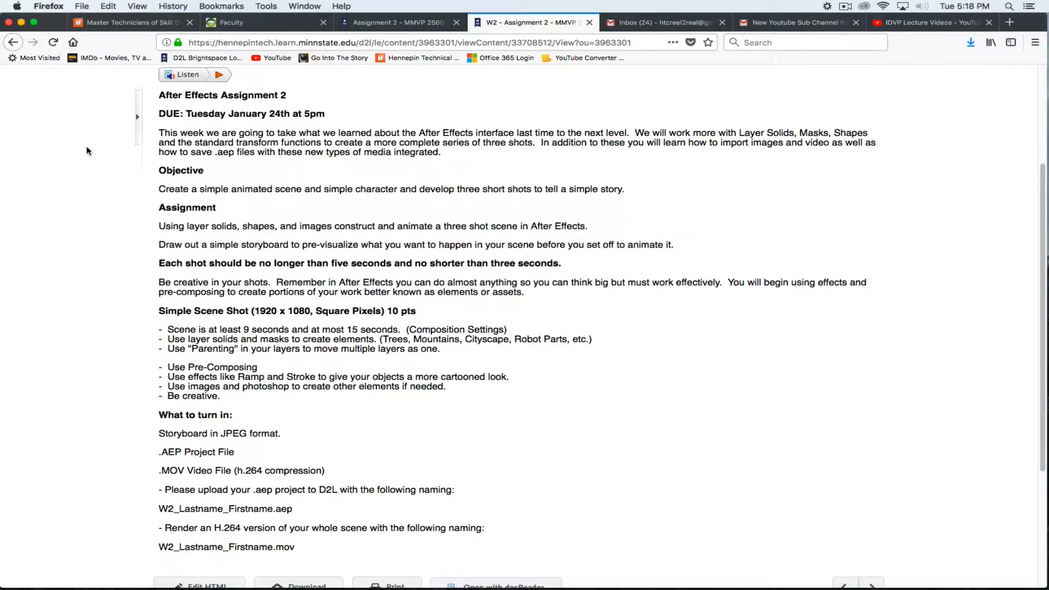
# Read through the After Effects Assignment 2 page, then minimize Firefox to the desktop
pyautogui.scroll(-3, 88, 151)
pyautogui.scroll(2, 87, 151)
pyautogui.scroll(4, 88, 152)
pyautogui.scroll(-2, 87, 151)
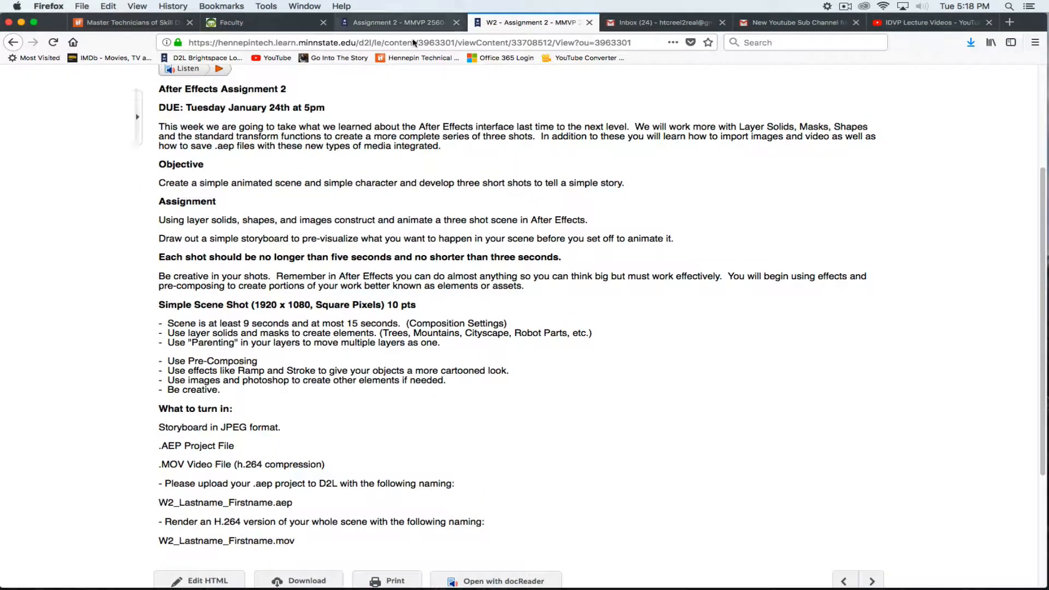
pyautogui.click(21, 23)
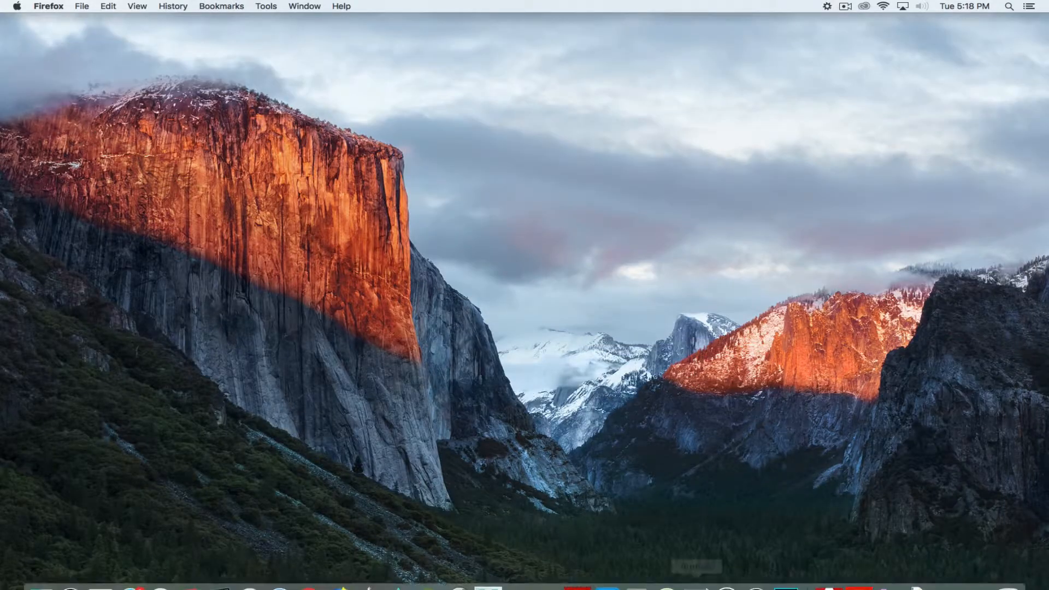
# Launch After Effects CC 2018 from the Adobe CC 2018 Dock stack and close the Start window
pyautogui.click(828, 572)
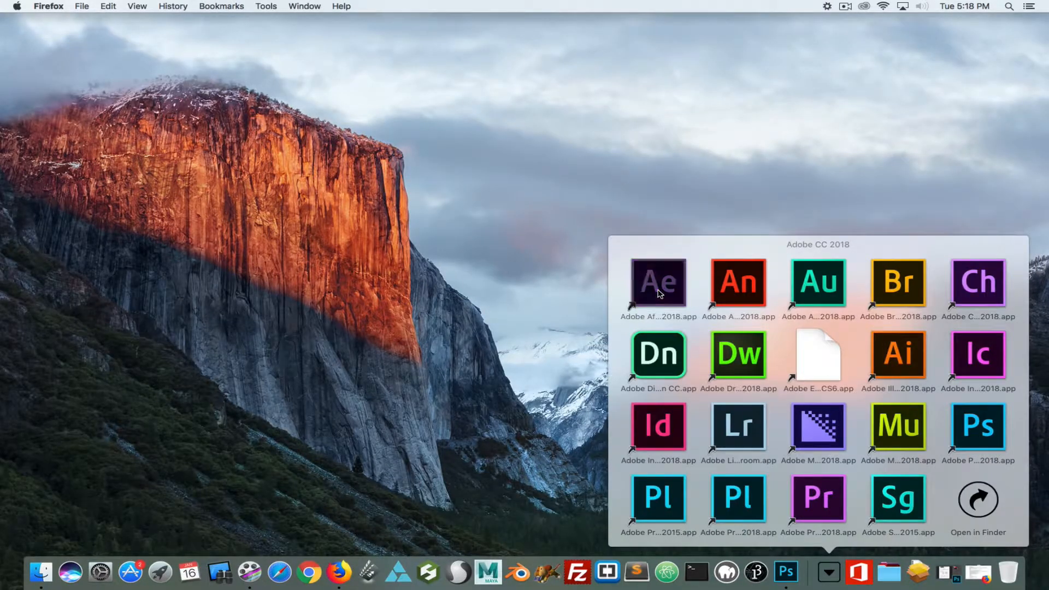
pyautogui.click(657, 290)
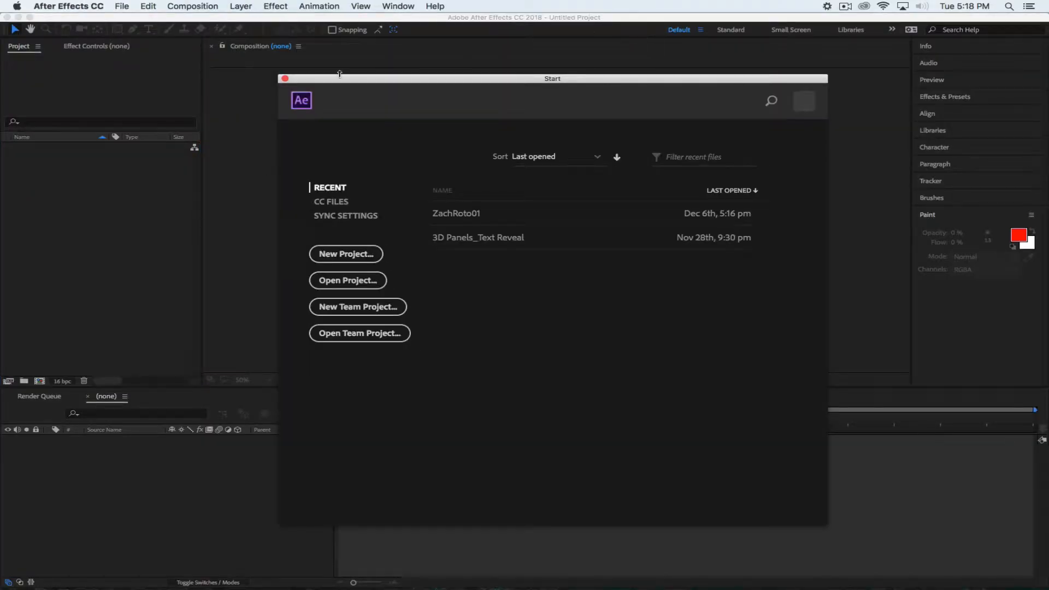
pyautogui.click(284, 79)
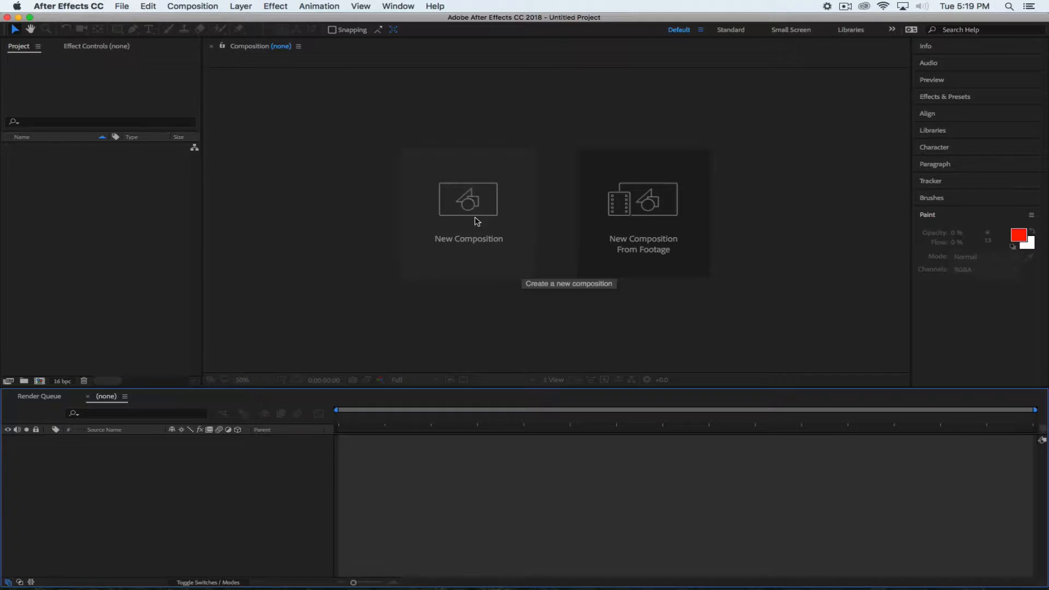
# Create a 15-second (0:00:15:00) composition named W2_ plus the student's name and _MAIN
pyautogui.click(194, 8)
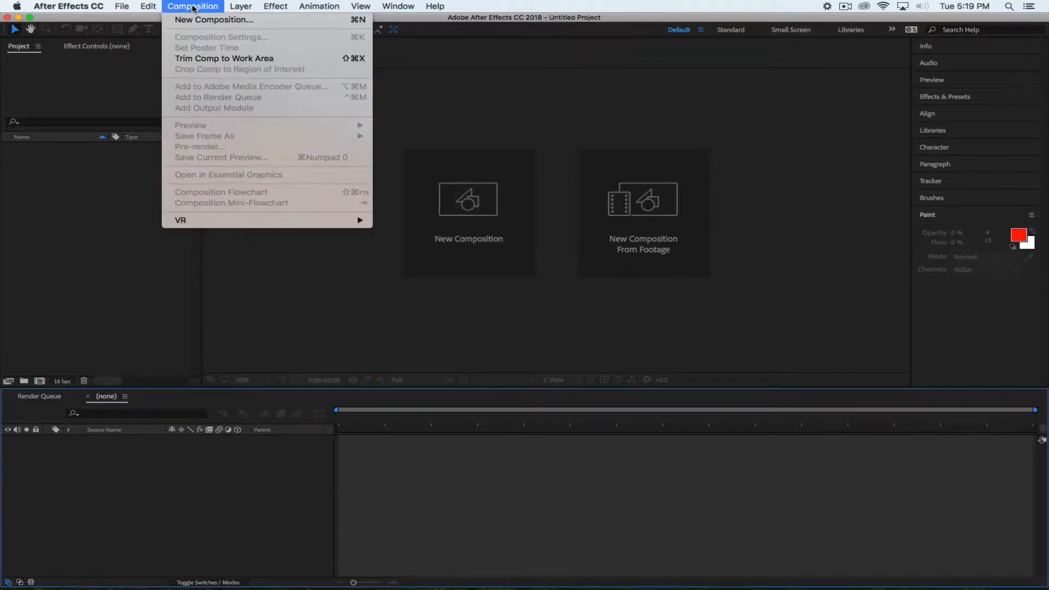
pyautogui.click(195, 21)
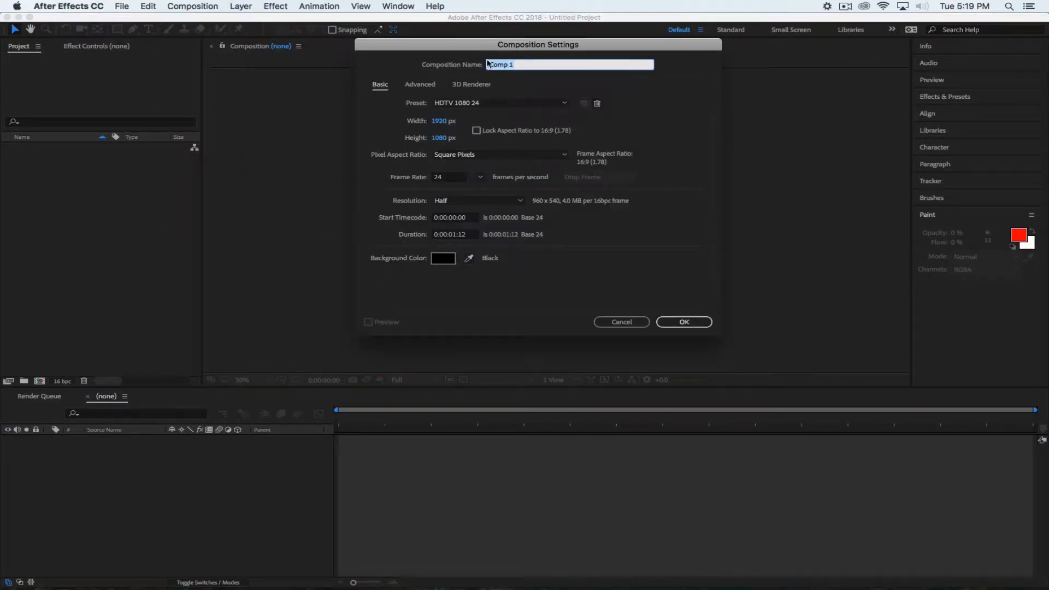
pyautogui.moveTo(467, 47); pyautogui.dragTo(459, 101)
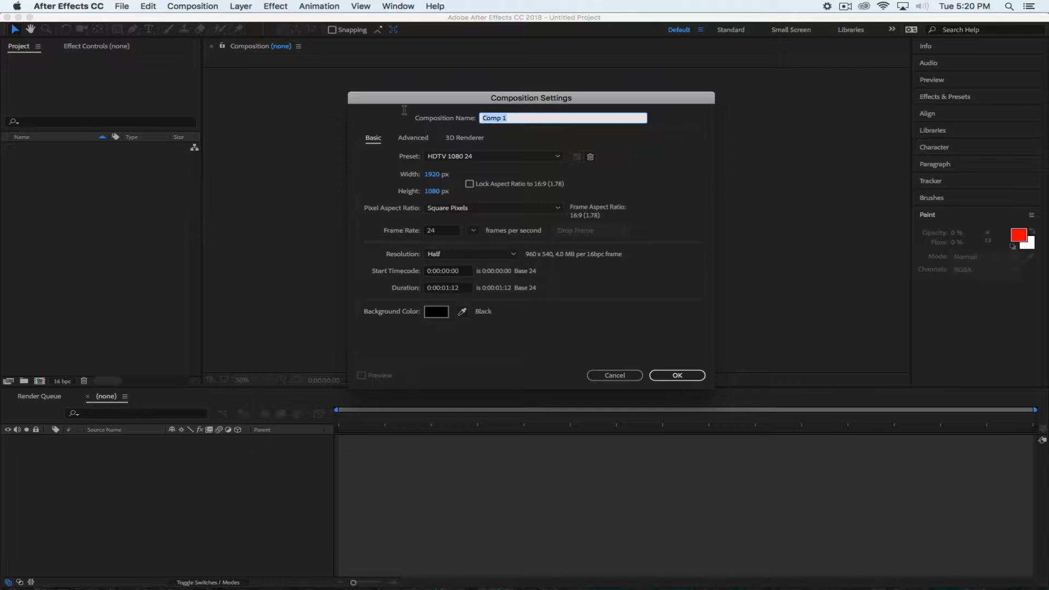
pyautogui.write('W')
pyautogui.write('2')
pyautogui.write('_')
pyautogui.write('dd_MAIN')
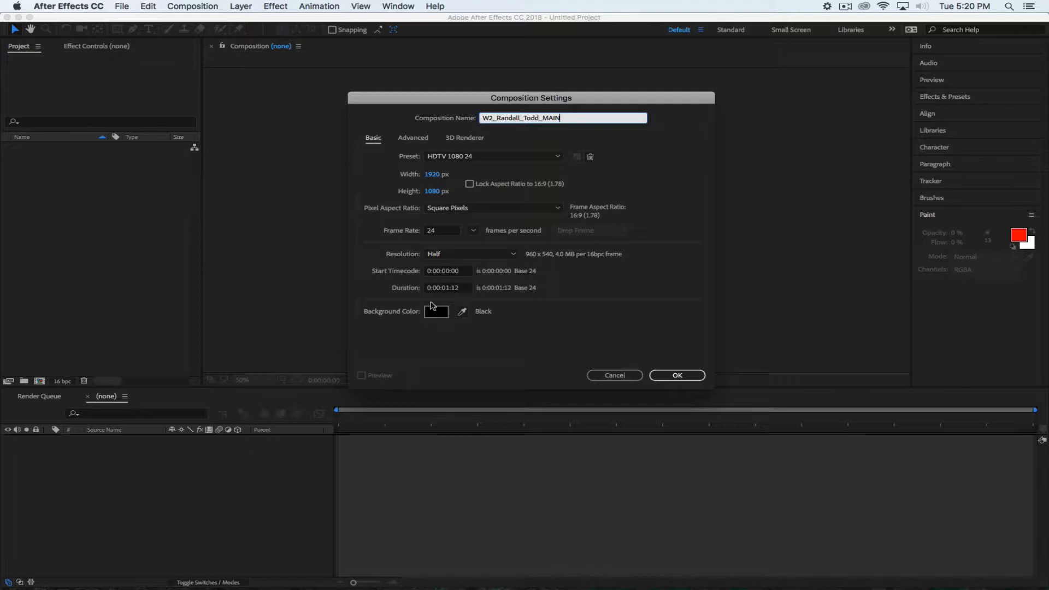
pyautogui.click(453, 289)
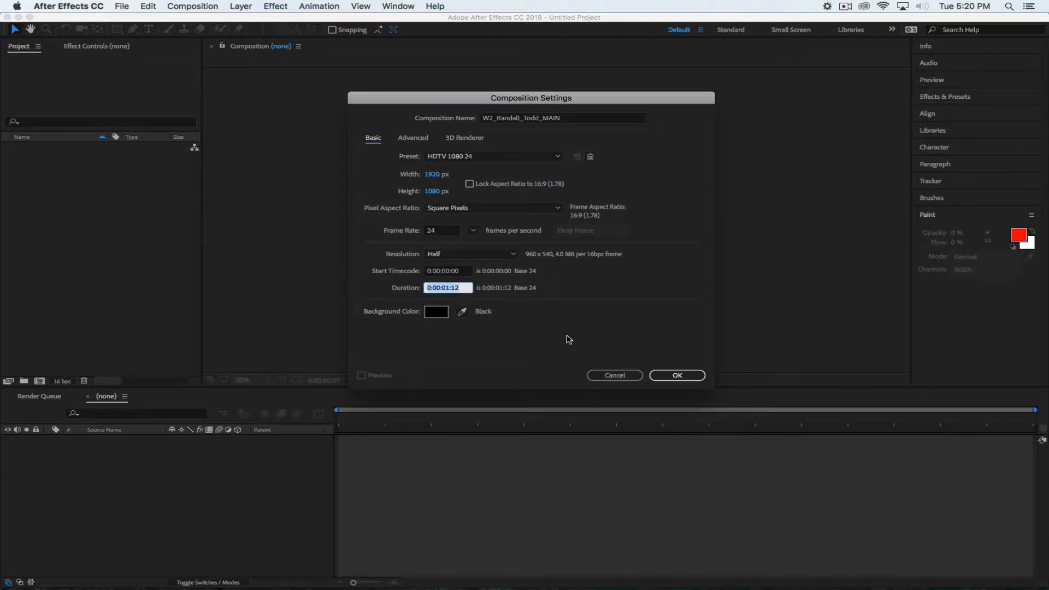
pyautogui.write('1500')
pyautogui.click(597, 288)
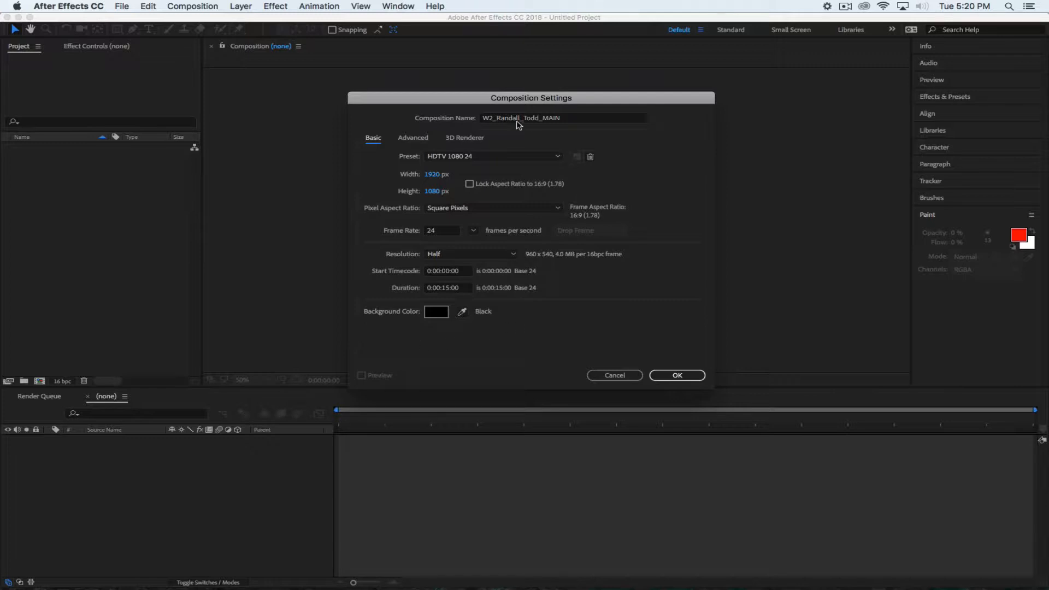
pyautogui.click(677, 376)
pyautogui.click(120, 262)
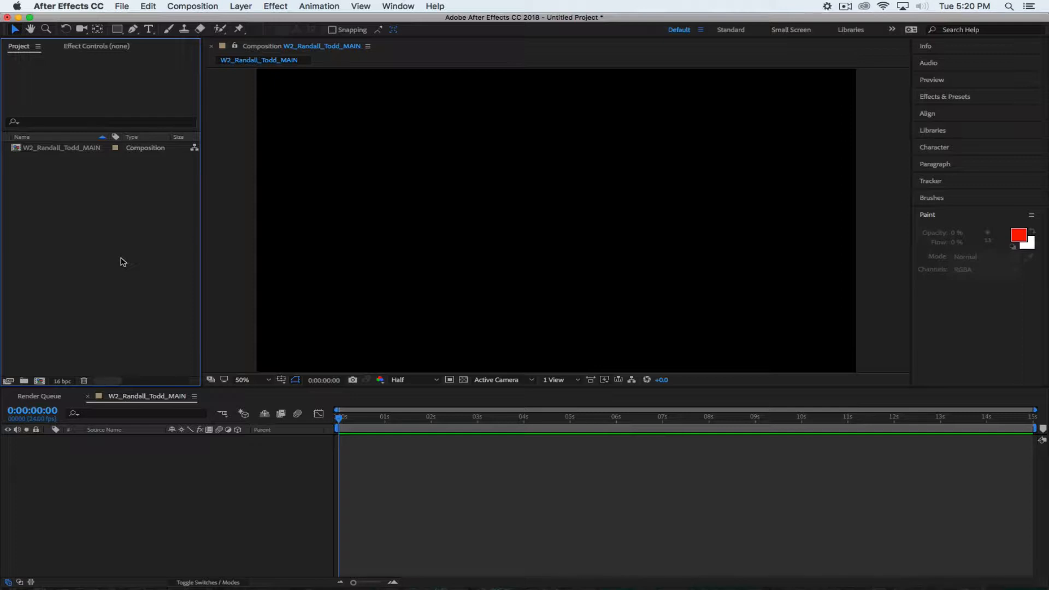
# Start another new composition with its duration set to 0:00:05:00
pyautogui.click(190, 8)
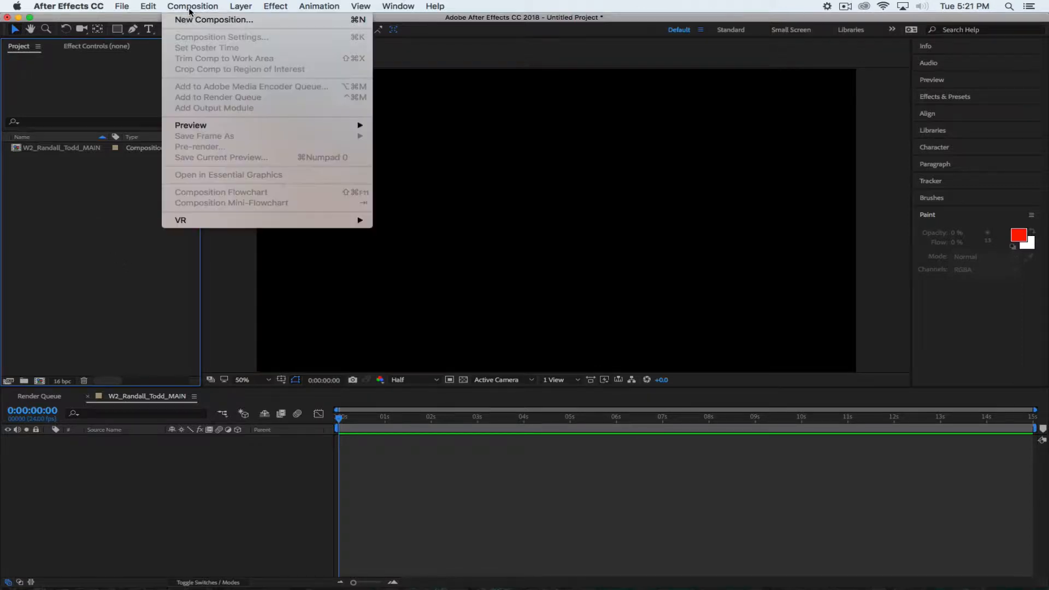
pyautogui.click(184, 20)
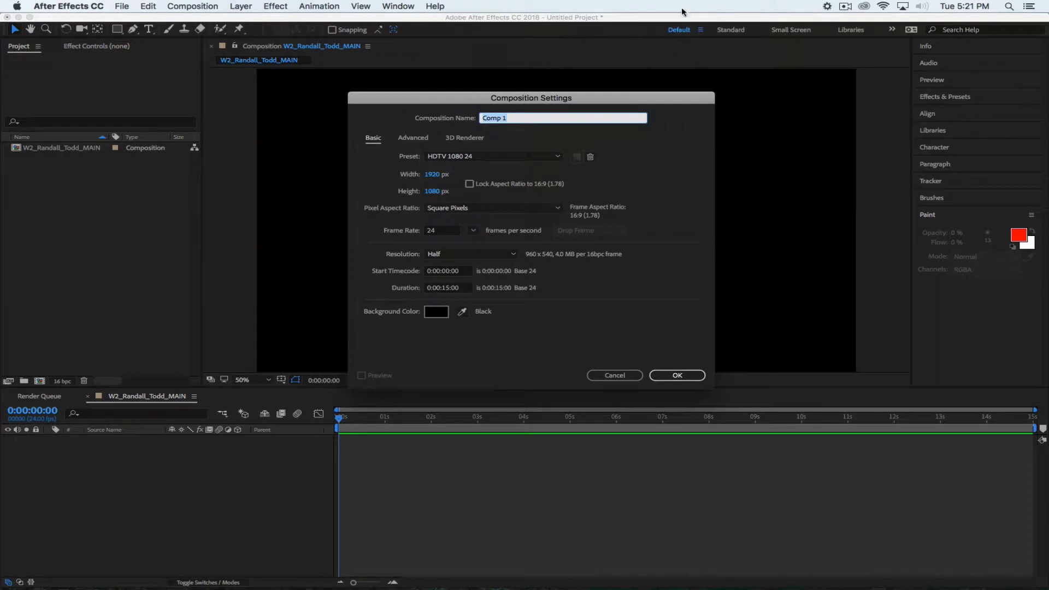
pyautogui.click(448, 289)
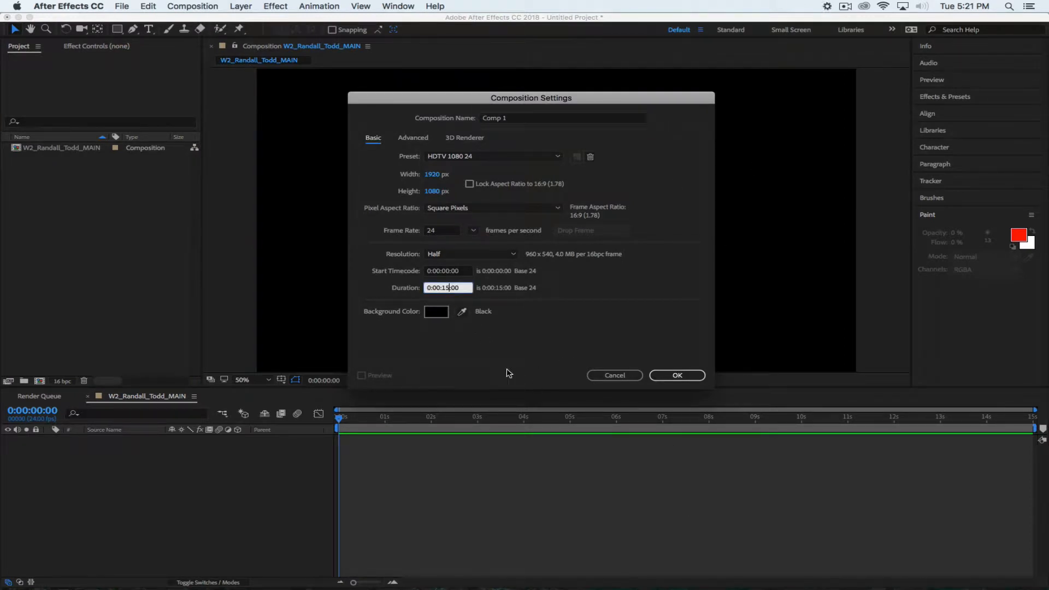
pyautogui.press('BackSpace')
pyautogui.press('BackSpace')
pyautogui.write('5')
pyautogui.press('Left')
pyautogui.write('0')
# Lock the aspect ratio and settle the width back at 1920 for 1920×1080
pyautogui.click(469, 184)
pyautogui.click(432, 174)
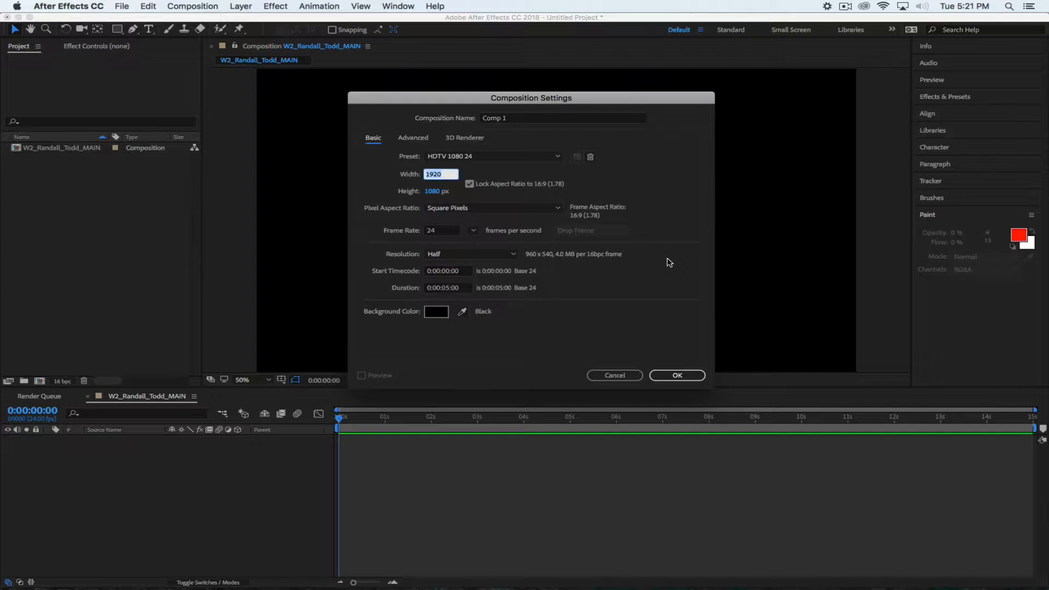
pyautogui.write('1')
pyautogui.write('160')
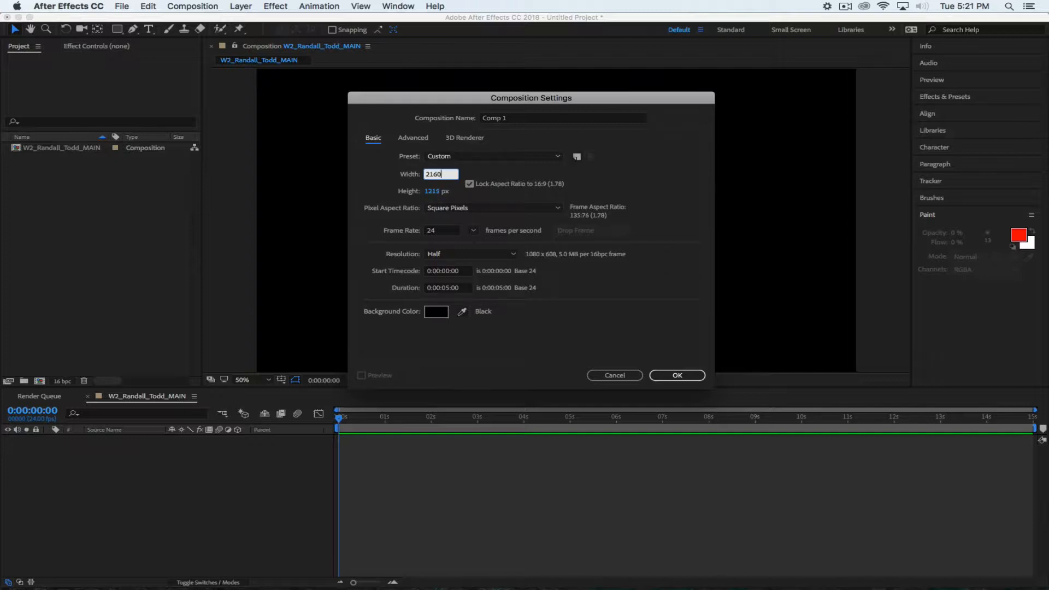
pyautogui.click(609, 162)
pyautogui.click(432, 174)
pyautogui.write('4096')
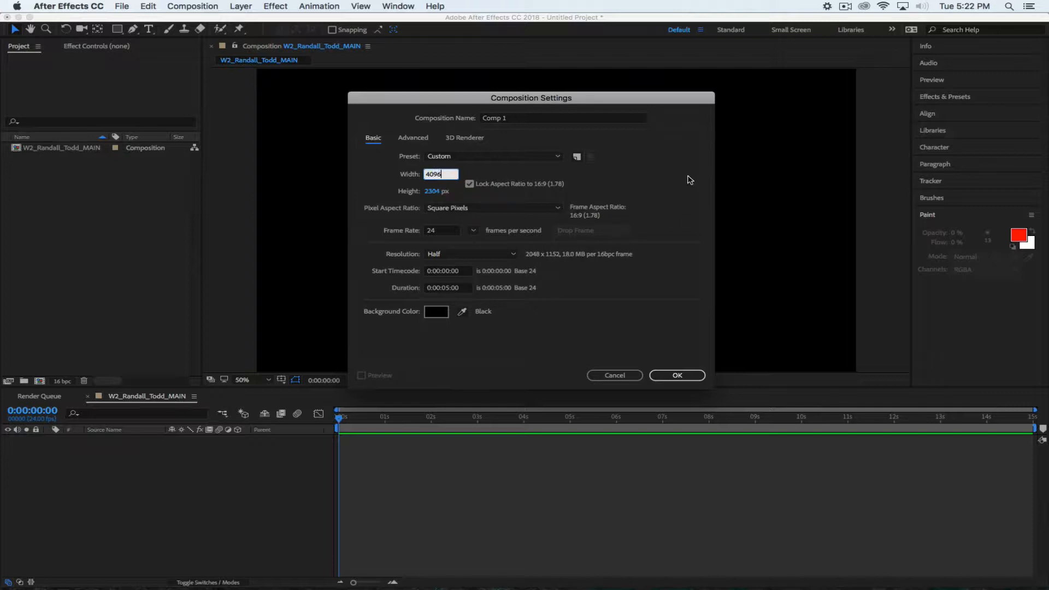
pyautogui.click(561, 197)
pyautogui.click(432, 174)
pyautogui.write('1920')
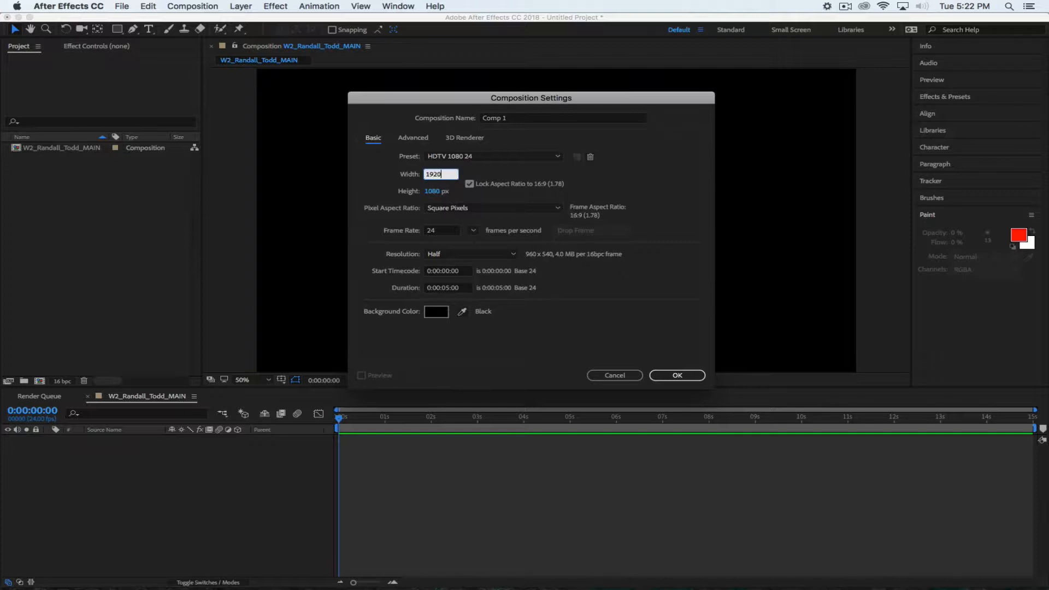
pyautogui.click(614, 183)
# Name the composition 'Shot 1' and create it
pyautogui.click(514, 119)
pyautogui.write('Shot 1')
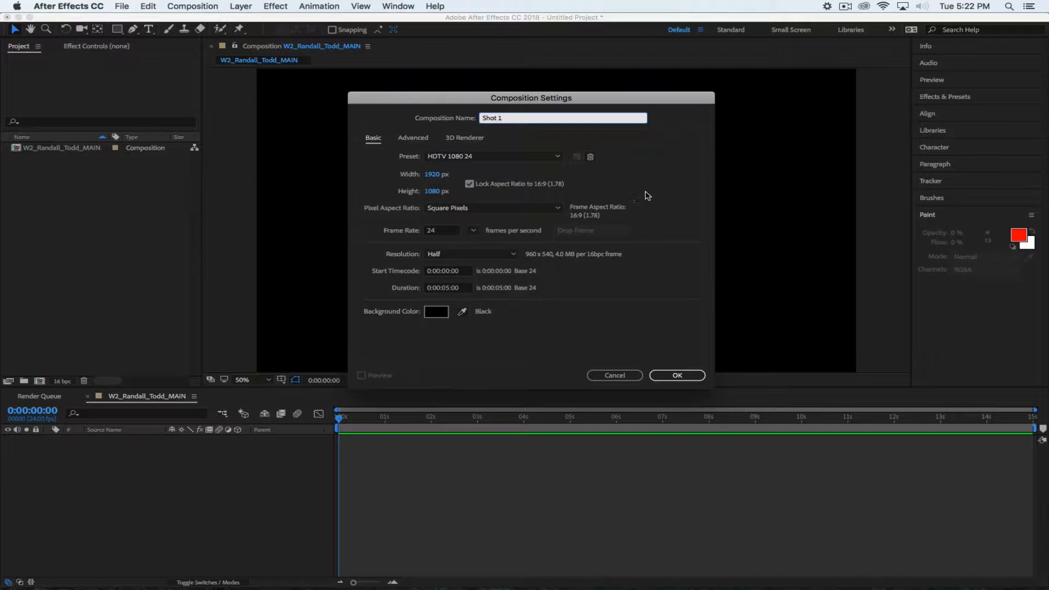
pyautogui.click(645, 161)
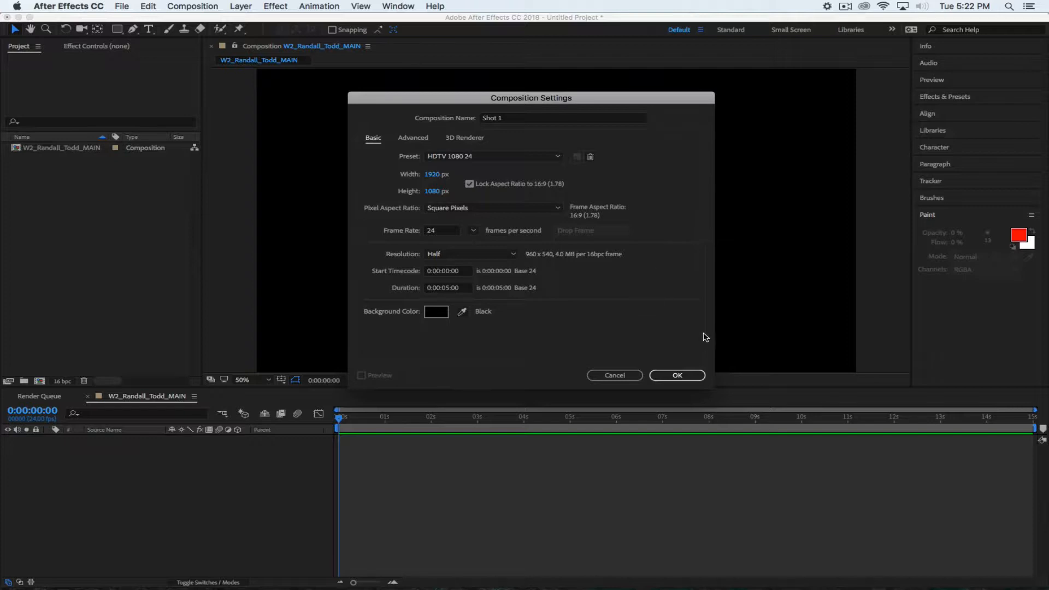
pyautogui.click(676, 375)
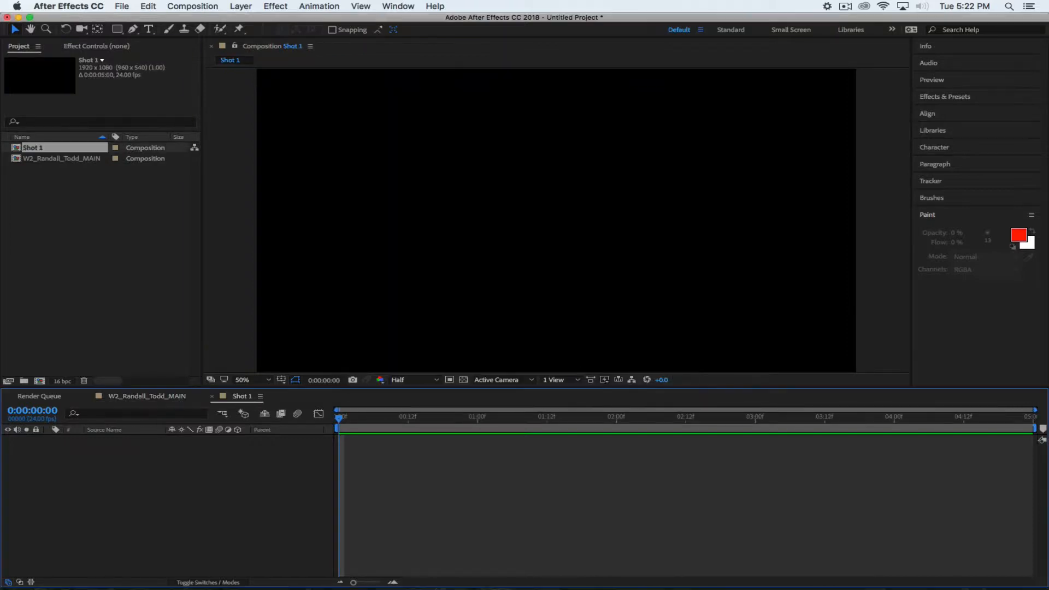
# Duplicate Shot 1 twice with Cmd+D to make Shot 2 and Shot 3
pyautogui.click(80, 212)
pyautogui.click(24, 154)
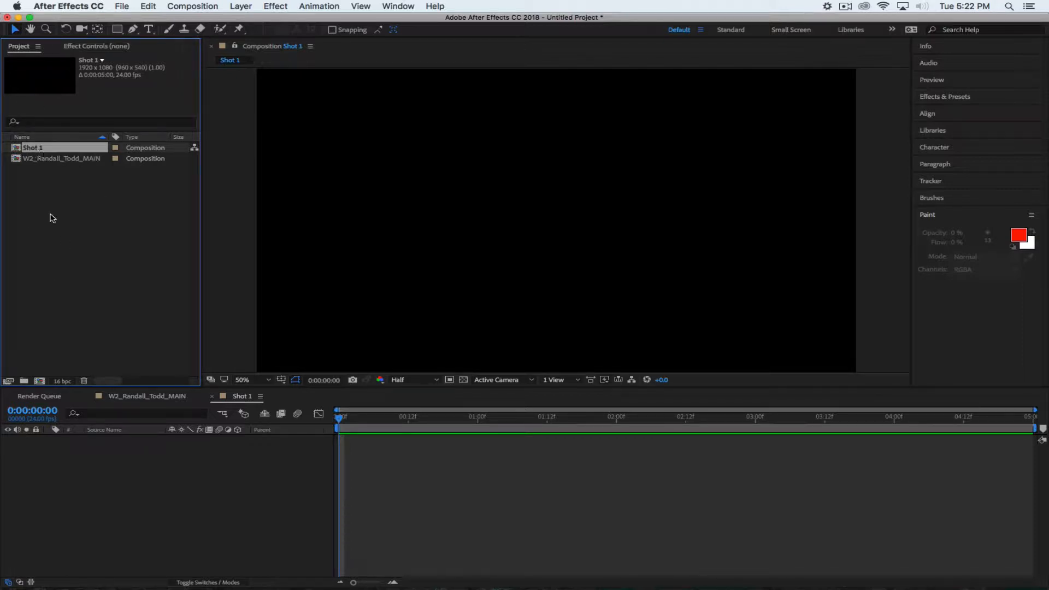
pyautogui.press('super+d')
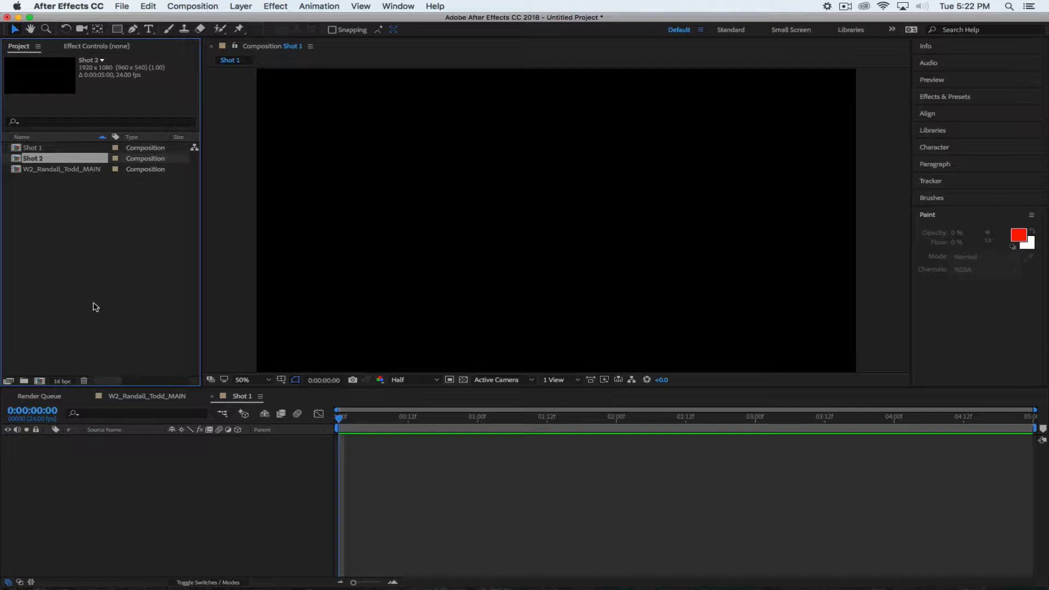
pyautogui.press('super+d')
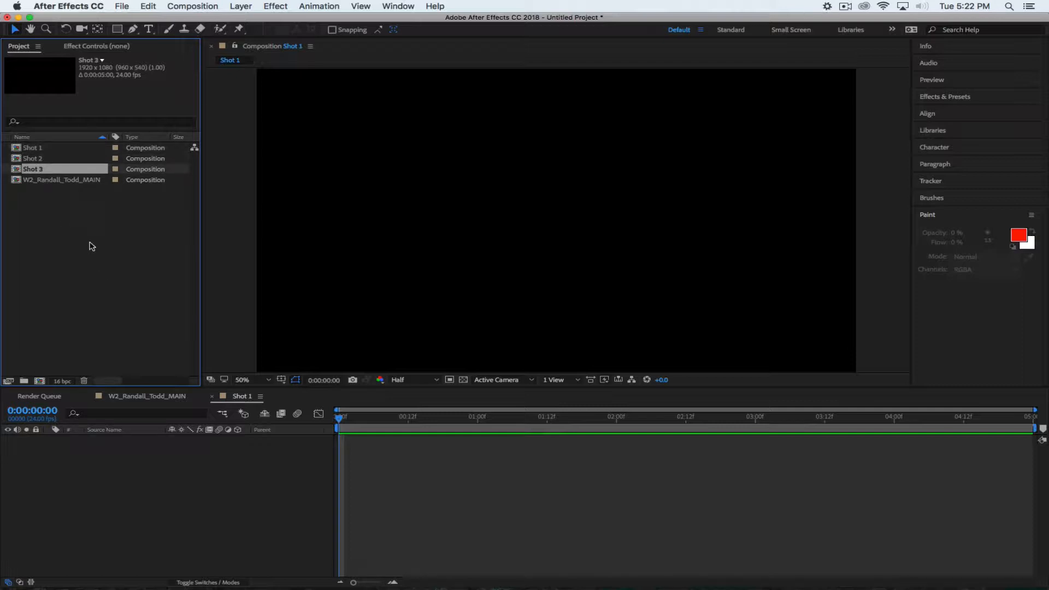
pyautogui.click(92, 247)
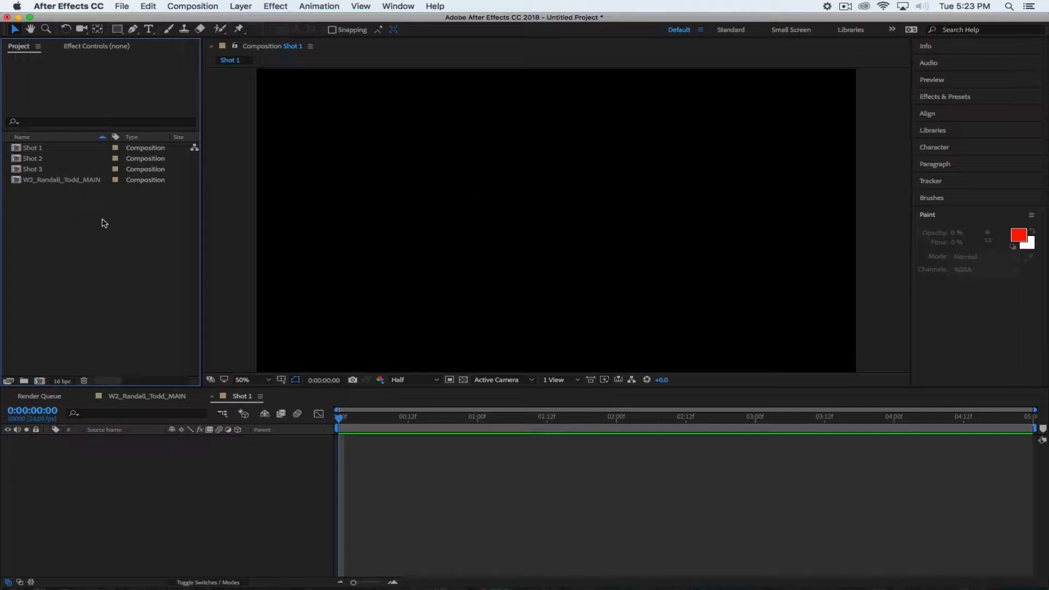
# Check the Shot 1 comp, then return to the main composition
pyautogui.click(145, 397)
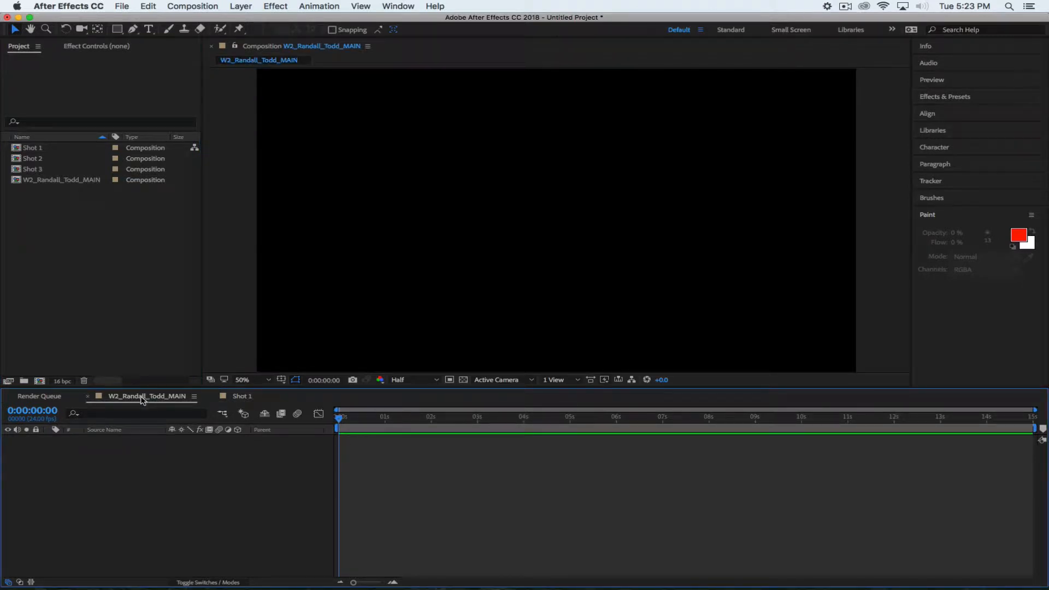
pyautogui.press('`')
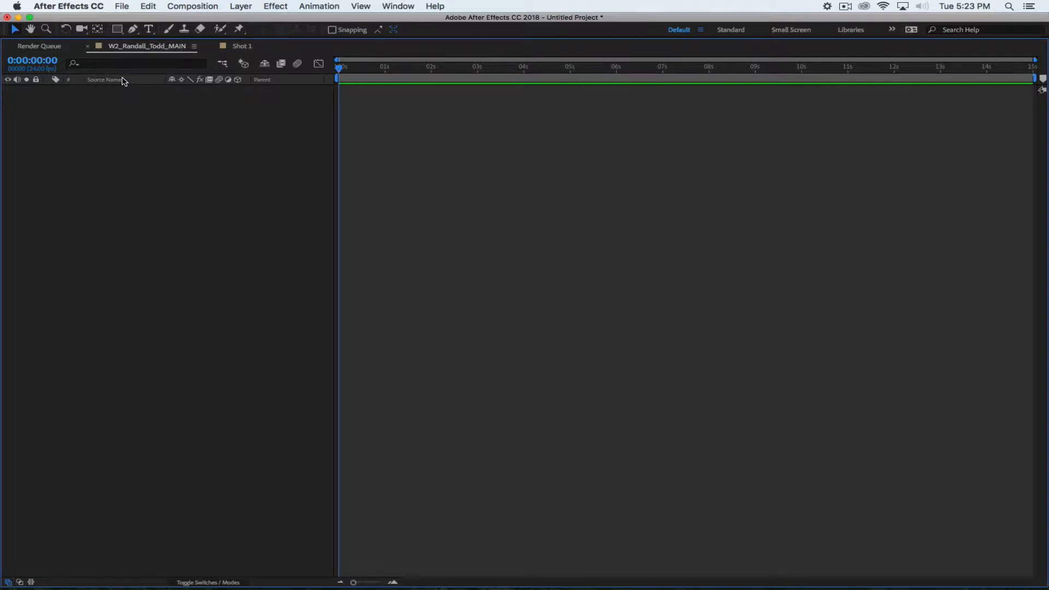
pyautogui.press('`')
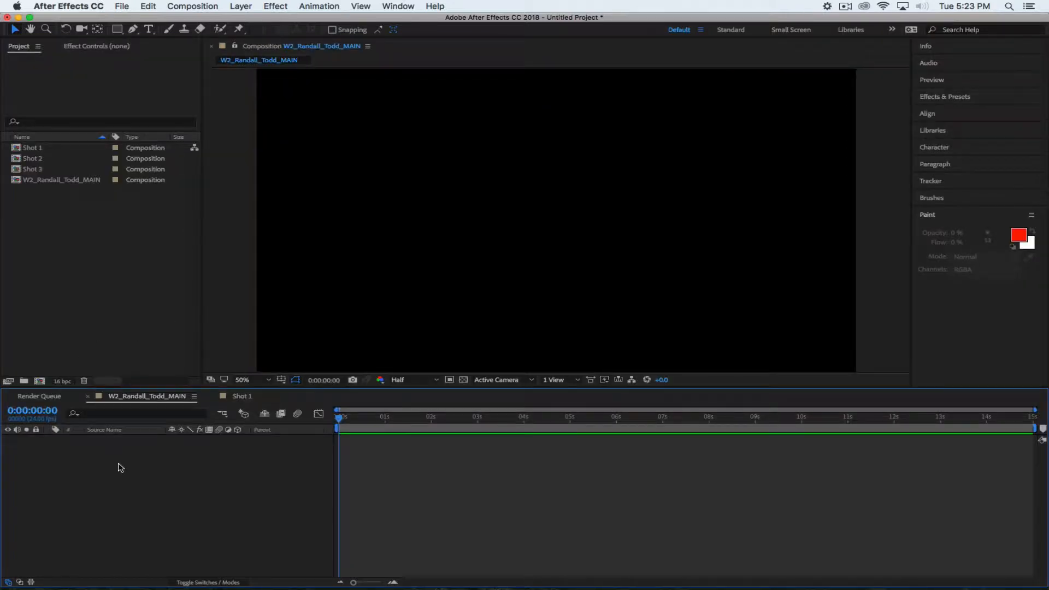
pyautogui.click(243, 399)
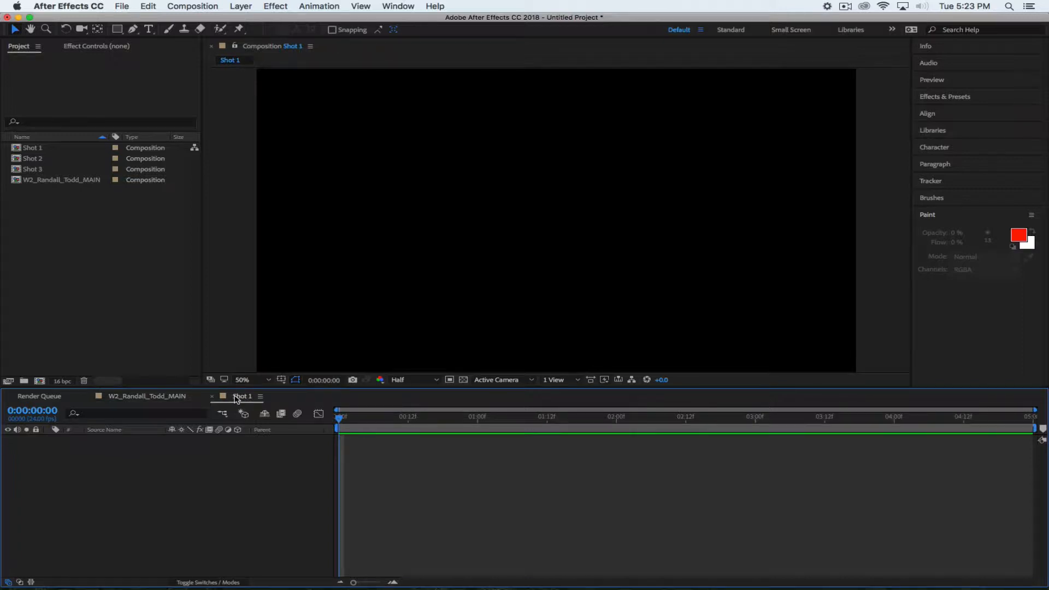
pyautogui.click(176, 397)
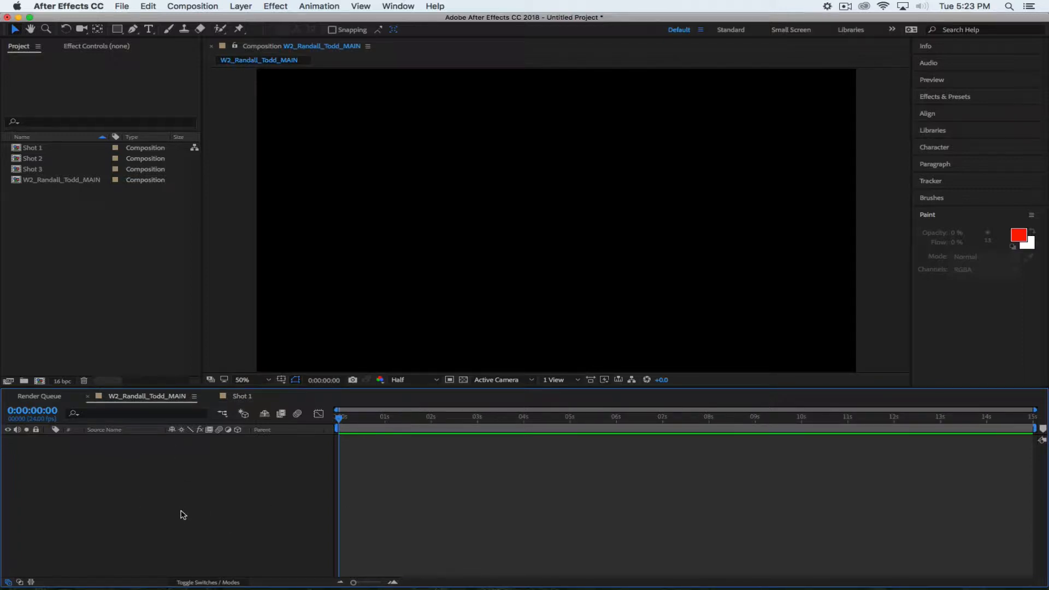
# Select Shot 1 through Shot 3 together in the Project panel
pyautogui.click(66, 275)
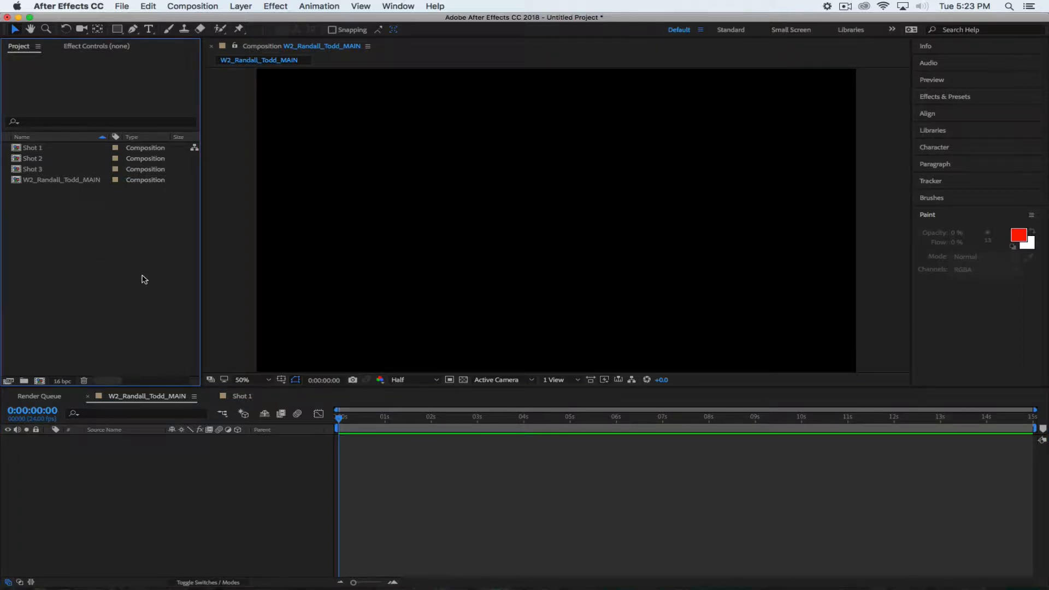
pyautogui.click(17, 149)
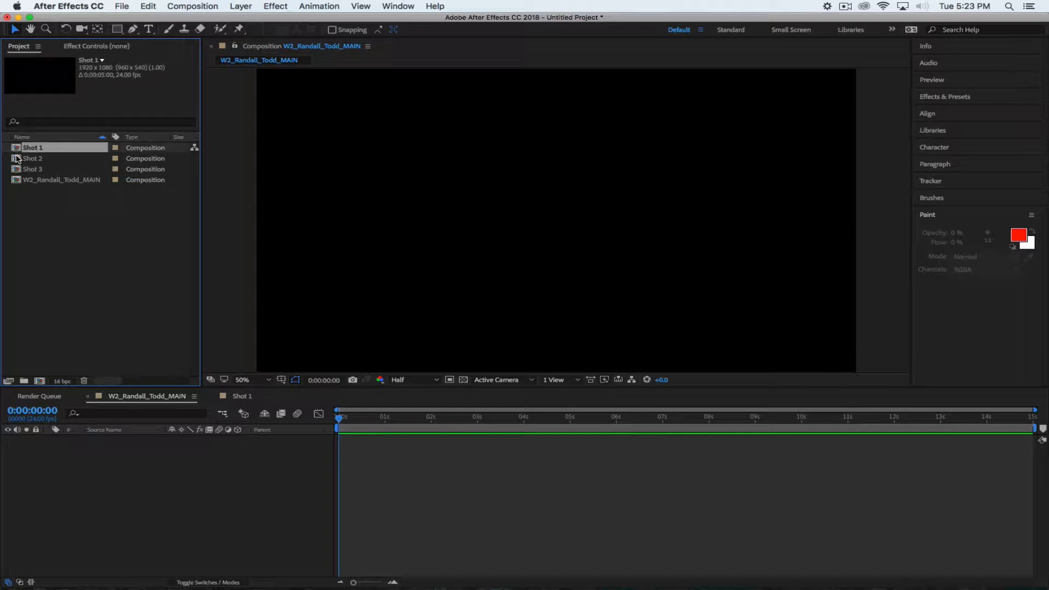
pyautogui.keyDown('shift'); pyautogui.click(17, 158); pyautogui.keyUp('shift')
pyautogui.click(27, 211)
pyautogui.click(18, 148)
pyautogui.keyDown('shift'); pyautogui.click(22, 169); pyautogui.keyUp('shift')
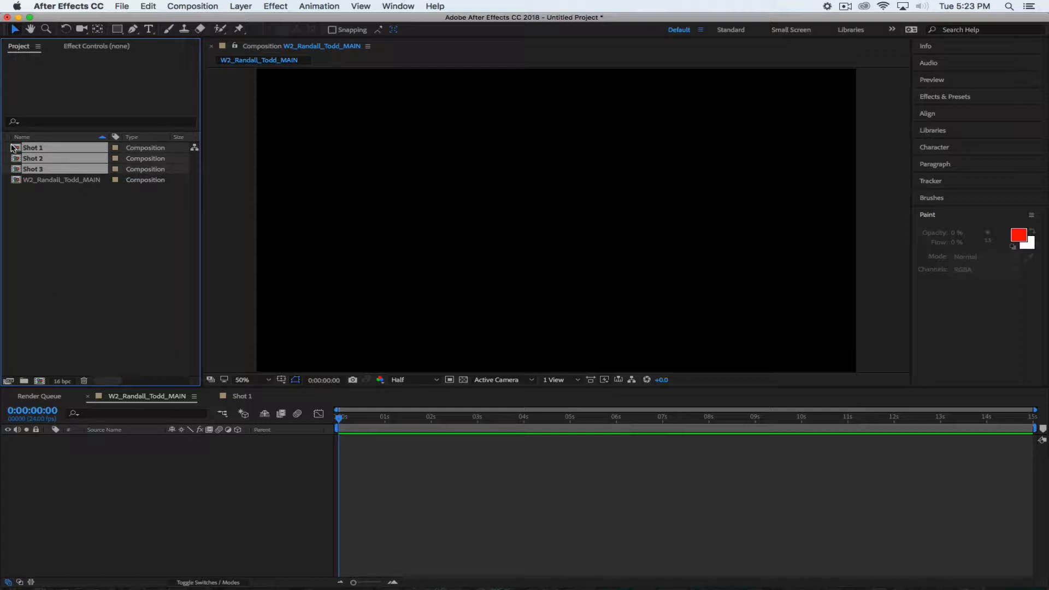
# Add Shot 1–3 to the main comp, starting them at 0, 5 and 10 seconds
pyautogui.moveTo(15, 149); pyautogui.dragTo(122, 512)
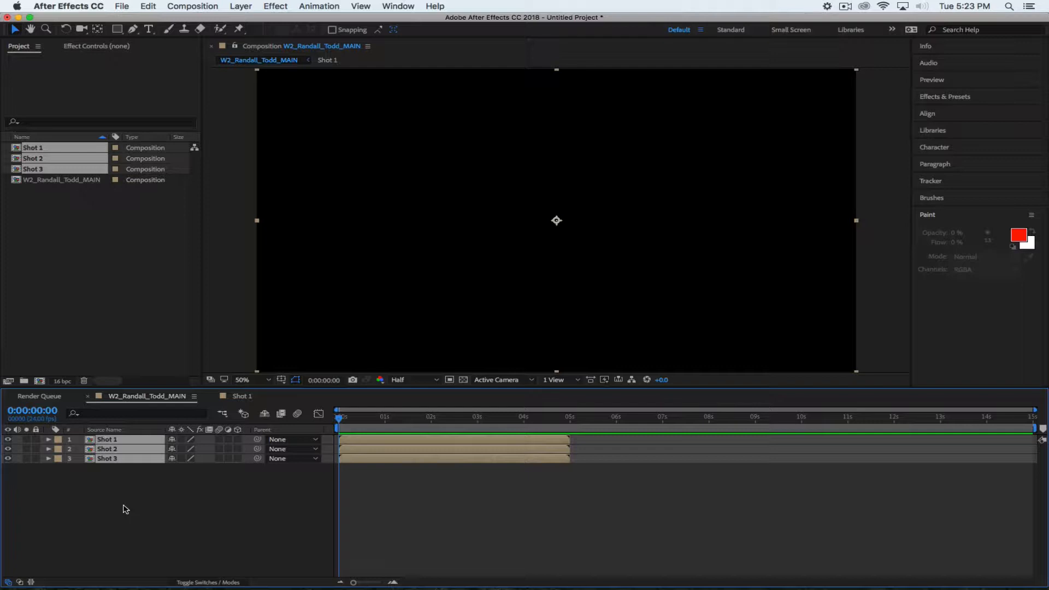
pyautogui.click(116, 503)
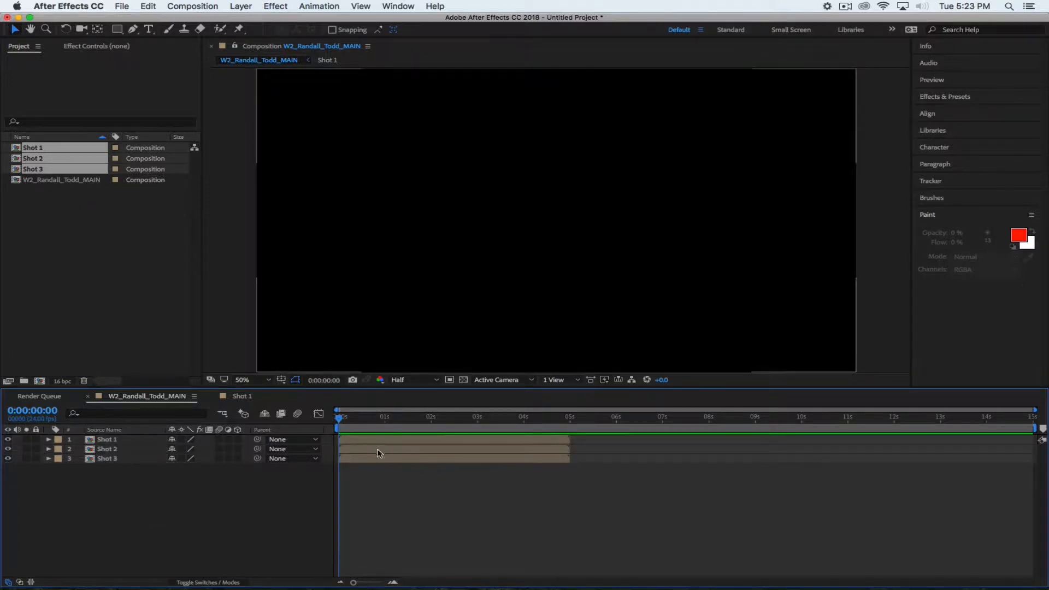
pyautogui.moveTo(382, 454); pyautogui.dragTo(620, 458)
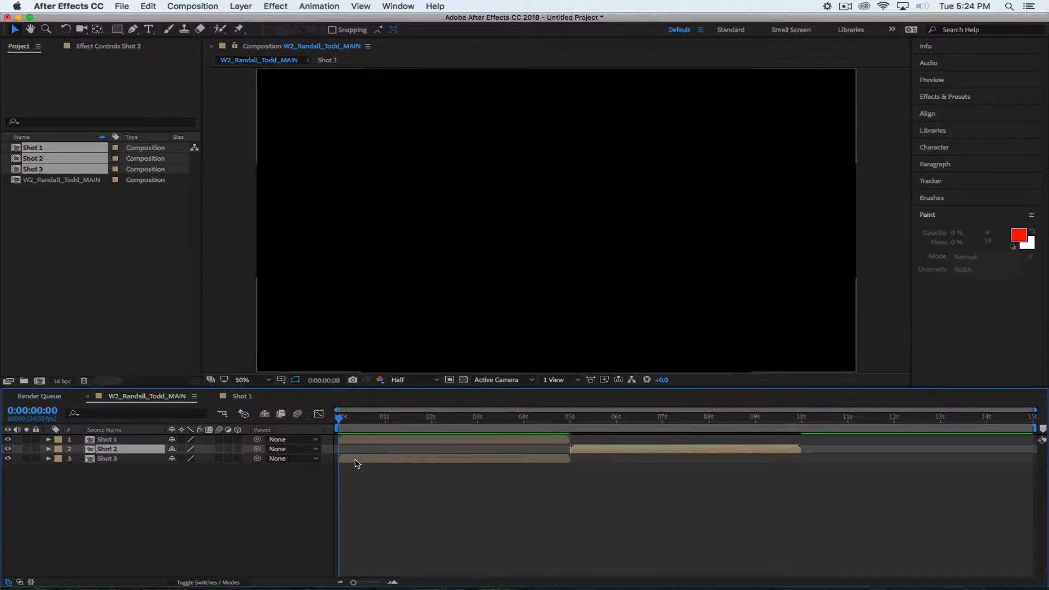
pyautogui.moveTo(355, 463); pyautogui.dragTo(817, 461)
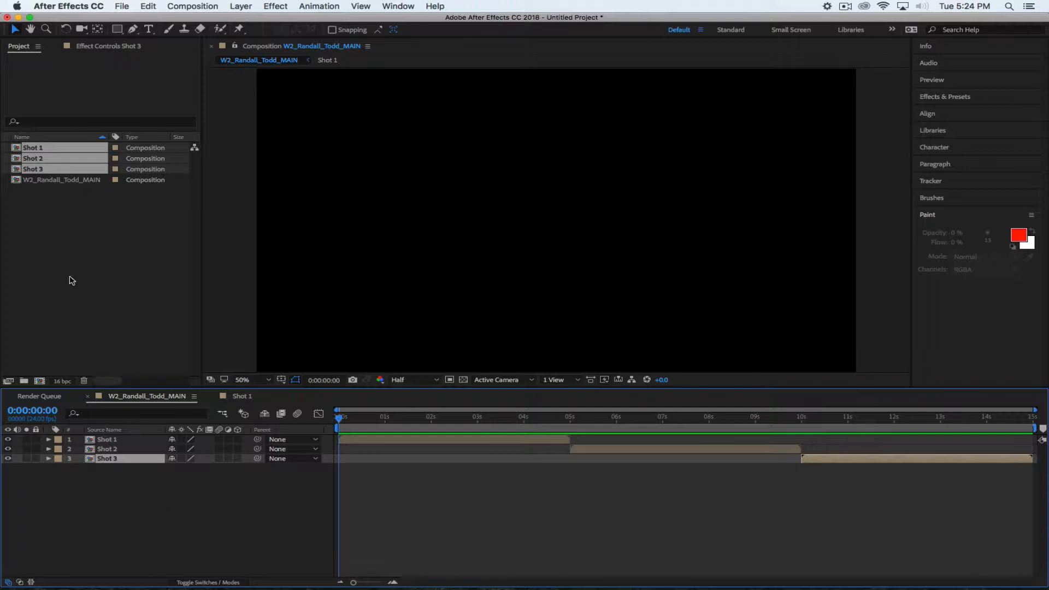
pyautogui.click(51, 238)
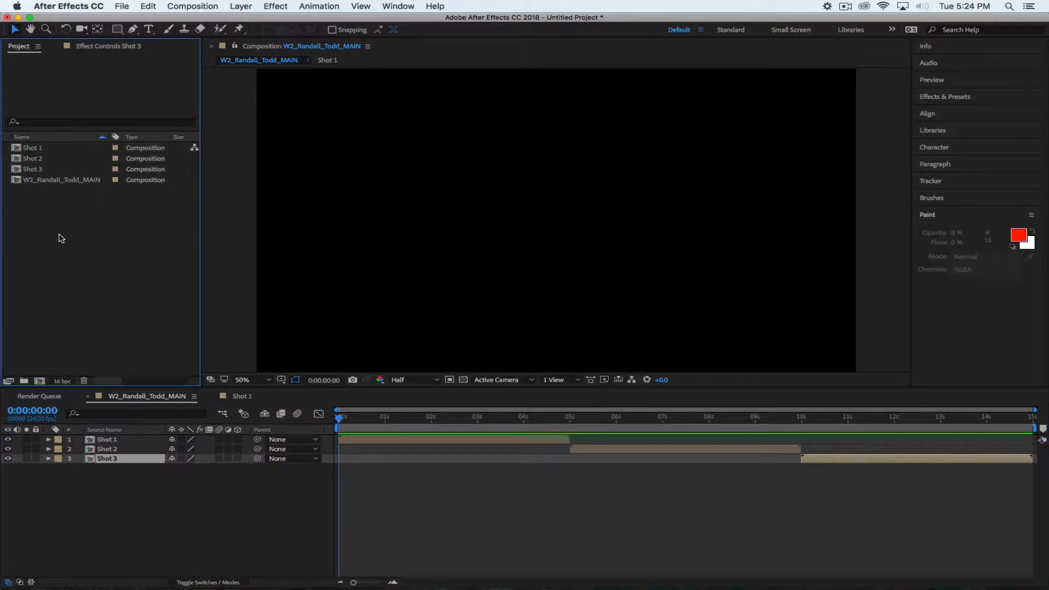
pyautogui.click(26, 149)
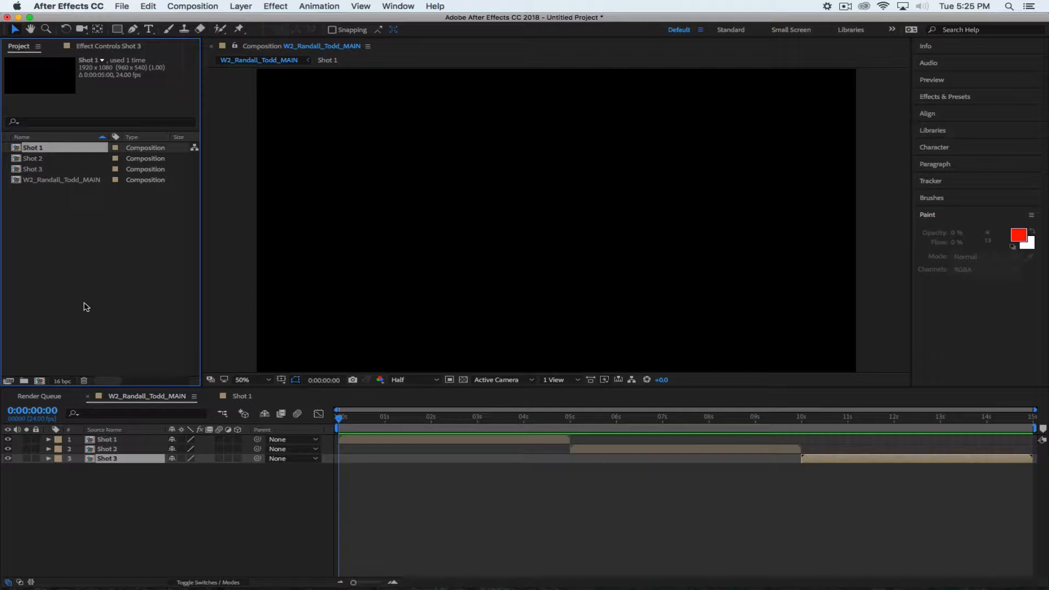
pyautogui.click(845, 6)
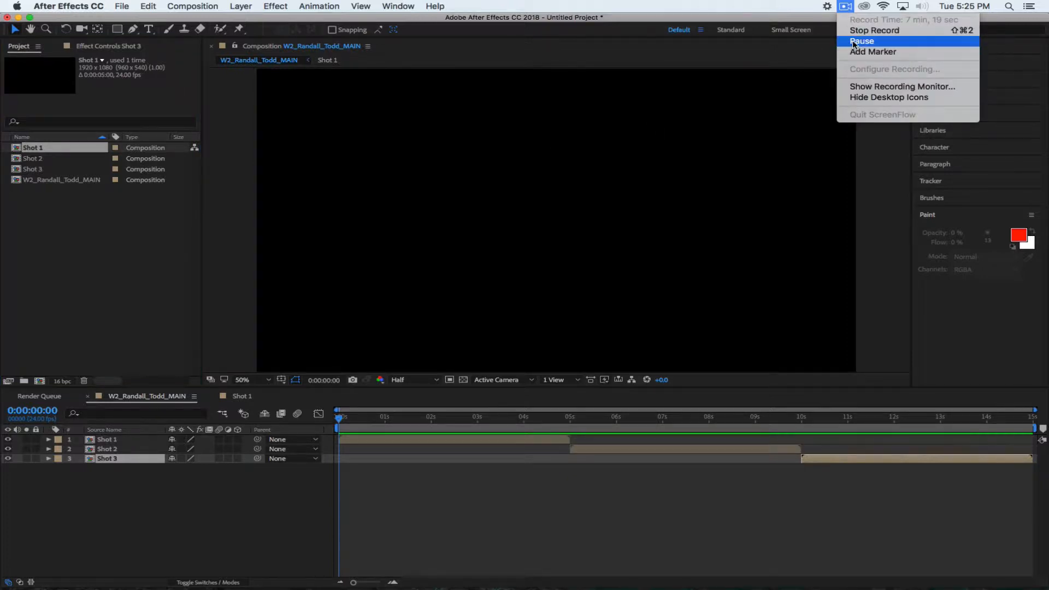
pyautogui.click(853, 41)
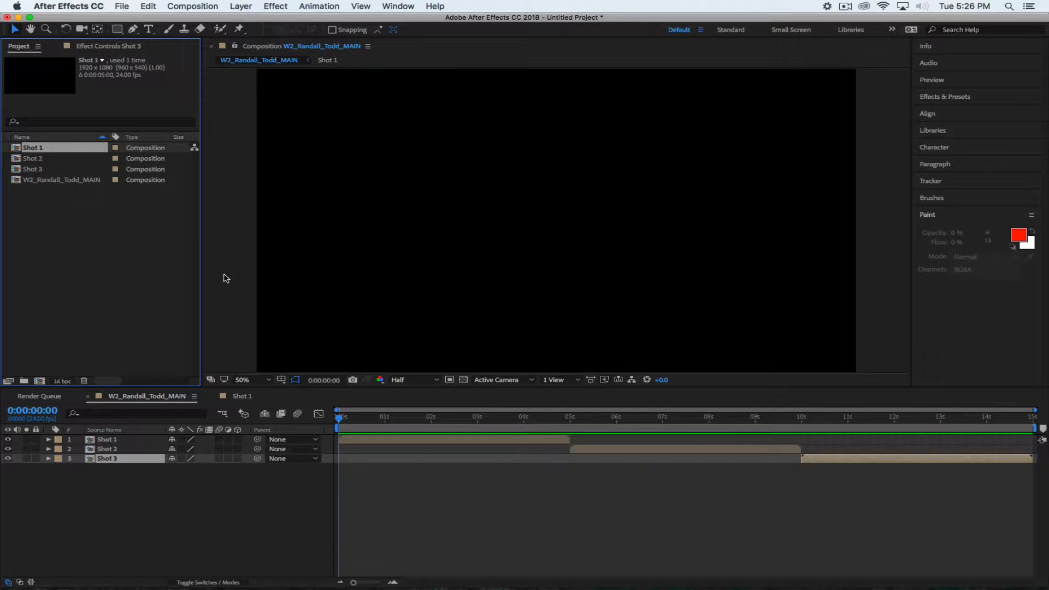
pyautogui.click(195, 513)
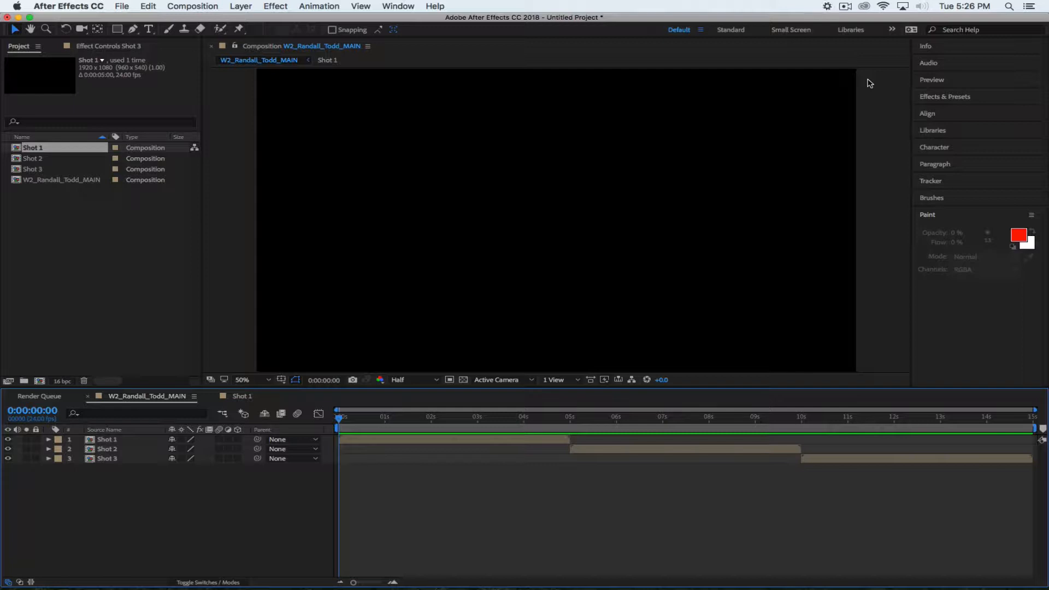
pyautogui.click(845, 7)
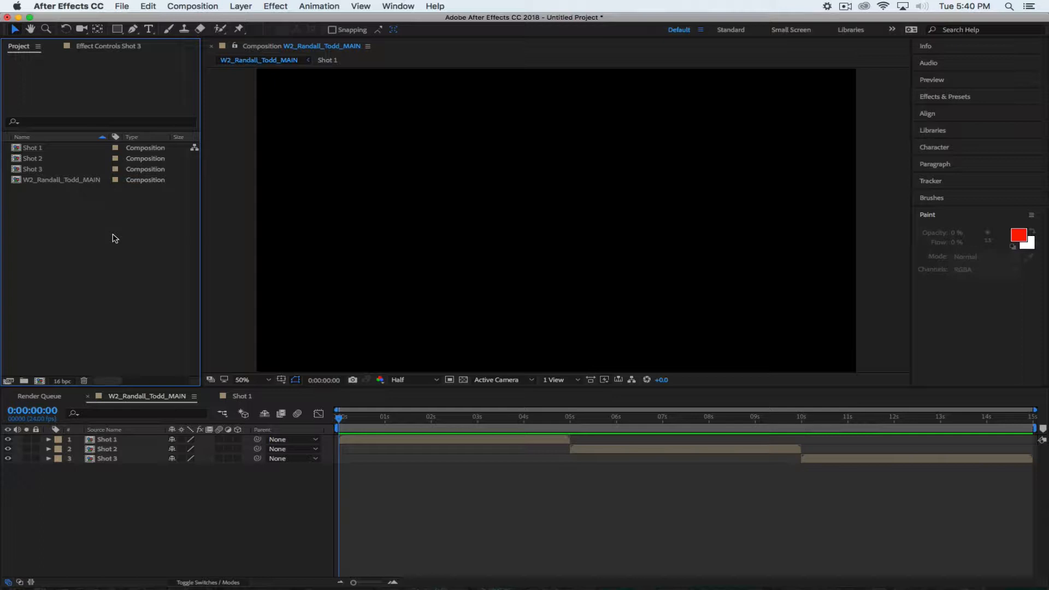
# Create a 5-second 1920×1080, 24 fps composition named 'ROBOT - Shot 1'
pyautogui.click(193, 6)
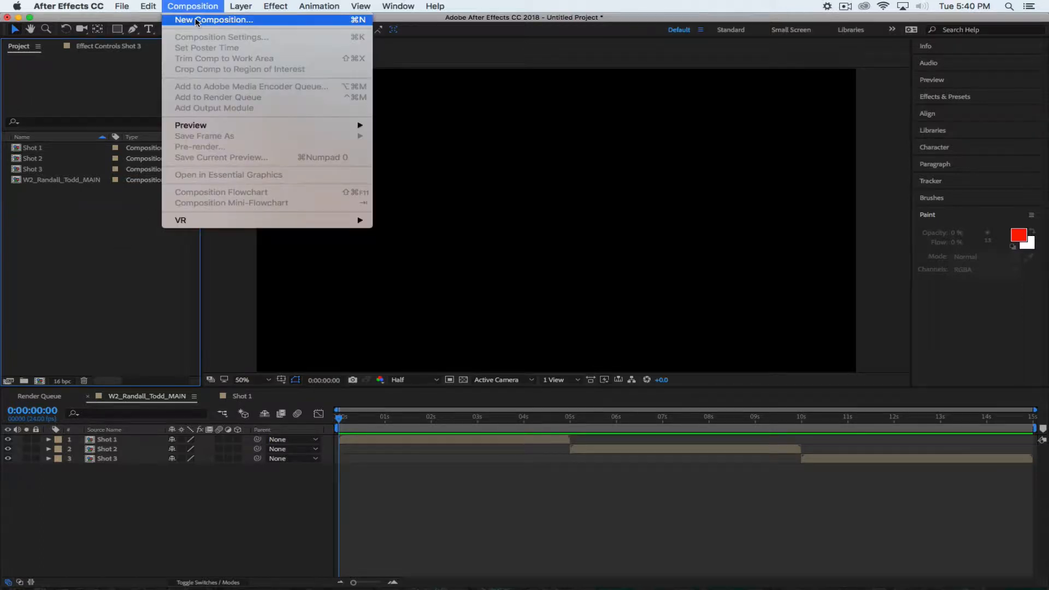
pyautogui.click(196, 21)
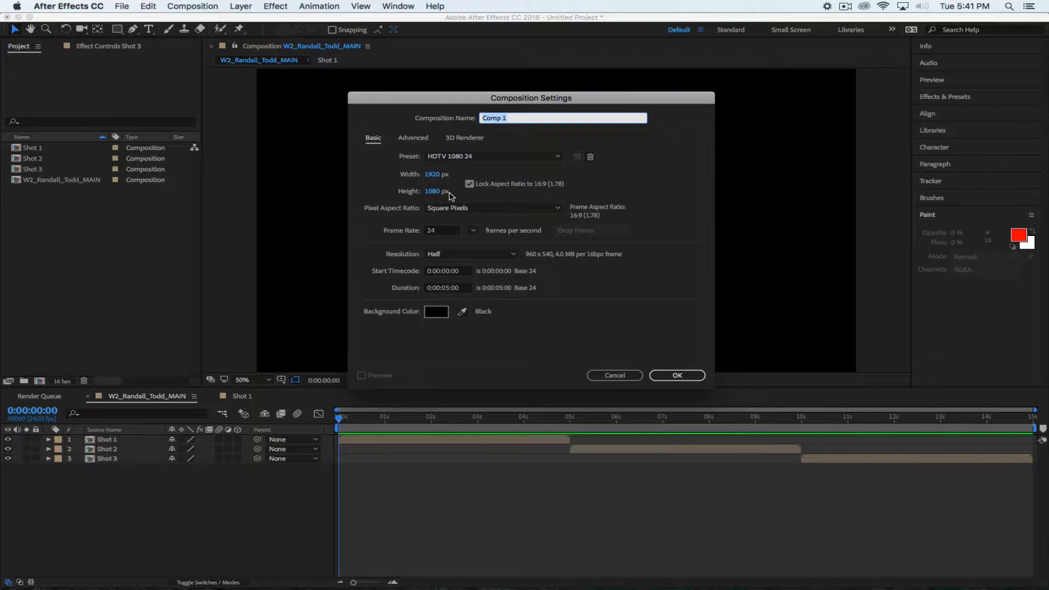
pyautogui.write('ROBOT')
pyautogui.click(658, 178)
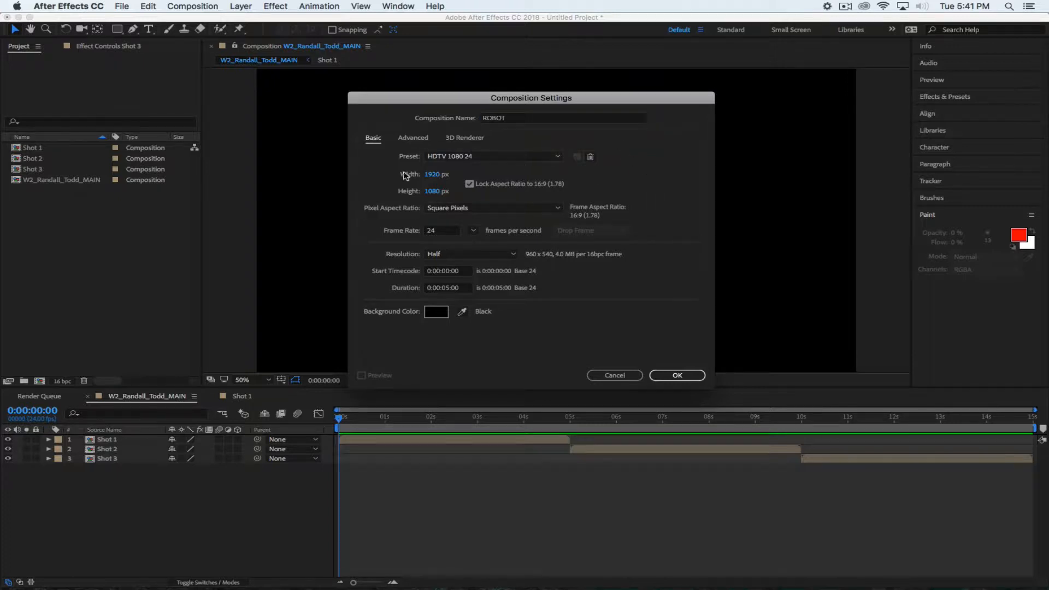
pyautogui.click(451, 290)
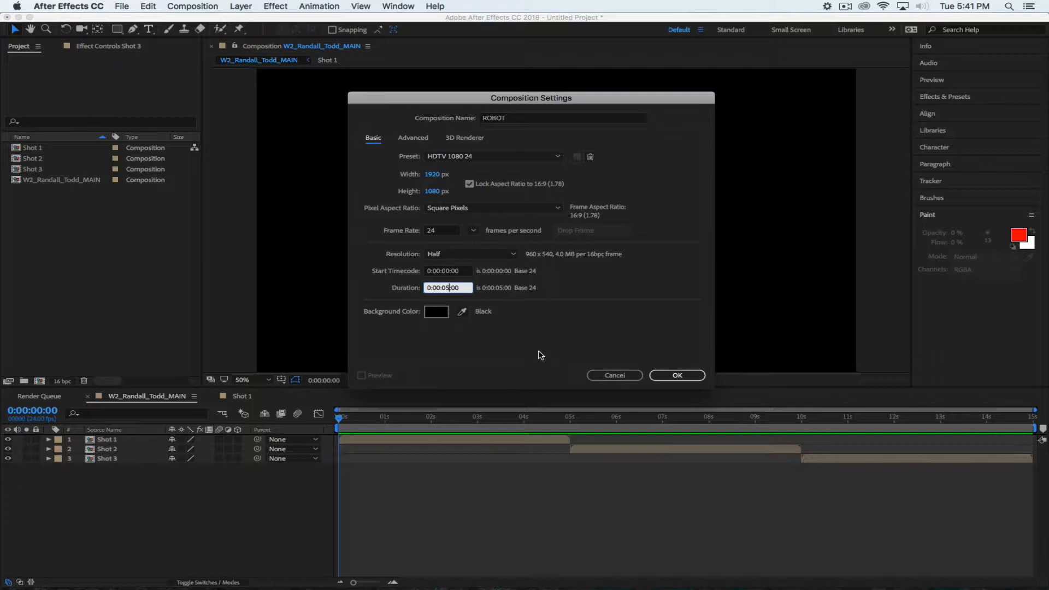
pyautogui.click(540, 355)
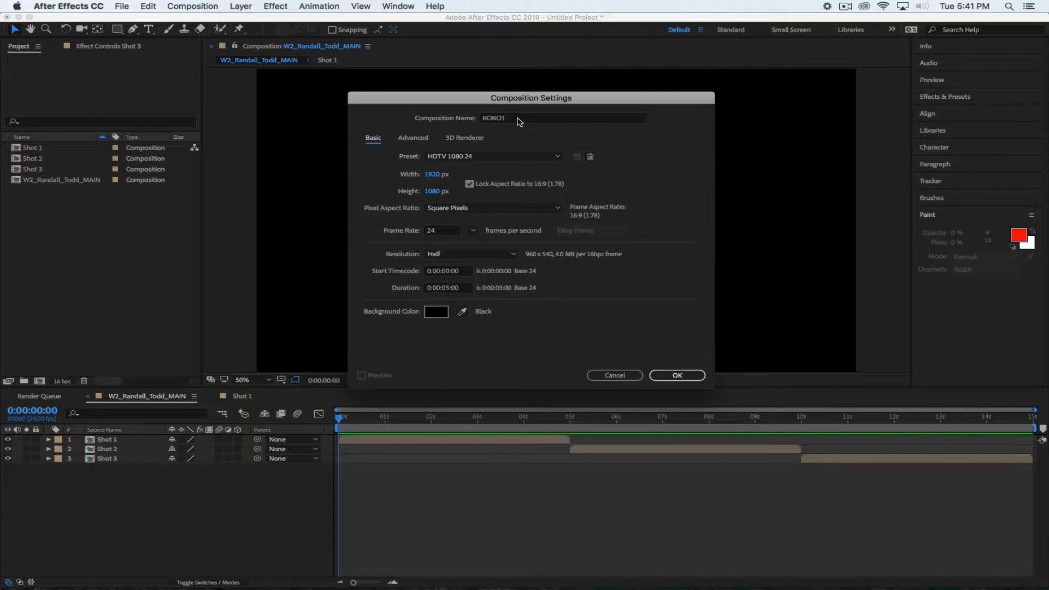
pyautogui.click(518, 119)
pyautogui.write('- ')
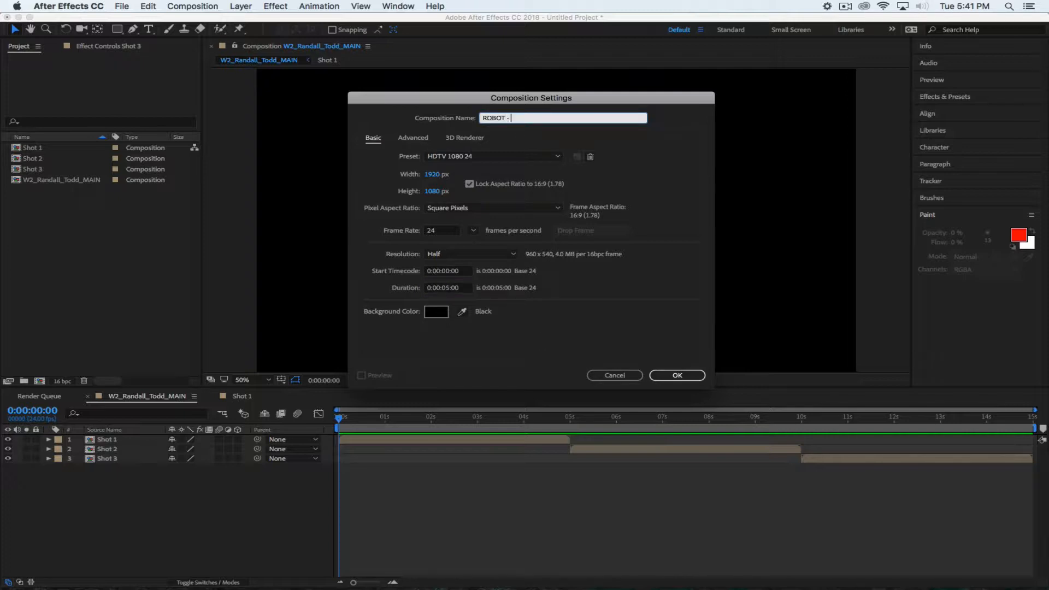
pyautogui.write('Shot 1')
pyautogui.click(526, 94)
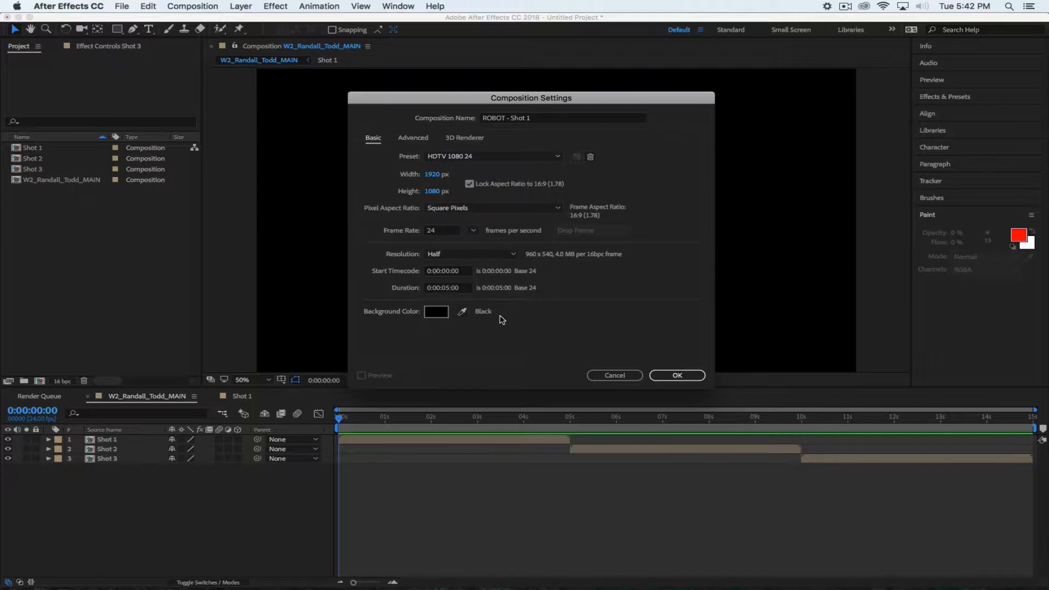
pyautogui.click(669, 375)
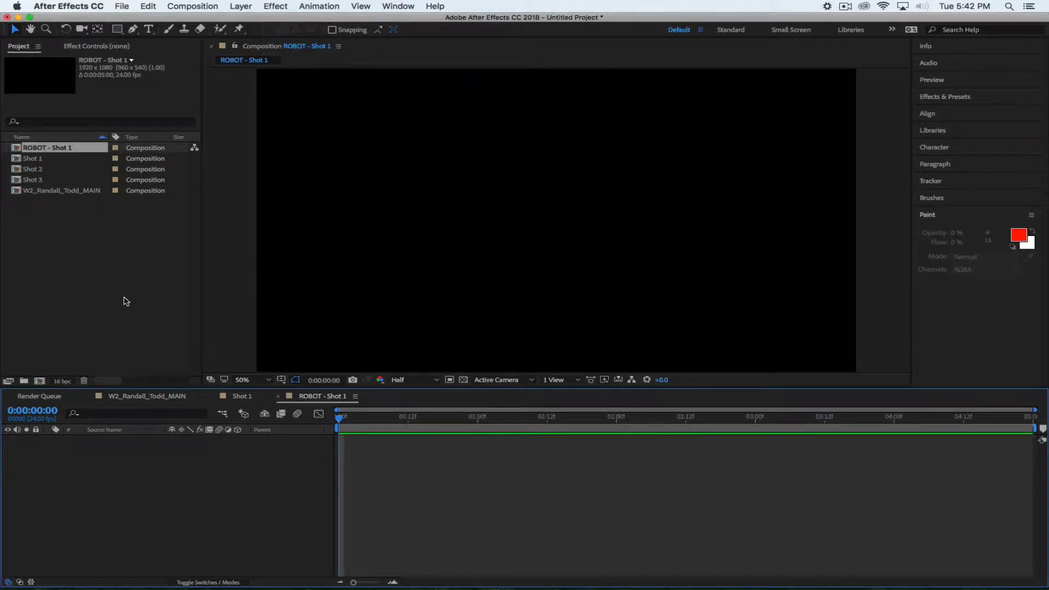
# Fit the viewer, pick the Rectangle tool and set its fill to grey 737373
pyautogui.click(243, 381)
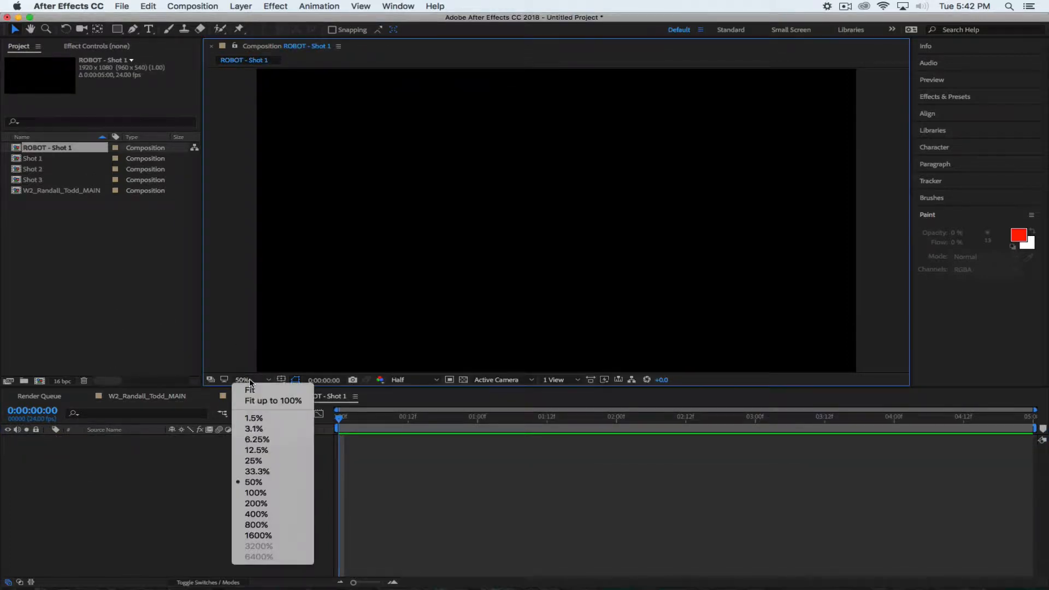
pyautogui.click(258, 391)
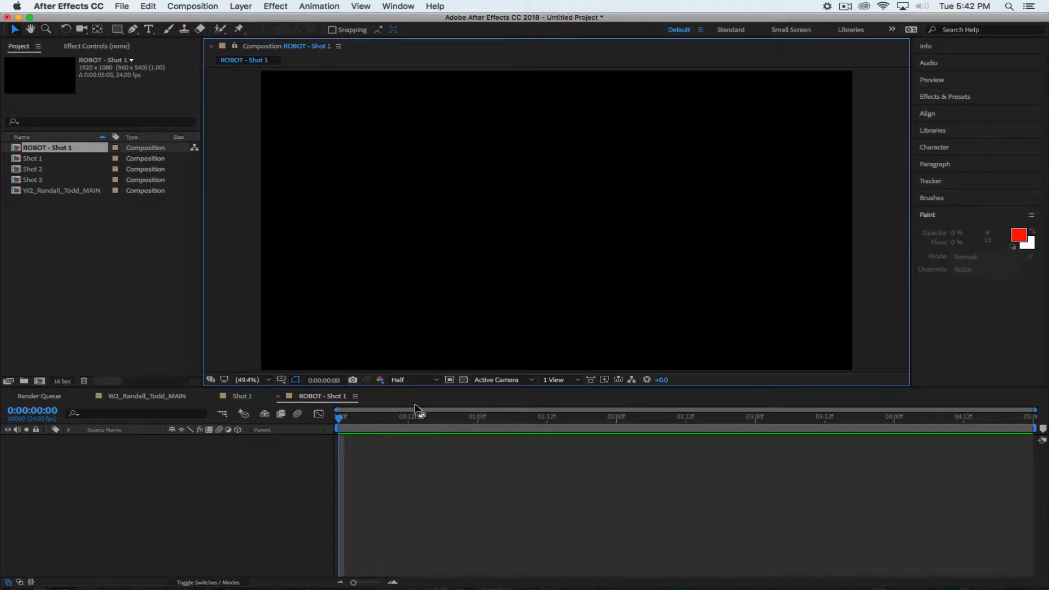
pyautogui.moveTo(436, 386); pyautogui.dragTo(439, 400)
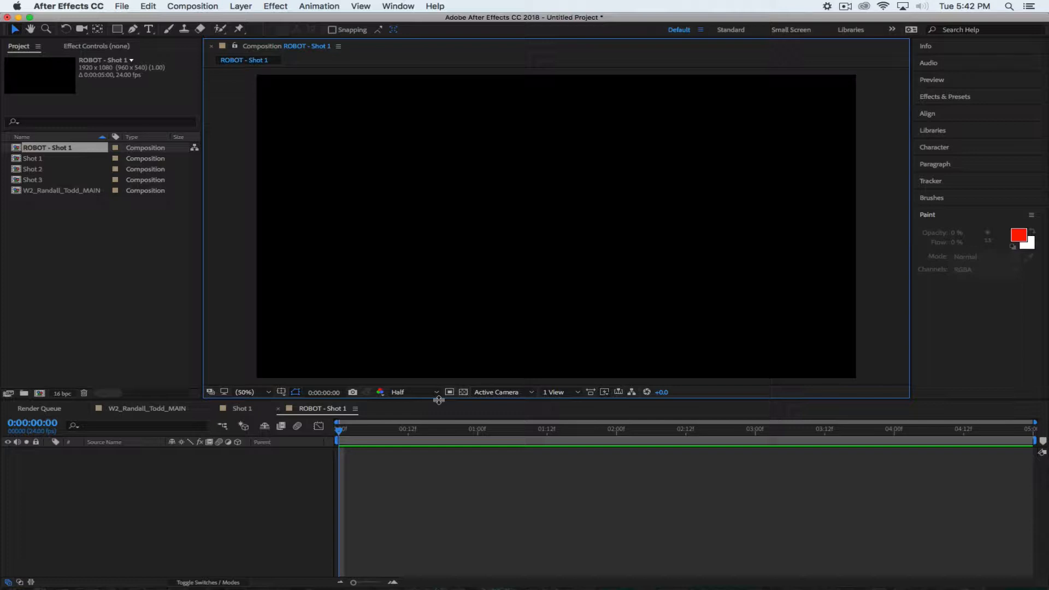
pyautogui.click(116, 30)
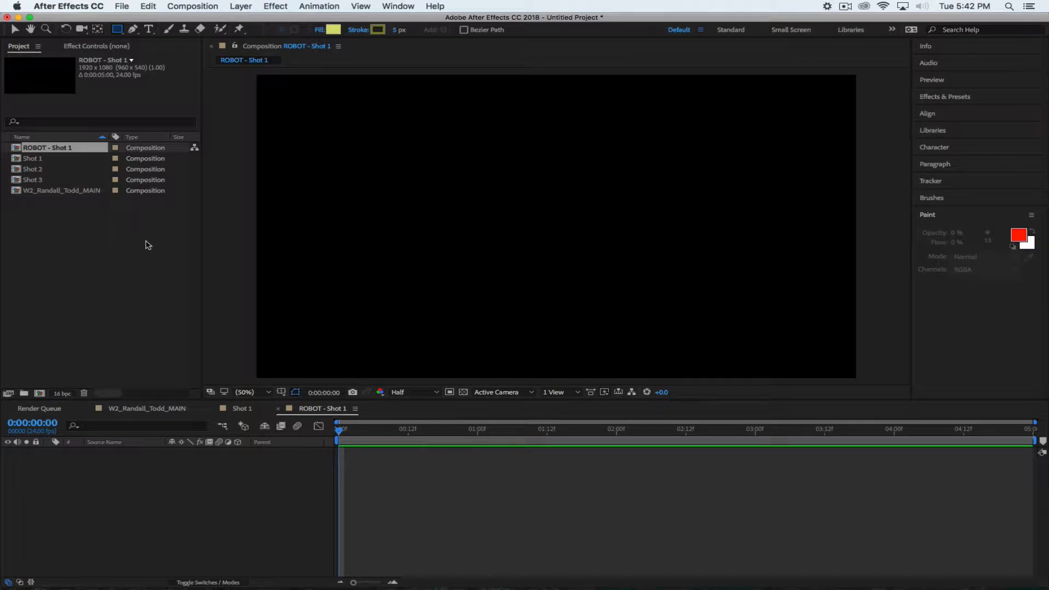
pyautogui.click(333, 30)
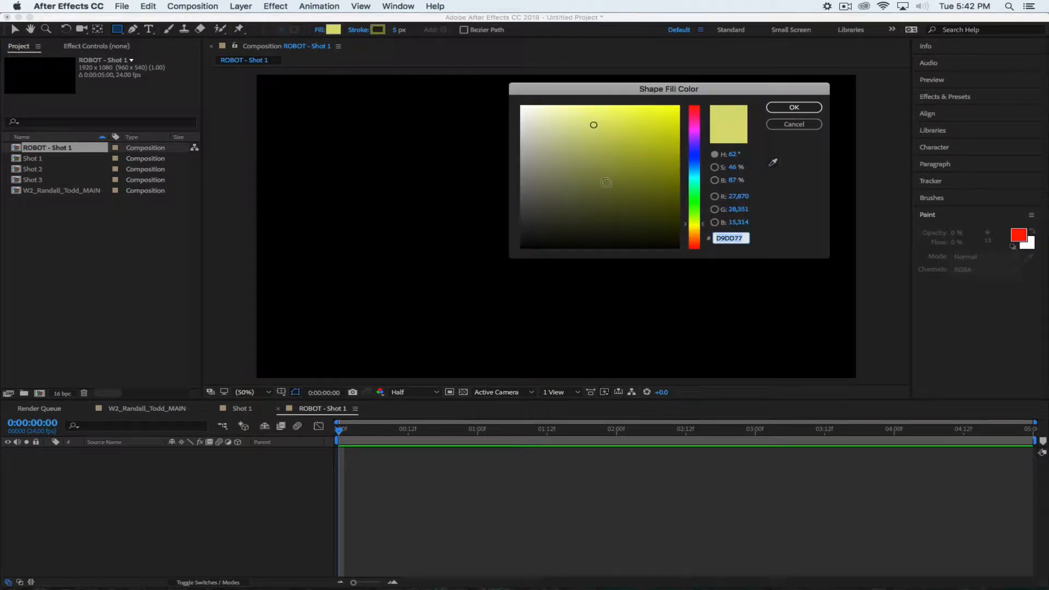
pyautogui.moveTo(535, 187)
pyautogui.mouseDown()
pyautogui.moveTo(461, 187)
pyautogui.moveTo(460, 172)
pyautogui.moveTo(461, 182)
pyautogui.mouseUp()
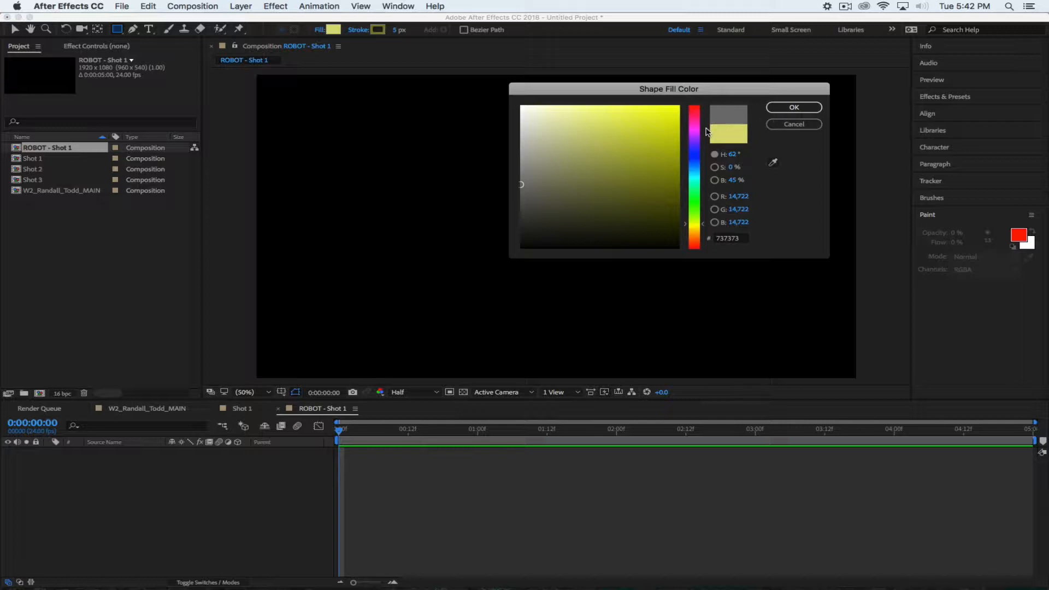
pyautogui.click(793, 108)
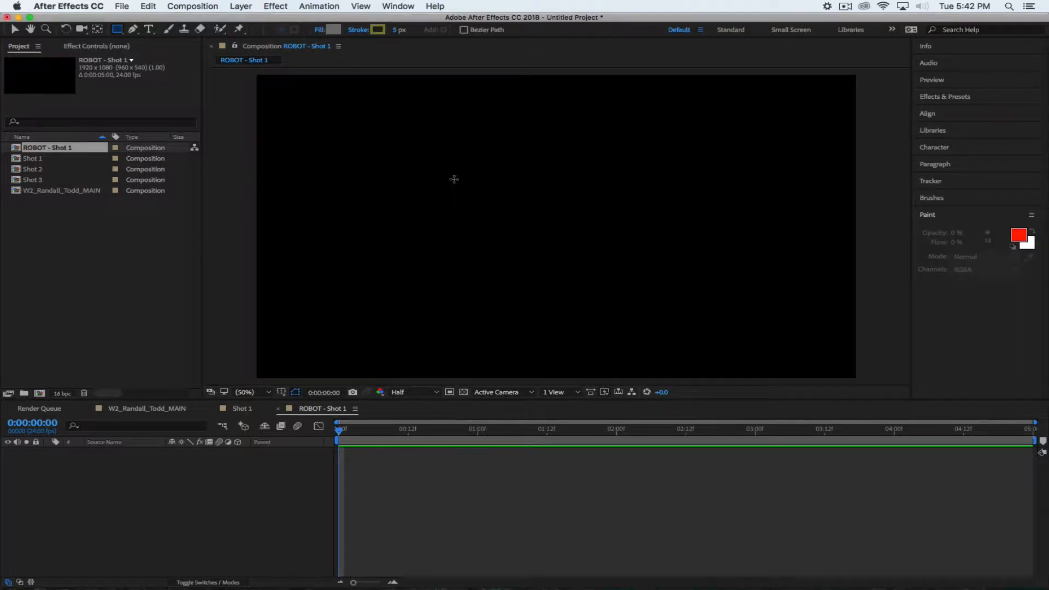
# Set the rectangle stroke colour to black 000000
pyautogui.click(376, 30)
pyautogui.moveTo(582, 232)
pyautogui.mouseDown()
pyautogui.moveTo(513, 253)
pyautogui.moveTo(417, 316)
pyautogui.mouseUp()
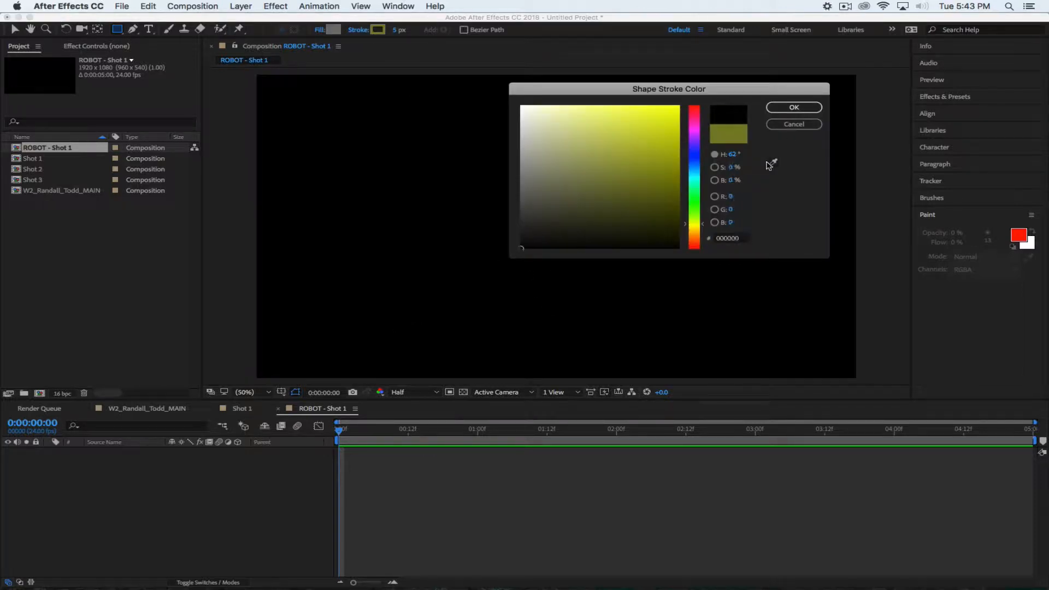
pyautogui.click(793, 107)
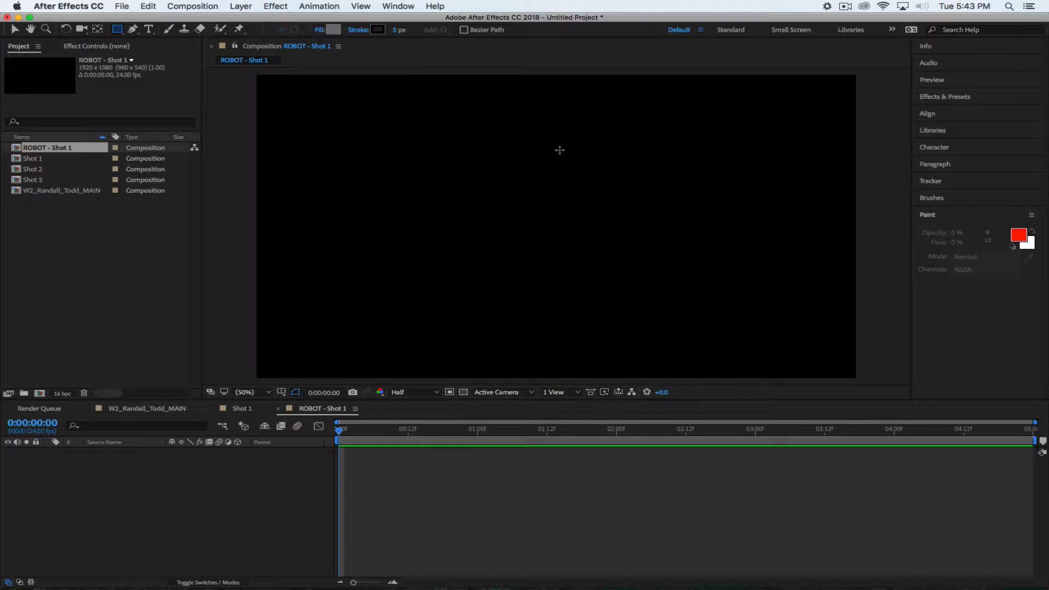
# Turn on the transparency grid and draw a grey rectangle left of centre as Shape Layer 1
pyautogui.click(463, 393)
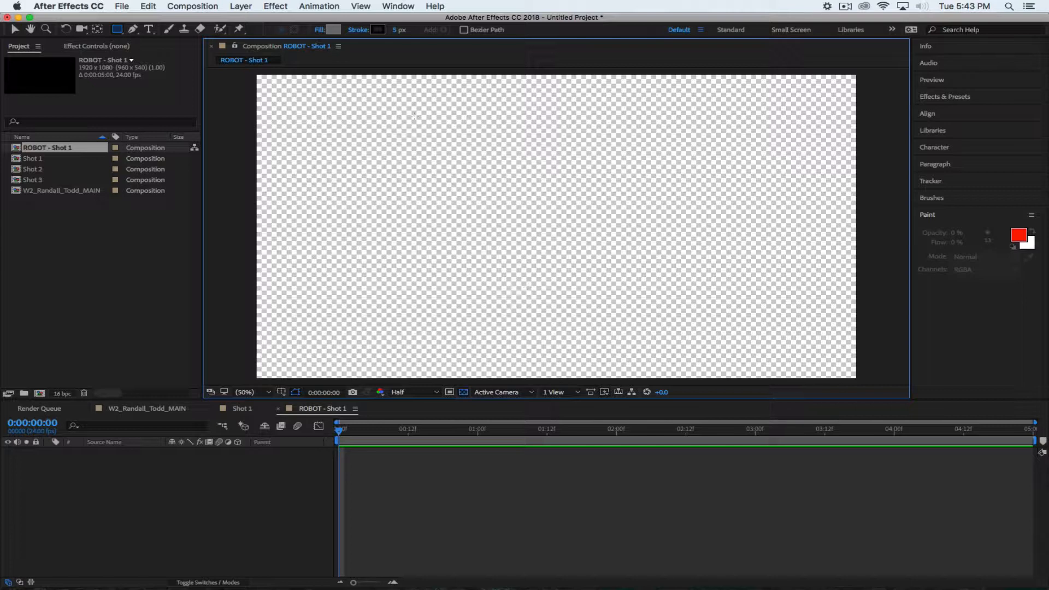
pyautogui.moveTo(452, 169); pyautogui.dragTo(562, 237)
pyautogui.click(193, 521)
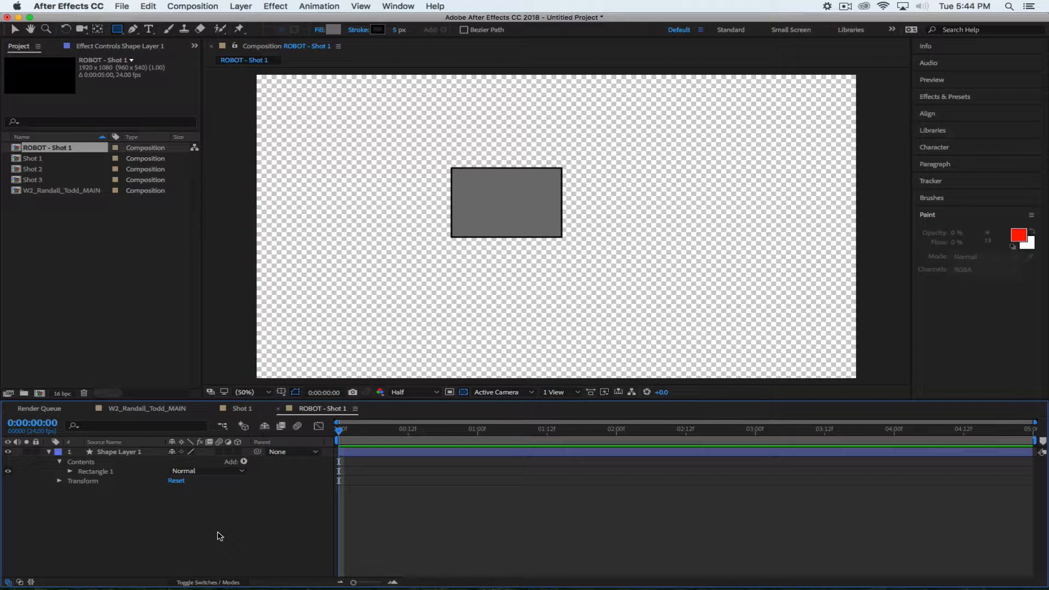
# Centre Shape Layer 1's anchor point on the grey rectangle using the Pan Behind tool
pyautogui.click(119, 452)
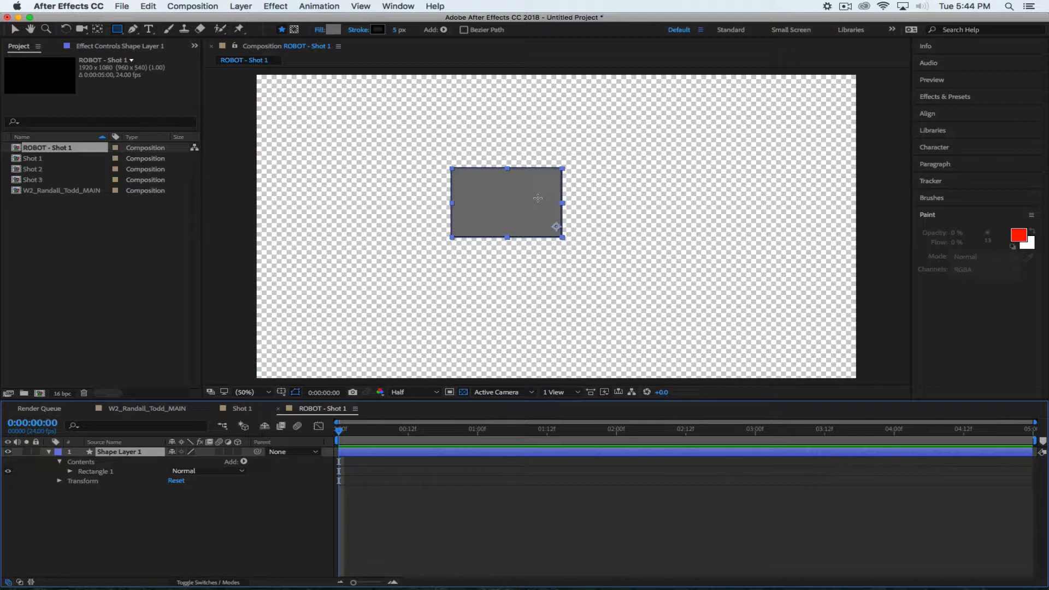
pyautogui.click(98, 30)
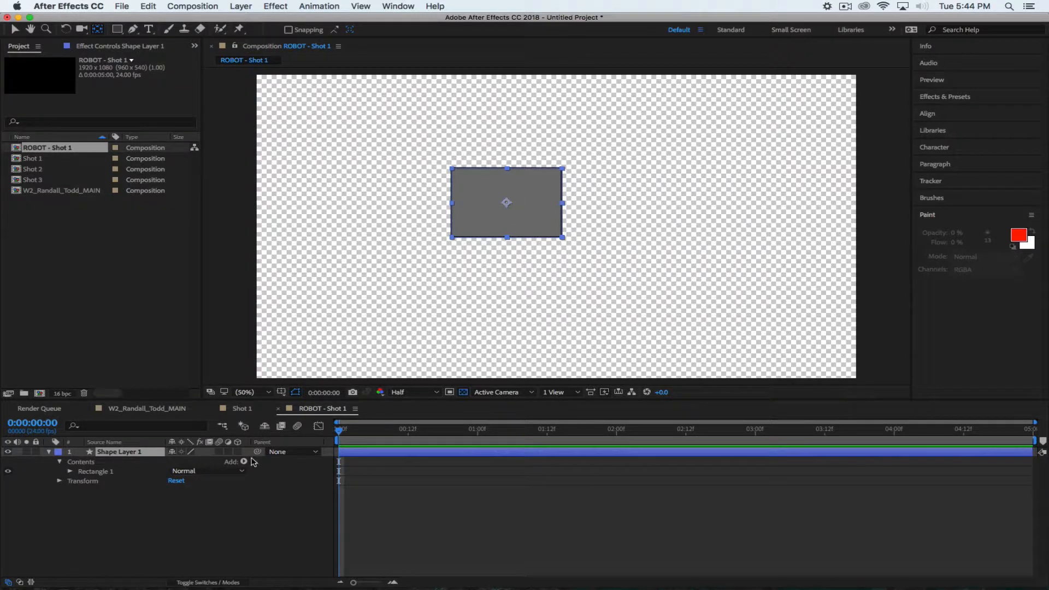
pyautogui.press('super+z')
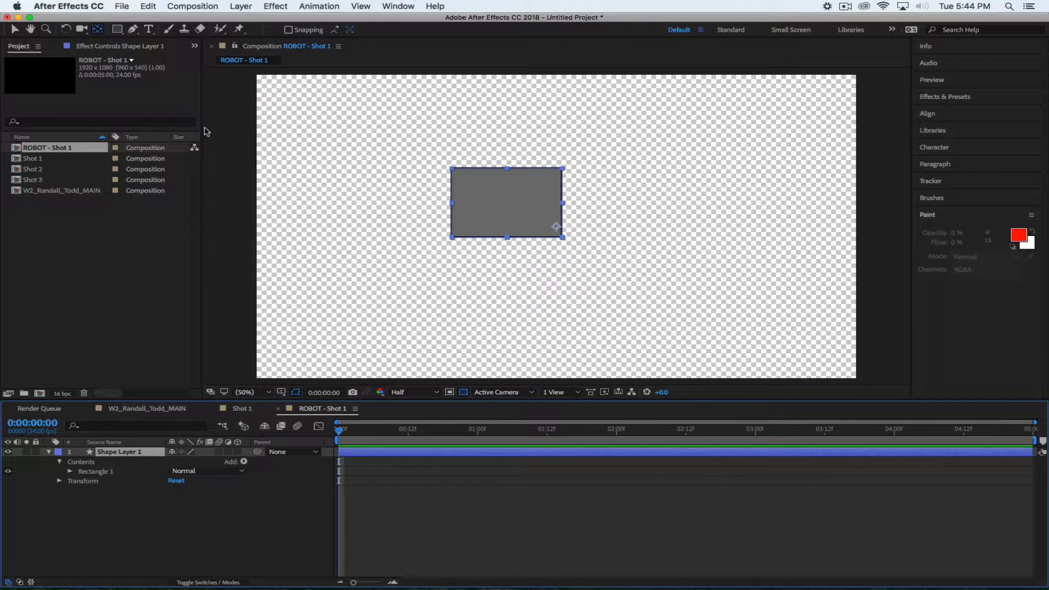
pyautogui.doubleClick(98, 30)
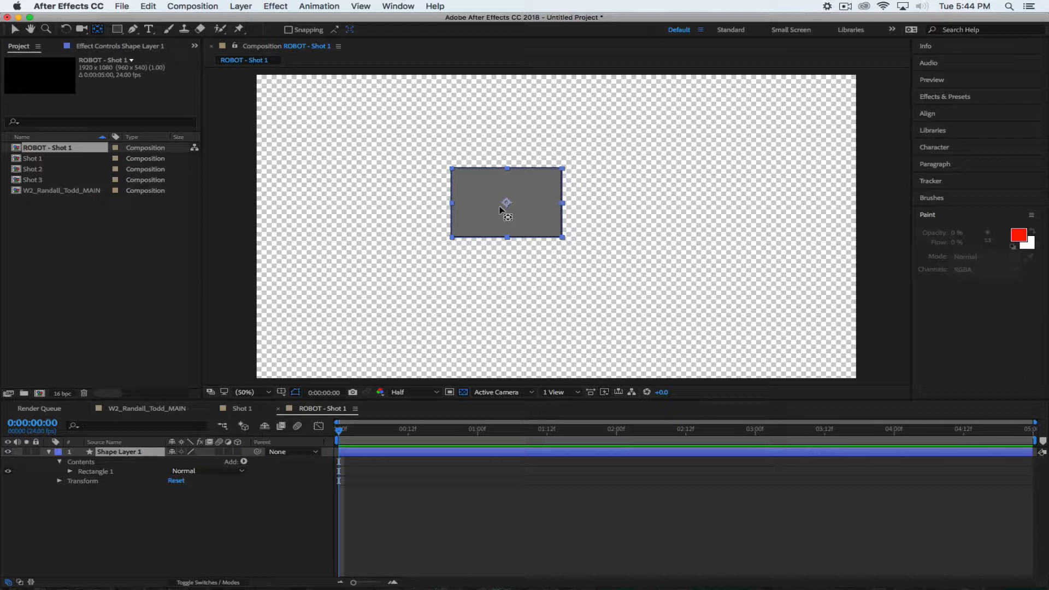
pyautogui.click(846, 6)
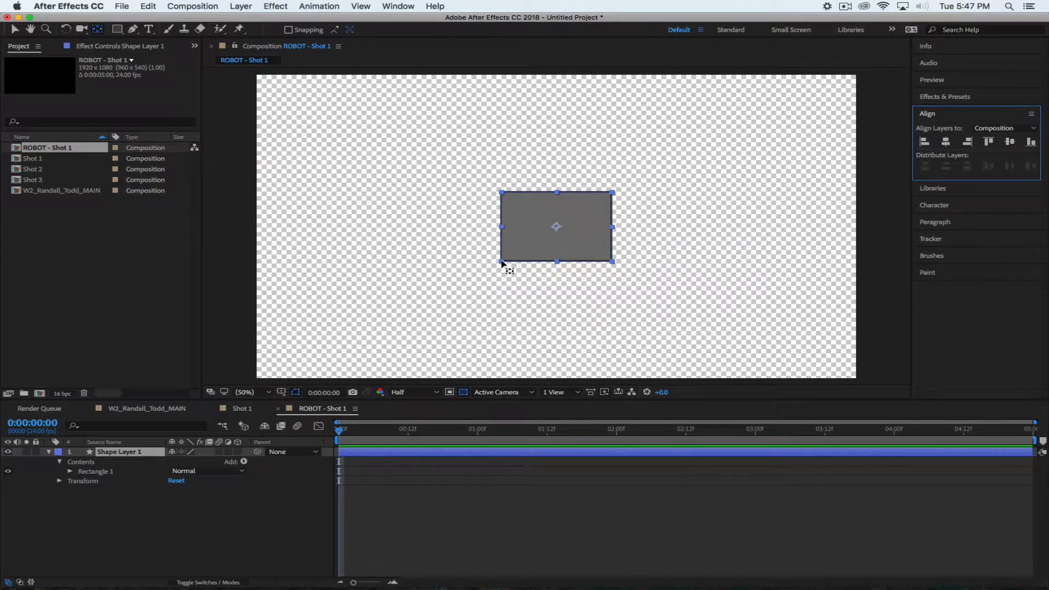
# Undo the earlier alignment, then apply Horizontal Center and Vertical Center alignment to the composition
pyautogui.press('super+z')
pyautogui.press('super+z')
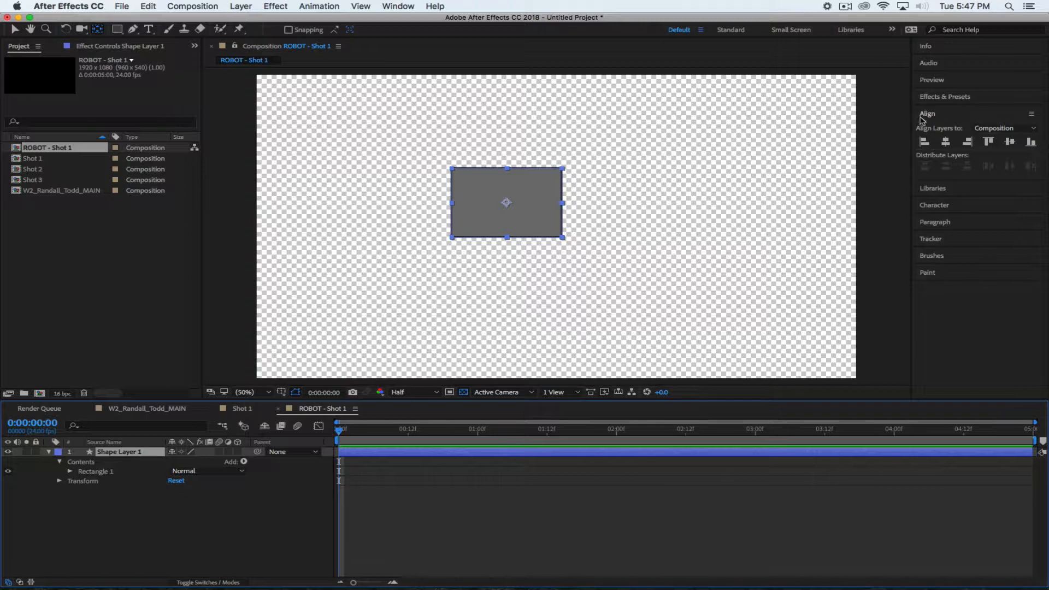
pyautogui.click(948, 114)
pyautogui.click(950, 115)
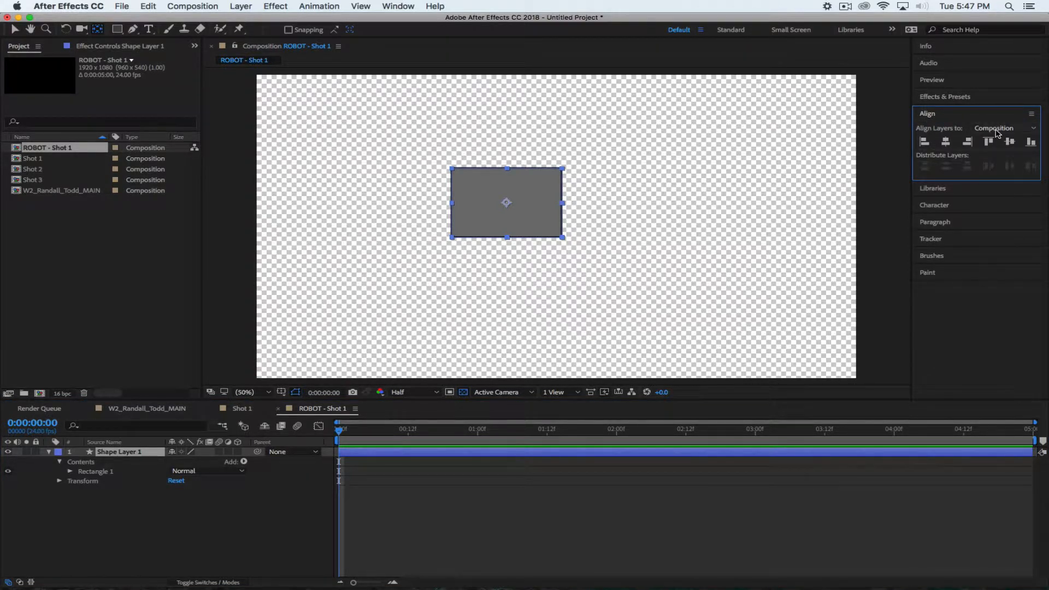
pyautogui.click(945, 142)
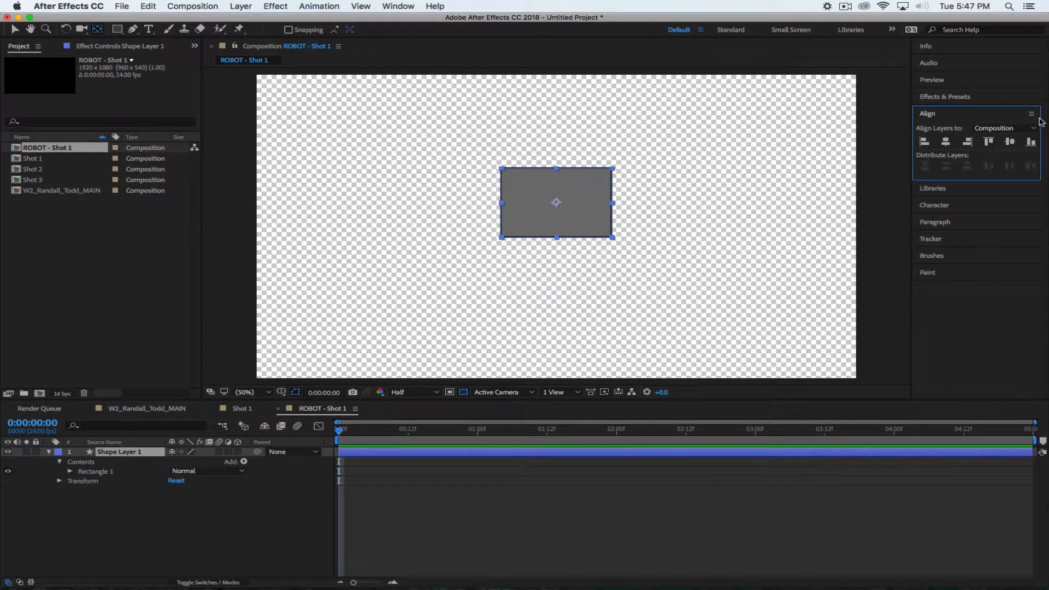
pyautogui.click(1010, 143)
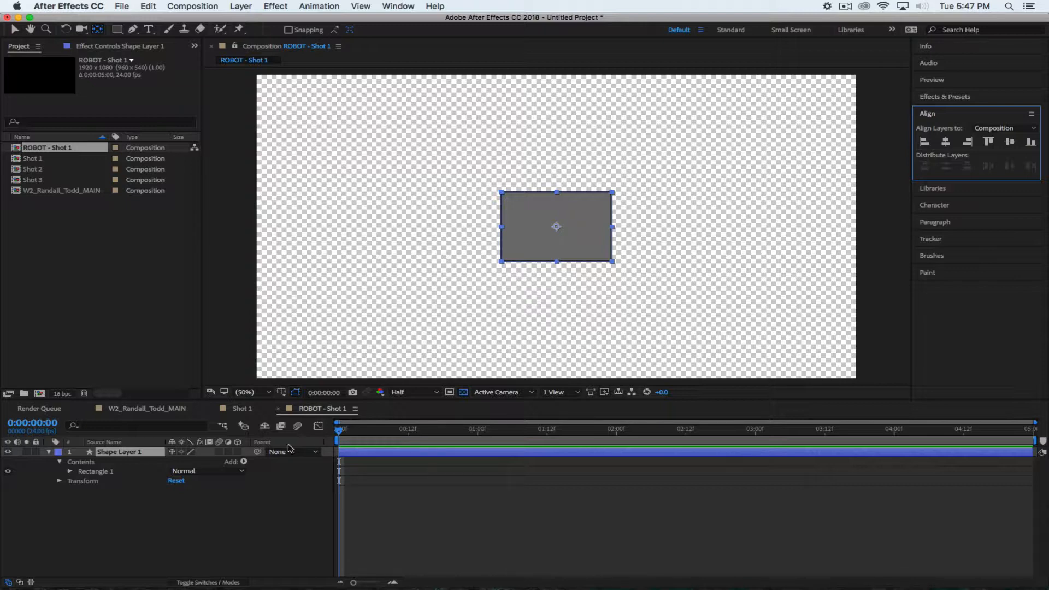
# Rename Shape Layer 1 to BODY, then deselect it
pyautogui.click(122, 455)
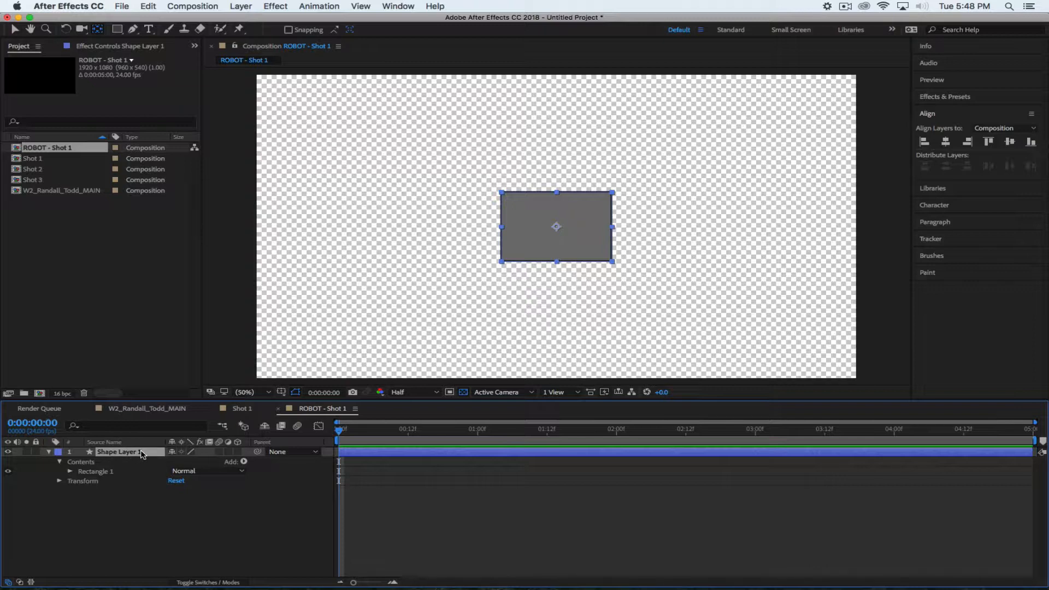
pyautogui.press('Return')
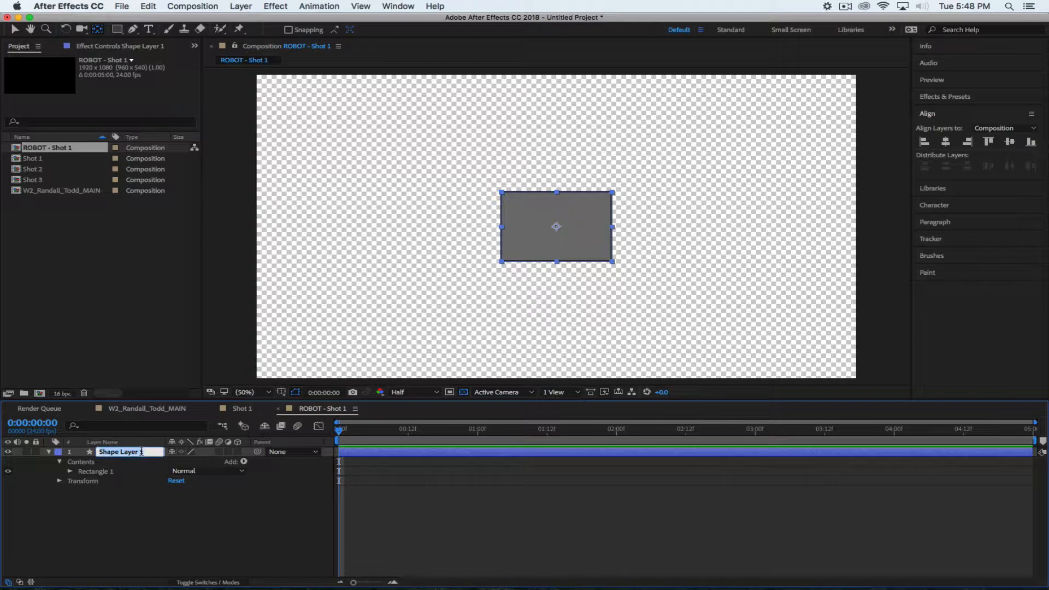
pyautogui.write('BODY')
pyautogui.press('Return')
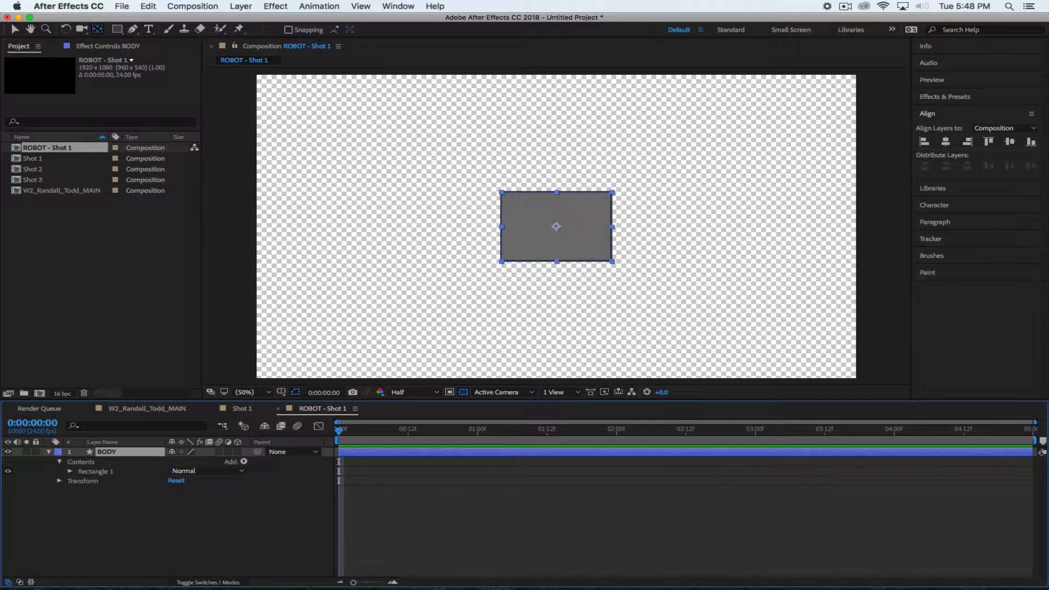
pyautogui.click(176, 552)
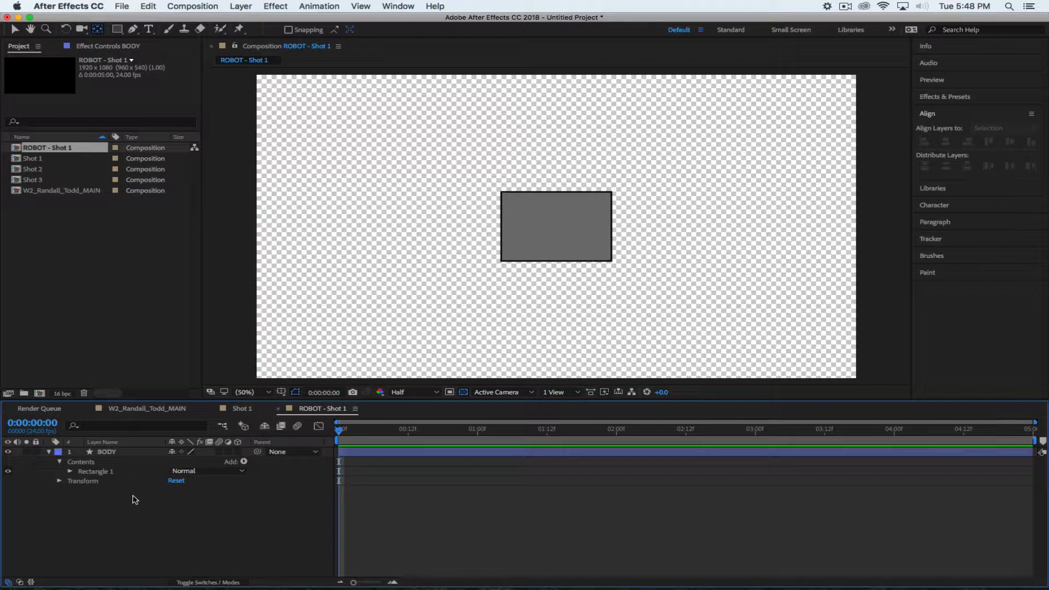
# Draw a smaller rectangle above the BODY box and select its new Shape Layer 1
pyautogui.click(49, 452)
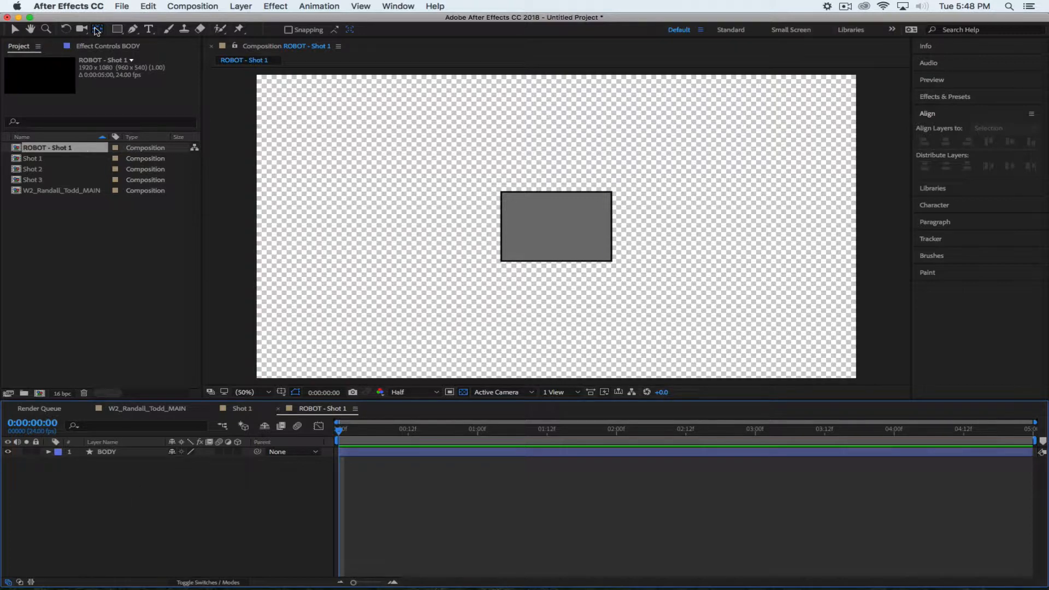
pyautogui.click(117, 29)
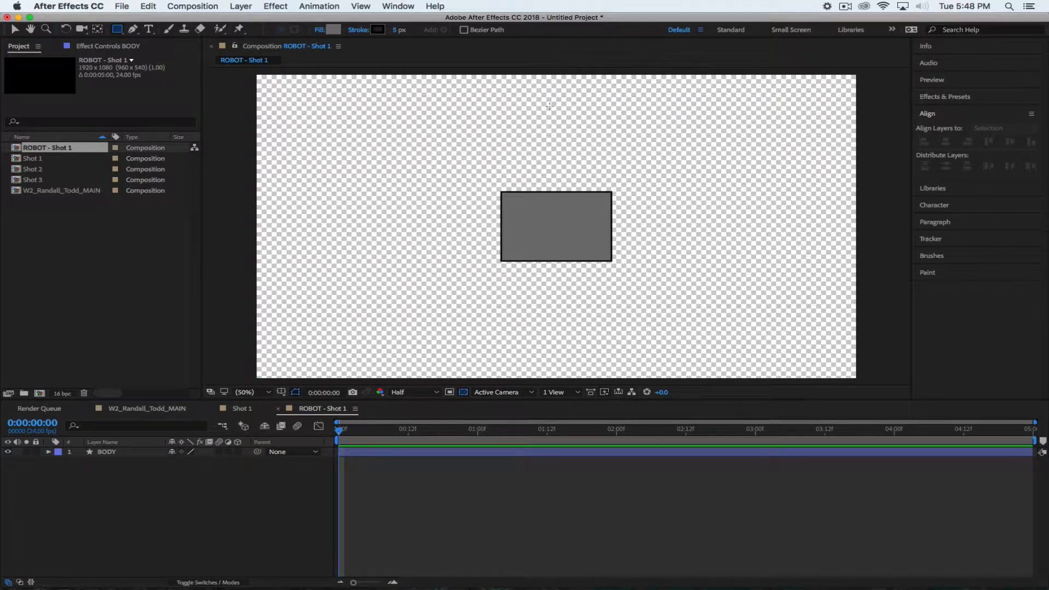
pyautogui.moveTo(526, 168); pyautogui.dragTo(581, 199)
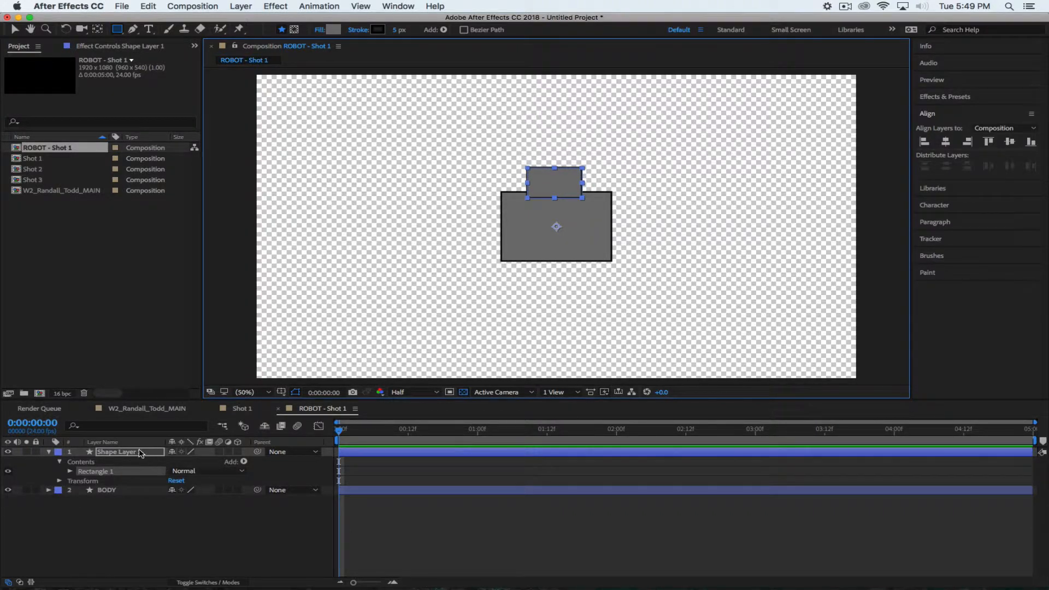
pyautogui.click(143, 452)
# Set the small rectangle's Position to 965.0, 491.0, then reselect its layer
pyautogui.press('p')
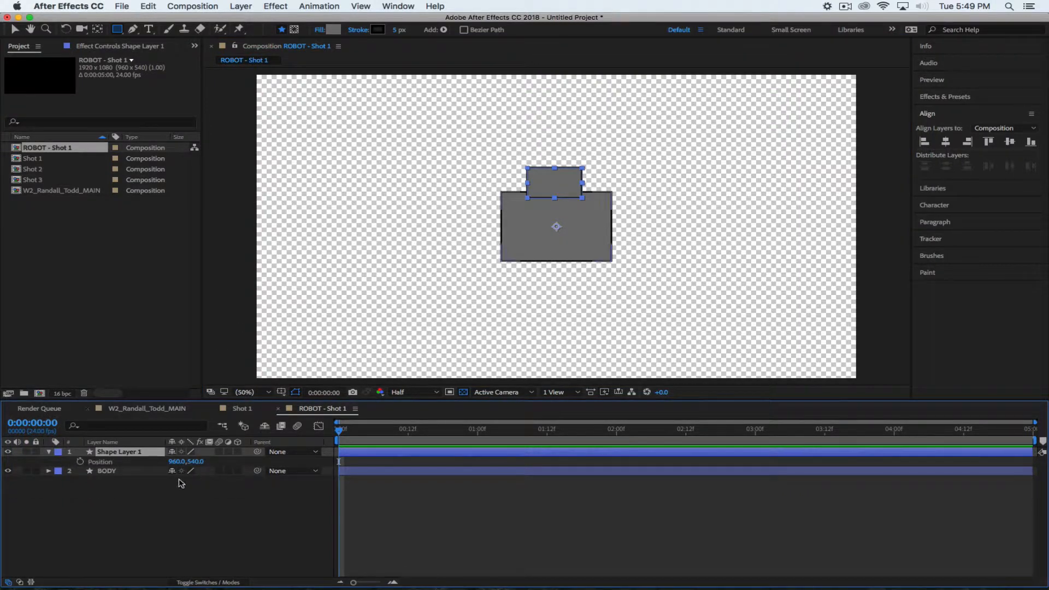
pyautogui.moveTo(195, 461); pyautogui.dragTo(170, 461)
pyautogui.click(217, 511)
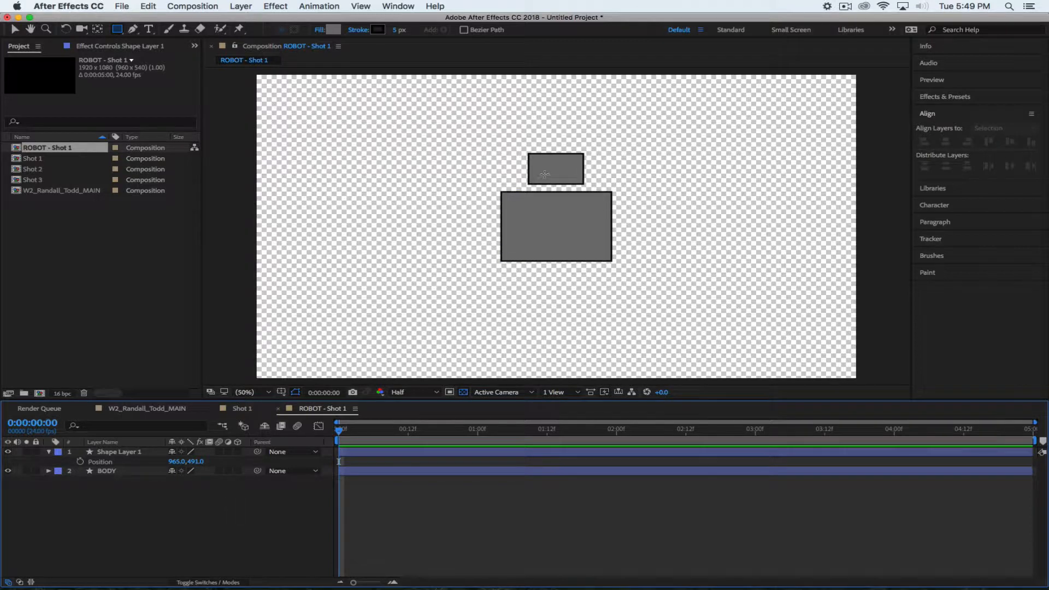
pyautogui.click(113, 453)
pyautogui.click(113, 452)
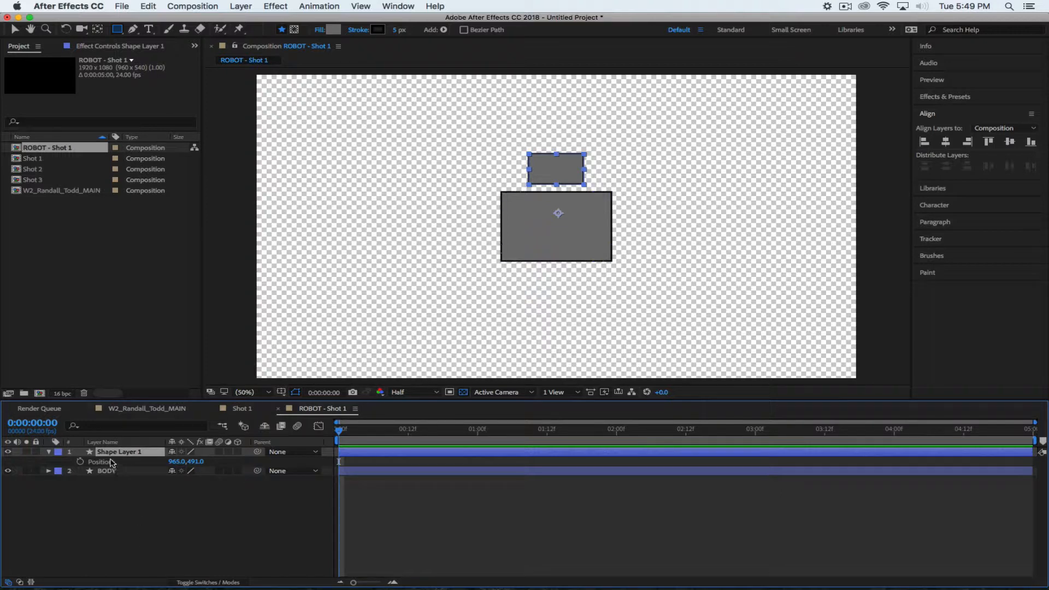
# Rename the small rectangle's layer to HEAD and collapse its properties
pyautogui.press('Return')
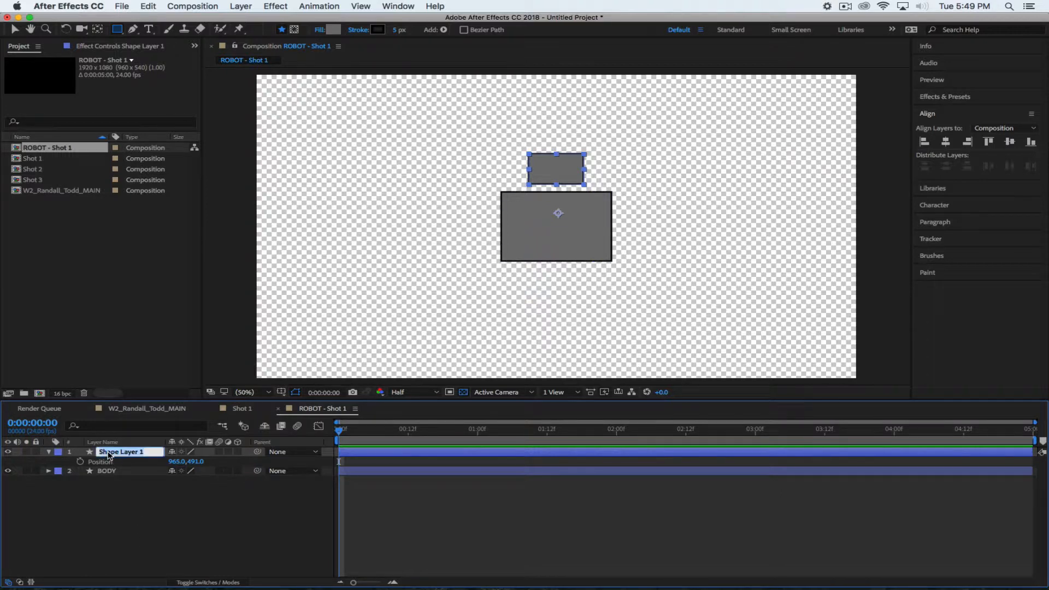
pyautogui.write('HEAD')
pyautogui.press('Return')
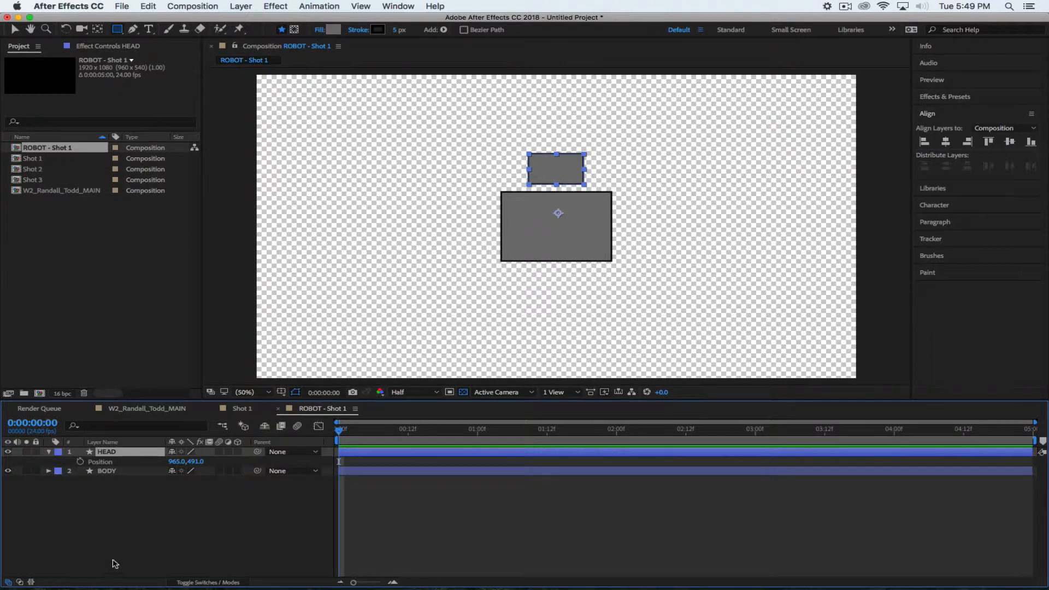
pyautogui.click(141, 522)
pyautogui.click(49, 451)
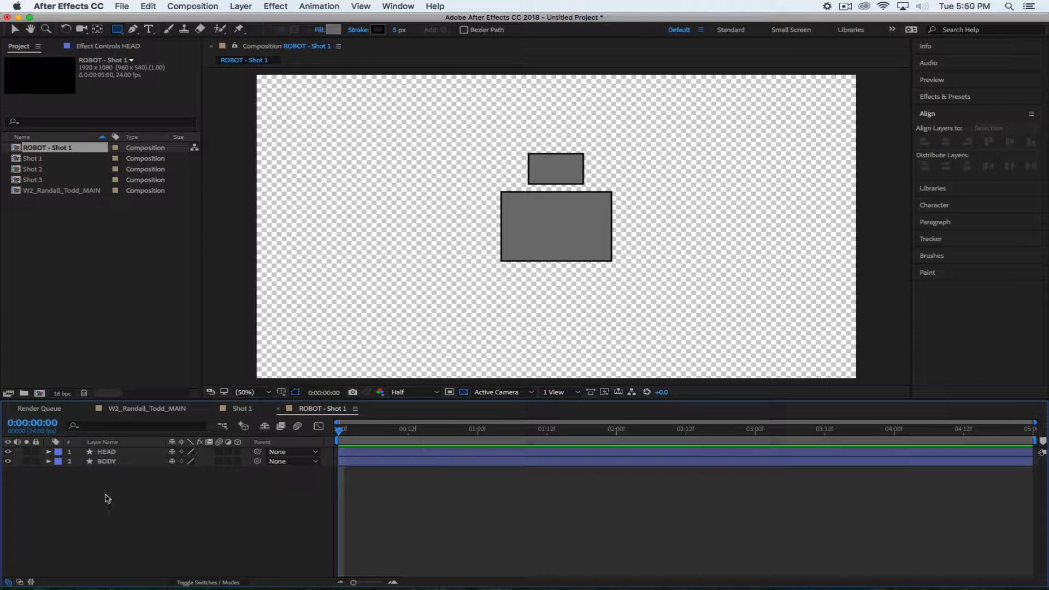
pyautogui.click(105, 453)
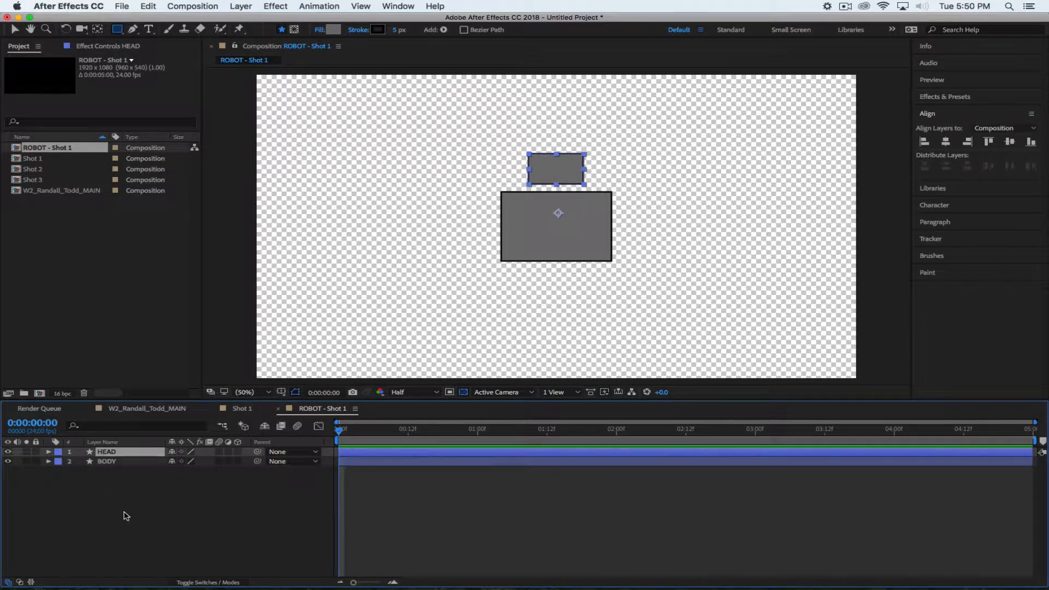
pyautogui.press('Return')
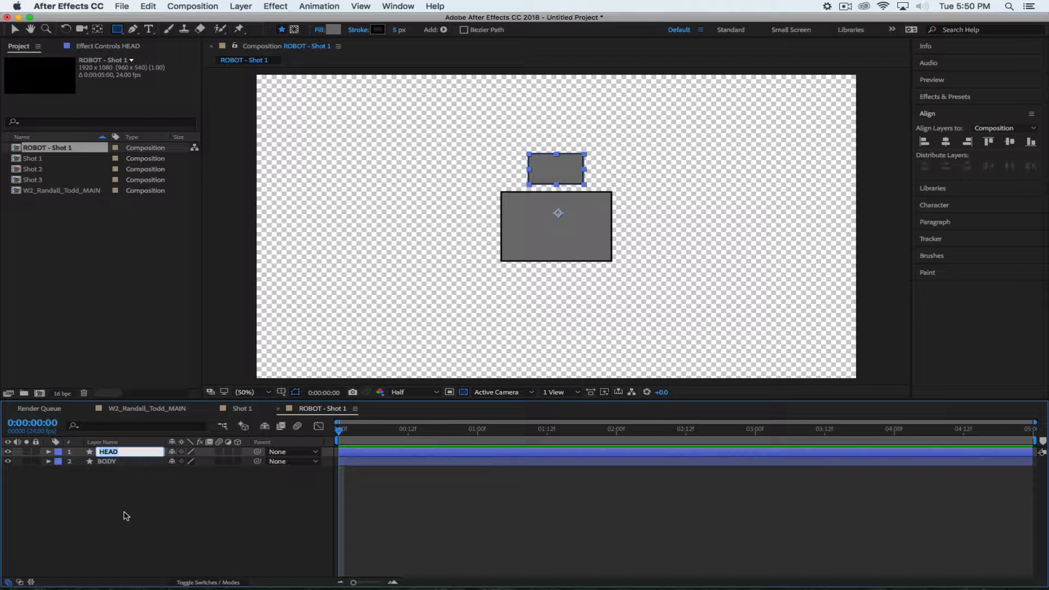
pyautogui.press('Return')
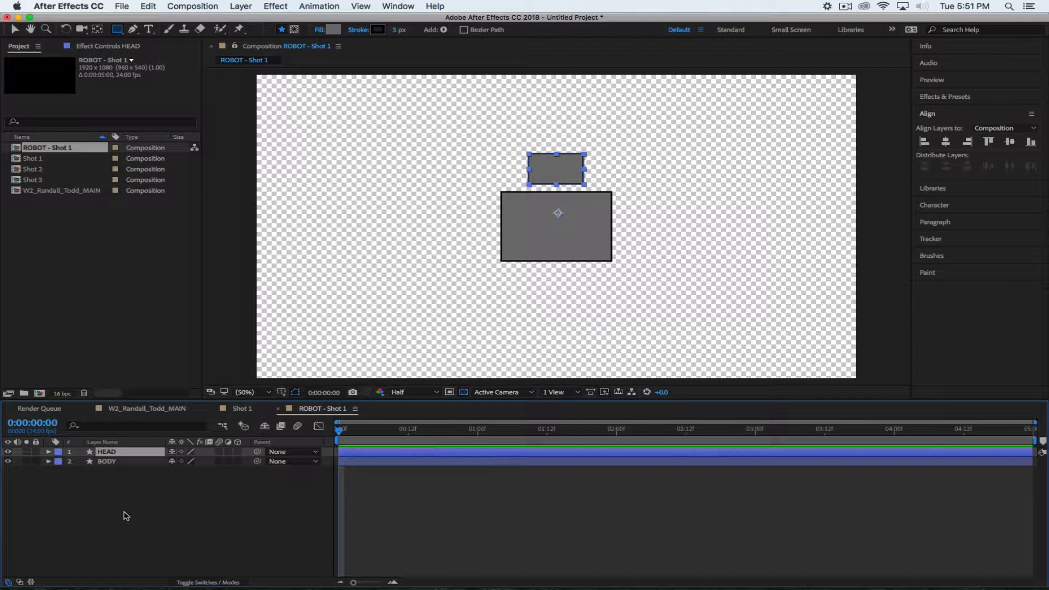
pyautogui.click(189, 509)
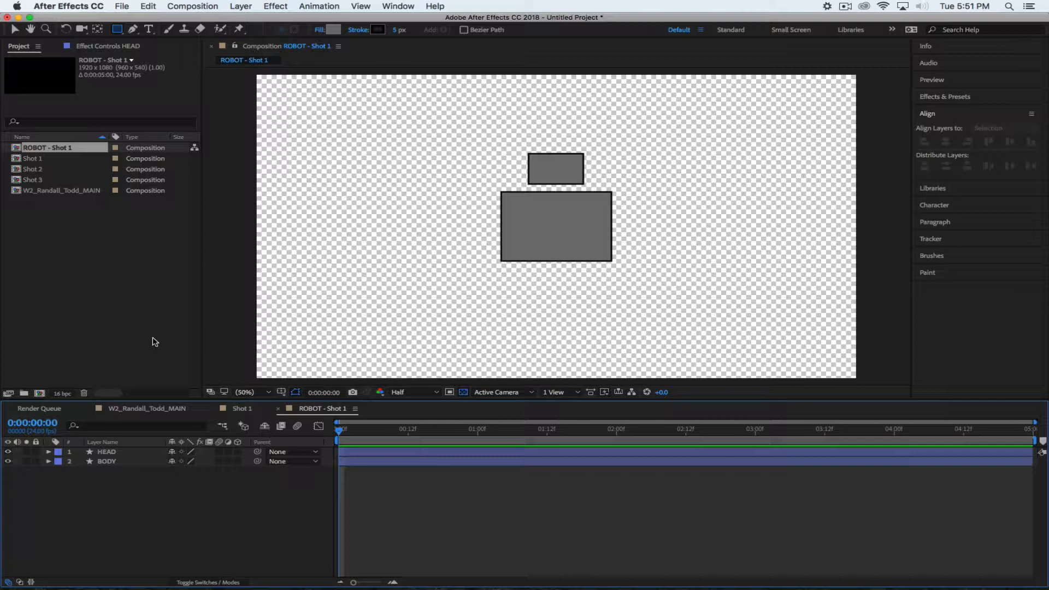
# Start a new composition with the Custom preset, named Eyeball
pyautogui.click(192, 6)
pyautogui.click(514, 267)
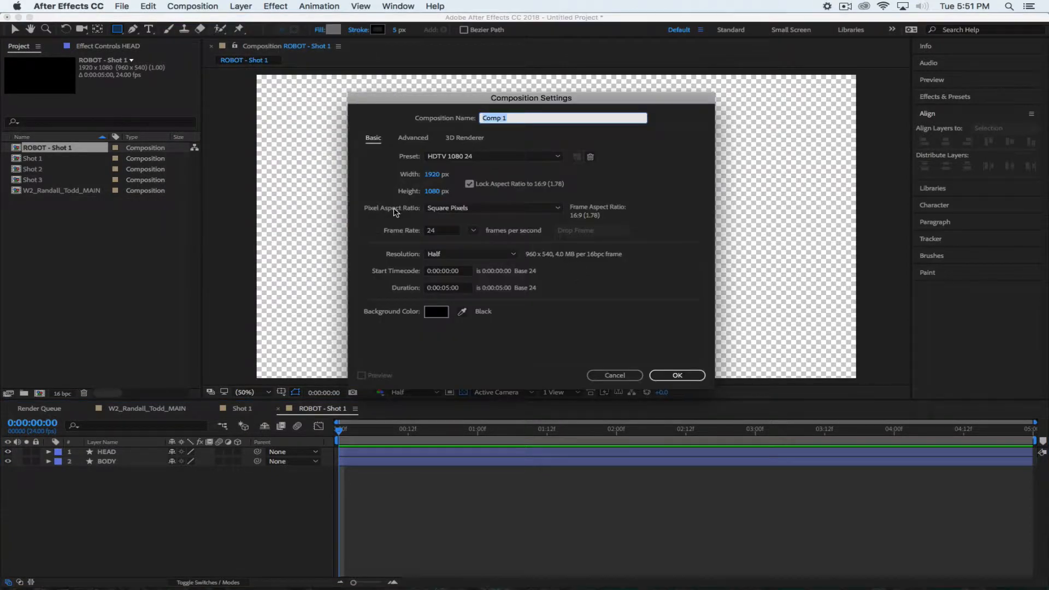
pyautogui.click(496, 158)
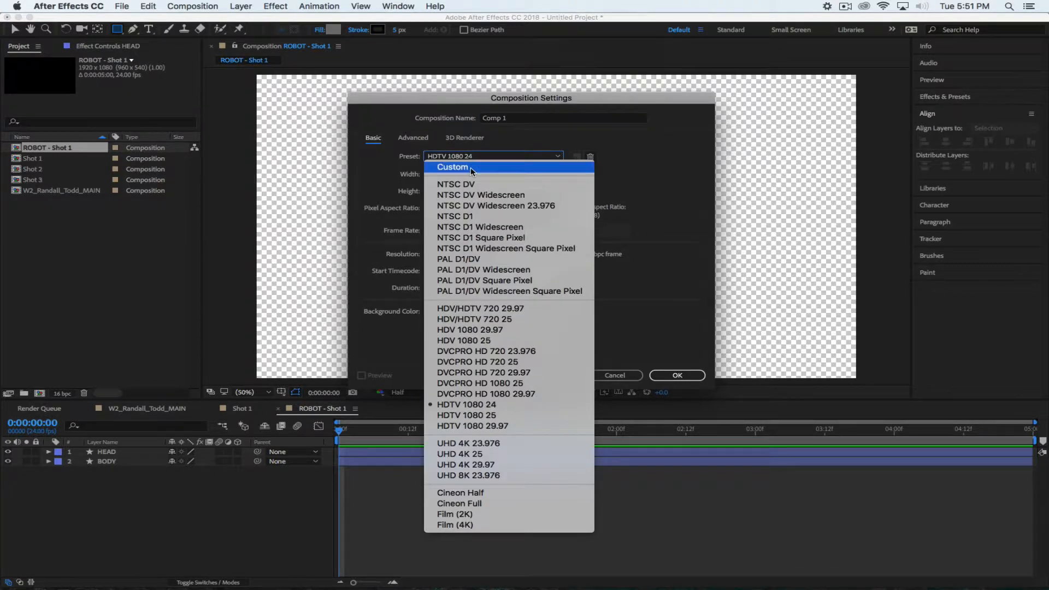
pyautogui.click(481, 155)
pyautogui.click(520, 119)
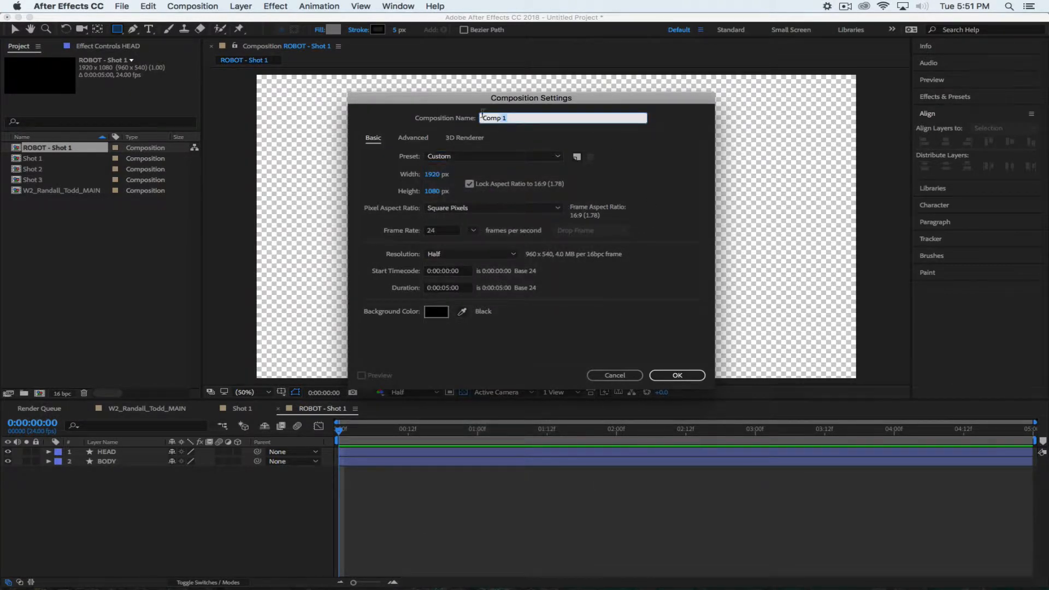
pyautogui.write('Eyeball')
pyautogui.click(663, 158)
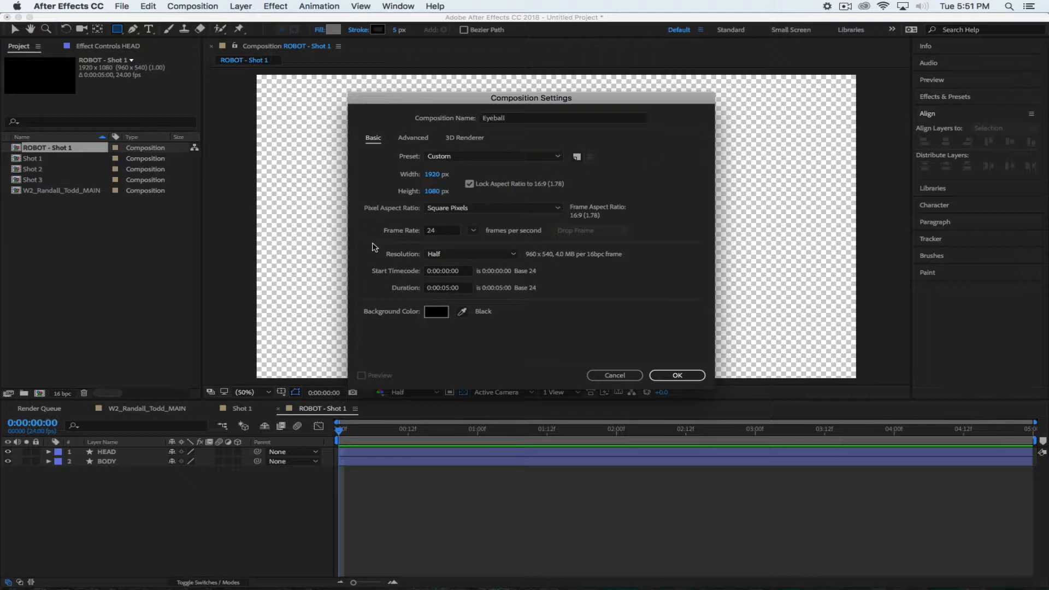
# Unlock the aspect ratio and set width and height to 200 px
pyautogui.click(432, 175)
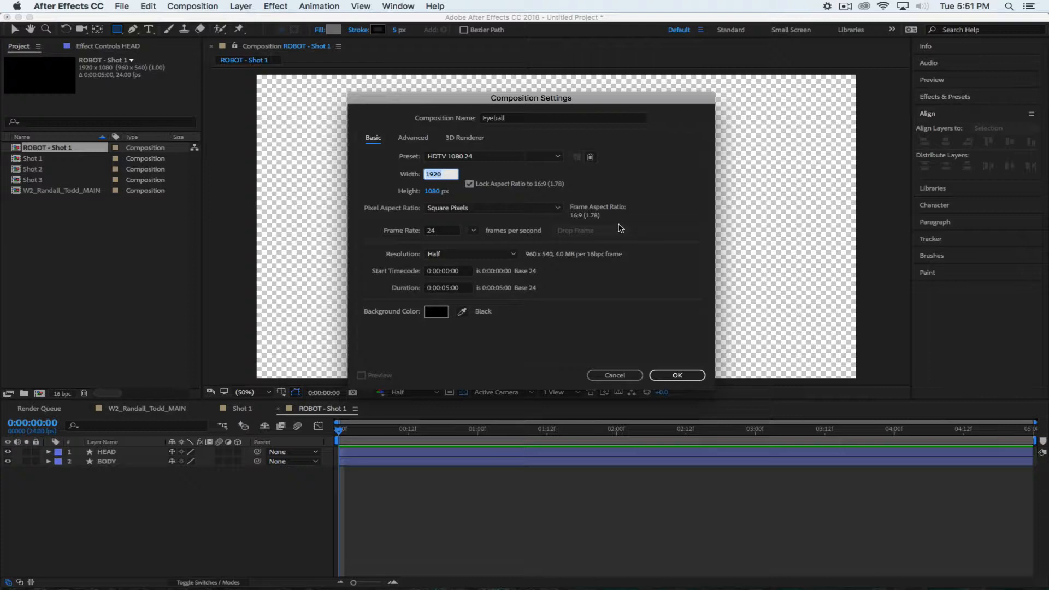
pyautogui.write('200')
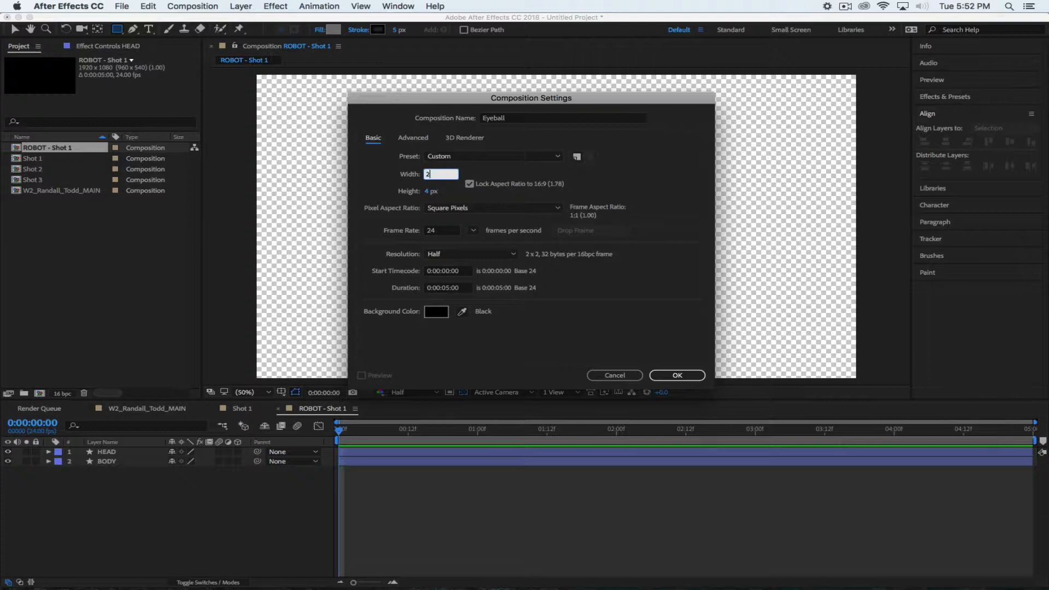
pyautogui.click(469, 184)
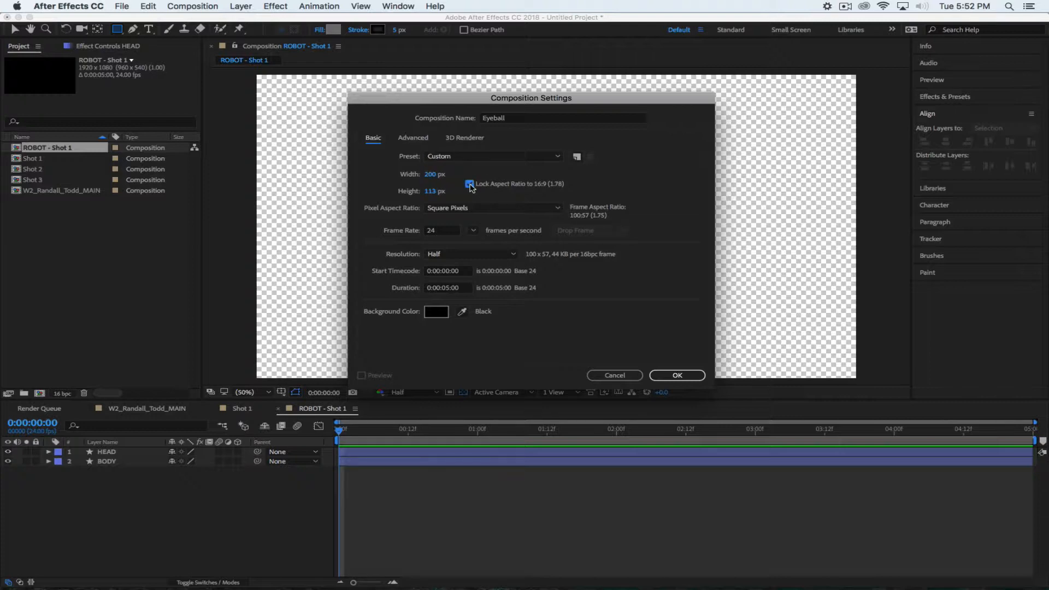
pyautogui.click(430, 191)
pyautogui.write('200')
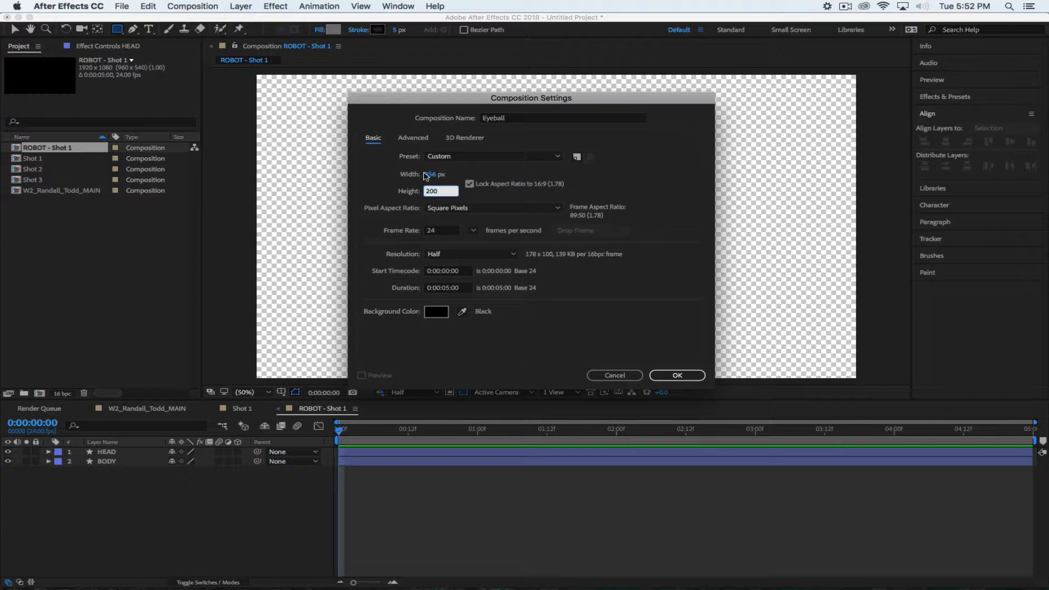
pyautogui.click(469, 184)
pyautogui.click(431, 174)
pyautogui.write('200')
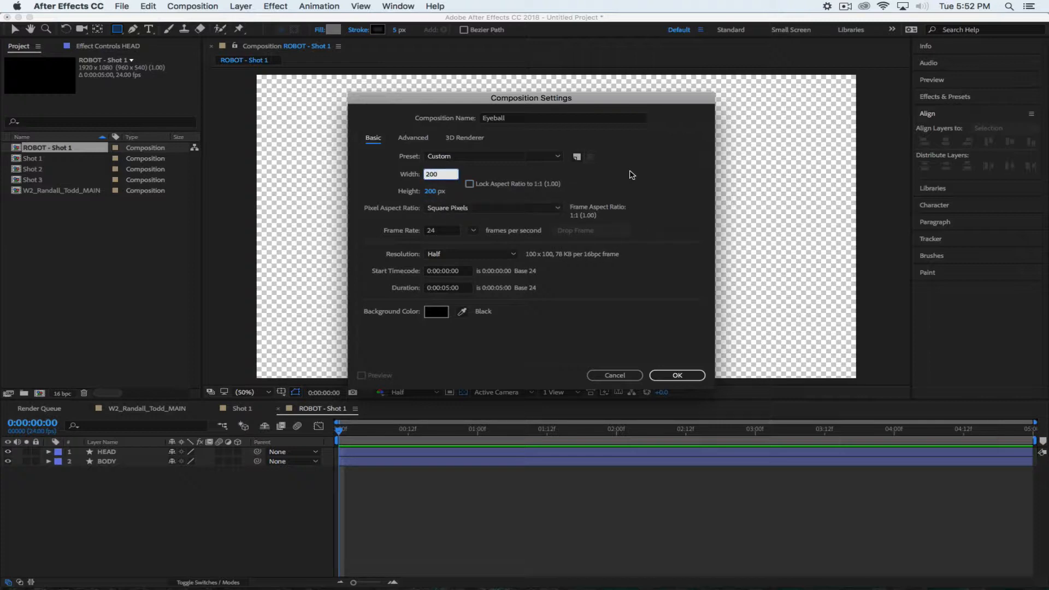
pyautogui.click(580, 182)
# Change the composition size to 500 × 500 px
pyautogui.click(430, 175)
pyautogui.write('500')
pyautogui.click(597, 181)
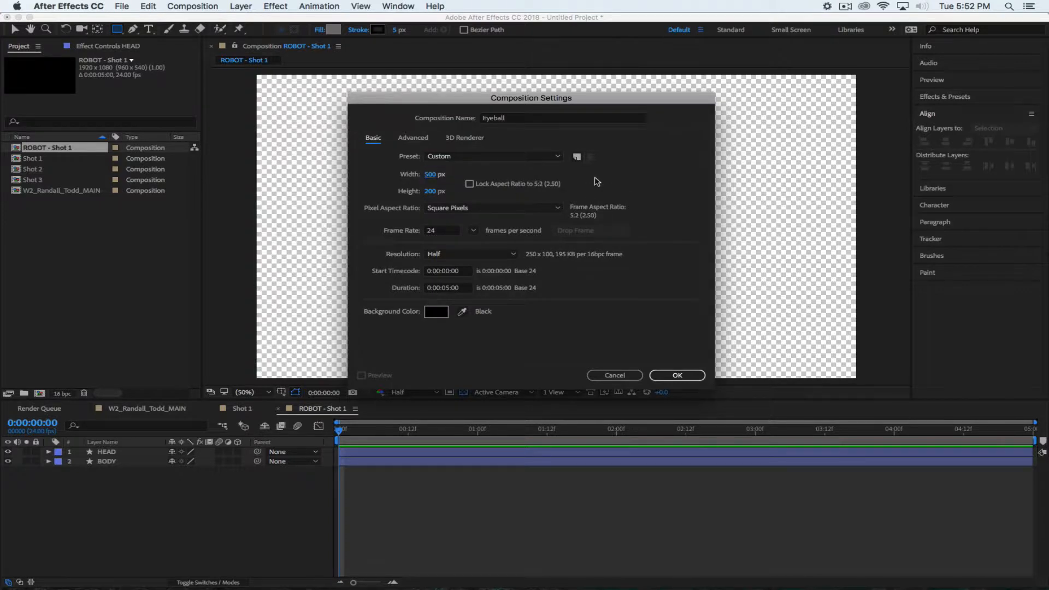
pyautogui.click(430, 191)
pyautogui.write('500')
pyautogui.click(627, 188)
# Rename it Eyeball 01 and create the composition
pyautogui.click(512, 121)
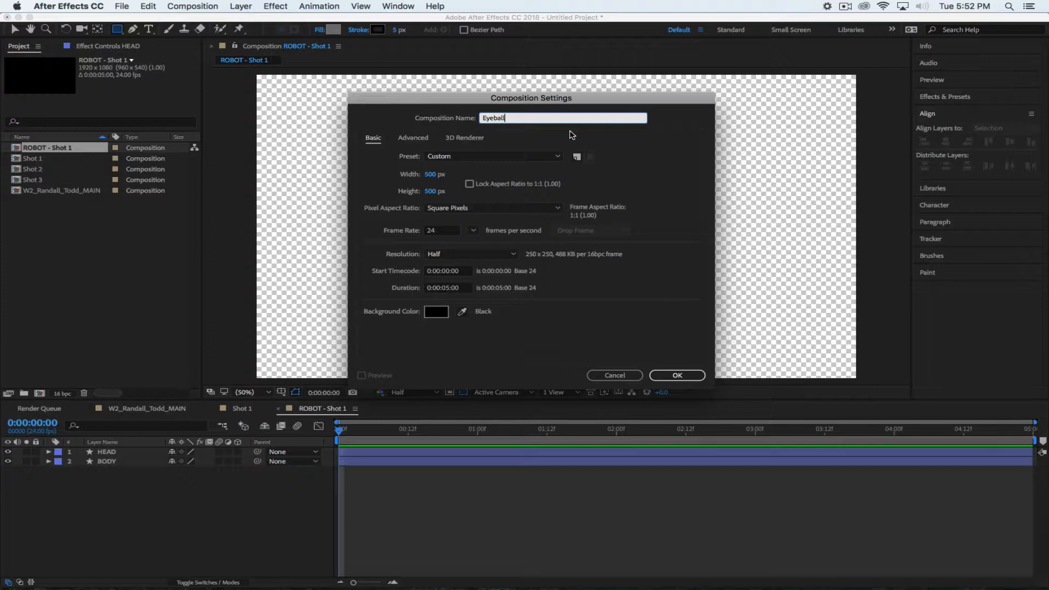
pyautogui.write('01')
pyautogui.click(678, 153)
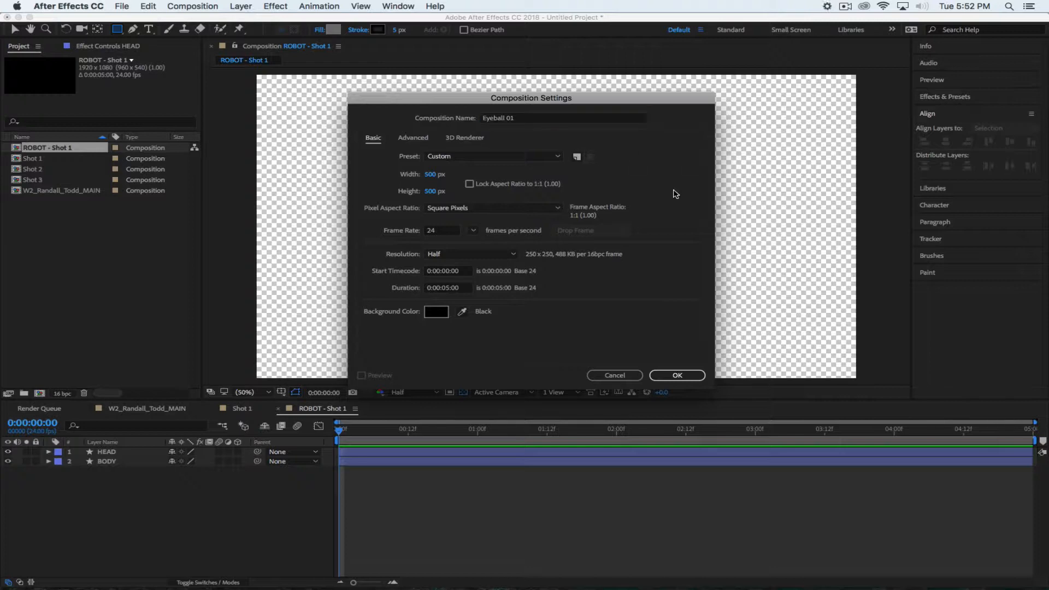
pyautogui.click(677, 375)
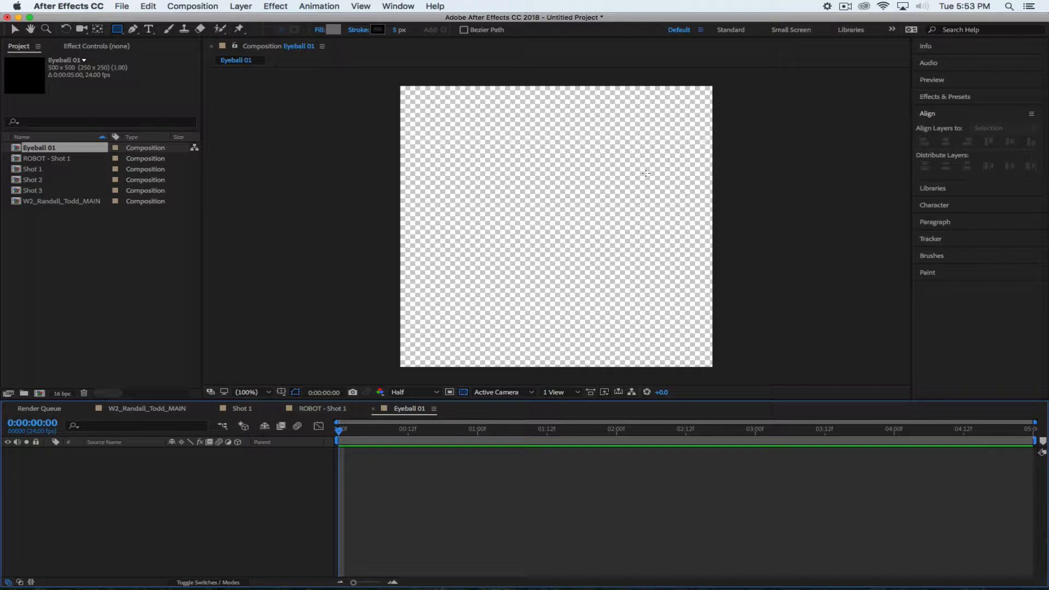
# Switch the shape tool to the Ellipse Tool
pyautogui.click(117, 32)
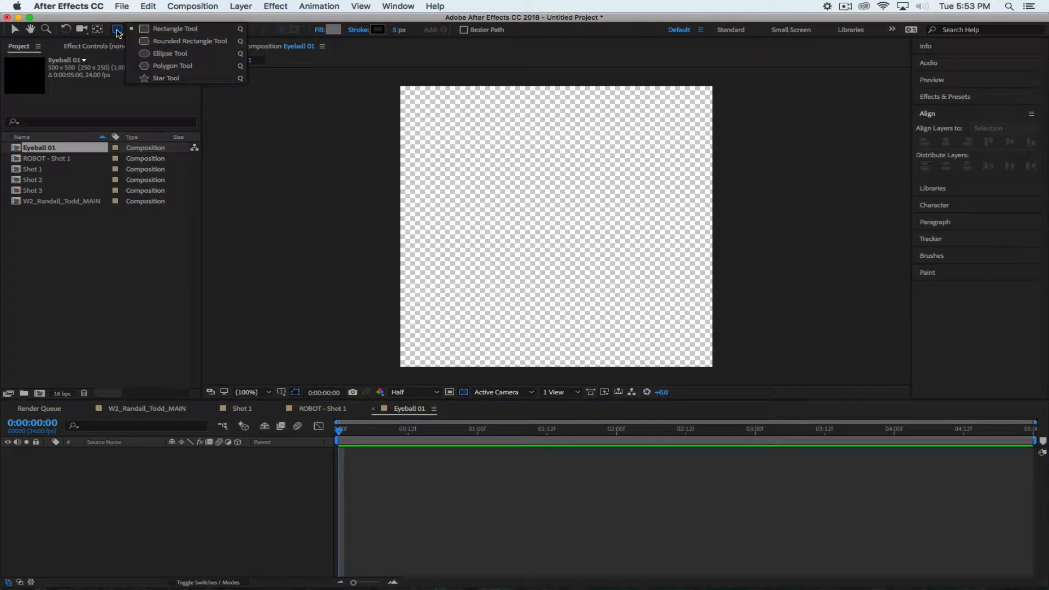
pyautogui.click(163, 56)
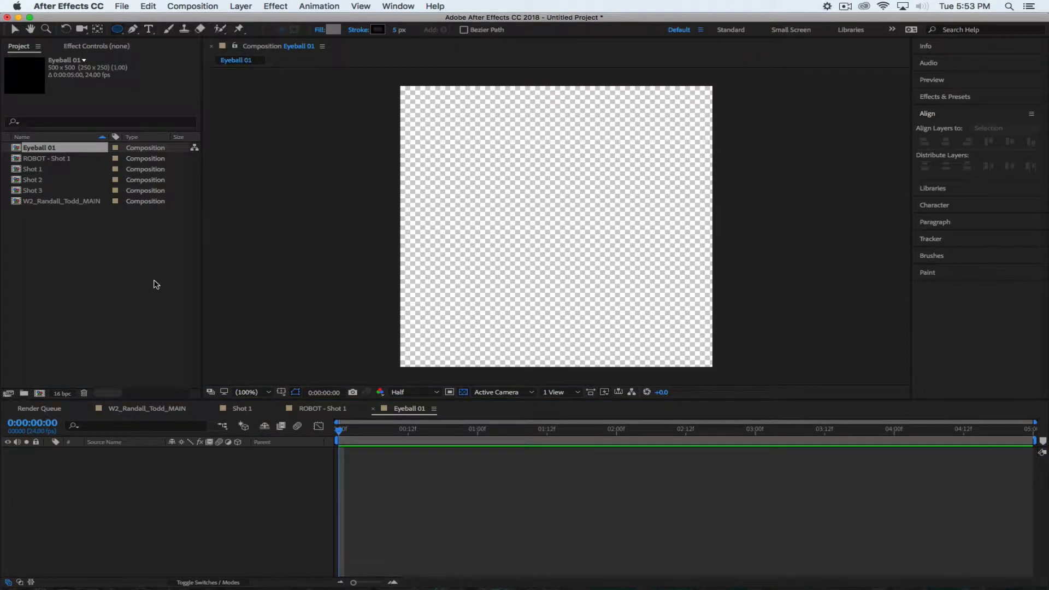
pyautogui.press('q')
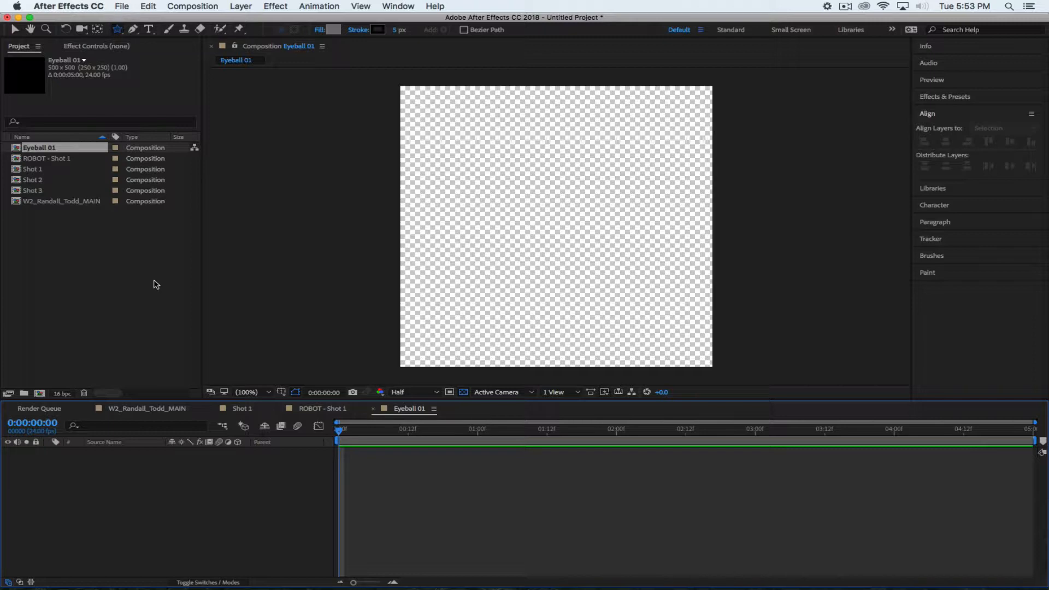
pyautogui.press('q')
# Set the shape fill colour to white FFFFFF
pyautogui.click(333, 30)
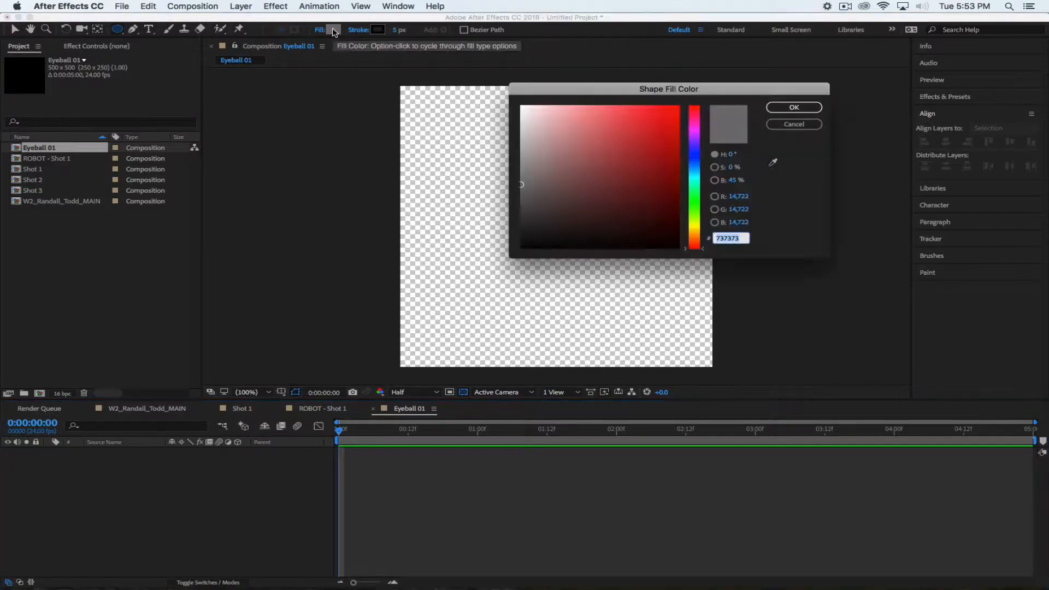
pyautogui.moveTo(556, 160); pyautogui.dragTo(493, 60)
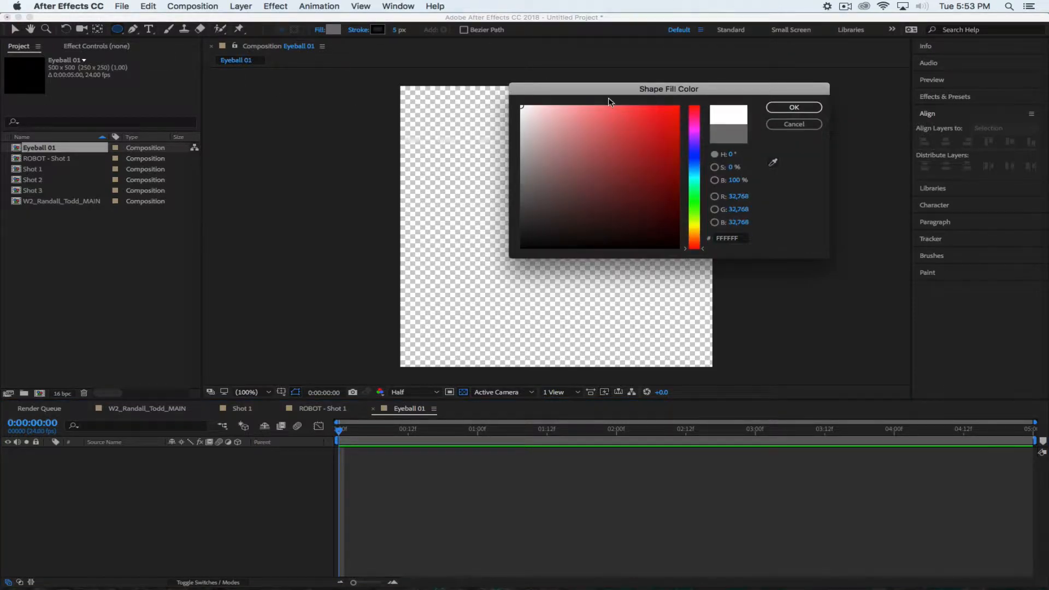
pyautogui.click(789, 109)
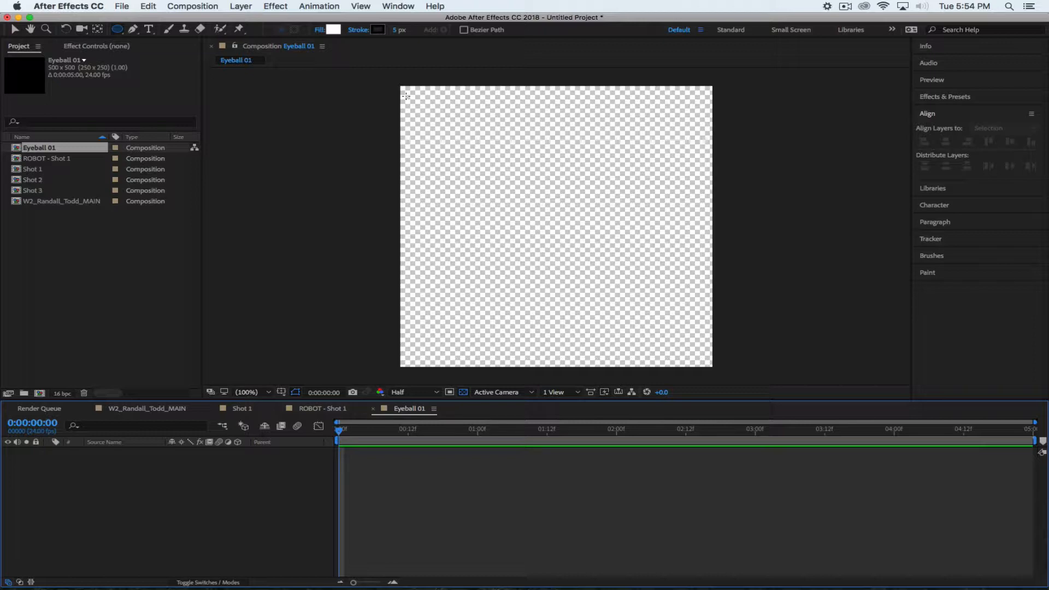
# Add an ellipse filling the whole Eyeball 01 frame, then return to the Selection tool
pyautogui.doubleClick(117, 30)
pyautogui.press('v')
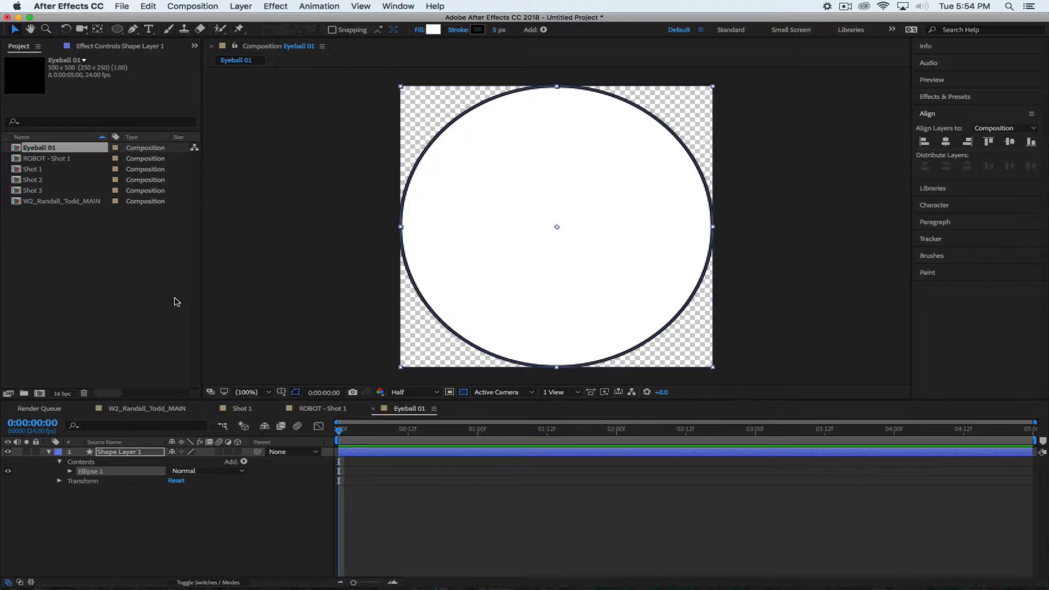
pyautogui.click(215, 569)
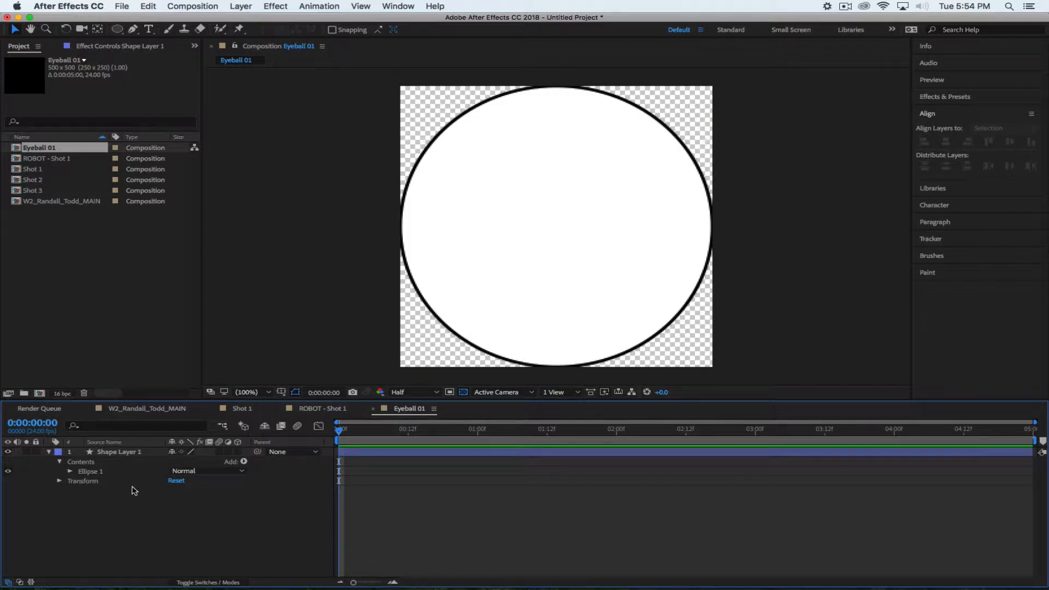
# Rename the ellipse layer to White Eye BG and collapse its properties
pyautogui.click(116, 453)
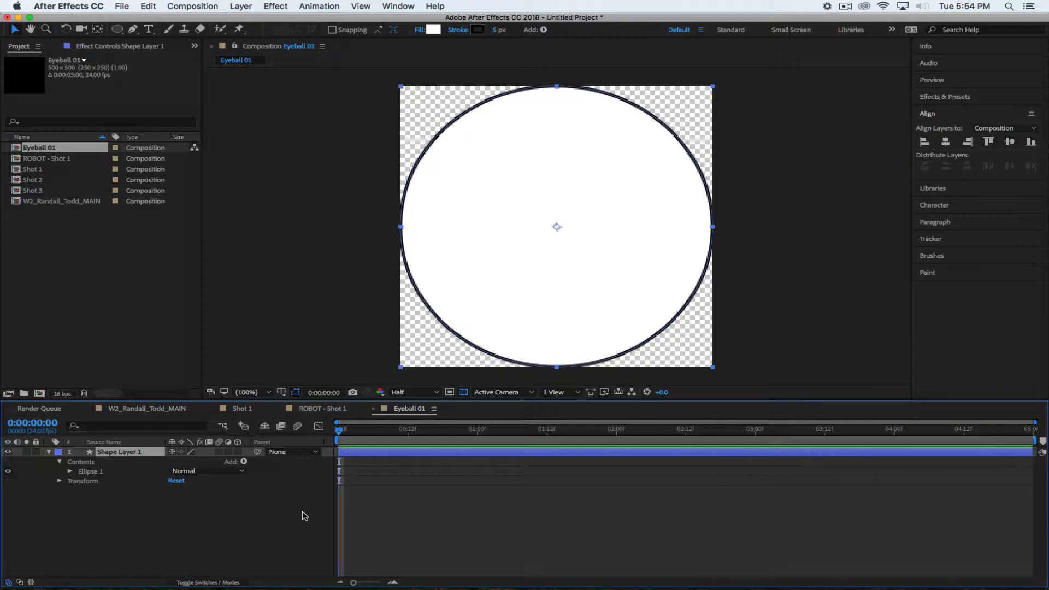
pyautogui.press('Return')
pyautogui.write('E')
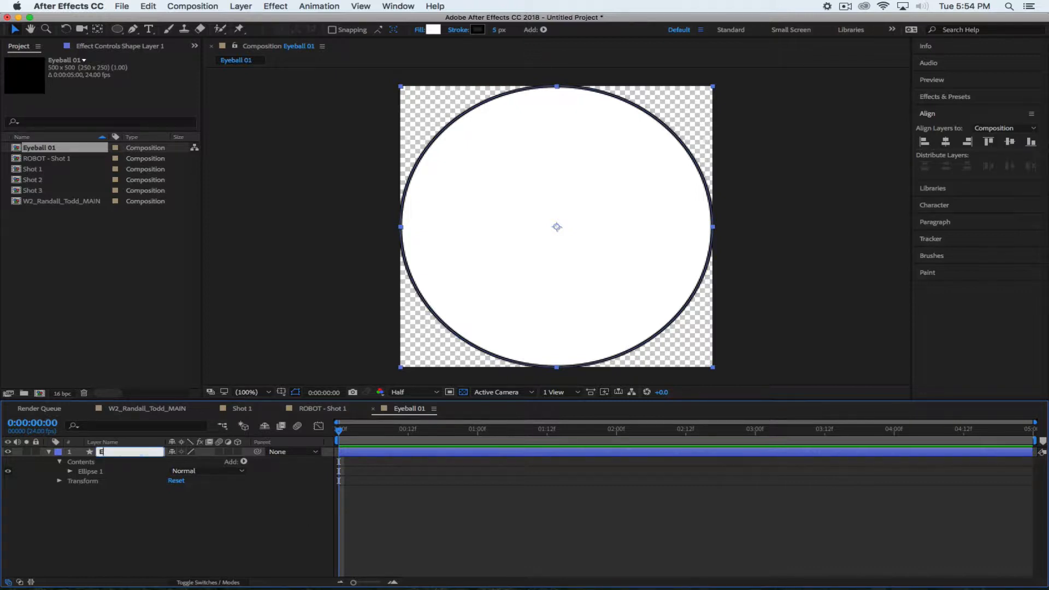
pyautogui.press('BackSpace')
pyautogui.write('White Eye BG')
pyautogui.click(169, 531)
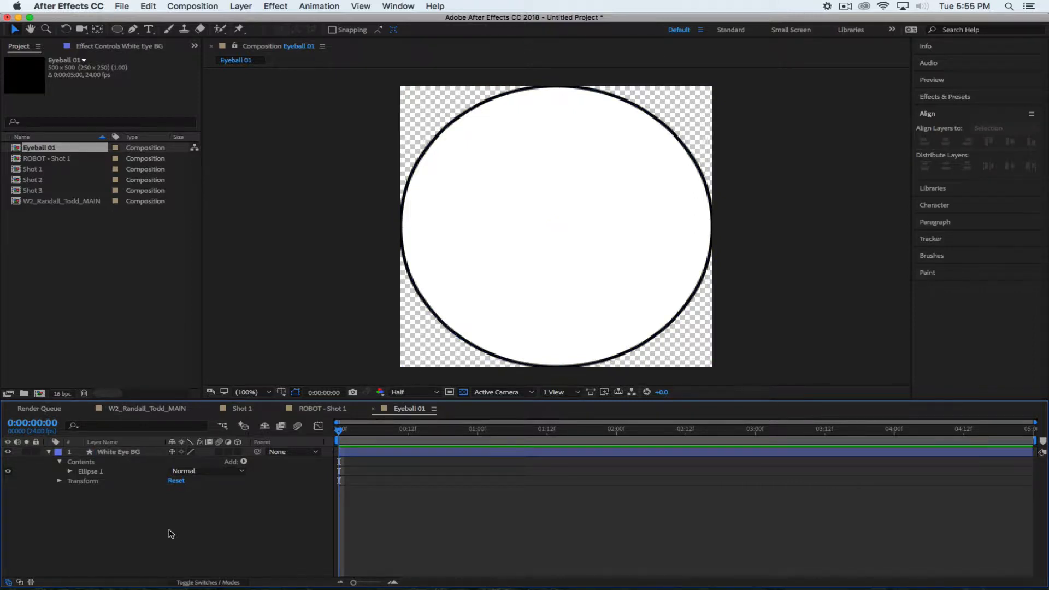
pyautogui.click(49, 451)
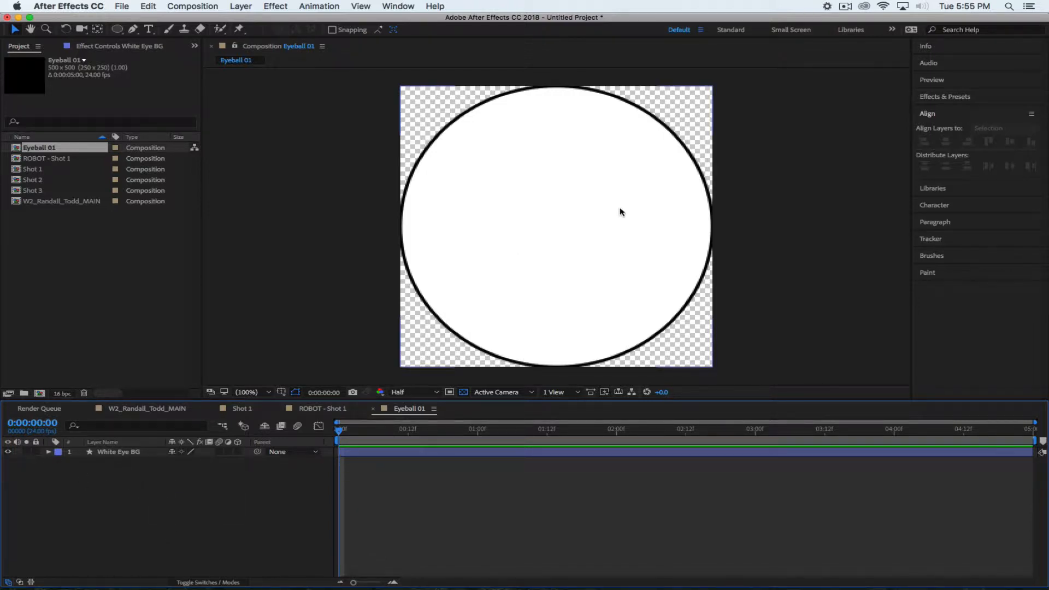
# Add the Eyeball 01 composition as a layer in ROBOT - Shot 1
pyautogui.click(326, 412)
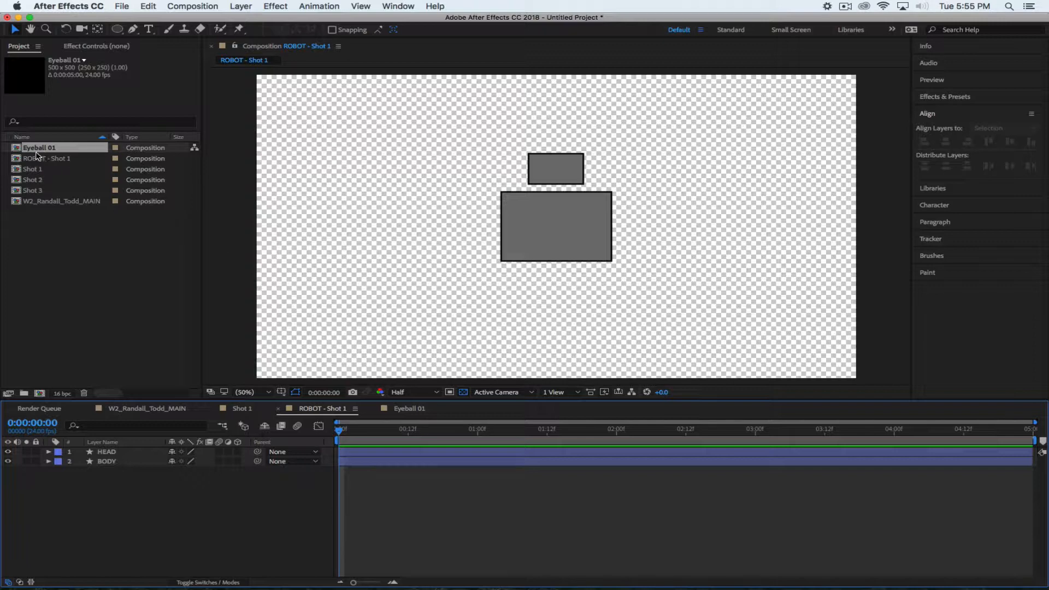
pyautogui.click(16, 150)
pyautogui.moveTo(16, 150); pyautogui.dragTo(136, 460)
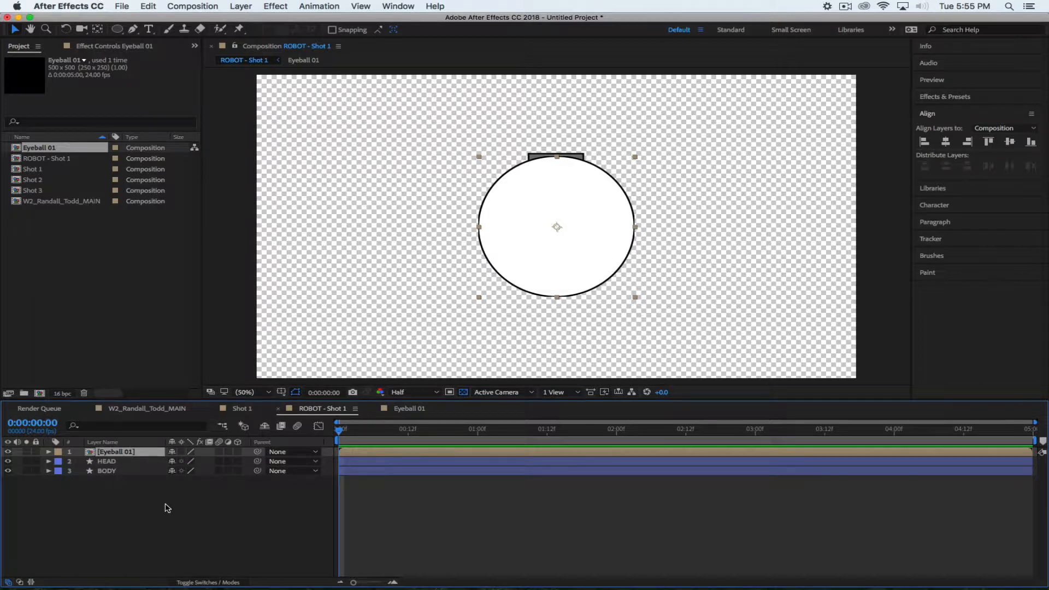
# Scale the eyeball layer to 10% and position it at 911, 329 inside the HEAD
pyautogui.press('s')
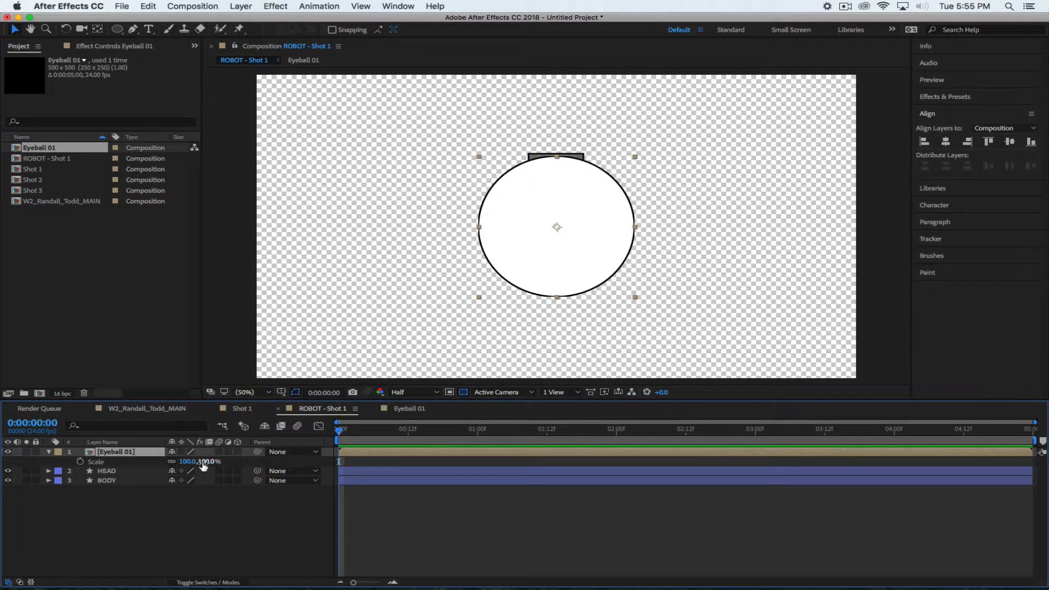
pyautogui.moveTo(203, 461); pyautogui.dragTo(147, 462)
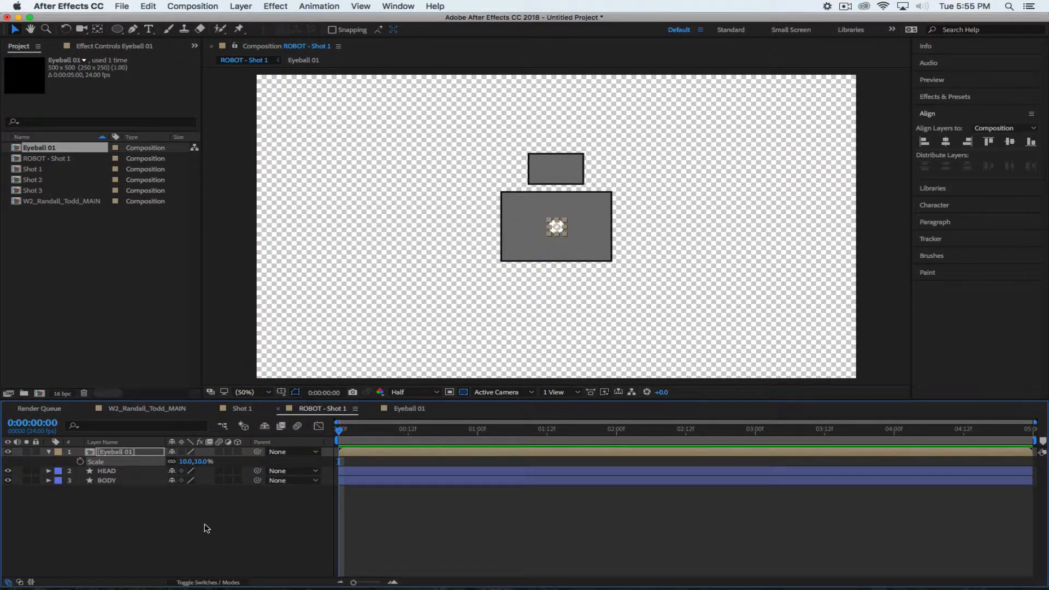
pyautogui.press('p')
pyautogui.moveTo(192, 462); pyautogui.dragTo(71, 457)
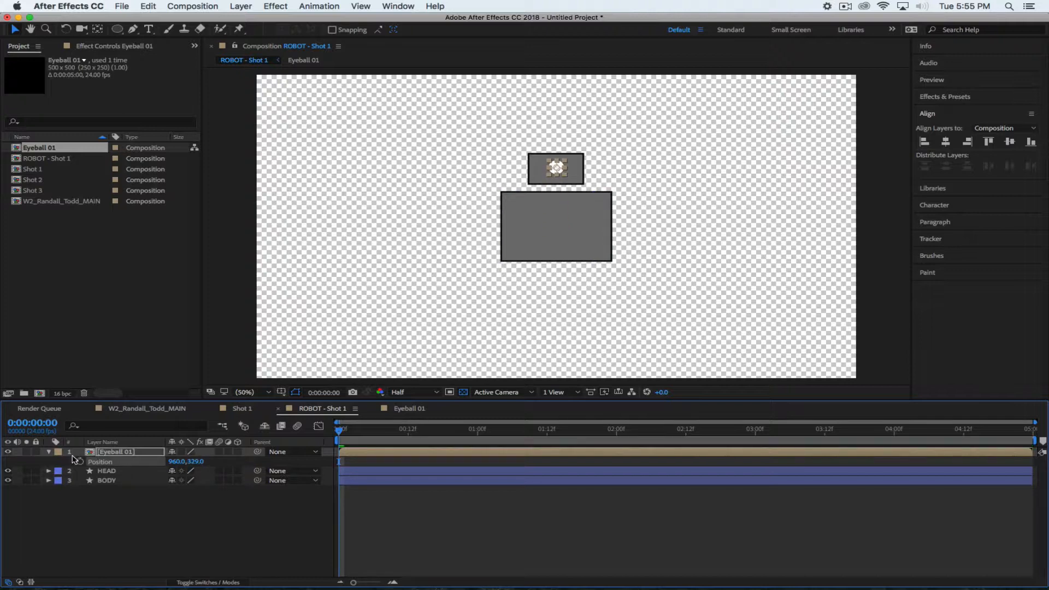
pyautogui.moveTo(177, 461); pyautogui.dragTo(140, 461)
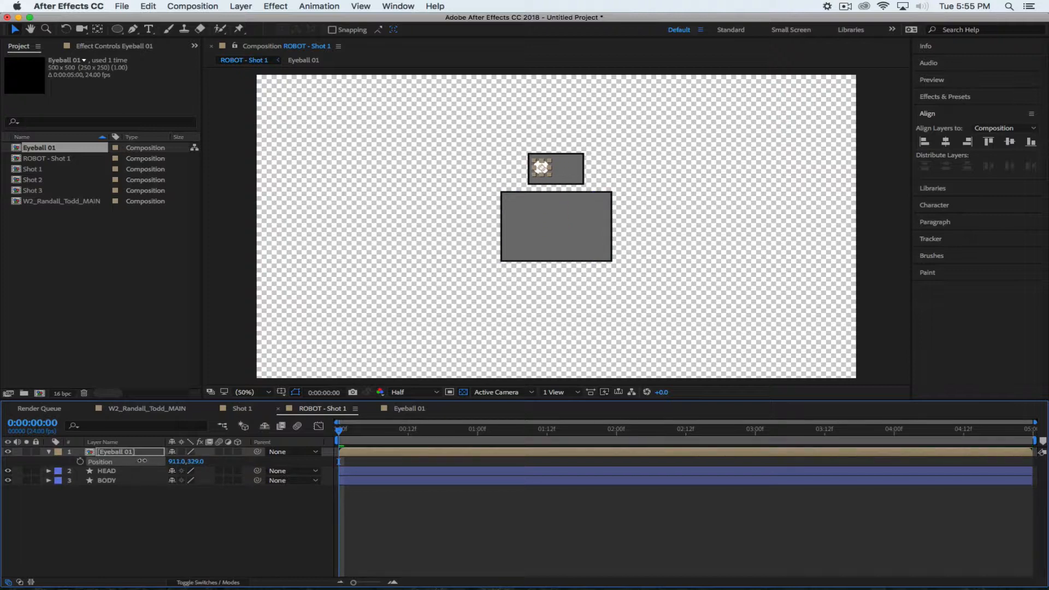
pyautogui.click(183, 546)
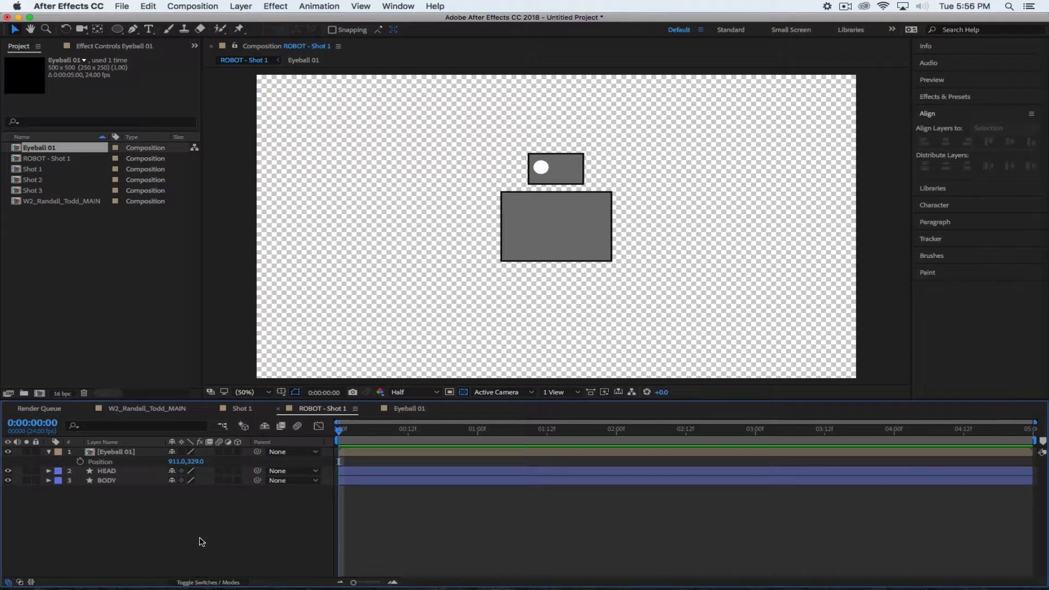
pyautogui.click(178, 462)
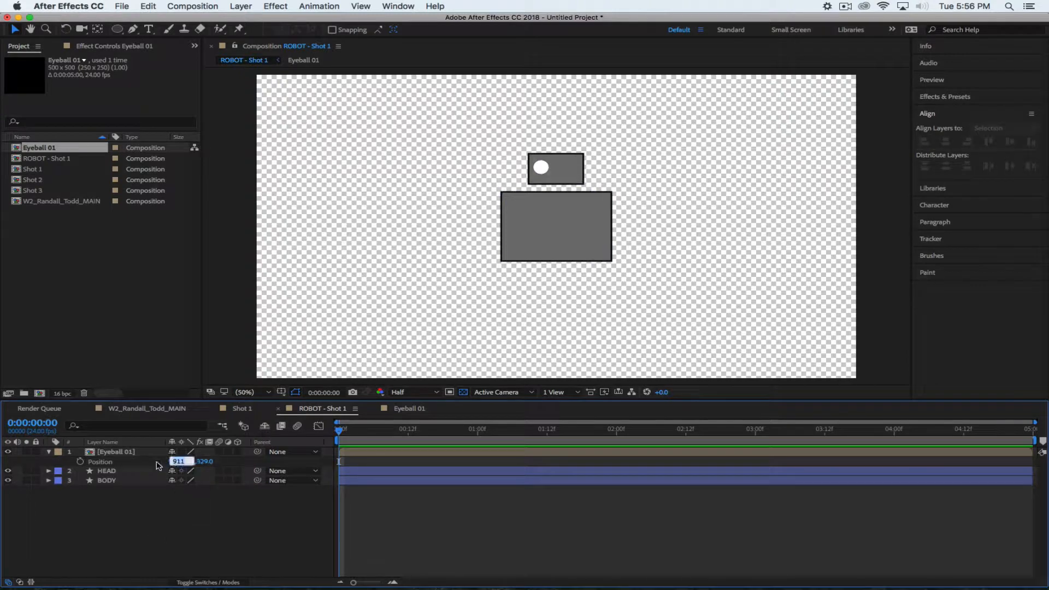
pyautogui.click(126, 454)
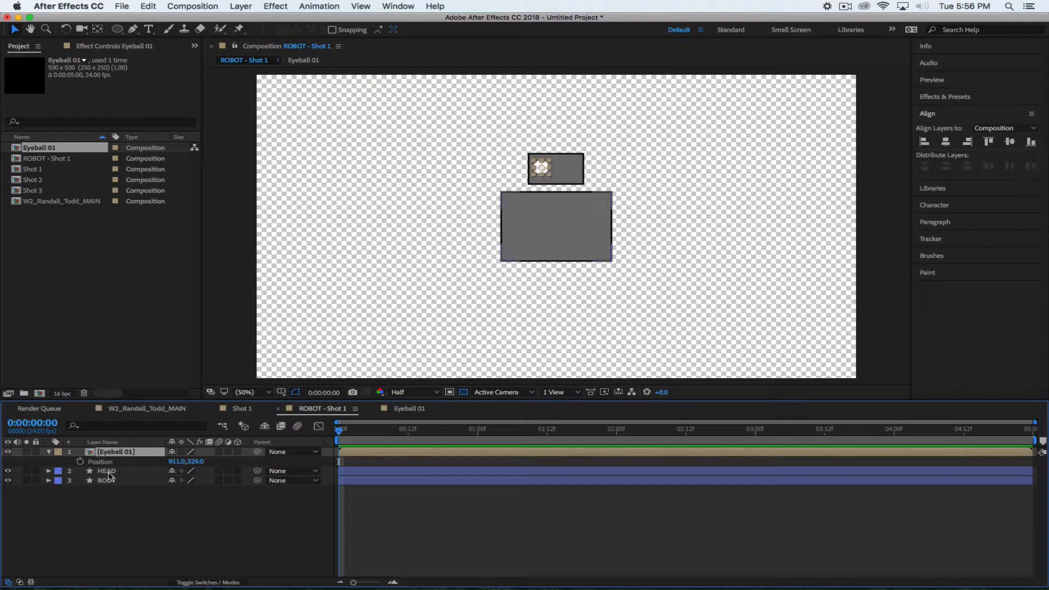
pyautogui.moveTo(107, 454)
pyautogui.mouseDown()
pyautogui.moveTo(117, 503)
pyautogui.moveTo(108, 454)
pyautogui.mouseUp()
pyautogui.click(142, 554)
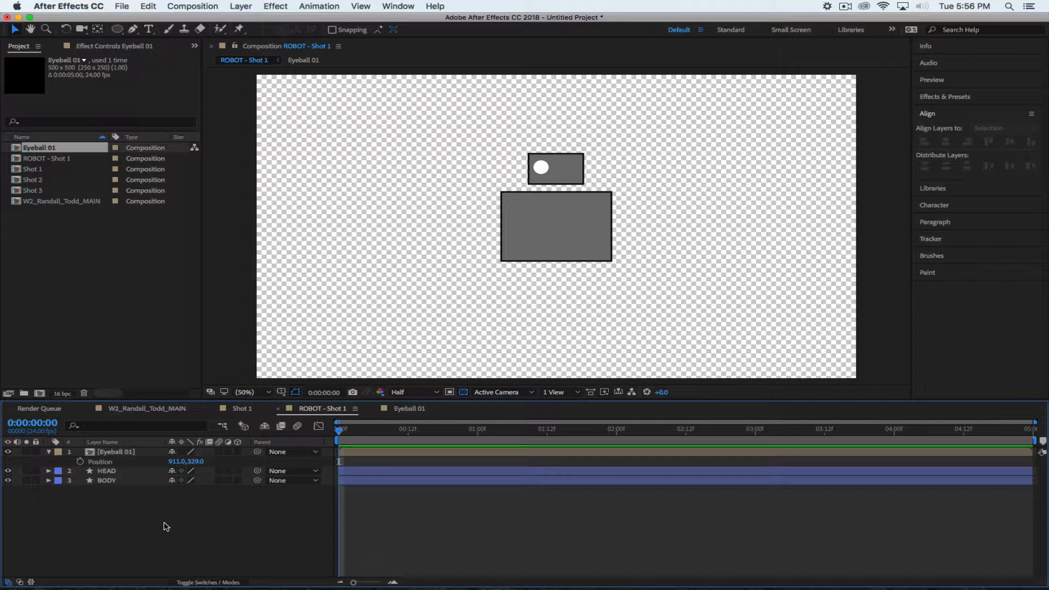
# Scale the White Eye BG circle in Eyeball 01 down to 89%
pyautogui.click(407, 413)
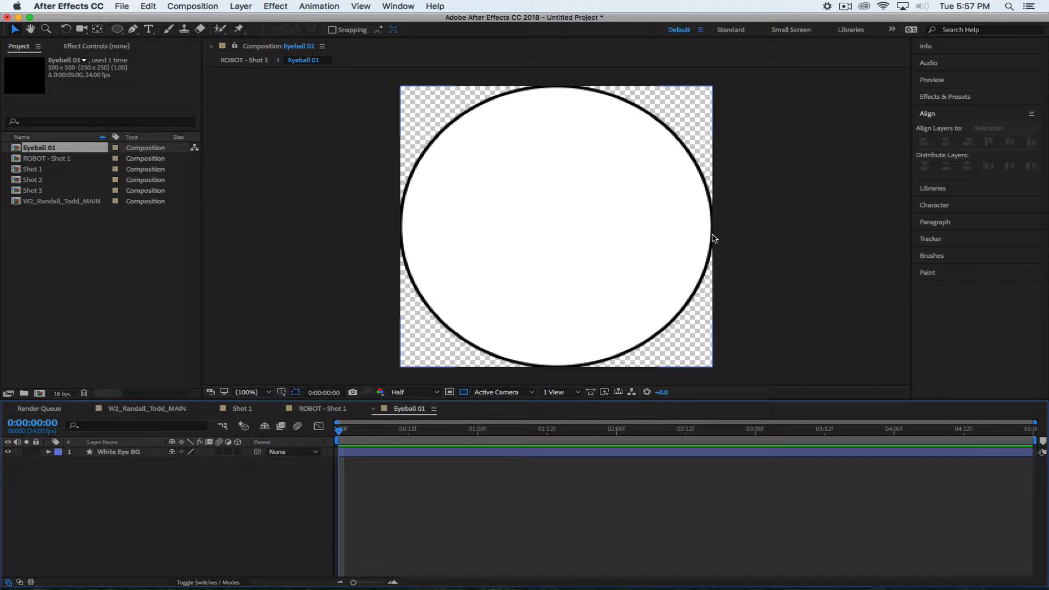
pyautogui.click(134, 454)
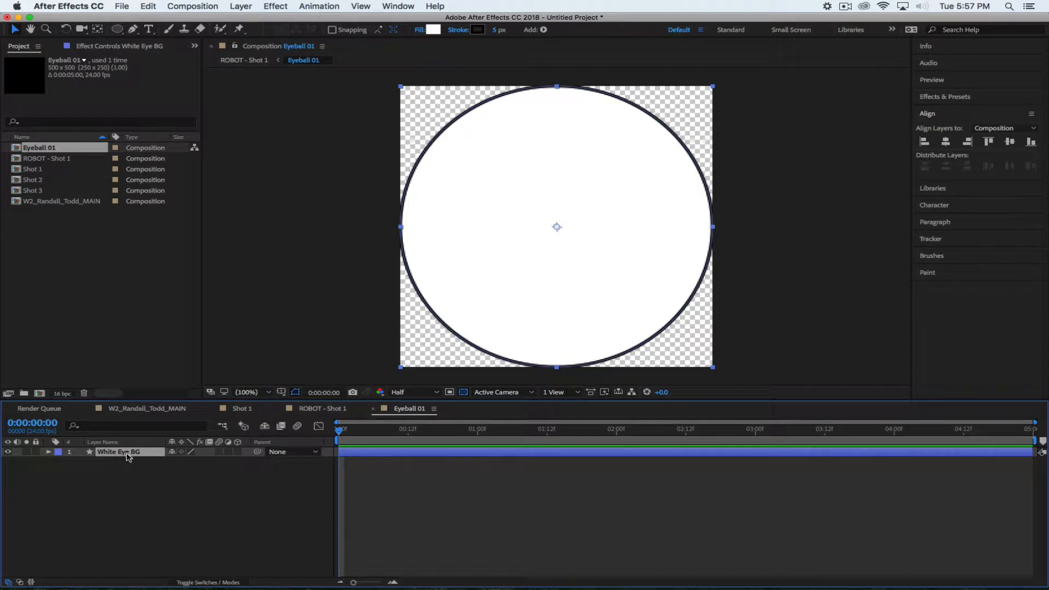
pyautogui.press('s')
pyautogui.moveTo(205, 462); pyautogui.dragTo(199, 462)
pyautogui.click(186, 503)
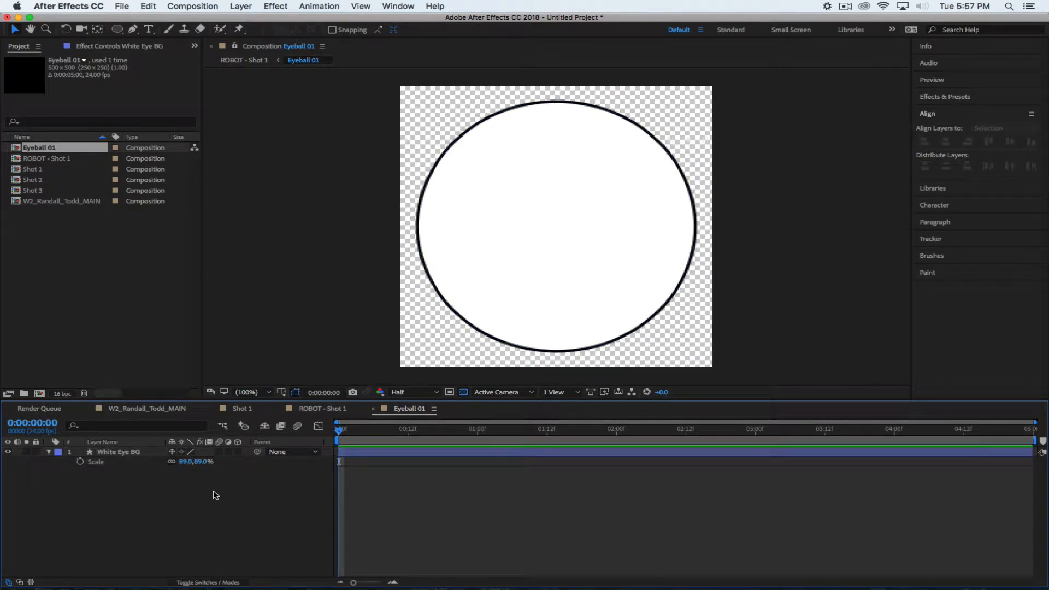
# Thicken the White Eye BG outline to 18 px, then return to ROBOT - Shot 1
pyautogui.click(158, 453)
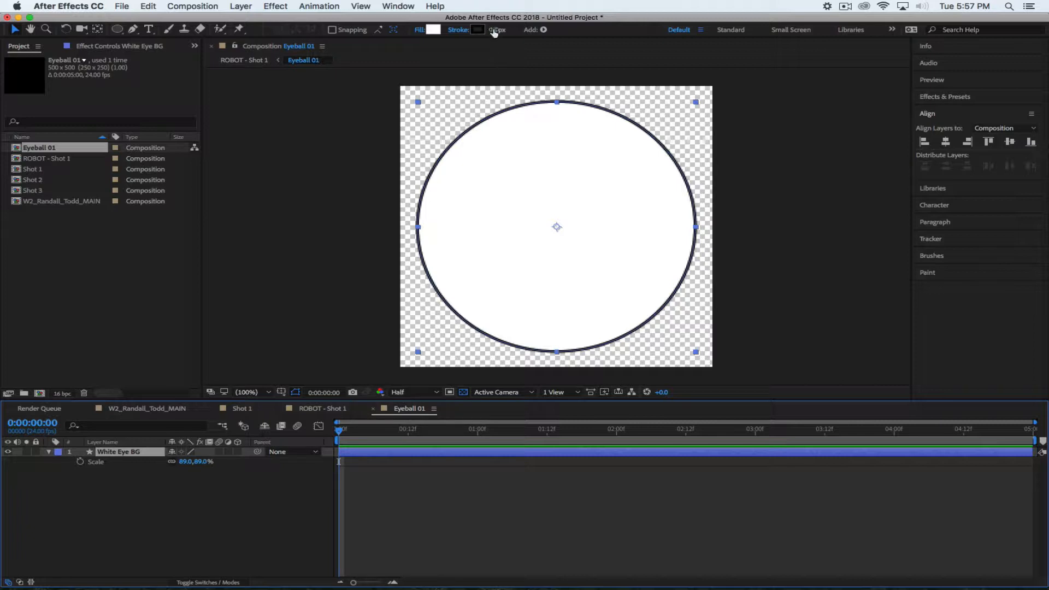
pyautogui.click(495, 30)
pyautogui.press('Up')
pyautogui.press('Up')
pyautogui.press('Up')
pyautogui.press('Up')
pyautogui.press('Up')
pyautogui.press('Up')
pyautogui.press('Up')
pyautogui.press('Up')
pyautogui.press('Up')
pyautogui.press('Up')
pyautogui.press('Up')
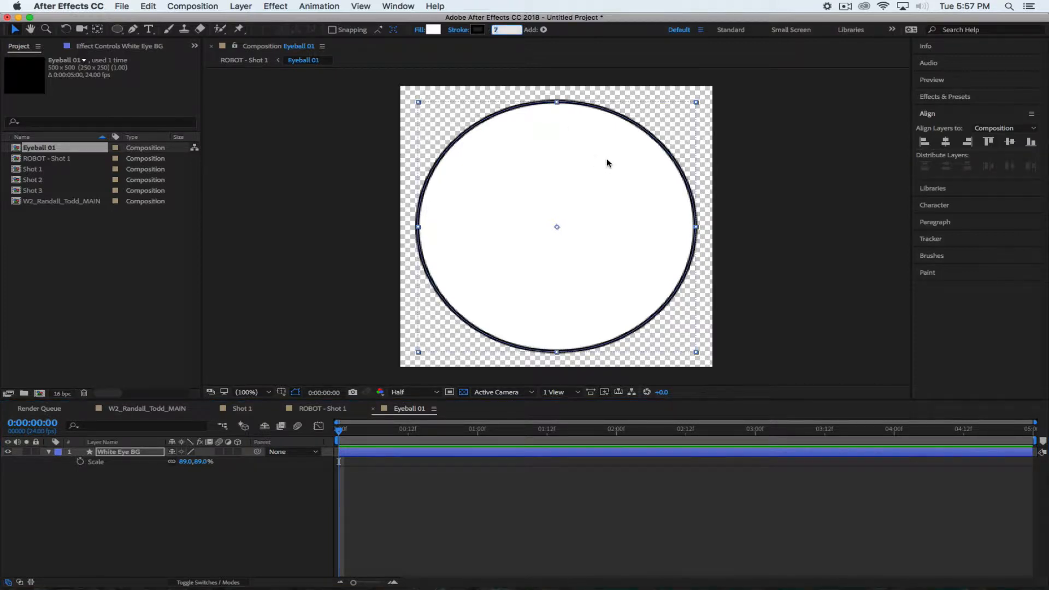
pyautogui.press('Up')
pyautogui.press('Up')
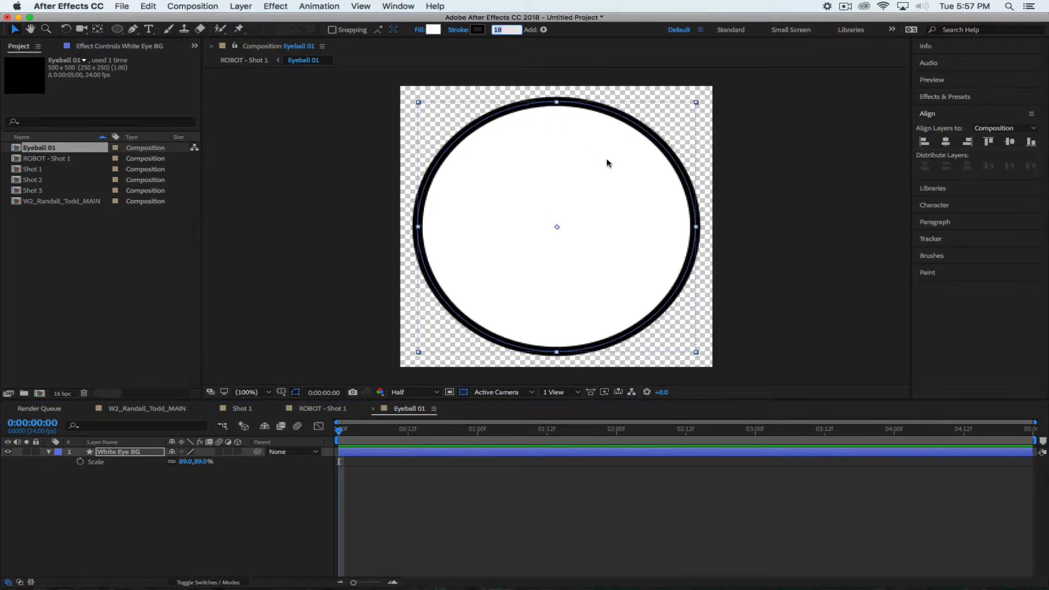
pyautogui.click(261, 520)
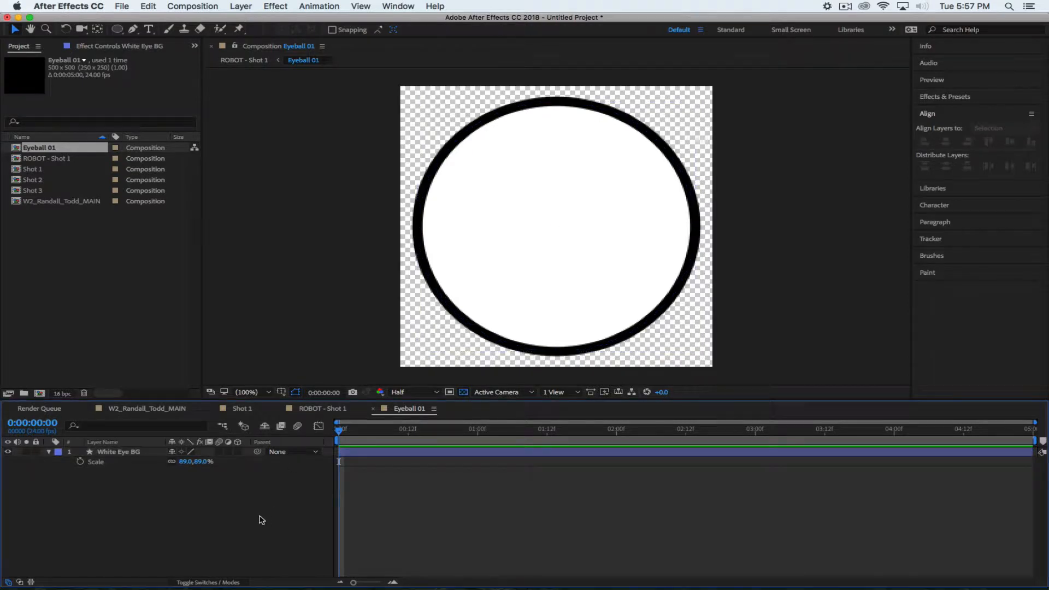
pyautogui.click(321, 409)
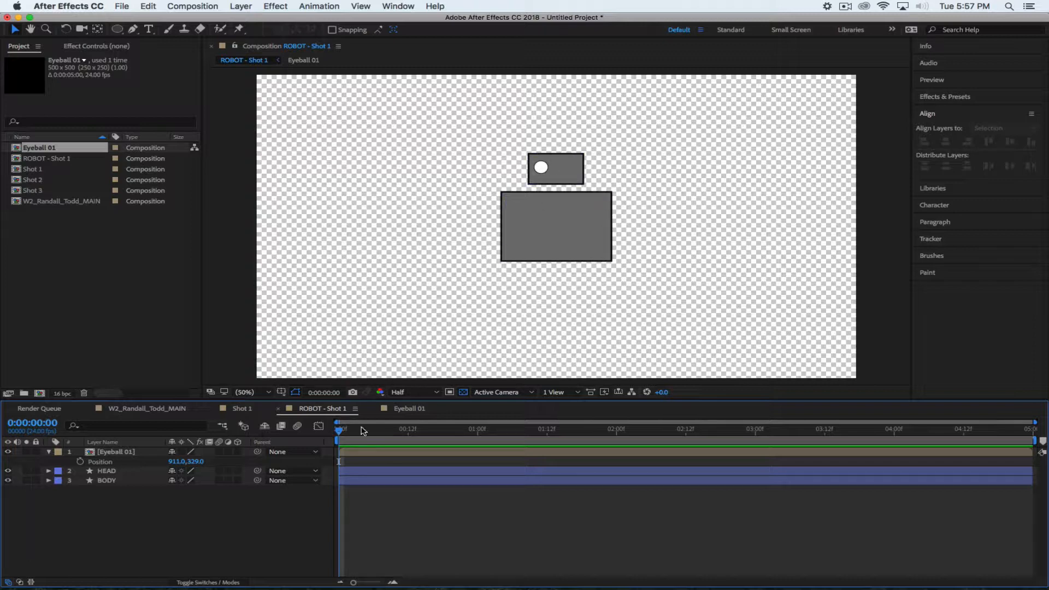
# Raise the White Eye BG stroke width to 30 px and compare it in ROBOT - Shot 1
pyautogui.click(420, 410)
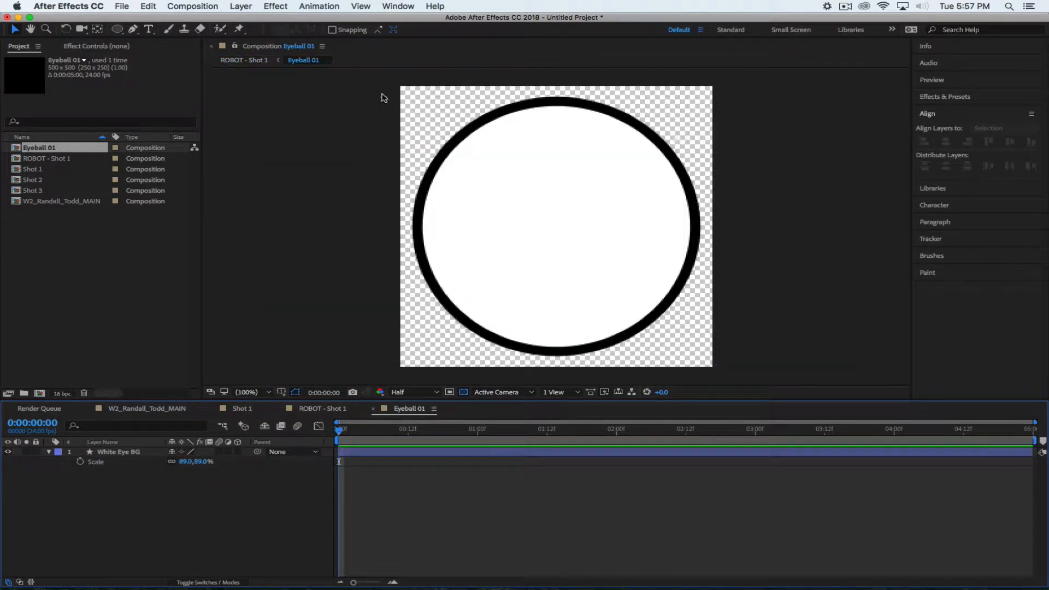
pyautogui.click(126, 452)
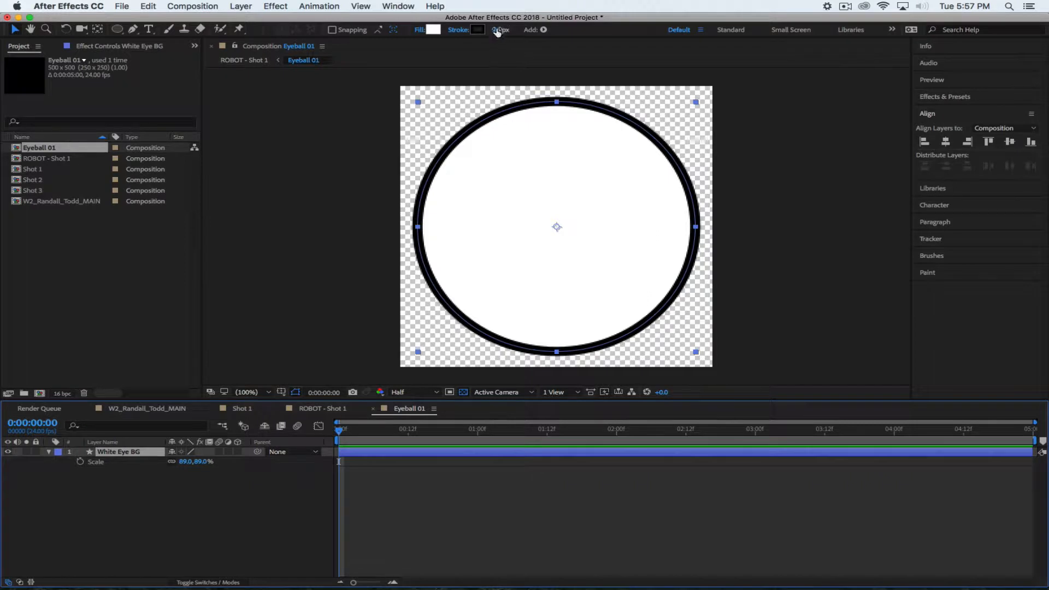
pyautogui.press('Up')
pyautogui.press('Up')
pyautogui.press('Up')
pyautogui.press('Up')
pyautogui.press('Up')
pyautogui.press('Up')
pyautogui.press('Up')
pyautogui.press('Up')
pyautogui.press('Up')
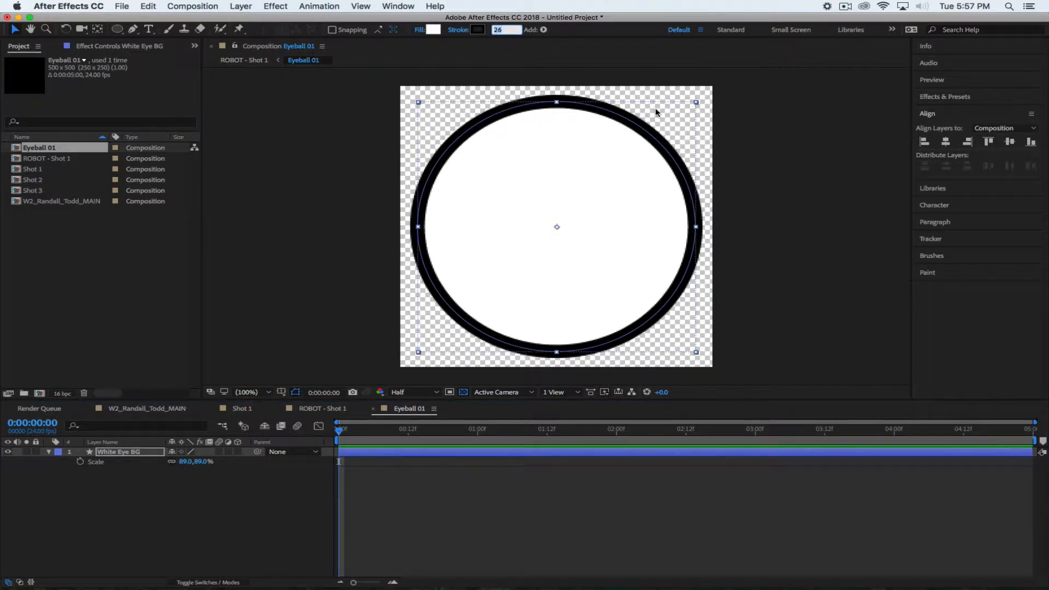
pyautogui.press('Up')
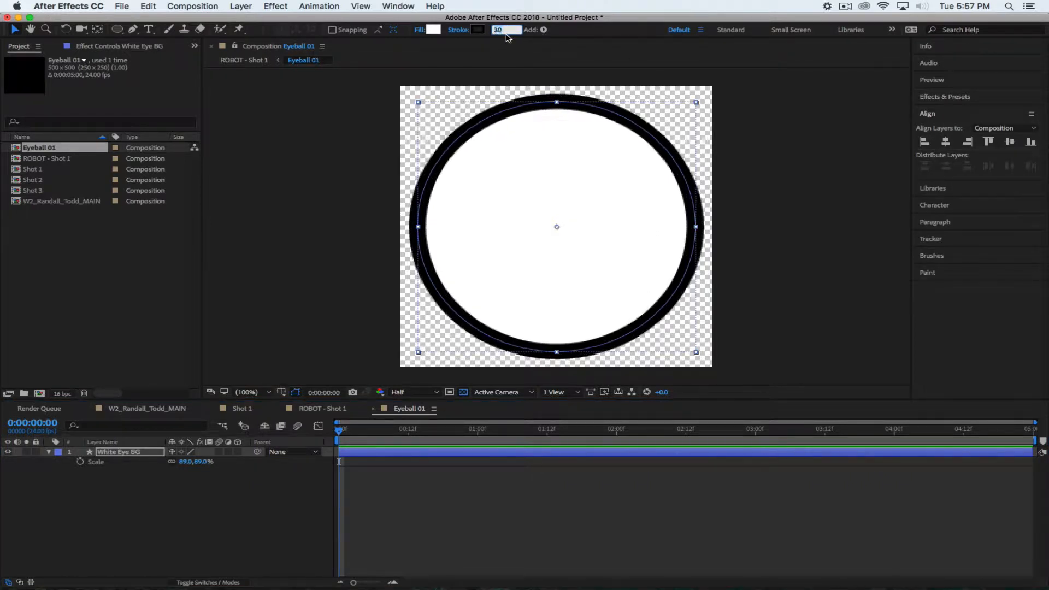
pyautogui.click(219, 510)
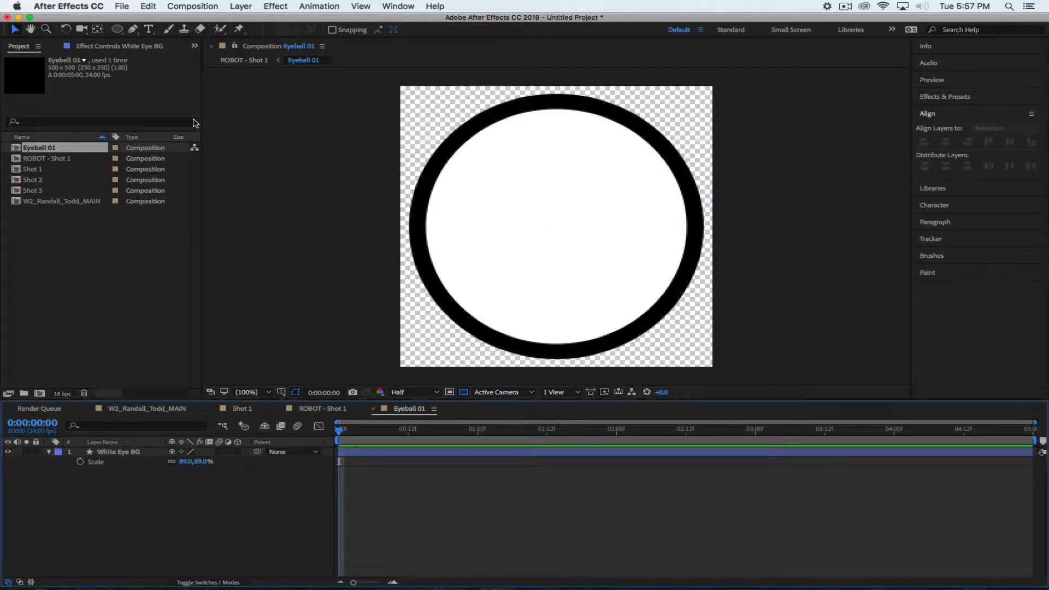
pyautogui.click(330, 409)
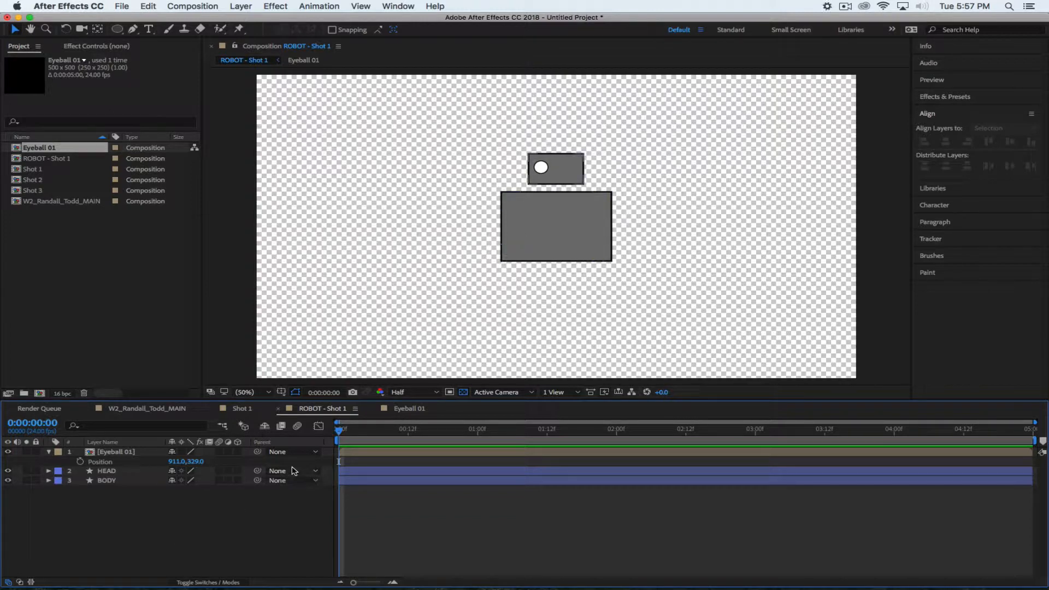
pyautogui.click(409, 408)
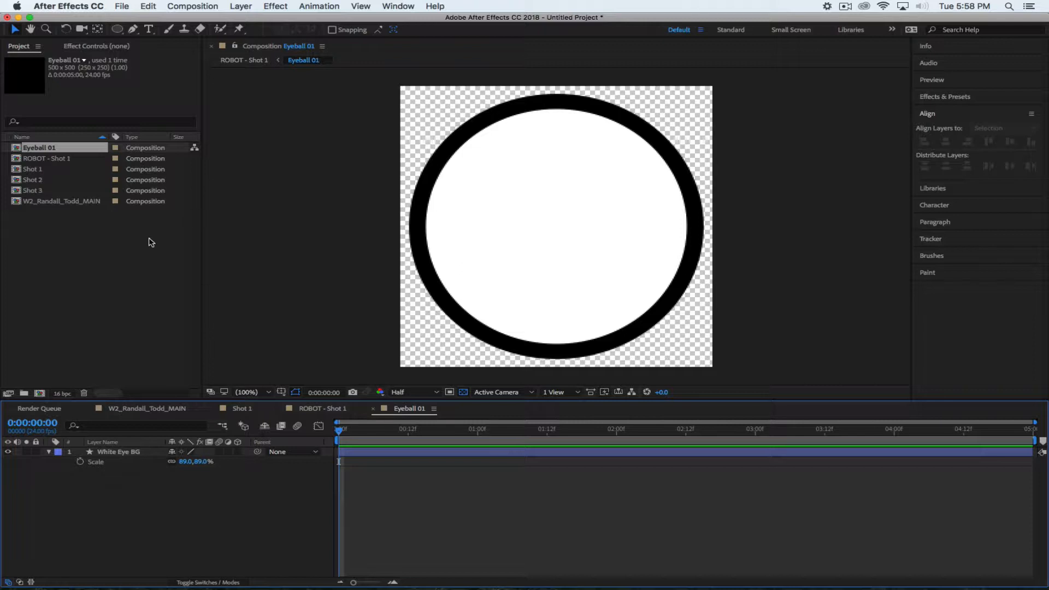
pyautogui.moveTo(328, 580)
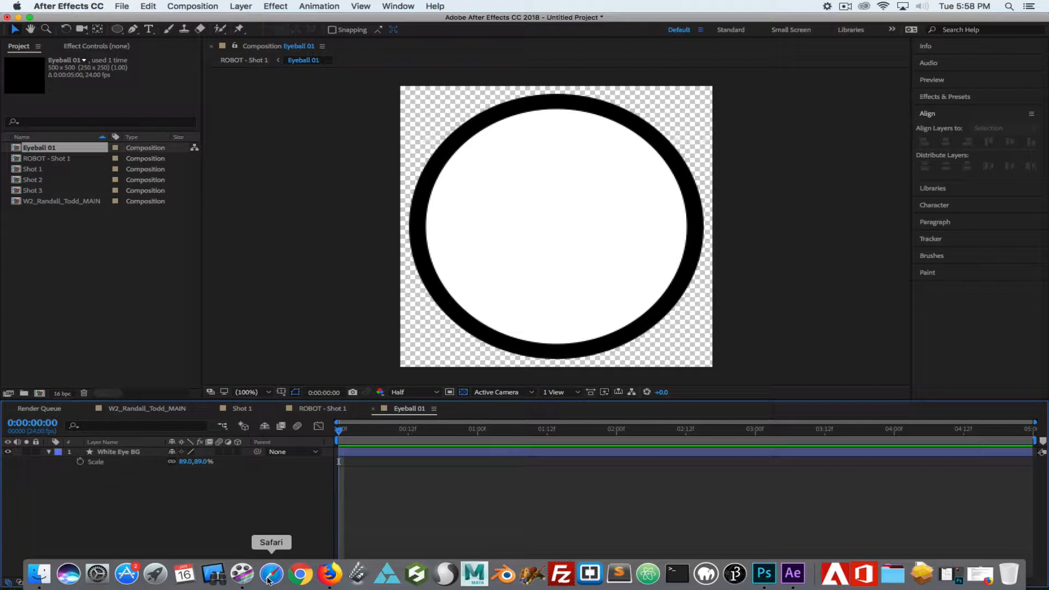
# Google 'Robot Eye' in a new Firefox tab and show the image results
pyautogui.click(329, 573)
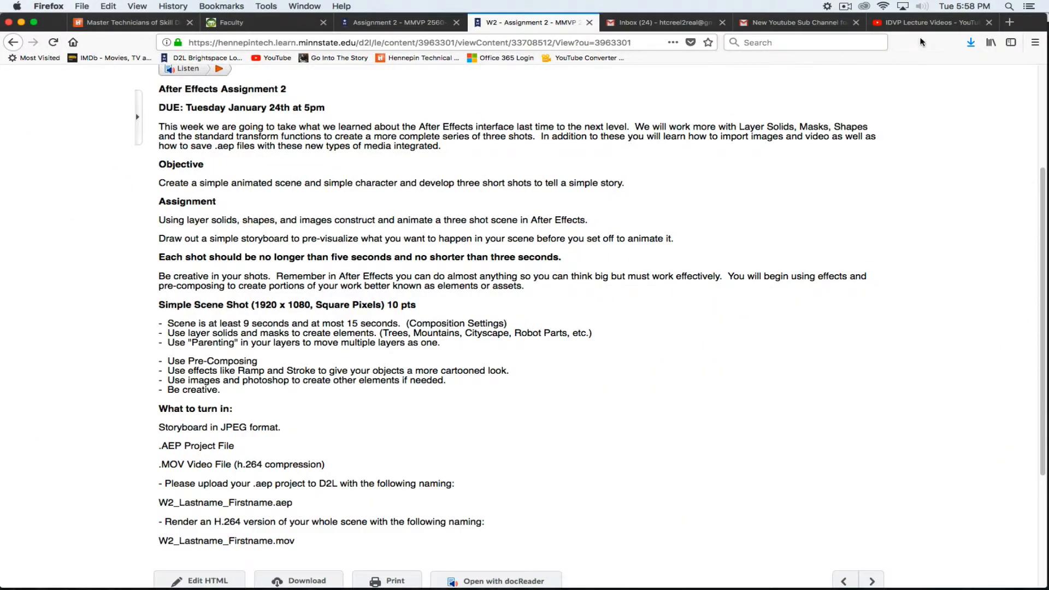
pyautogui.click(1008, 22)
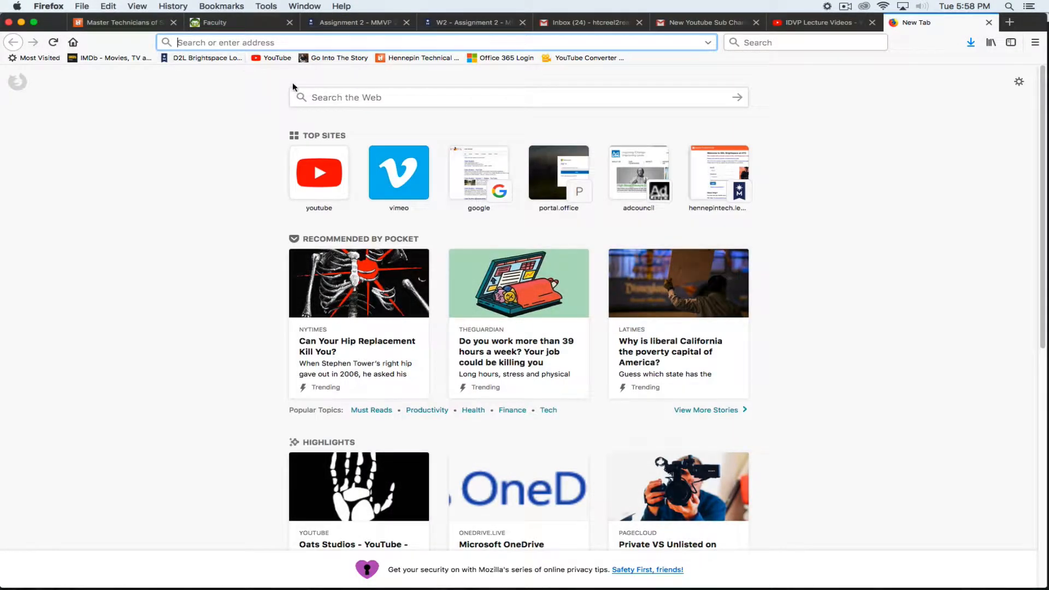
pyautogui.write('google.com/')
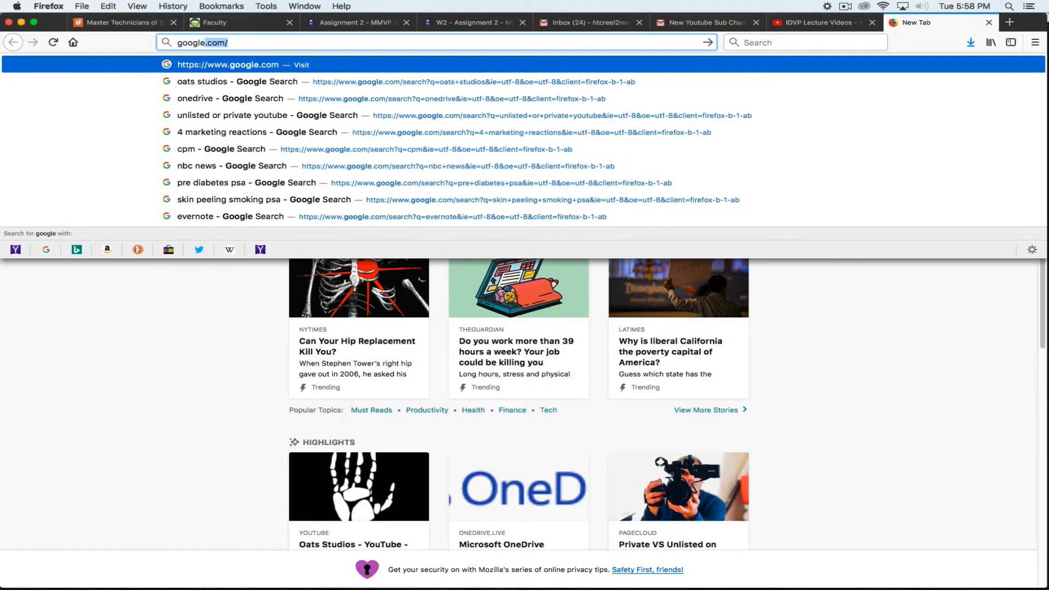
pyautogui.press('Return')
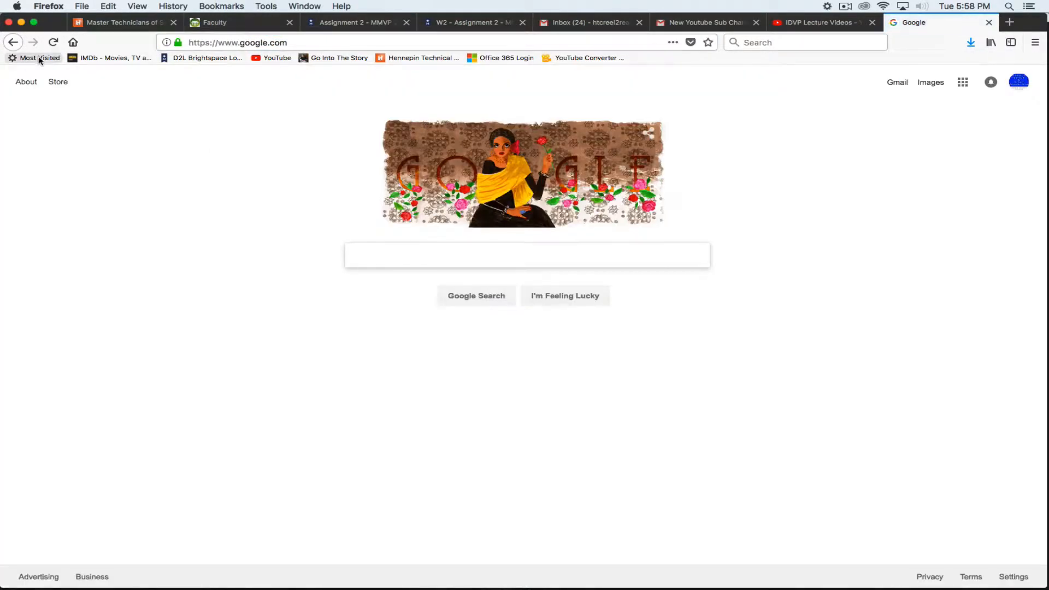
pyautogui.write('Robot Eye')
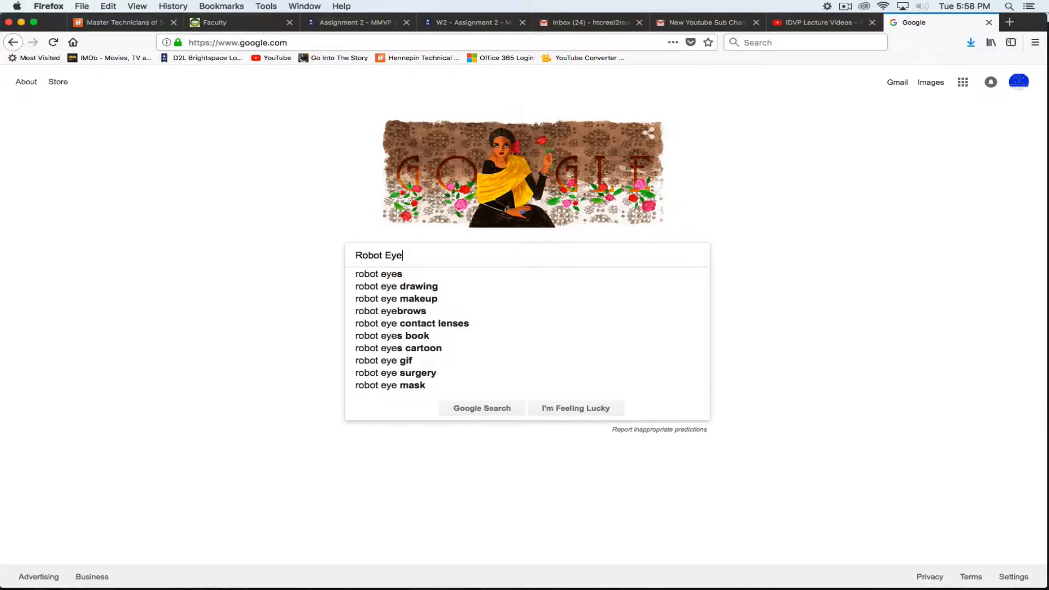
pyautogui.press('Return')
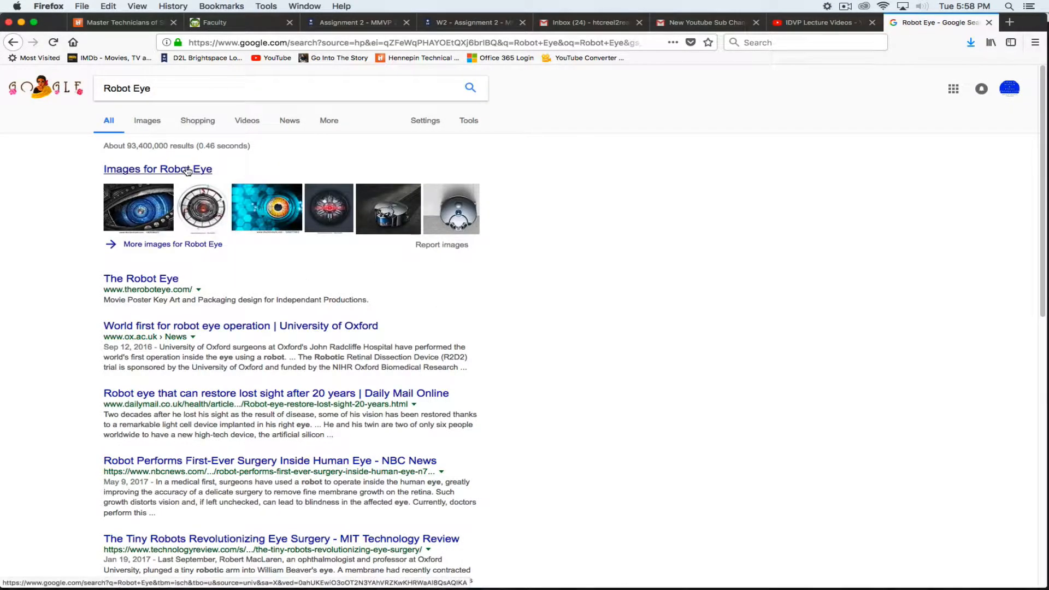
pyautogui.click(184, 168)
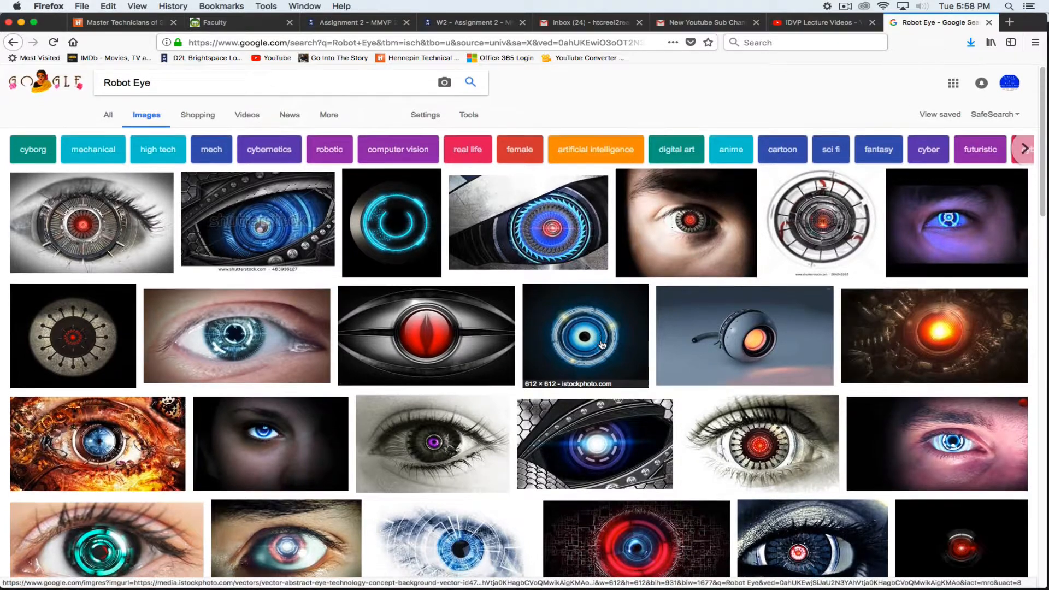
# Browse the Robot Eye results, then search for 'Cartoon Robot Eye'
pyautogui.scroll(-1, 464, 344)
pyautogui.scroll(1, 335, 343)
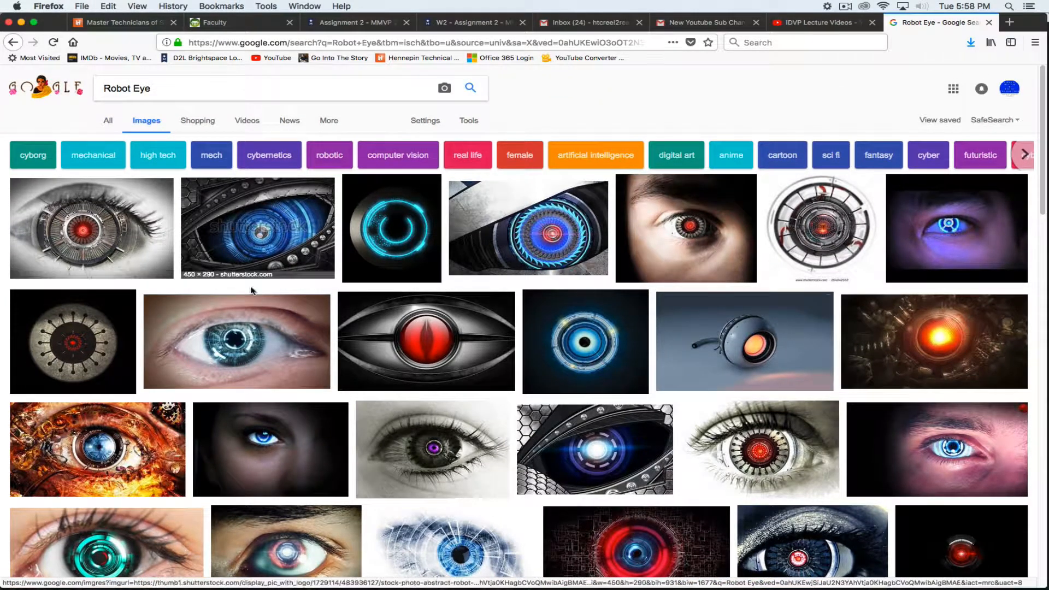
pyautogui.scroll(-5, 444, 353)
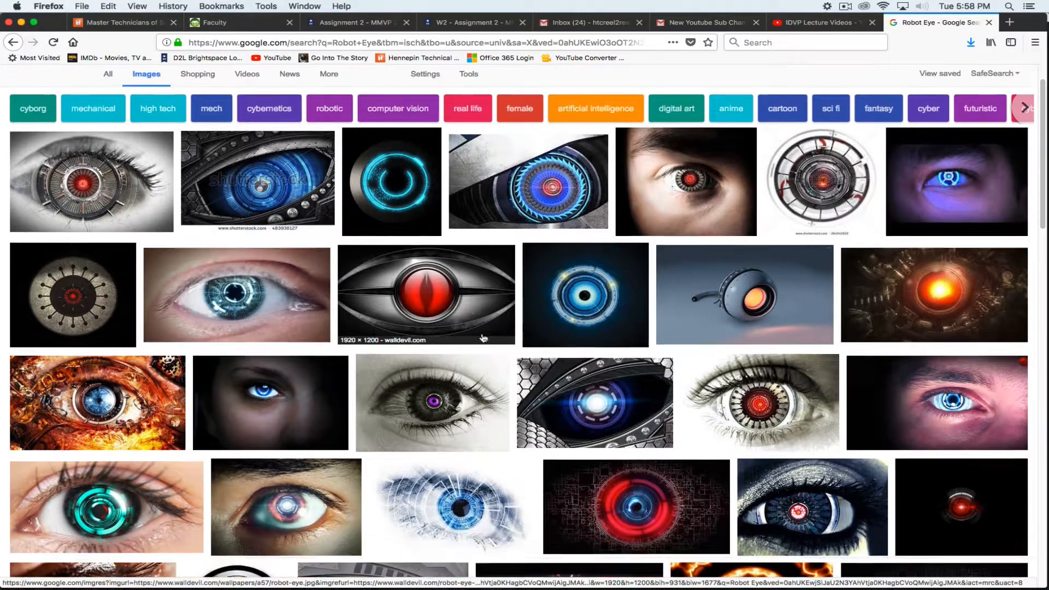
pyautogui.scroll(-3, 551, 324)
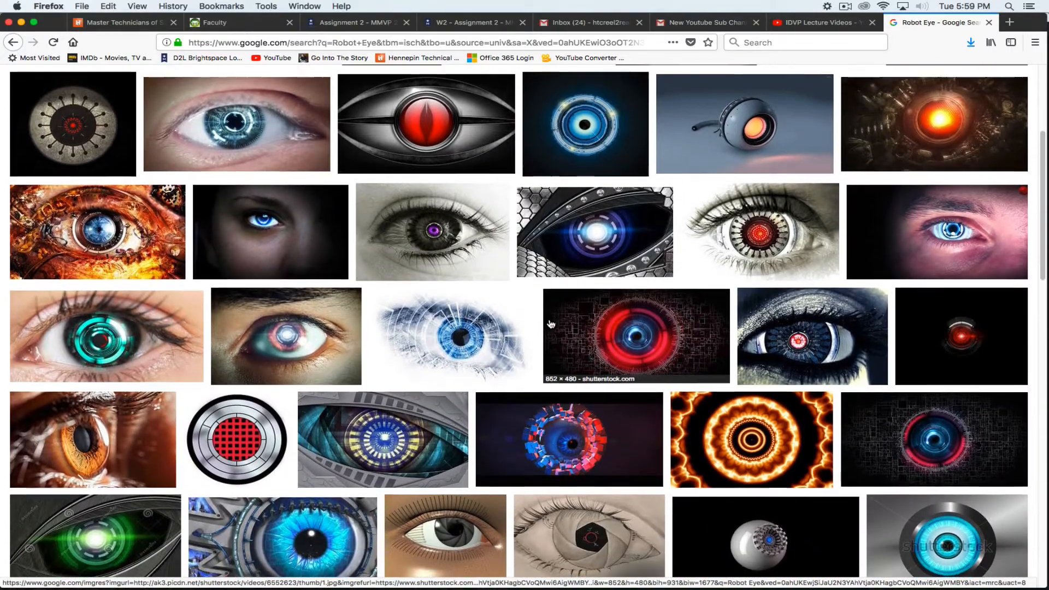
pyautogui.scroll(8, 551, 324)
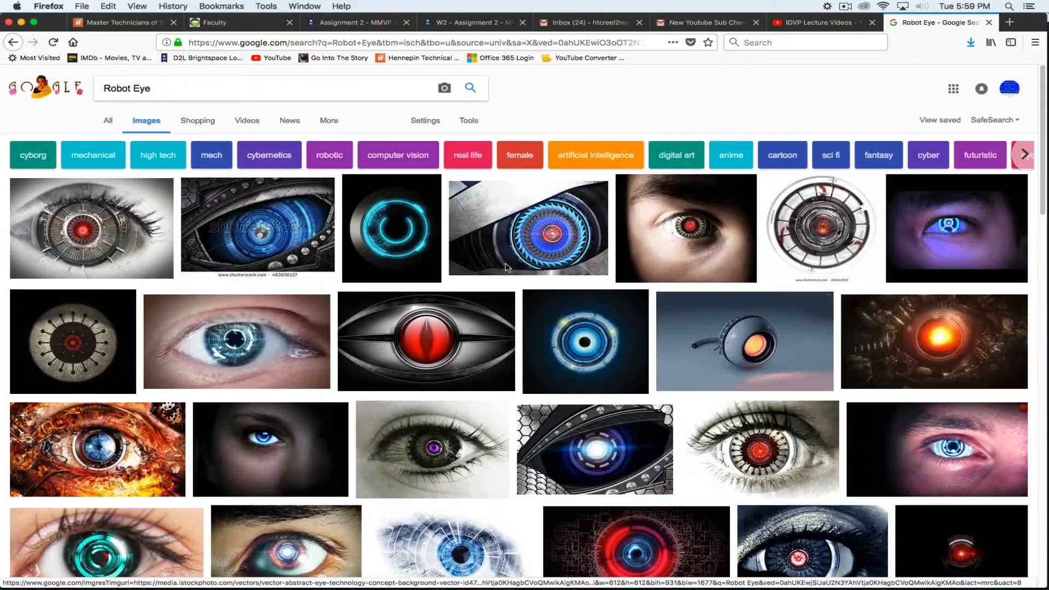
pyautogui.write('Cartoo')
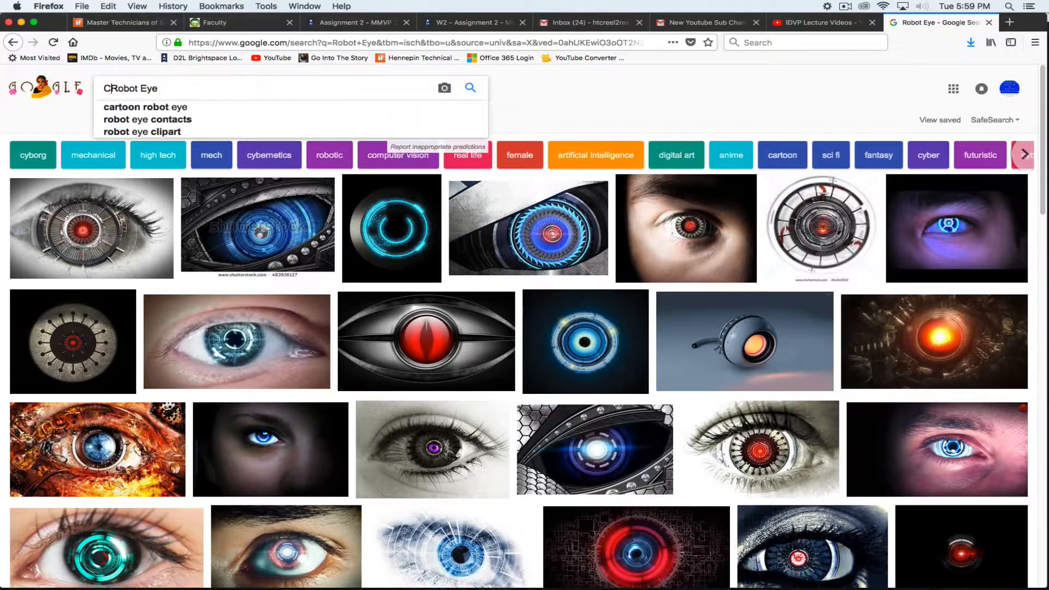
pyautogui.write('n')
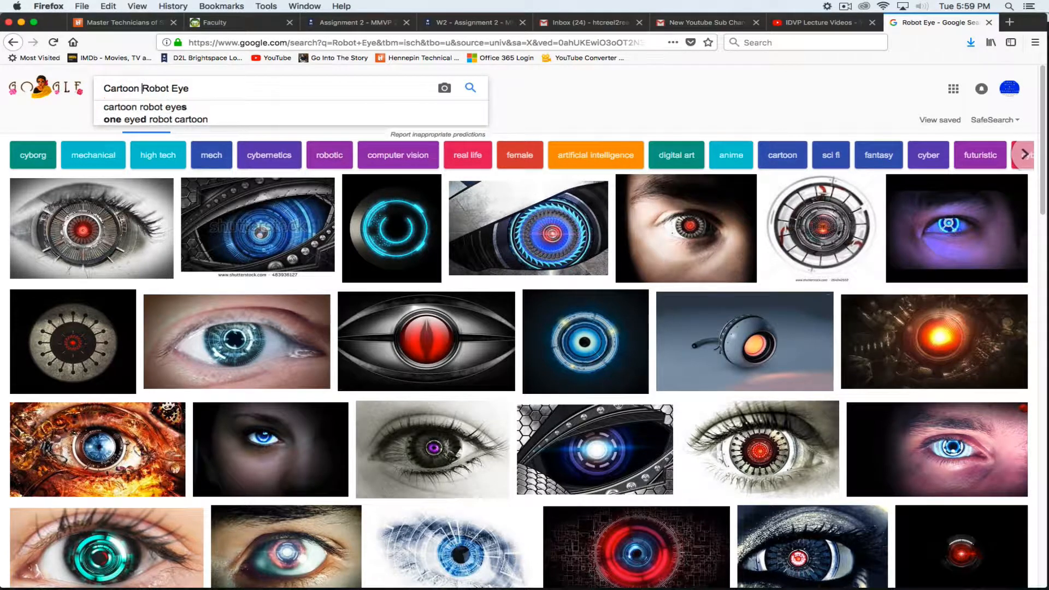
pyautogui.press('Return')
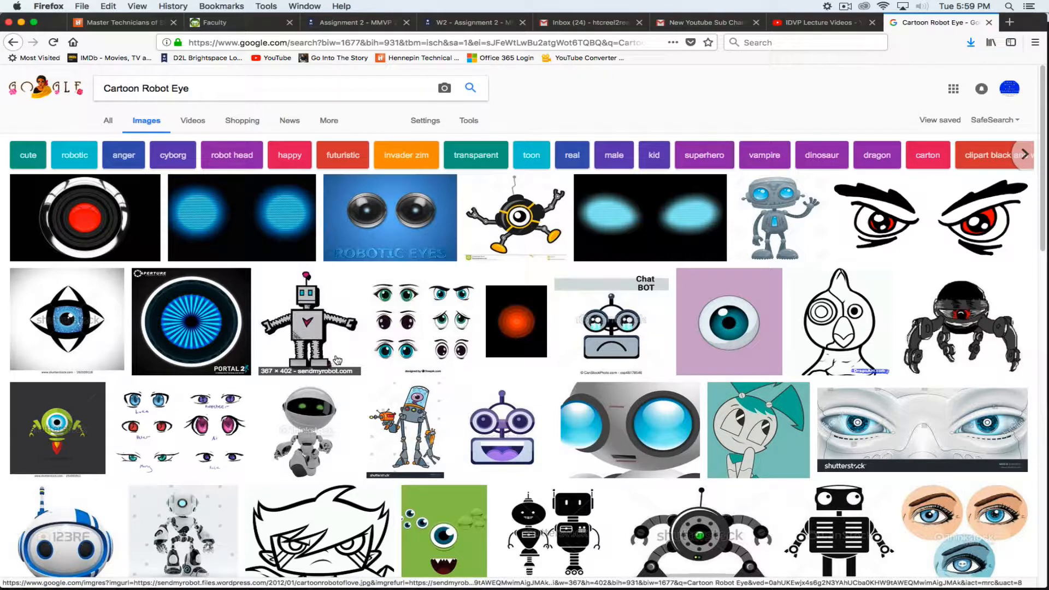
# Go back to the Robot Eye images and enlarge the grey robot eye wallpaper preview
pyautogui.scroll(-1, 621, 391)
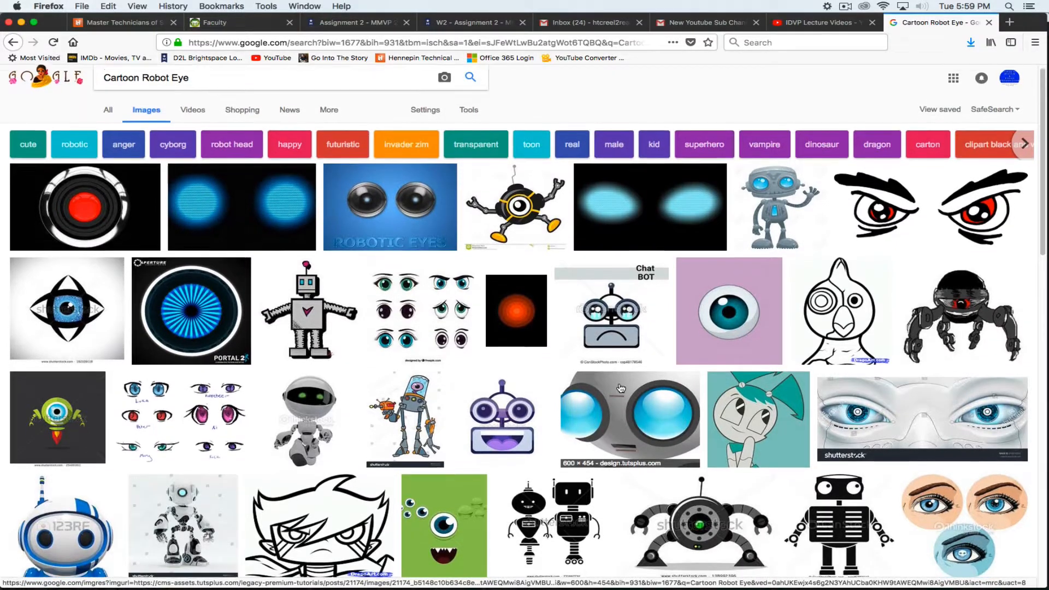
pyautogui.scroll(-5, 621, 388)
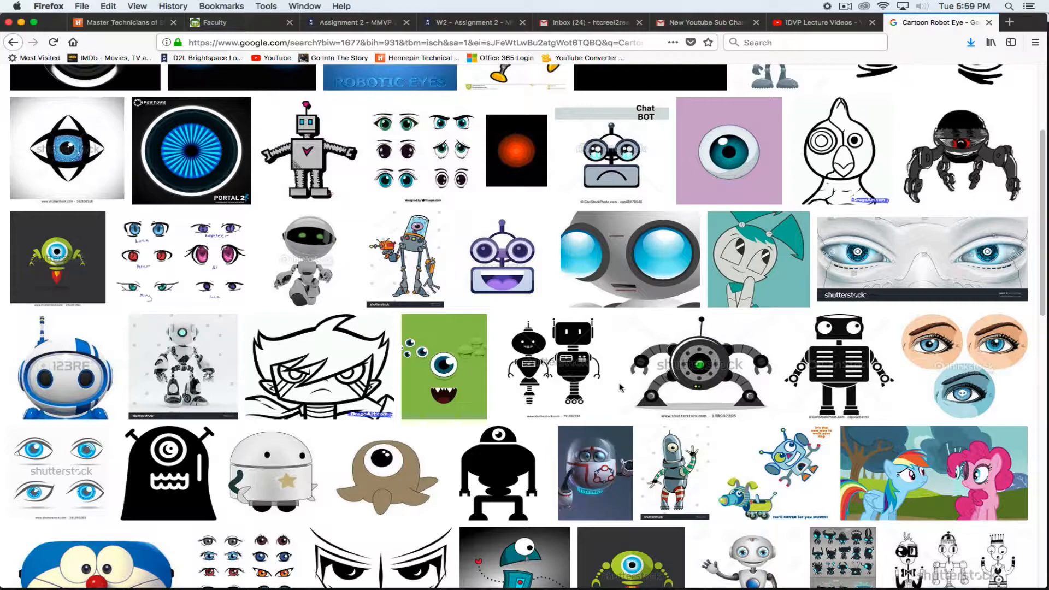
pyautogui.scroll(1, 446, 174)
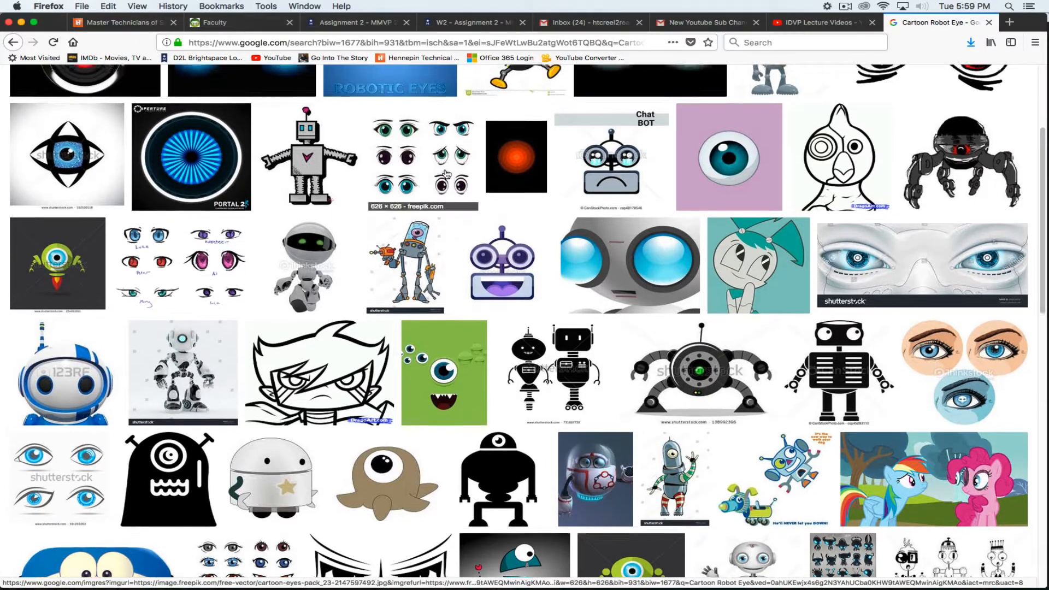
pyautogui.scroll(5, 447, 174)
pyautogui.click(14, 43)
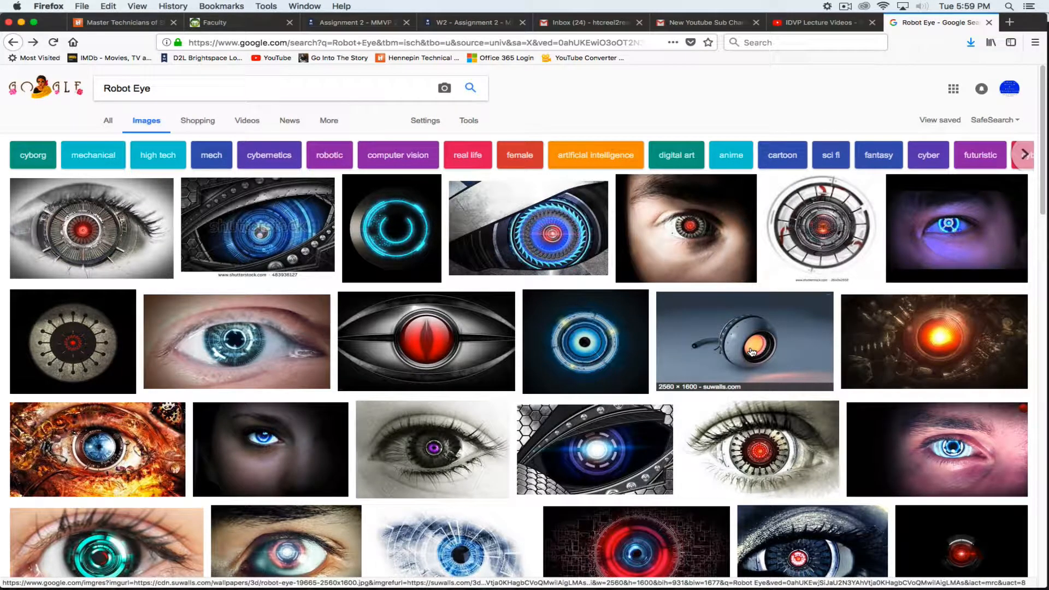
pyautogui.click(751, 351)
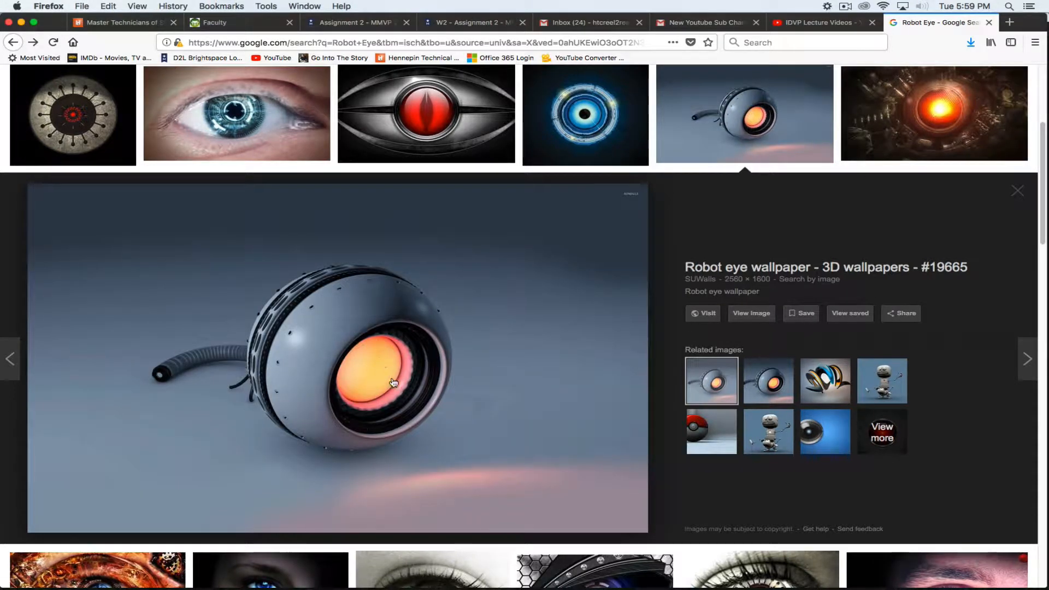
pyautogui.press('super+Tab')
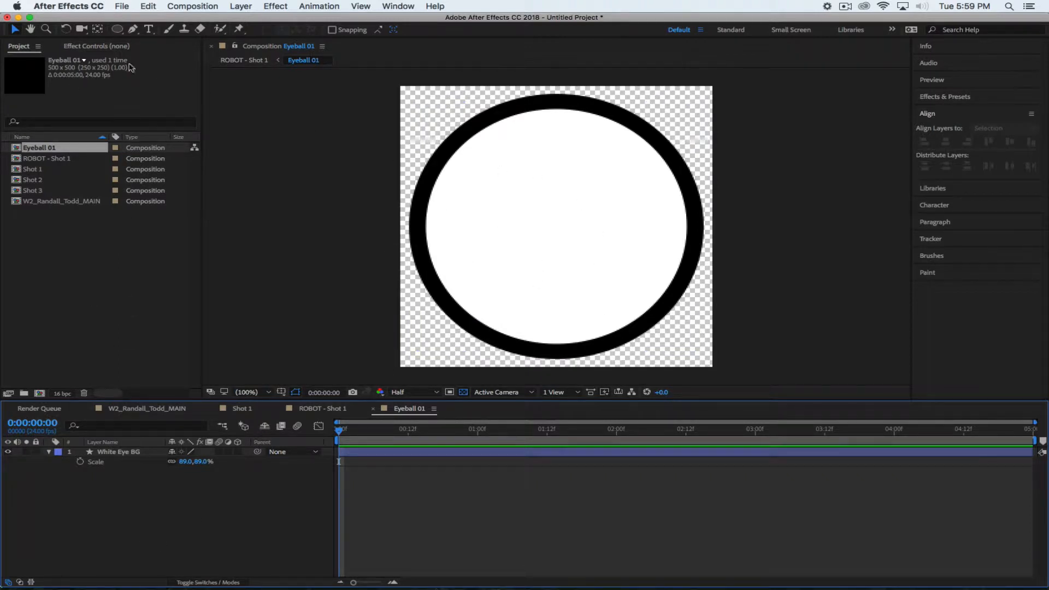
# Set the Ellipse tool's fill colour to a bright orange
pyautogui.click(117, 29)
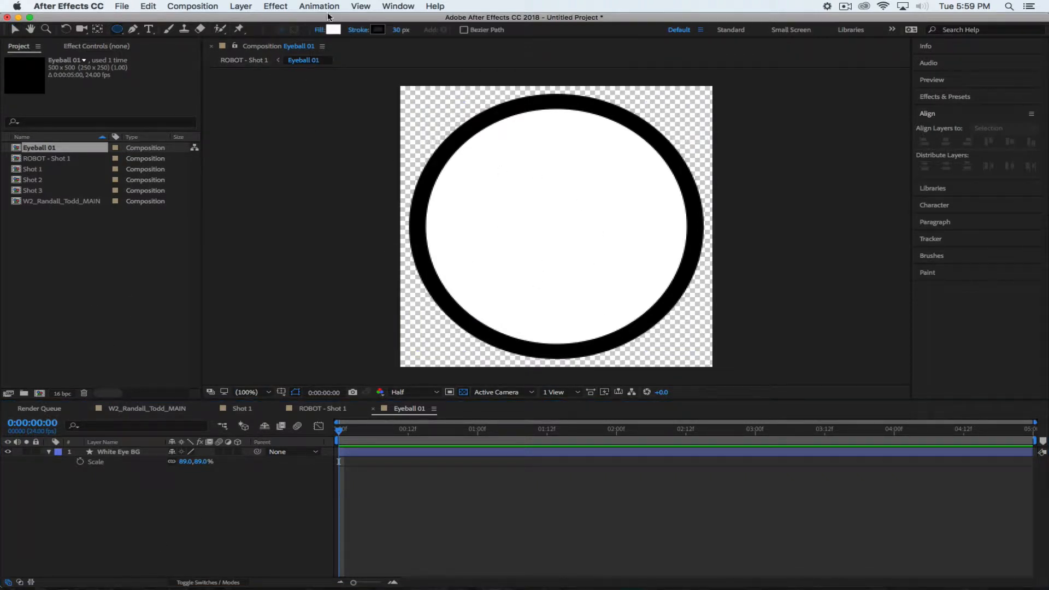
pyautogui.click(333, 30)
pyautogui.moveTo(694, 240); pyautogui.dragTo(694, 237)
pyautogui.moveTo(645, 107); pyautogui.dragTo(637, 113)
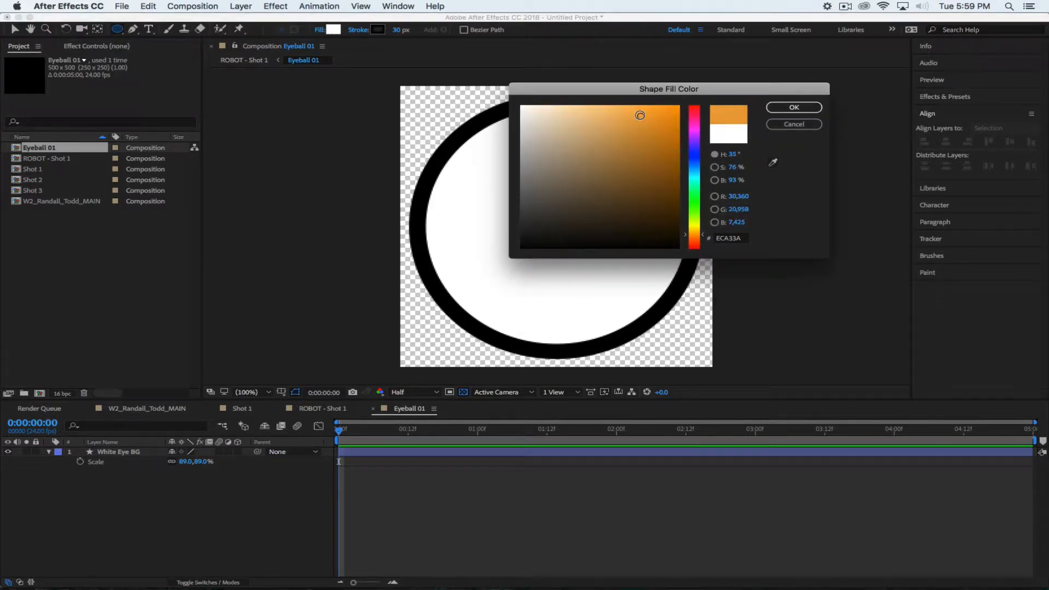
pyautogui.click(793, 108)
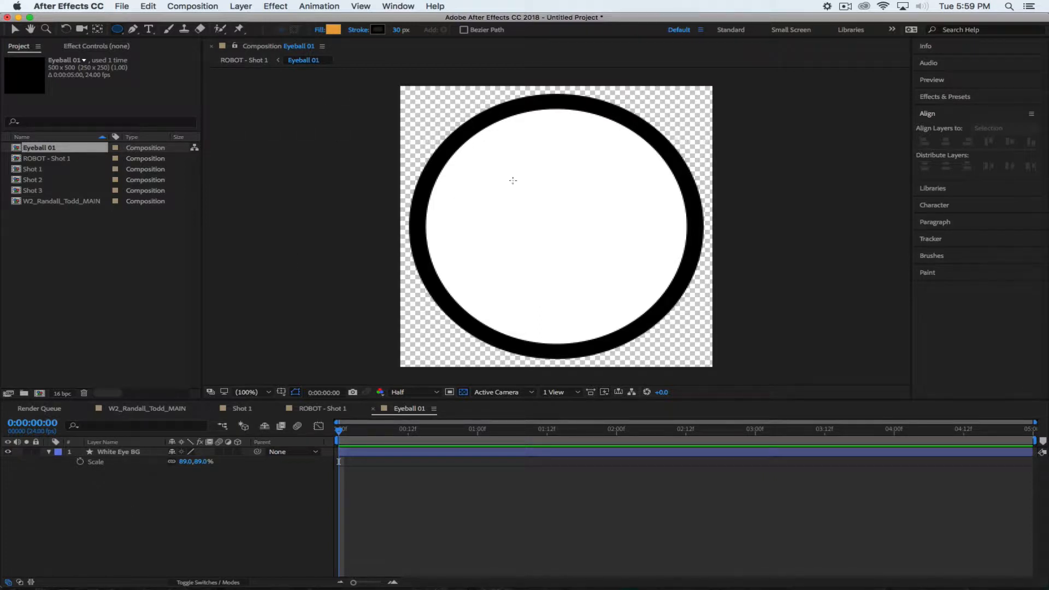
# Draw an orange ellipse inside the white eyeball and nudge it slightly upward
pyautogui.moveTo(483, 167); pyautogui.dragTo(604, 299)
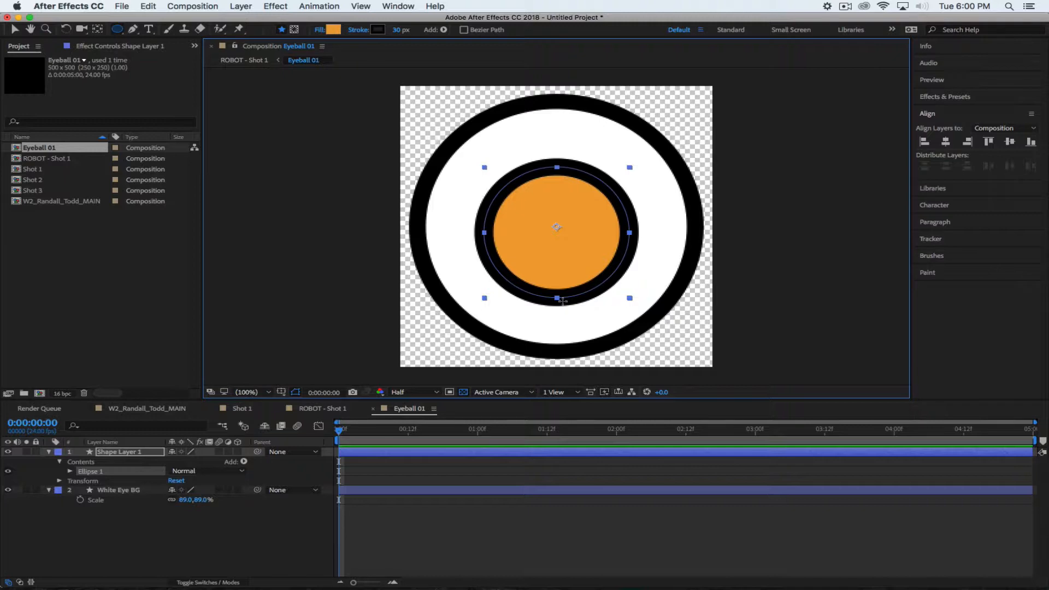
pyautogui.press('v')
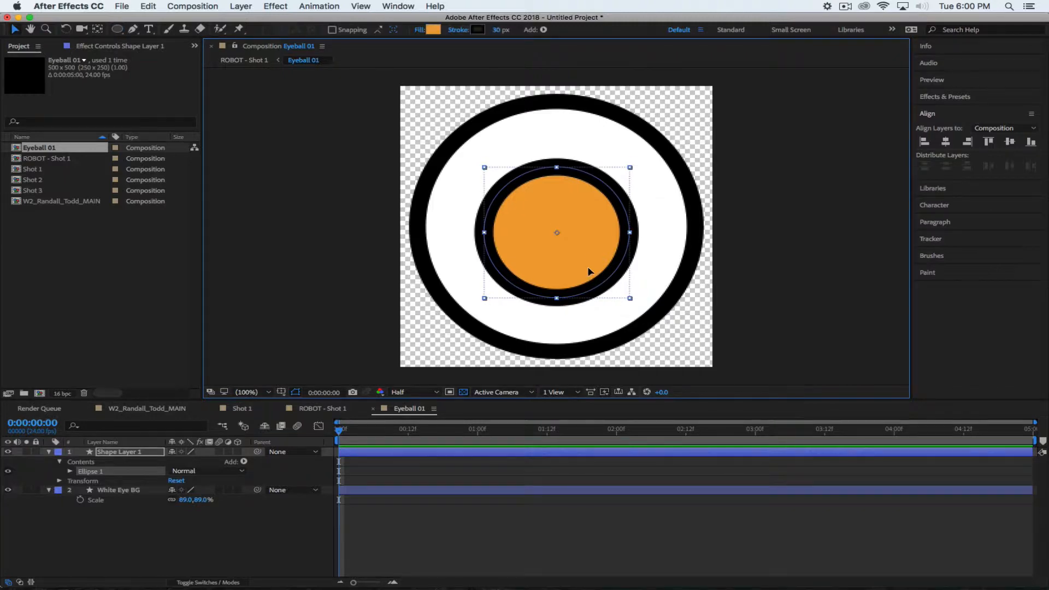
pyautogui.moveTo(590, 273); pyautogui.dragTo(585, 259)
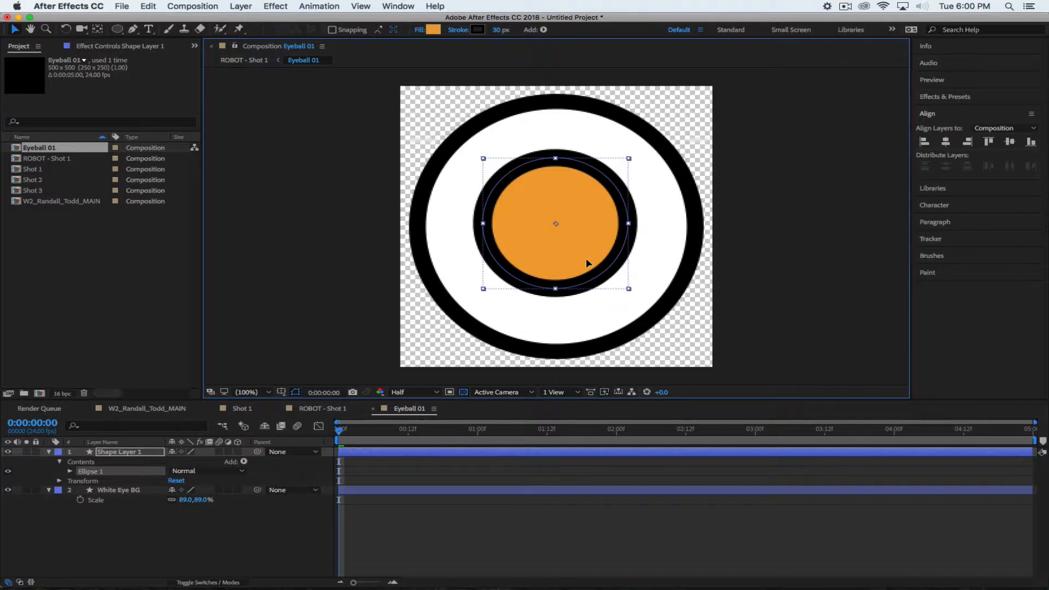
pyautogui.click(207, 546)
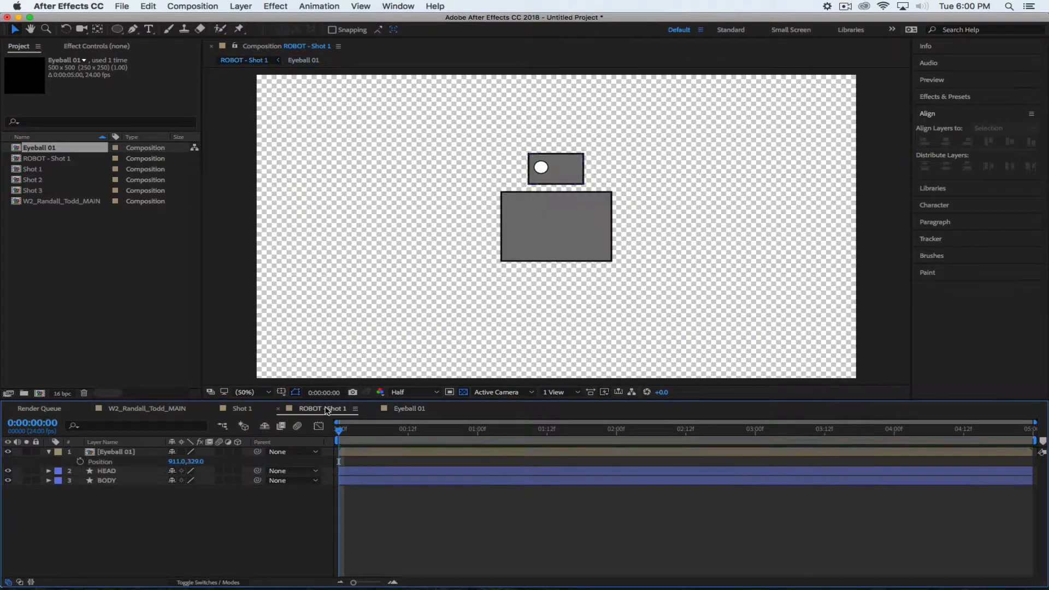
# Glance at ROBOT - Shot 1, then switch back to the Eyeball 01 composition
pyautogui.click(326, 409)
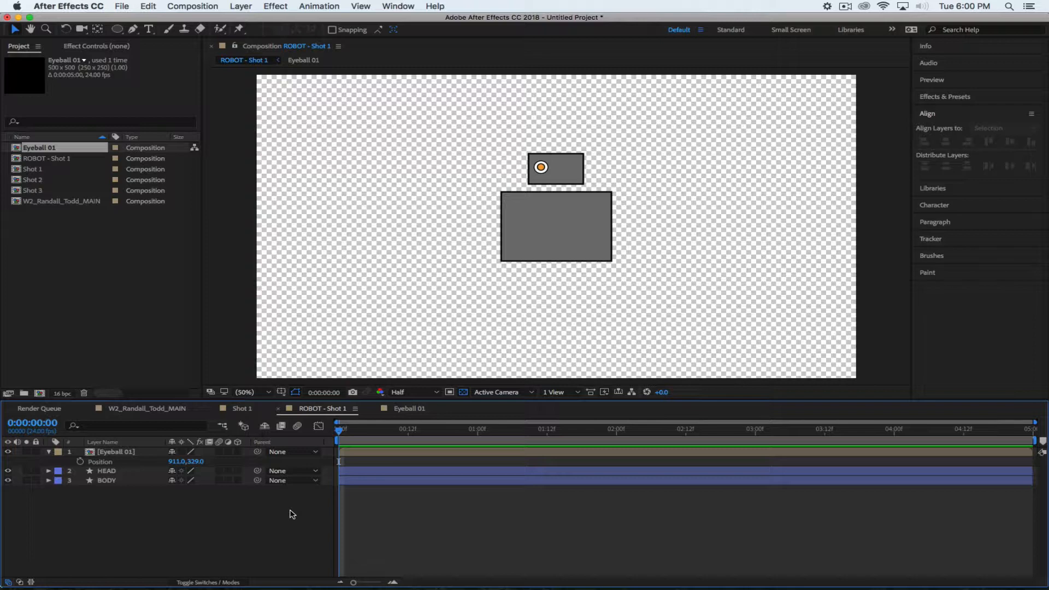
pyautogui.click(407, 411)
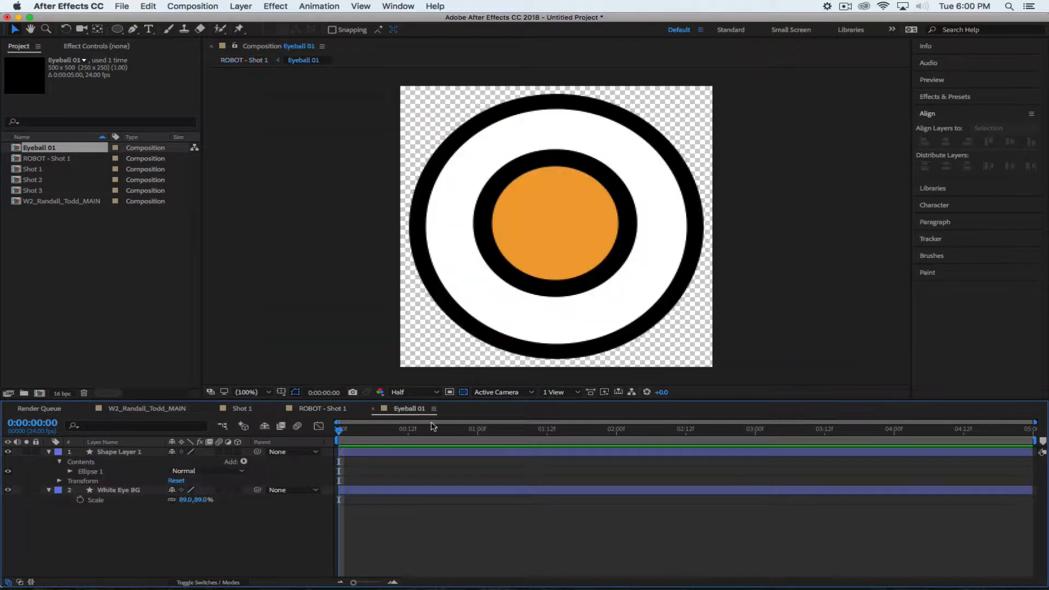
# Centre the orange ellipse horizontally and vertically in the comp, then delete it
pyautogui.click(554, 221)
pyautogui.click(945, 141)
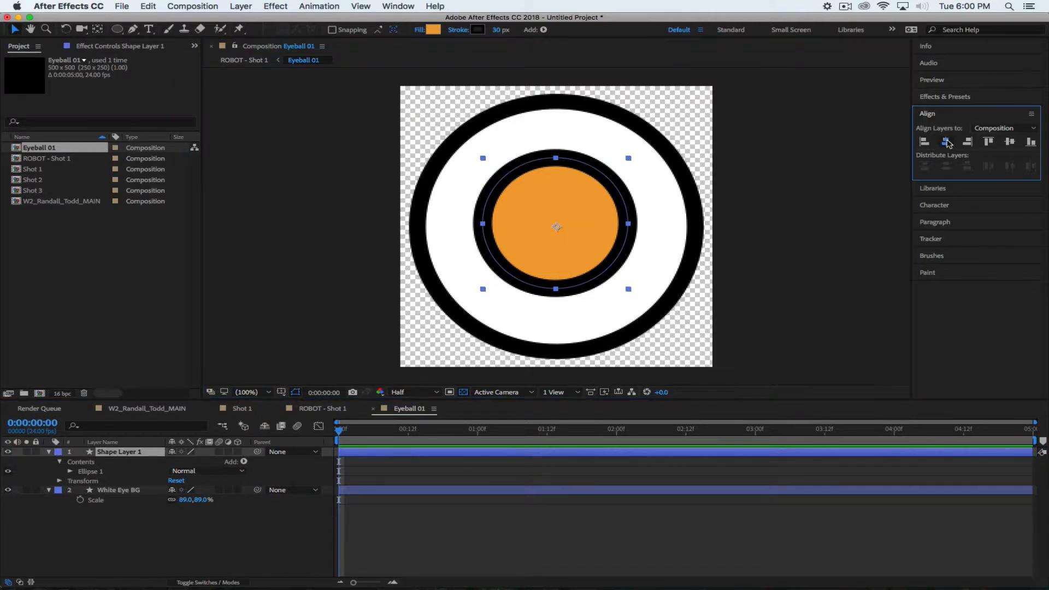
pyautogui.click(1010, 141)
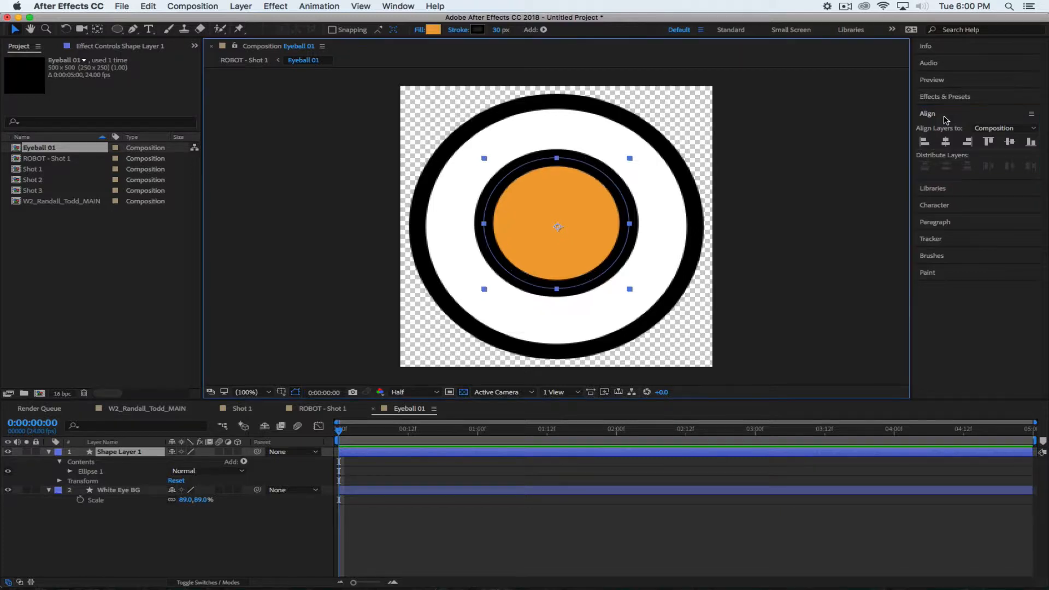
pyautogui.press('Delete')
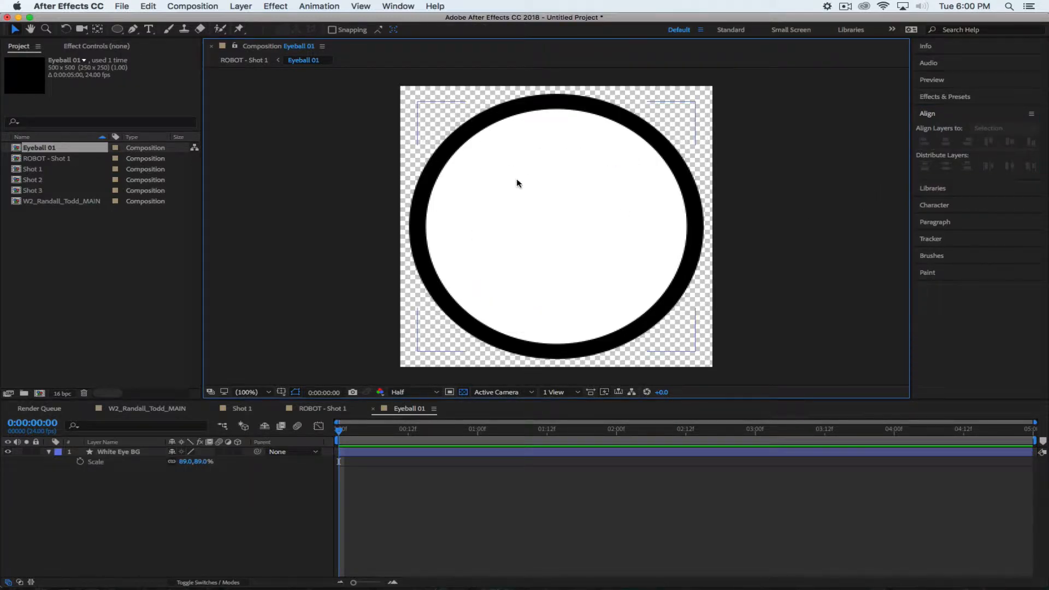
# Redraw the iris as a wide horizontal orange ellipse and collapse its layer
pyautogui.click(117, 30)
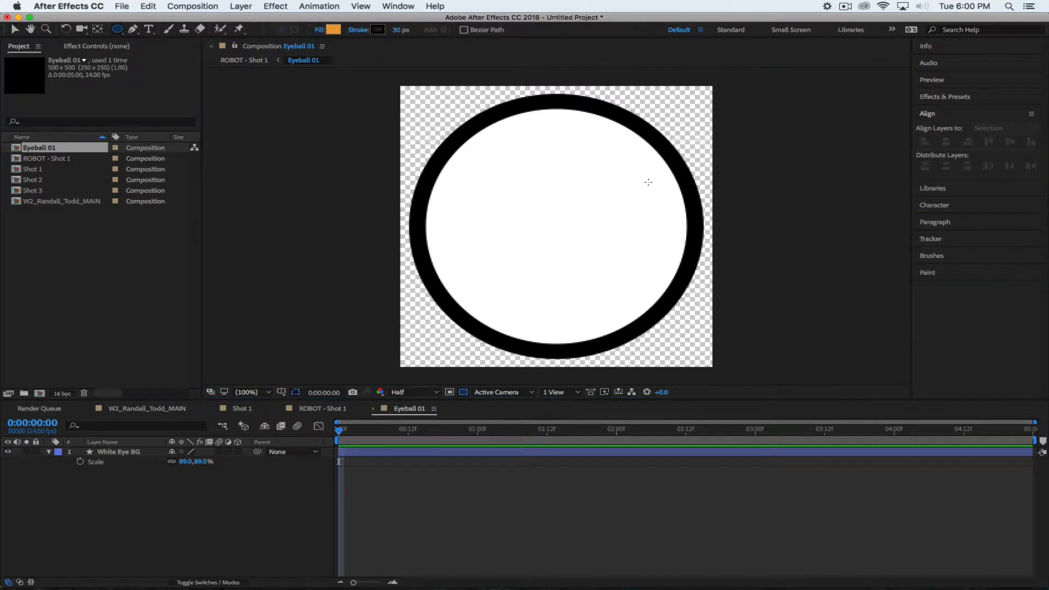
pyautogui.moveTo(524, 121); pyautogui.dragTo(593, 325)
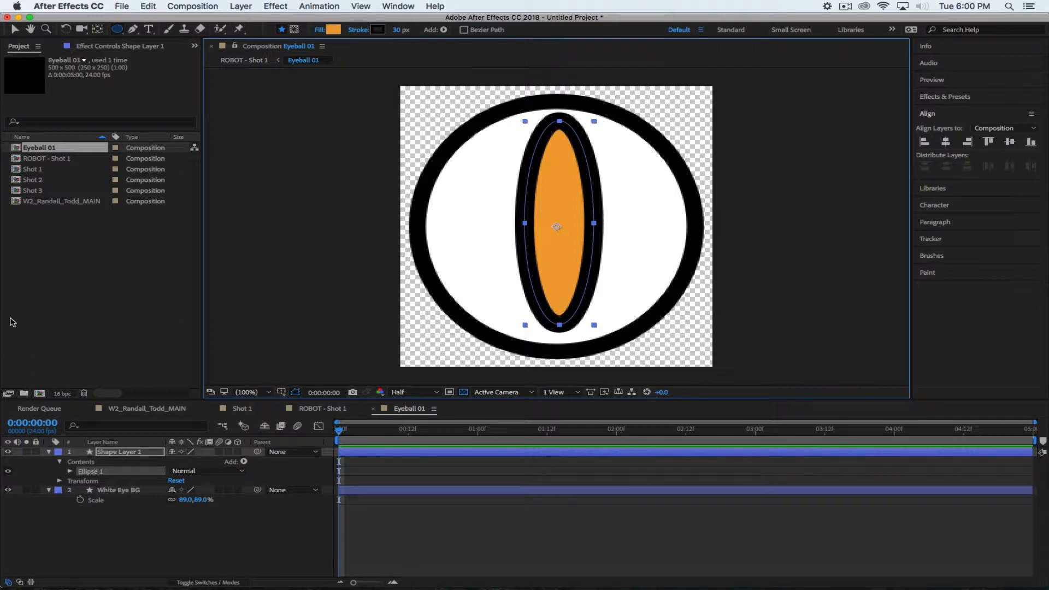
pyautogui.press('Delete')
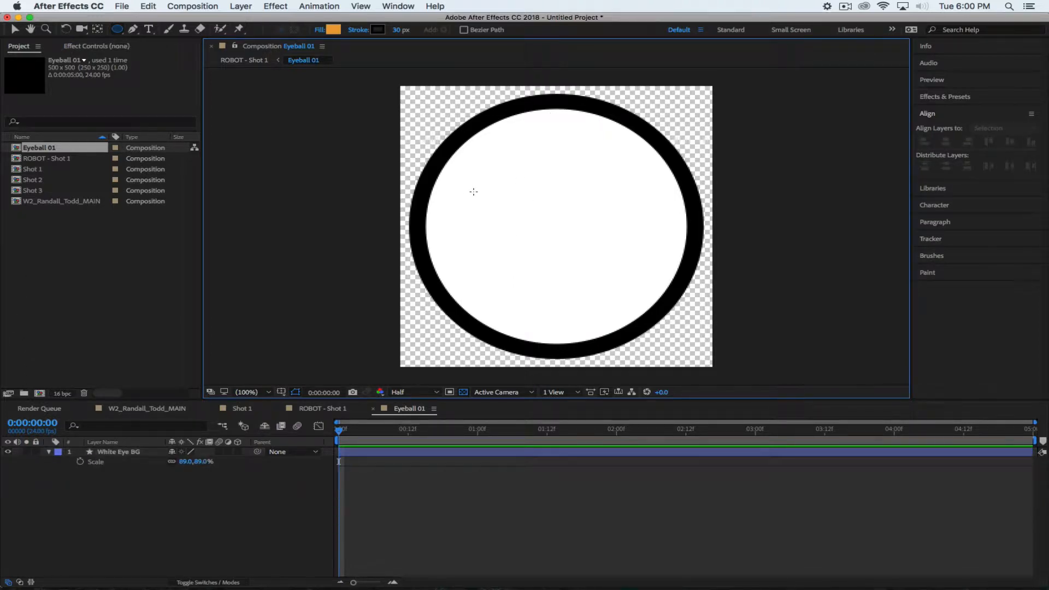
pyautogui.moveTo(444, 195)
pyautogui.mouseDown()
pyautogui.moveTo(612, 229)
pyautogui.moveTo(670, 278)
pyautogui.moveTo(668, 269)
pyautogui.mouseUp()
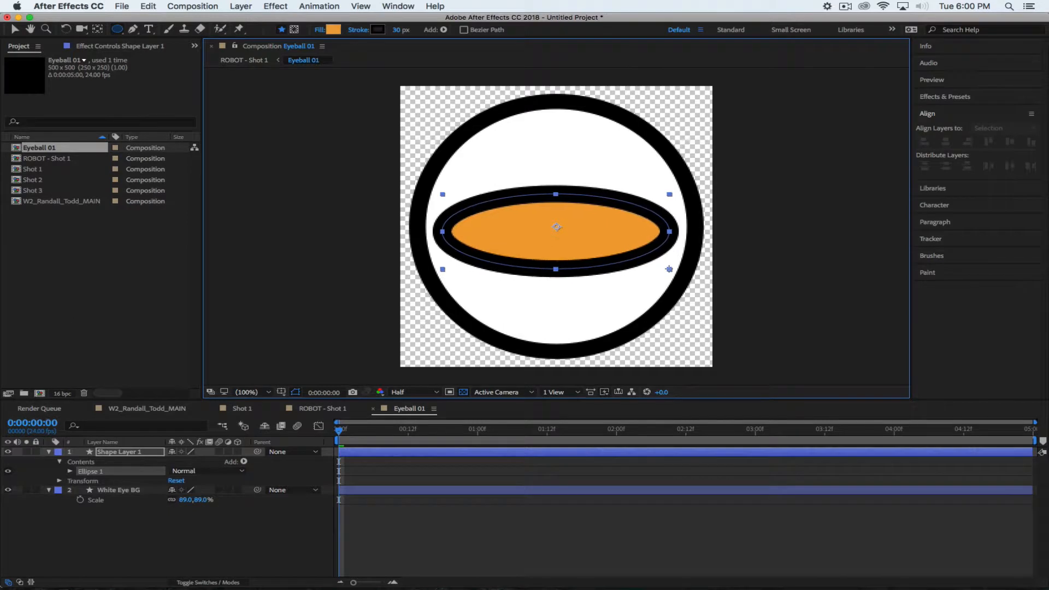
pyautogui.click(188, 557)
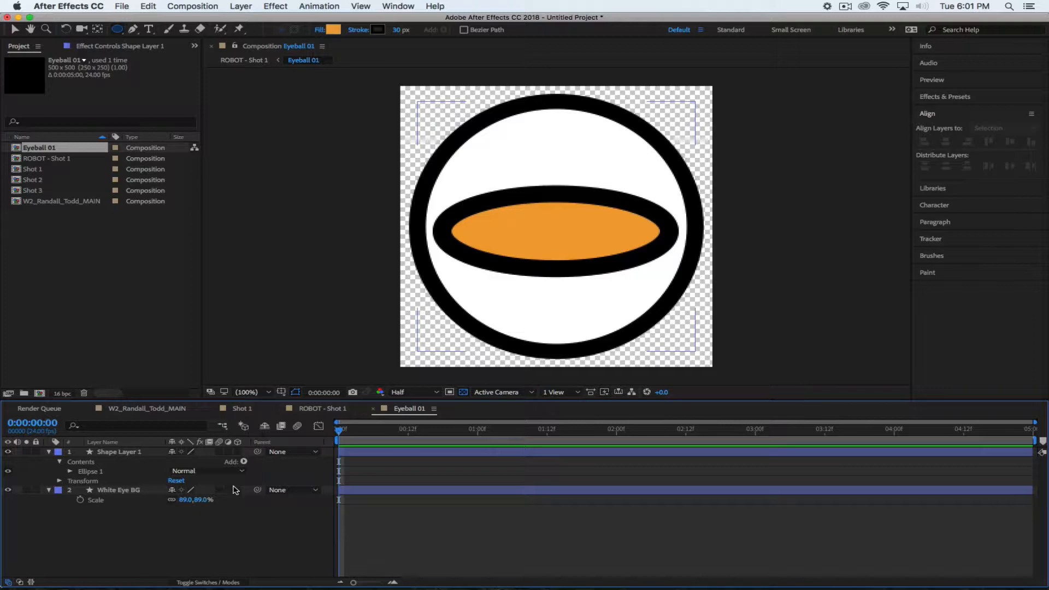
pyautogui.click(49, 452)
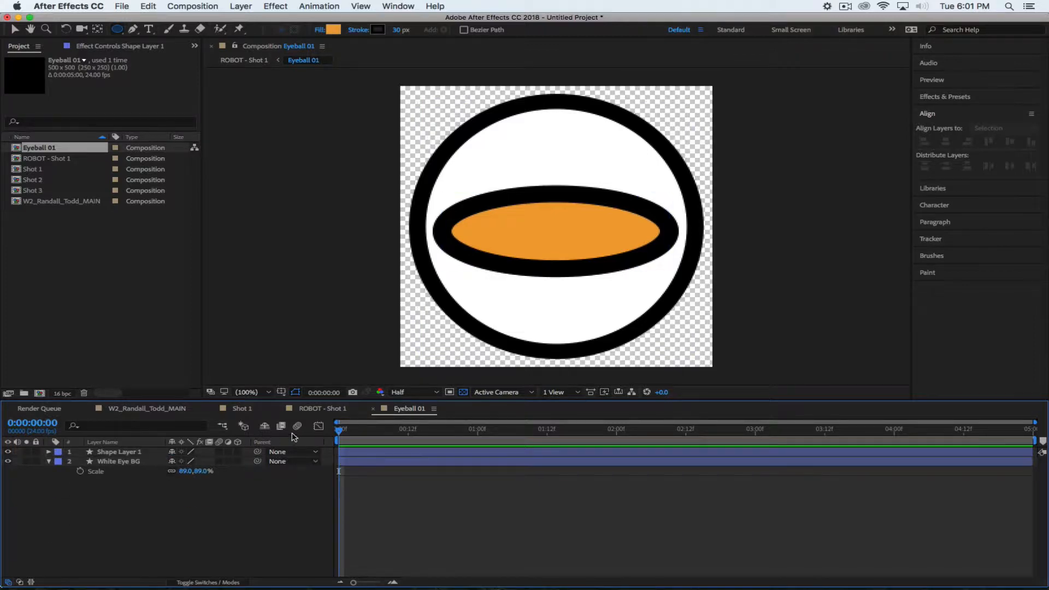
pyautogui.click(320, 409)
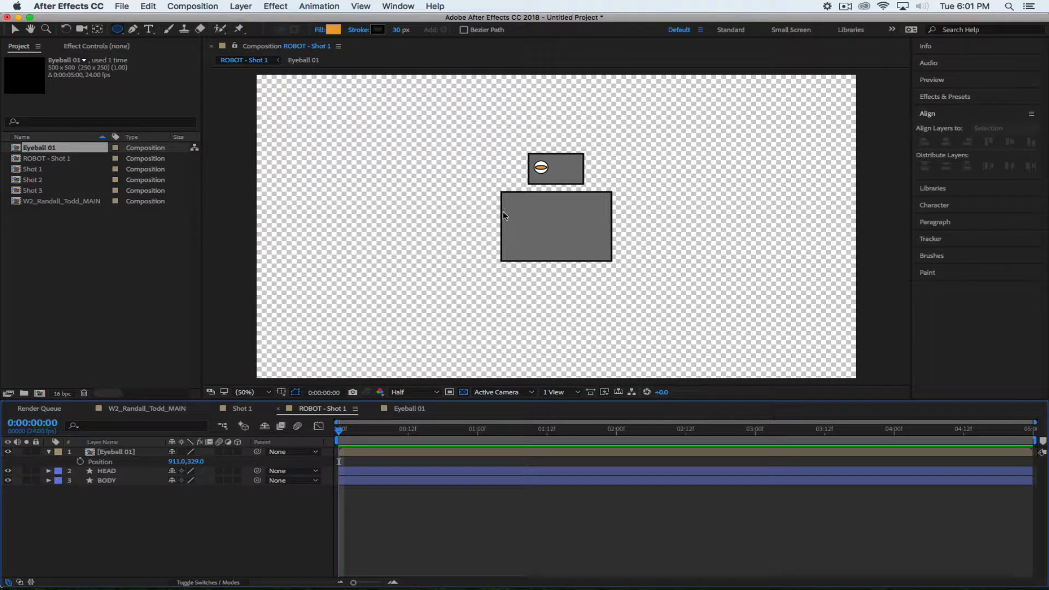
# Rename the orange iris shape layer in Eyeball 01 to IRIS
pyautogui.press('super+Tab')
pyautogui.press('super+Tab')
pyautogui.click(415, 409)
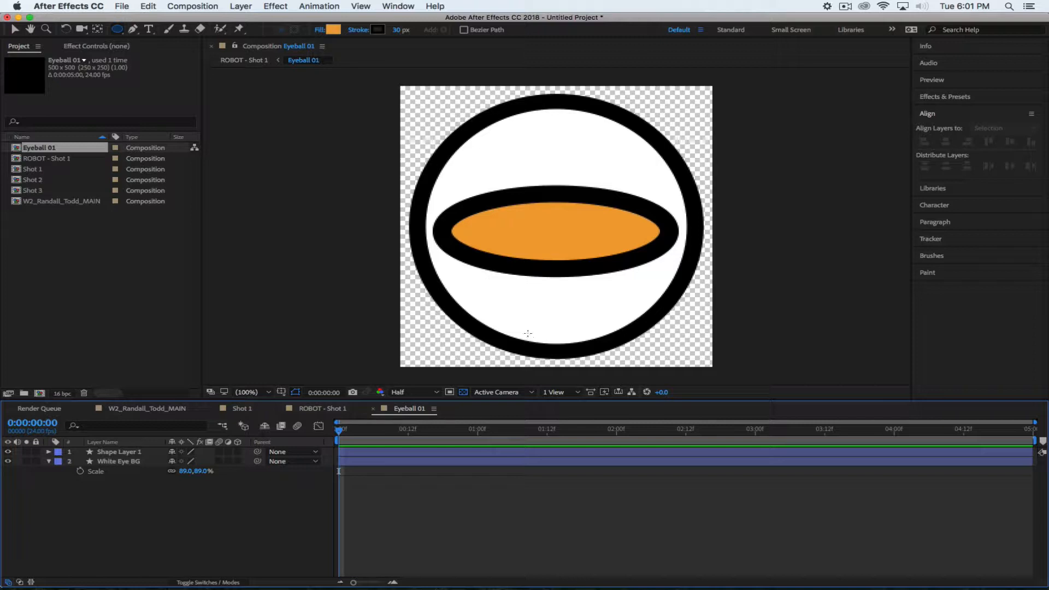
pyautogui.click(121, 451)
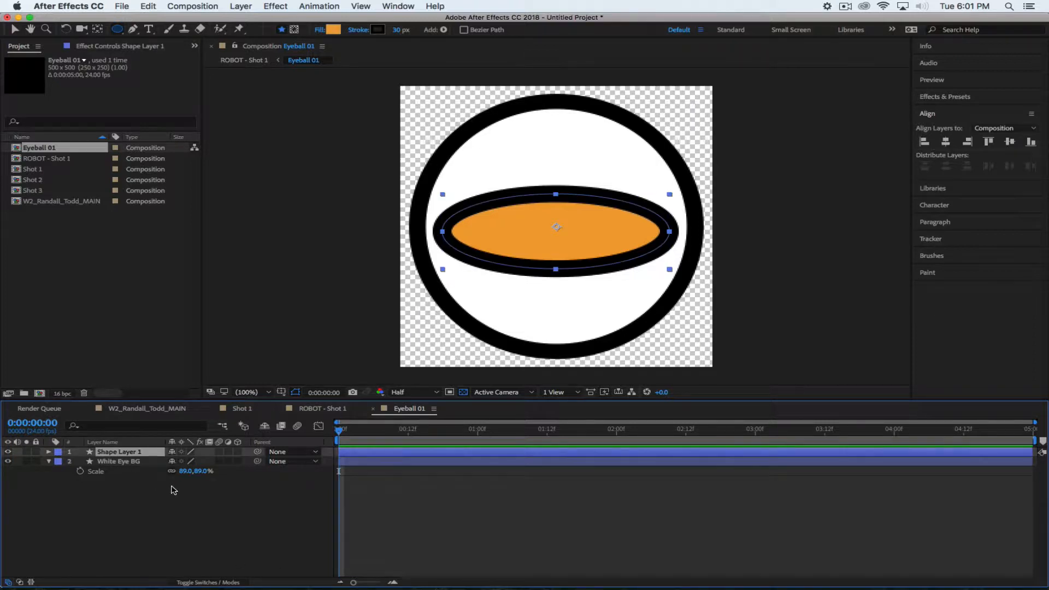
pyautogui.press('Return')
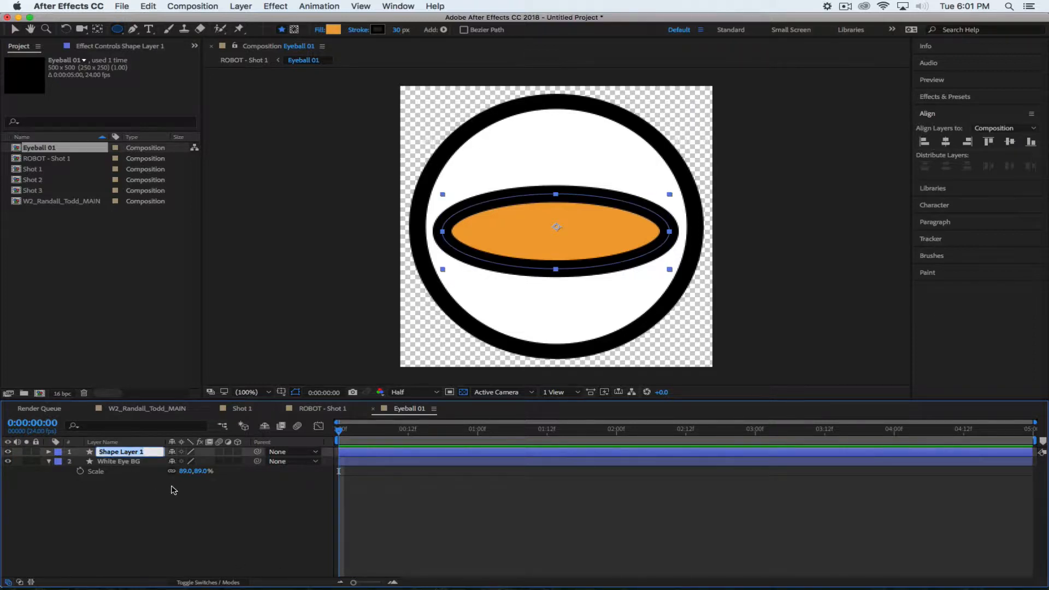
pyautogui.write('IRIS')
pyautogui.press('Return')
# Move the IRIS shape across the eyeball and reselect its layer
pyautogui.press('v')
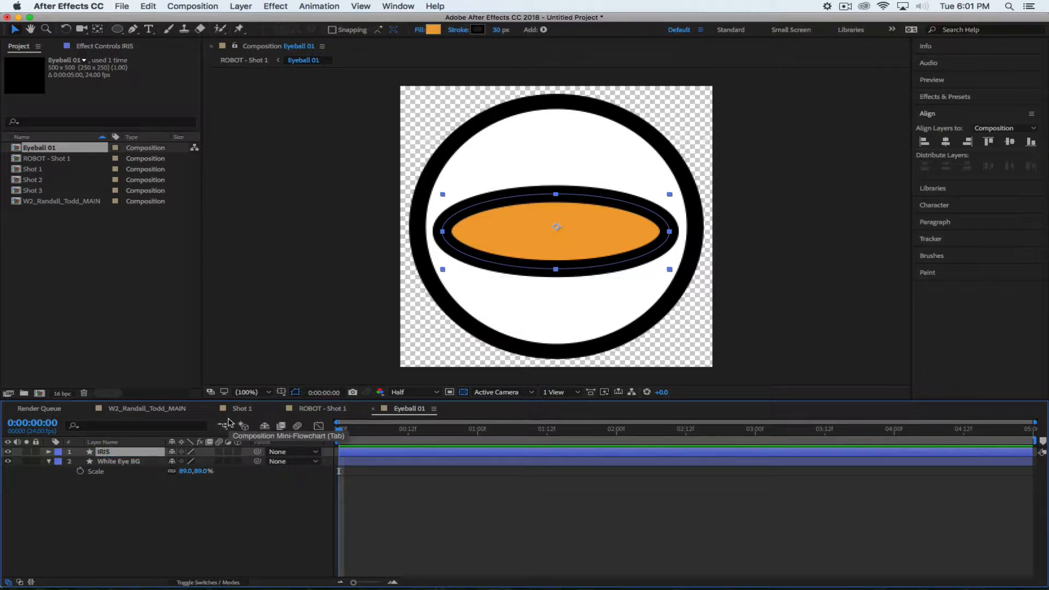
pyautogui.moveTo(624, 256); pyautogui.dragTo(586, 253)
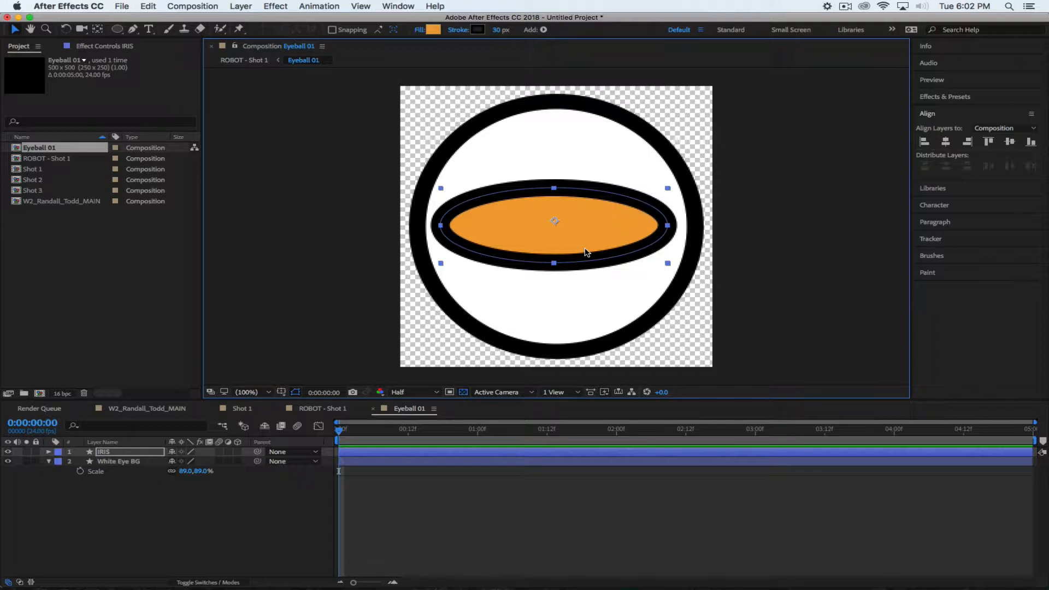
pyautogui.click(117, 453)
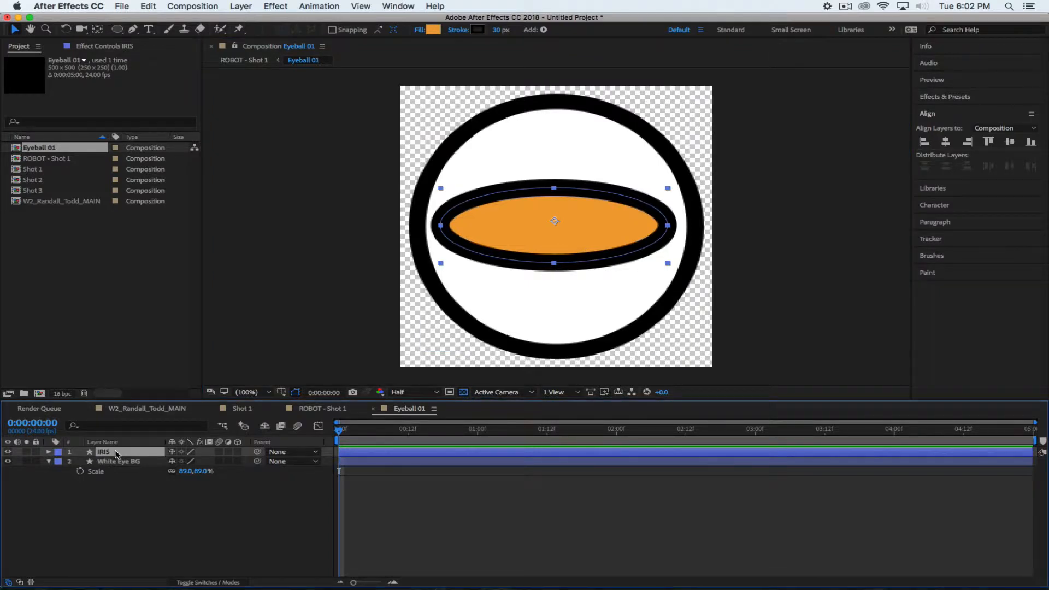
# Replace the IRIS layer with a new round orange circle in the eye's centre
pyautogui.press('Delete')
pyautogui.click(117, 29)
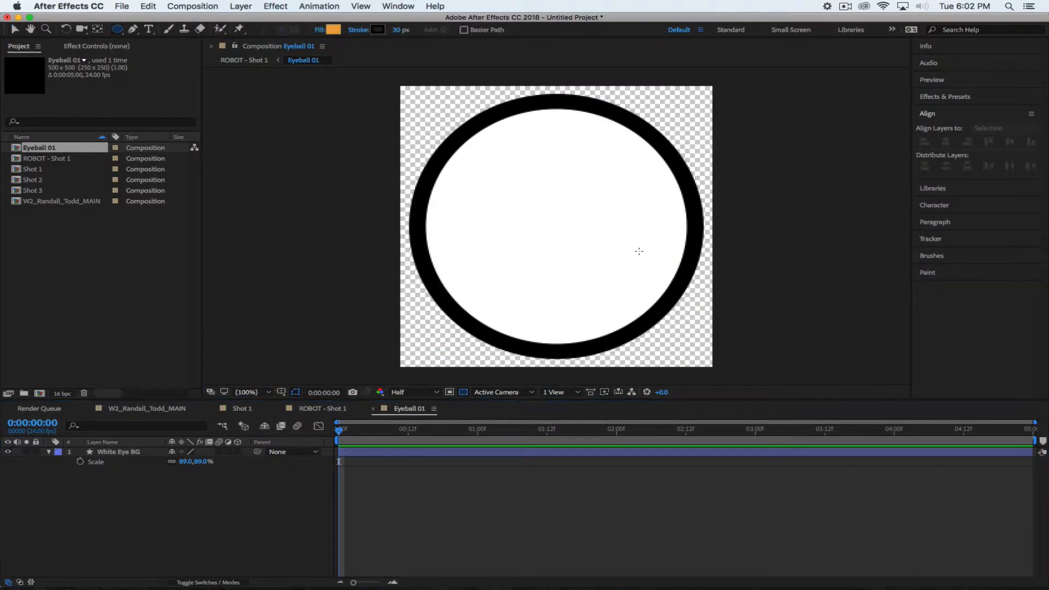
pyautogui.moveTo(485, 174); pyautogui.dragTo(610, 292)
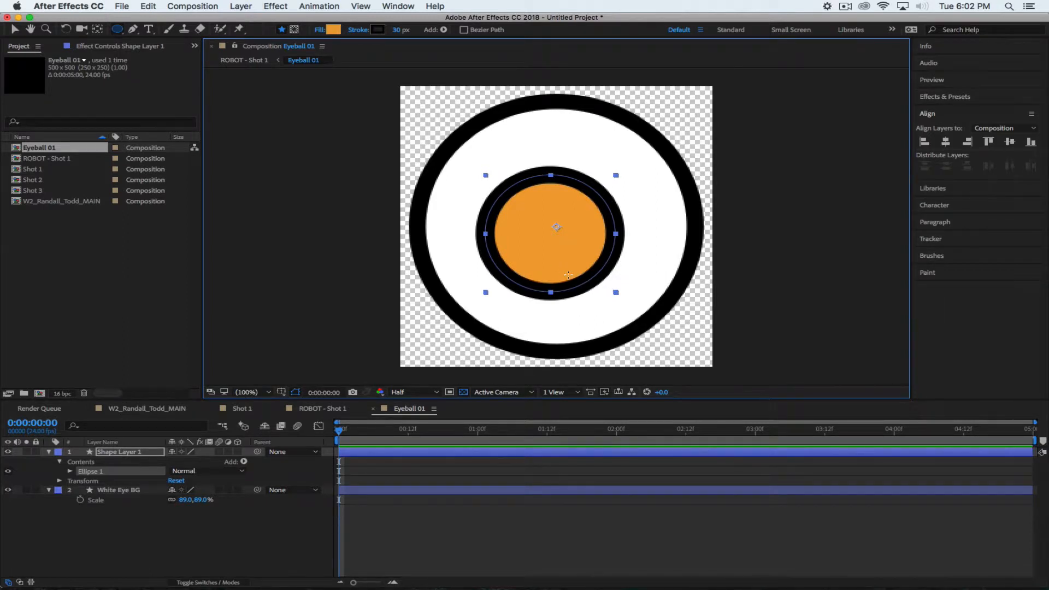
pyautogui.press('v')
pyautogui.moveTo(565, 258)
pyautogui.mouseDown()
pyautogui.moveTo(581, 247)
pyautogui.moveTo(571, 252)
pyautogui.mouseUp()
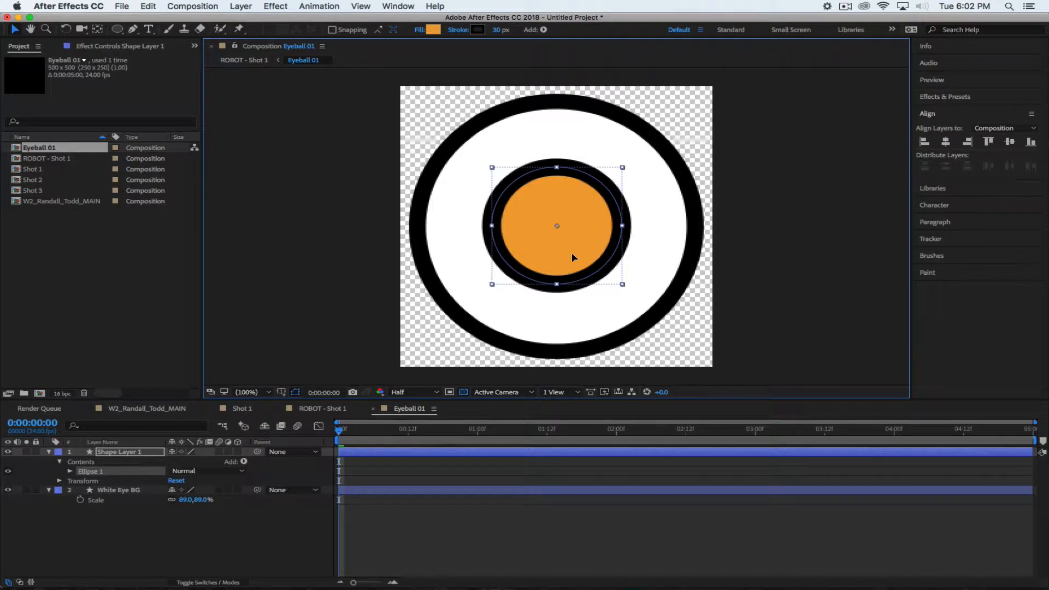
pyautogui.click(173, 555)
# Check ROBOT - Shot 1, then reposition the orange circle inside the white eye
pyautogui.click(326, 409)
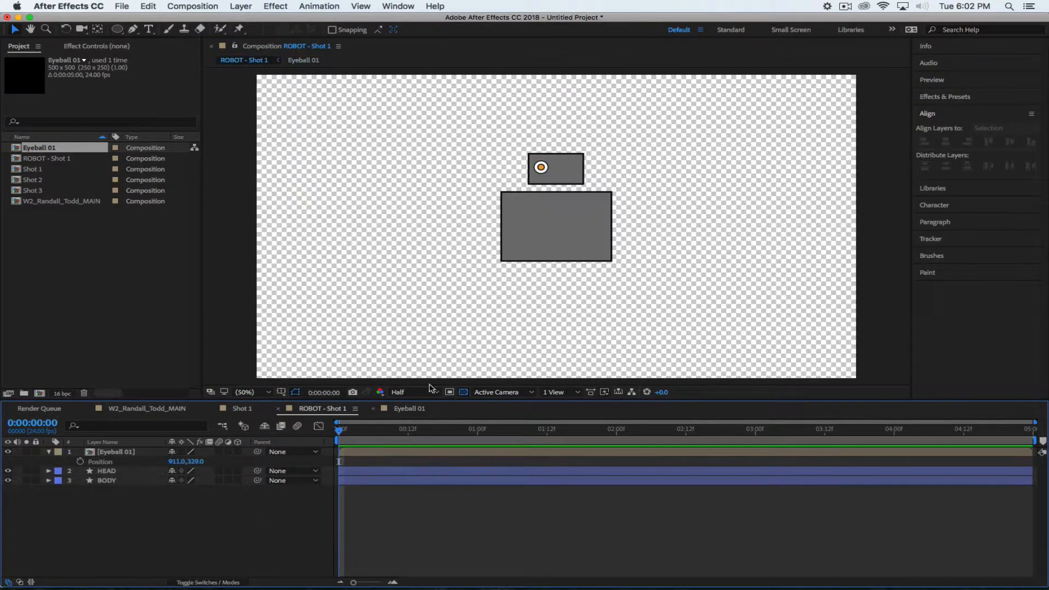
pyautogui.click(411, 410)
pyautogui.click(574, 254)
pyautogui.moveTo(578, 255)
pyautogui.mouseDown()
pyautogui.moveTo(638, 251)
pyautogui.moveTo(489, 258)
pyautogui.moveTo(571, 233)
pyautogui.moveTo(588, 271)
pyautogui.moveTo(571, 309)
pyautogui.moveTo(570, 260)
pyautogui.mouseUp()
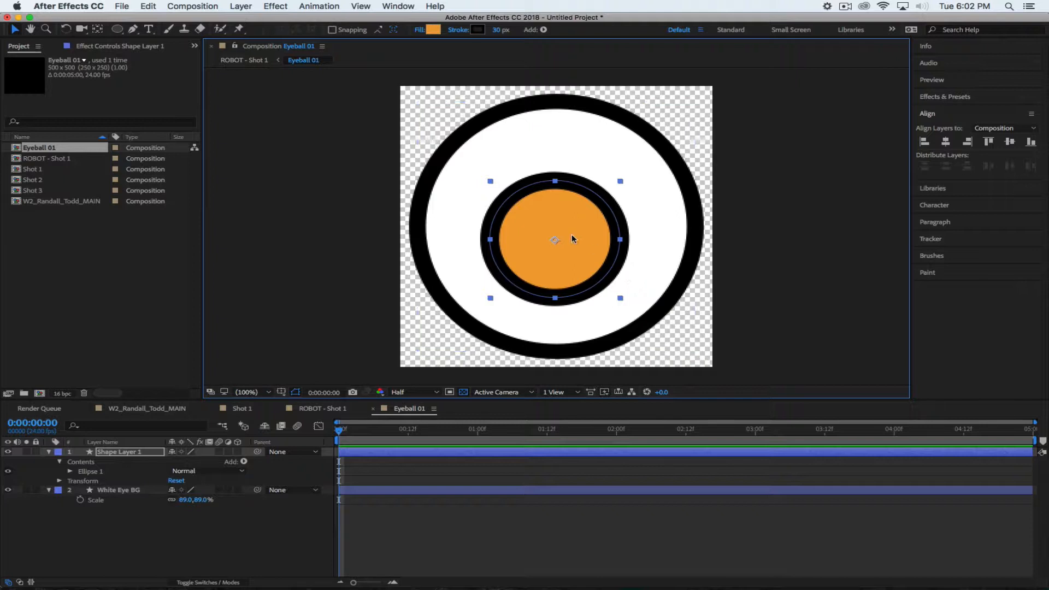
pyautogui.moveTo(564, 261)
pyautogui.mouseDown()
pyautogui.moveTo(584, 248)
pyautogui.moveTo(621, 277)
pyautogui.moveTo(561, 240)
pyautogui.mouseUp()
pyautogui.click(162, 540)
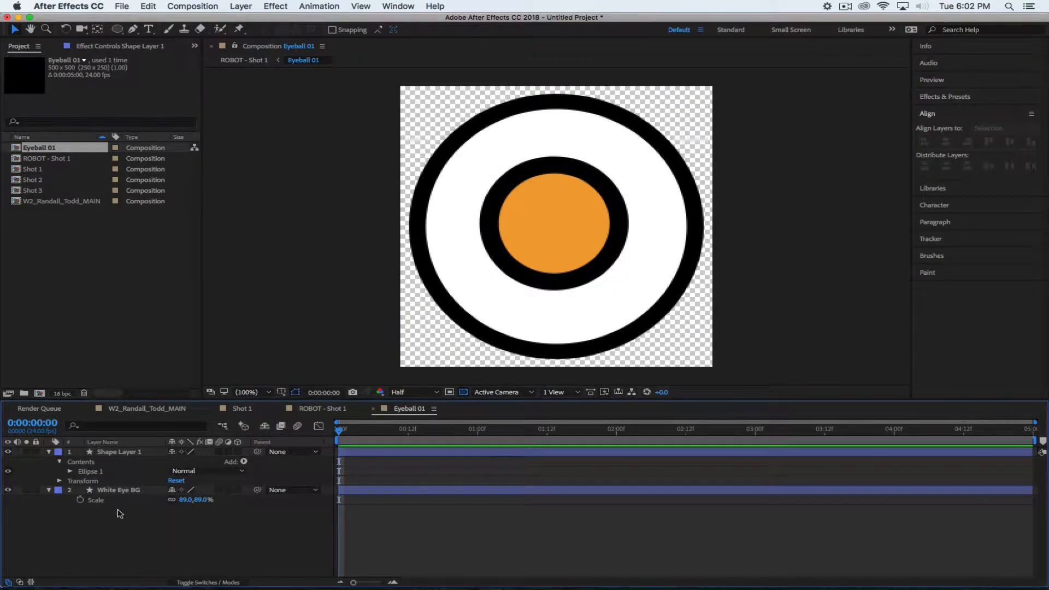
# Rename the circle's layer to IRIS and return to ROBOT - Shot 1
pyautogui.click(115, 452)
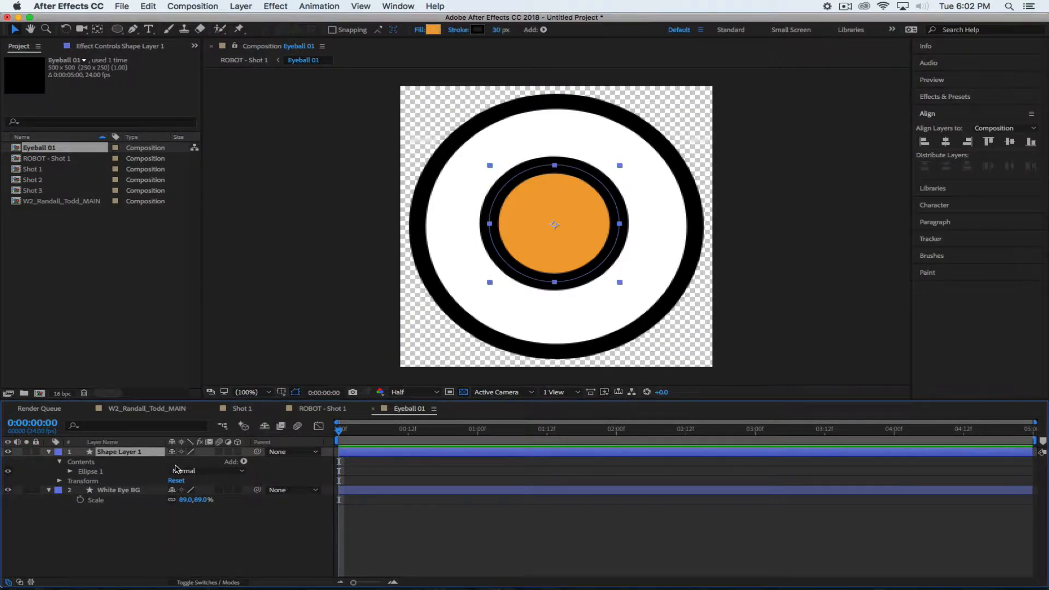
pyautogui.press('Return')
pyautogui.write('IRIS')
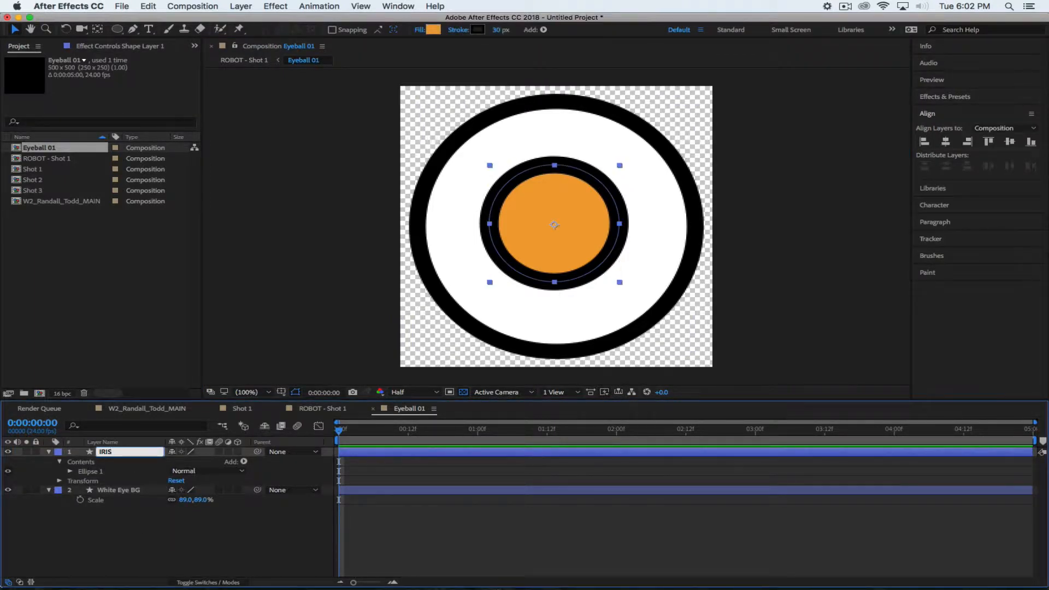
pyautogui.press('Return')
pyautogui.click(84, 526)
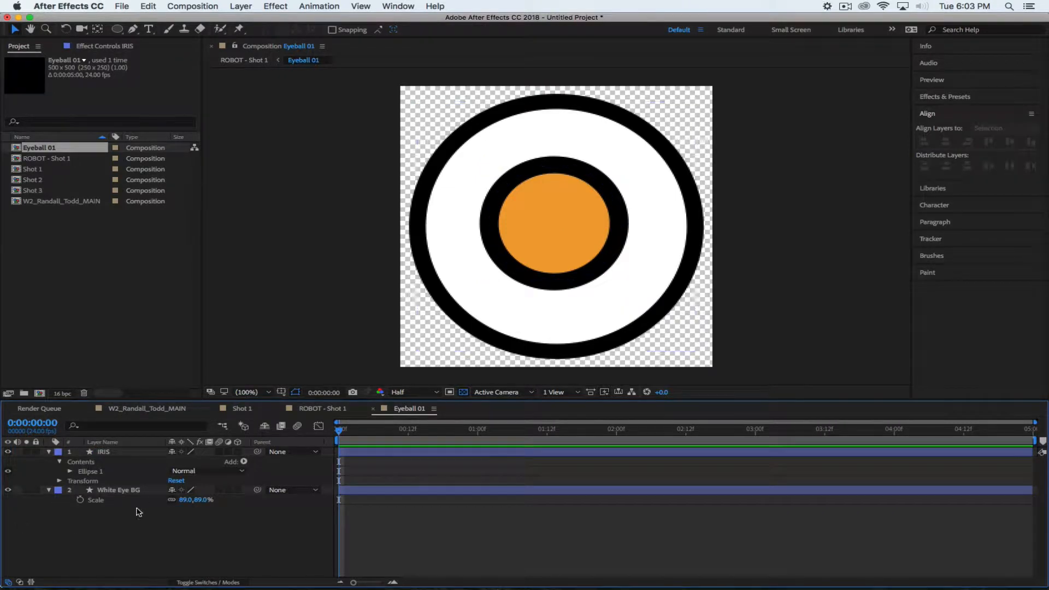
pyautogui.click(332, 409)
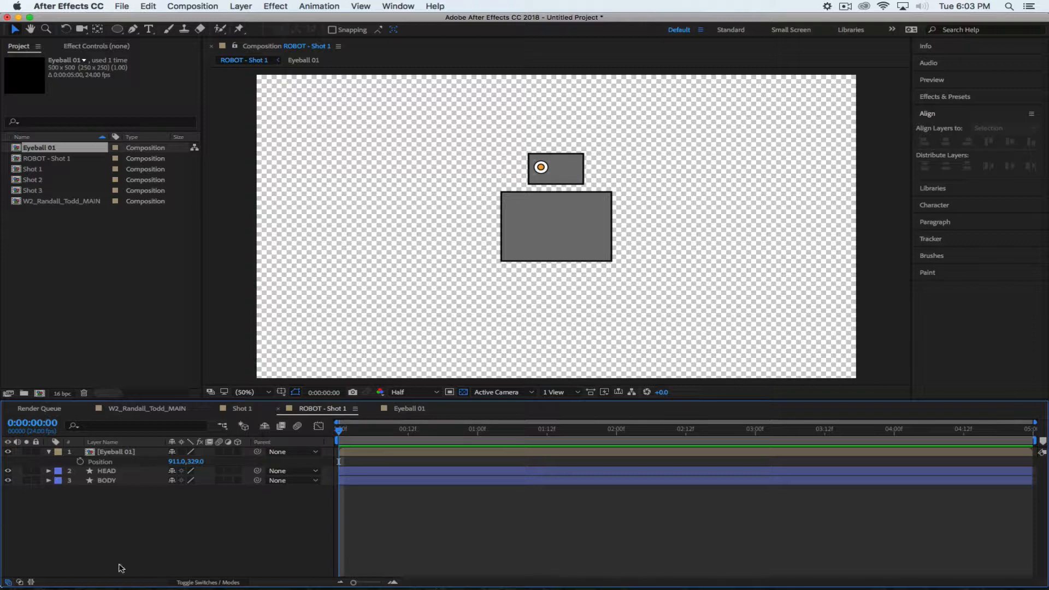
# Duplicate the Eyeball 01 layer and slide the copy to position 998, 329
pyautogui.click(116, 451)
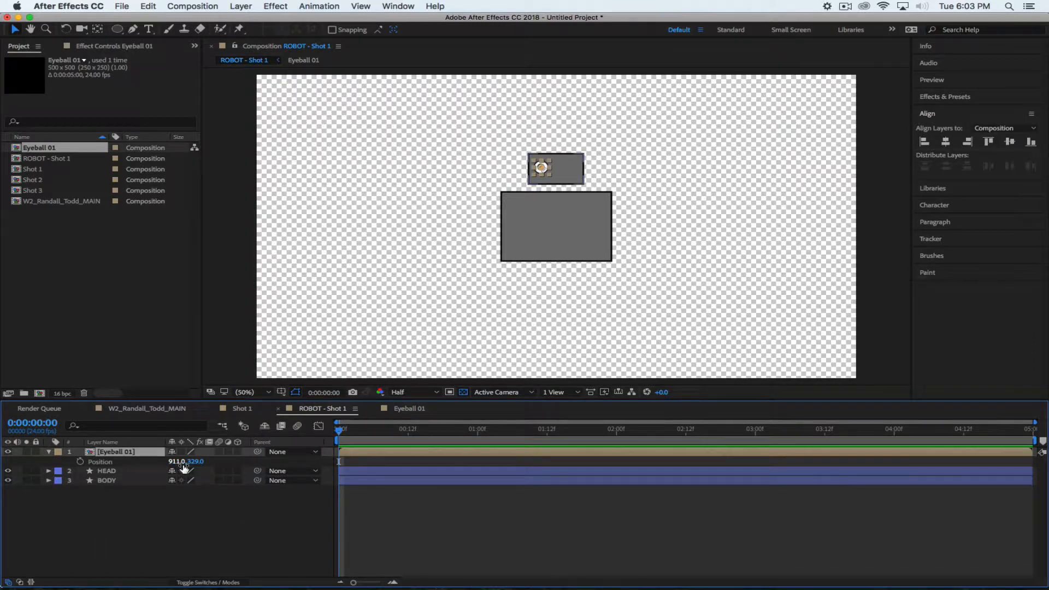
pyautogui.press('super+d')
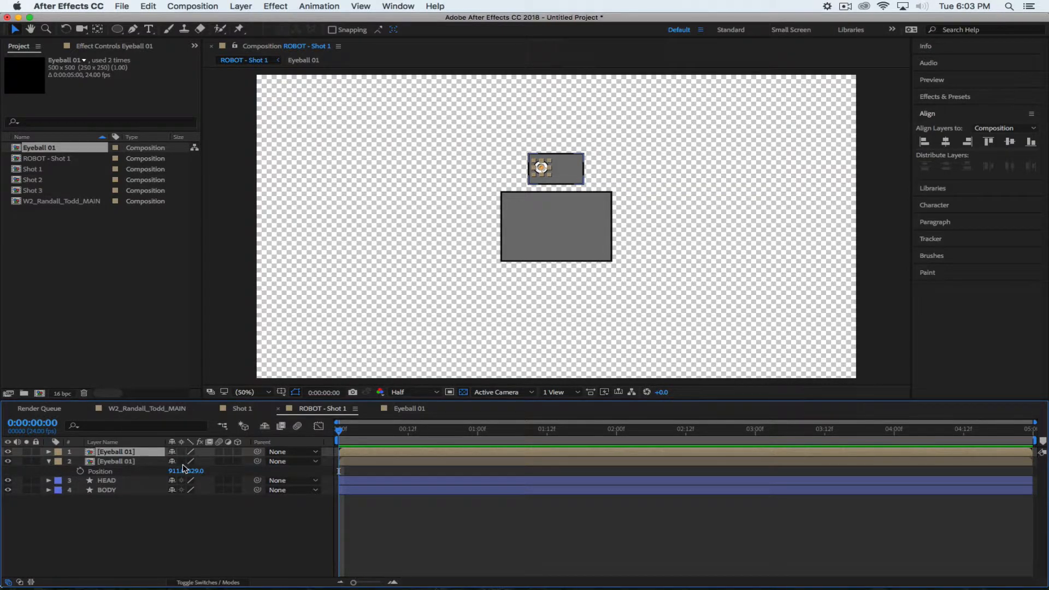
pyautogui.press('p')
pyautogui.moveTo(175, 462); pyautogui.dragTo(228, 460)
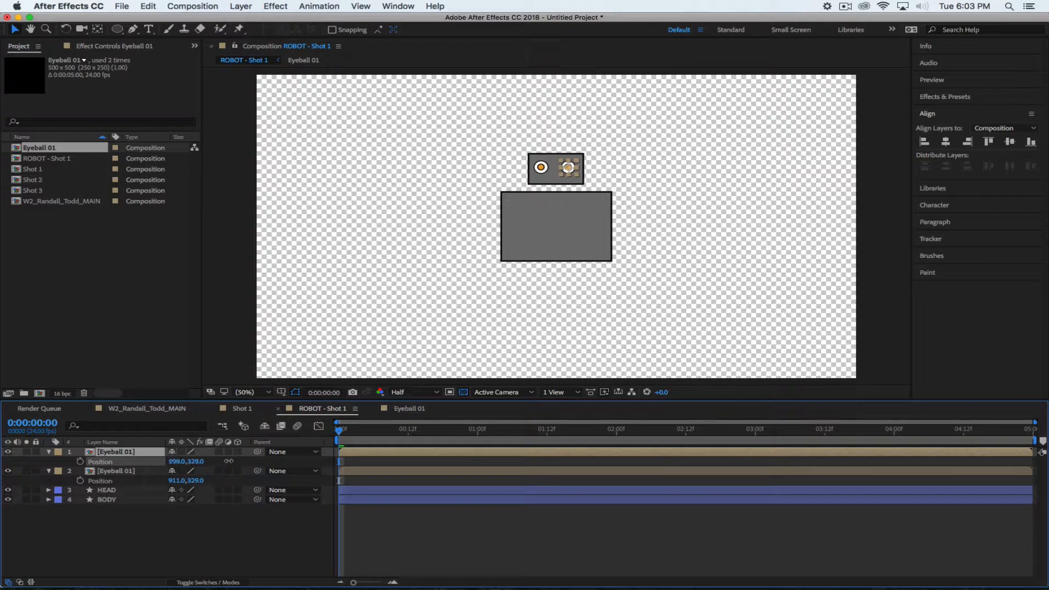
pyautogui.click(179, 556)
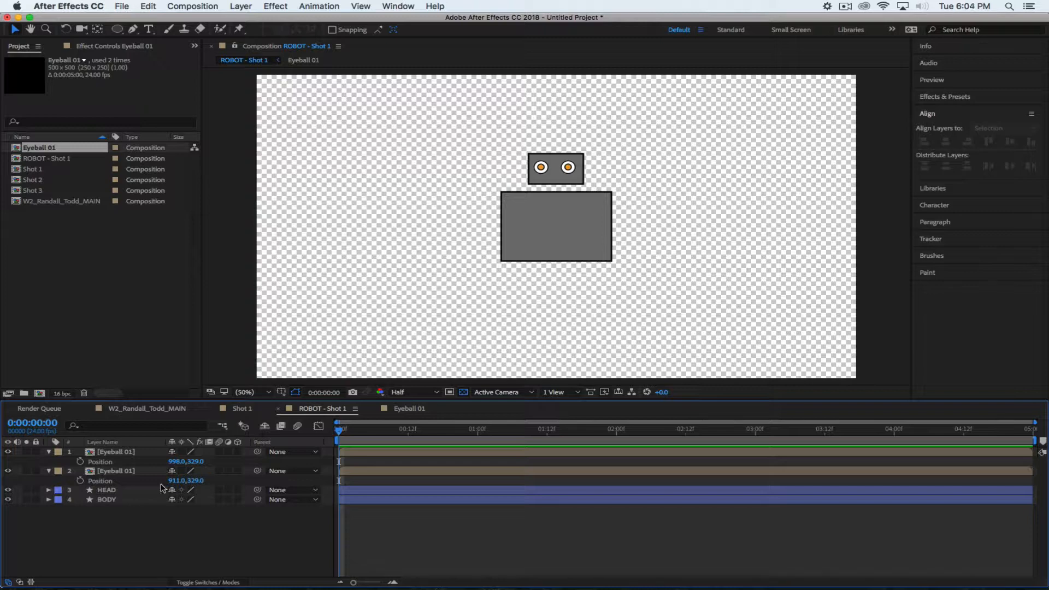
# Open the Eyeball 01 precomp to see its IRIS and White Eye BG layers
pyautogui.click(411, 409)
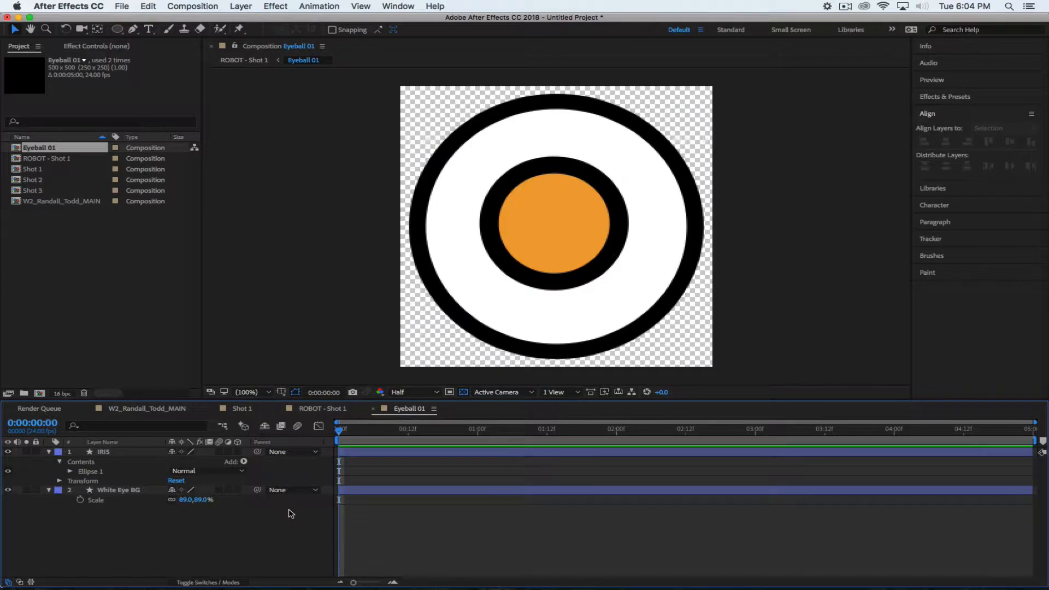
# Collapse both layers, try IRIS at 175% scale, undo to 100%, and return to ROBOT - Shot 1
pyautogui.click(48, 452)
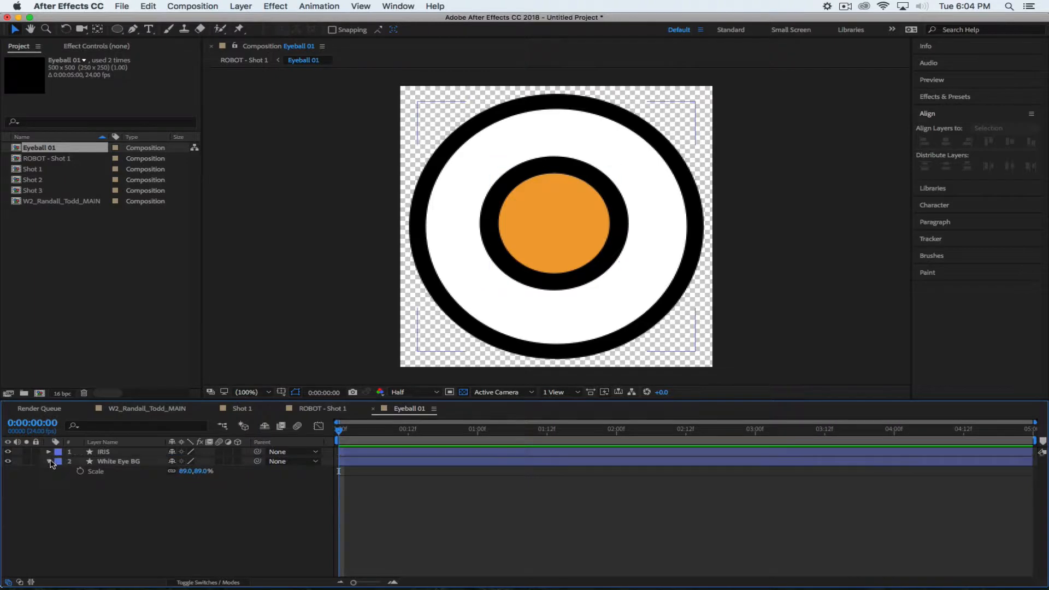
pyautogui.click(48, 461)
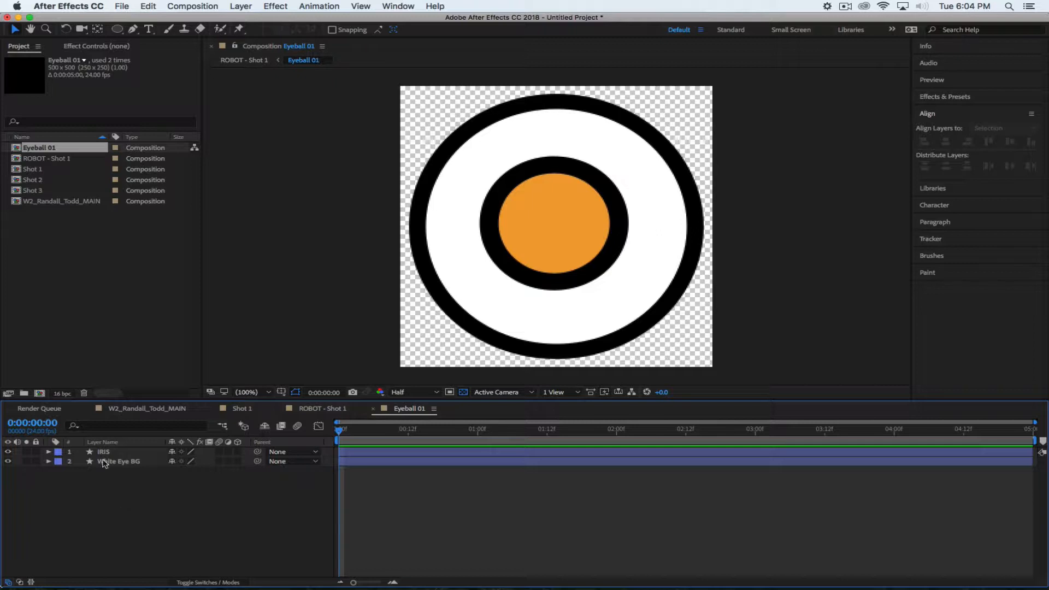
pyautogui.click(131, 452)
pyautogui.press('s')
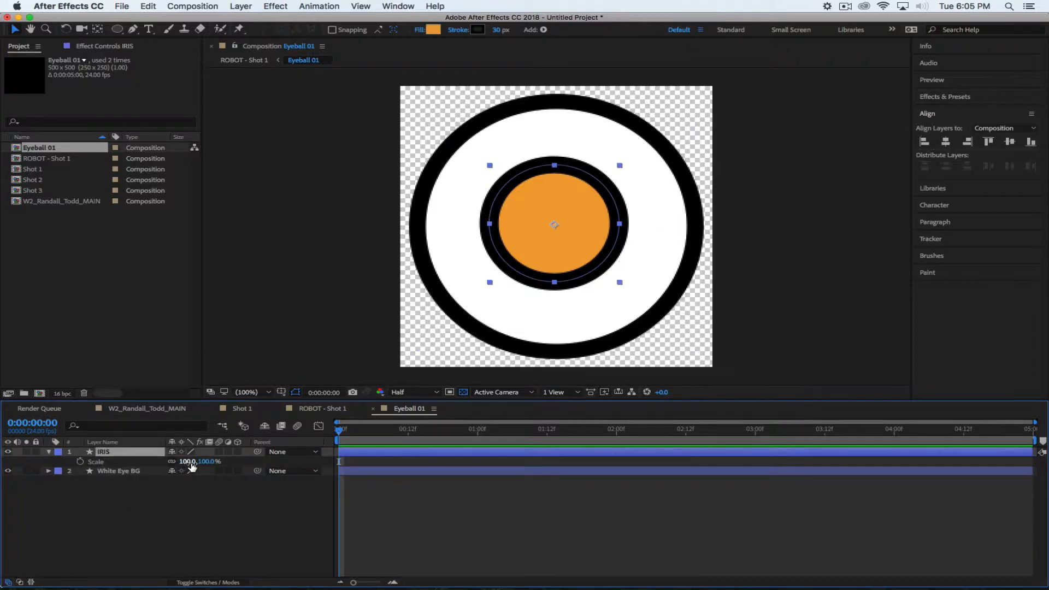
pyautogui.moveTo(205, 461); pyautogui.dragTo(250, 463)
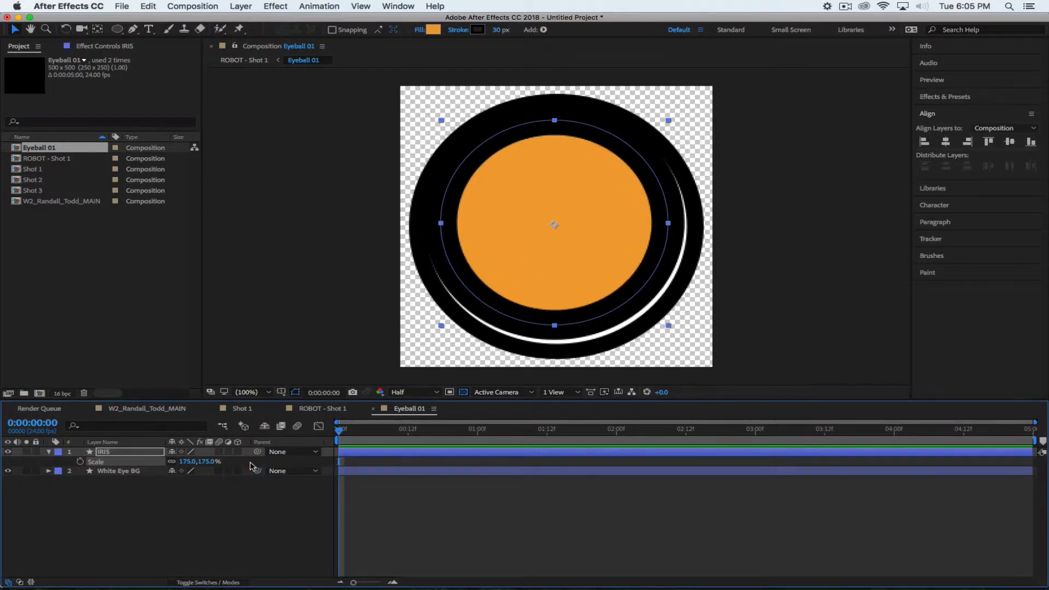
pyautogui.press('super+z')
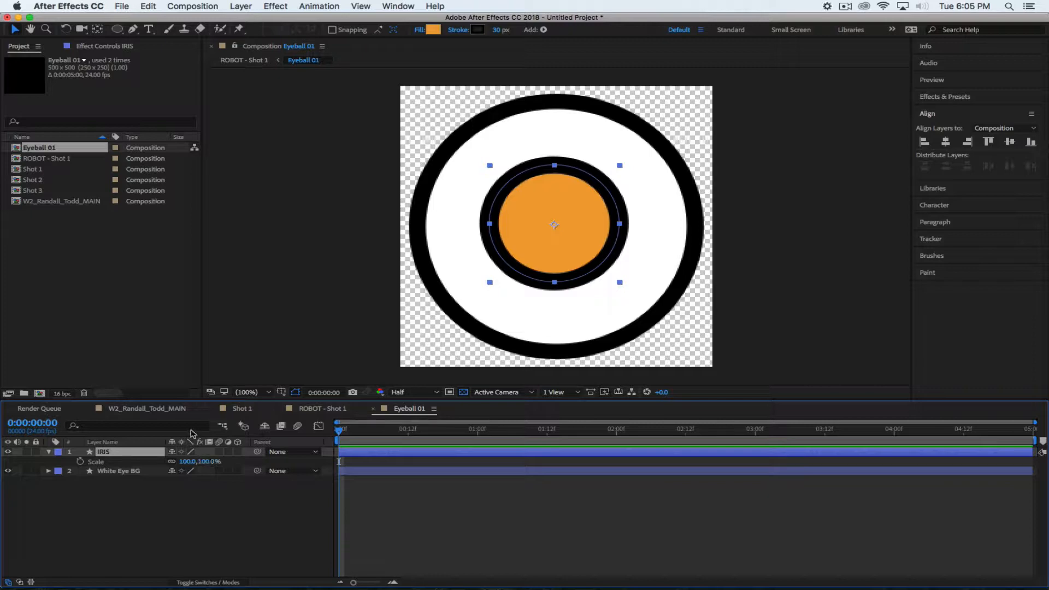
pyautogui.click(321, 409)
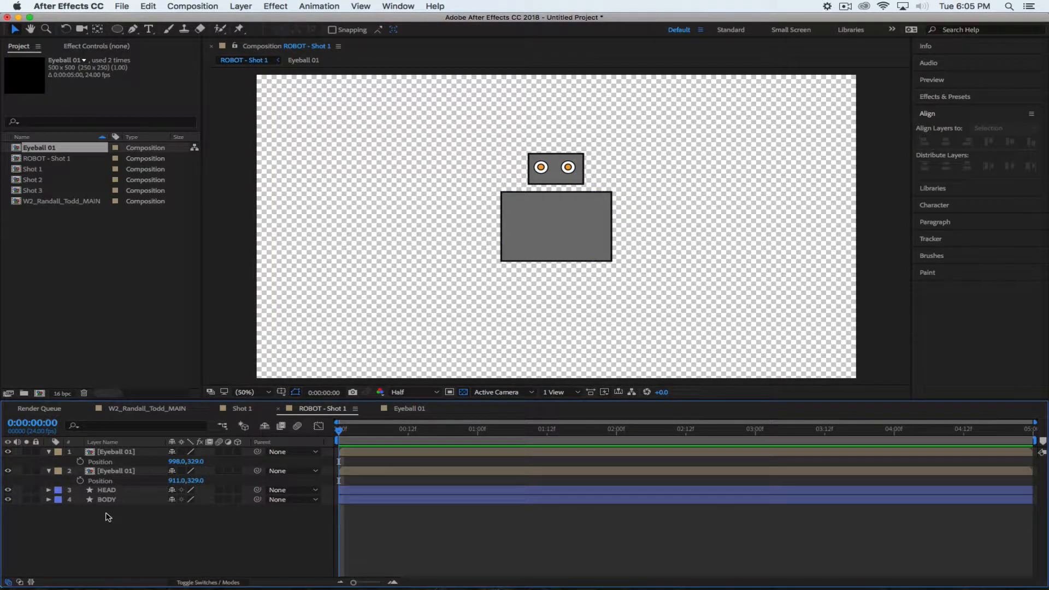
# Select and deselect the Eyeball 01 layer in ROBOT - Shot 1, then re-enter Eyeball 01
pyautogui.click(116, 452)
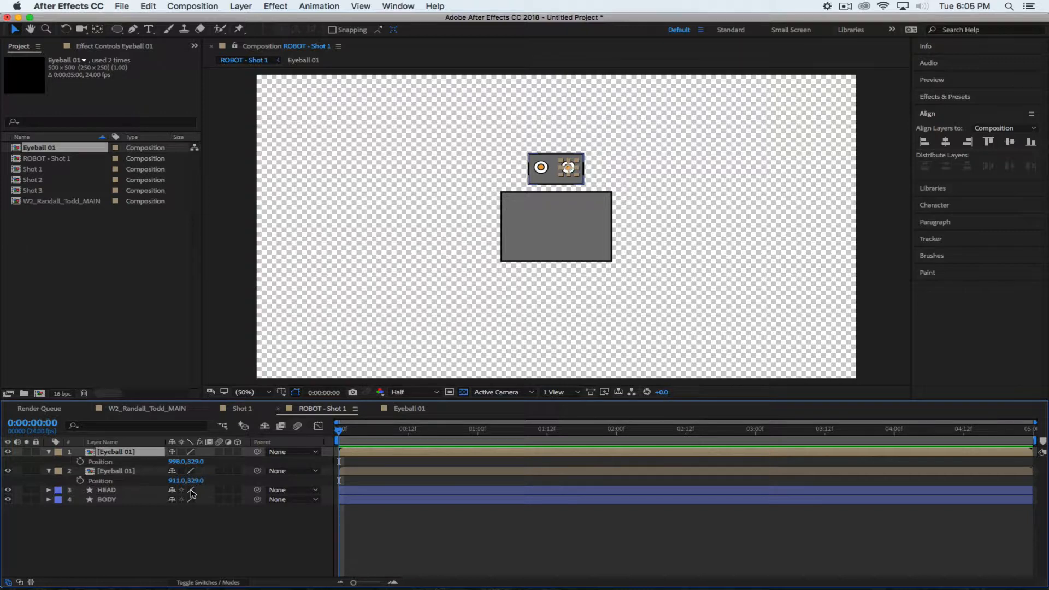
pyautogui.click(116, 534)
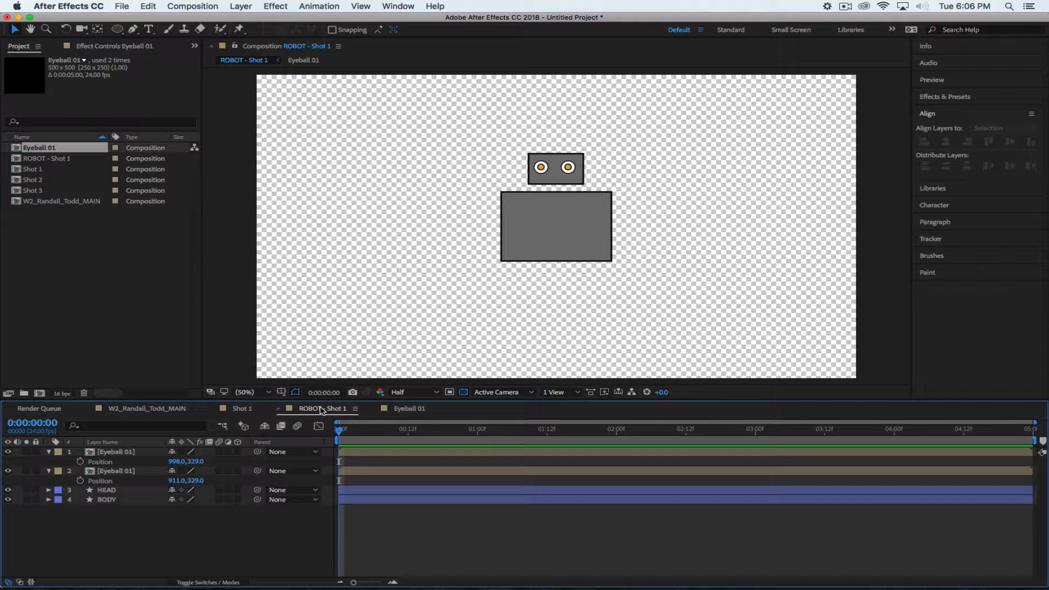
pyautogui.click(407, 410)
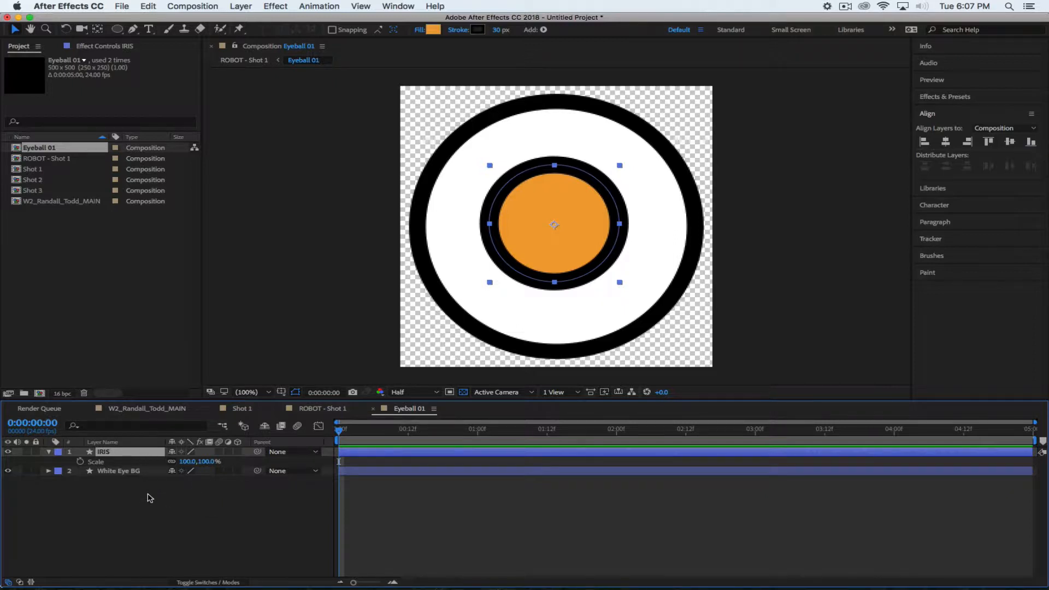
# Keyframe the iris Position from 246, 137 at frame 0 down to centred 246, 246 at frame 12
pyautogui.press('p')
pyautogui.click(80, 462)
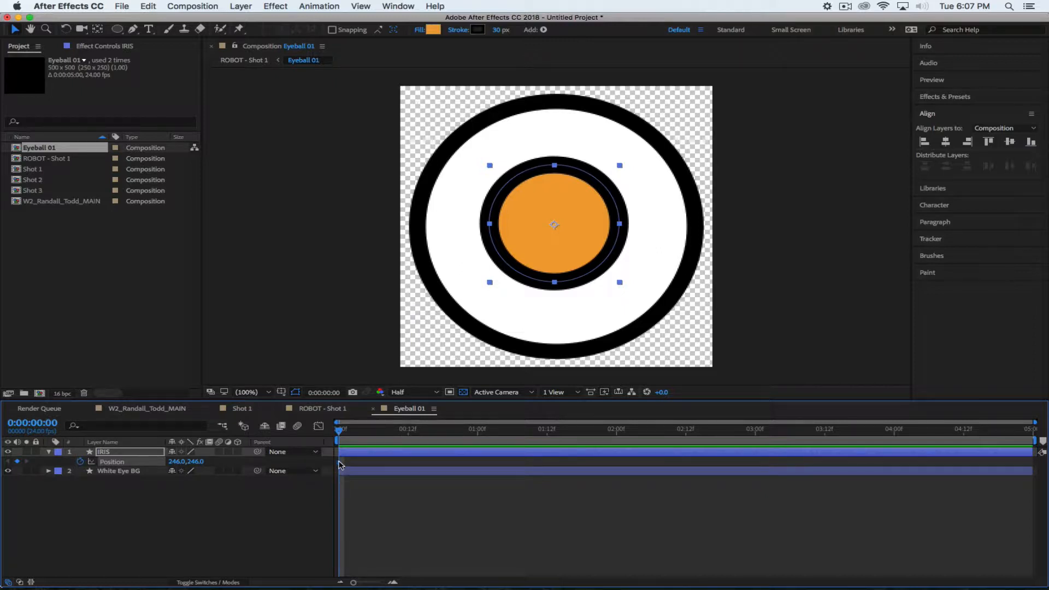
pyautogui.moveTo(339, 465)
pyautogui.moveTo(339, 465); pyautogui.dragTo(407, 467)
pyautogui.moveTo(200, 464); pyautogui.dragTo(136, 460)
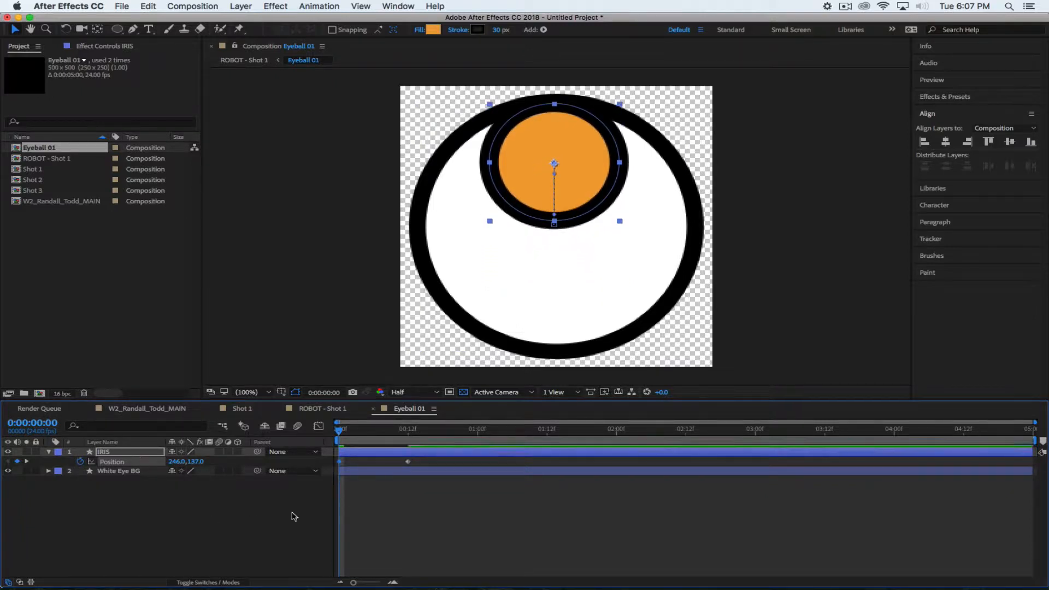
pyautogui.moveTo(340, 437); pyautogui.dragTo(410, 441)
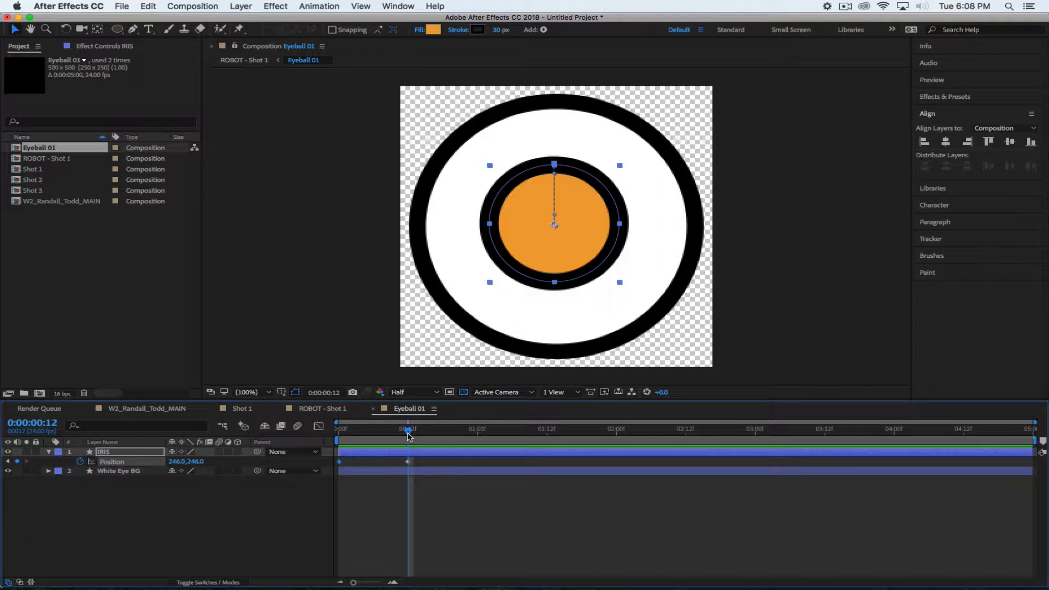
# Scrub through the iris's drop over the first 20 frames and maximize the Timeline panel
pyautogui.moveTo(408, 435); pyautogui.dragTo(339, 431)
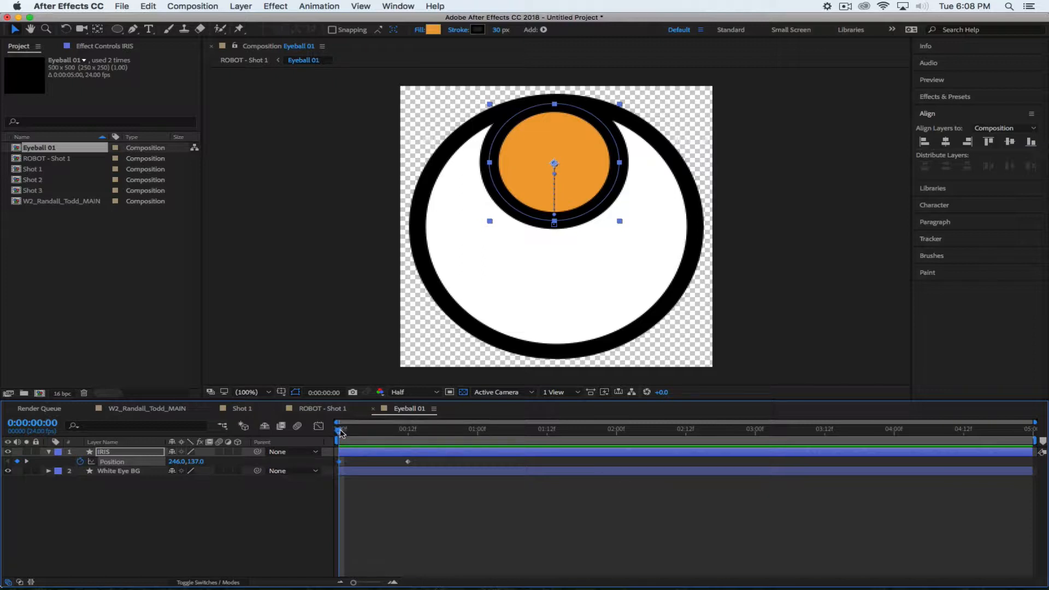
pyautogui.moveTo(339, 430); pyautogui.dragTo(409, 447)
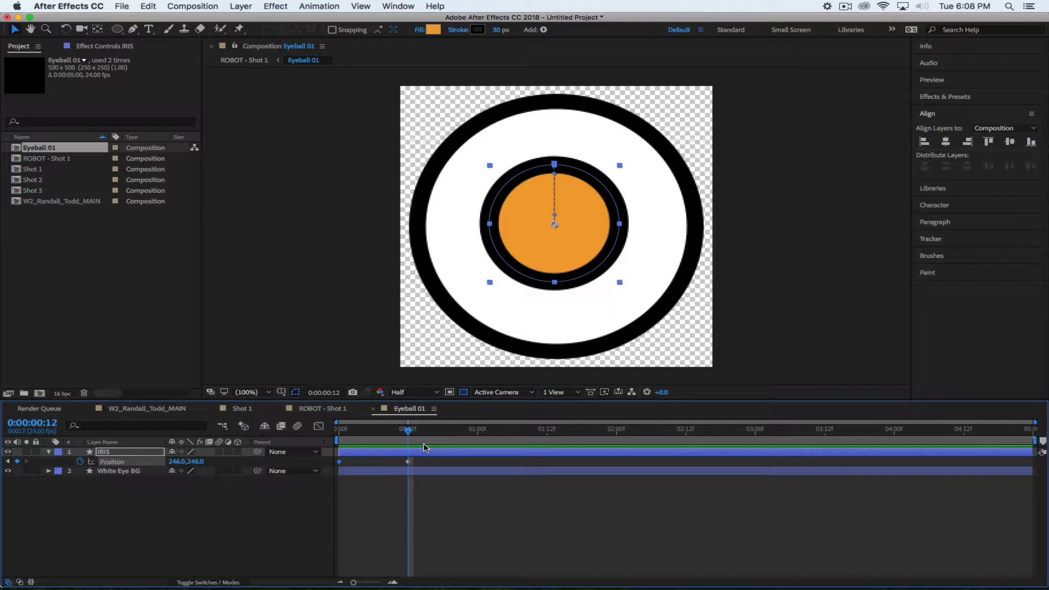
pyautogui.moveTo(409, 434); pyautogui.dragTo(478, 450)
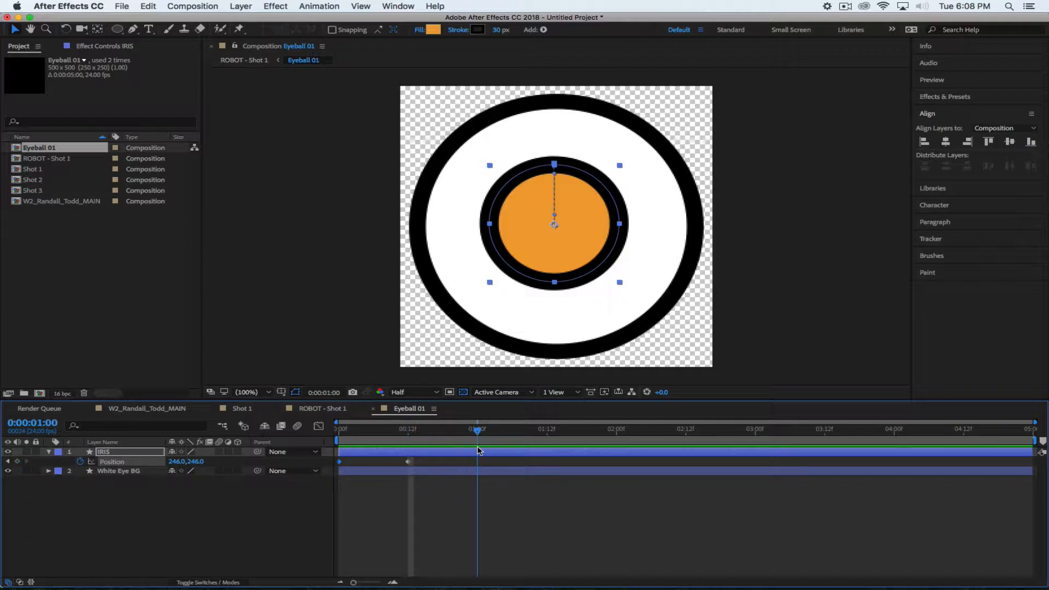
pyautogui.moveTo(479, 437)
pyautogui.mouseDown()
pyautogui.moveTo(464, 437)
pyautogui.moveTo(479, 442)
pyautogui.mouseUp()
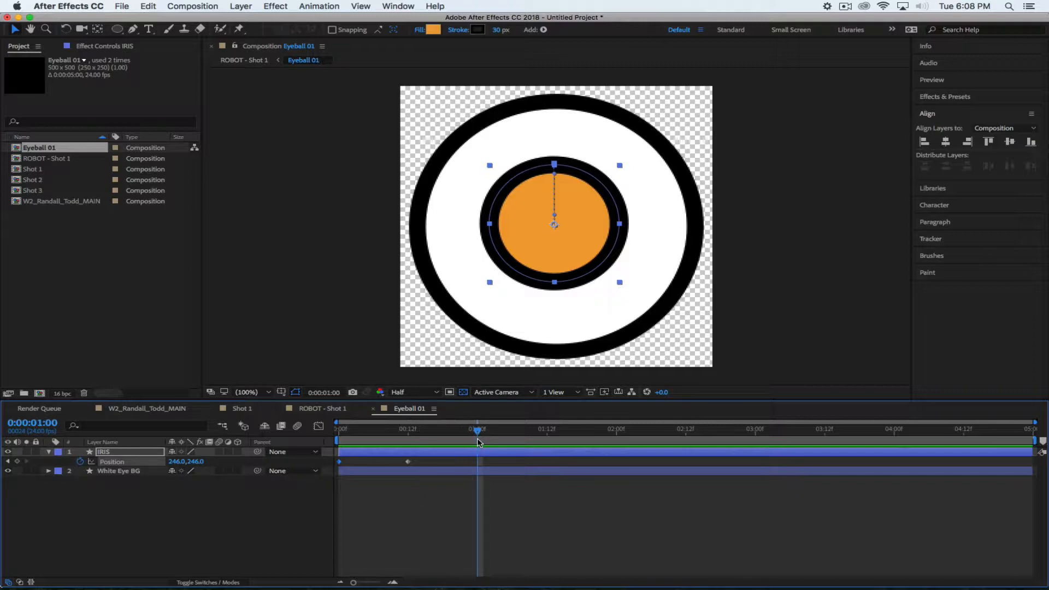
pyautogui.press('`')
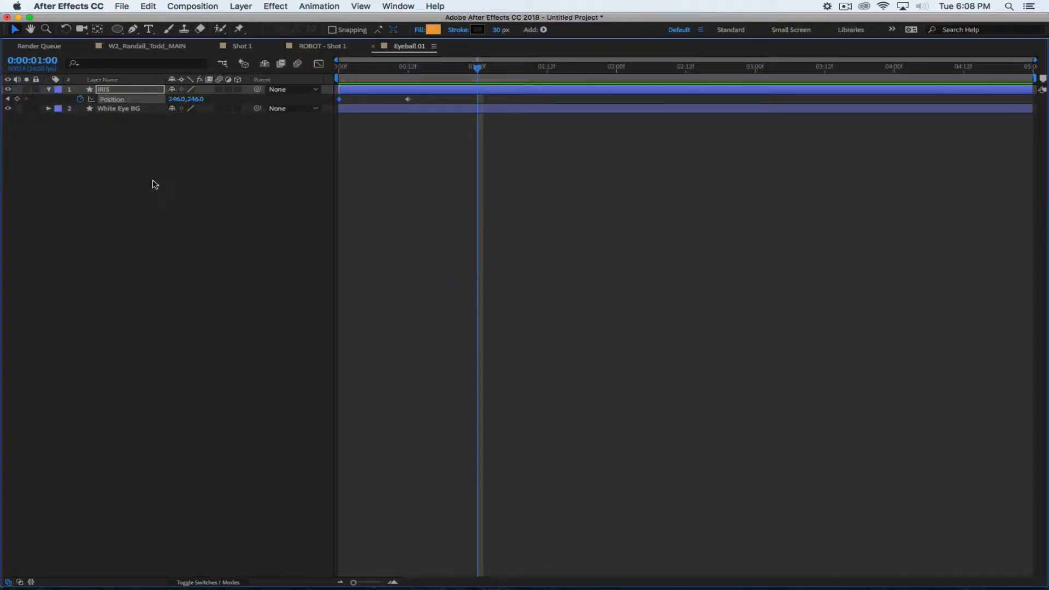
# Add a Position keyframe at one second, end the work area at 1:12, and preview
pyautogui.click(17, 99)
pyautogui.moveTo(476, 68); pyautogui.dragTo(402, 78)
pyautogui.press('`')
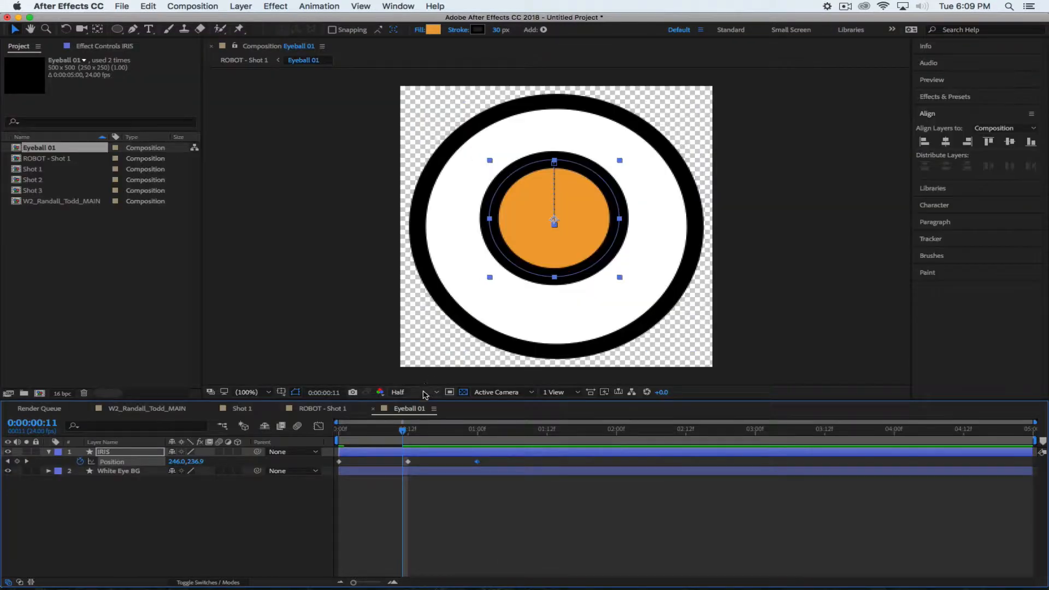
pyautogui.moveTo(404, 430); pyautogui.dragTo(547, 442)
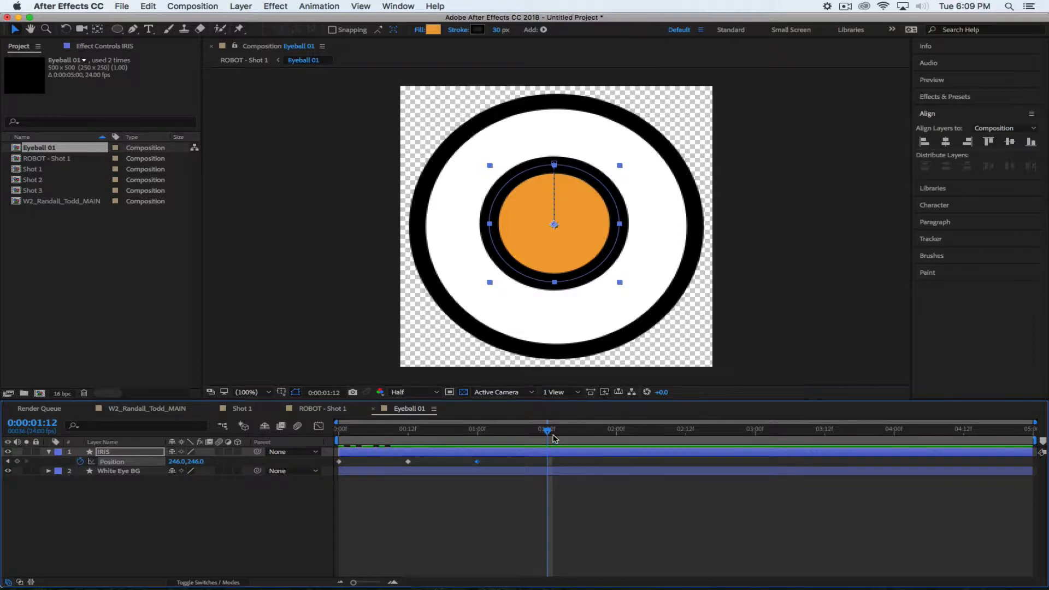
pyautogui.press('n')
pyautogui.click(539, 437)
pyautogui.moveTo(539, 435); pyautogui.dragTo(546, 436)
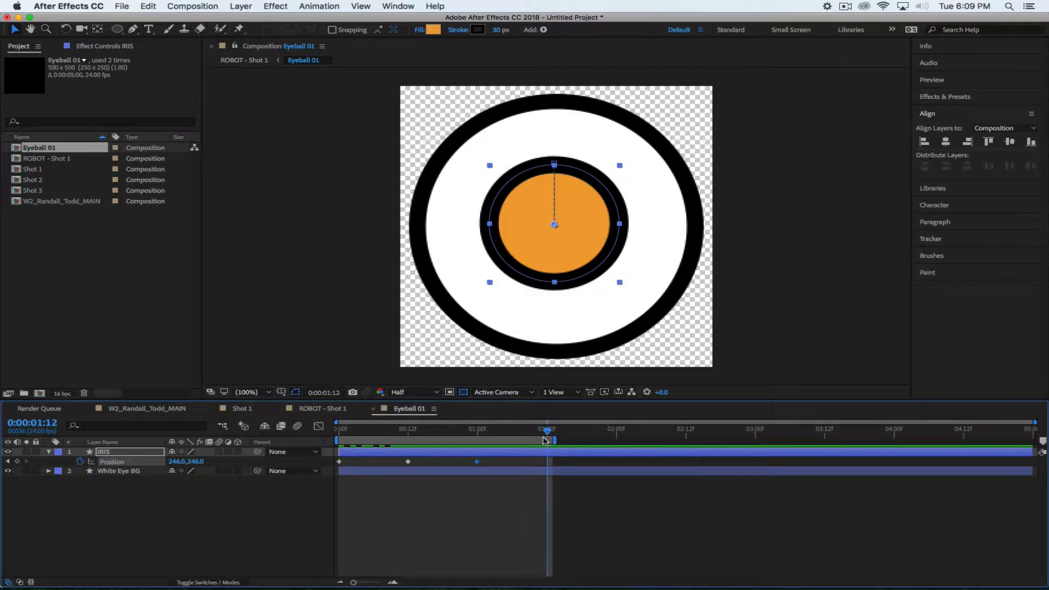
pyautogui.press('space')
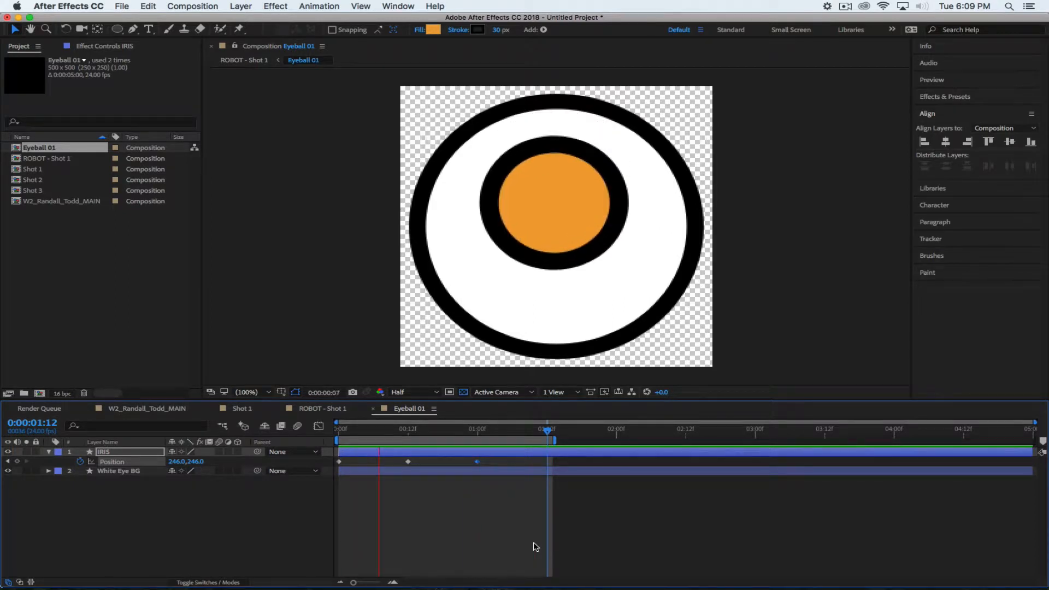
pyautogui.press('space')
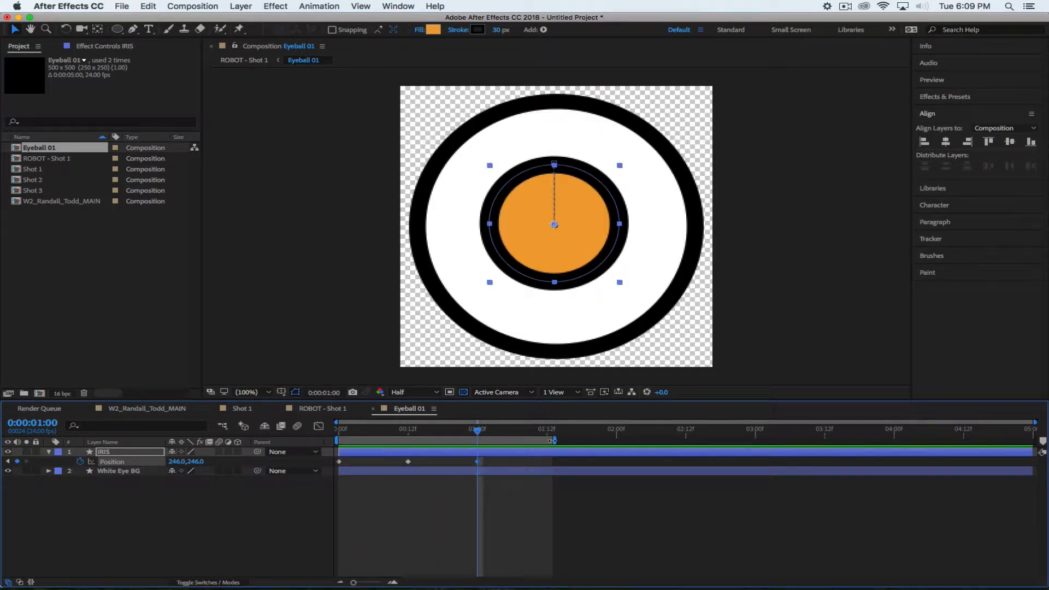
# Slide the iris left to 134, 246 at 1:06, reset the work-area end to 1:12, and preview
pyautogui.moveTo(478, 434)
pyautogui.mouseDown()
pyautogui.moveTo(379, 444)
pyautogui.moveTo(476, 448)
pyautogui.mouseUp()
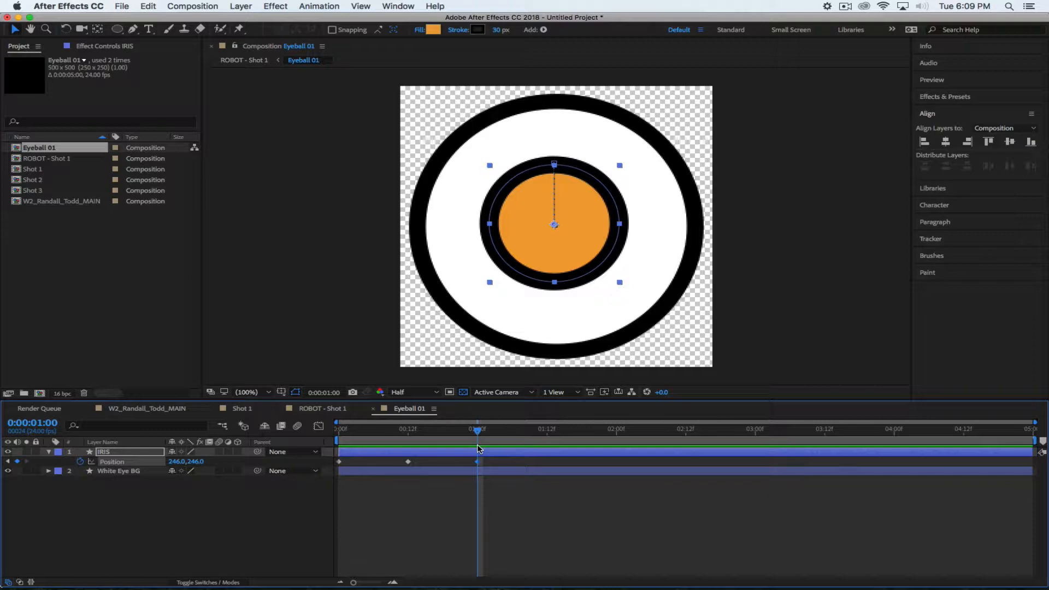
pyautogui.moveTo(478, 448); pyautogui.dragTo(511, 445)
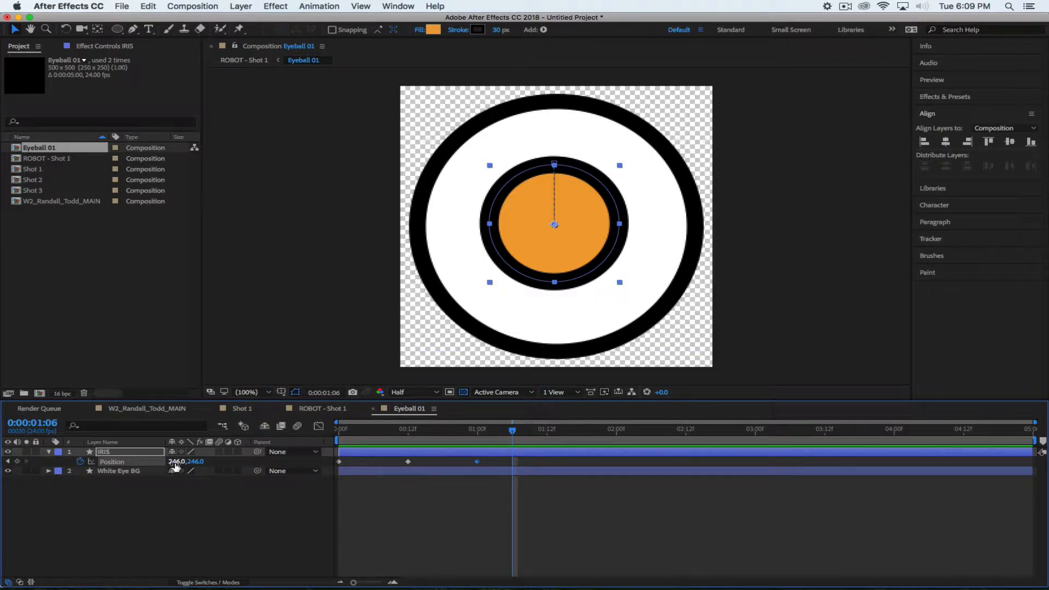
pyautogui.moveTo(175, 461); pyautogui.dragTo(107, 461)
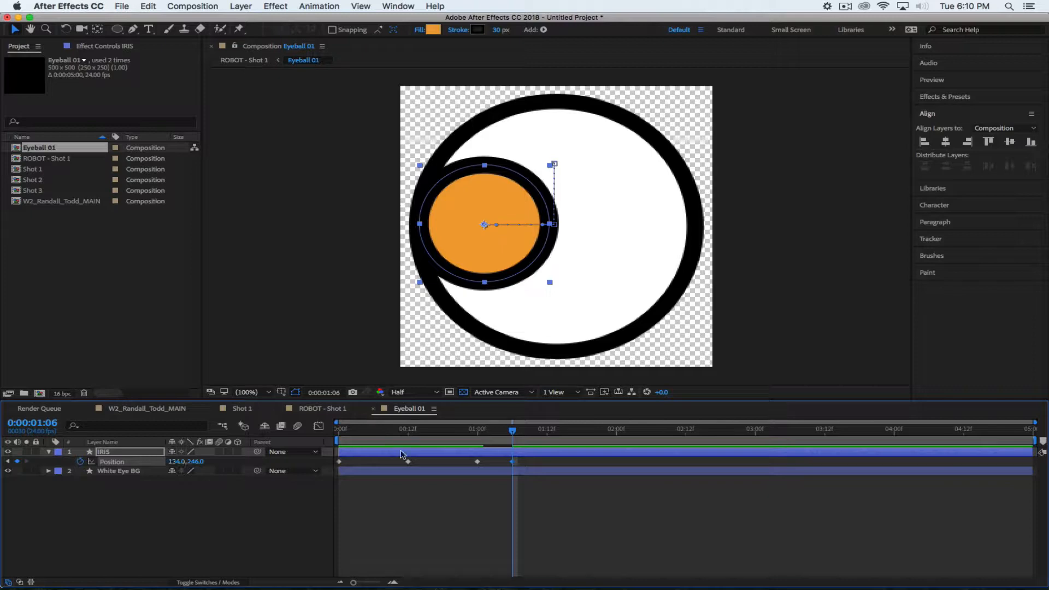
pyautogui.moveTo(514, 430); pyautogui.dragTo(546, 434)
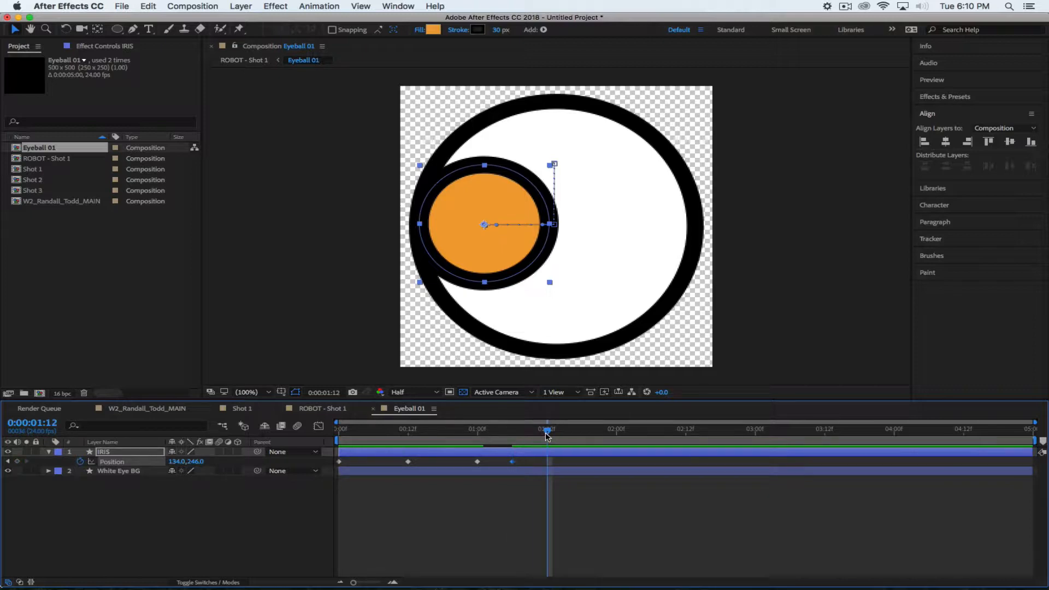
pyautogui.press('n')
pyautogui.press('space')
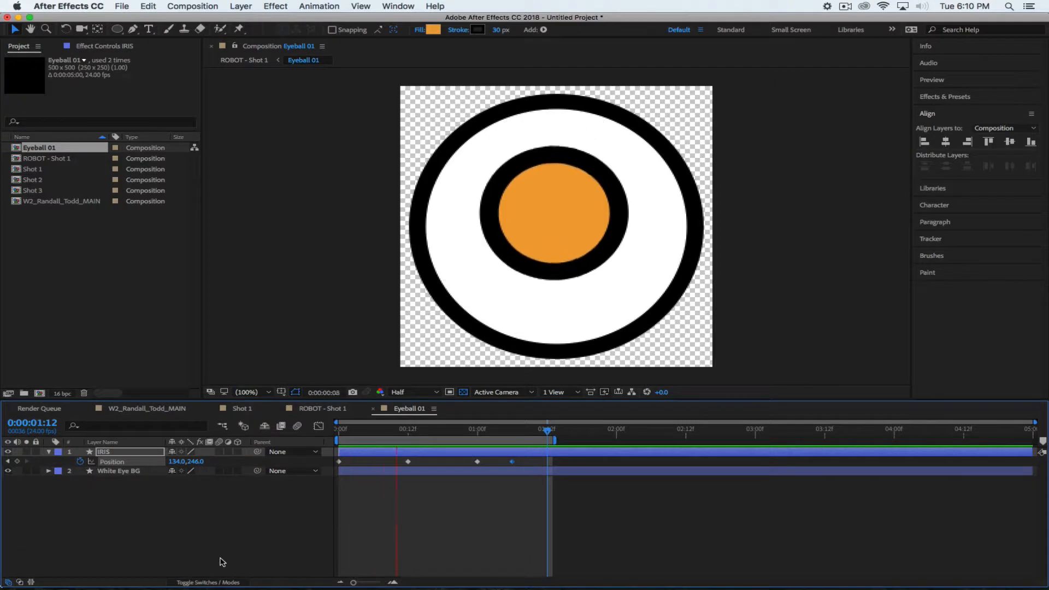
pyautogui.click(471, 431)
pyautogui.moveTo(476, 436); pyautogui.dragTo(511, 449)
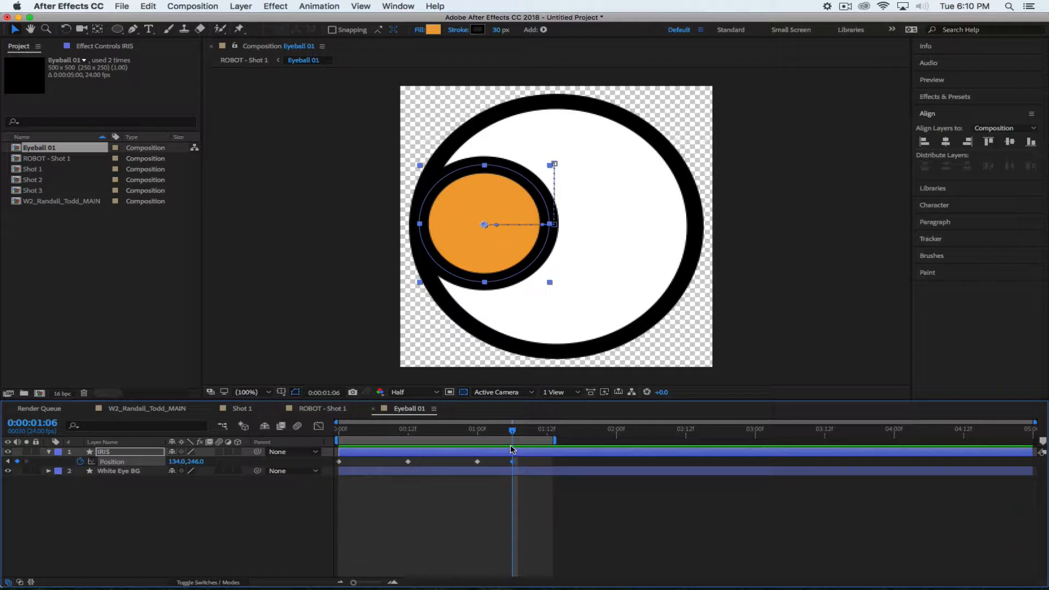
pyautogui.moveTo(512, 450); pyautogui.dragTo(584, 450)
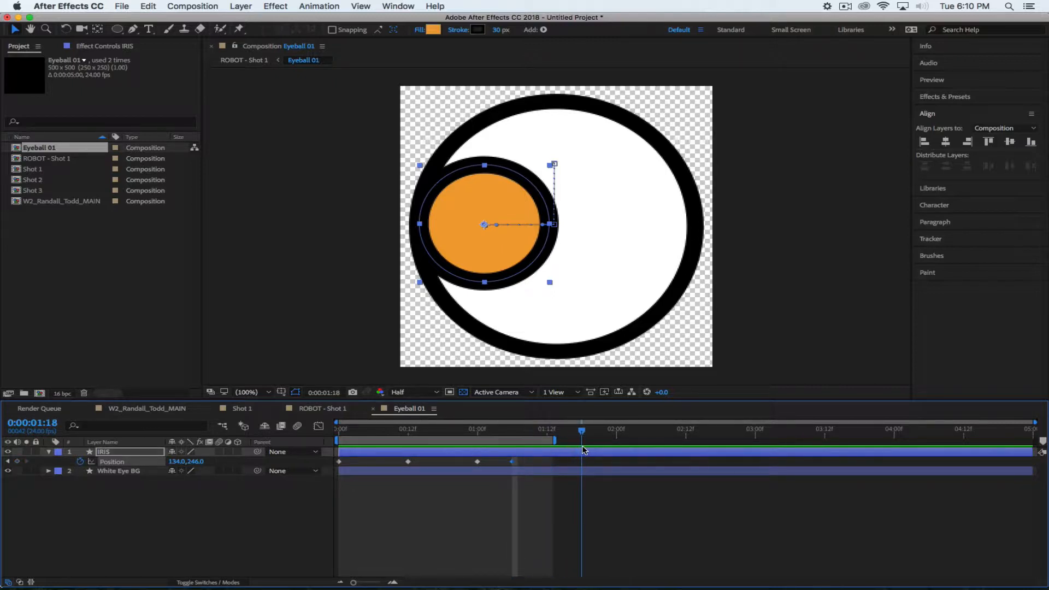
# Add a holding Position keyframe at 1:18, extend the work area to about 2:12, and preview
pyautogui.click(19, 462)
pyautogui.moveTo(555, 440); pyautogui.dragTo(710, 445)
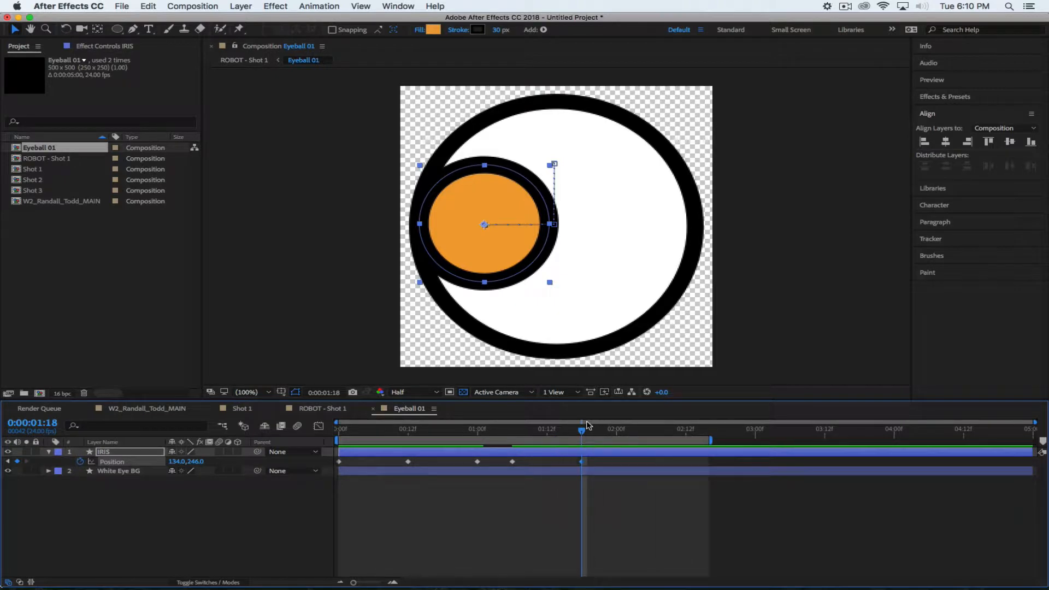
pyautogui.moveTo(580, 430); pyautogui.dragTo(477, 431)
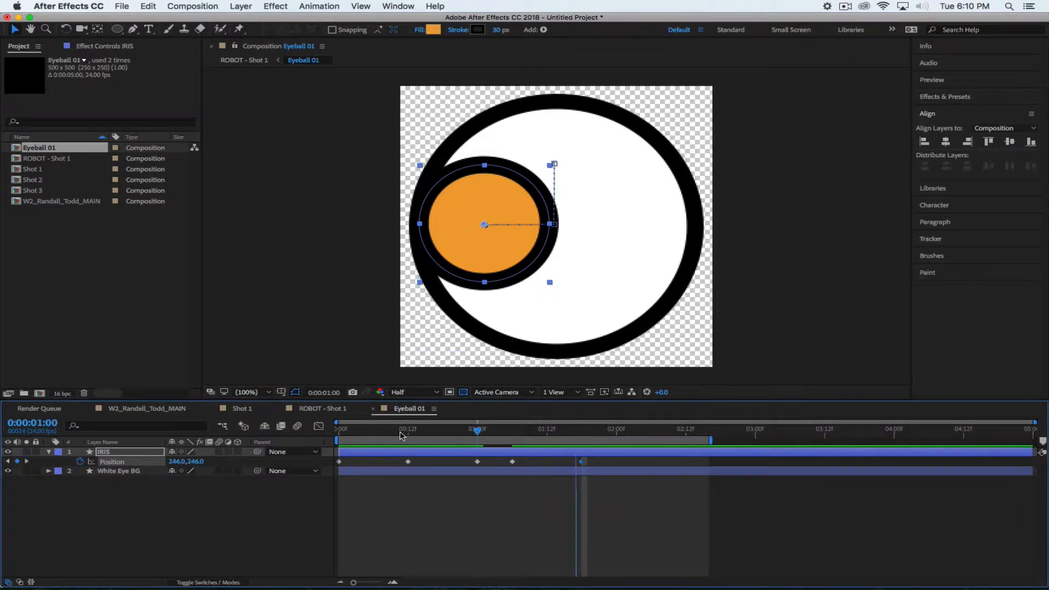
pyautogui.press('space')
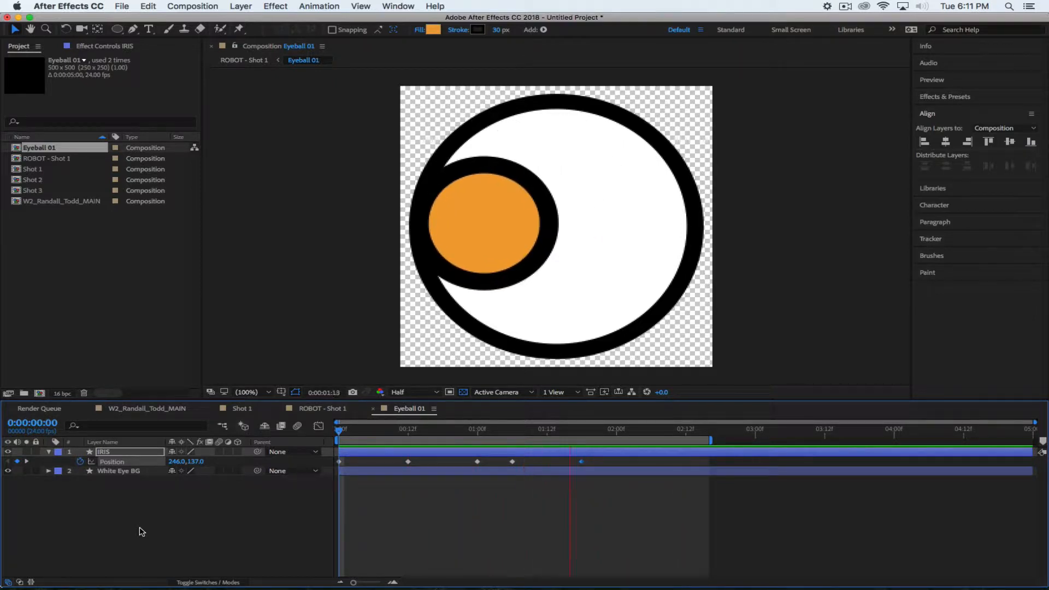
pyautogui.click(431, 431)
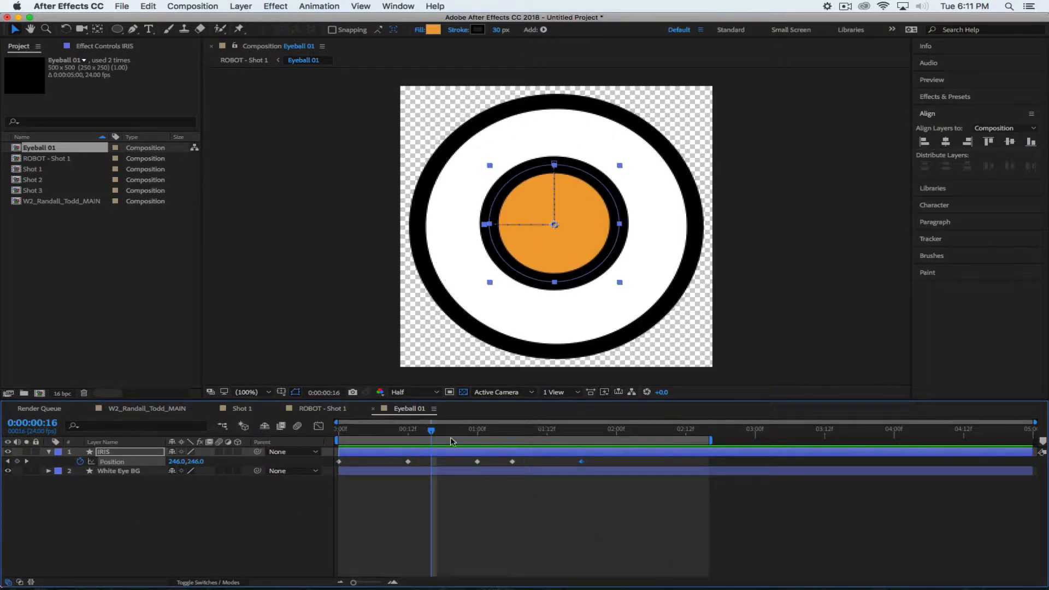
# Slide the iris right to 368, 246 at 2:00, preview, and return to ROBOT - Shot 1
pyautogui.moveTo(441, 434); pyautogui.dragTo(615, 459)
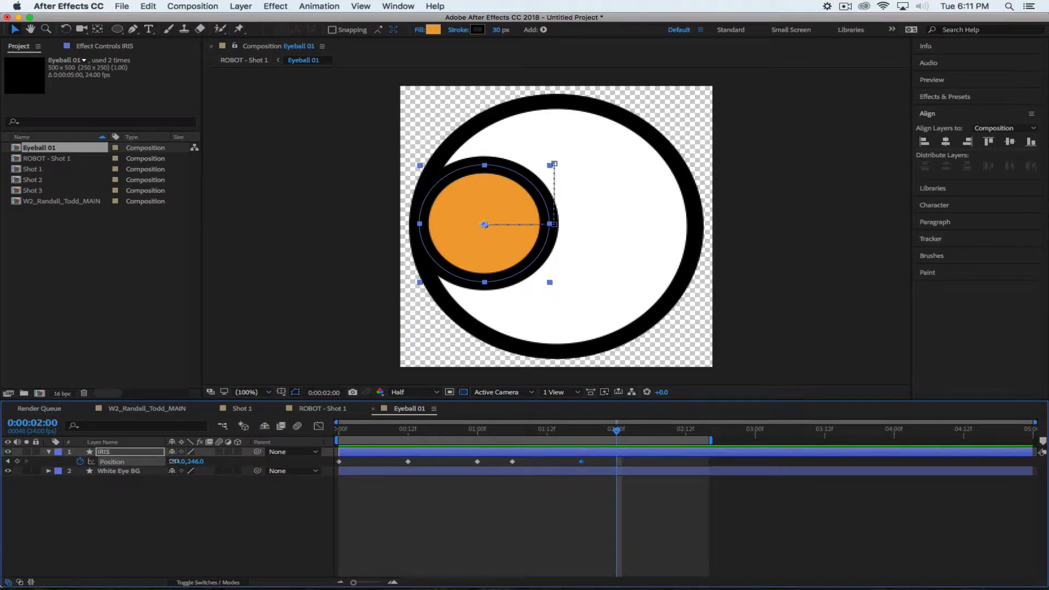
pyautogui.moveTo(174, 461); pyautogui.dragTo(326, 466)
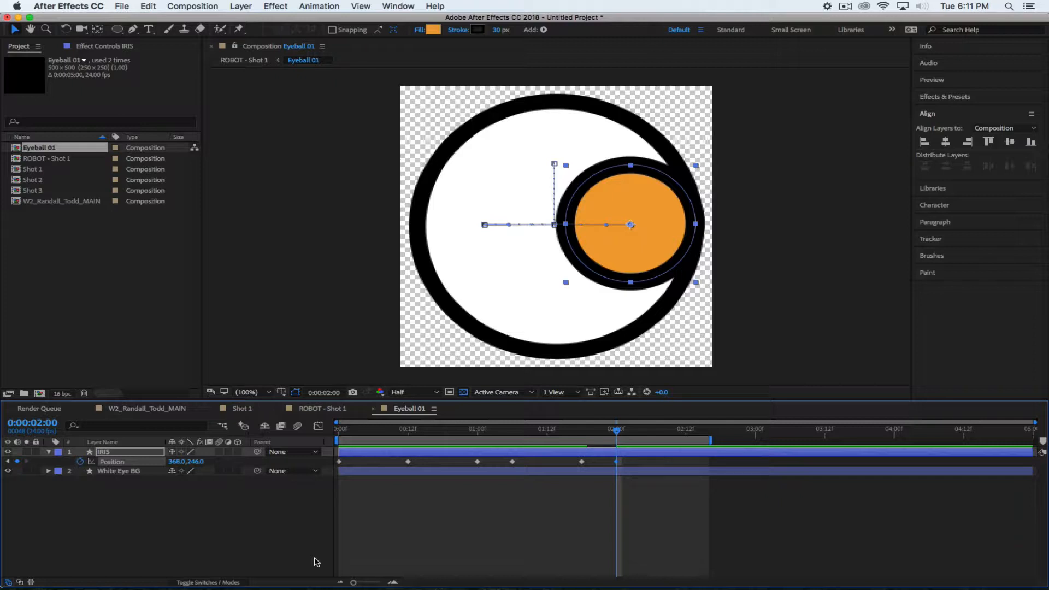
pyautogui.press('space')
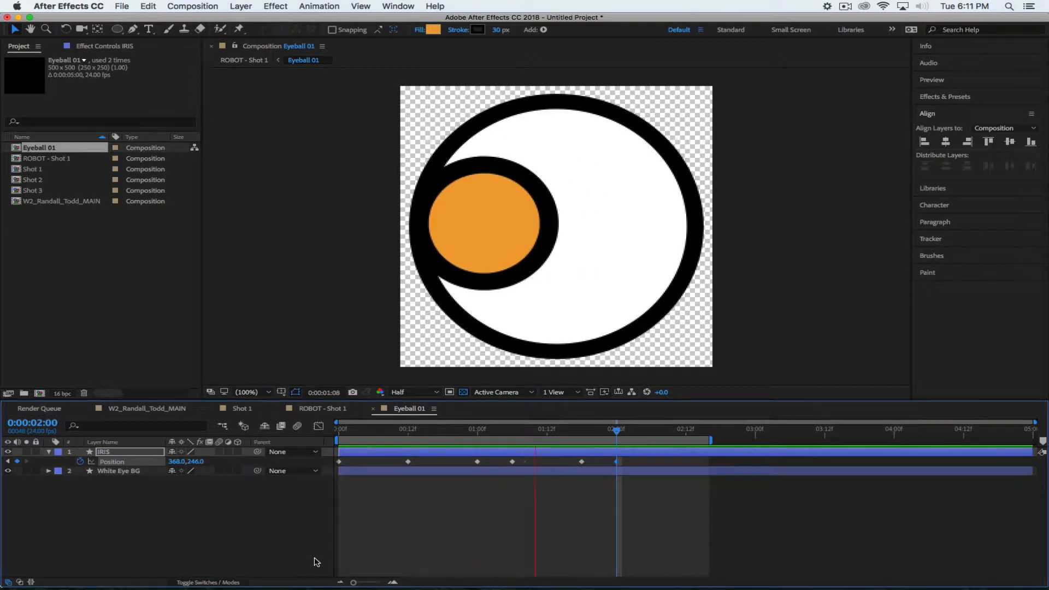
pyautogui.click(322, 408)
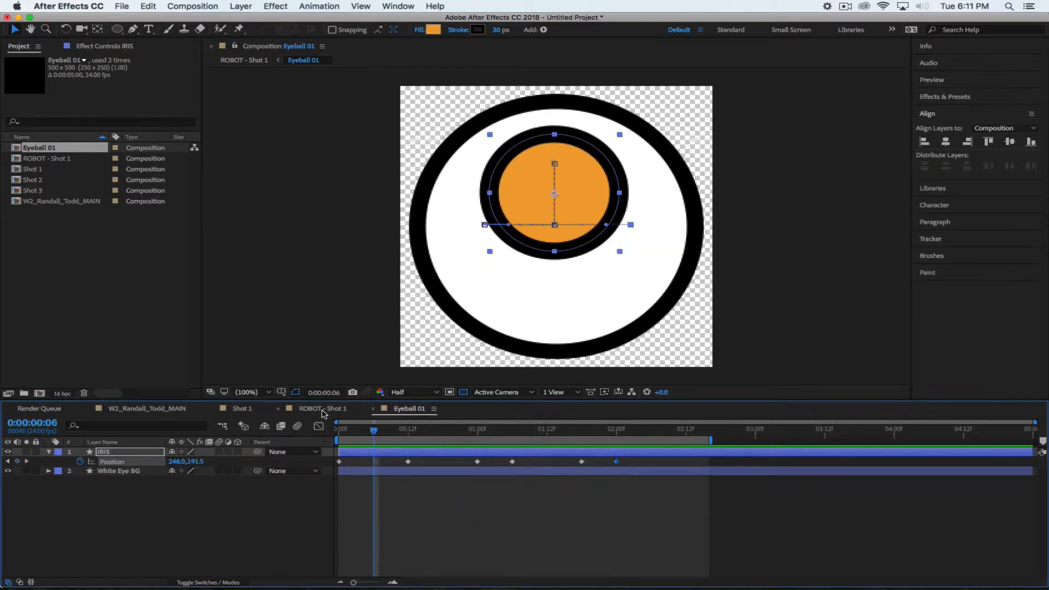
# Stop ROBOT - Shot 1 at 2:00, end the work area there, and loop-preview the eyes
pyautogui.press('space')
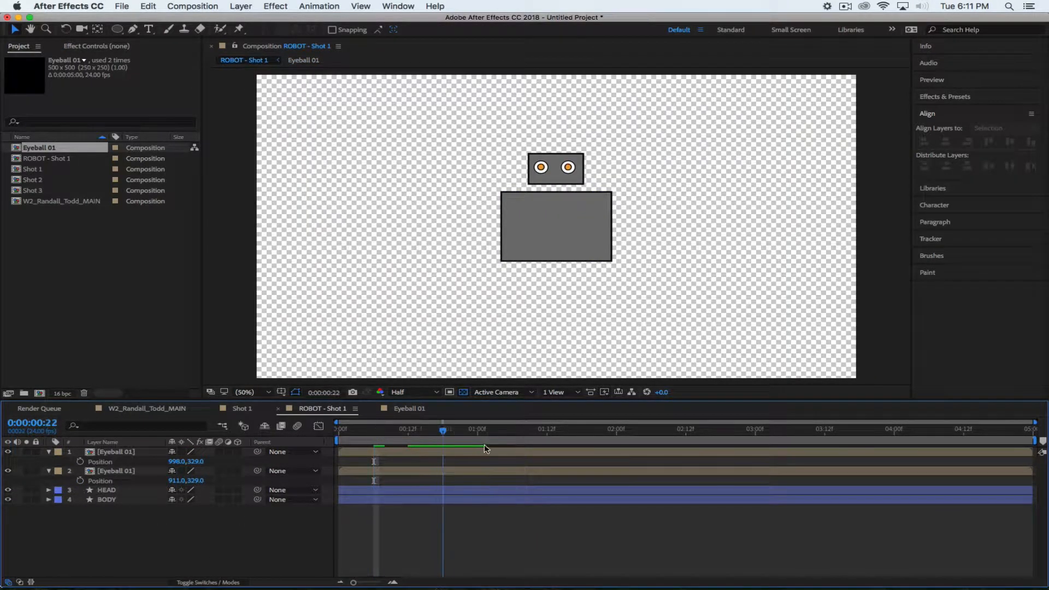
pyautogui.press('space')
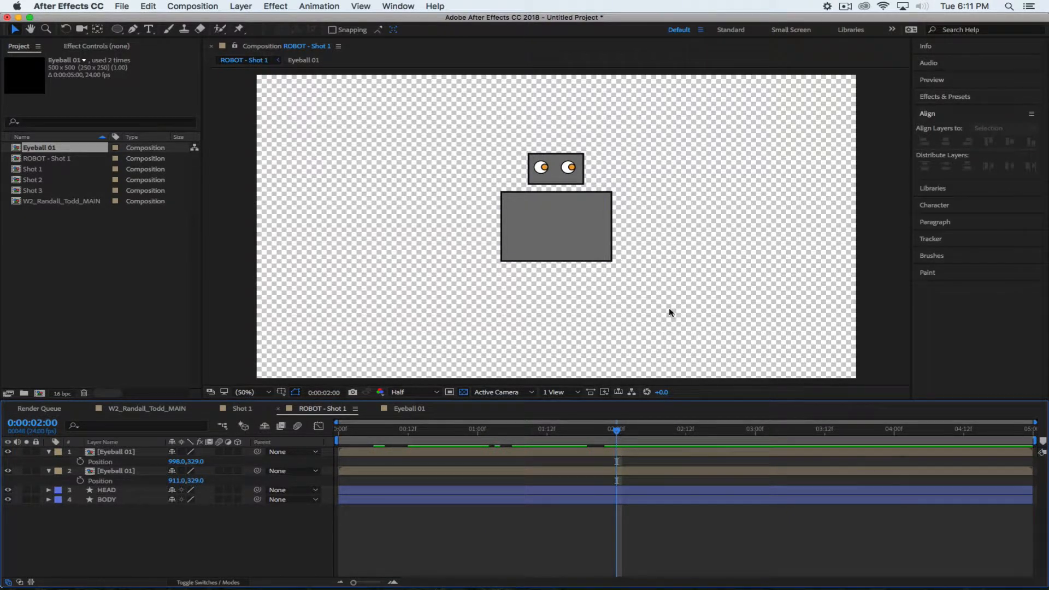
pyautogui.press('n')
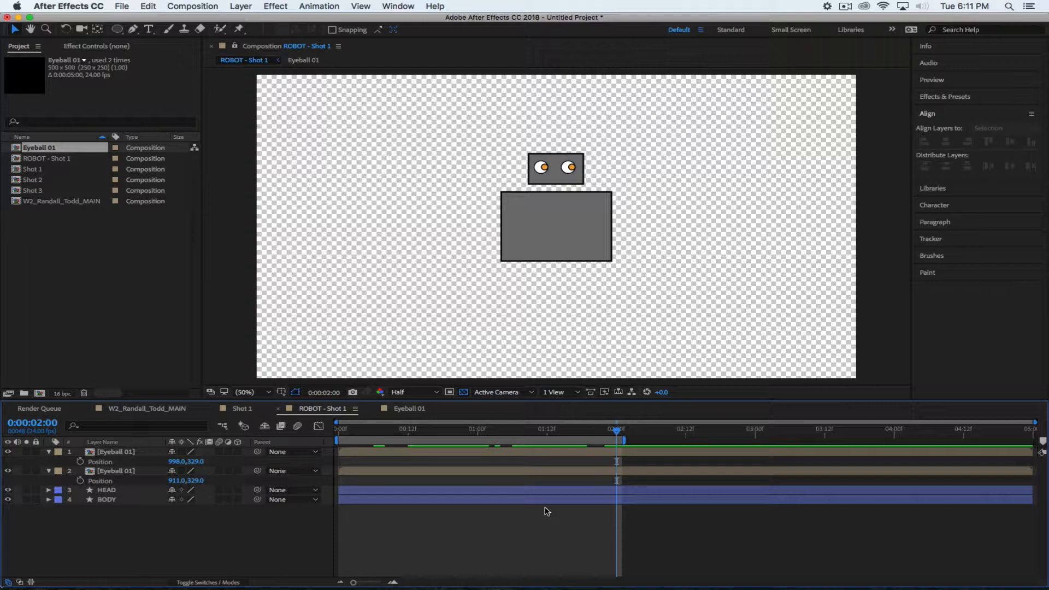
pyautogui.press('space')
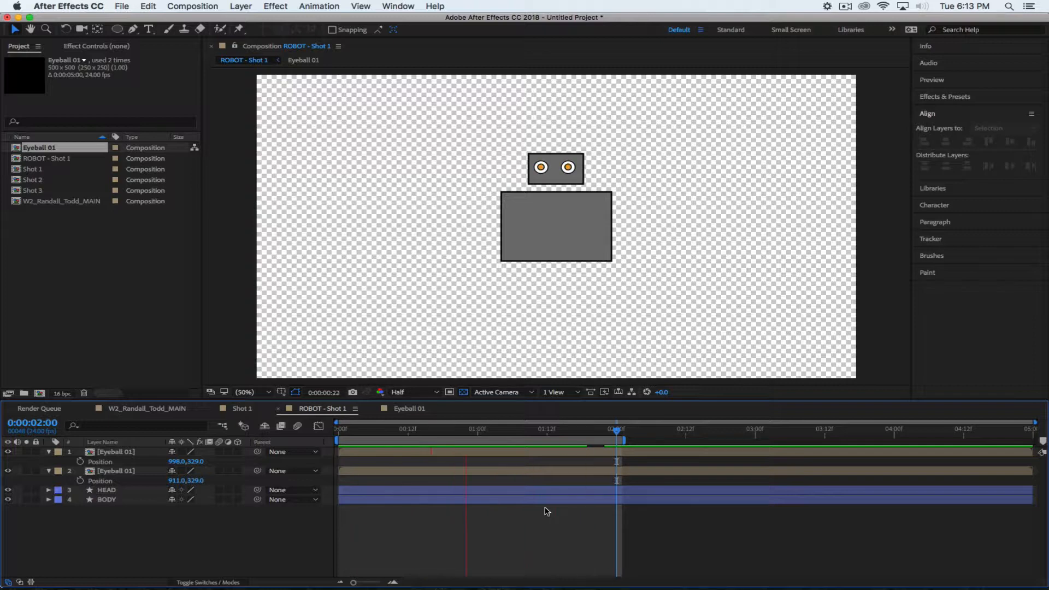
pyautogui.press('space')
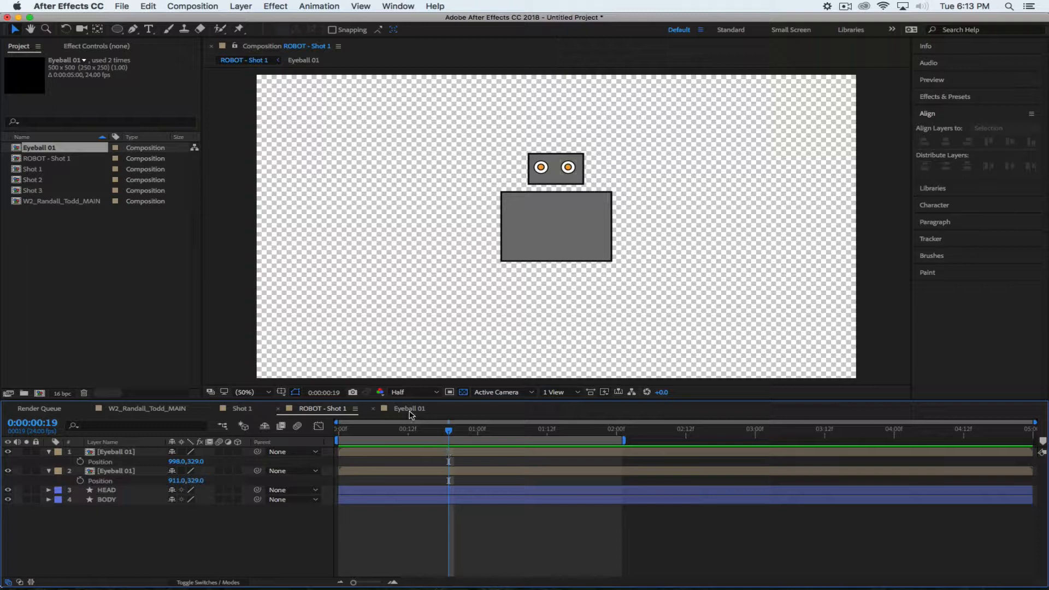
# Back in Eyeball 01, add a Position keyframe at 2:12 and extend the work area to the comp end
pyautogui.click(410, 409)
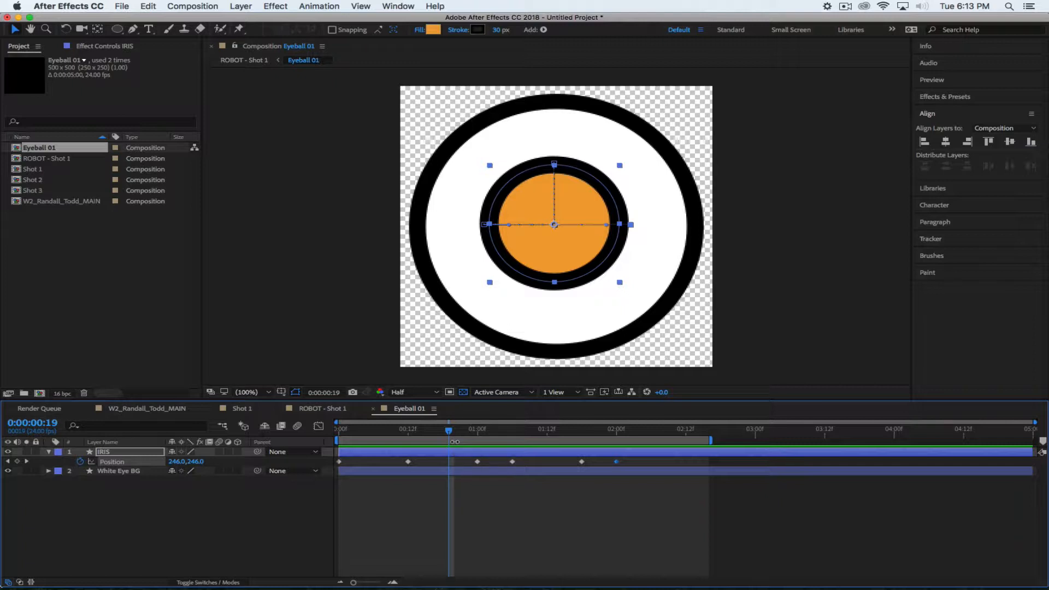
pyautogui.press('space')
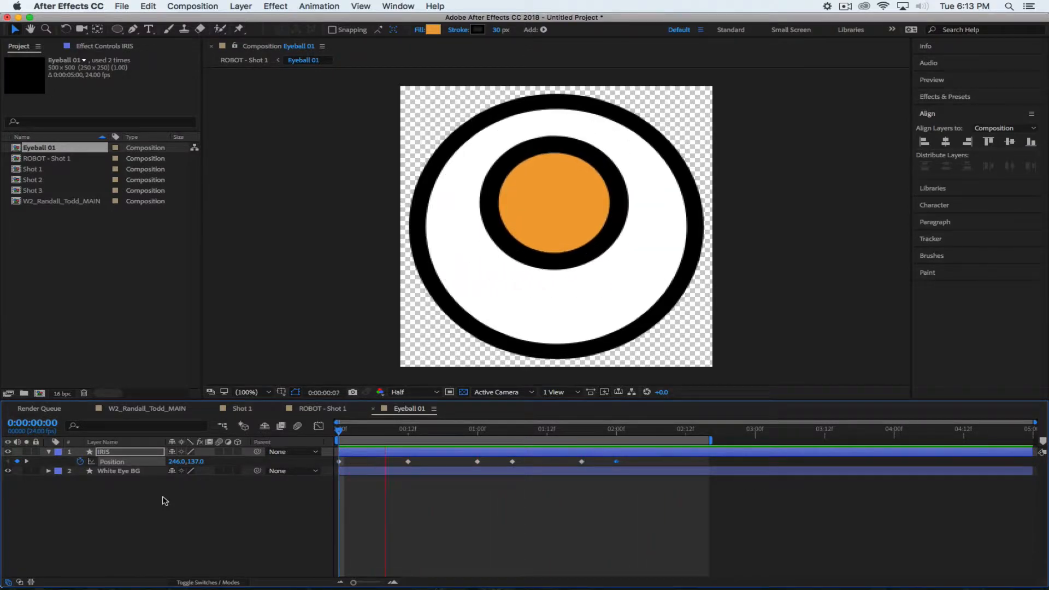
pyautogui.press('space')
pyautogui.moveTo(408, 430); pyautogui.dragTo(338, 431)
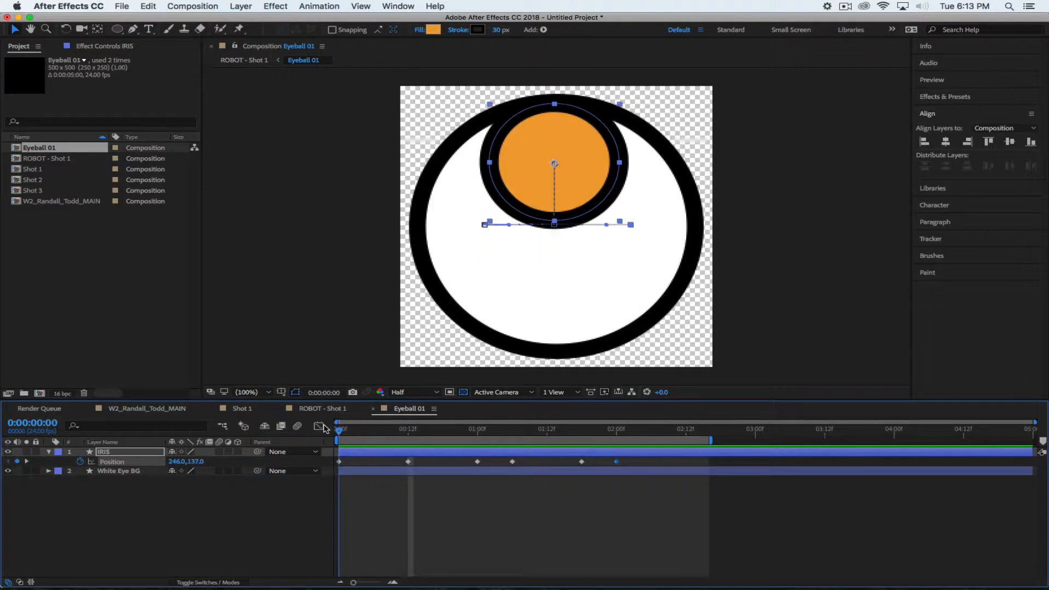
pyautogui.click(339, 463)
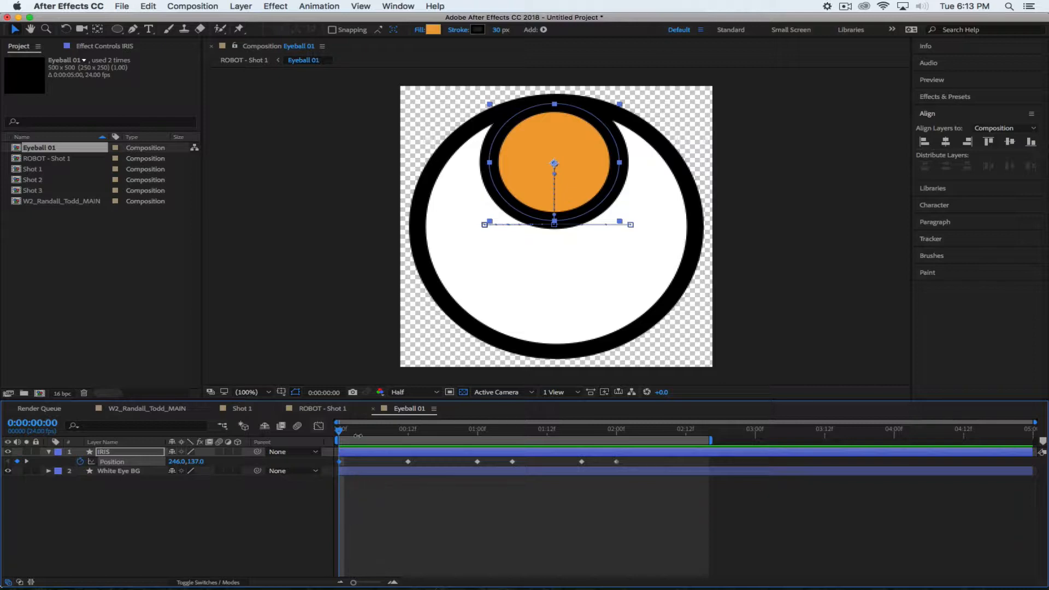
pyautogui.moveTo(339, 431); pyautogui.dragTo(687, 480)
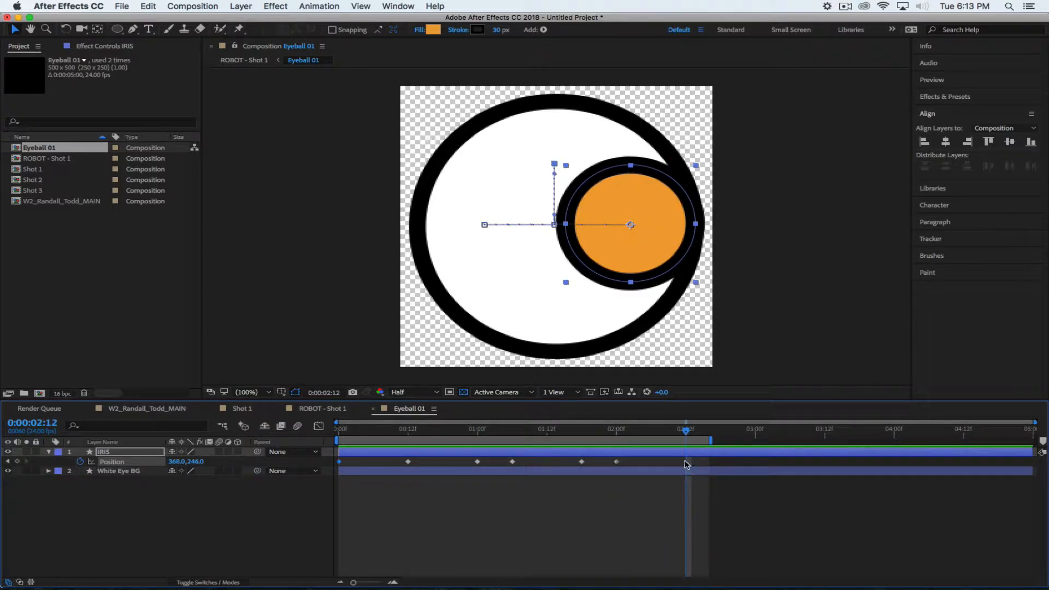
pyautogui.moveTo(679, 431)
pyautogui.mouseDown()
pyautogui.moveTo(603, 428)
pyautogui.moveTo(679, 429)
pyautogui.moveTo(686, 441)
pyautogui.mouseUp()
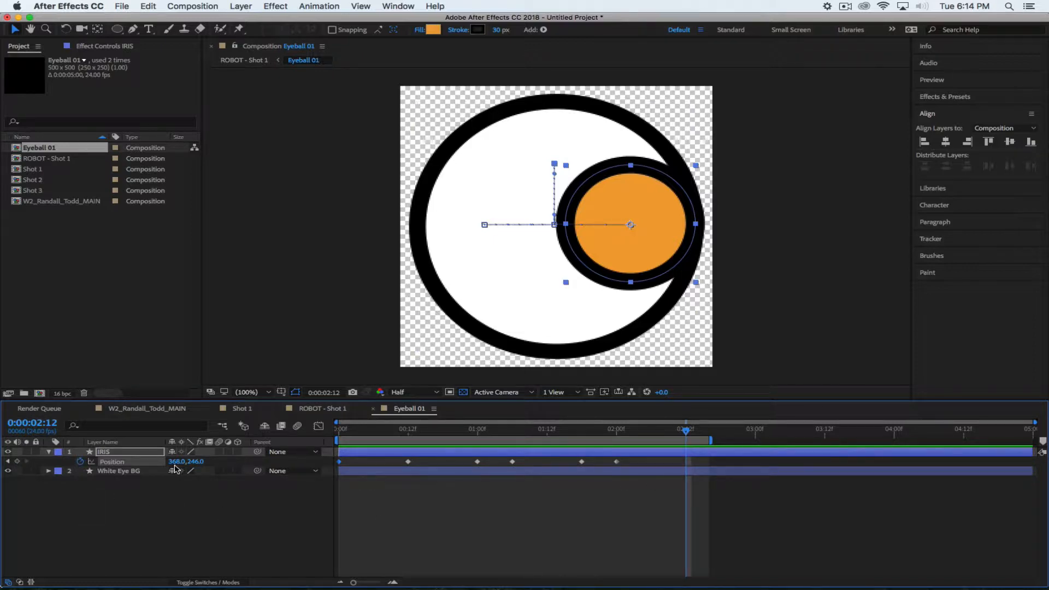
pyautogui.click(19, 461)
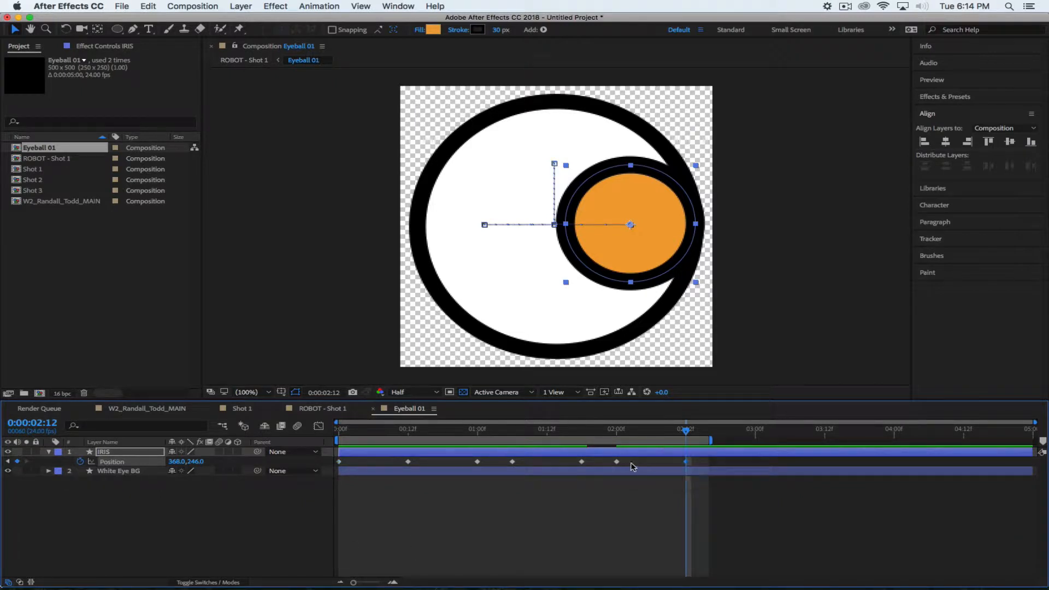
pyautogui.moveTo(710, 440); pyautogui.dragTo(1042, 451)
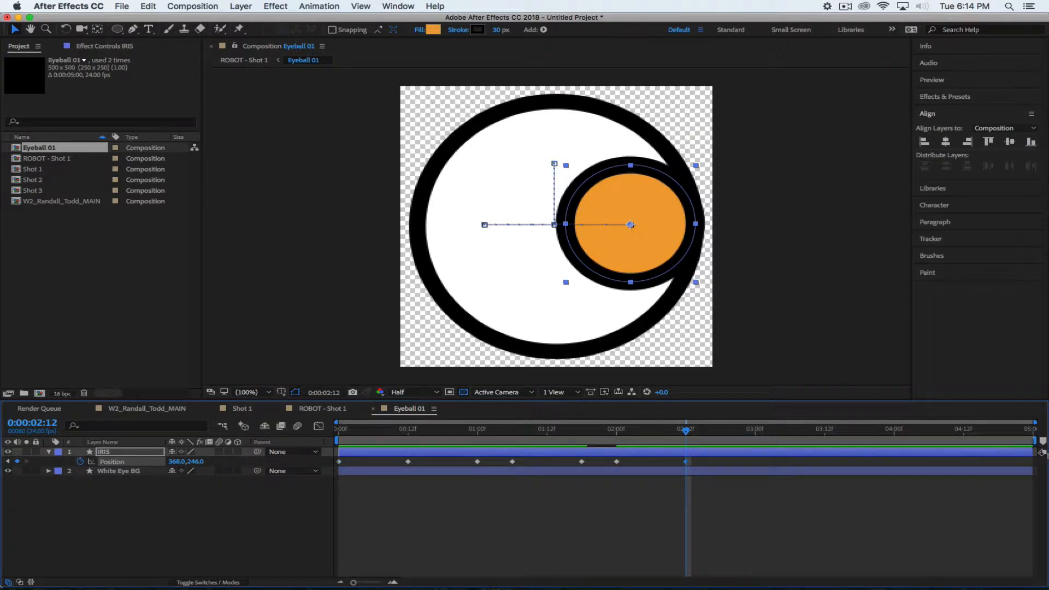
# Paste the 0:12 centre keyframe at 3:00 so the iris returns to 246, 246, and preview
pyautogui.moveTo(687, 429); pyautogui.dragTo(755, 430)
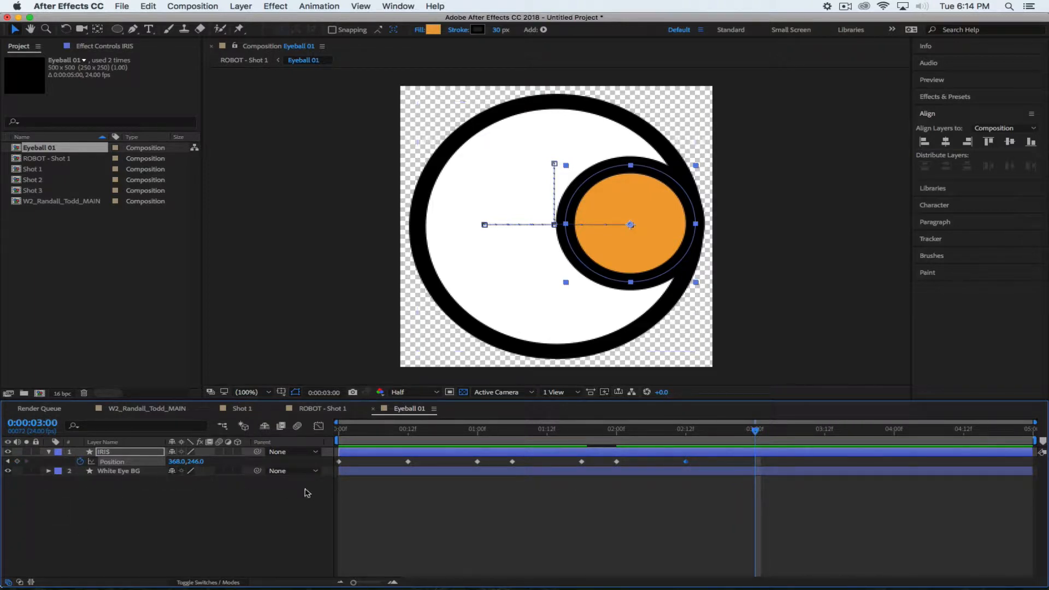
pyautogui.click(339, 461)
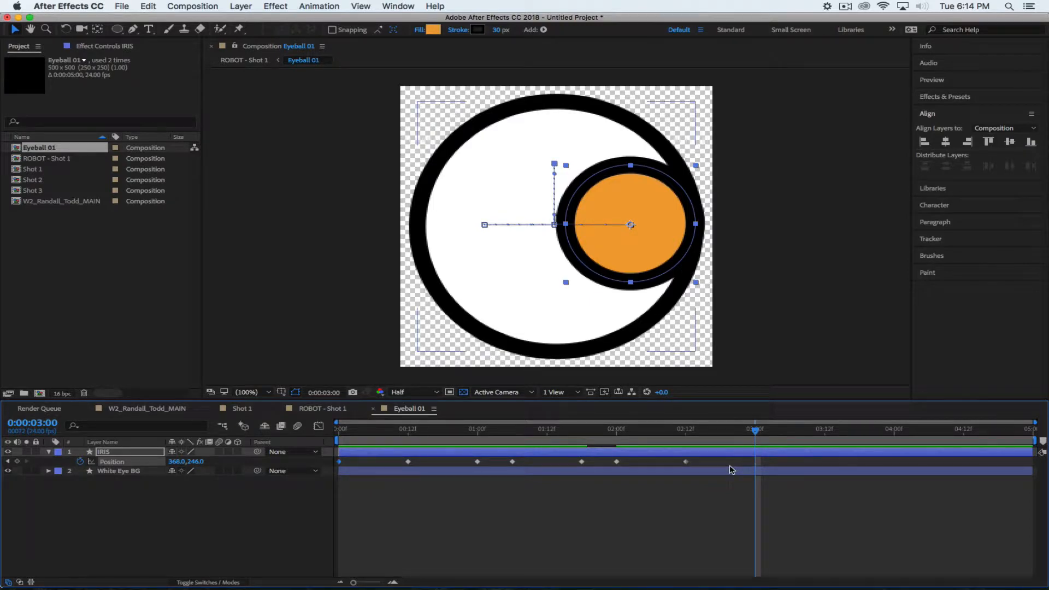
pyautogui.hotkey('ctrl', 'v')
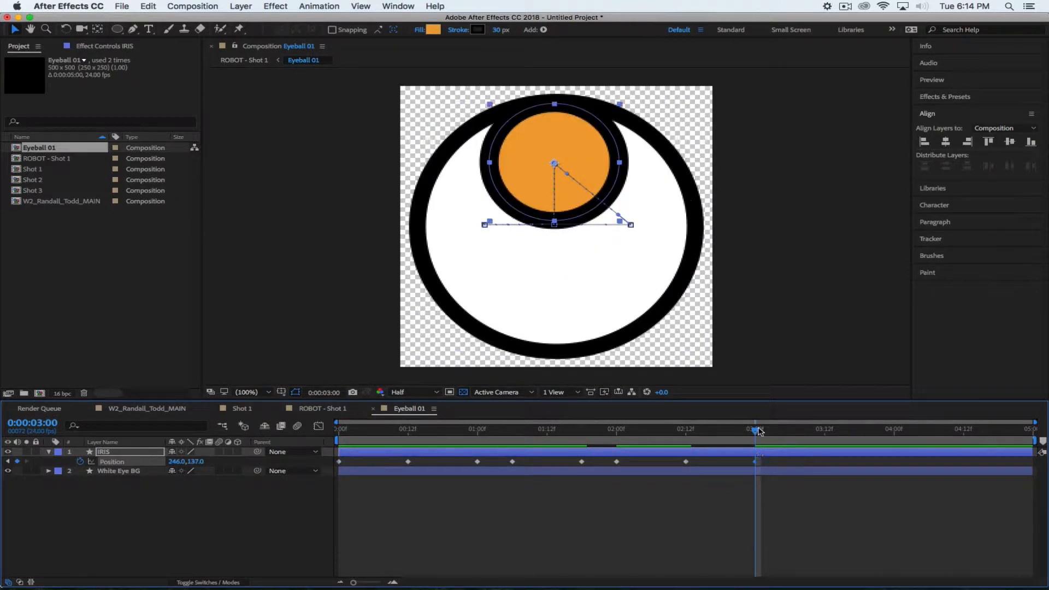
pyautogui.hotkey('ctrl', 'z')
pyautogui.moveTo(392, 431); pyautogui.dragTo(406, 433)
pyautogui.click(408, 462)
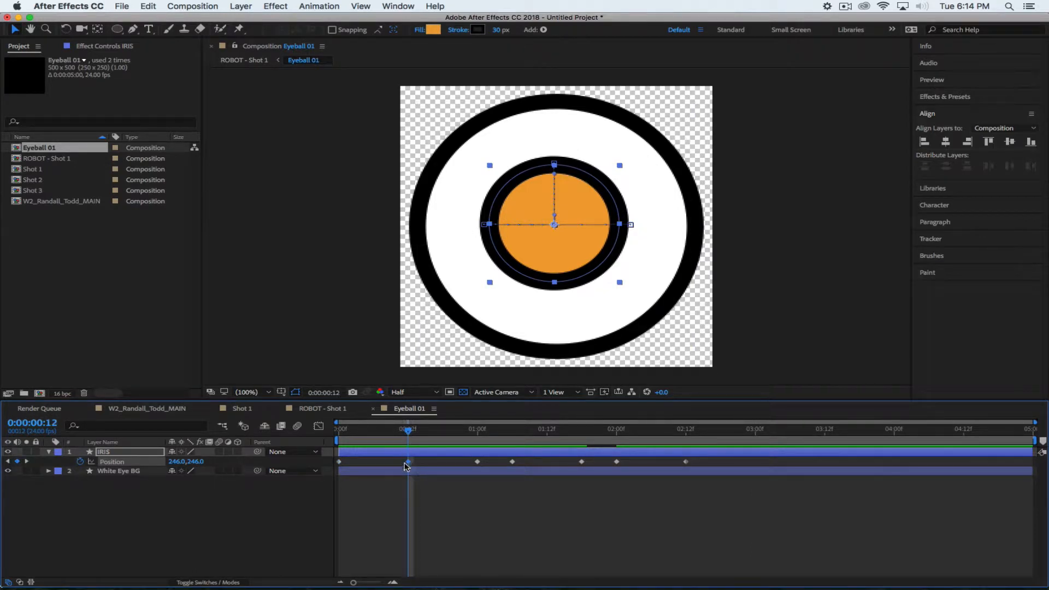
pyautogui.moveTo(406, 431)
pyautogui.mouseDown()
pyautogui.moveTo(379, 431)
pyautogui.moveTo(410, 431)
pyautogui.mouseUp()
pyautogui.moveTo(703, 431); pyautogui.dragTo(754, 431)
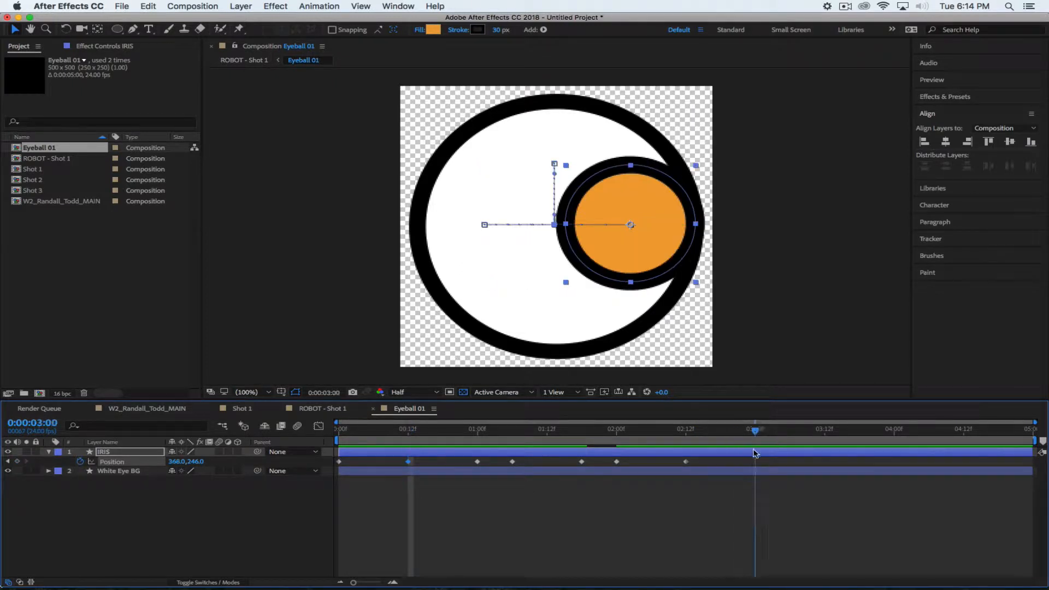
pyautogui.press('super+v')
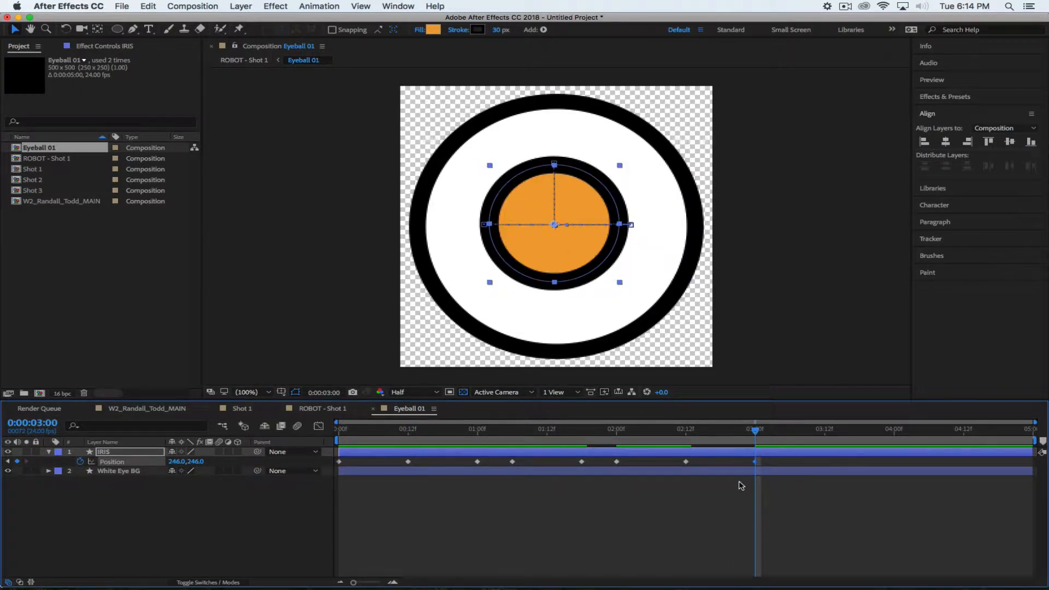
pyautogui.press('space')
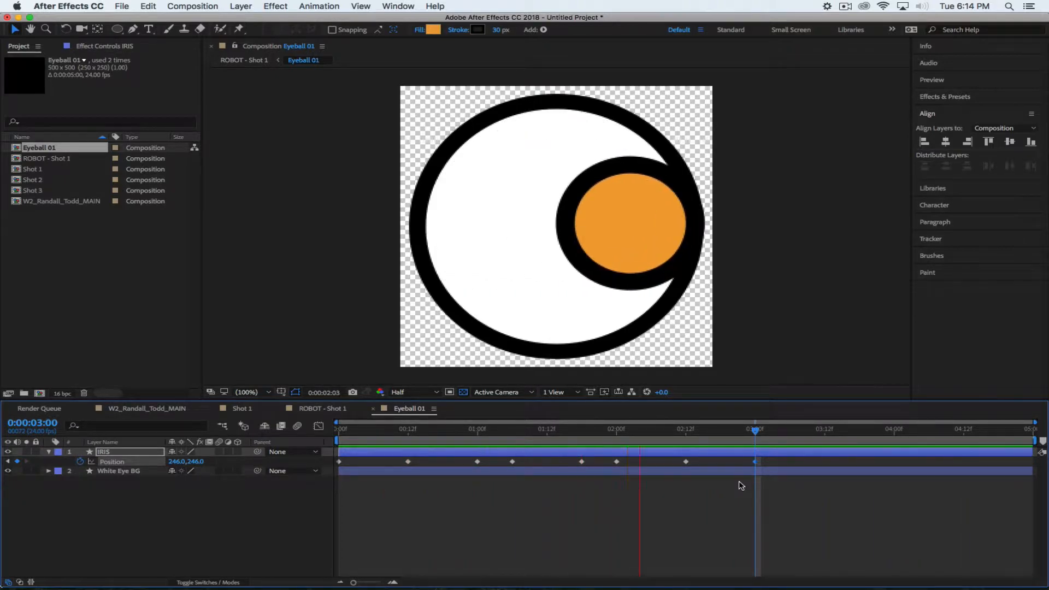
# Extend ROBOT - Shot 1's work area to about 3:10, recheck Eyeball 01, then preview the robot's eyes
pyautogui.press('space')
pyautogui.click(302, 408)
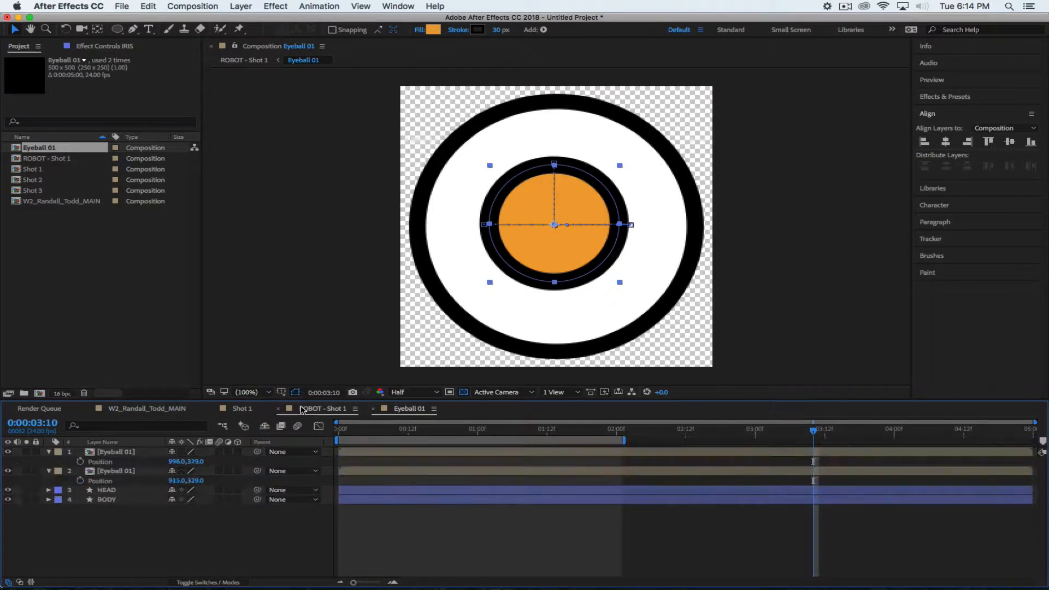
pyautogui.moveTo(779, 443); pyautogui.dragTo(825, 440)
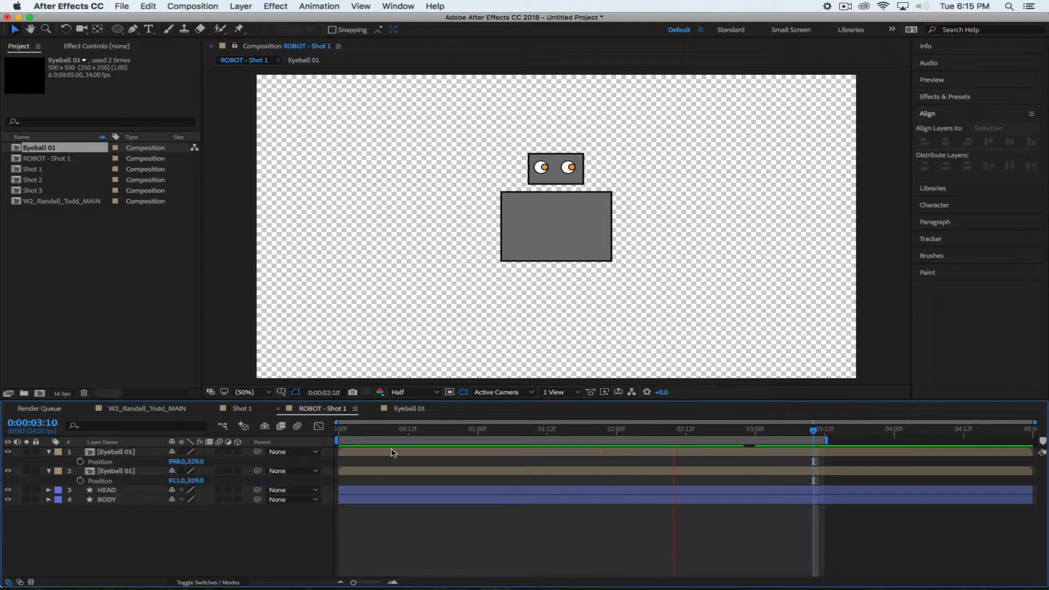
pyautogui.press('space')
pyautogui.click(404, 412)
pyautogui.moveTo(674, 429); pyautogui.dragTo(753, 497)
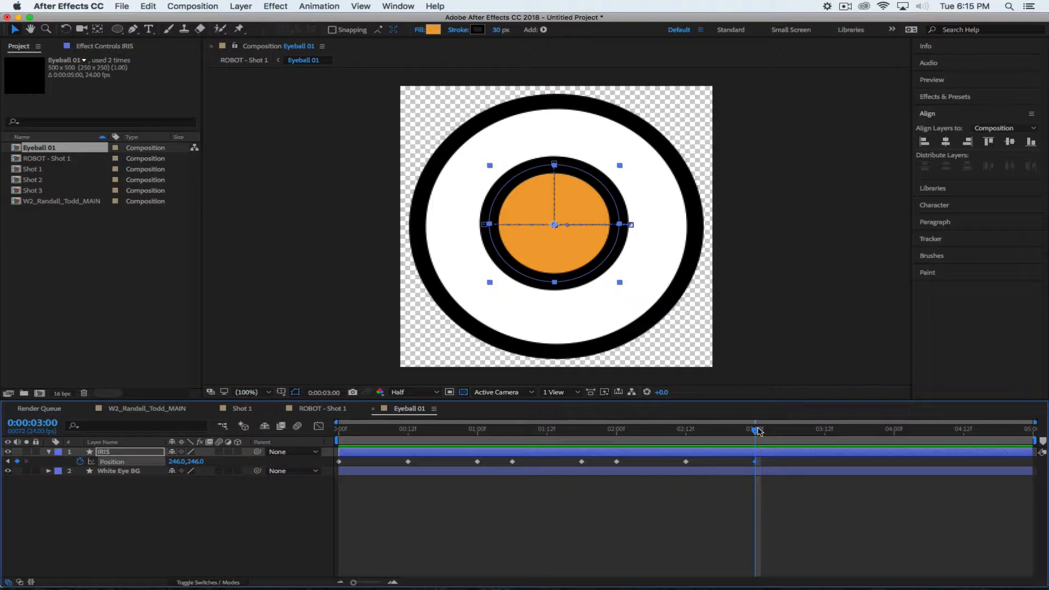
pyautogui.click(321, 413)
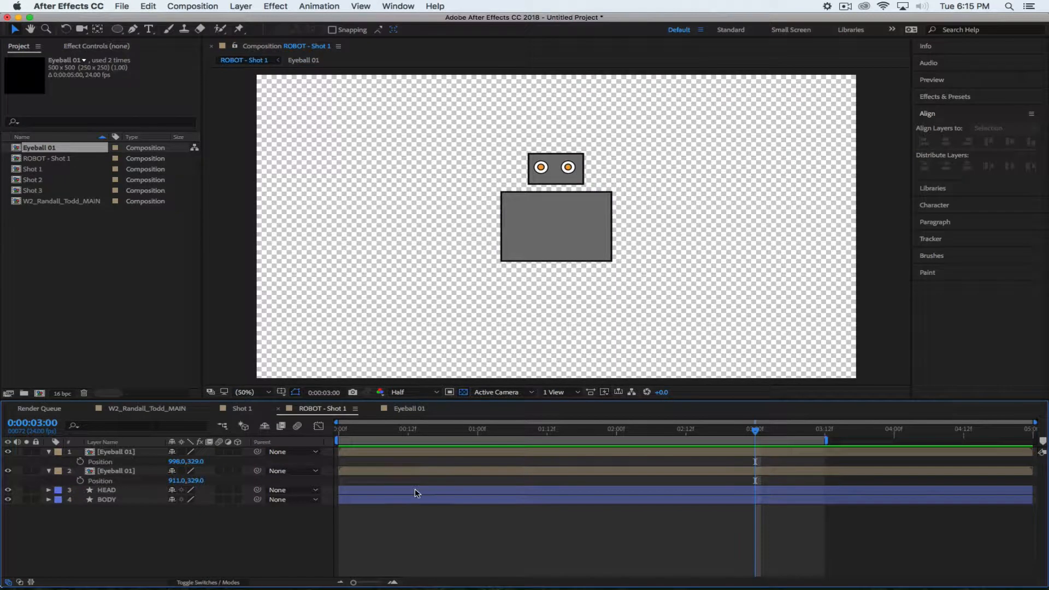
pyautogui.press('space')
# Create a new 500 × 500 composition named 'Wheel 01', then clear the Project panel selection
pyautogui.click(192, 6)
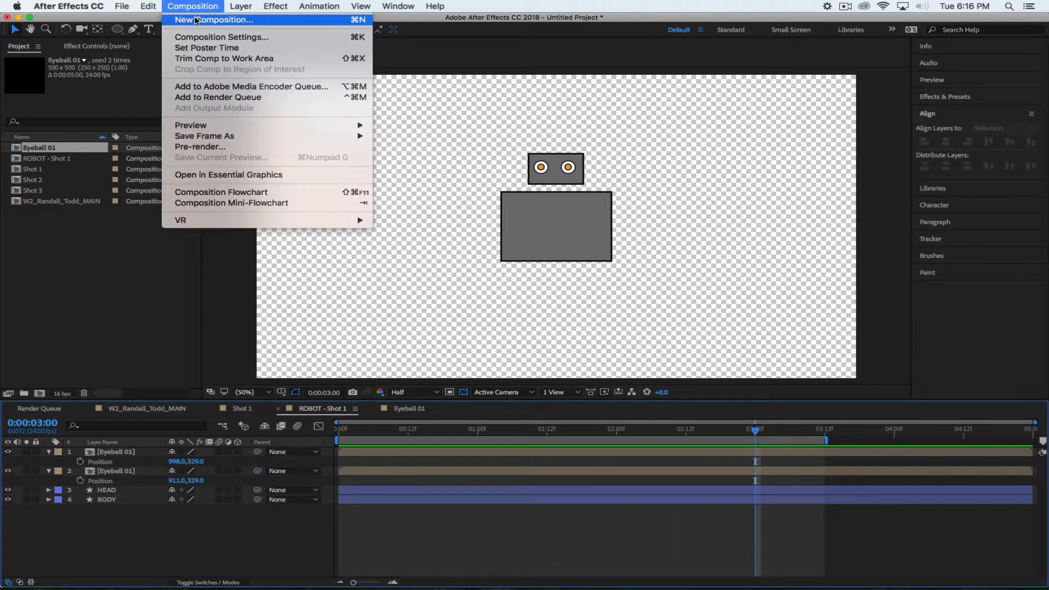
pyautogui.click(195, 21)
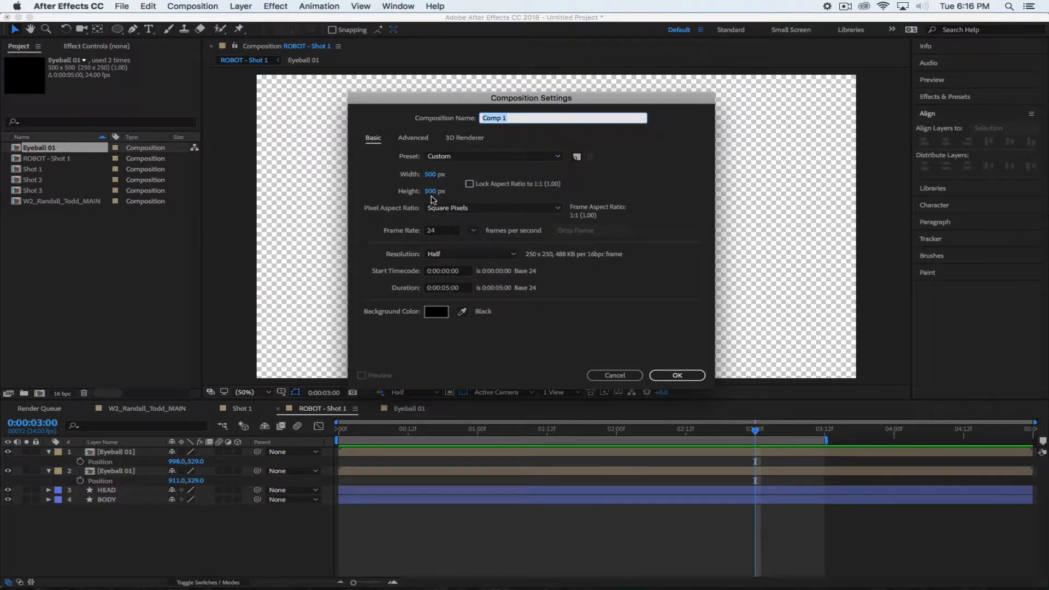
pyautogui.write('Wheel 01')
pyautogui.click(672, 376)
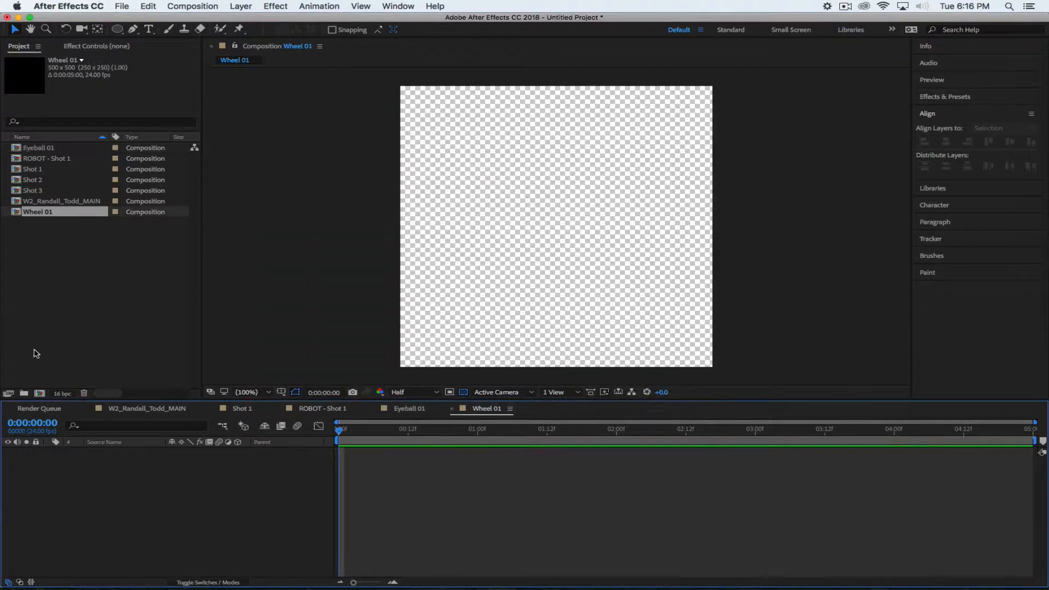
pyautogui.click(93, 276)
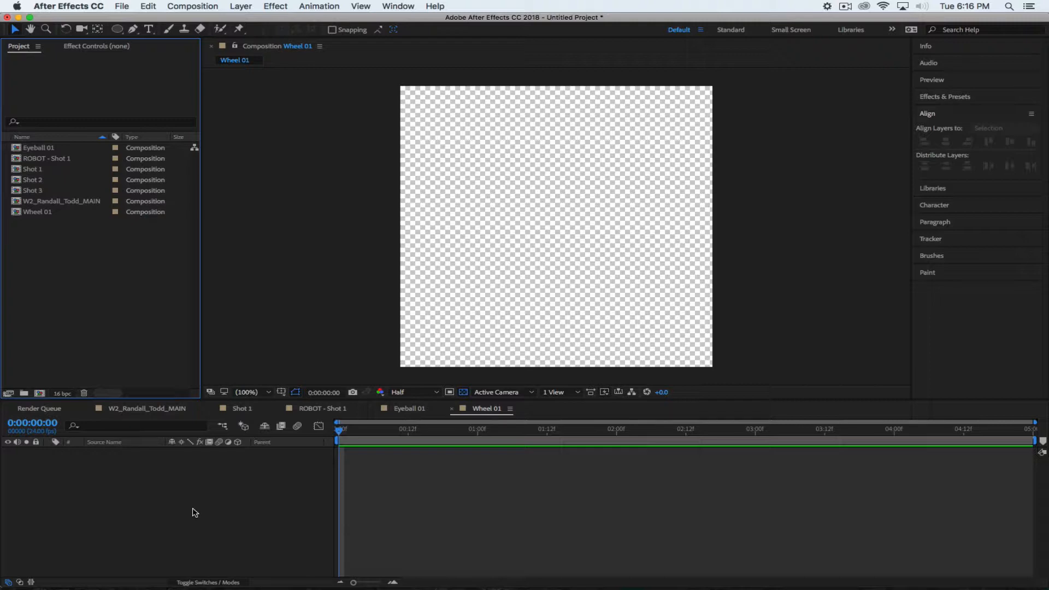
# Choose the Ellipse tool and set its shape fill colour to dark grey #494949
pyautogui.click(117, 29)
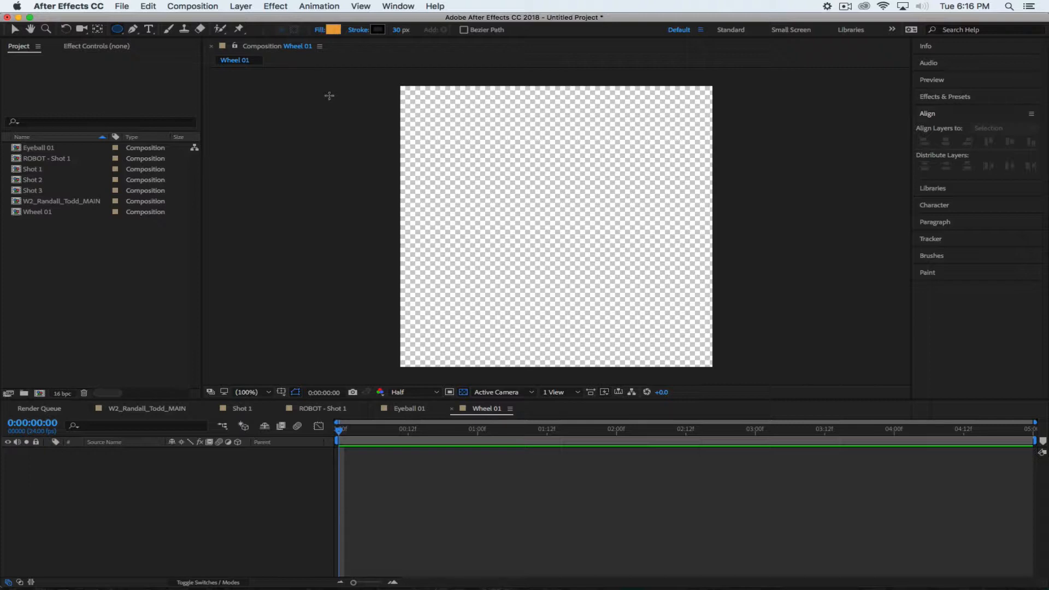
pyautogui.click(333, 30)
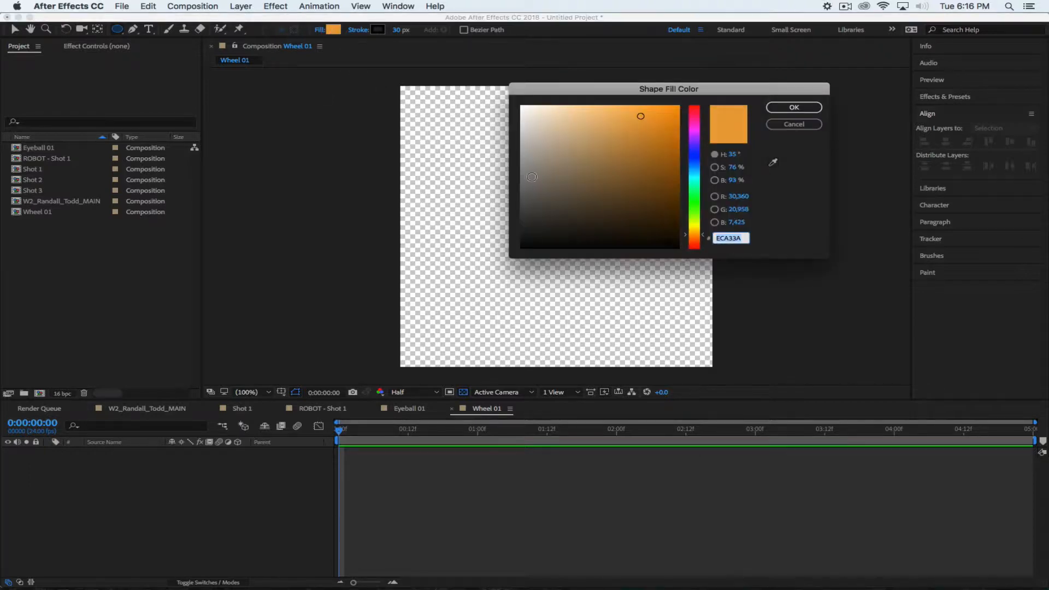
pyautogui.moveTo(532, 197); pyautogui.dragTo(498, 209)
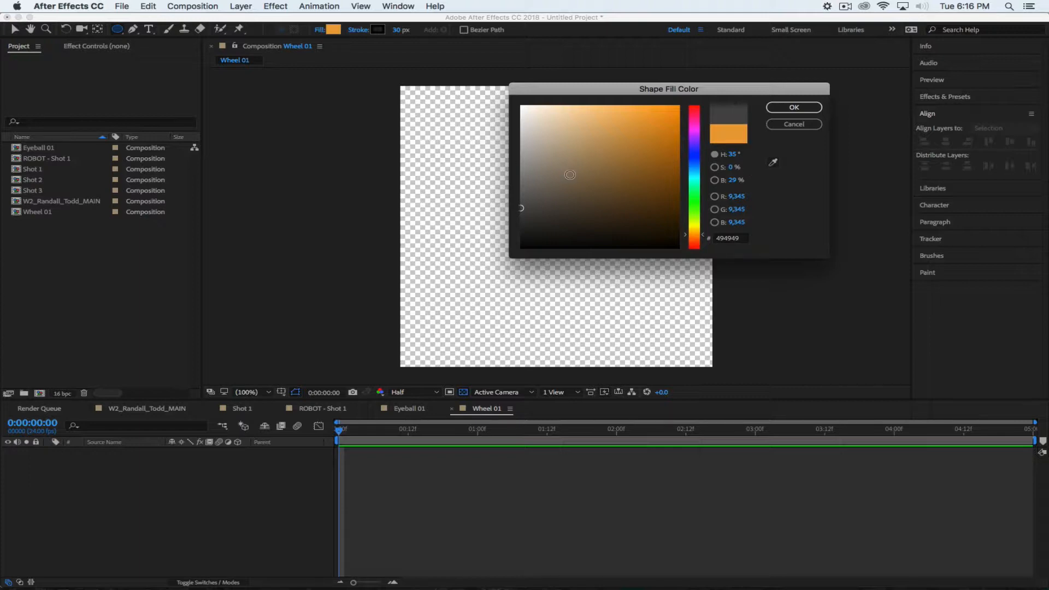
pyautogui.click(793, 107)
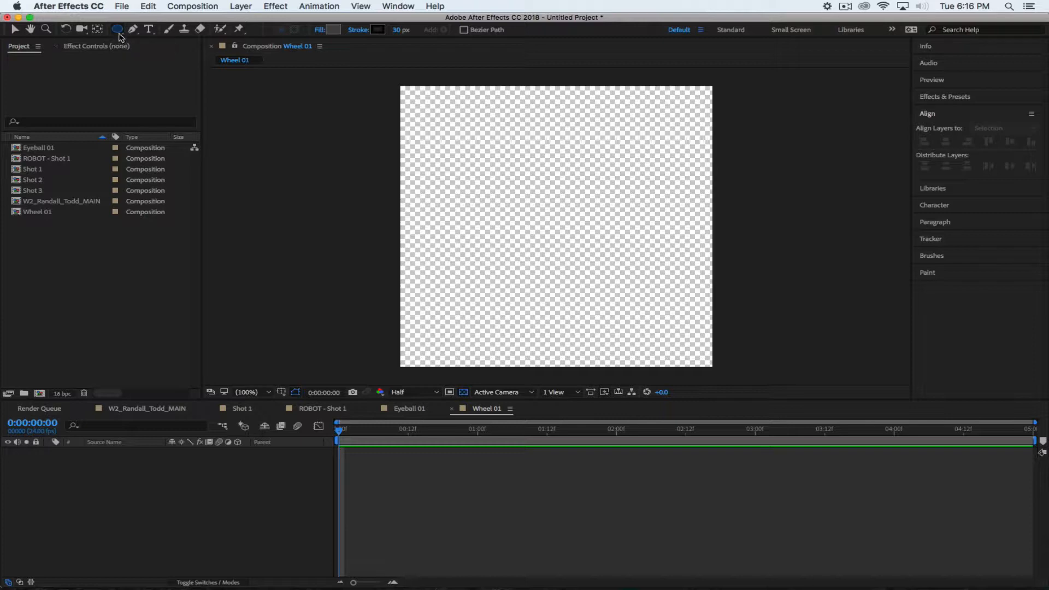
# Make a full-composition grey circle with the Ellipse tool and set its Scale to 75%
pyautogui.click(166, 486)
pyautogui.doubleClick(117, 28)
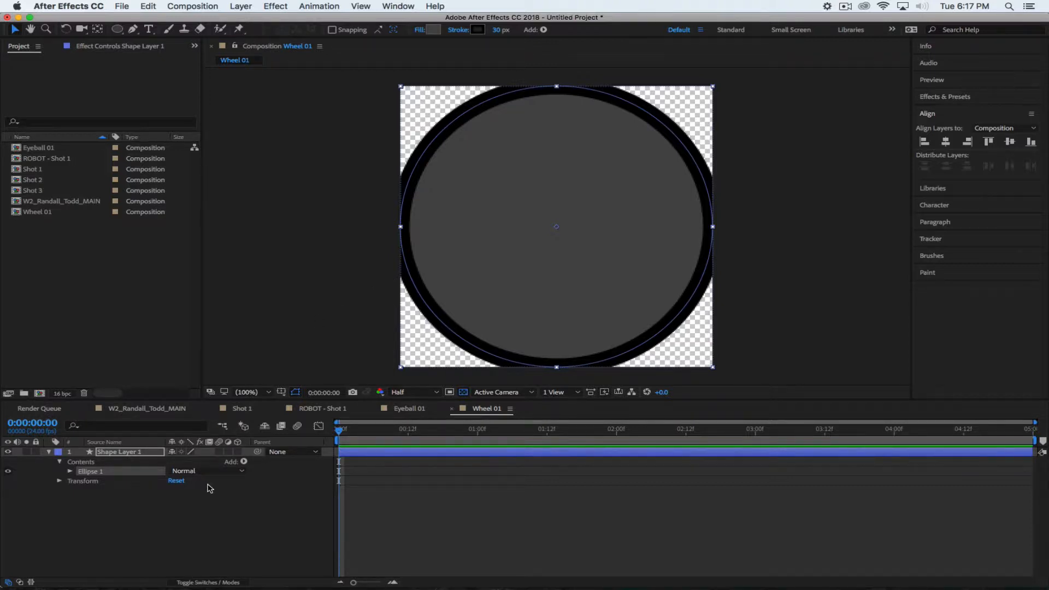
pyautogui.press('s')
pyautogui.moveTo(205, 462); pyautogui.dragTo(194, 463)
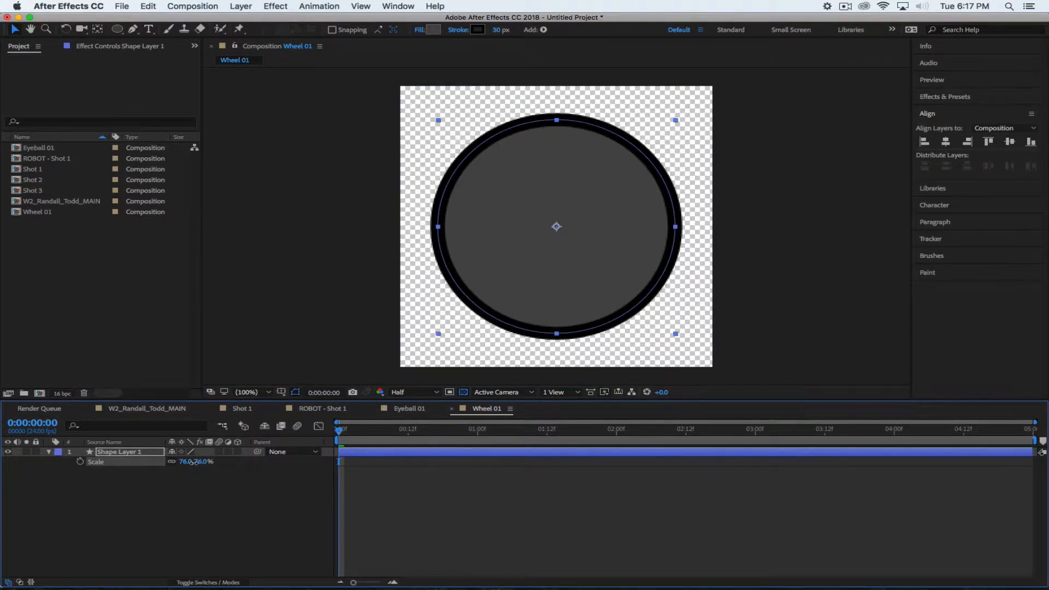
pyautogui.click(176, 538)
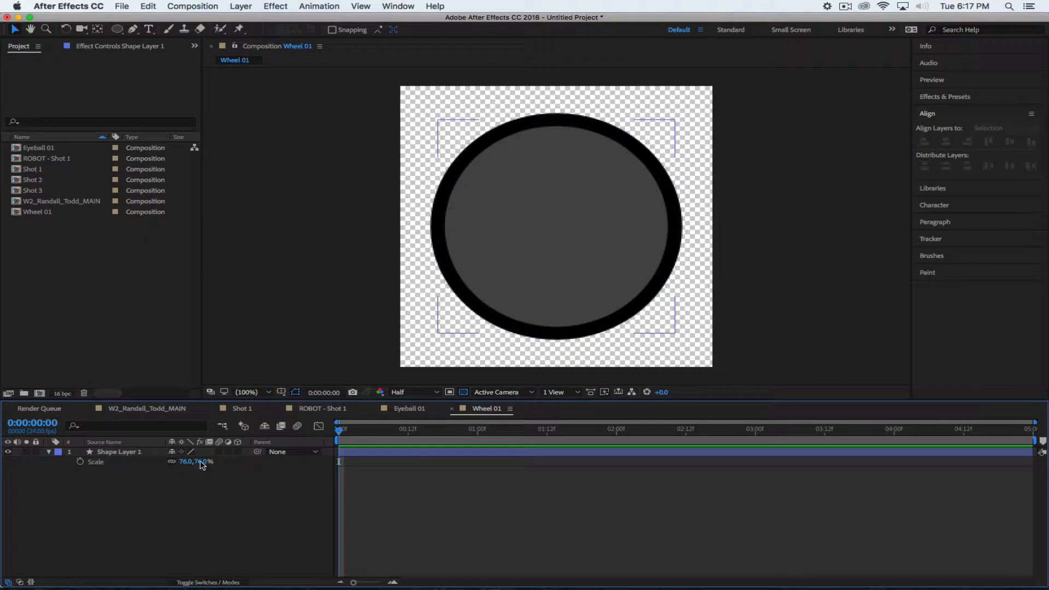
pyautogui.click(202, 461)
pyautogui.write('75')
pyautogui.press('Return')
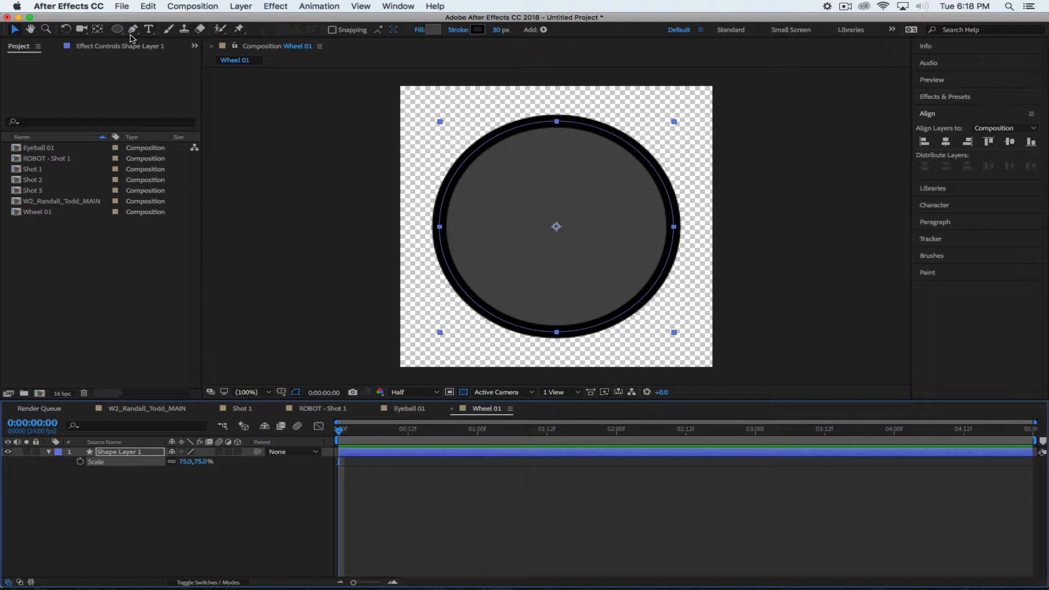
# Pick an option from the menu at the top right of the window
pyautogui.click(843, 6)
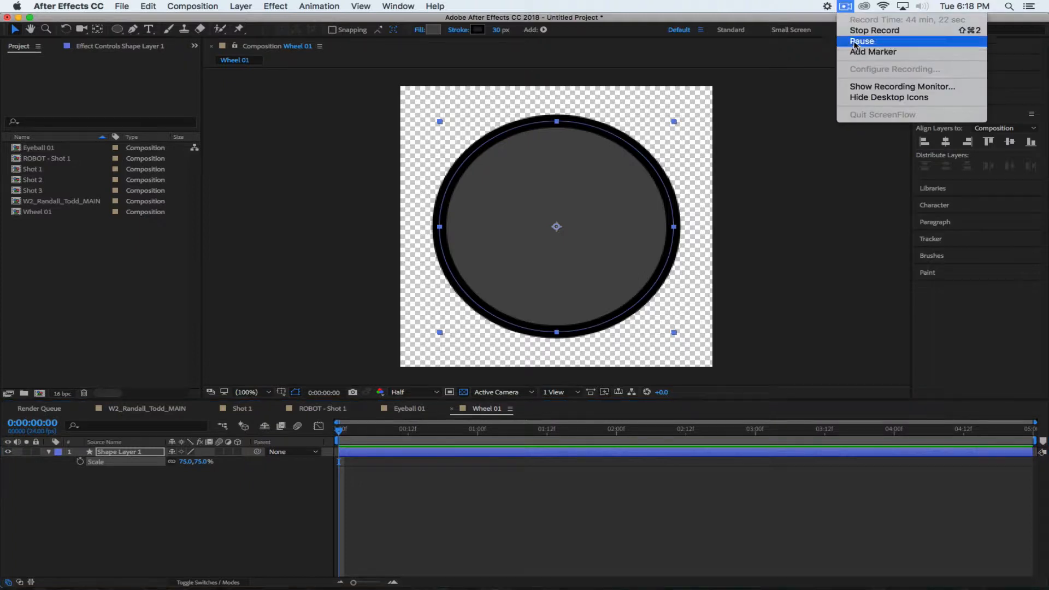
pyautogui.click(871, 47)
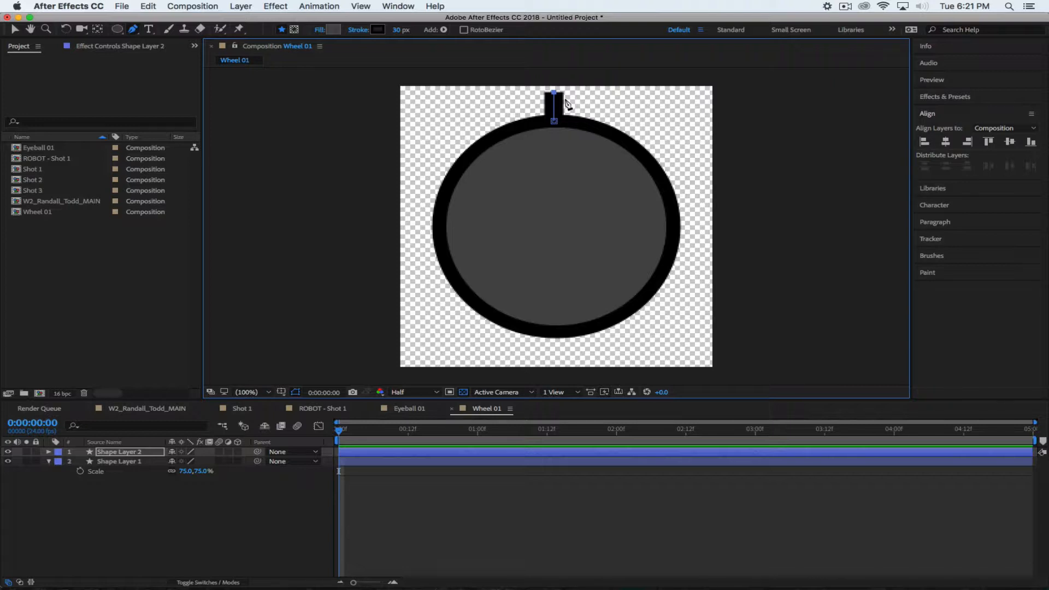
# Rename the circle layer, Shape Layer 1, to 'Wheel Base'
pyautogui.click(130, 453)
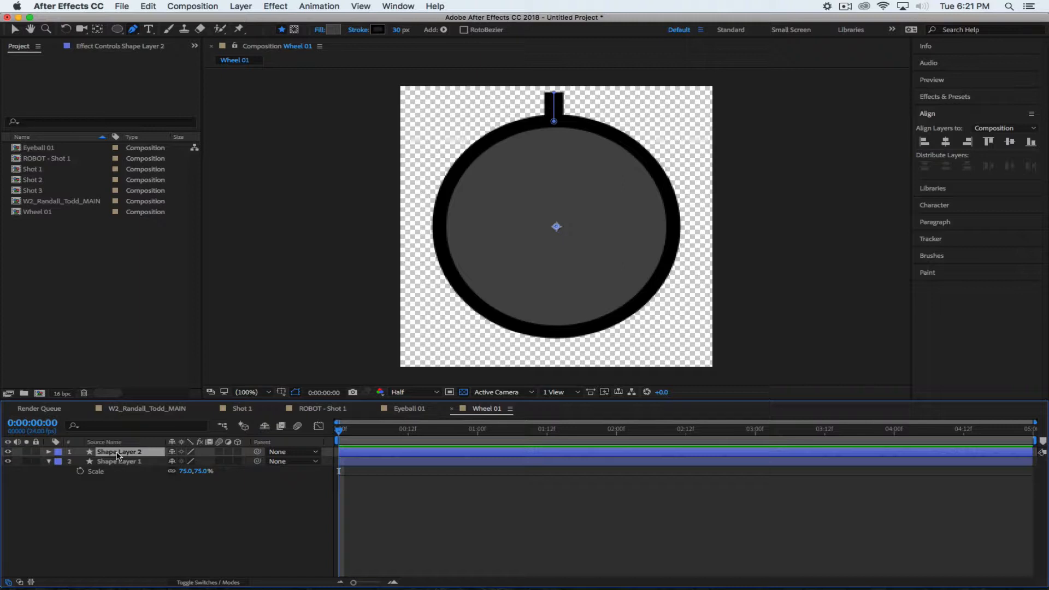
pyautogui.click(119, 462)
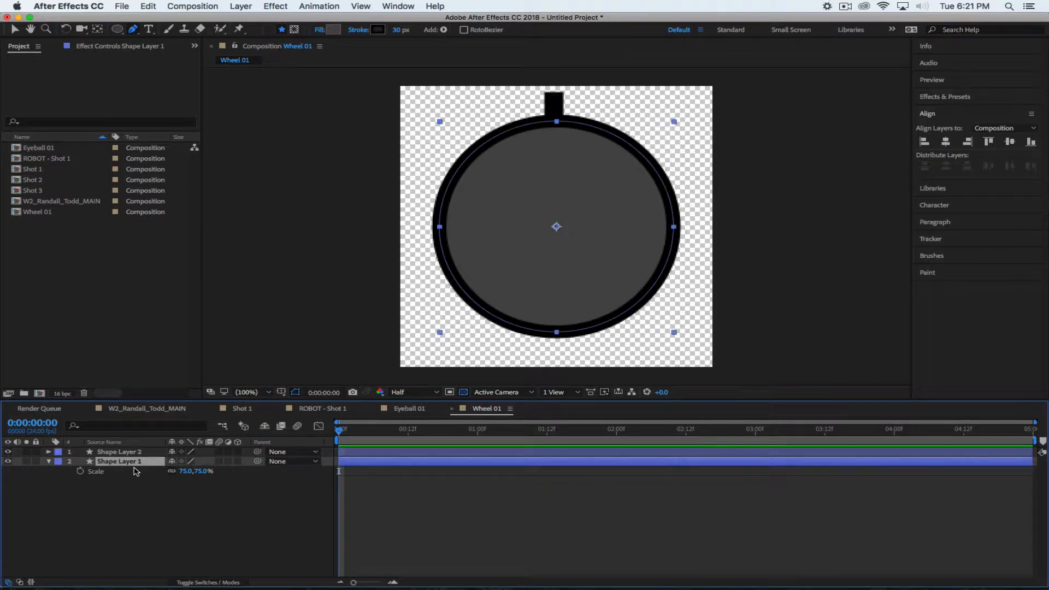
pyautogui.press('Return')
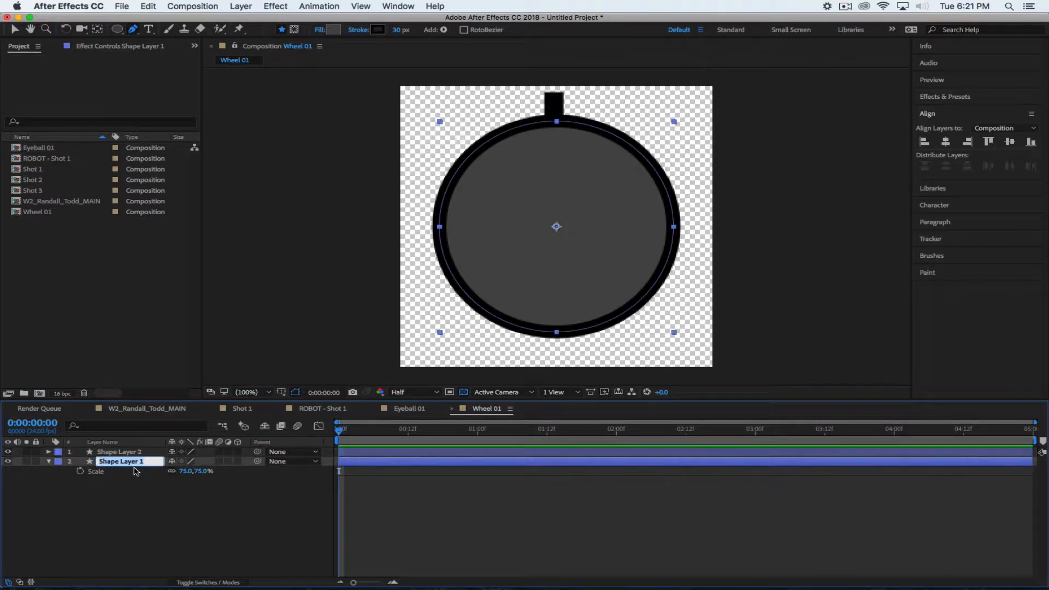
pyautogui.write('Wheel Base')
pyautogui.press('Return')
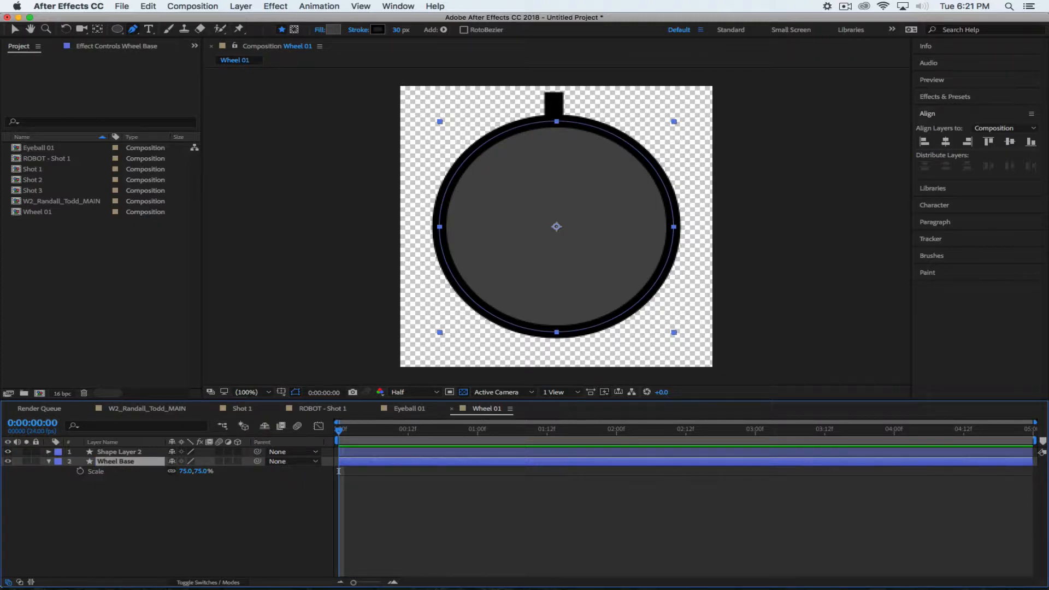
# Rename the notch layer, Shape Layer 2, to 'Track 01'
pyautogui.click(114, 455)
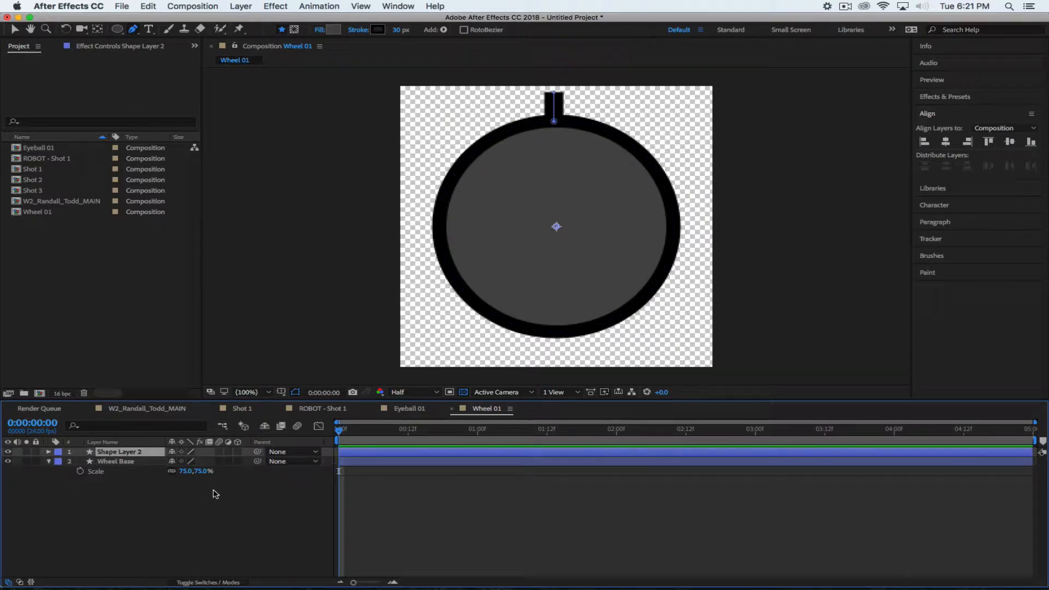
pyautogui.press('Return')
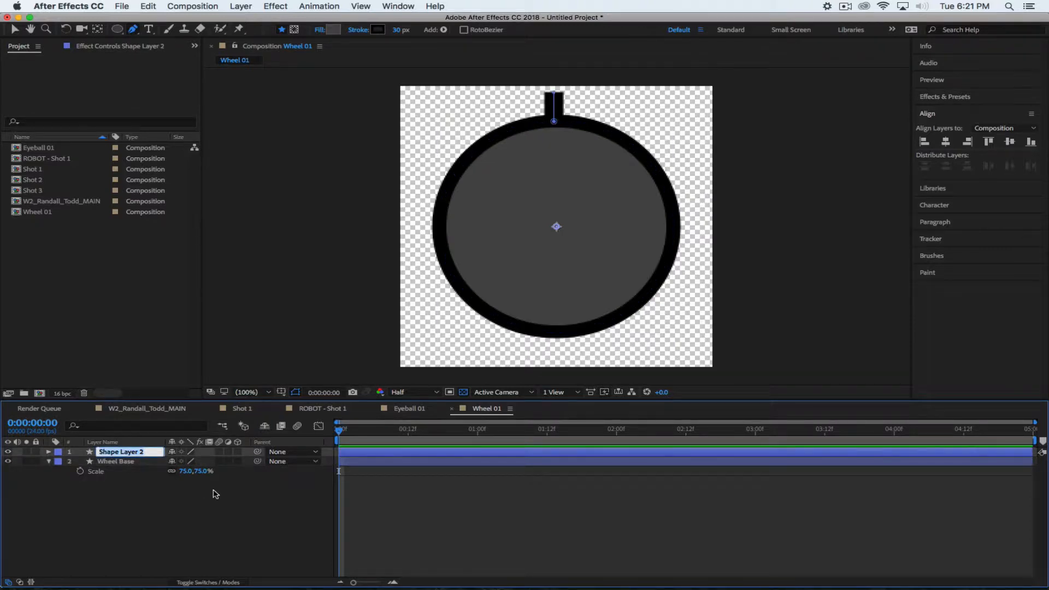
pyautogui.write('Track 01')
pyautogui.click(161, 517)
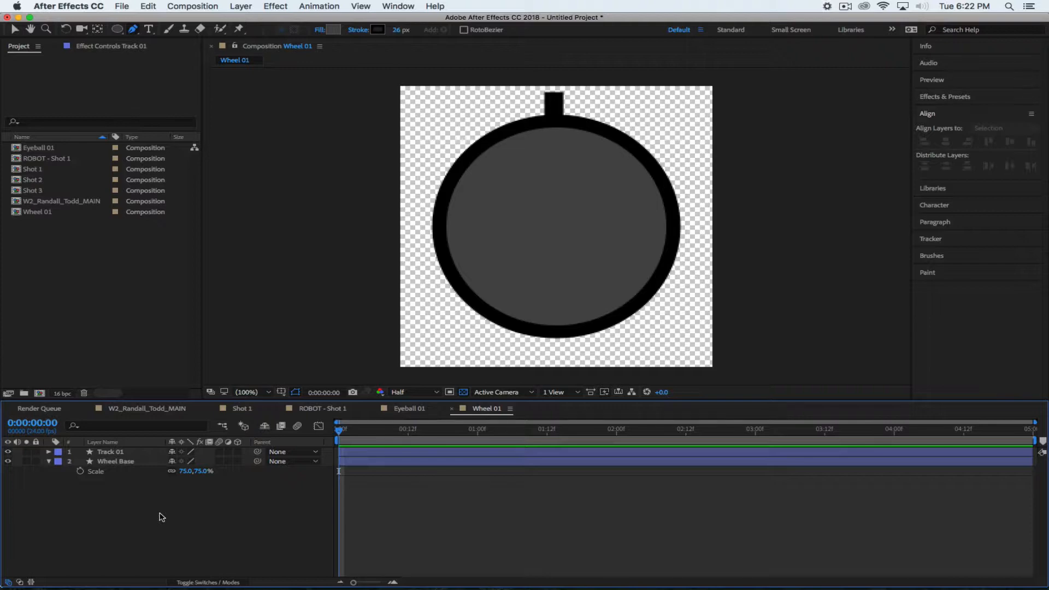
# Turn on the Title/Action Safe guides in the composition viewer
pyautogui.click(112, 452)
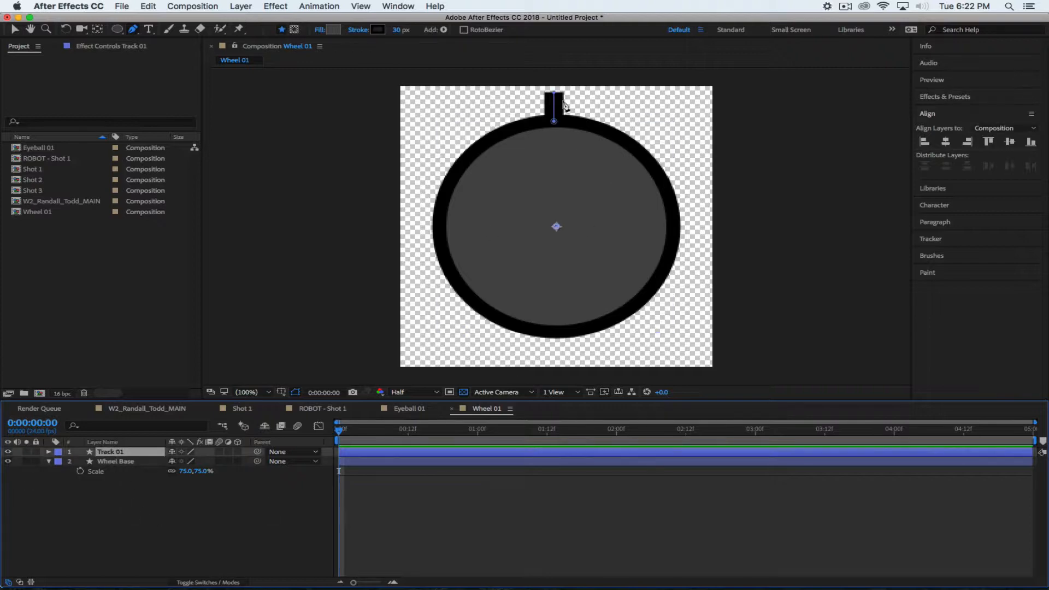
pyautogui.click(948, 145)
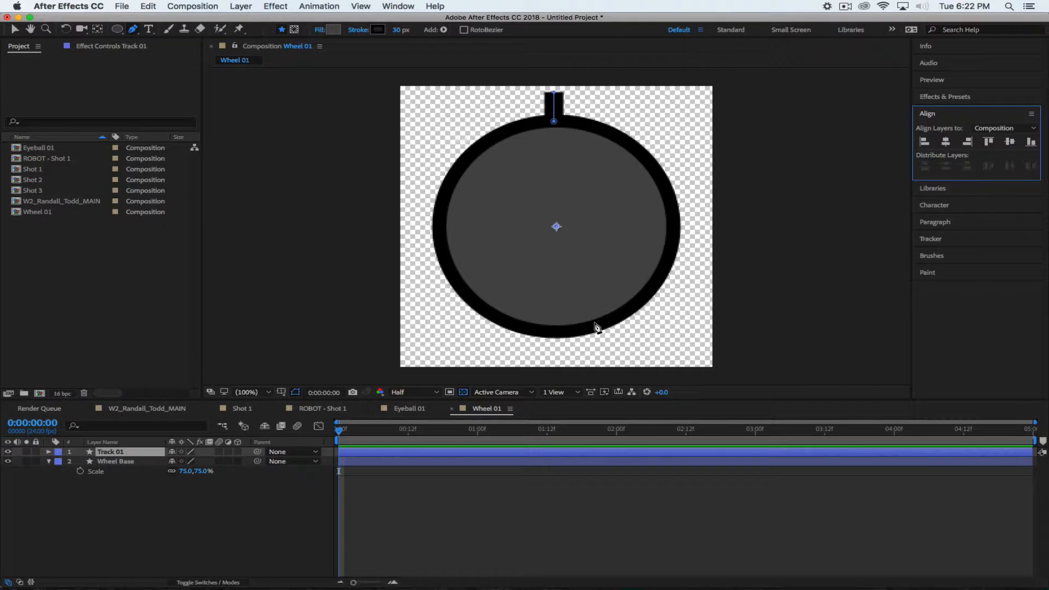
pyautogui.click(281, 393)
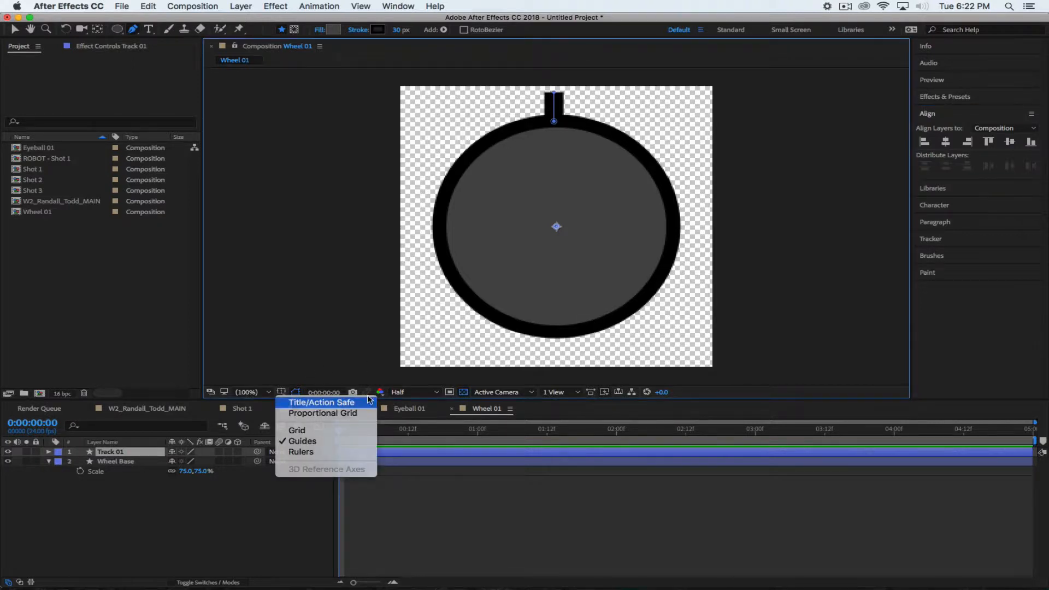
pyautogui.click(327, 402)
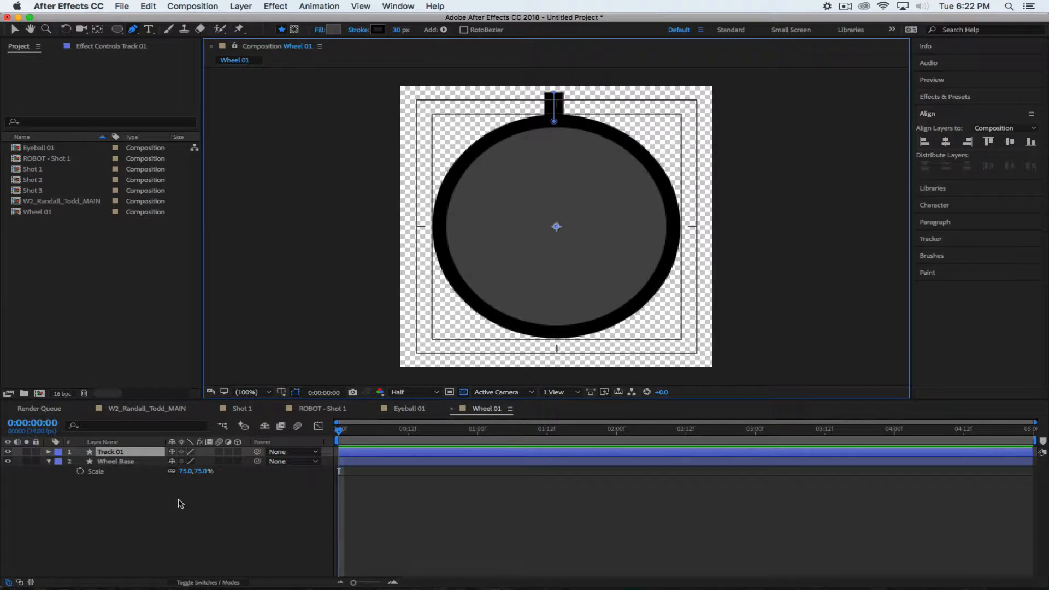
# Align the Track 01 layer to the horizontal centre of the comp
pyautogui.click(155, 535)
pyautogui.click(118, 452)
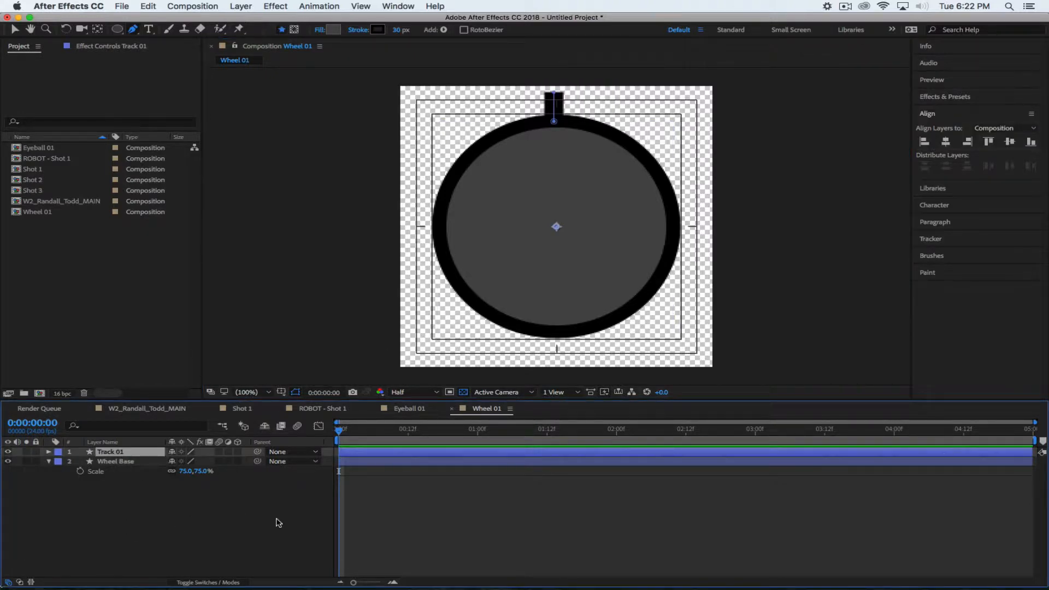
pyautogui.click(97, 29)
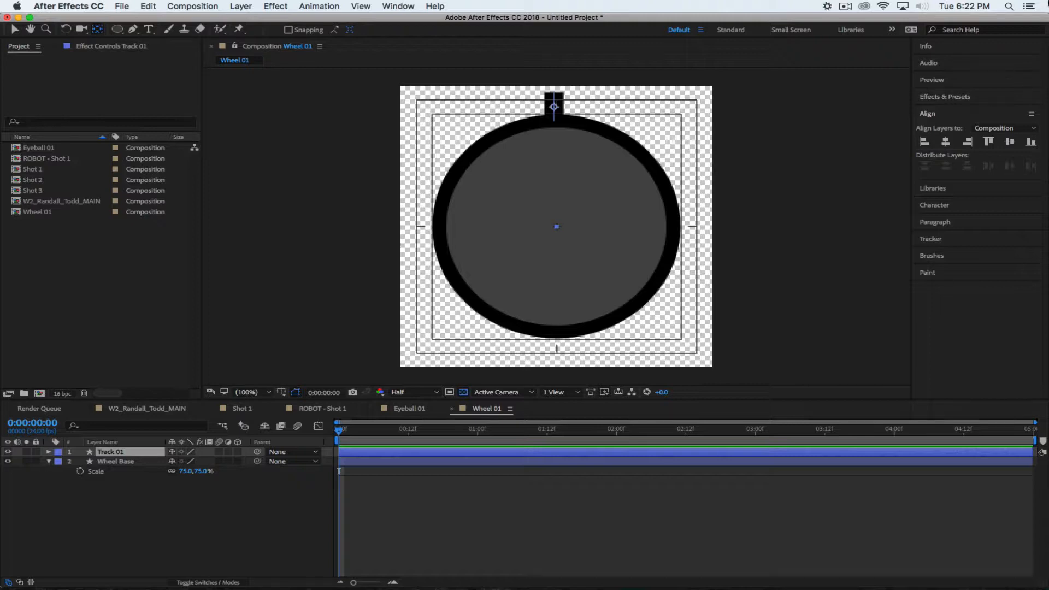
pyautogui.click(946, 143)
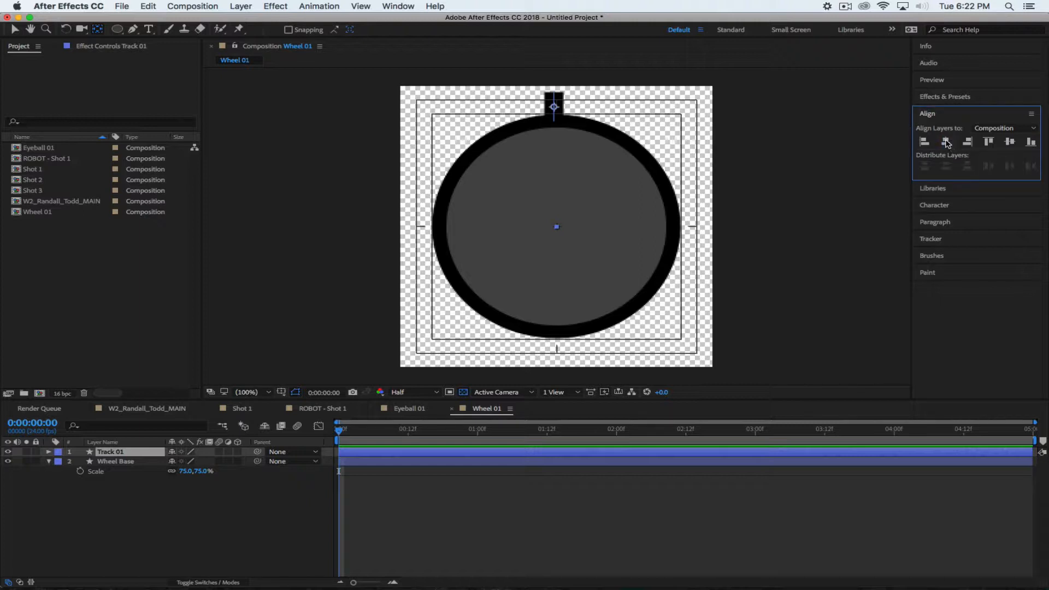
# Undo and then redo the layer renames
pyautogui.click(86, 502)
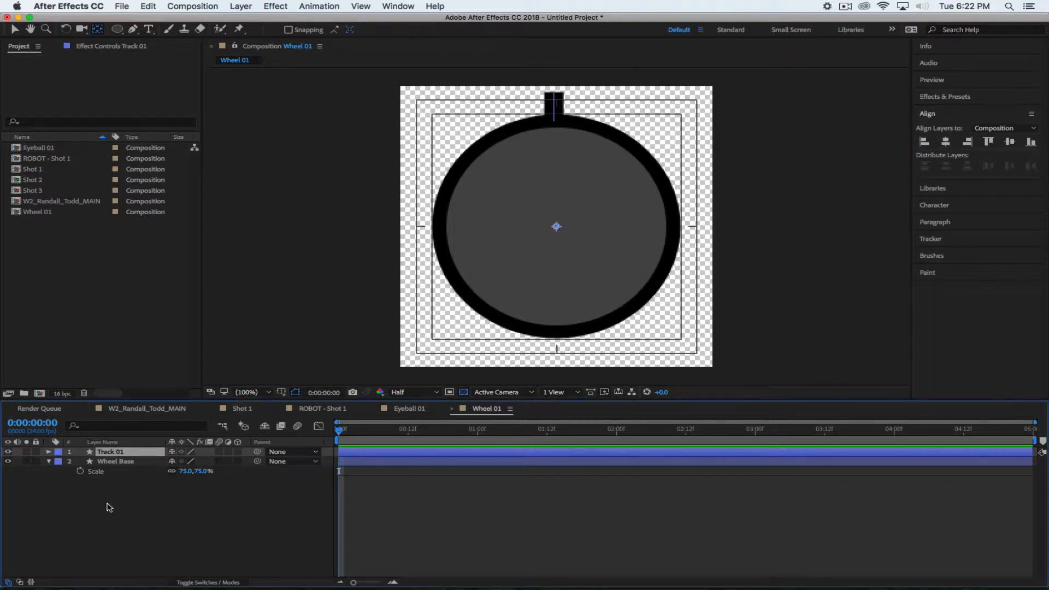
pyautogui.press('super+z')
pyautogui.press('super+z')
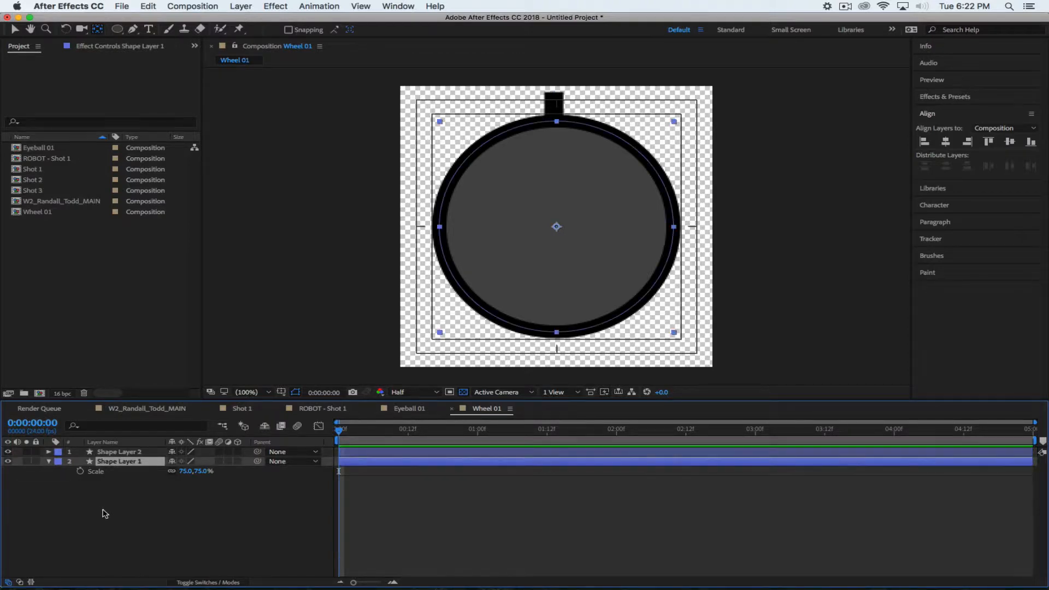
pyautogui.click(104, 512)
pyautogui.press('super+shift+z')
pyautogui.press('super+shift+z')
pyautogui.press('super+shift+z')
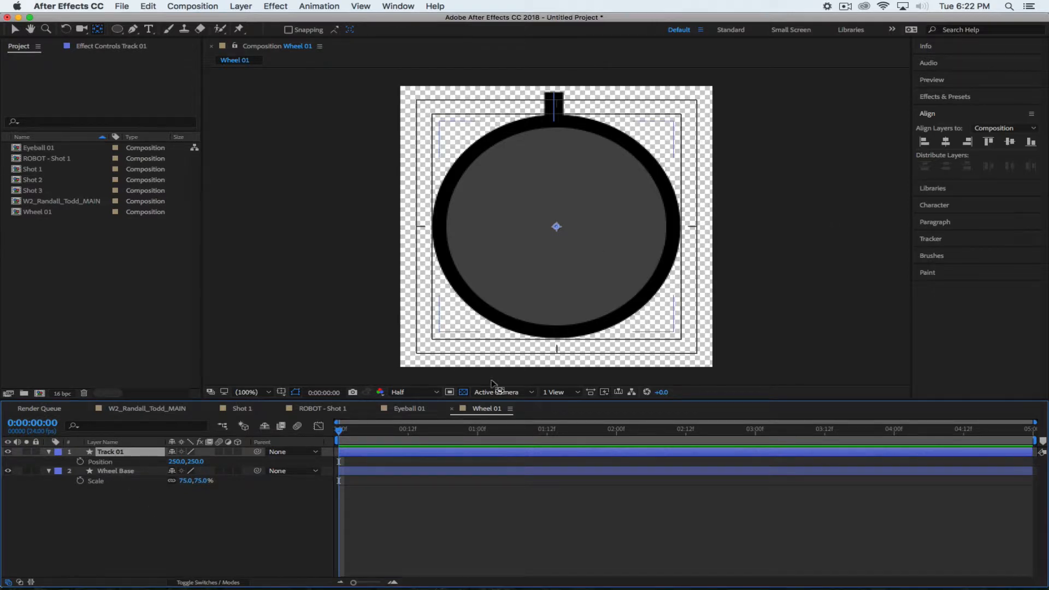
# Centre Track 01's anchor point on the notch using the Pan Behind tool
pyautogui.click(175, 515)
pyautogui.click(108, 453)
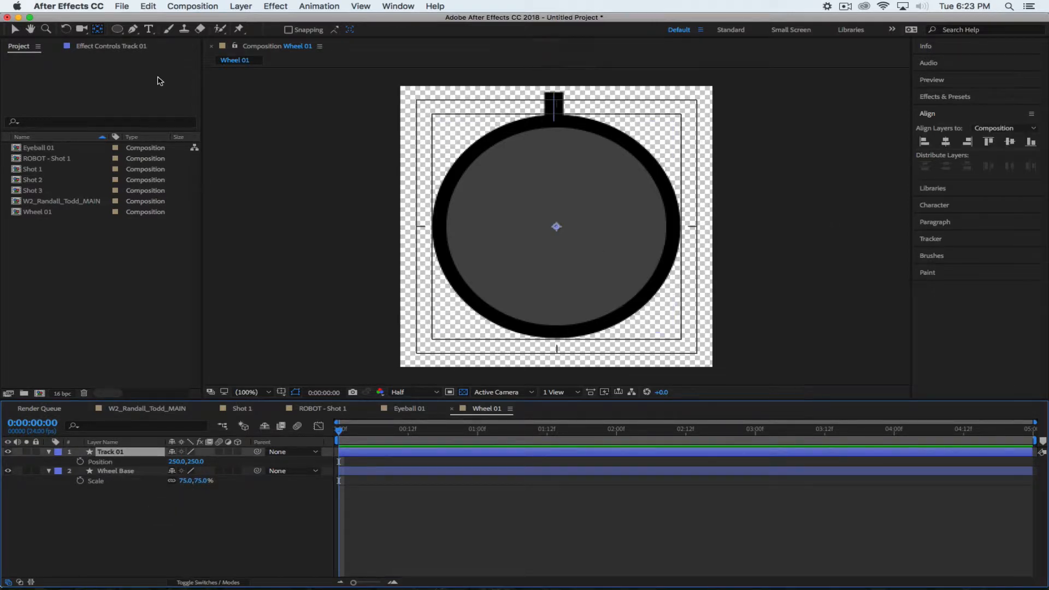
pyautogui.click(97, 31)
pyautogui.doubleClick(99, 31)
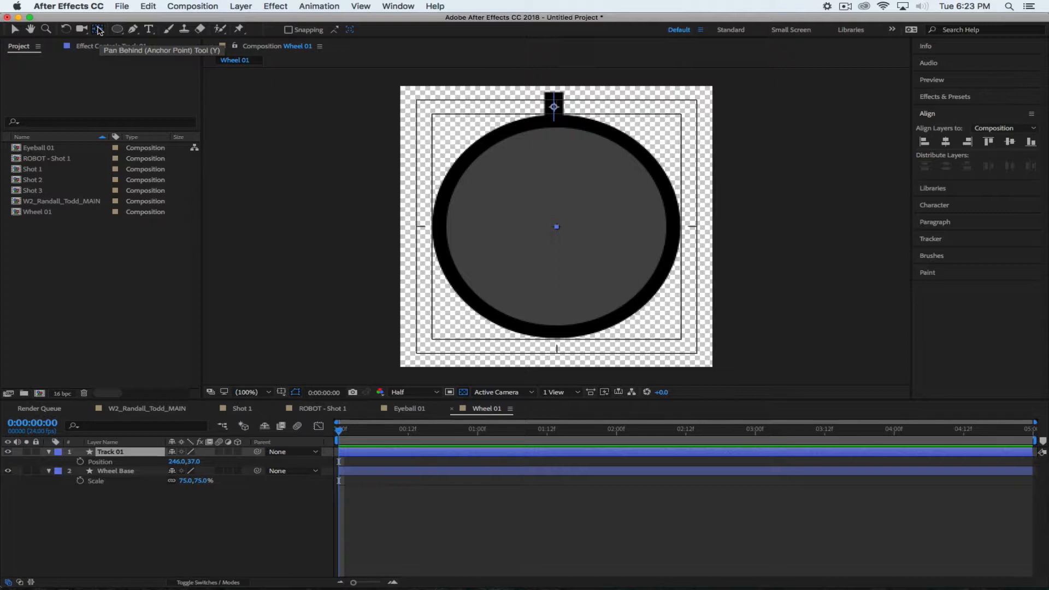
pyautogui.click(14, 30)
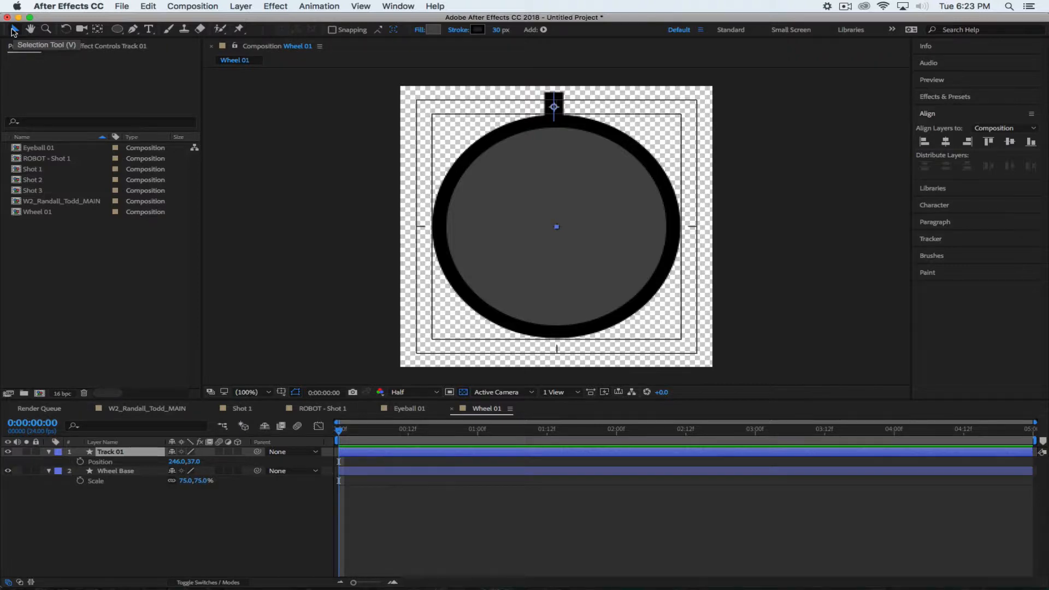
# Align Track 01 horizontally centred in the composition
pyautogui.click(144, 524)
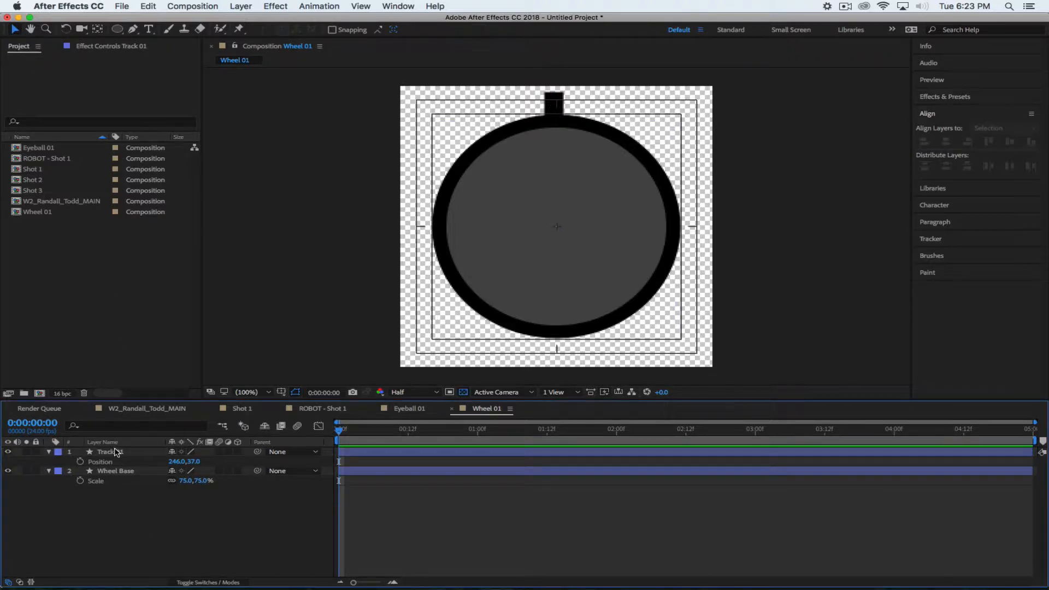
pyautogui.click(116, 451)
pyautogui.click(945, 143)
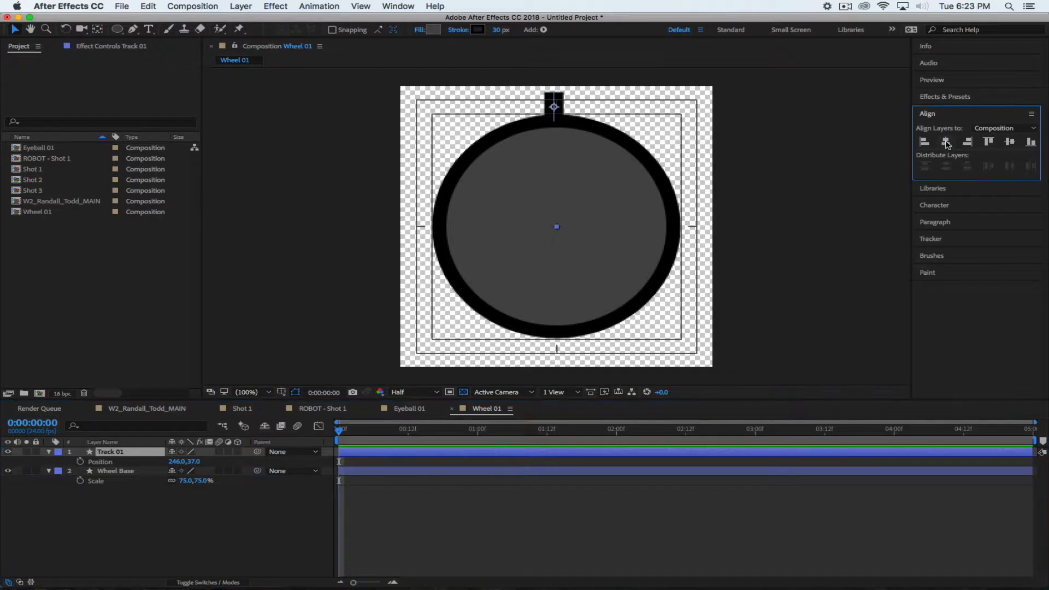
pyautogui.click(947, 142)
pyautogui.click(947, 142)
# Zoom in on the notch and set Track 01's Position X to 250
pyautogui.scroll(2, 487, 375)
pyautogui.press('h')
pyautogui.moveTo(588, 141); pyautogui.dragTo(605, 238)
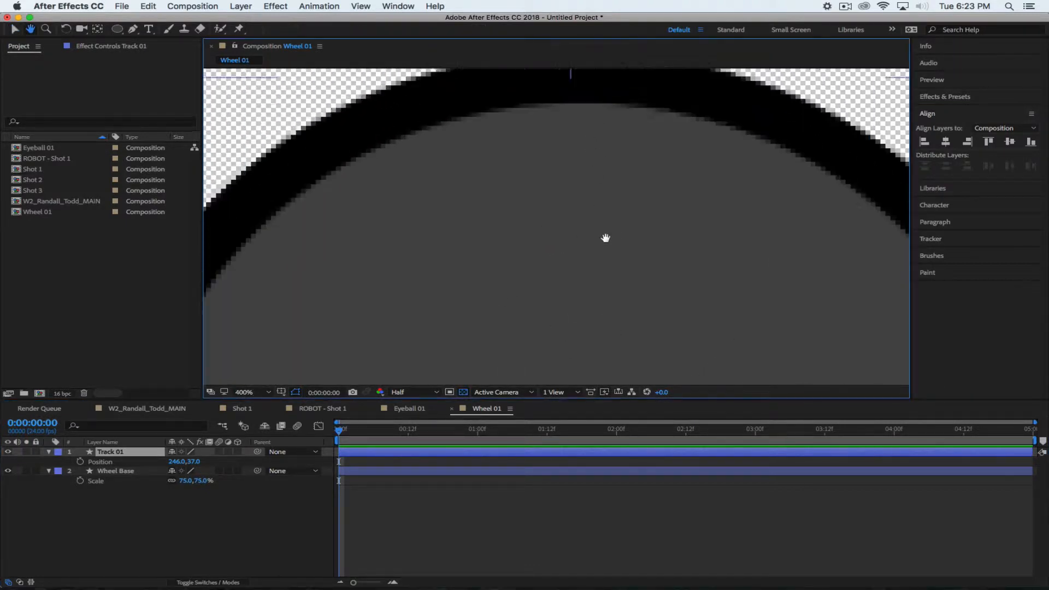
pyautogui.press('v')
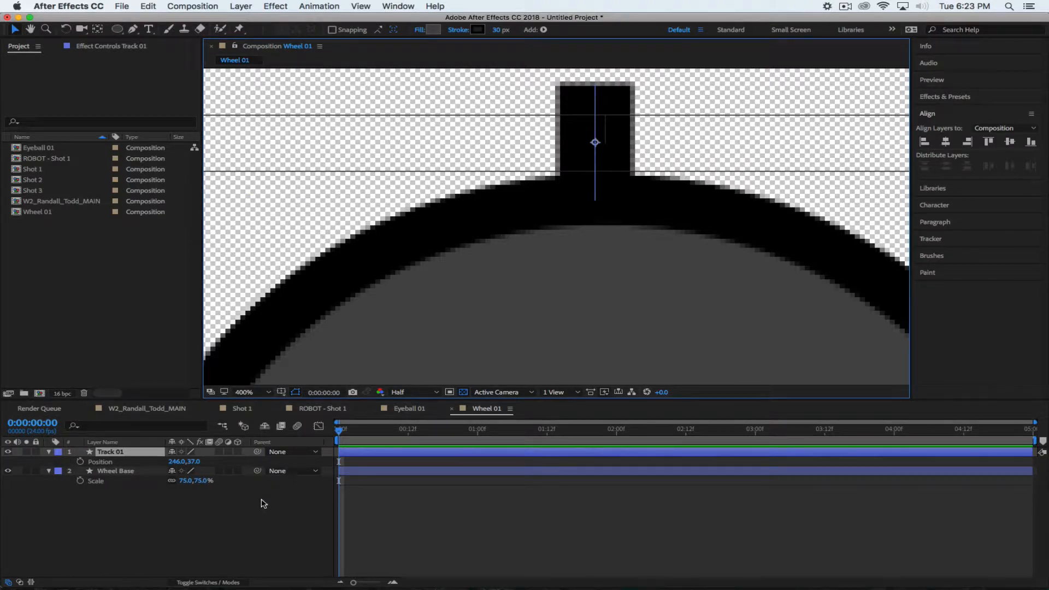
pyautogui.moveTo(174, 461); pyautogui.dragTo(177, 462)
pyautogui.click(168, 516)
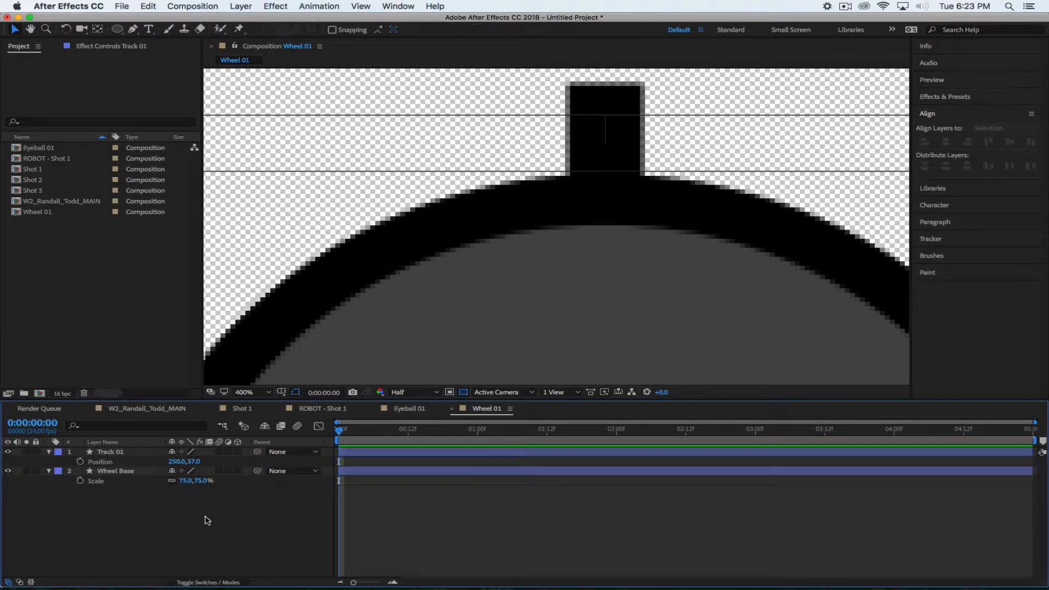
pyautogui.click(122, 453)
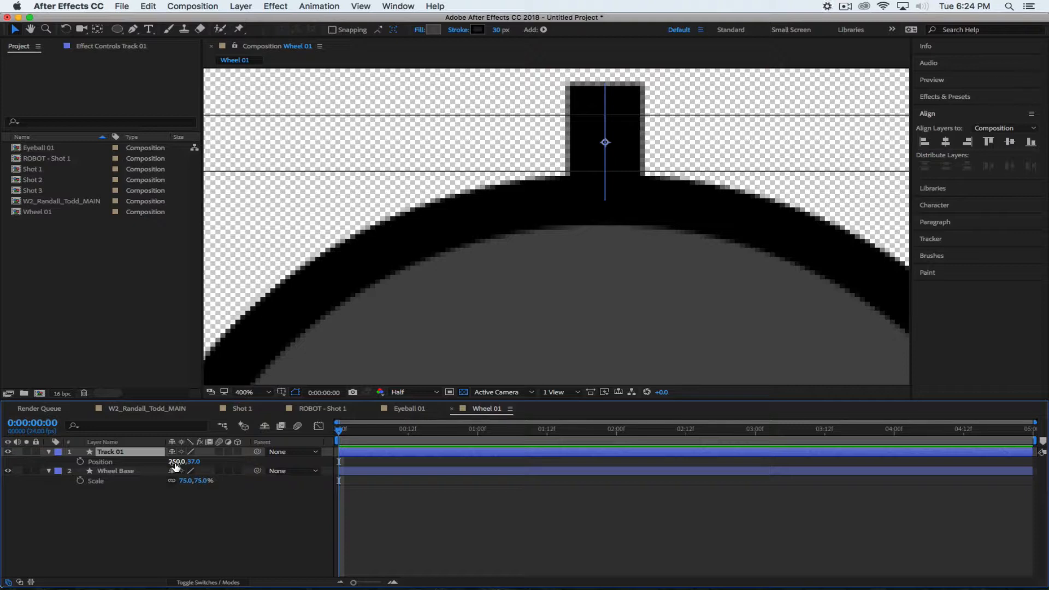
pyautogui.press(',')
pyautogui.press(',')
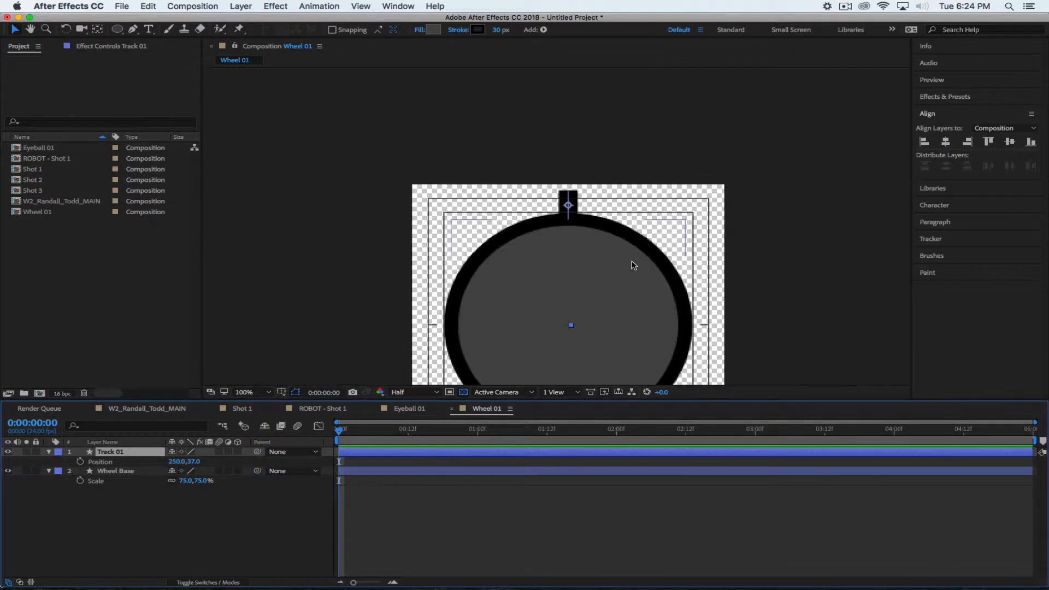
pyautogui.press('space')
pyautogui.moveTo(663, 274); pyautogui.dragTo(649, 171)
pyautogui.click(198, 534)
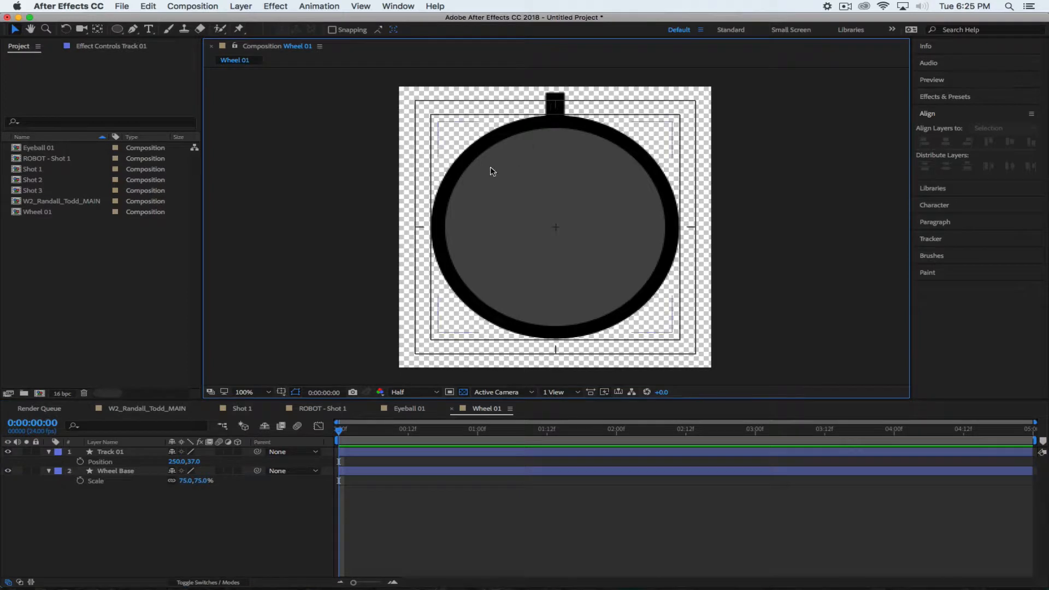
pyautogui.click(110, 453)
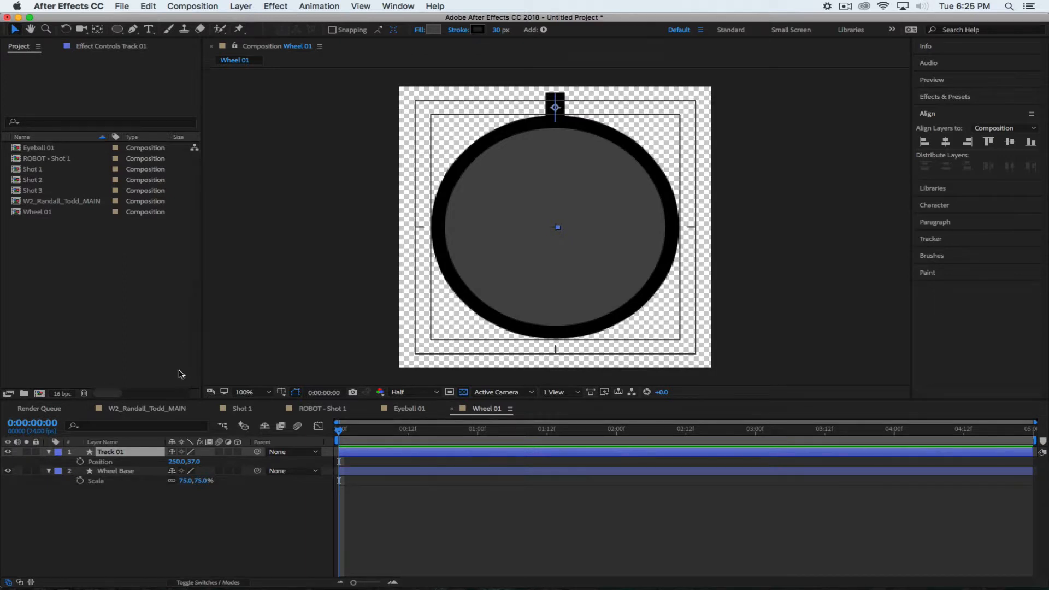
pyautogui.click(108, 453)
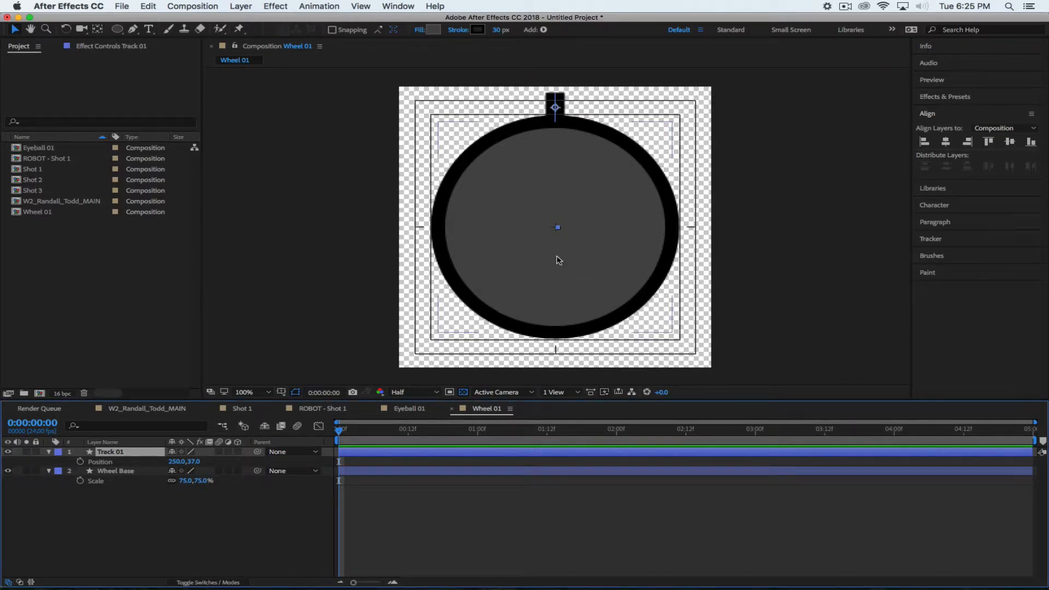
pyautogui.click(542, 257)
pyautogui.click(555, 107)
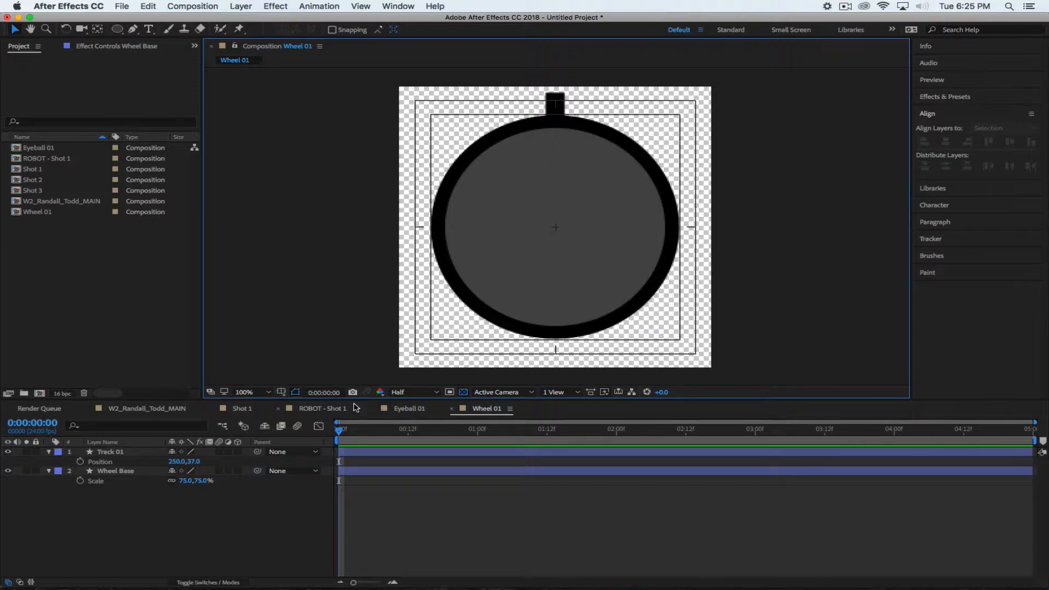
pyautogui.click(109, 480)
# Delete the Track 01 notch layer
pyautogui.click(104, 451)
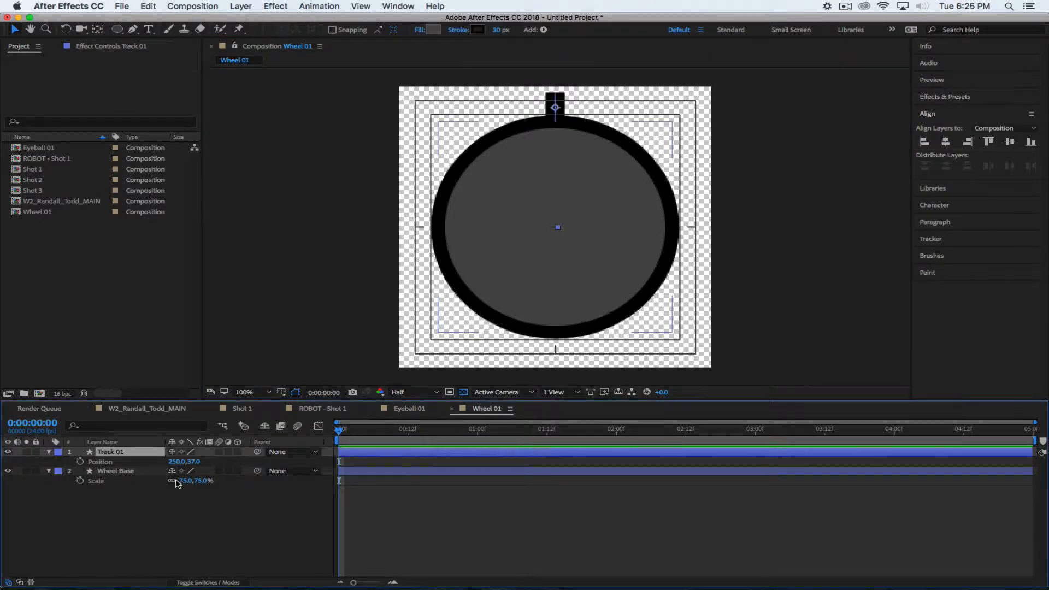
pyautogui.press('Delete')
pyautogui.click(133, 29)
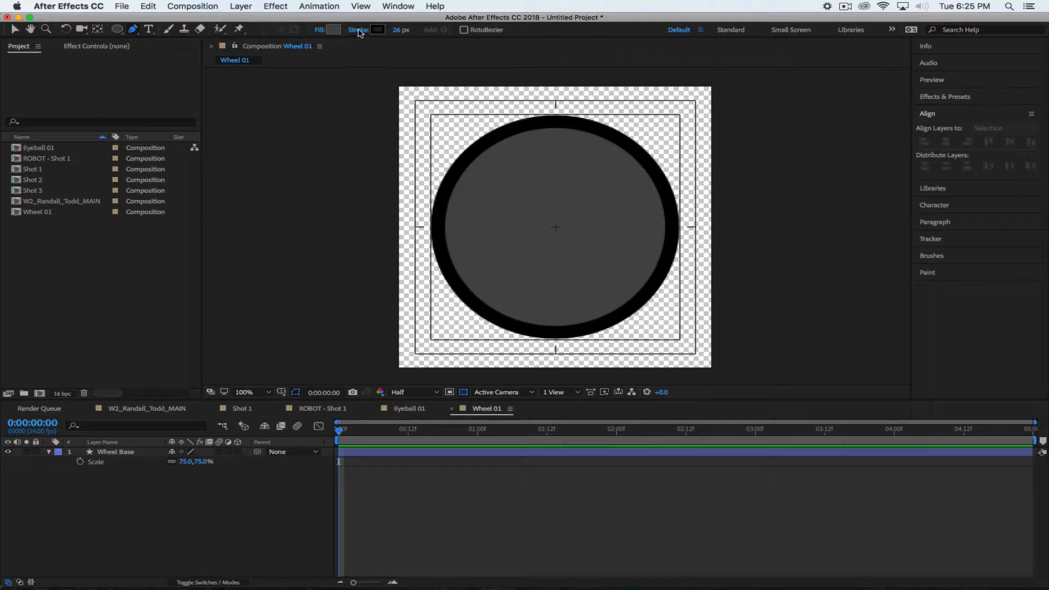
# Set new shapes to no stroke and a black 000000 fill
pyautogui.click(359, 31)
pyautogui.click(464, 274)
pyautogui.click(555, 338)
pyautogui.click(333, 30)
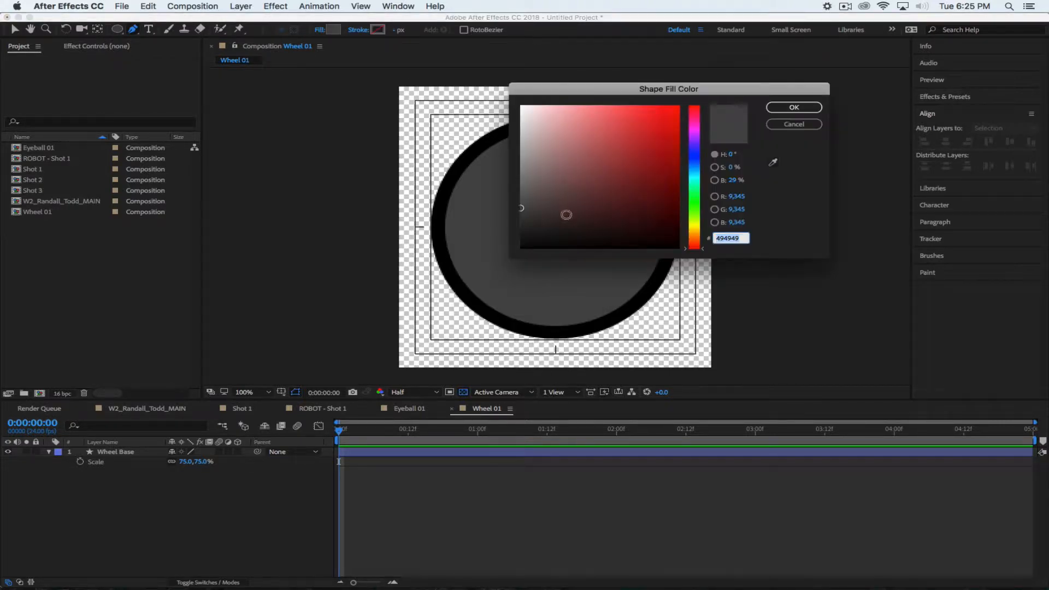
pyautogui.moveTo(562, 213); pyautogui.dragTo(457, 287)
pyautogui.click(783, 108)
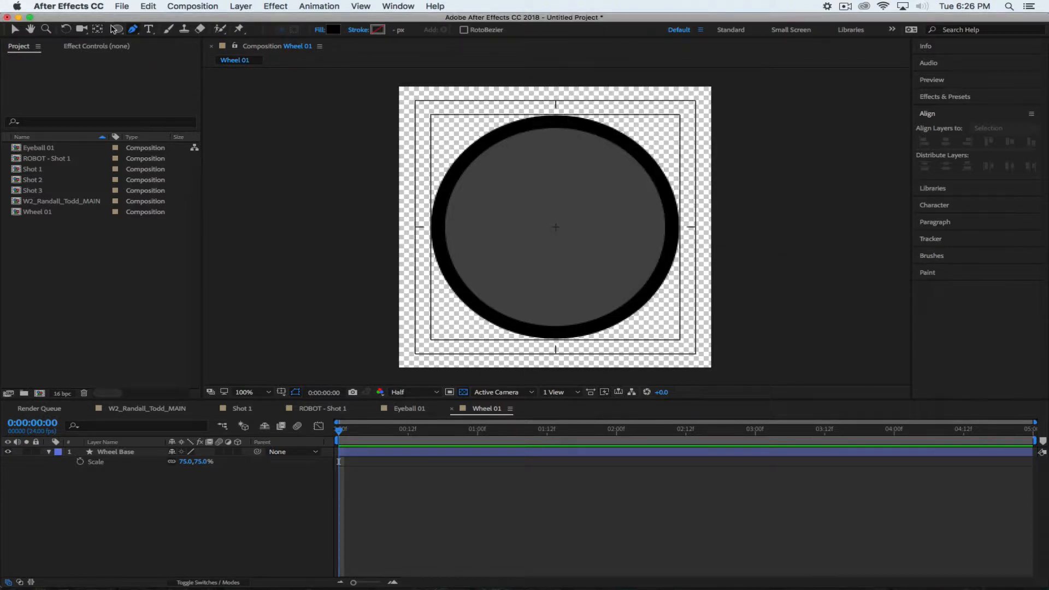
# Draw a small black rectangle on top of the wheel as Shape Layer 1
pyautogui.moveTo(117, 29); pyautogui.dragTo(161, 27)
pyautogui.moveTo(545, 101); pyautogui.dragTo(572, 125)
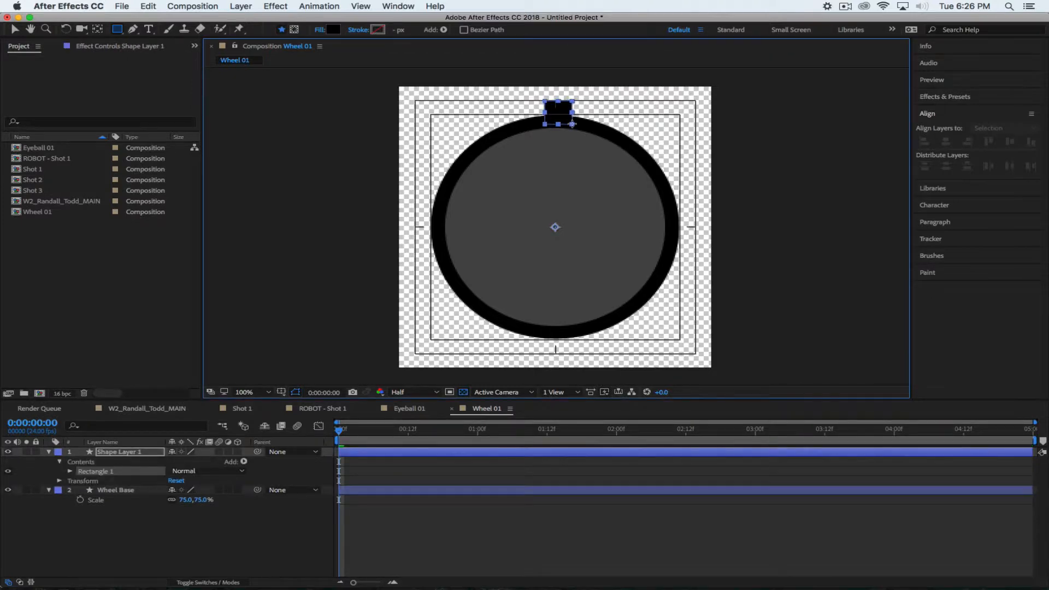
pyautogui.click(168, 546)
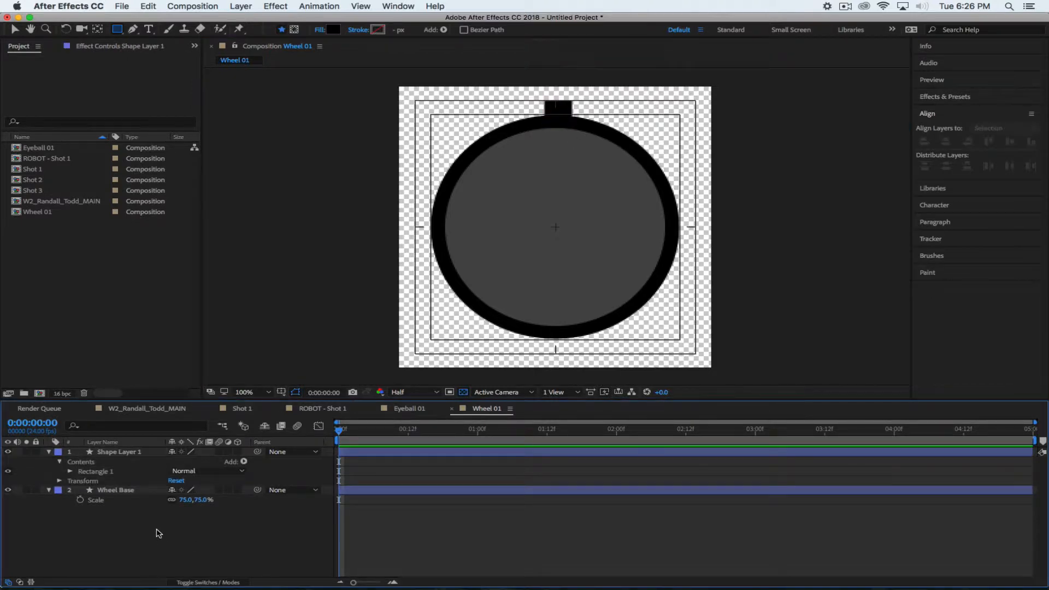
pyautogui.click(115, 452)
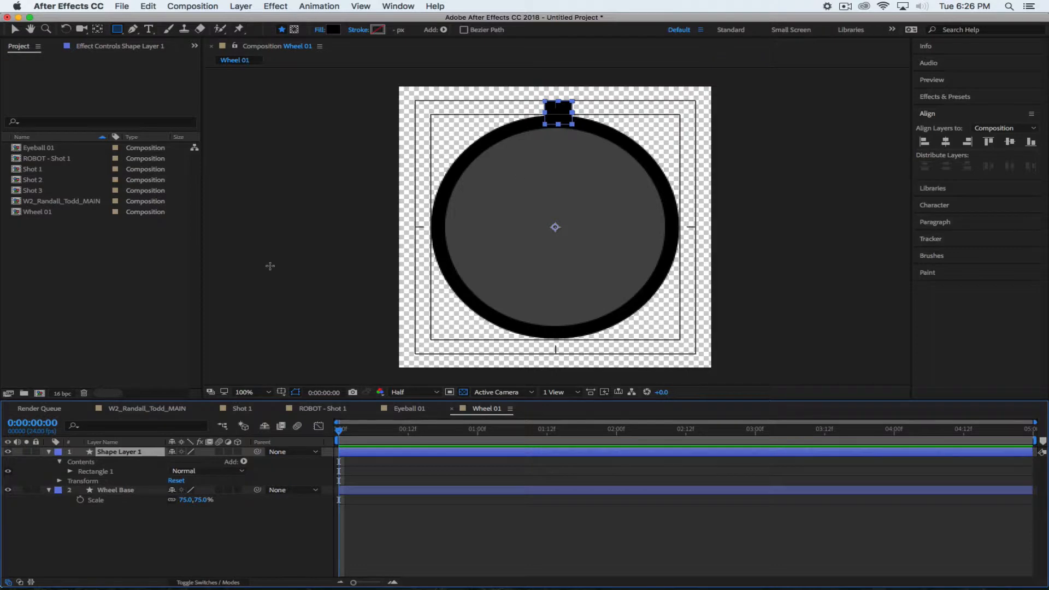
# Centre the rectangle horizontally, then undo to remove it
pyautogui.click(98, 29)
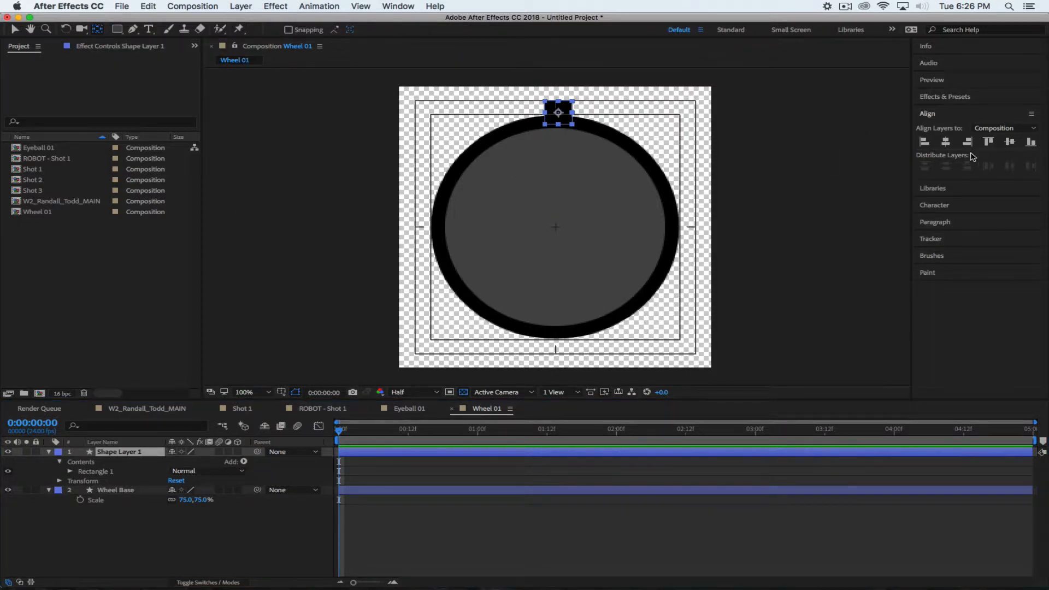
pyautogui.click(945, 142)
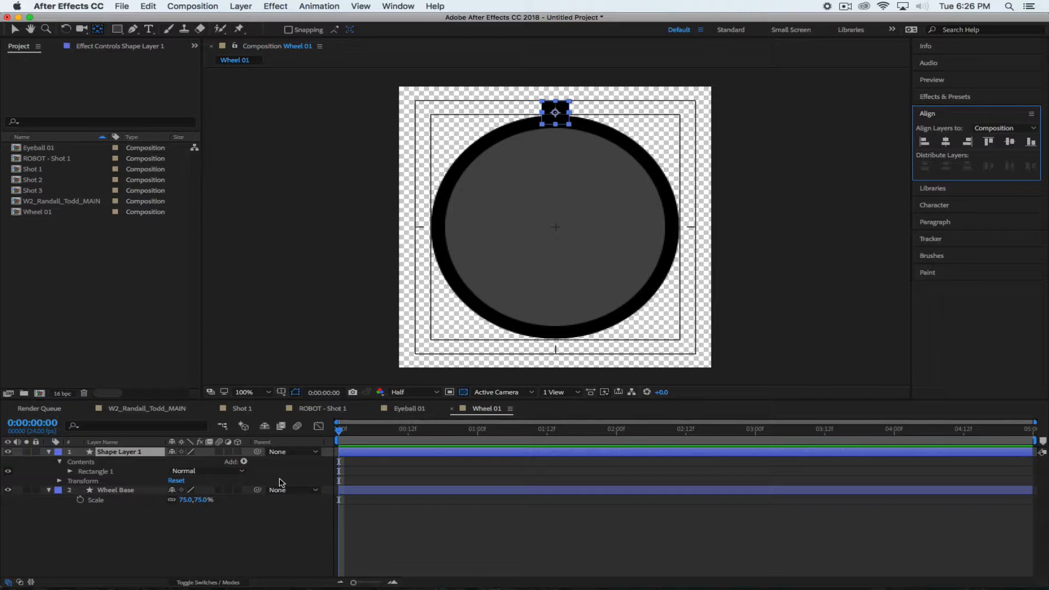
pyautogui.click(143, 534)
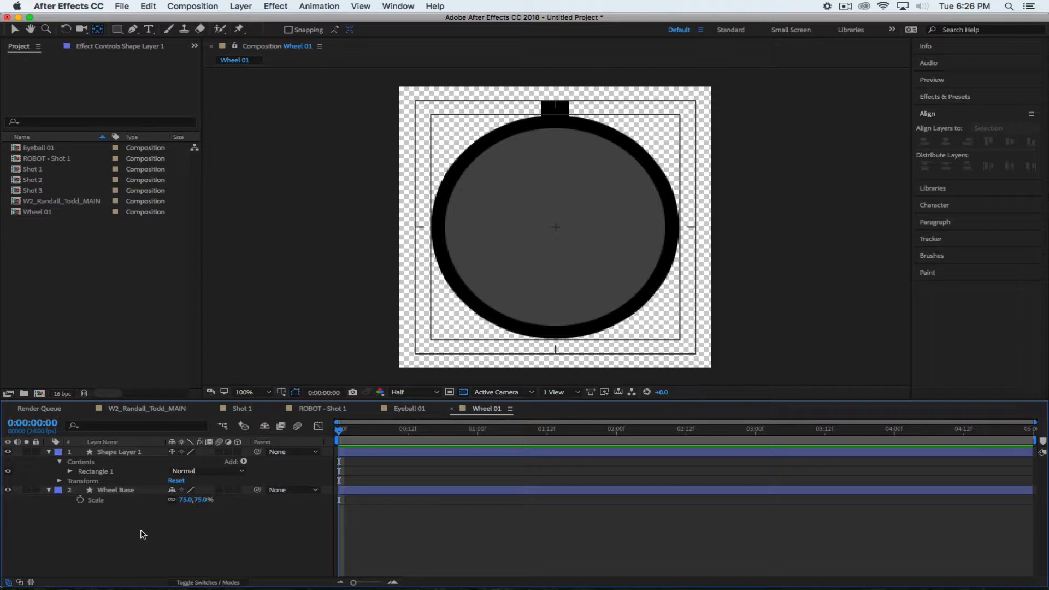
pyautogui.press('super+z')
pyautogui.press('super+z')
pyautogui.press('super+z')
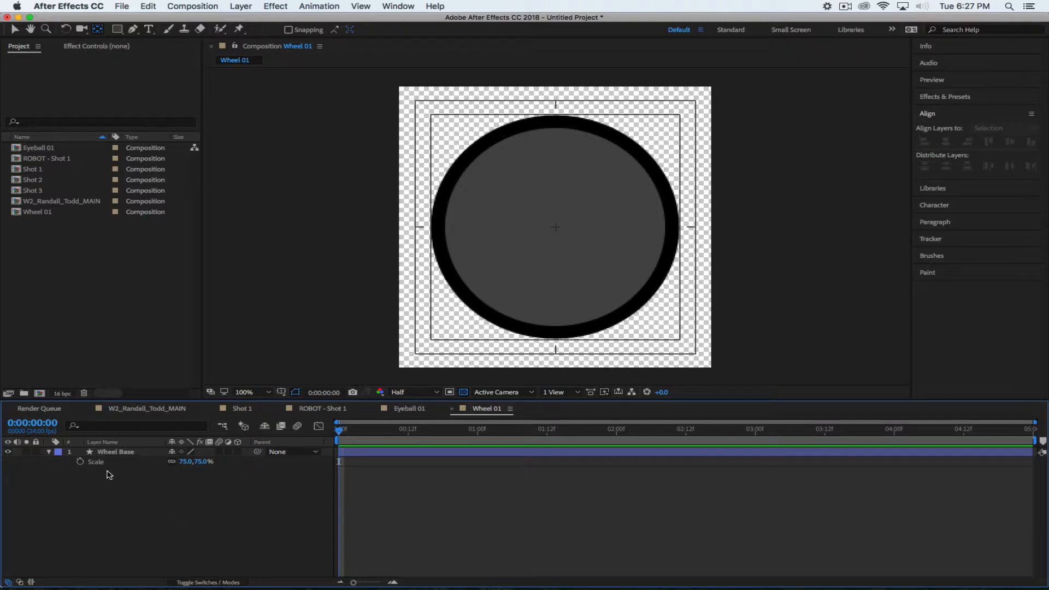
# Deselect Wheel Base and pick the Rectangle tool, leaving the wheel unchanged
pyautogui.click(109, 452)
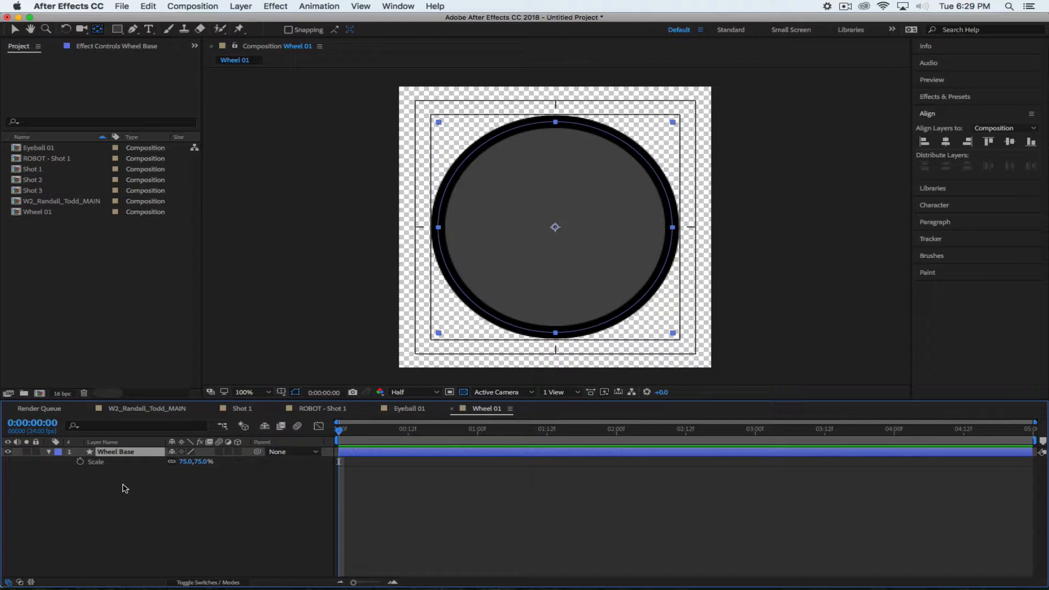
pyautogui.click(139, 489)
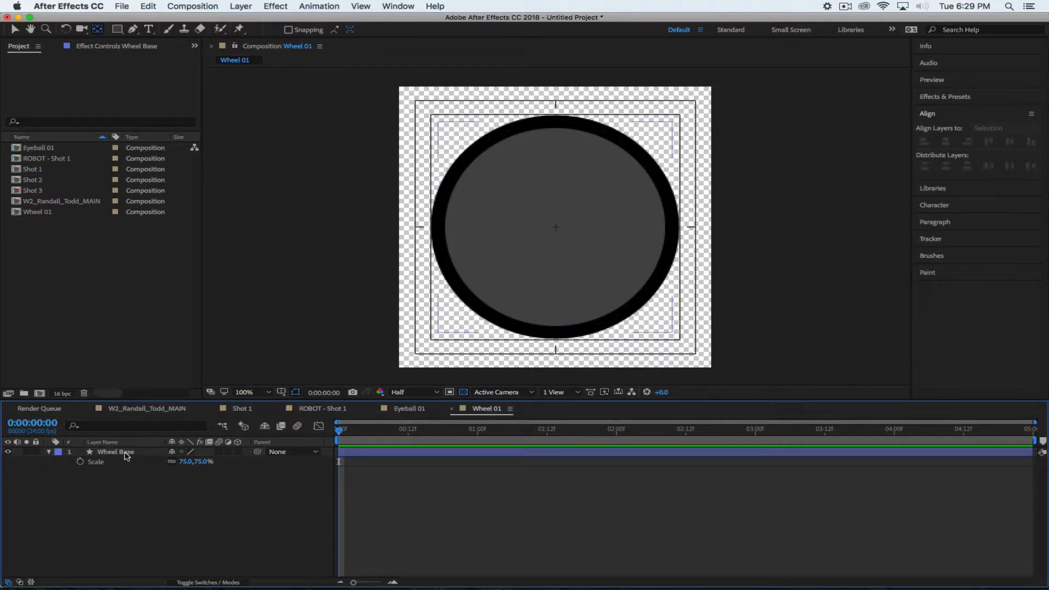
pyautogui.click(117, 30)
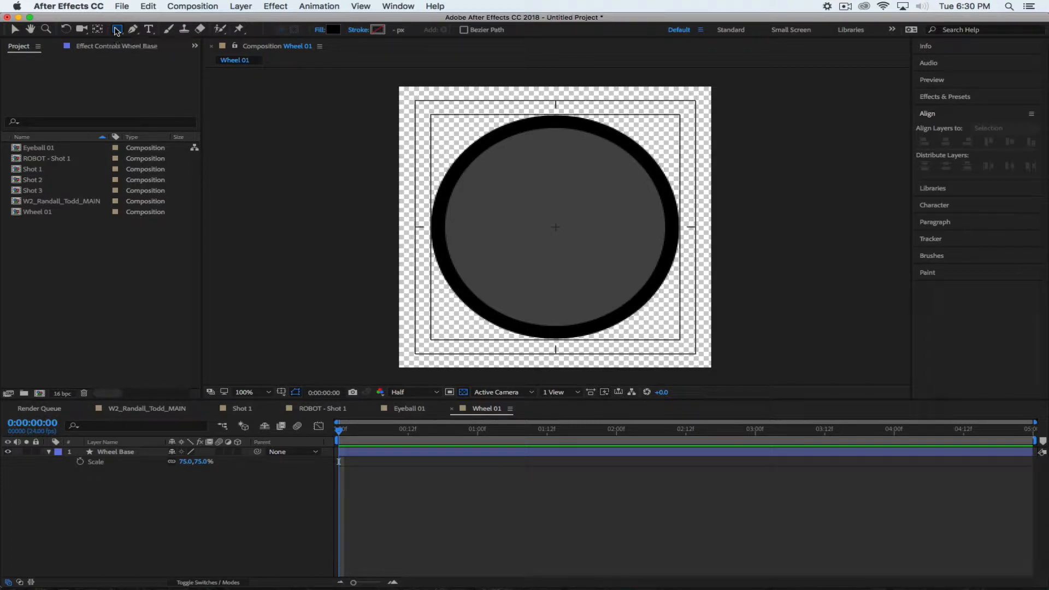
# Set the Rectangle tool's stroke to None in Stroke Options, so new shapes have black fill only
pyautogui.click(359, 31)
pyautogui.moveTo(528, 255)
pyautogui.mouseDown()
pyautogui.moveTo(750, 76)
pyautogui.moveTo(822, 60)
pyautogui.mouseUp()
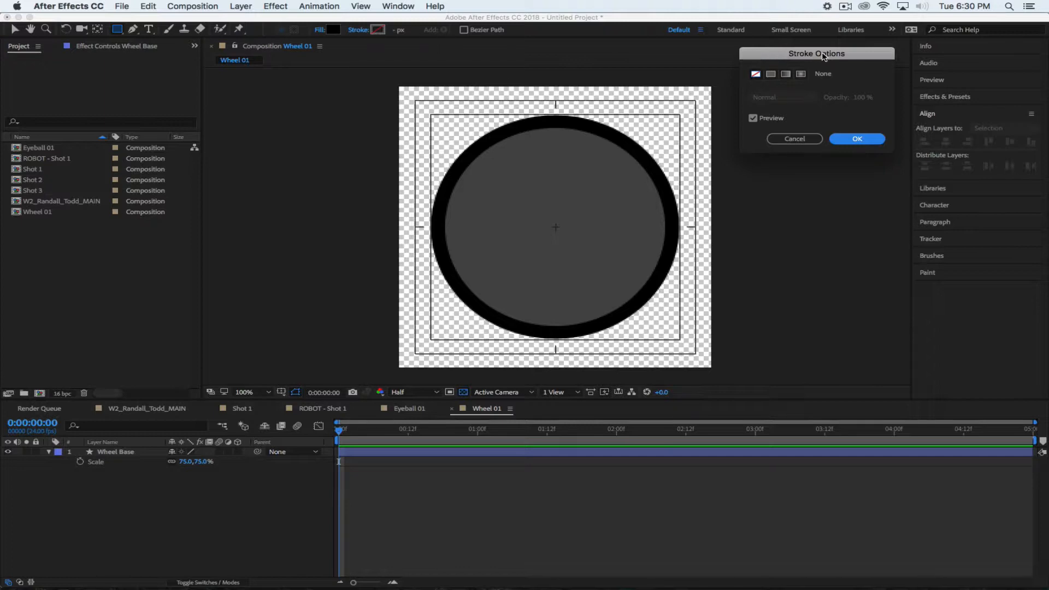
pyautogui.click(842, 7)
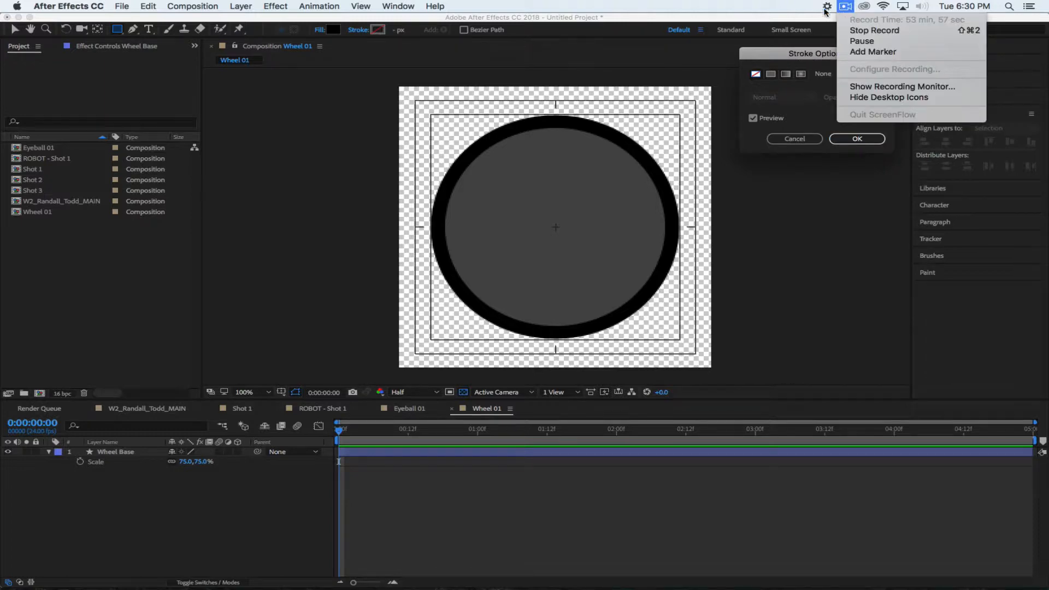
pyautogui.click(708, 11)
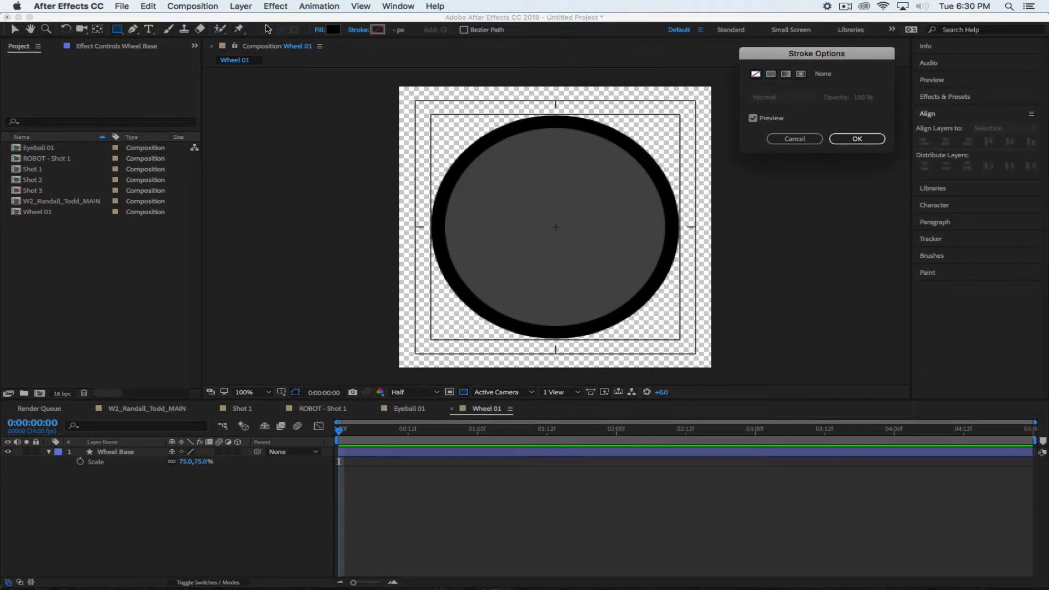
pyautogui.click(854, 140)
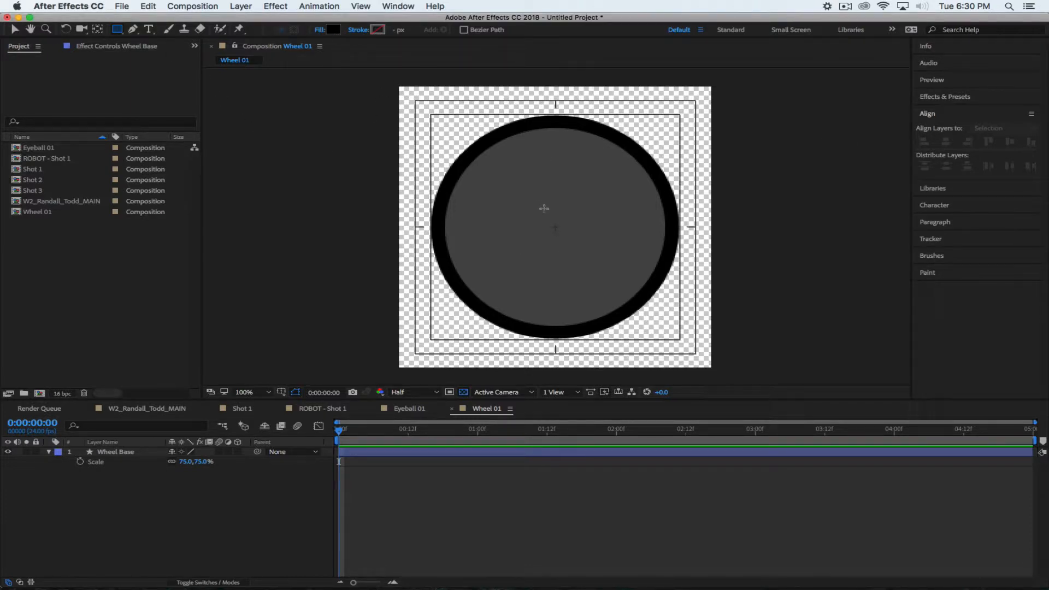
# Draw a small black rectangle at the wheel's centre and select the new Shape Layer 1
pyautogui.moveTo(542, 203)
pyautogui.mouseDown()
pyautogui.moveTo(564, 233)
pyautogui.moveTo(557, 227)
pyautogui.mouseUp()
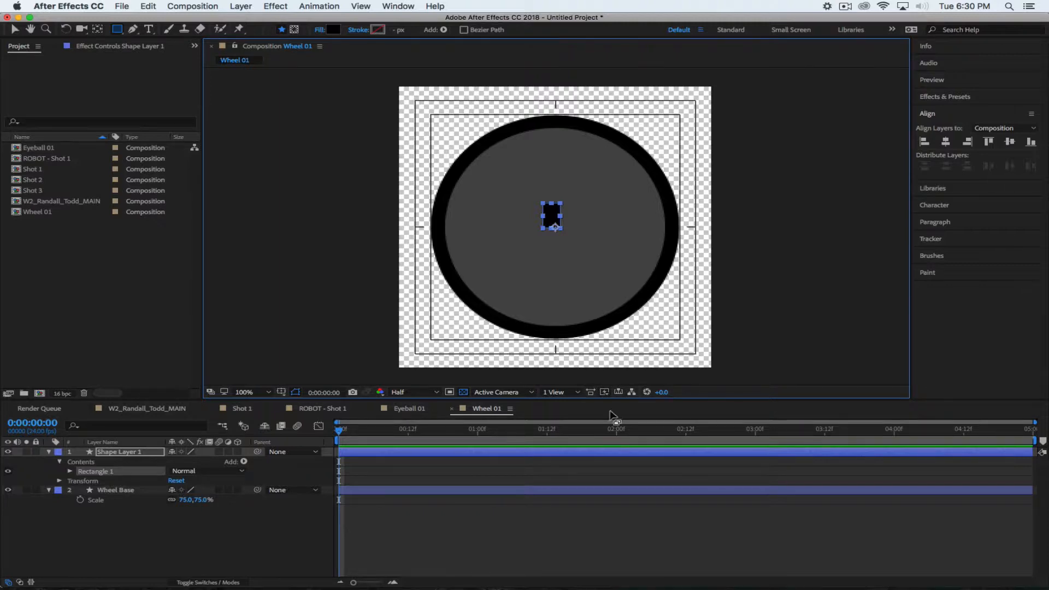
pyautogui.click(126, 453)
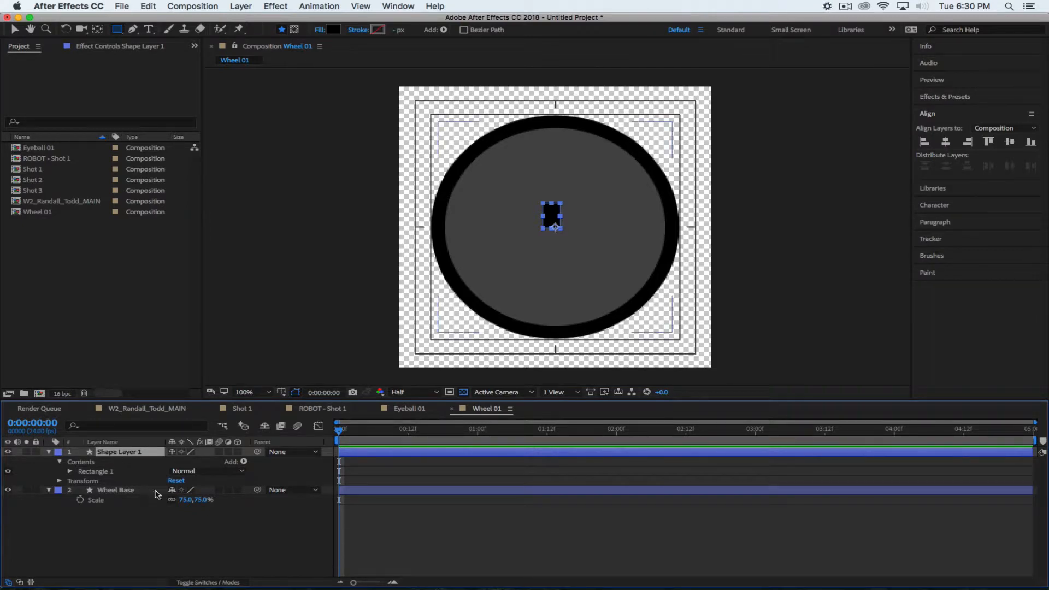
pyautogui.click(97, 29)
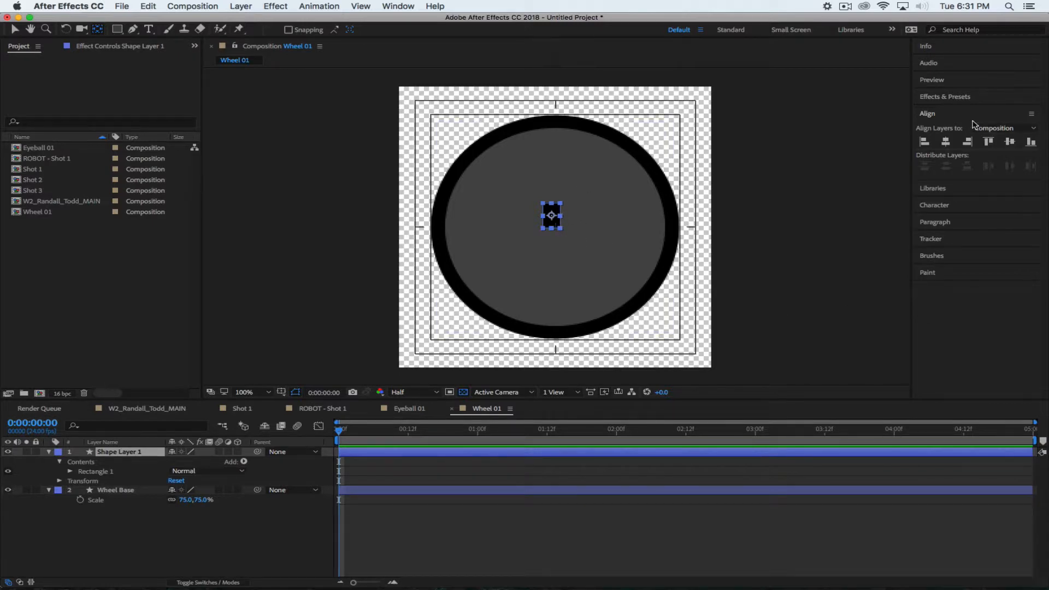
# Centre the rectangle horizontally and raise it onto the top rim at Position 250.0, 43.1
pyautogui.click(945, 143)
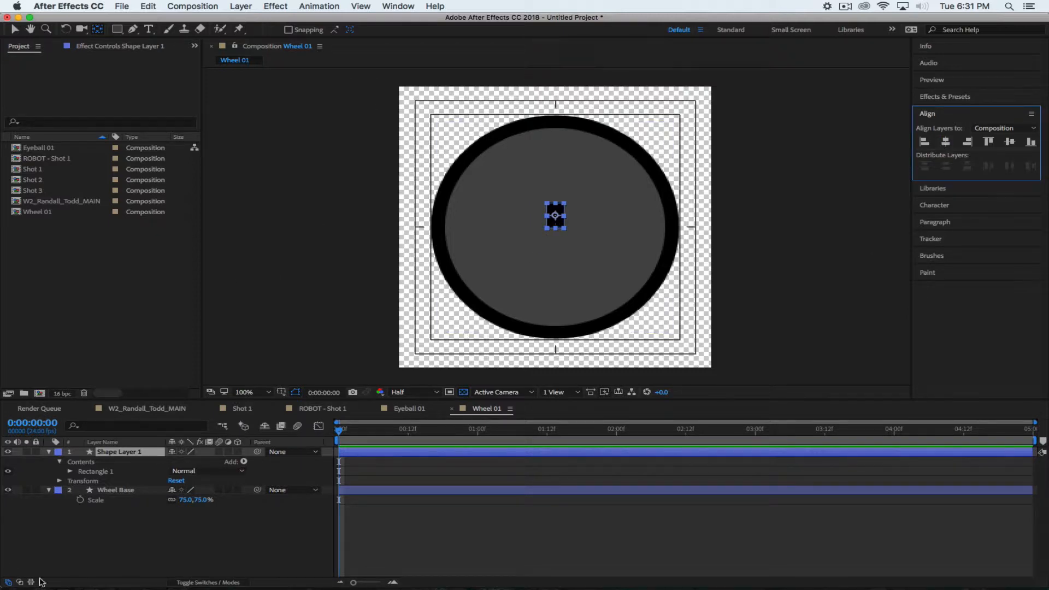
pyautogui.click(118, 453)
pyautogui.press('p')
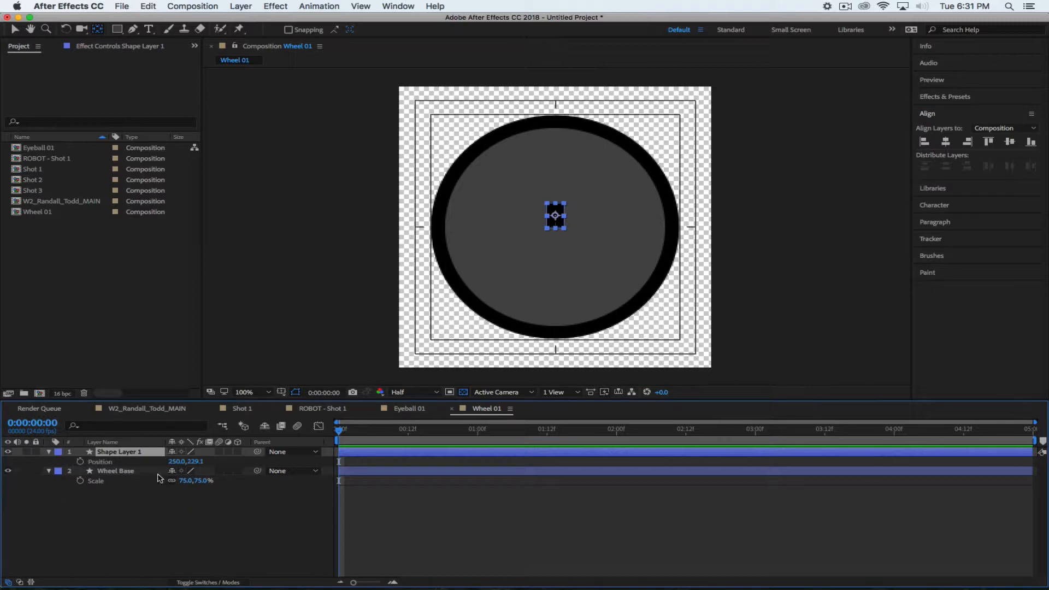
pyautogui.moveTo(200, 462); pyautogui.dragTo(104, 443)
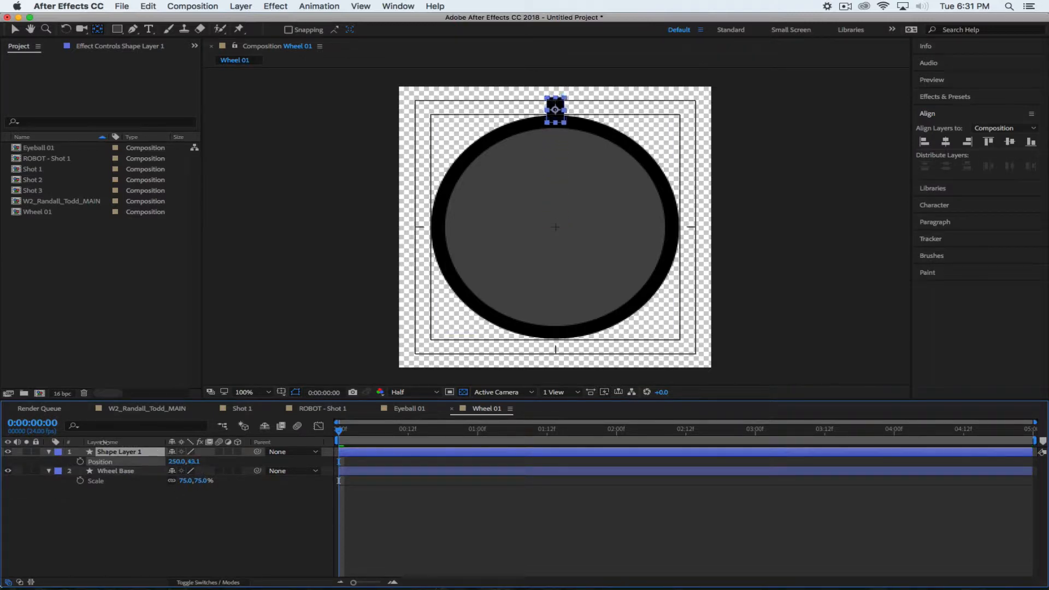
pyautogui.click(121, 507)
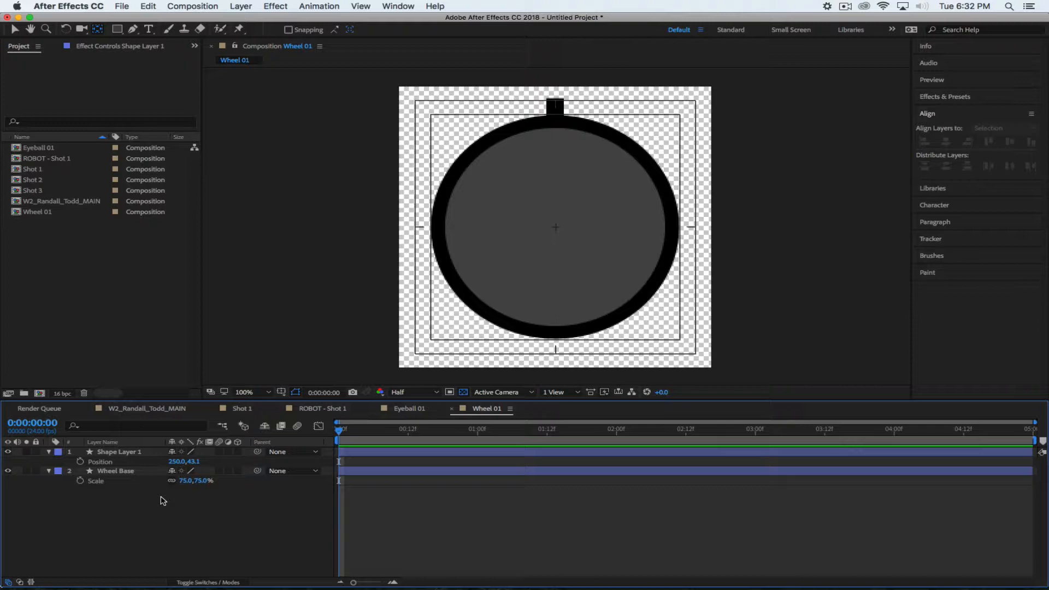
pyautogui.click(249, 10)
pyautogui.moveTo(246, 21)
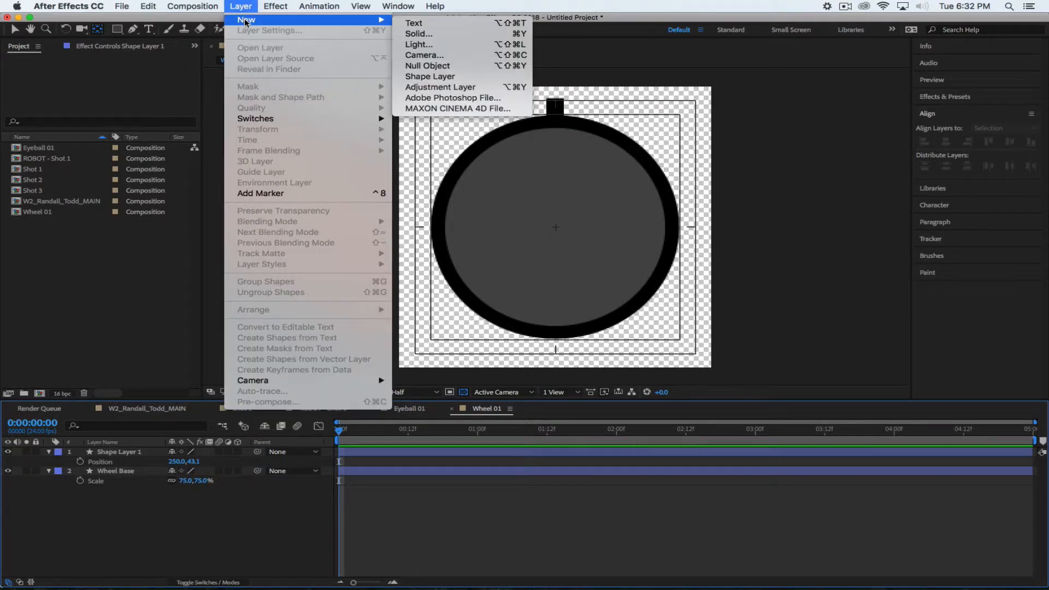
pyautogui.click(427, 67)
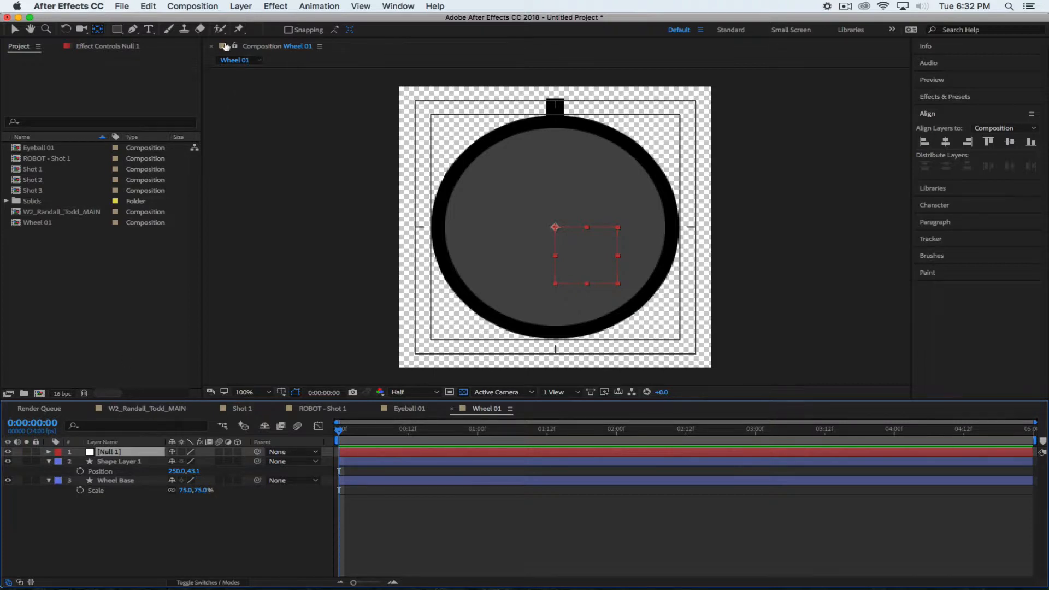
pyautogui.click(241, 6)
pyautogui.moveTo(238, 20)
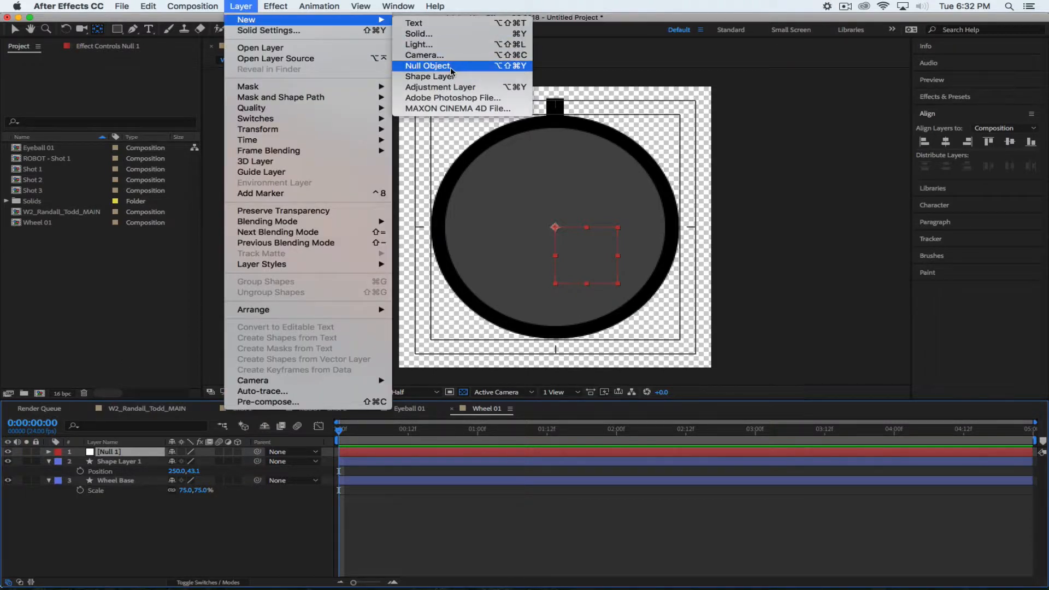
pyautogui.click(242, 6)
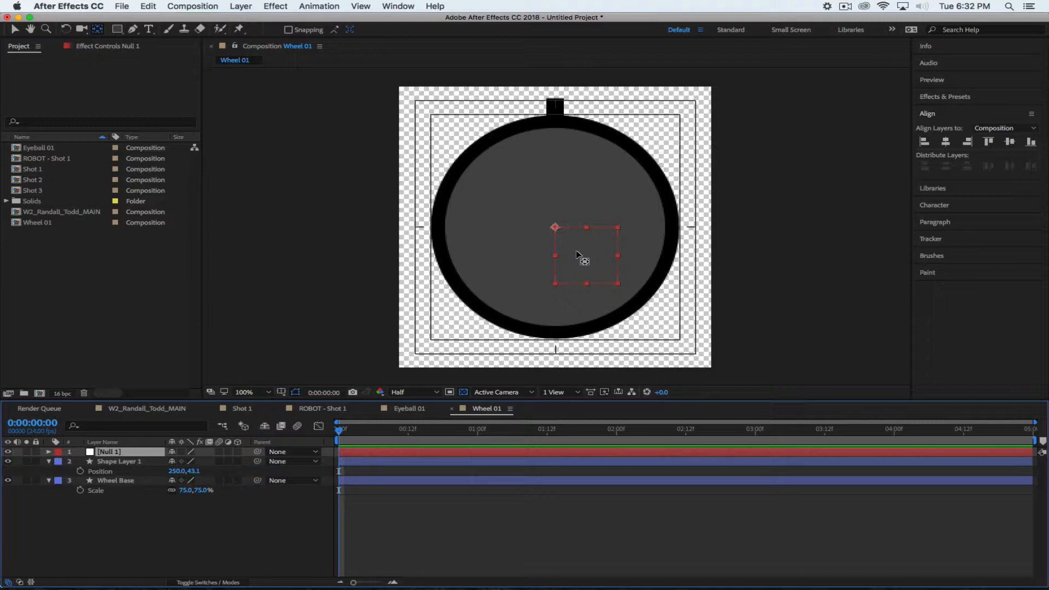
# Move Shape Layer 1's anchor point onto the comp centre crosshair, reading -6.0, 186.0
pyautogui.click(103, 526)
pyautogui.click(555, 107)
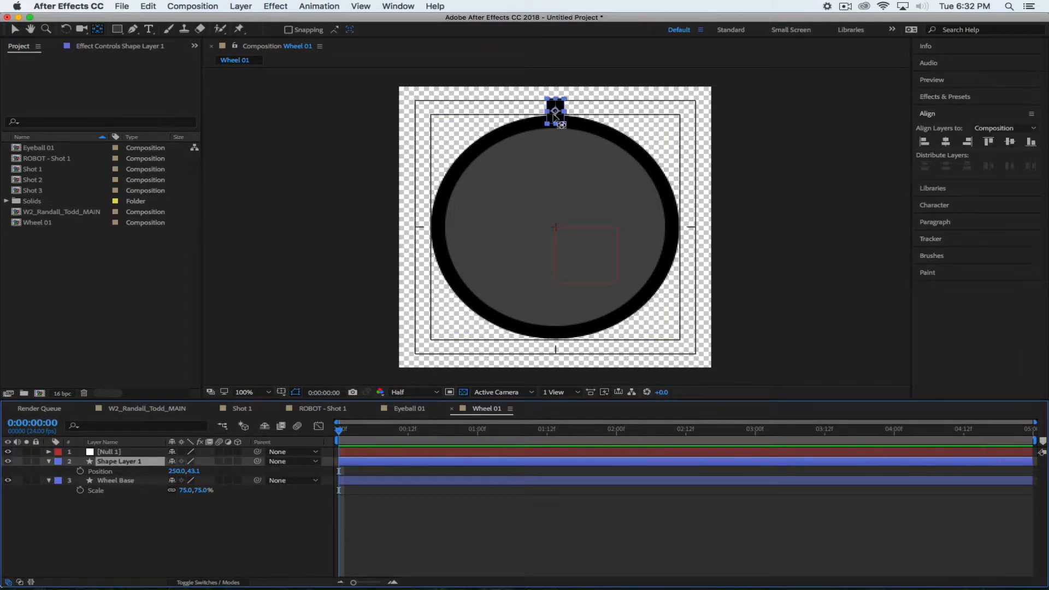
pyautogui.press('a')
pyautogui.moveTo(191, 471); pyautogui.dragTo(230, 472)
pyautogui.press('super+z')
pyautogui.click(98, 29)
pyautogui.moveTo(555, 111); pyautogui.dragTo(556, 228)
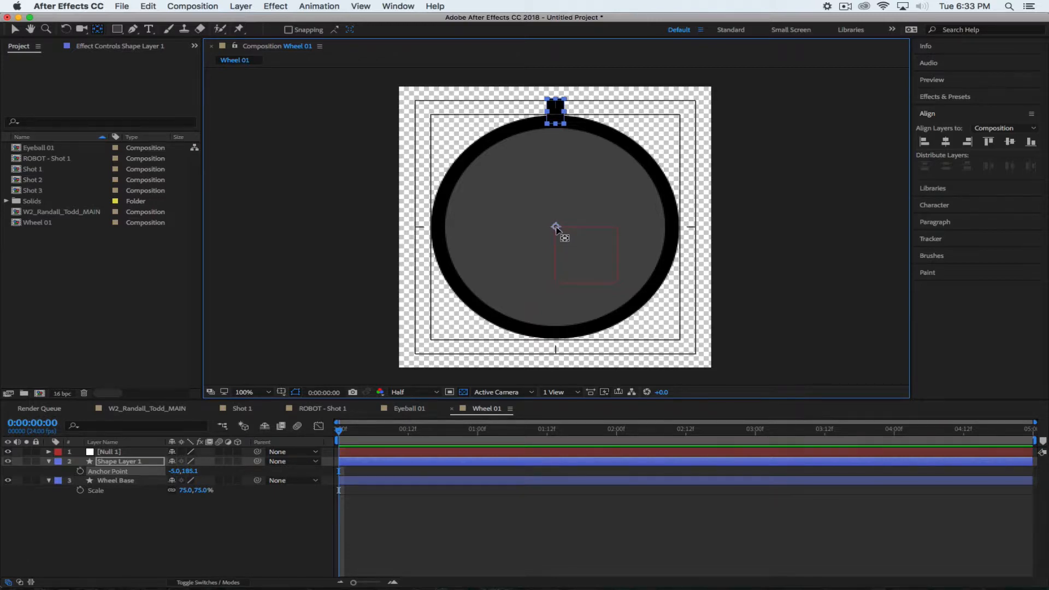
pyautogui.scroll(-2, 562, 226)
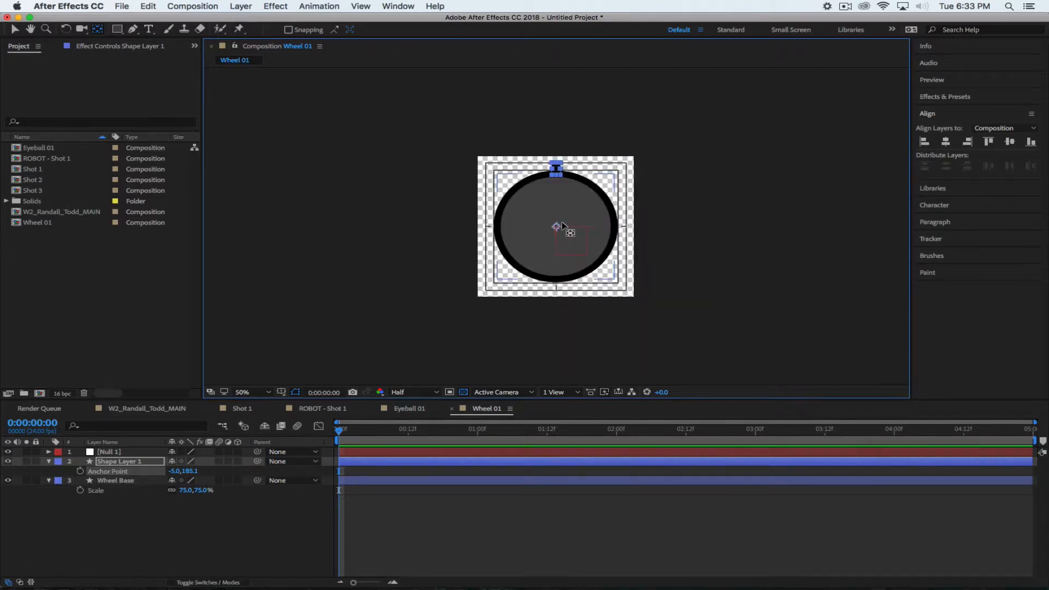
pyautogui.scroll(10, 562, 226)
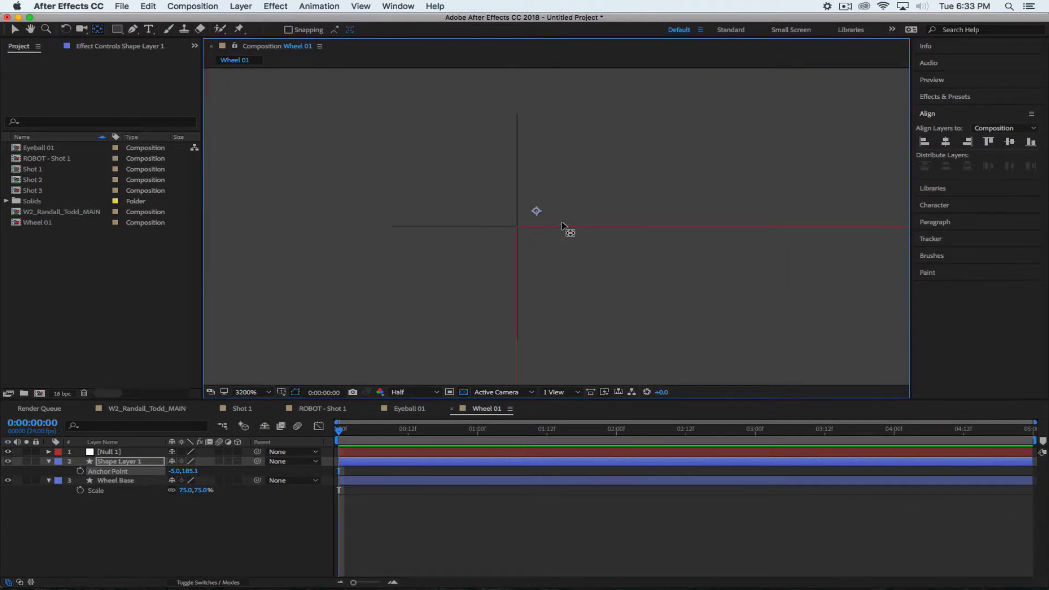
pyautogui.moveTo(536, 212); pyautogui.dragTo(516, 227)
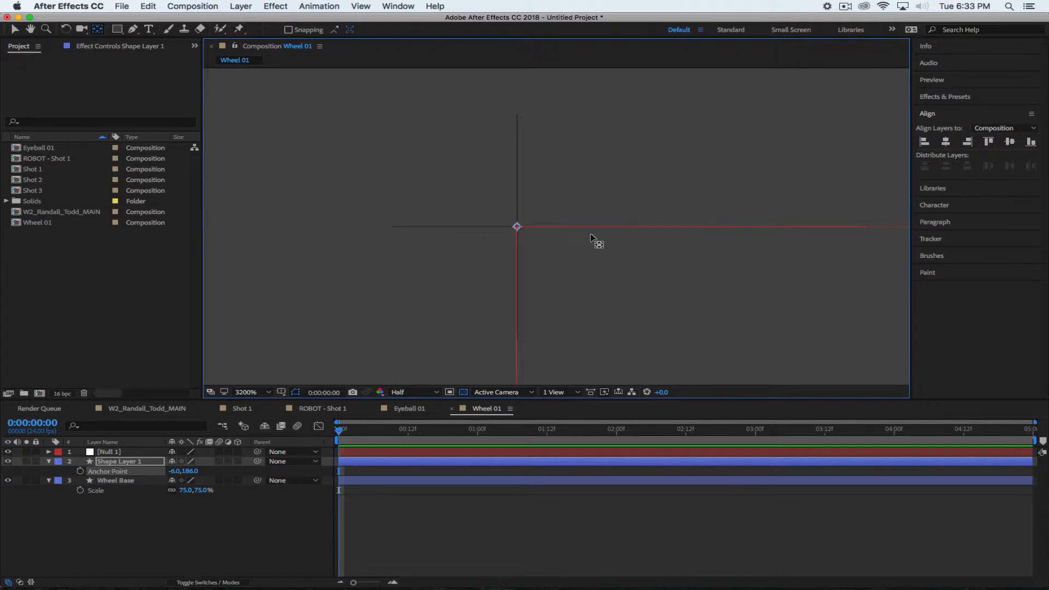
pyautogui.scroll(-6, 590, 234)
pyautogui.scroll(1, 601, 193)
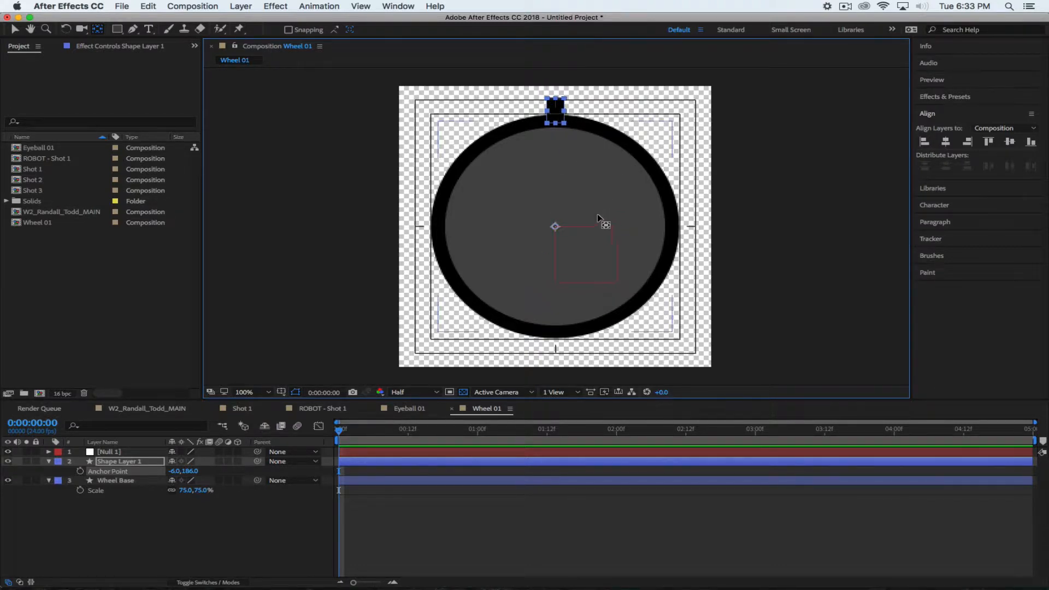
pyautogui.press('super+alt+Home')
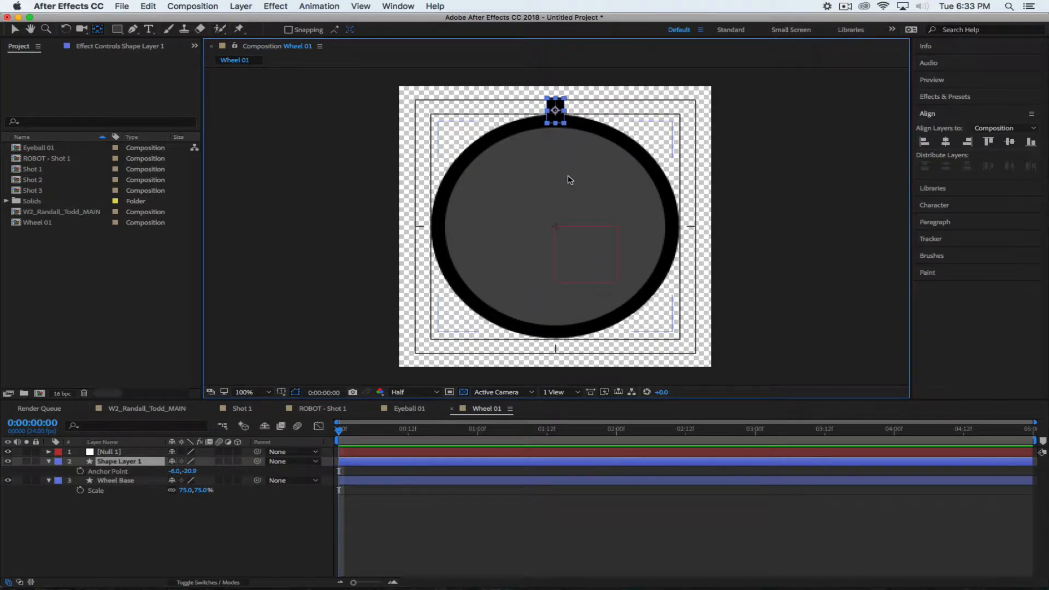
pyautogui.moveTo(556, 111); pyautogui.dragTo(556, 226)
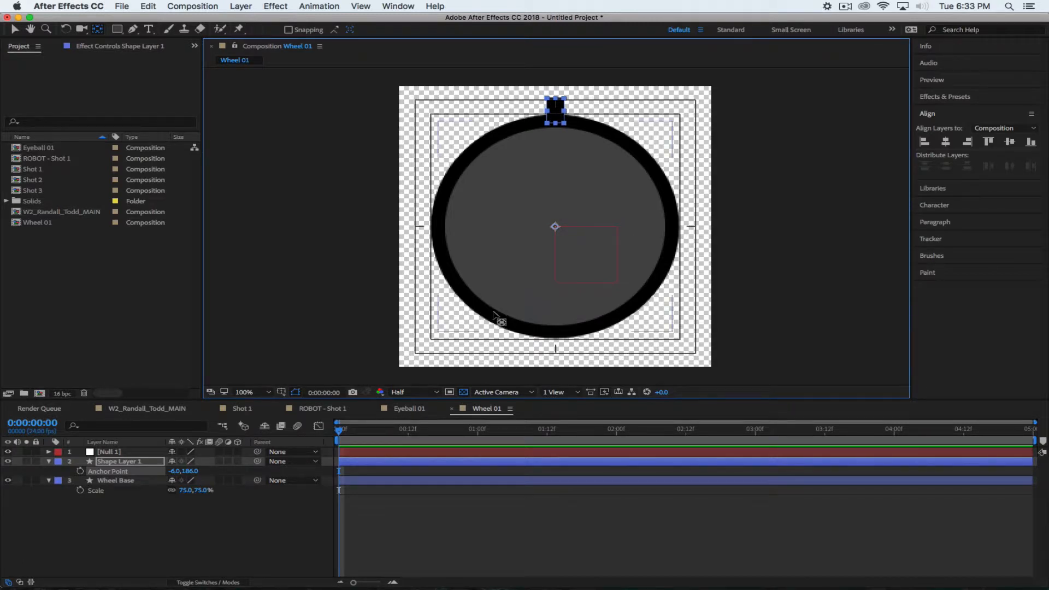
pyautogui.press('super+alt+Home')
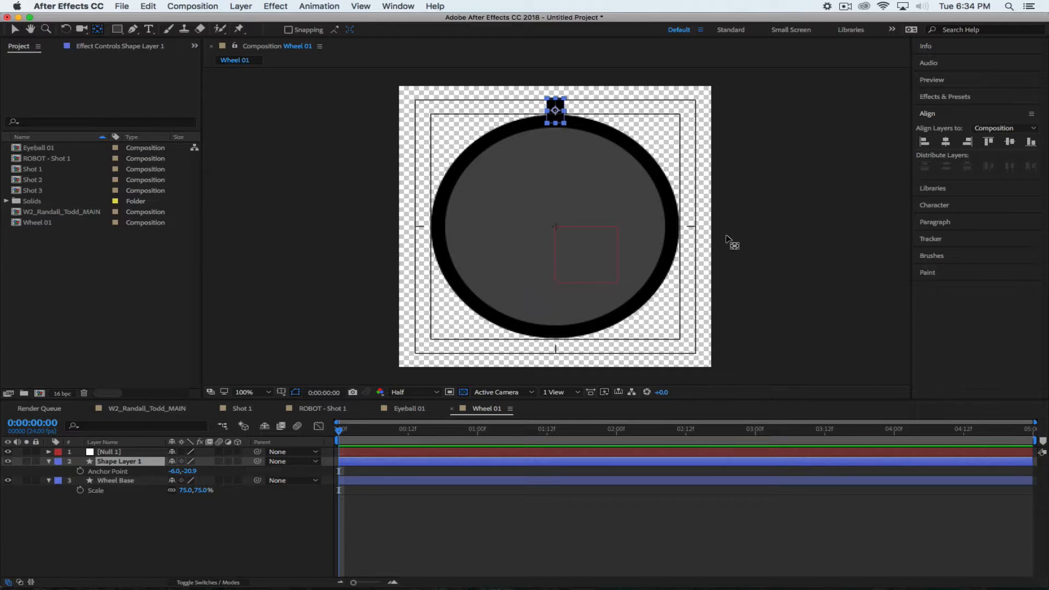
pyautogui.moveTo(554, 110); pyautogui.dragTo(555, 226)
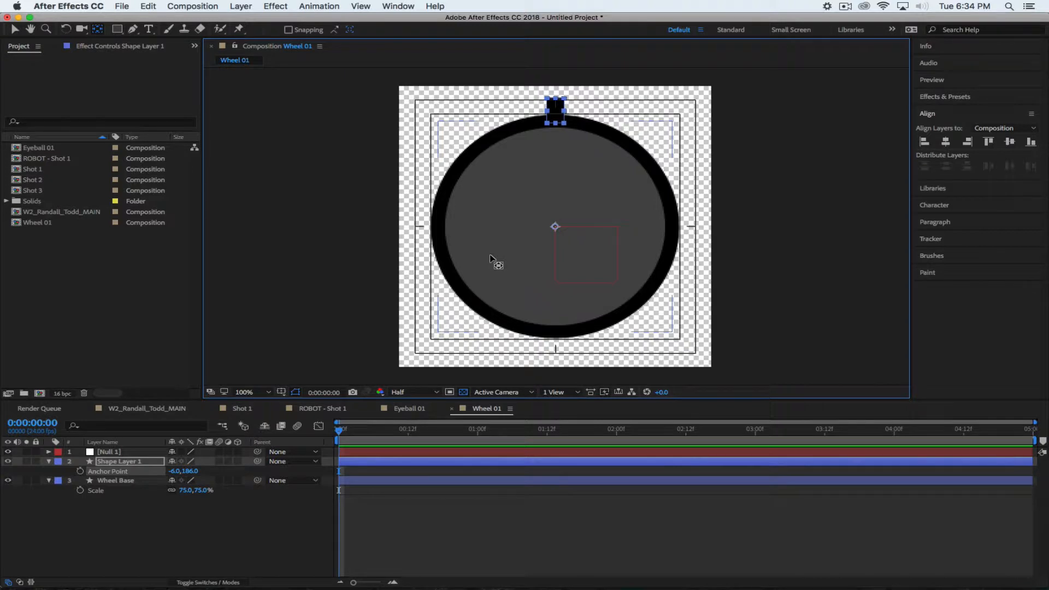
pyautogui.click(199, 523)
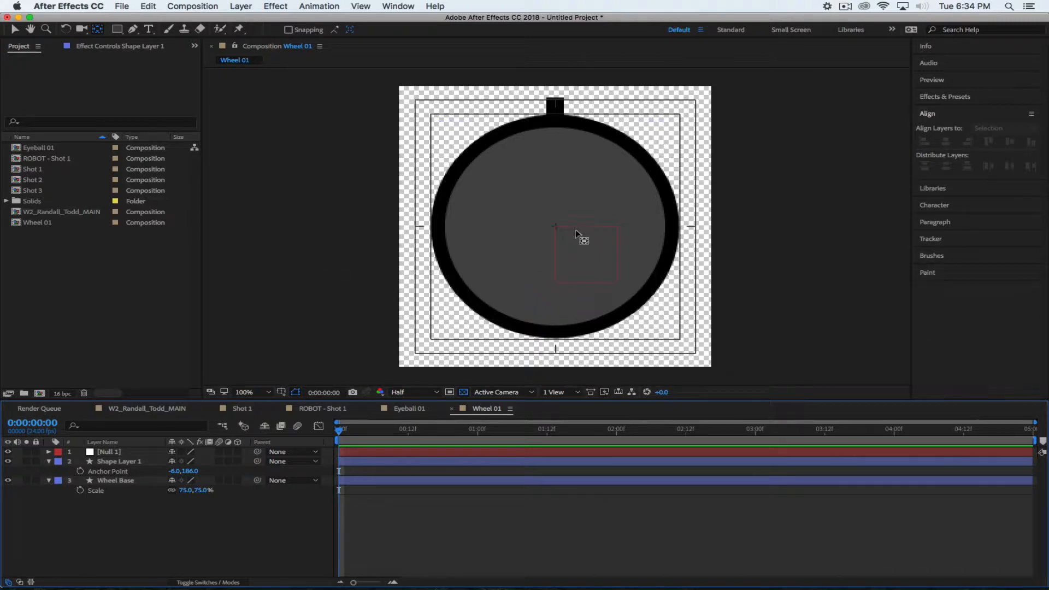
# Test-rotate the notch around the wheel centre, then reset its Rotation to 0x+0.0°
pyautogui.click(126, 463)
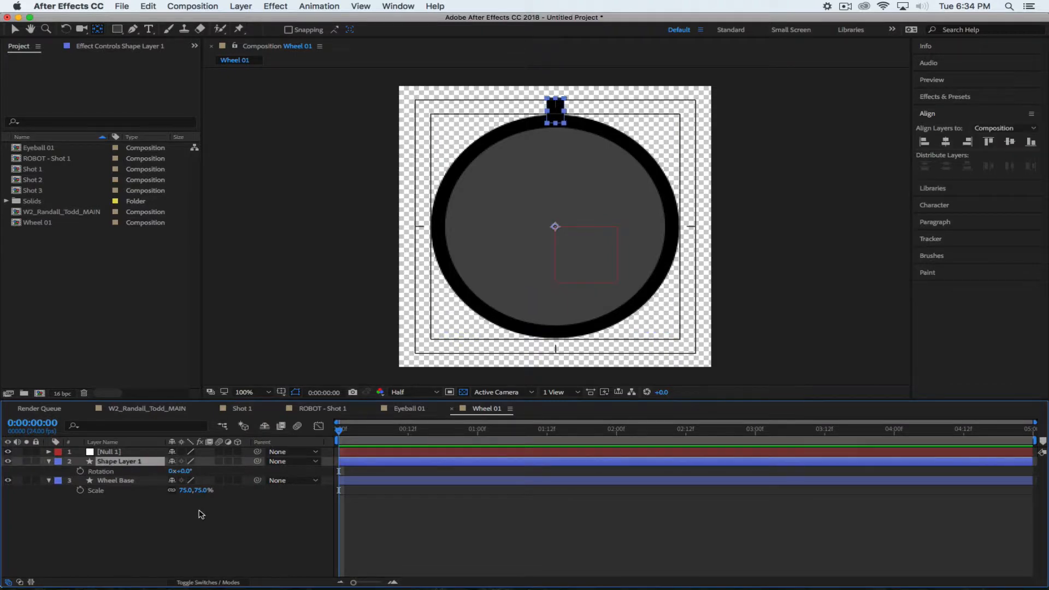
pyautogui.press('r')
pyautogui.moveTo(195, 471)
pyautogui.mouseDown()
pyautogui.moveTo(328, 490)
pyautogui.moveTo(144, 490)
pyautogui.moveTo(394, 494)
pyautogui.moveTo(186, 487)
pyautogui.moveTo(273, 484)
pyautogui.moveTo(192, 478)
pyautogui.mouseUp()
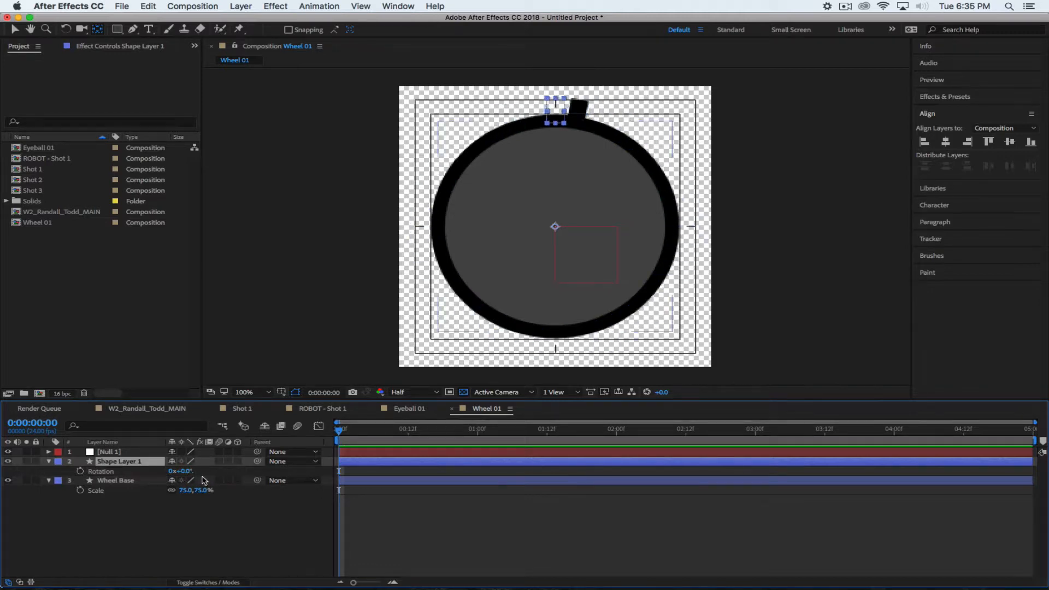
pyautogui.click(157, 552)
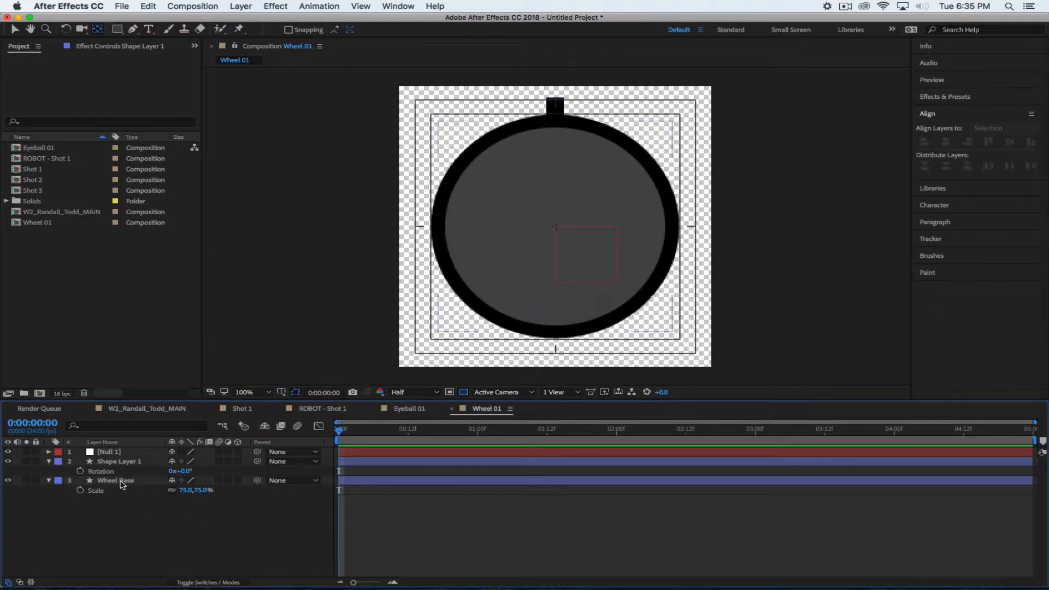
# Rename Shape Layer 1 to 'Wheel Track 01', fixing the mistyped capital R
pyautogui.click(118, 461)
pyautogui.press('Return')
pyautogui.write('W')
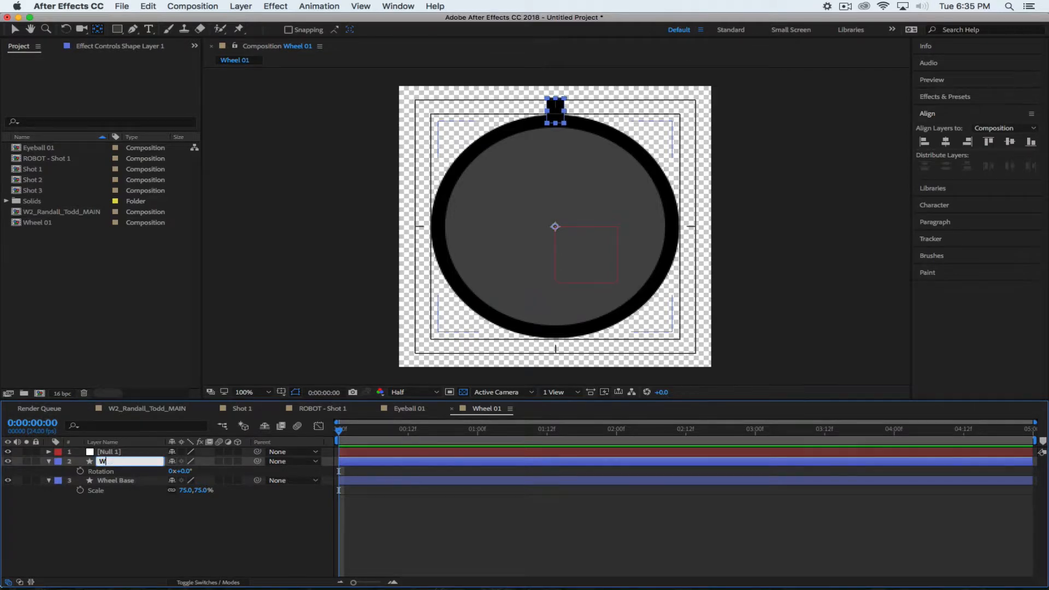
pyautogui.write('heel TRack 01')
pyautogui.click(127, 462)
pyautogui.press('BackSpace')
pyautogui.write('r')
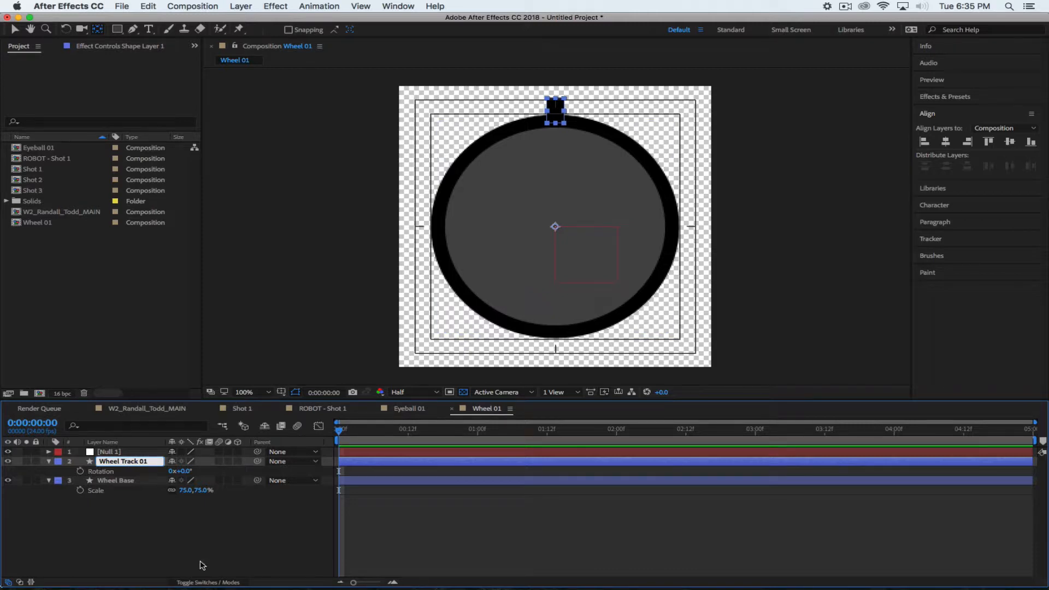
pyautogui.click(104, 540)
# Duplicate Wheel Track 01 and rotate the copy 45°, then undo both changes
pyautogui.click(125, 463)
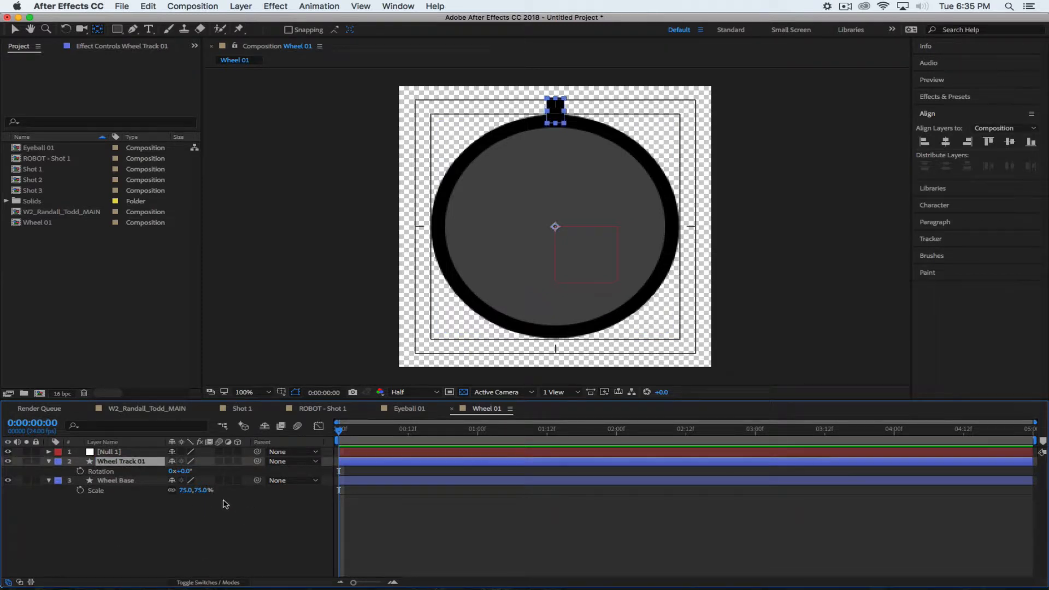
pyautogui.press('super+d')
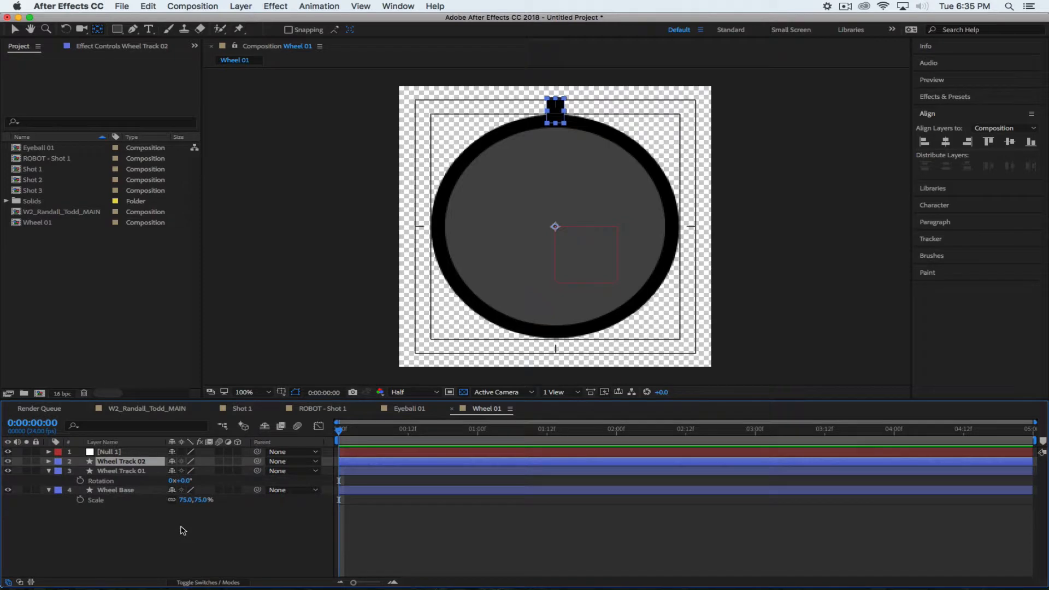
pyautogui.press('r')
pyautogui.click(186, 470)
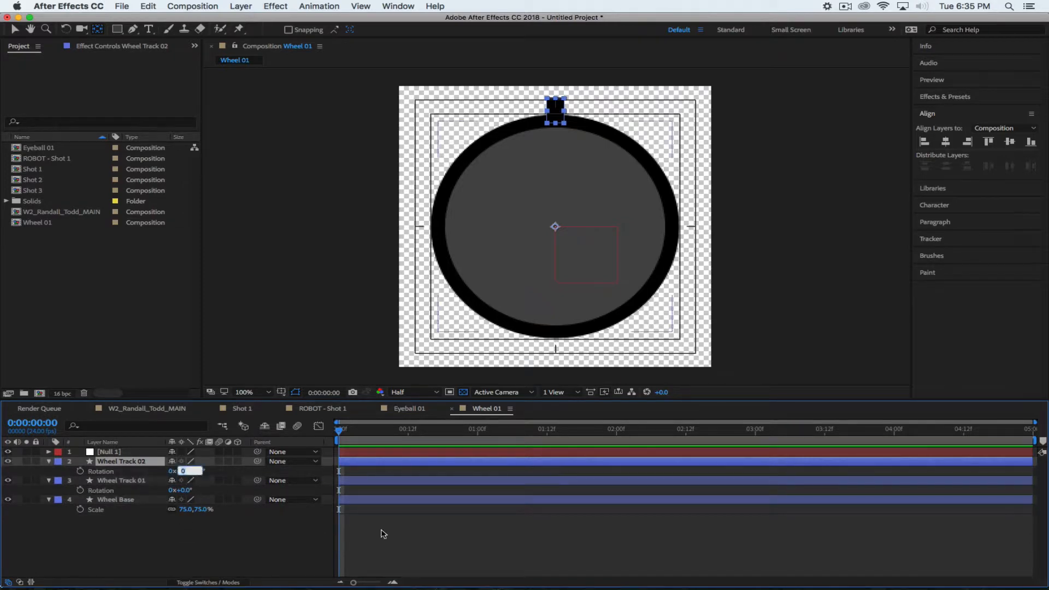
pyautogui.write('45')
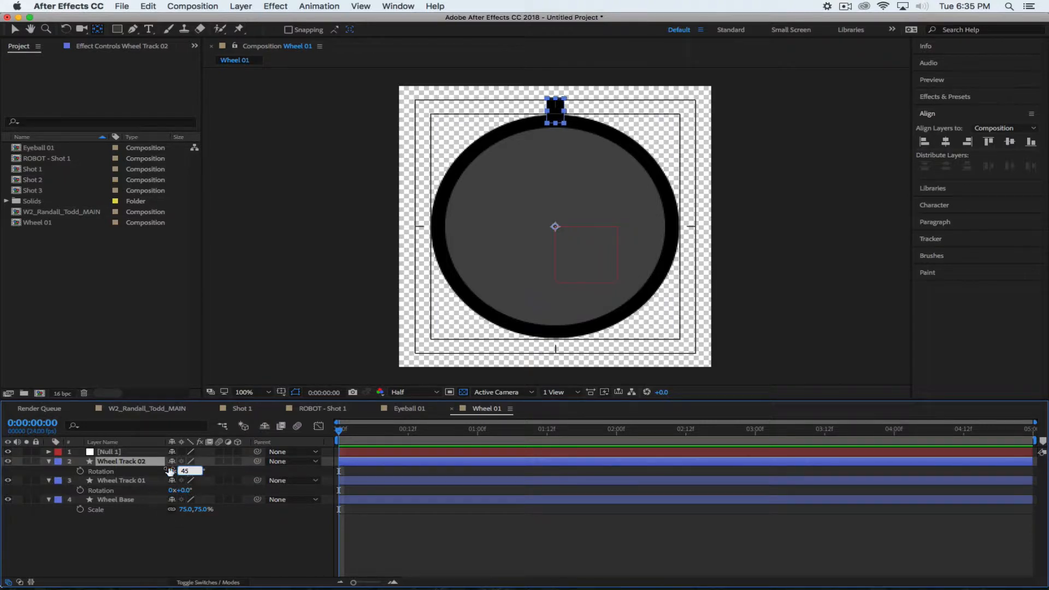
pyautogui.press('Return')
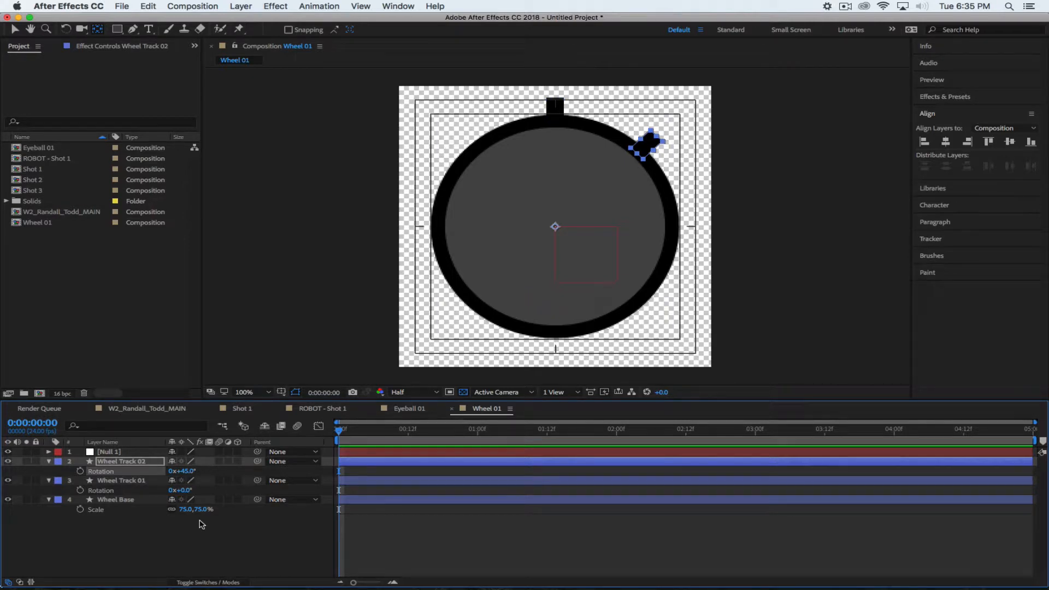
pyautogui.click(120, 482)
pyautogui.press('super+z')
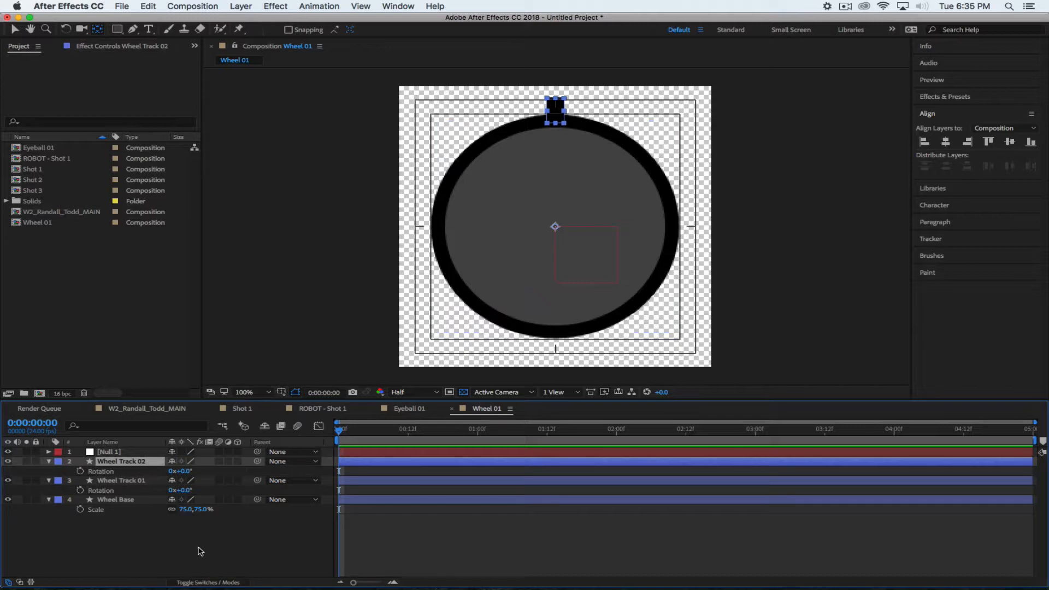
pyautogui.press('super+z')
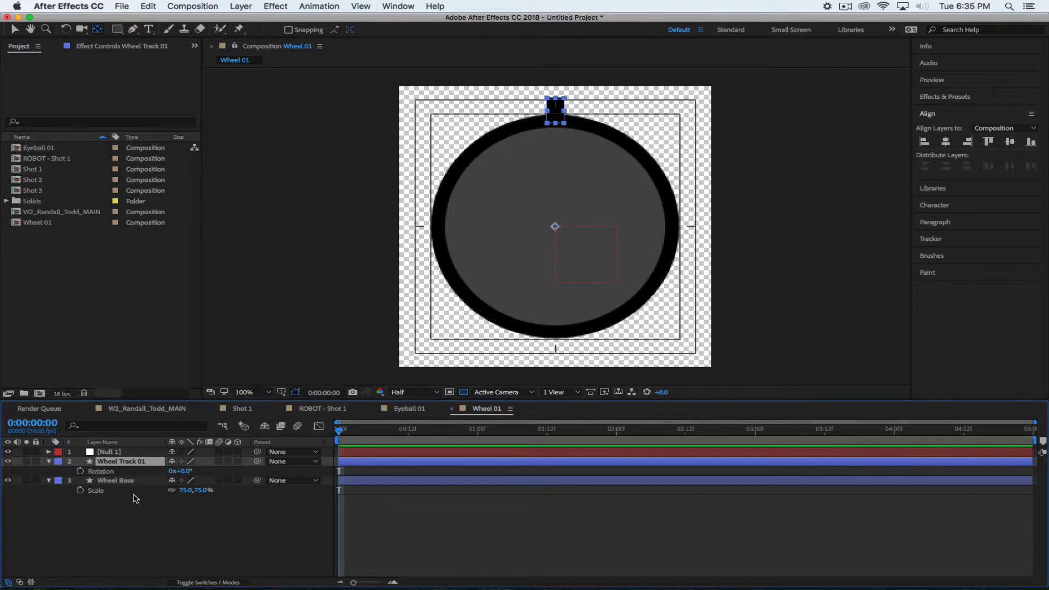
# Duplicate Wheel Track 01 again as Wheel Track 02, rotated 45° along the rim
pyautogui.press('super+d')
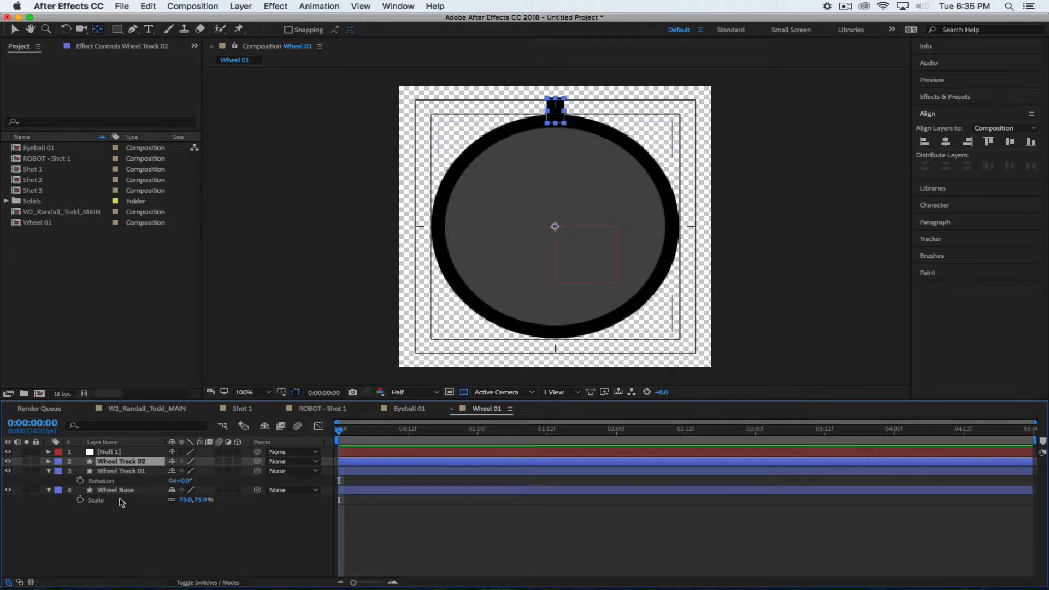
pyautogui.press('r')
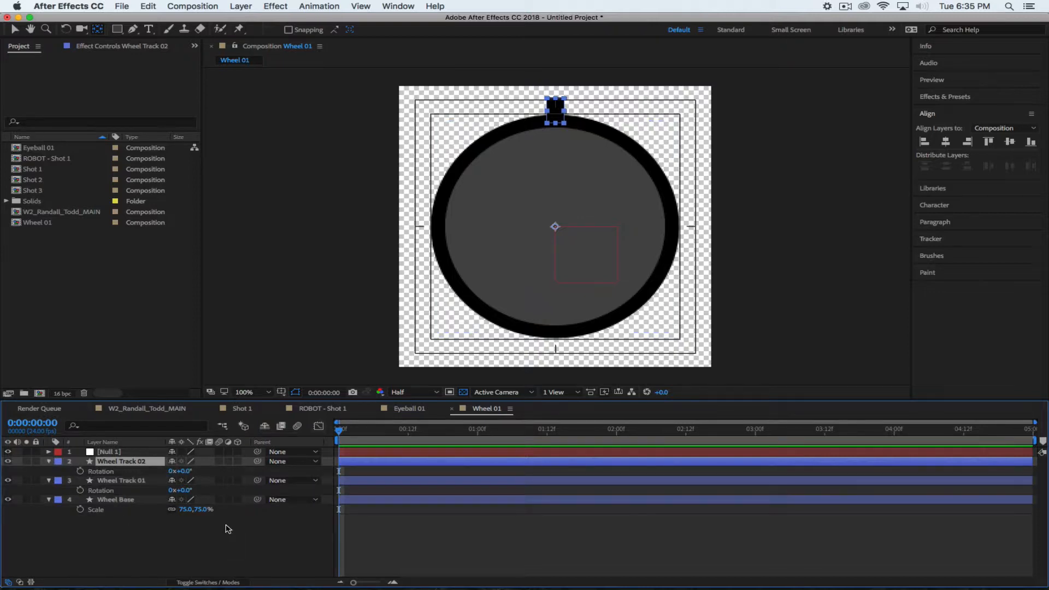
pyautogui.click(189, 471)
pyautogui.write('45')
pyautogui.press('Return')
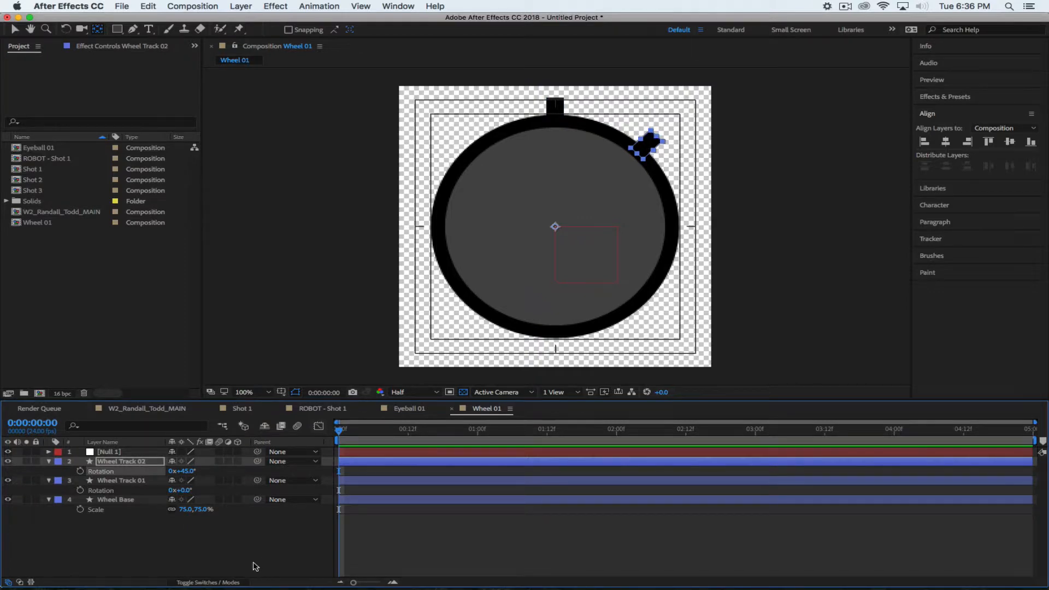
pyautogui.click(217, 553)
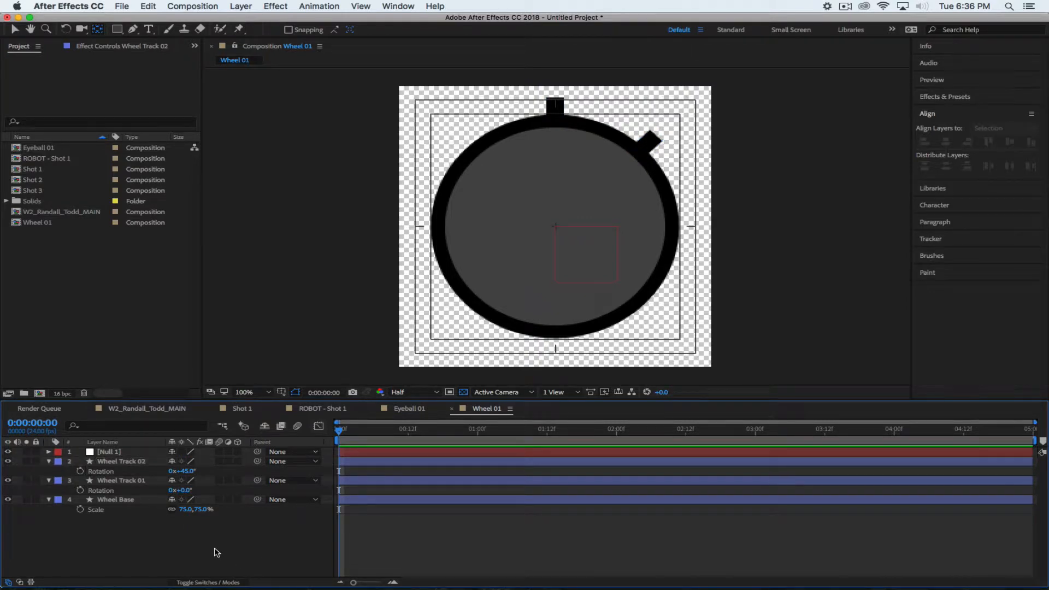
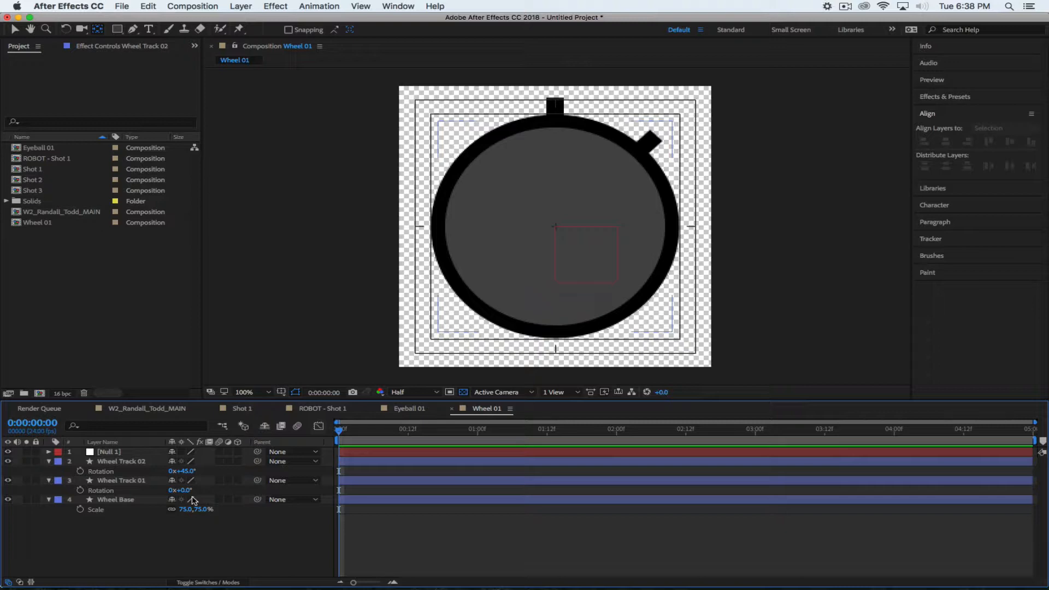
# Duplicate Wheel Track 02 into Wheel Track 03 at 90° and Wheel Track 04 at 135°
pyautogui.click(106, 463)
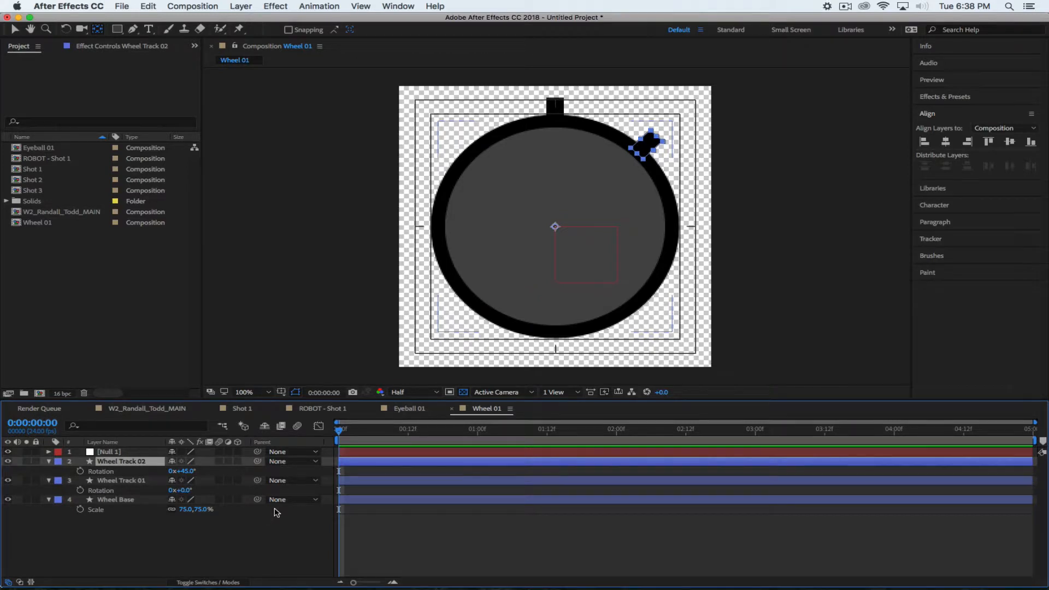
pyautogui.press('super+d')
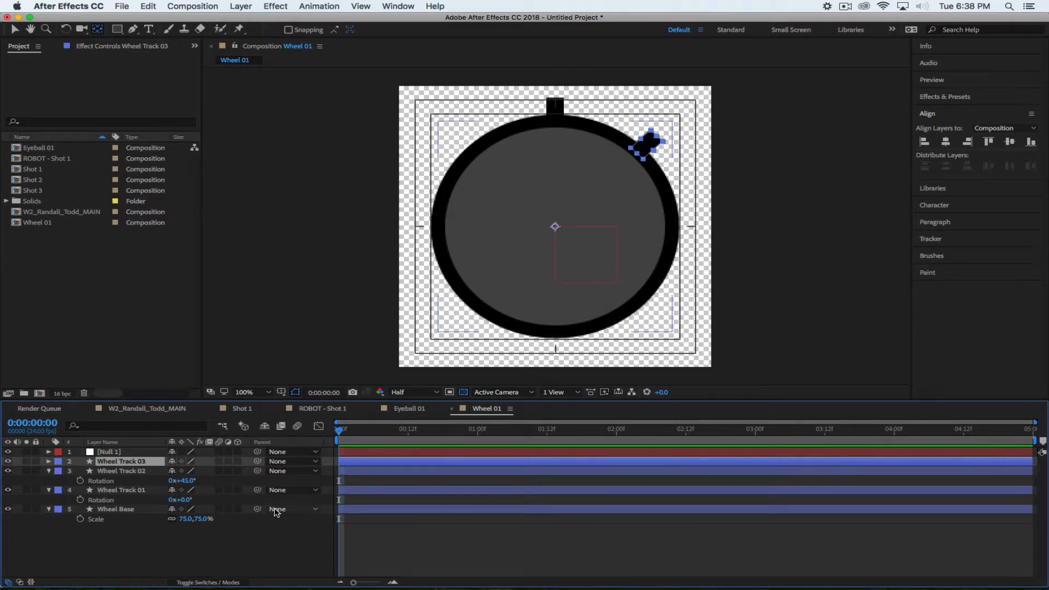
pyautogui.press('r')
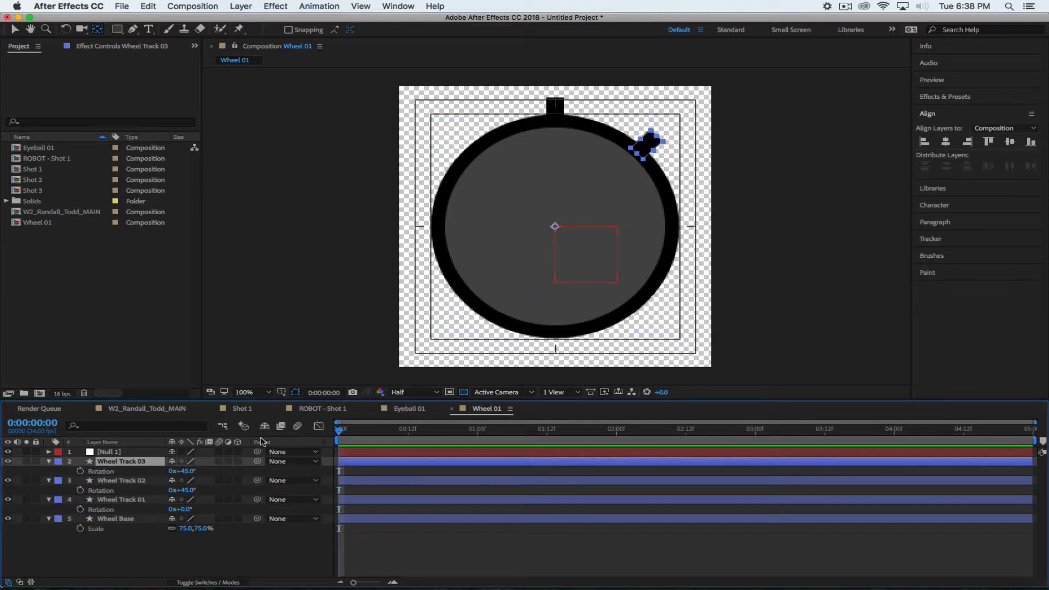
pyautogui.click(186, 471)
pyautogui.write('90')
pyautogui.press('Return')
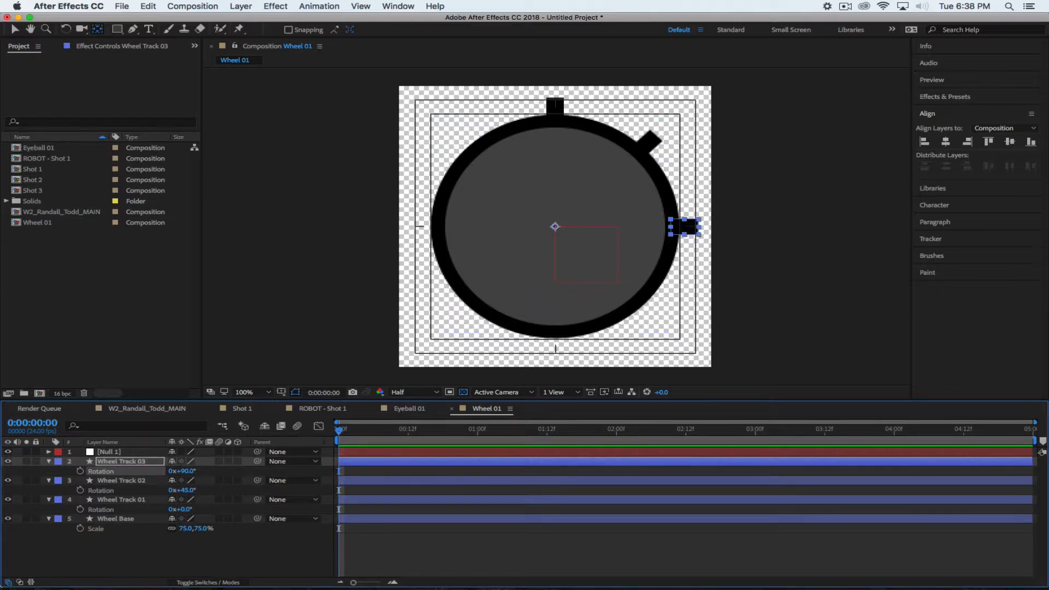
pyautogui.click(140, 551)
pyautogui.click(127, 461)
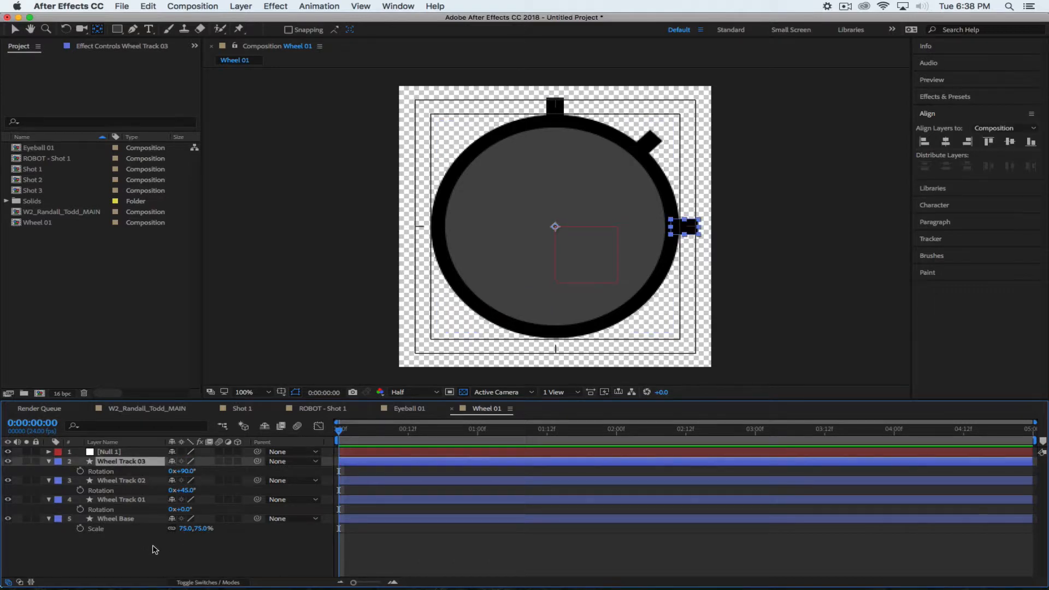
pyautogui.press('super+d')
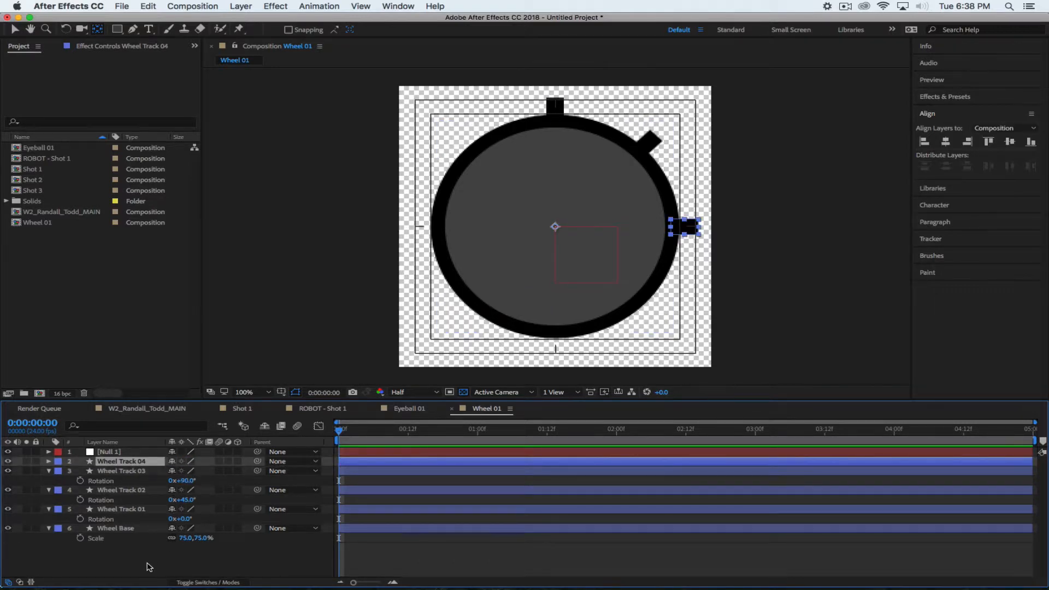
pyautogui.press('r')
pyautogui.click(184, 471)
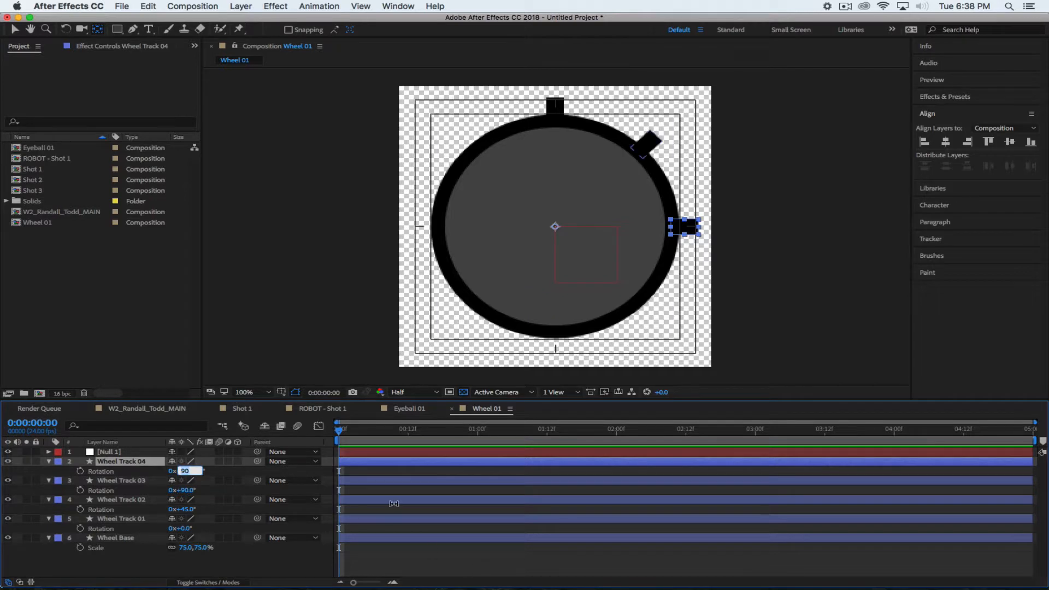
pyautogui.write('135')
pyautogui.press('Return')
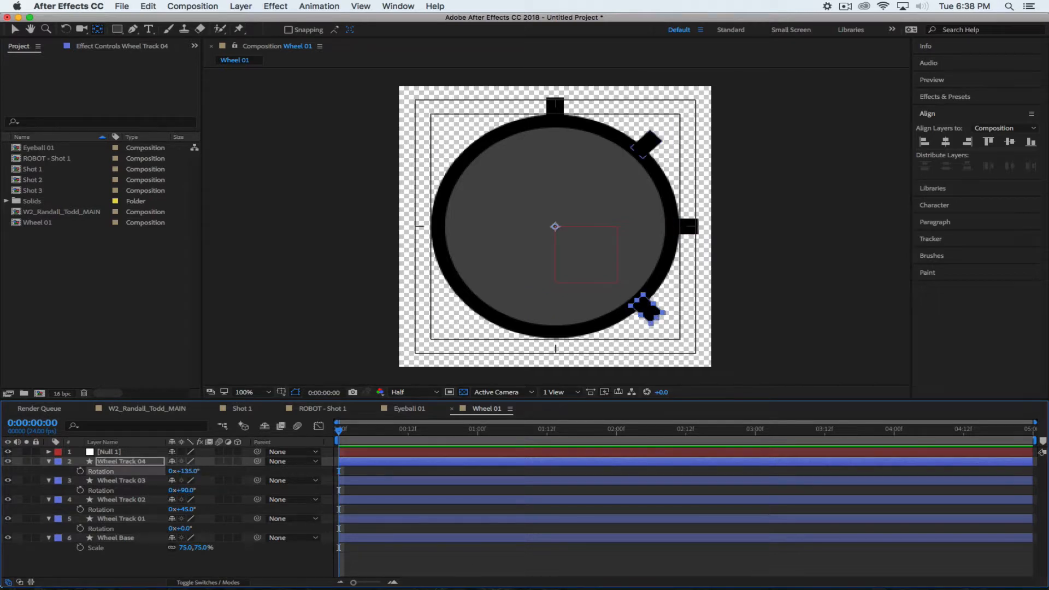
# Add Wheel Track 05 at 180° and Wheel Track 06 at 225° as rotated duplicates
pyautogui.click(113, 569)
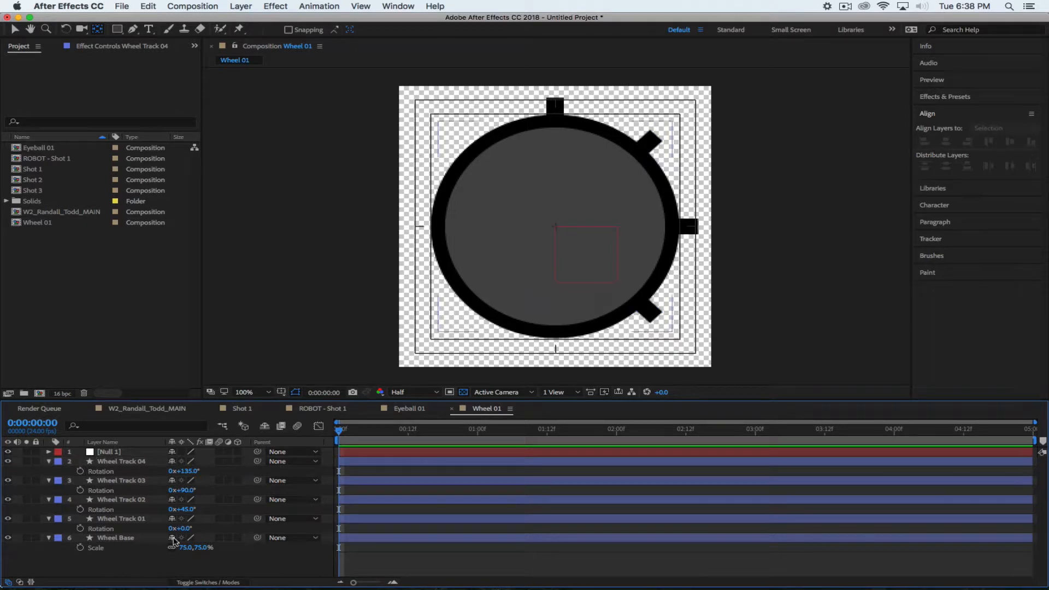
pyautogui.click(127, 464)
pyautogui.press('super+d')
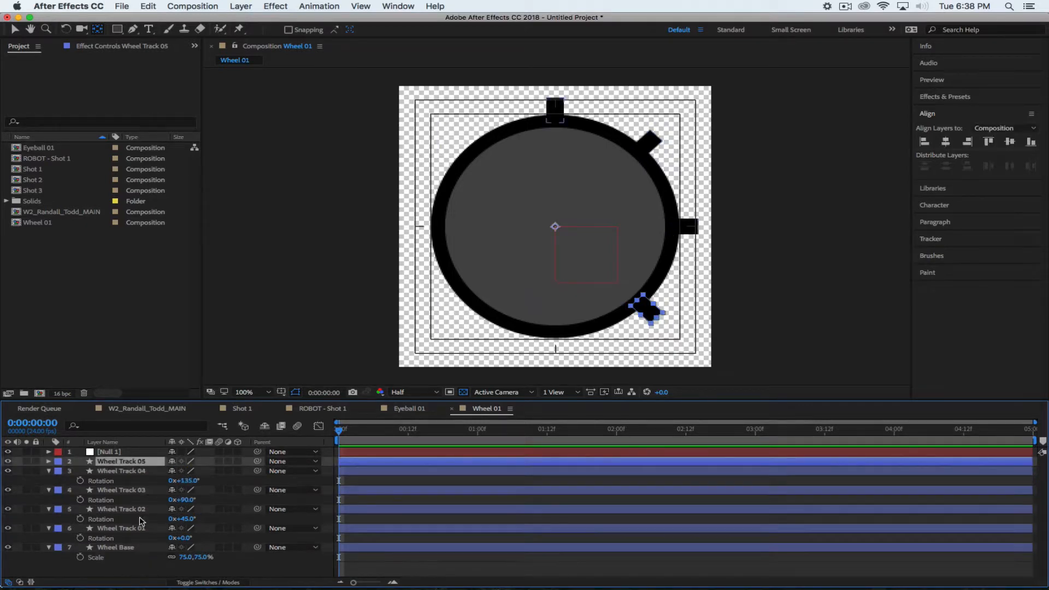
pyautogui.press('r')
pyautogui.click(188, 472)
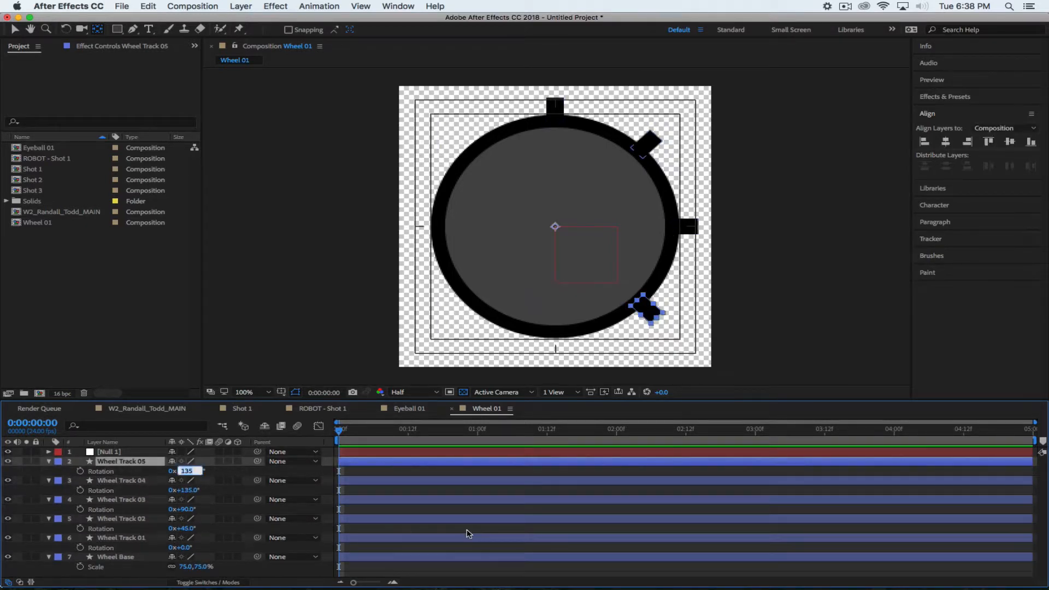
pyautogui.write('180')
pyautogui.press('Return')
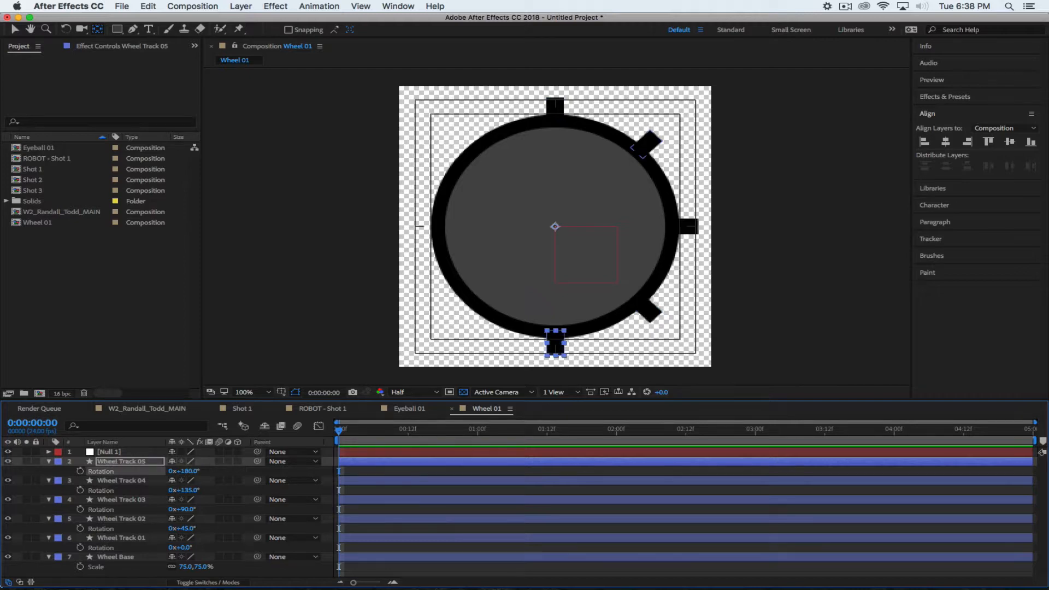
pyautogui.click(132, 461)
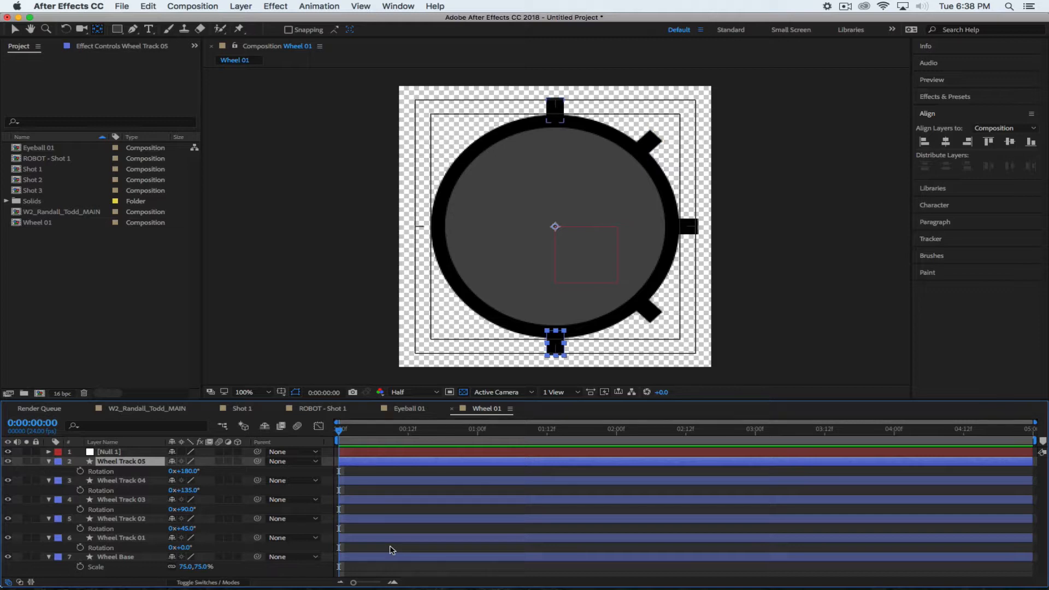
pyautogui.press('super+d')
pyautogui.press('r')
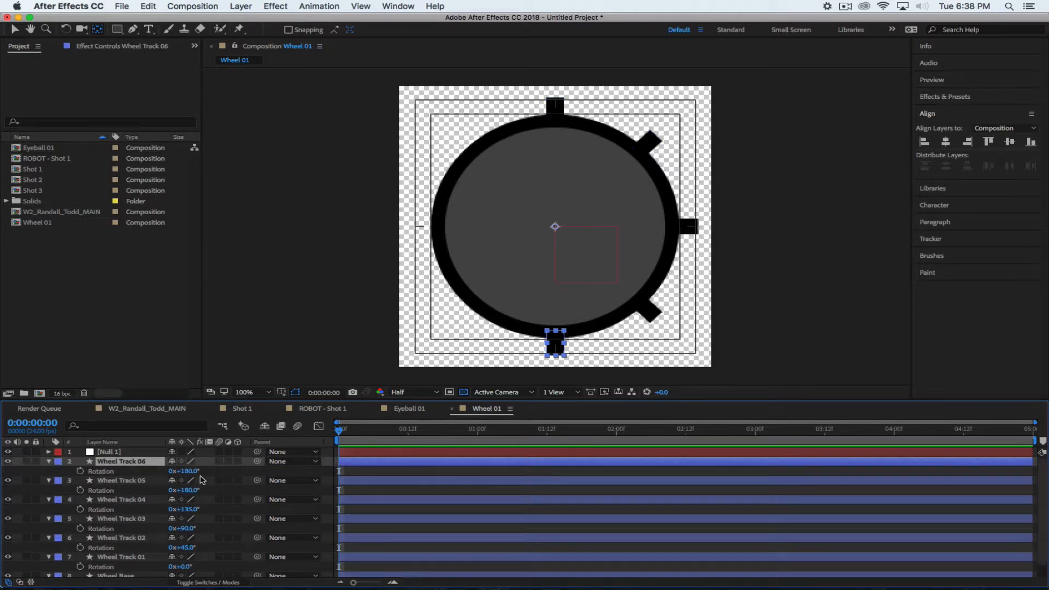
pyautogui.click(188, 471)
pyautogui.write('225')
pyautogui.press('Return')
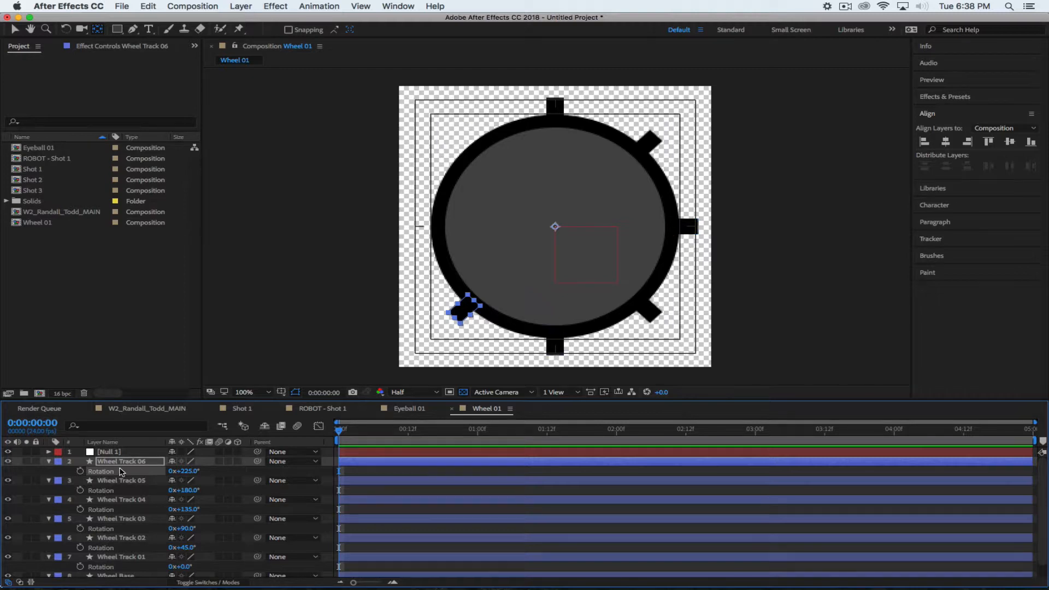
# Add Wheel Track 07 at 270° and Wheel Track 08 at 315° as rotated duplicates
pyautogui.click(122, 462)
pyautogui.hotkey('ctrl', 'd')
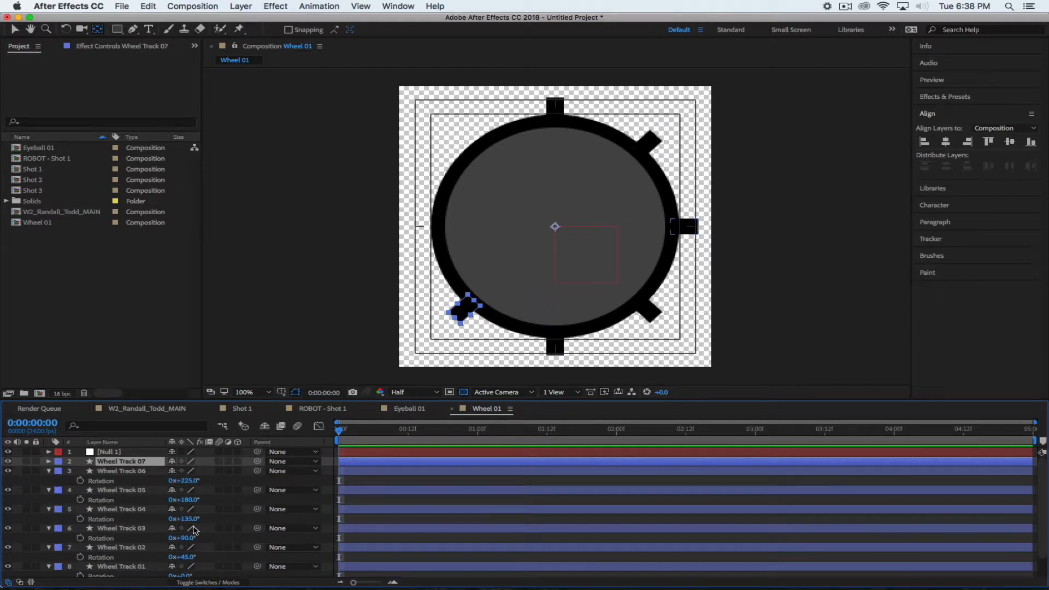
pyautogui.press('r')
pyautogui.click(186, 470)
pyautogui.write('270')
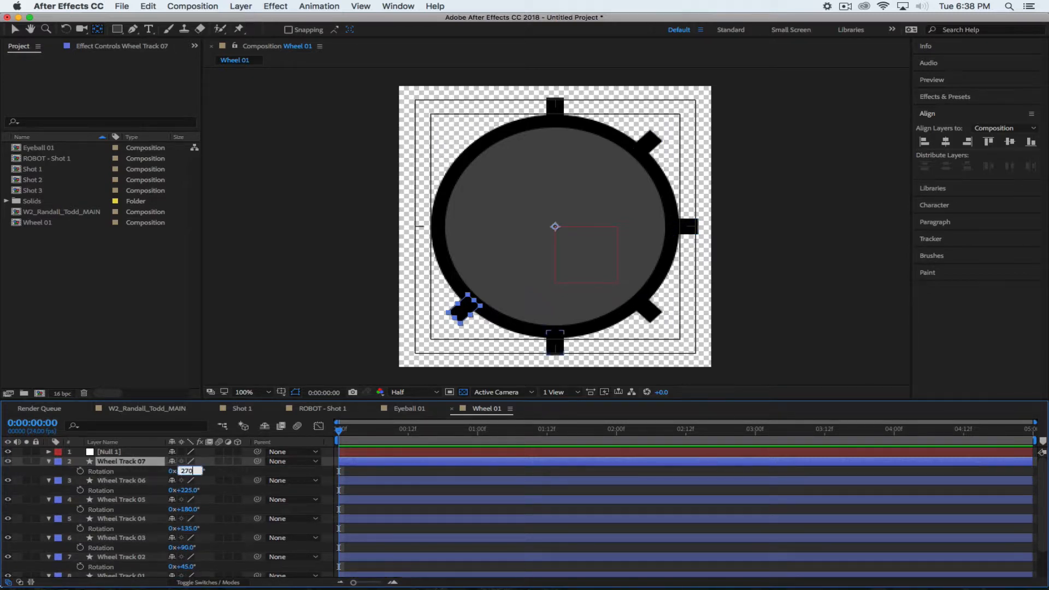
pyautogui.press('Return')
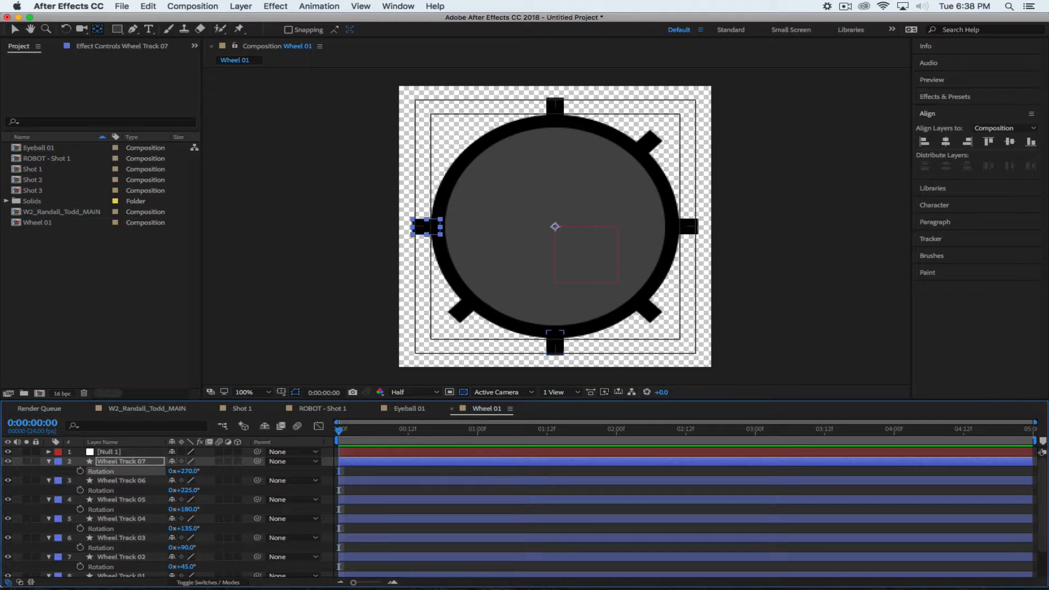
pyautogui.click(109, 462)
pyautogui.hotkey('ctrl', 'd')
pyautogui.press('r')
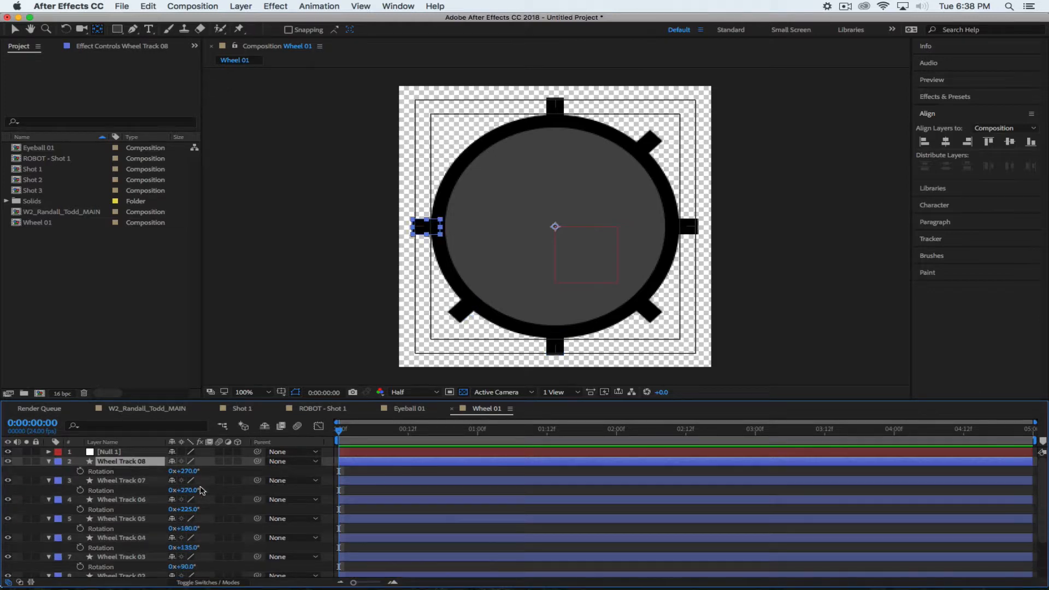
pyautogui.click(190, 471)
pyautogui.write('315')
pyautogui.press('Return')
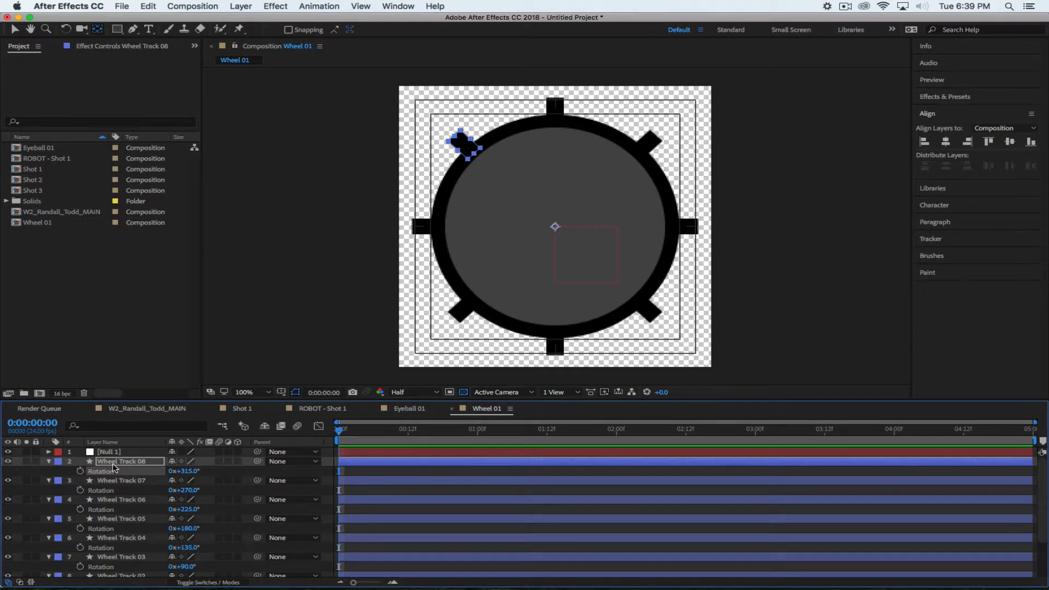
# Collapse all ten layers and confirm every layer's Position reads 250,250
pyautogui.press('super+a')
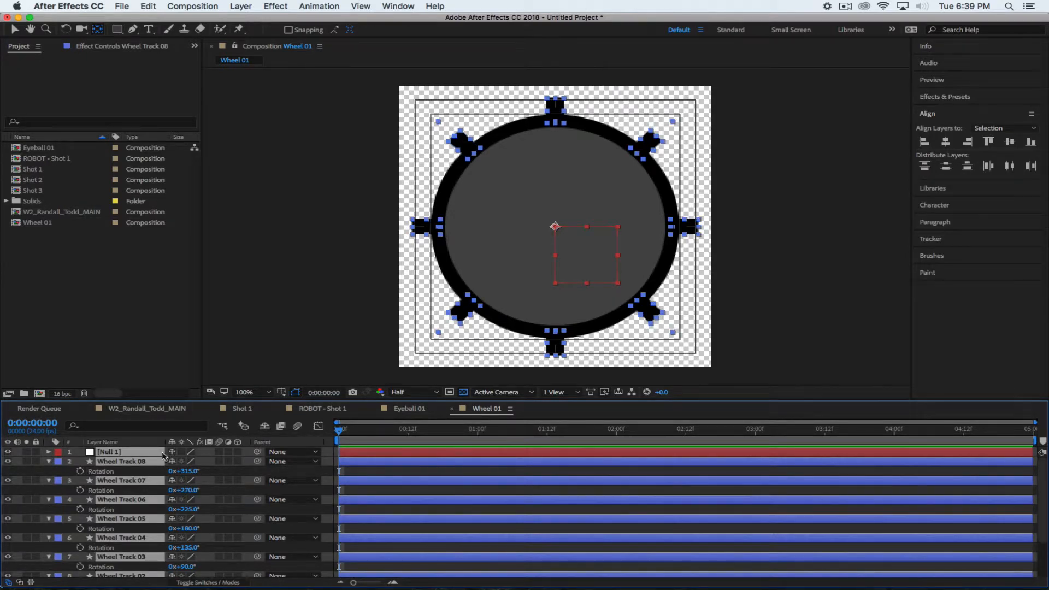
pyautogui.click(49, 464)
pyautogui.click(128, 563)
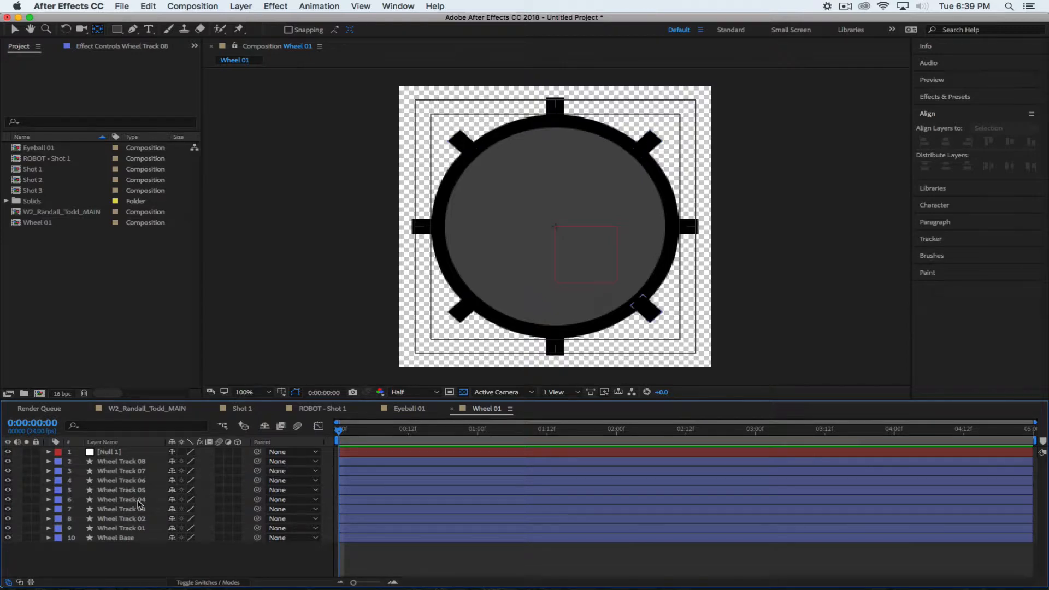
pyautogui.moveTo(118, 566); pyautogui.dragTo(121, 448)
pyautogui.press('p')
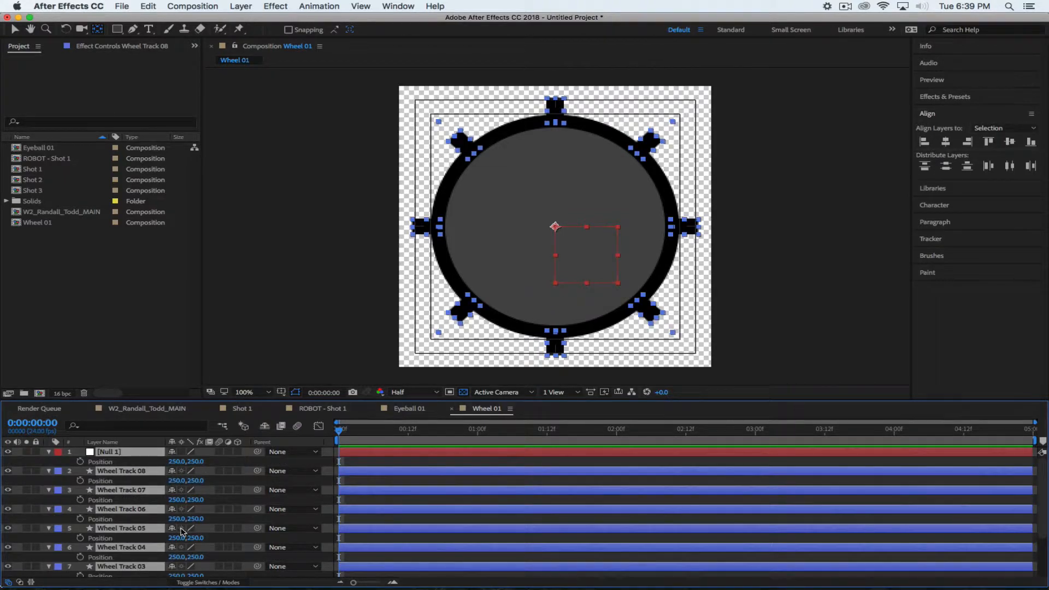
pyautogui.press('`')
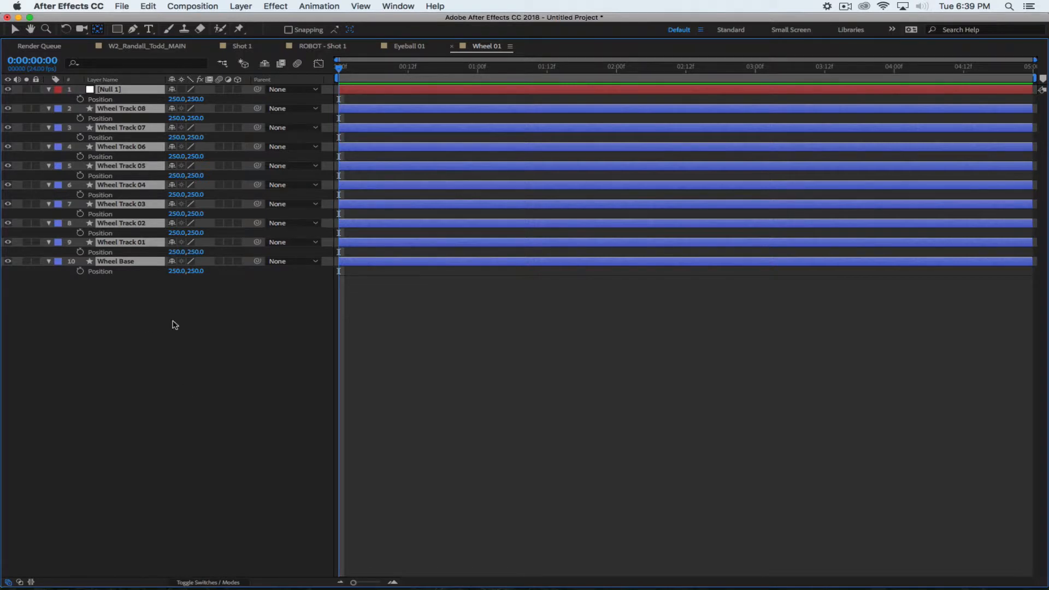
pyautogui.click(49, 89)
pyautogui.click(162, 301)
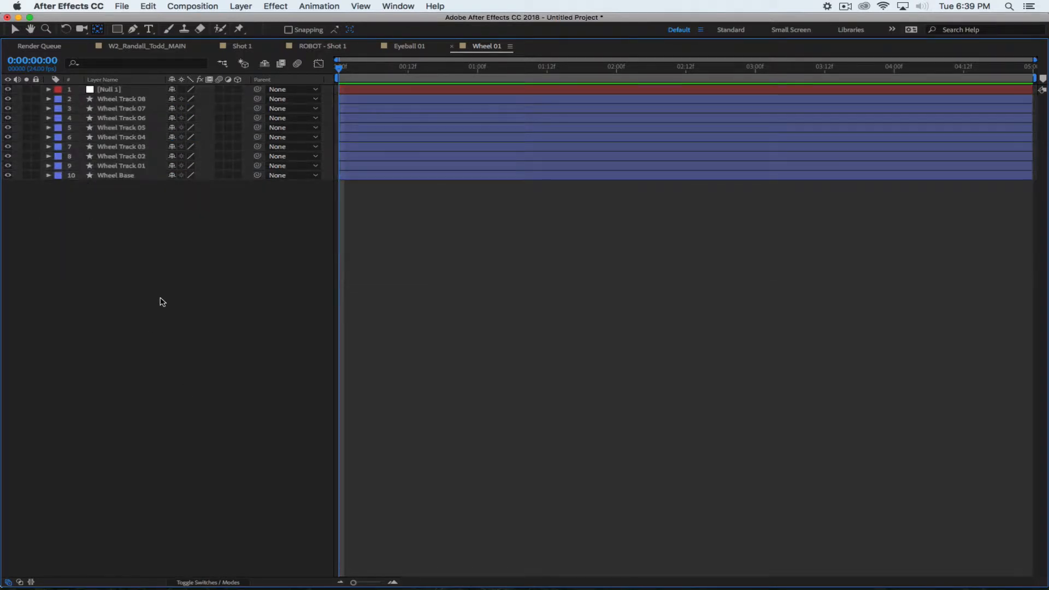
pyautogui.press('`')
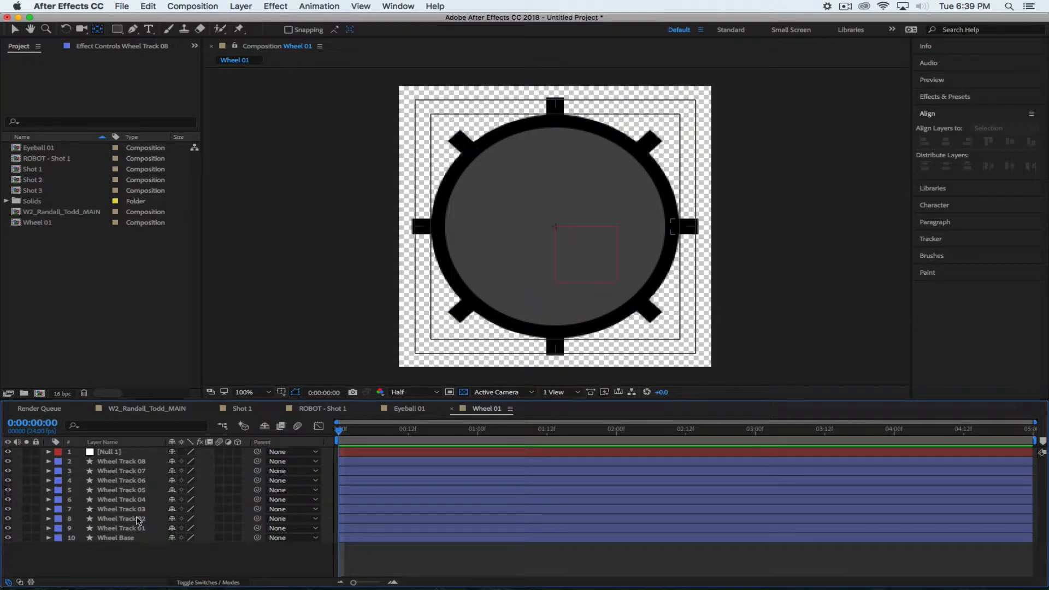
# Select Wheel Track 08 down through Wheel Track 01 together
pyautogui.click(121, 463)
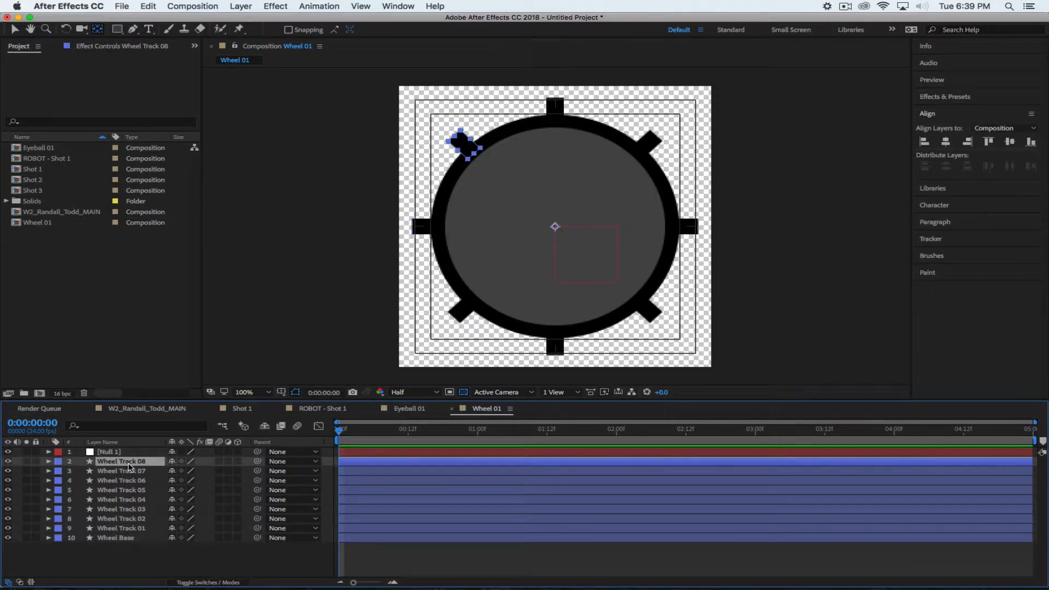
pyautogui.keyDown('shift'); pyautogui.click(135, 529); pyautogui.keyUp('shift')
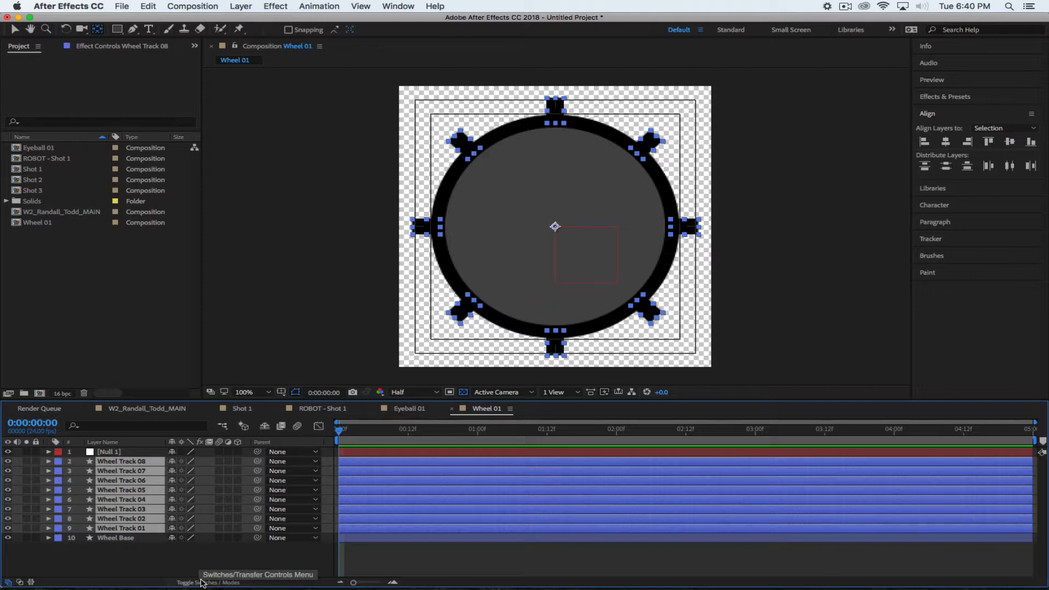
# Resize the After Effects window so the whole wheel and all ten layers fit
pyautogui.moveTo(270, 587); pyautogui.dragTo(202, 270)
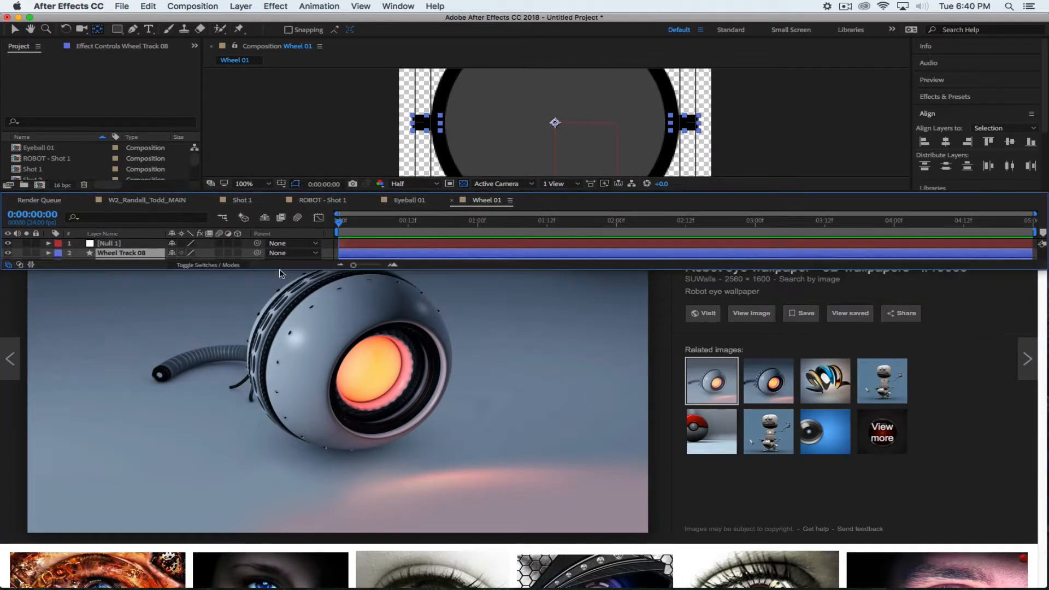
pyautogui.click(223, 267)
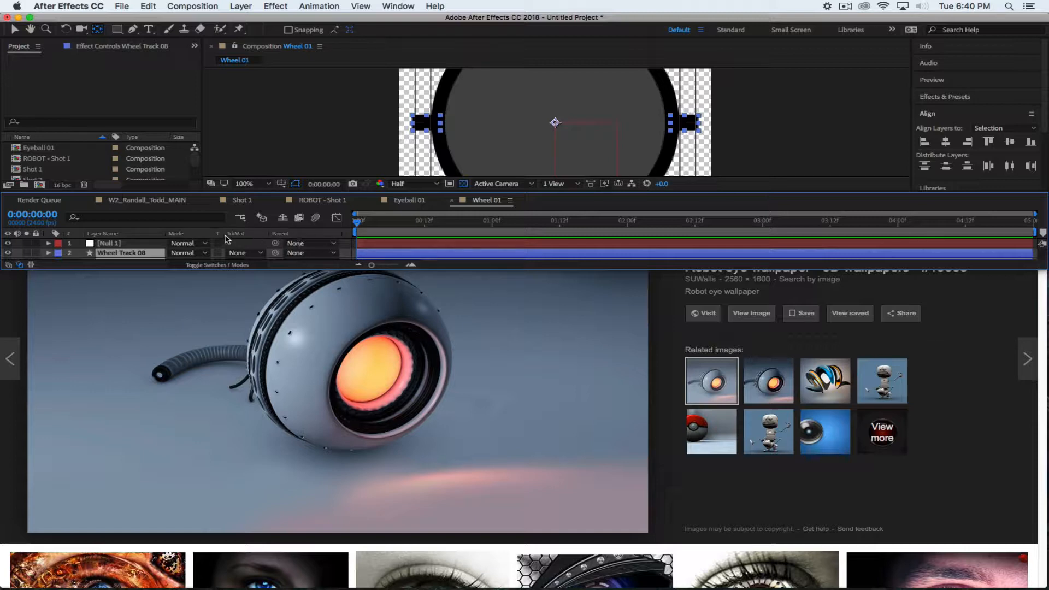
pyautogui.click(207, 266)
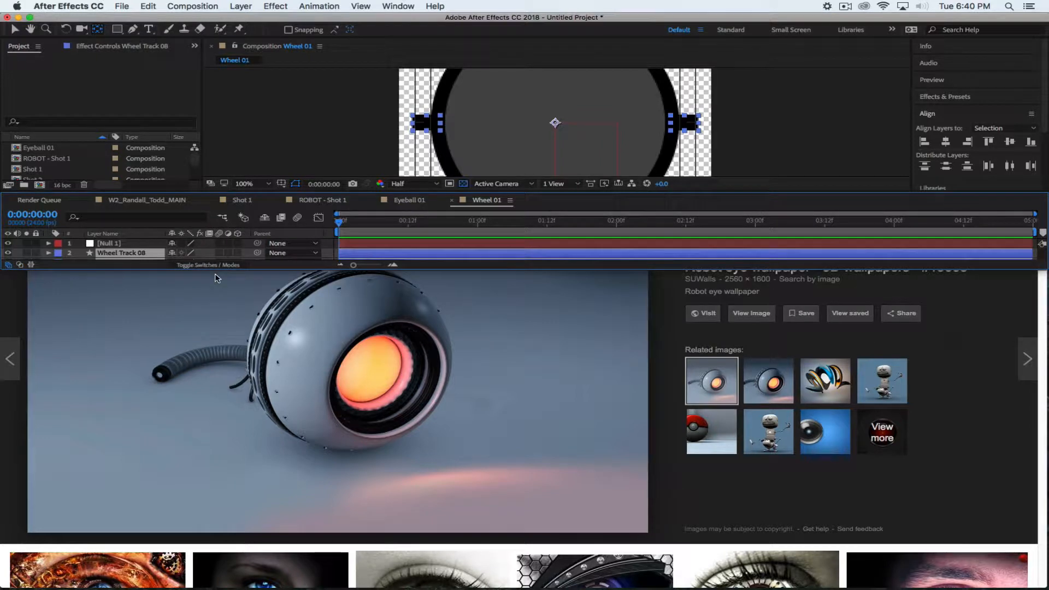
pyautogui.moveTo(388, 270); pyautogui.dragTo(401, 587)
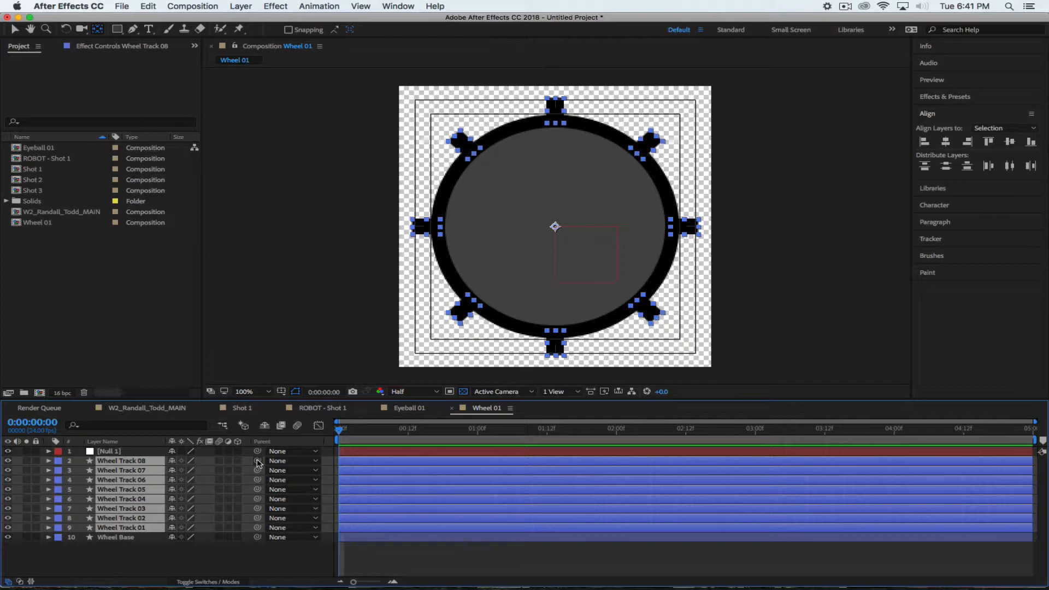
# Pick-whip the eight Wheel Track layers to Null 1, then select Null 1 alone
pyautogui.moveTo(259, 463); pyautogui.dragTo(113, 454)
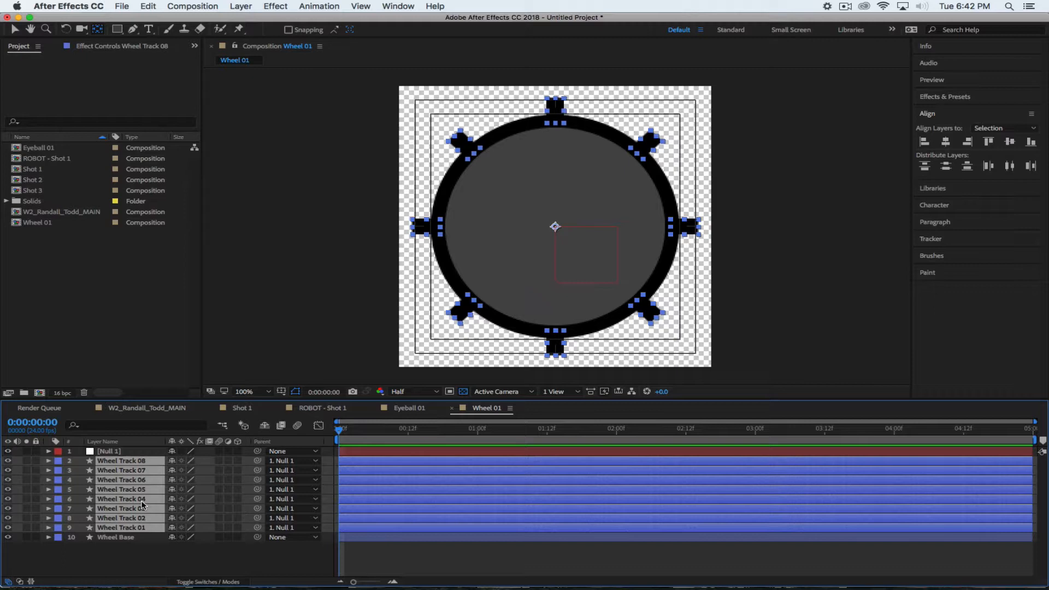
pyautogui.click(109, 453)
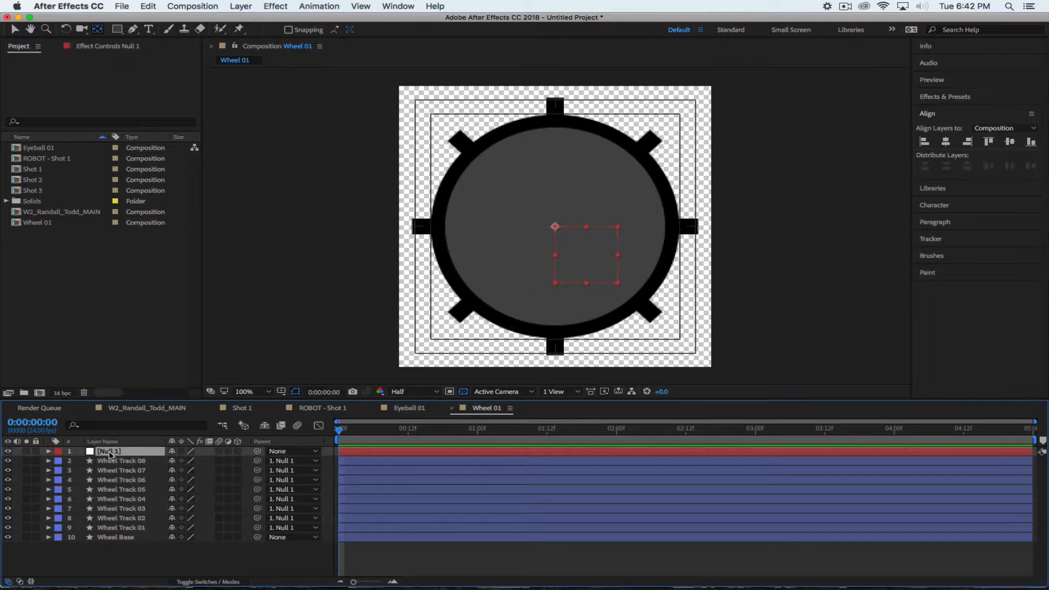
# Test-spin Null 1's rotation, reset it to 0°, and view ROBOT - Shot 1
pyautogui.press('r')
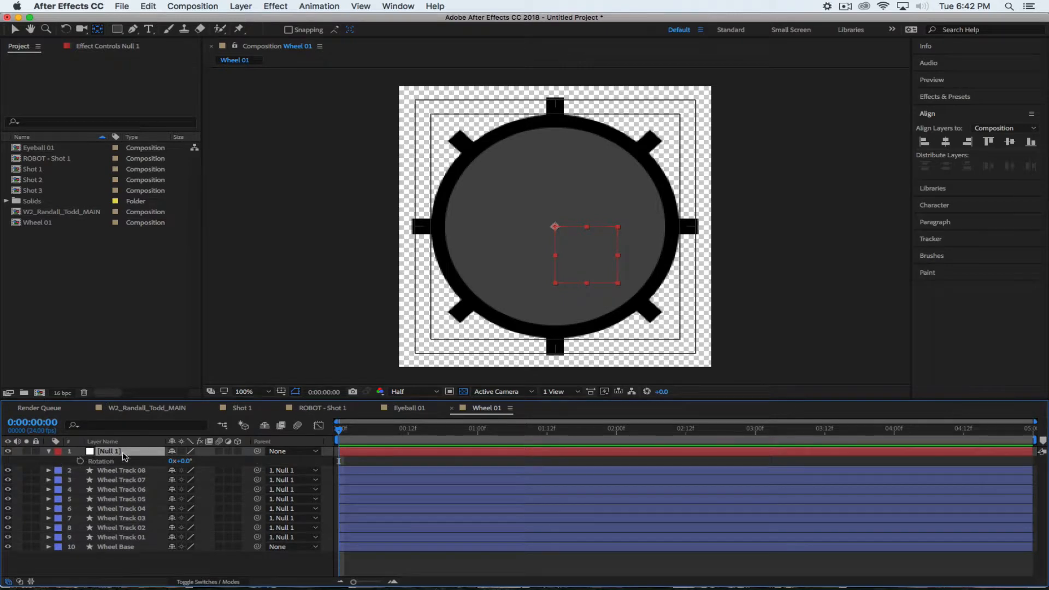
pyautogui.moveTo(183, 460); pyautogui.dragTo(84, 417)
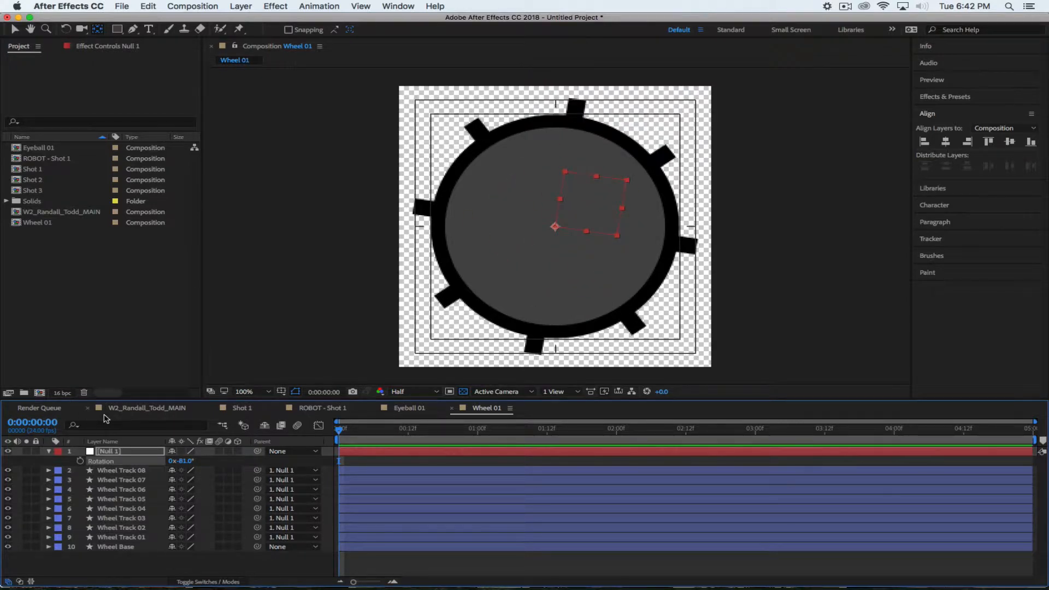
pyautogui.click(323, 409)
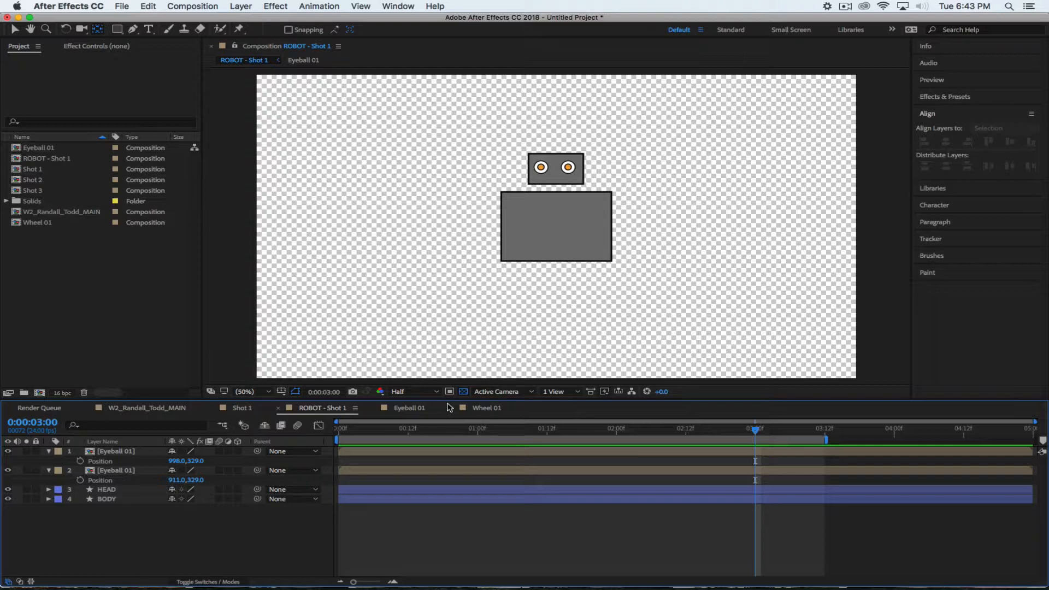
pyautogui.click(488, 410)
pyautogui.click(185, 462)
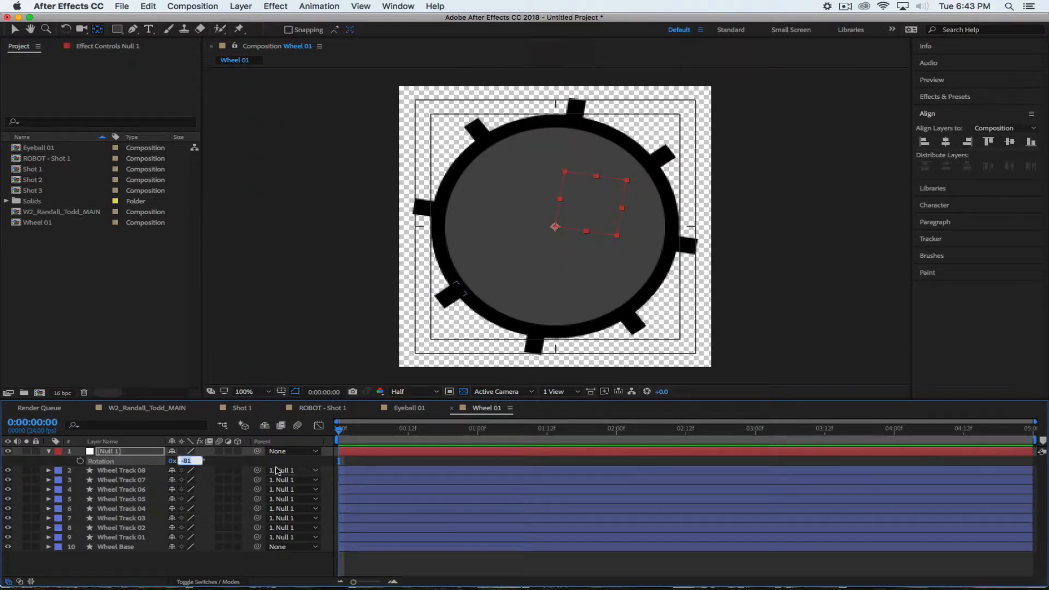
pyautogui.write('0')
pyautogui.press('Return')
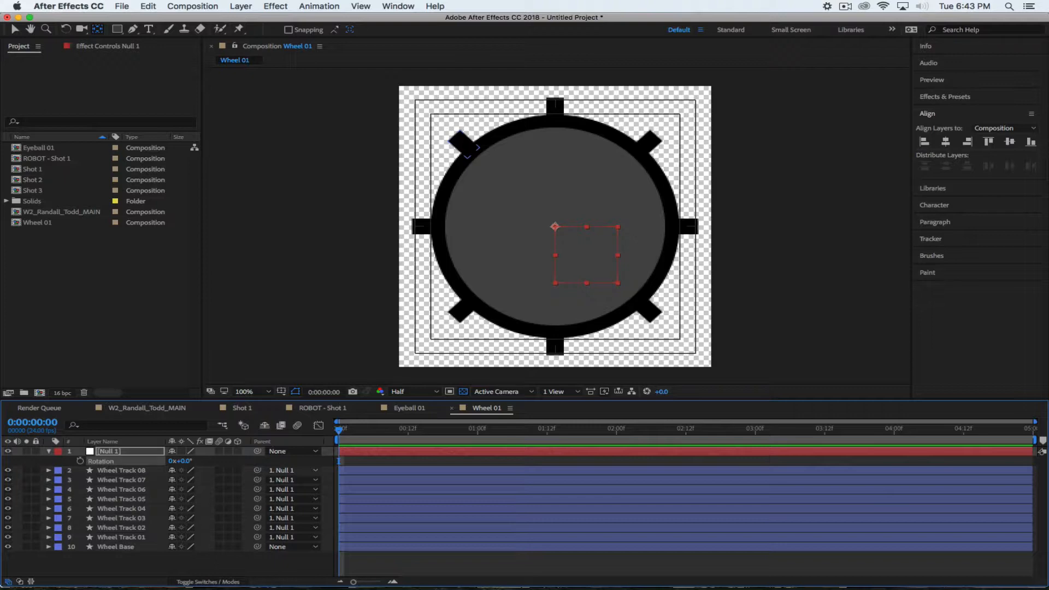
pyautogui.click(329, 408)
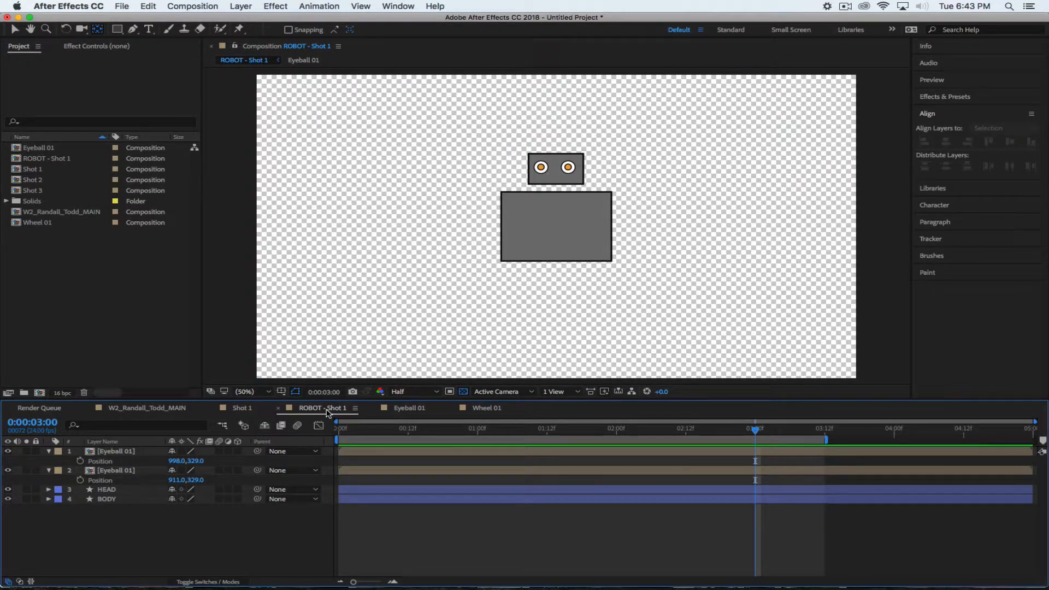
# Add Wheel 01 to ROBOT - Shot 1, scaled to about 34%, under the body's left side
pyautogui.click(16, 223)
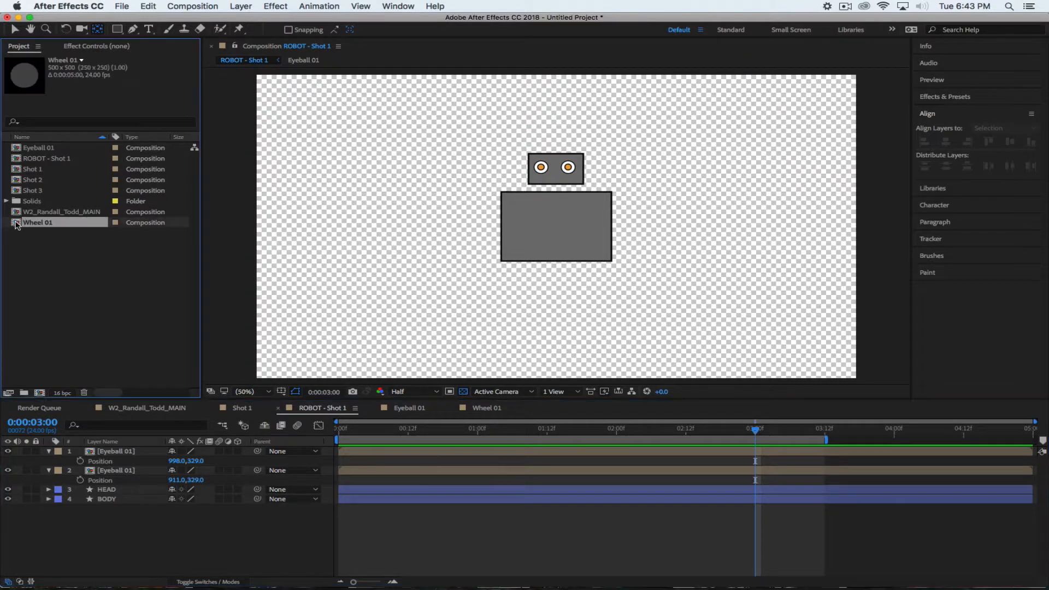
pyautogui.moveTo(16, 223); pyautogui.dragTo(420, 246)
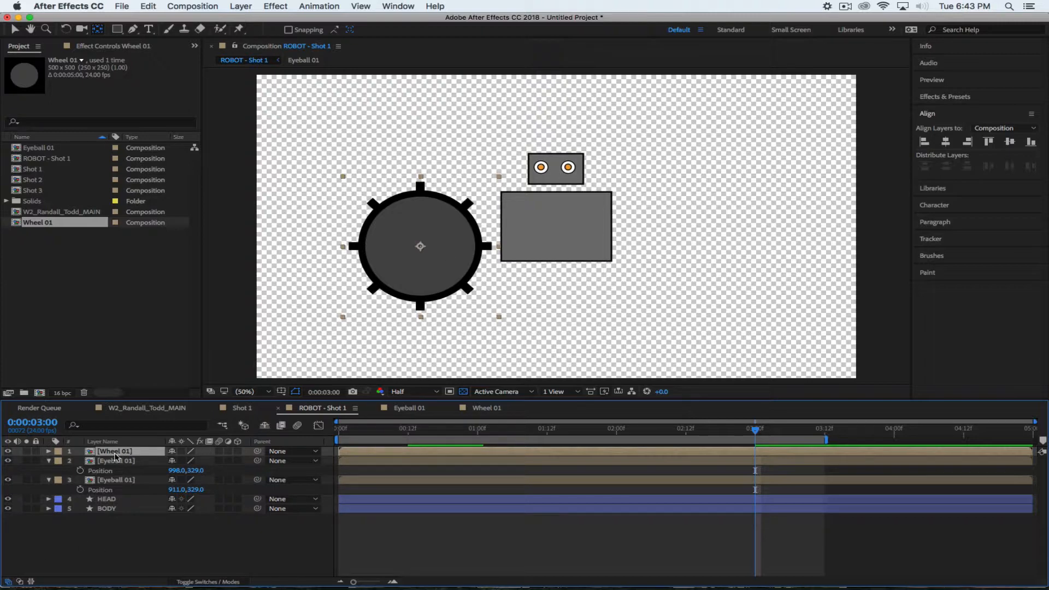
pyautogui.click(48, 460)
pyautogui.click(49, 471)
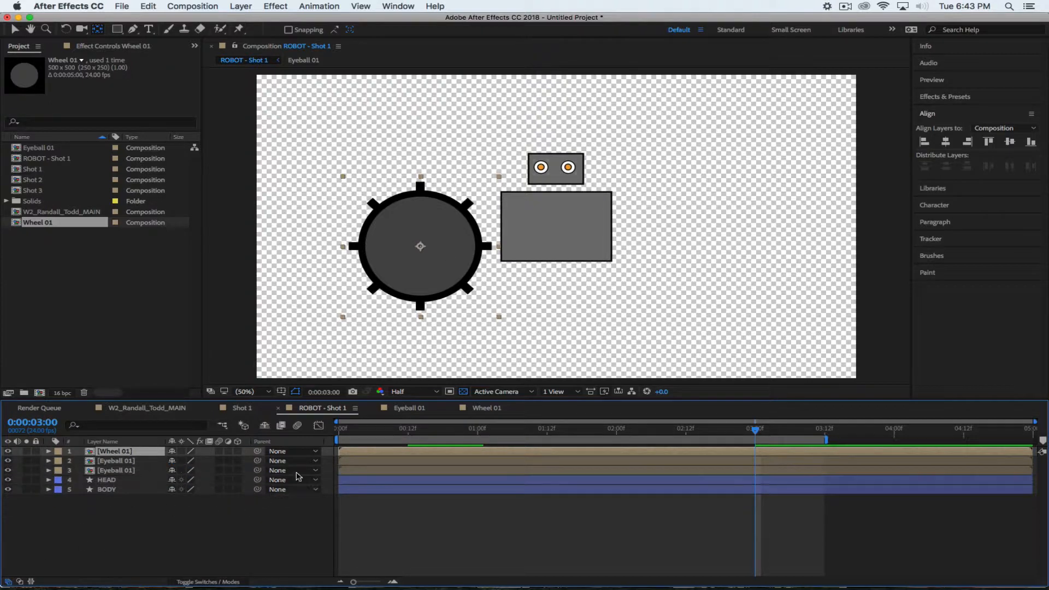
pyautogui.press('s')
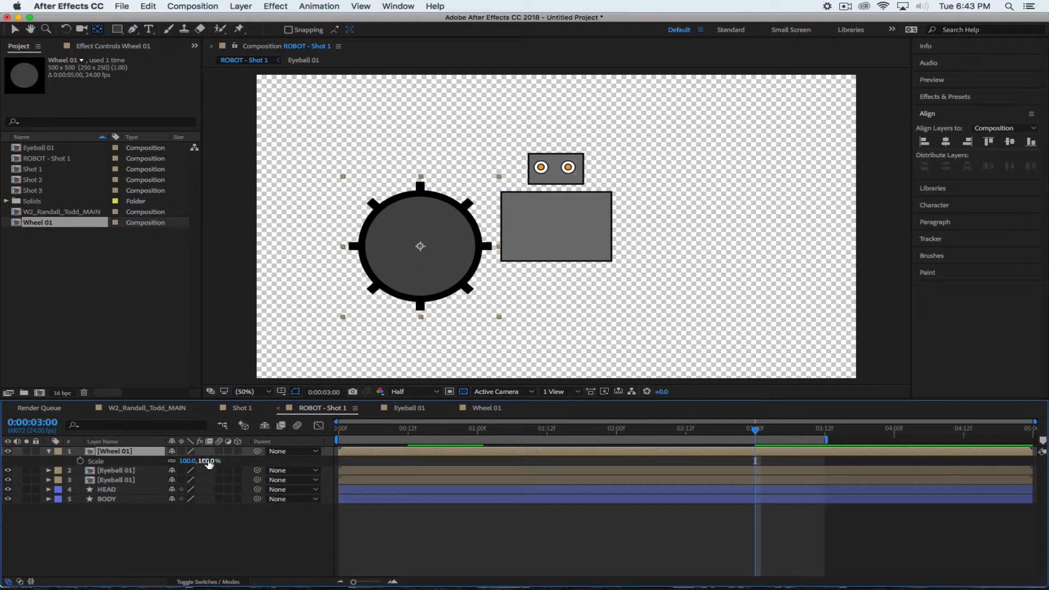
pyautogui.moveTo(203, 460); pyautogui.dragTo(168, 461)
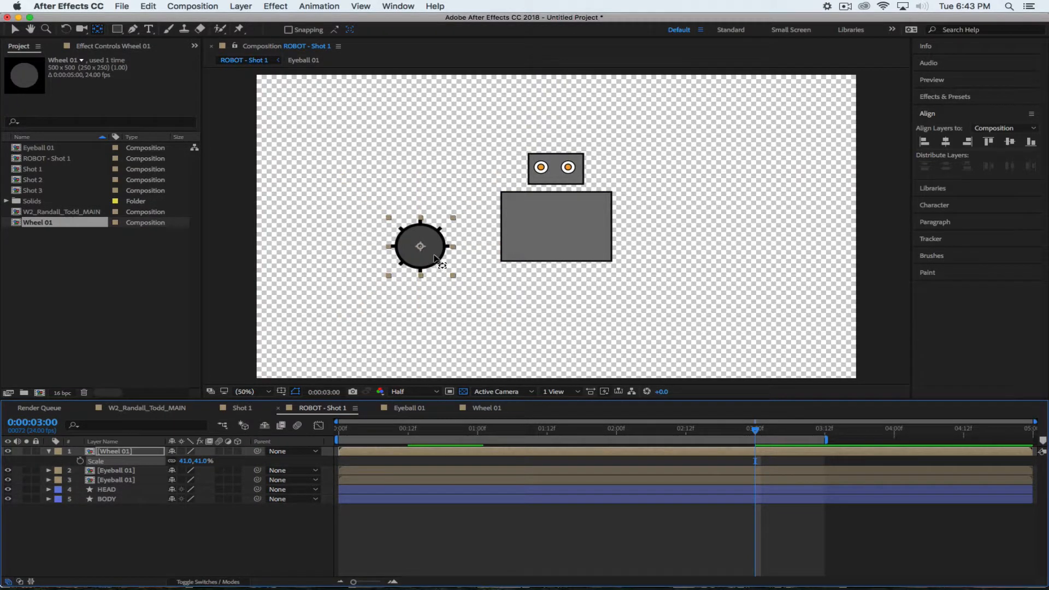
pyautogui.press('super+z')
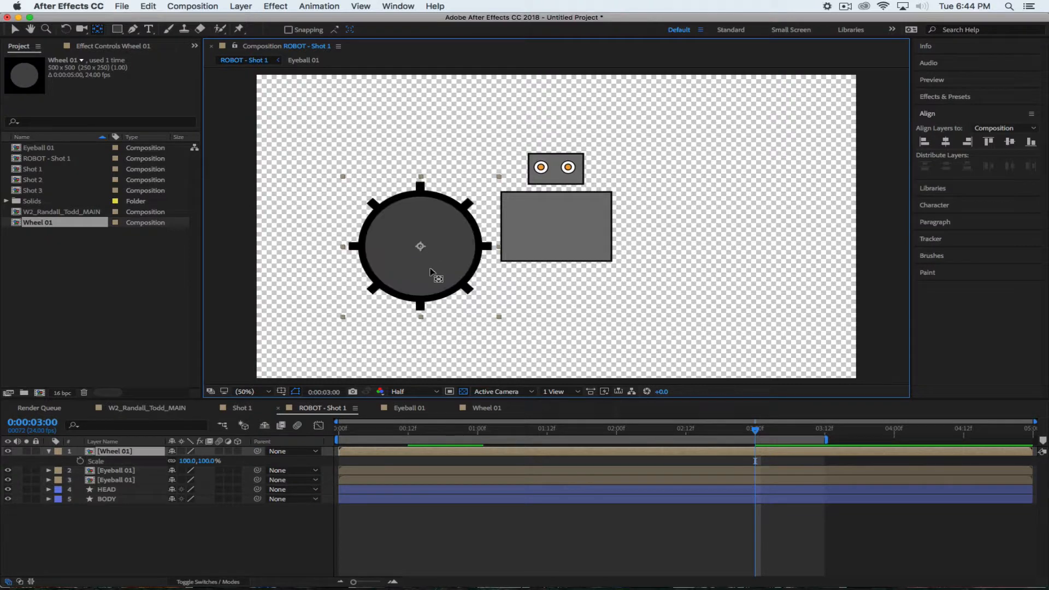
pyautogui.click(15, 30)
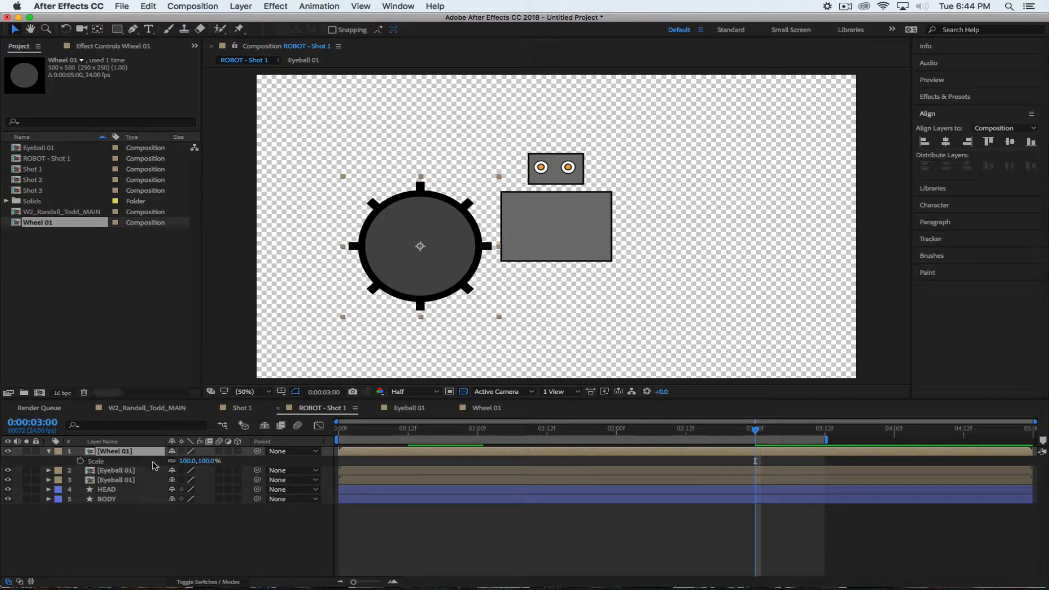
pyautogui.press('s')
pyautogui.press('s')
pyautogui.moveTo(207, 465); pyautogui.dragTo(238, 460)
pyautogui.press('p')
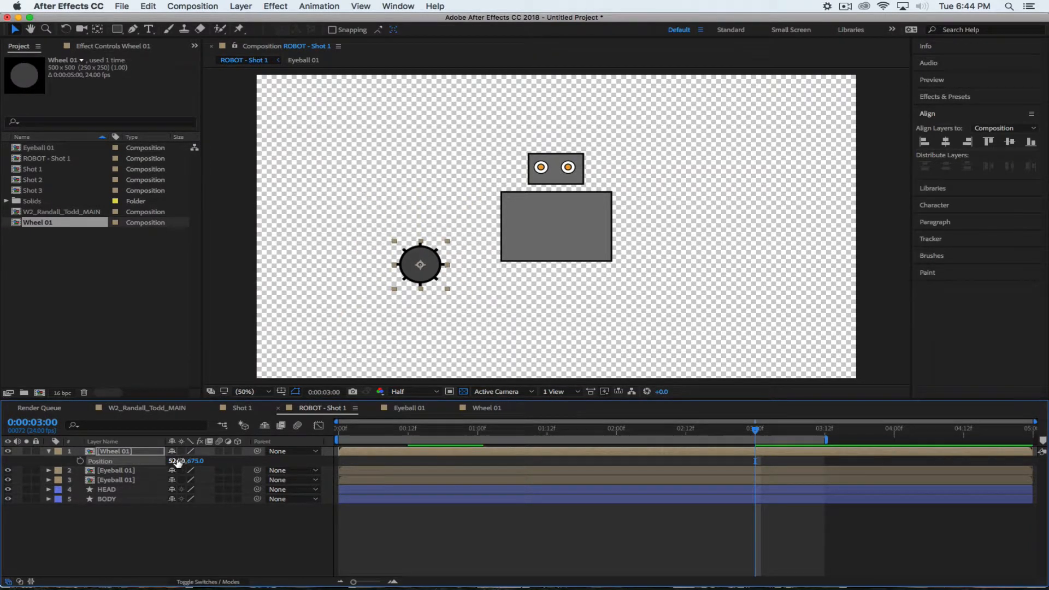
pyautogui.moveTo(425, 271); pyautogui.dragTo(535, 280)
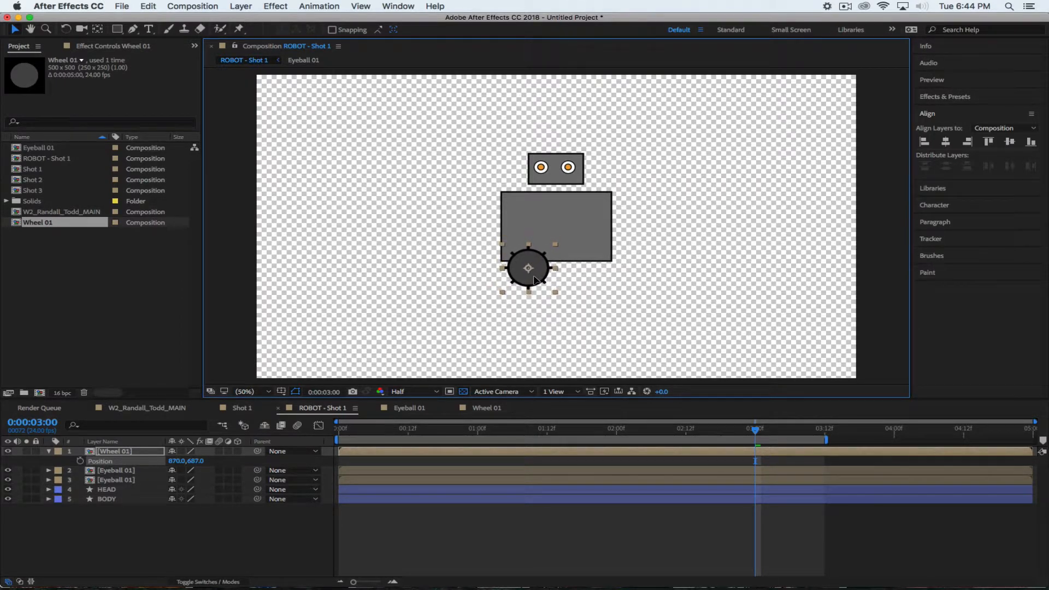
# Duplicate the wheel and move the copy right to 1046,687
pyautogui.click(209, 557)
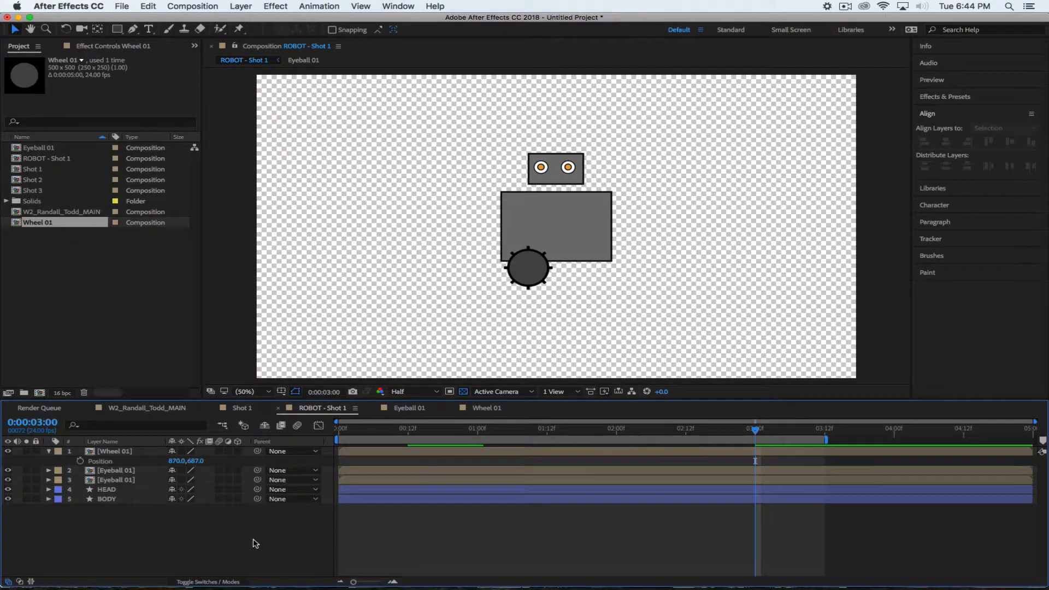
pyautogui.click(124, 453)
pyautogui.press('super+d')
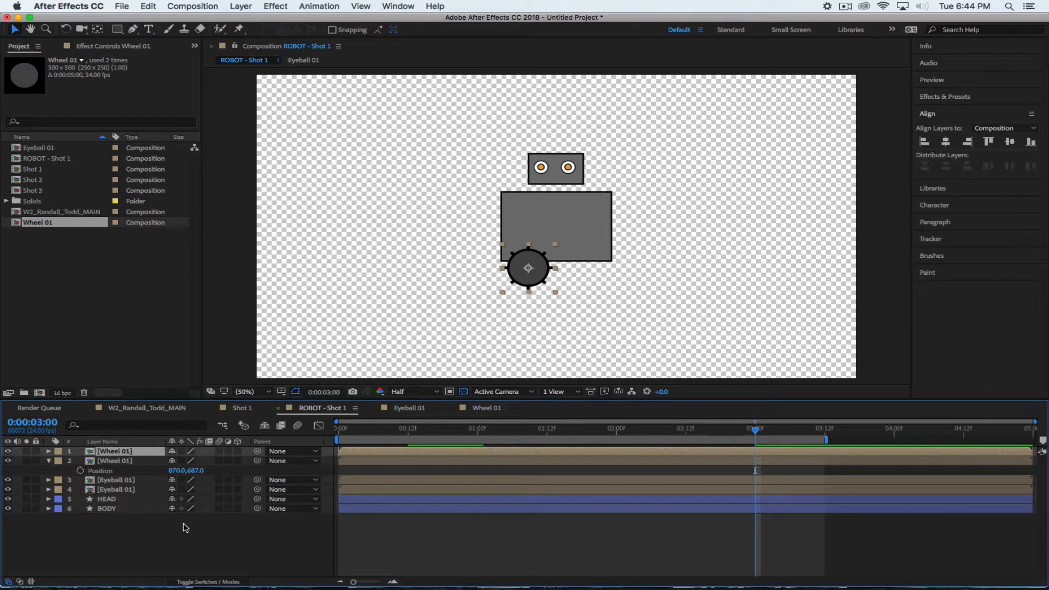
pyautogui.press('p')
pyautogui.moveTo(176, 460); pyautogui.dragTo(294, 465)
pyautogui.click(156, 554)
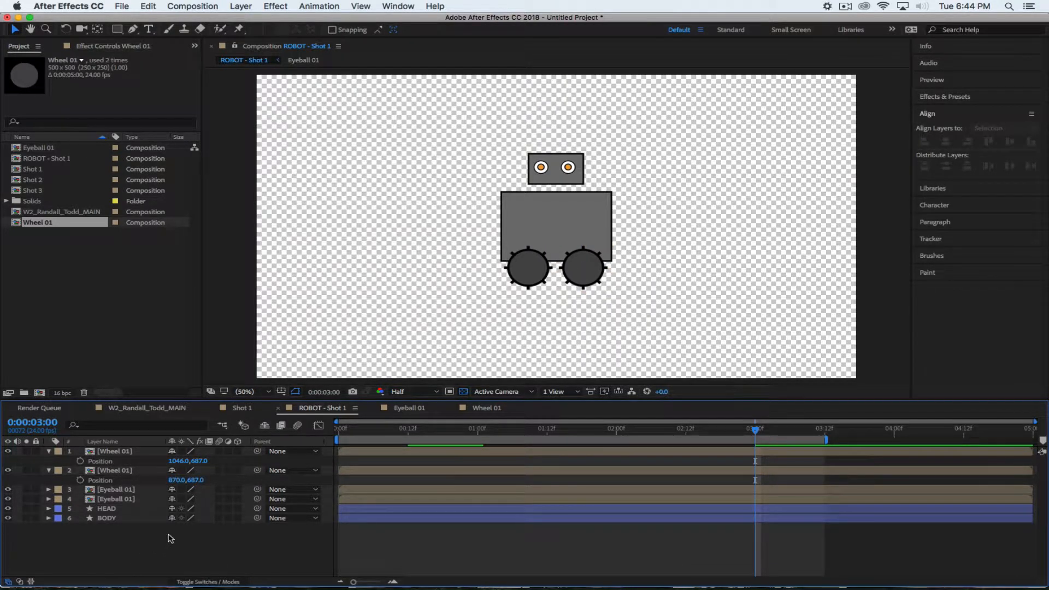
pyautogui.click(484, 410)
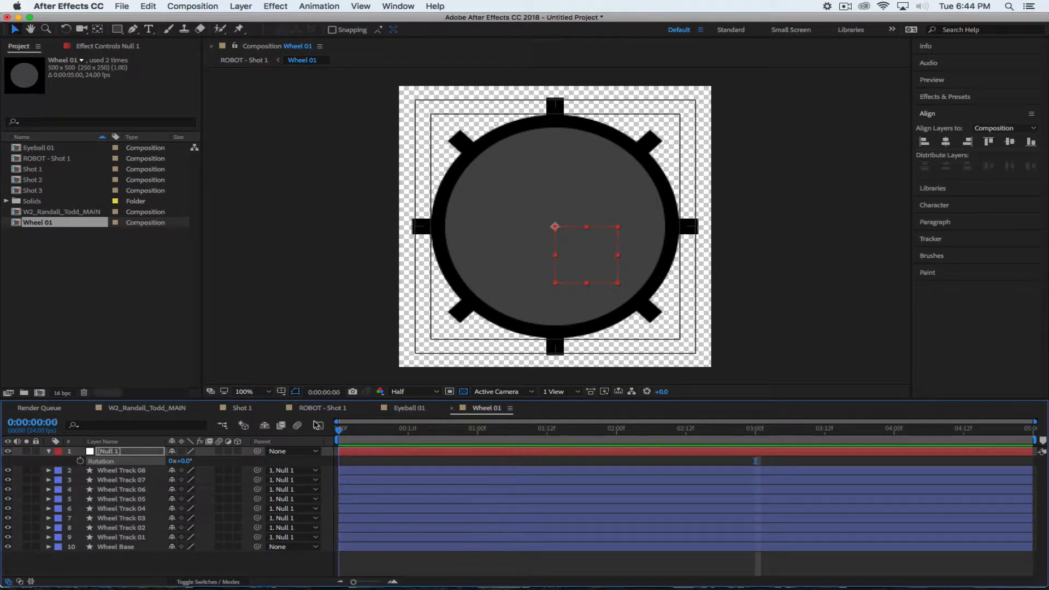
# Keyframe Null 1's Rotation from 0 at the start to 10 full turns at the end
pyautogui.press('Home')
pyautogui.click(80, 461)
pyautogui.press('End')
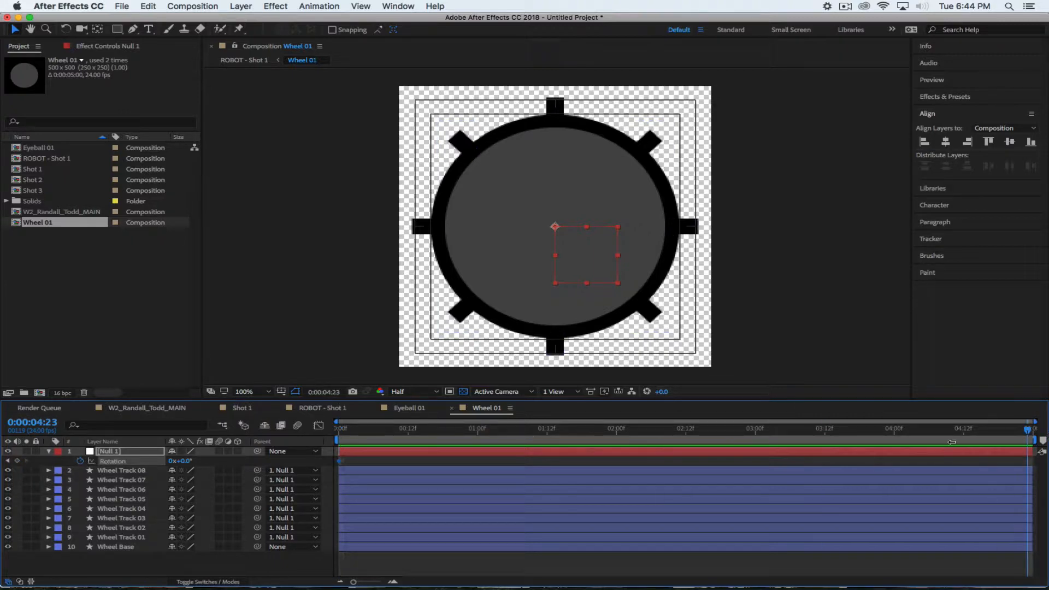
pyautogui.click(172, 461)
pyautogui.write('10')
pyautogui.press('Return')
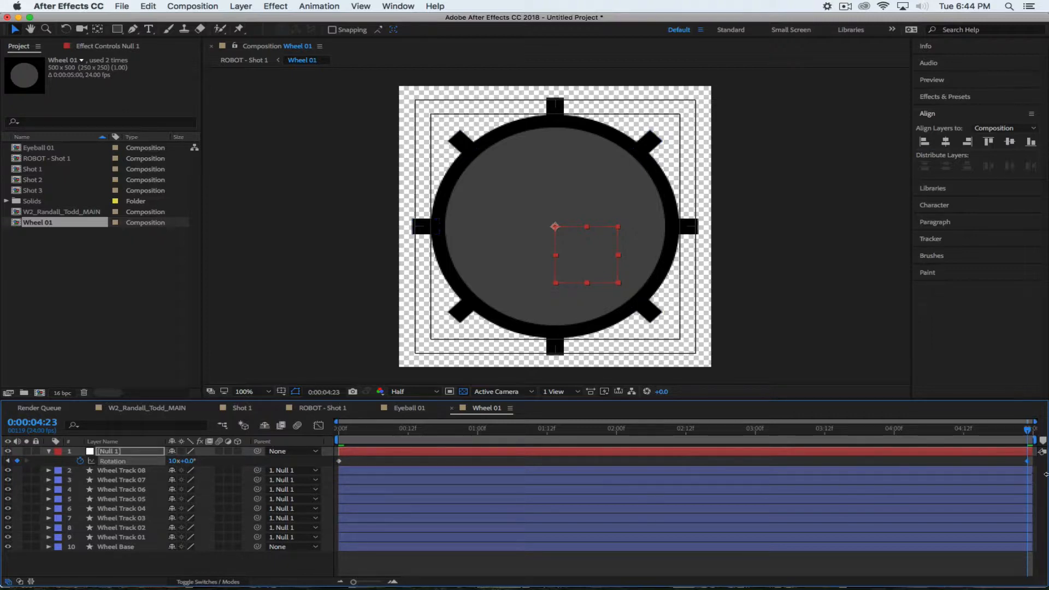
# Preview the spinning wheel, then preview ROBOT - Shot 1 with both wheels
pyautogui.press('space')
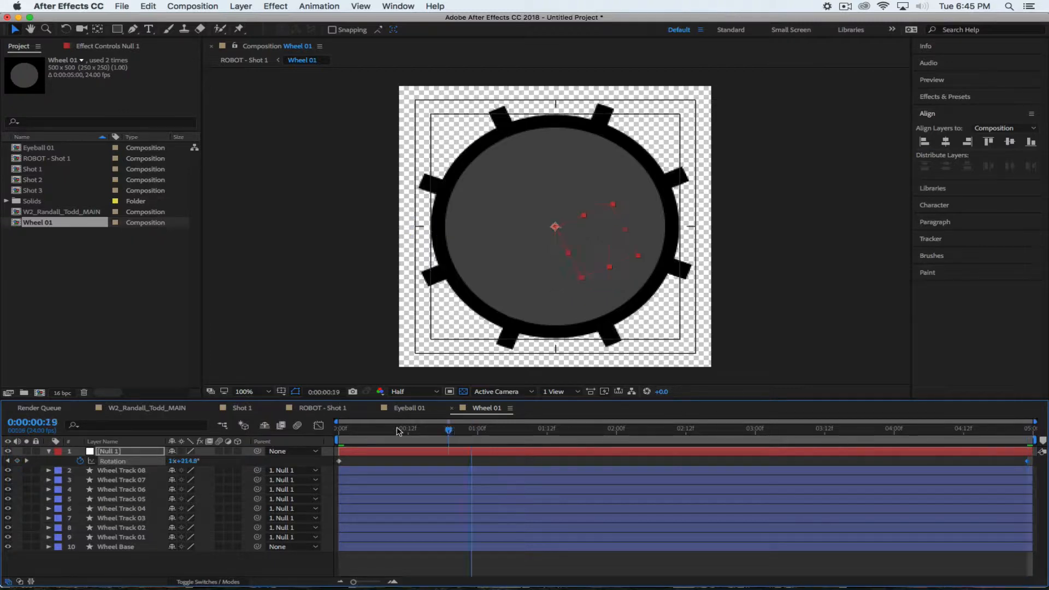
pyautogui.press('space')
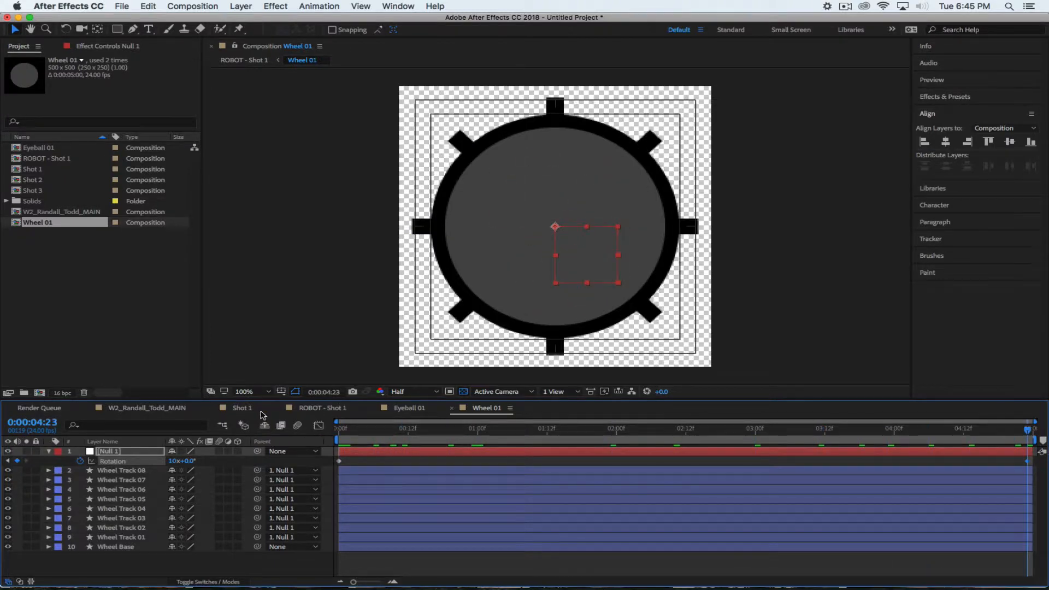
pyautogui.click(312, 408)
pyautogui.press('space')
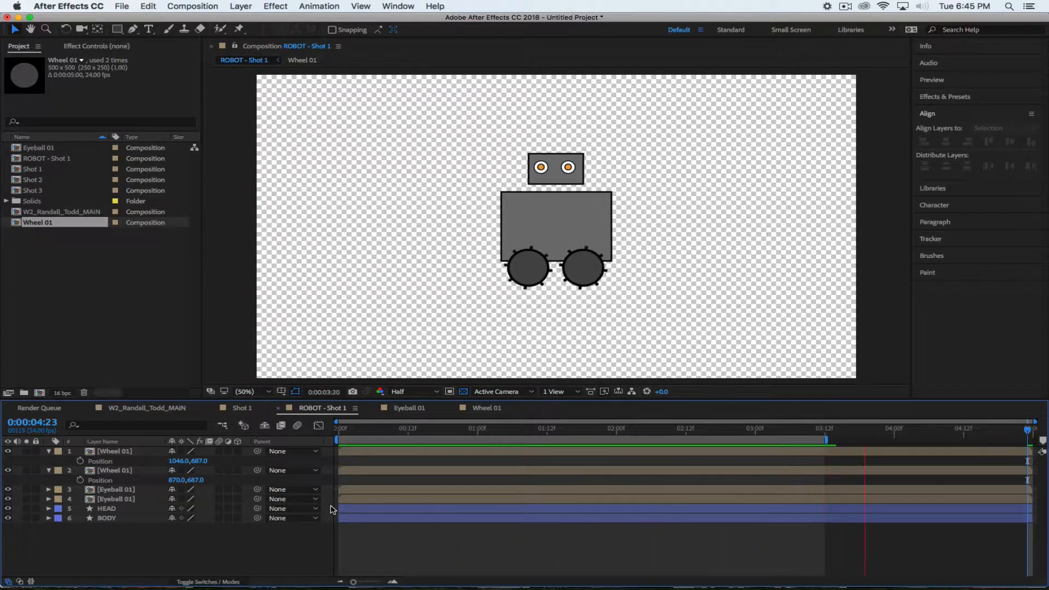
pyautogui.press('space')
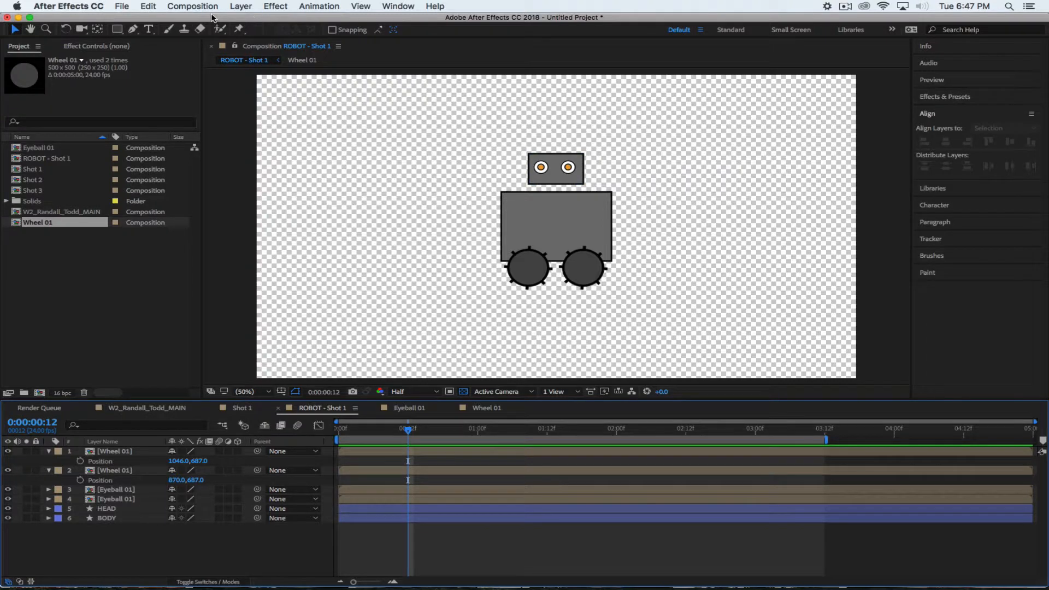
# Create a 1920×1080 composition named Arm 1 (HDTV 1080 24, 5 seconds)
pyautogui.click(195, 8)
pyautogui.click(200, 20)
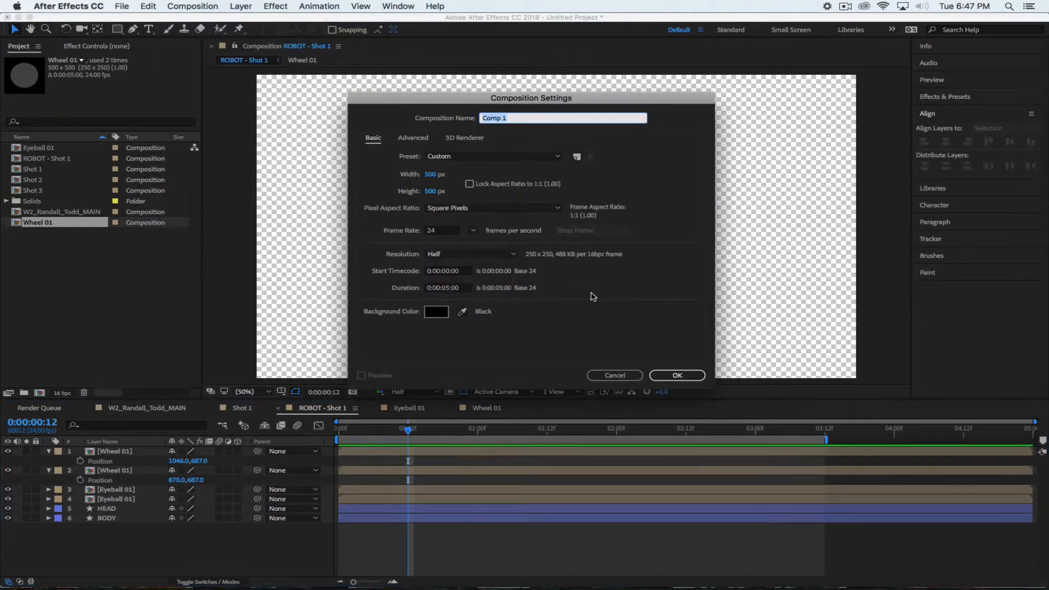
pyautogui.write('Arm 1')
pyautogui.click(485, 351)
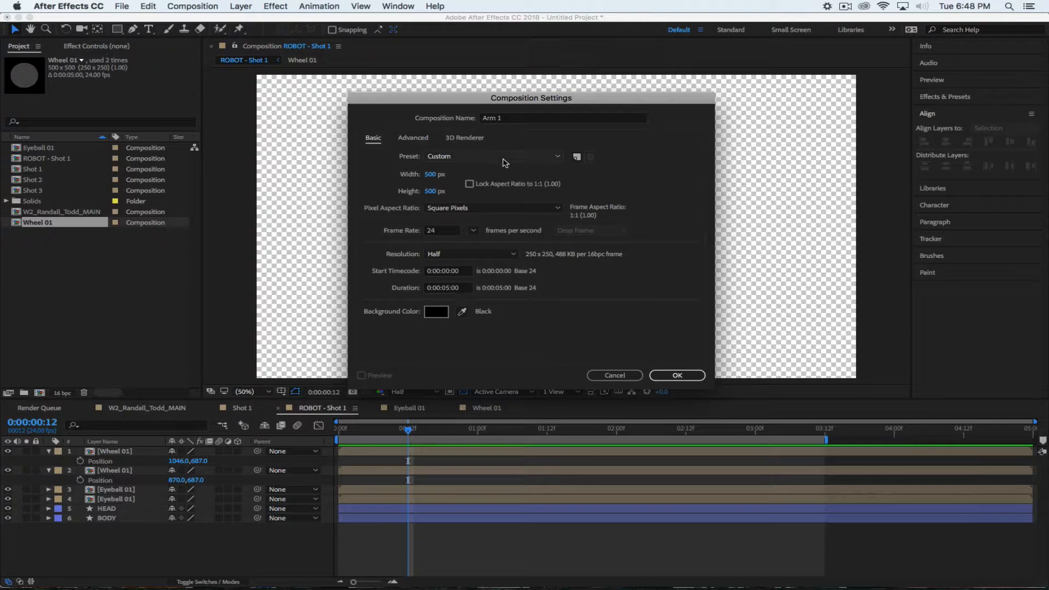
pyautogui.click(431, 174)
pyautogui.write('1920')
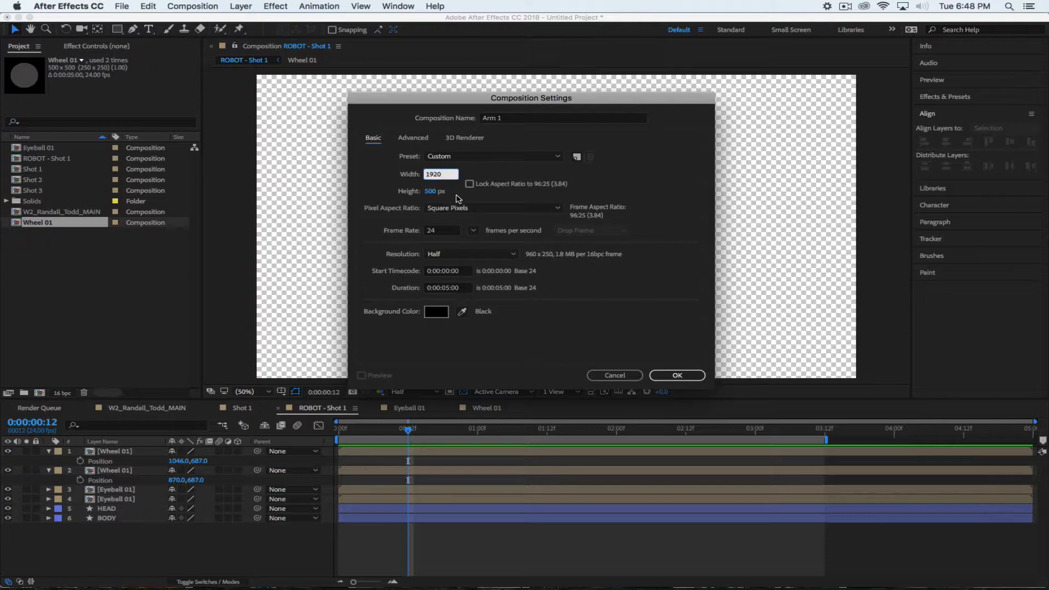
pyautogui.press('Tab')
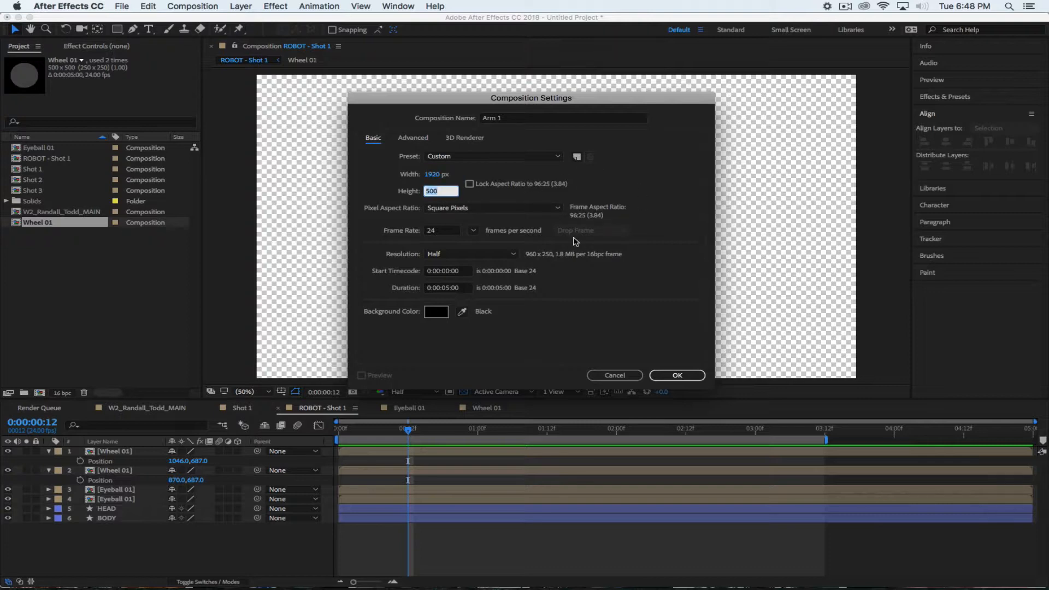
pyautogui.write('1080')
pyautogui.click(643, 296)
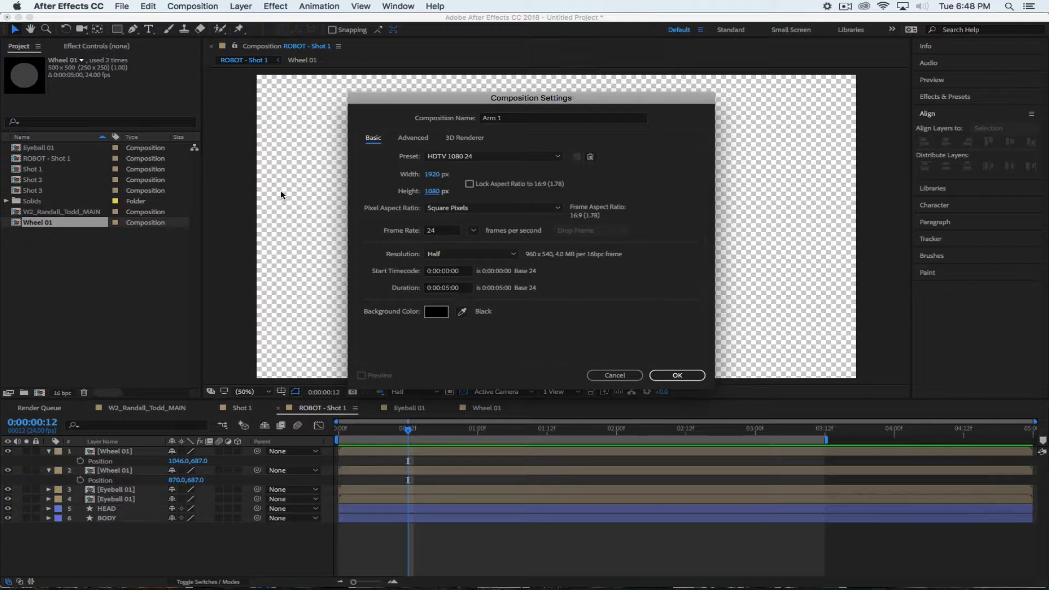
pyautogui.click(673, 377)
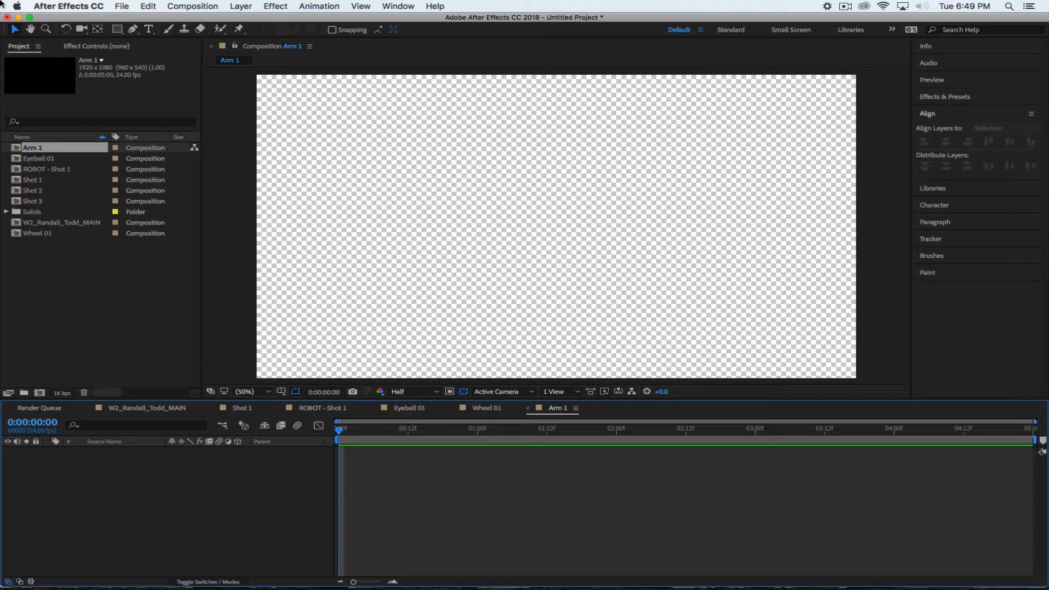
# Select the Ellipse Tool and set its fill colour to grey
pyautogui.click(118, 30)
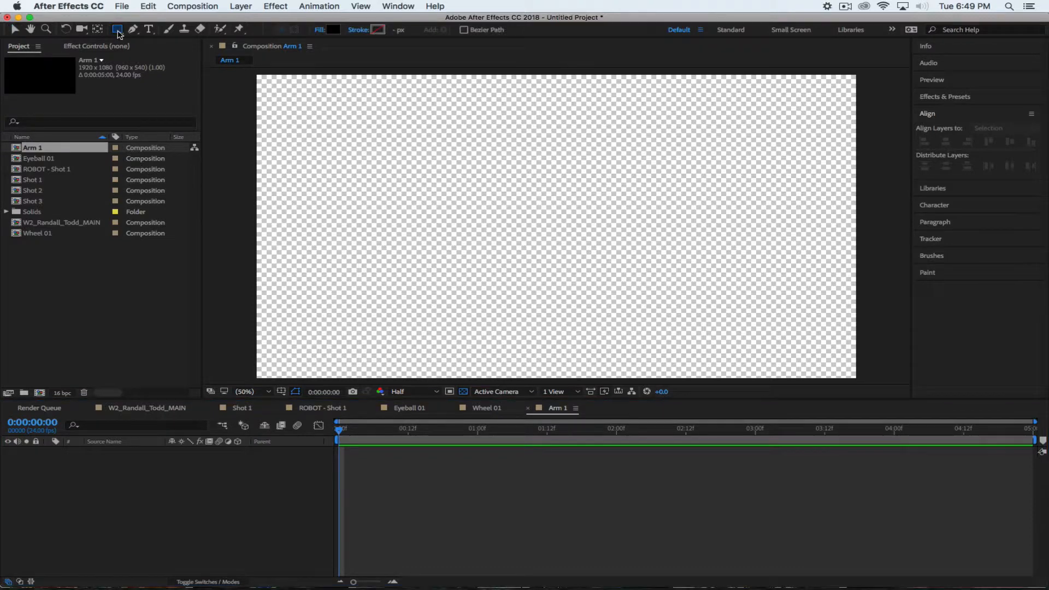
pyautogui.click(117, 31)
pyautogui.click(152, 53)
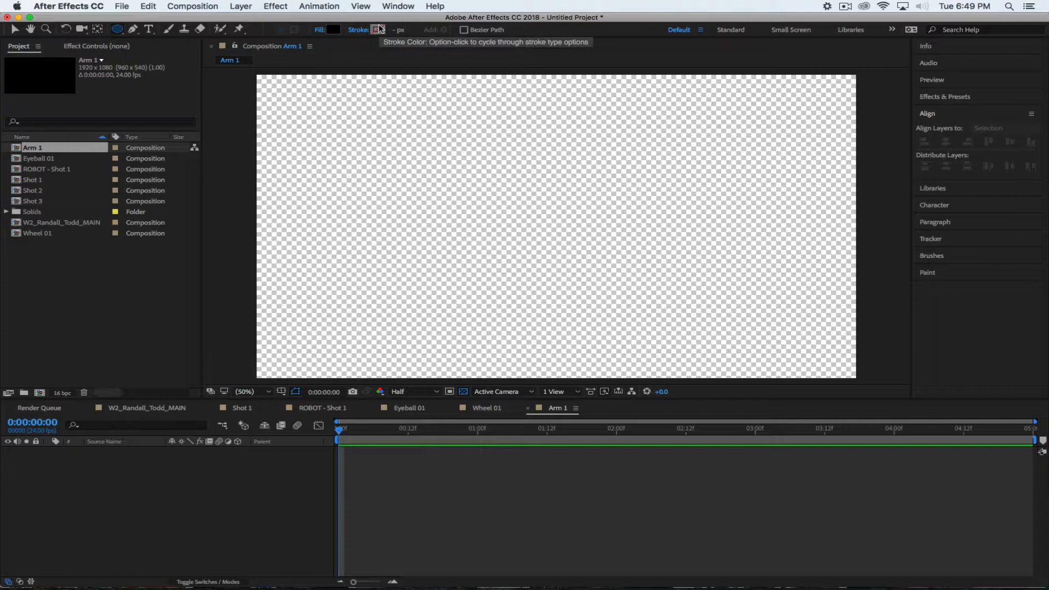
pyautogui.click(332, 29)
pyautogui.moveTo(536, 210)
pyautogui.mouseDown()
pyautogui.moveTo(517, 199)
pyautogui.moveTo(520, 211)
pyautogui.moveTo(498, 175)
pyautogui.moveTo(499, 221)
pyautogui.moveTo(495, 207)
pyautogui.mouseUp()
pyautogui.click(794, 107)
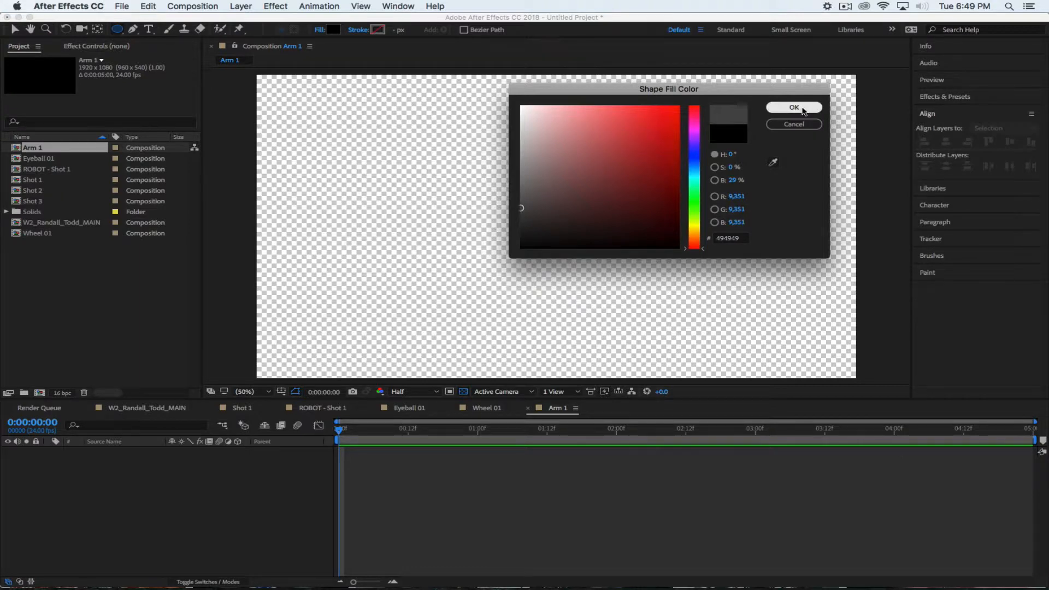
# Give new shapes a solid black 26 px stroke
pyautogui.click(358, 29)
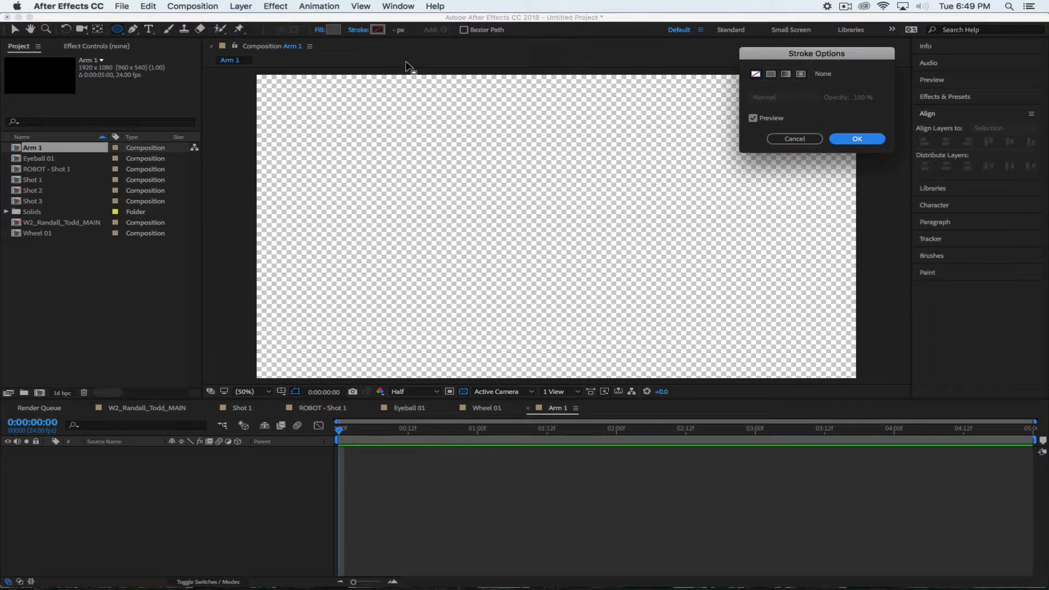
pyautogui.click(770, 75)
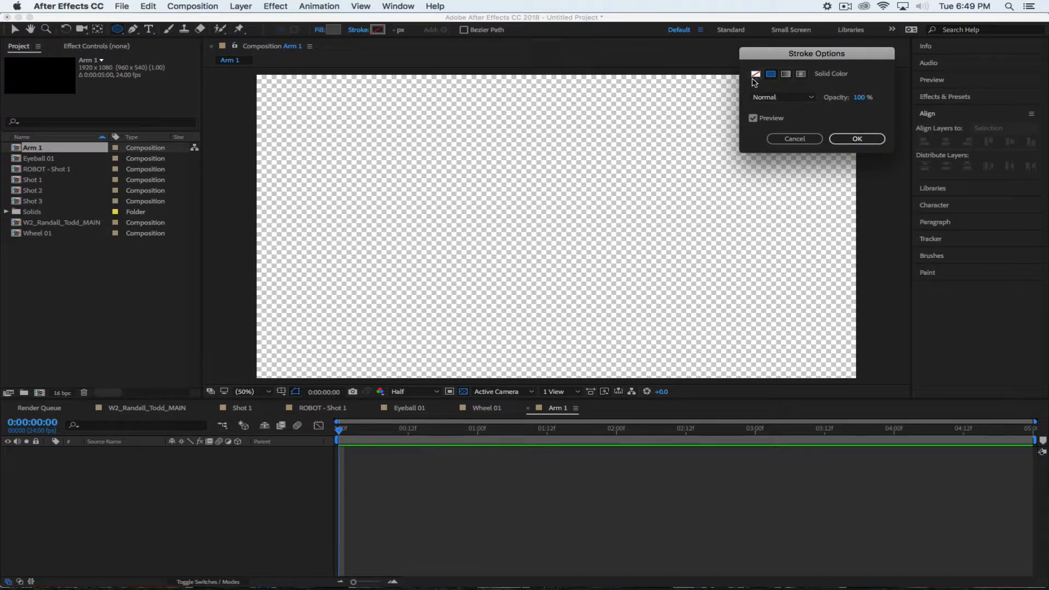
pyautogui.click(855, 140)
pyautogui.click(856, 139)
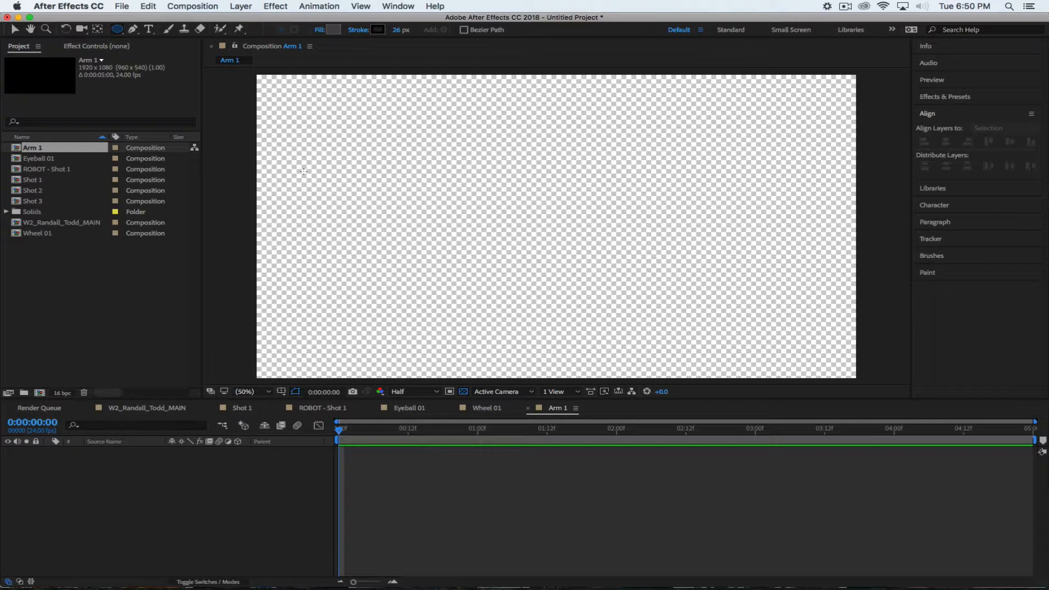
# Draw three ellipses left to right across the canvas, then undo the extra one
pyautogui.moveTo(294, 168)
pyautogui.mouseDown()
pyautogui.moveTo(413, 272)
pyautogui.moveTo(399, 263)
pyautogui.mouseUp()
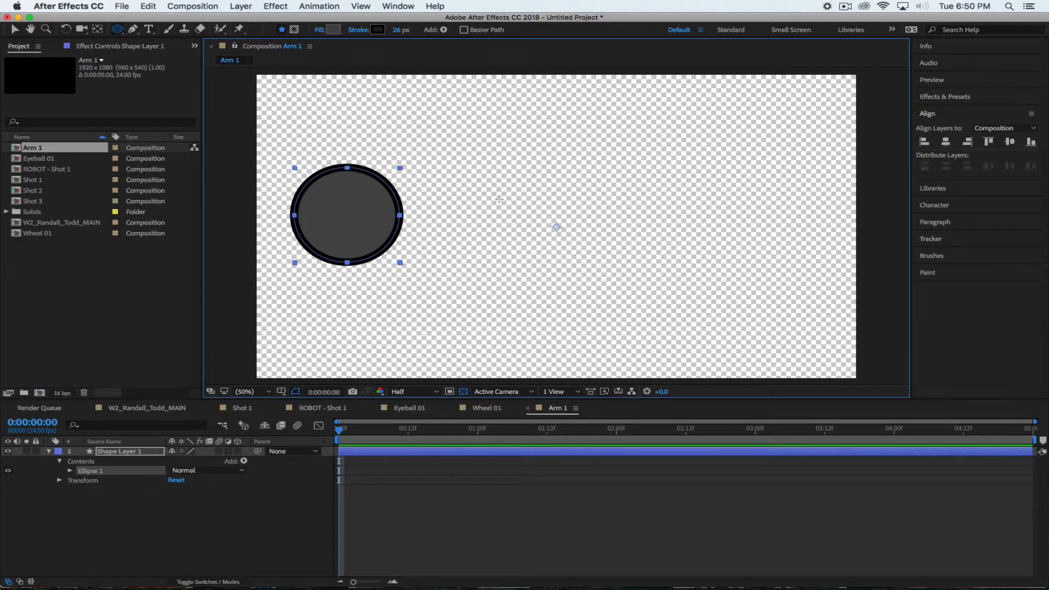
pyautogui.moveTo(511, 194); pyautogui.dragTo(590, 263)
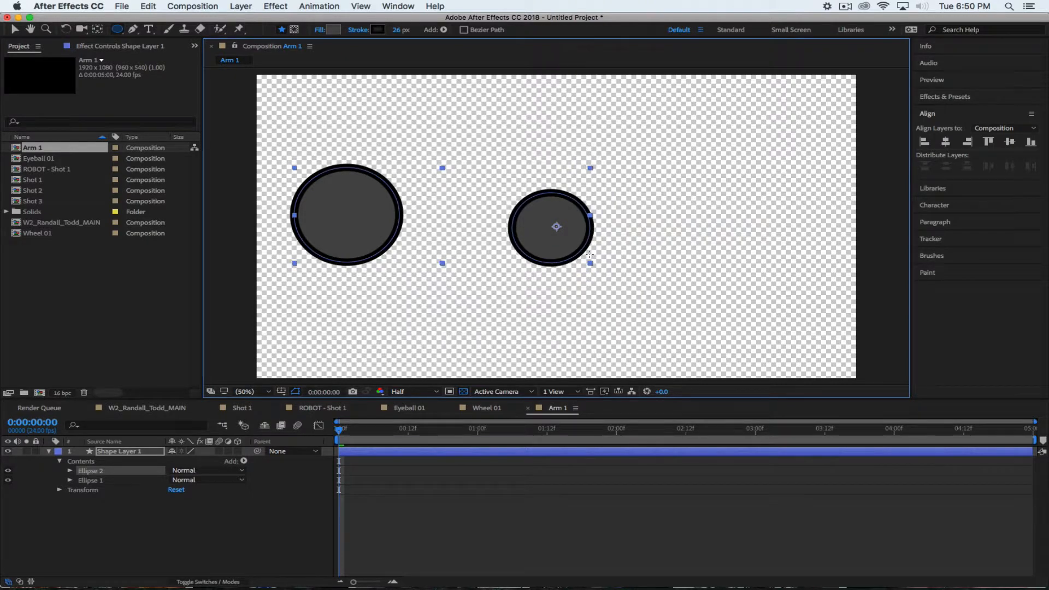
pyautogui.moveTo(728, 205); pyautogui.dragTo(777, 253)
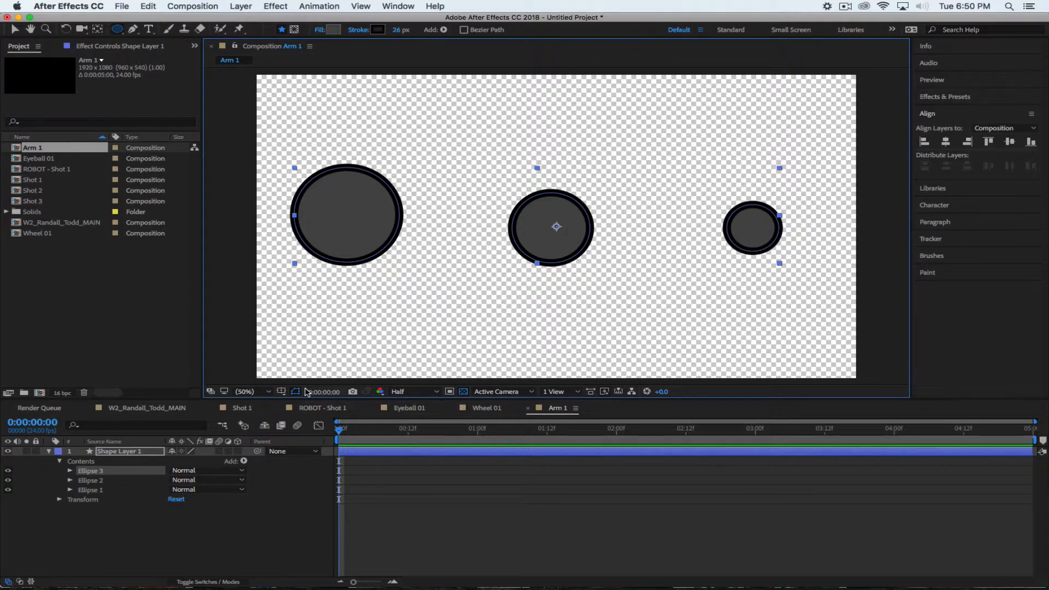
pyautogui.press('super+z')
pyautogui.press('super+z')
pyautogui.press('super+z')
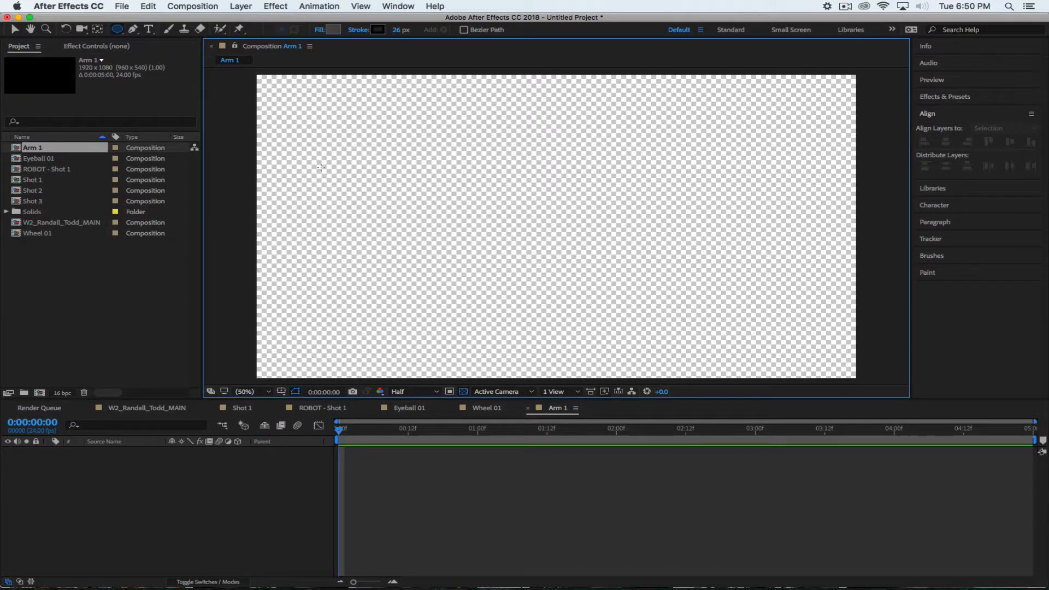
# Draw one grey, black-outlined circle near the canvas's left edge and deselect it
pyautogui.moveTo(321, 168)
pyautogui.mouseDown()
pyautogui.moveTo(394, 246)
pyautogui.moveTo(414, 252)
pyautogui.mouseUp()
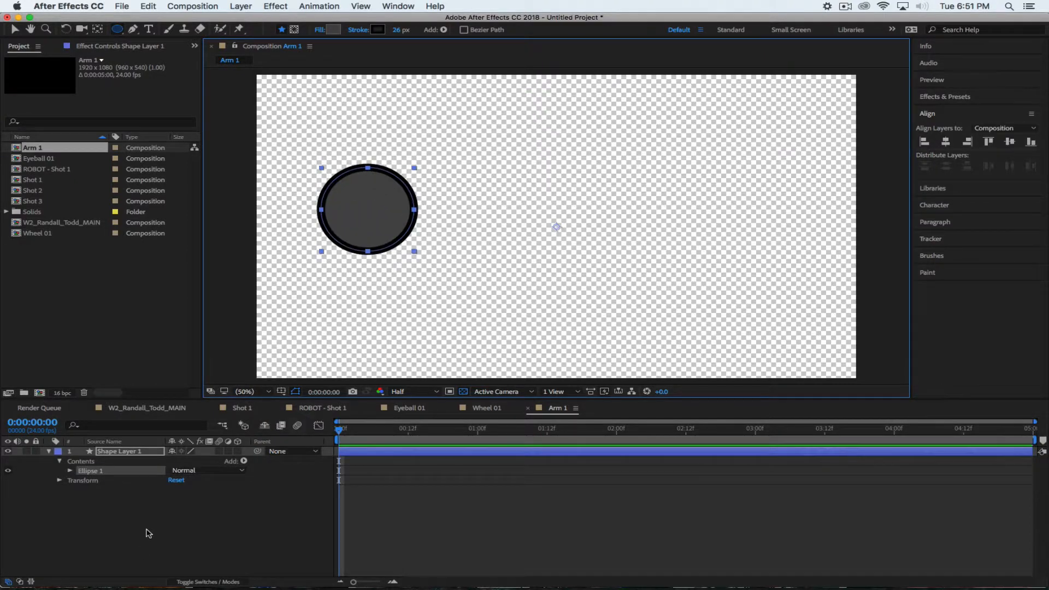
pyautogui.click(175, 538)
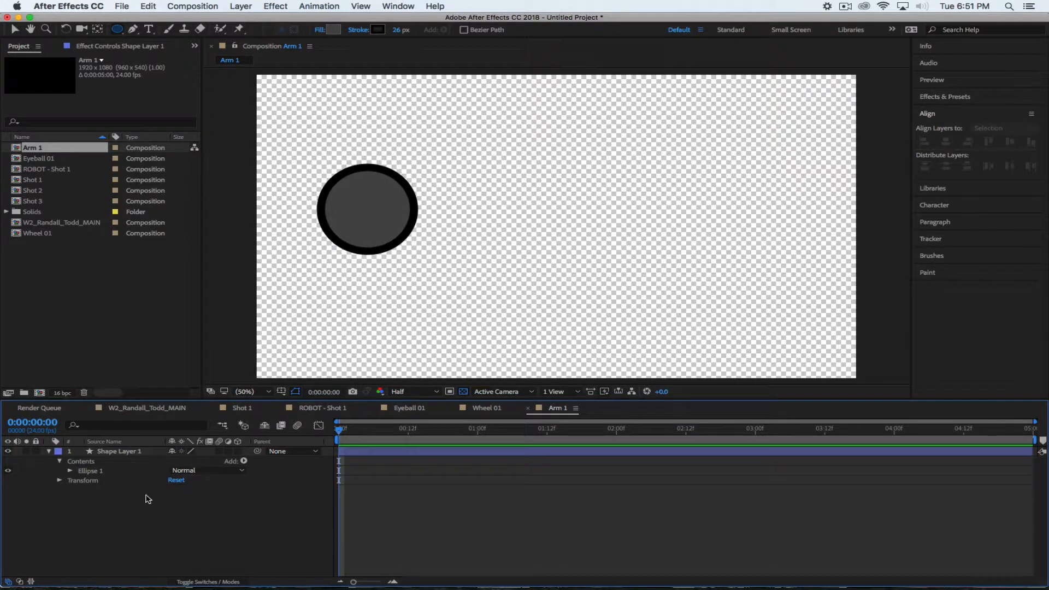
# Duplicate the circle layer twice and reveal the copies' Position properties
pyautogui.click(115, 452)
pyautogui.press('super+d')
pyautogui.press('super+d')
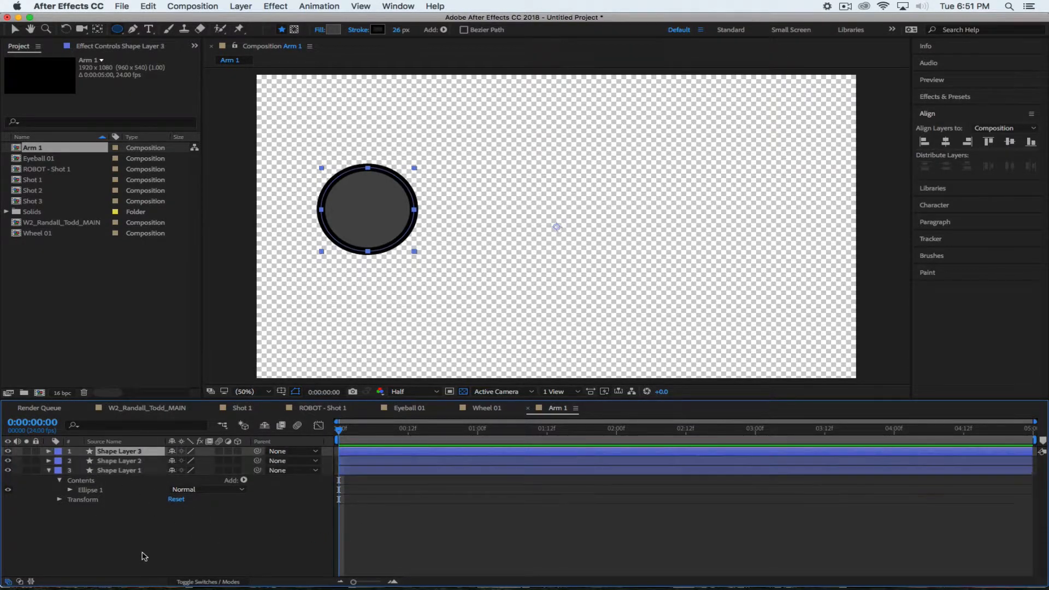
pyautogui.press('p')
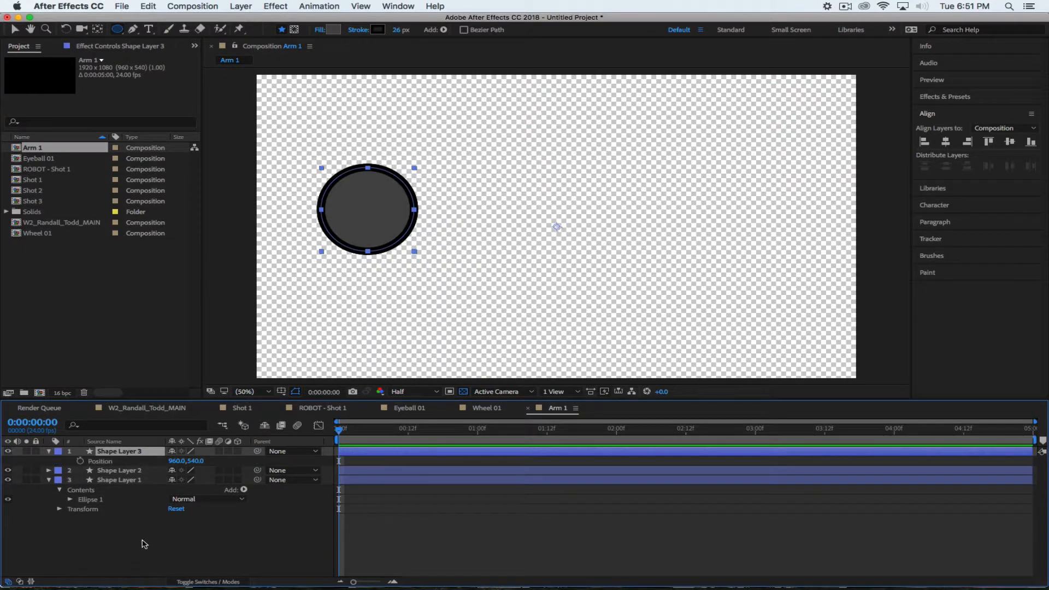
pyautogui.click(119, 471)
pyautogui.press('p')
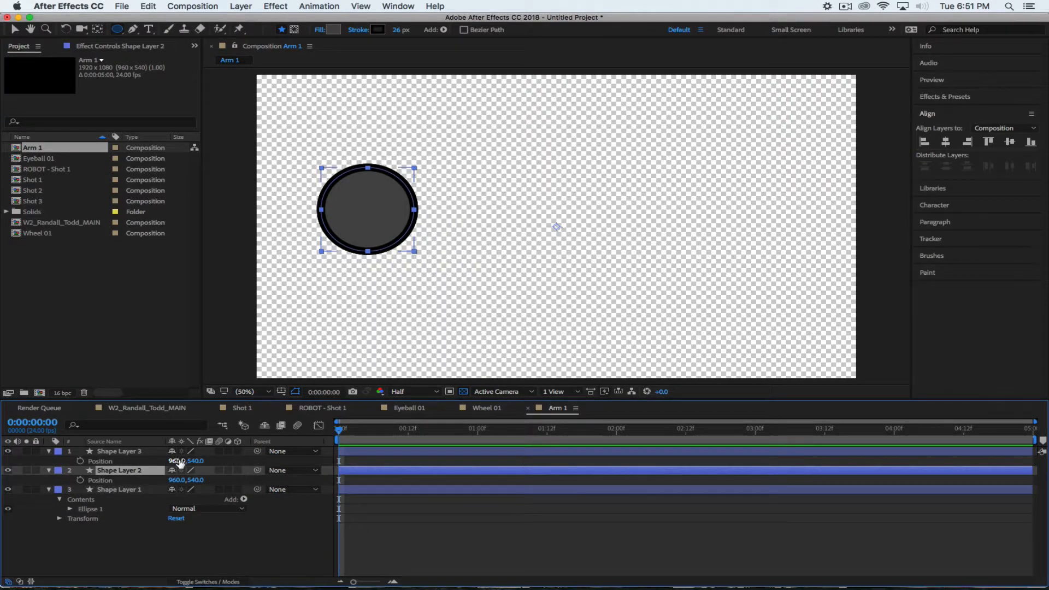
# Spread the copies into an even row, Shape Layer 2 at X 1440 and Shape Layer 3 at 1941
pyautogui.moveTo(176, 461); pyautogui.dragTo(488, 464)
pyautogui.click(131, 480)
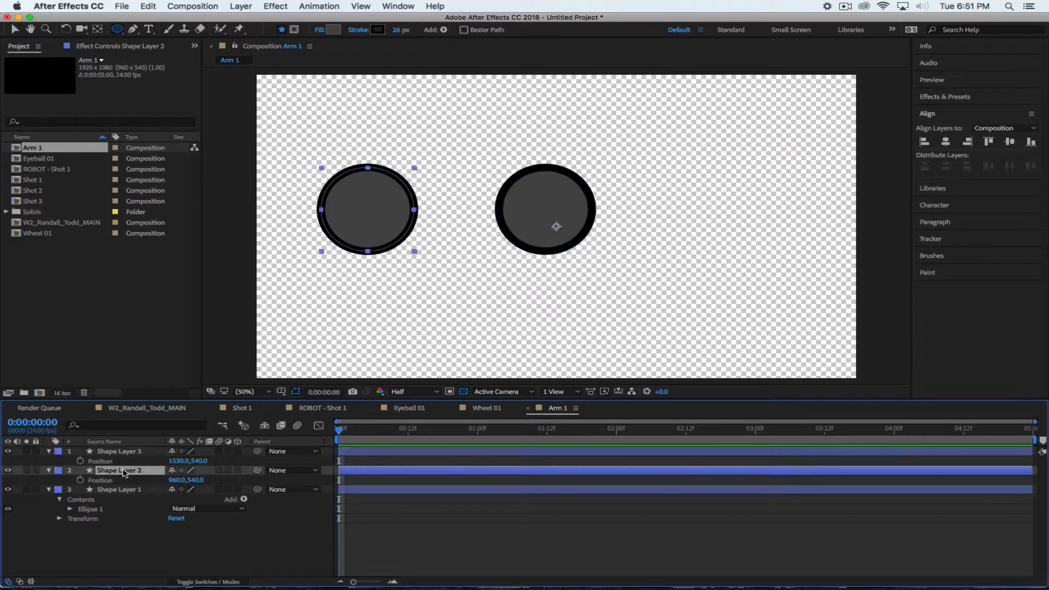
pyautogui.moveTo(175, 481); pyautogui.dragTo(254, 487)
pyautogui.moveTo(565, 226); pyautogui.dragTo(642, 226)
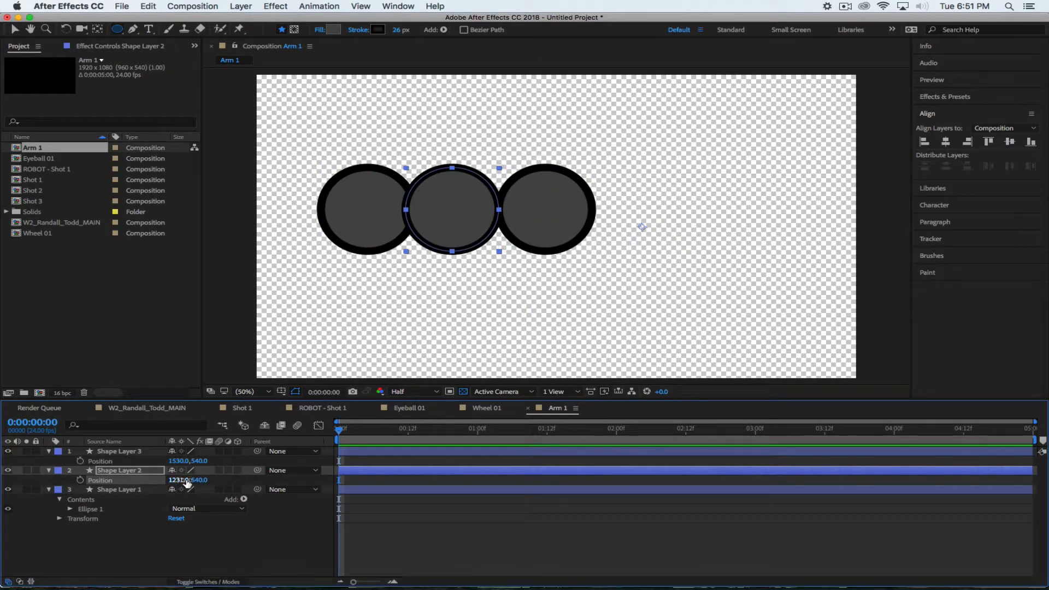
pyautogui.moveTo(180, 460); pyautogui.dragTo(444, 469)
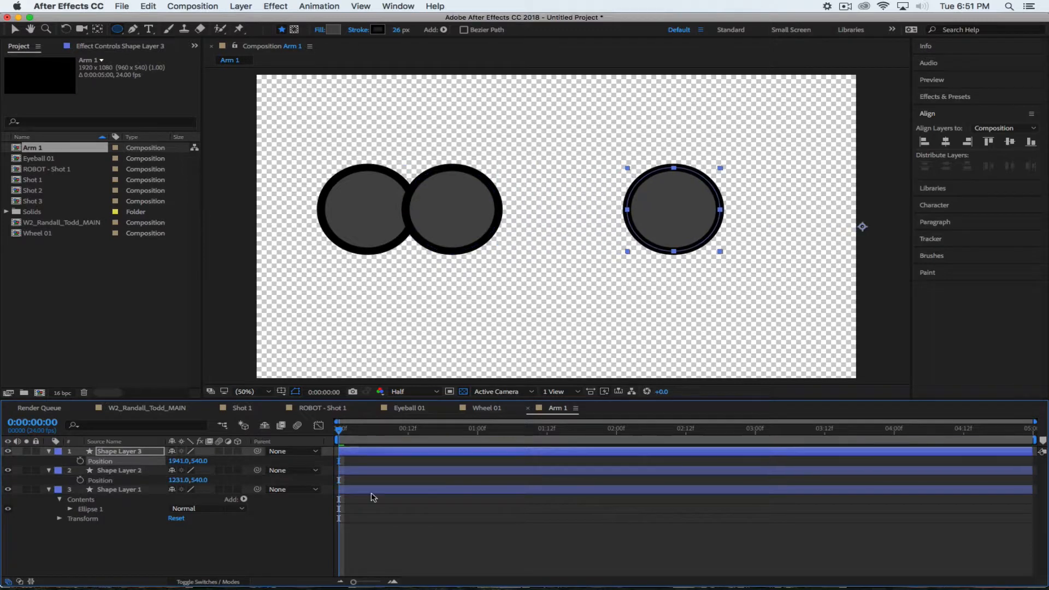
pyautogui.moveTo(181, 480); pyautogui.dragTo(305, 480)
pyautogui.click(175, 548)
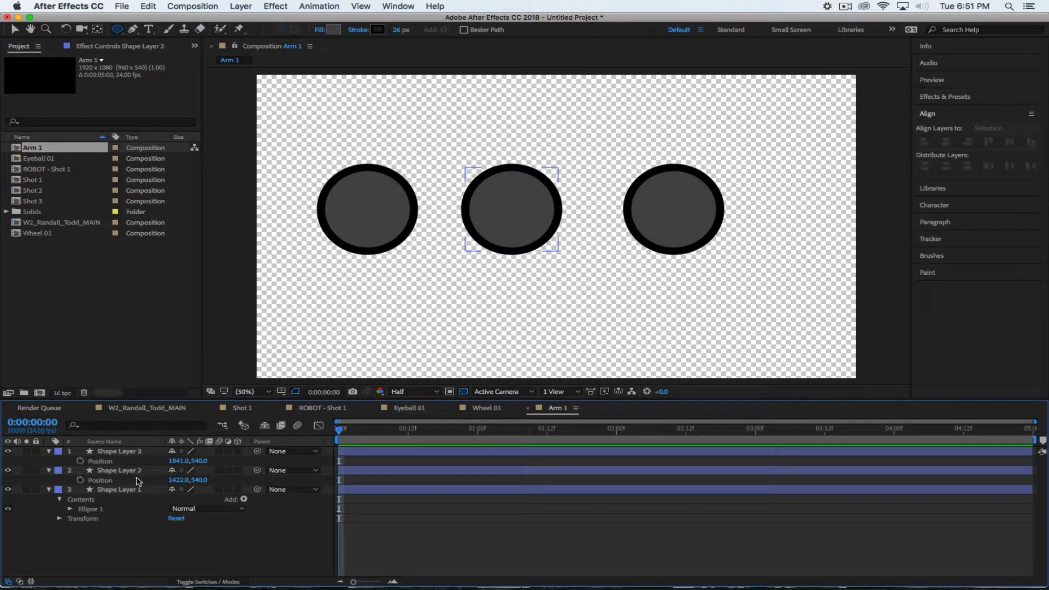
pyautogui.moveTo(177, 480); pyautogui.dragTo(181, 480)
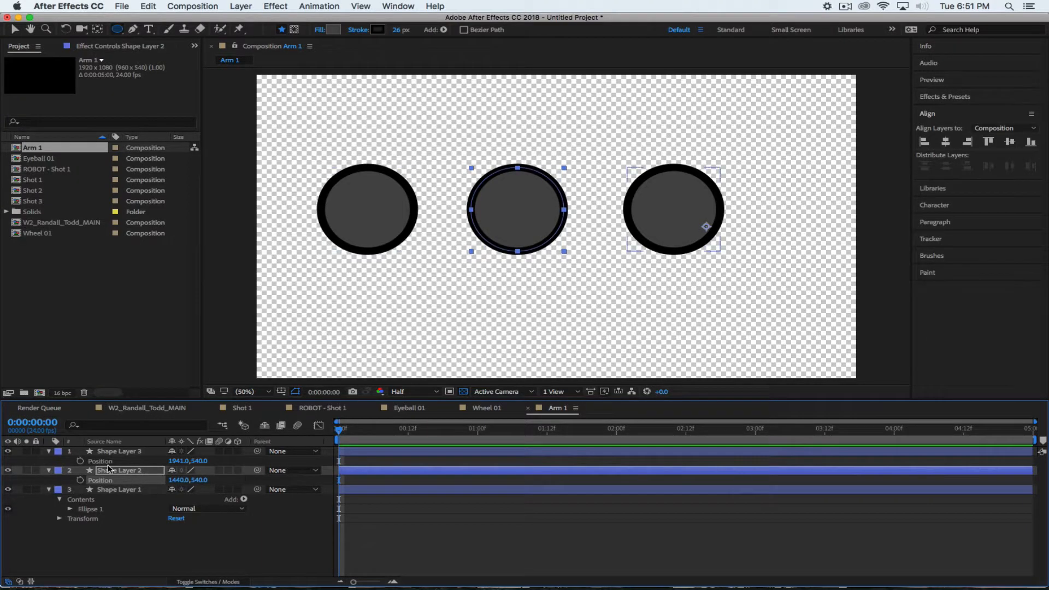
# Select each circle layer in turn to check its position
pyautogui.click(116, 470)
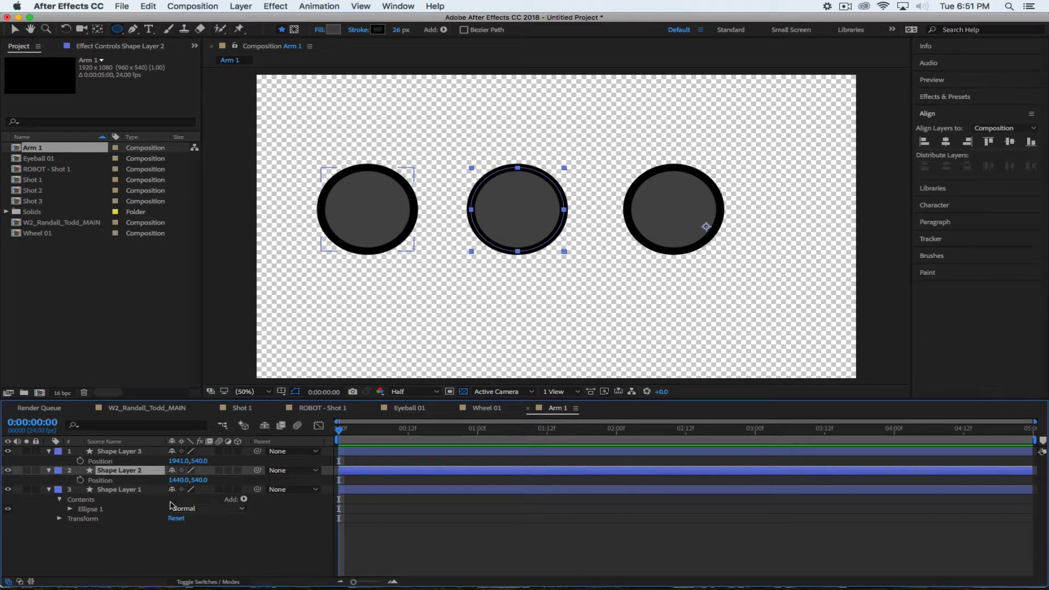
pyautogui.click(116, 490)
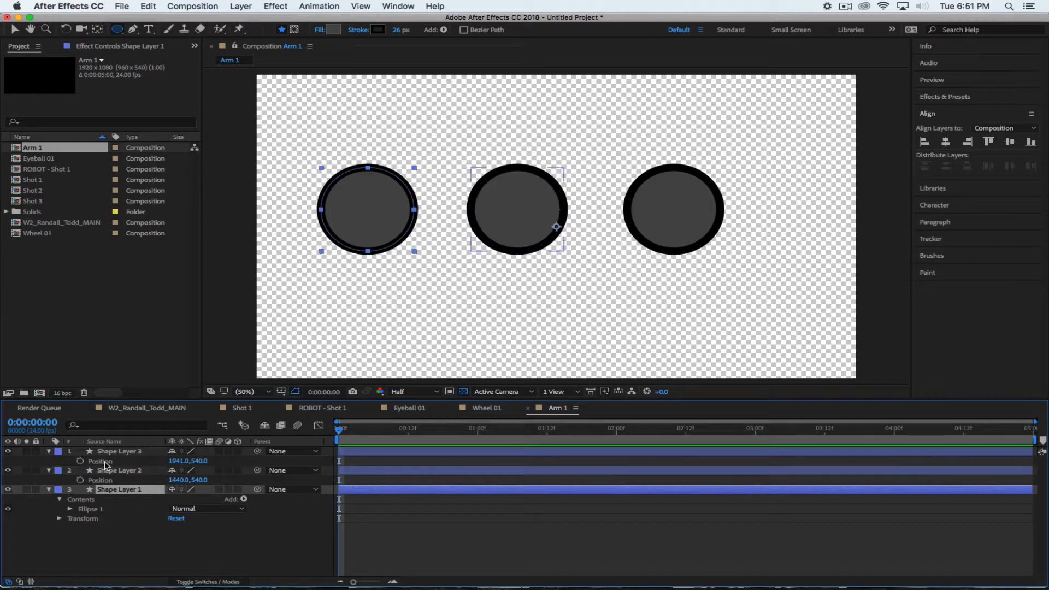
pyautogui.click(140, 470)
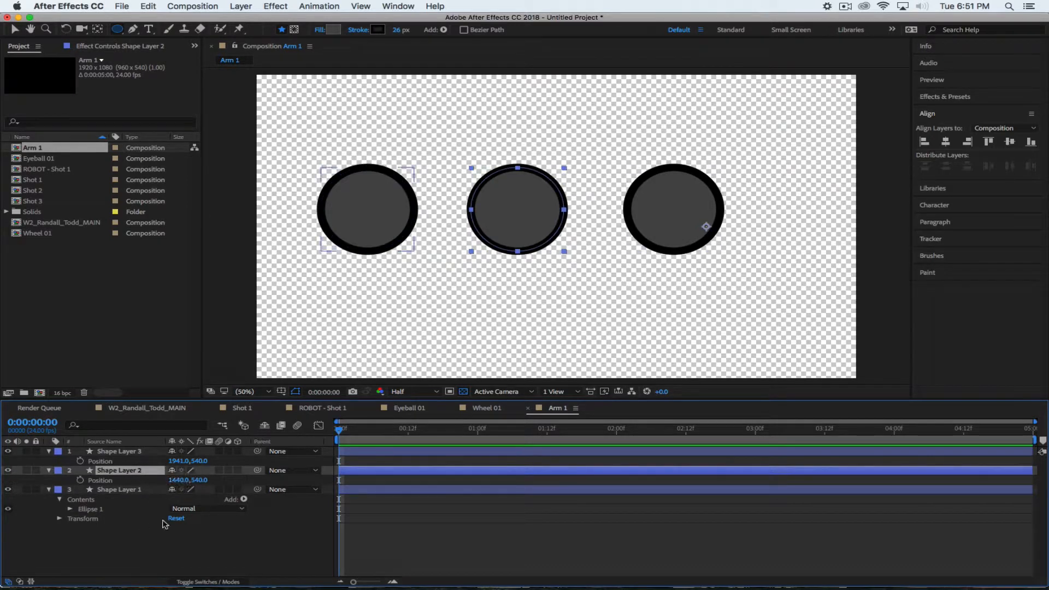
pyautogui.click(120, 452)
pyautogui.click(116, 491)
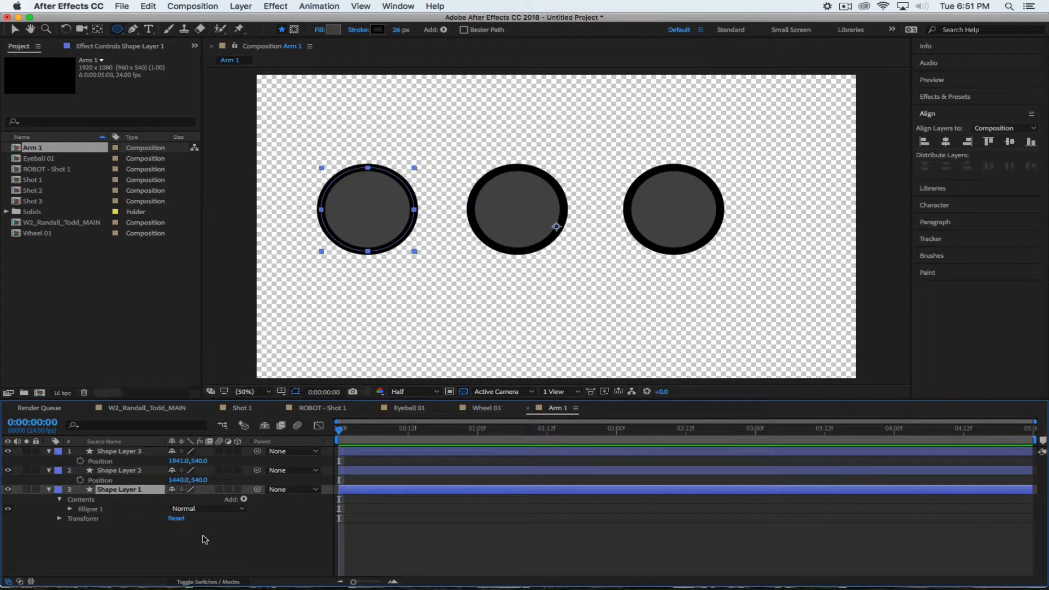
# Rename Shape Layers 1, 2 and 3 to Shoulder, Elbow and Wrist
pyautogui.press('Return')
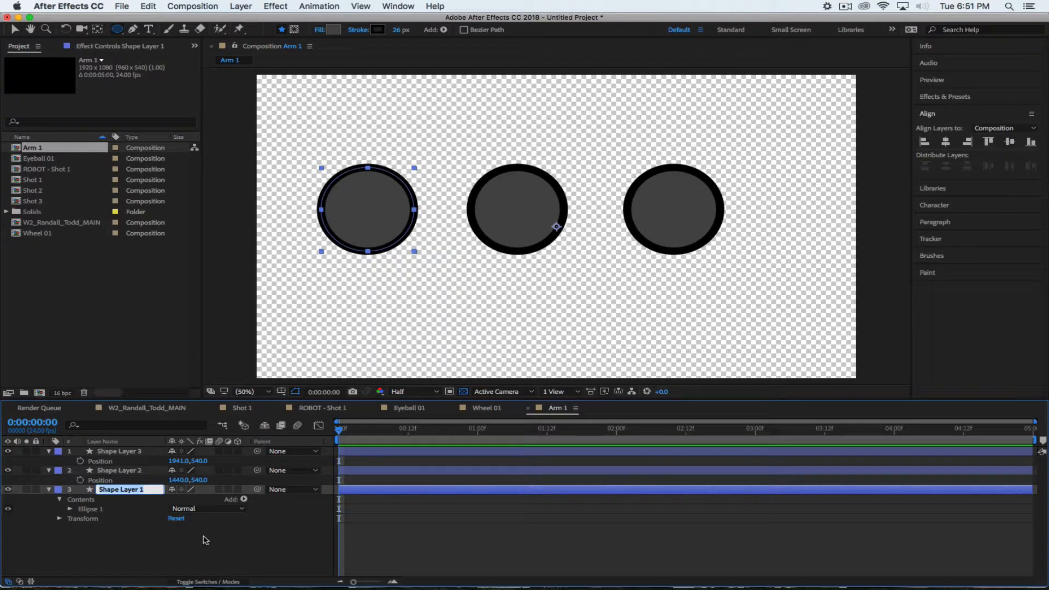
pyautogui.write('Shoulder')
pyautogui.press('Return')
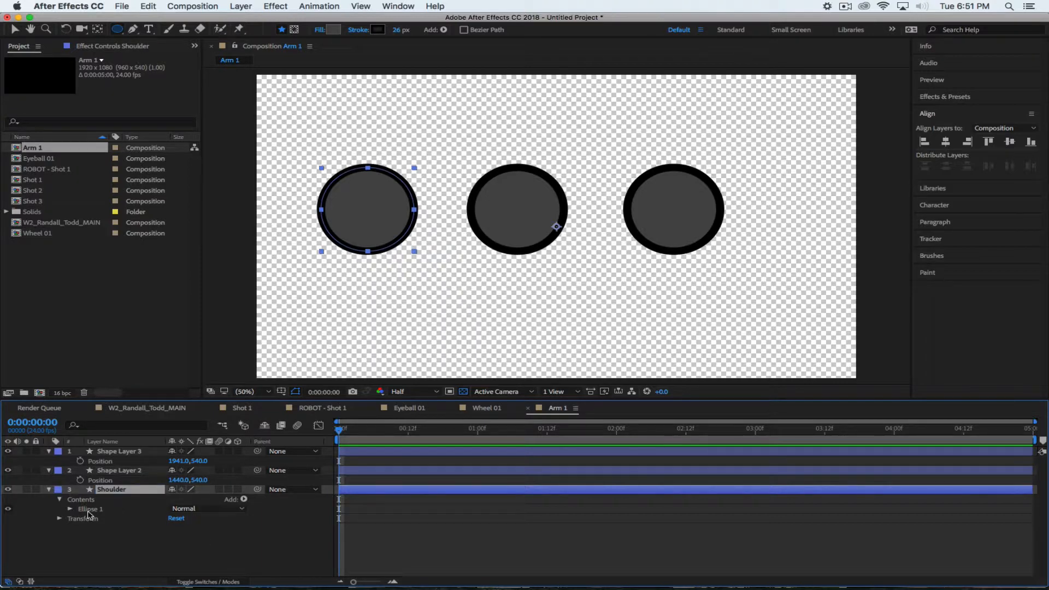
pyautogui.click(113, 470)
pyautogui.press('Return')
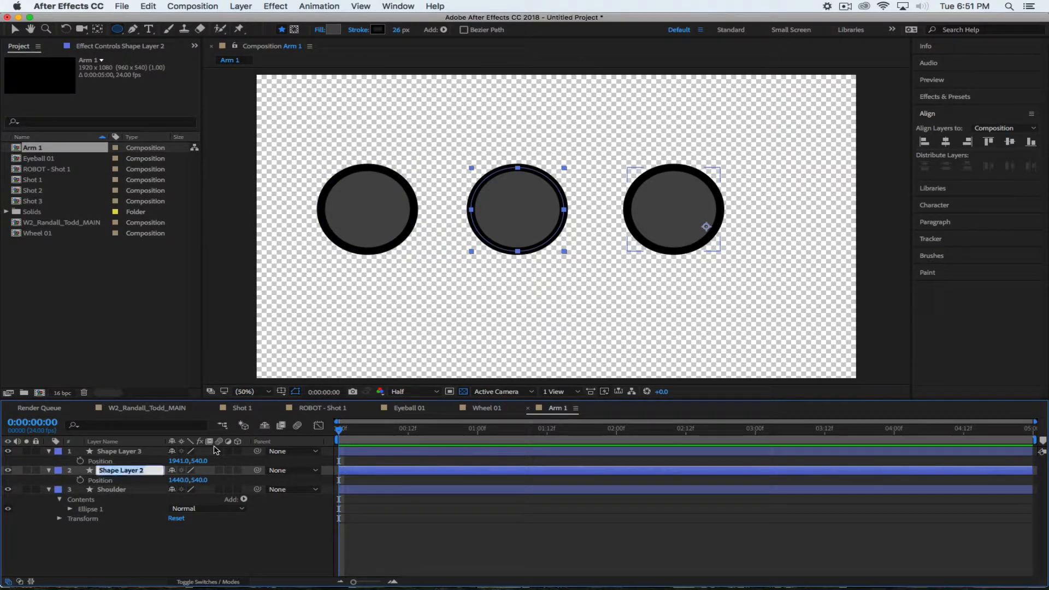
pyautogui.write('Elbow')
pyautogui.press('Return')
pyautogui.click(705, 226)
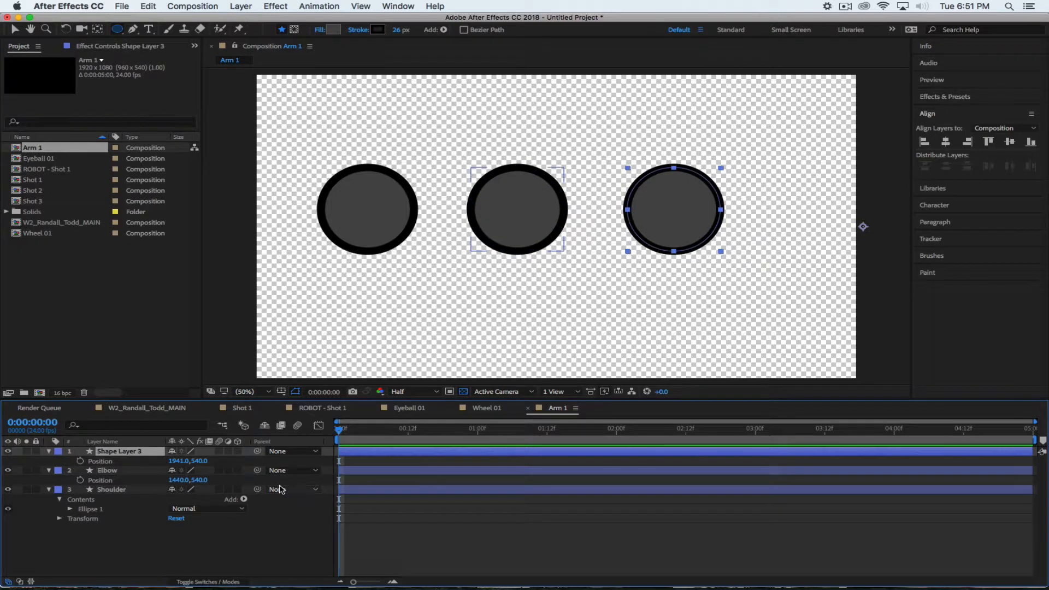
pyautogui.press('Return')
pyautogui.write('Wrist')
pyautogui.press('Return')
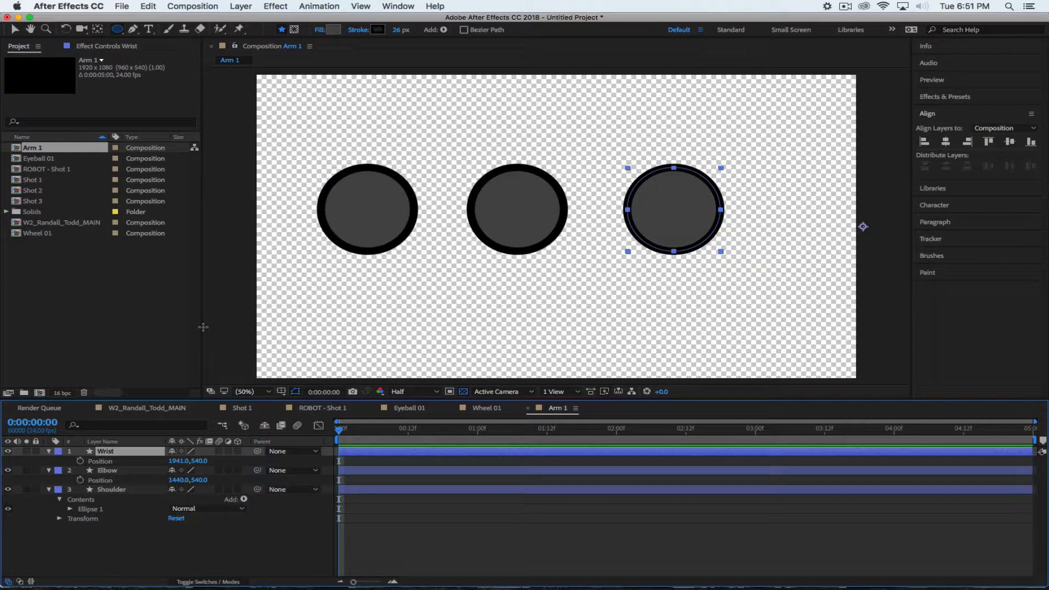
# Select and expand the Elbow layer, and maximize the Timeline panel
pyautogui.click(140, 525)
pyautogui.click(107, 471)
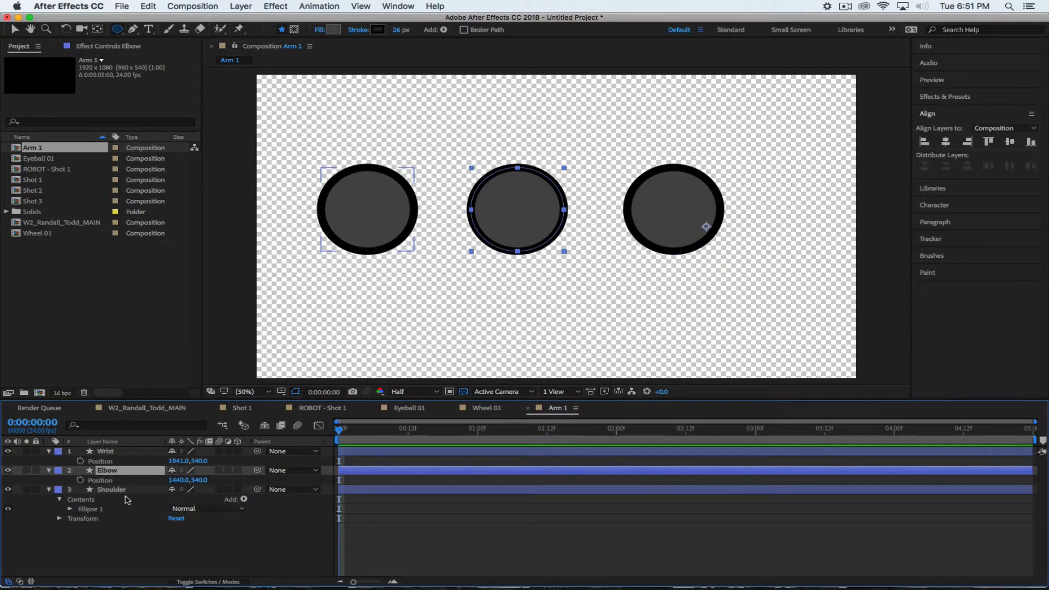
pyautogui.click(48, 470)
pyautogui.click(49, 470)
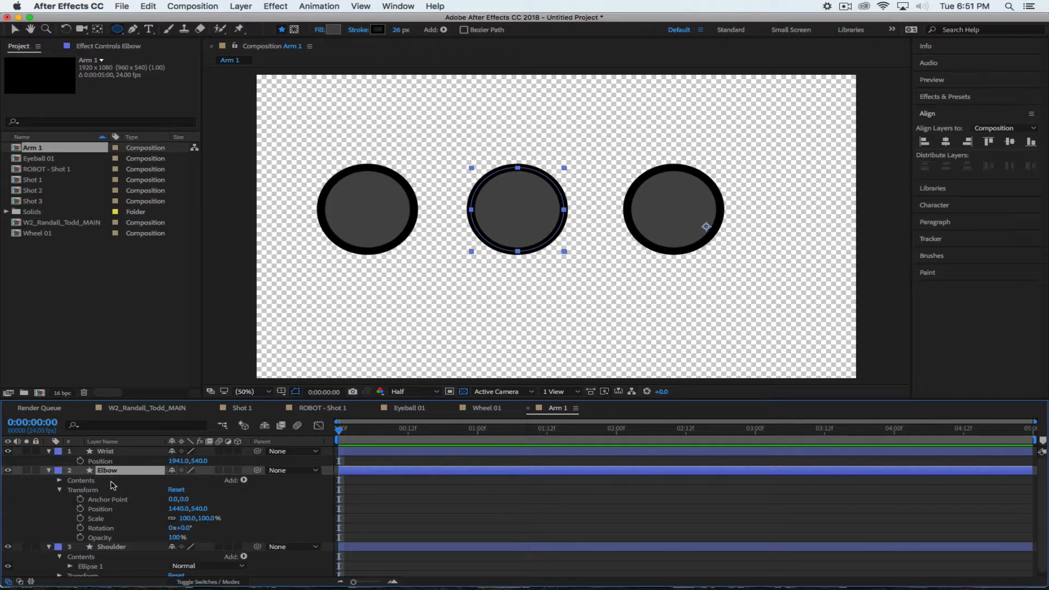
pyautogui.press('`')
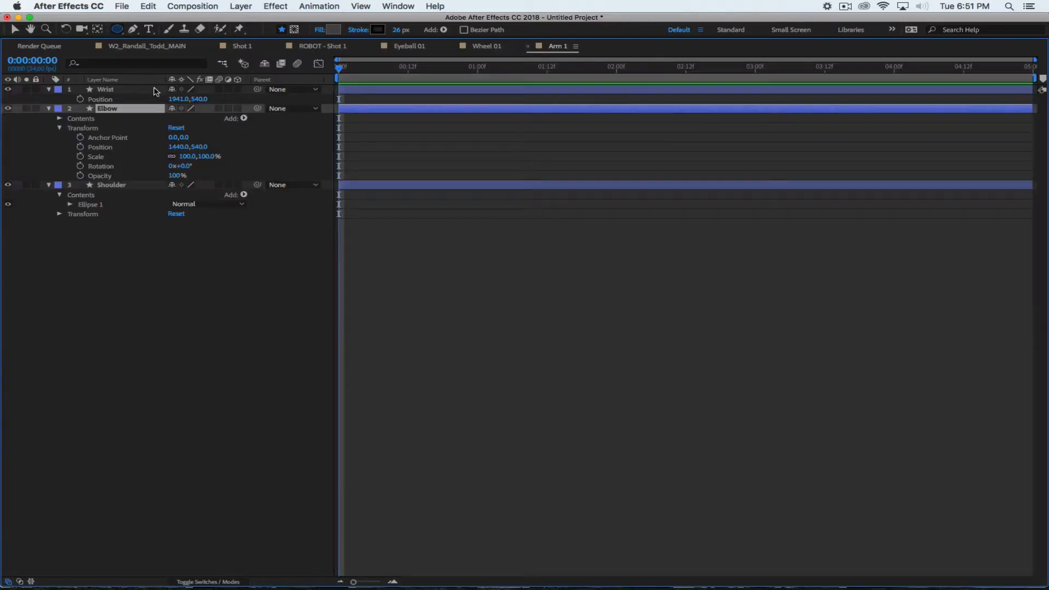
# Expand Elbow down to Contents > Ellipse 1 > Transform: Ellipse 1
pyautogui.click(49, 108)
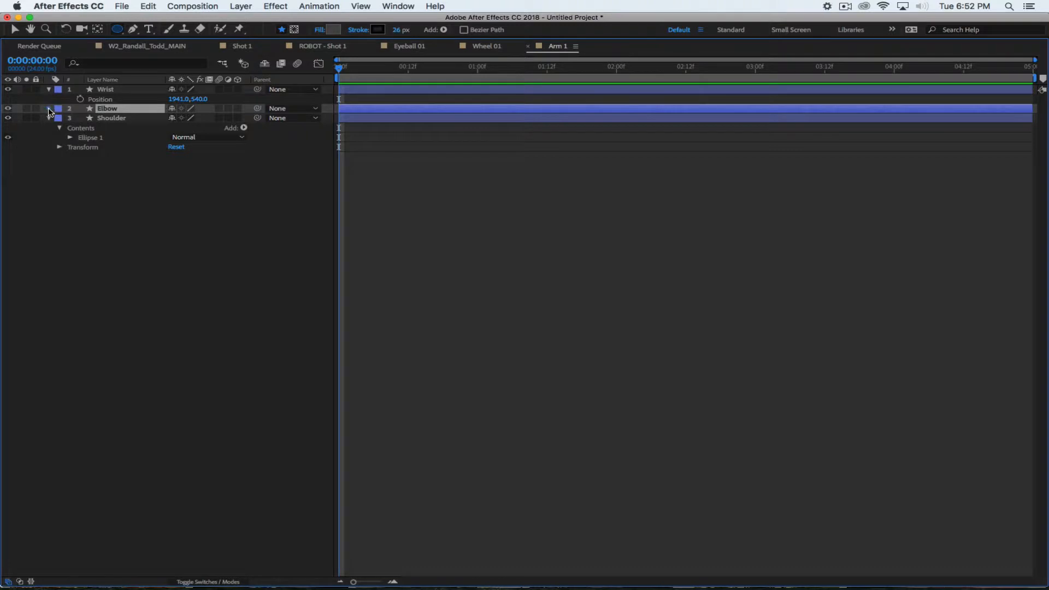
pyautogui.click(48, 109)
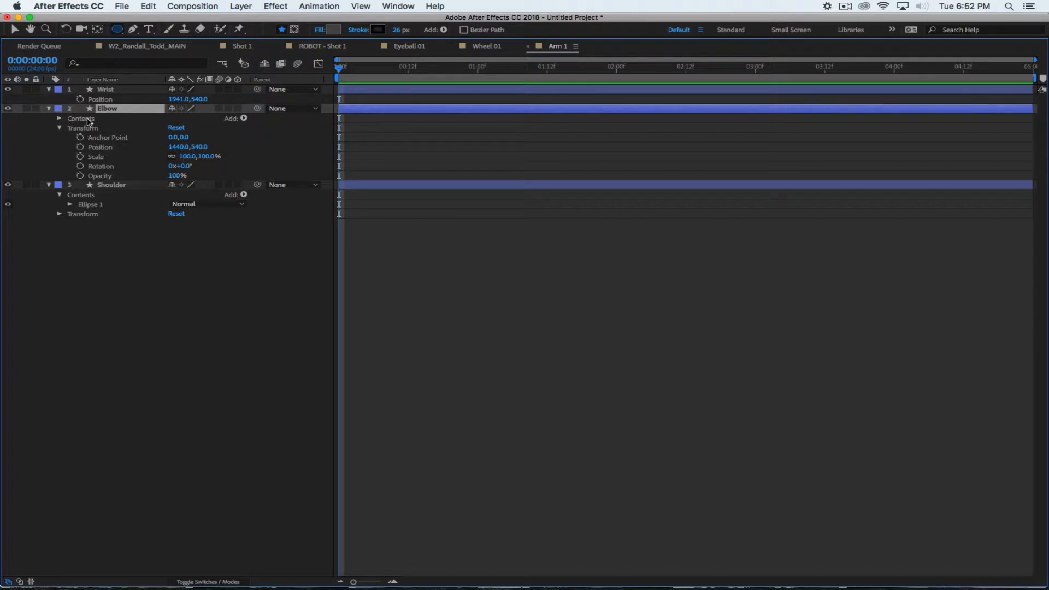
pyautogui.click(59, 118)
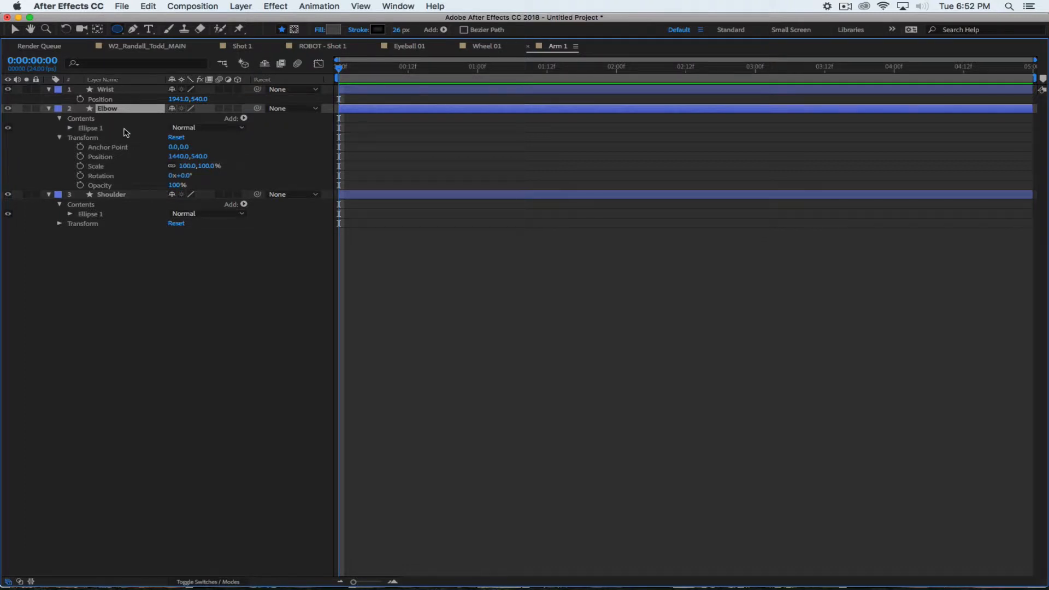
pyautogui.click(70, 128)
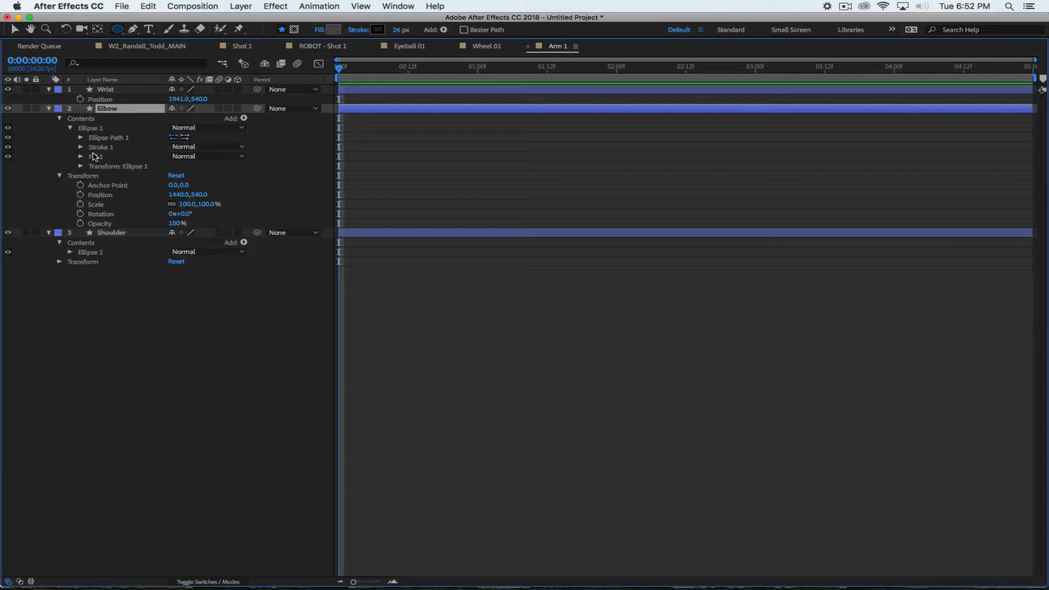
pyautogui.click(80, 166)
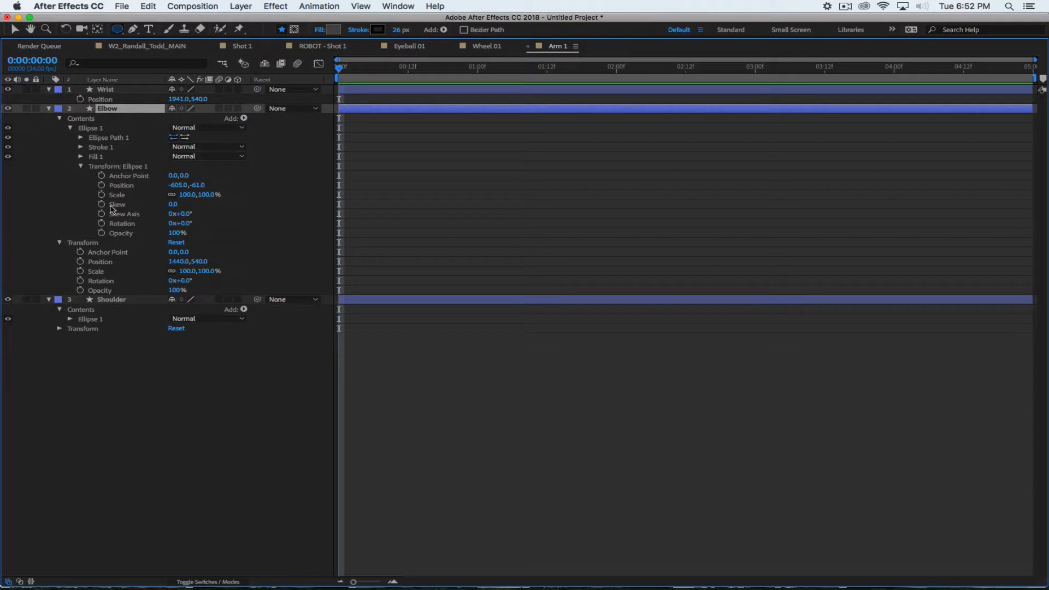
# Set the Elbow ellipse's Scale to 70%, then 80%, restoring the normal panel layout
pyautogui.click(209, 194)
pyautogui.write('70')
pyautogui.press('Return')
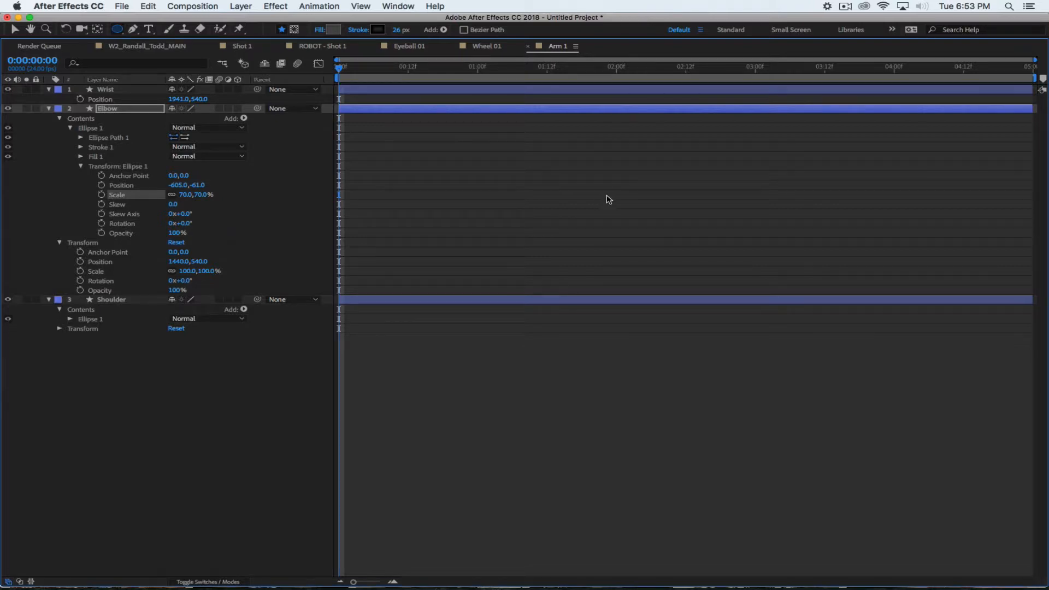
pyautogui.press('`')
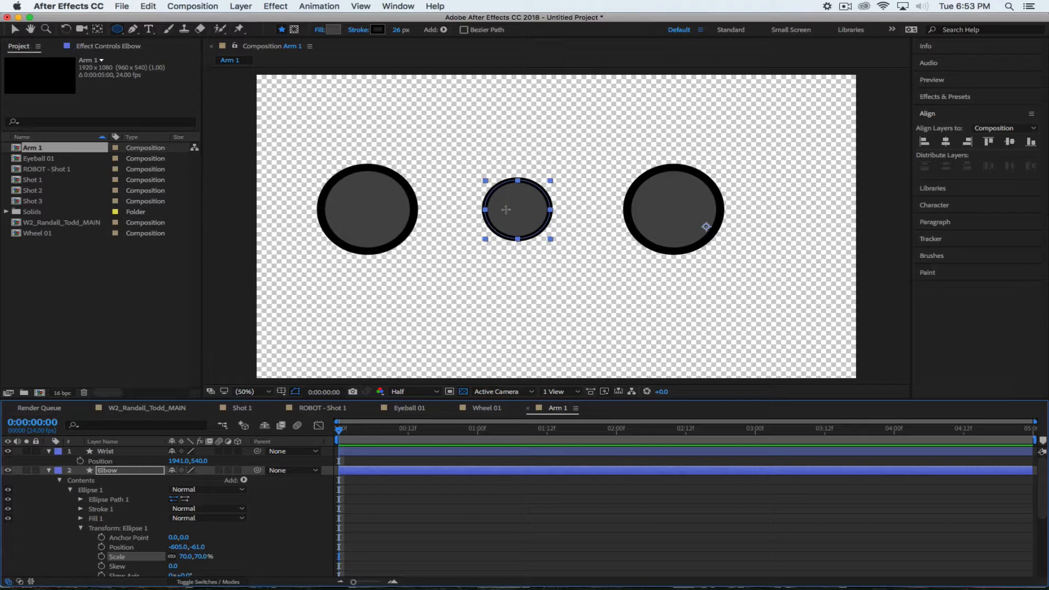
pyautogui.click(202, 556)
pyautogui.write('80')
pyautogui.press('Return')
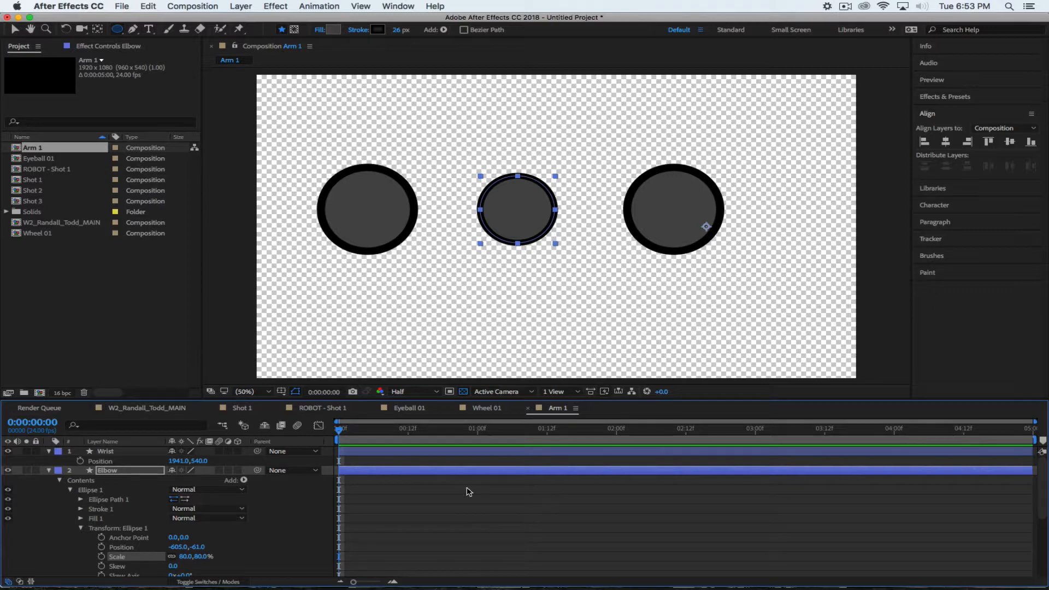
pyautogui.click(293, 526)
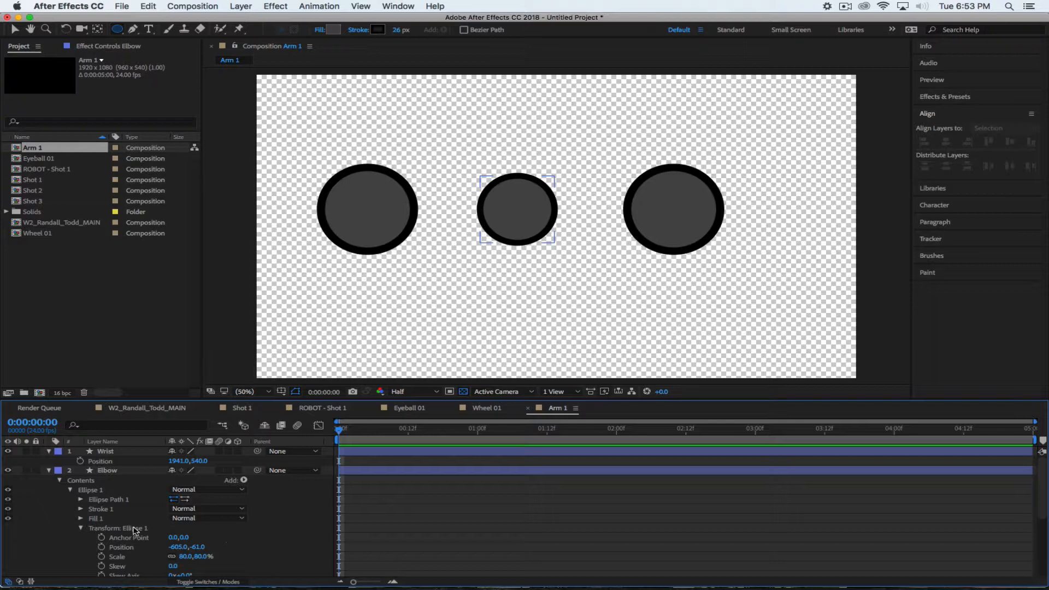
# Expand Wrist down to Contents > Ellipse 1 > Transform: Ellipse 1
pyautogui.click(70, 460)
pyautogui.click(48, 451)
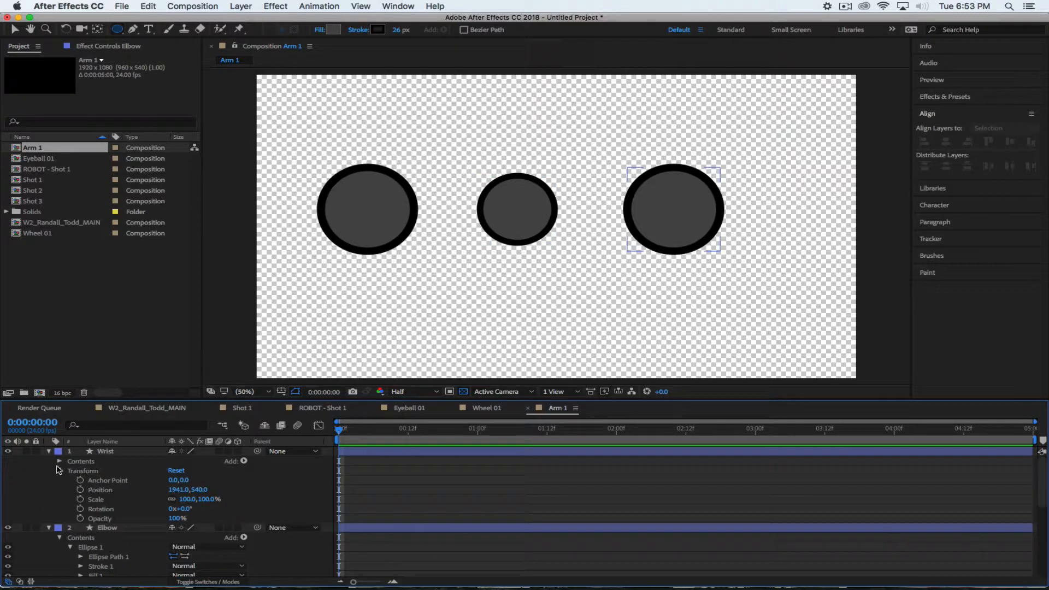
pyautogui.click(49, 452)
pyautogui.click(49, 452)
pyautogui.click(59, 462)
pyautogui.click(59, 462)
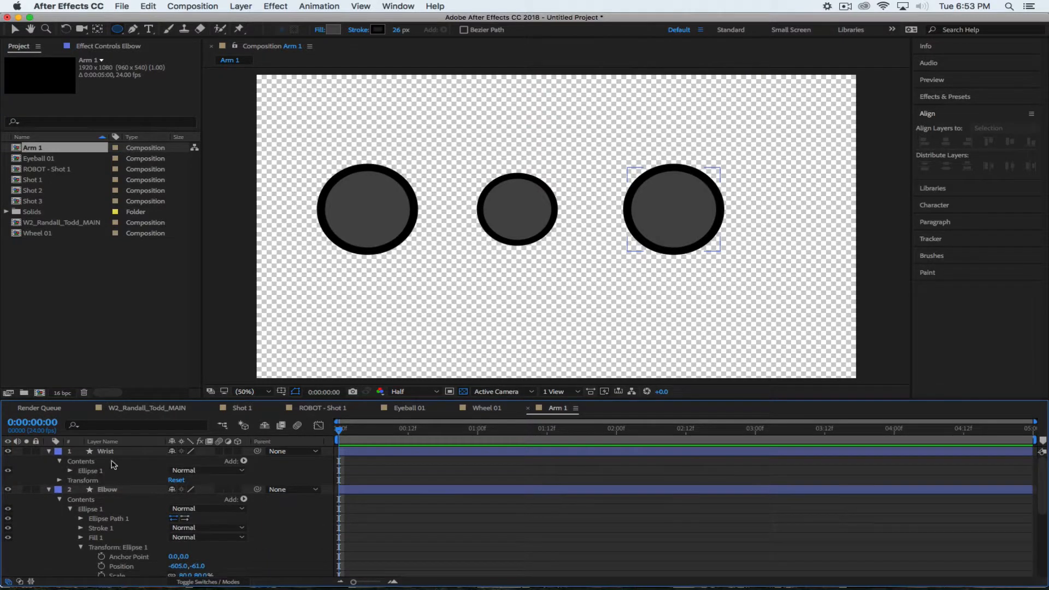
pyautogui.click(70, 470)
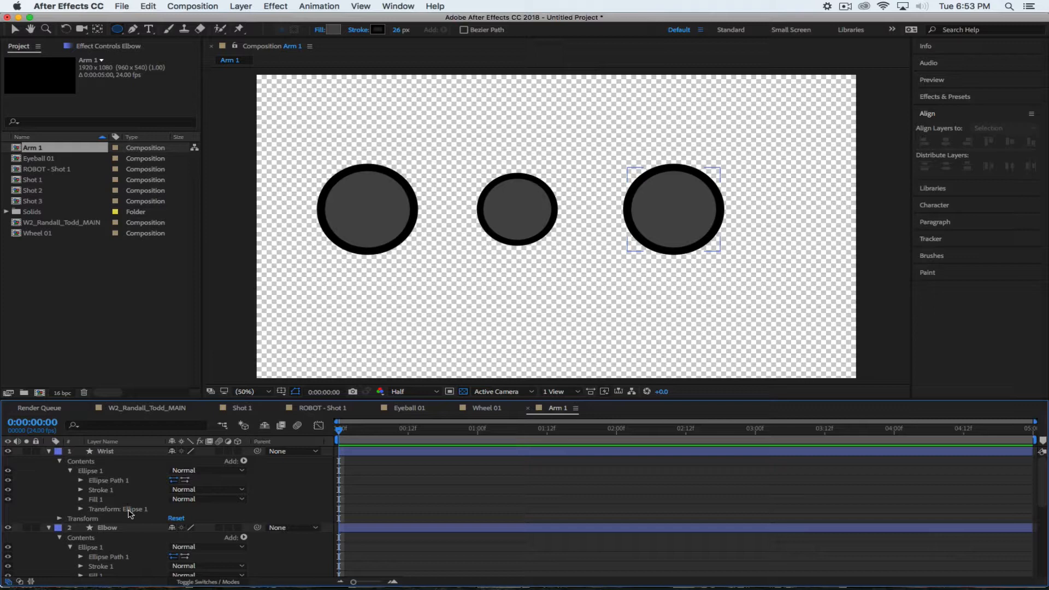
pyautogui.click(81, 509)
# Set the Wrist ellipse's Scale to 60% and collapse all three layers
pyautogui.click(206, 534)
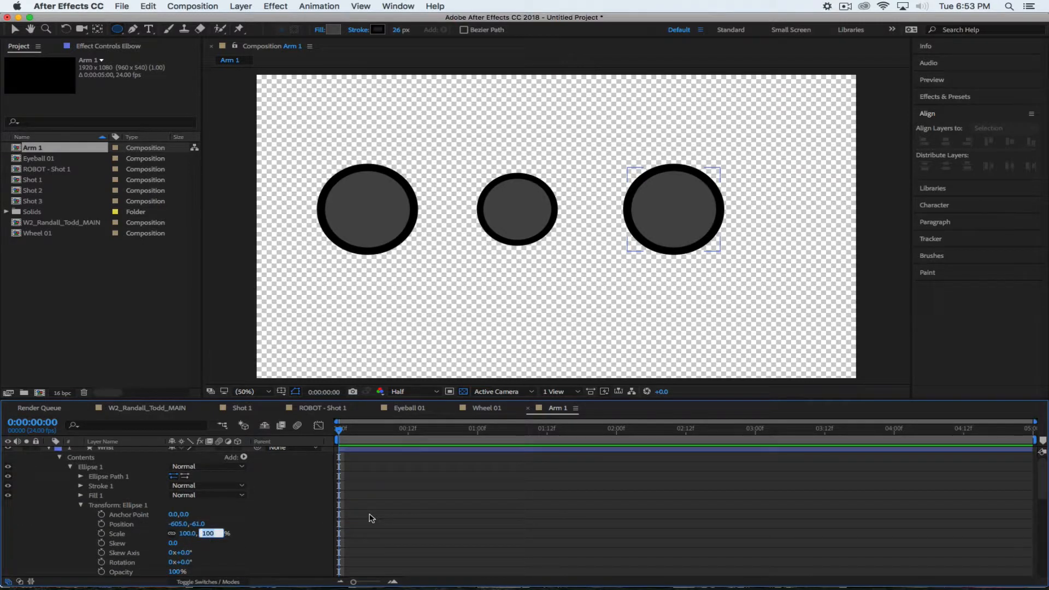
pyautogui.write('60')
pyautogui.press('Return')
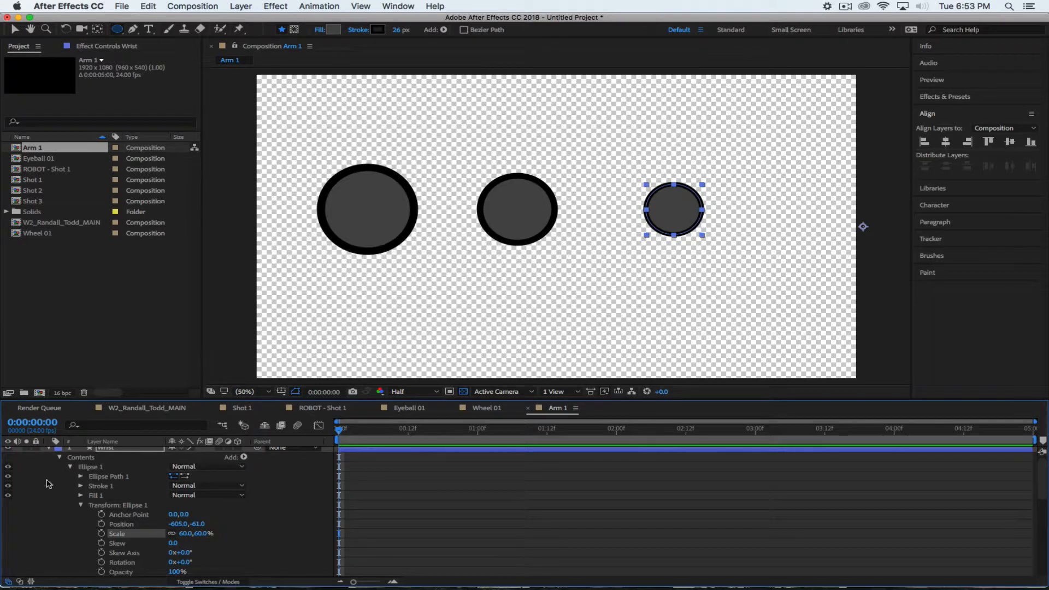
pyautogui.click(59, 457)
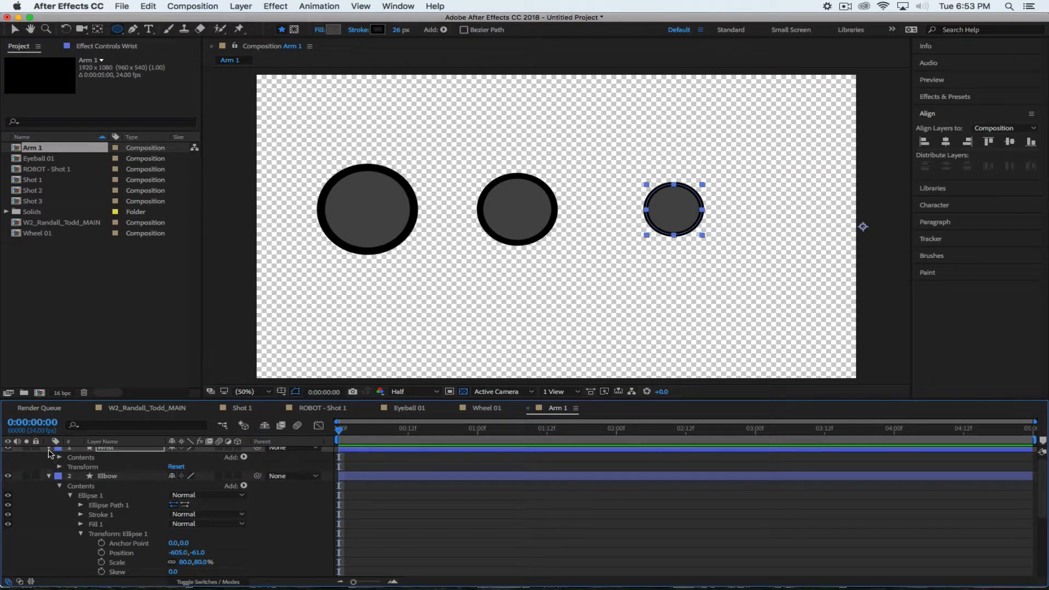
pyautogui.click(49, 449)
pyautogui.click(49, 460)
pyautogui.click(48, 470)
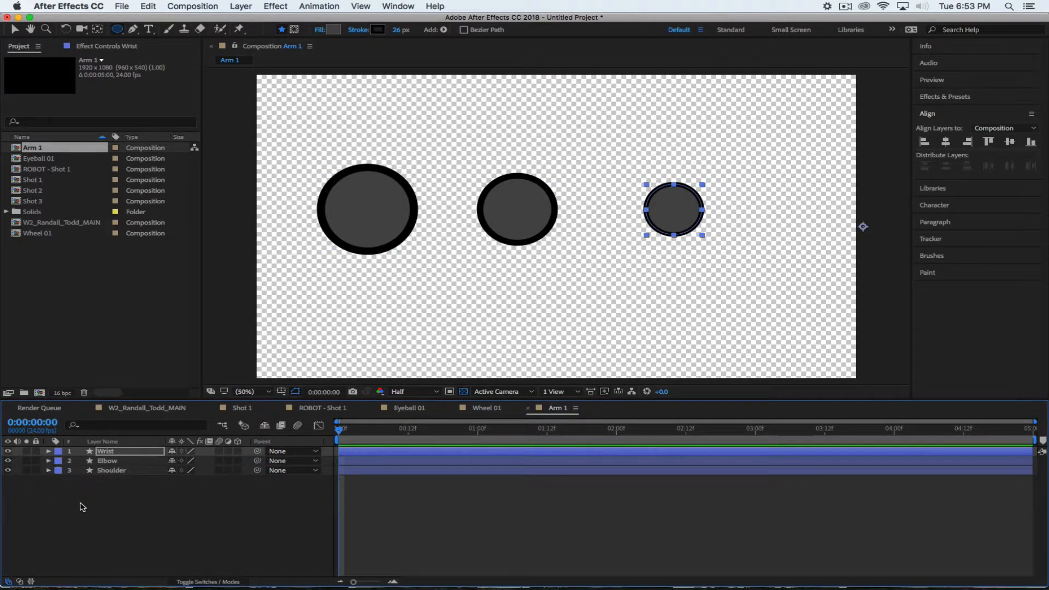
# Deselect, then select the Wrist layer in the timeline
pyautogui.click(82, 507)
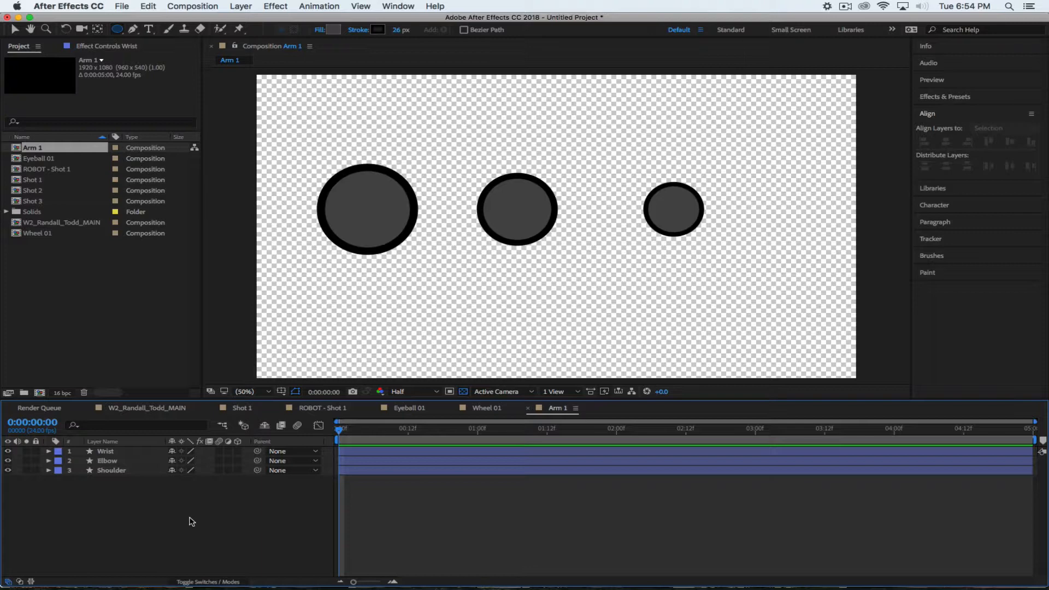
pyautogui.click(128, 453)
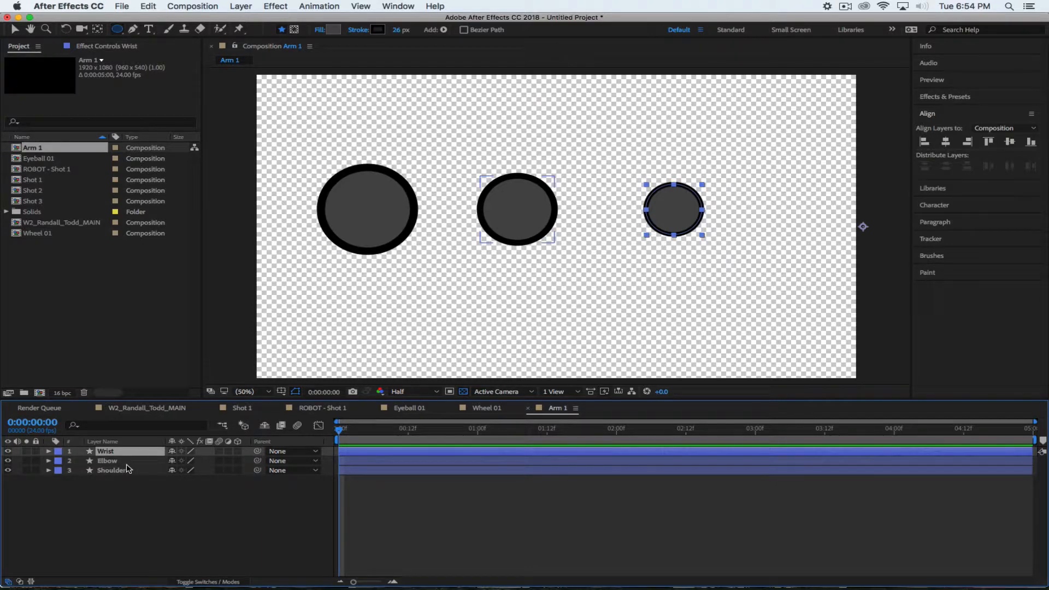
# Reveal the layer Scale property on Wrist, Elbow and Shoulder
pyautogui.press('s')
pyautogui.click(134, 471)
pyautogui.press('s')
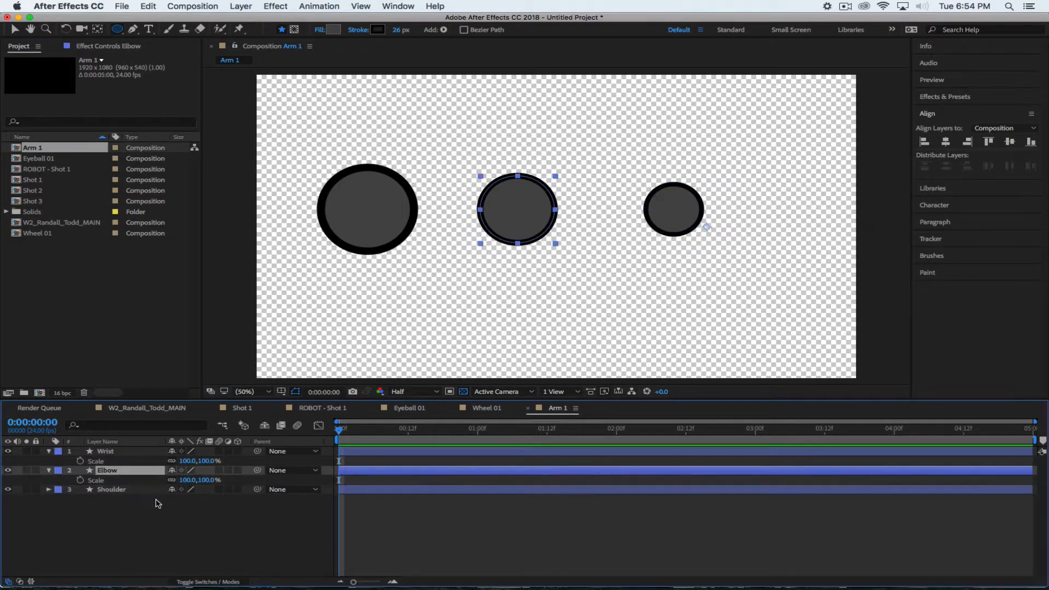
pyautogui.click(137, 489)
pyautogui.press('s')
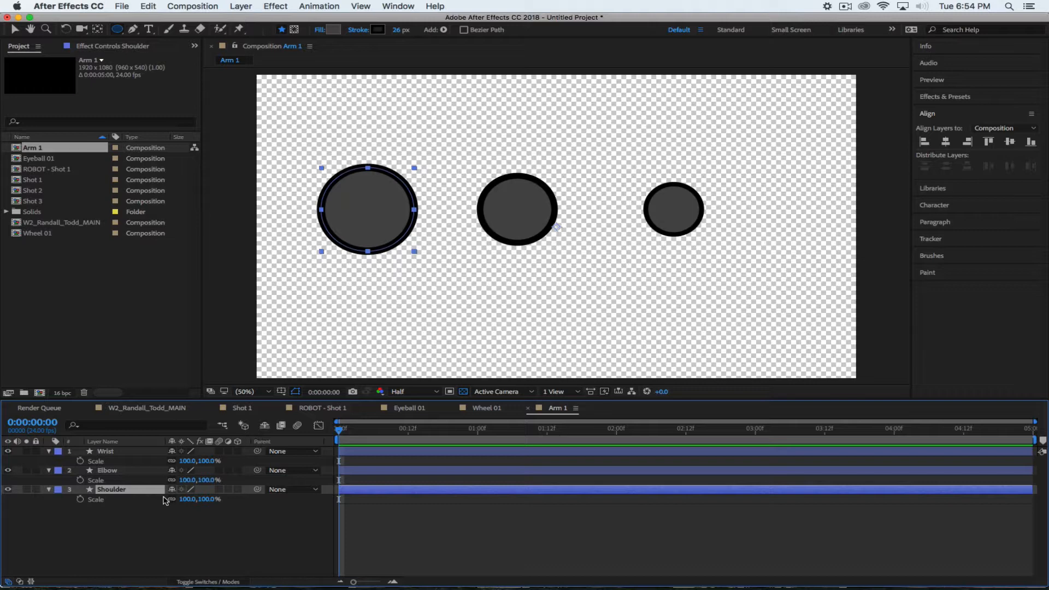
pyautogui.click(142, 525)
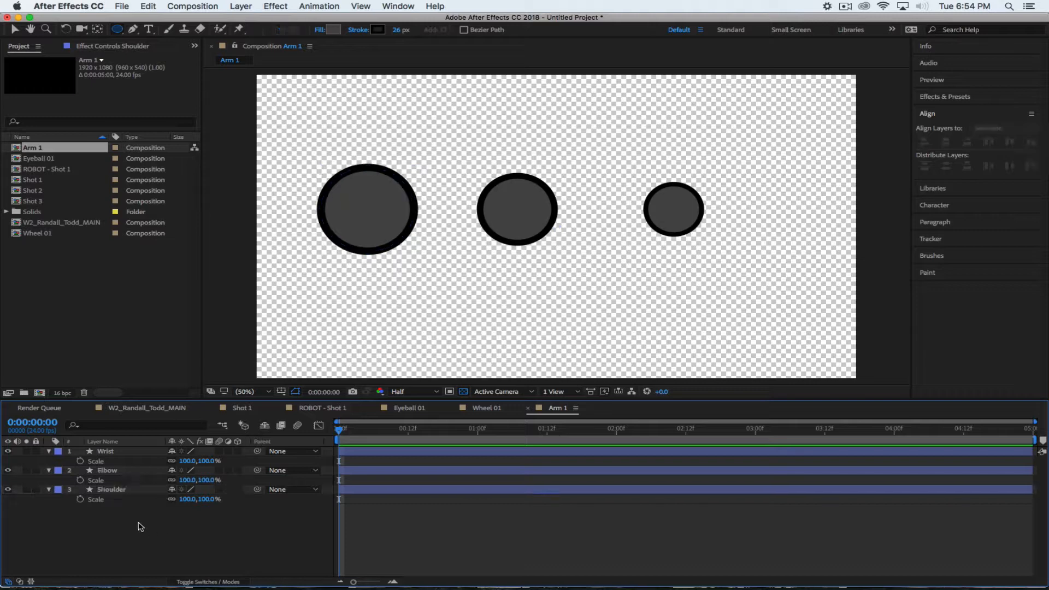
# Undo the accidental size changes so all joints read 100% scale, and pick the Pen tool
pyautogui.press('super+z')
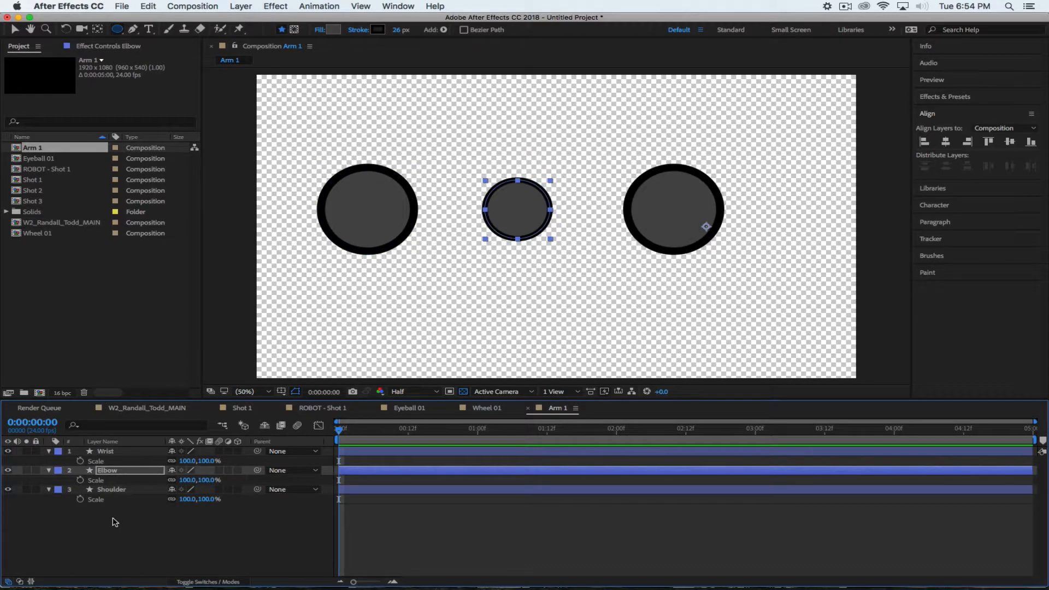
pyautogui.press('super+z')
pyautogui.press('super+z')
pyautogui.click(184, 529)
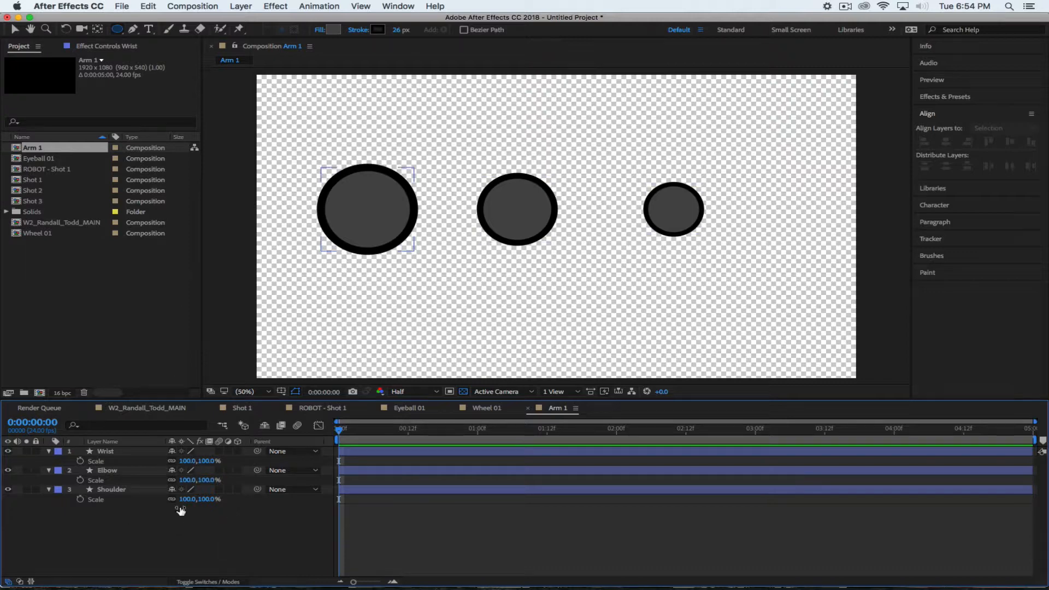
pyautogui.click(133, 28)
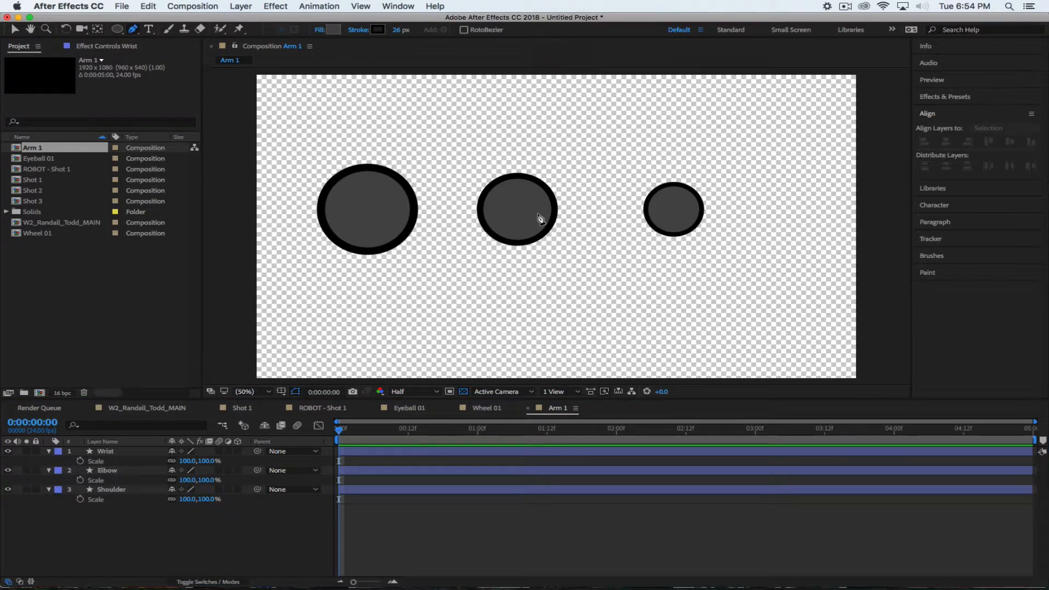
# Draw a closed four-point Pen shape linking the left and middle circles
pyautogui.click(381, 190)
pyautogui.click(501, 199)
pyautogui.moveTo(503, 204); pyautogui.dragTo(502, 222)
pyautogui.click(384, 232)
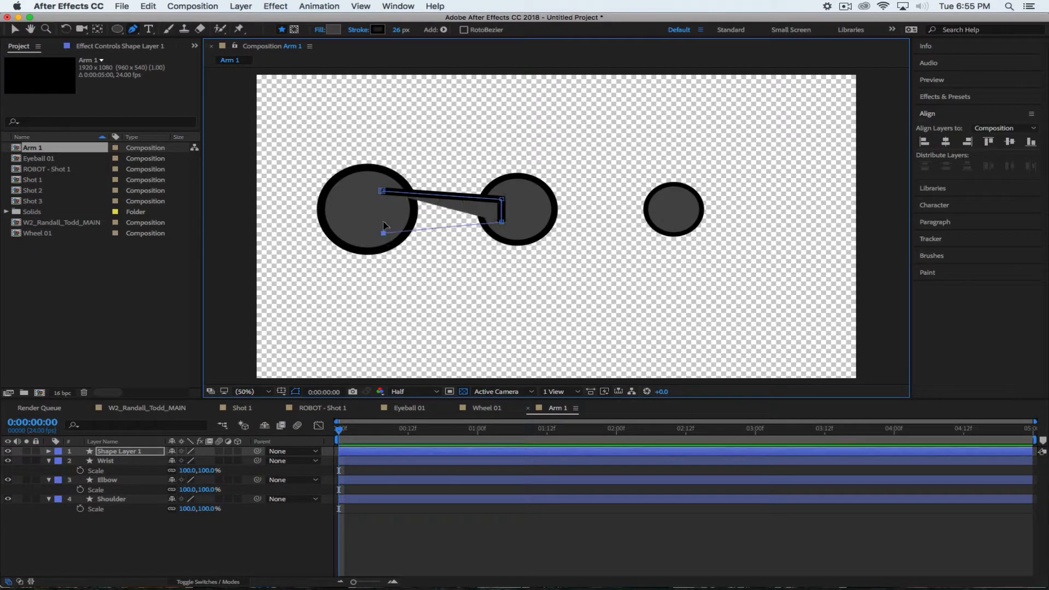
pyautogui.click(382, 190)
pyautogui.click(204, 547)
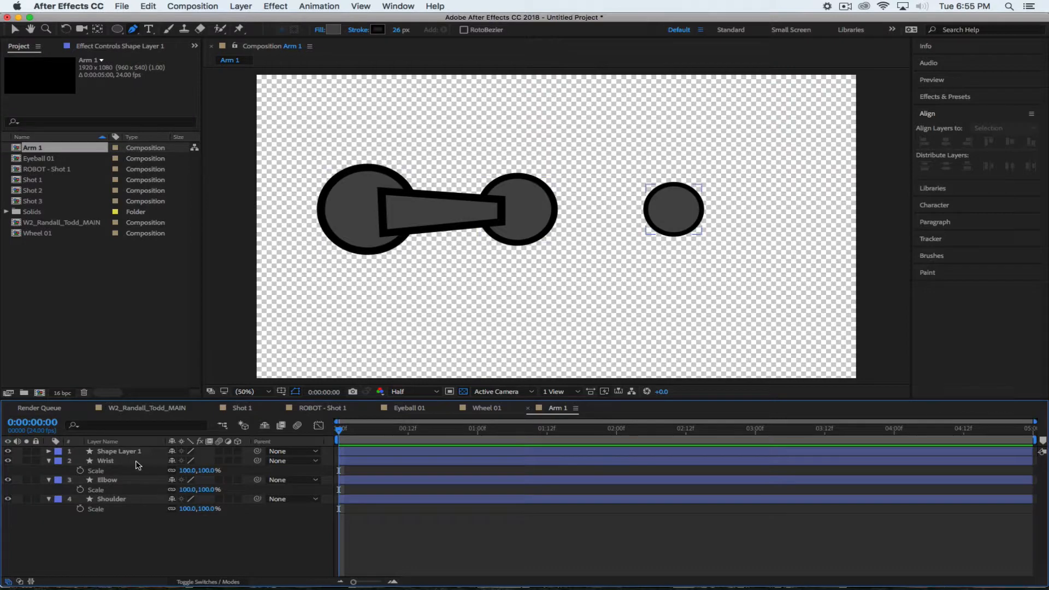
# Move the new shape layer below the circles and choose a lighter grey #747474 fill
pyautogui.click(122, 451)
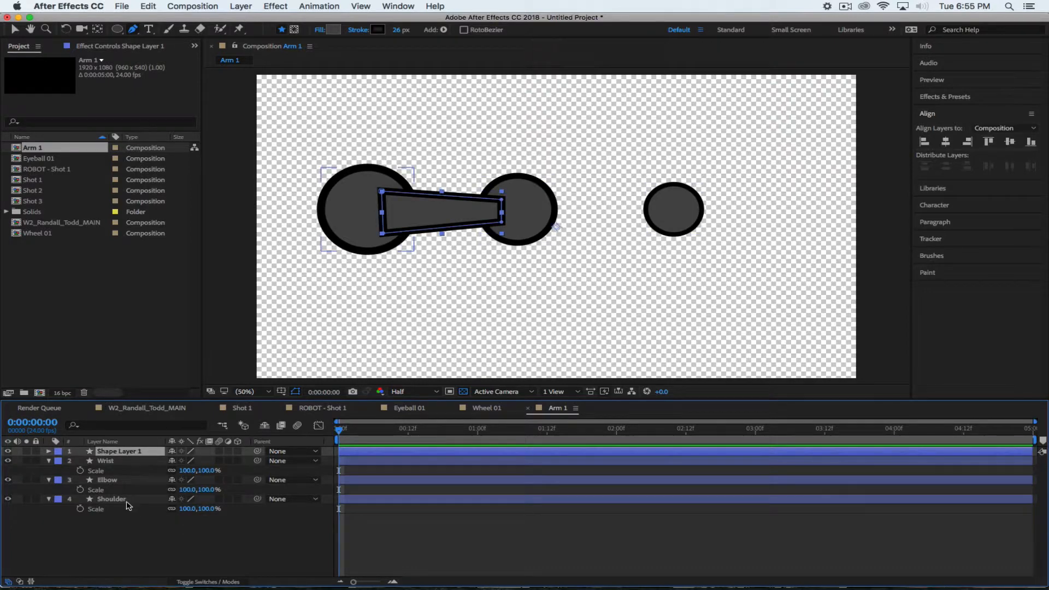
pyautogui.moveTo(143, 452); pyautogui.dragTo(142, 539)
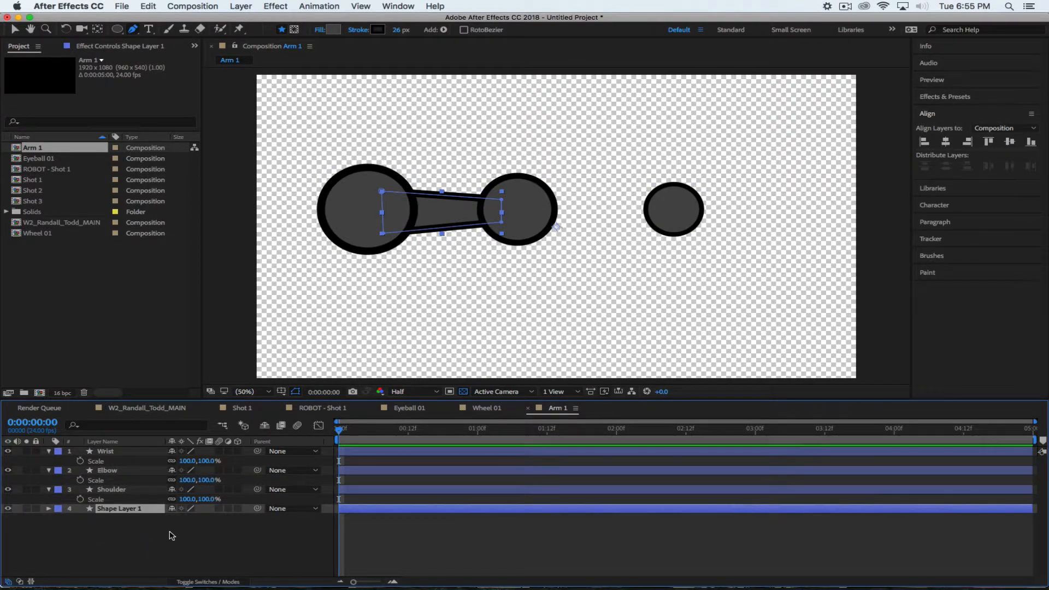
pyautogui.click(154, 541)
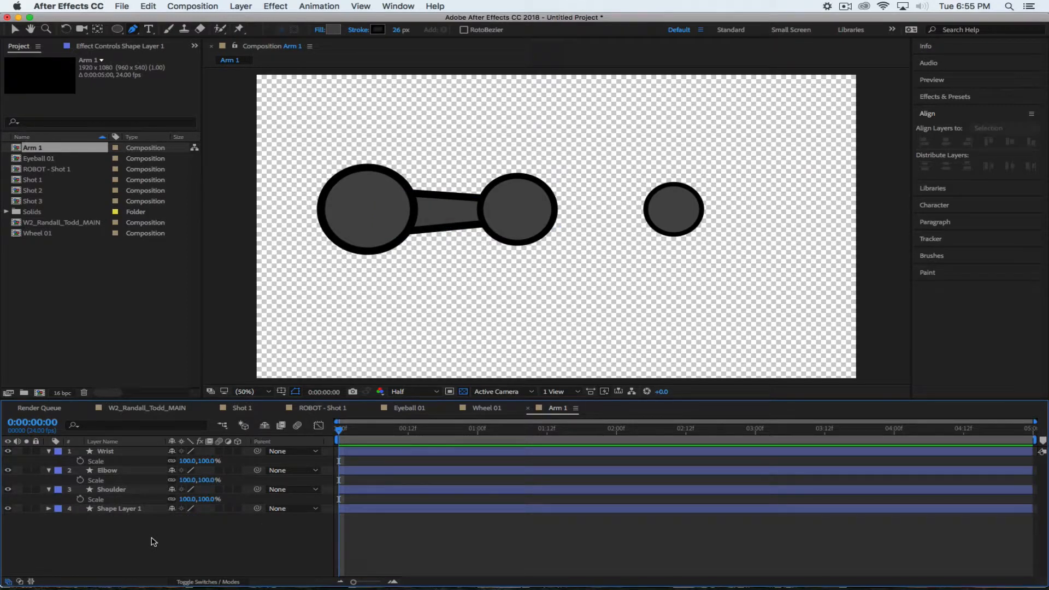
pyautogui.click(131, 508)
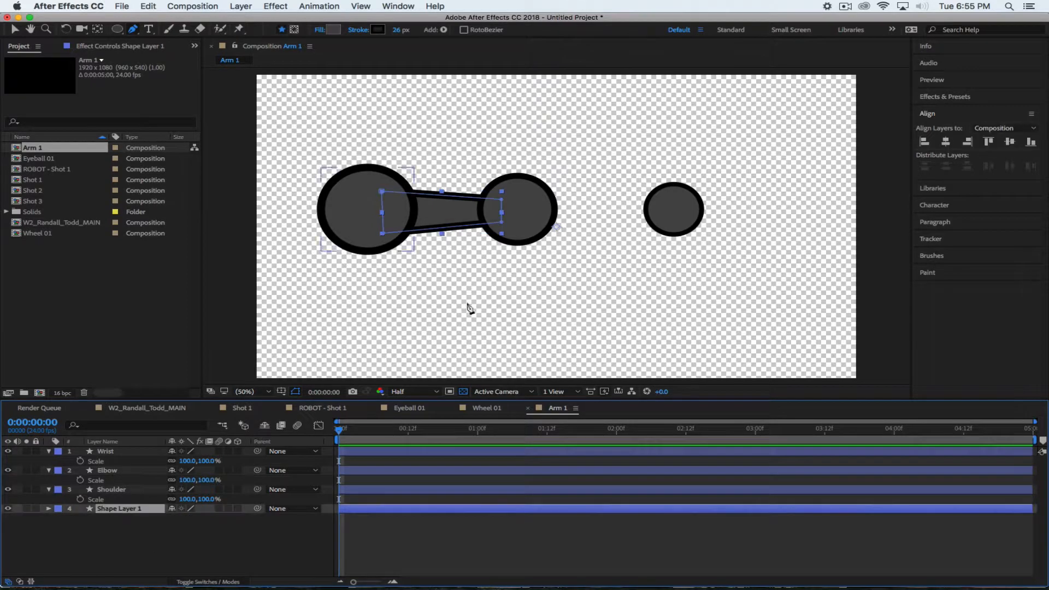
pyautogui.click(333, 30)
pyautogui.click(522, 184)
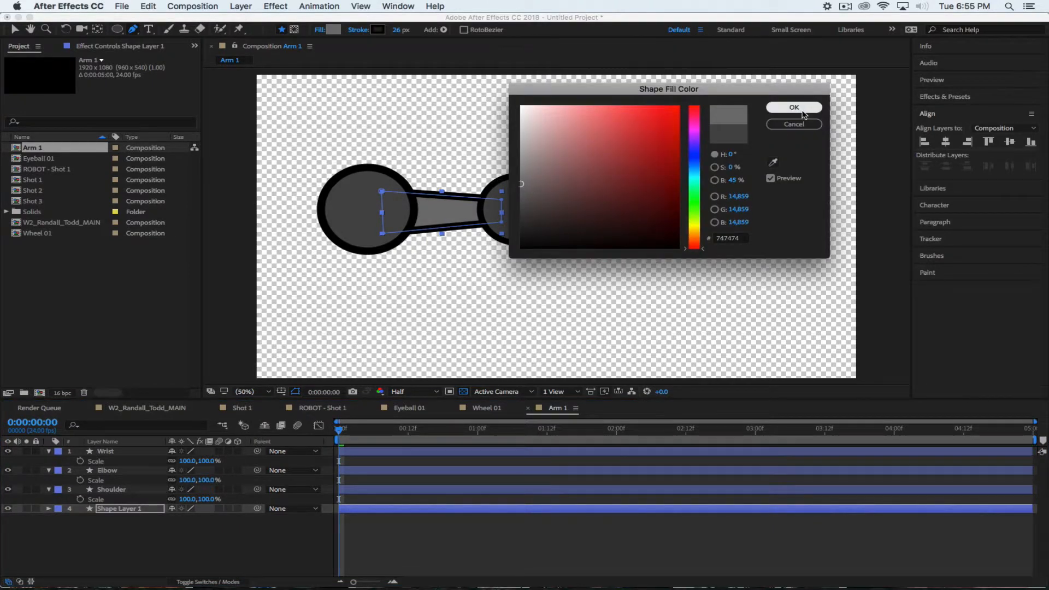
# Confirm the 747474 fill and rename the connecting shape layer to 'Upper Arm'
pyautogui.click(795, 108)
pyautogui.click(195, 533)
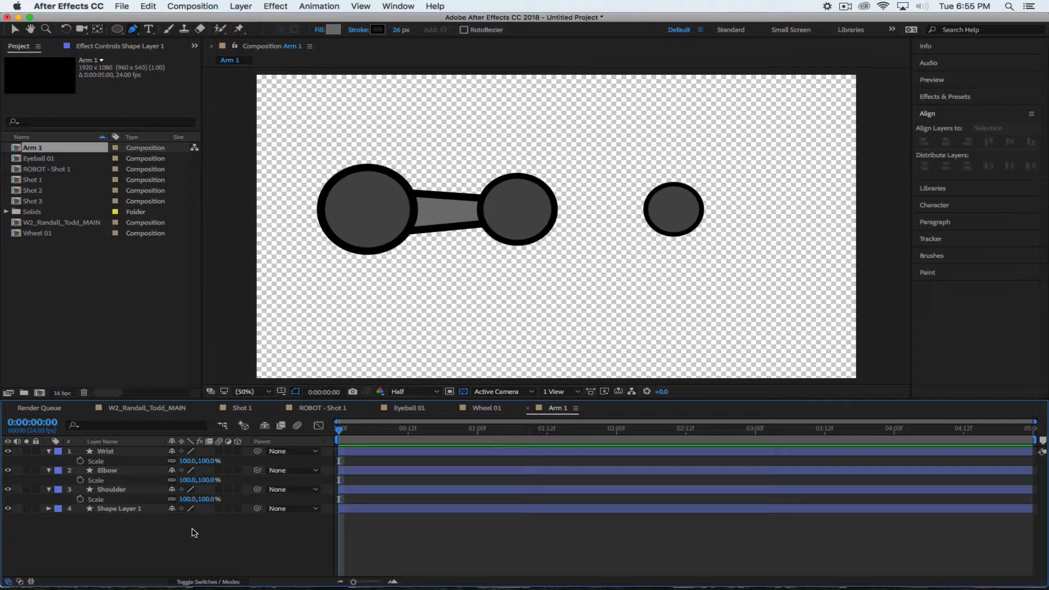
pyautogui.click(116, 511)
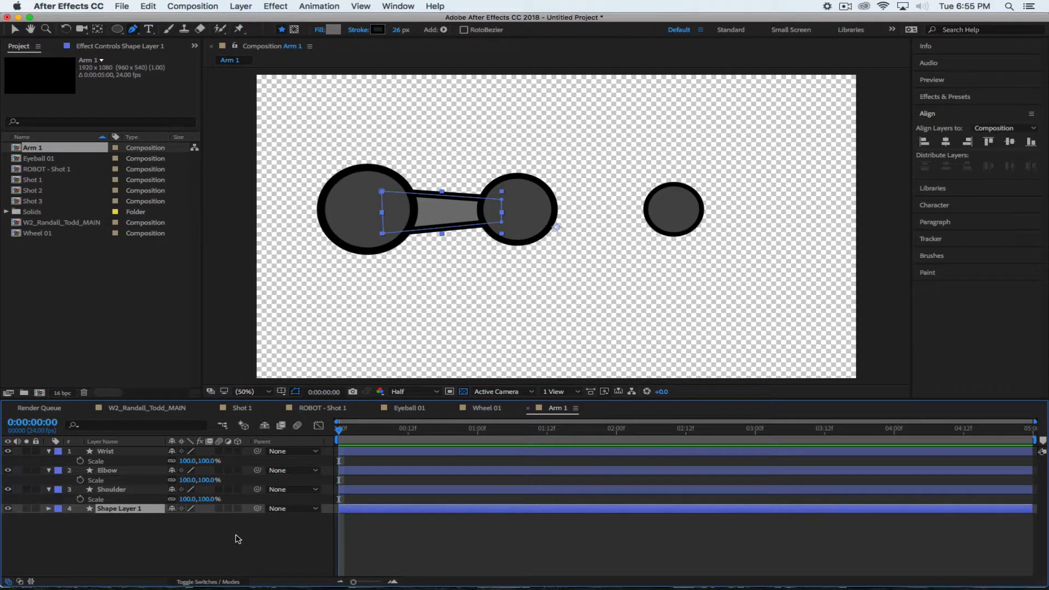
pyautogui.press('Return')
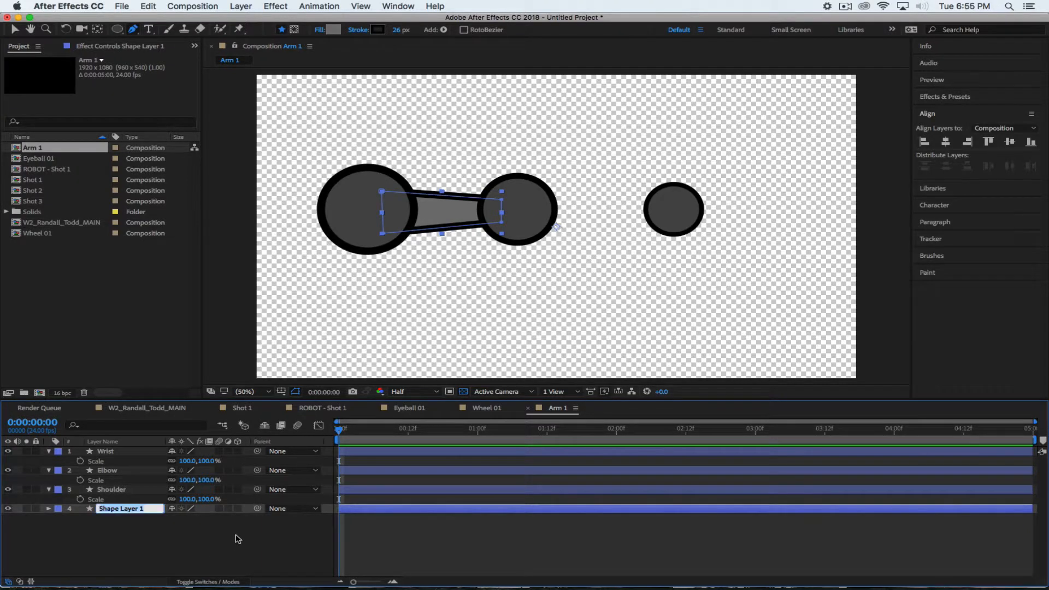
pyautogui.write('Upper Arm')
pyautogui.press('Return')
pyautogui.click(153, 529)
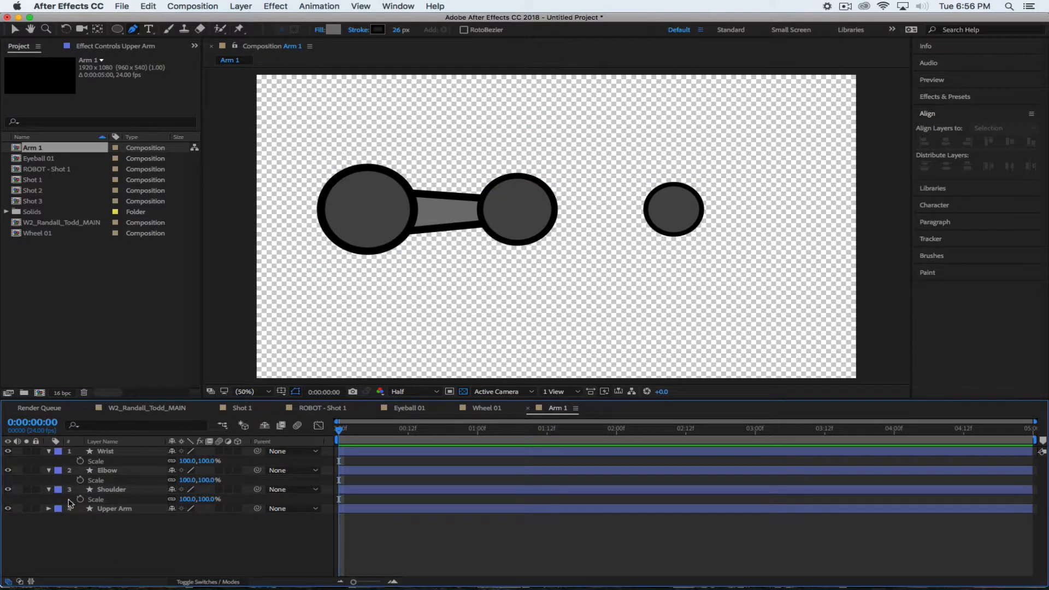
# Pen-draw a closed four-point bar from the middle circle to the right circle and taper its corners
pyautogui.click(519, 202)
pyautogui.click(670, 203)
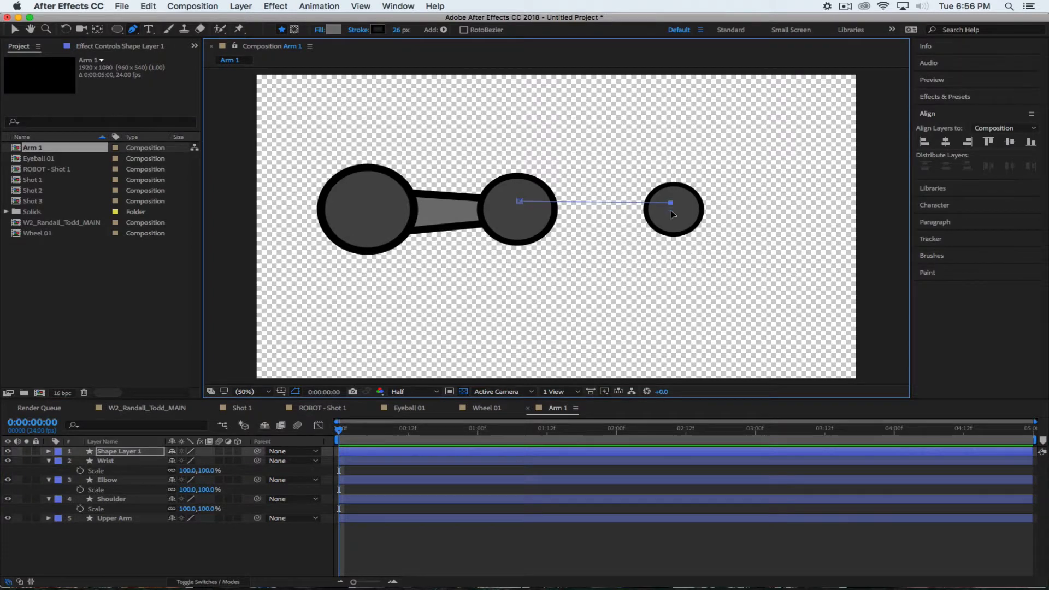
pyautogui.click(671, 223)
pyautogui.click(521, 229)
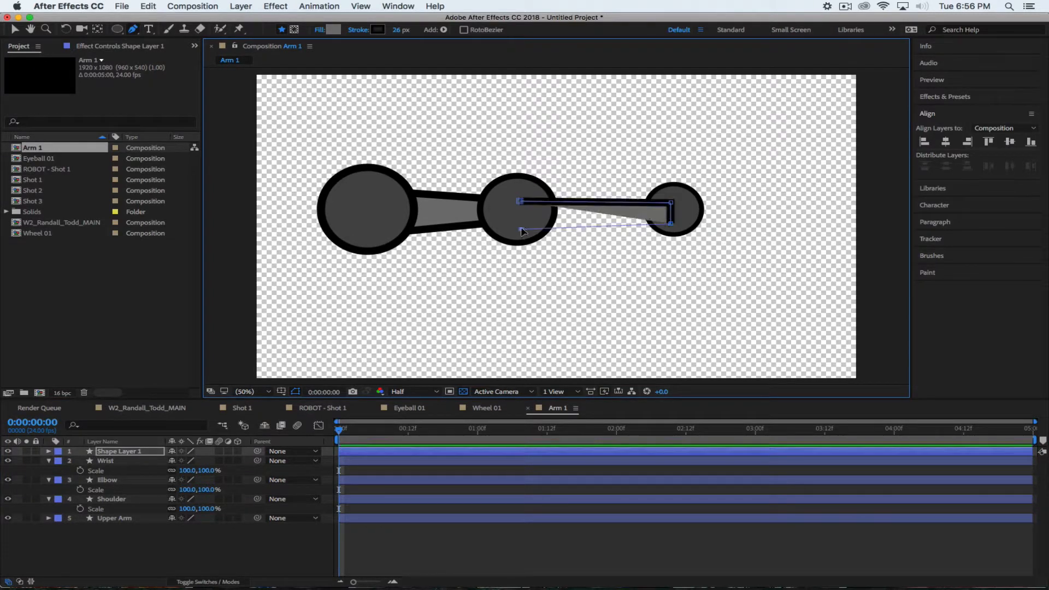
pyautogui.click(519, 202)
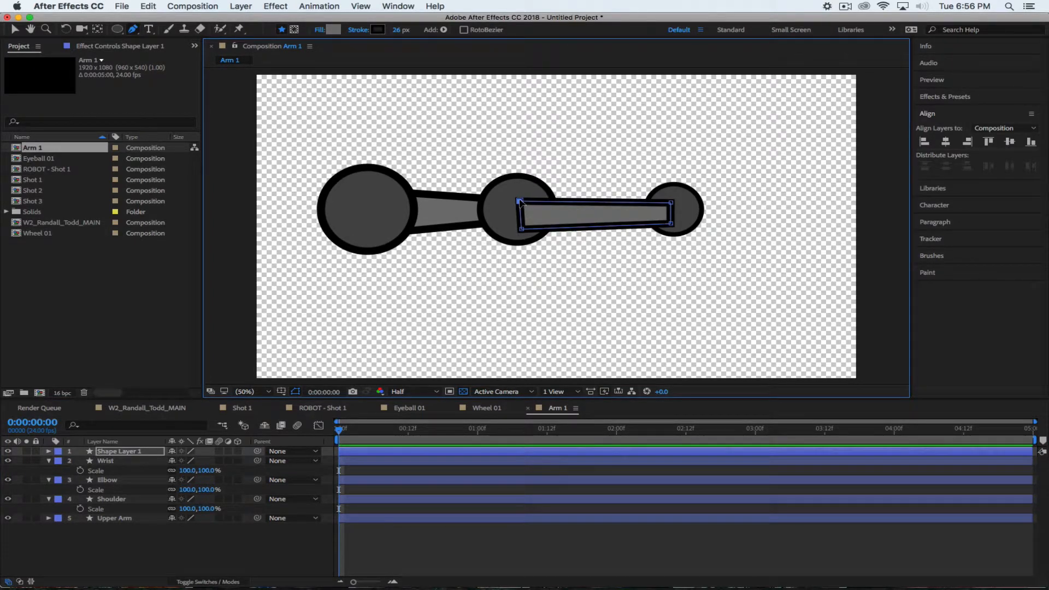
pyautogui.moveTo(520, 202); pyautogui.dragTo(522, 230)
pyautogui.moveTo(670, 202); pyautogui.dragTo(672, 221)
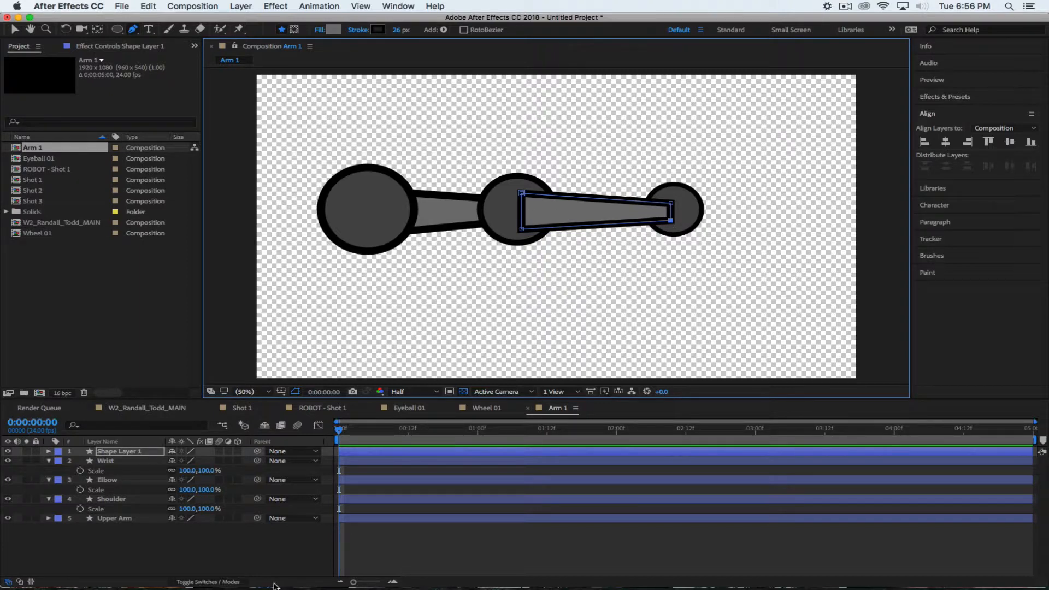
# Move the new shape layer below Upper Arm and rename it 'Lower Arm'
pyautogui.moveTo(116, 451); pyautogui.dragTo(126, 531)
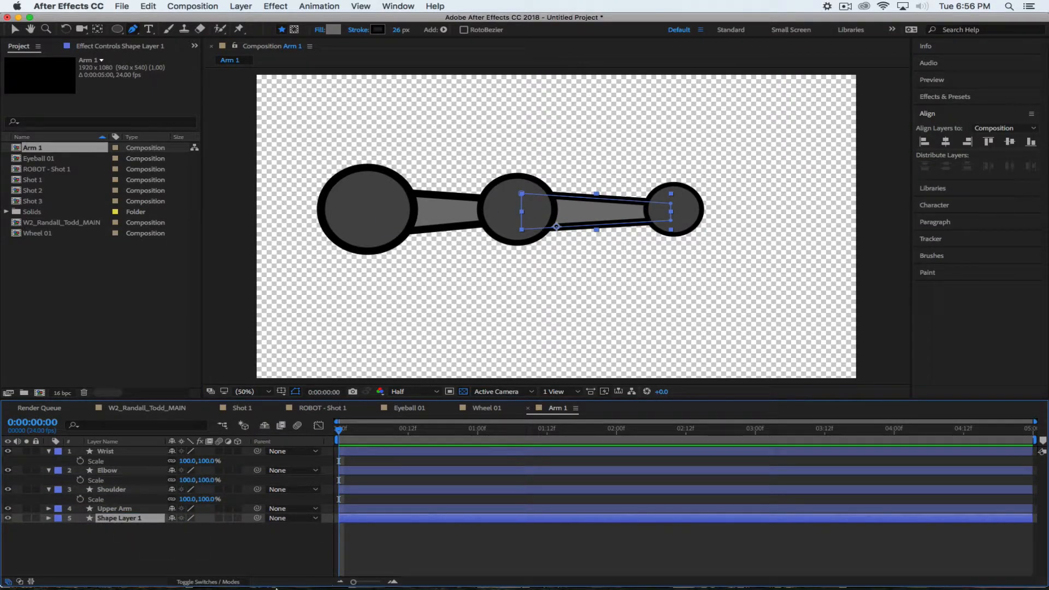
pyautogui.press('Return')
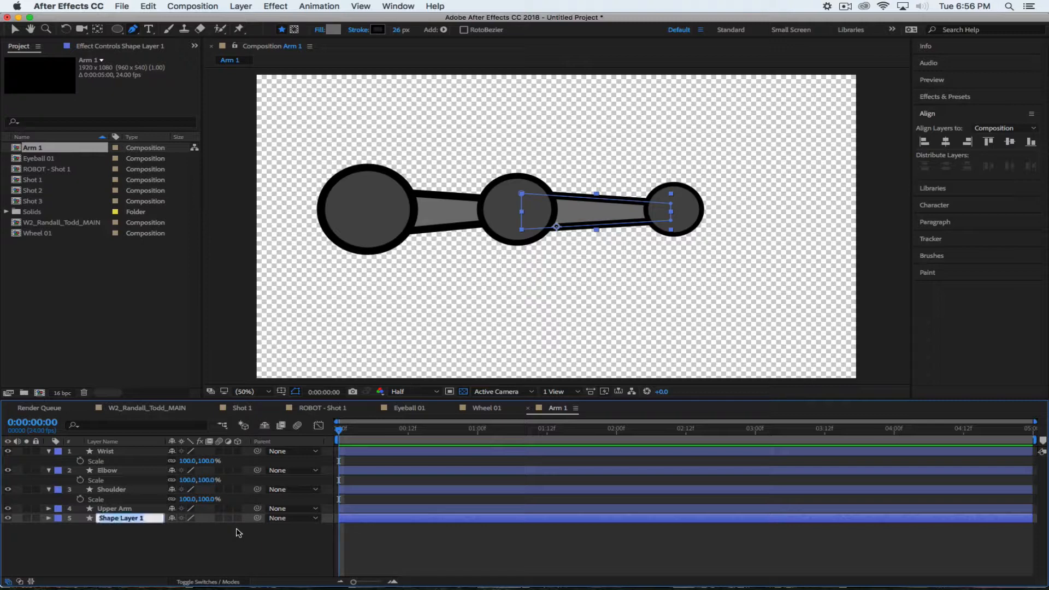
pyautogui.write('Lower Arm')
pyautogui.press('Return')
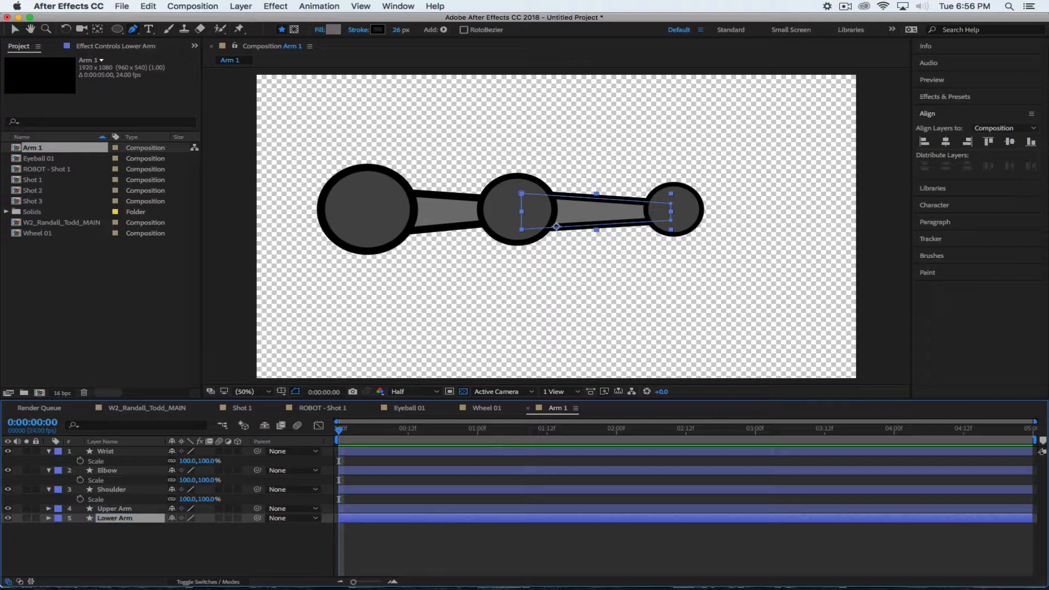
pyautogui.click(89, 553)
pyautogui.click(49, 451)
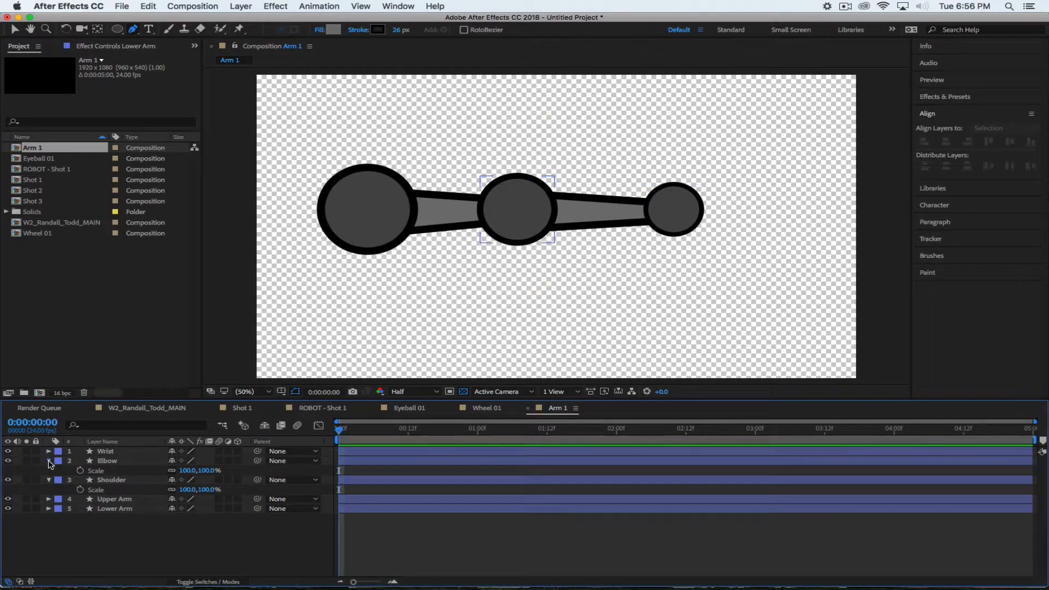
# Collapse the Elbow and Shoulder layers' properties in the timeline
pyautogui.click(49, 460)
pyautogui.click(49, 470)
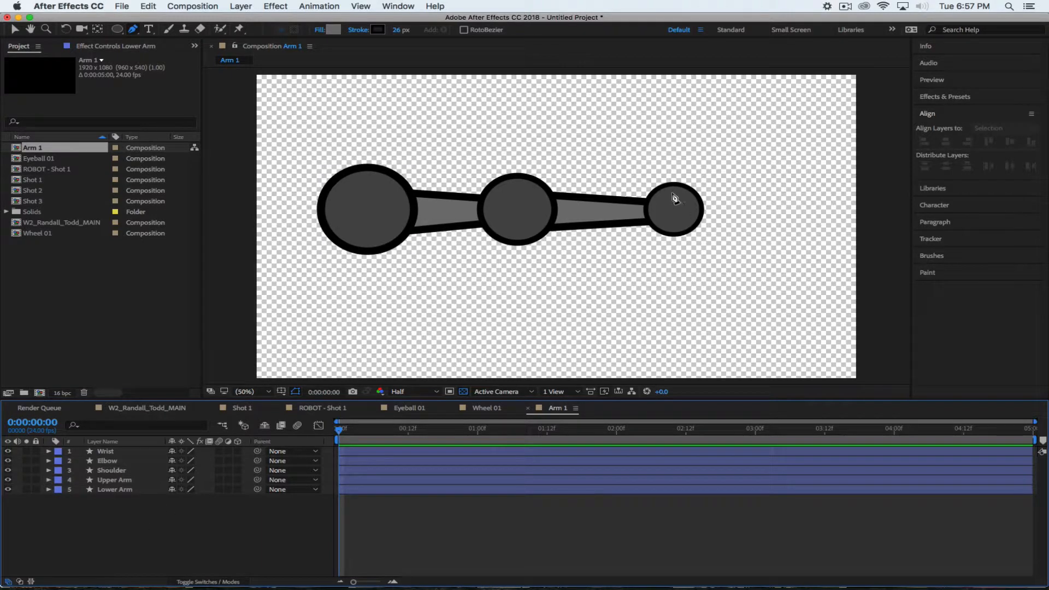
# Pen-draw a bent upper claw shape extending right from the wrist circle
pyautogui.moveTo(671, 193); pyautogui.dragTo(727, 175)
pyautogui.click(799, 195)
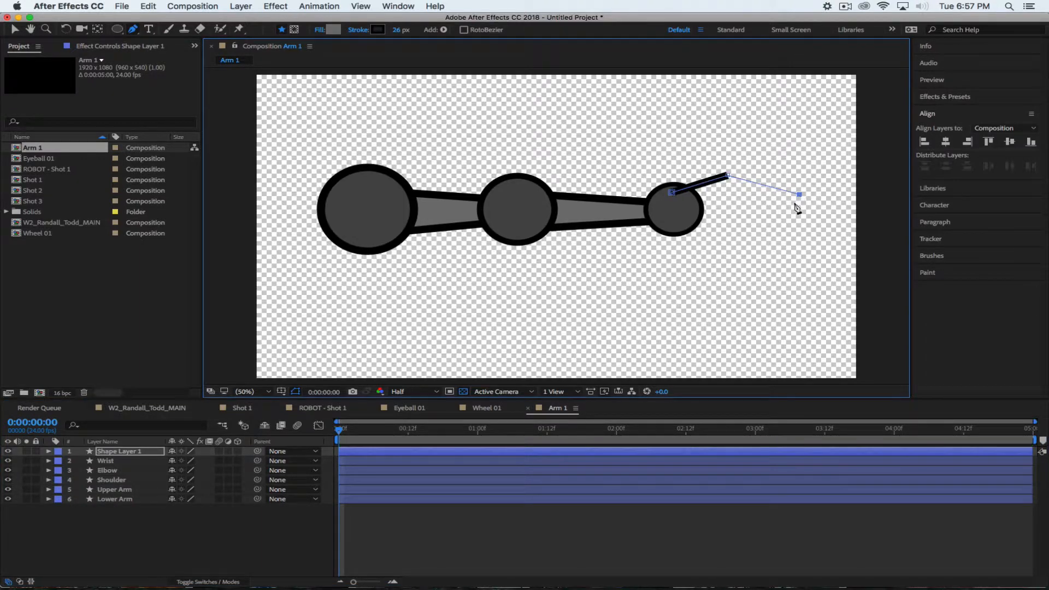
pyautogui.click(729, 191)
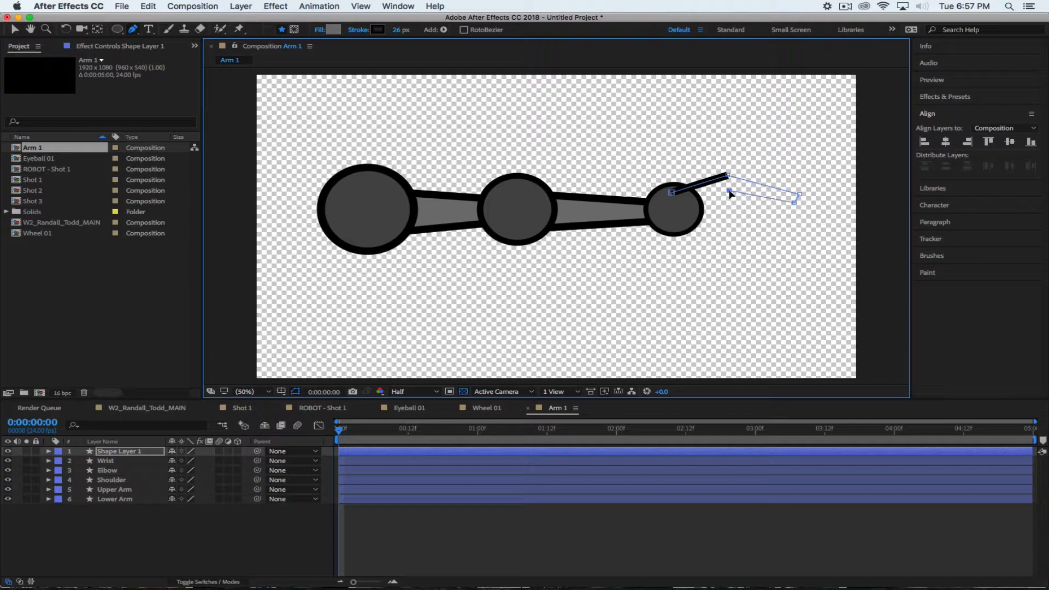
pyautogui.click(679, 214)
pyautogui.click(671, 192)
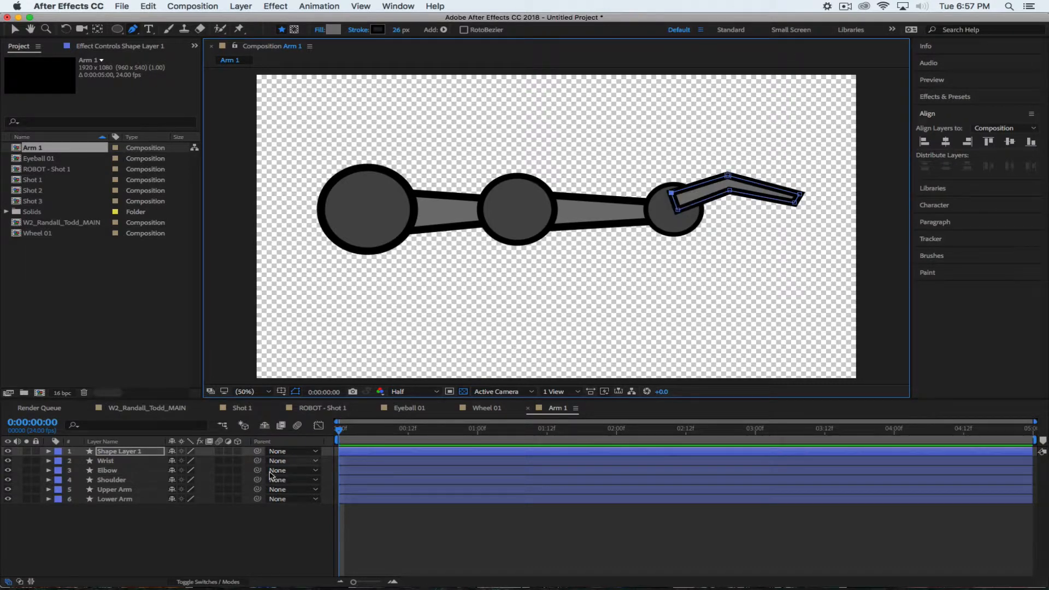
# Drag the claw layer, Shape Layer 1, below Lower Arm to the bottom of the stack
pyautogui.click(169, 533)
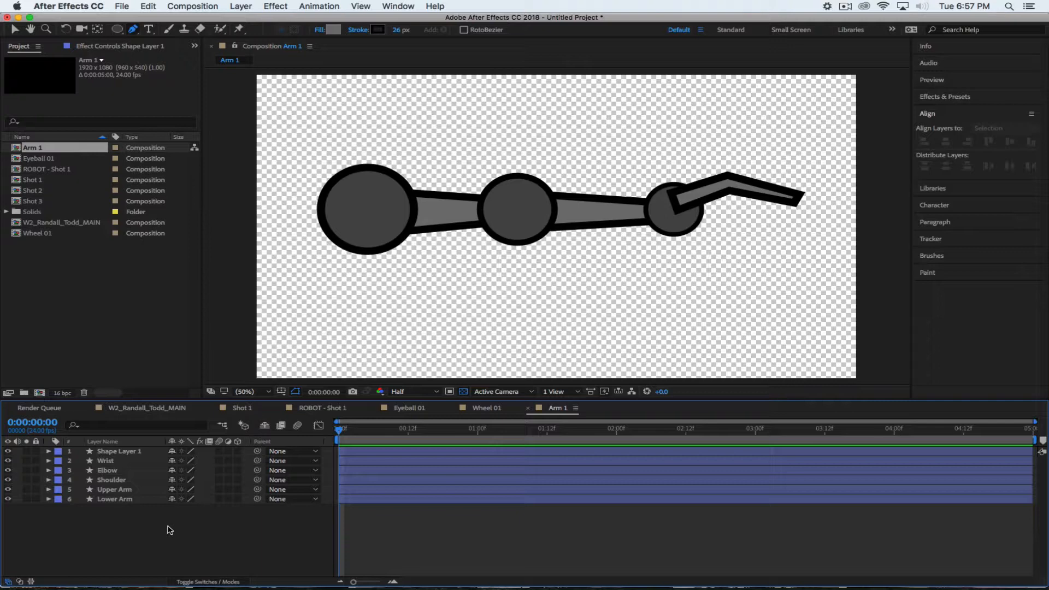
pyautogui.moveTo(122, 451); pyautogui.dragTo(132, 521)
pyautogui.click(174, 543)
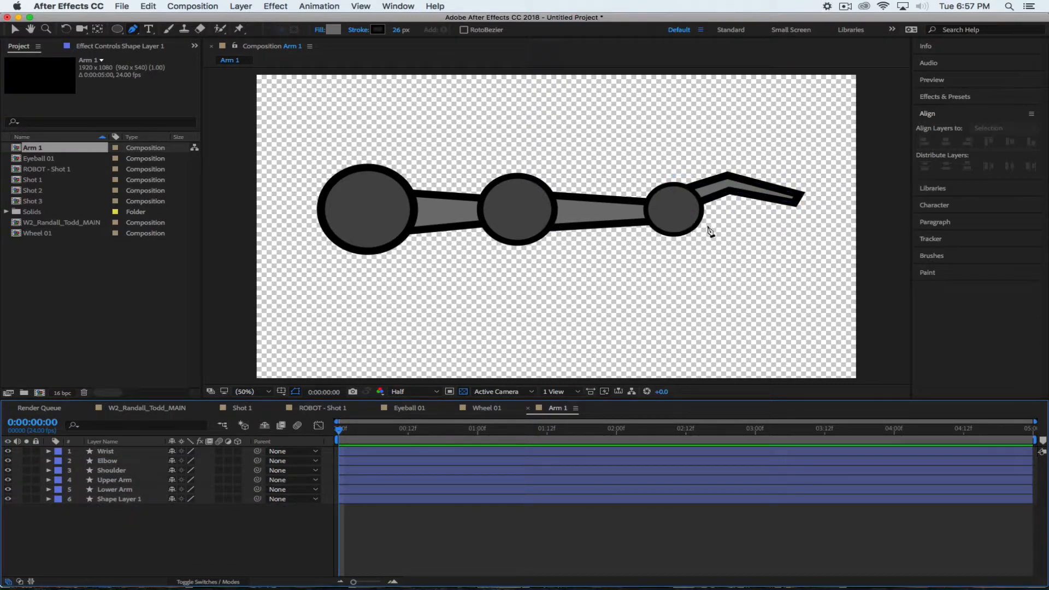
# Pen-draw a curved lower claw outline from the wrist circle's centre
pyautogui.click(677, 210)
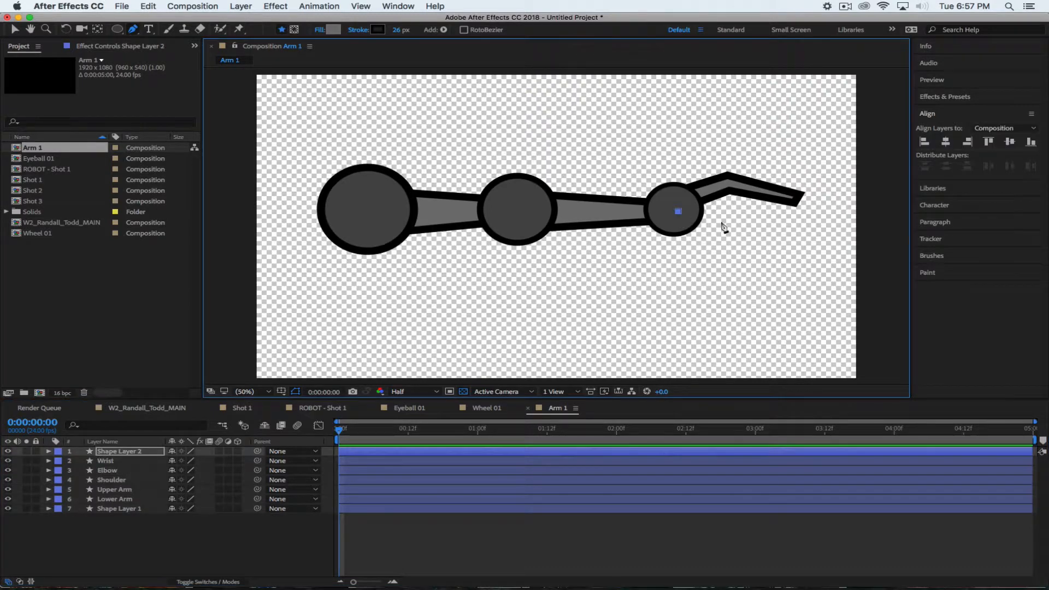
pyautogui.click(729, 226)
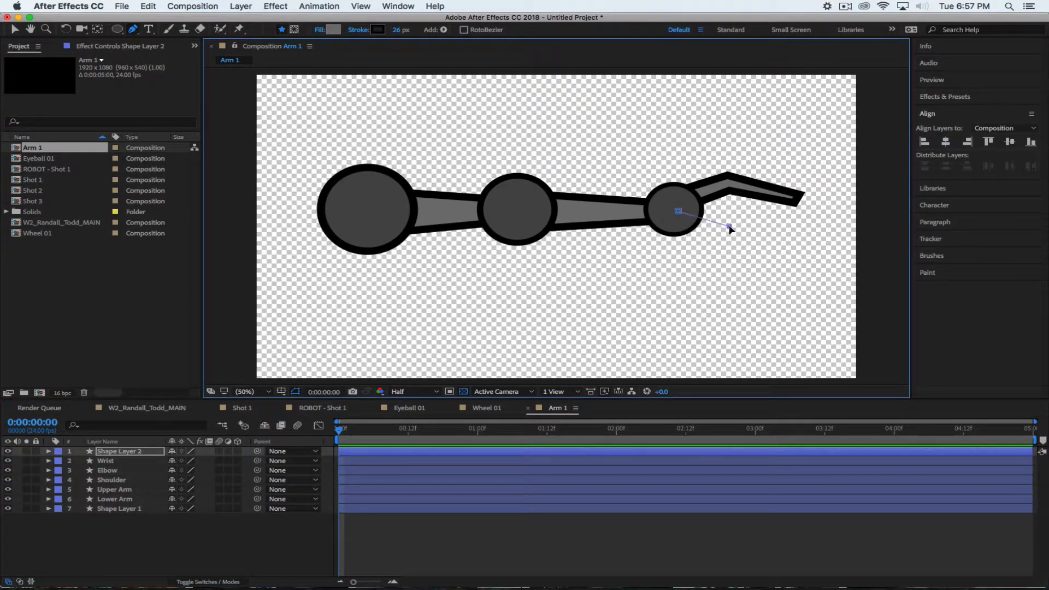
pyautogui.click(794, 214)
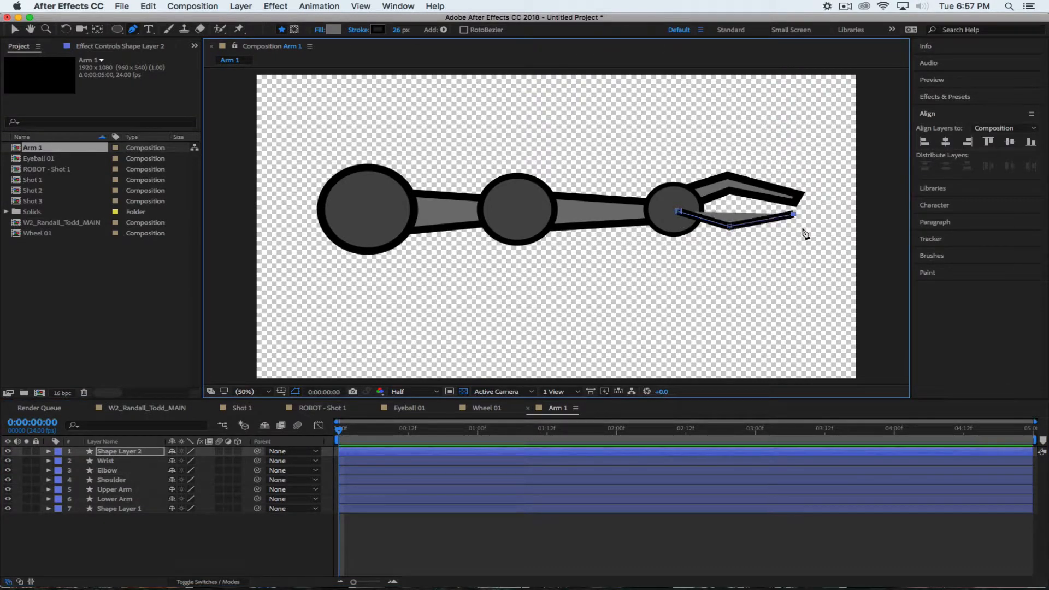
pyautogui.moveTo(802, 229); pyautogui.dragTo(731, 247)
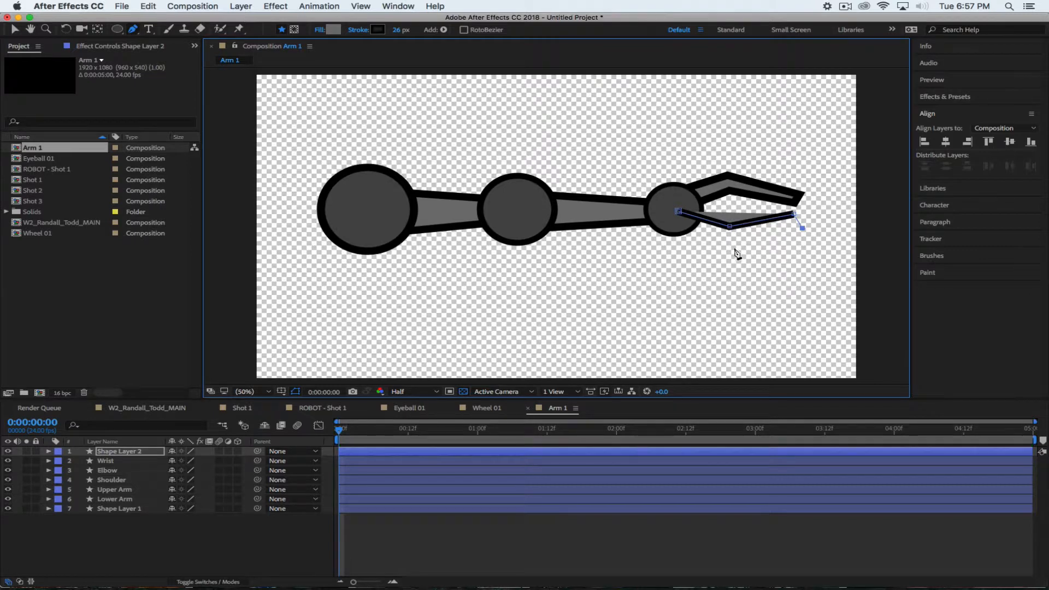
pyautogui.click(667, 228)
pyautogui.click(678, 210)
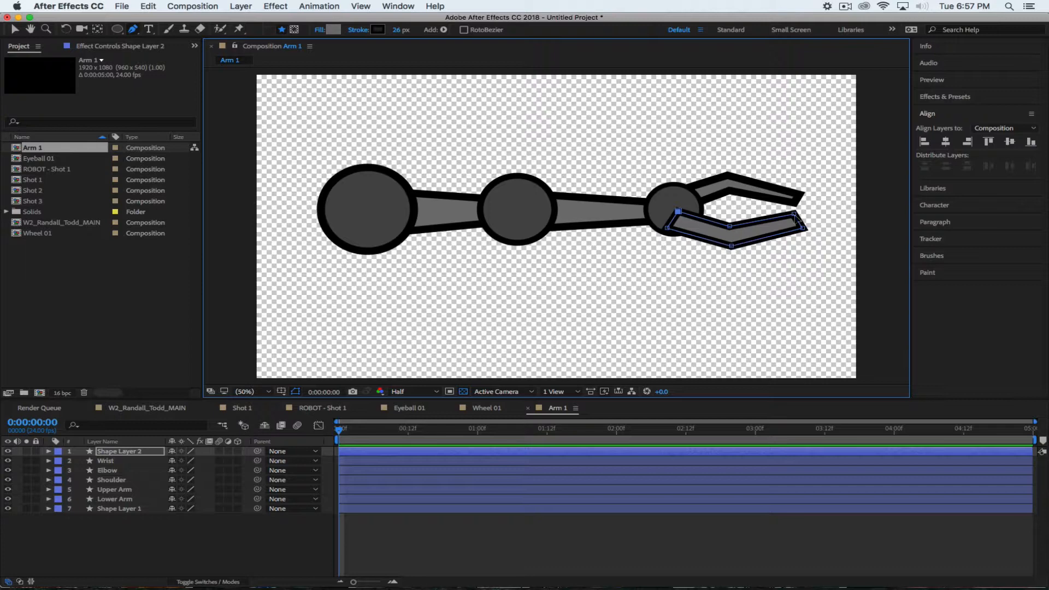
# Adjust the lower claw's corner points and move its layer to the bottom of the stack
pyautogui.moveTo(794, 215); pyautogui.dragTo(798, 220)
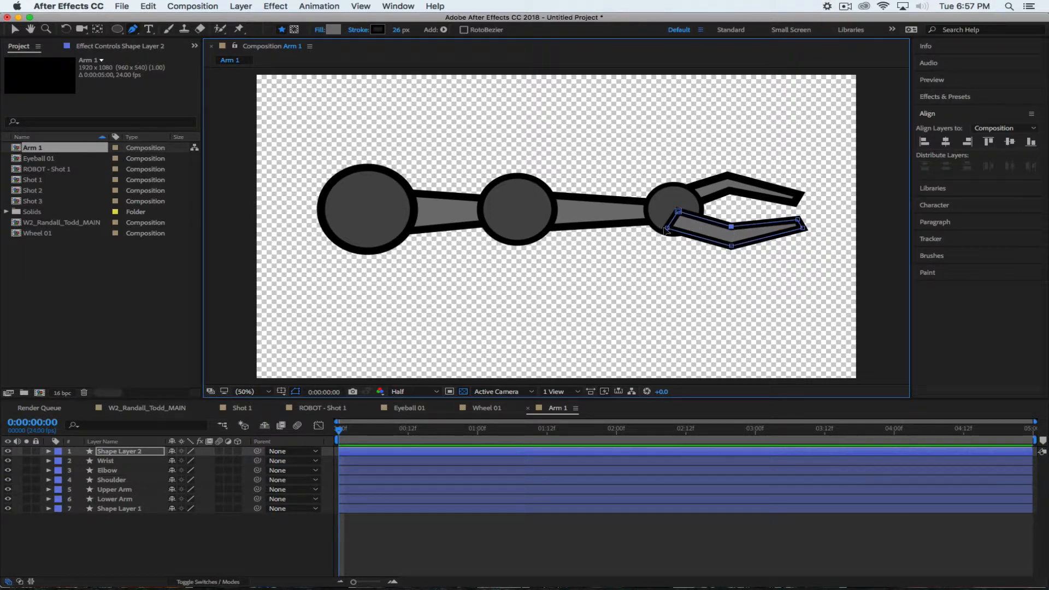
pyautogui.moveTo(667, 228); pyautogui.dragTo(732, 227)
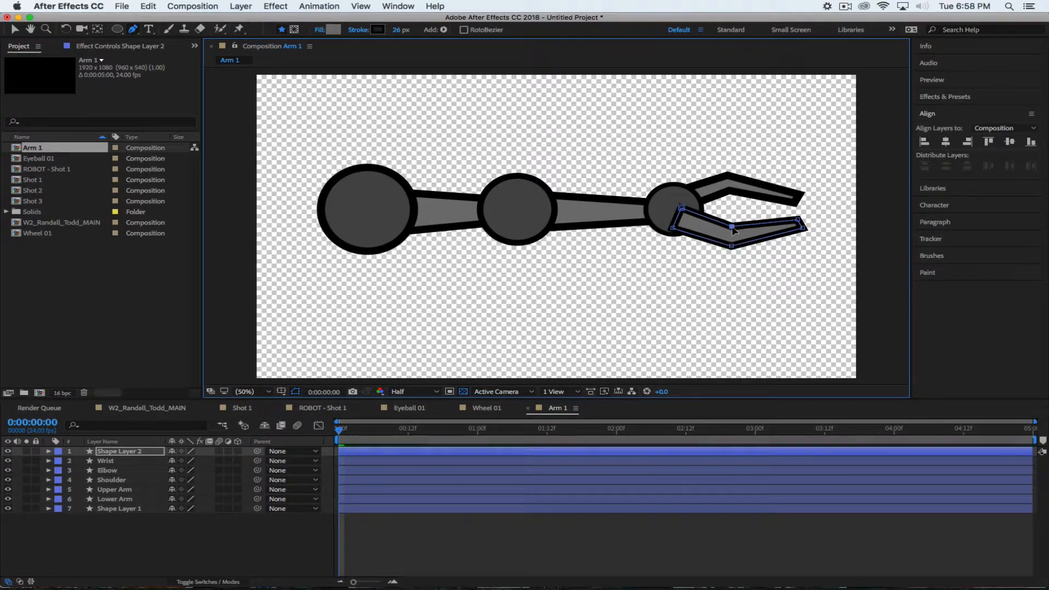
pyautogui.moveTo(797, 220)
pyautogui.mouseDown()
pyautogui.moveTo(805, 227)
pyautogui.moveTo(796, 220)
pyautogui.mouseUp()
pyautogui.click(802, 228)
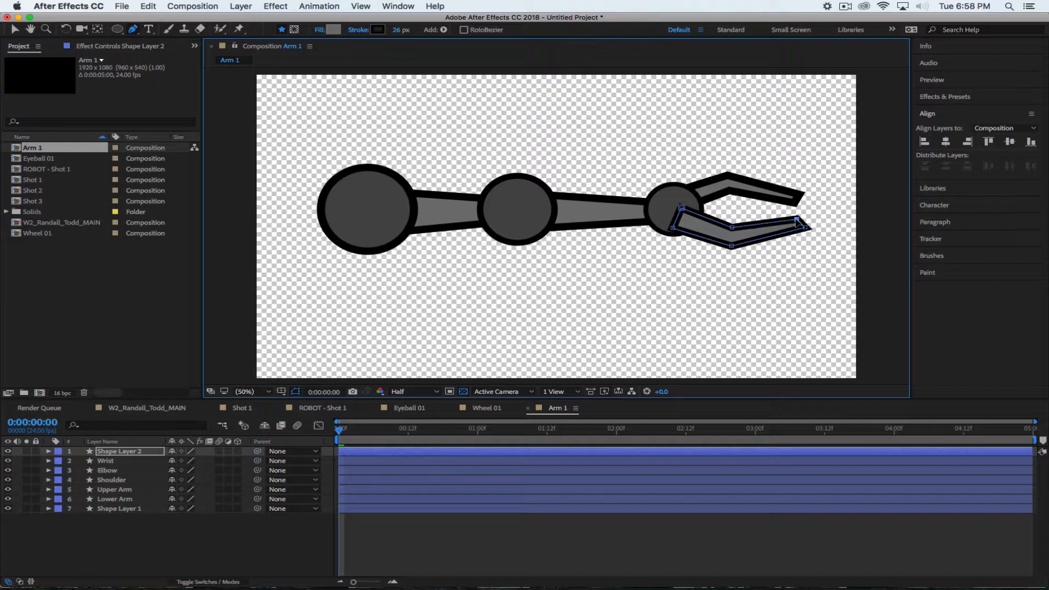
pyautogui.moveTo(140, 465); pyautogui.dragTo(140, 539)
pyautogui.click(168, 537)
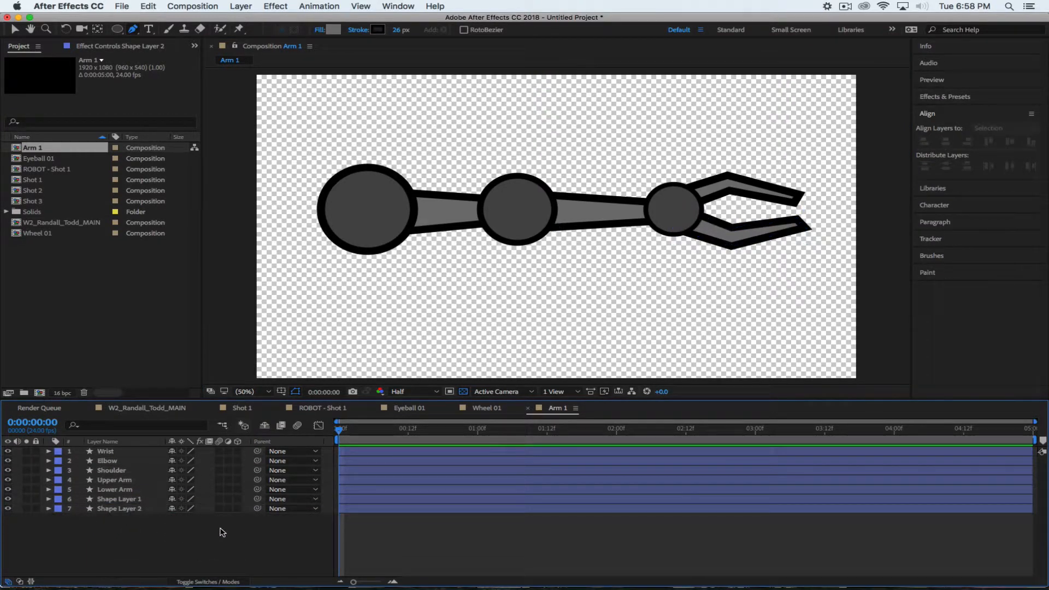
pyautogui.click(385, 473)
# Delete the hand-drawn lower claw layer, Shape Layer 2
pyautogui.click(121, 509)
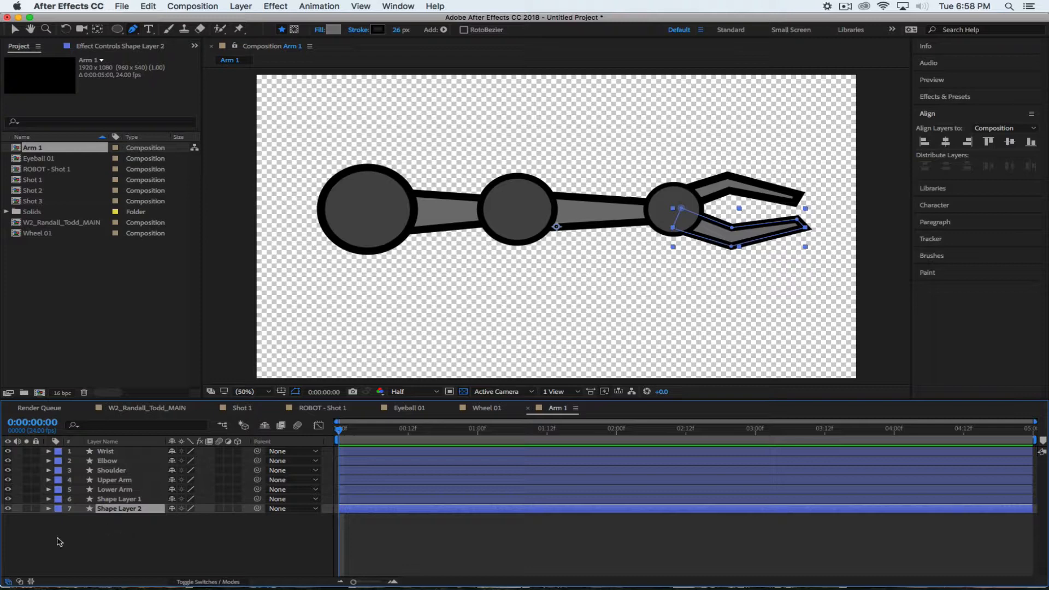
pyautogui.click(135, 530)
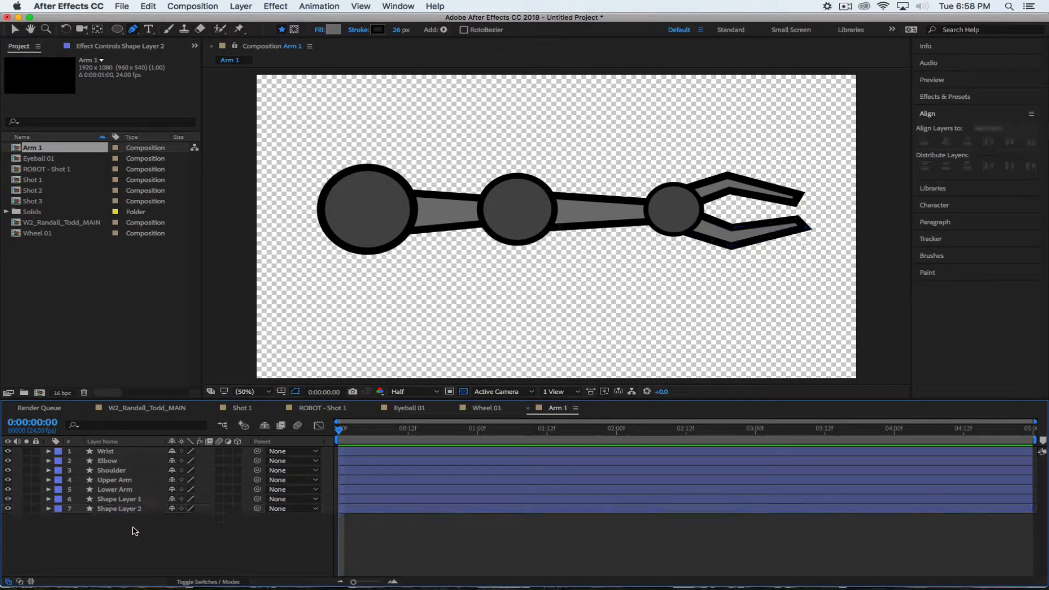
pyautogui.click(131, 509)
pyautogui.press('Delete')
# Duplicate Shape Layer 1 with Cmd+D and show the duplicate's Scale property
pyautogui.click(117, 499)
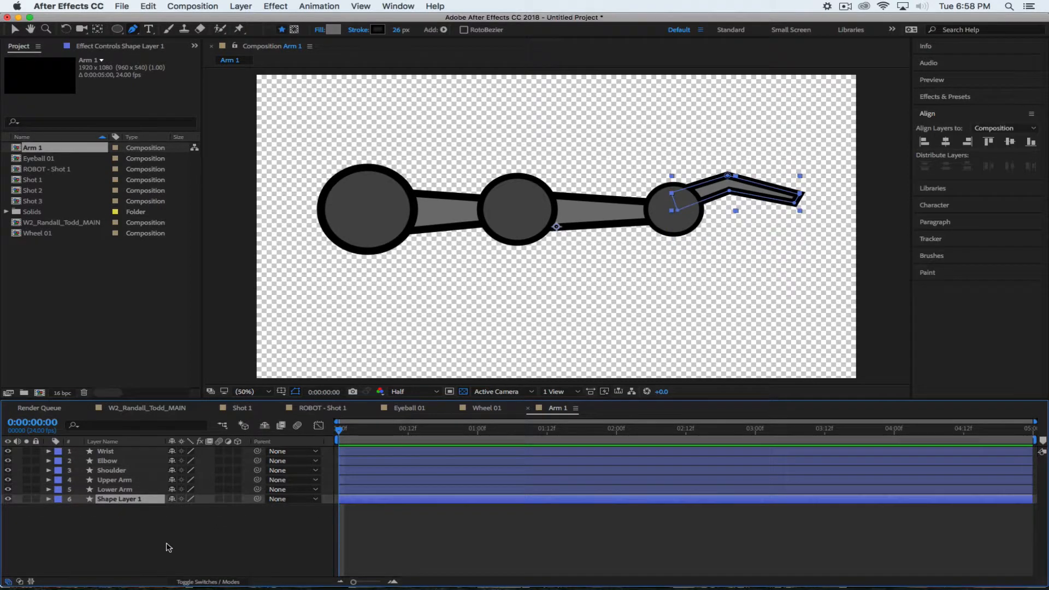
pyautogui.click(145, 537)
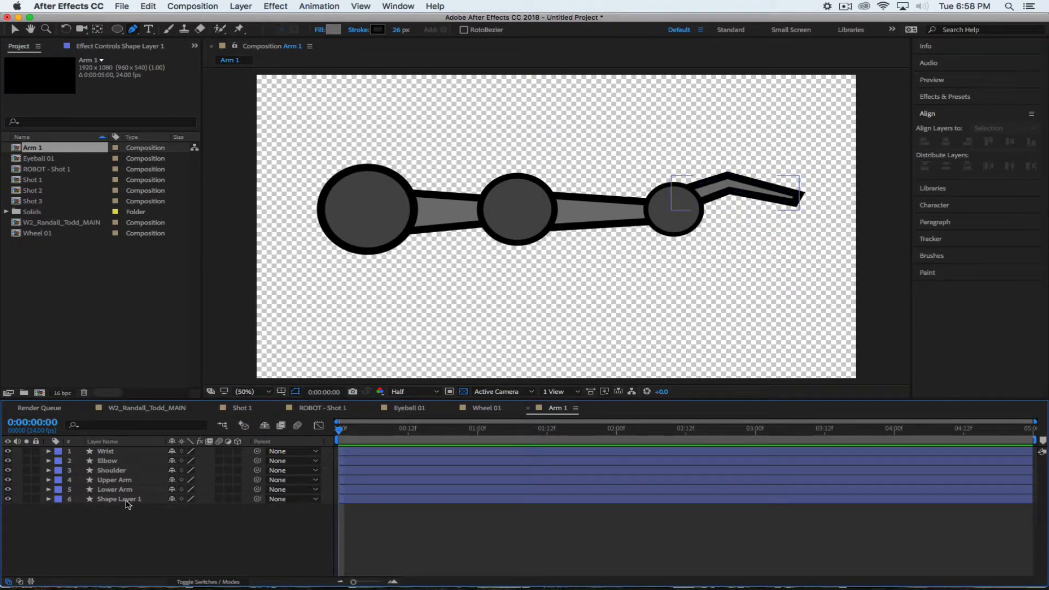
pyautogui.click(126, 500)
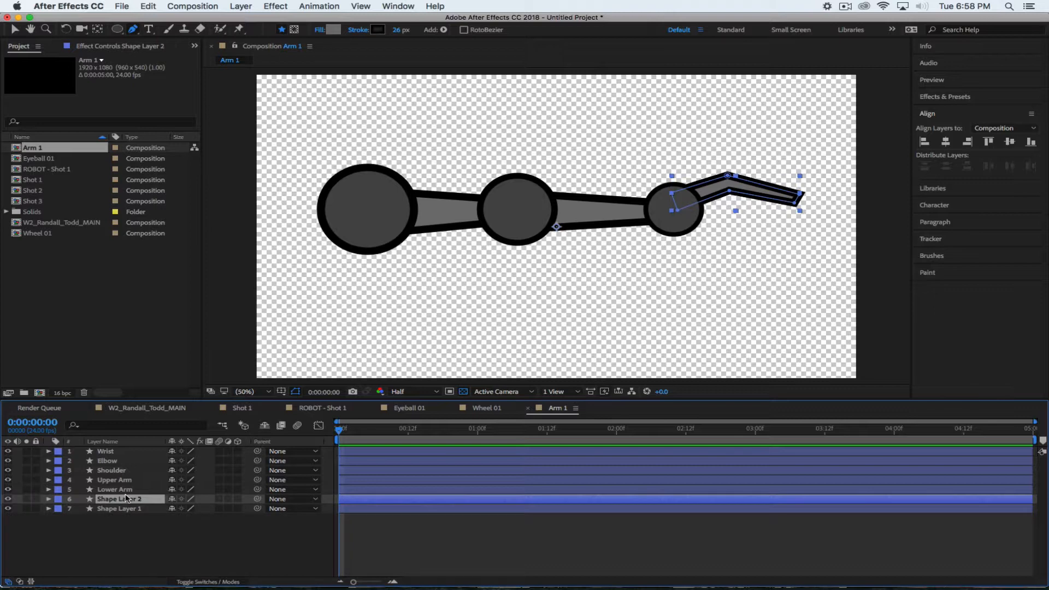
pyautogui.press('super+d')
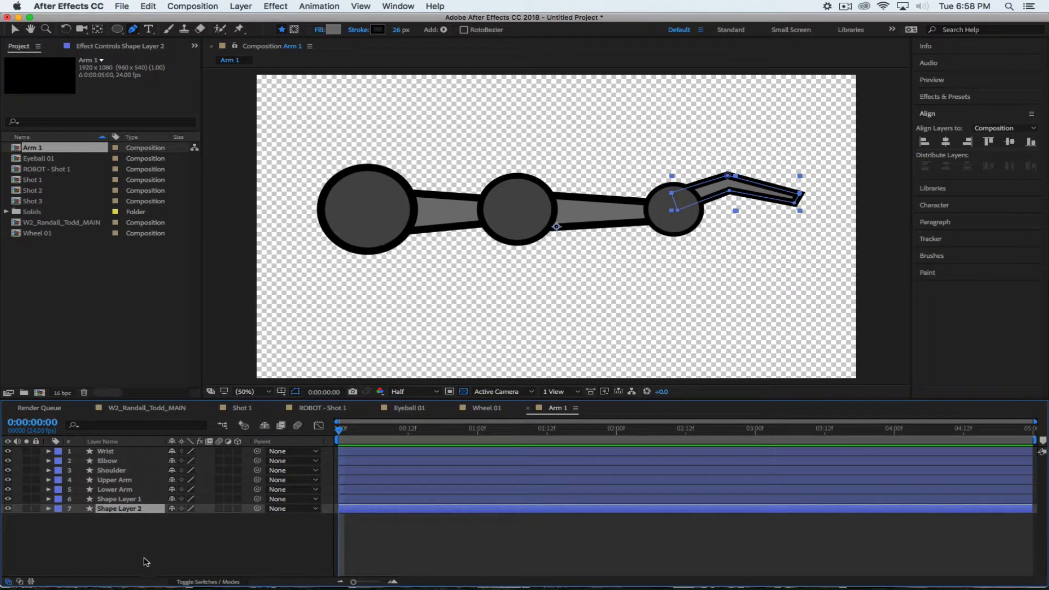
pyautogui.press('s')
# Try flipping the duplicate claw by editing its Scale, then undo those changes
pyautogui.click(171, 518)
pyautogui.moveTo(187, 518); pyautogui.dragTo(88, 527)
pyautogui.press('super+z')
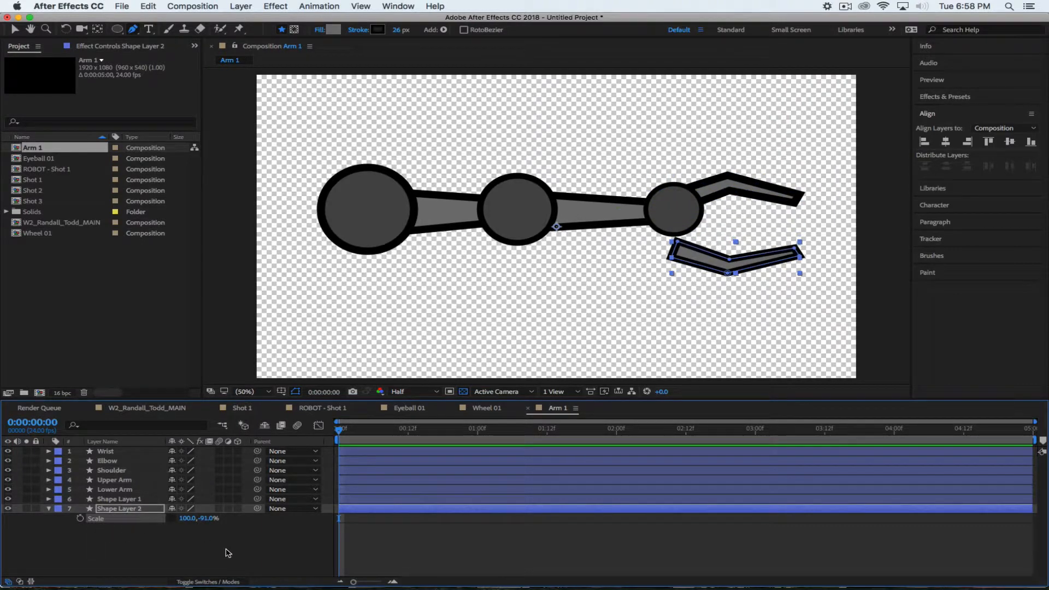
pyautogui.press('super+z')
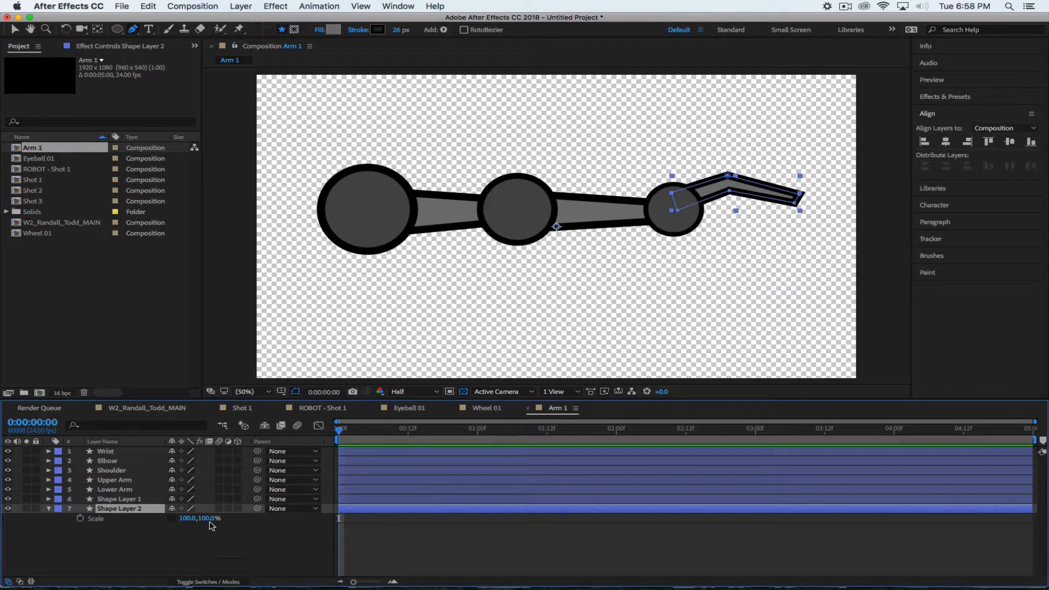
pyautogui.click(208, 519)
pyautogui.press('BackSpace')
pyautogui.press('Return')
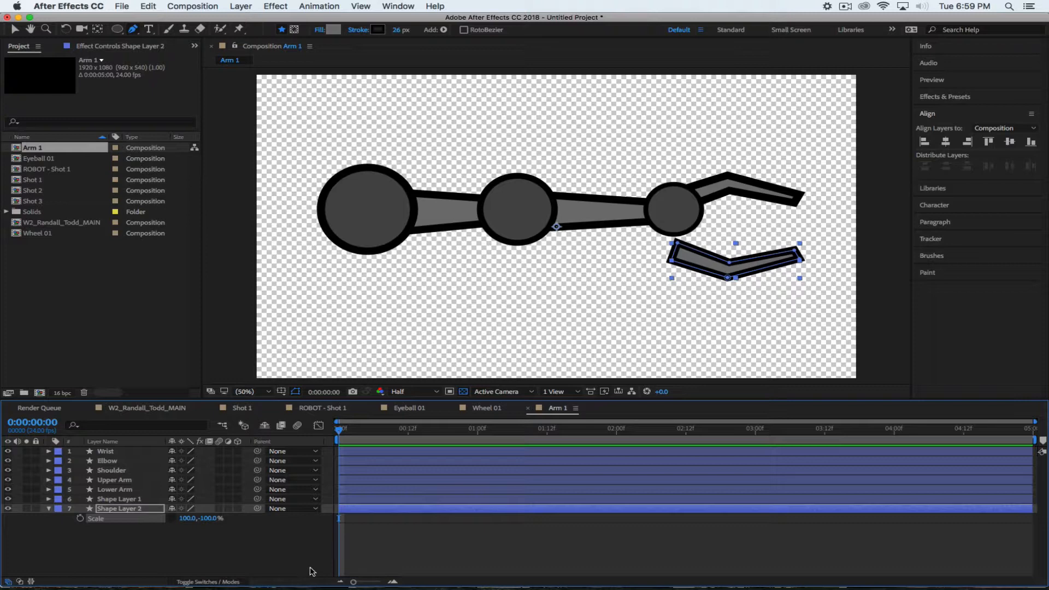
pyautogui.click(223, 559)
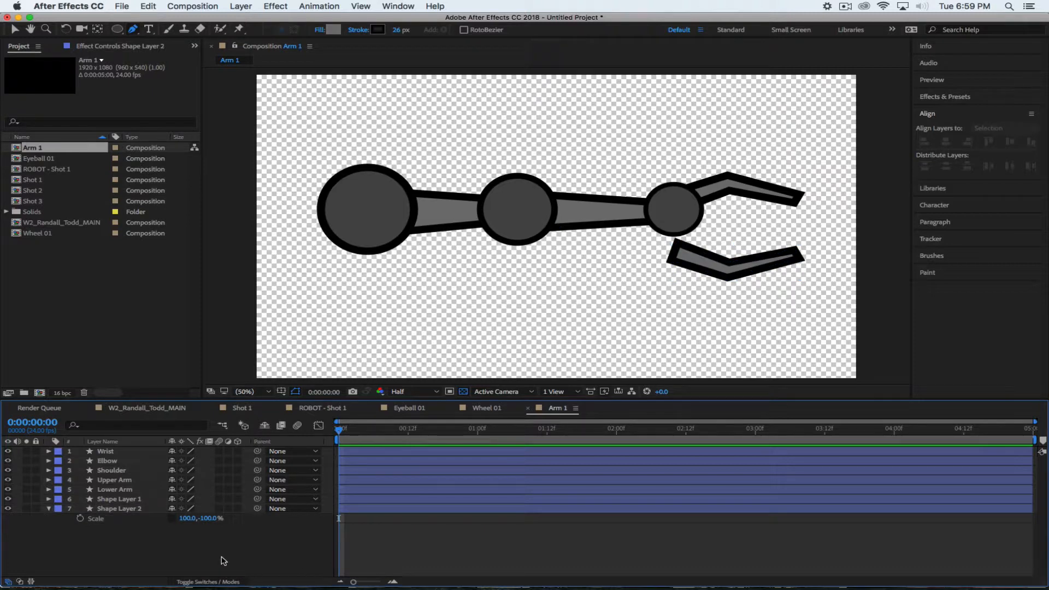
pyautogui.click(171, 518)
pyautogui.press('super+z')
pyautogui.press('super+z')
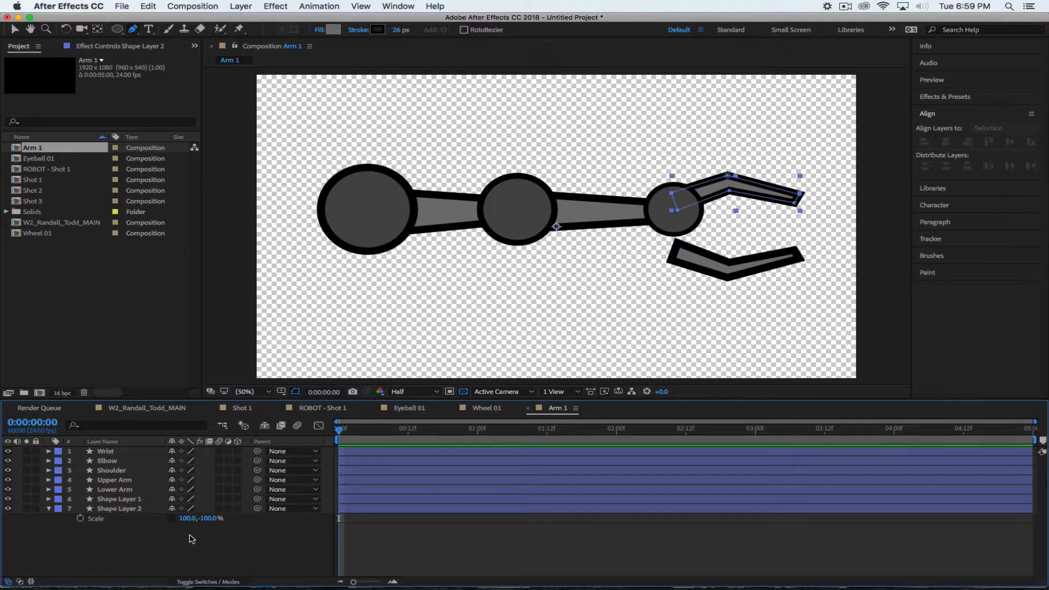
pyautogui.press('super+z')
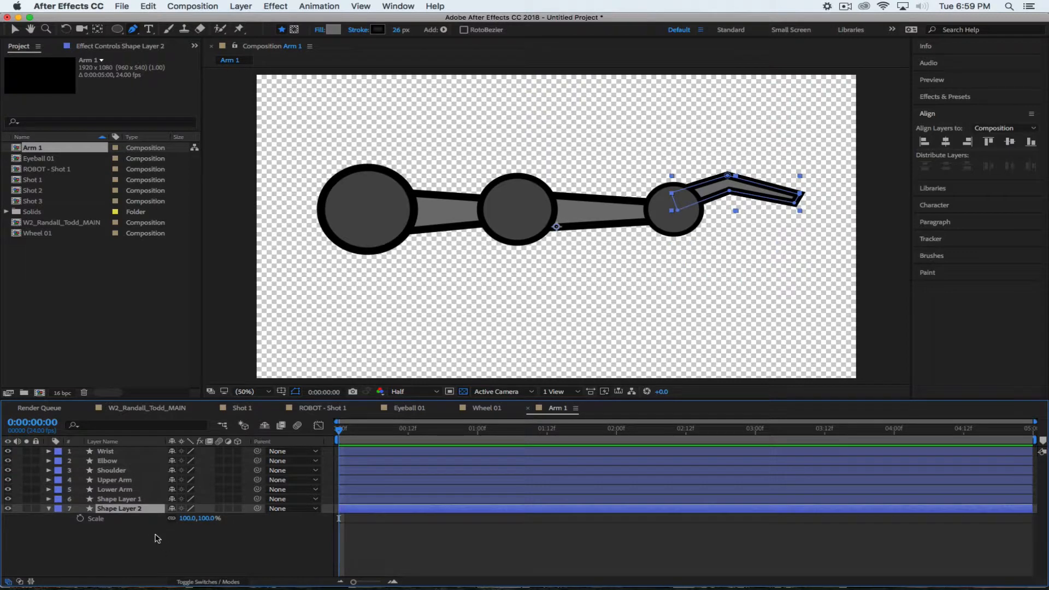
# Unlink the duplicate's Scale and set its vertical value to -100% to flip it
pyautogui.press('`')
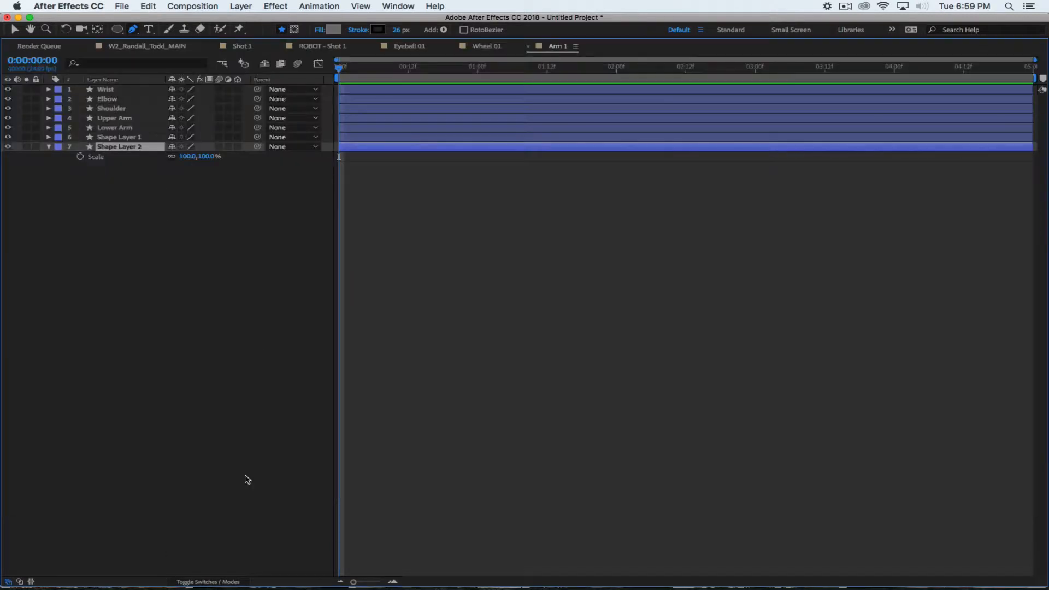
pyautogui.click(171, 157)
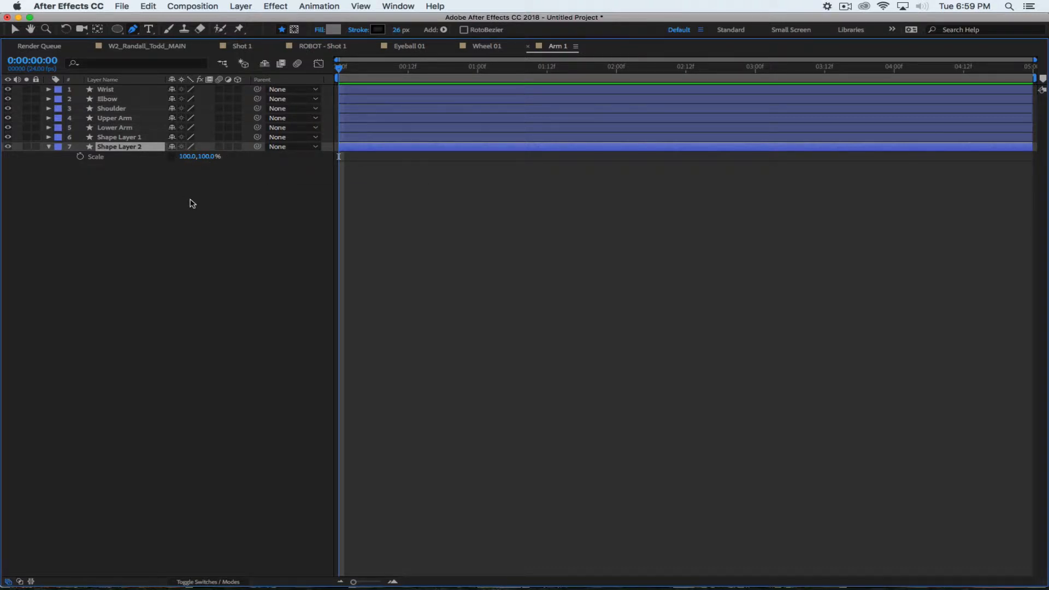
pyautogui.click(209, 157)
pyautogui.write('-100')
pyautogui.press('Return')
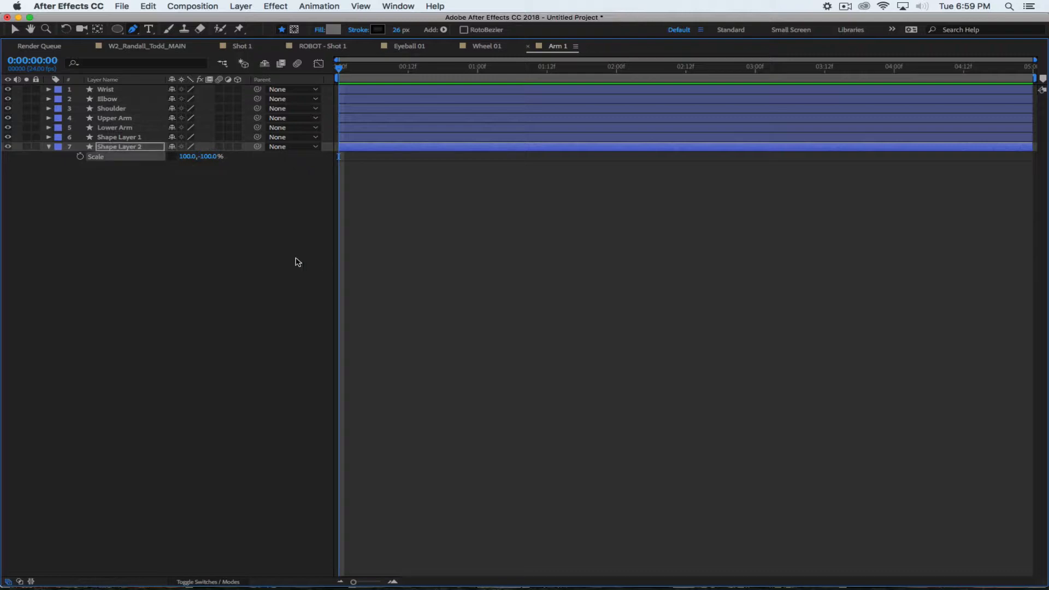
pyautogui.press('`')
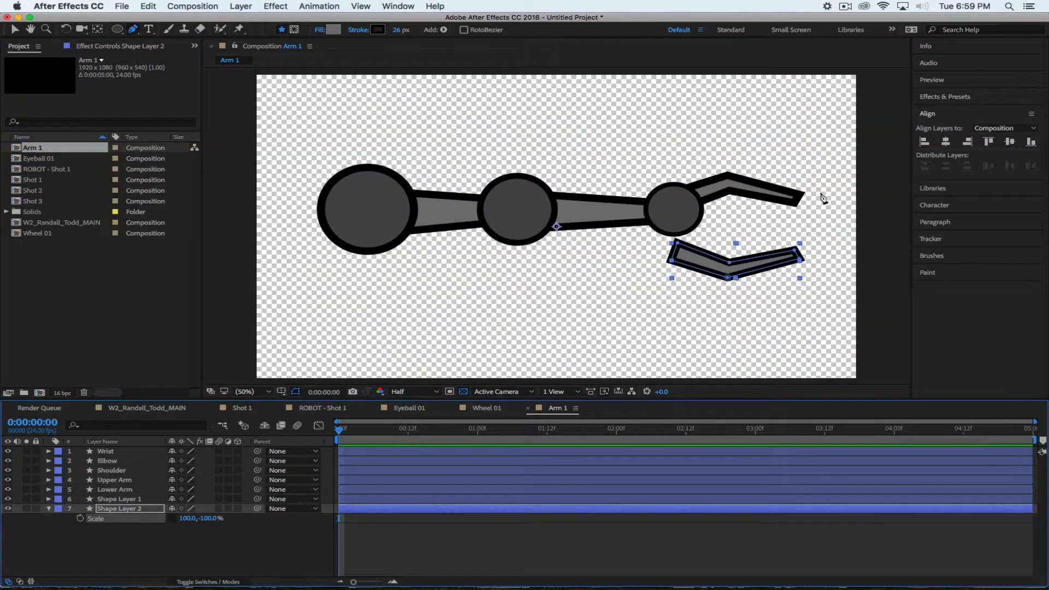
pyautogui.click(220, 560)
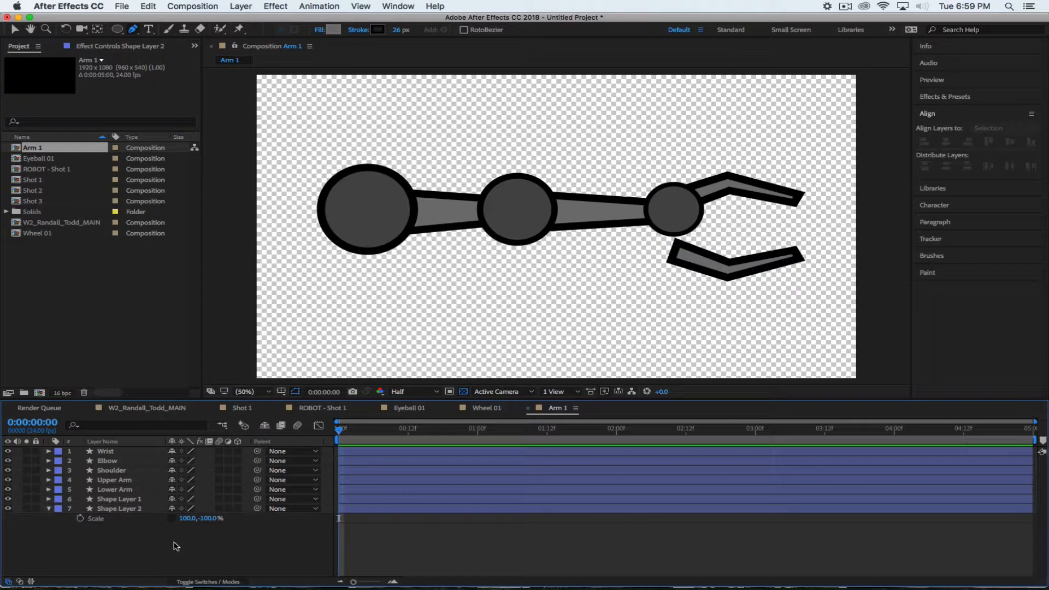
# Show every layer's Position and move Shape Layer 2 up to 960,421 at the wrist
pyautogui.press('super+a')
pyautogui.press('p')
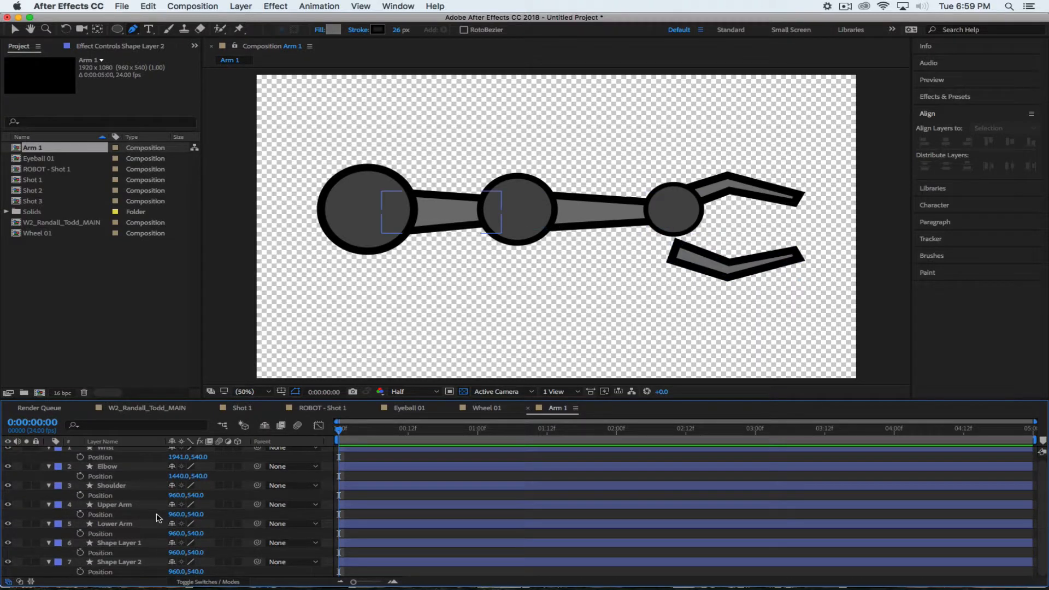
pyautogui.moveTo(197, 571); pyautogui.dragTo(130, 565)
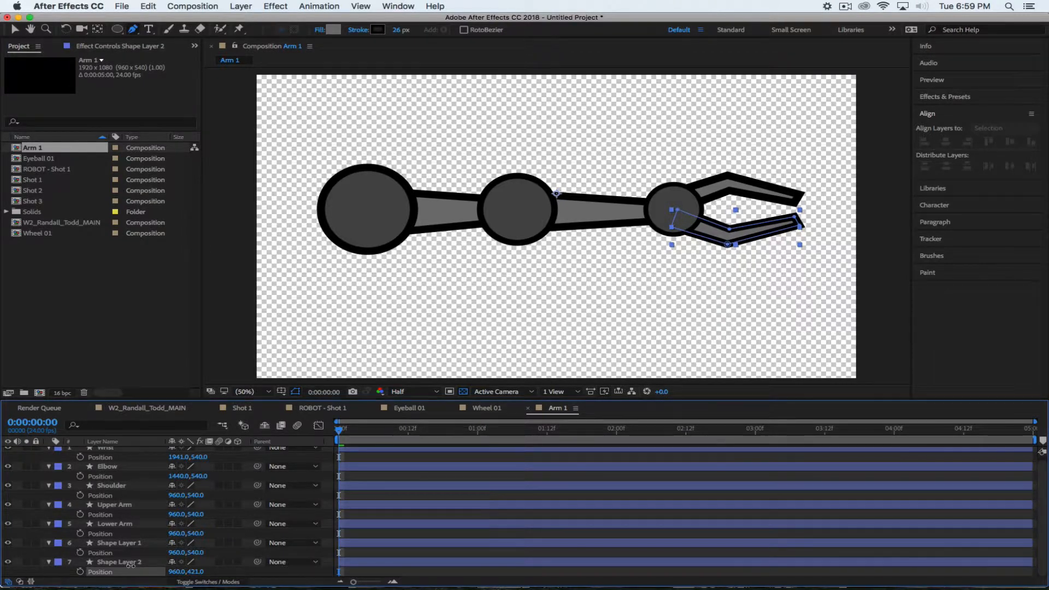
pyautogui.click(130, 563)
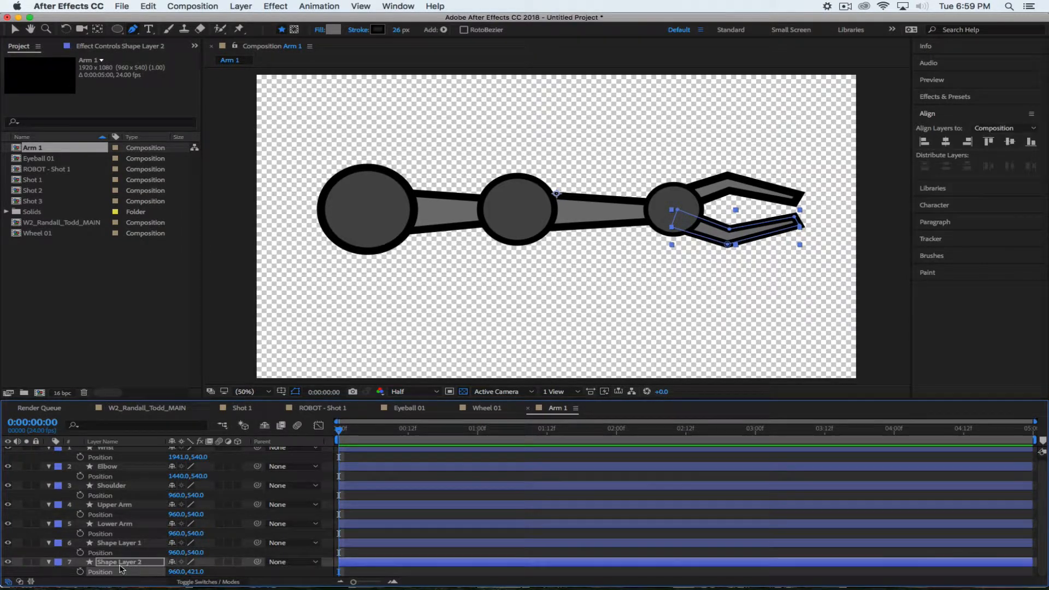
# Collapse the Position rows of all seven layers and select Shape Layer 1
pyautogui.click(49, 562)
pyautogui.click(49, 546)
pyautogui.click(49, 527)
pyautogui.click(48, 508)
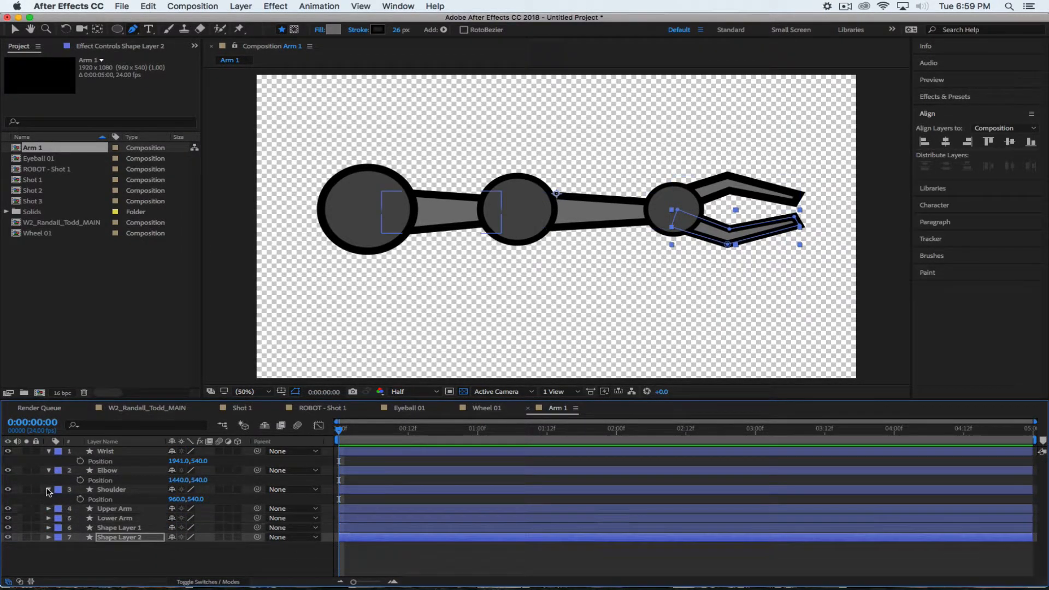
pyautogui.click(49, 490)
pyautogui.click(49, 471)
pyautogui.click(48, 451)
pyautogui.click(101, 557)
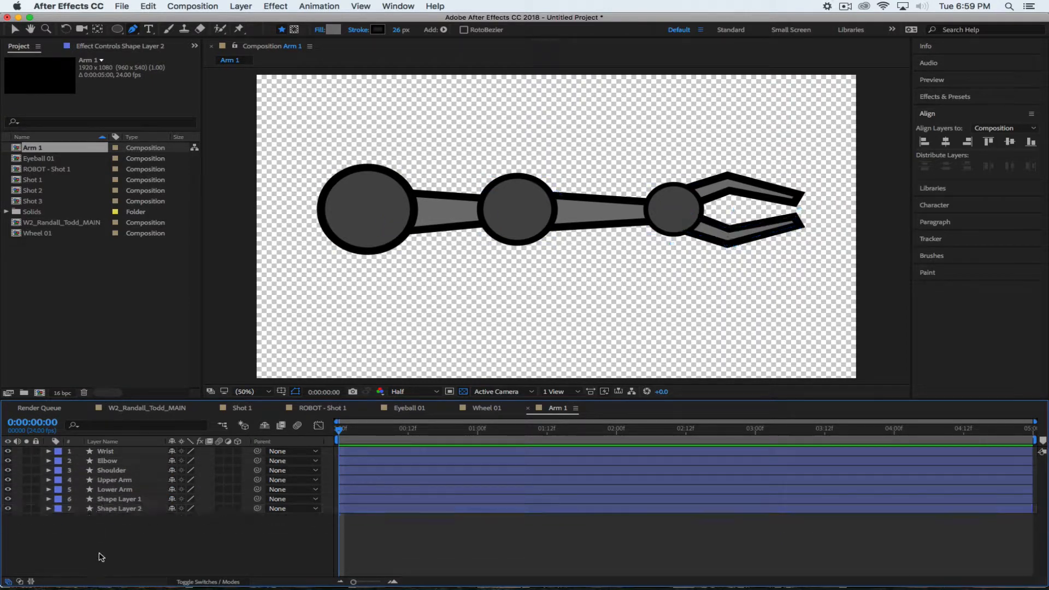
pyautogui.click(126, 499)
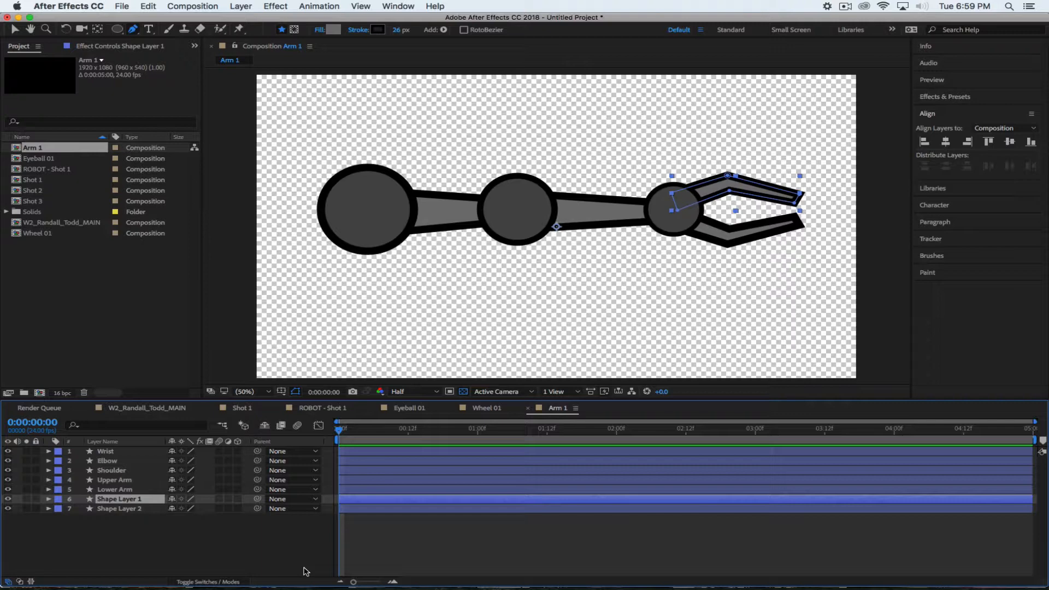
# Rename the upper claw layer, Shape Layer 1, to 'Finger 1'
pyautogui.click(224, 567)
pyautogui.click(113, 499)
pyautogui.press('Return')
pyautogui.write('Finger')
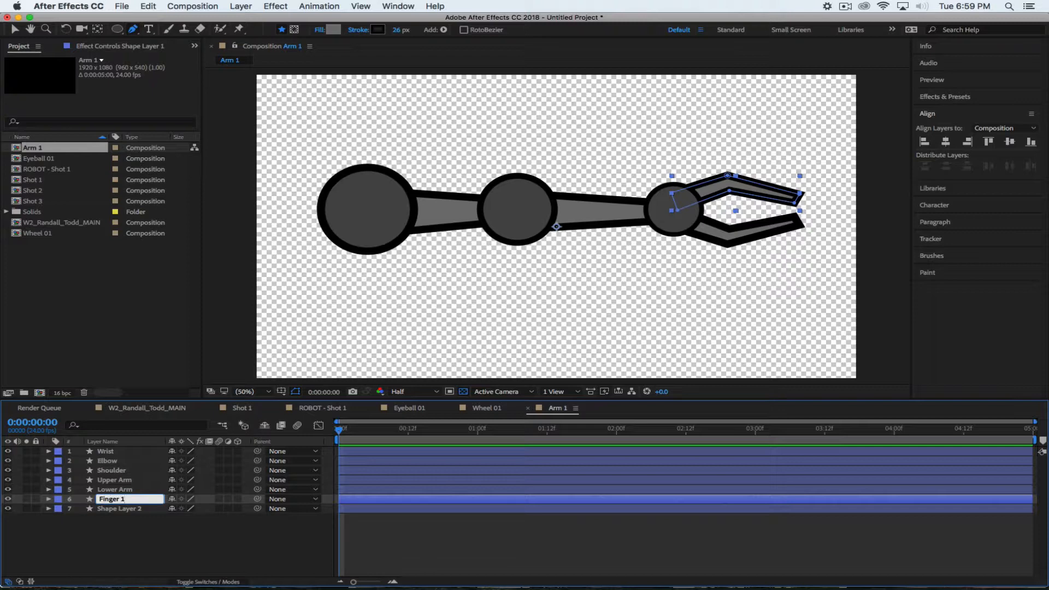
pyautogui.press('Return')
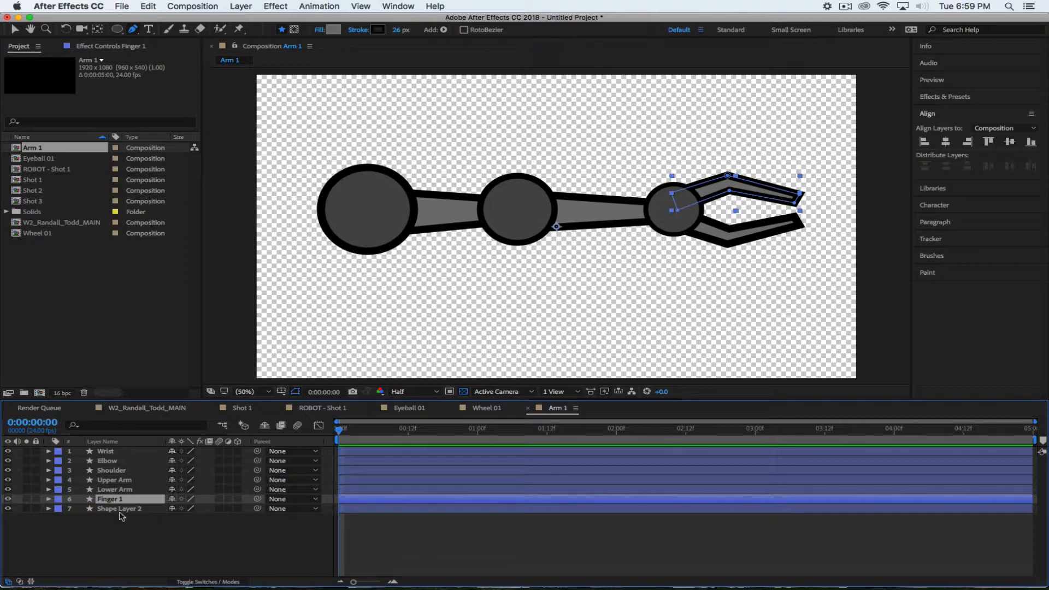
# Rename the lower claw layer, Shape Layer 2, to 'Finger 2'
pyautogui.click(111, 509)
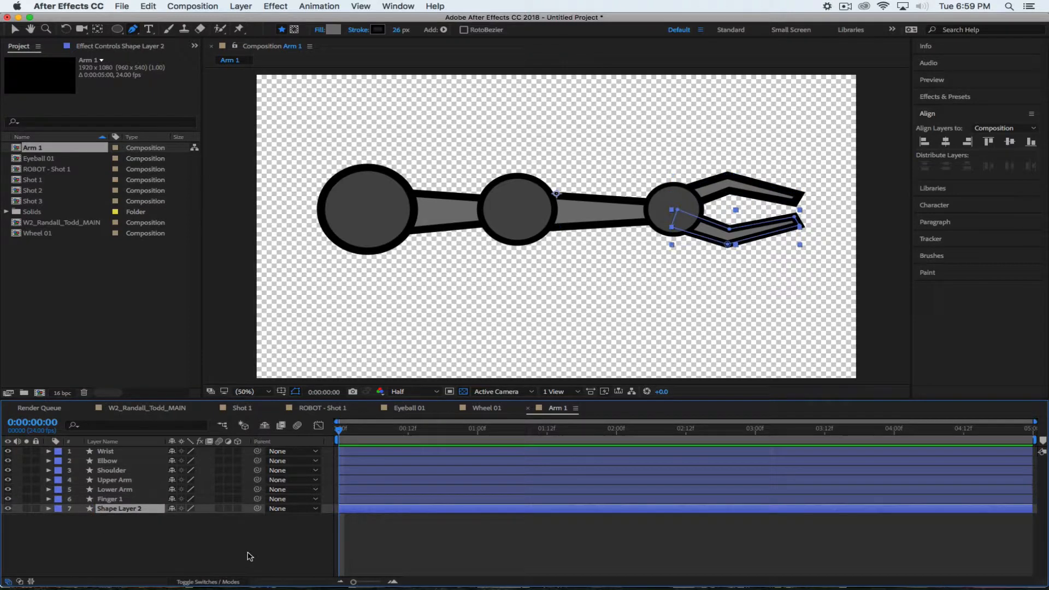
pyautogui.press('Return')
pyautogui.write('Finger')
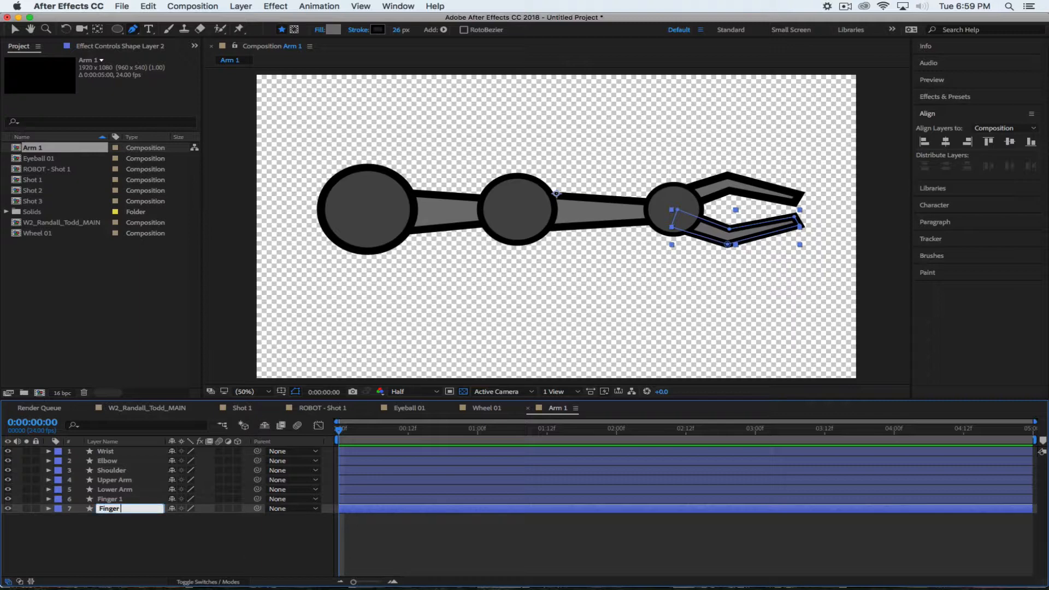
pyautogui.press('Return')
pyautogui.click(176, 547)
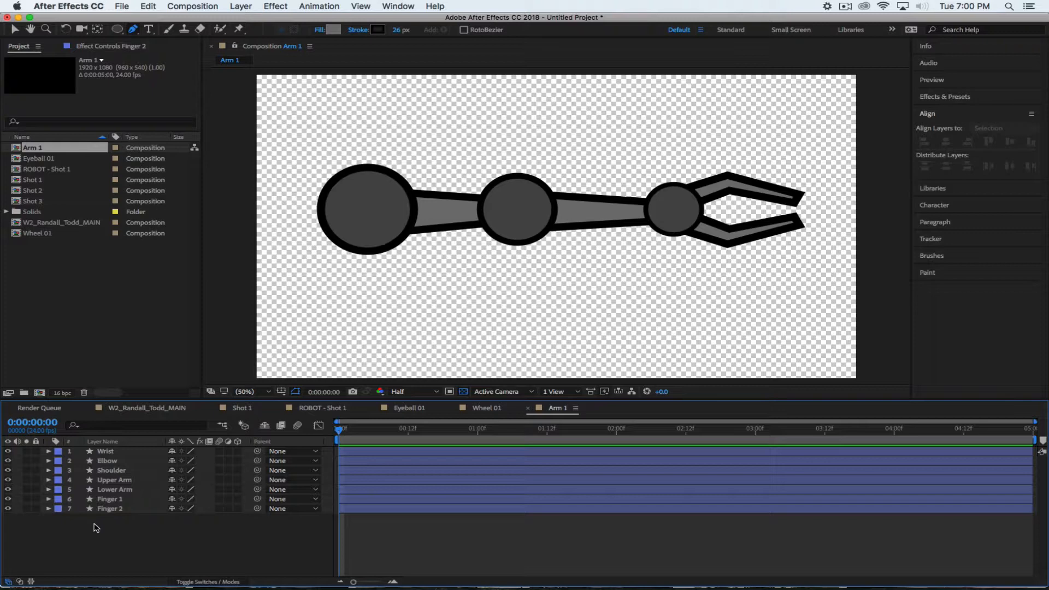
# Parent both Finger 1 and Finger 2 to the Wrist layer
pyautogui.click(131, 499)
pyautogui.click(131, 499)
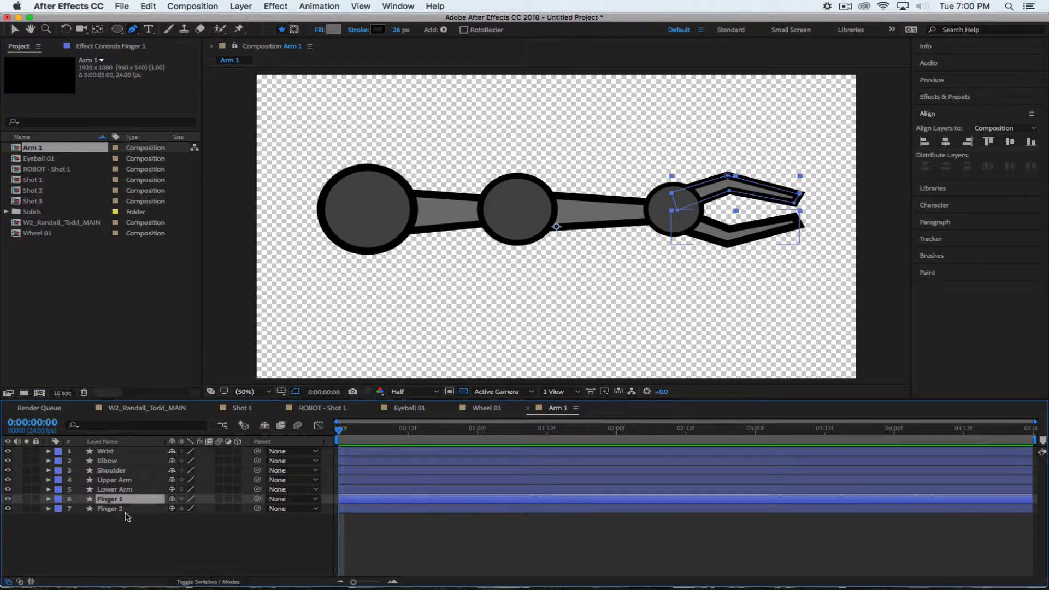
pyautogui.keyDown('shift'); pyautogui.click(136, 509); pyautogui.keyUp('shift')
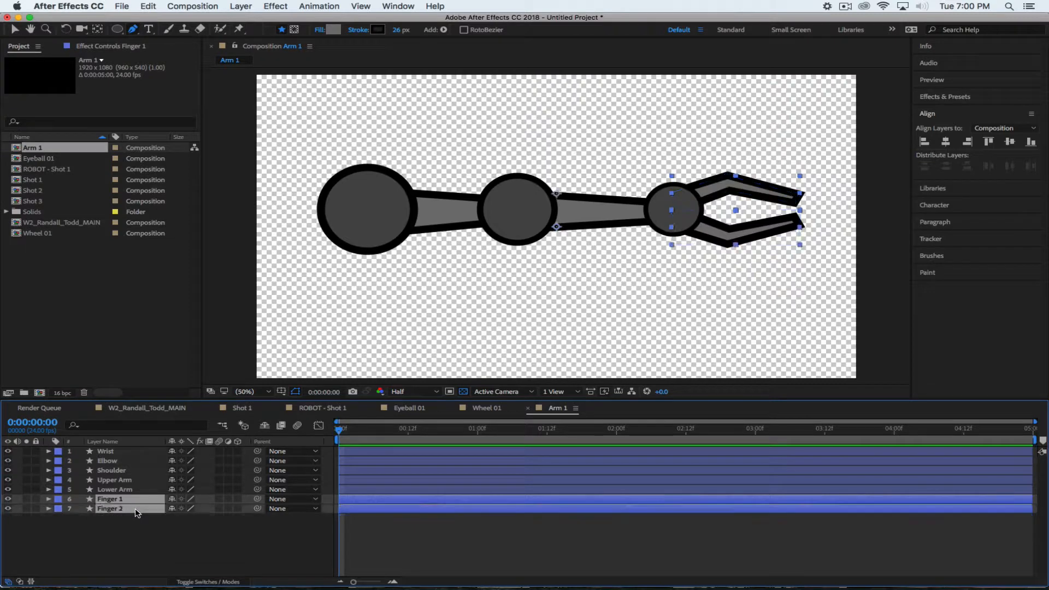
pyautogui.click(282, 499)
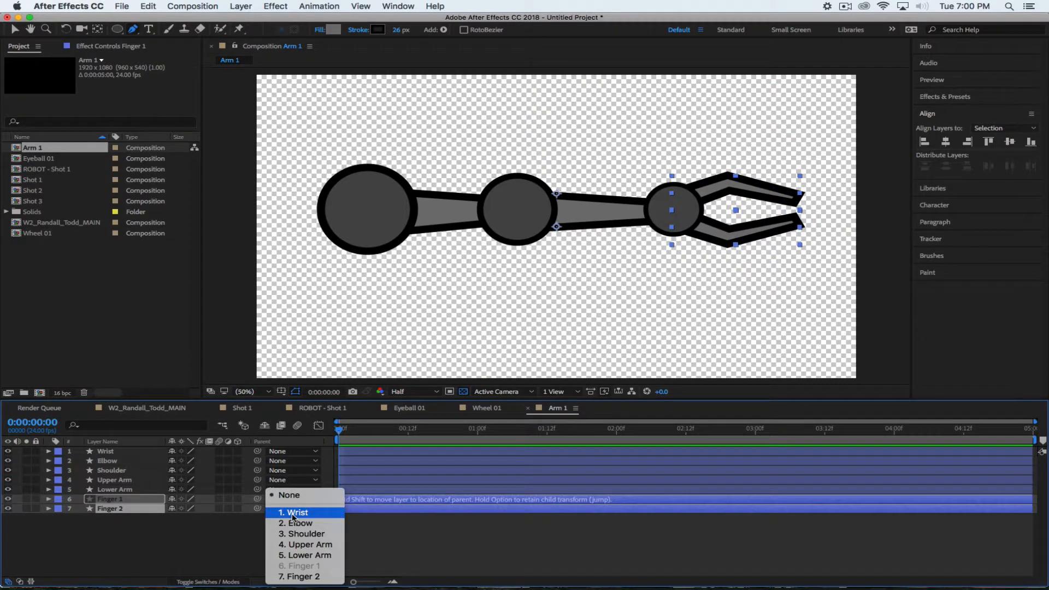
pyautogui.click(293, 513)
pyautogui.click(138, 538)
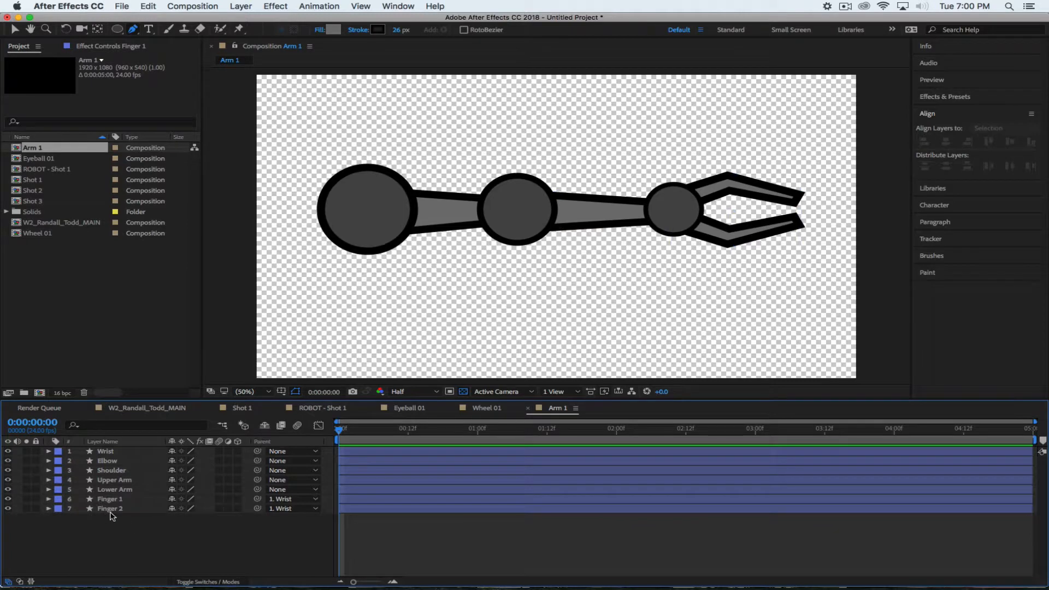
# Rotate the Wrist to check that both fingers follow, then hide its Rotation
pyautogui.click(135, 455)
pyautogui.press('r')
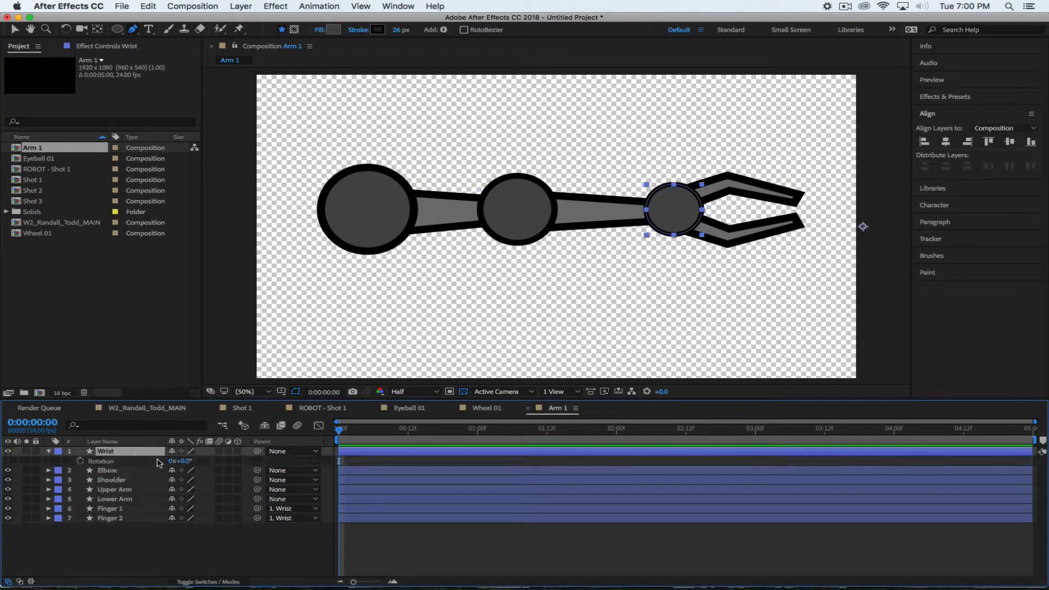
pyautogui.moveTo(181, 460)
pyautogui.mouseDown()
pyautogui.moveTo(229, 461)
pyautogui.moveTo(163, 460)
pyautogui.moveTo(221, 461)
pyautogui.moveTo(174, 461)
pyautogui.moveTo(193, 465)
pyautogui.mouseUp()
pyautogui.click(120, 546)
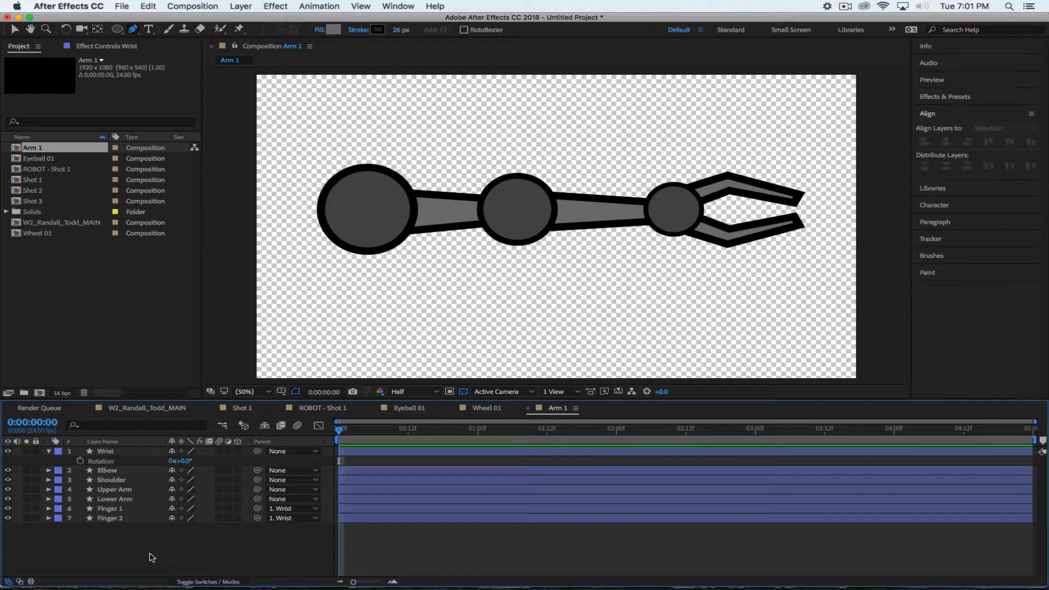
pyautogui.click(48, 451)
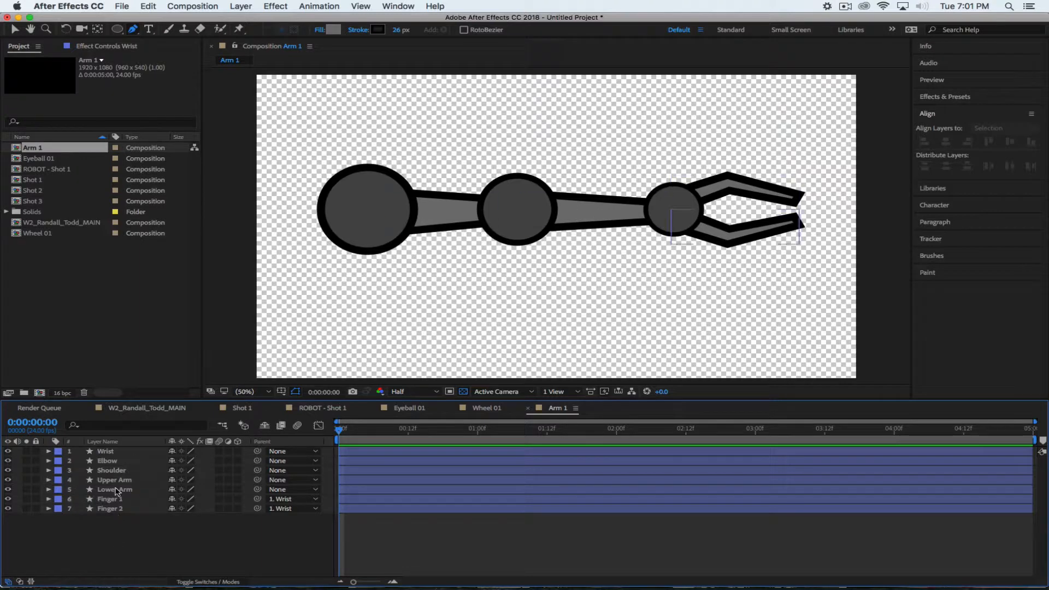
# Parent Wrist to Lower Arm, Elbow to Upper Arm, and Upper Arm to Shoulder
pyautogui.click(116, 455)
pyautogui.click(292, 451)
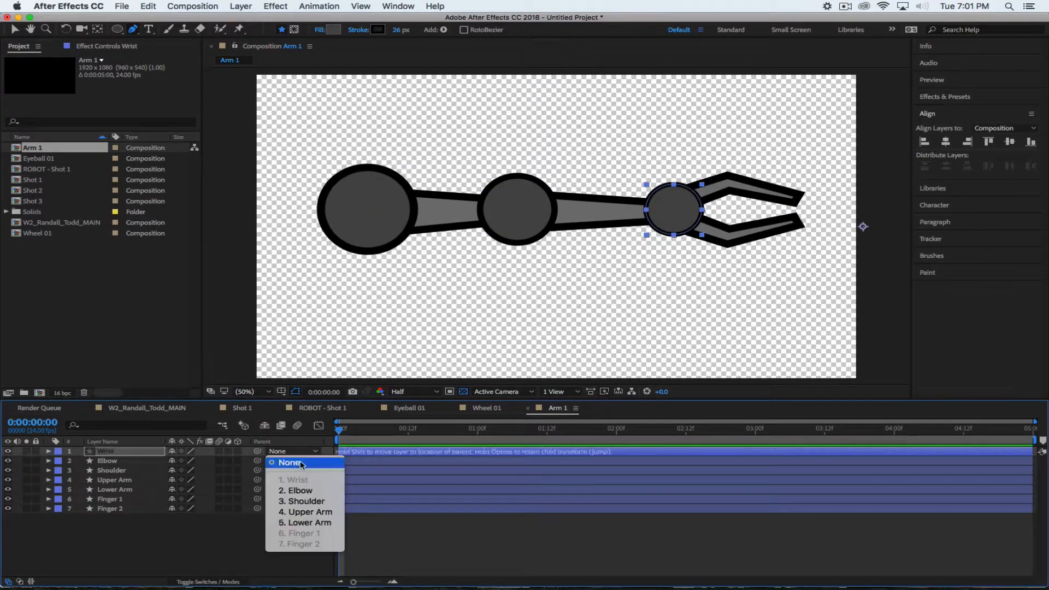
pyautogui.click(310, 523)
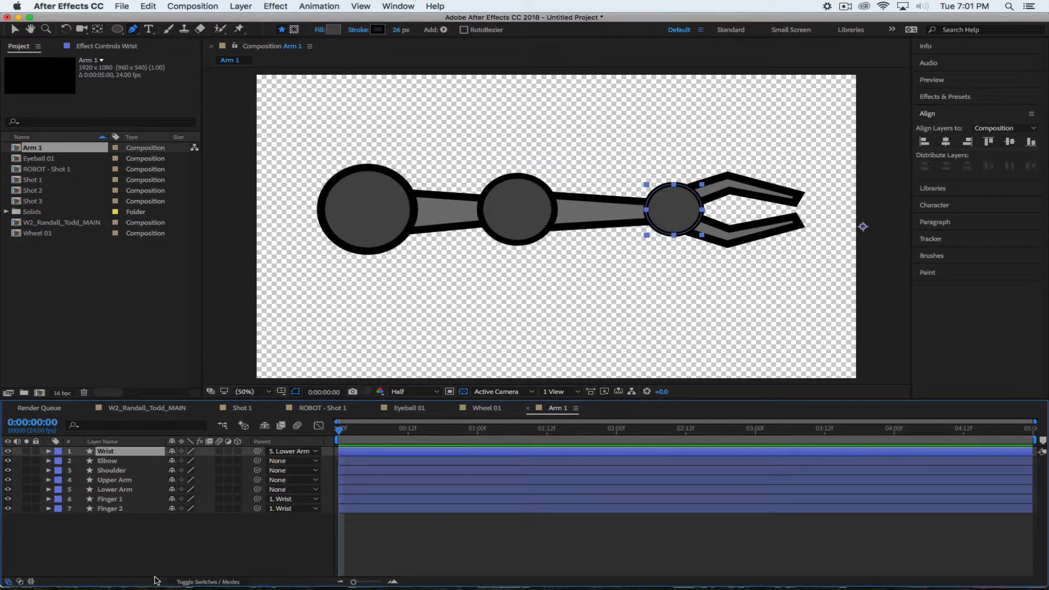
pyautogui.click(109, 461)
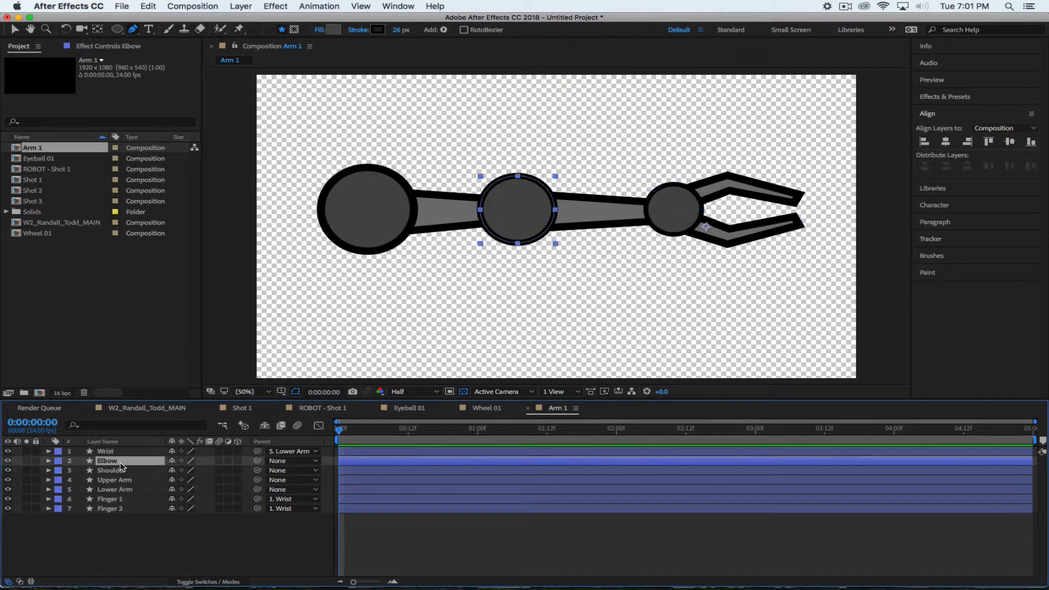
pyautogui.click(285, 463)
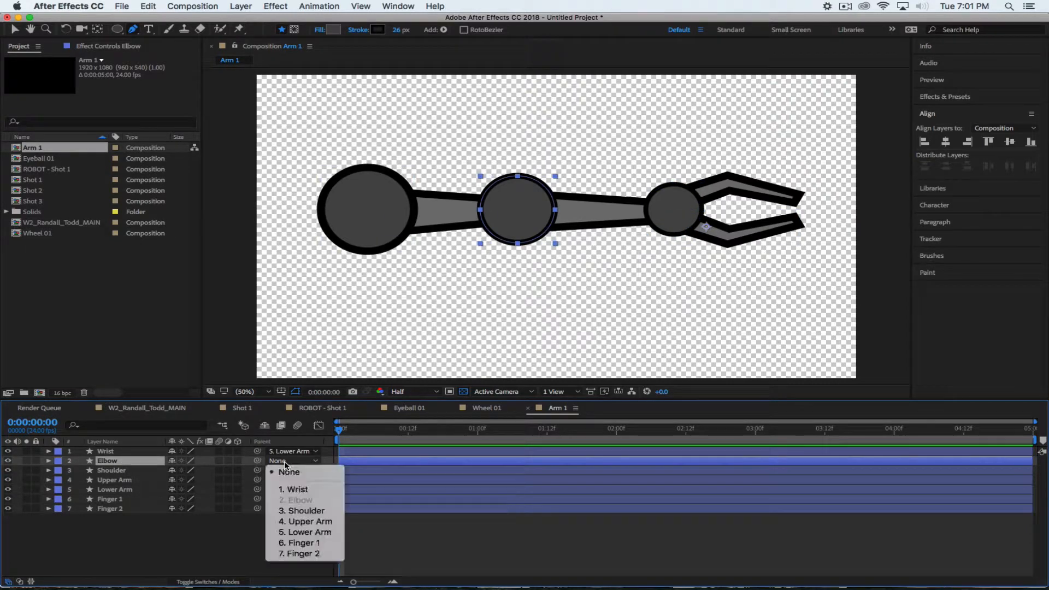
pyautogui.click(293, 526)
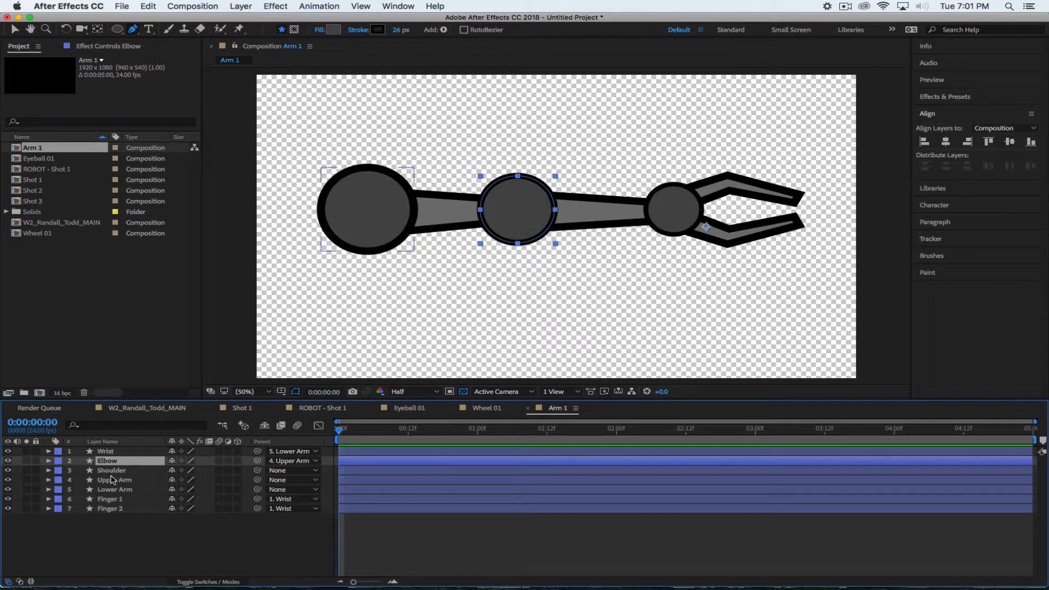
pyautogui.click(280, 480)
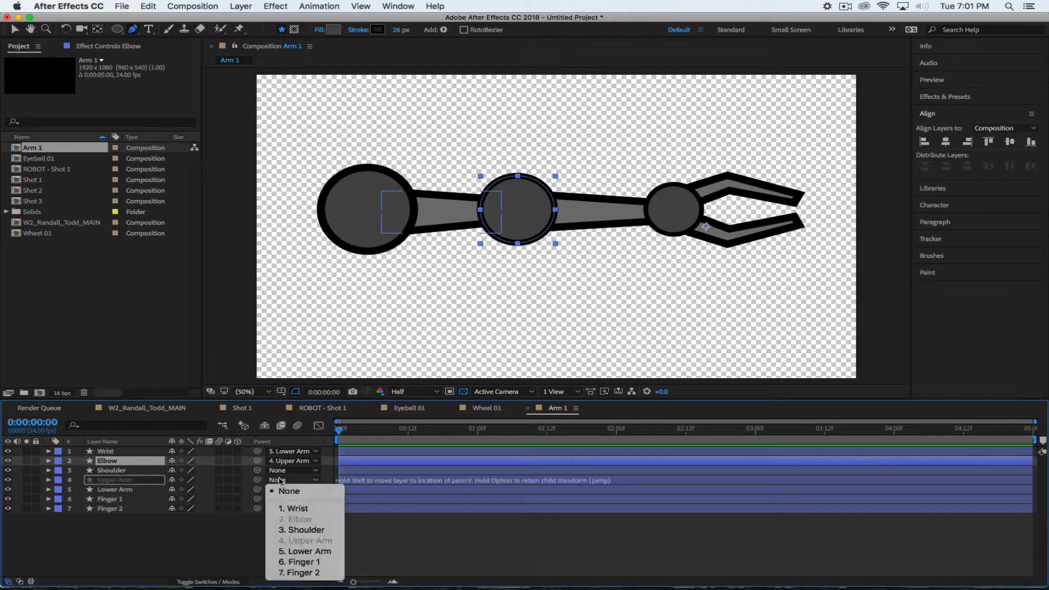
pyautogui.click(297, 529)
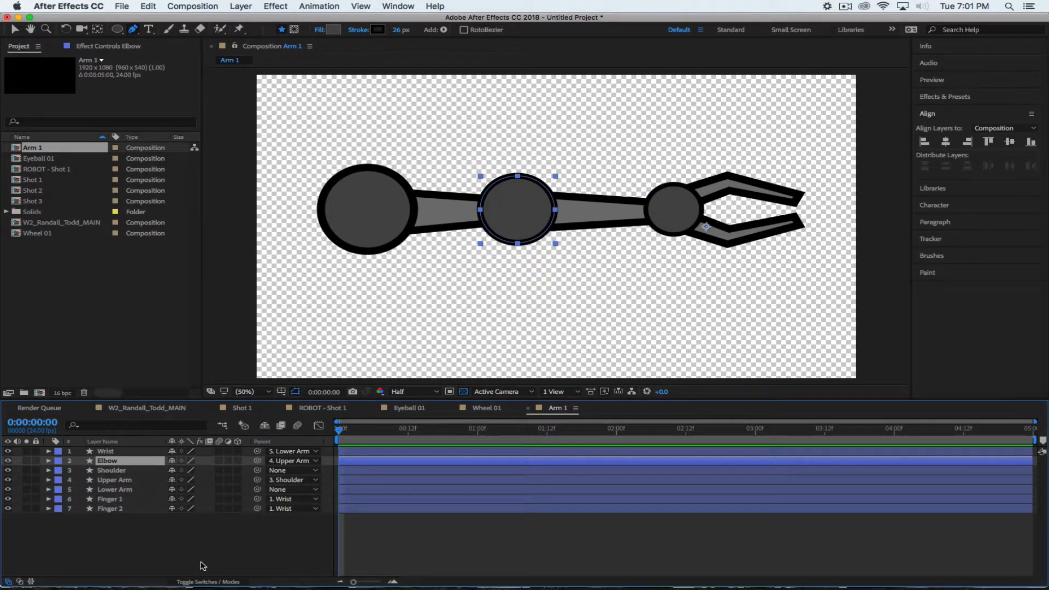
pyautogui.click(208, 564)
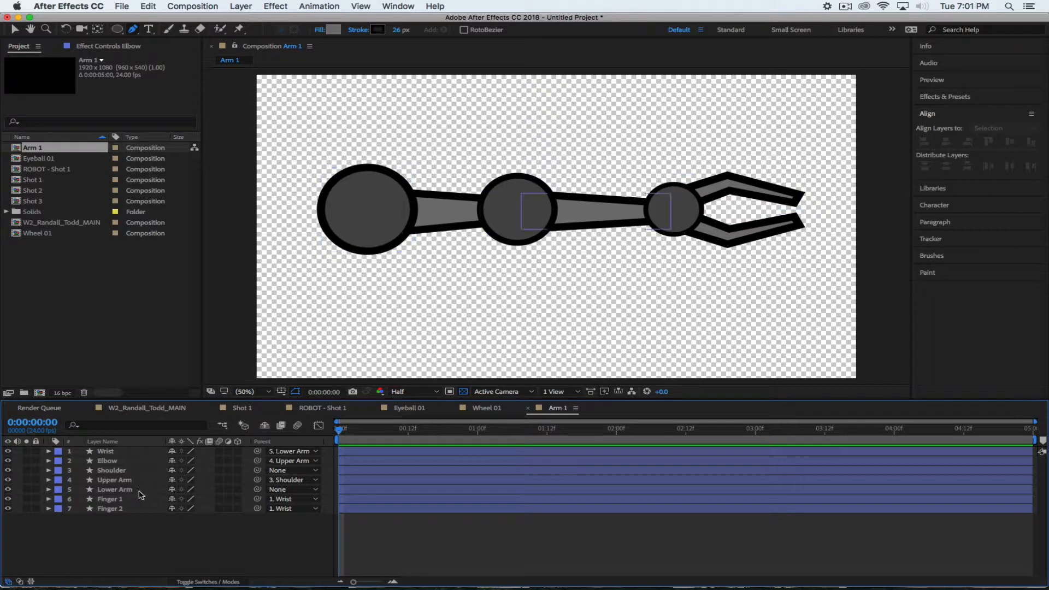
# Parent Lower Arm to Elbow and reveal Shoulder's Rotation property
pyautogui.click(292, 489)
pyautogui.click(288, 524)
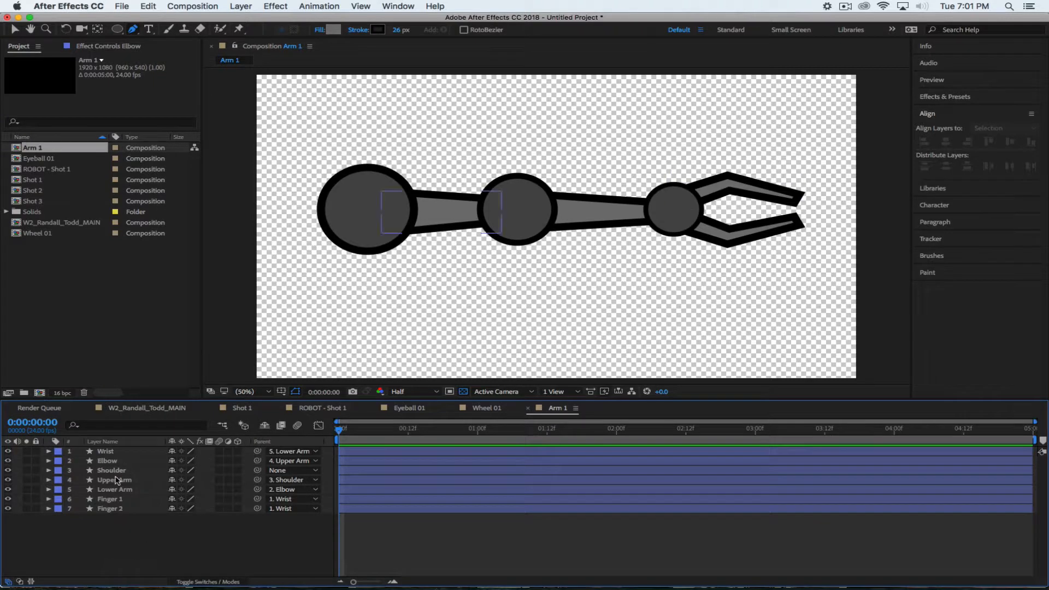
pyautogui.click(114, 471)
pyautogui.press('r')
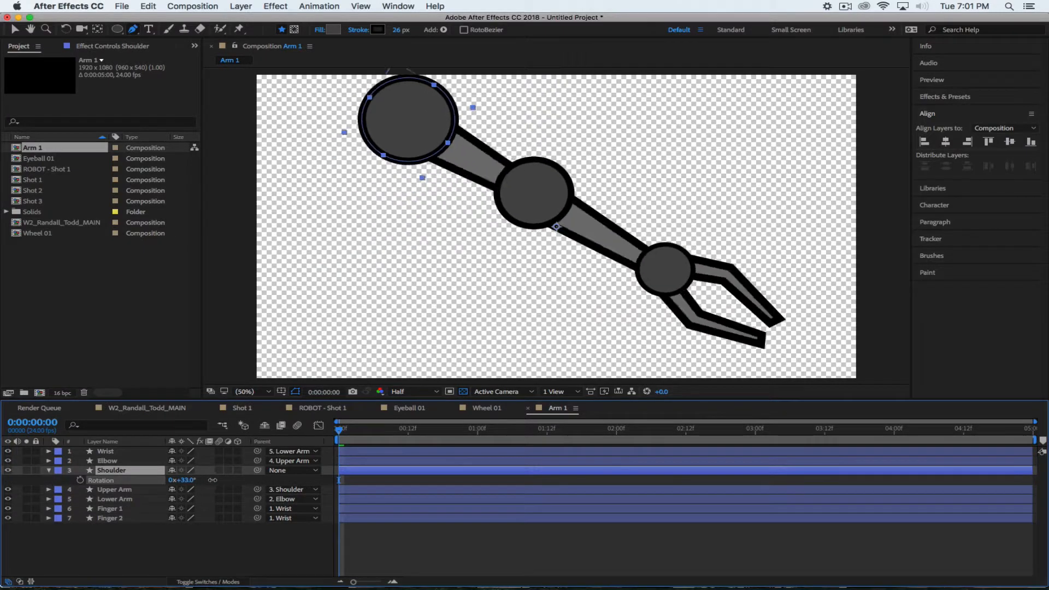
pyautogui.moveTo(183, 480)
pyautogui.mouseDown()
pyautogui.moveTo(208, 479)
pyautogui.moveTo(125, 480)
pyautogui.moveTo(266, 480)
pyautogui.moveTo(183, 479)
pyautogui.mouseUp()
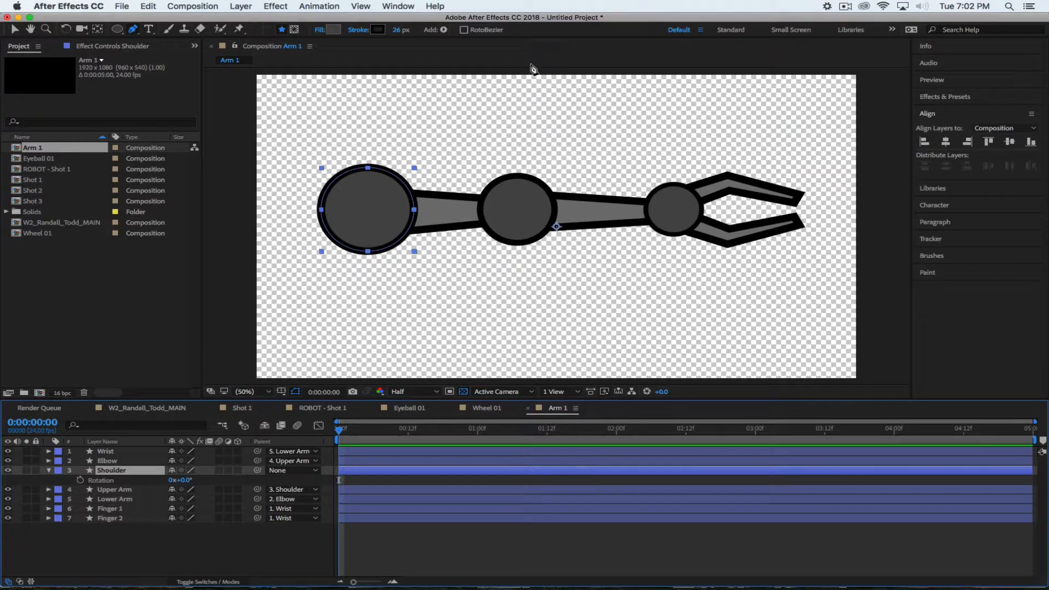
# Pause the ScreenFlow screen recording from its menu-bar icon
pyautogui.click(845, 7)
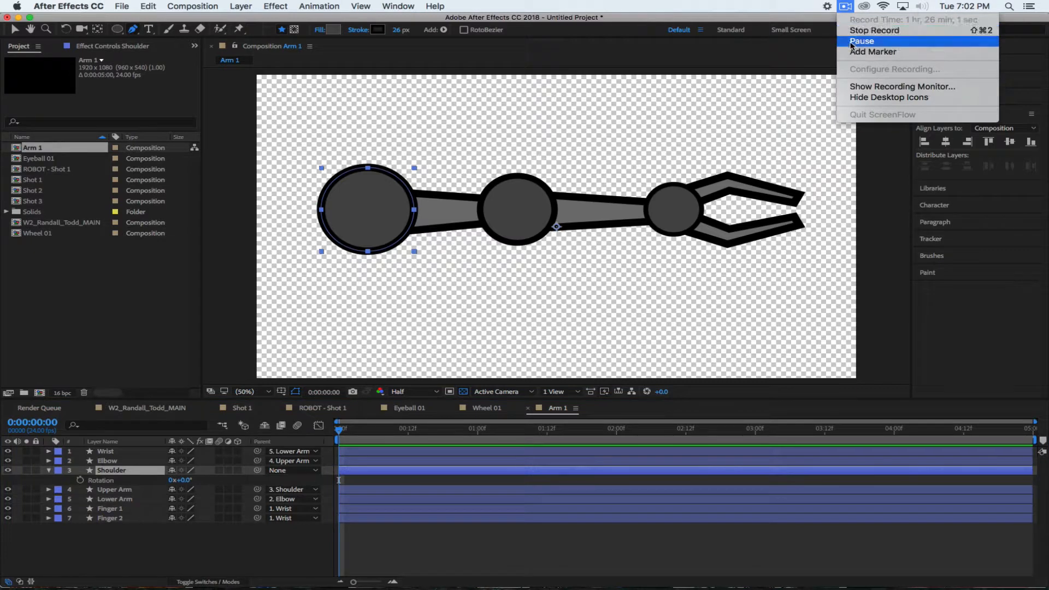
pyautogui.click(853, 41)
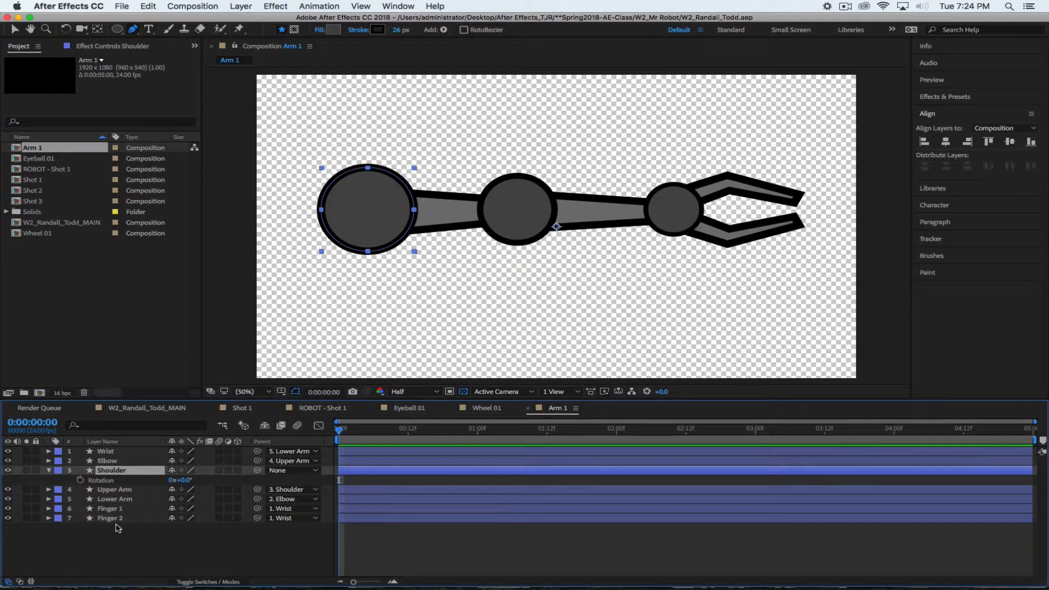
# With the Pan Behind tool, move Finger 1's anchor point to the wrist joint
pyautogui.click(126, 509)
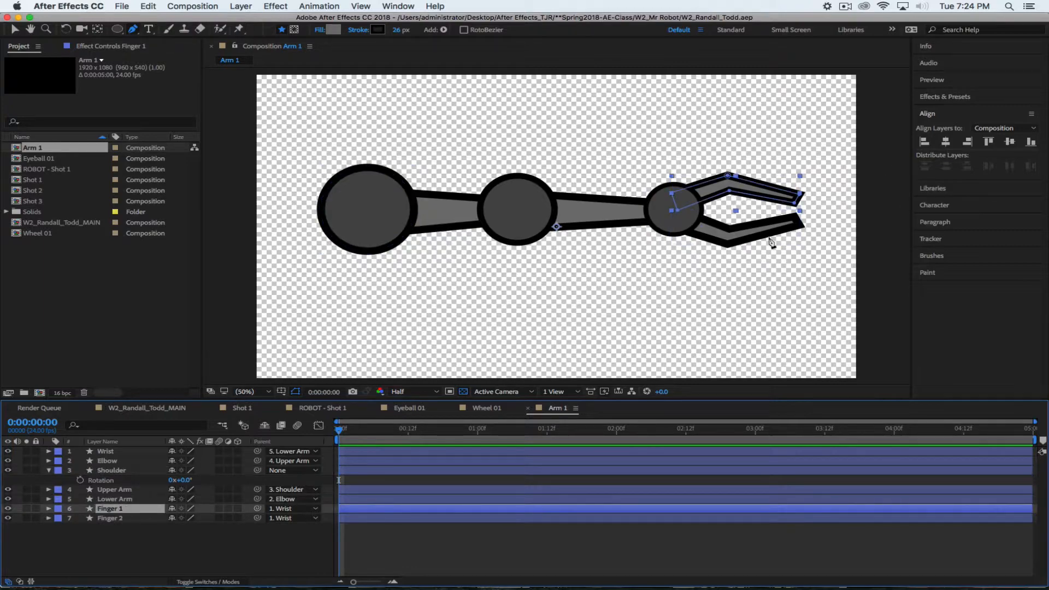
pyautogui.scroll(2, 754, 280)
pyautogui.scroll(-4, 753, 281)
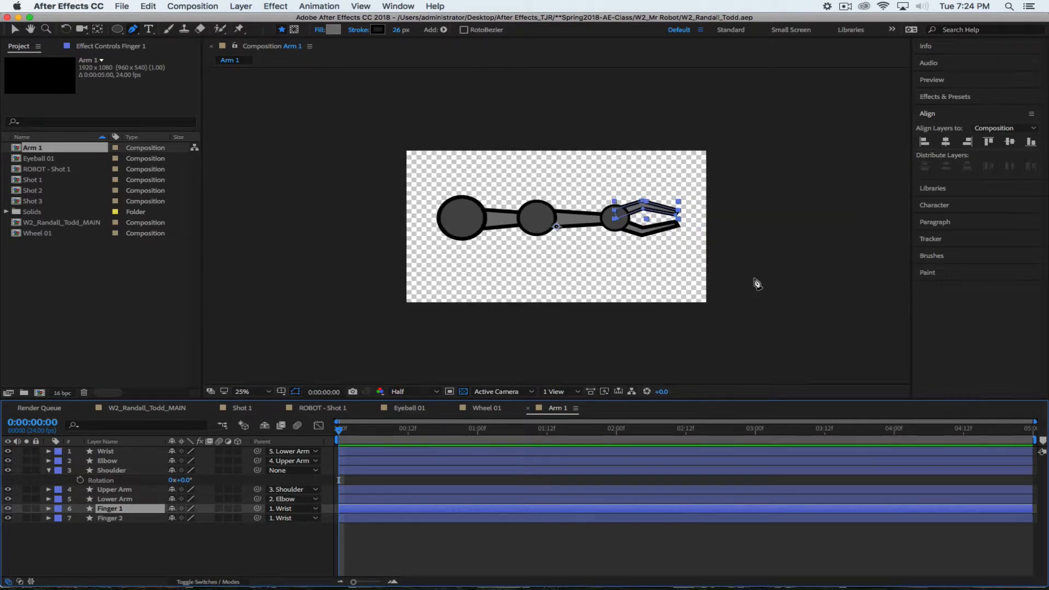
pyautogui.scroll(2, 756, 283)
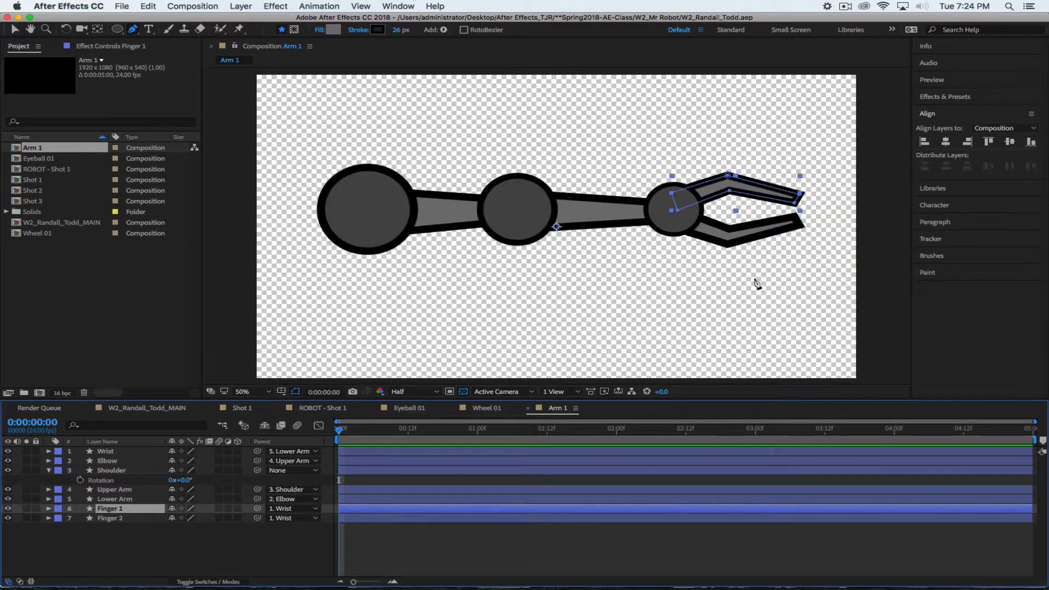
pyautogui.click(97, 30)
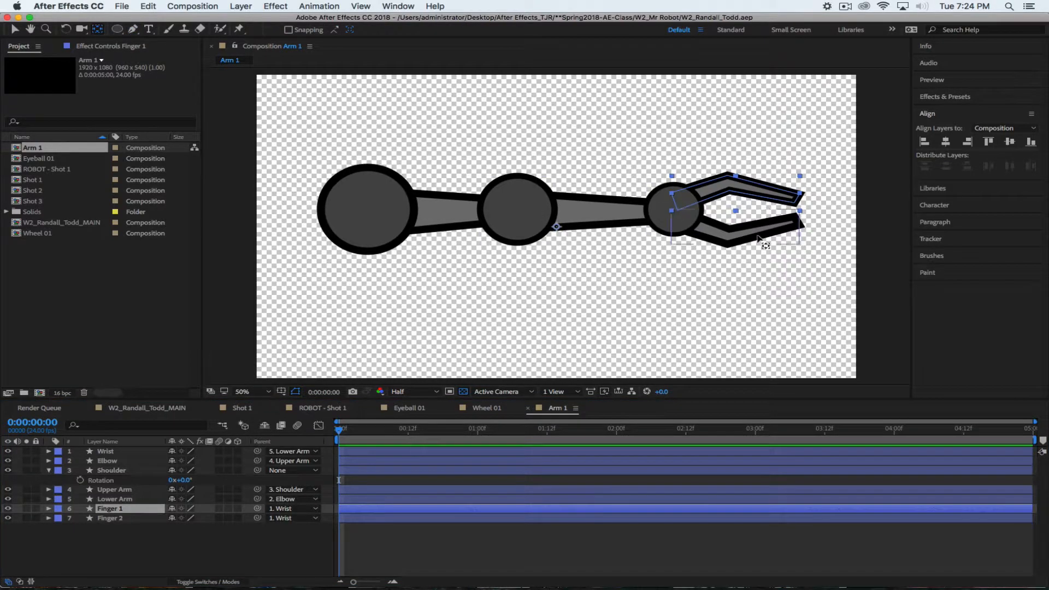
pyautogui.scroll(2, 757, 238)
pyautogui.scroll(-2, 759, 241)
pyautogui.moveTo(556, 229); pyautogui.dragTo(680, 201)
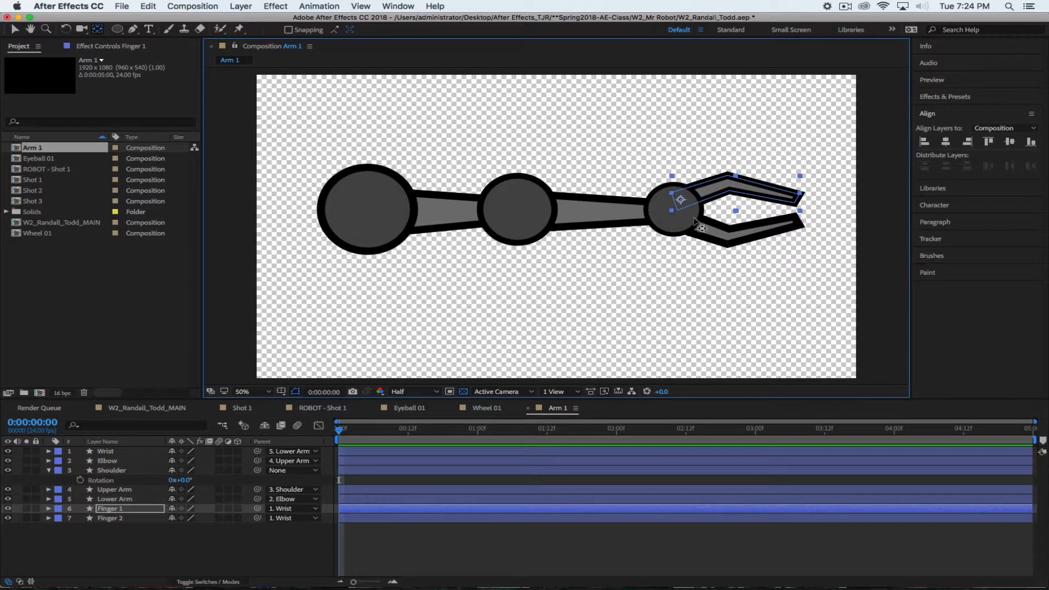
pyautogui.click(183, 553)
# Reveal every layer's Rotation, test-rotate Finger 1 around its new pivot, and undo
pyautogui.press('r')
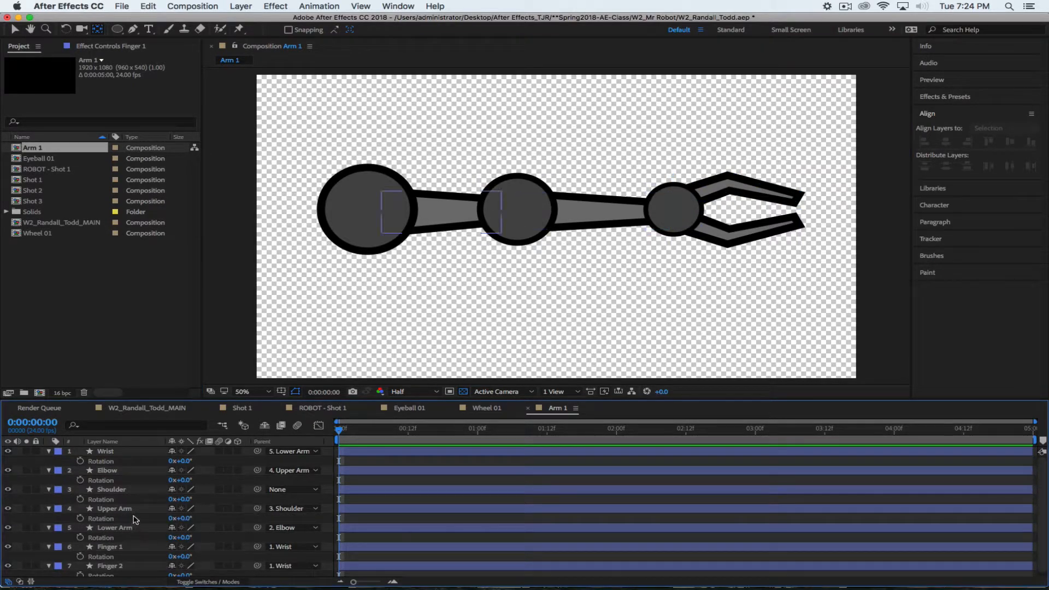
pyautogui.scroll(-1, 136, 519)
pyautogui.click(146, 552)
pyautogui.moveTo(184, 553); pyautogui.dragTo(146, 541)
pyautogui.click(146, 541)
pyautogui.press('super+z')
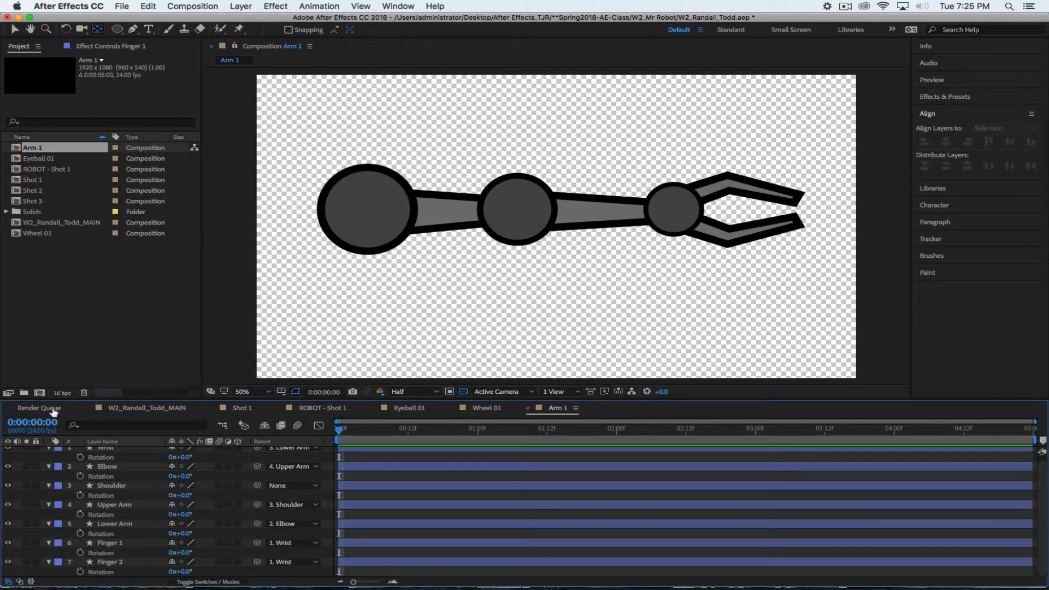
# Move Finger 2's anchor point to the wrist at the finger's base, testing its rotation
pyautogui.click(107, 562)
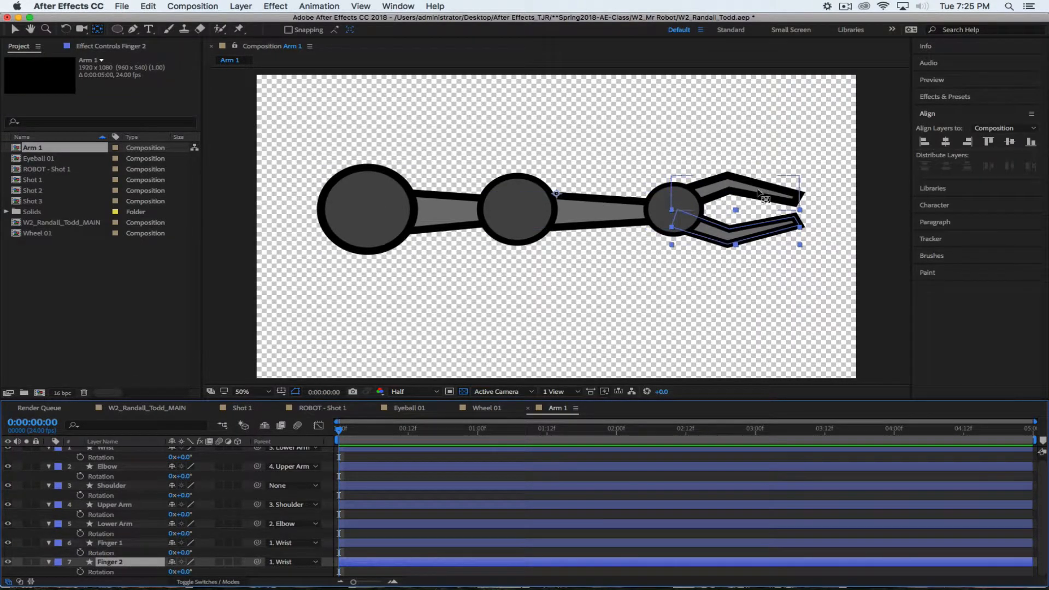
pyautogui.moveTo(557, 194); pyautogui.dragTo(682, 221)
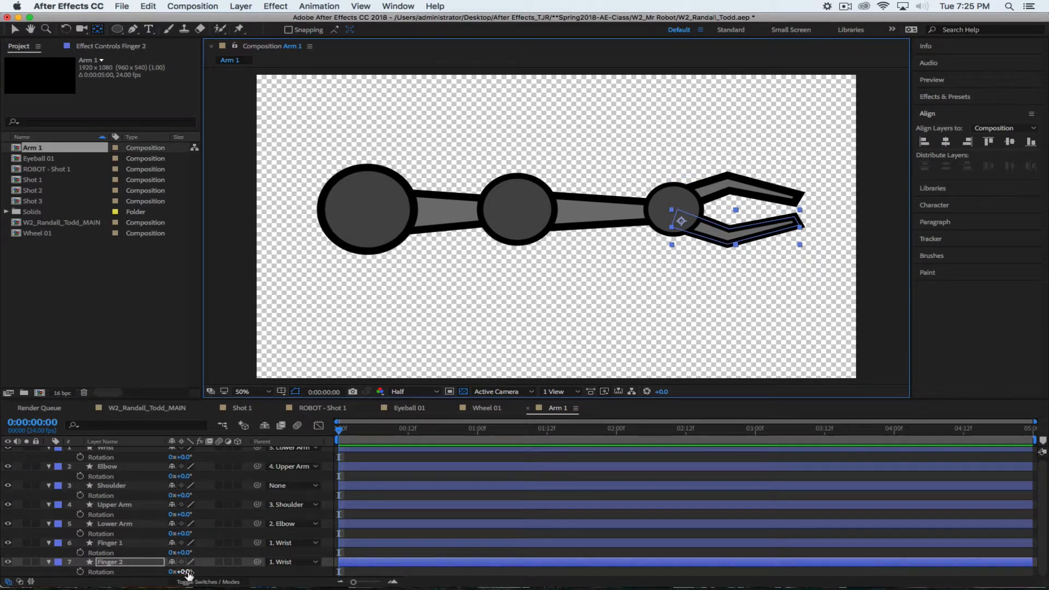
pyautogui.moveTo(188, 575)
pyautogui.mouseDown()
pyautogui.moveTo(240, 577)
pyautogui.moveTo(178, 566)
pyautogui.mouseUp()
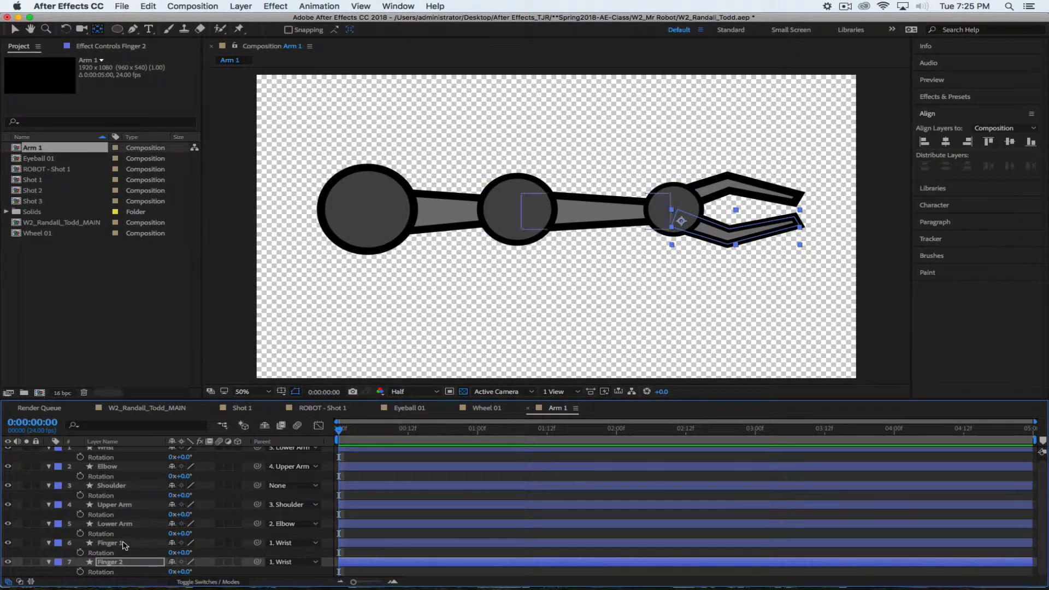
pyautogui.scroll(1, 141, 511)
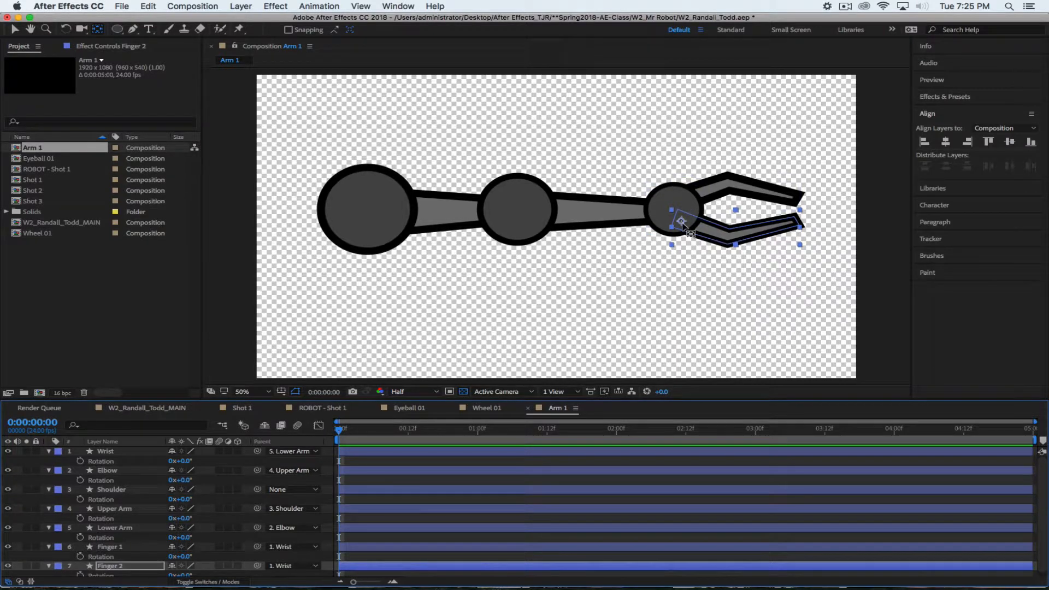
pyautogui.moveTo(682, 223); pyautogui.dragTo(676, 210)
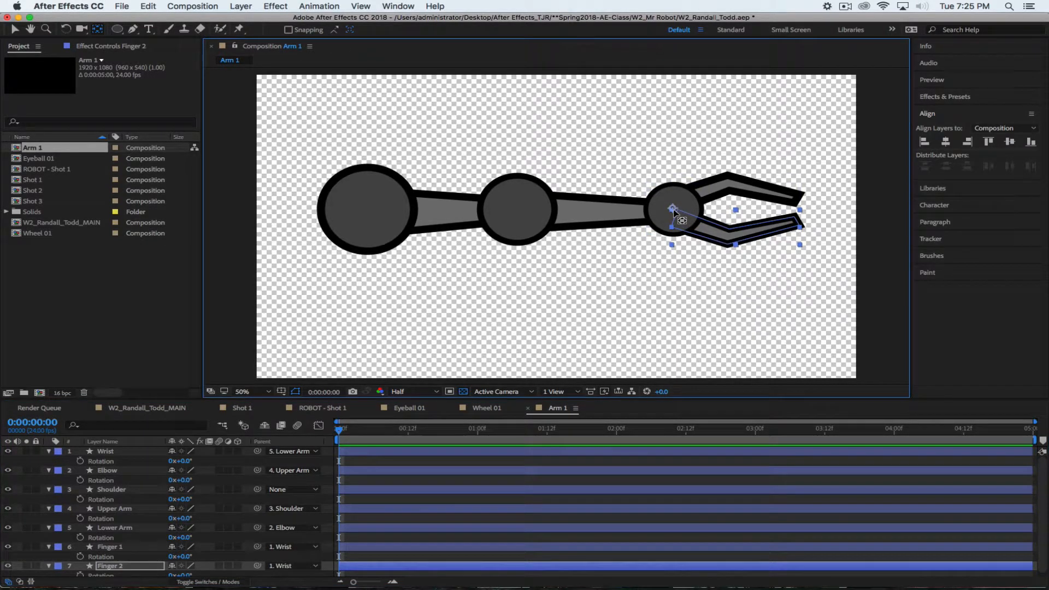
pyautogui.scroll(-1, 202, 548)
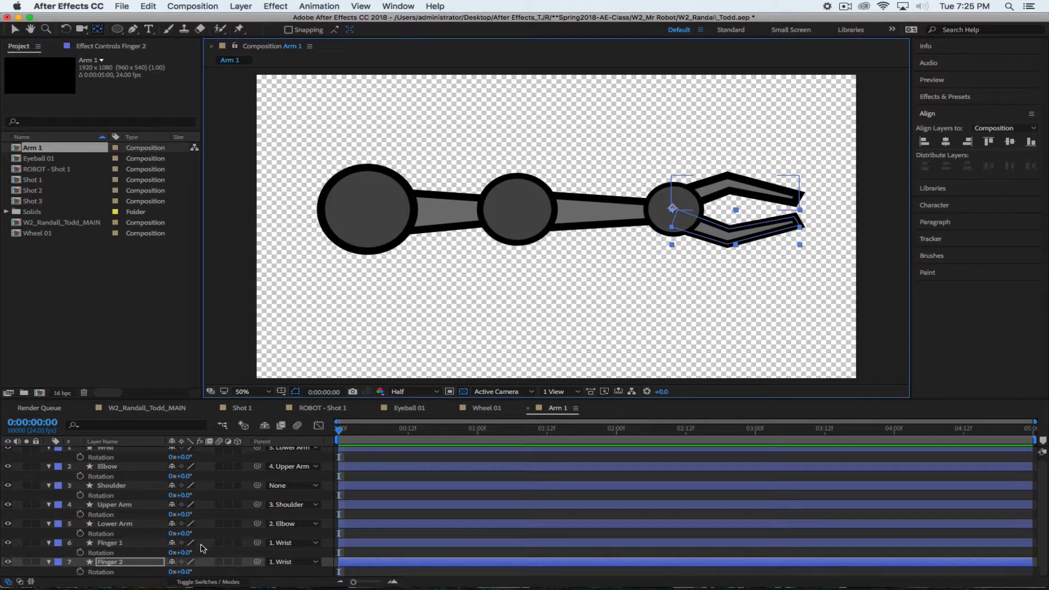
pyautogui.moveTo(180, 571); pyautogui.dragTo(203, 570)
pyautogui.moveTo(673, 208); pyautogui.dragTo(680, 220)
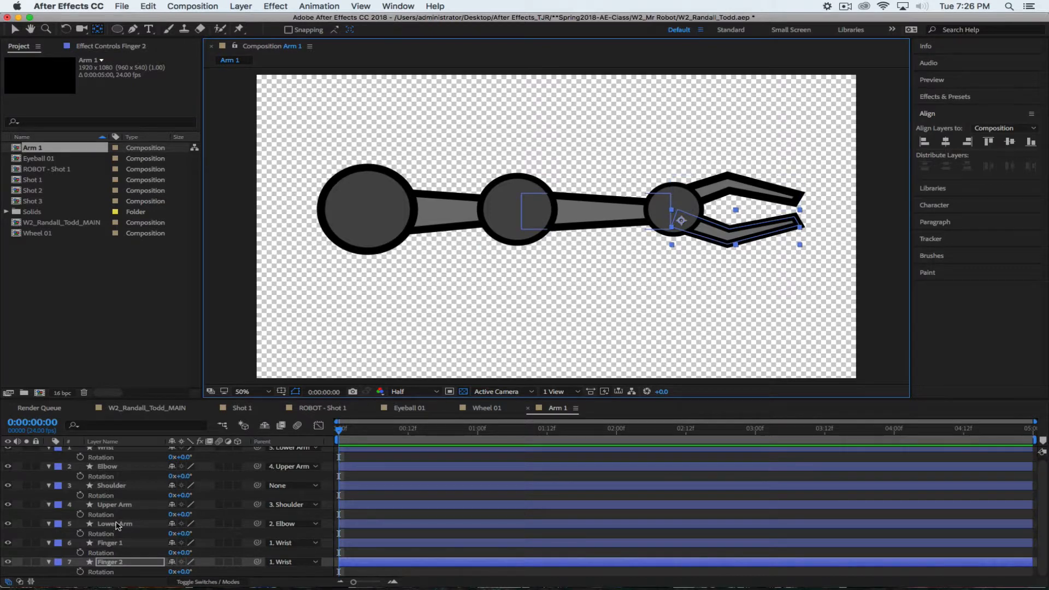
pyautogui.scroll(1, 118, 471)
# Centre the Wrist's anchor point on its circle, test-rotate the claw, then undo the rotation
pyautogui.click(105, 451)
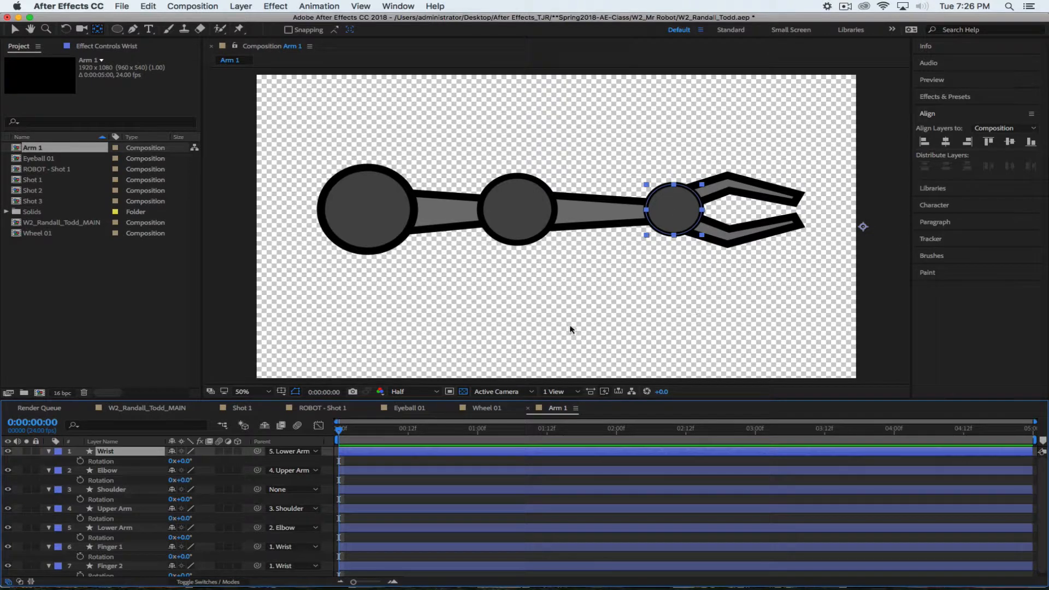
pyautogui.keyDown('super'); pyautogui.doubleClick(97, 31); pyautogui.keyUp('super')
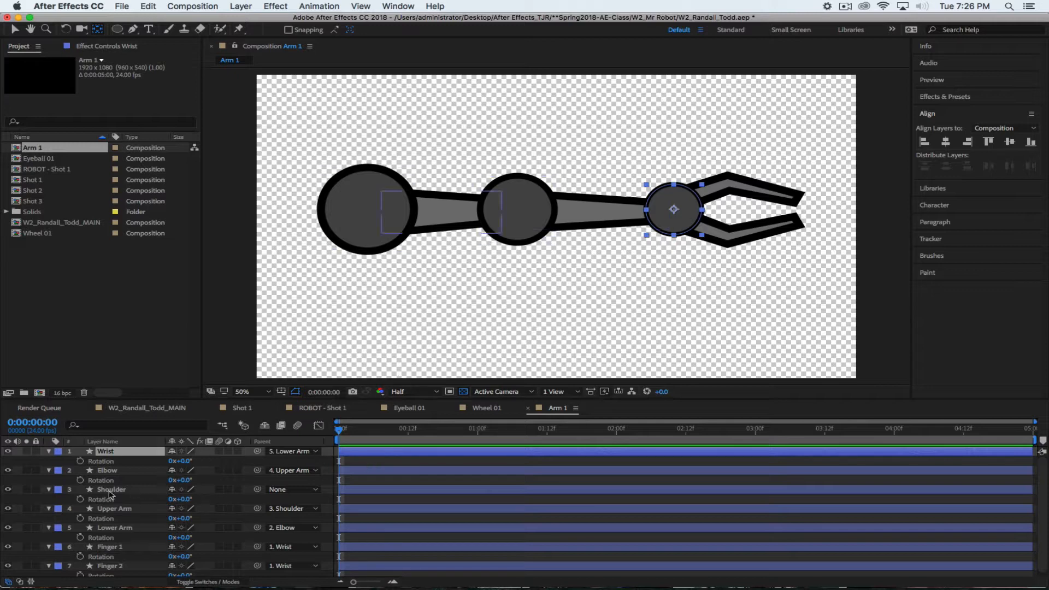
pyautogui.moveTo(186, 461)
pyautogui.mouseDown()
pyautogui.moveTo(213, 460)
pyautogui.moveTo(162, 461)
pyautogui.moveTo(219, 460)
pyautogui.moveTo(191, 461)
pyautogui.mouseUp()
pyautogui.press('super+z')
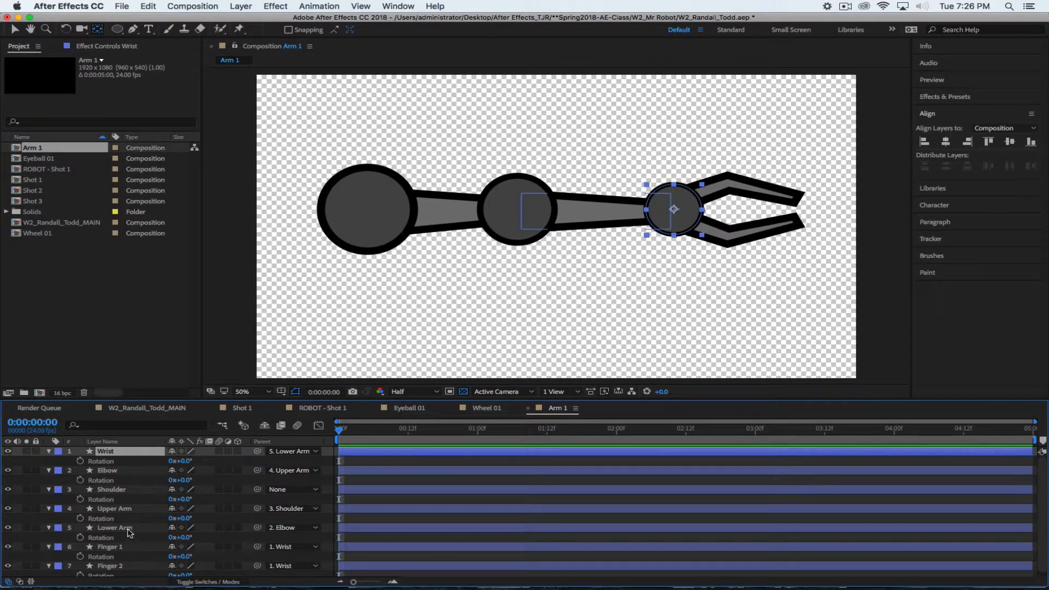
# Move the Upper Arm's anchor point from the composition centre into the elbow circle
pyautogui.click(133, 509)
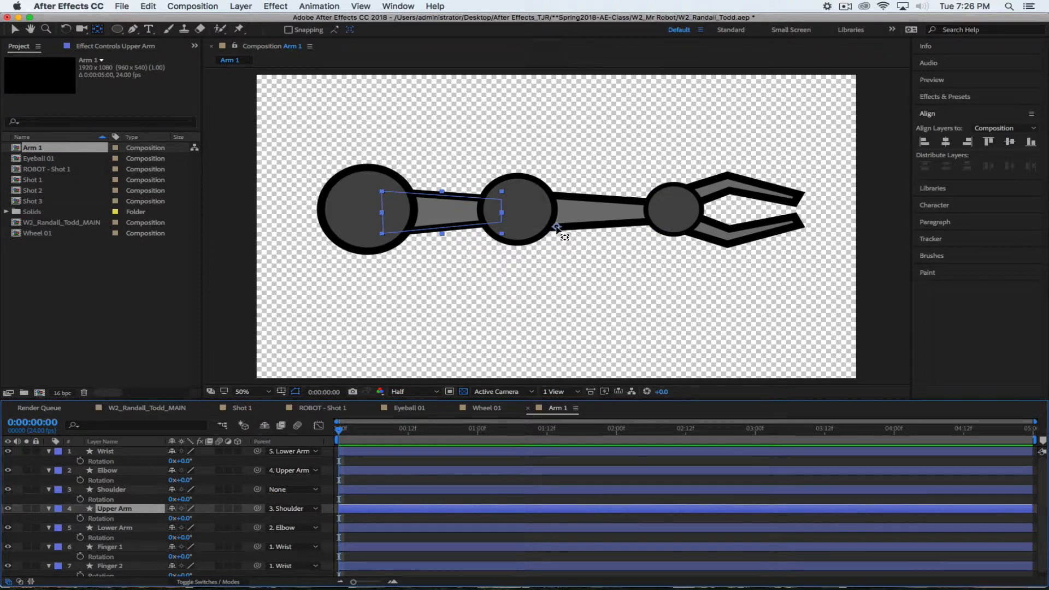
pyautogui.moveTo(556, 228); pyautogui.dragTo(536, 210)
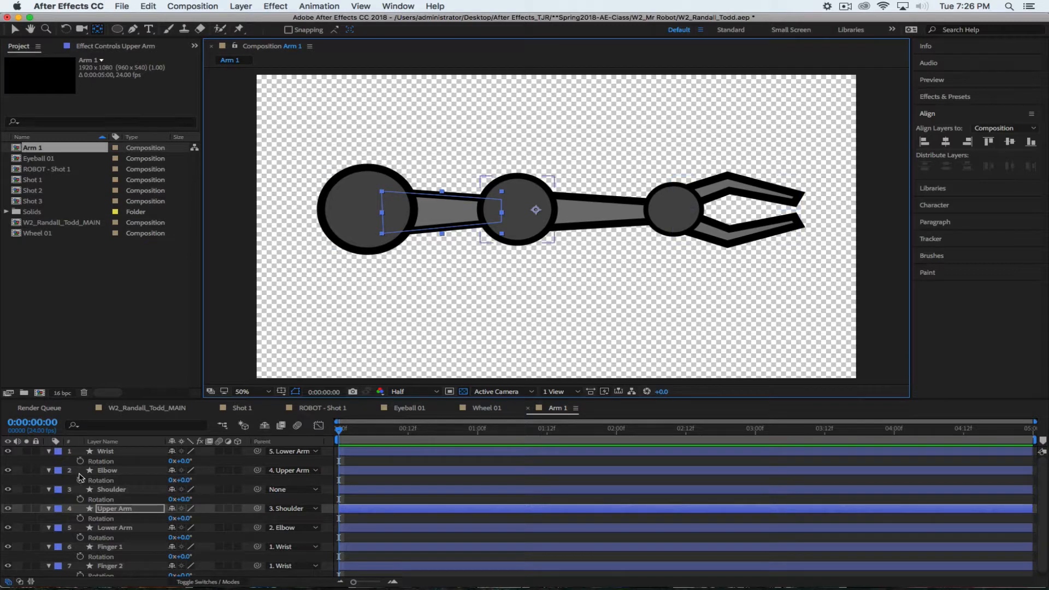
pyautogui.click(107, 471)
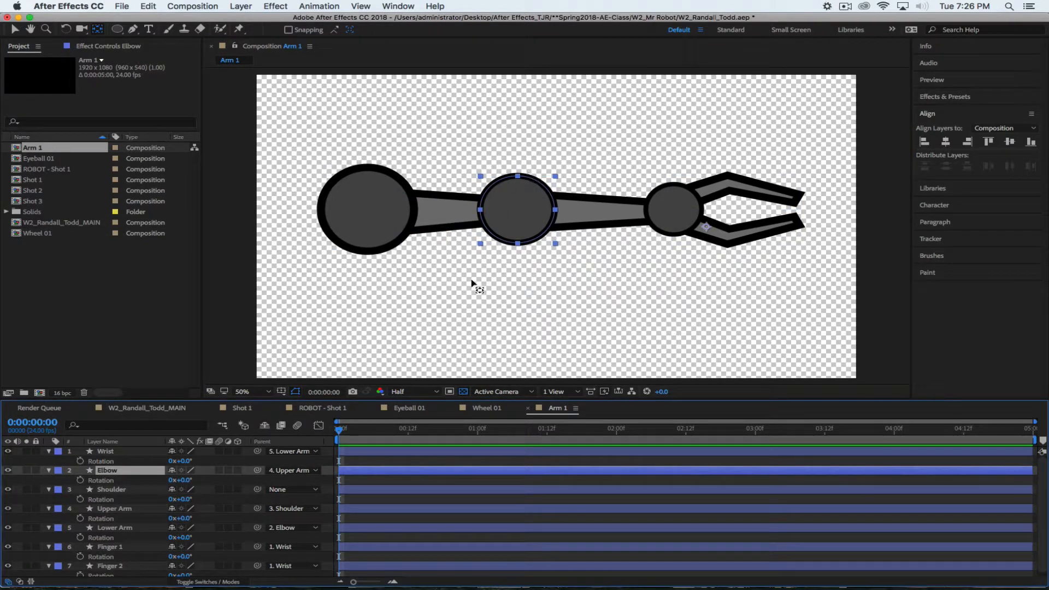
# Centre the Elbow's anchor point on its circle, test-rotate the forearm, then undo
pyautogui.click(99, 31)
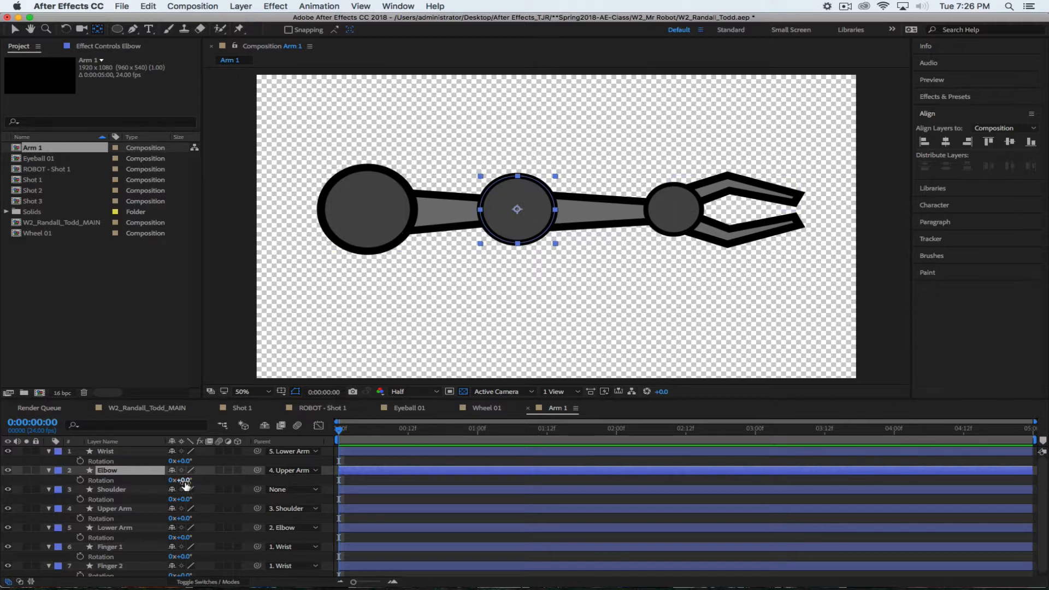
pyautogui.moveTo(183, 480)
pyautogui.mouseDown()
pyautogui.moveTo(226, 482)
pyautogui.moveTo(147, 481)
pyautogui.moveTo(215, 481)
pyautogui.moveTo(162, 479)
pyautogui.mouseUp()
pyautogui.press('super+z')
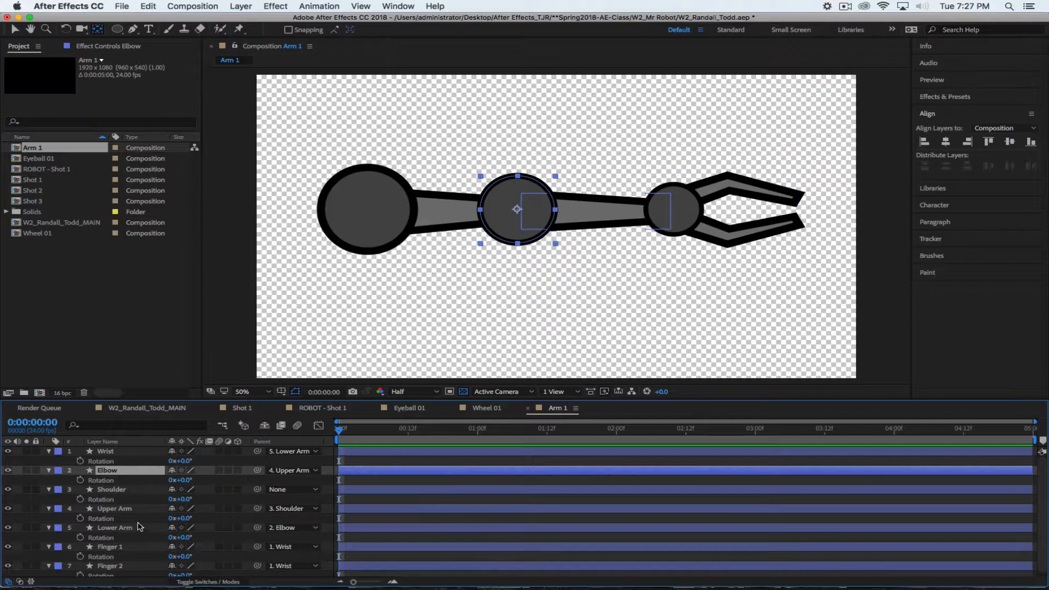
# Drag the Upper Arm's anchor point to the shoulder end inside the Shoulder circle
pyautogui.click(117, 507)
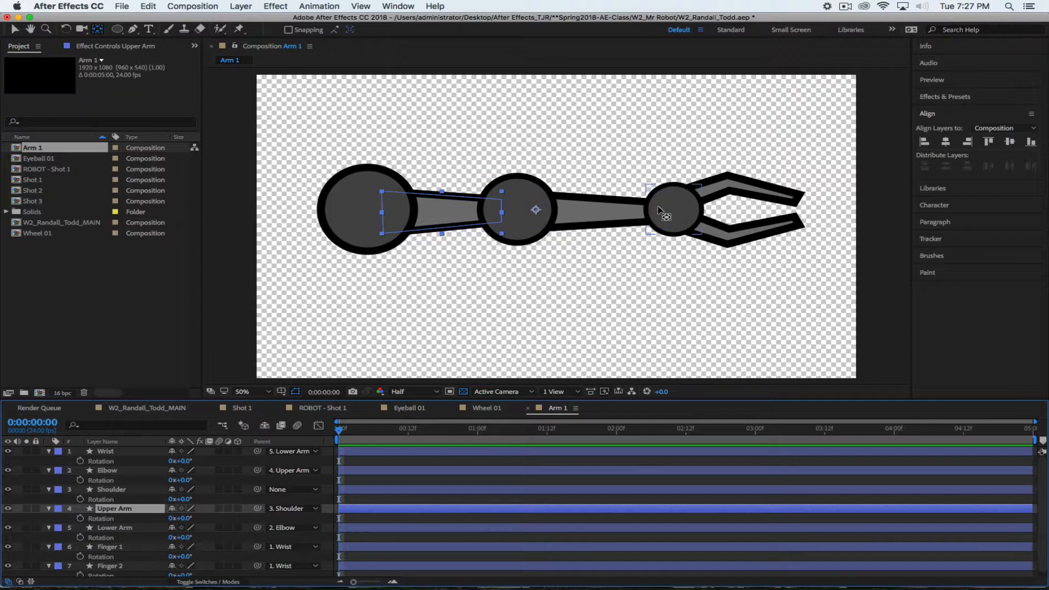
pyautogui.click(534, 209)
pyautogui.moveTo(534, 210); pyautogui.dragTo(395, 216)
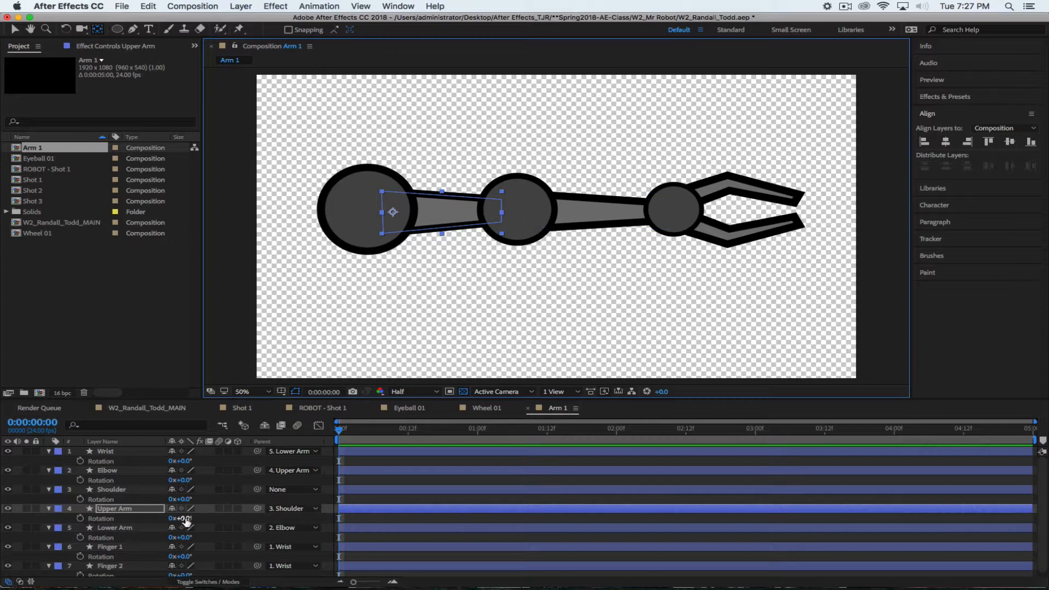
pyautogui.moveTo(186, 522); pyautogui.dragTo(93, 501)
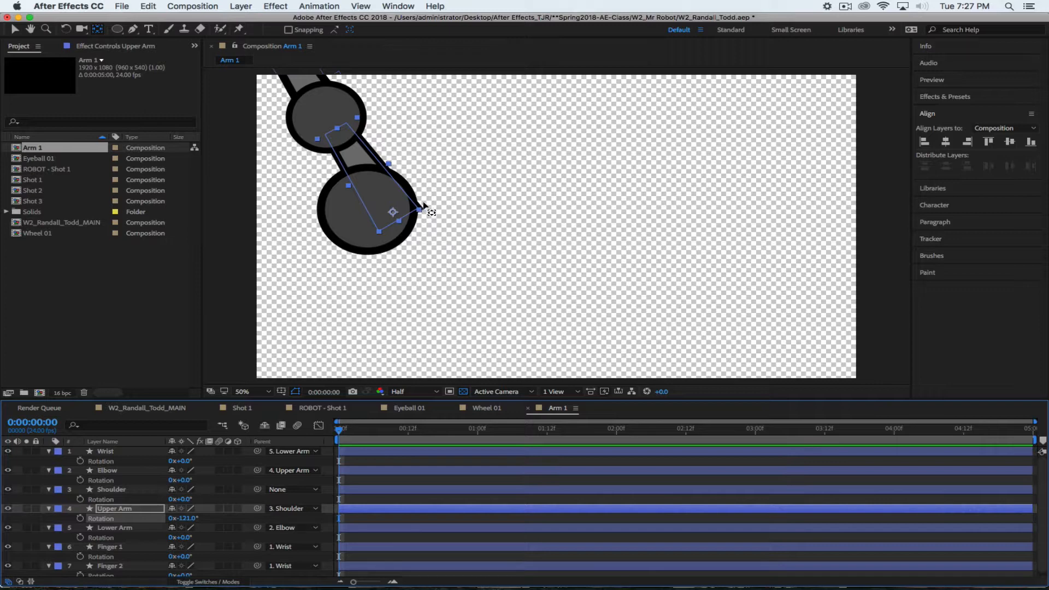
pyautogui.press('super+z')
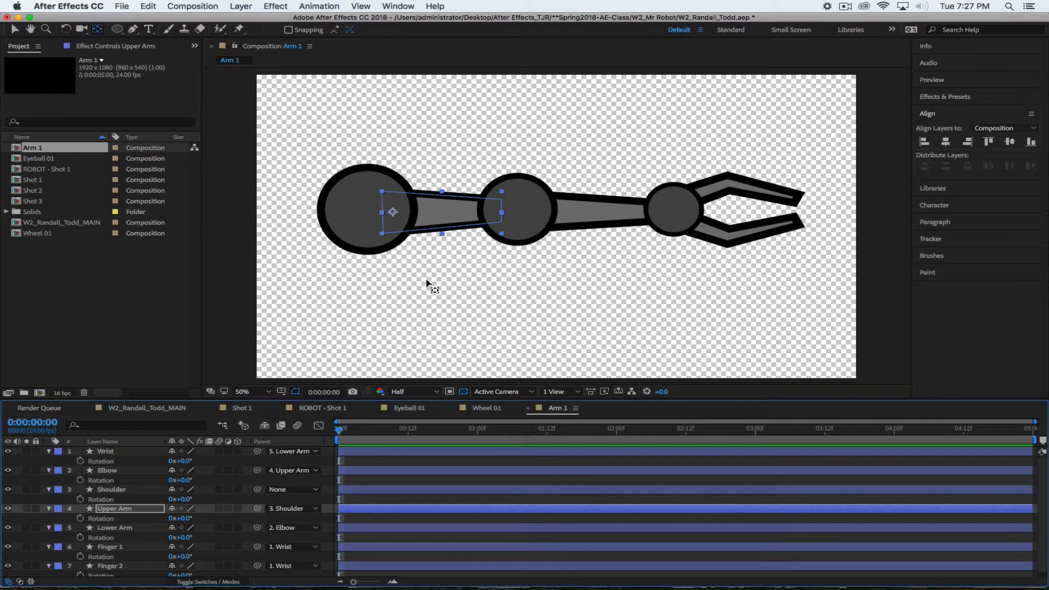
pyautogui.click(121, 490)
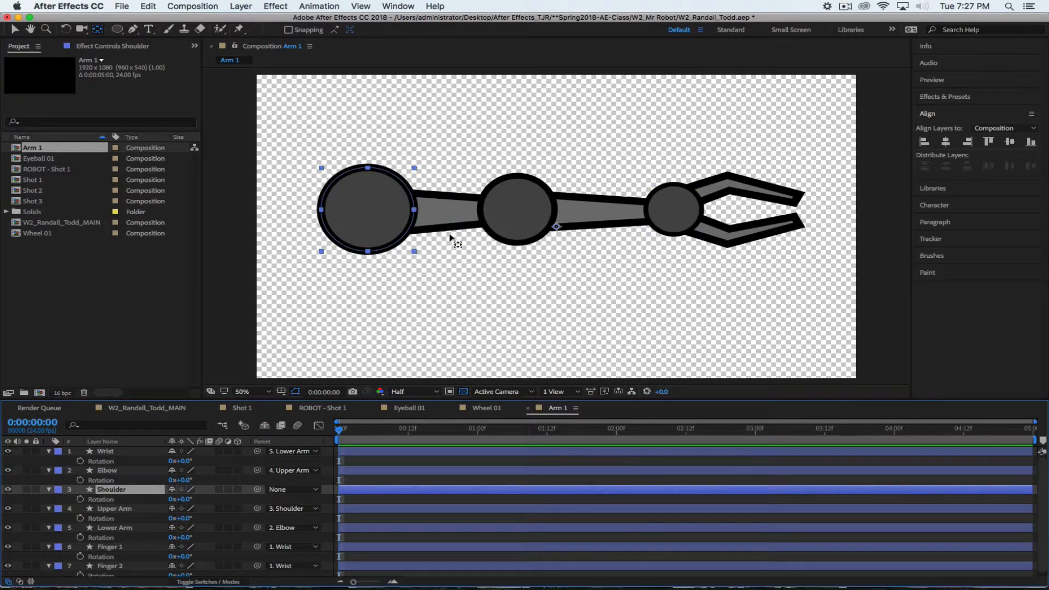
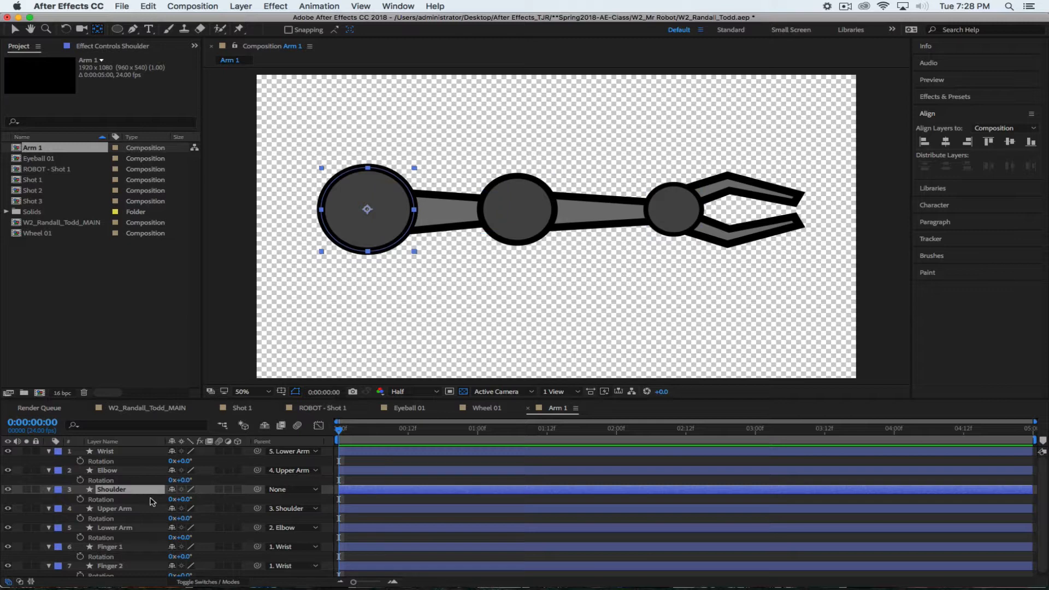
# Give the Wrist circle a 51 px stroke and collapse its properties
pyautogui.click(122, 453)
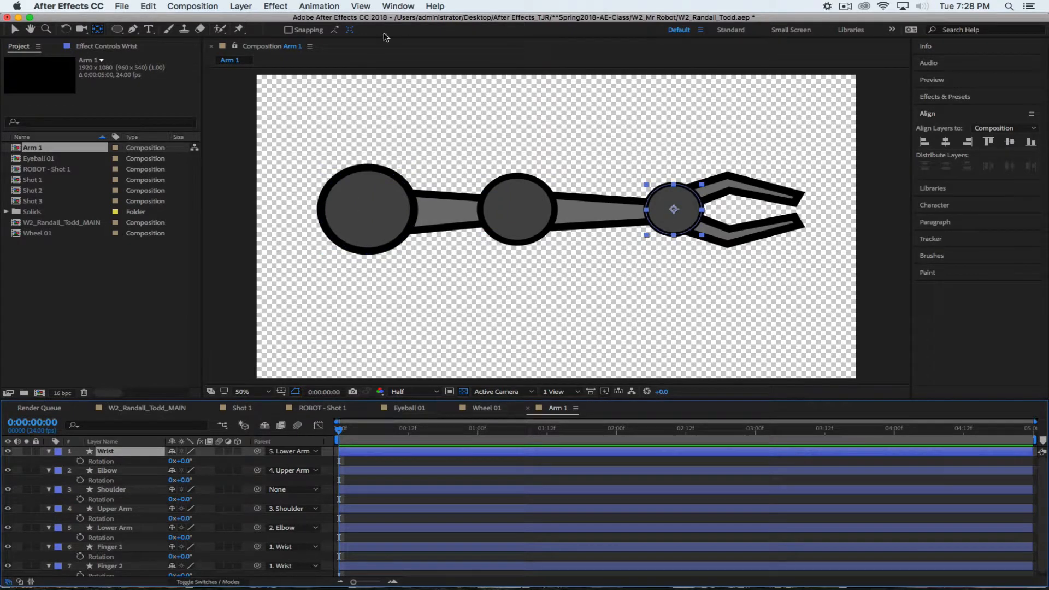
pyautogui.click(117, 29)
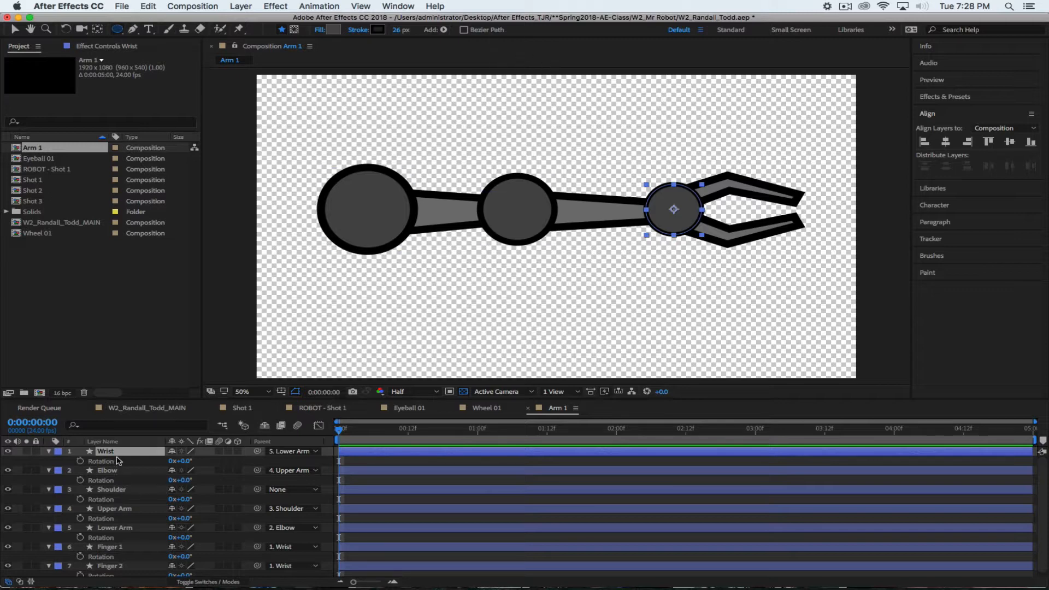
pyautogui.moveTo(396, 30); pyautogui.dragTo(415, 30)
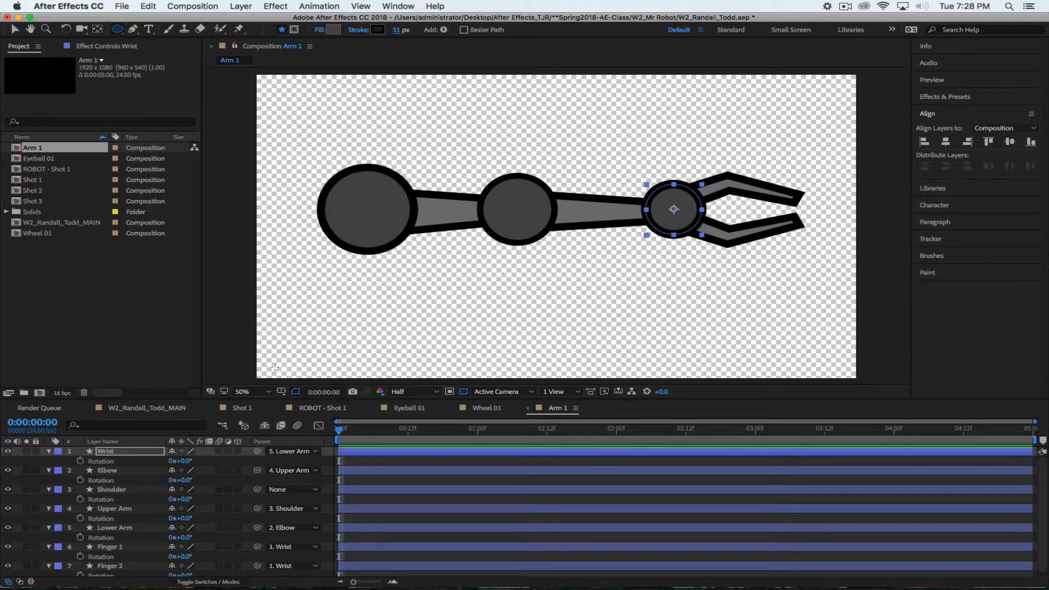
pyautogui.click(48, 451)
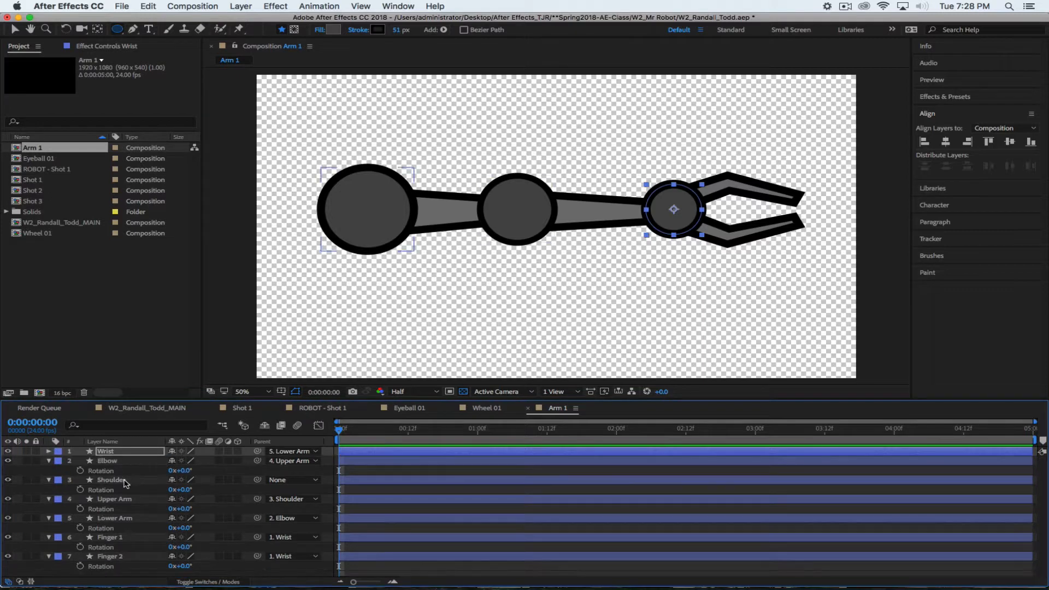
# Give the Elbow circle a 46 px stroke and collapse its properties
pyautogui.click(119, 462)
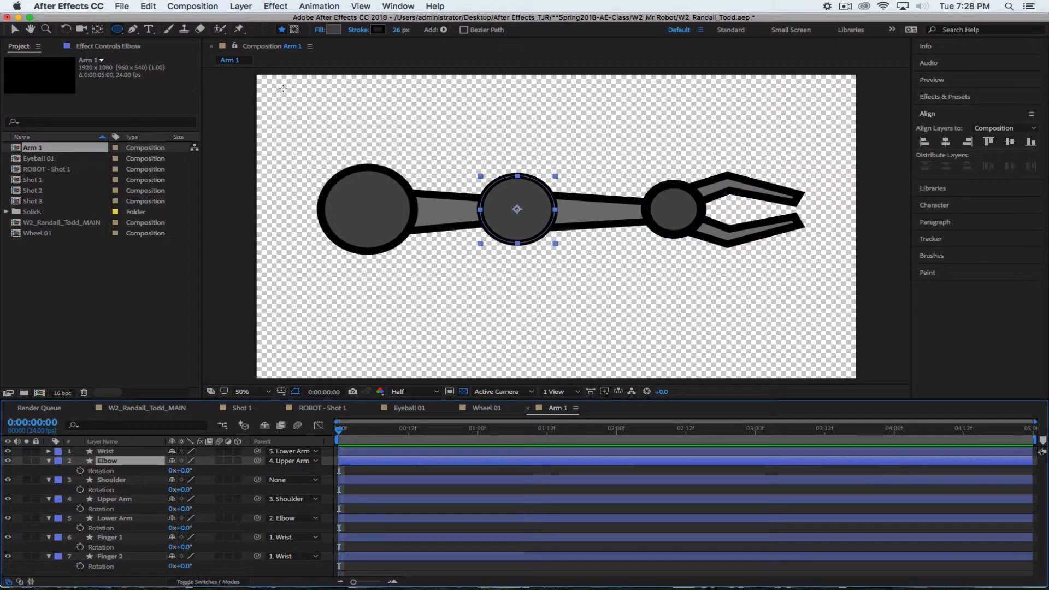
pyautogui.moveTo(399, 30); pyautogui.dragTo(410, 29)
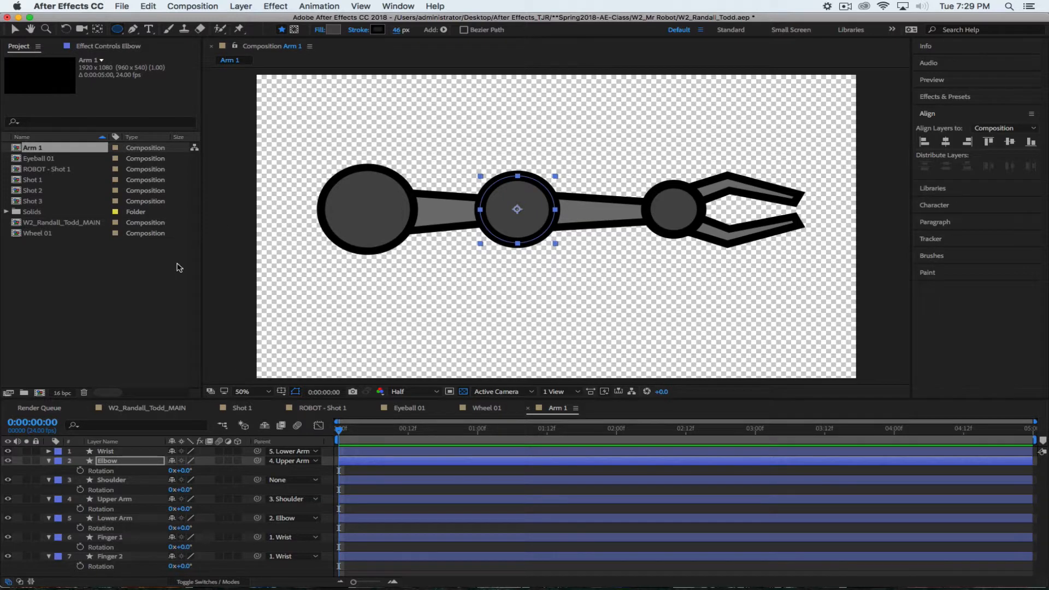
pyautogui.click(49, 460)
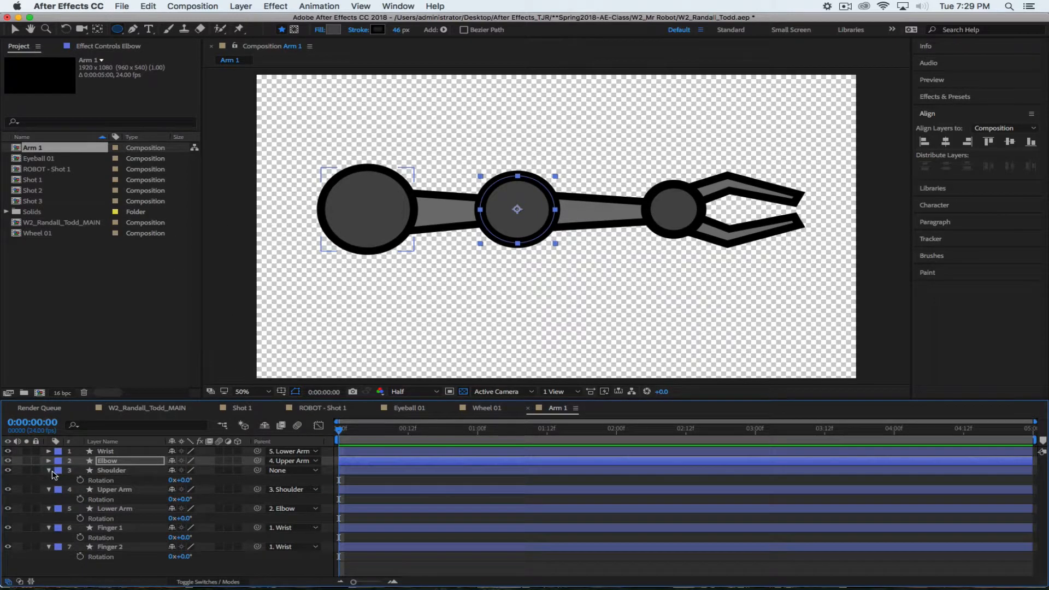
# Collapse the Shoulder, Upper Arm, Lower Arm, Finger 1 and Finger 2 layers, then deselect
pyautogui.click(48, 470)
pyautogui.click(49, 480)
pyautogui.click(48, 489)
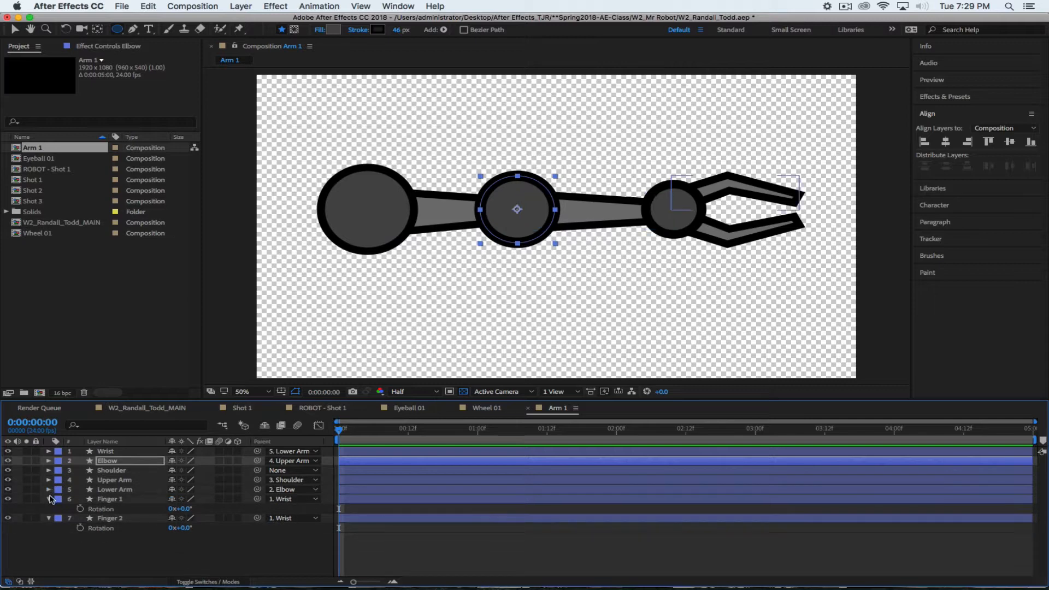
pyautogui.click(48, 498)
pyautogui.click(49, 508)
pyautogui.click(57, 528)
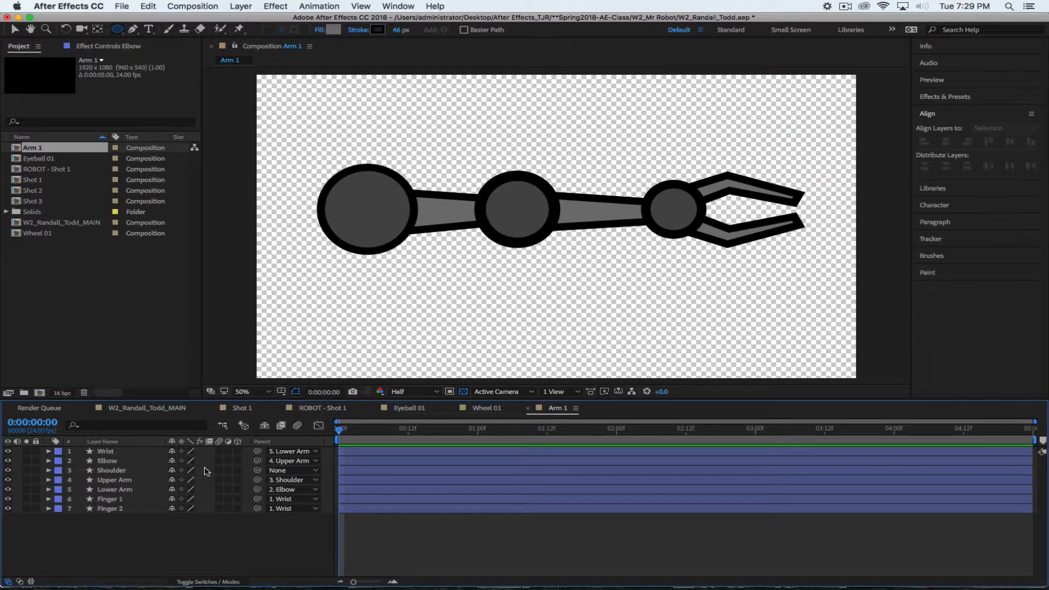
# Thicken the Shoulder circle's stroke to 43 px
pyautogui.click(116, 462)
pyautogui.click(116, 471)
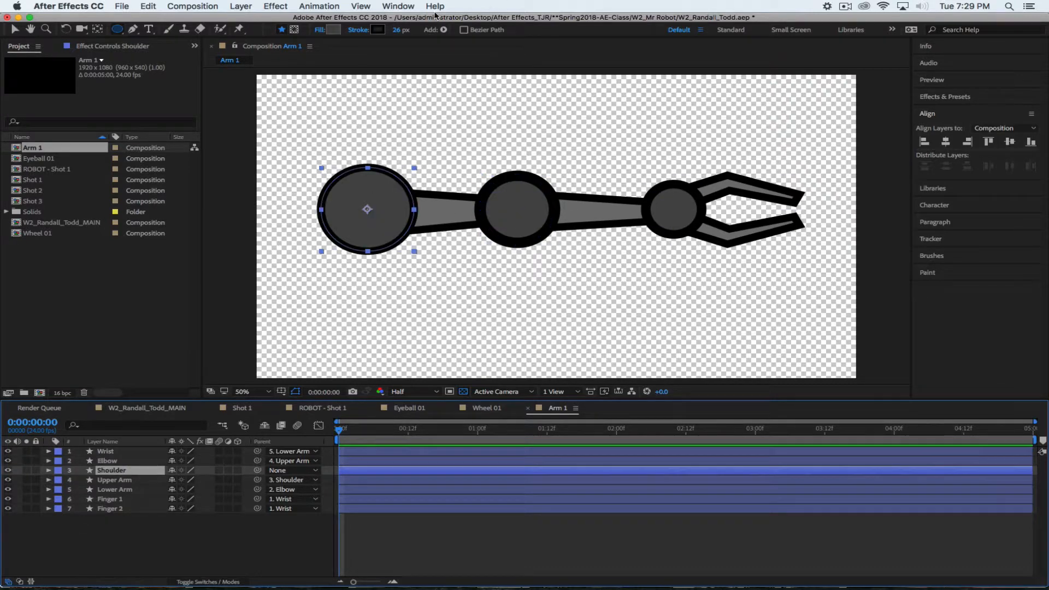
pyautogui.moveTo(402, 30); pyautogui.dragTo(407, 30)
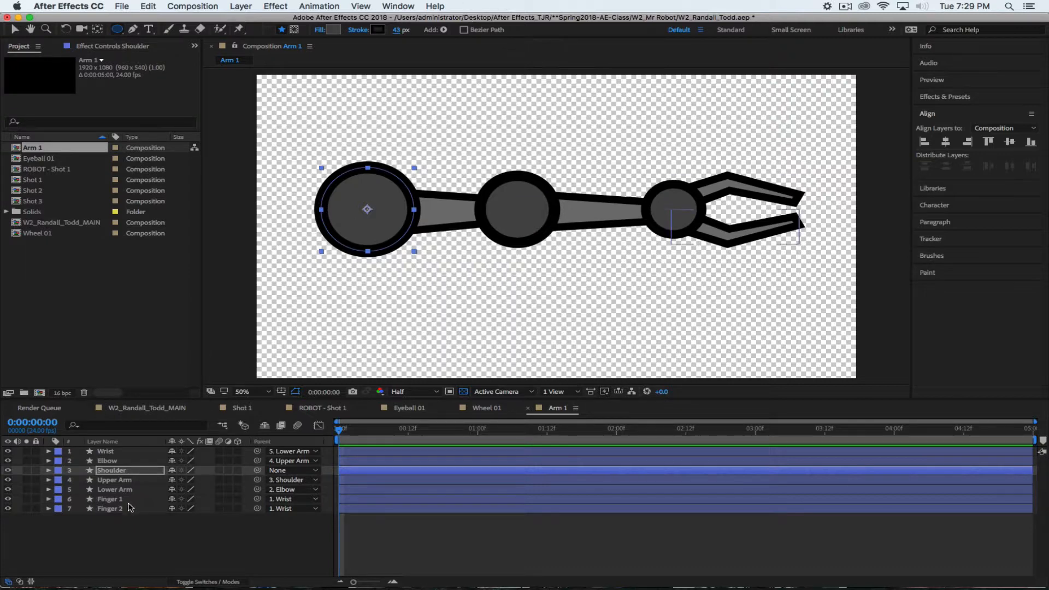
# Widen both ends of the Upper Arm by moving its corner points, and set its stroke to 41 px
pyautogui.click(110, 483)
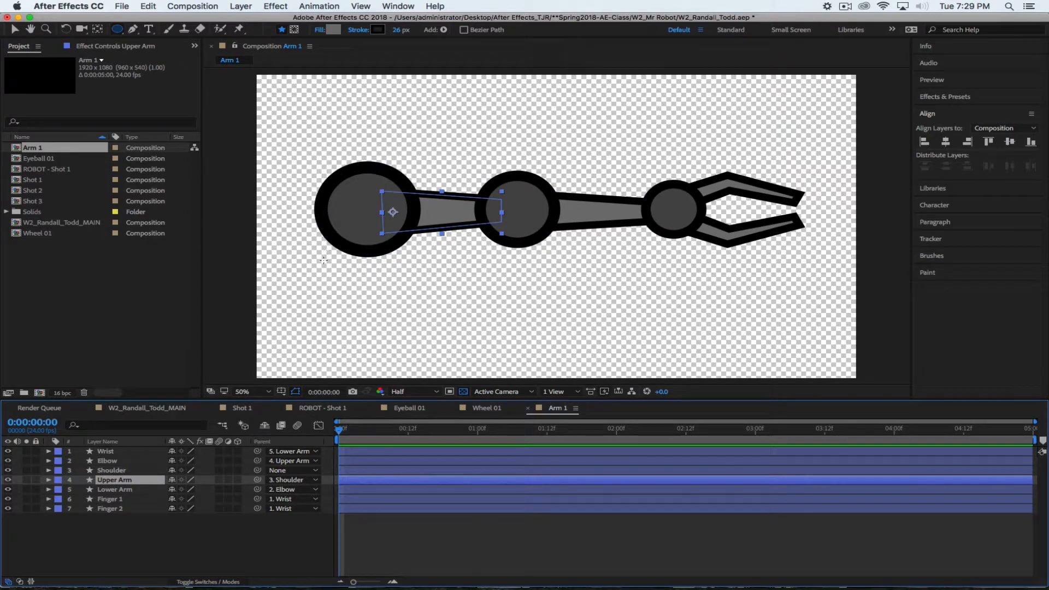
pyautogui.click(132, 29)
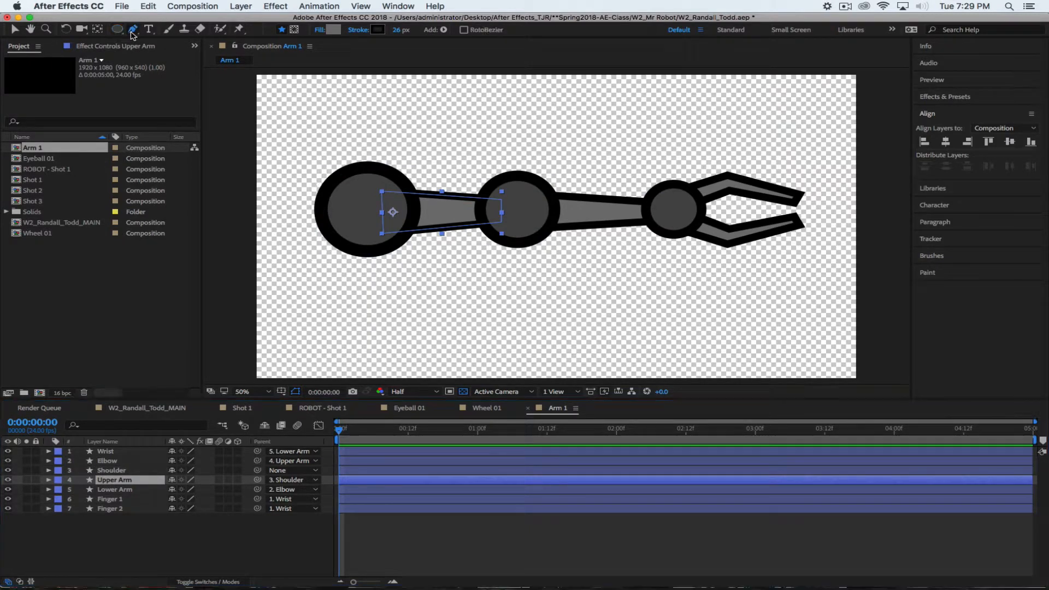
pyautogui.click(382, 191)
pyautogui.moveTo(384, 192); pyautogui.dragTo(383, 185)
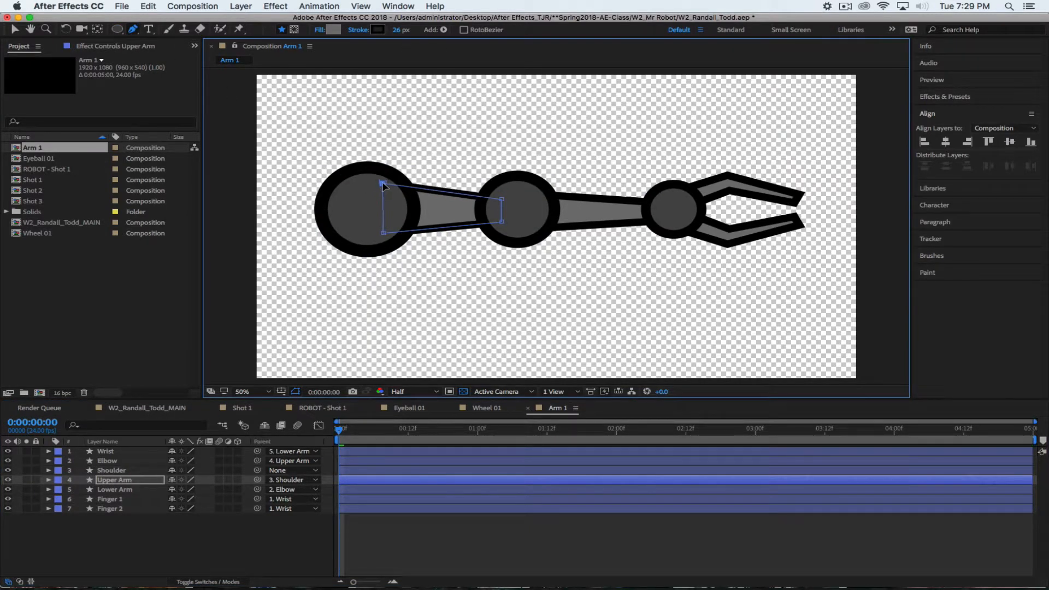
pyautogui.moveTo(383, 234); pyautogui.dragTo(382, 238)
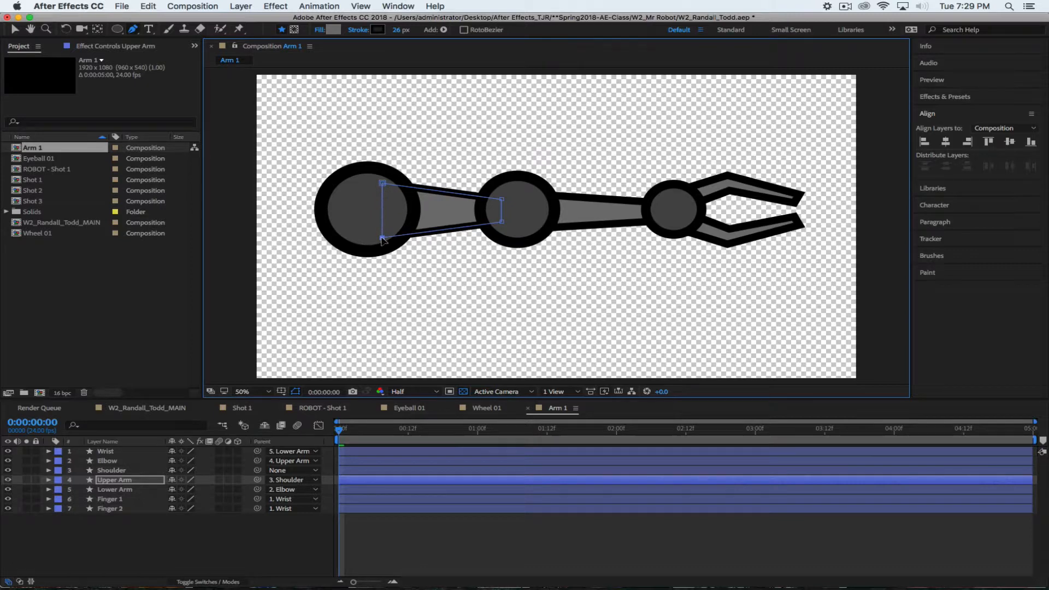
pyautogui.moveTo(502, 199); pyautogui.dragTo(503, 230)
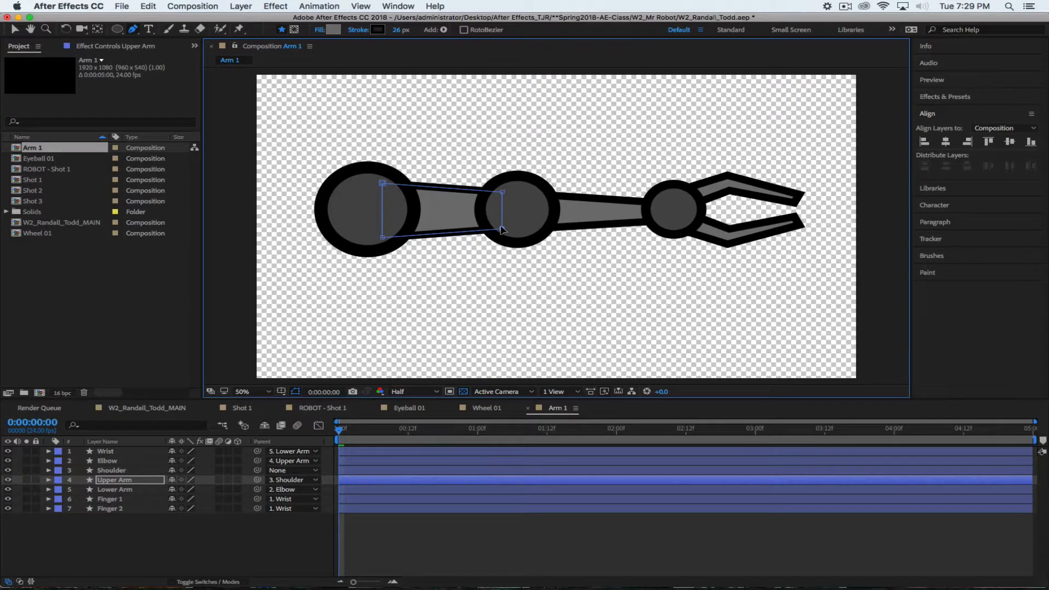
pyautogui.press('super+z')
pyautogui.moveTo(501, 223); pyautogui.dragTo(502, 229)
pyautogui.click(503, 193)
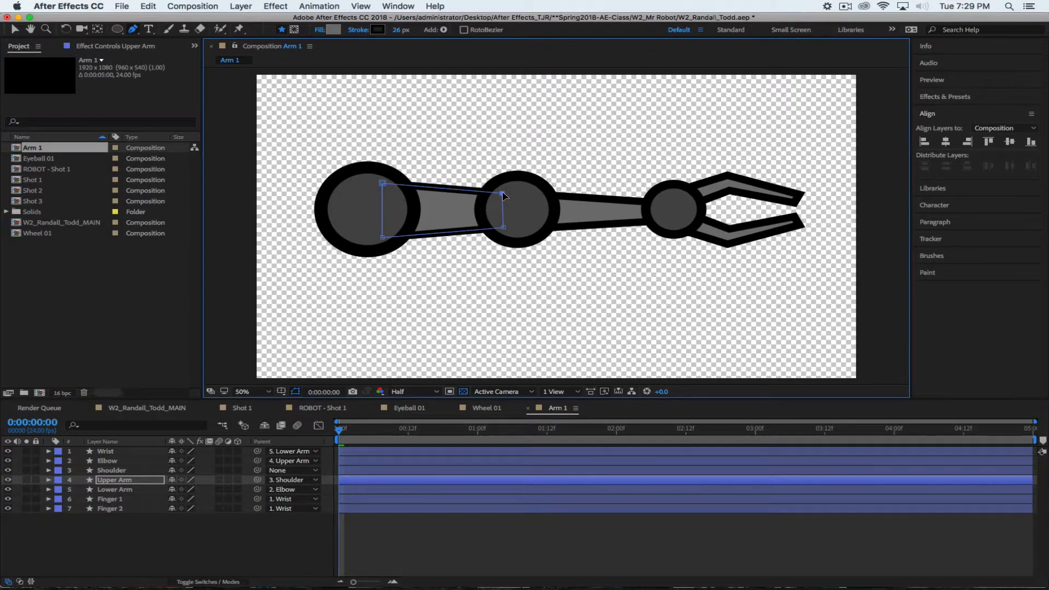
pyautogui.moveTo(503, 193); pyautogui.dragTo(502, 193)
pyautogui.moveTo(398, 32); pyautogui.dragTo(408, 34)
pyautogui.click(254, 535)
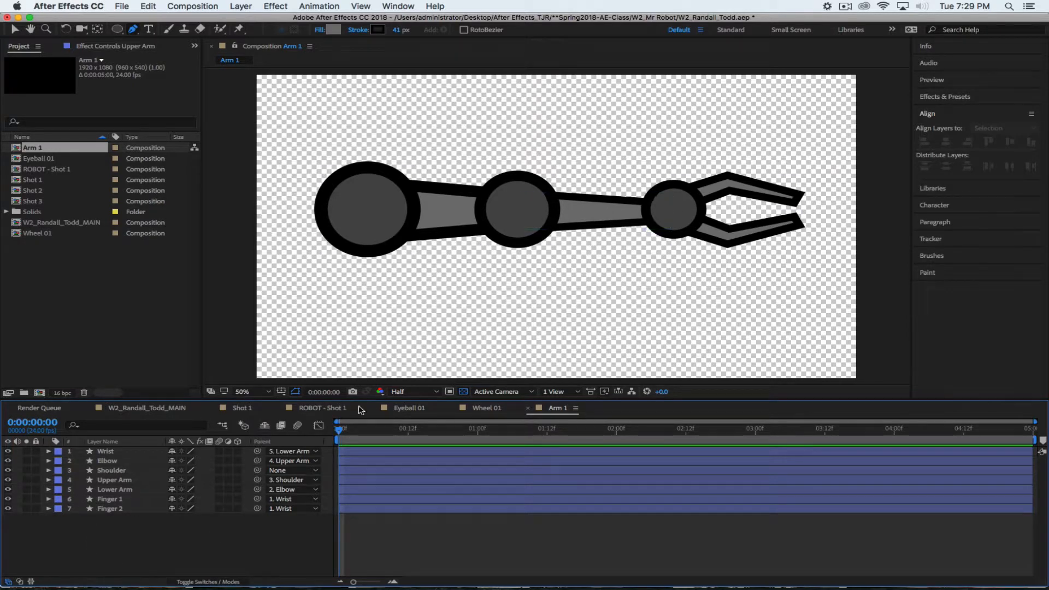
# Spread the Lower Arm's corner points slightly and set its stroke width to 36 px
pyautogui.click(109, 489)
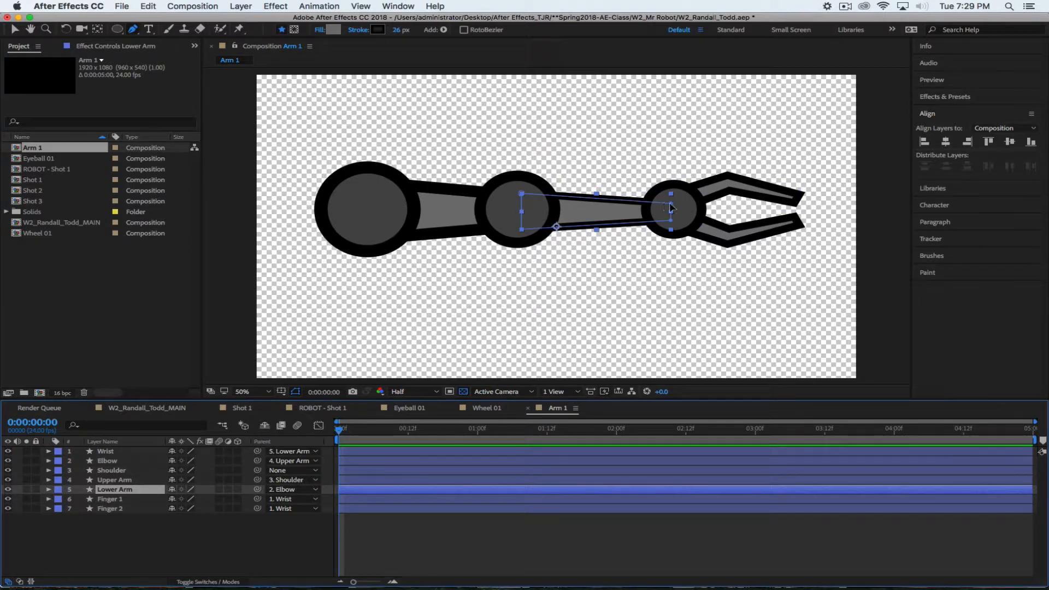
pyautogui.moveTo(671, 203); pyautogui.dragTo(670, 221)
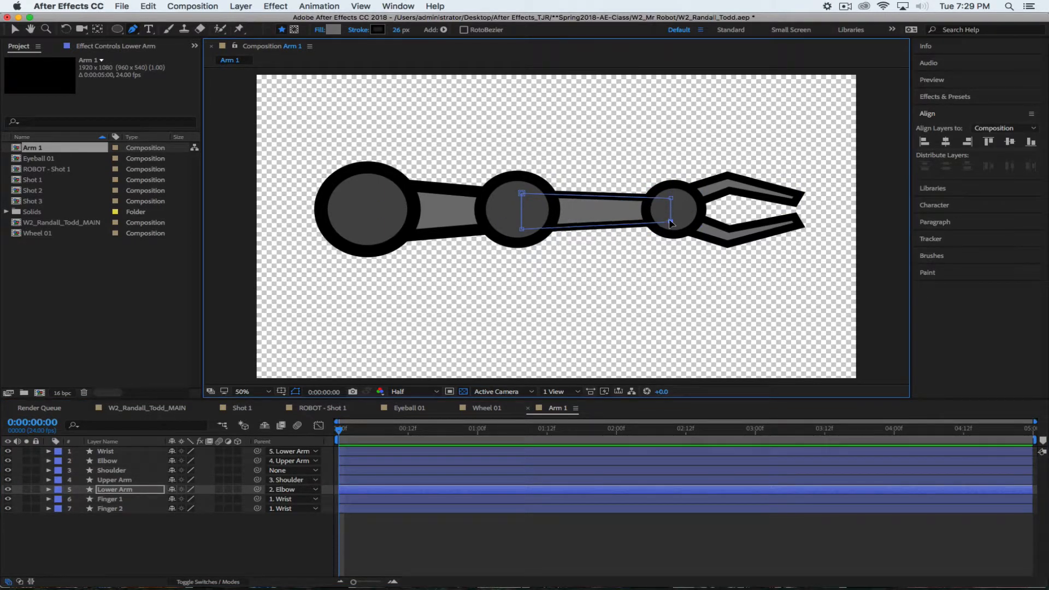
pyautogui.moveTo(521, 193); pyautogui.dragTo(522, 189)
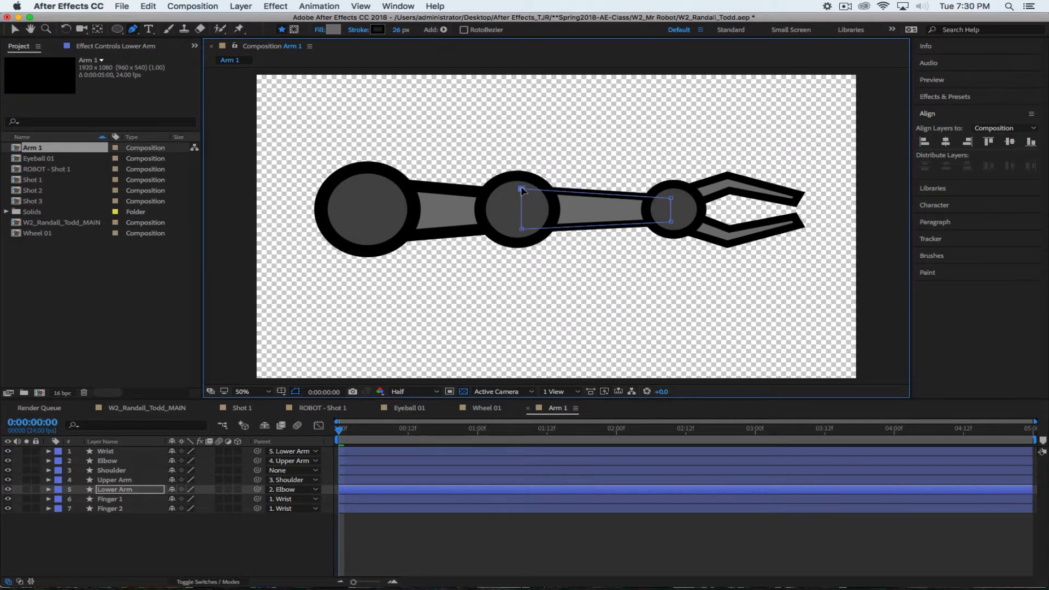
pyautogui.moveTo(522, 229); pyautogui.dragTo(522, 231)
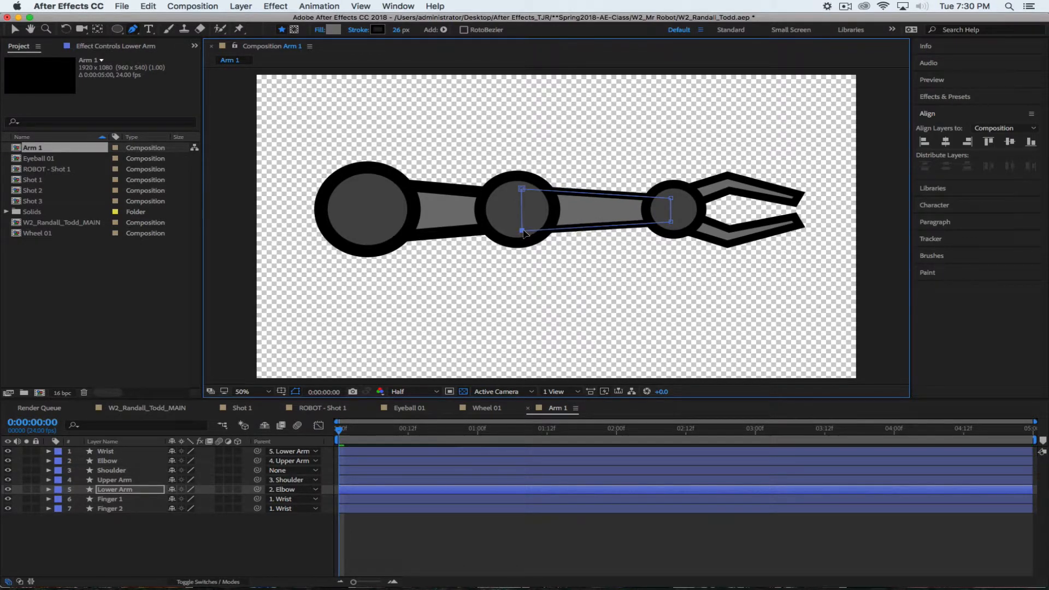
pyautogui.moveTo(398, 30); pyautogui.dragTo(406, 31)
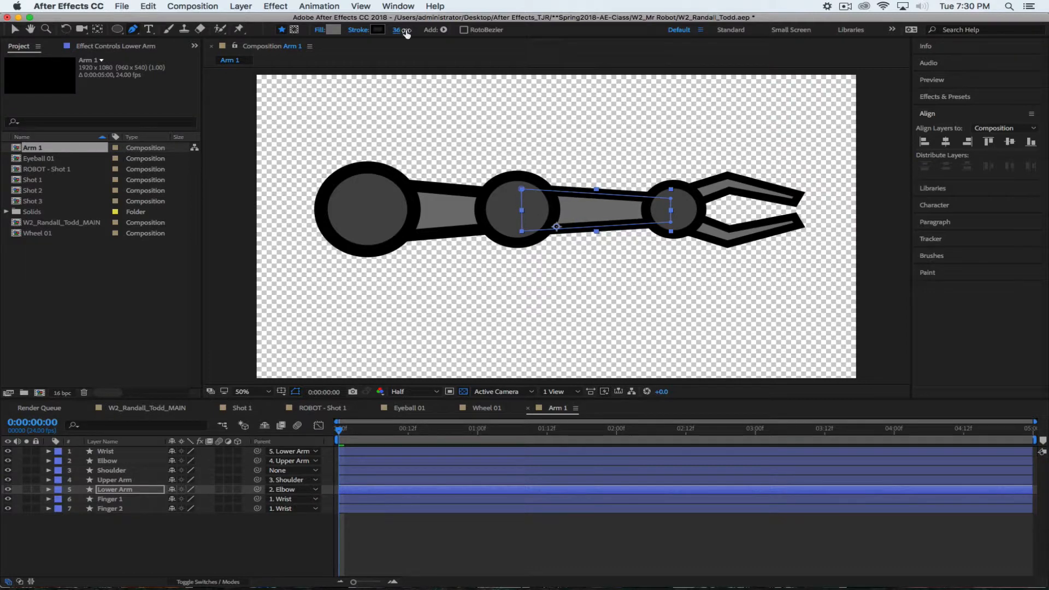
pyautogui.click(229, 553)
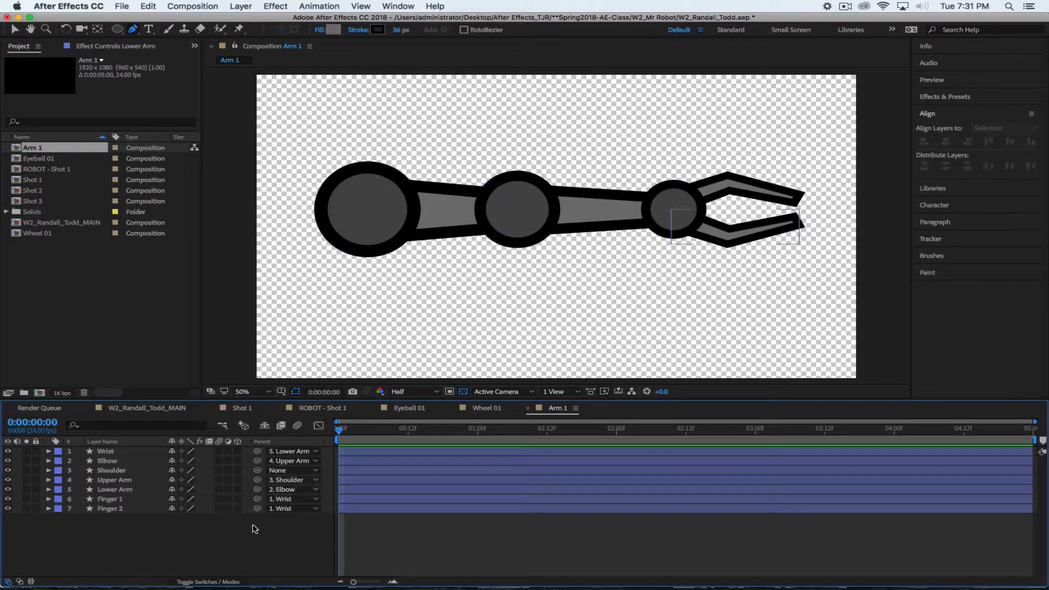
# Rotate the Shoulder to +89° so the arm hangs down, then switch to ROBOT - Shot 1
pyautogui.click(113, 453)
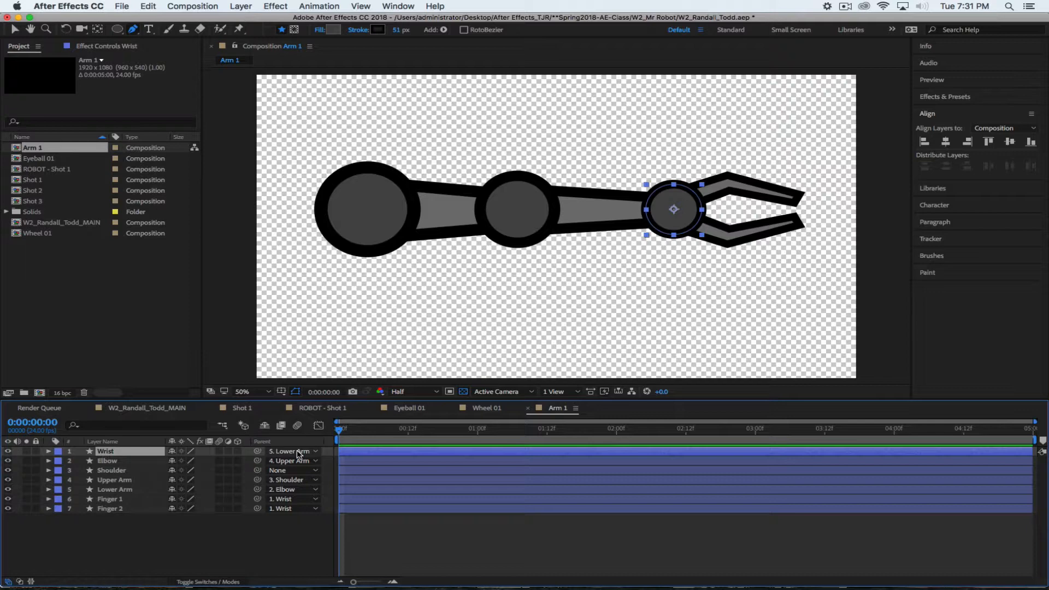
pyautogui.click(121, 470)
pyautogui.press('r')
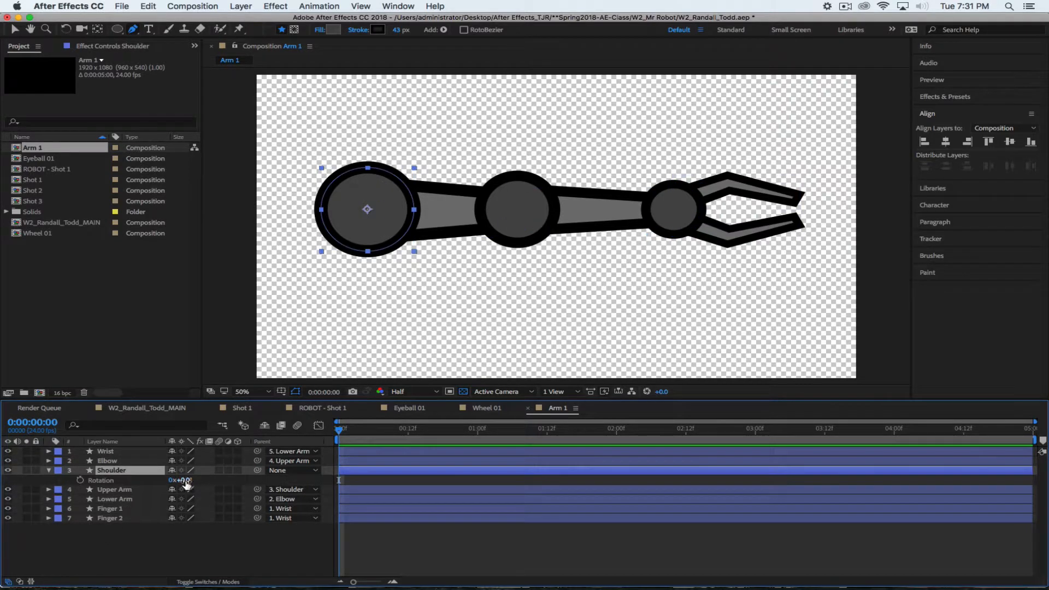
pyautogui.click(184, 480)
pyautogui.click(161, 561)
pyautogui.moveTo(189, 480); pyautogui.dragTo(254, 485)
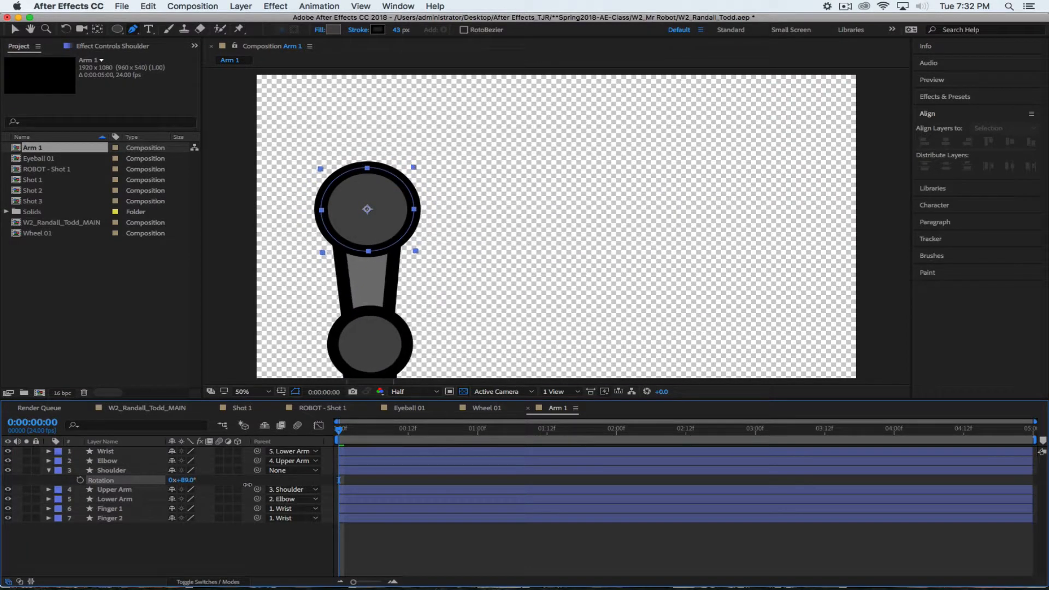
pyautogui.click(194, 551)
pyautogui.click(329, 412)
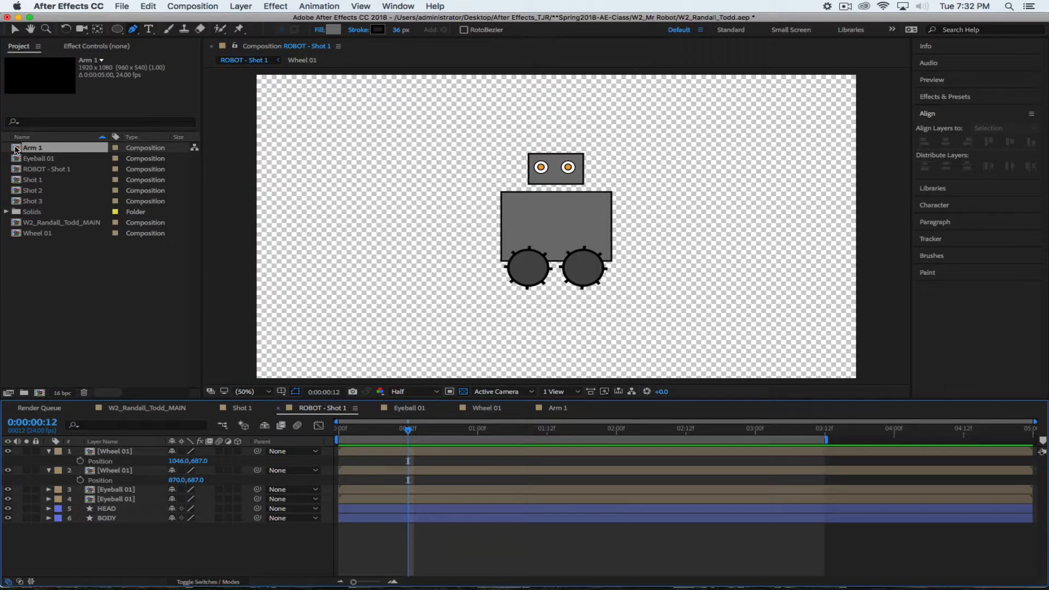
# Add Arm 1 to ROBOT - Shot 1 at frame 0 and scale it to 39%
pyautogui.moveTo(15, 147); pyautogui.dragTo(338, 150)
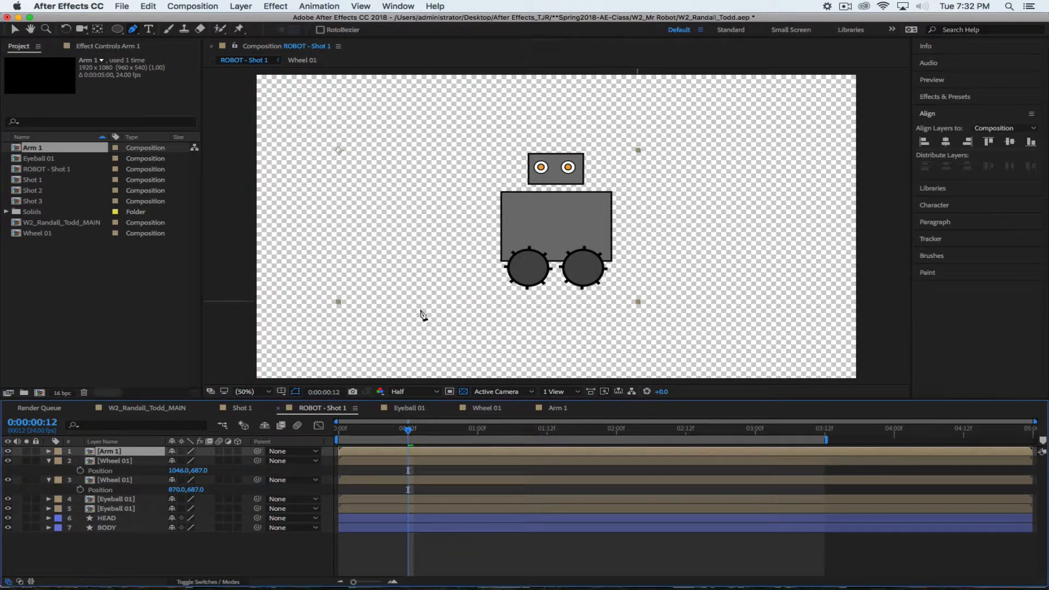
pyautogui.moveTo(408, 430); pyautogui.dragTo(250, 416)
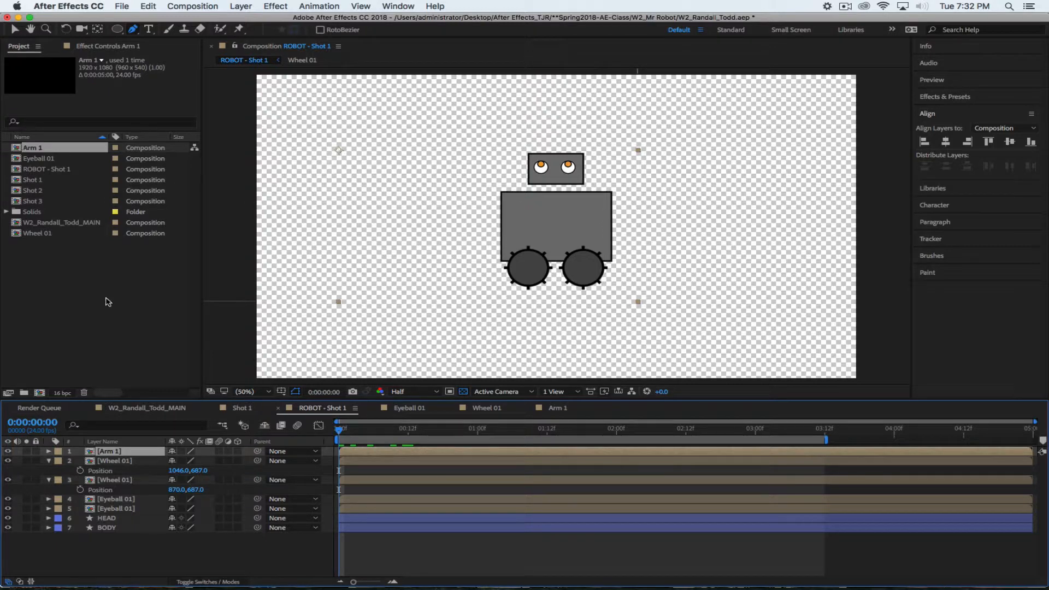
pyautogui.click(121, 461)
pyautogui.click(129, 452)
pyautogui.press('s')
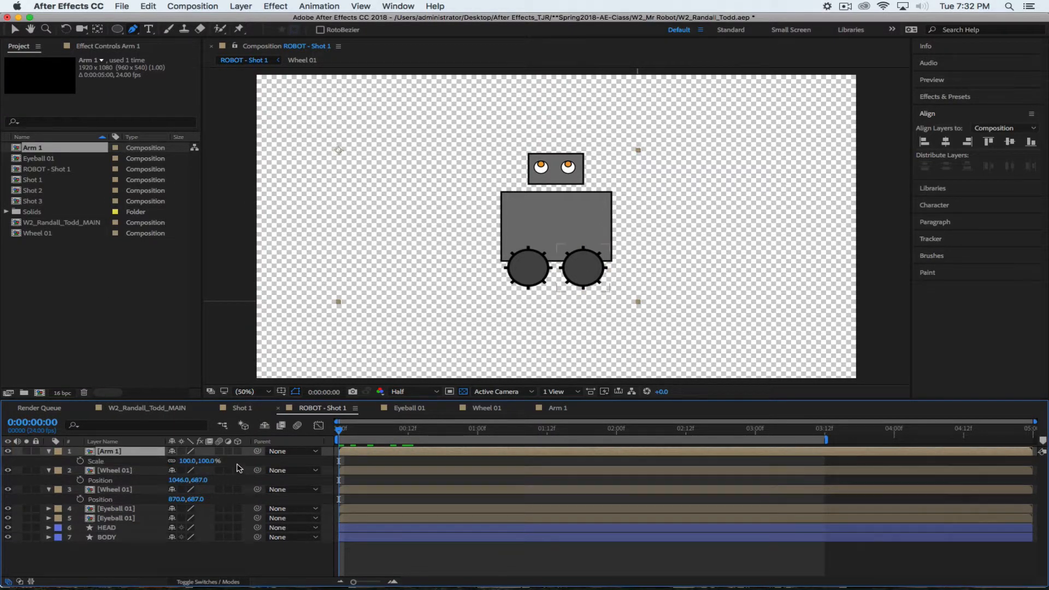
pyautogui.moveTo(207, 460)
pyautogui.mouseDown()
pyautogui.moveTo(197, 463)
pyautogui.moveTo(203, 470)
pyautogui.mouseUp()
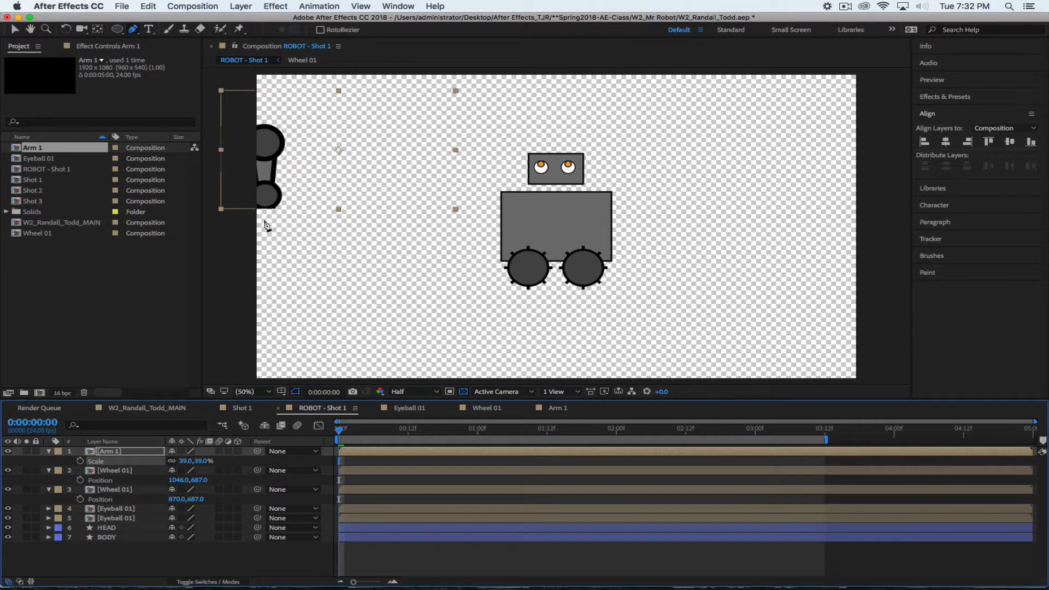
# Position Arm 1 at 1453, 266 beside the robot's right side
pyautogui.click(136, 452)
pyautogui.press('p')
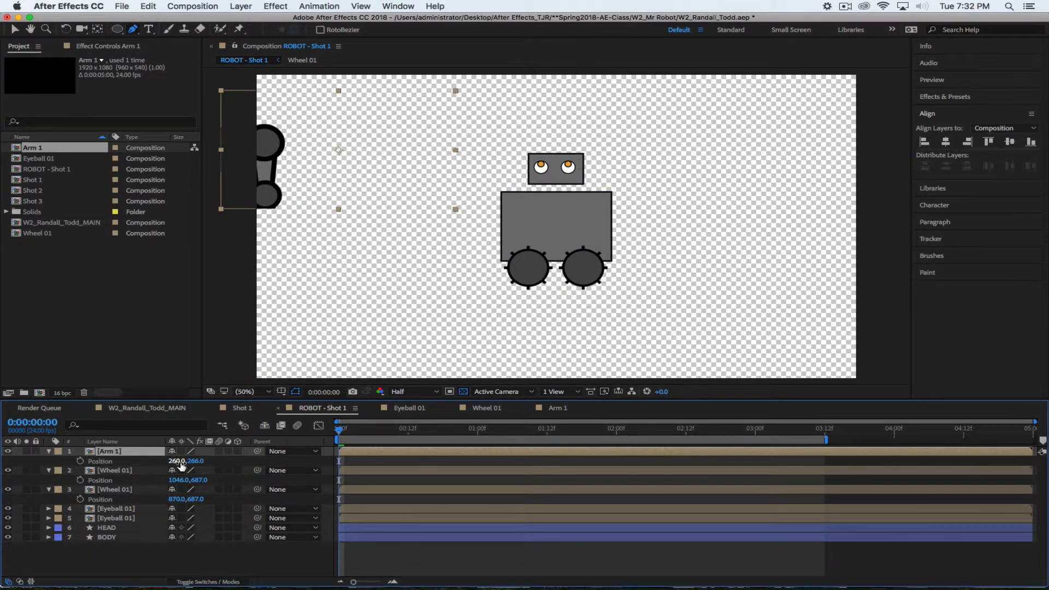
pyautogui.moveTo(181, 464); pyautogui.dragTo(964, 468)
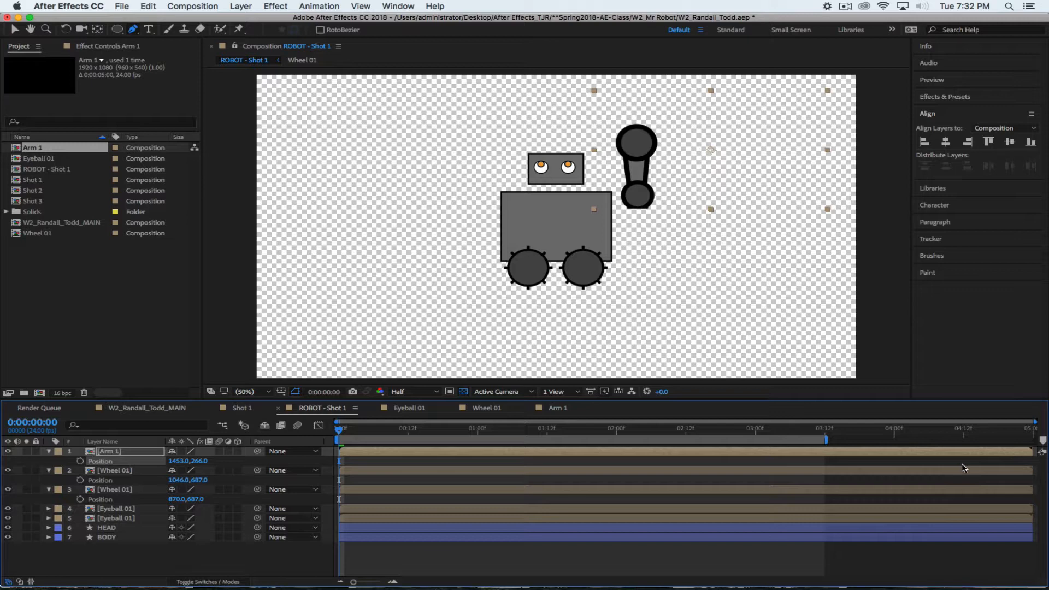
# In the Arm 1 composition, set the Shoulder rotation to 0 so the arm lies horizontal
pyautogui.click(562, 410)
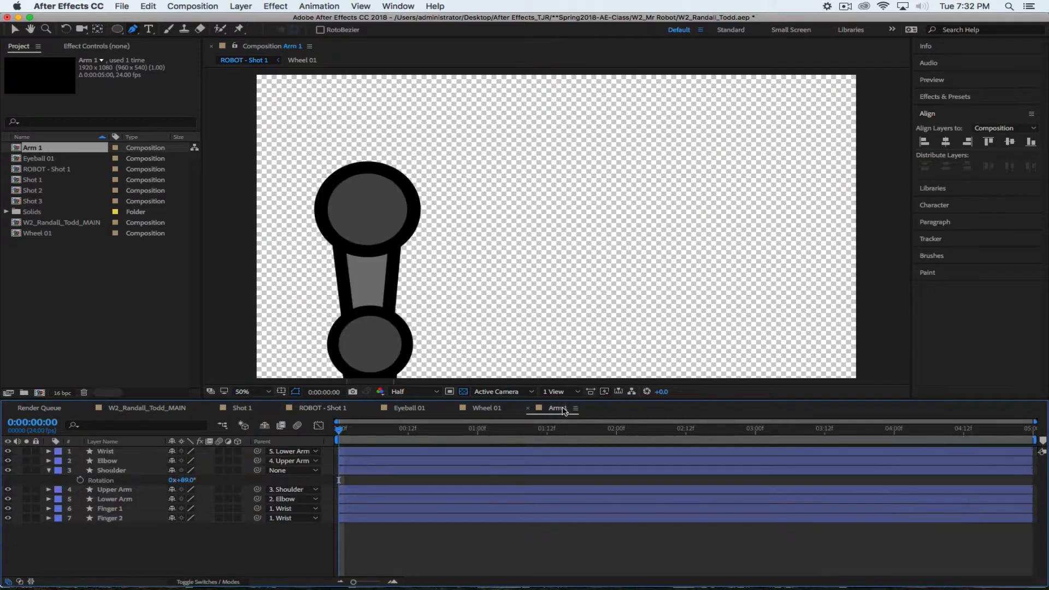
pyautogui.click(183, 480)
pyautogui.write('0')
pyautogui.press('Return')
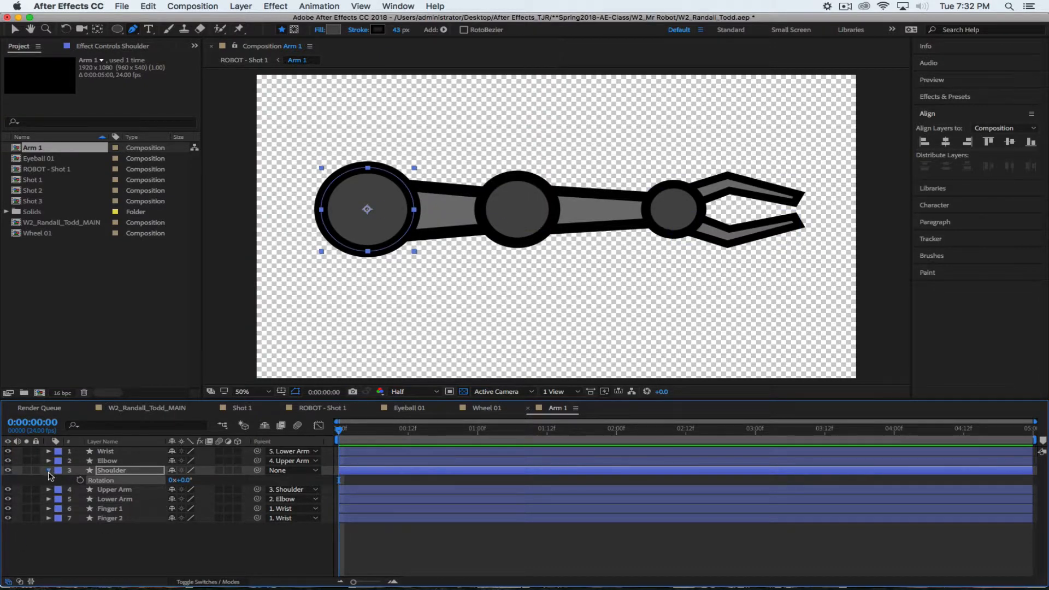
# Scale the Shoulder to 44% and centre it horizontally and vertically in the frame
pyautogui.press('s')
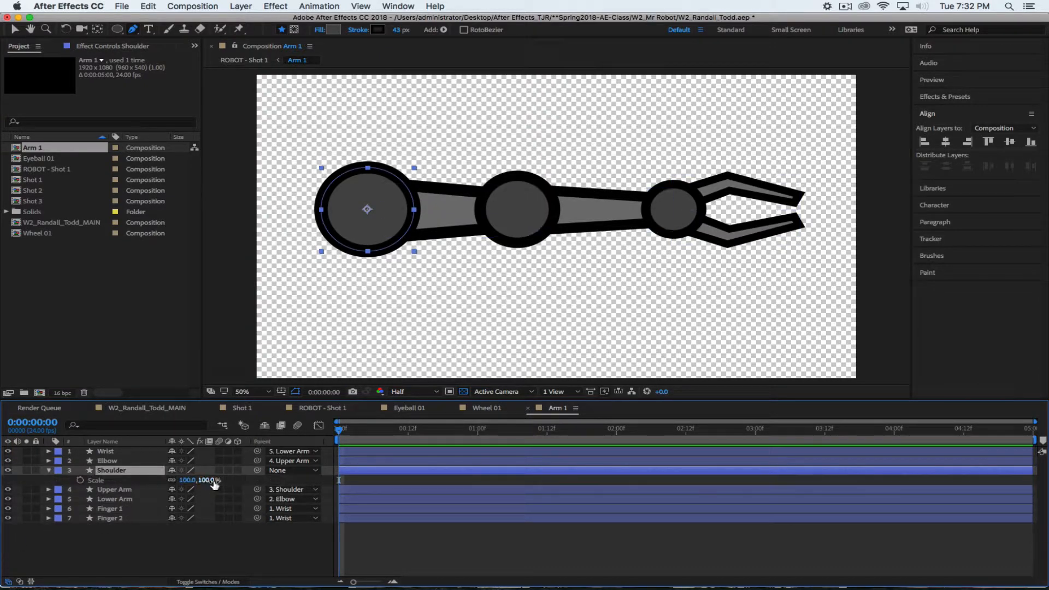
pyautogui.moveTo(200, 480); pyautogui.dragTo(175, 477)
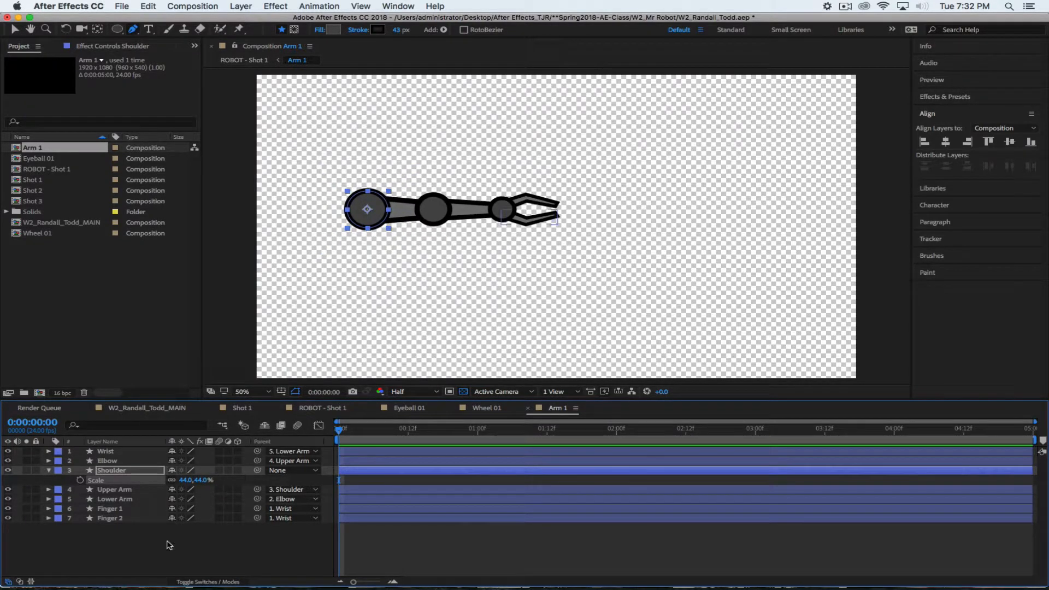
pyautogui.click(201, 546)
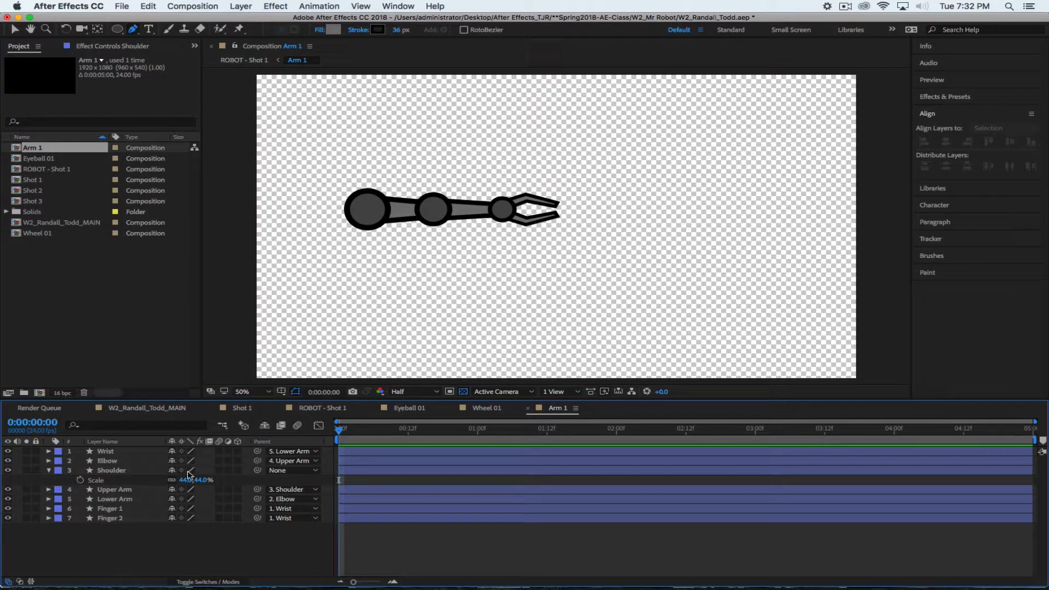
pyautogui.click(122, 474)
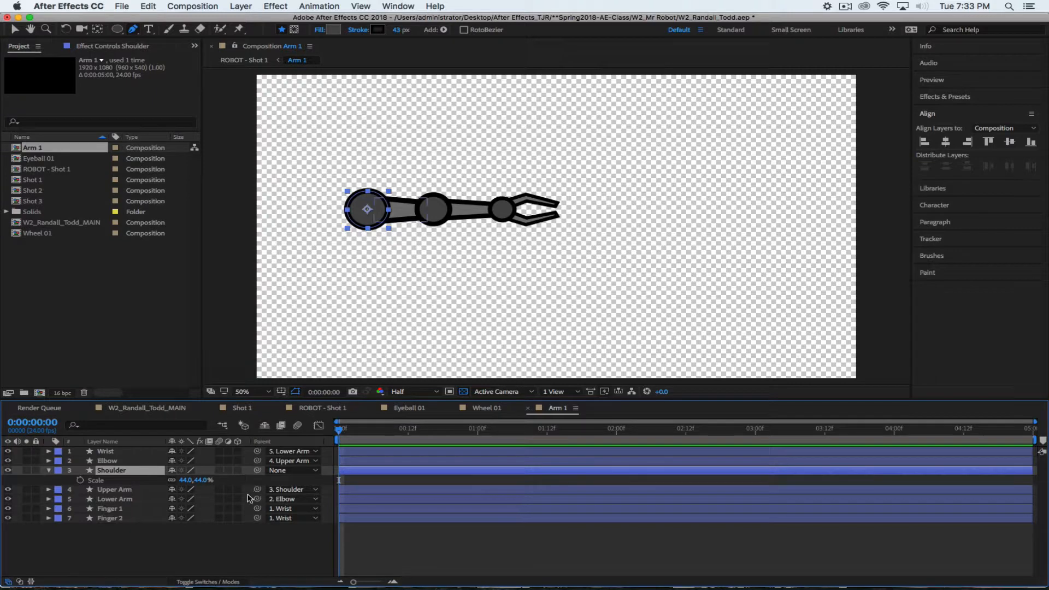
pyautogui.click(949, 143)
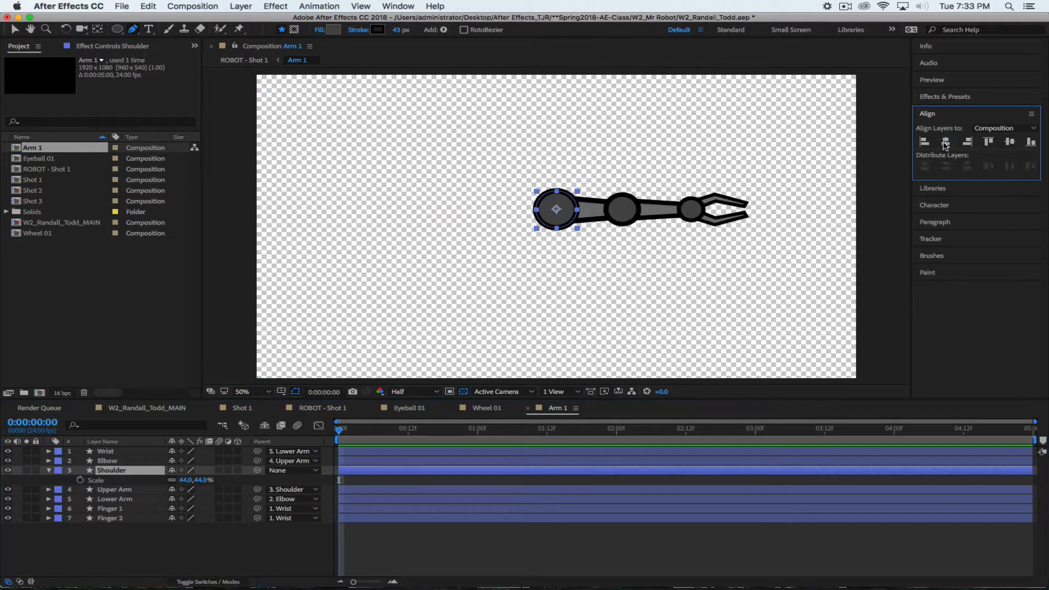
pyautogui.click(1010, 143)
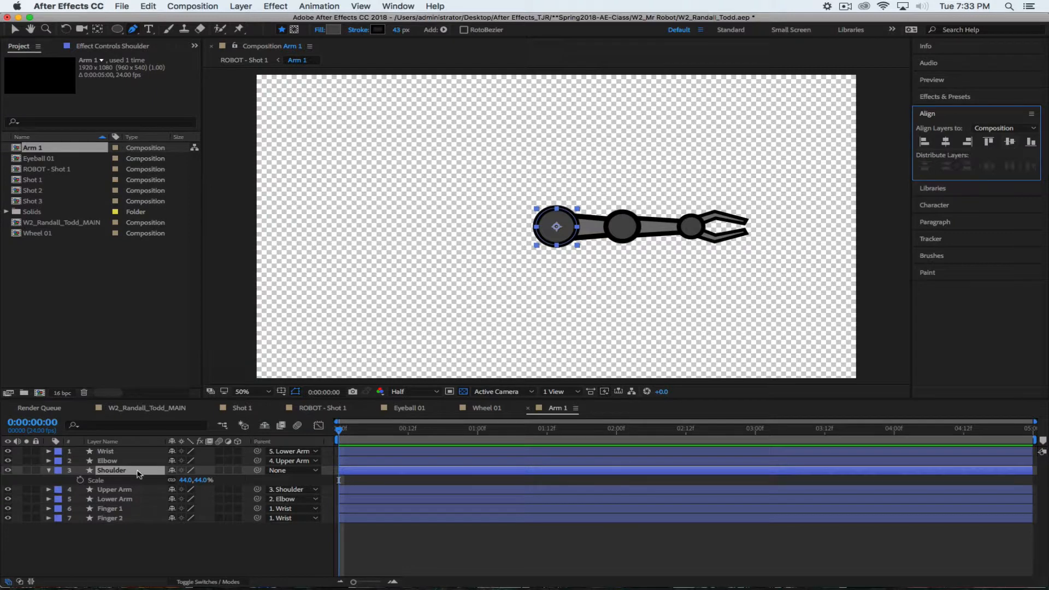
# Swing the arm down by rotating the Shoulder and set the viewer zoom to 33.3%
pyautogui.press('r')
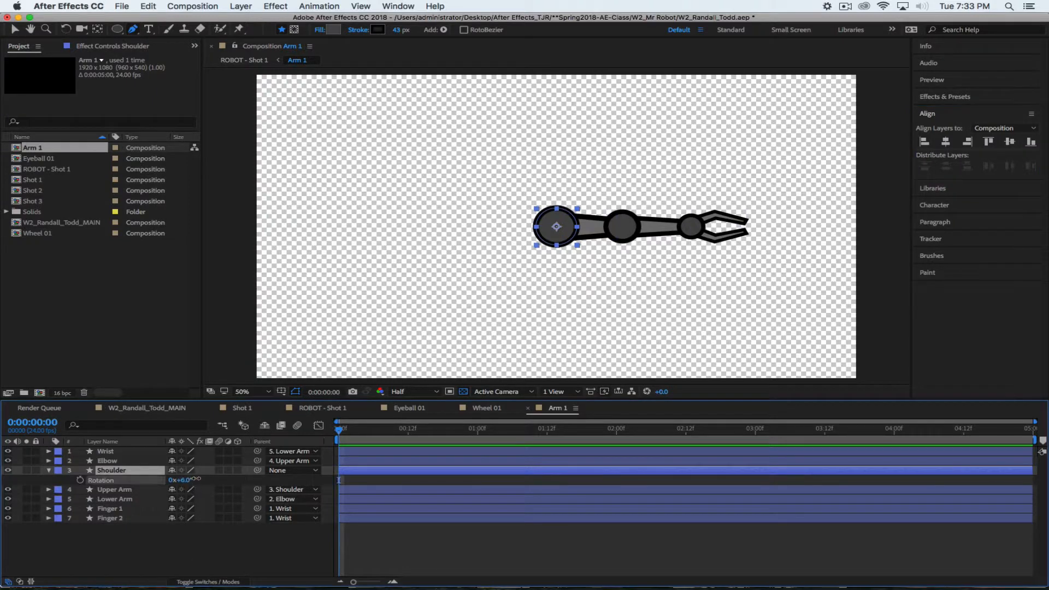
pyautogui.moveTo(186, 480); pyautogui.dragTo(224, 469)
pyautogui.click(260, 391)
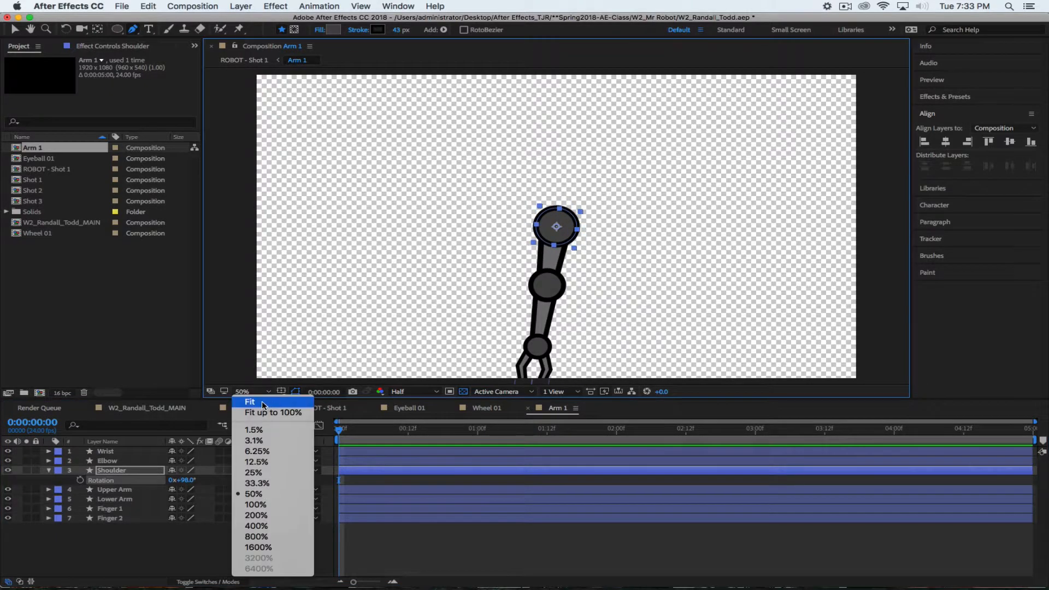
pyautogui.click(257, 403)
pyautogui.click(267, 391)
pyautogui.click(262, 483)
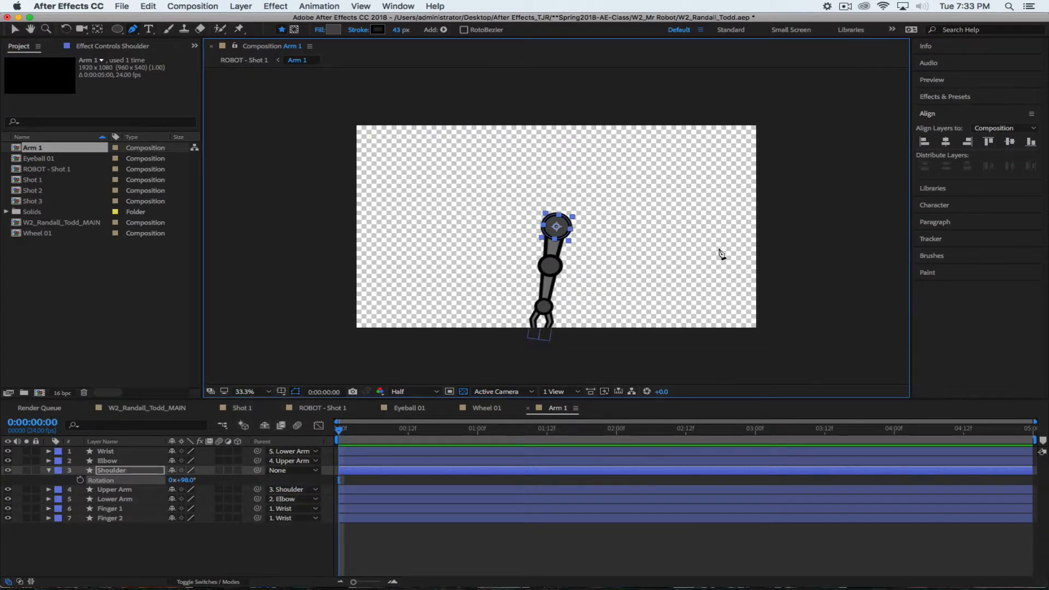
# Set the Shoulder rotation to exactly 90° so the arm hangs straight down
pyautogui.click(182, 479)
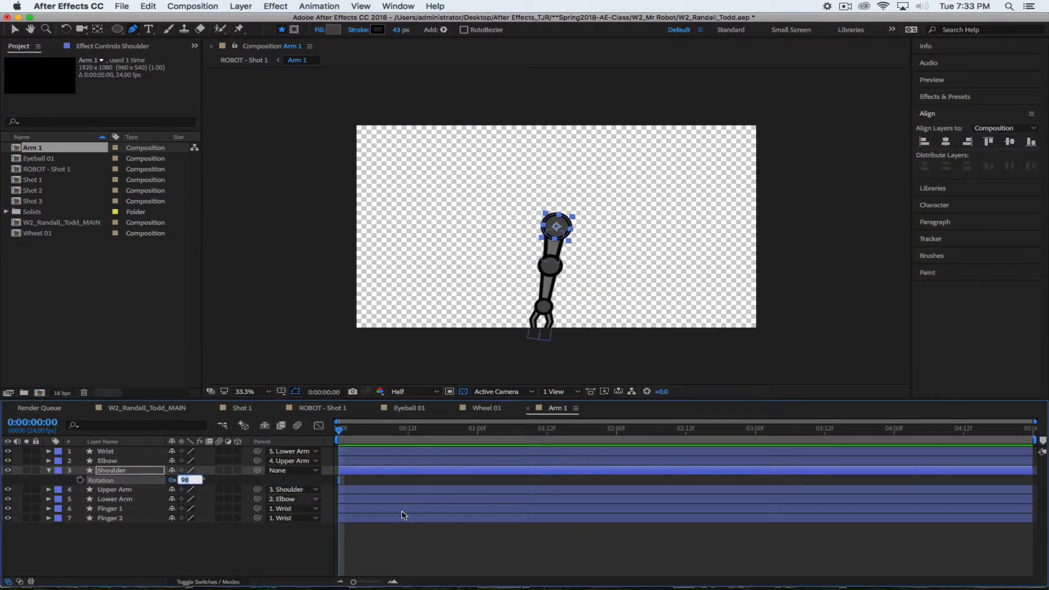
pyautogui.write('90')
pyautogui.press('Return')
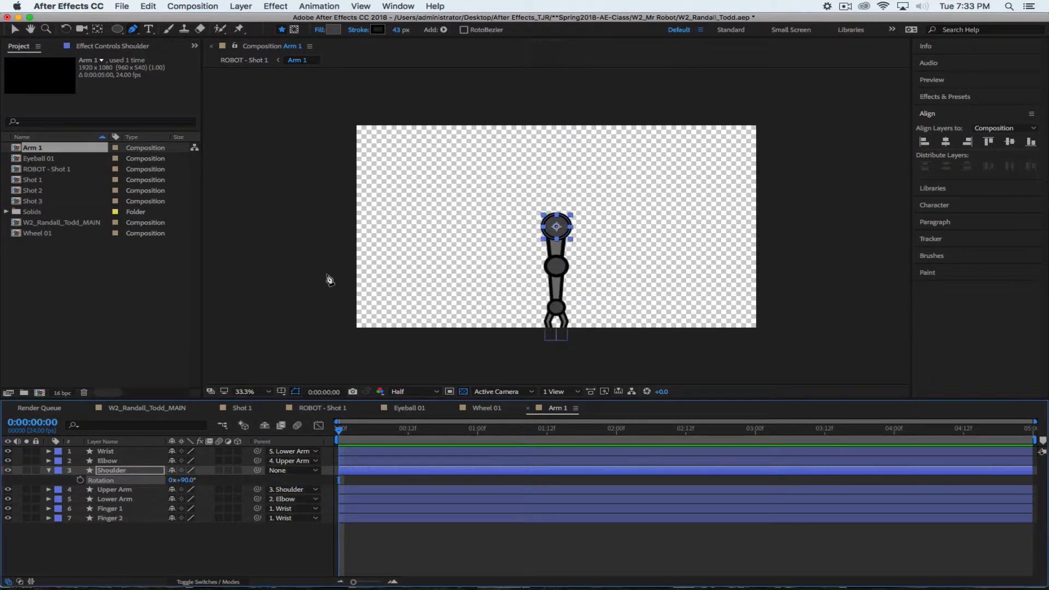
pyautogui.click(194, 4)
# Change the Arm 1 composition height to 1285 px in Composition Settings
pyautogui.click(202, 34)
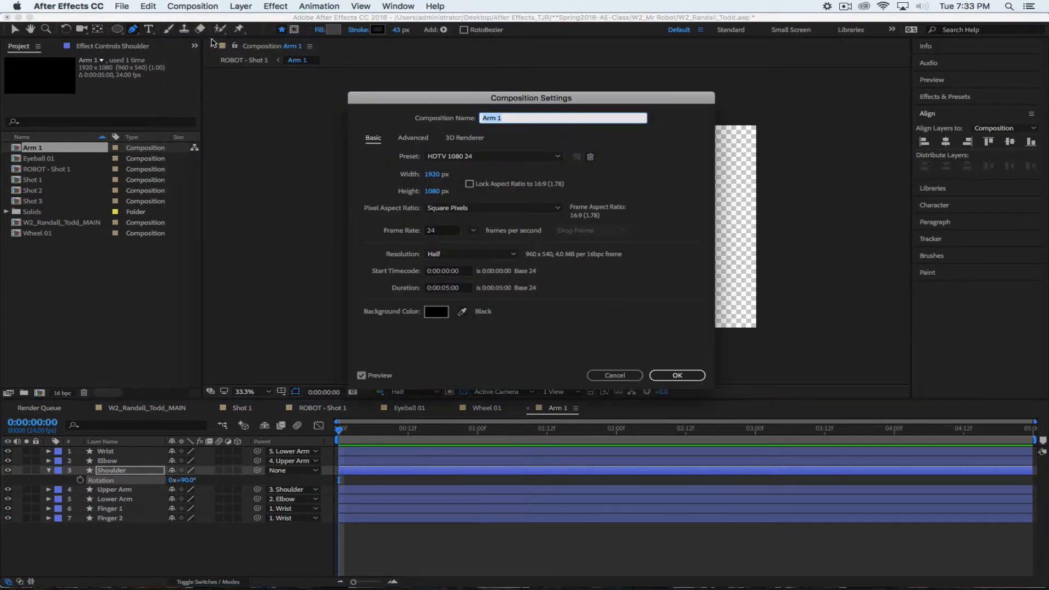
pyautogui.moveTo(489, 117); pyautogui.dragTo(189, 111)
pyautogui.moveTo(102, 200); pyautogui.dragTo(179, 237)
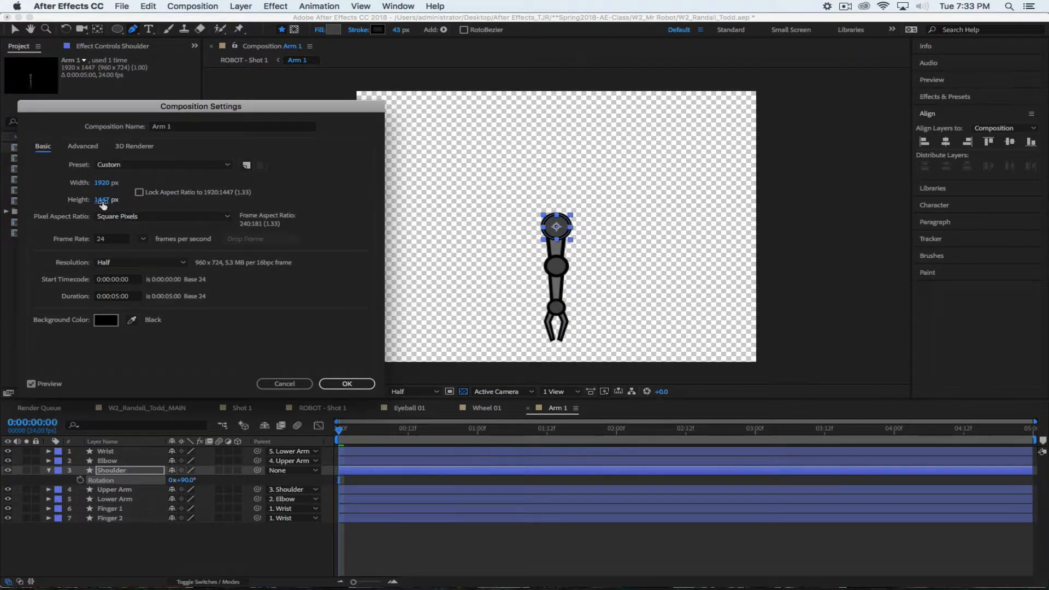
pyautogui.moveTo(103, 203); pyautogui.dragTo(83, 200)
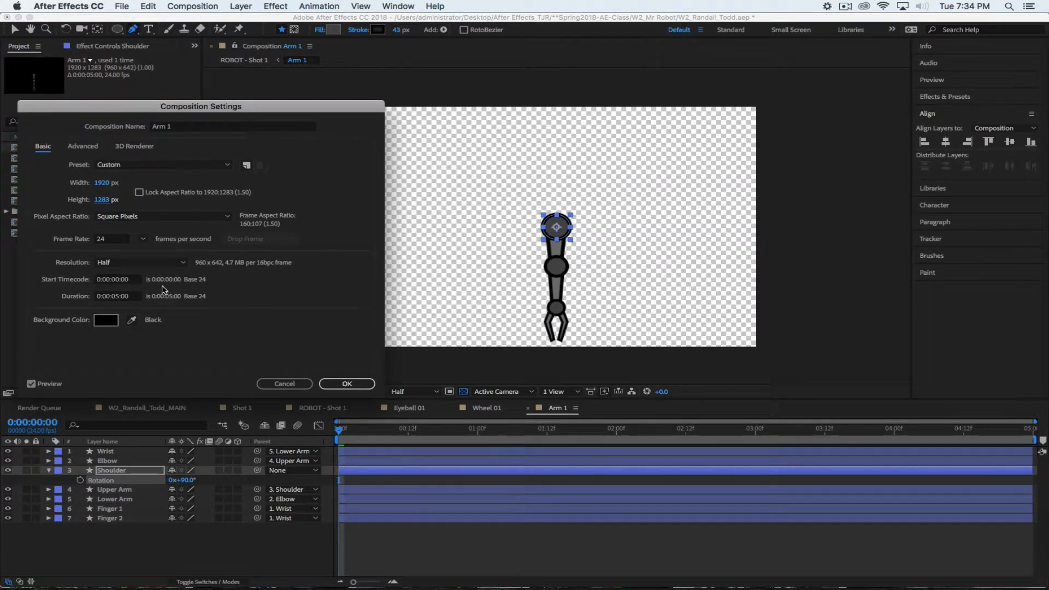
pyautogui.click(102, 199)
pyautogui.write('1285')
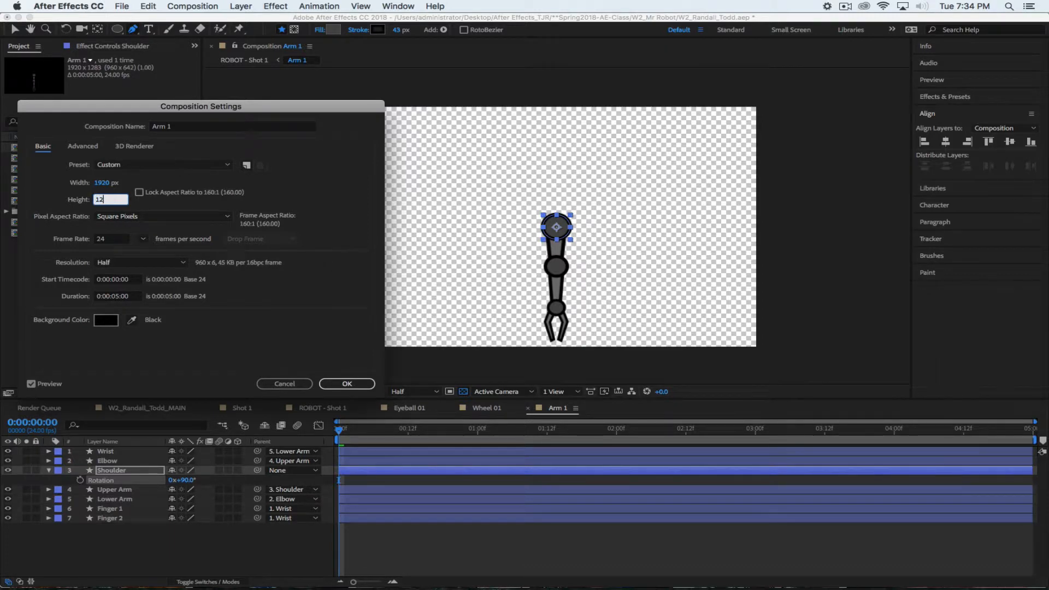
pyautogui.click(298, 323)
pyautogui.click(355, 386)
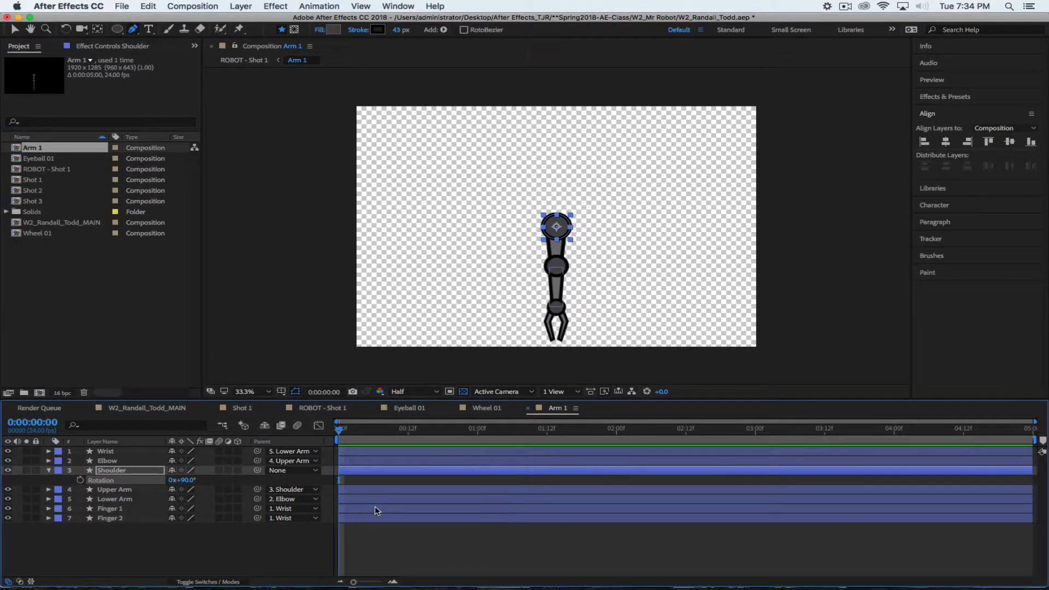
# Set the Shoulder rotation back to 0° so the arm points right
pyautogui.click(187, 480)
pyautogui.write('0')
pyautogui.press('Return')
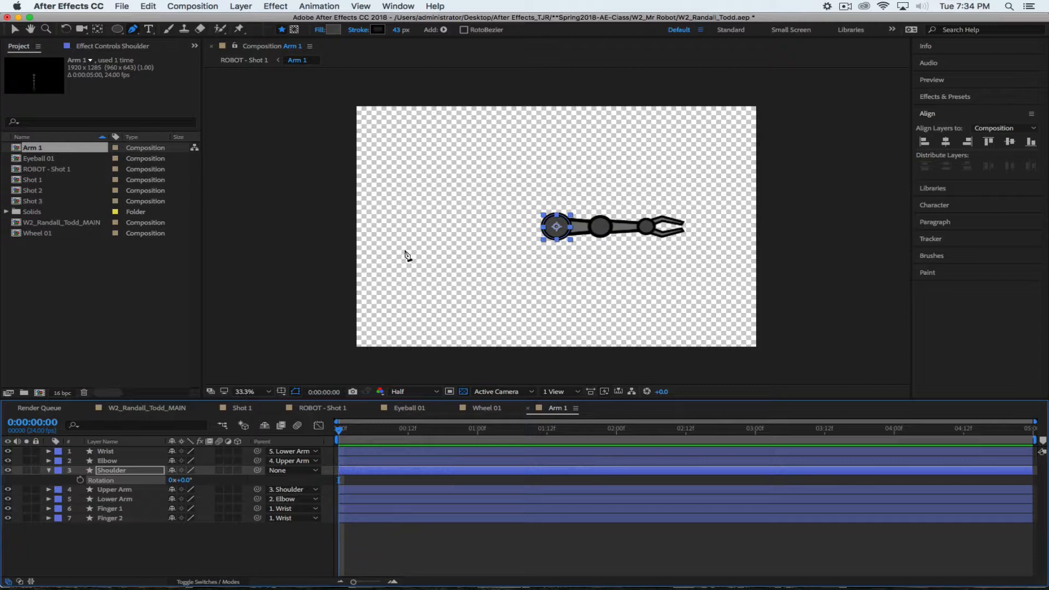
# Set the Arm 1 composition width to 1285 px to match its height
pyautogui.click(200, 5)
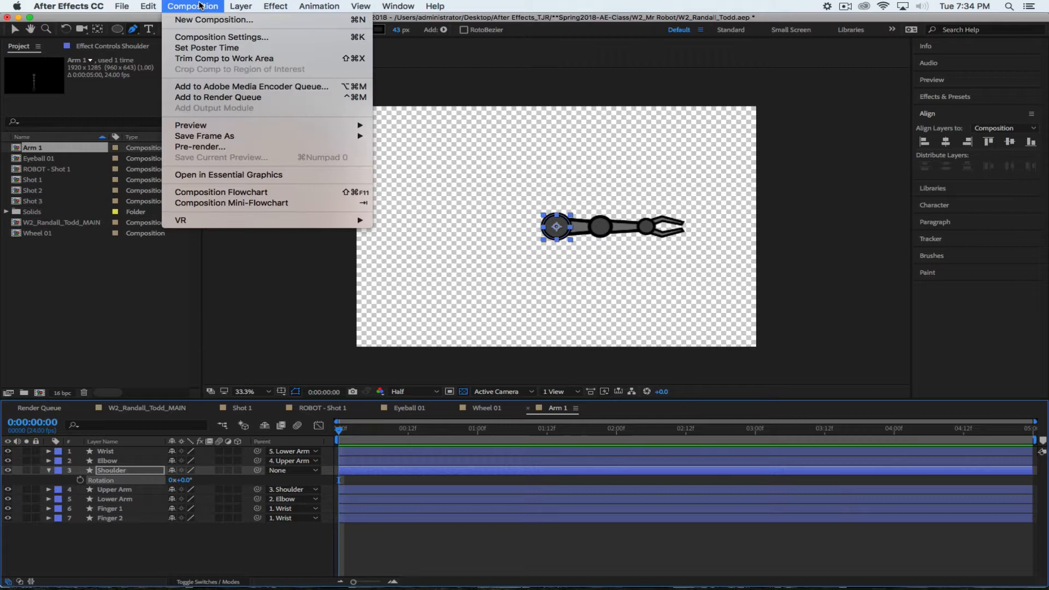
pyautogui.click(205, 37)
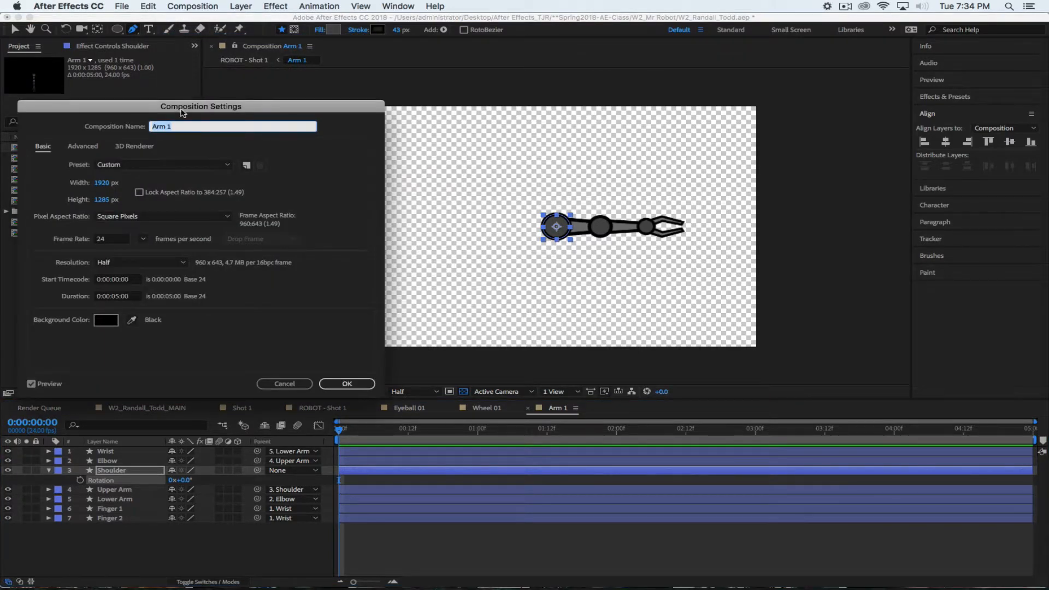
pyautogui.moveTo(102, 183); pyautogui.dragTo(58, 184)
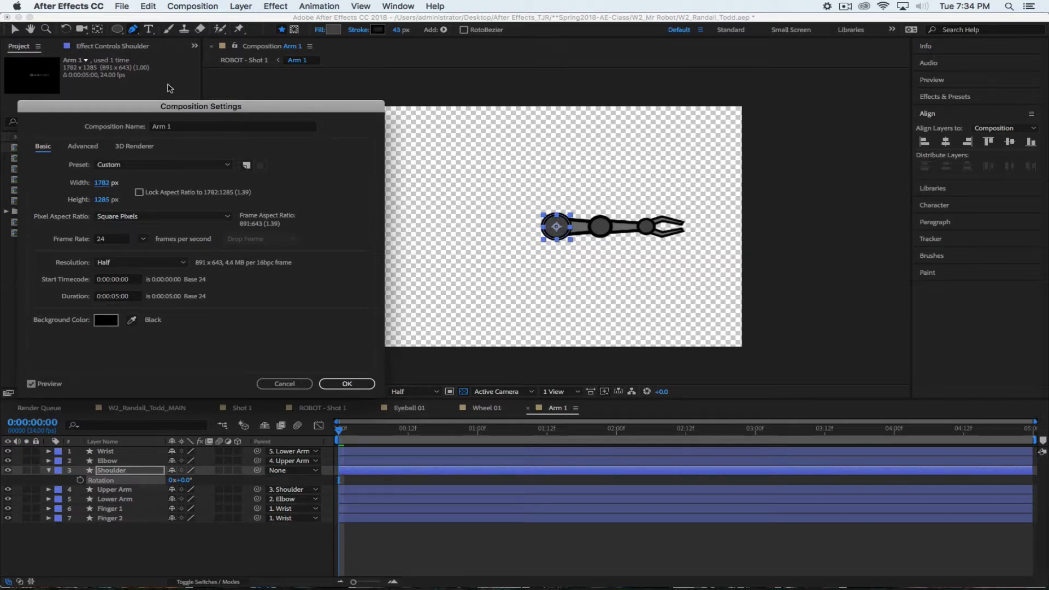
pyautogui.moveTo(39, 187); pyautogui.dragTo(35, 186)
pyautogui.moveTo(104, 187)
pyautogui.mouseDown()
pyautogui.moveTo(50, 186)
pyautogui.moveTo(92, 186)
pyautogui.moveTo(71, 187)
pyautogui.moveTo(83, 184)
pyautogui.mouseUp()
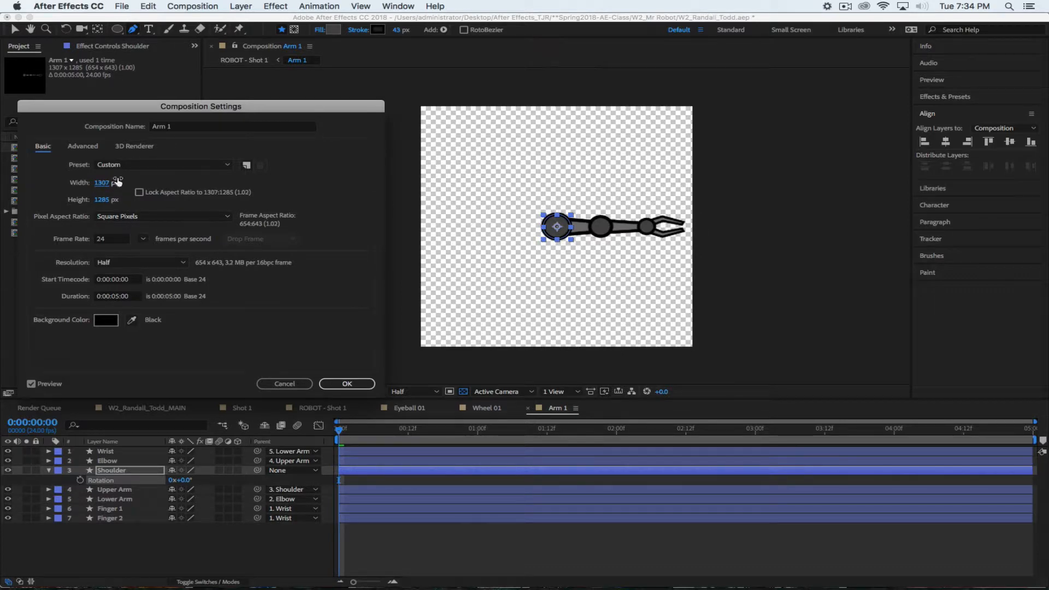
pyautogui.click(102, 183)
pyautogui.write('1285')
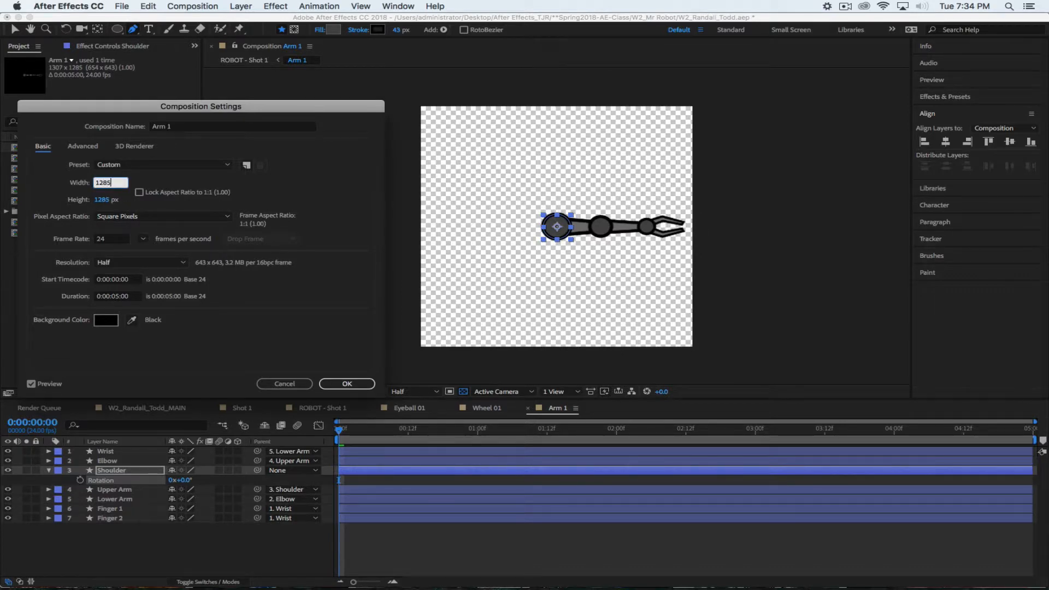
pyautogui.press('Return')
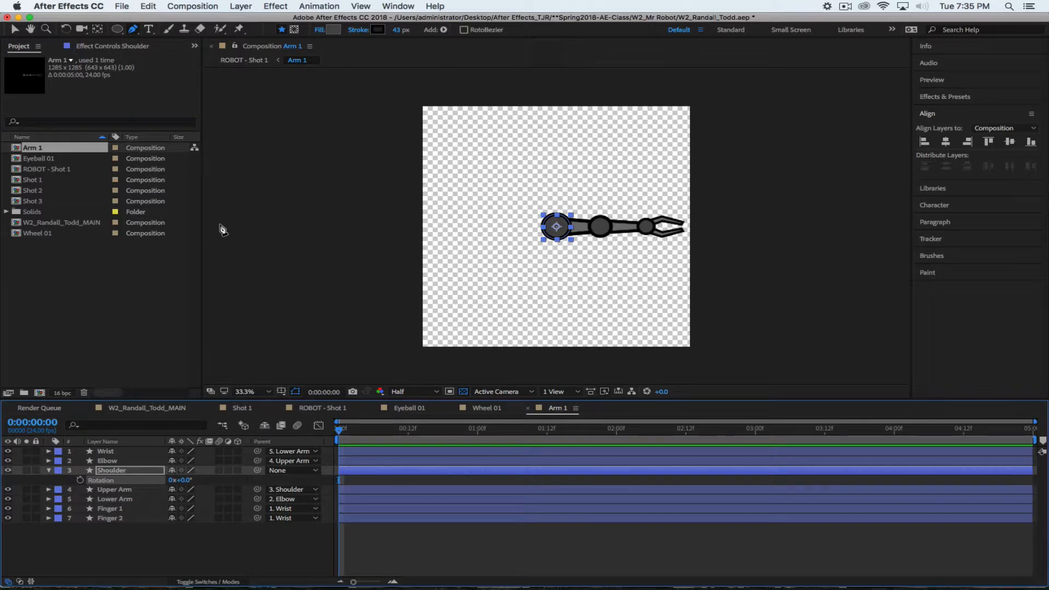
# Collapse the Shoulder's rotation property, deselect it, and return to ROBOT - Shot 1
pyautogui.click(49, 471)
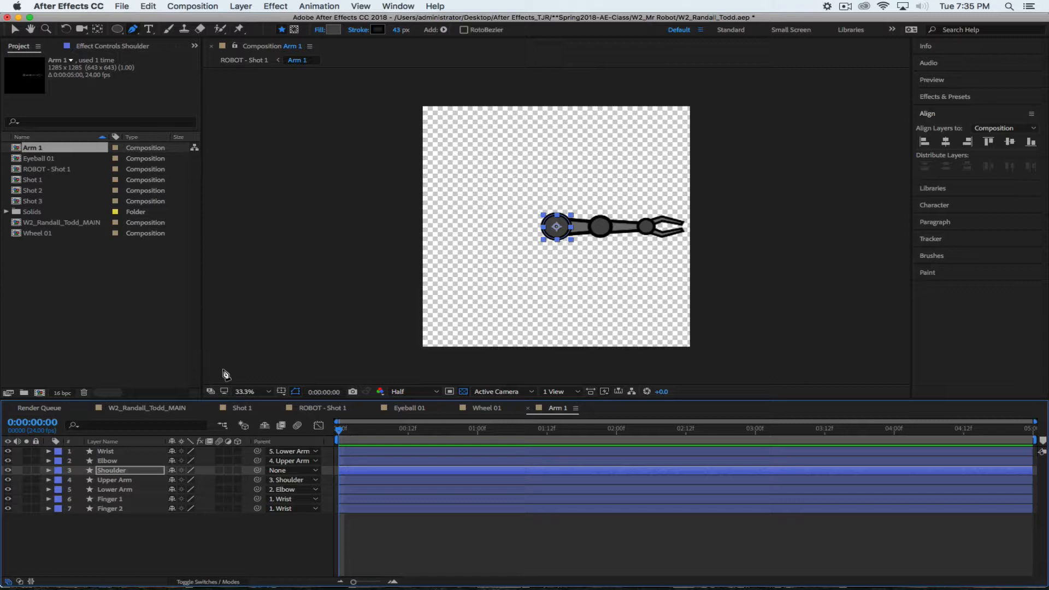
pyautogui.click(256, 520)
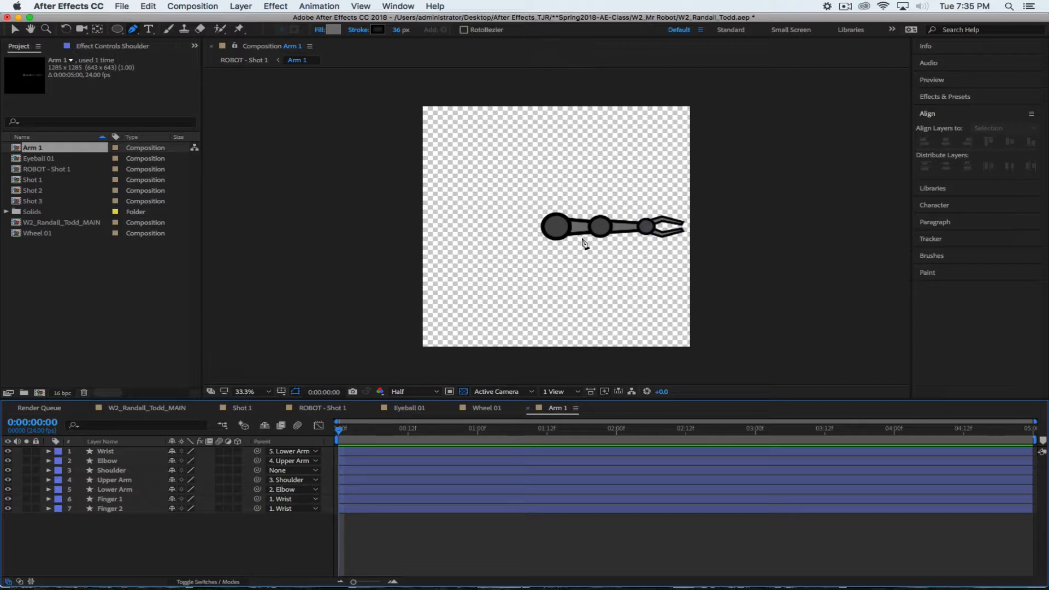
pyautogui.click(319, 411)
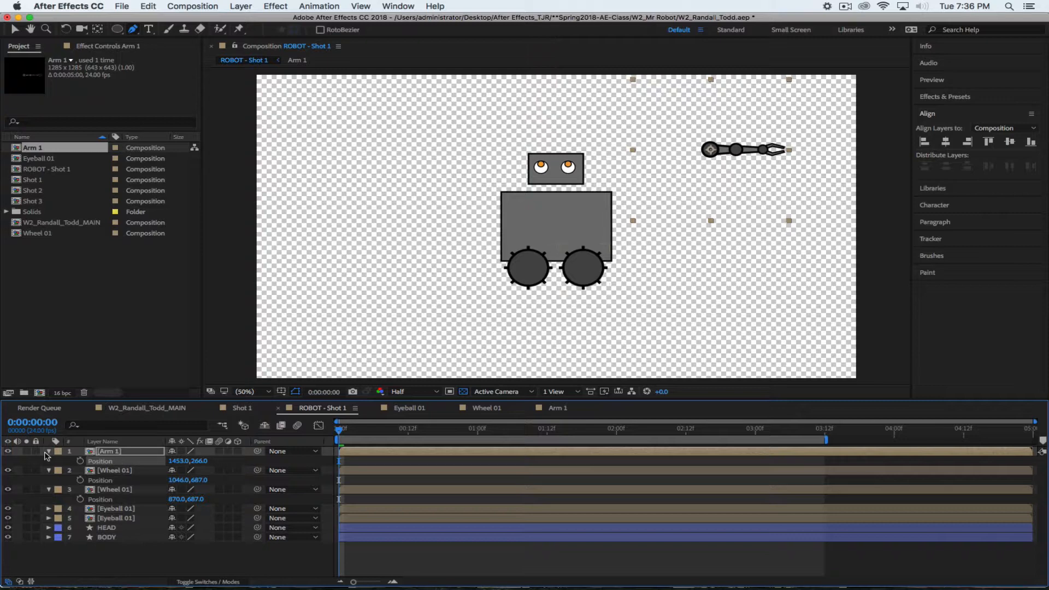
# Fold away the Position properties of Arm 1 and both Wheel 01 layers, then deselect
pyautogui.click(48, 451)
pyautogui.click(48, 461)
pyautogui.click(48, 471)
pyautogui.click(86, 541)
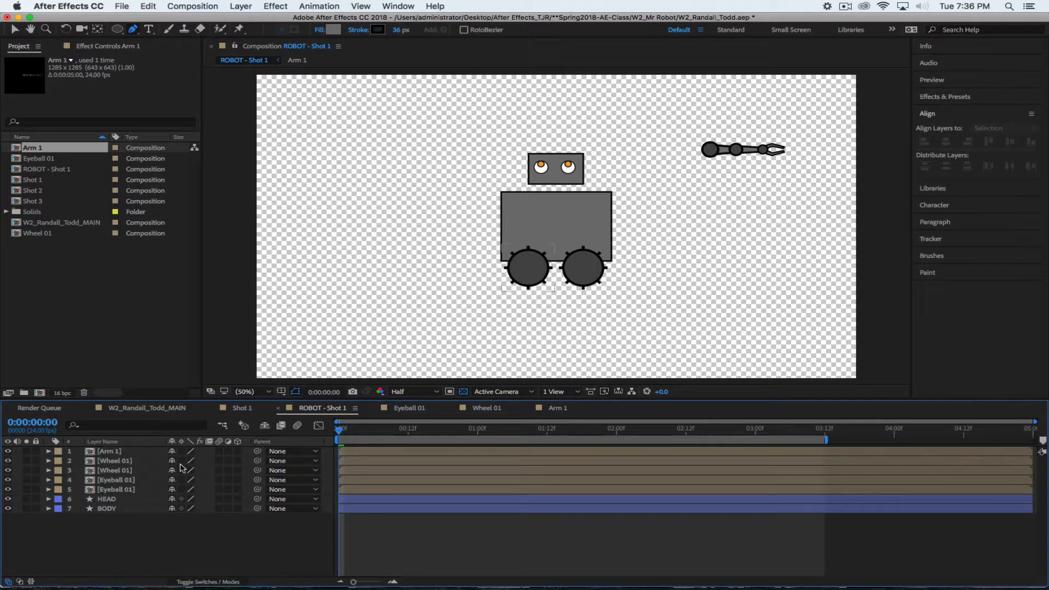
# Switch on Collapse Transformations for the Arm 1 layer in the maximized timeline
pyautogui.press('`')
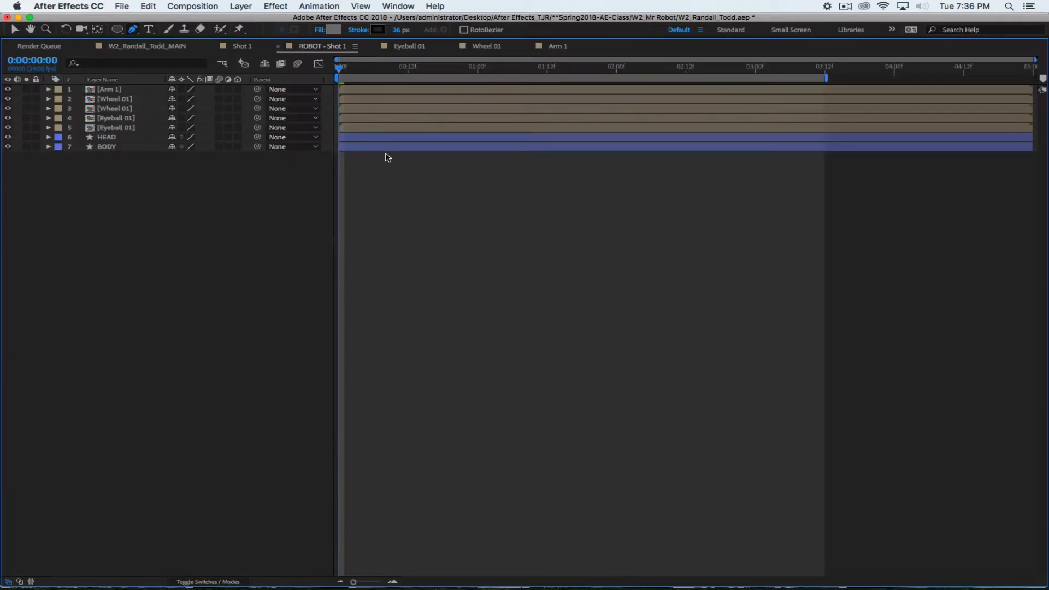
pyautogui.click(181, 89)
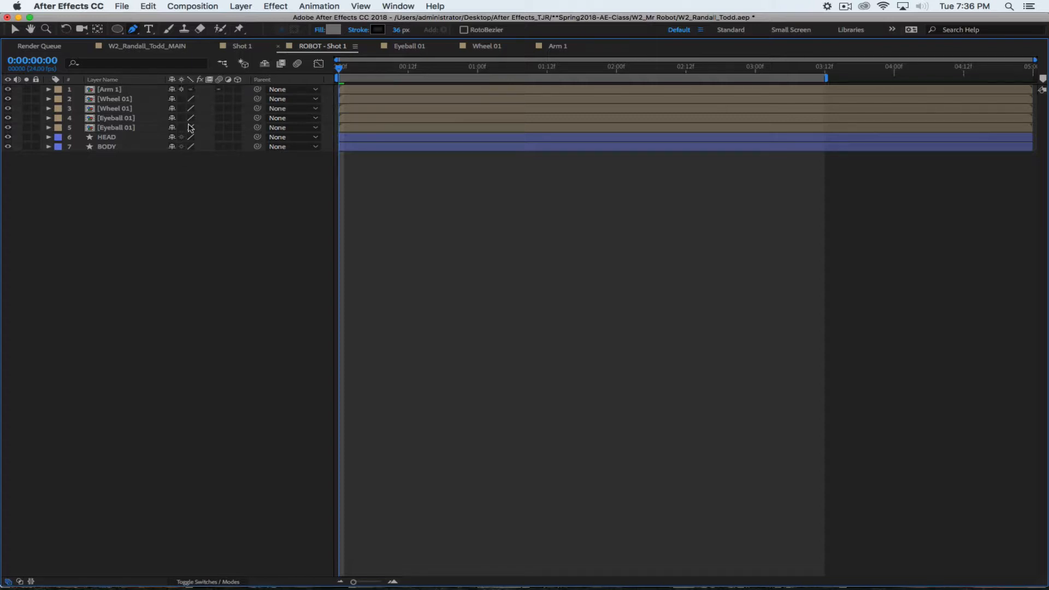
pyautogui.press('`')
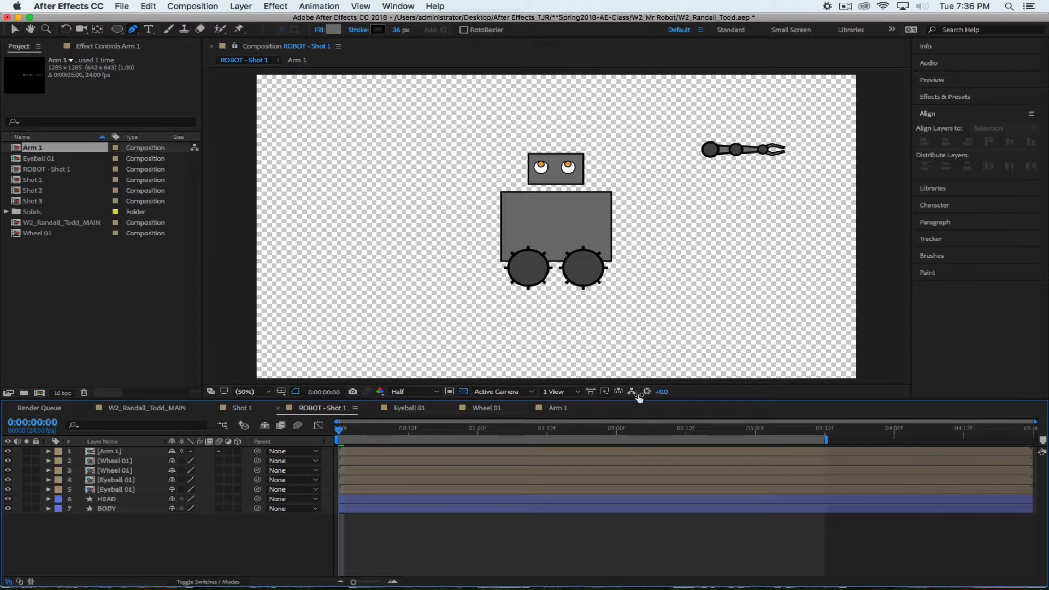
# Scale the Arm 1 layer to 64% after undoing an oversized attempt, then go to Arm 1
pyautogui.click(121, 452)
pyautogui.press('s')
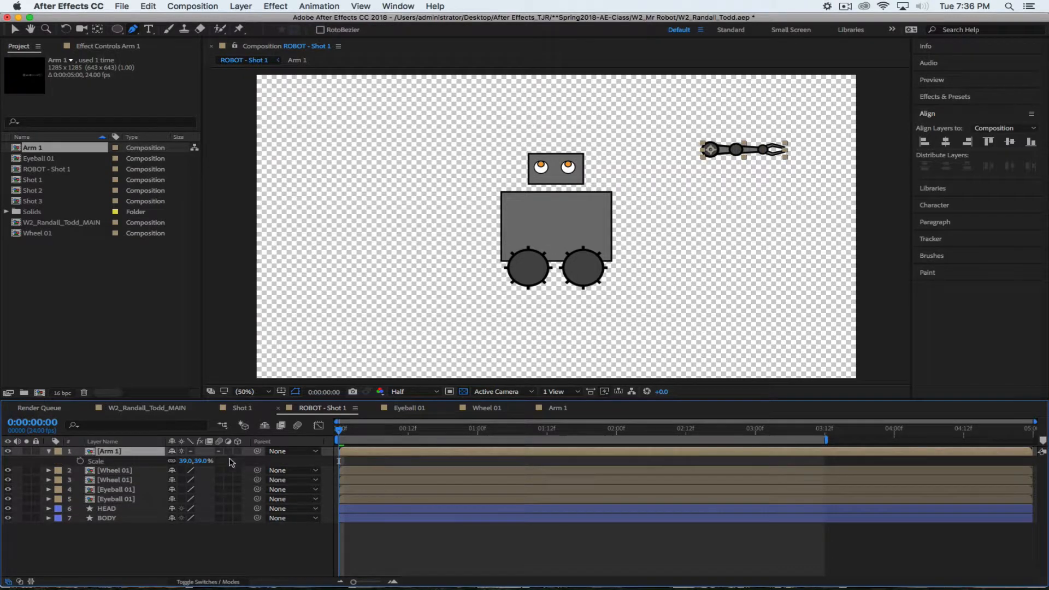
pyautogui.moveTo(199, 461); pyautogui.dragTo(929, 419)
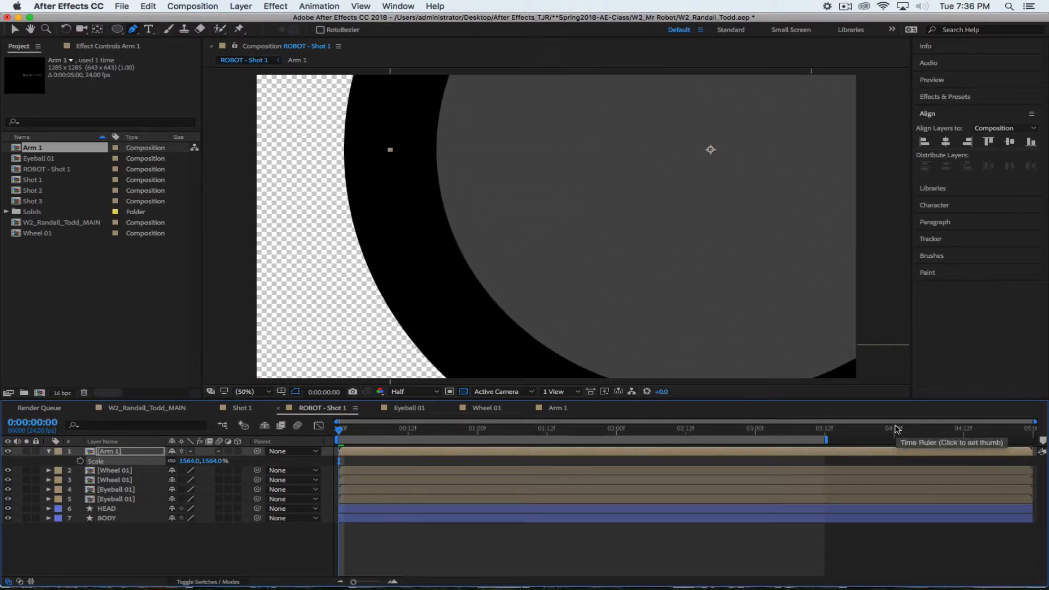
pyautogui.press('super+z')
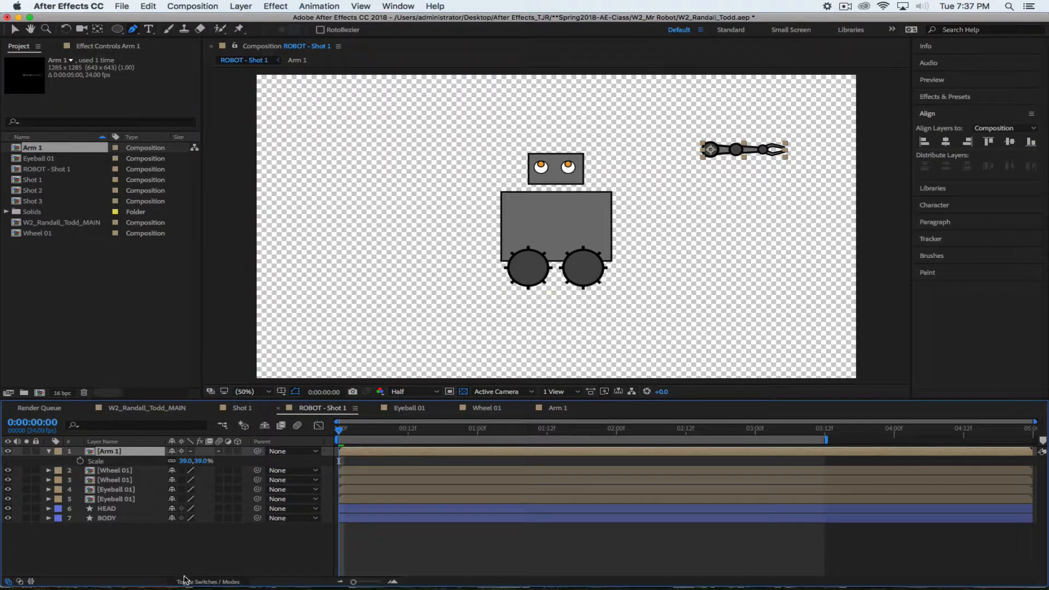
pyautogui.click(171, 564)
pyautogui.moveTo(198, 461); pyautogui.dragTo(214, 460)
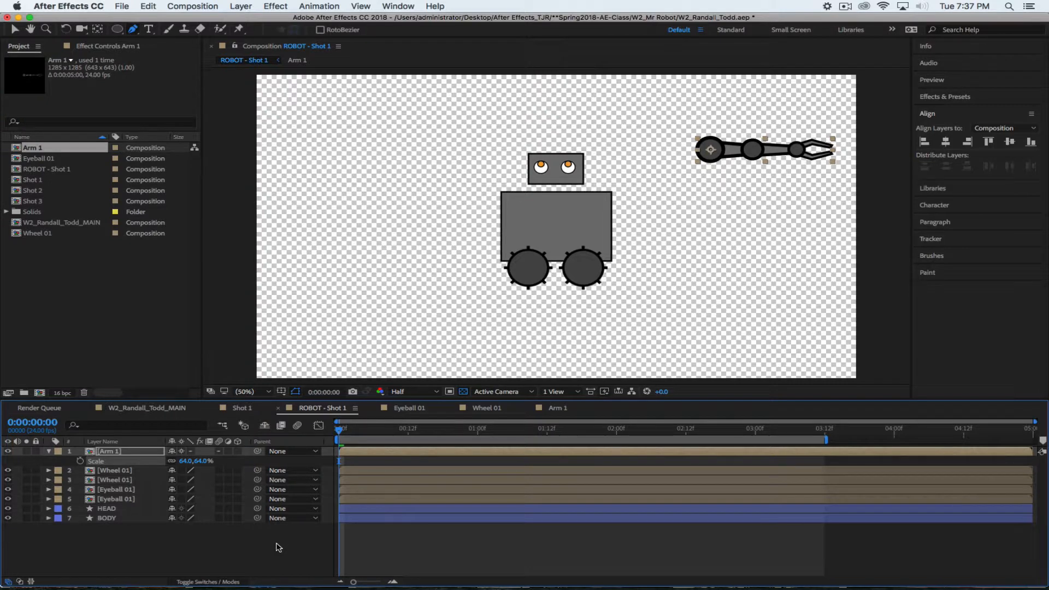
pyautogui.click(549, 411)
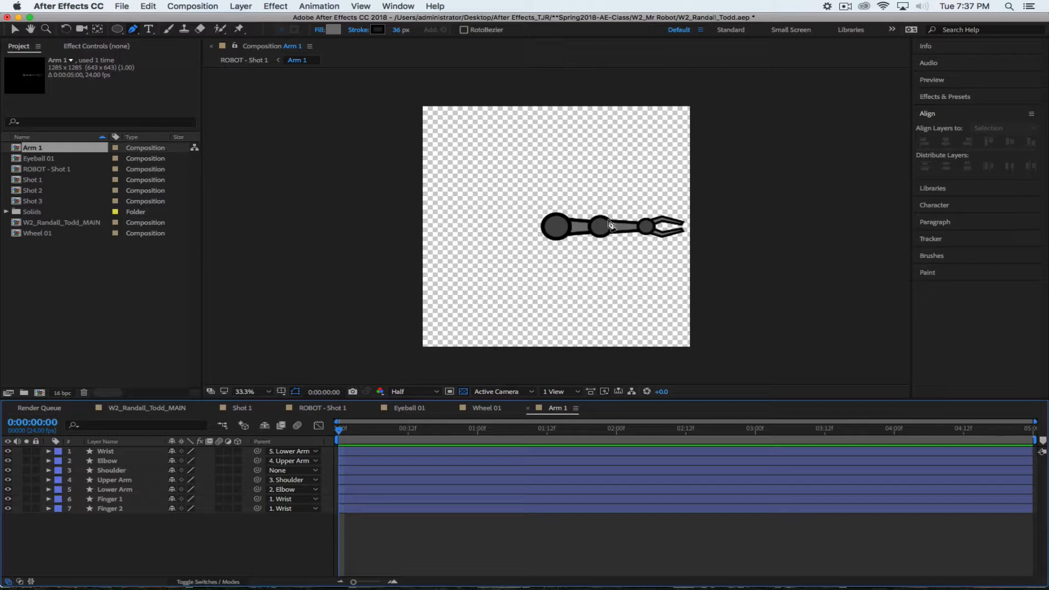
# In ROBOT - Shot 1, move the arm so its shoulder sits on the body's right edge
pyautogui.click(338, 411)
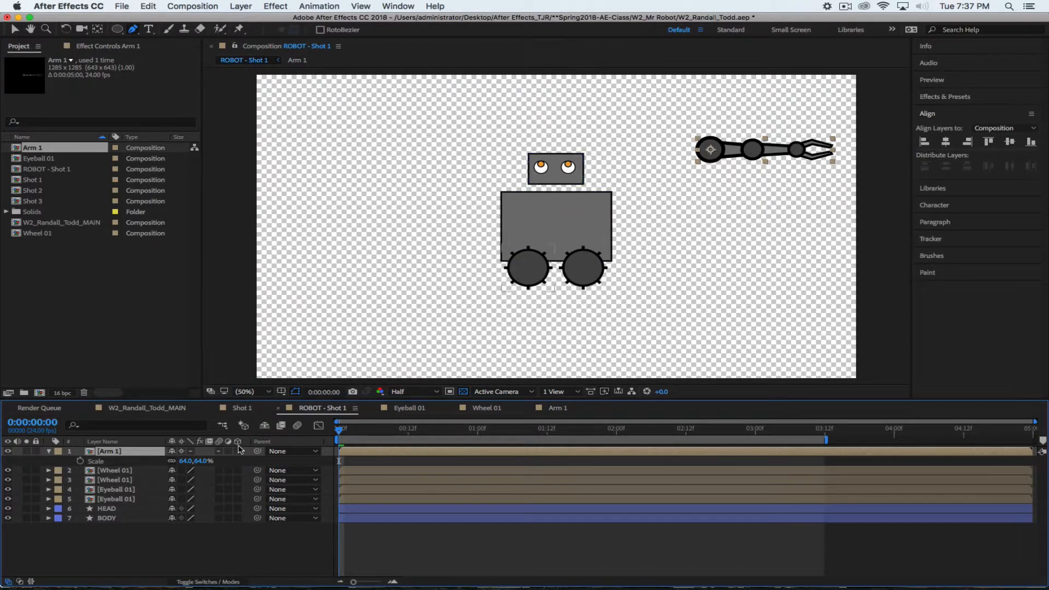
pyautogui.press('v')
pyautogui.moveTo(711, 152); pyautogui.dragTo(599, 212)
pyautogui.moveTo(606, 201); pyautogui.dragTo(597, 214)
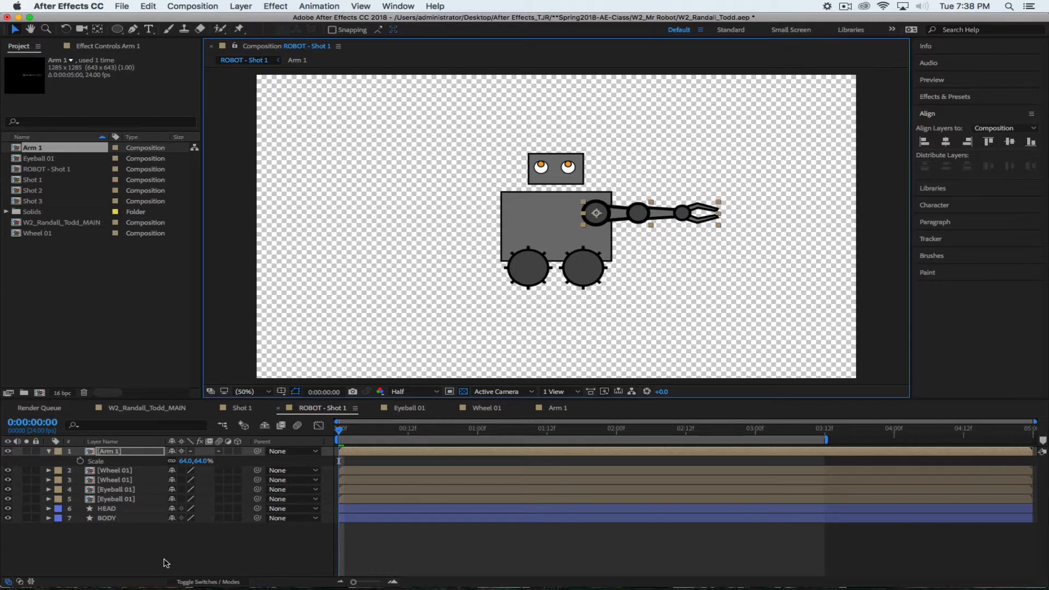
# Duplicate the Arm 1 layer
pyautogui.click(165, 562)
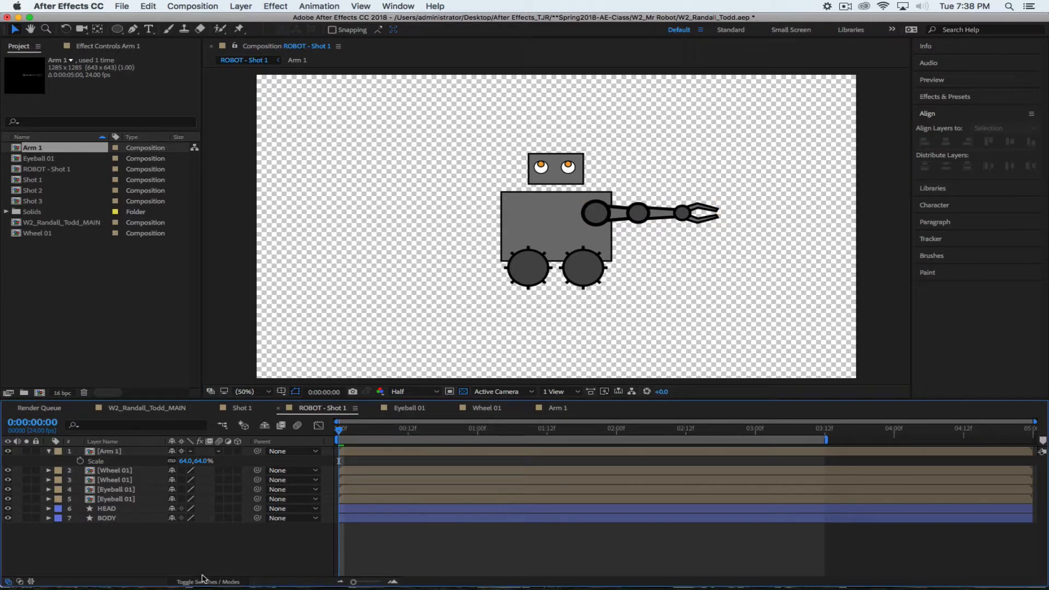
pyautogui.click(113, 451)
pyautogui.press('super+d')
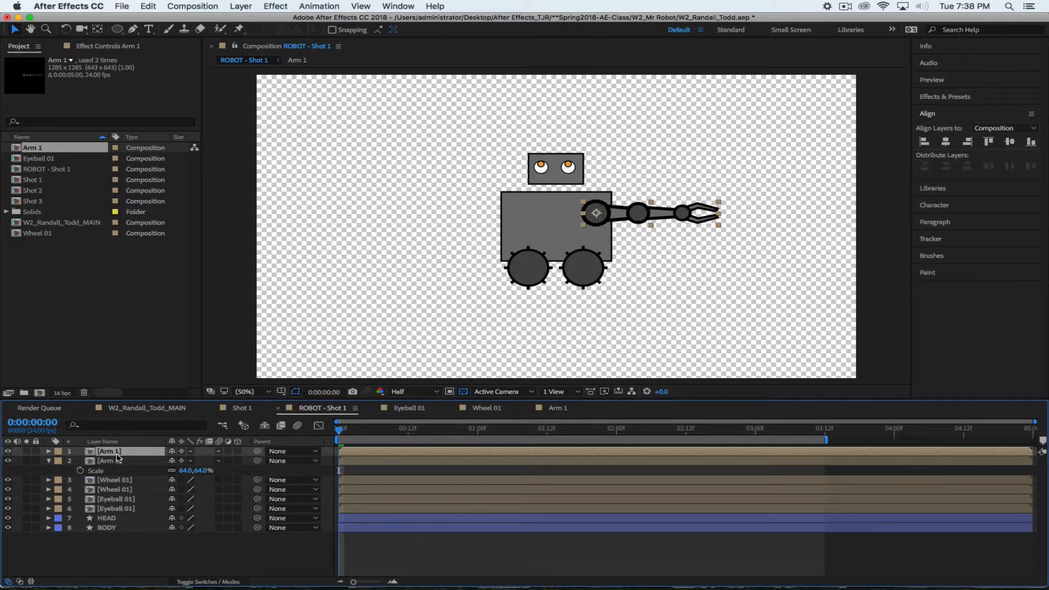
# Mirror the duplicate arm by setting its horizontal scale to -64%
pyautogui.press('s')
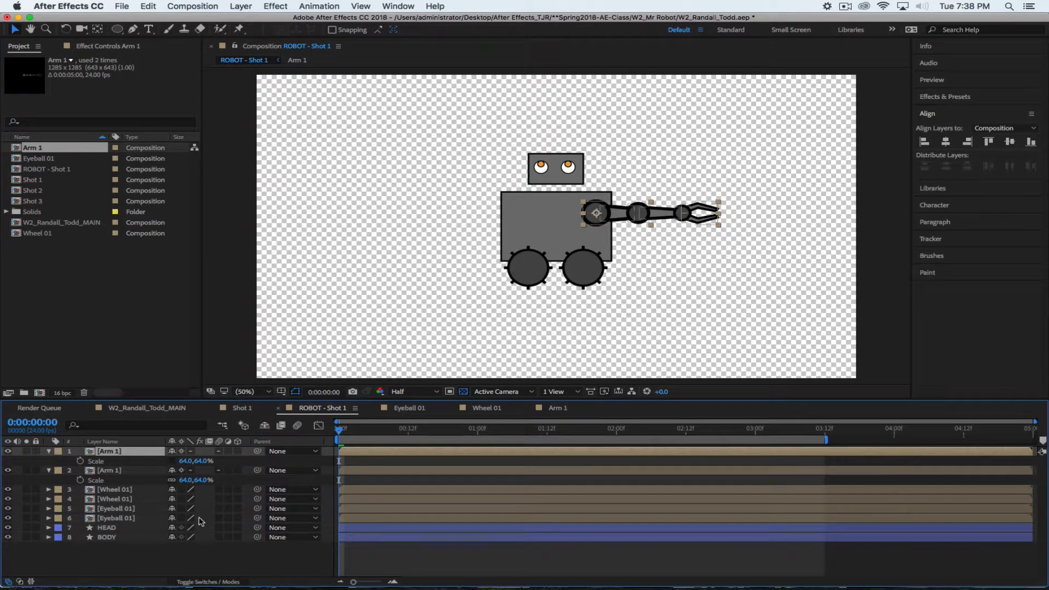
pyautogui.click(186, 461)
pyautogui.write('-6')
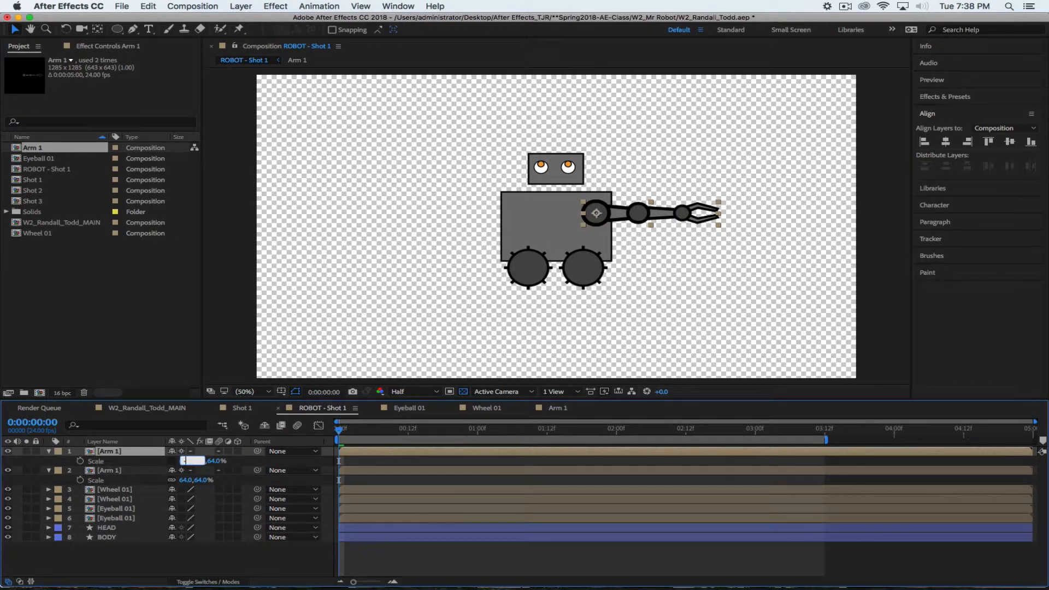
pyautogui.write('4')
pyautogui.press('Return')
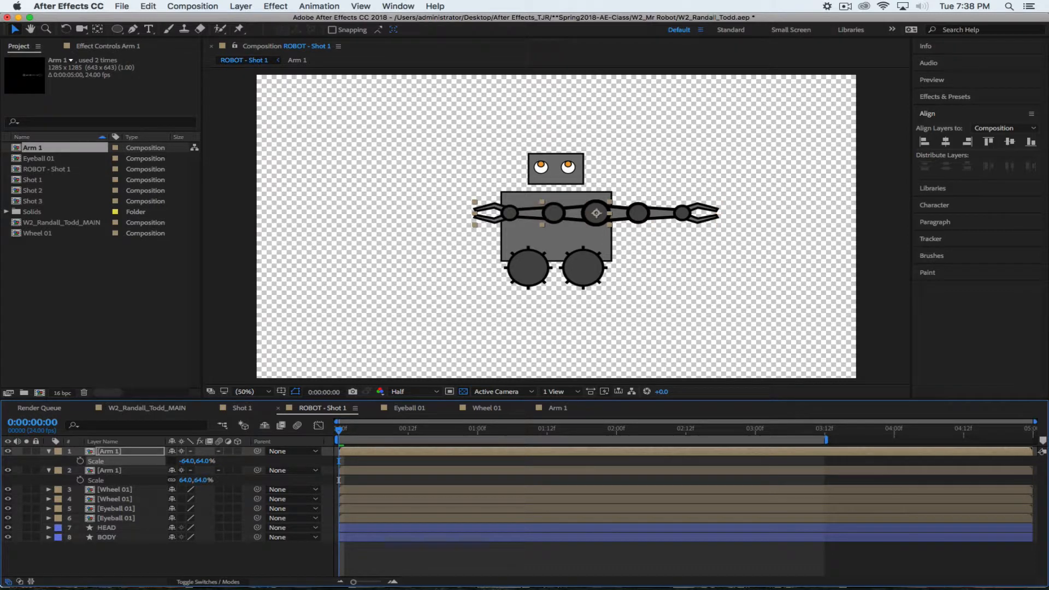
pyautogui.click(170, 461)
# Move the mirrored arm to position 837, 492 on the body's left side
pyautogui.press('p')
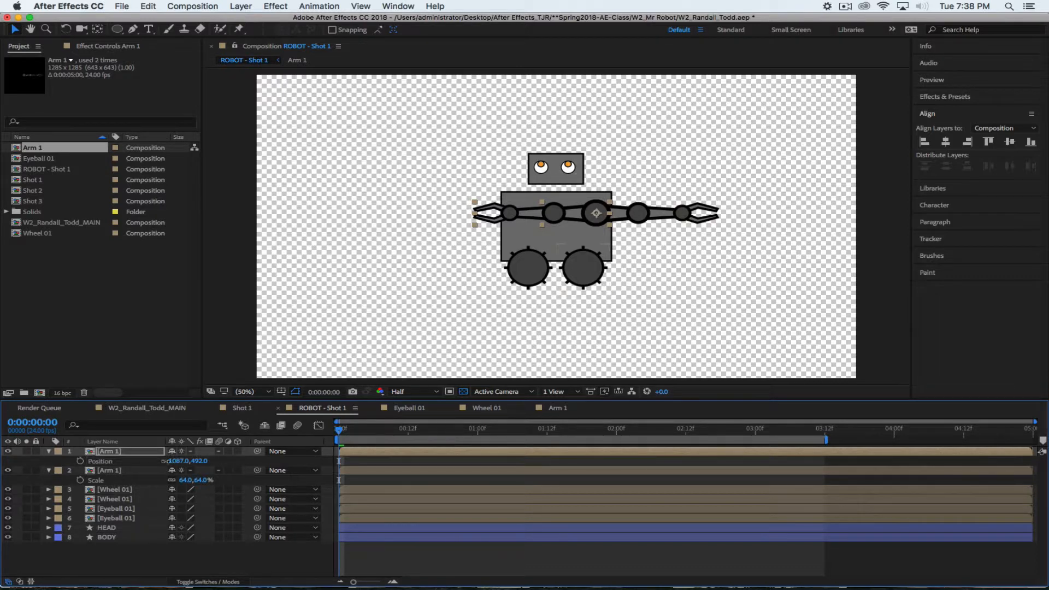
pyautogui.moveTo(175, 460); pyautogui.dragTo(7, 452)
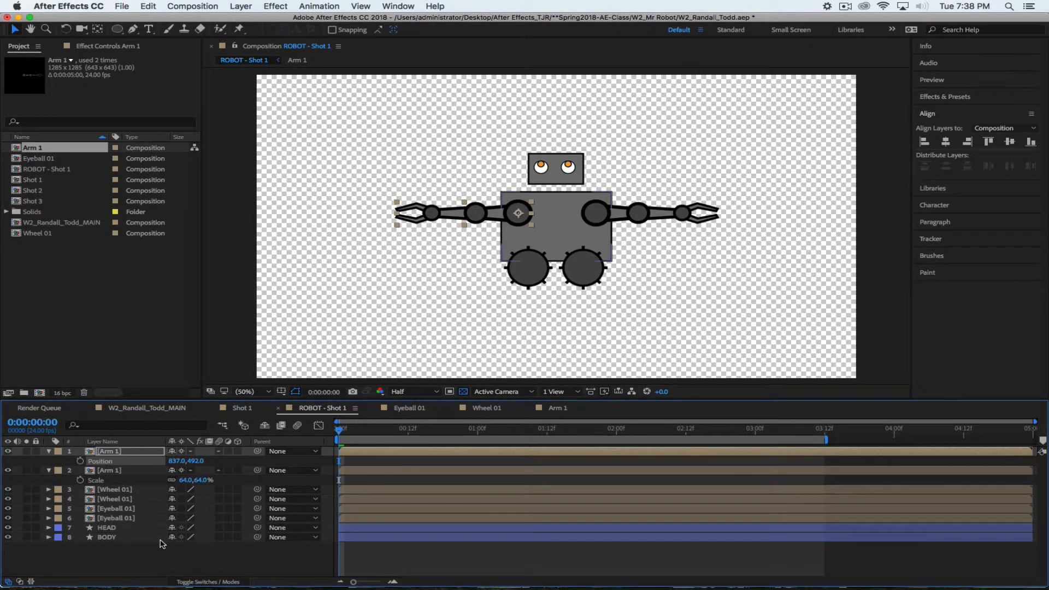
pyautogui.click(210, 544)
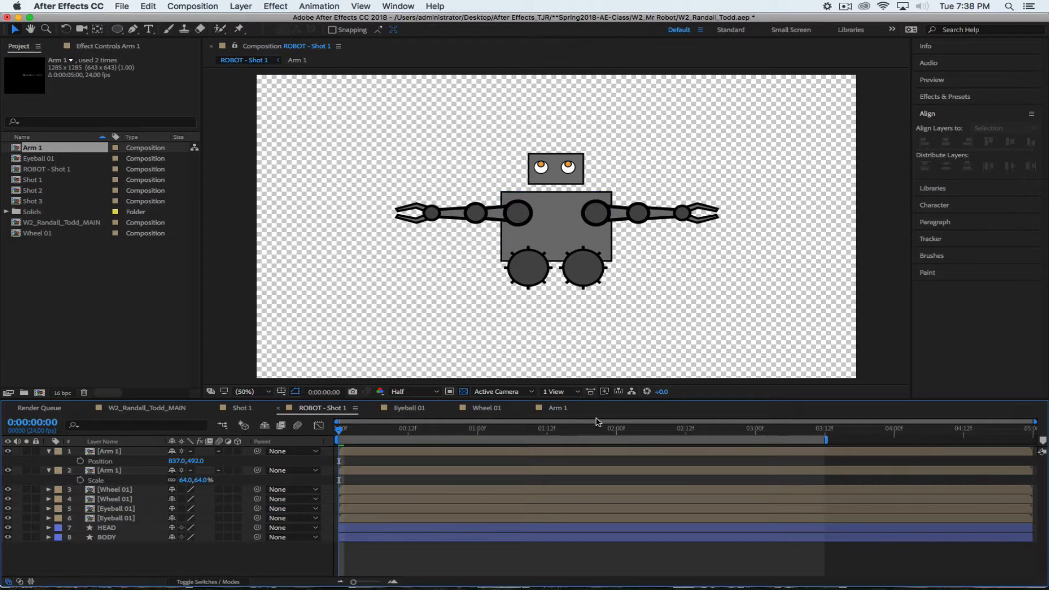
pyautogui.click(560, 409)
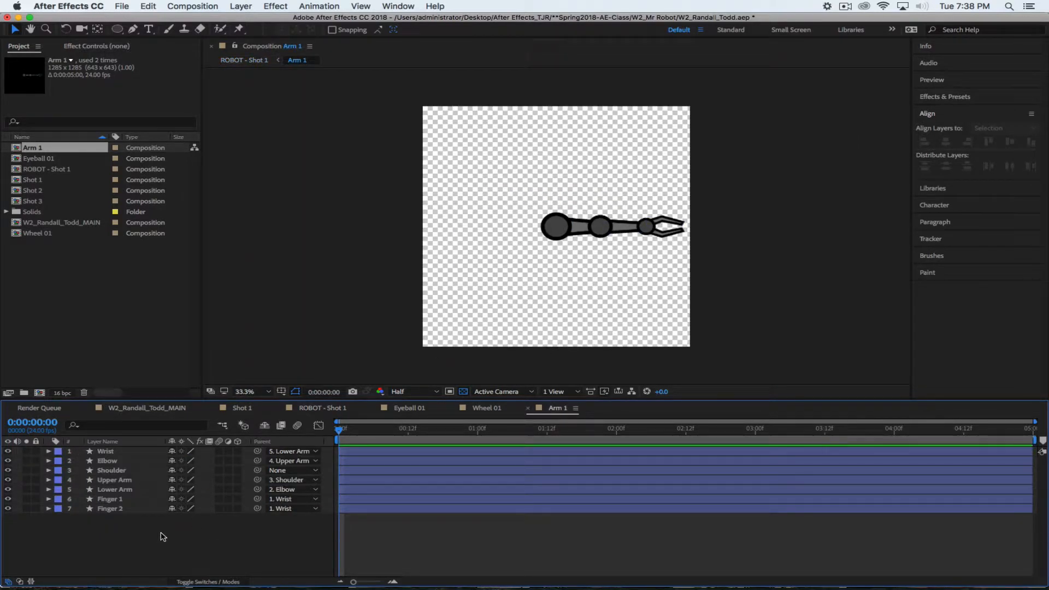
# In Arm 1, rotate the Shoulder up and bend the Elbow upward
pyautogui.click(131, 472)
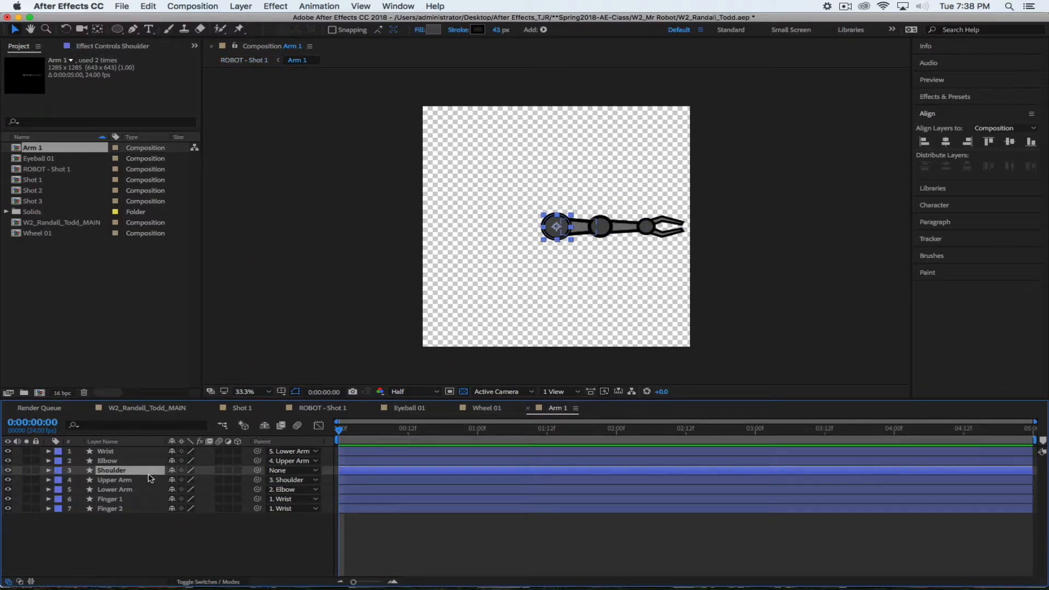
pyautogui.press('r')
pyautogui.moveTo(180, 479); pyautogui.dragTo(153, 478)
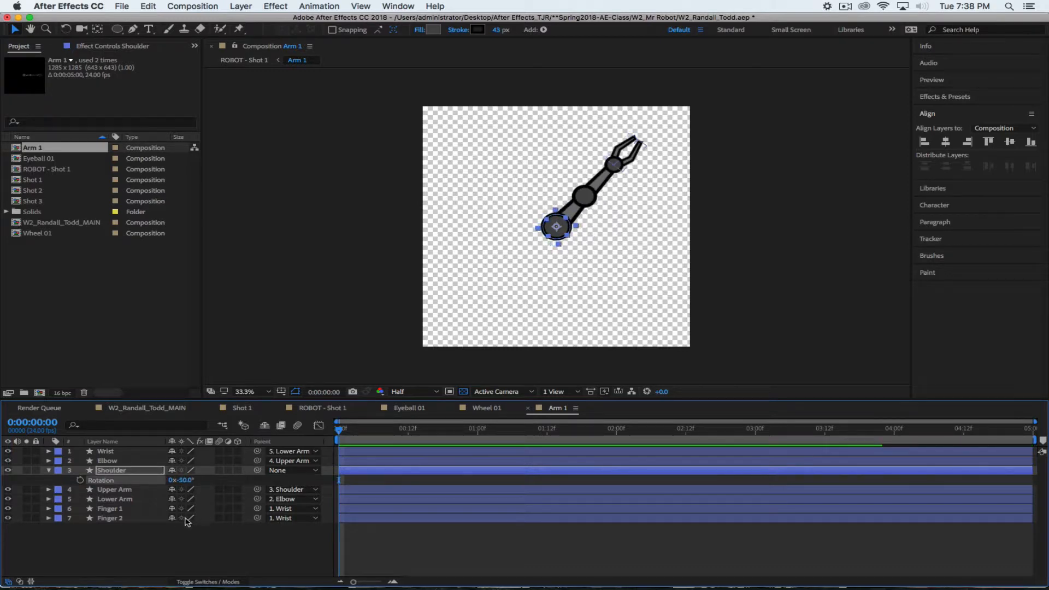
pyautogui.click(120, 462)
pyautogui.press('r')
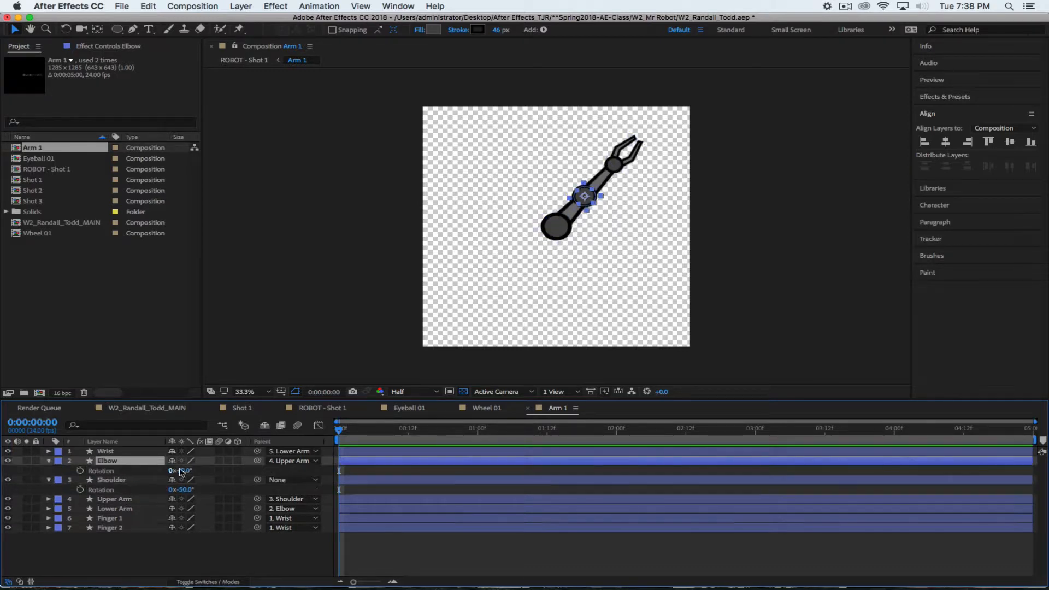
pyautogui.moveTo(181, 470); pyautogui.dragTo(154, 531)
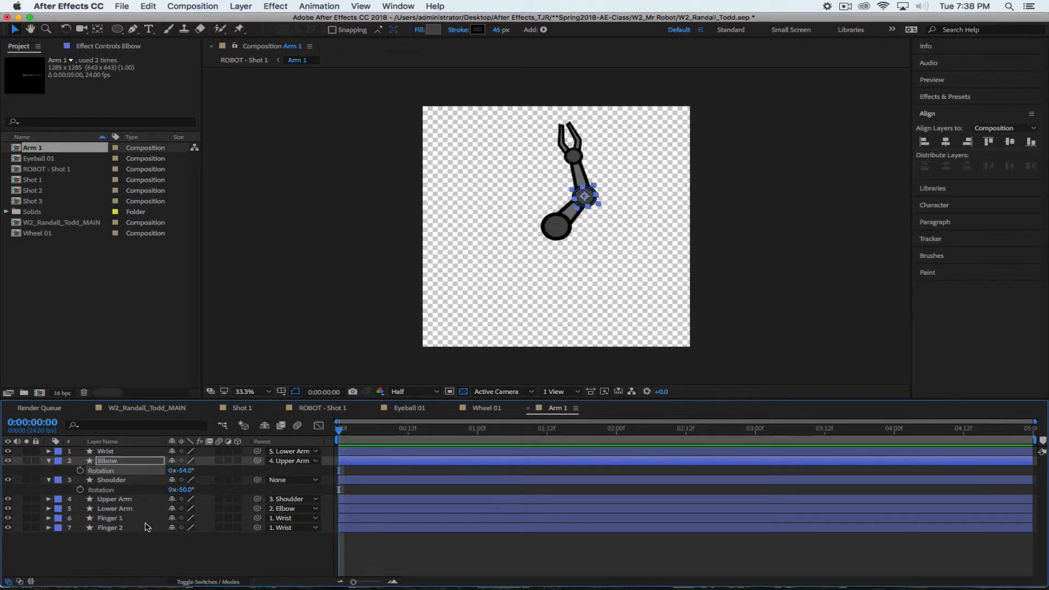
# Adjust the Finger 1 and Finger 2 rotations, then return to ROBOT - Shot 1
pyautogui.click(138, 519)
pyautogui.press('r')
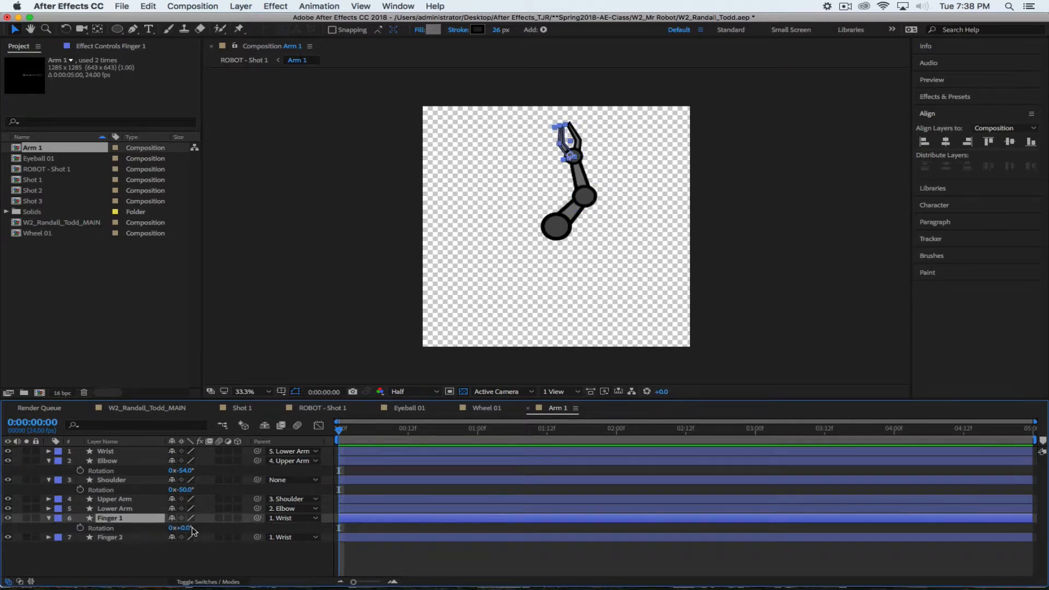
pyautogui.moveTo(184, 527); pyautogui.dragTo(211, 548)
pyautogui.click(130, 538)
pyautogui.press('r')
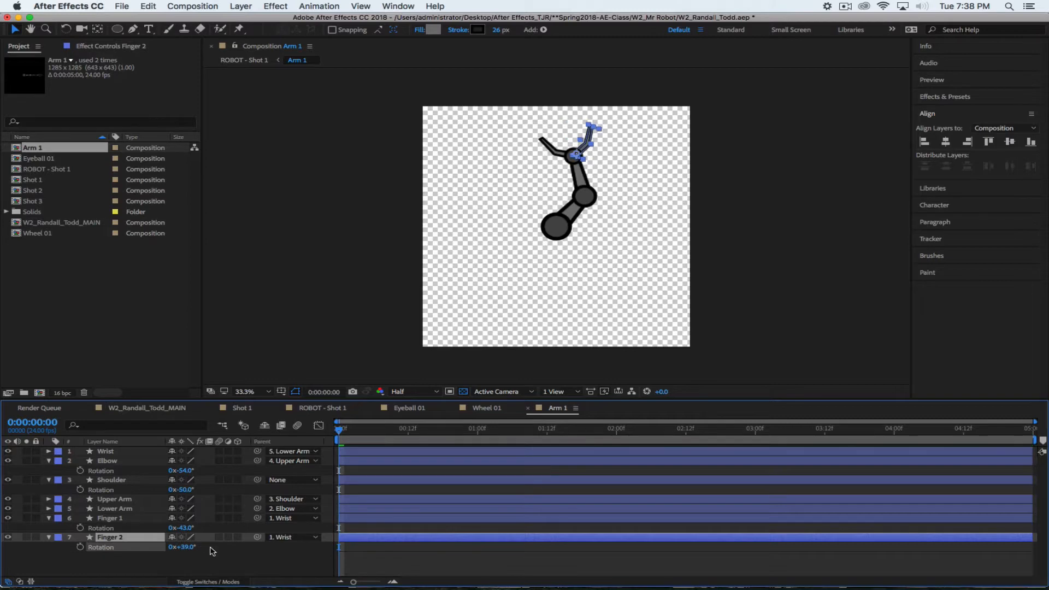
pyautogui.click(317, 408)
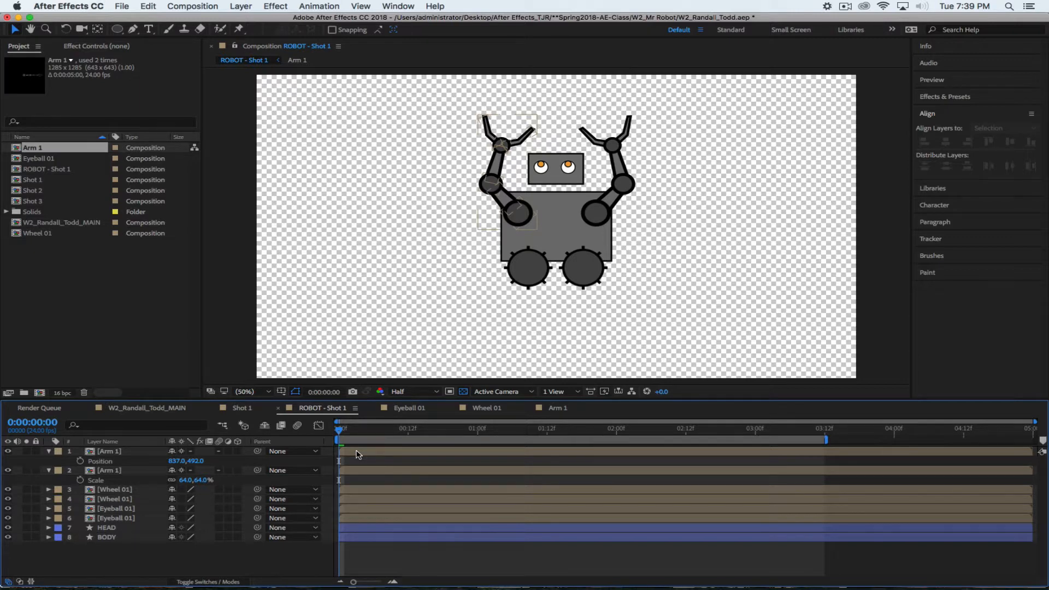
# Undo the joint rotations and the left arm's move, returning Arm 1 to 1087, 492
pyautogui.press('super+z')
pyautogui.press('super+z')
pyautogui.press('super+z')
pyautogui.press('super+z')
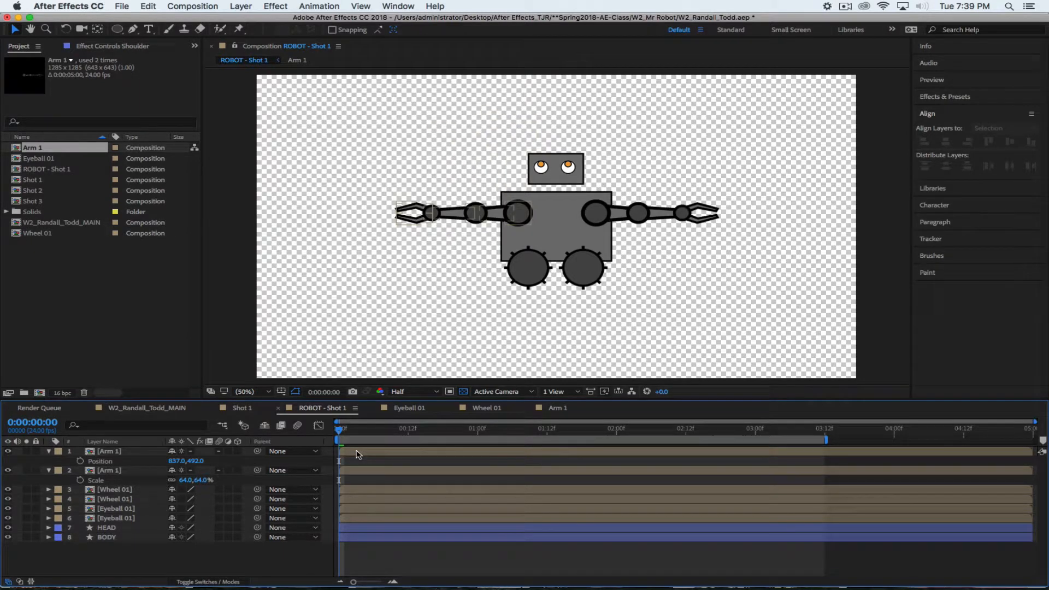
pyautogui.press('super+z')
pyautogui.press('super+z')
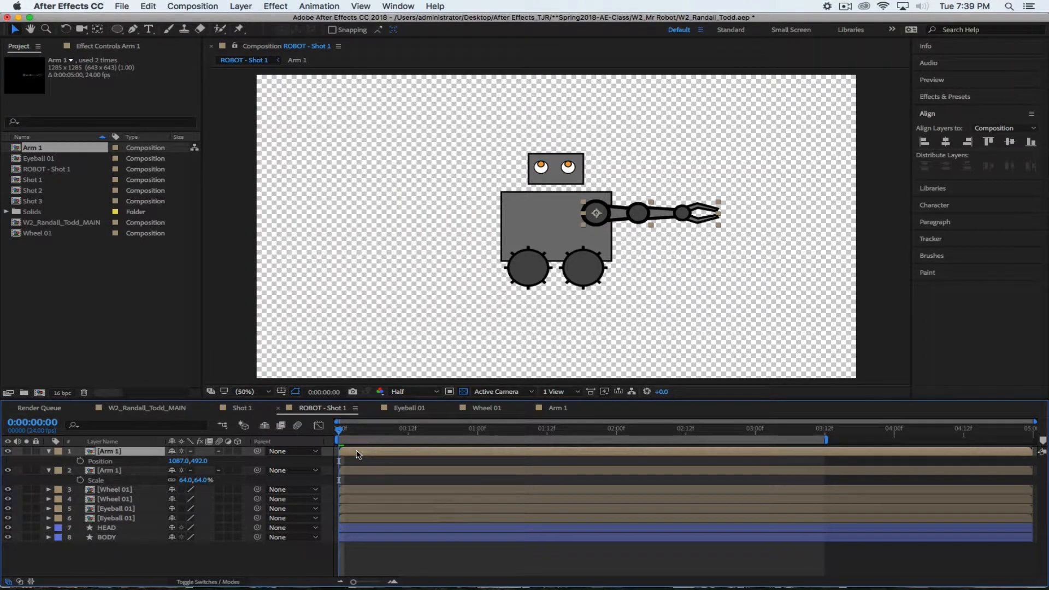
pyautogui.click(155, 285)
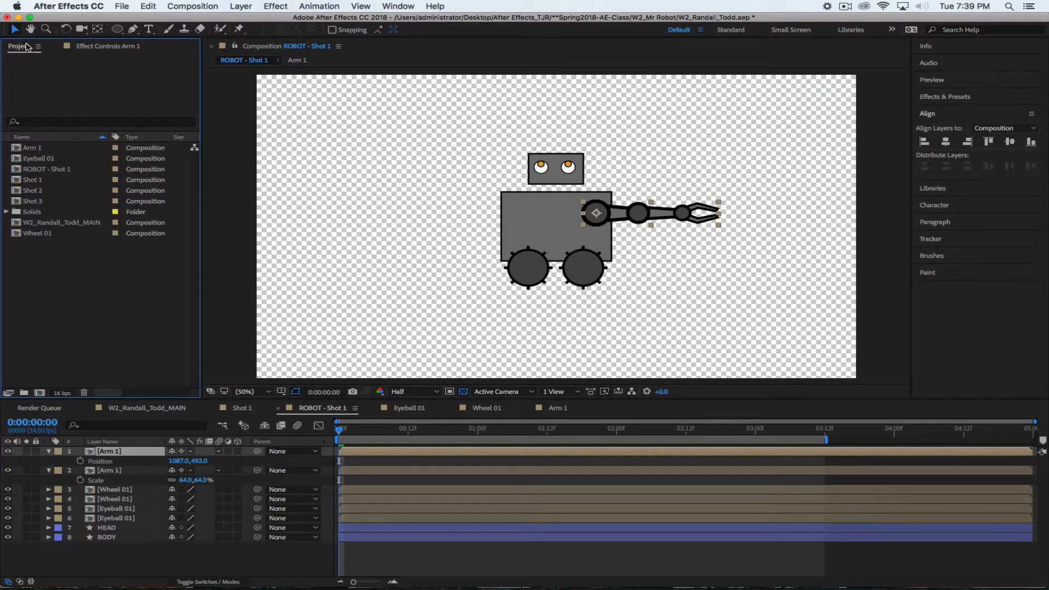
# Duplicate the Arm 1 composition as Arm 2, cancelling an accidental Import File dialog
pyautogui.click(49, 147)
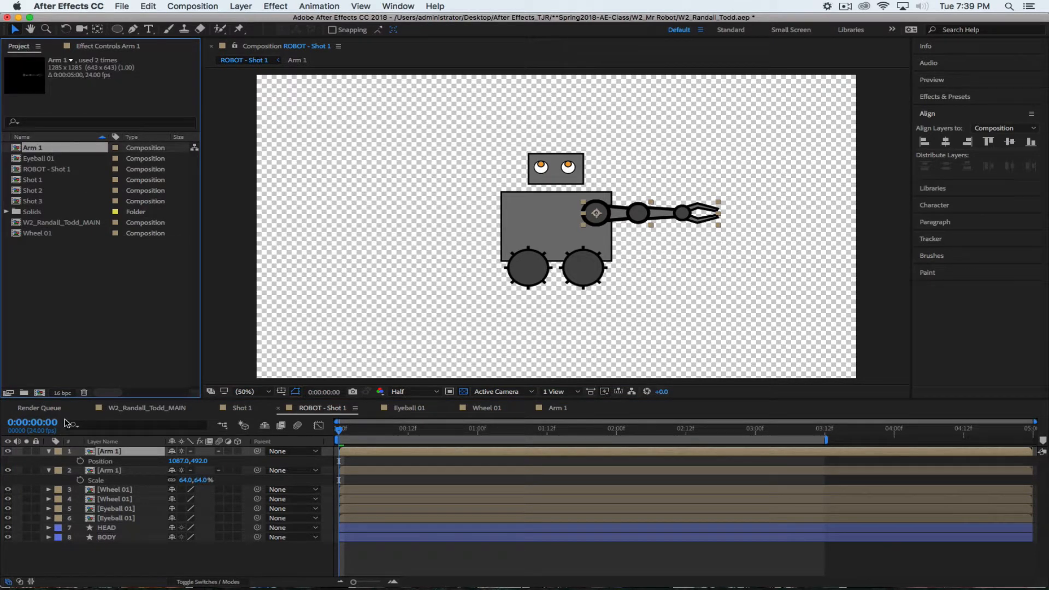
pyautogui.press('super+d')
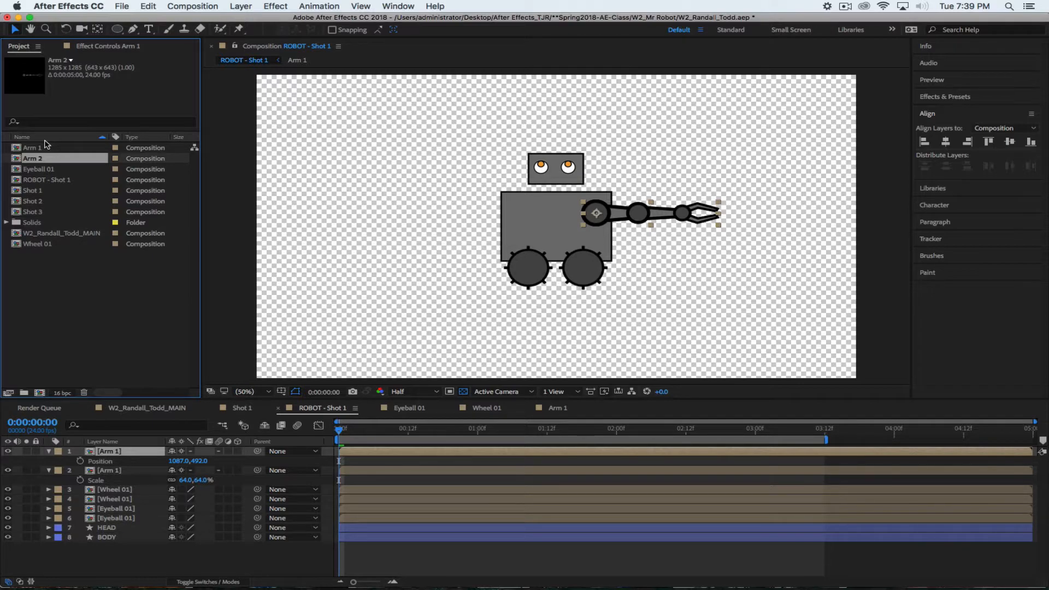
pyautogui.doubleClick(15, 158)
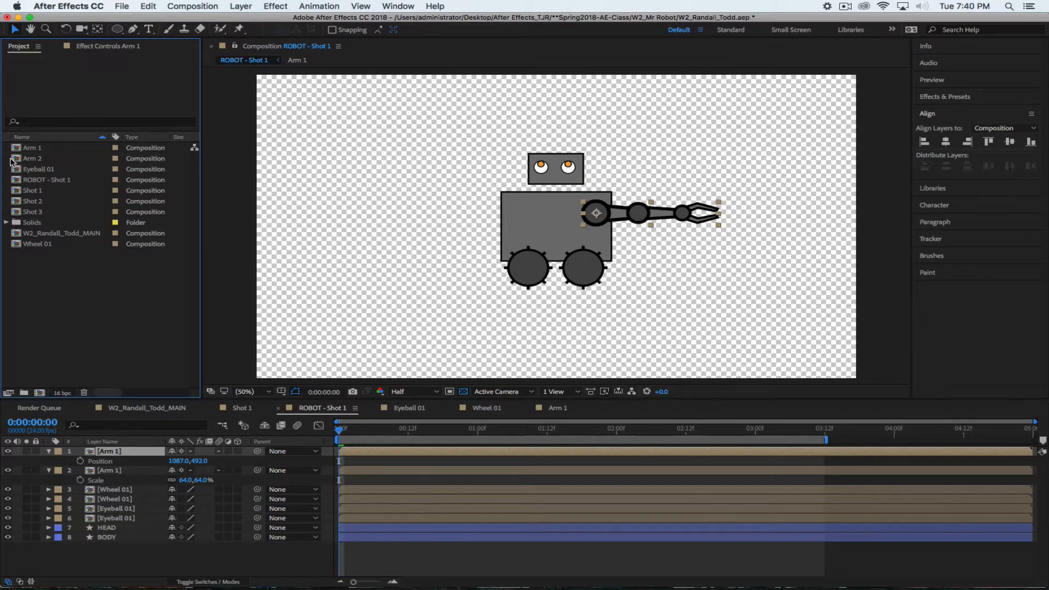
pyautogui.click(660, 370)
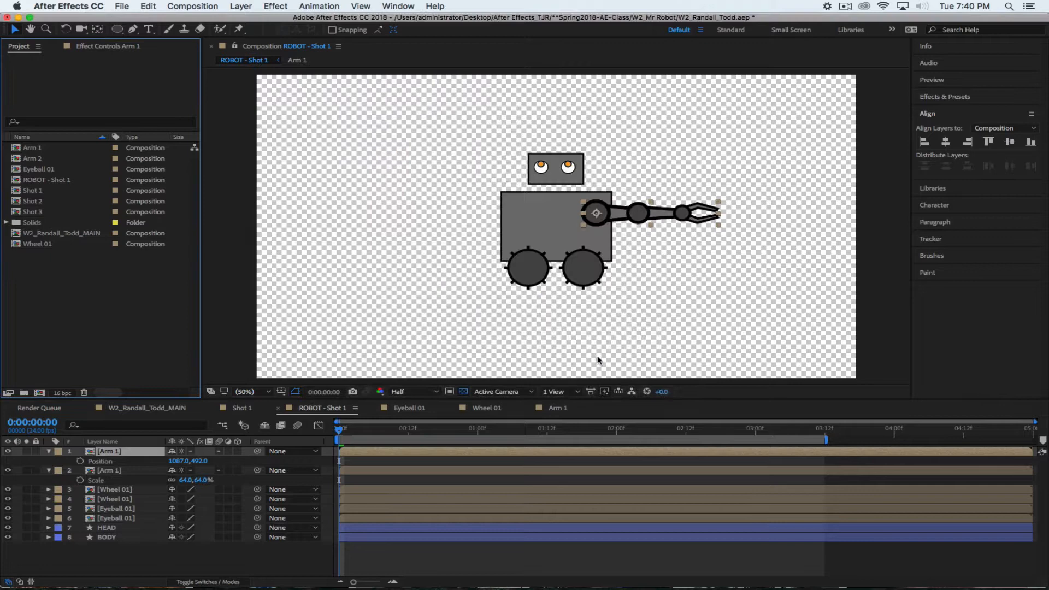
# Open Arm 2 and set its Shoulder rotation to 180° so the arm points left
pyautogui.click(19, 159)
pyautogui.doubleClick(20, 160)
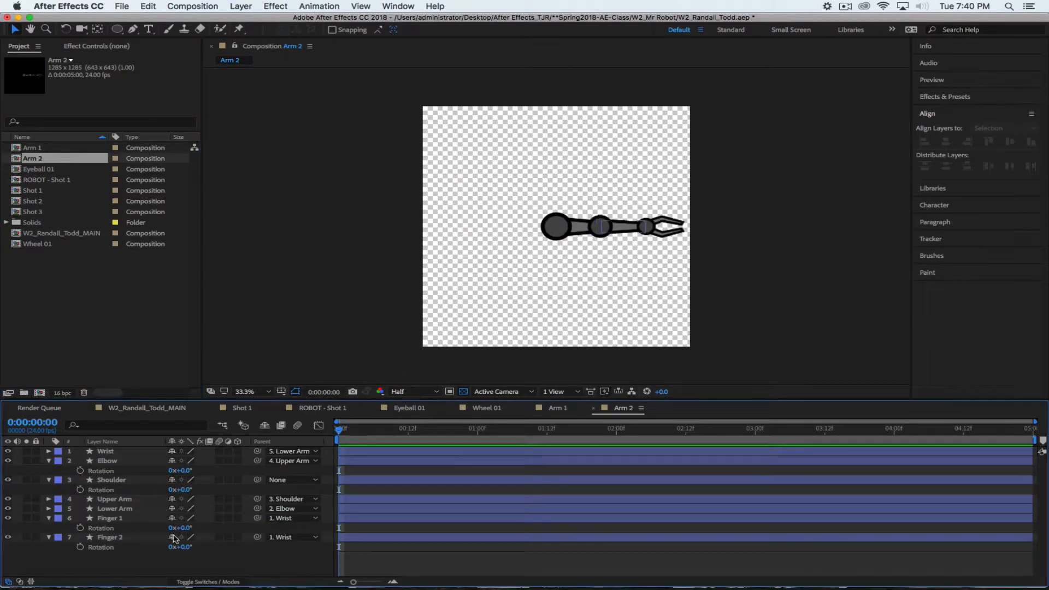
pyautogui.moveTo(180, 489); pyautogui.dragTo(67, 490)
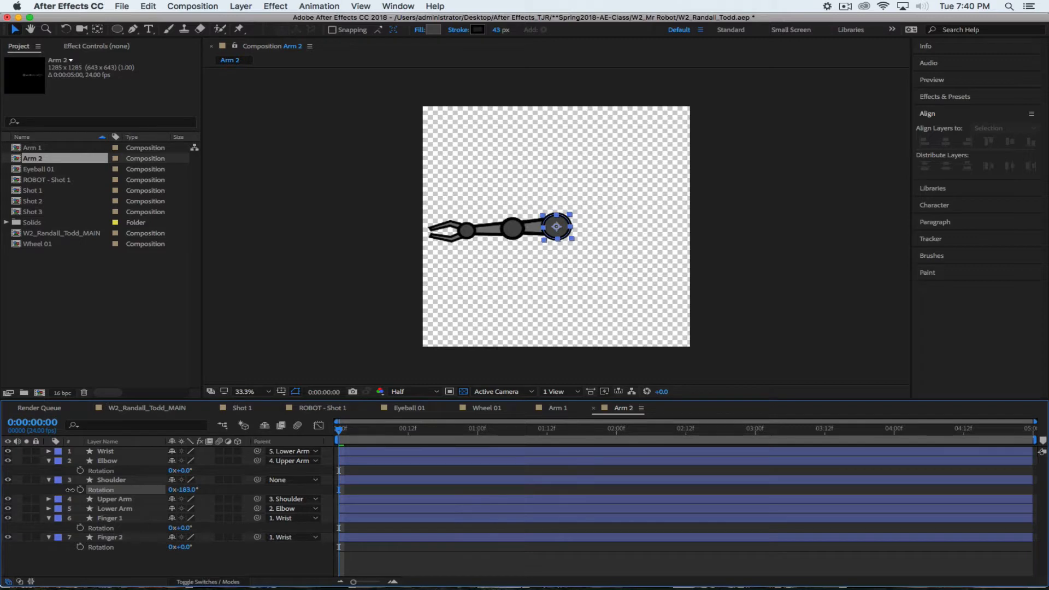
pyautogui.click(189, 489)
pyautogui.write('180')
pyautogui.press('Return')
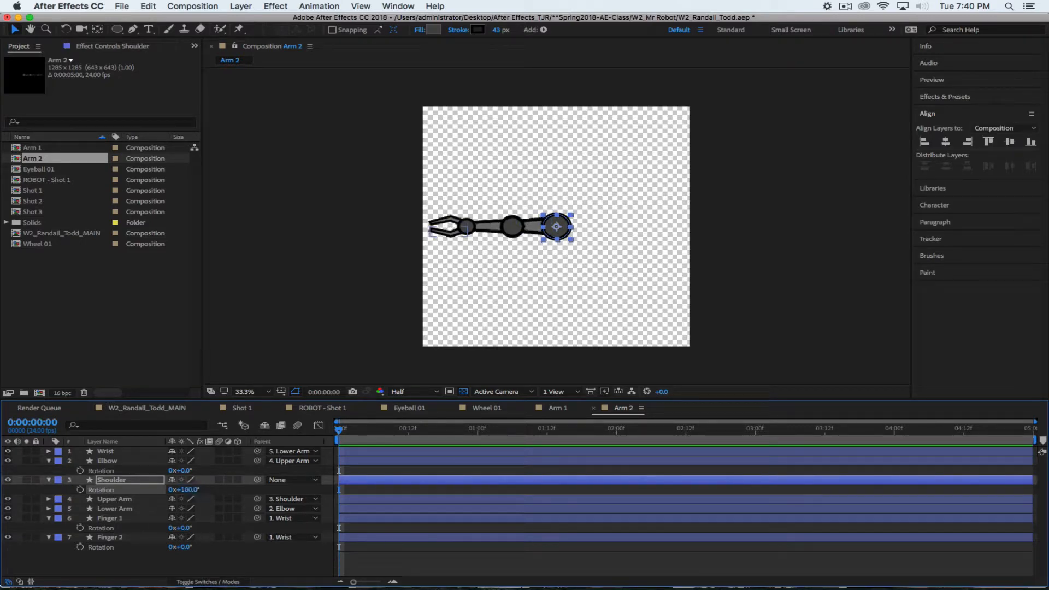
pyautogui.click(51, 333)
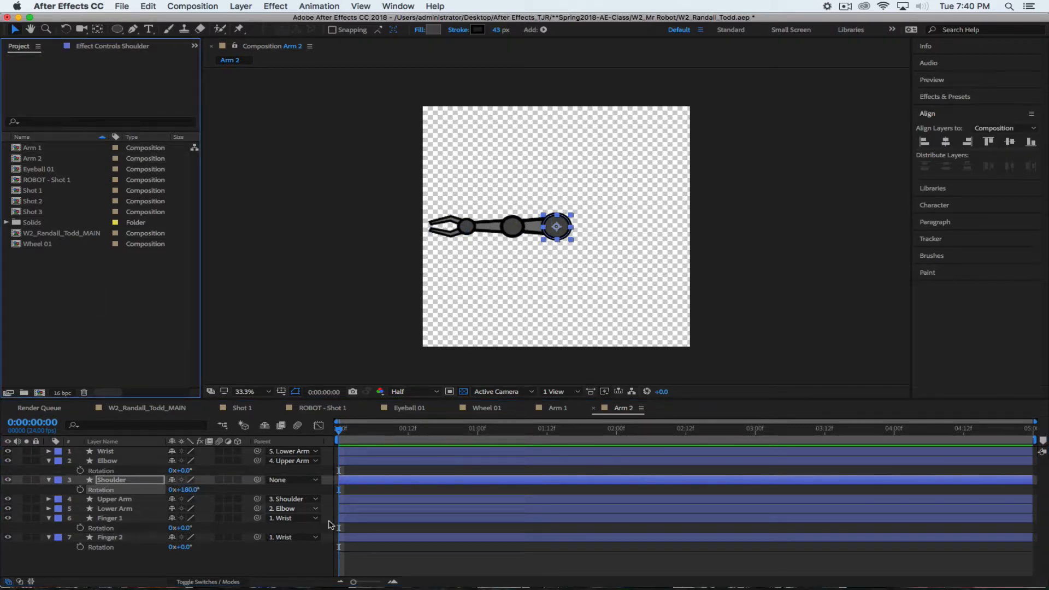
# Add Arm 2 into ROBOT - Shot 1 and set its scale to 64%
pyautogui.click(325, 408)
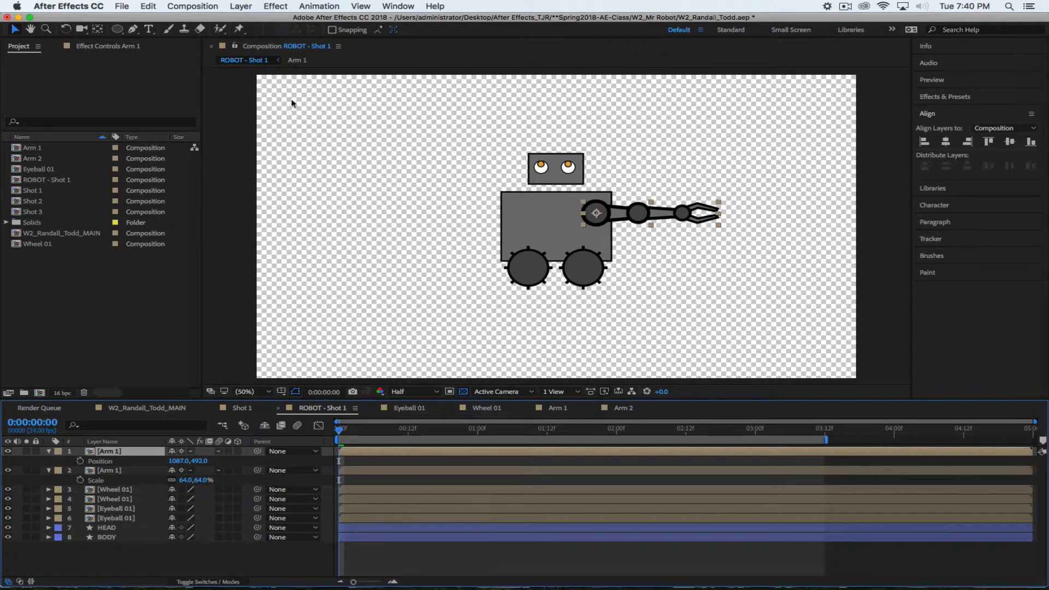
pyautogui.moveTo(31, 160); pyautogui.dragTo(392, 198)
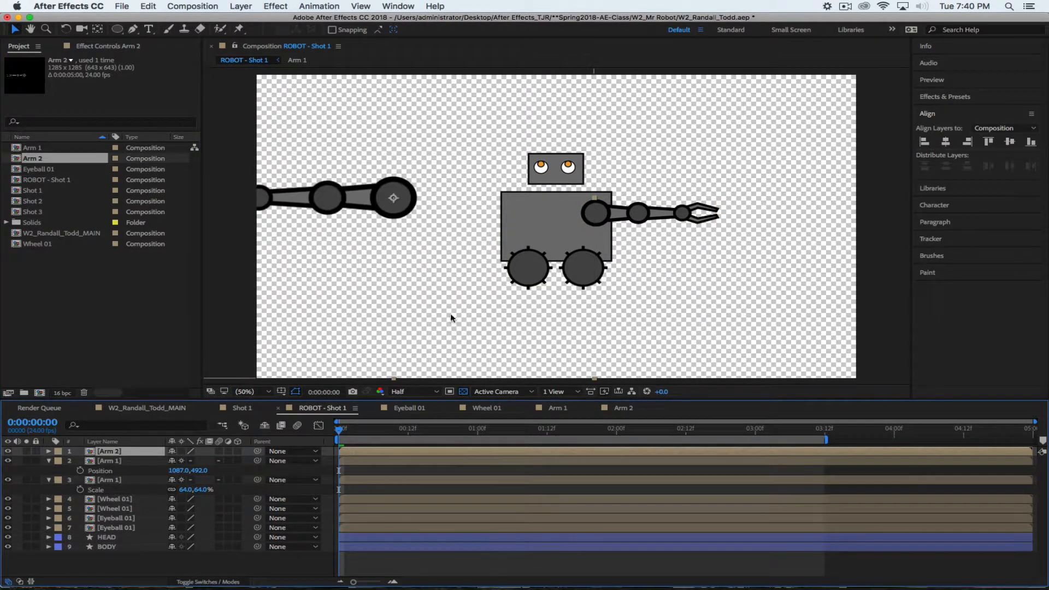
pyautogui.click(132, 462)
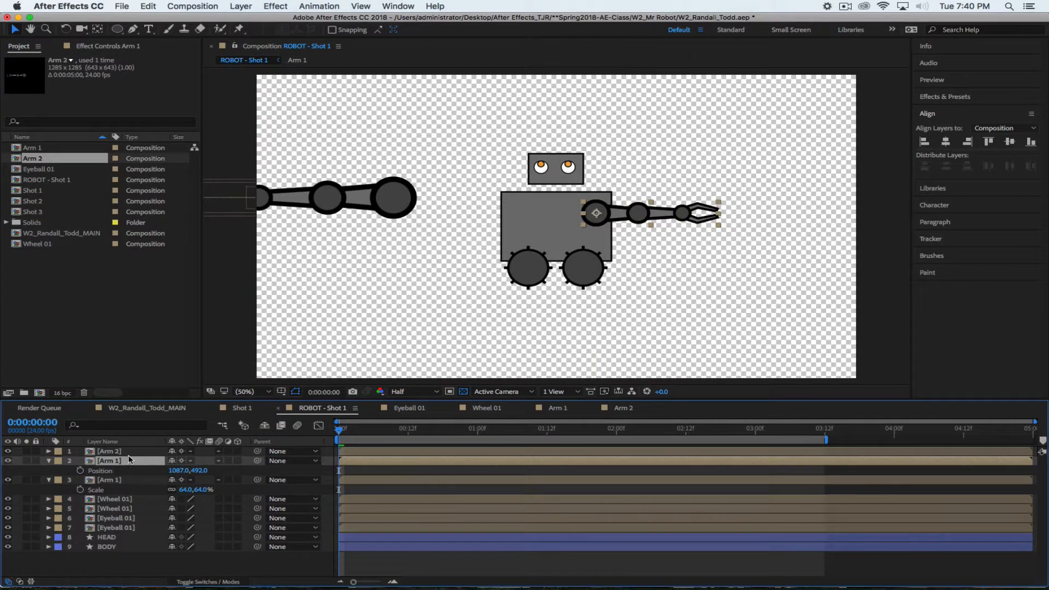
pyautogui.click(132, 452)
pyautogui.press('s')
pyautogui.click(143, 470)
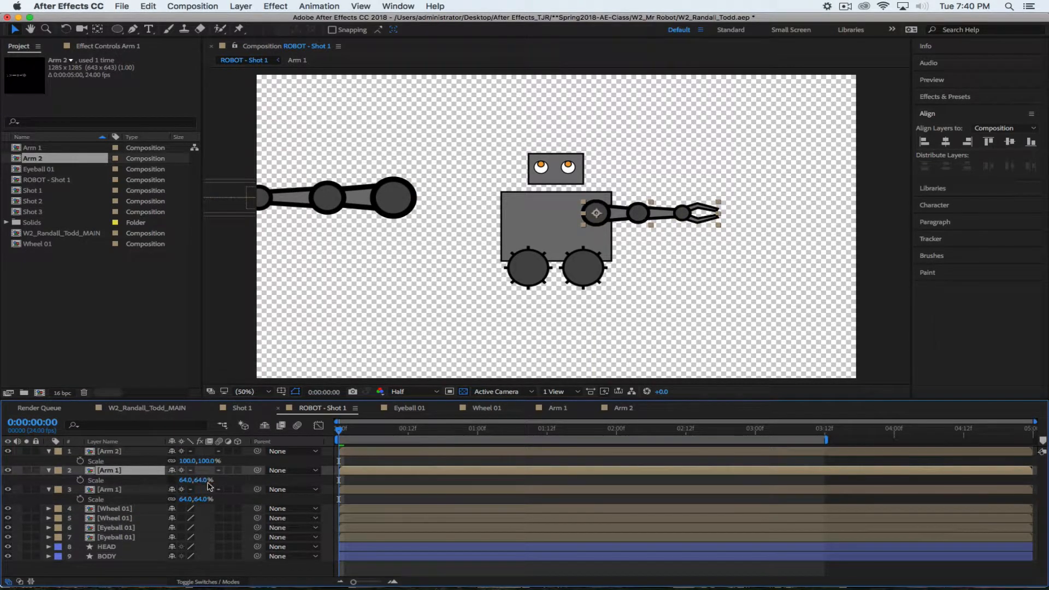
pyautogui.click(188, 461)
pyautogui.write('64')
pyautogui.press('Return')
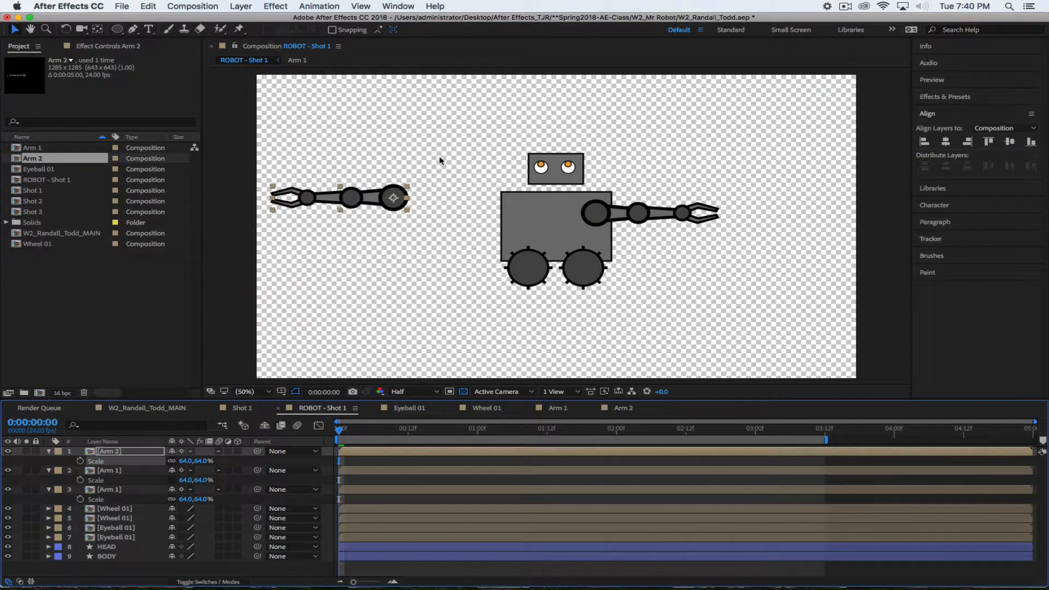
# Position Arm 2 on the robot body's left side and fold away all layer properties
pyautogui.click(139, 452)
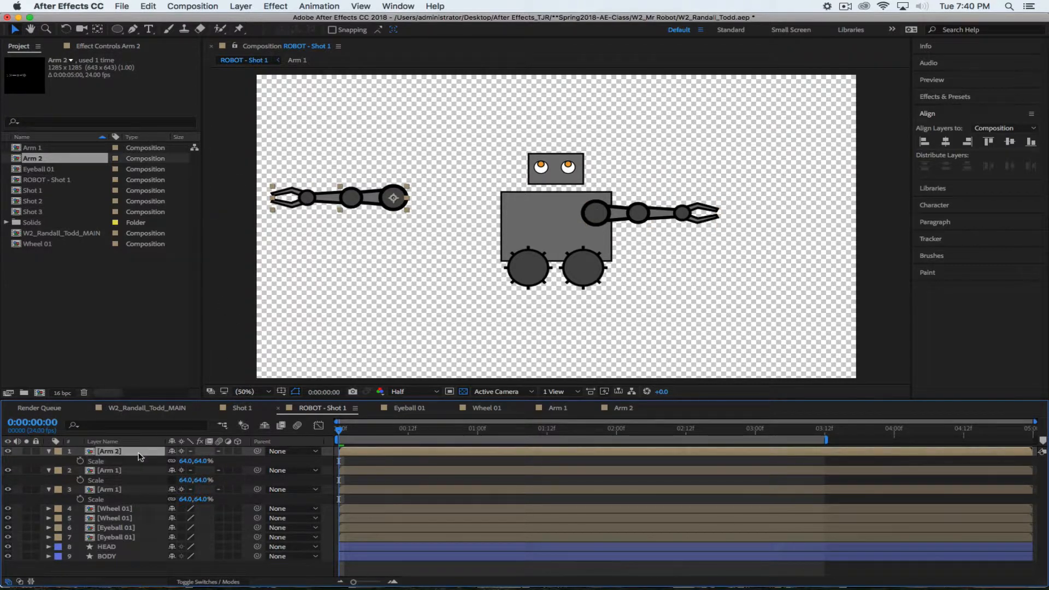
pyautogui.press('p')
pyautogui.moveTo(174, 461); pyautogui.dragTo(411, 462)
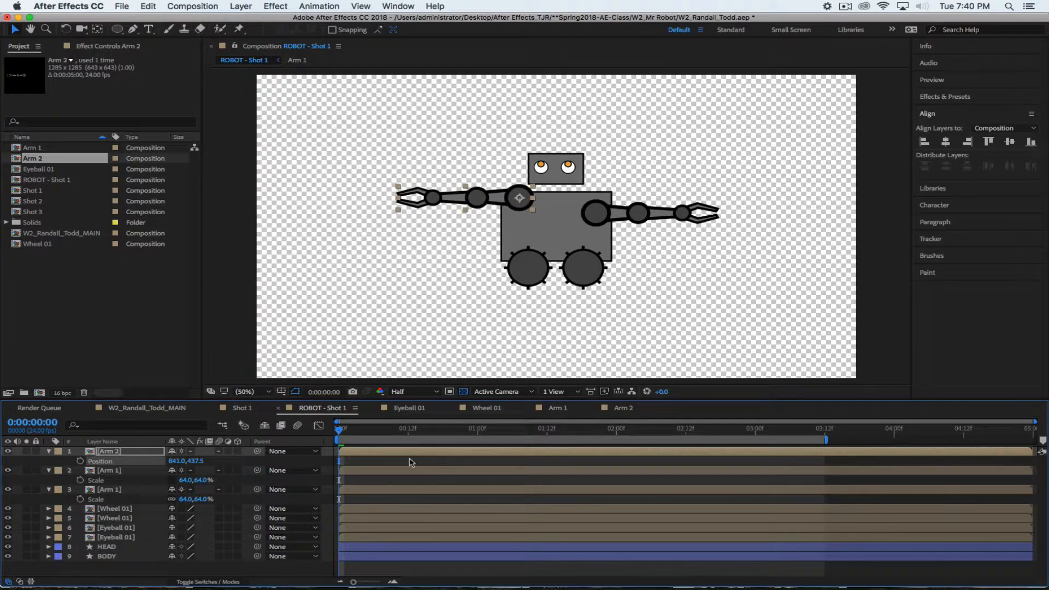
pyautogui.moveTo(193, 460); pyautogui.dragTo(233, 459)
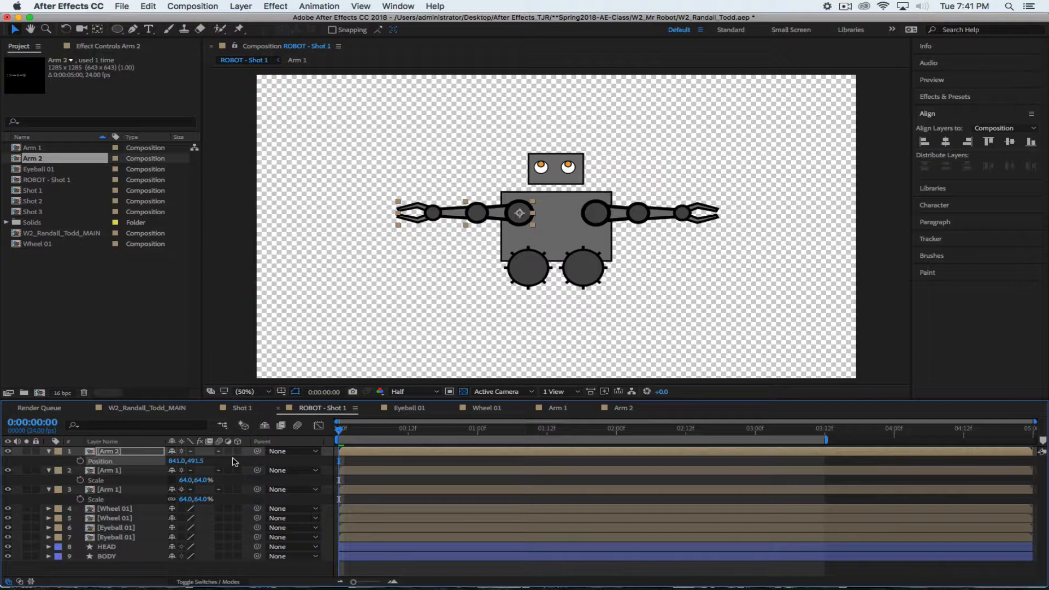
pyautogui.click(48, 451)
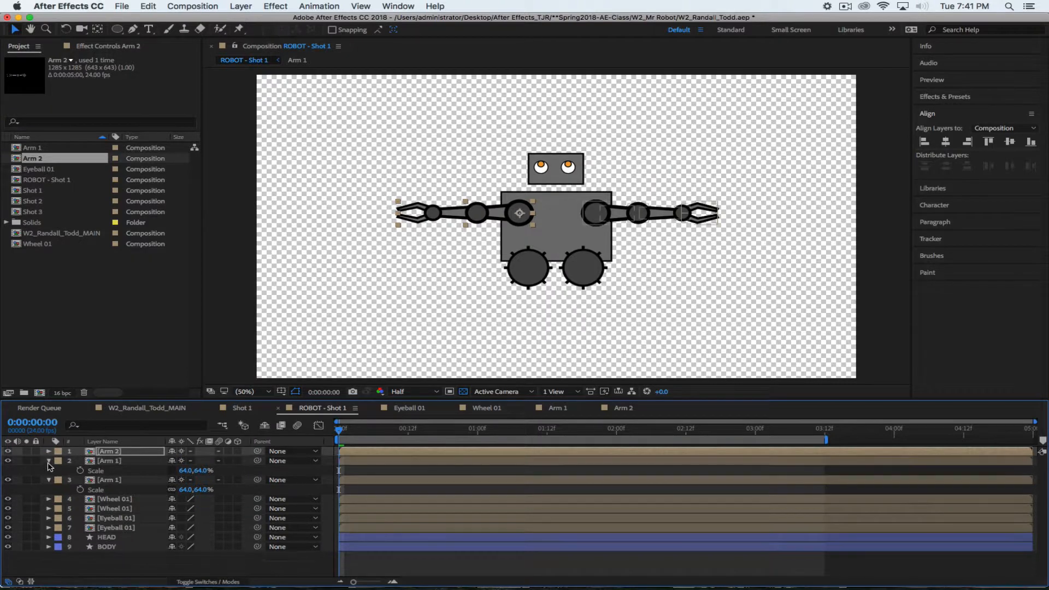
pyautogui.click(48, 460)
pyautogui.click(48, 470)
pyautogui.click(142, 565)
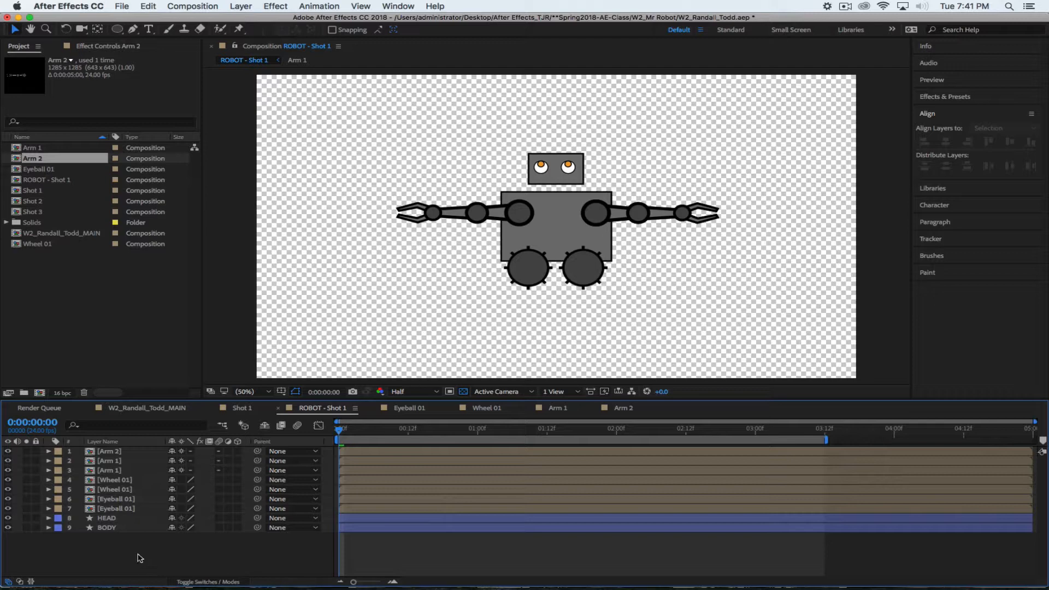
# Create a new composition named City Background using the HDTV 1080 24 preset
pyautogui.click(175, 7)
pyautogui.click(177, 21)
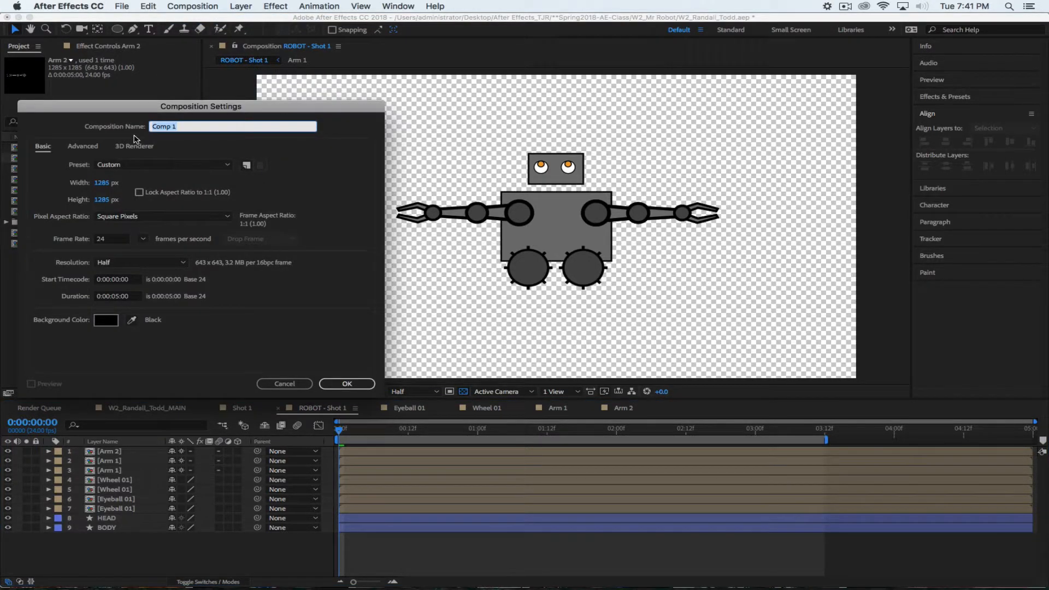
pyautogui.write('City Background')
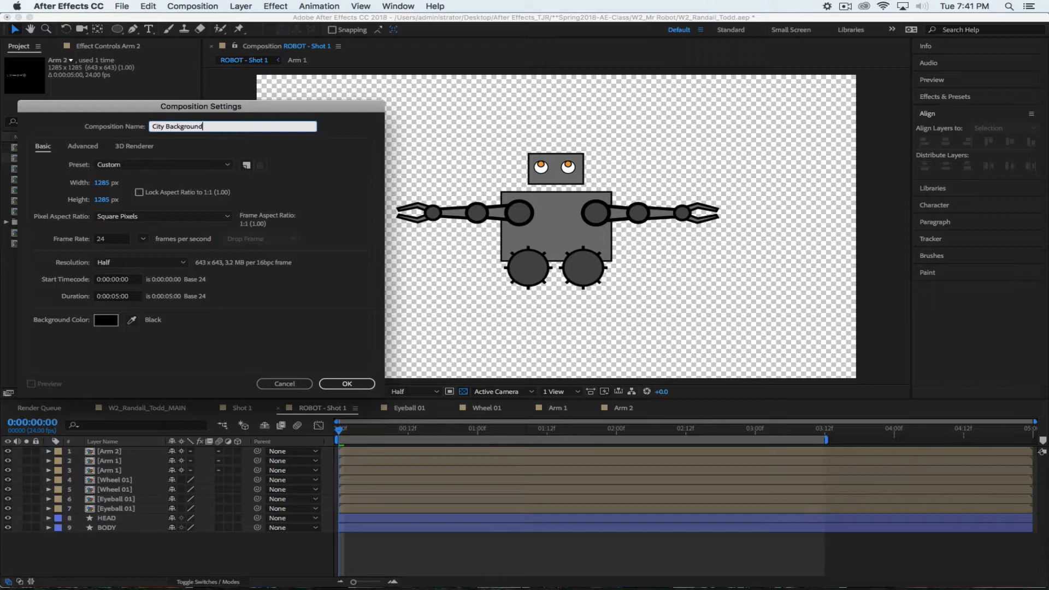
pyautogui.click(152, 165)
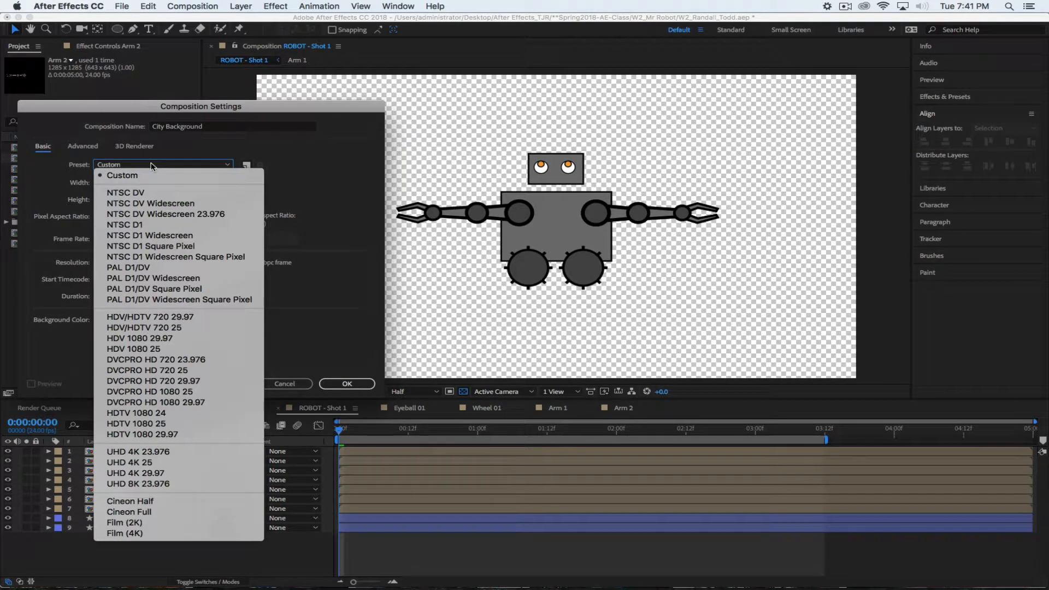
pyautogui.click(134, 412)
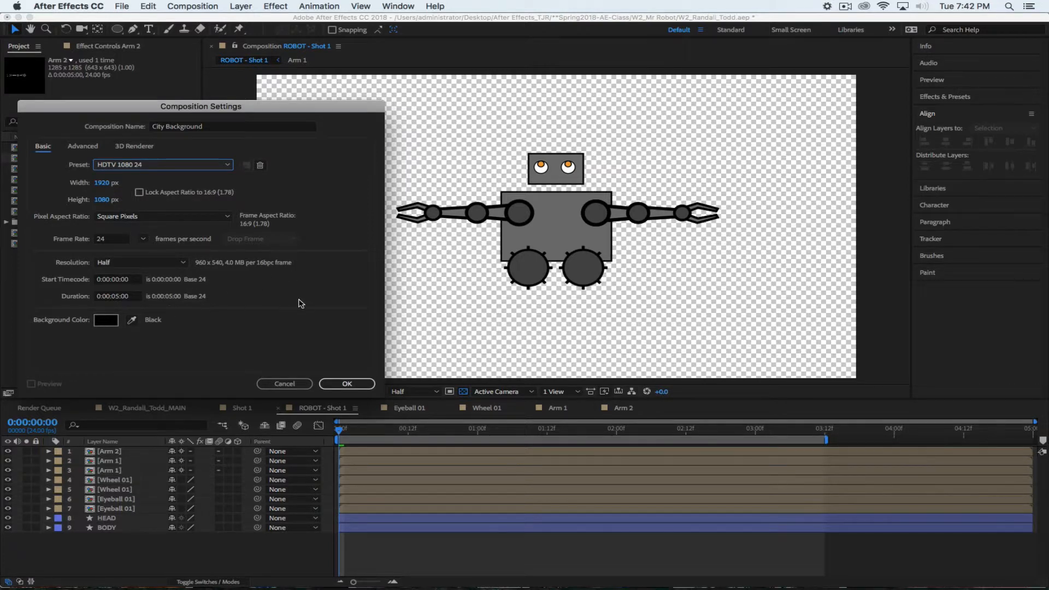
pyautogui.click(343, 383)
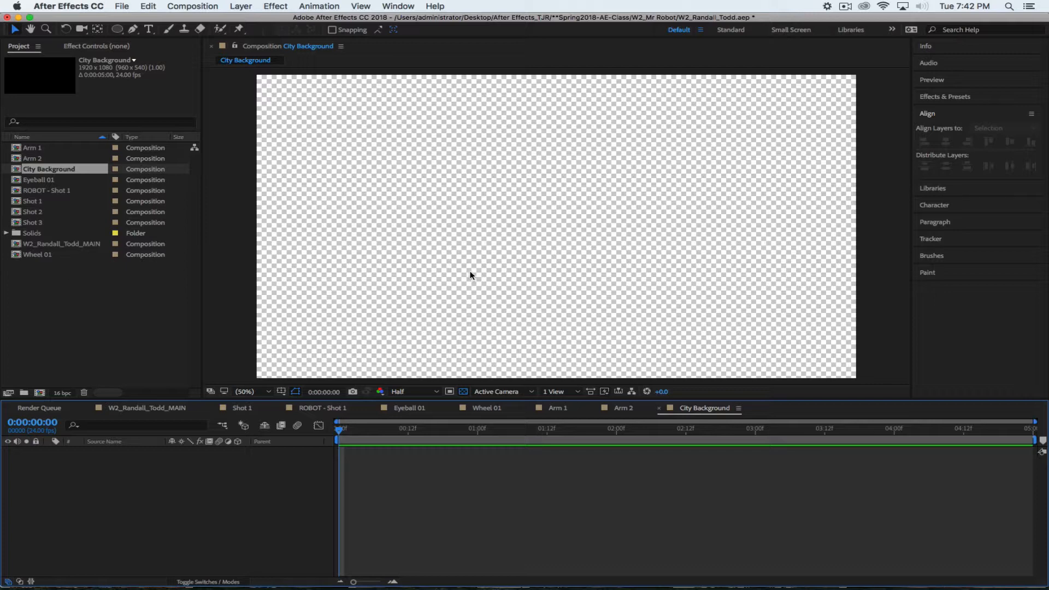
pyautogui.click(133, 301)
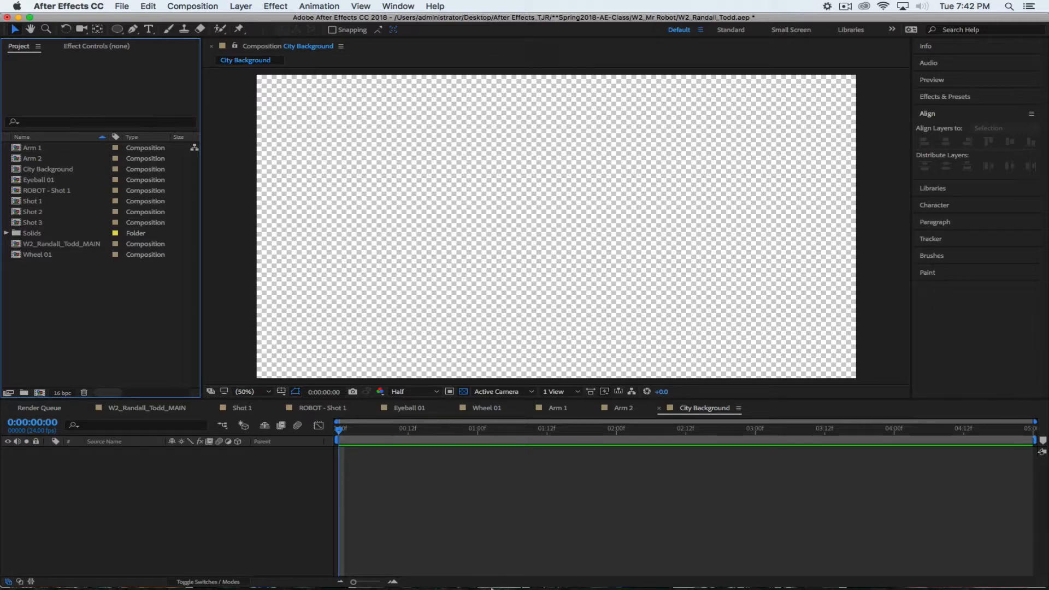
# In Firefox, open a new tab and show Google Images results for 'google'
pyautogui.moveTo(489, 587)
pyautogui.click(337, 574)
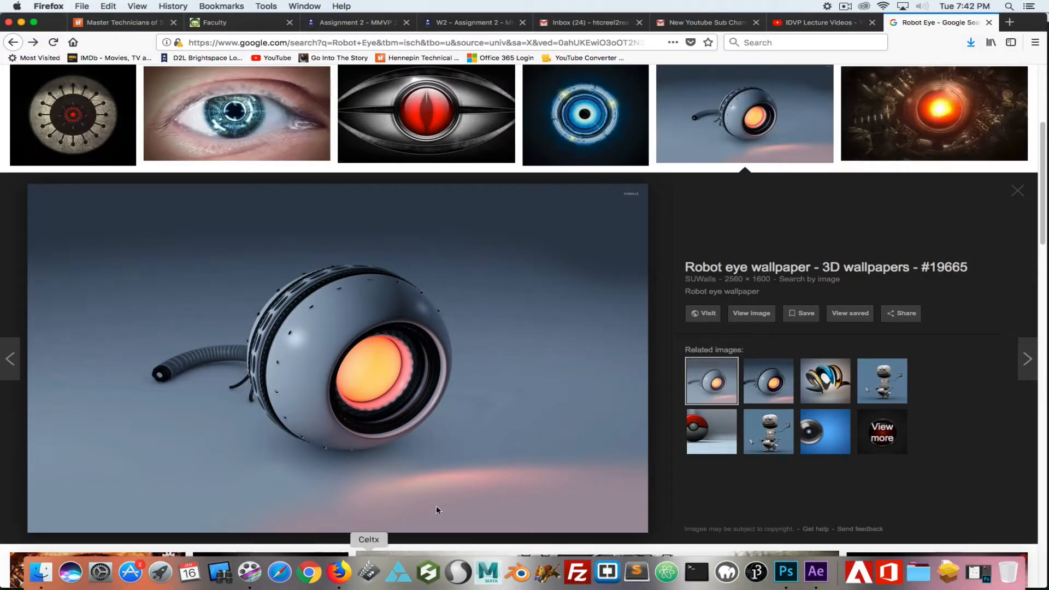
pyautogui.scroll(-6, 728, 265)
pyautogui.scroll(10, 713, 262)
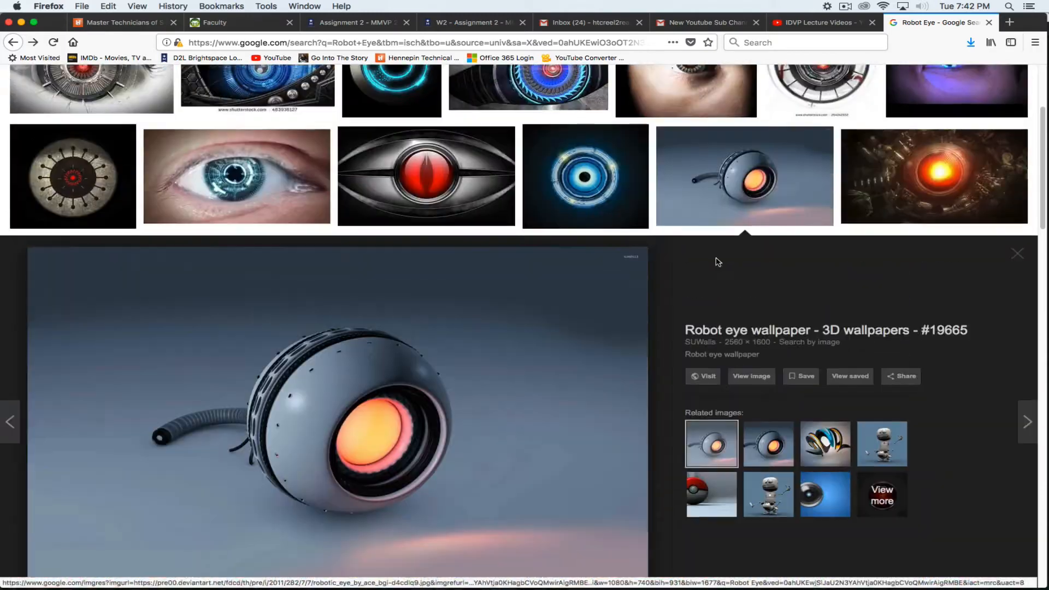
pyautogui.click(1009, 22)
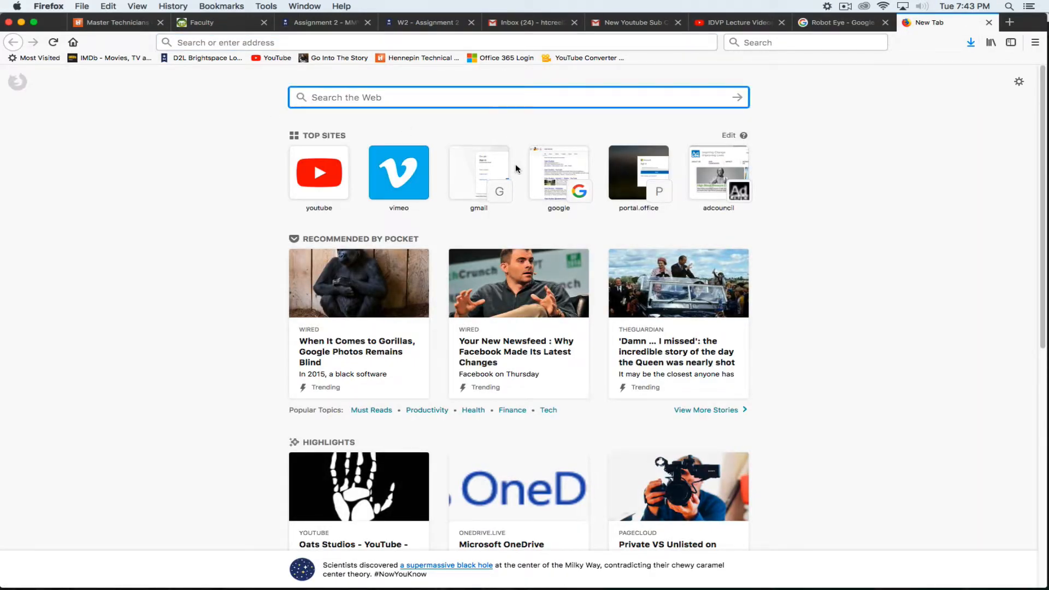
pyautogui.write('google')
pyautogui.press('Return')
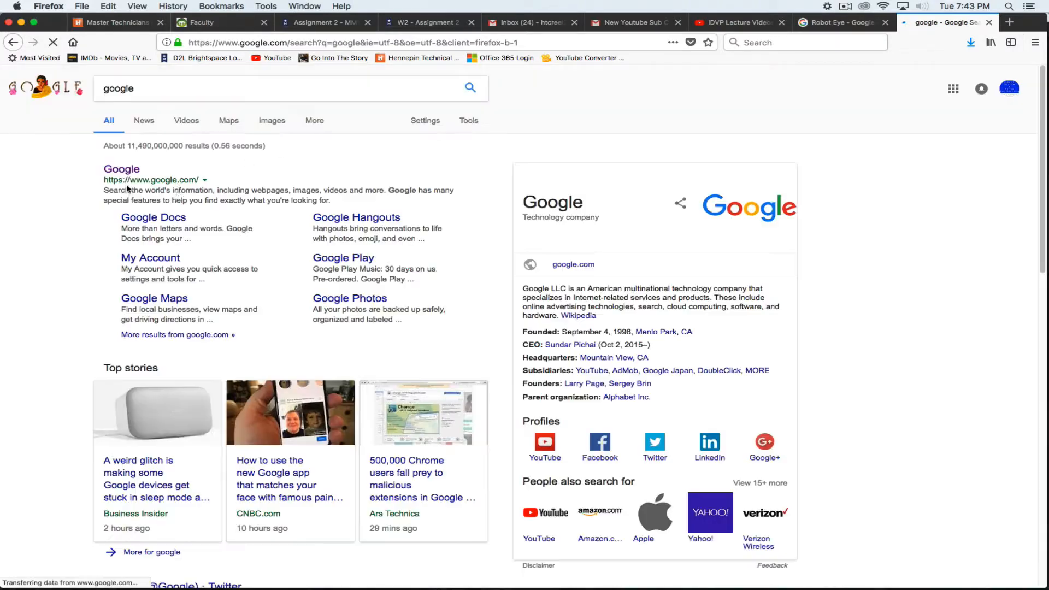
pyautogui.click(261, 124)
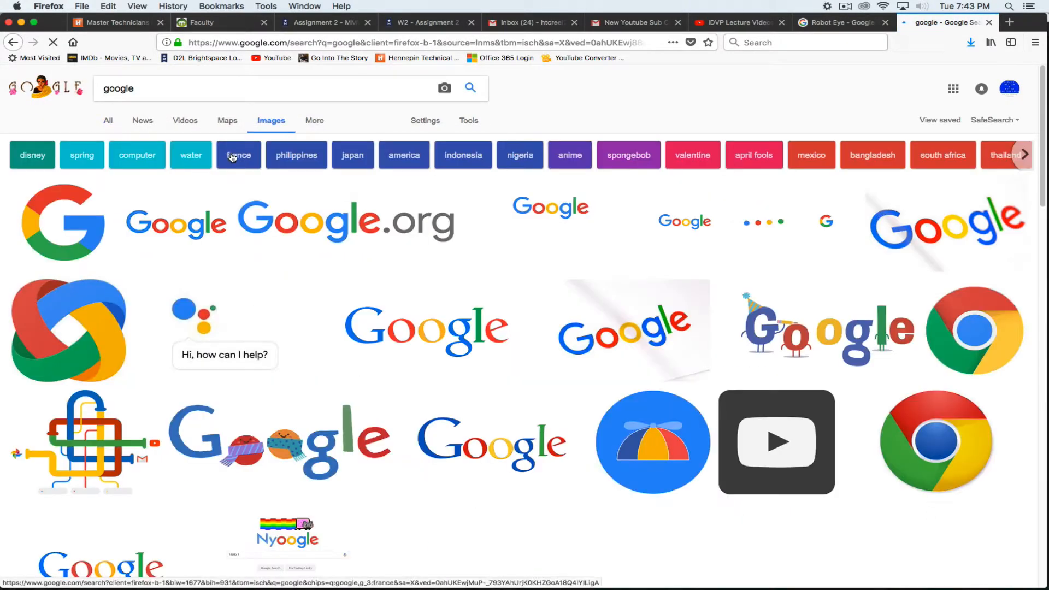
# Filter the images to Large size and enter 'Alley Way' as the new query
pyautogui.click(469, 124)
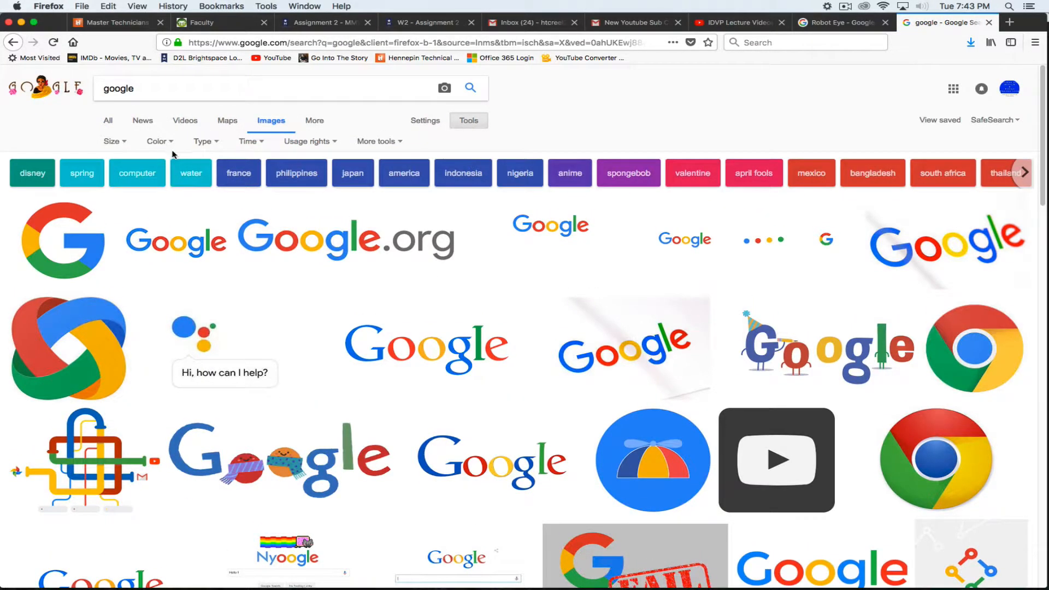
pyautogui.click(112, 143)
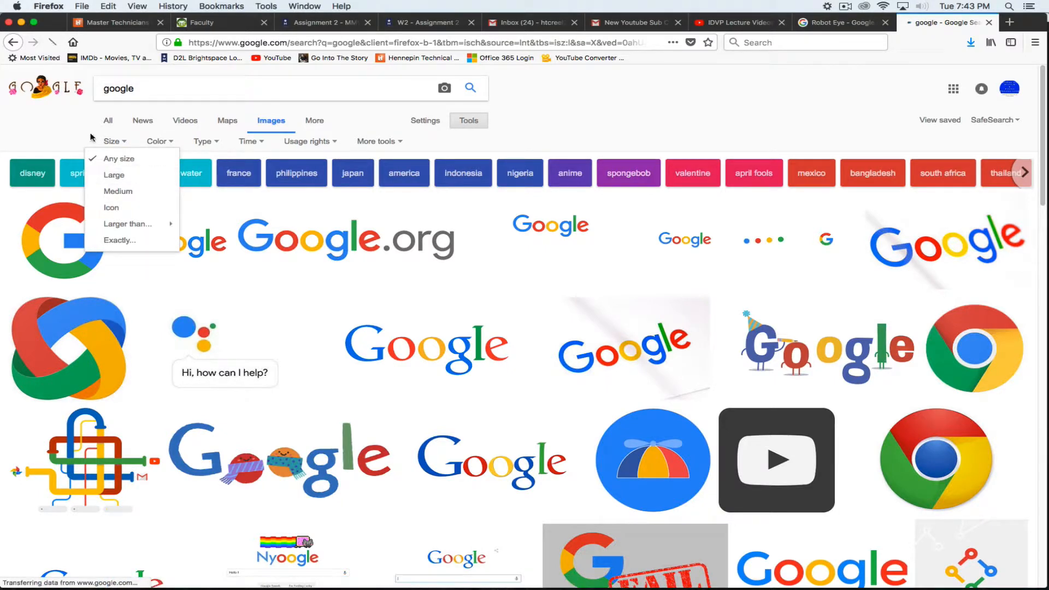
pyautogui.click(113, 175)
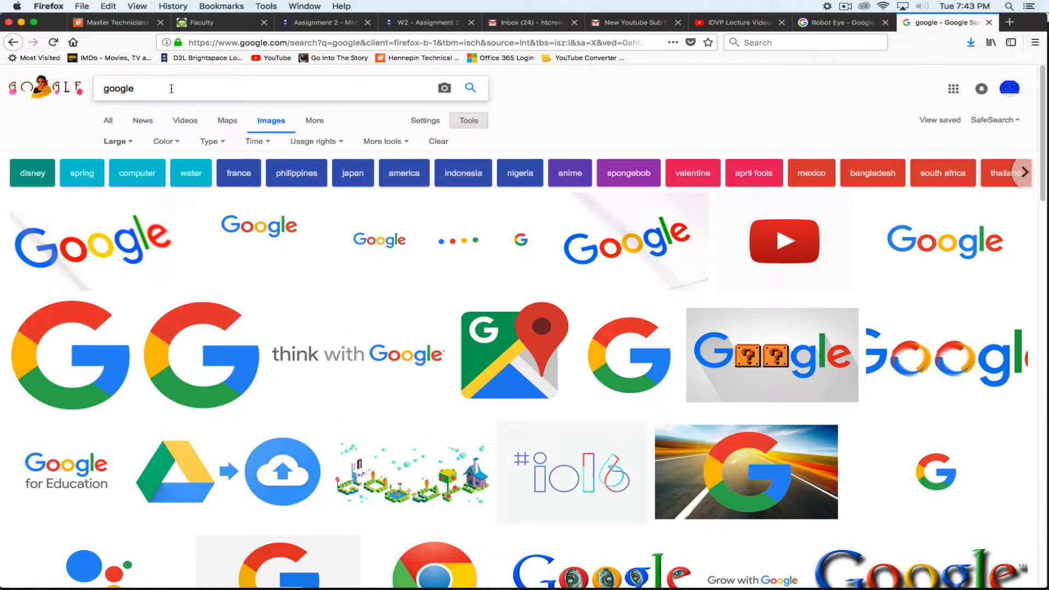
pyautogui.moveTo(168, 89); pyautogui.dragTo(93, 90)
pyautogui.write('Alley Way')
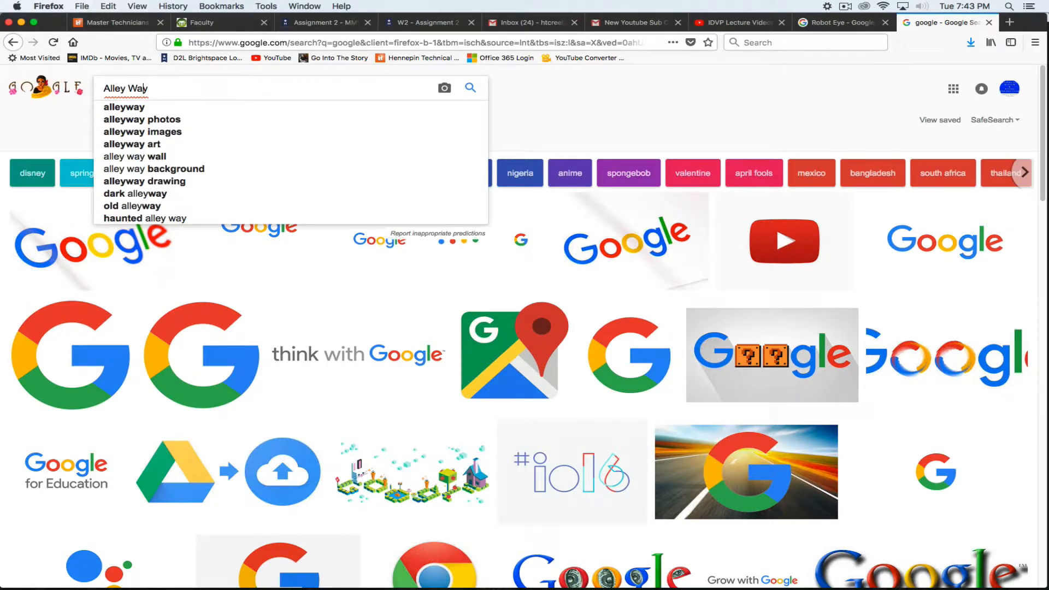
# Run the 'alleyway' image search and preview the Amsterdam and Woodstock alley photos
pyautogui.press('Down')
pyautogui.press('Return')
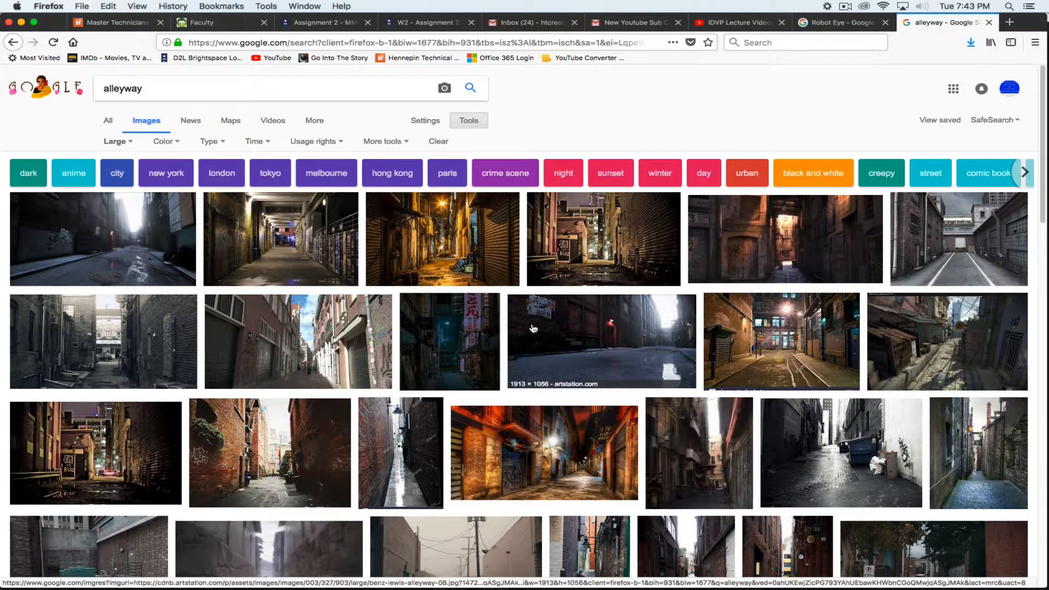
pyautogui.click(297, 353)
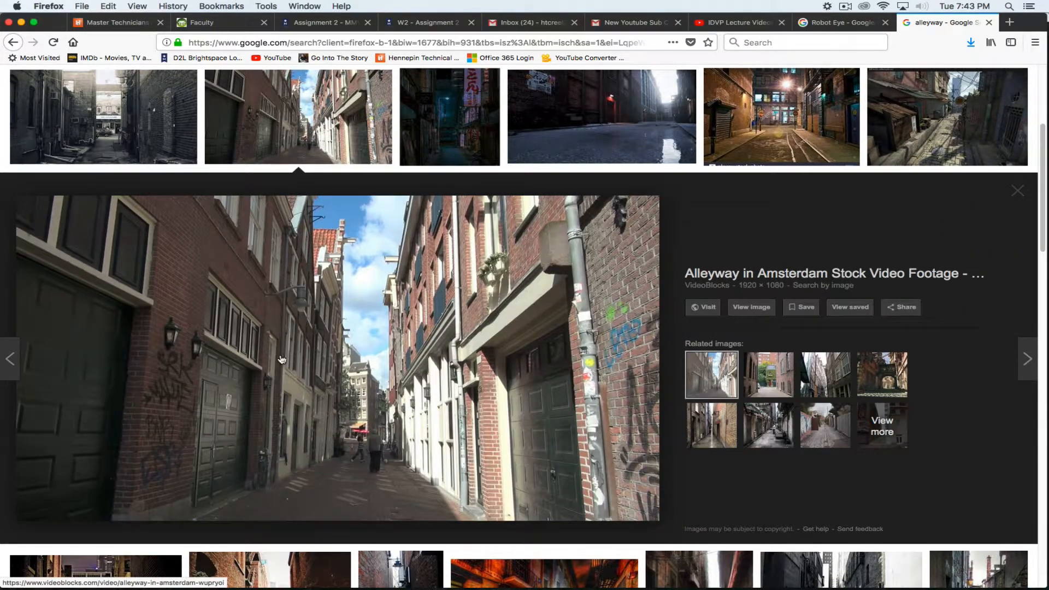
pyautogui.click(6, 42)
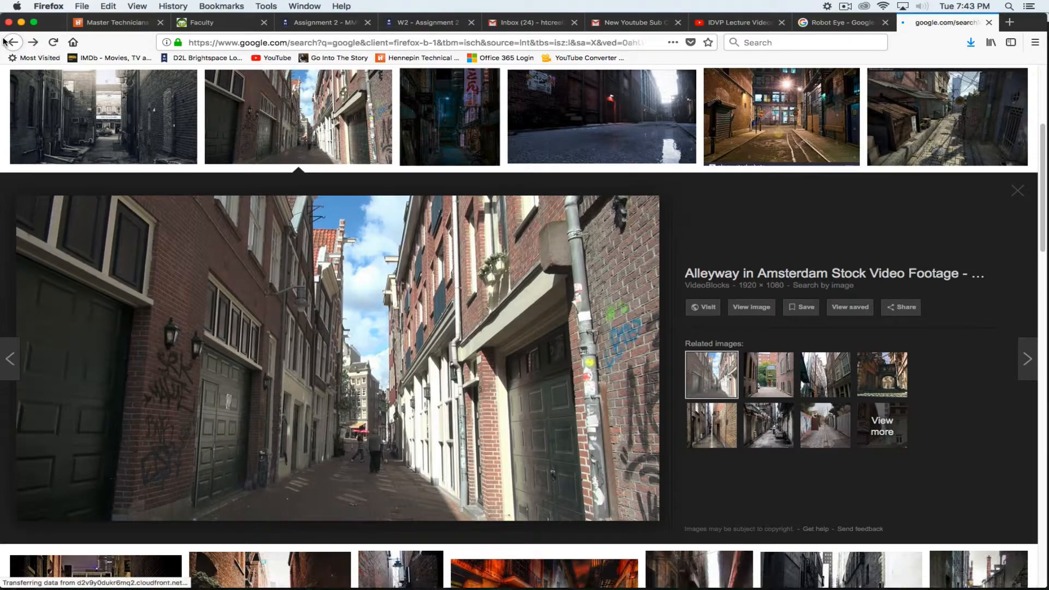
pyautogui.click(34, 44)
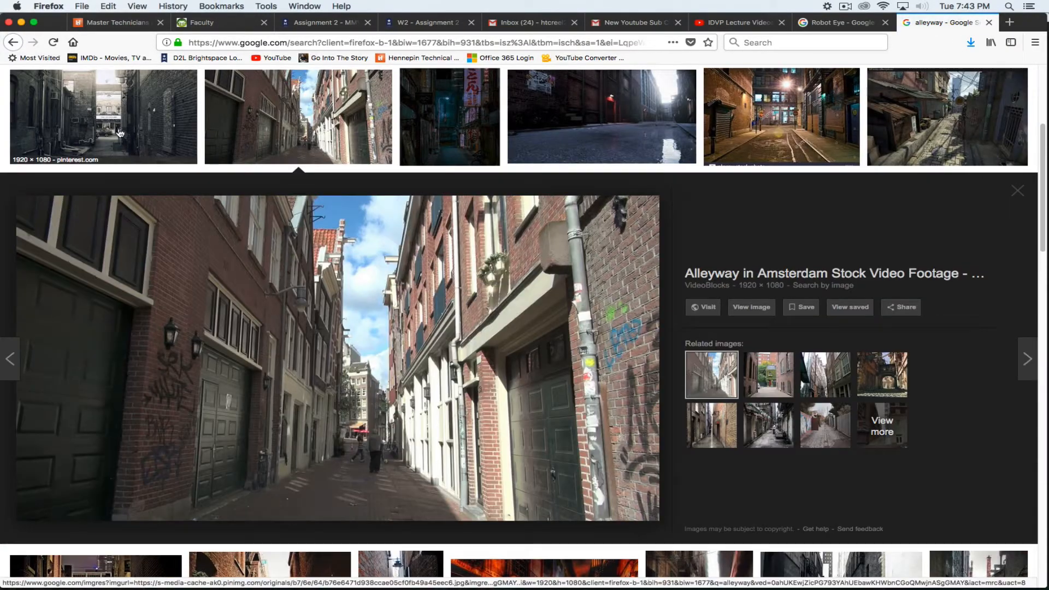
pyautogui.click(120, 135)
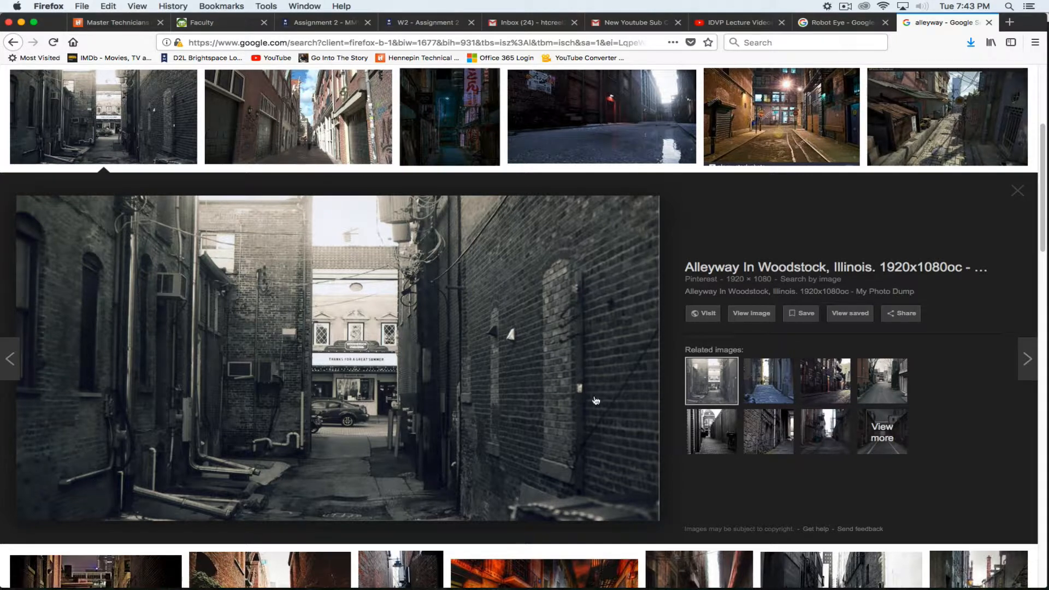
pyautogui.click(1027, 196)
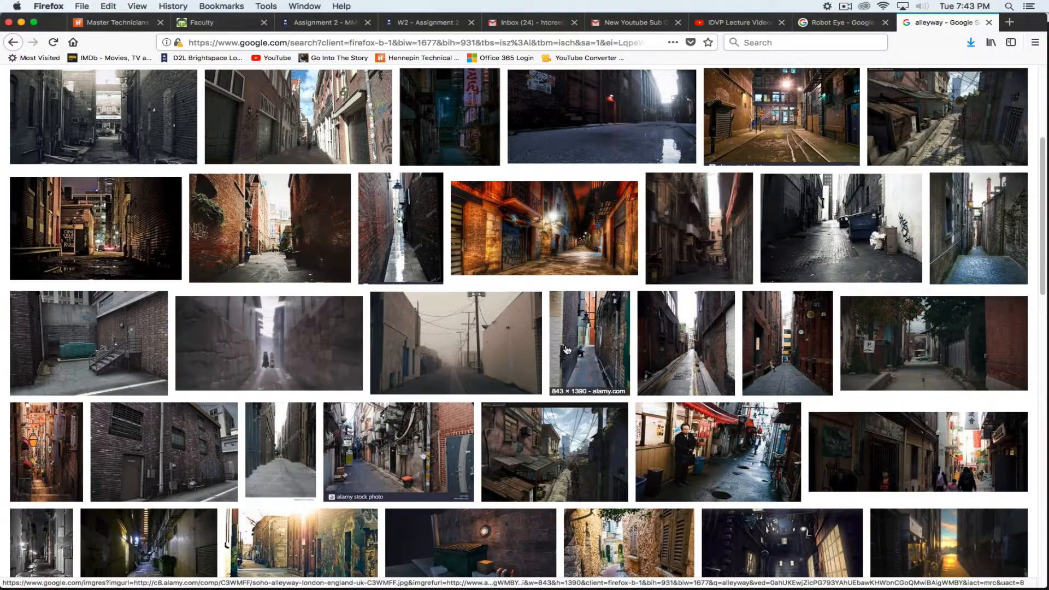
# Scroll through the alleyway results and select the search query for editing
pyautogui.scroll(2, 313, 372)
pyautogui.scroll(-3, 313, 369)
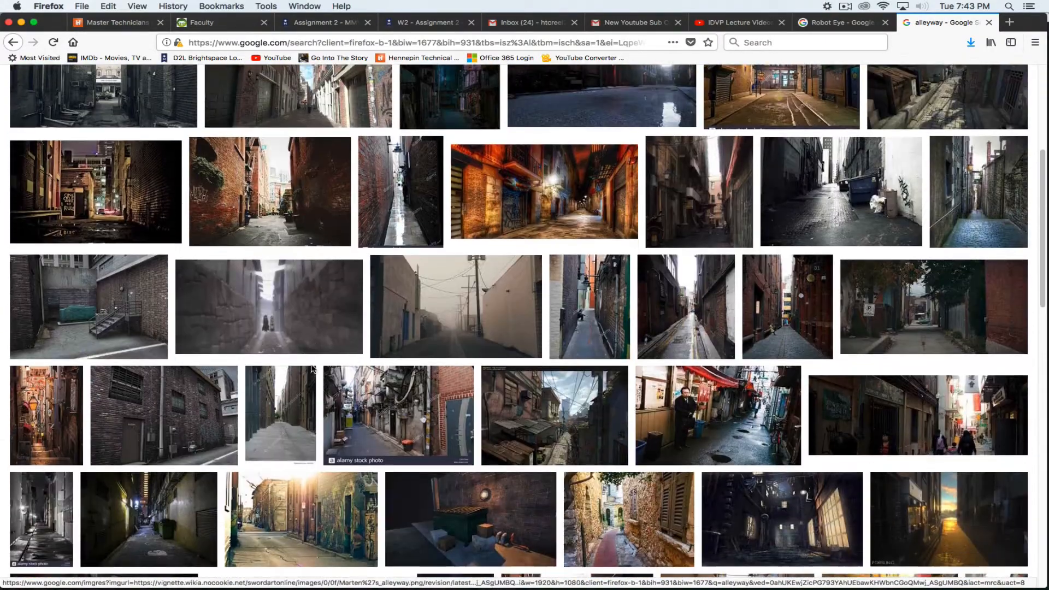
pyautogui.scroll(-5, 311, 370)
pyautogui.scroll(-2, 399, 366)
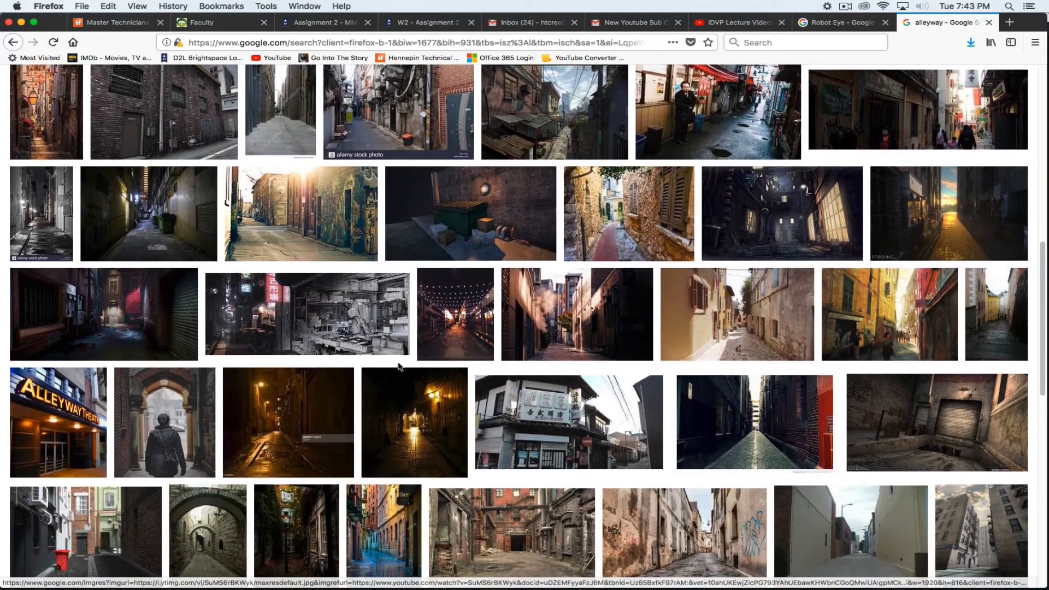
pyautogui.scroll(-4, 399, 366)
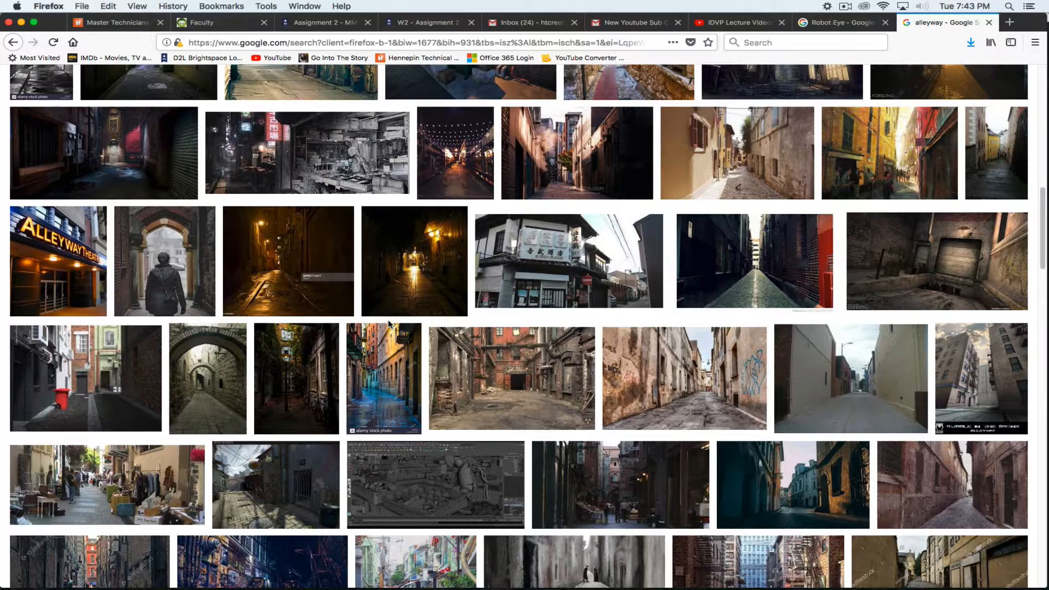
pyautogui.scroll(15, 620, 292)
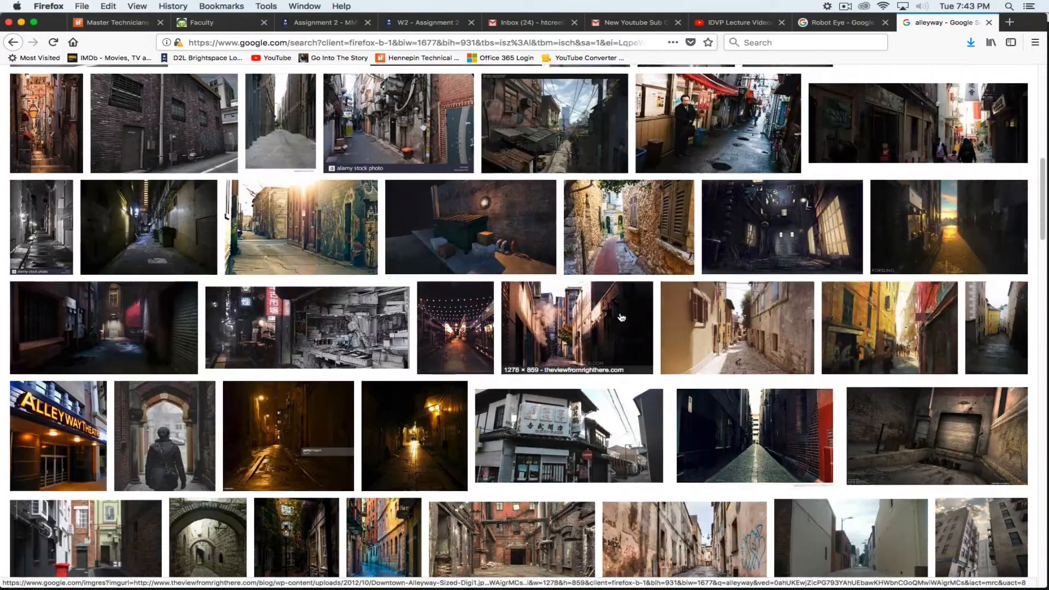
pyautogui.scroll(2, 620, 292)
pyautogui.moveTo(167, 87); pyautogui.dragTo(85, 74)
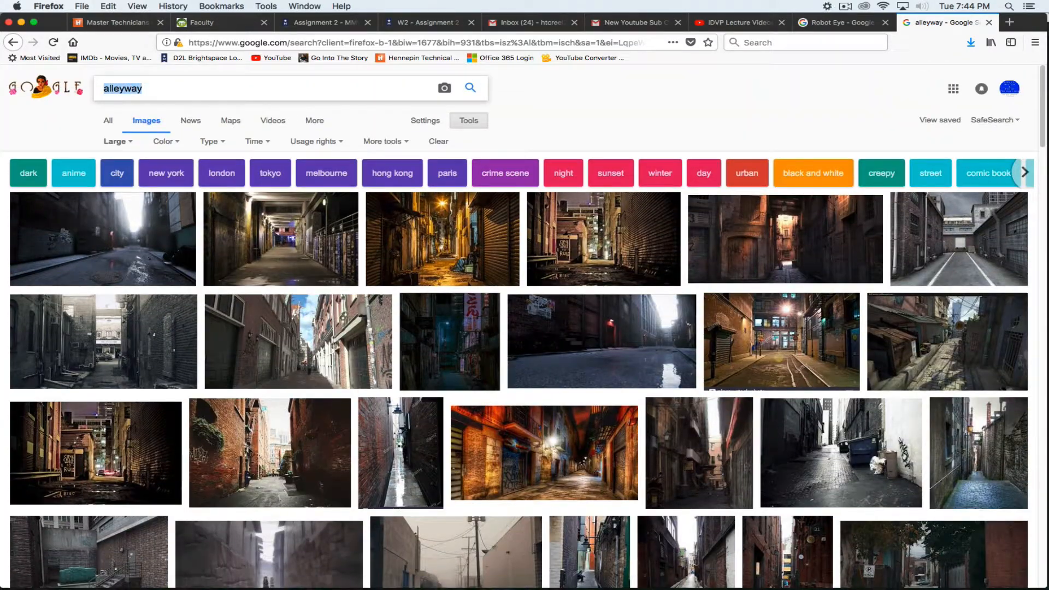
pyautogui.write('Archer')
pyautogui.press('Return')
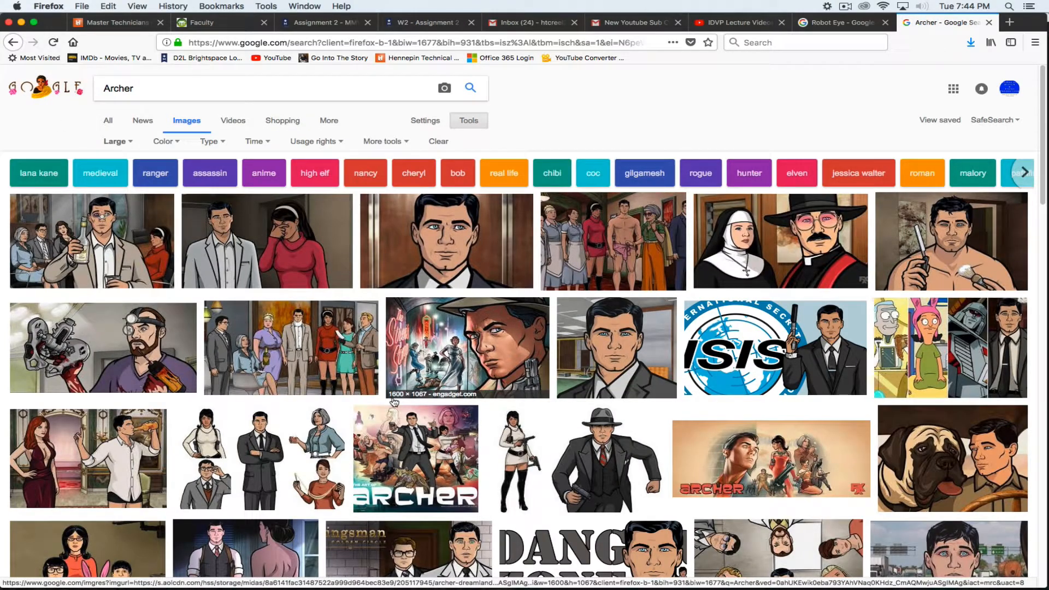
pyautogui.click(484, 218)
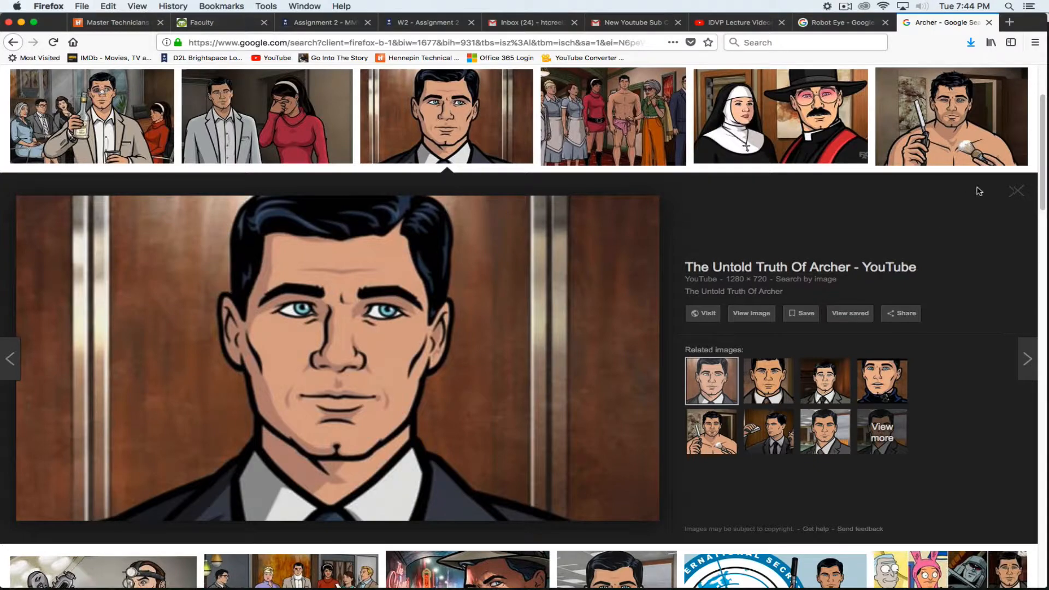
pyautogui.click(1017, 192)
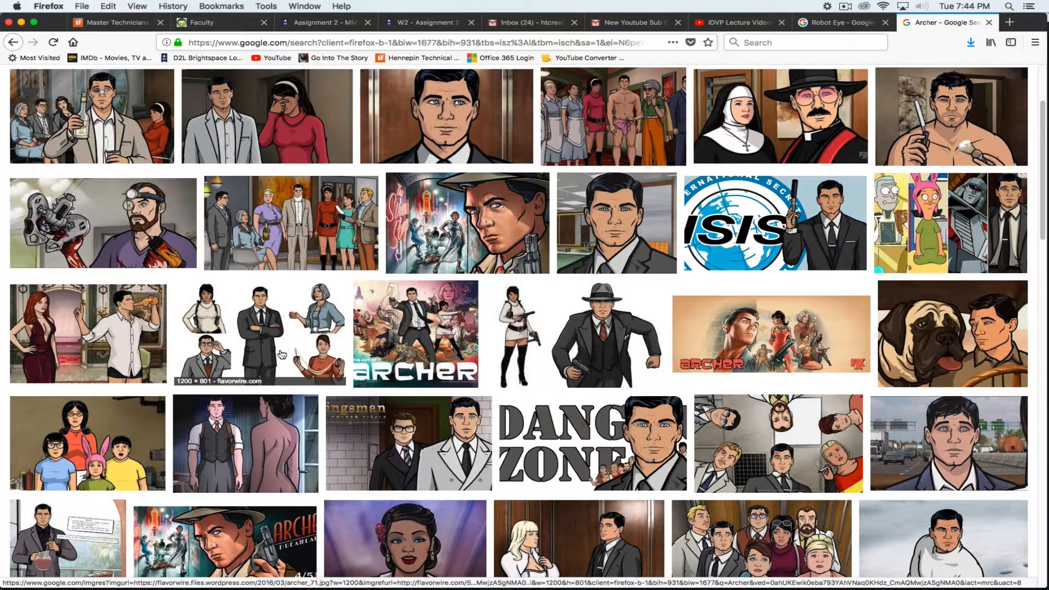
pyautogui.scroll(3, 539, 410)
pyautogui.scroll(-2, 655, 432)
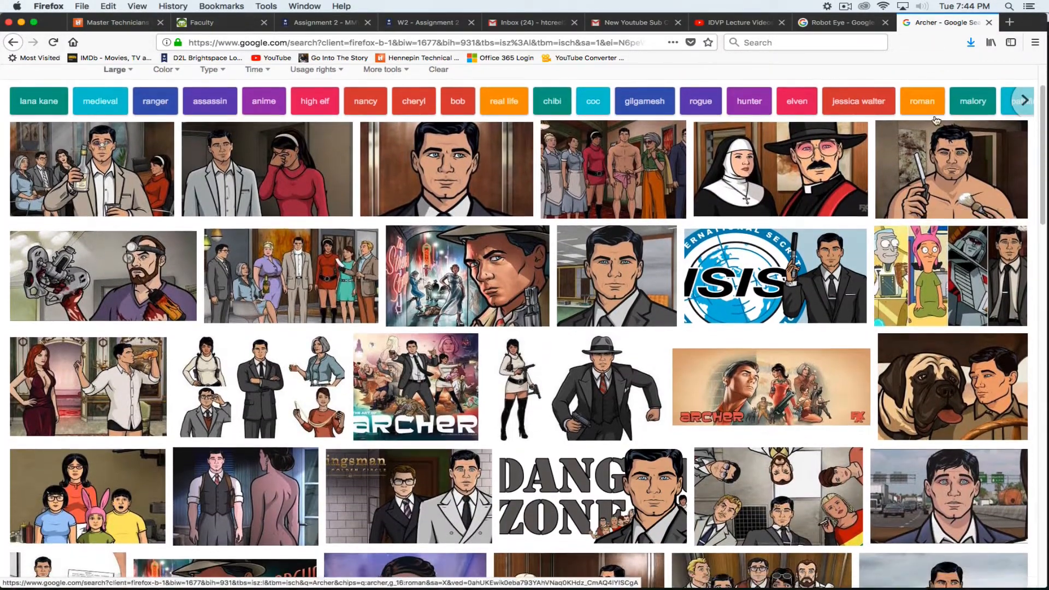
pyautogui.click(939, 197)
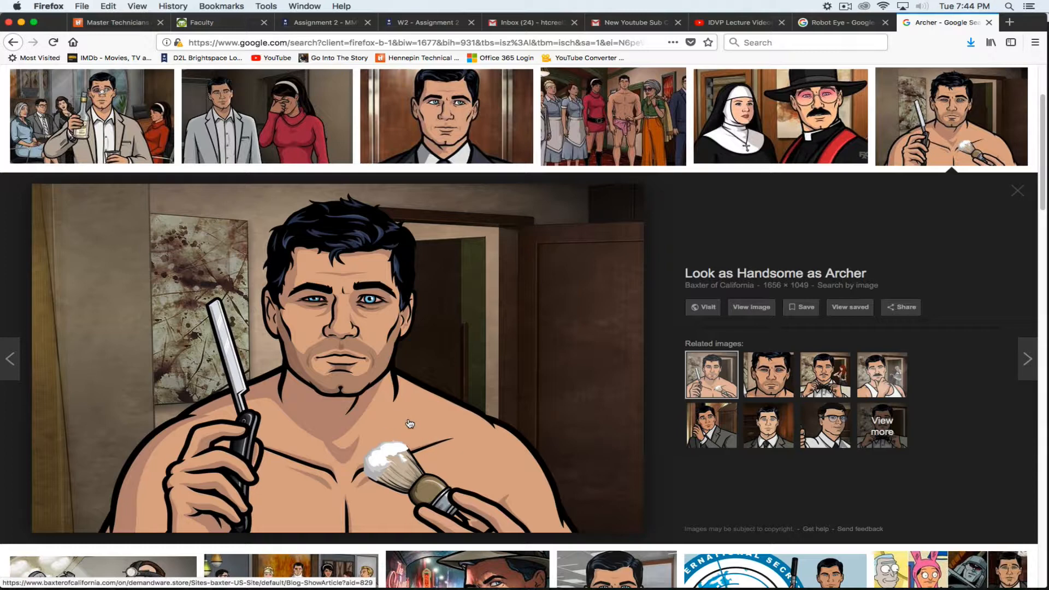
pyautogui.click(18, 42)
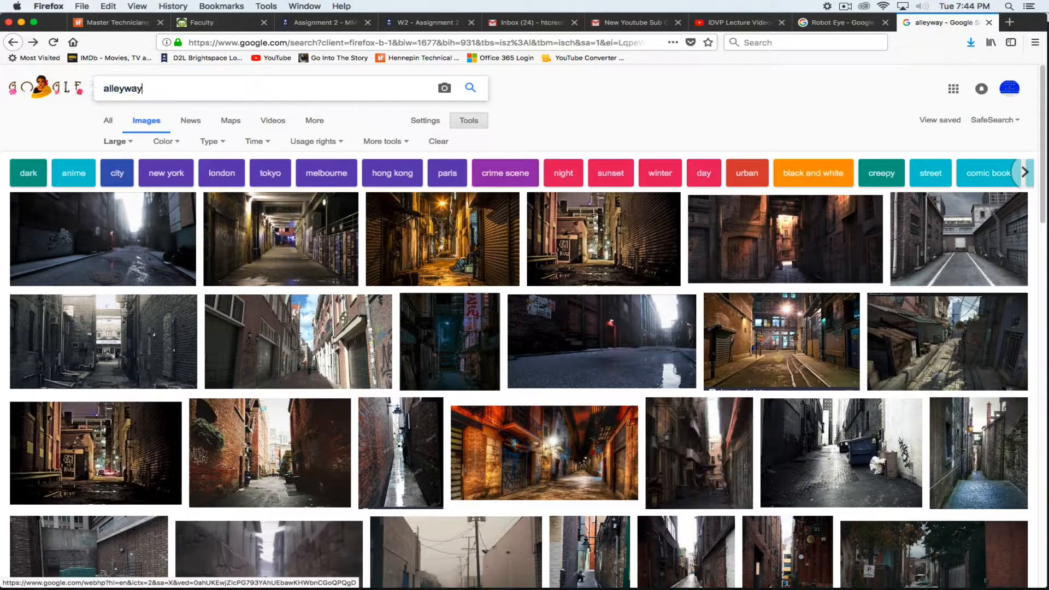
# Search for 'alleyway wall' and browse related trash-can, bin and graffiti alley previews
pyautogui.write('wall')
pyautogui.press('Return')
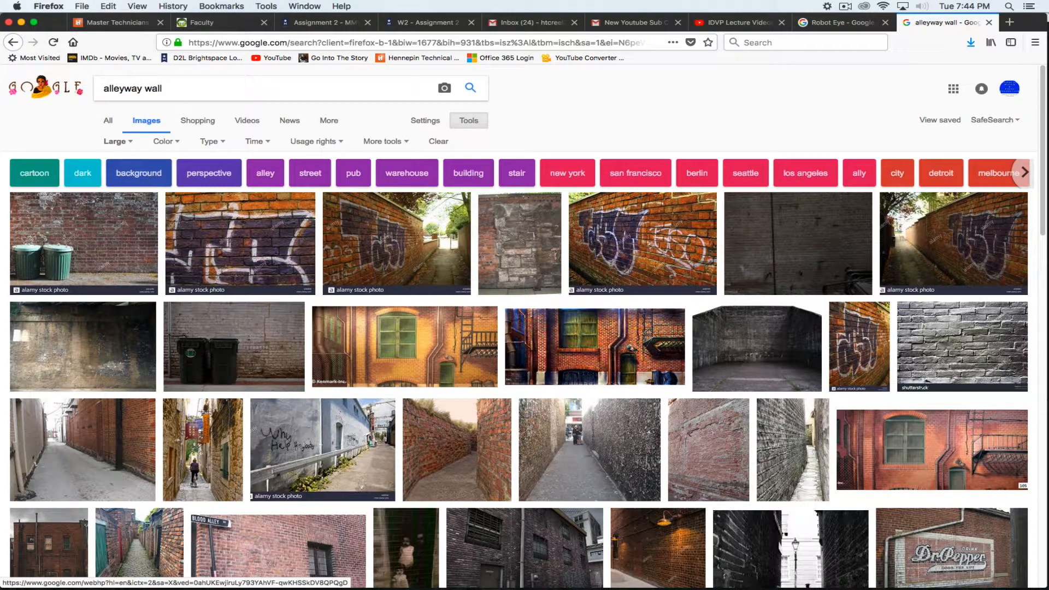
pyautogui.click(94, 239)
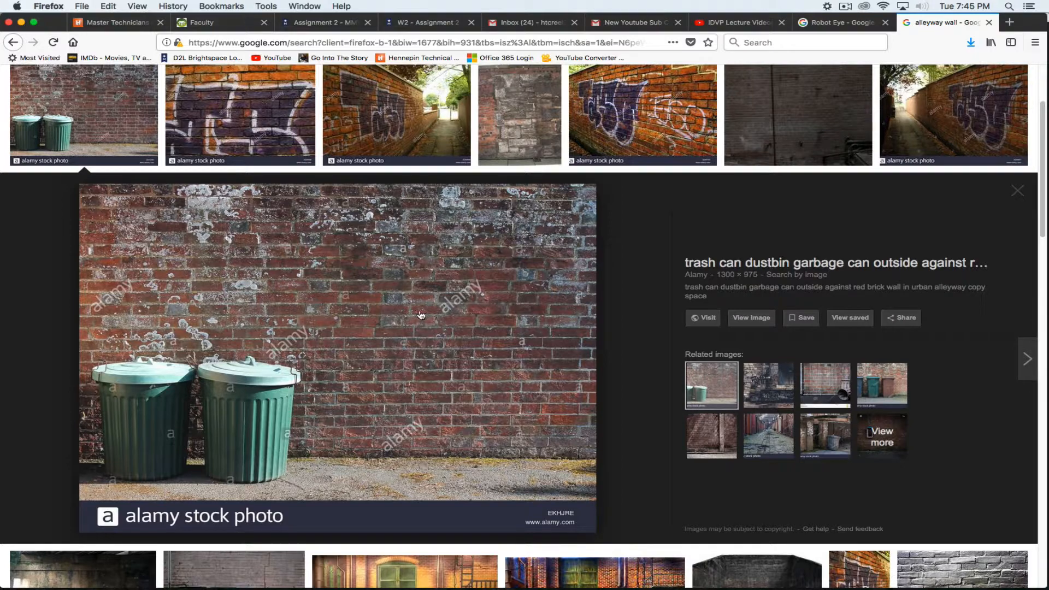
pyautogui.click(883, 388)
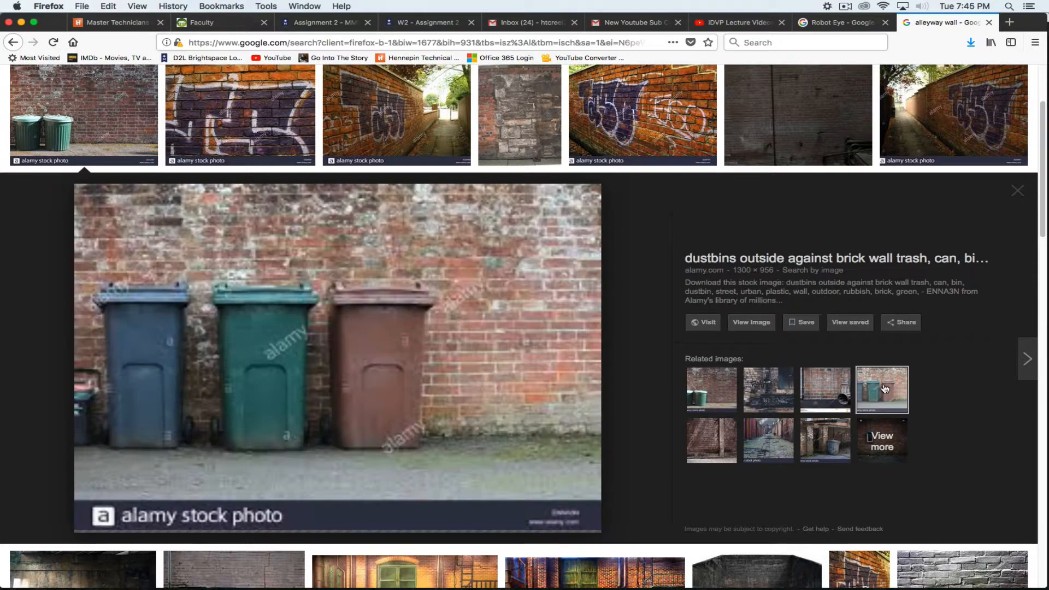
pyautogui.click(826, 394)
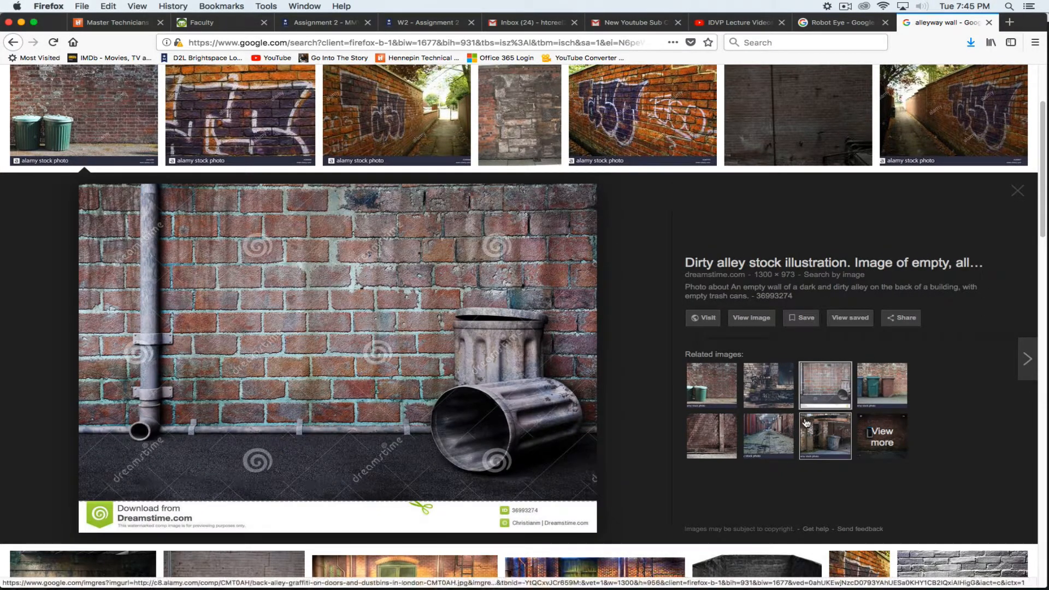
pyautogui.click(764, 400)
pyautogui.click(711, 377)
pyautogui.click(735, 445)
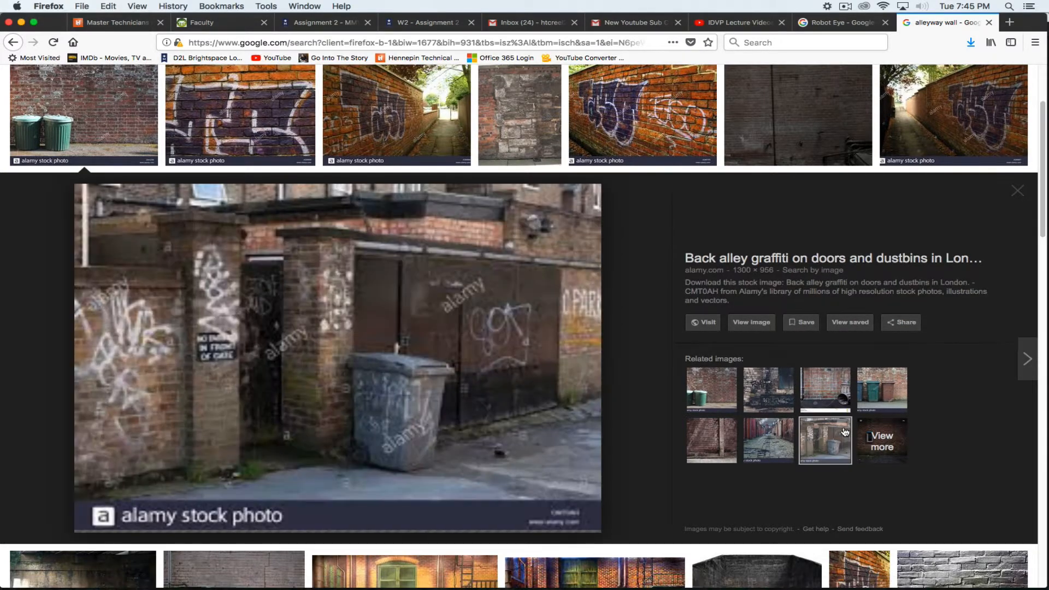
pyautogui.click(841, 433)
pyautogui.click(1017, 191)
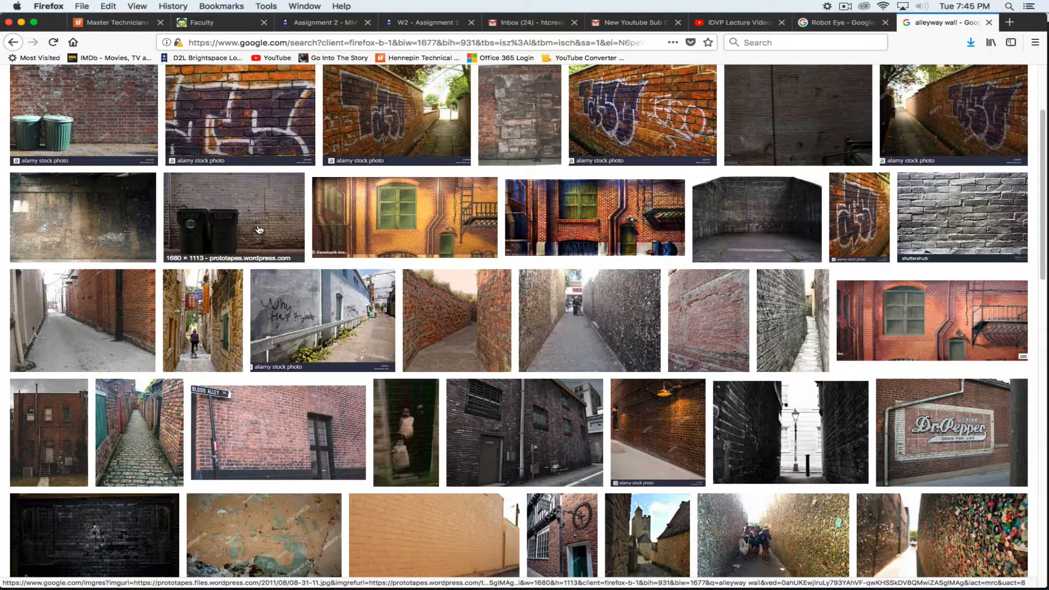
# Preview the dark stained brick wall image and a related one, then close the preview
pyautogui.click(101, 237)
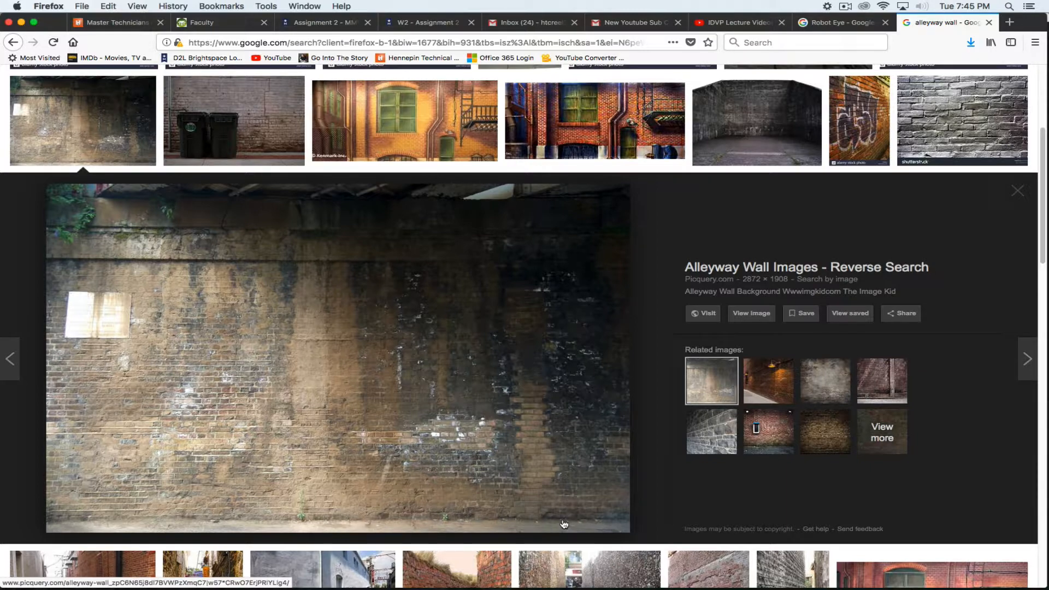
pyautogui.click(814, 437)
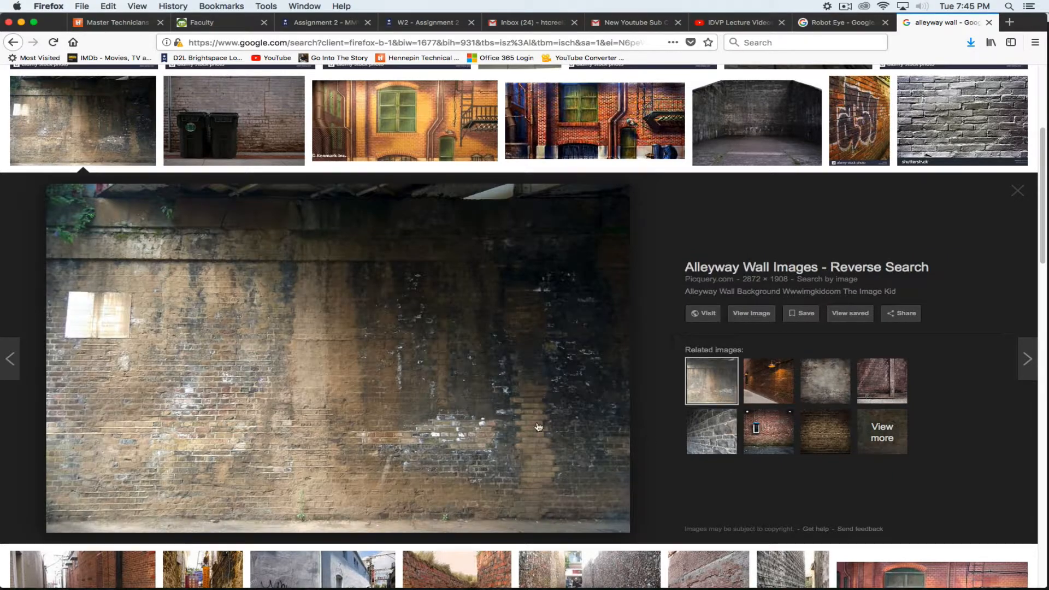
pyautogui.click(711, 389)
pyautogui.click(1017, 191)
pyautogui.scroll(-2, 492, 327)
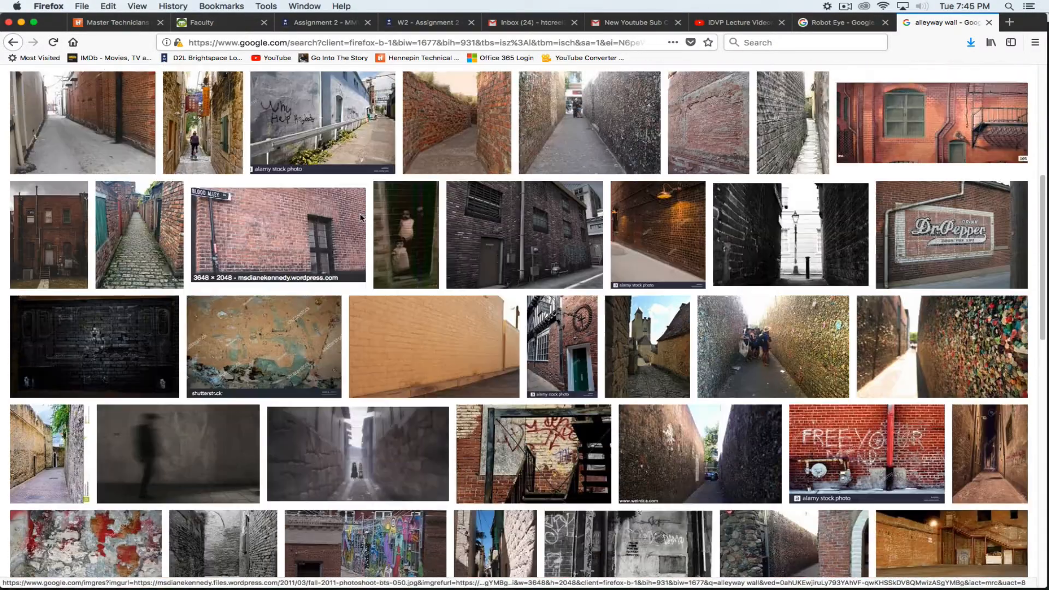
pyautogui.scroll(6, 361, 212)
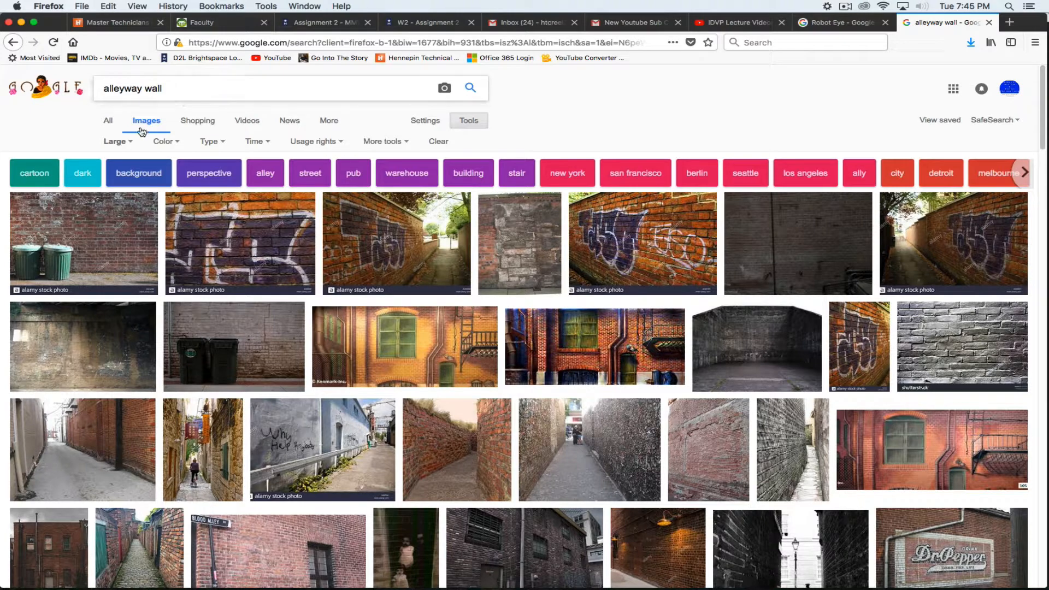
# Confirm the Large size filter stays applied and preview the 2872 × 1908 stained brick wall
pyautogui.click(115, 142)
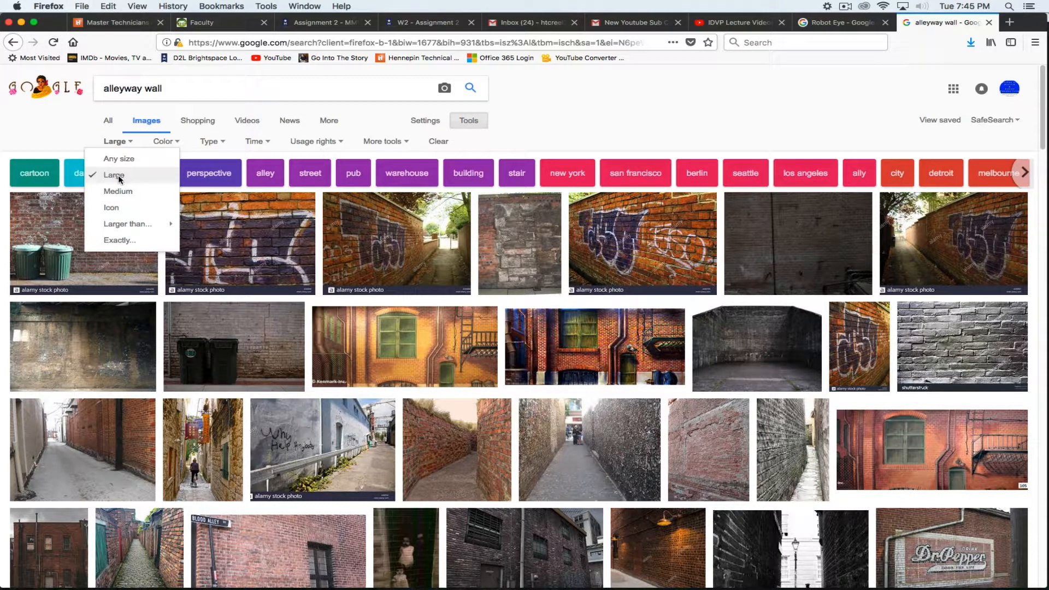
pyautogui.click(110, 146)
pyautogui.click(388, 142)
pyautogui.click(388, 143)
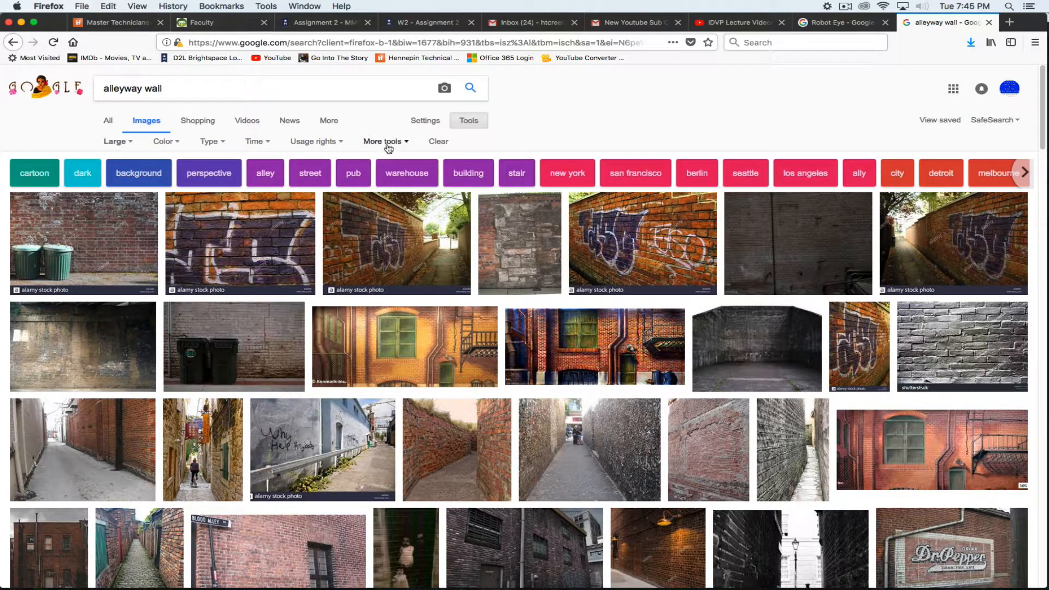
pyautogui.click(115, 143)
pyautogui.click(110, 142)
pyautogui.click(124, 144)
pyautogui.click(88, 146)
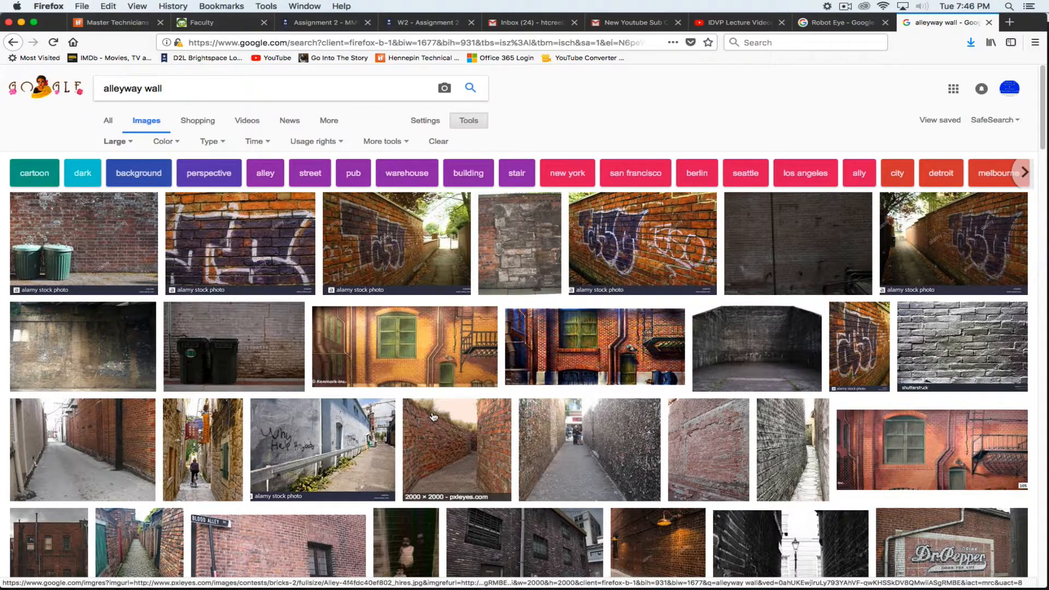
pyautogui.click(68, 345)
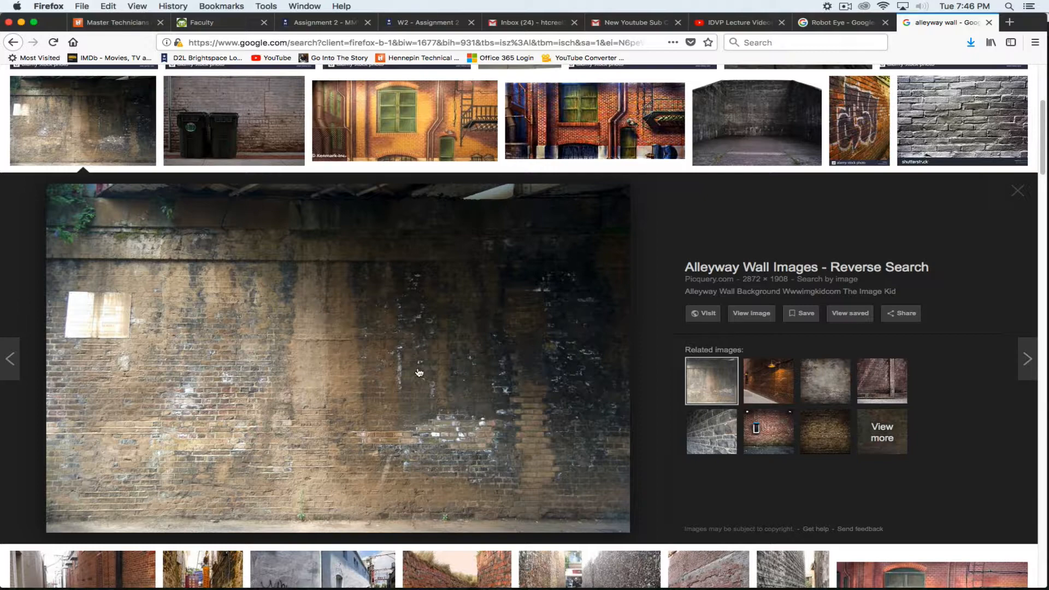
# Open the full-size wall image in a new tab and try saving it to W2_Mr Robot, then cancel
pyautogui.click(754, 316)
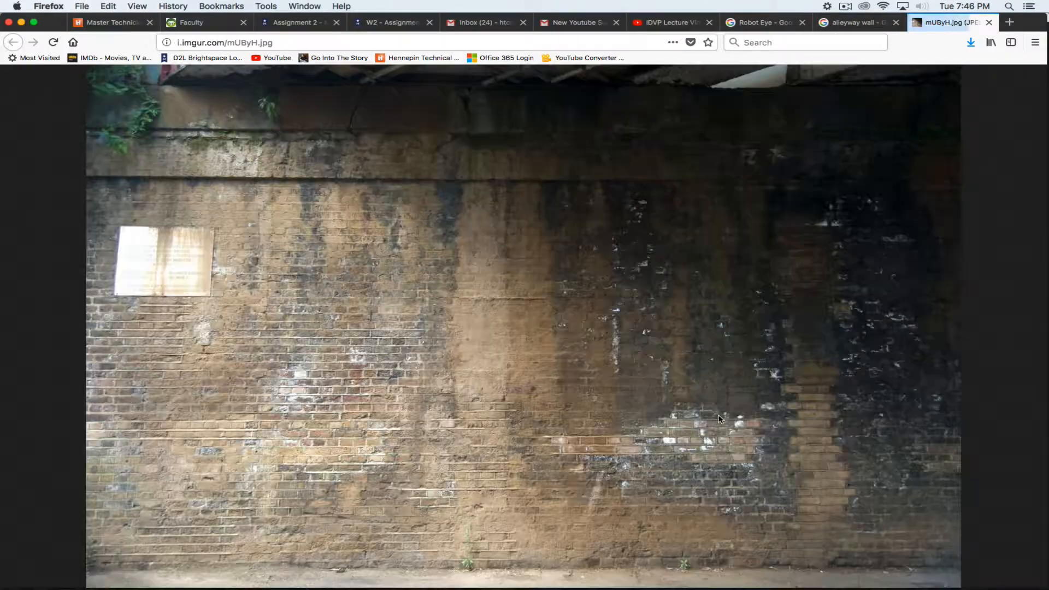
pyautogui.rightClick(418, 291)
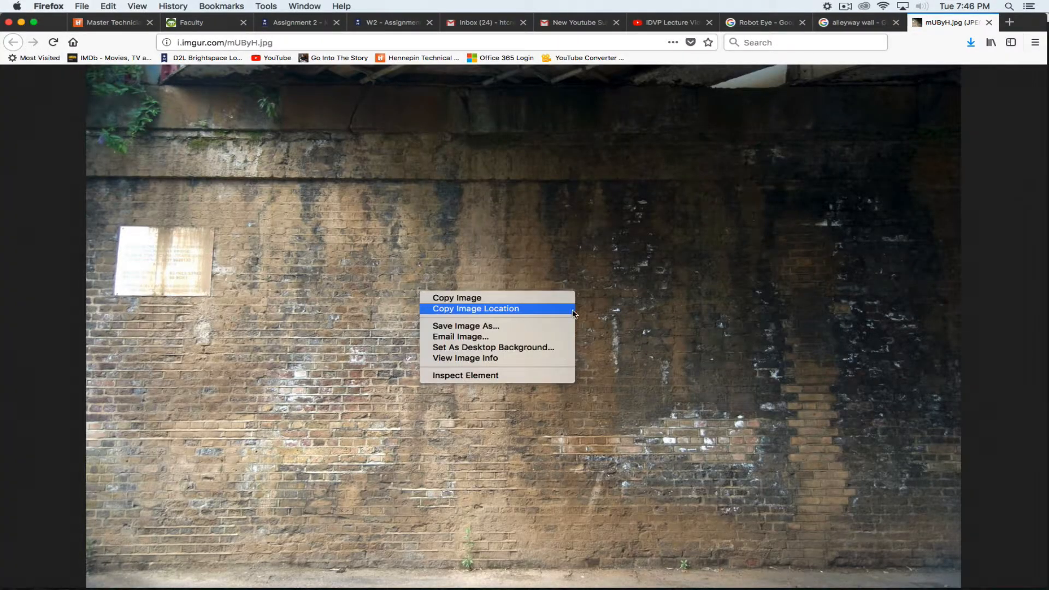
pyautogui.press('Return')
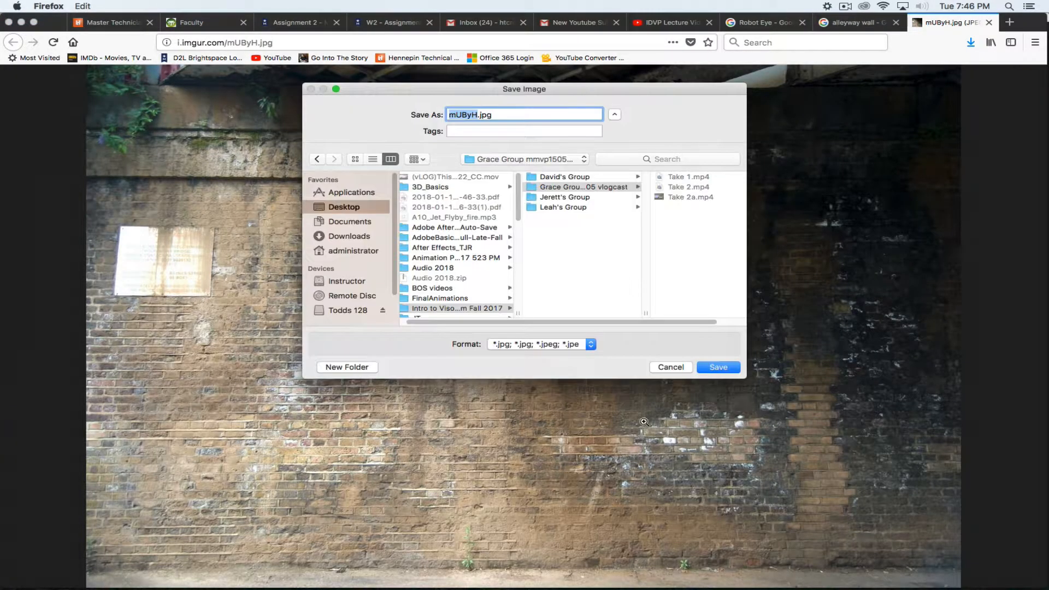
pyautogui.click(502, 157)
pyautogui.click(532, 257)
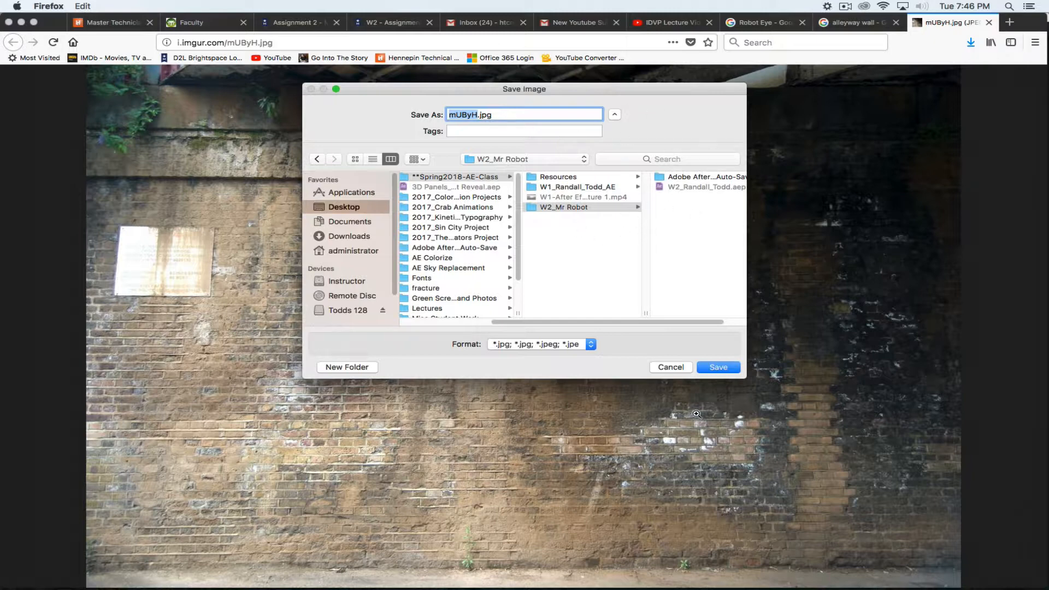
pyautogui.click(675, 367)
# Save the wall image as 'Alleyway Wall' in a new 'images' folder inside W2_Mr Robot
pyautogui.rightClick(439, 233)
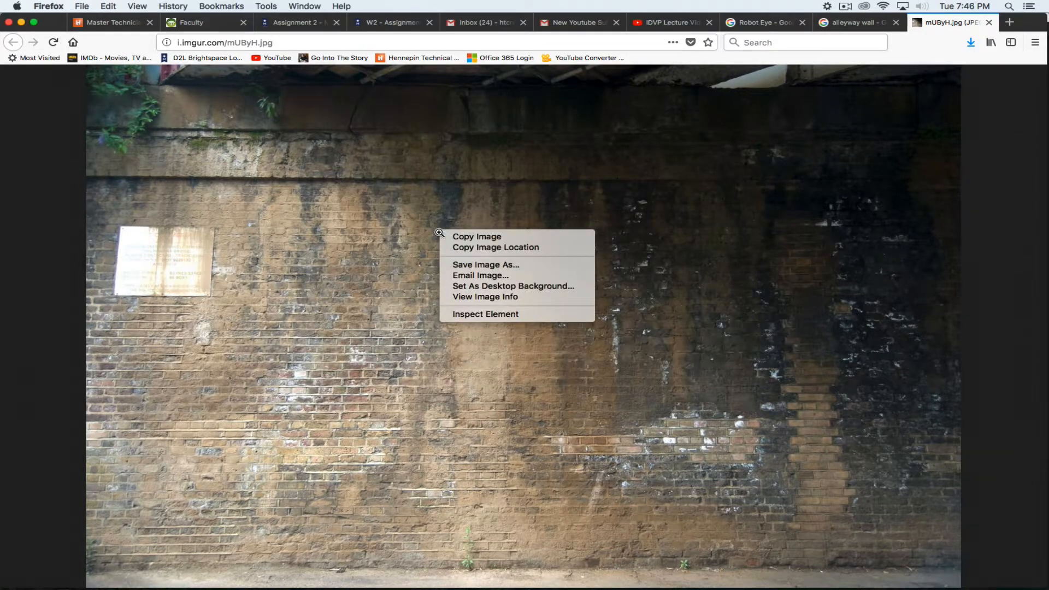
pyautogui.click(474, 265)
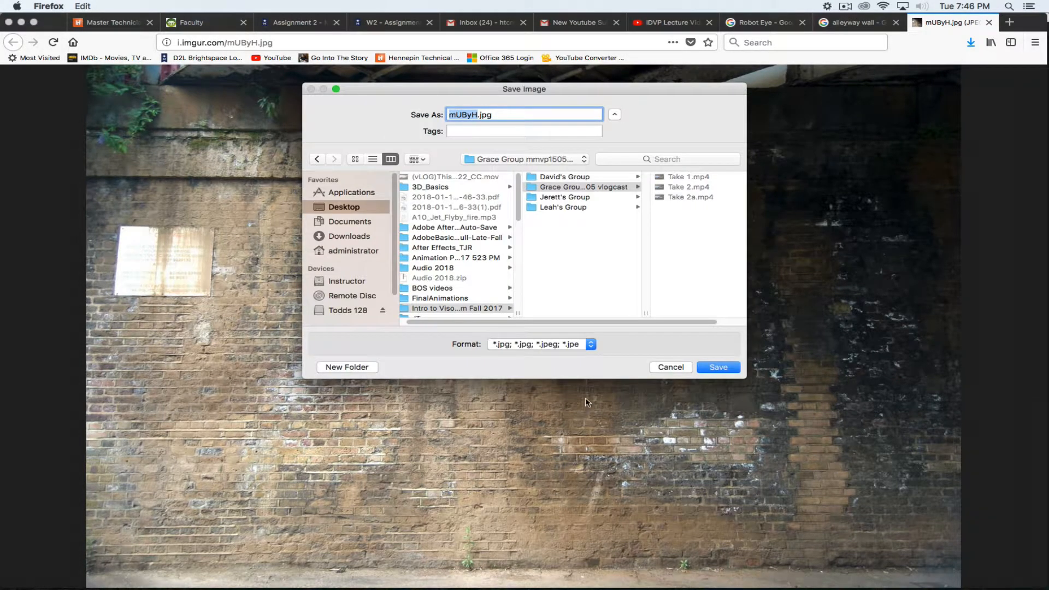
pyautogui.click(489, 161)
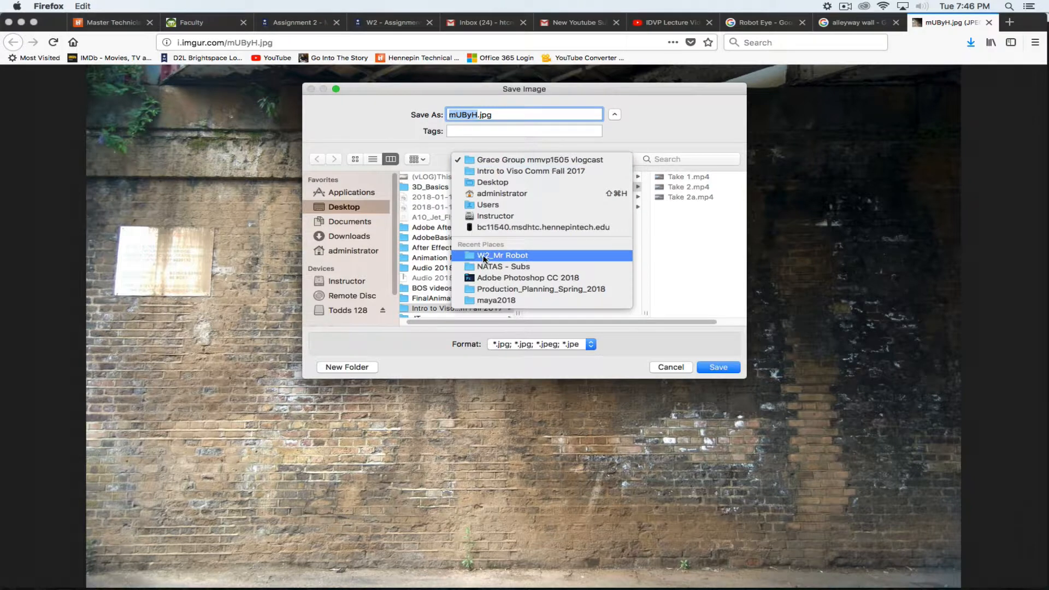
pyautogui.click(503, 255)
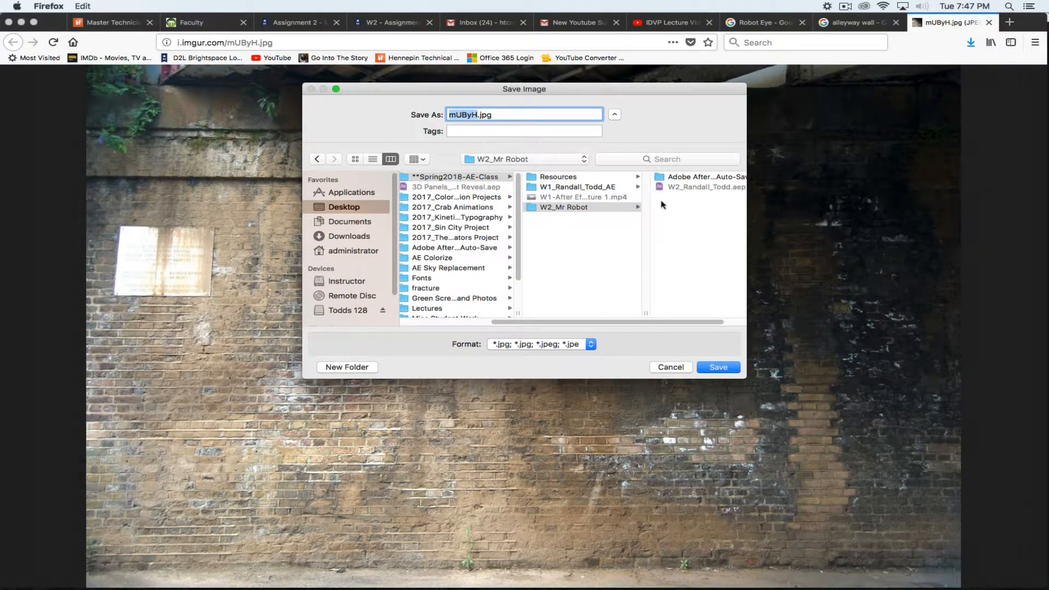
pyautogui.click(358, 364)
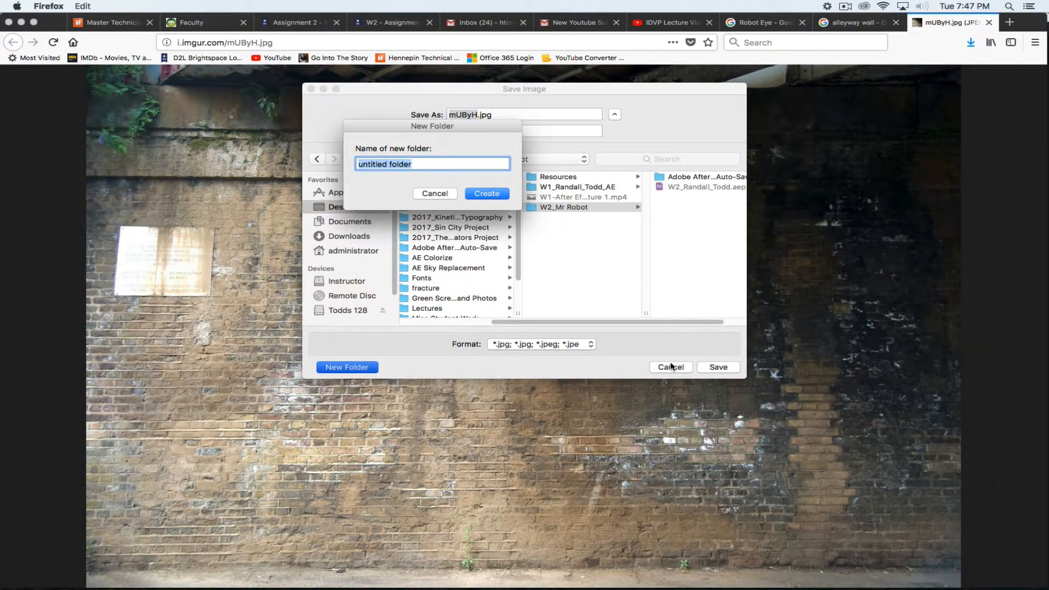
pyautogui.write('images')
pyautogui.click(485, 194)
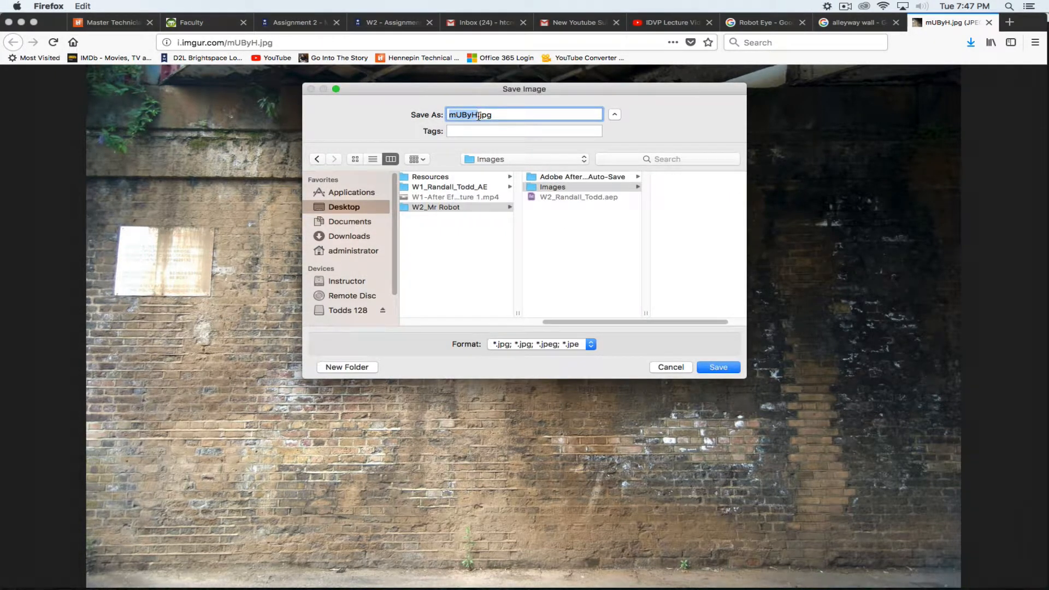
pyautogui.write('Alleyway Wall')
pyautogui.click(729, 369)
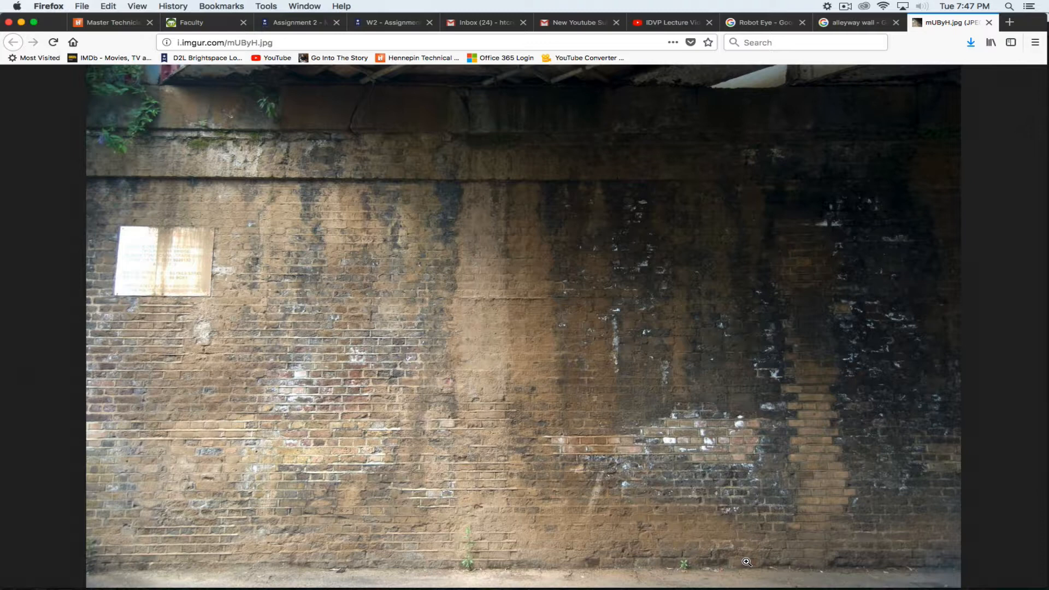
pyautogui.moveTo(664, 588)
# From the alleyway wall tab, replace the query with 'concrete floor dirty' and search
pyautogui.click(857, 23)
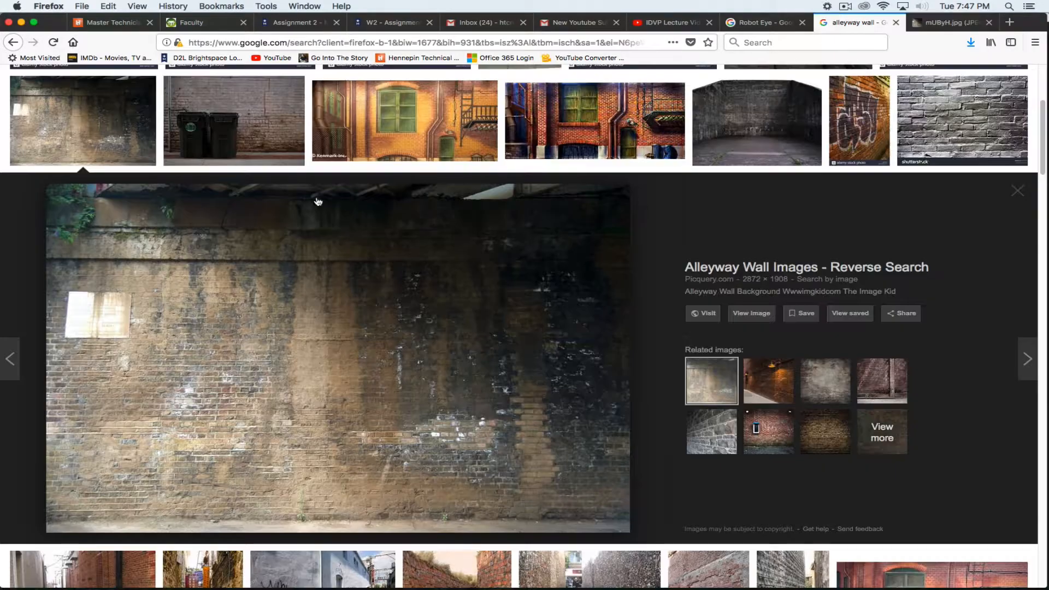
pyautogui.scroll(-3, 324, 321)
pyautogui.scroll(8, 256, 208)
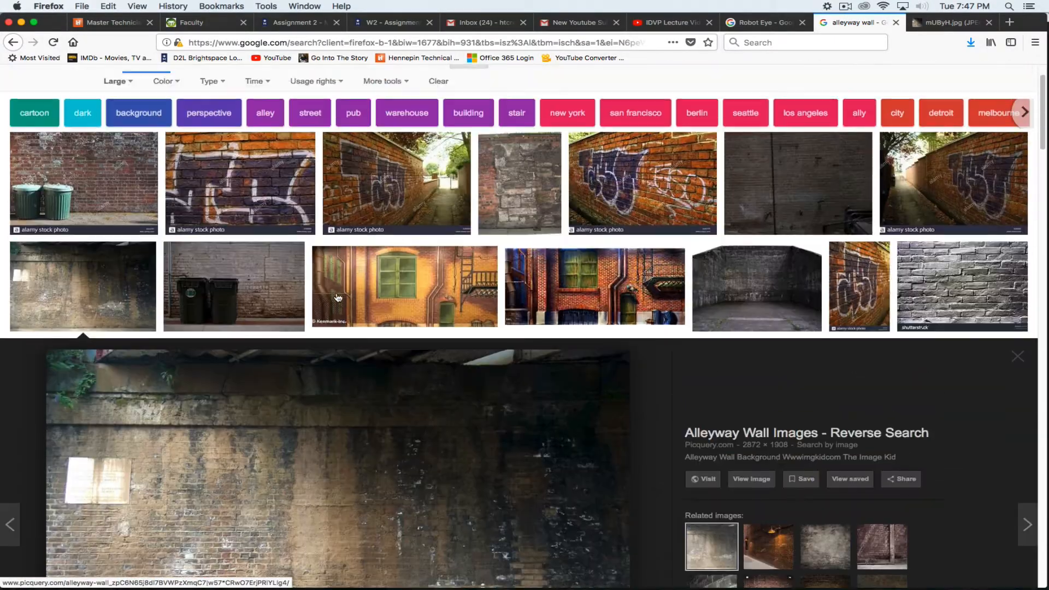
pyautogui.moveTo(188, 89); pyautogui.dragTo(103, 89)
pyautogui.write('c')
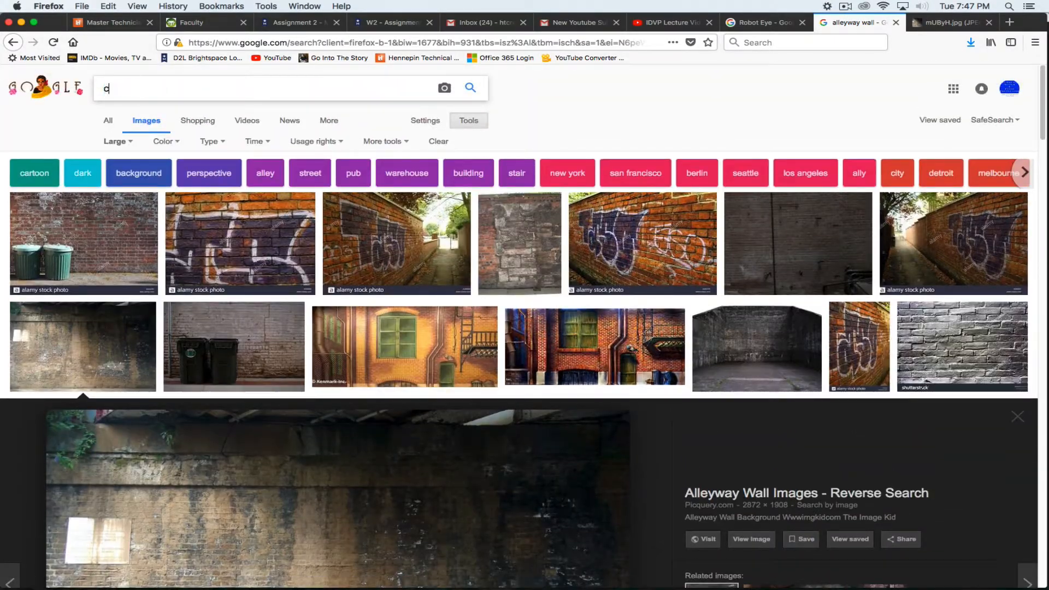
pyautogui.write('oncrete')
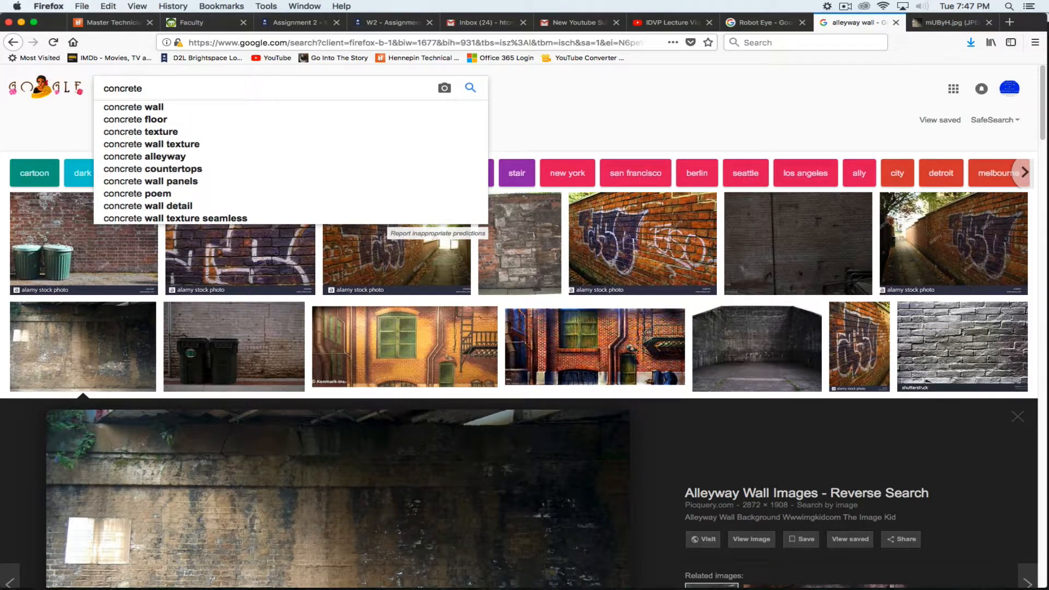
pyautogui.press('Down')
pyautogui.press('Down')
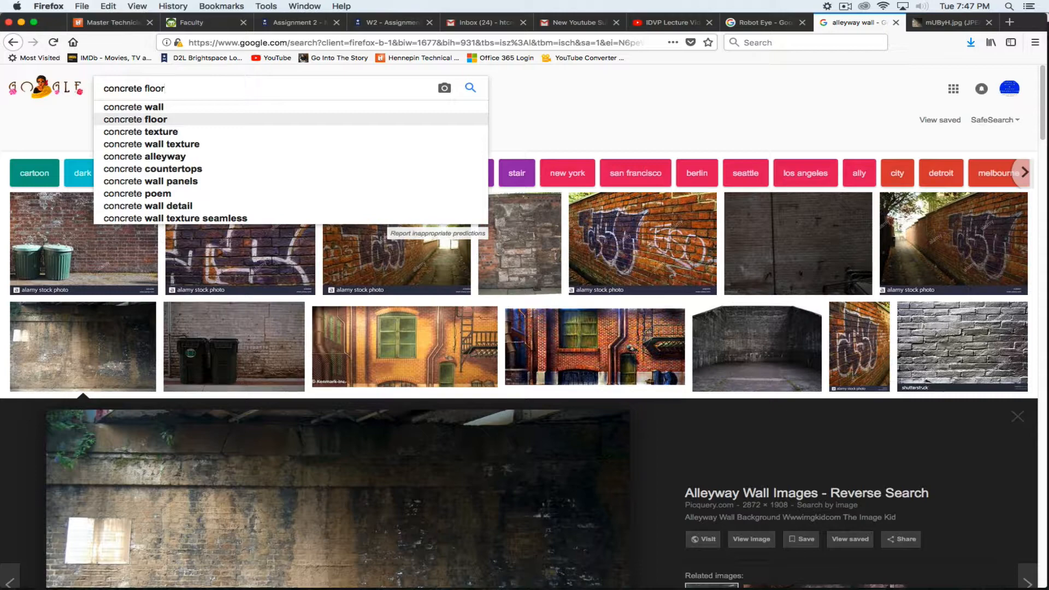
pyautogui.write('dirty')
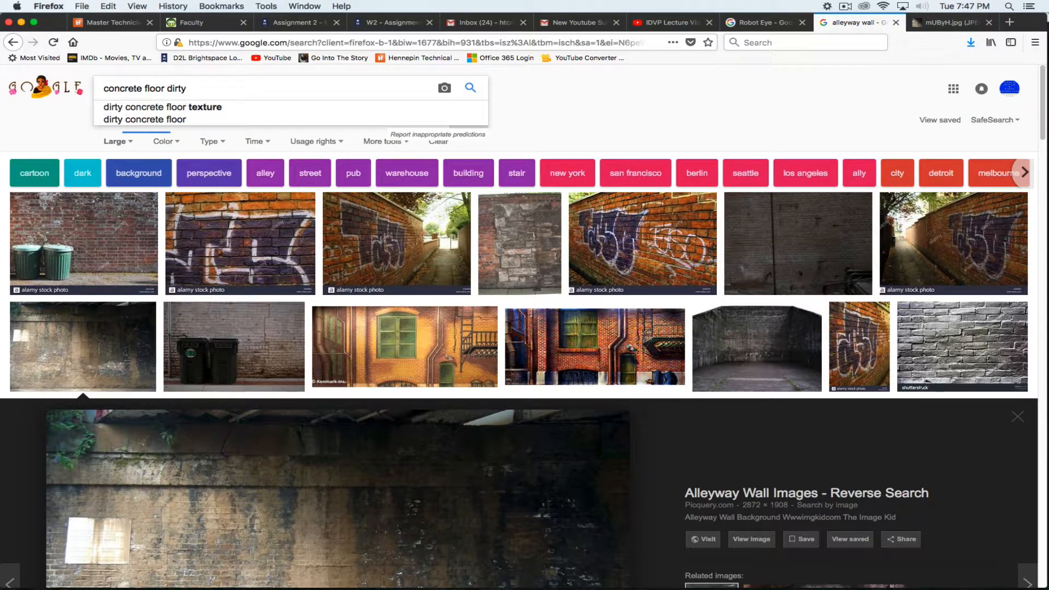
pyautogui.press('Return')
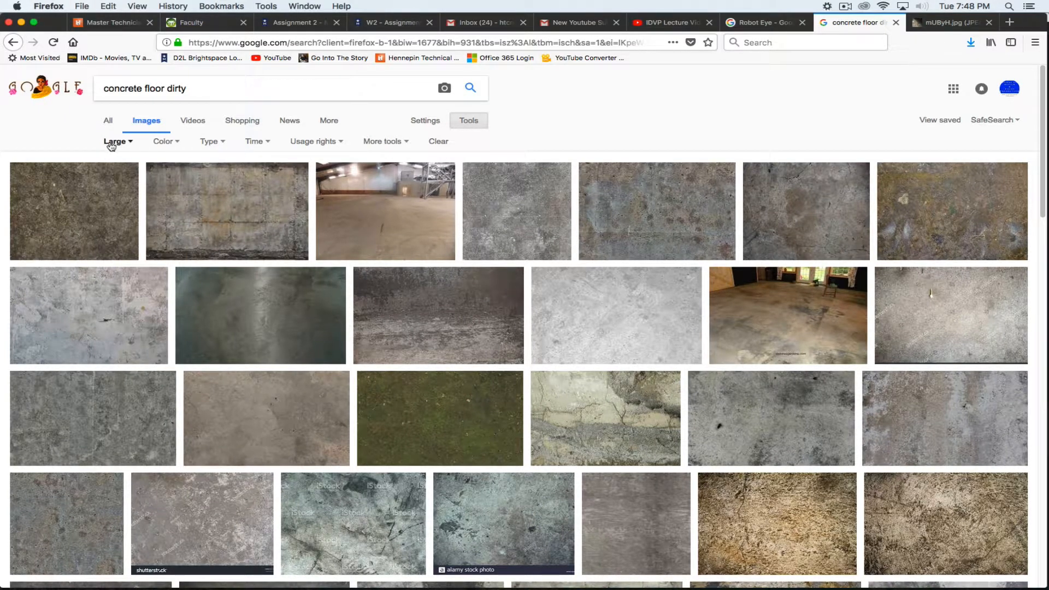
# View the dirty and cracked concrete textures at full size, then return to the results
pyautogui.click(955, 197)
pyautogui.click(753, 321)
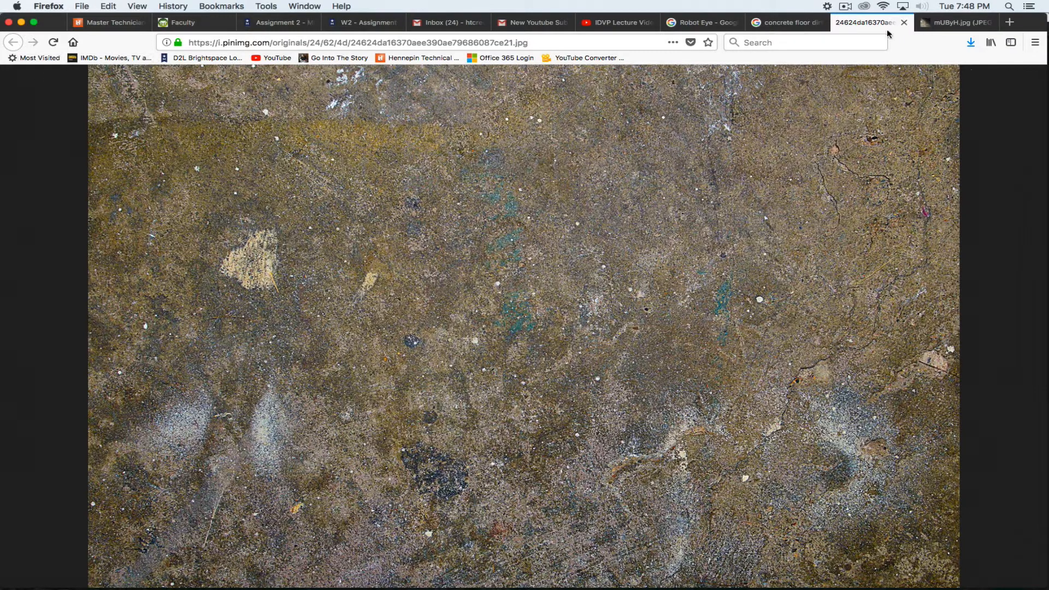
pyautogui.click(903, 23)
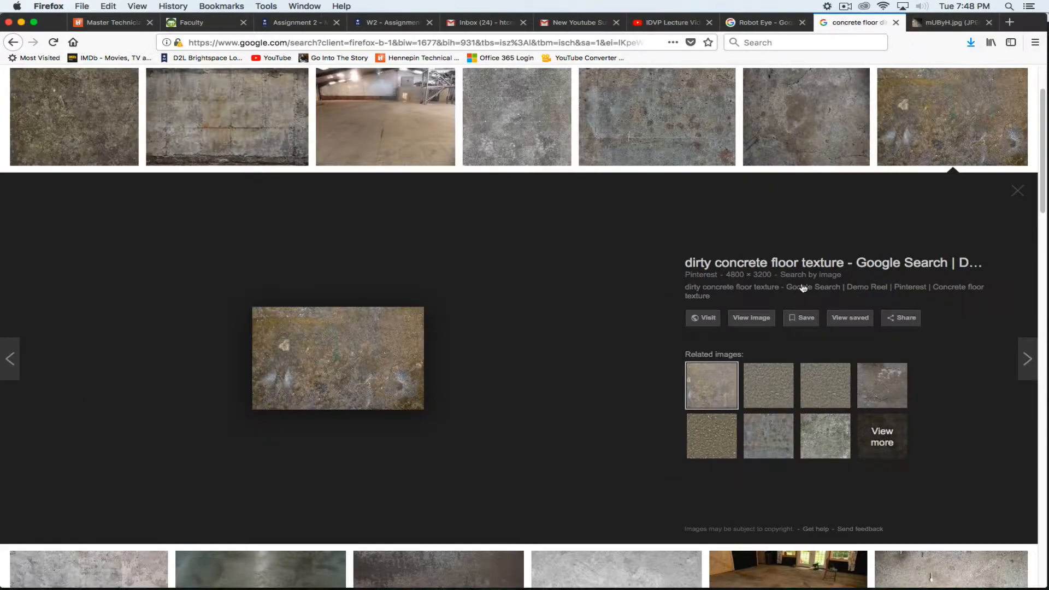
pyautogui.click(1017, 190)
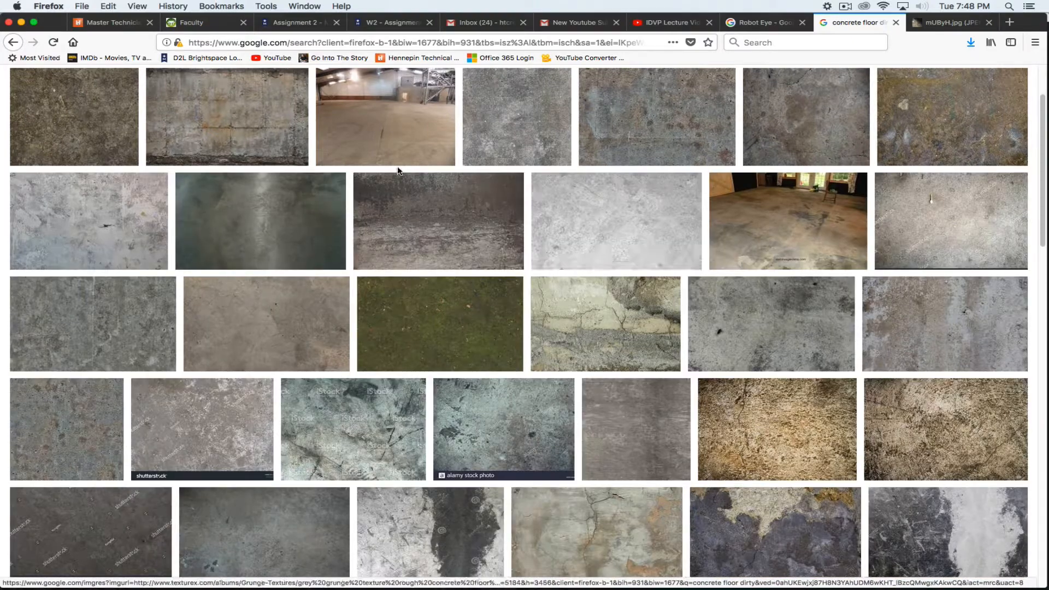
pyautogui.click(301, 319)
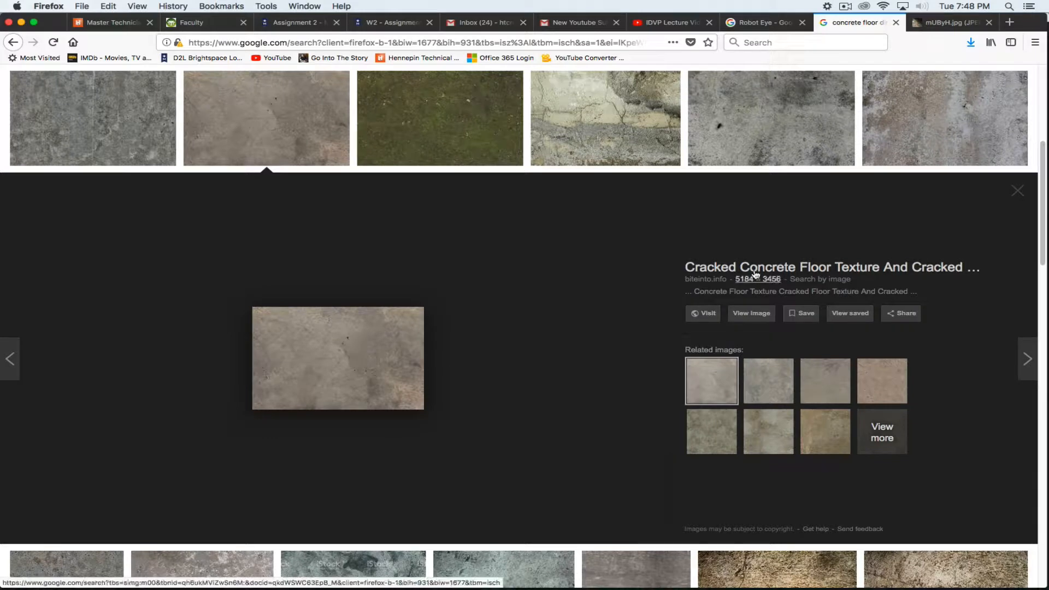
pyautogui.click(751, 314)
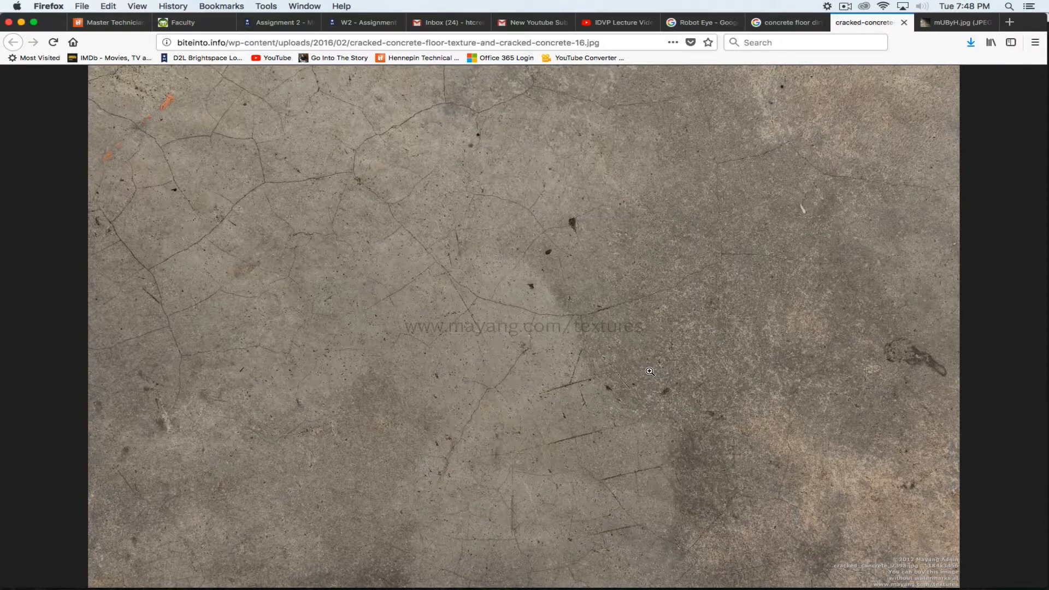
pyautogui.click(786, 22)
pyautogui.click(1017, 190)
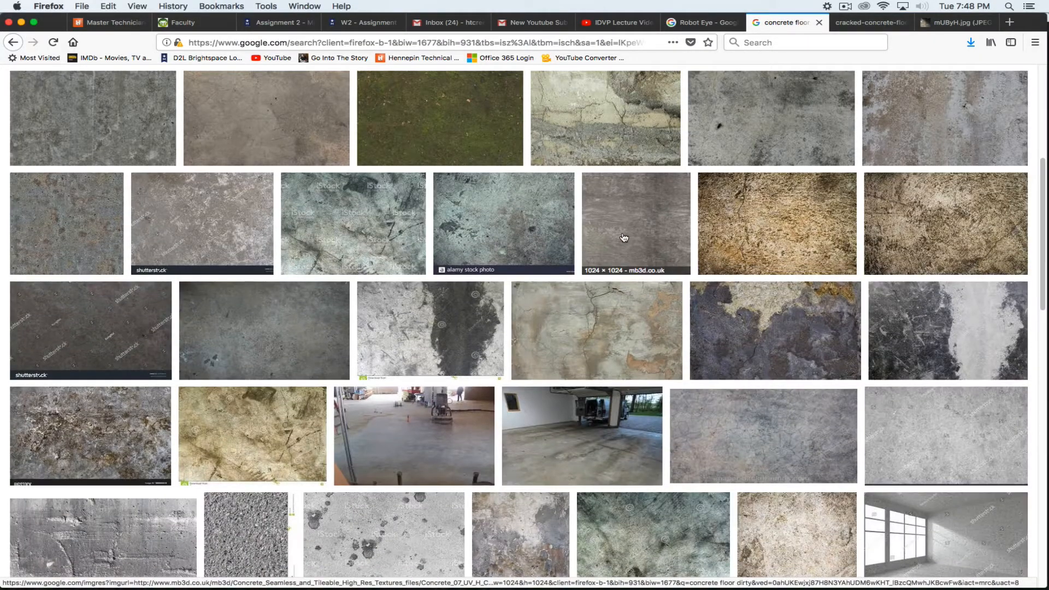
pyautogui.scroll(10, 618, 232)
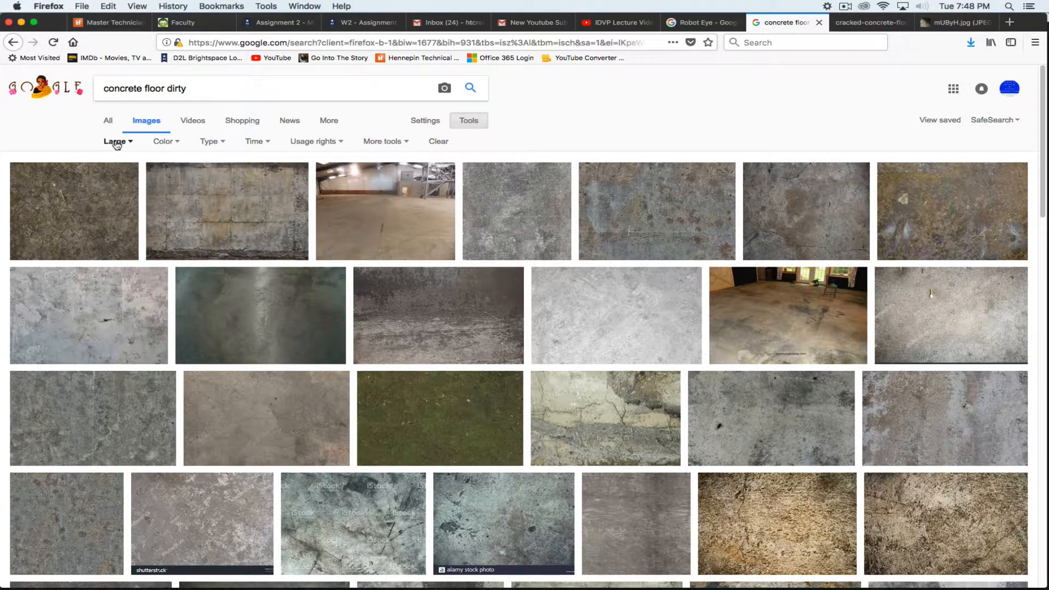
# Open the cracked concrete floor image full-size and save it as 'Concrete Floor'
pyautogui.click(262, 403)
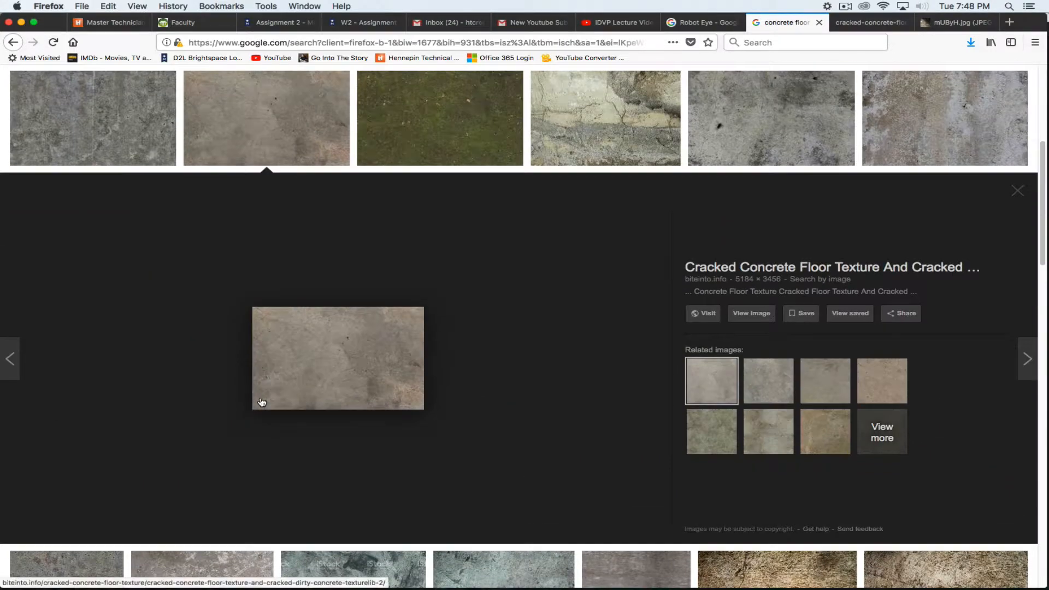
pyautogui.click(748, 317)
pyautogui.rightClick(499, 242)
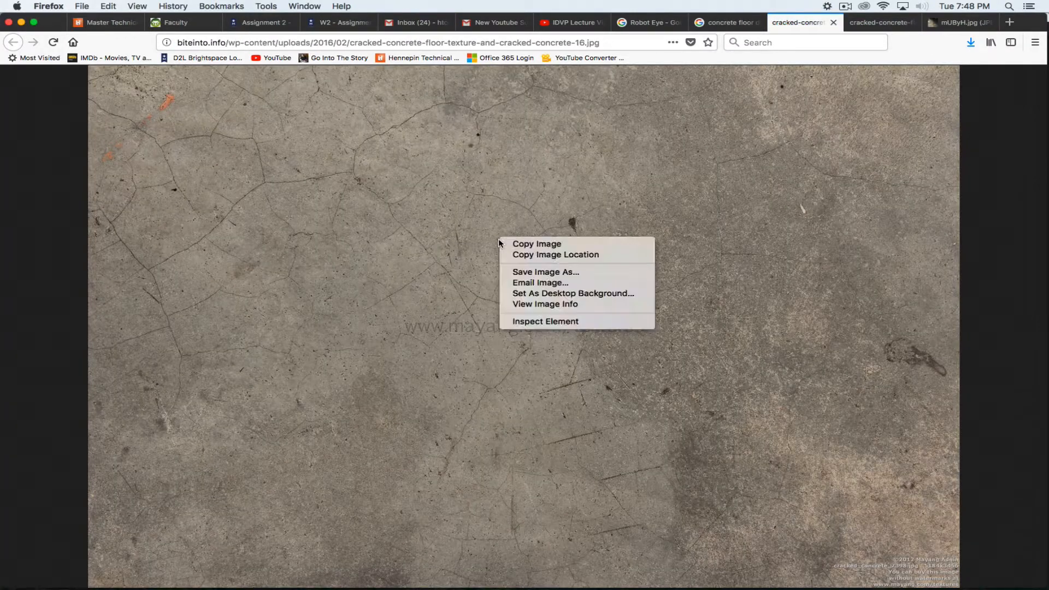
pyautogui.click(541, 272)
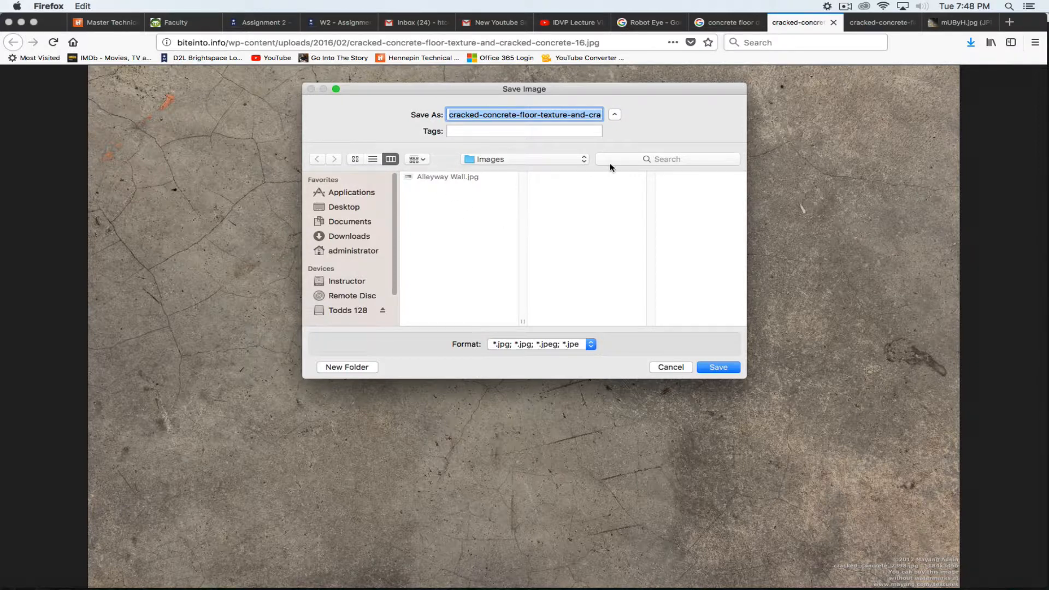
pyautogui.write('Concrete ')
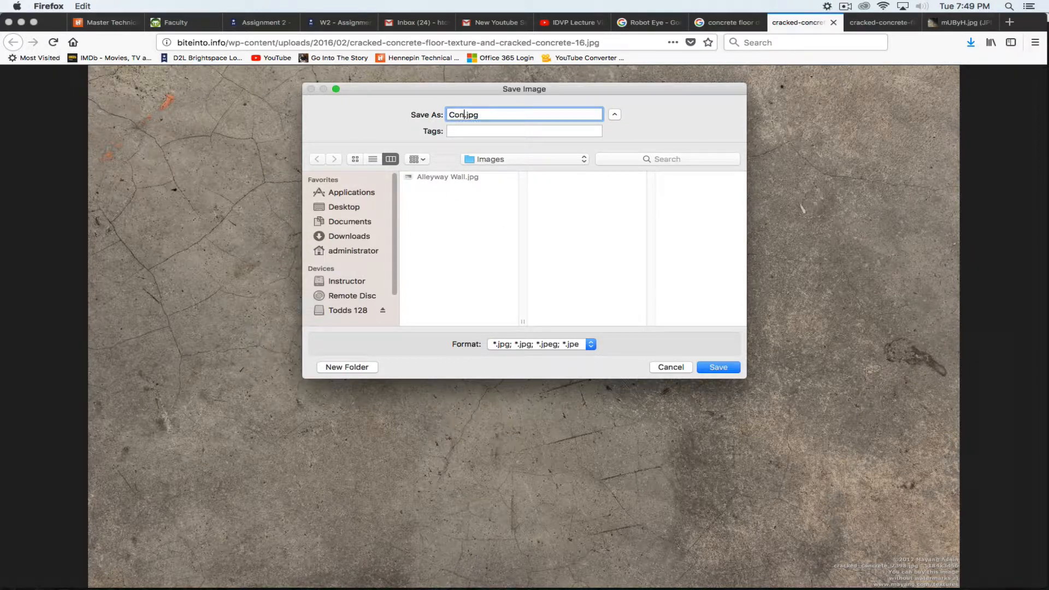
pyautogui.write('Floor')
pyautogui.click(718, 369)
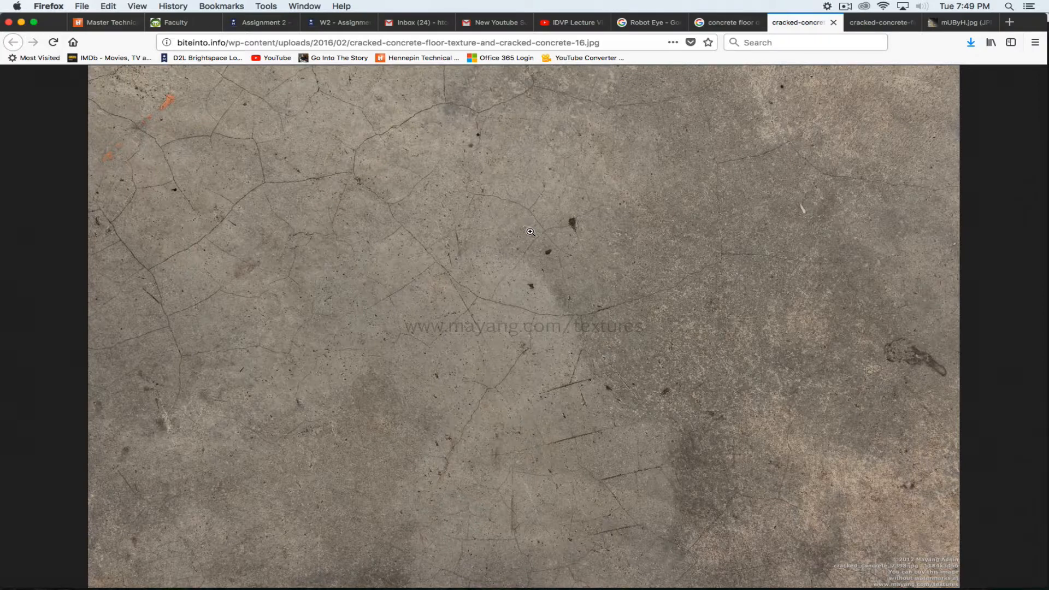
pyautogui.press('super+Tab')
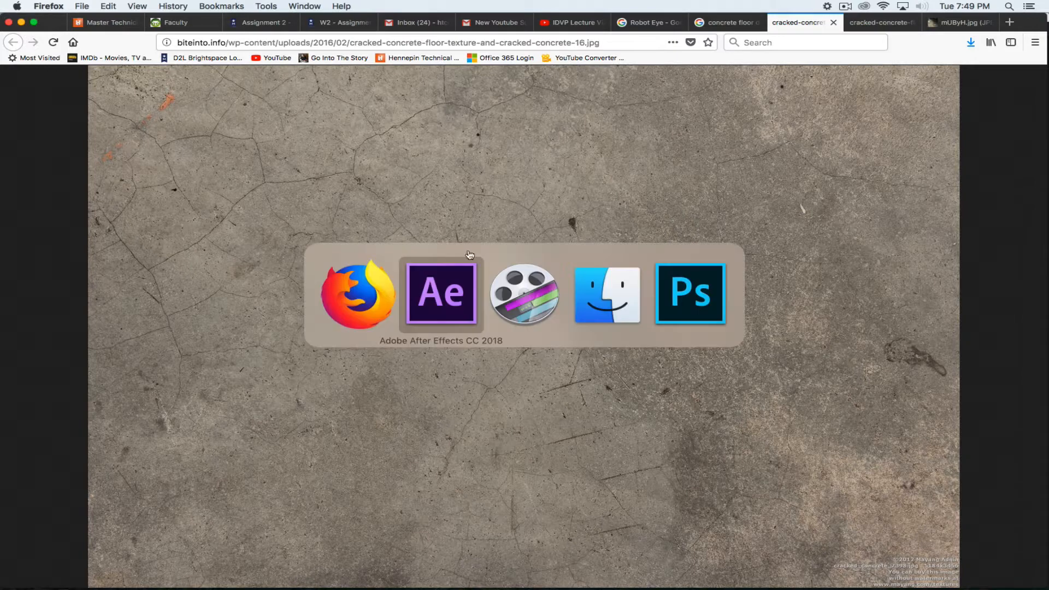
# In After Effects, create a new project folder named ROBOT
pyautogui.click(423, 295)
pyautogui.click(108, 311)
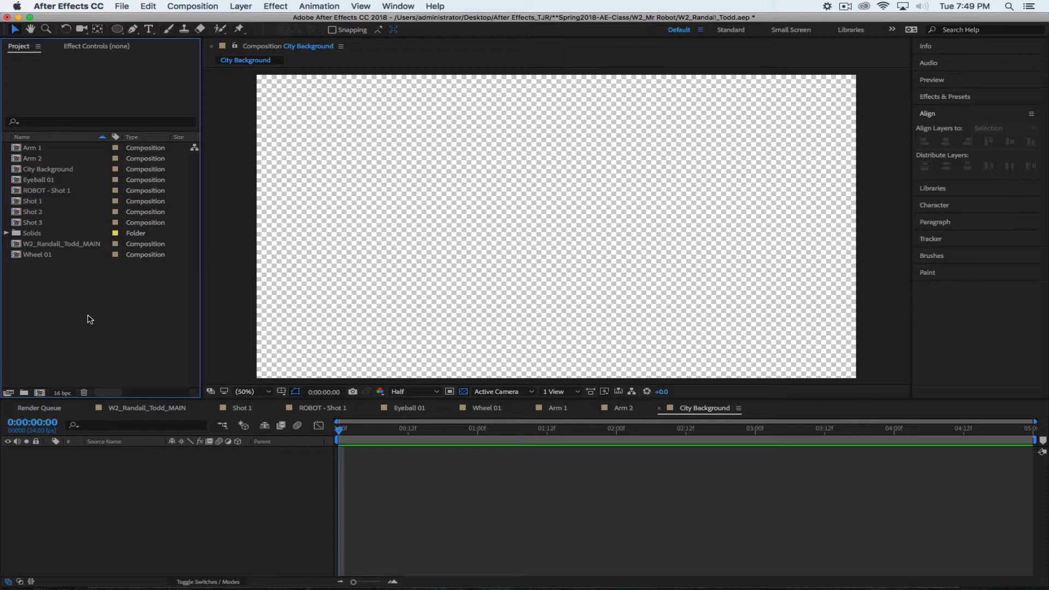
pyautogui.rightClick(67, 302)
pyautogui.click(87, 322)
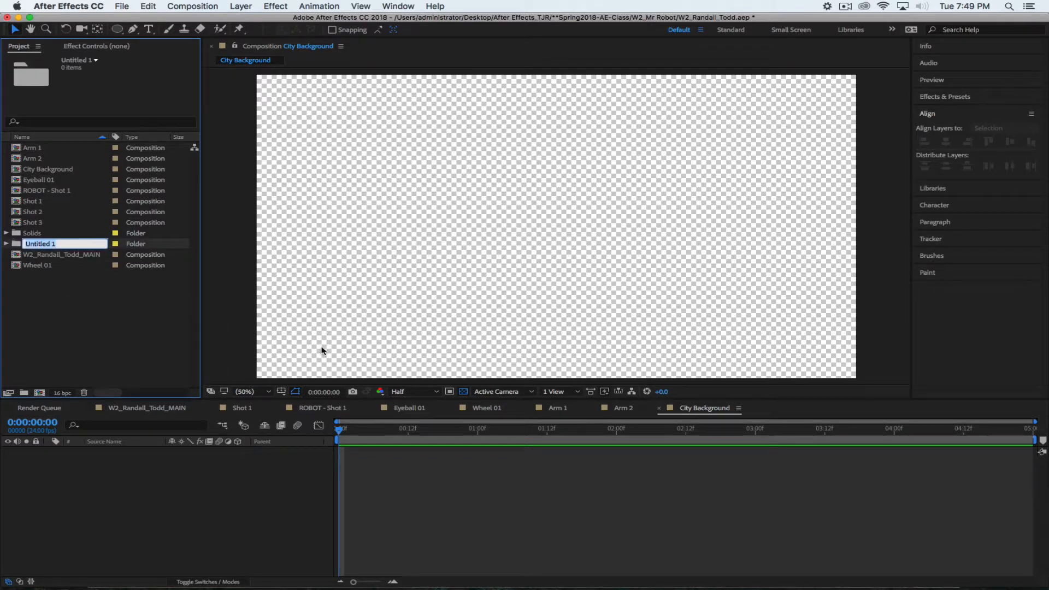
pyautogui.write('ROBOT')
pyautogui.click(84, 343)
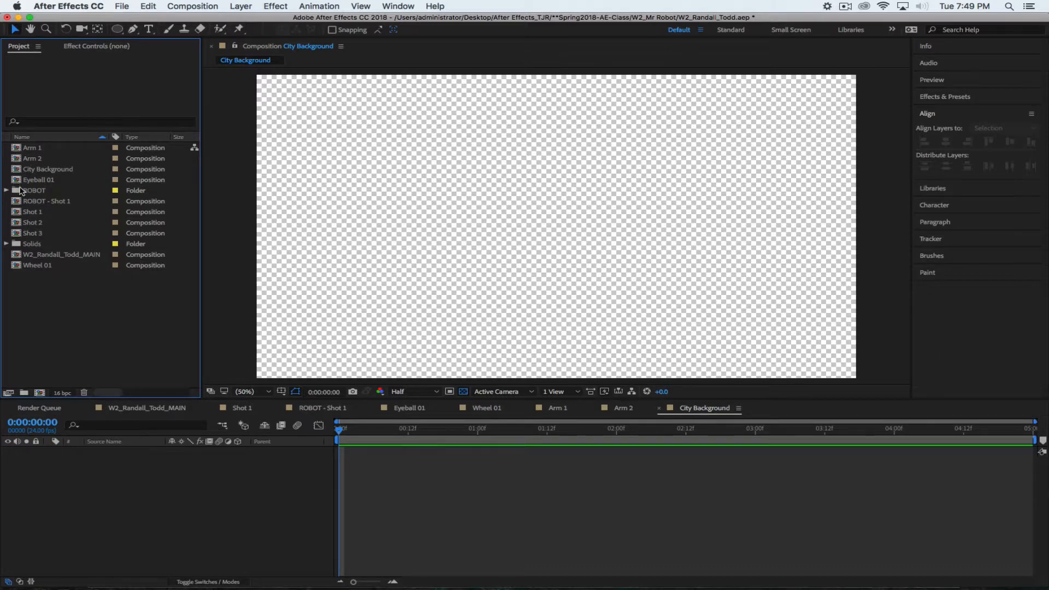
# Move Arm 1, Arm 2, Eyeball 01, ROBOT - Shot 1 and Wheel 01 into the ROBOT folder
pyautogui.click(18, 151)
pyautogui.keyDown('super'); pyautogui.click(15, 159); pyautogui.keyUp('super')
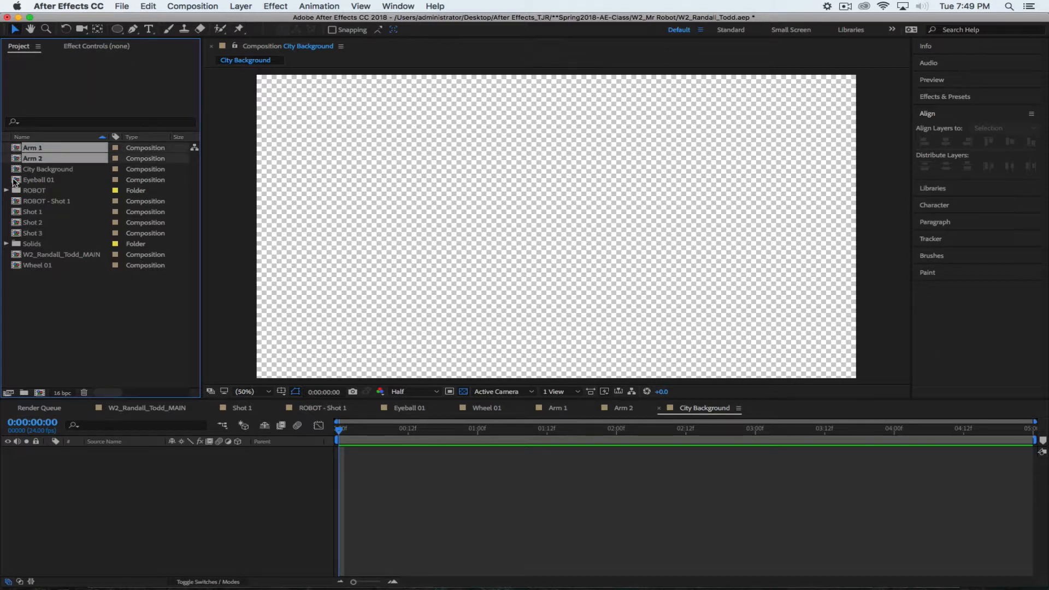
pyautogui.keyDown('super'); pyautogui.click(15, 181); pyautogui.keyUp('super')
pyautogui.keyDown('super'); pyautogui.click(12, 202); pyautogui.keyUp('super')
pyautogui.keyDown('super'); pyautogui.click(15, 212); pyautogui.keyUp('super')
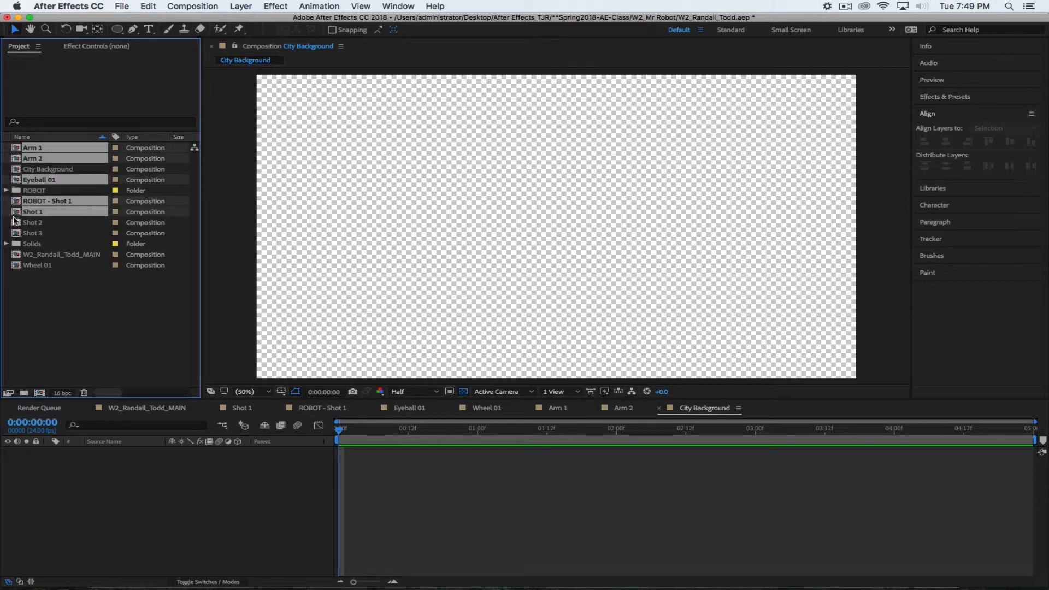
pyautogui.keyDown('super'); pyautogui.click(16, 220); pyautogui.keyUp('super')
pyautogui.keyDown('super'); pyautogui.click(16, 214); pyautogui.keyUp('super')
pyautogui.keyDown('super'); pyautogui.click(17, 224); pyautogui.keyUp('super')
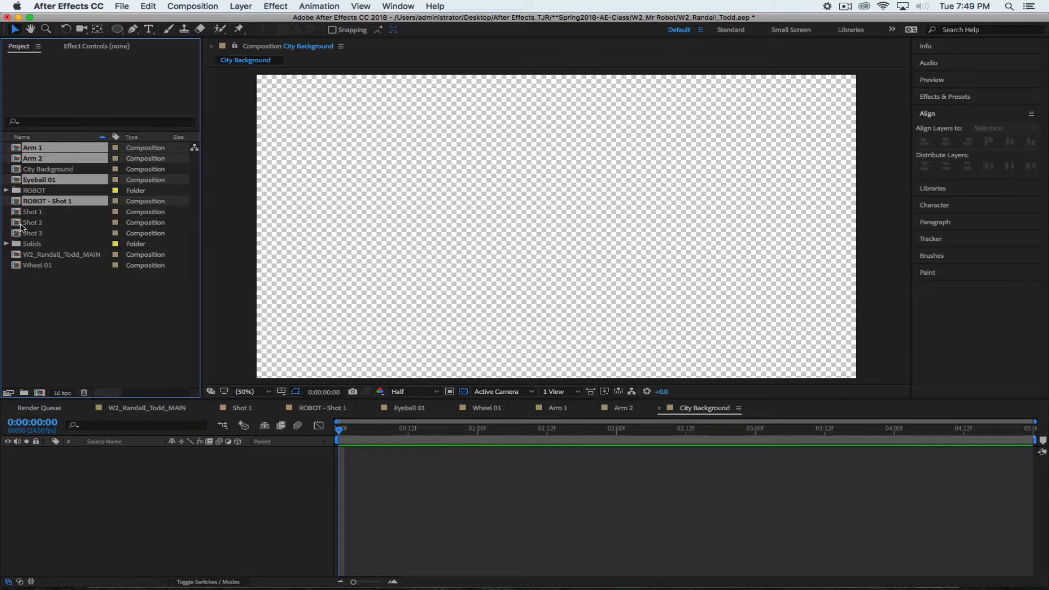
pyautogui.keyDown('super'); pyautogui.click(17, 267); pyautogui.keyUp('super')
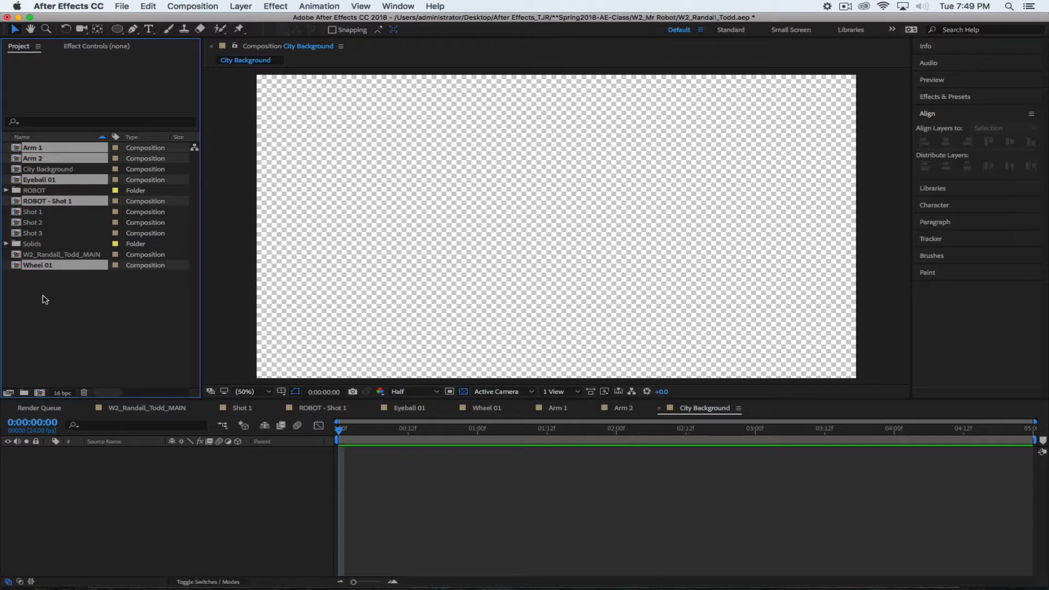
pyautogui.moveTo(16, 204); pyautogui.dragTo(18, 190)
pyautogui.click(6, 159)
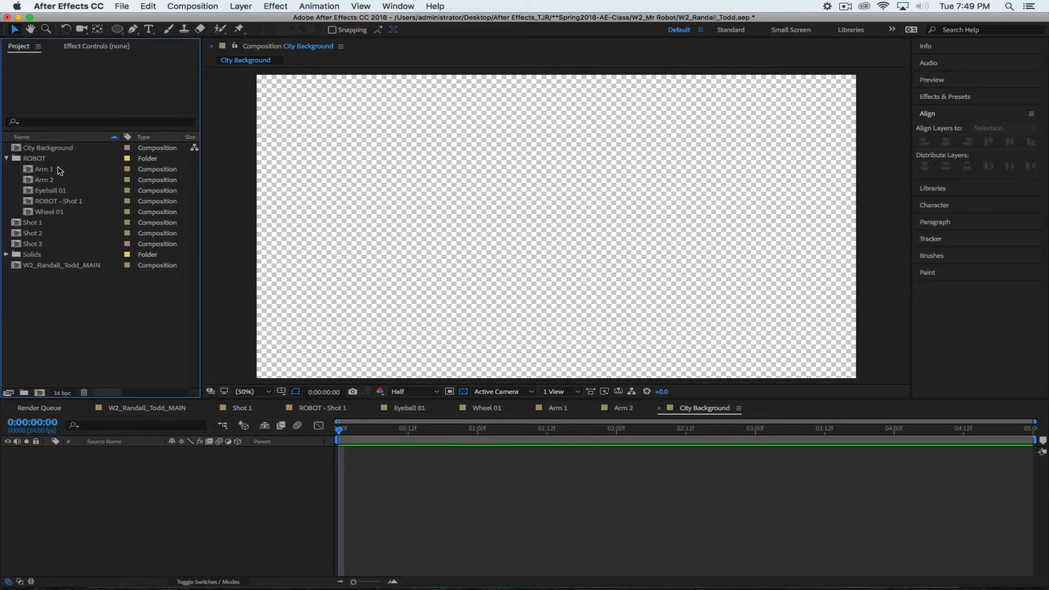
# Create a Background folder and move the City Background composition into it
pyautogui.rightClick(34, 313)
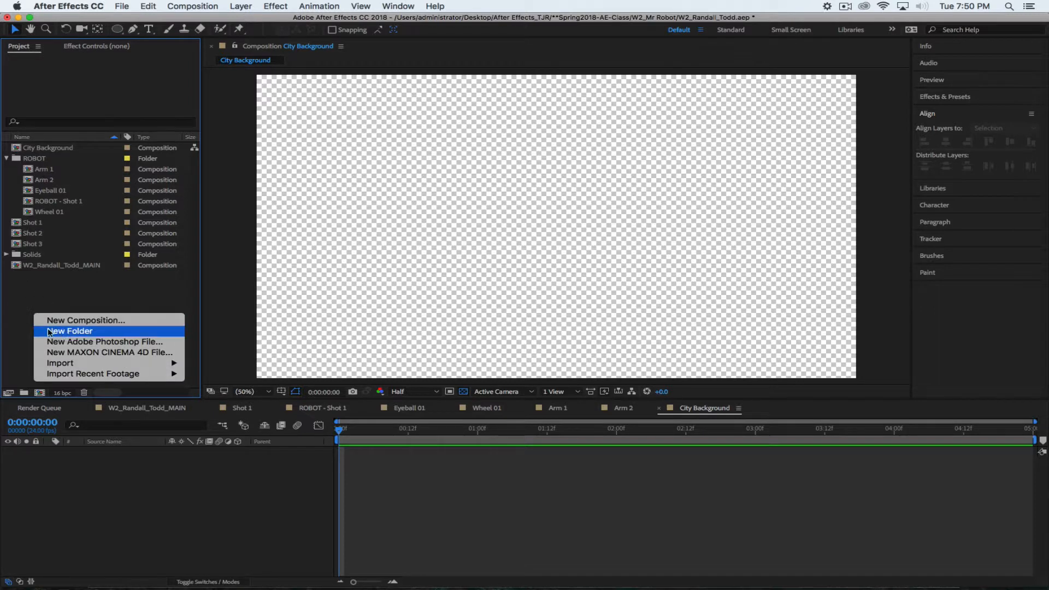
pyautogui.click(60, 330)
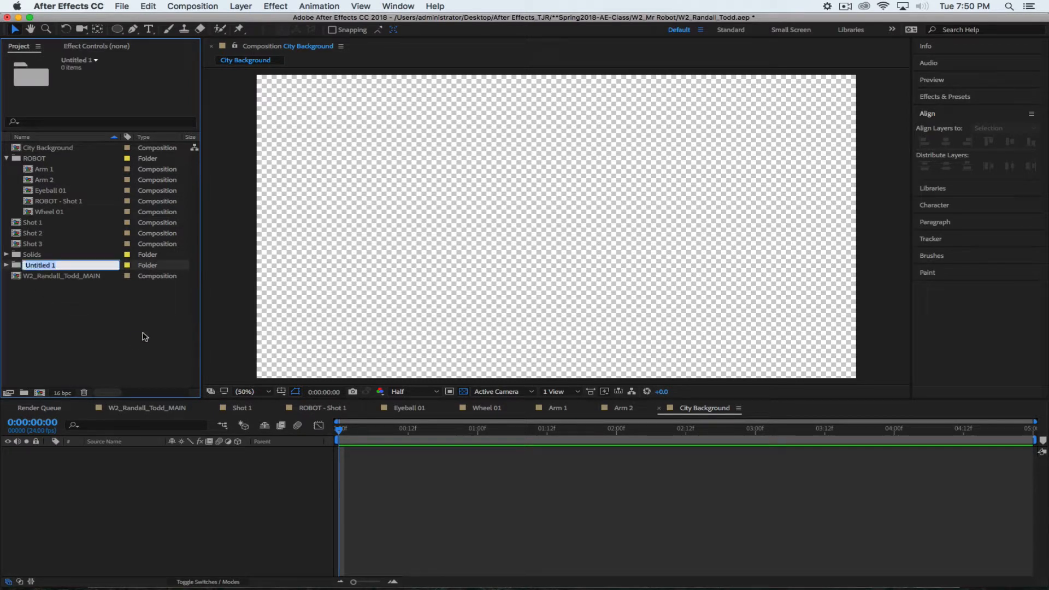
pyautogui.write('Background')
pyautogui.press('Return')
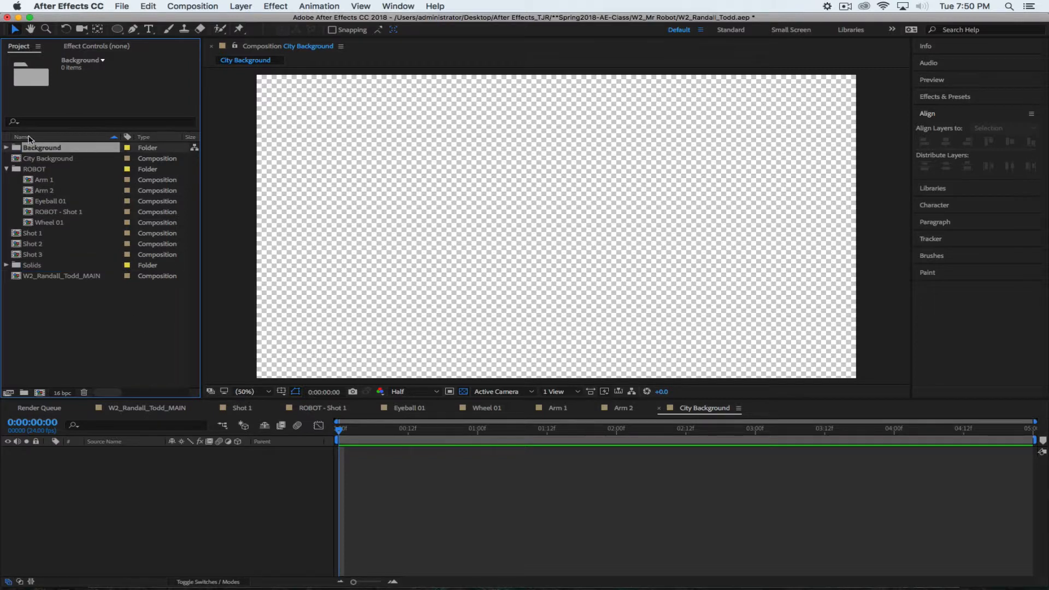
pyautogui.moveTo(14, 163); pyautogui.dragTo(25, 148)
pyautogui.click(36, 319)
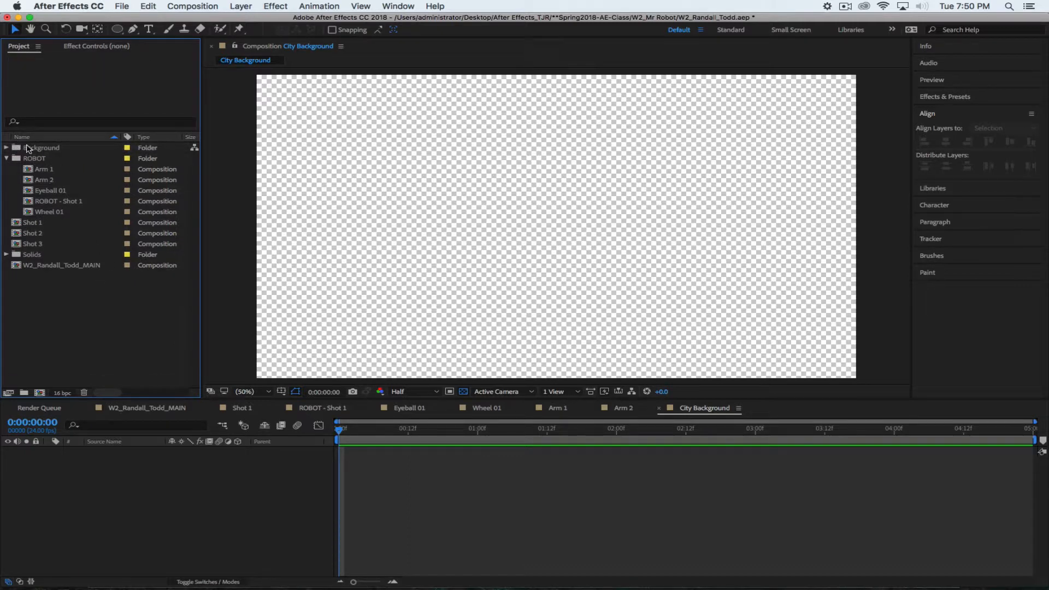
pyautogui.click(16, 149)
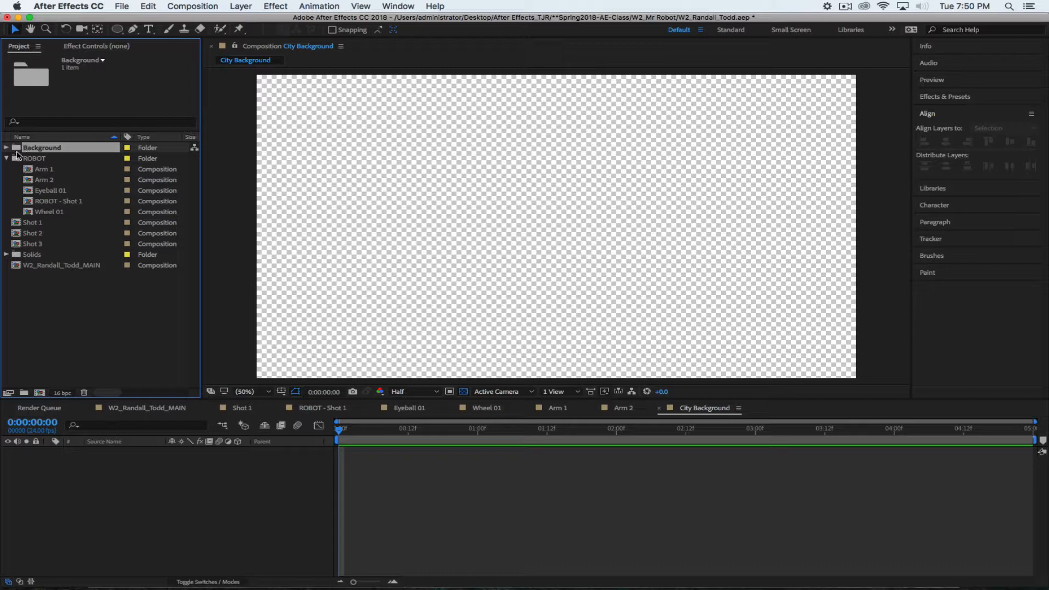
# Import Alleyway Wall.jpg and Concrete Floor.jpg from the Images folder into Background
pyautogui.rightClick(18, 150)
pyautogui.rightClick(64, 338)
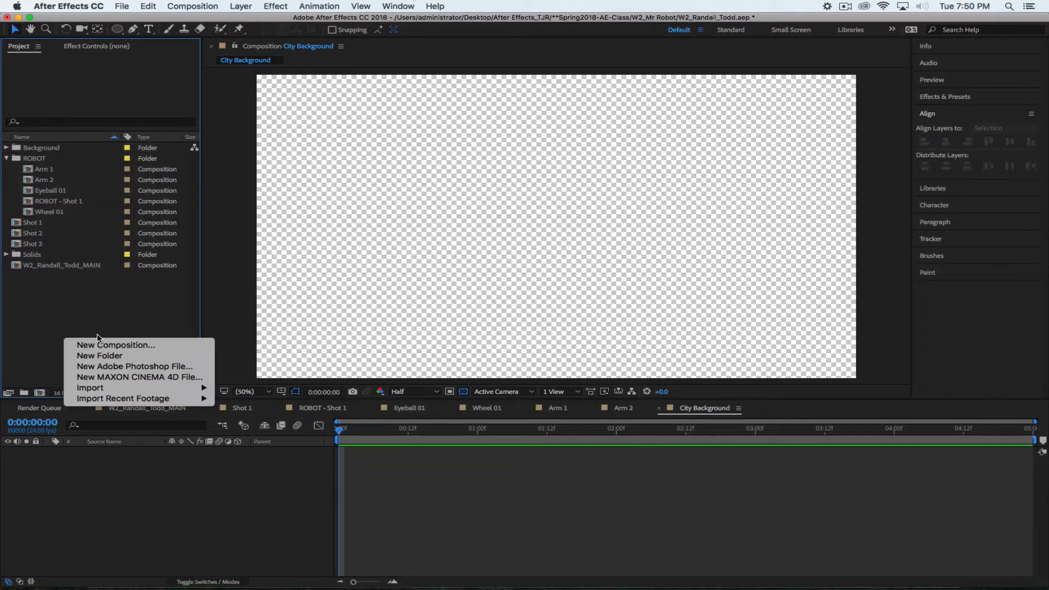
pyautogui.click(45, 289)
pyautogui.click(37, 150)
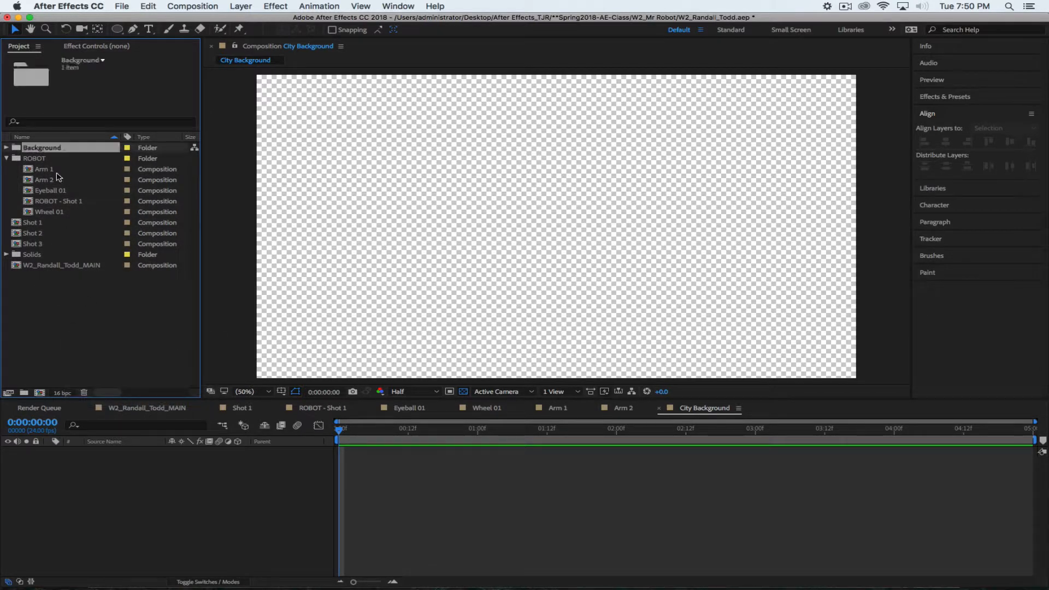
pyautogui.doubleClick(140, 275)
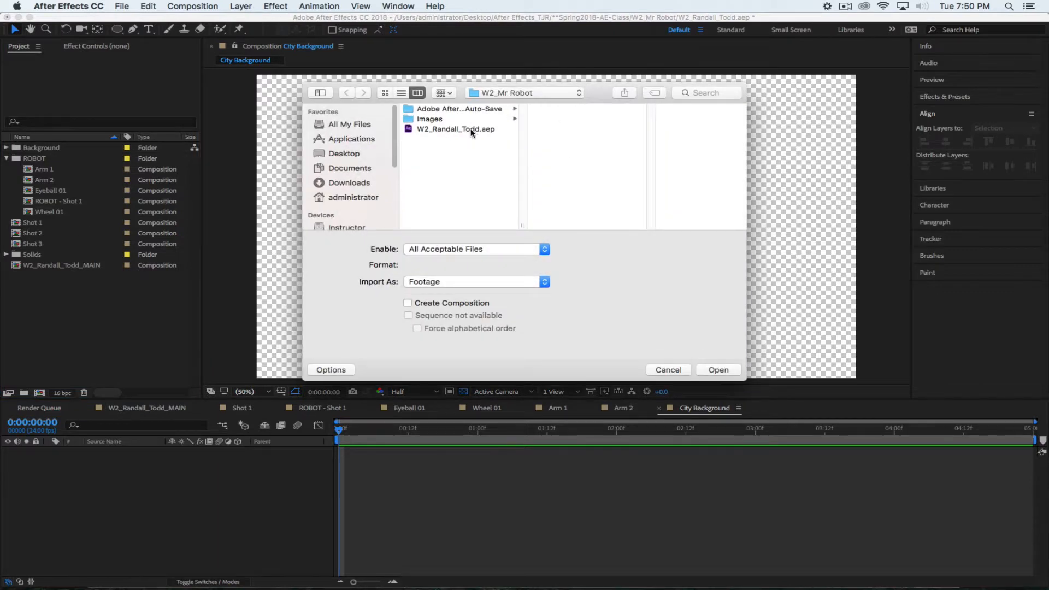
pyautogui.click(430, 119)
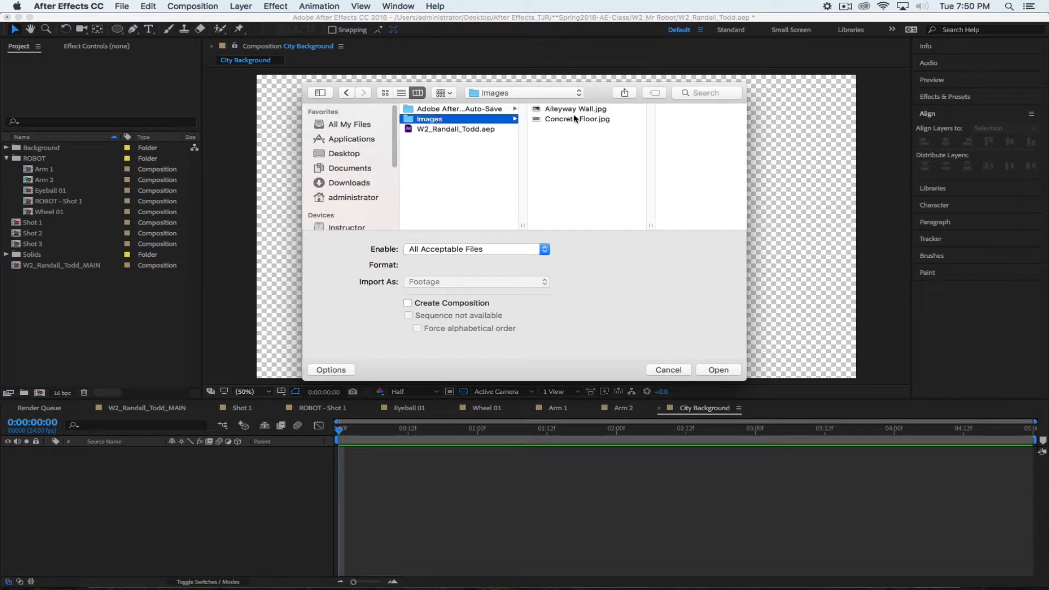
pyautogui.click(568, 112)
pyautogui.keyDown('shift'); pyautogui.click(546, 121); pyautogui.keyUp('shift')
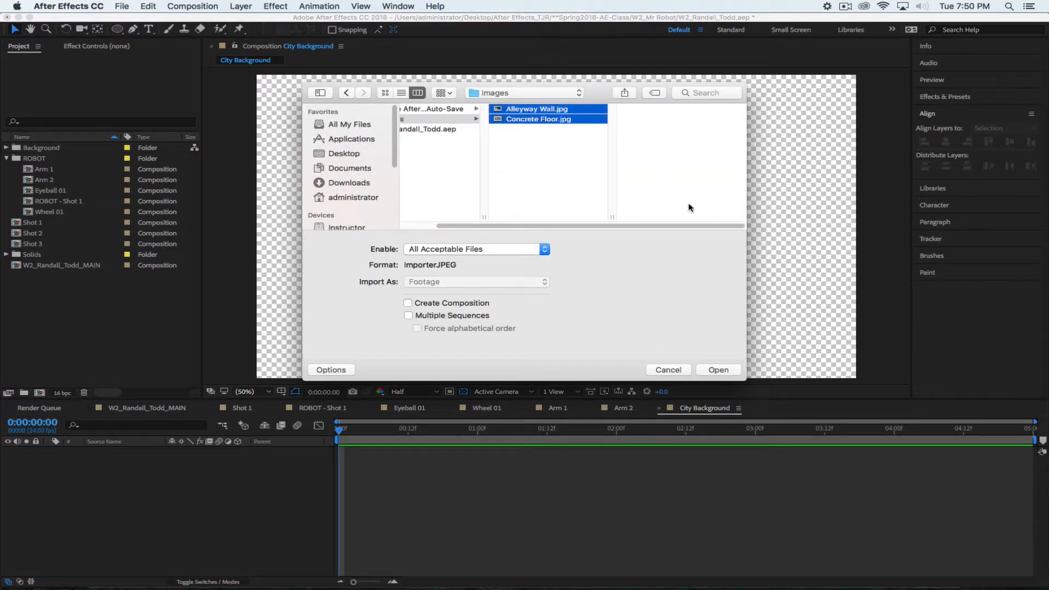
pyautogui.click(719, 370)
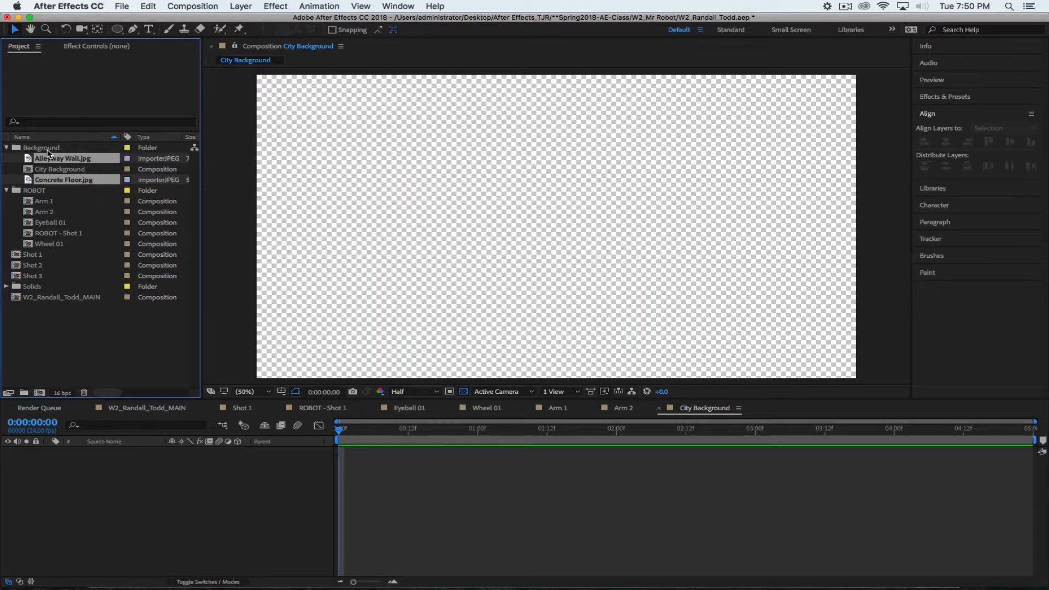
pyautogui.click(70, 342)
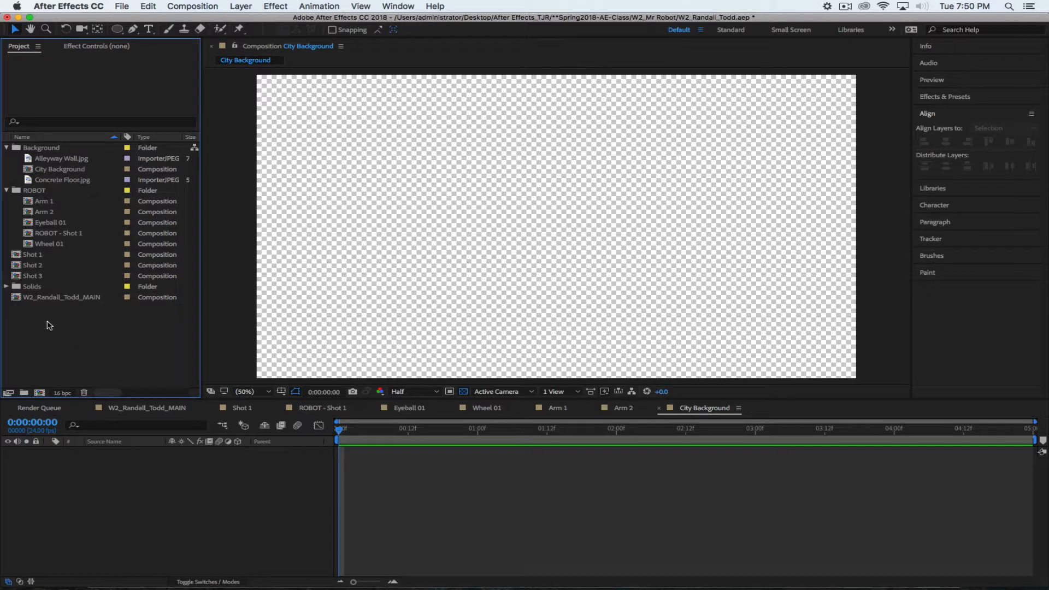
pyautogui.click(62, 298)
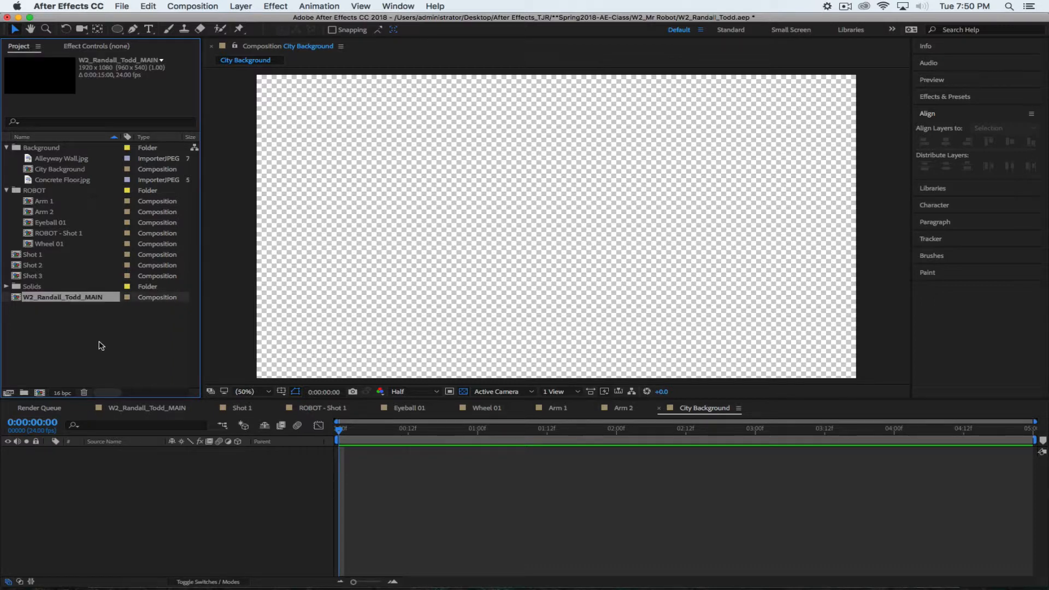
pyautogui.click(57, 325)
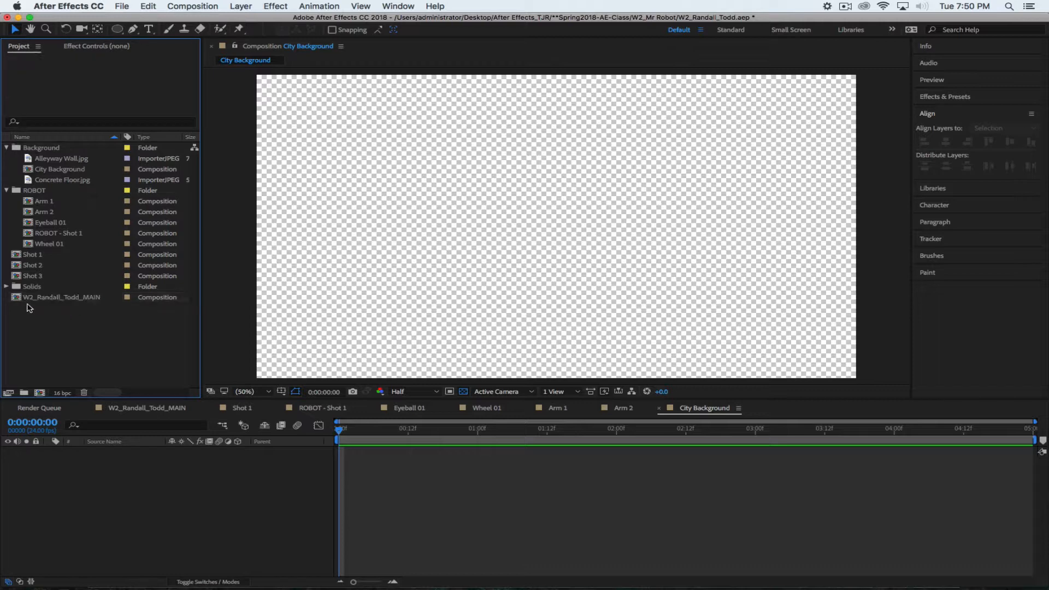
pyautogui.click(19, 300)
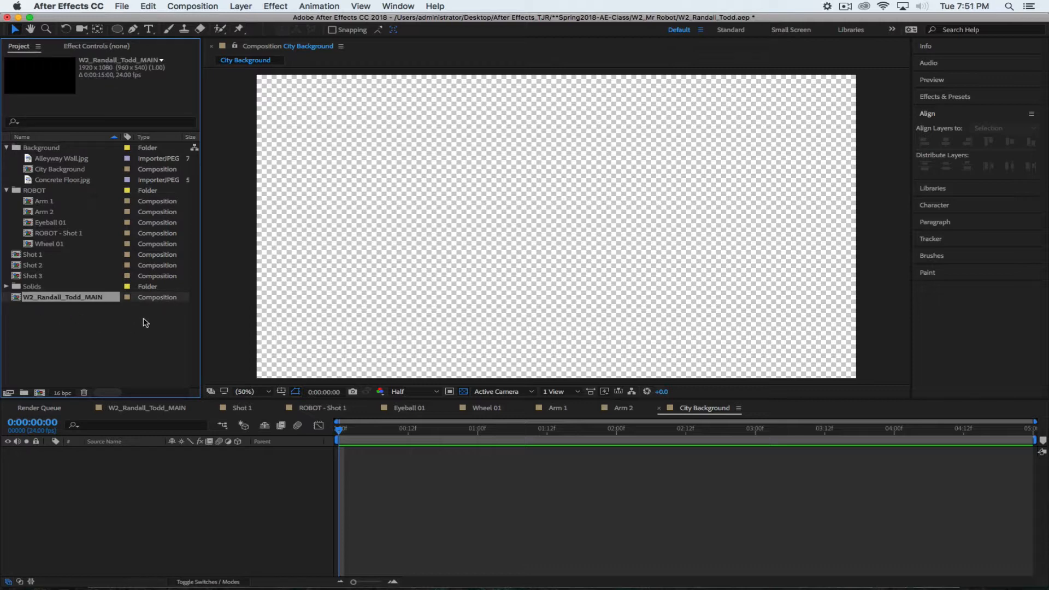
pyautogui.press('Return')
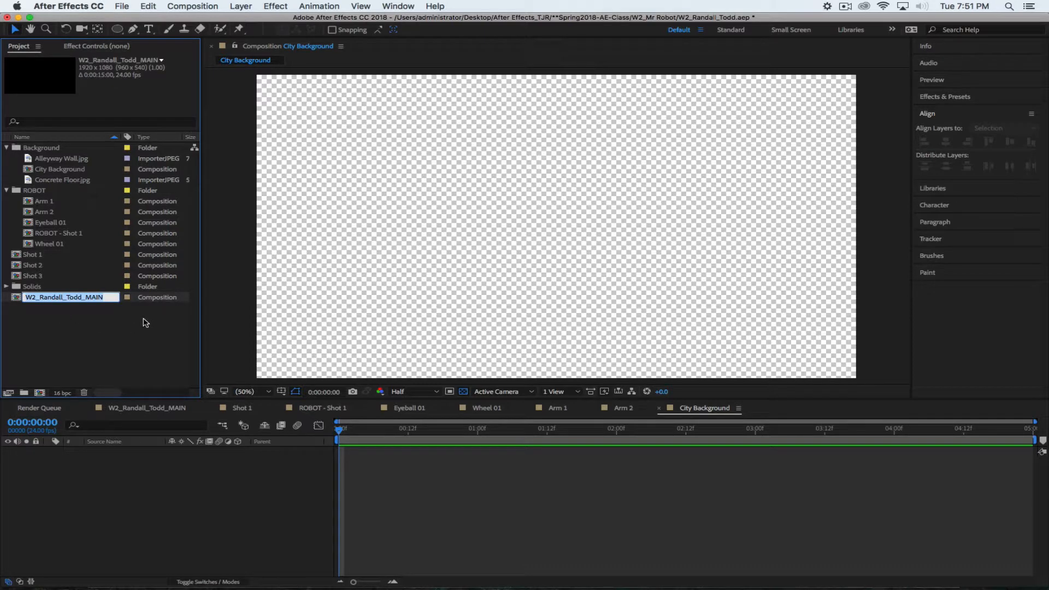
pyautogui.press('Left')
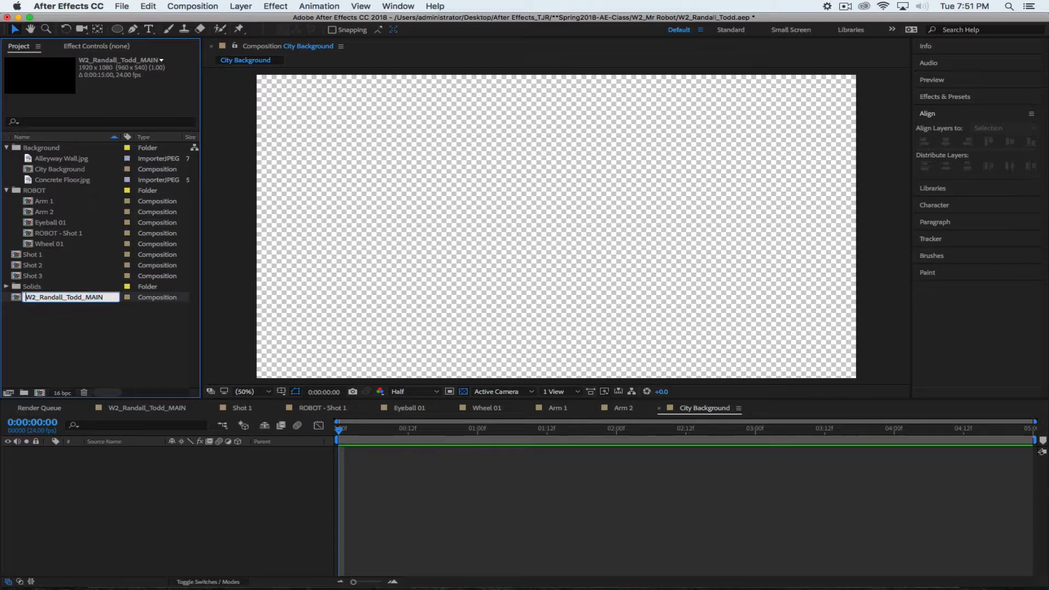
pyautogui.write('**')
pyautogui.press('Return')
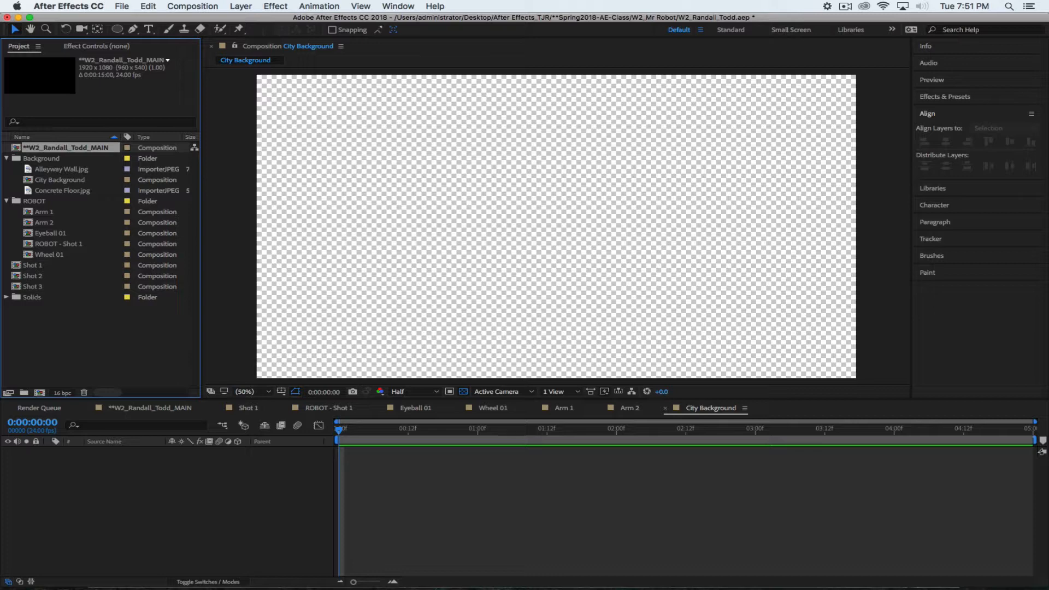
# Rename the Shot 1 and Shot 2 compositions to '*Shot 1' and '*Shot 2'
pyautogui.click(46, 309)
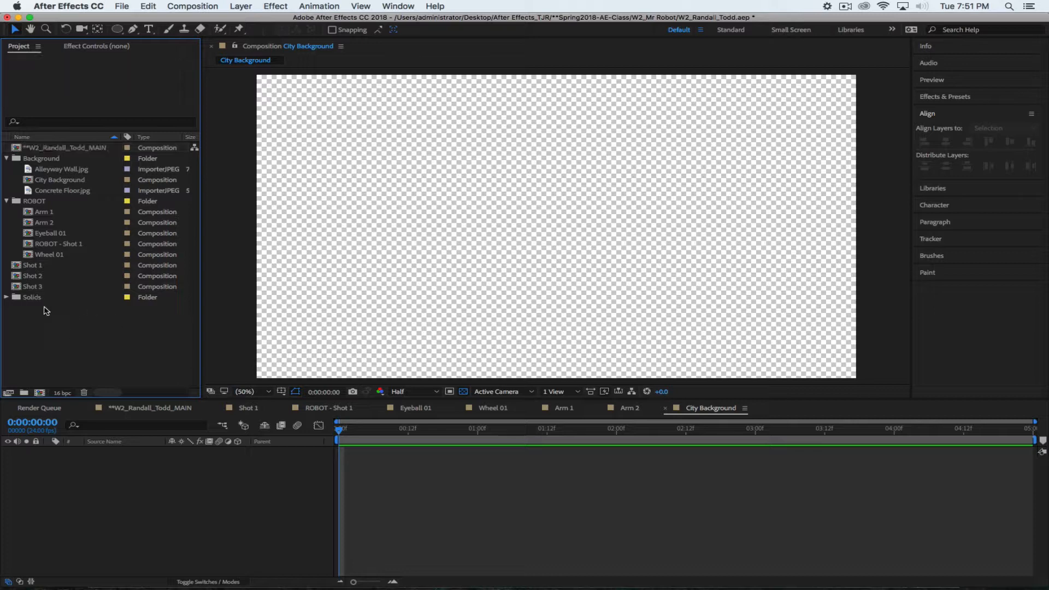
pyautogui.click(31, 267)
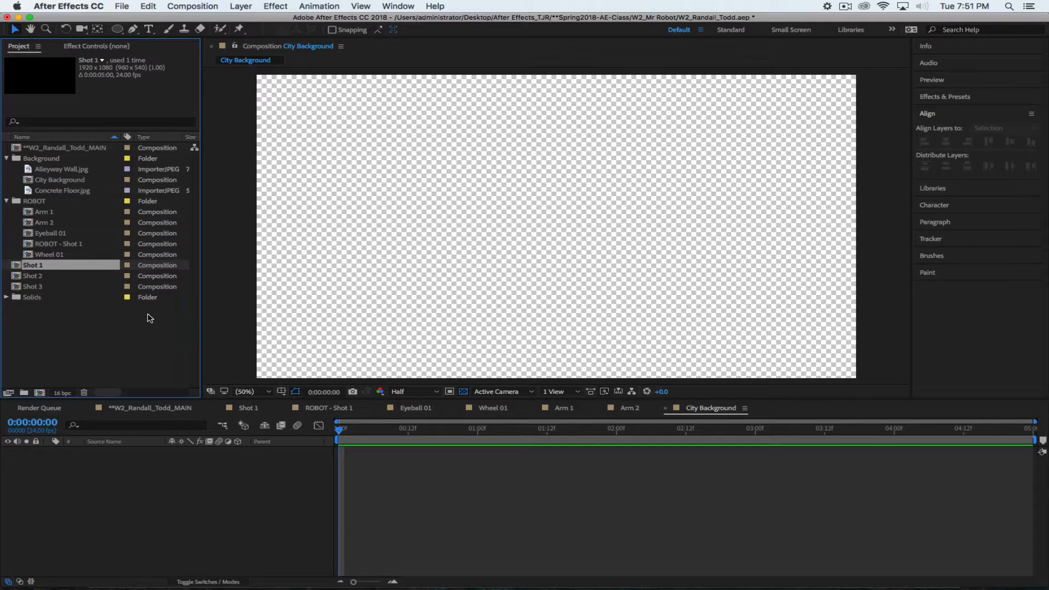
pyautogui.press('Return')
pyautogui.press('Left')
pyautogui.write('*')
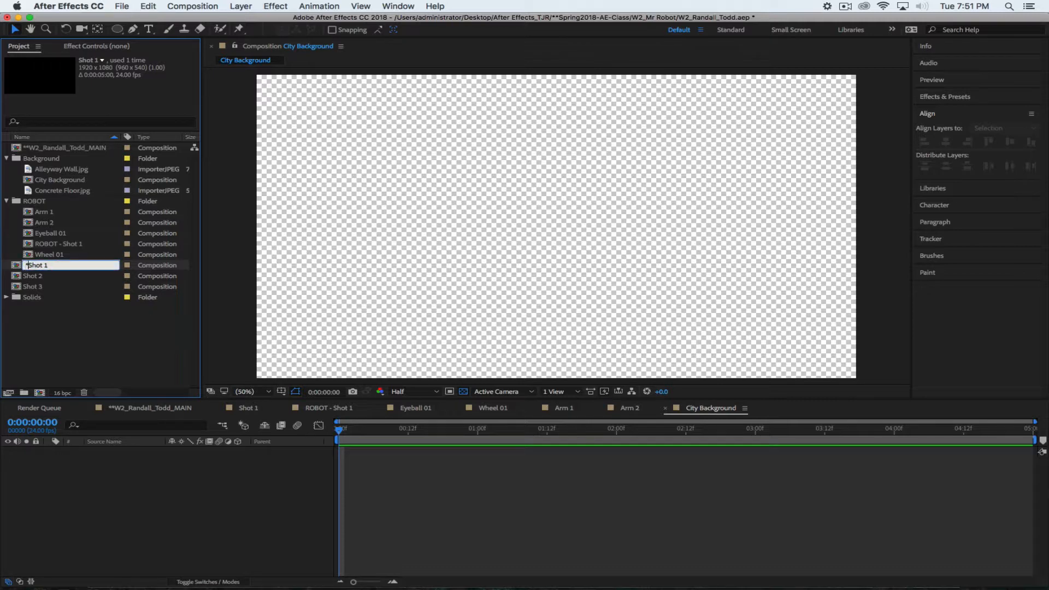
pyautogui.press('Return')
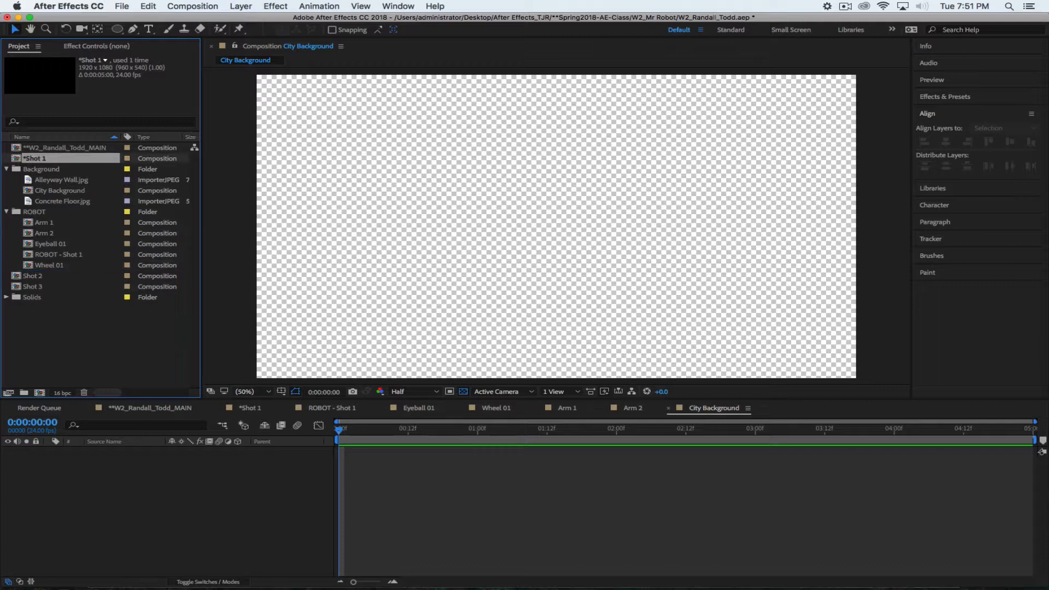
pyautogui.click(36, 276)
pyautogui.press('Return')
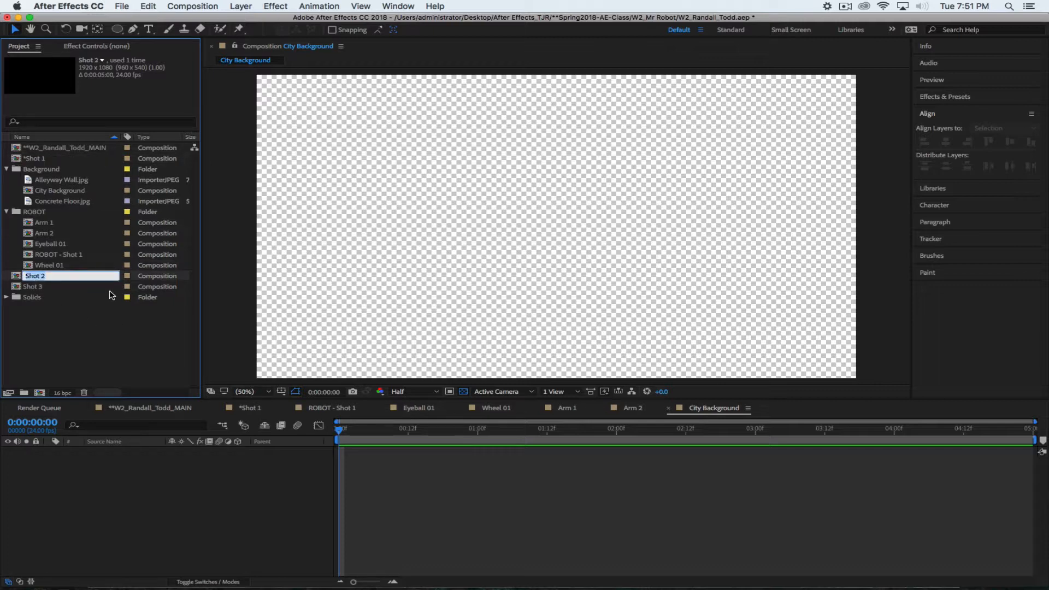
pyautogui.press('Left')
pyautogui.write('*')
pyautogui.press('Return')
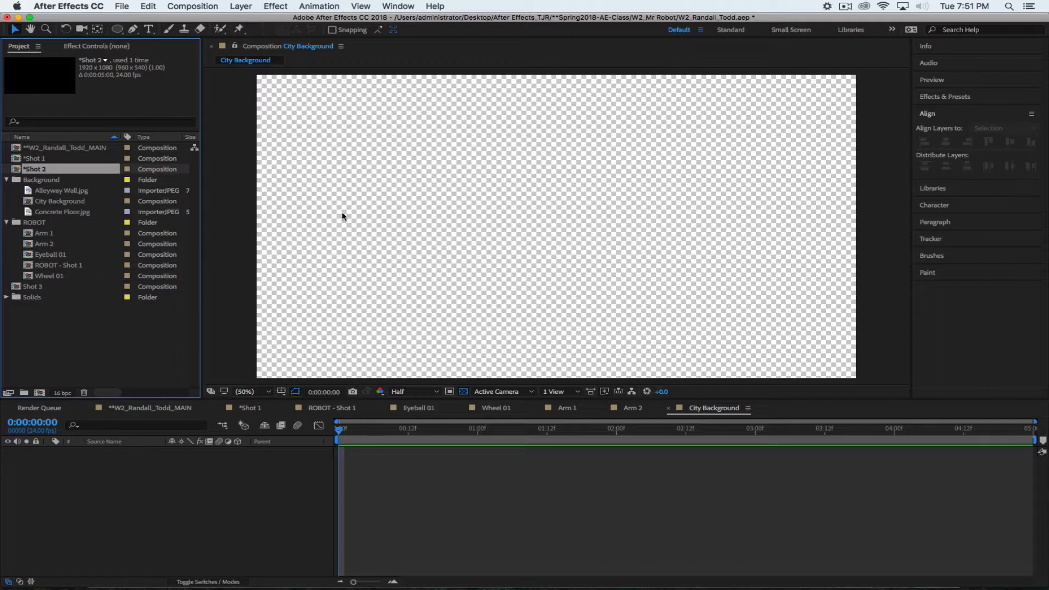
# Rename Shot 3 to '*Shot 3', correcting the mistyped '8Shot 3'
pyautogui.click(37, 287)
pyautogui.press('Return')
pyautogui.press('Left')
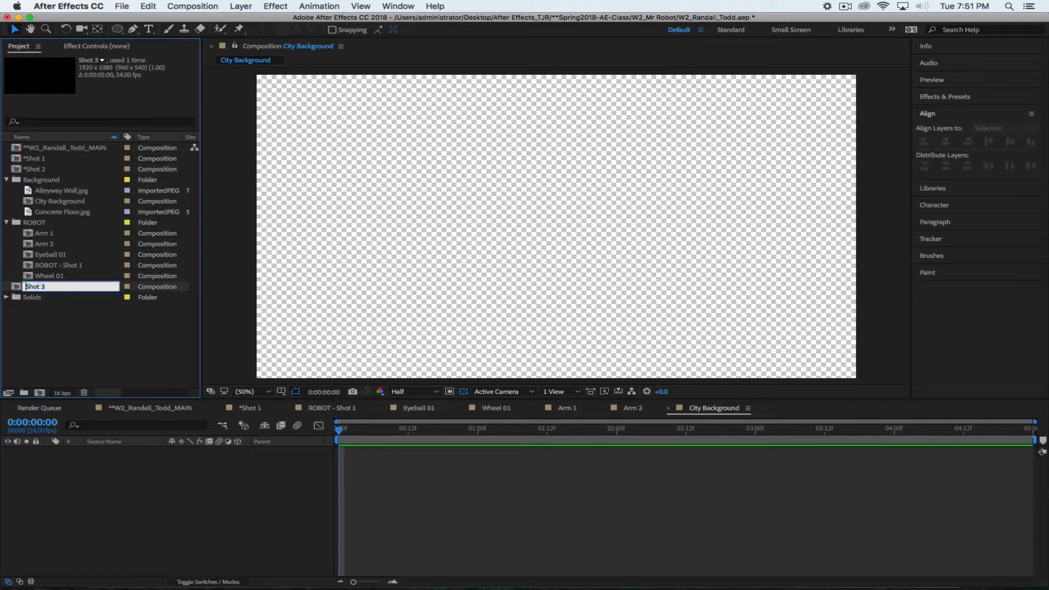
pyautogui.write('8')
pyautogui.press('Return')
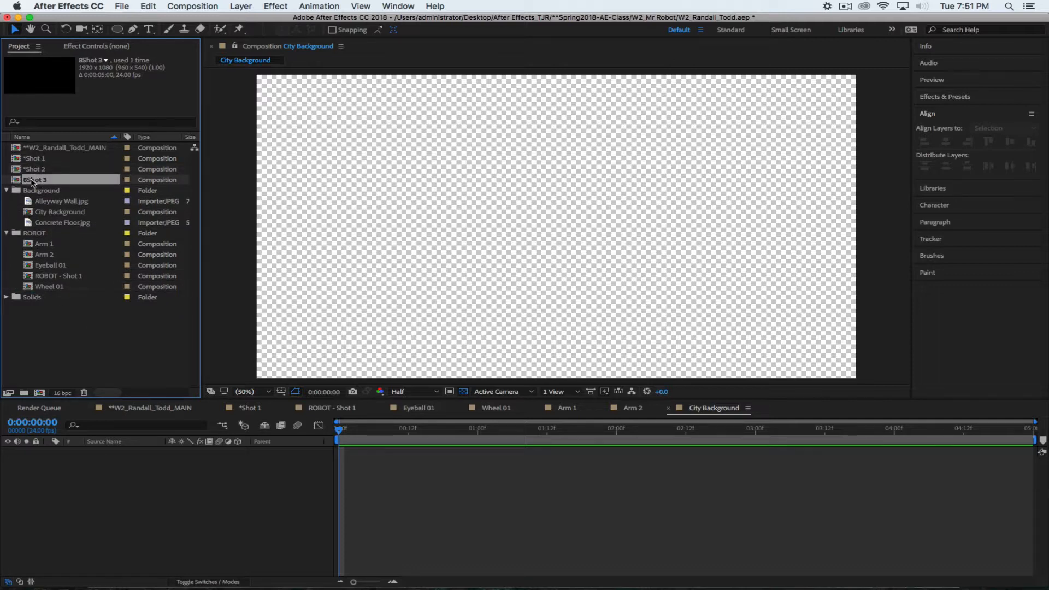
pyautogui.press('Return')
pyautogui.press('Left')
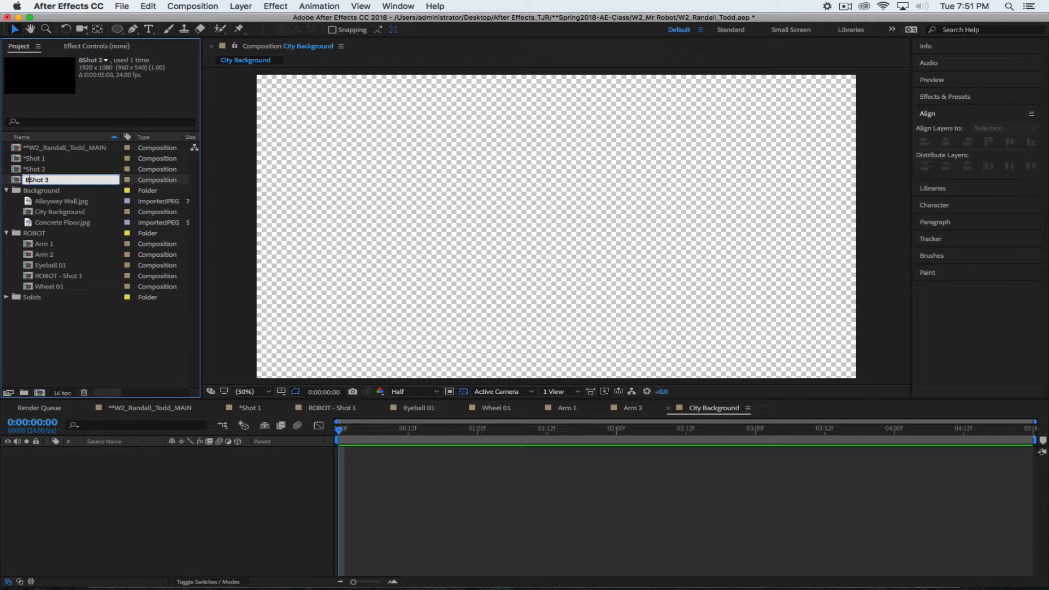
pyautogui.press('Delete')
pyautogui.write('*')
pyautogui.click(85, 350)
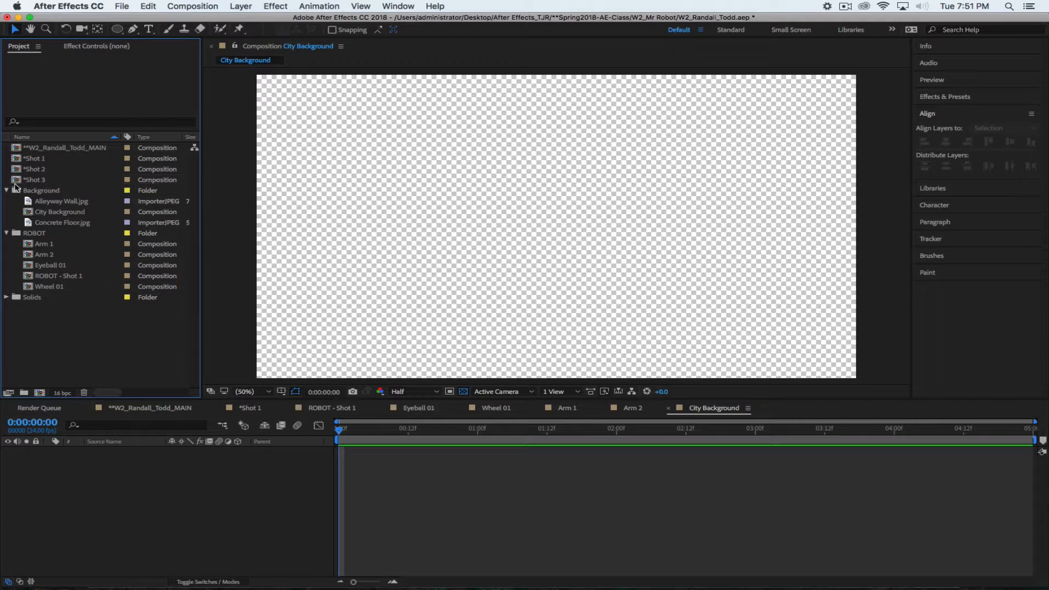
# Collapse the ROBOT folder and leave the Background folder expanded in the Project panel
pyautogui.click(7, 190)
pyautogui.click(7, 201)
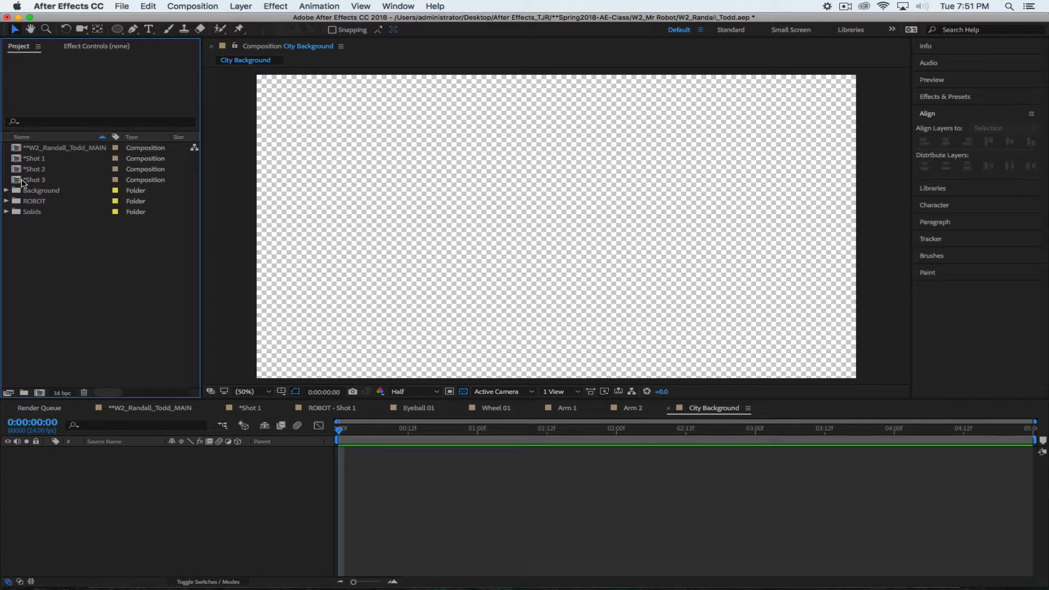
pyautogui.click(6, 190)
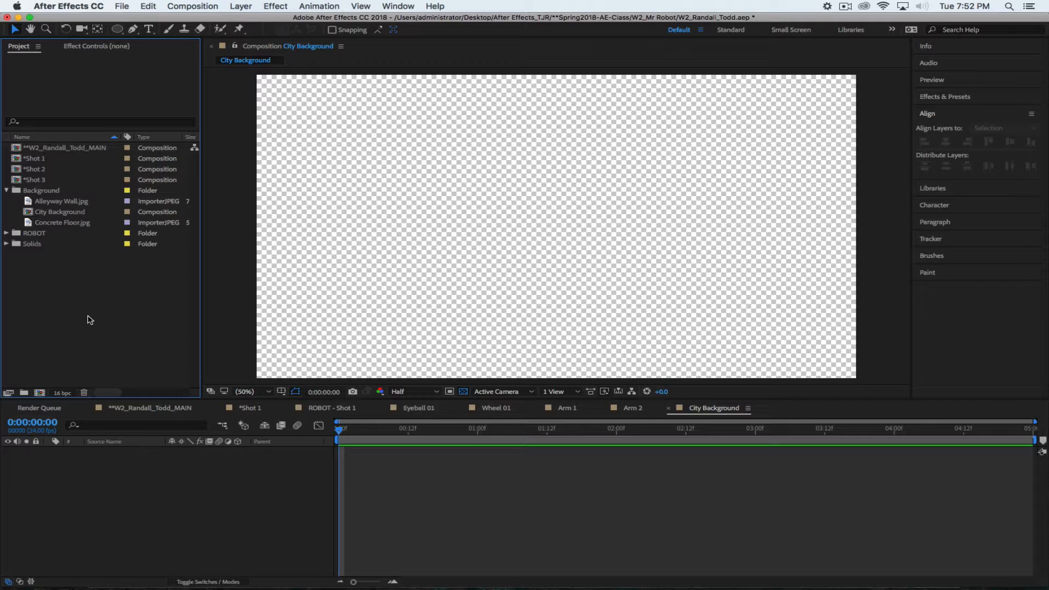
# Review the project images and add Alleyway Wall.jpg to the City Background comp
pyautogui.click(77, 202)
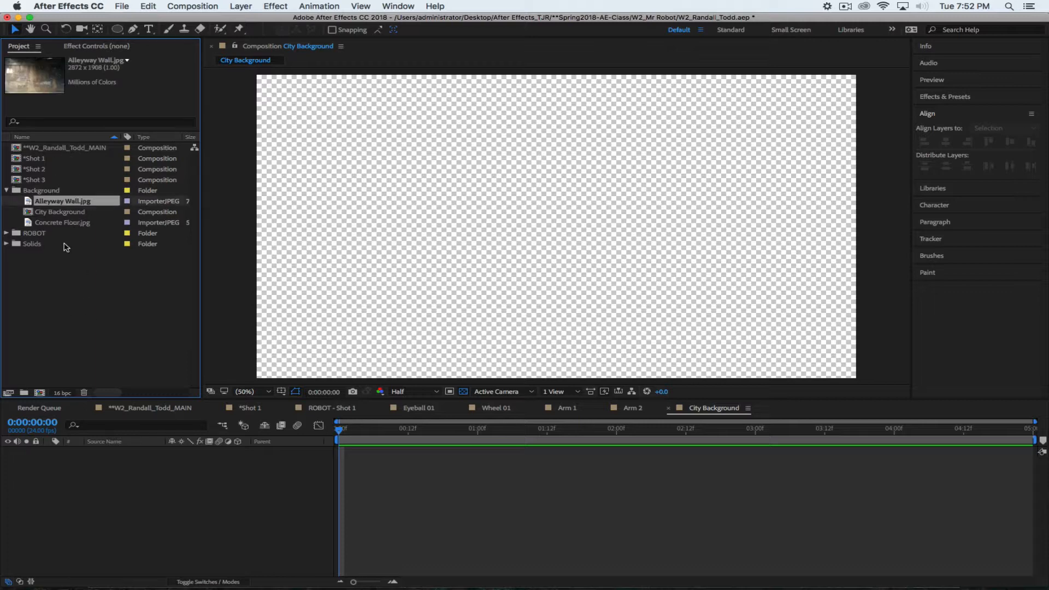
pyautogui.click(43, 224)
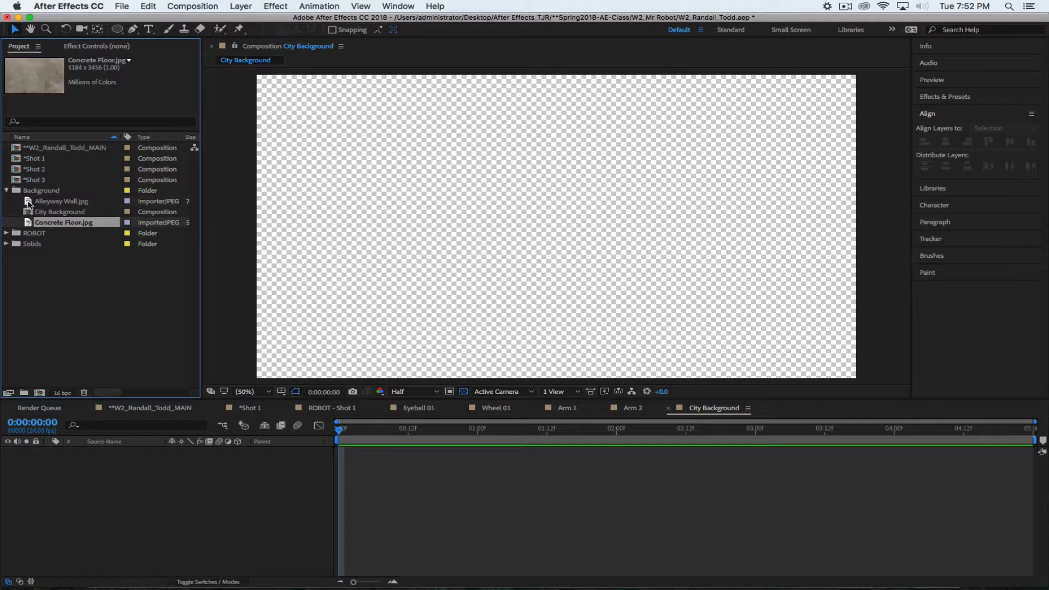
pyautogui.click(29, 213)
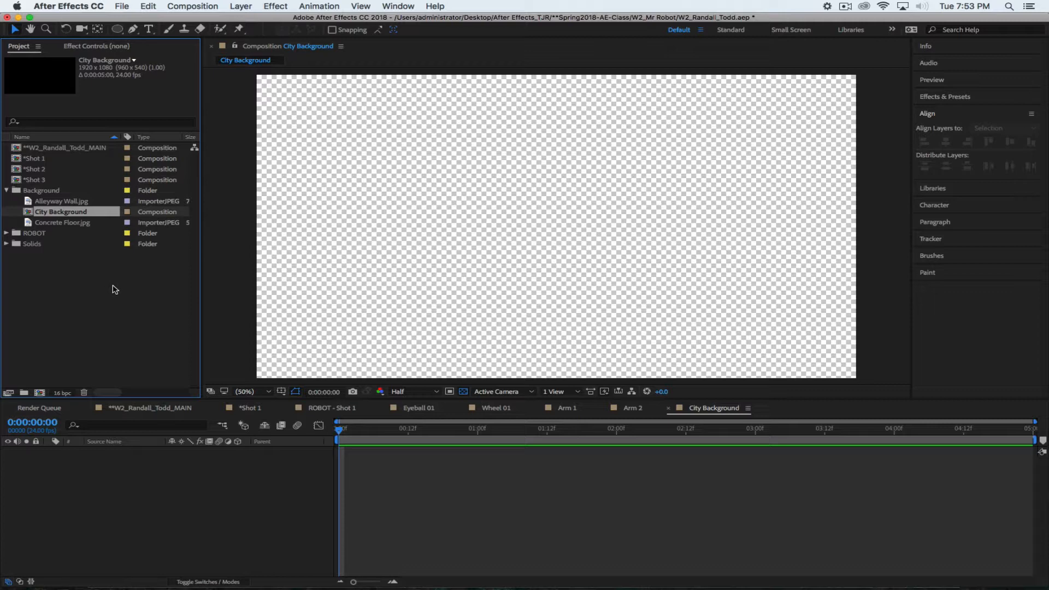
pyautogui.click(99, 297)
pyautogui.click(34, 200)
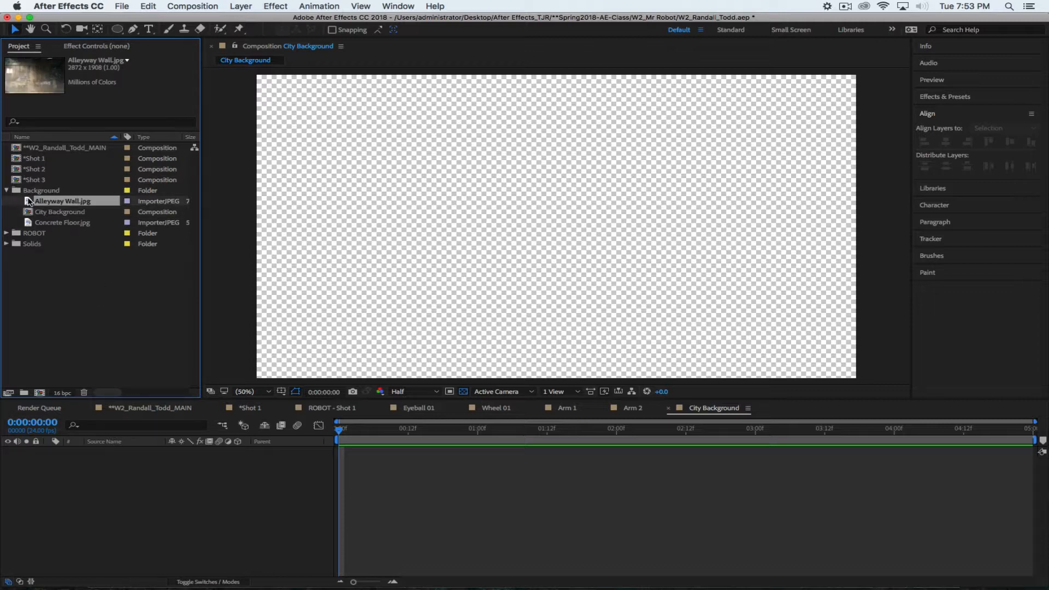
pyautogui.moveTo(30, 201); pyautogui.dragTo(558, 230)
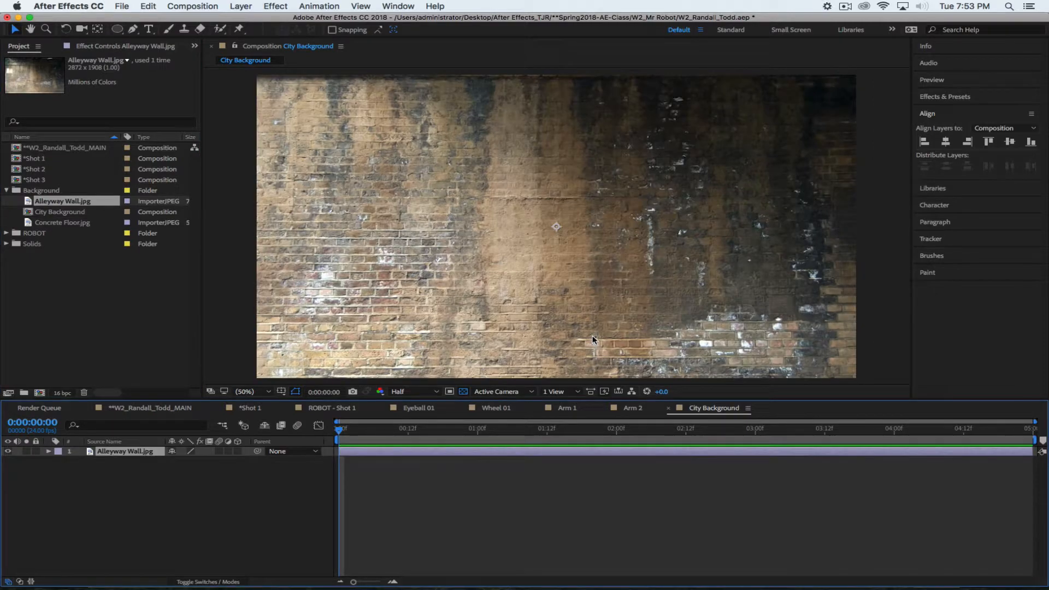
# Scale the alley wall to 71% and align it with the top of the frame
pyautogui.moveTo(571, 283); pyautogui.dragTo(603, 158)
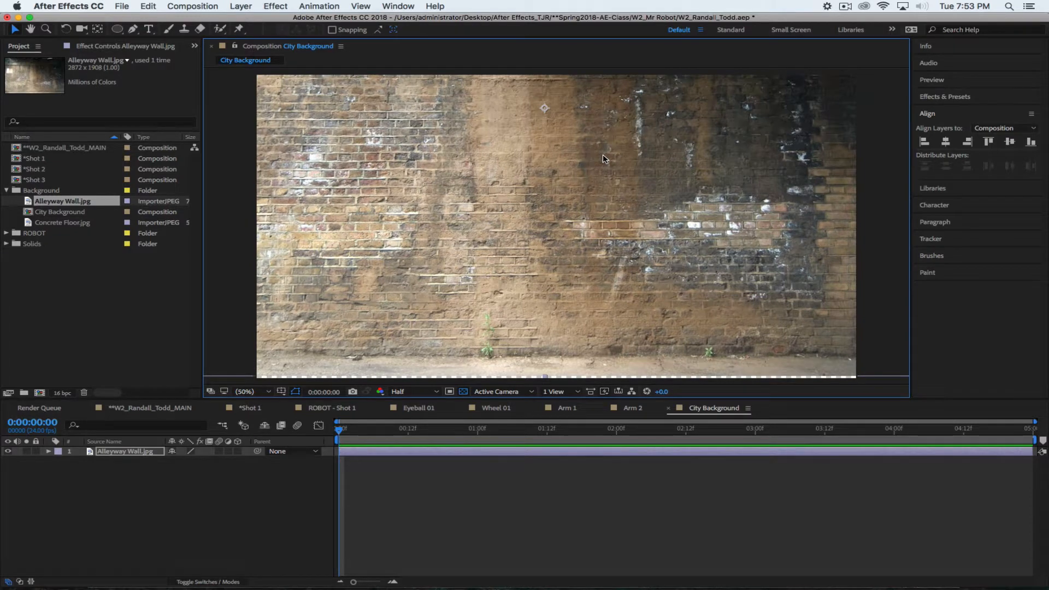
pyautogui.moveTo(602, 154); pyautogui.dragTo(658, 200)
pyautogui.press('s')
pyautogui.moveTo(189, 460); pyautogui.dragTo(111, 462)
pyautogui.moveTo(741, 177); pyautogui.dragTo(676, 216)
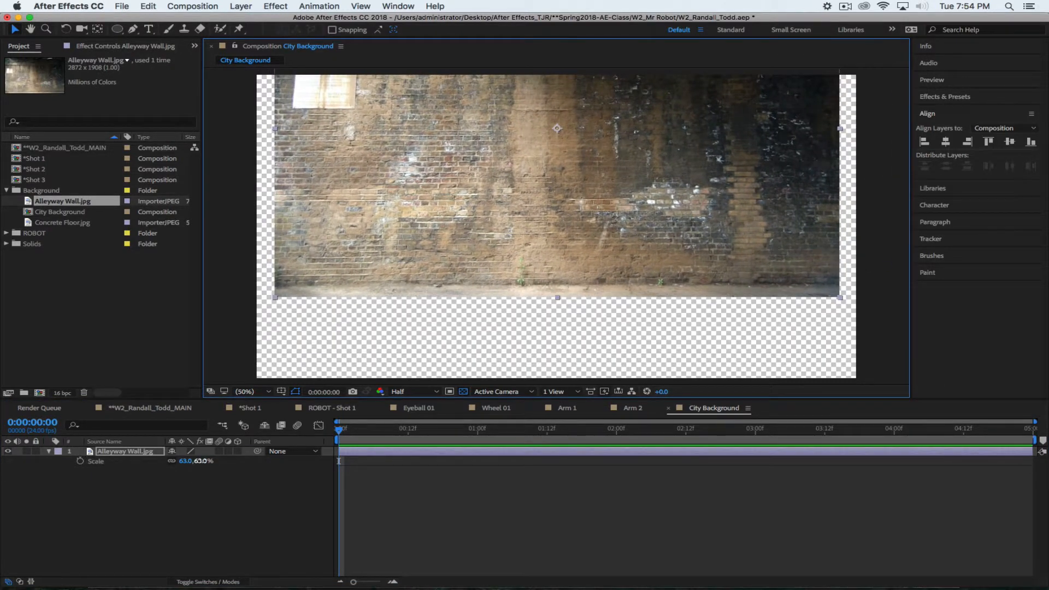
pyautogui.moveTo(196, 461); pyautogui.dragTo(213, 460)
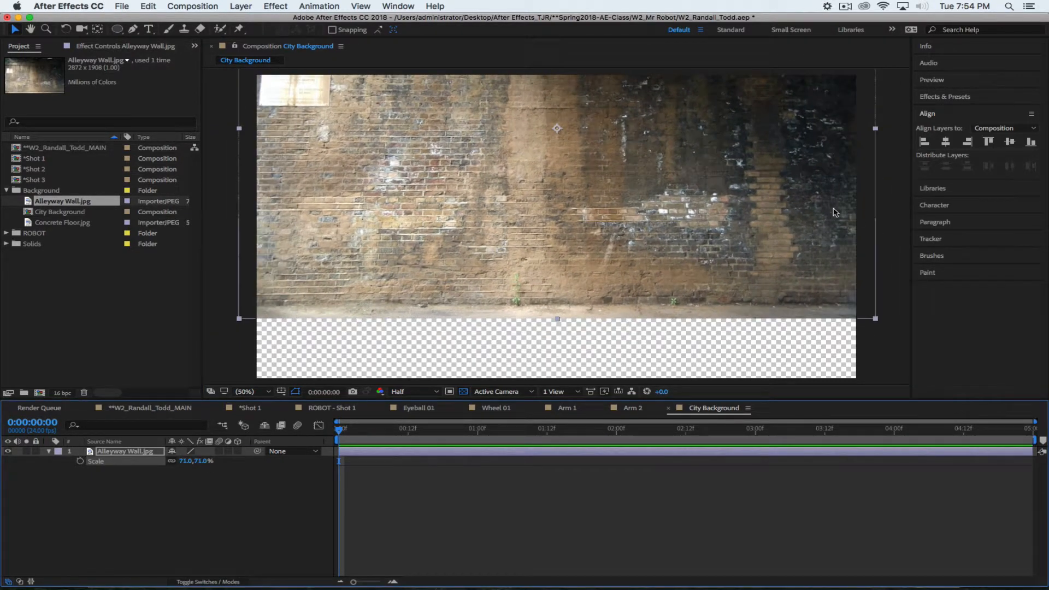
pyautogui.moveTo(823, 254)
pyautogui.mouseDown()
pyautogui.moveTo(804, 253)
pyautogui.moveTo(832, 257)
pyautogui.moveTo(774, 254)
pyautogui.moveTo(831, 257)
pyautogui.moveTo(819, 252)
pyautogui.mouseUp()
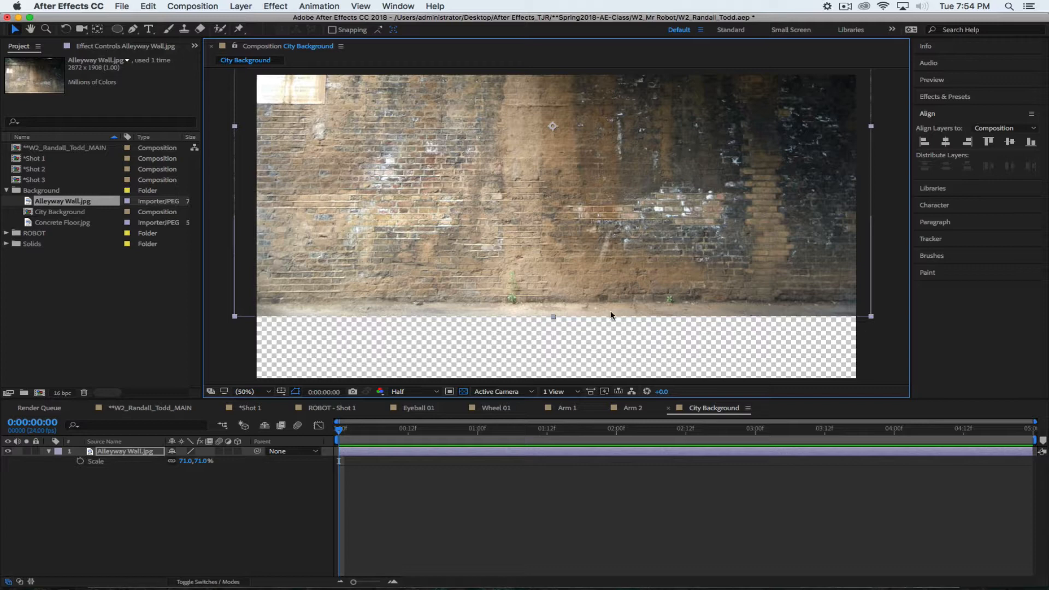
pyautogui.click(176, 518)
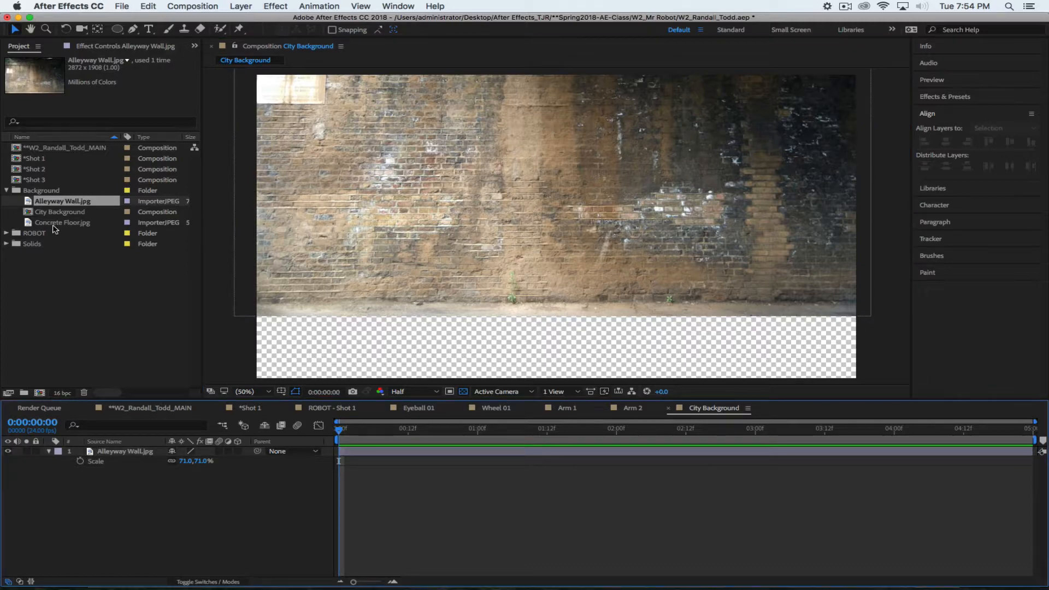
# Add Concrete Floor.jpg above the alley wall layer and shrink its scale to 40%
pyautogui.click(30, 223)
pyautogui.moveTo(62, 244); pyautogui.dragTo(129, 456)
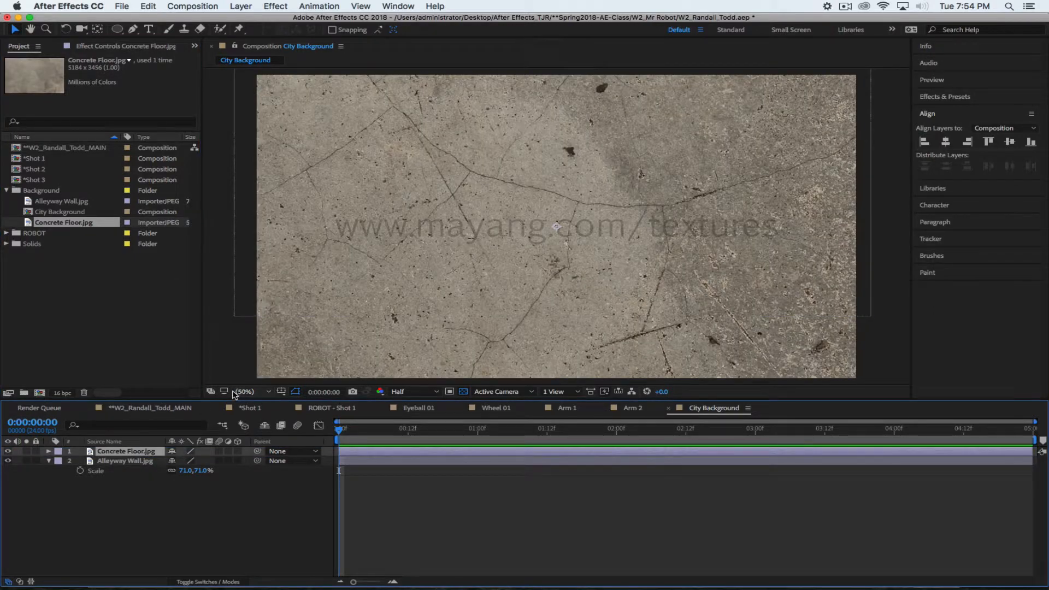
pyautogui.press('s')
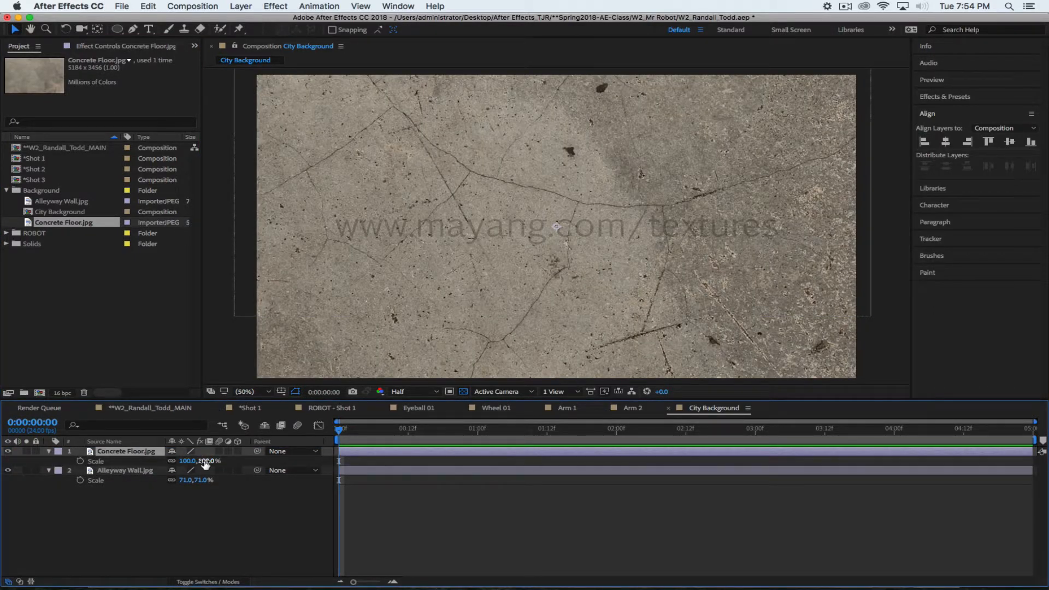
pyautogui.moveTo(199, 460); pyautogui.dragTo(172, 462)
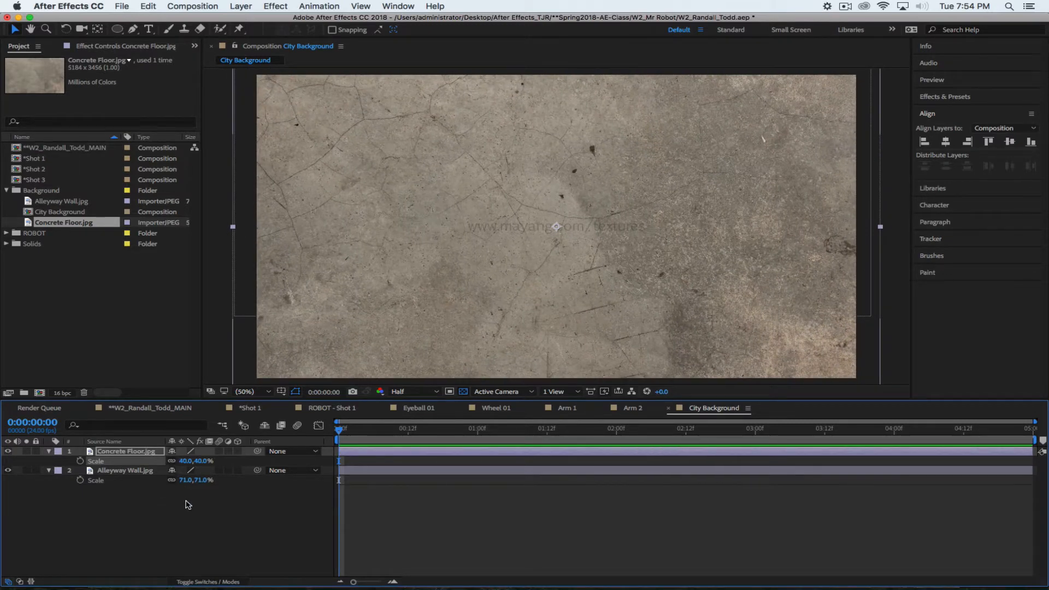
pyautogui.click(135, 453)
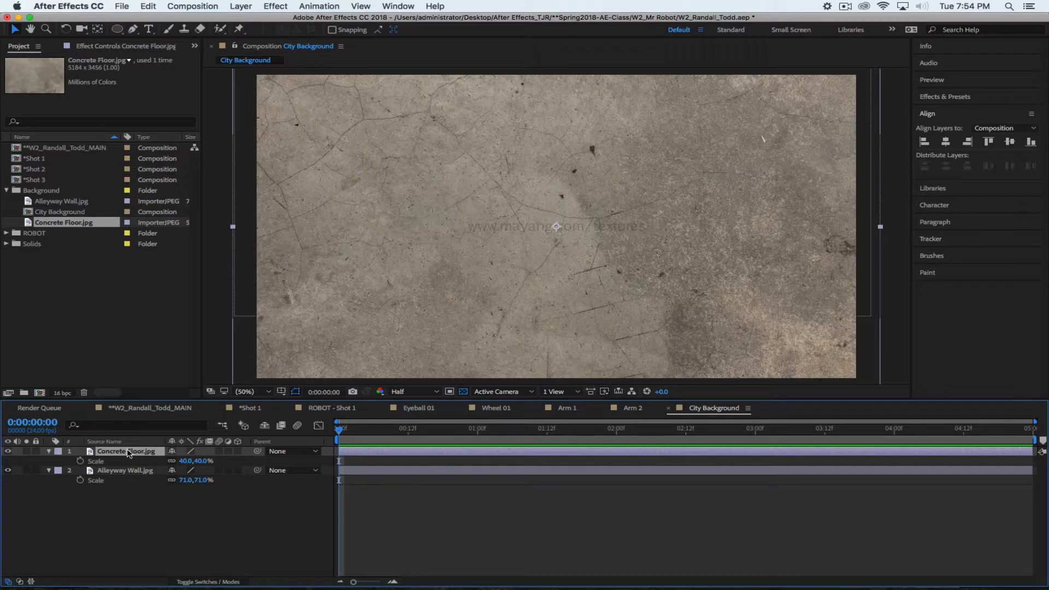
# Make the concrete floor a 3D layer and tilt its X Rotation to -82°
pyautogui.press('`')
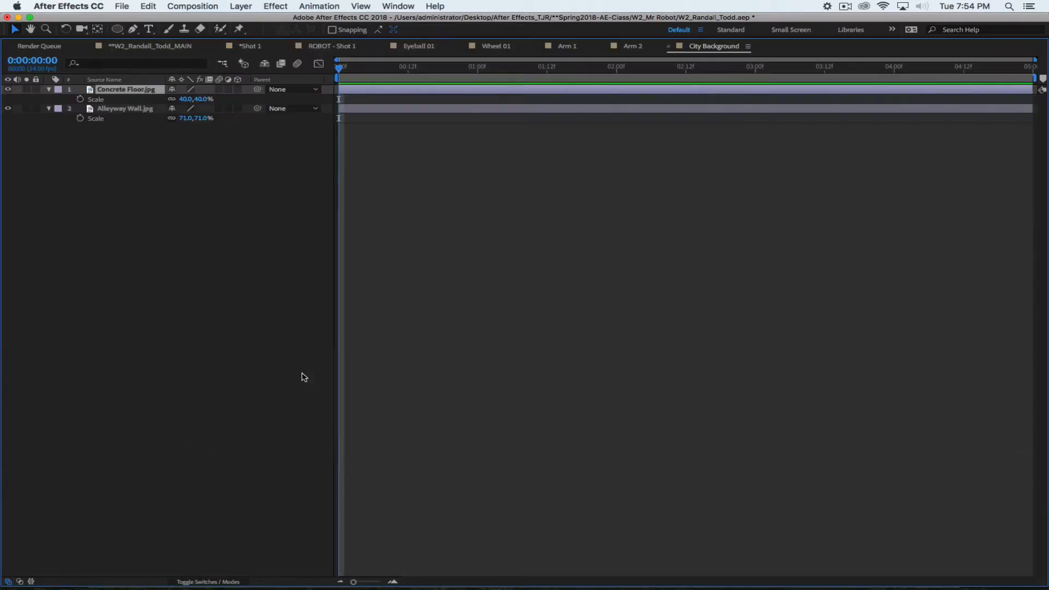
pyautogui.click(237, 89)
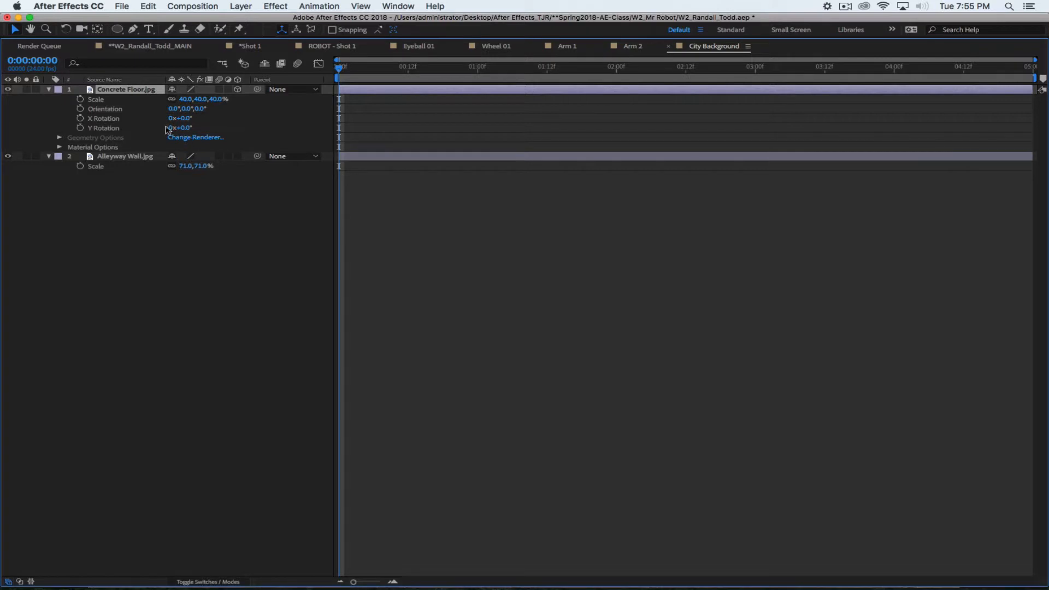
pyautogui.click(49, 90)
pyautogui.click(49, 90)
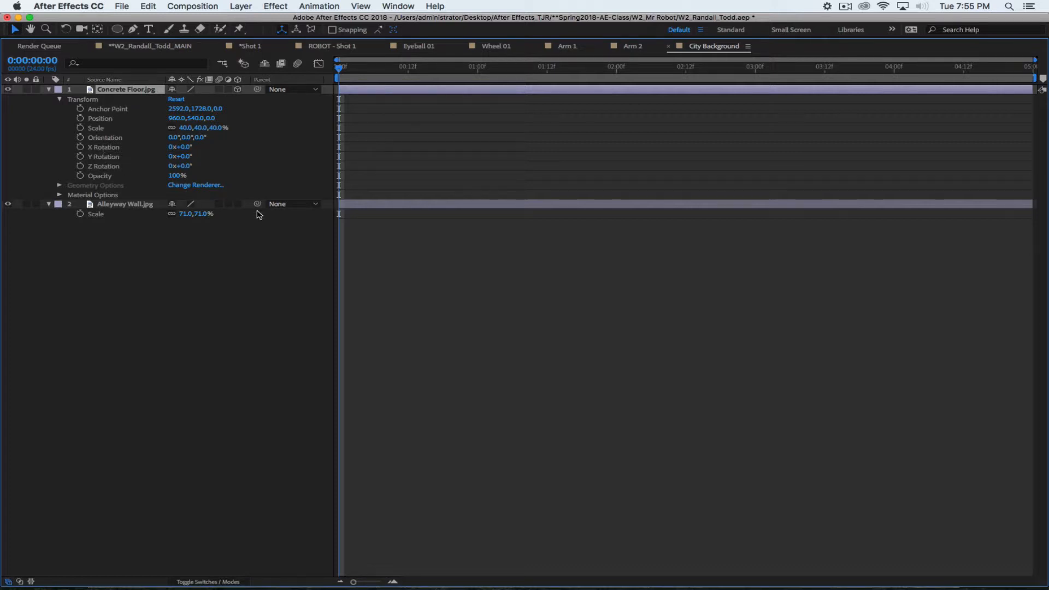
pyautogui.press('`')
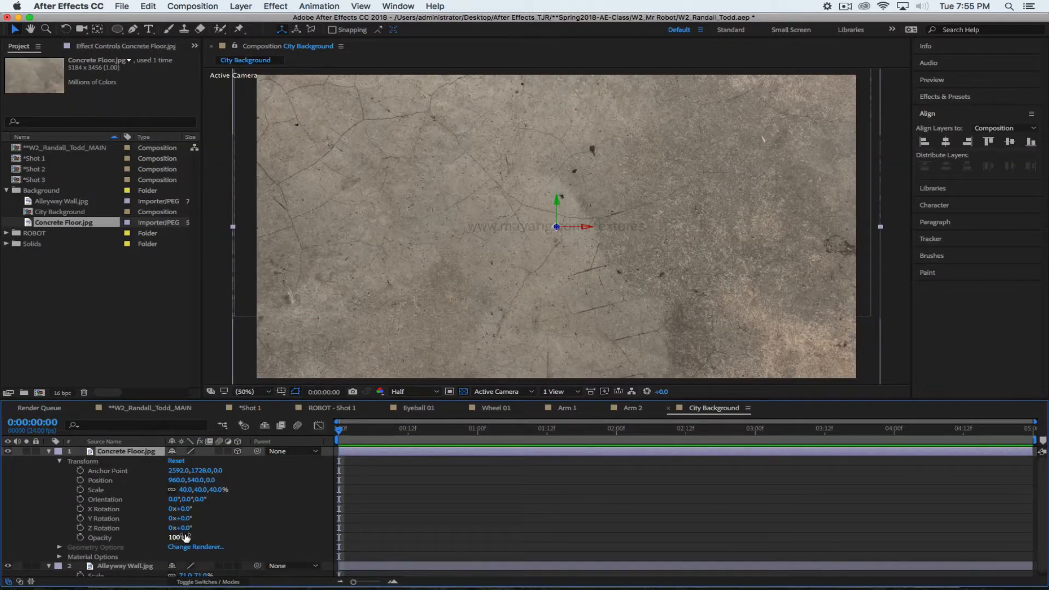
pyautogui.moveTo(191, 518); pyautogui.dragTo(135, 507)
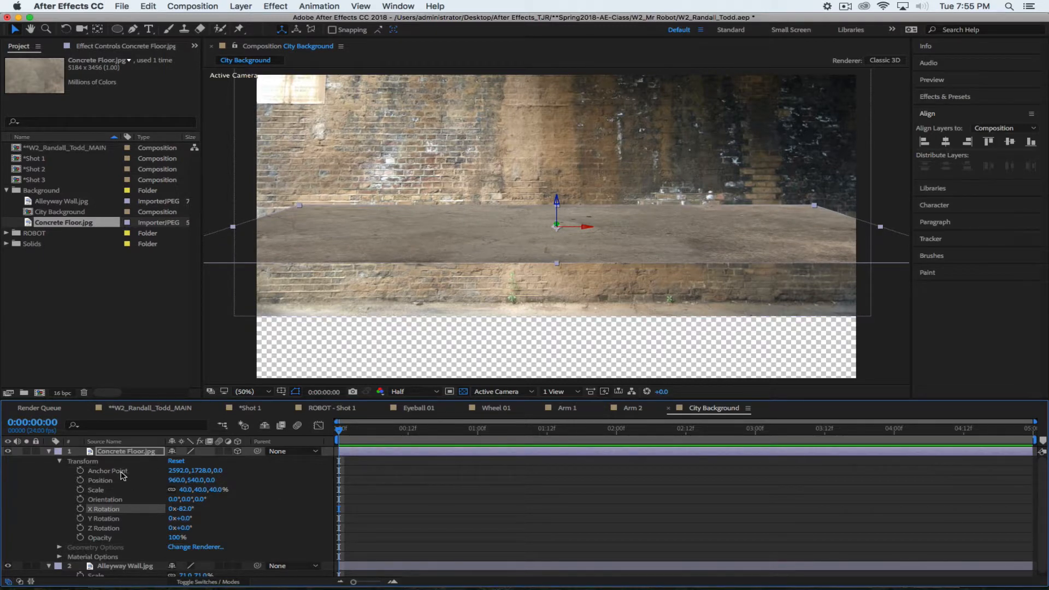
# Lower the floor to position 960, 1058, 0 and enlarge it to 53% scale
pyautogui.press('p')
pyautogui.moveTo(191, 460); pyautogui.dragTo(452, 486)
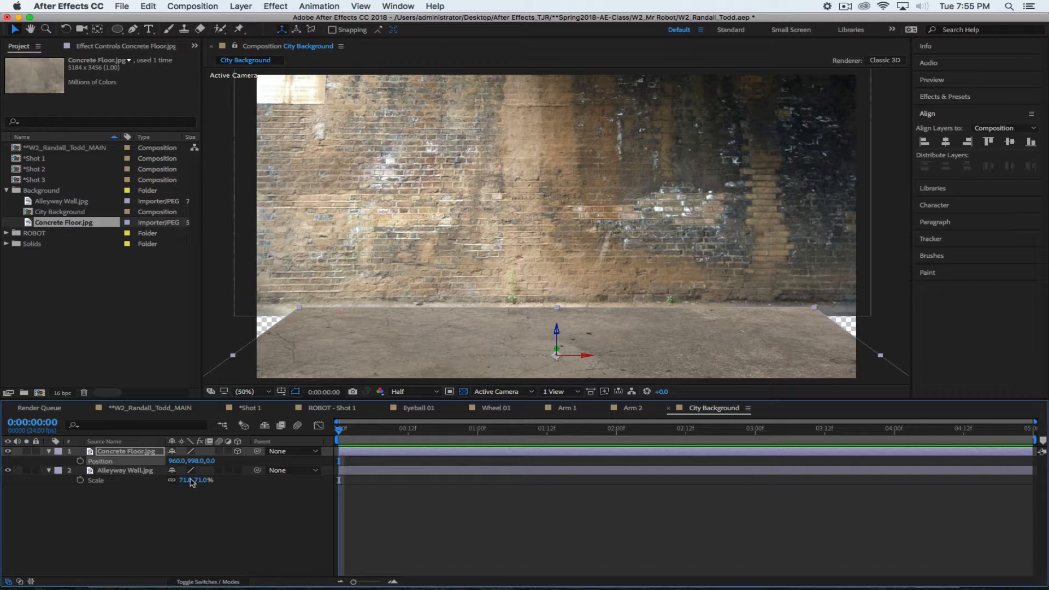
pyautogui.press('s')
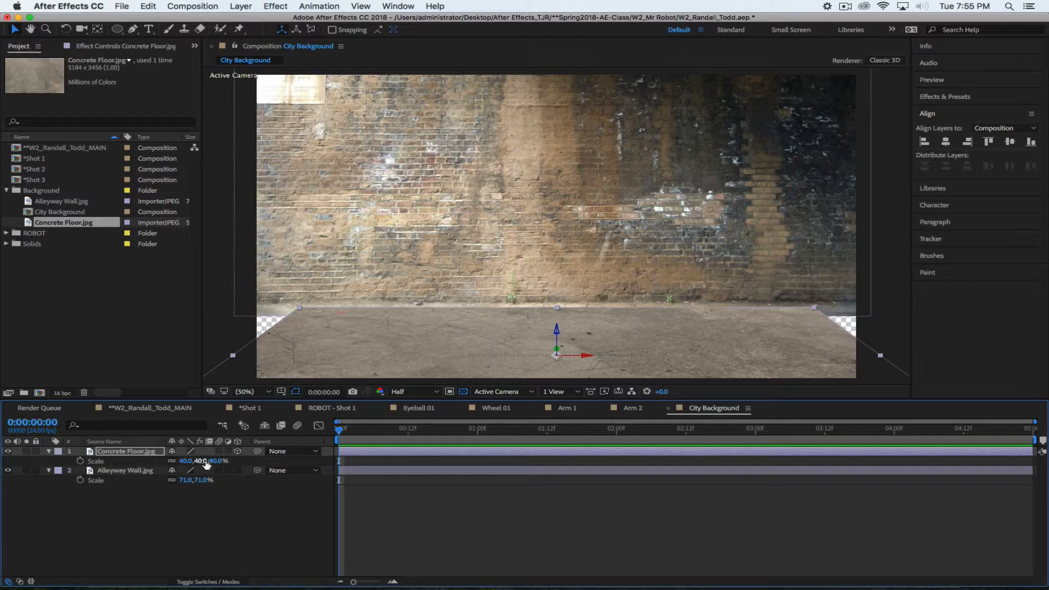
pyautogui.moveTo(191, 462); pyautogui.dragTo(230, 462)
pyautogui.press('p')
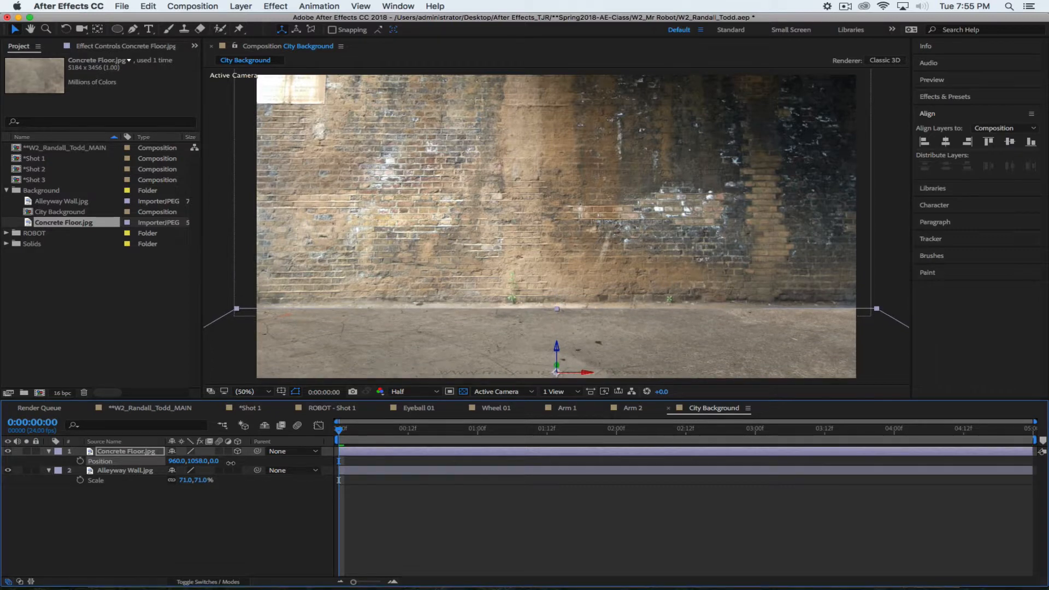
pyautogui.click(188, 519)
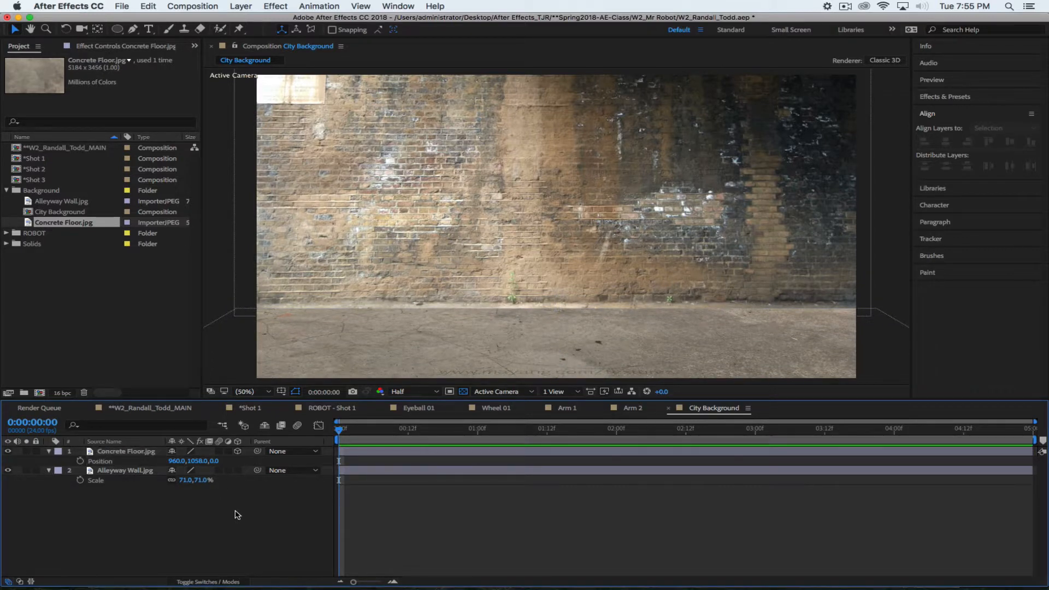
# Enlarge the floor to 67% and push it lower to span the scene's bottom
pyautogui.press('s')
pyautogui.moveTo(199, 461); pyautogui.dragTo(211, 461)
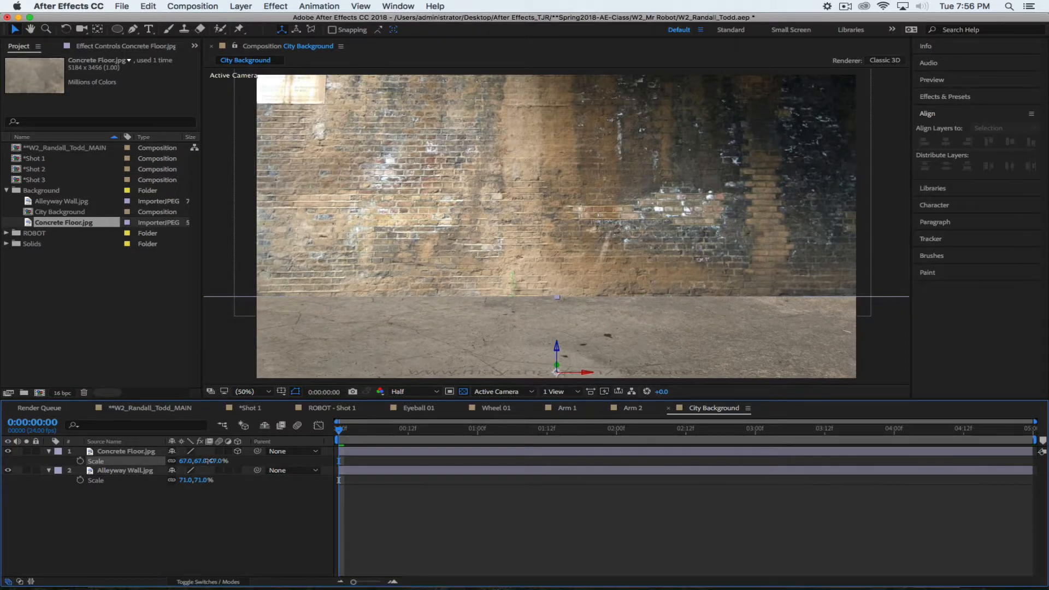
pyautogui.moveTo(556, 348); pyautogui.dragTo(558, 365)
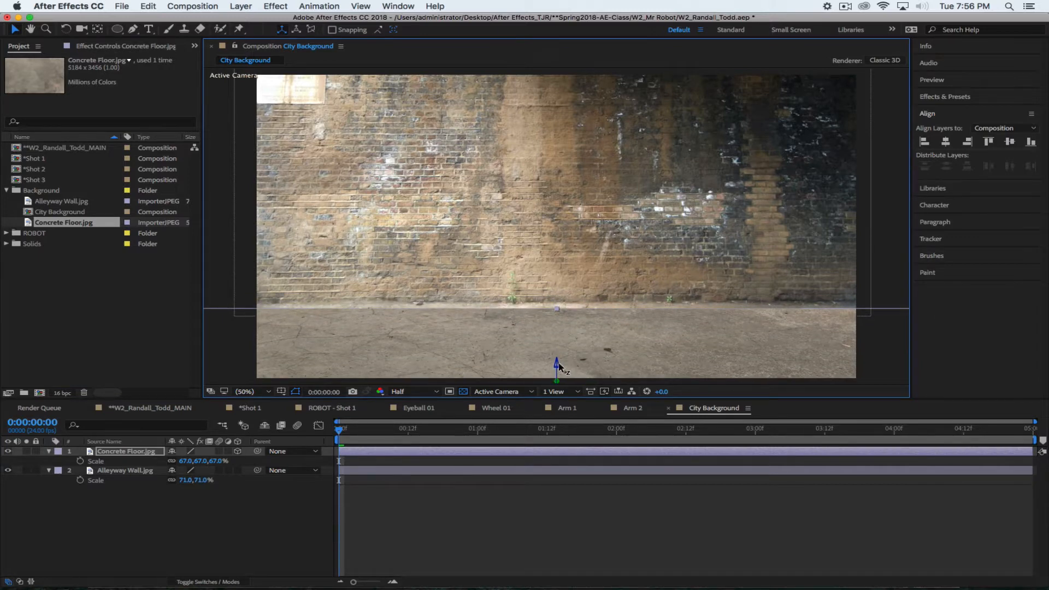
pyautogui.click(283, 519)
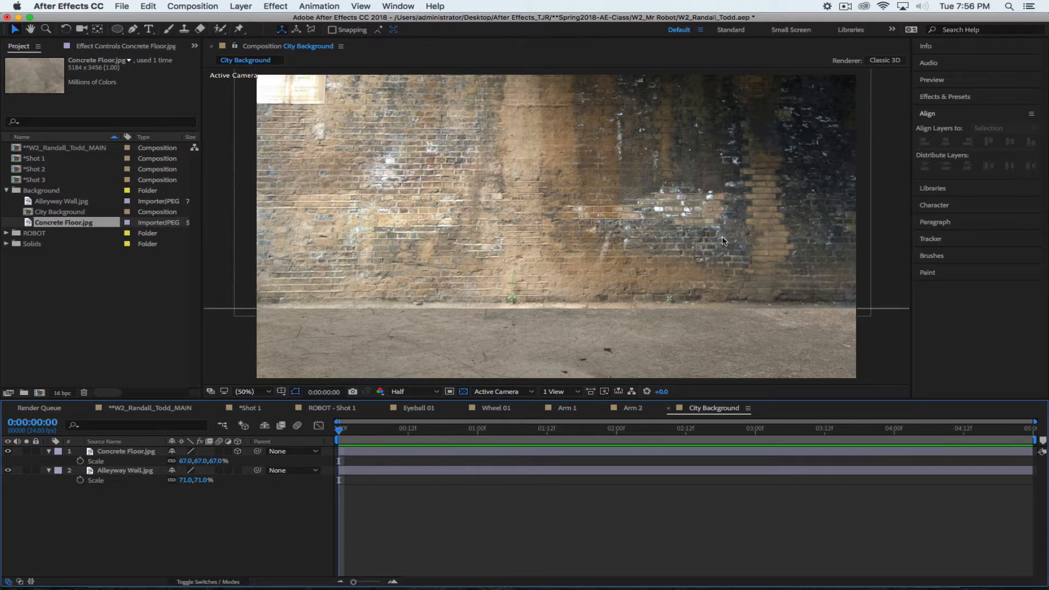
pyautogui.click(845, 7)
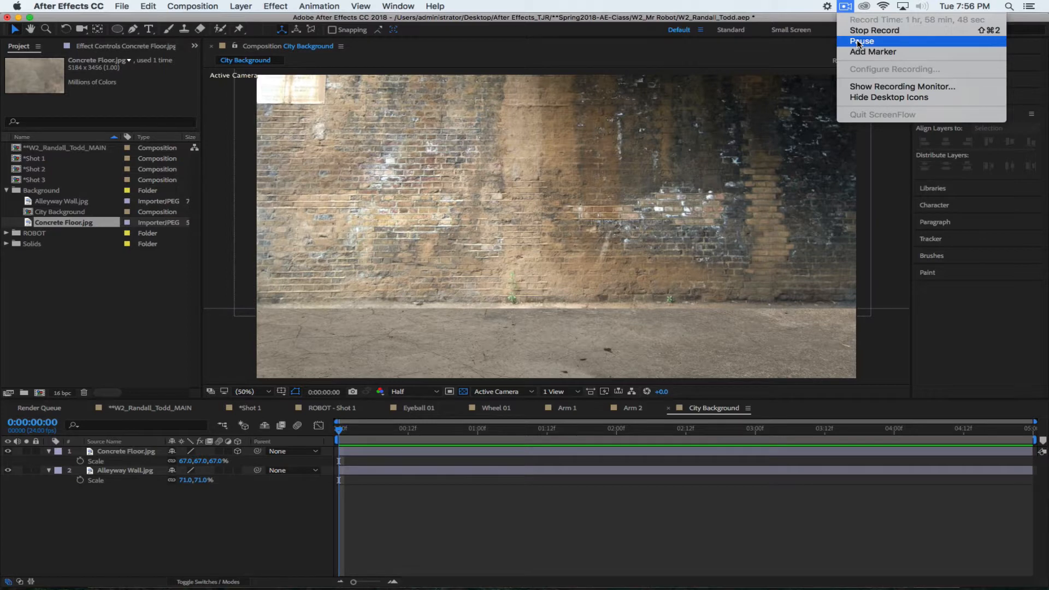
# Switch to the *Shot 1 composition to view the robot over the alley background
pyautogui.click(857, 41)
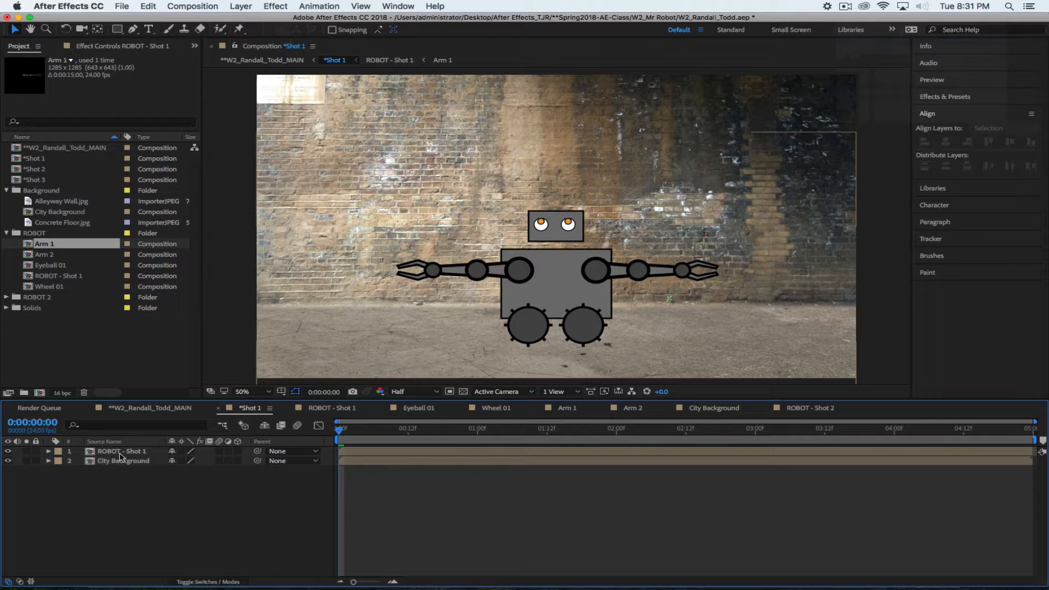
pyautogui.doubleClick(92, 455)
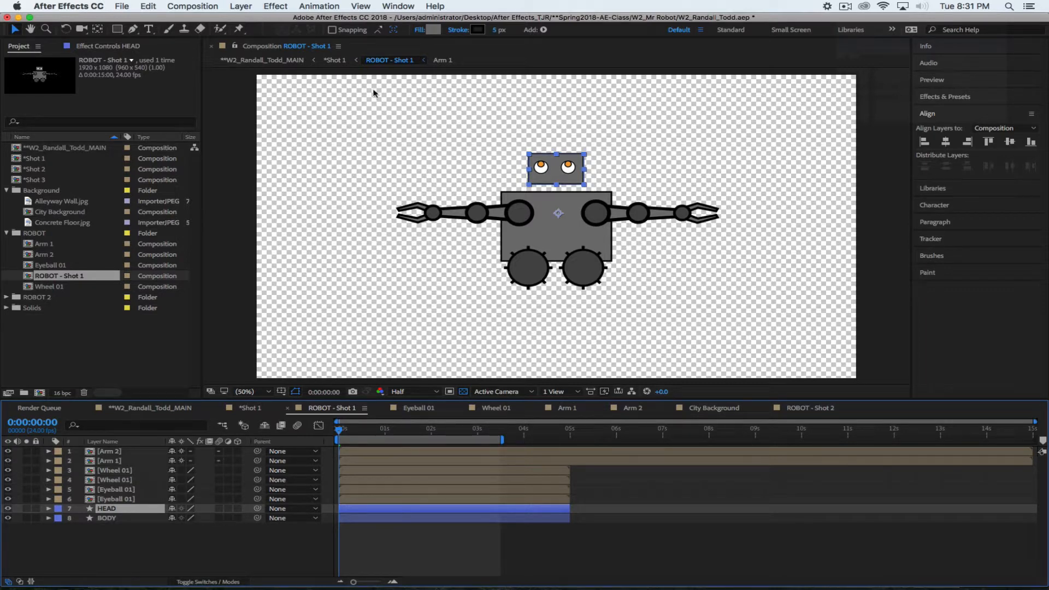
pyautogui.press('/')
pyautogui.press(',')
pyautogui.click(112, 554)
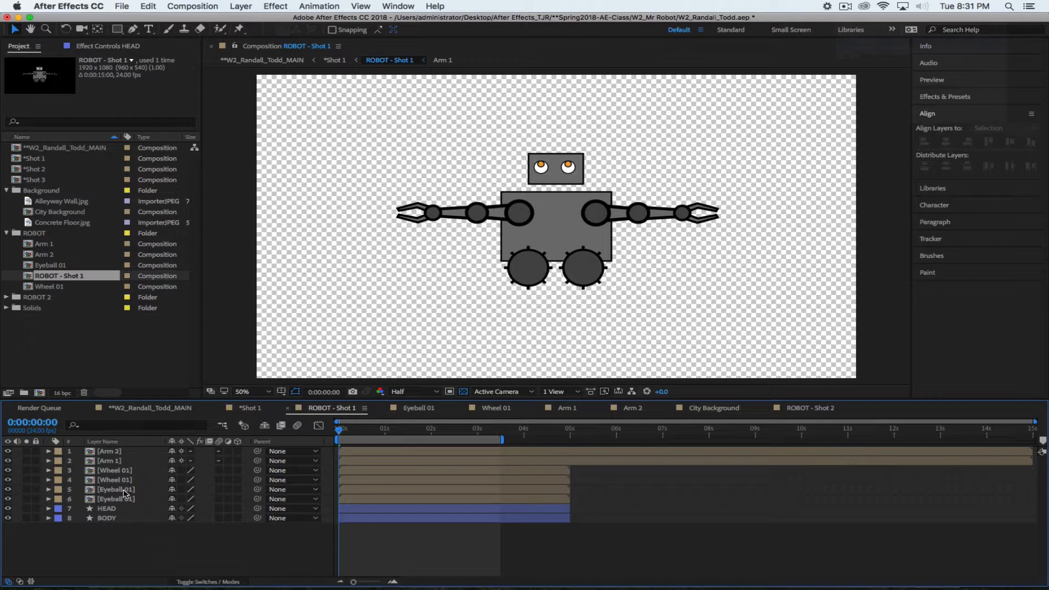
pyautogui.click(115, 508)
pyautogui.click(541, 134)
pyautogui.scroll(1, 550, 199)
pyautogui.scroll(-2, 551, 205)
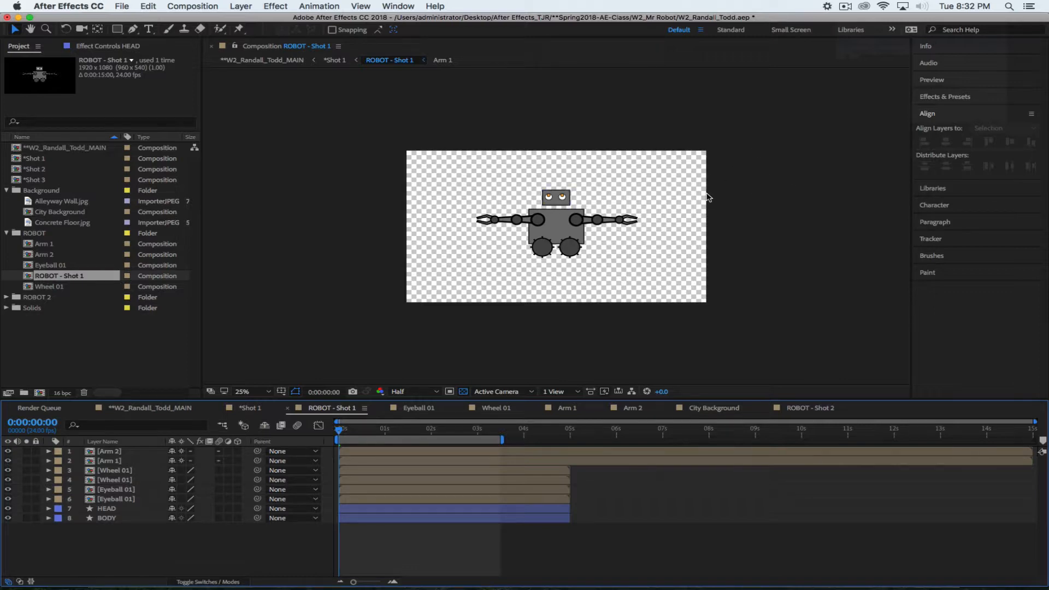
pyautogui.click(140, 409)
# Zoom the viewer to 50%, solo the HEAD layer, and reveal its Position
pyautogui.click(549, 214)
pyautogui.scroll(2, 550, 214)
pyautogui.scroll(-2, 549, 213)
pyautogui.scroll(2, 550, 214)
pyautogui.scroll(-2, 549, 214)
pyautogui.scroll(2, 549, 213)
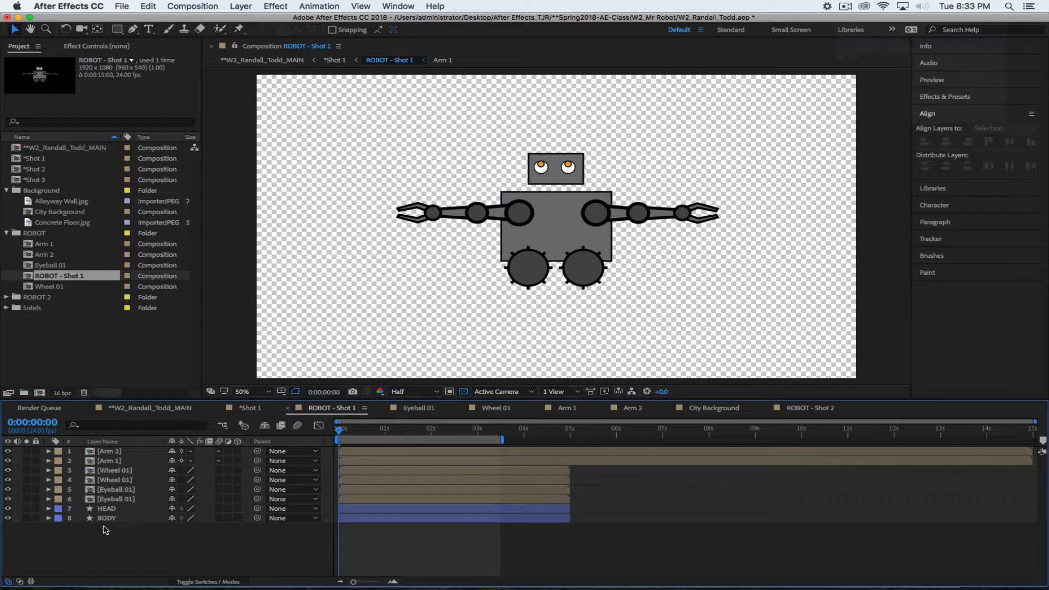
pyautogui.click(26, 508)
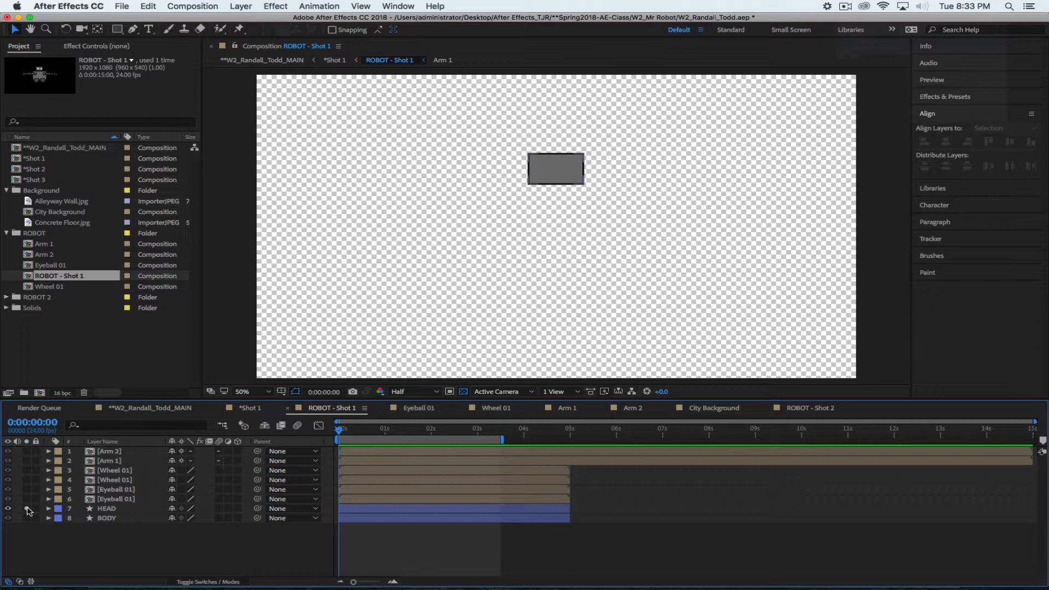
pyautogui.click(28, 509)
pyautogui.click(27, 509)
pyautogui.click(28, 509)
pyautogui.click(27, 509)
pyautogui.click(116, 513)
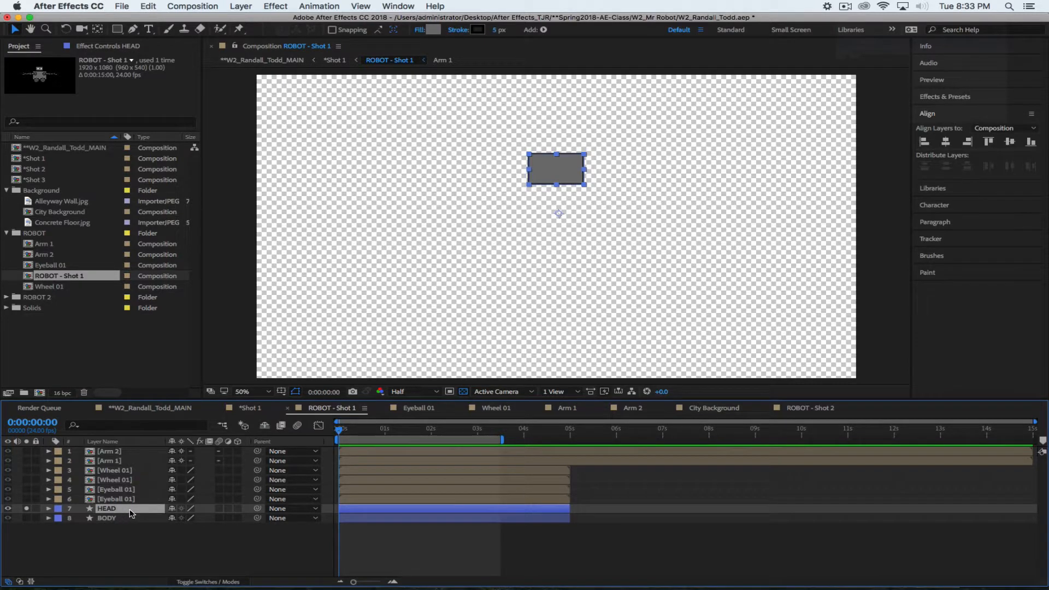
pyautogui.press('p')
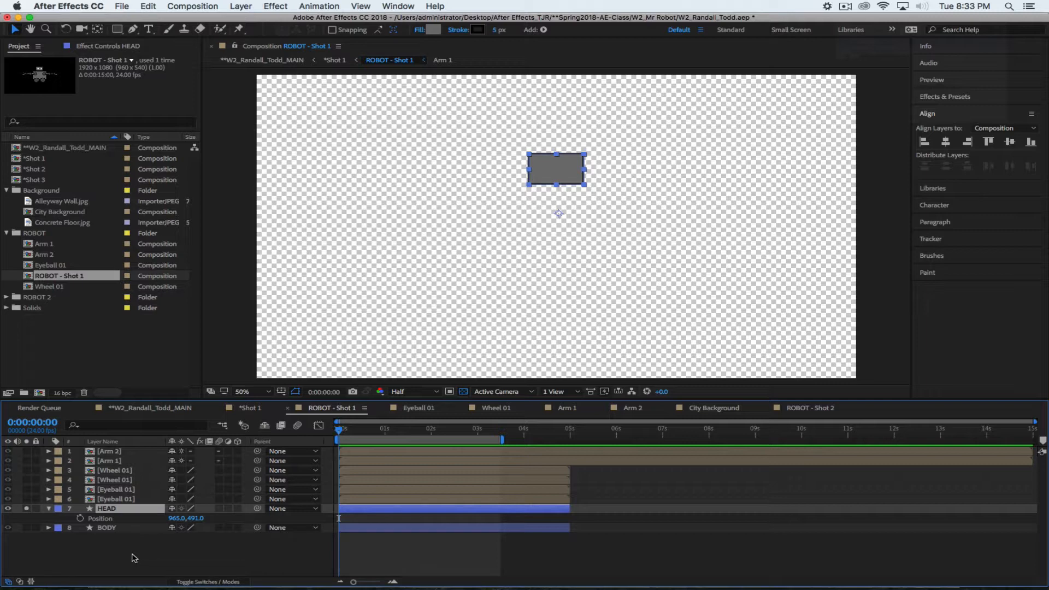
# Keyframe the head's Position at 965, 491 and shift that keyframe to frame 6
pyautogui.click(80, 517)
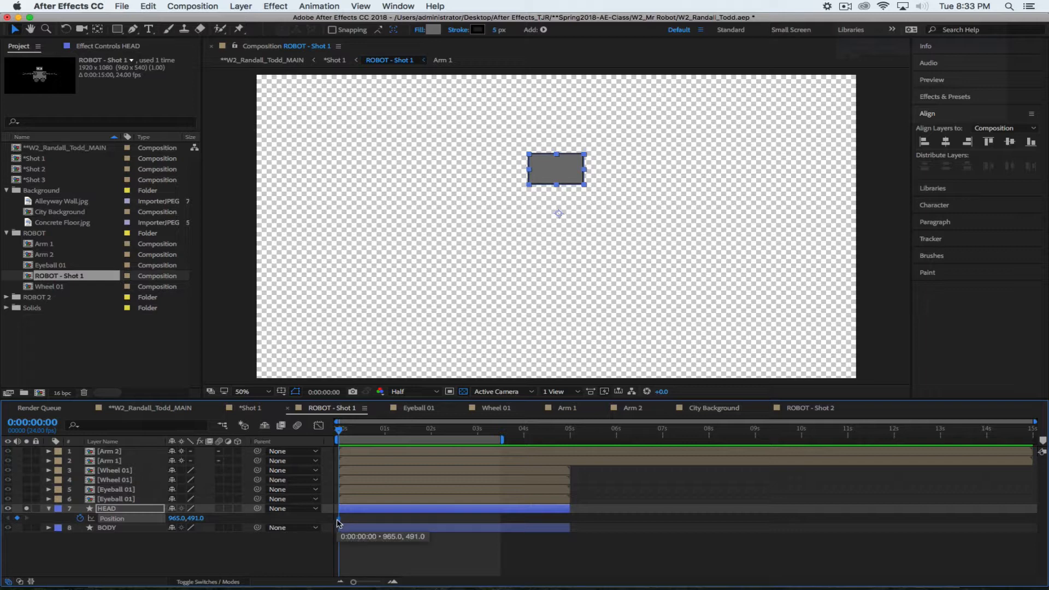
pyautogui.moveTo(337, 521); pyautogui.dragTo(351, 522)
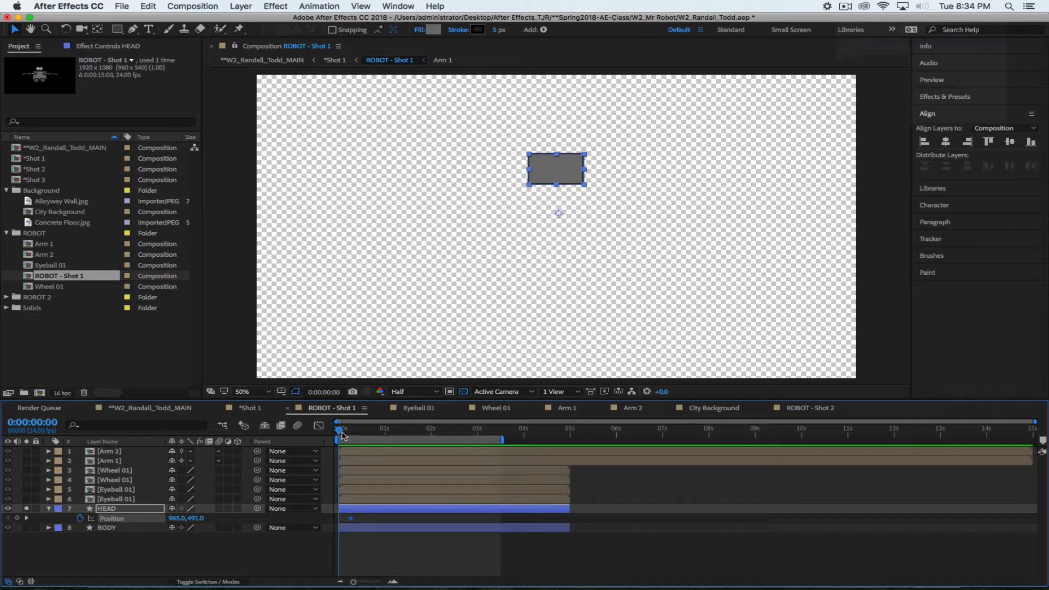
pyautogui.moveTo(341, 434); pyautogui.dragTo(351, 433)
# Start the head at 1793, 245 on frame 0 so it flies in, then unsolo HEAD
pyautogui.moveTo(352, 433); pyautogui.dragTo(338, 433)
pyautogui.moveTo(562, 172); pyautogui.dragTo(822, 109)
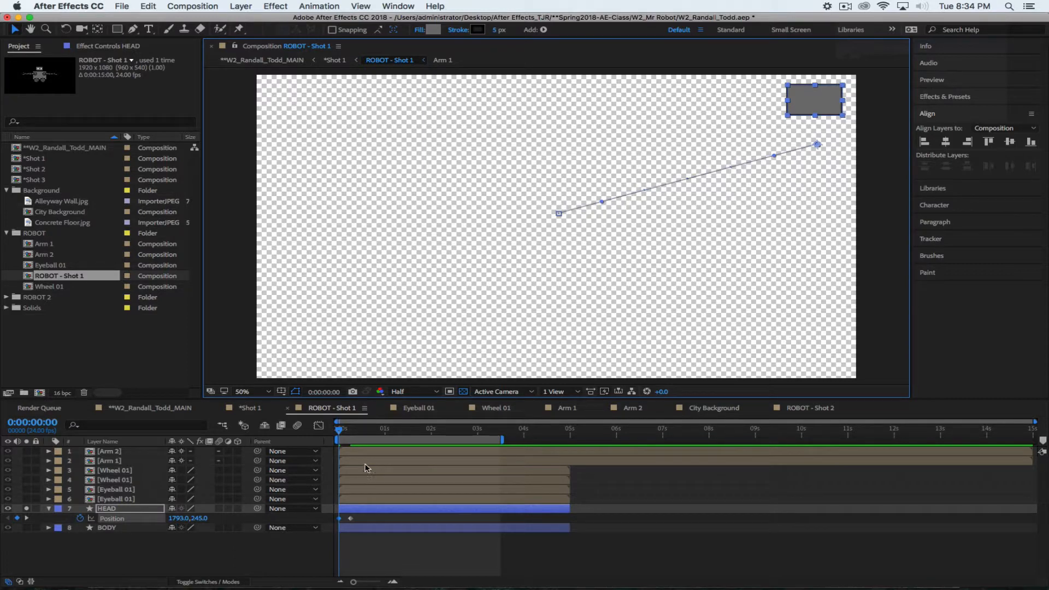
pyautogui.moveTo(344, 432); pyautogui.dragTo(314, 433)
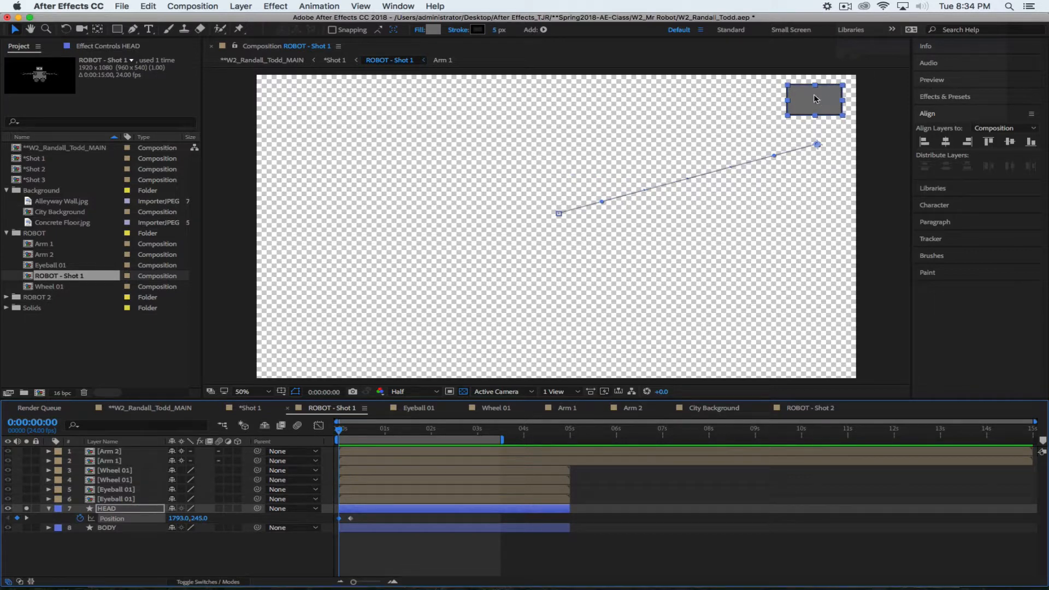
pyautogui.moveTo(340, 433); pyautogui.dragTo(365, 433)
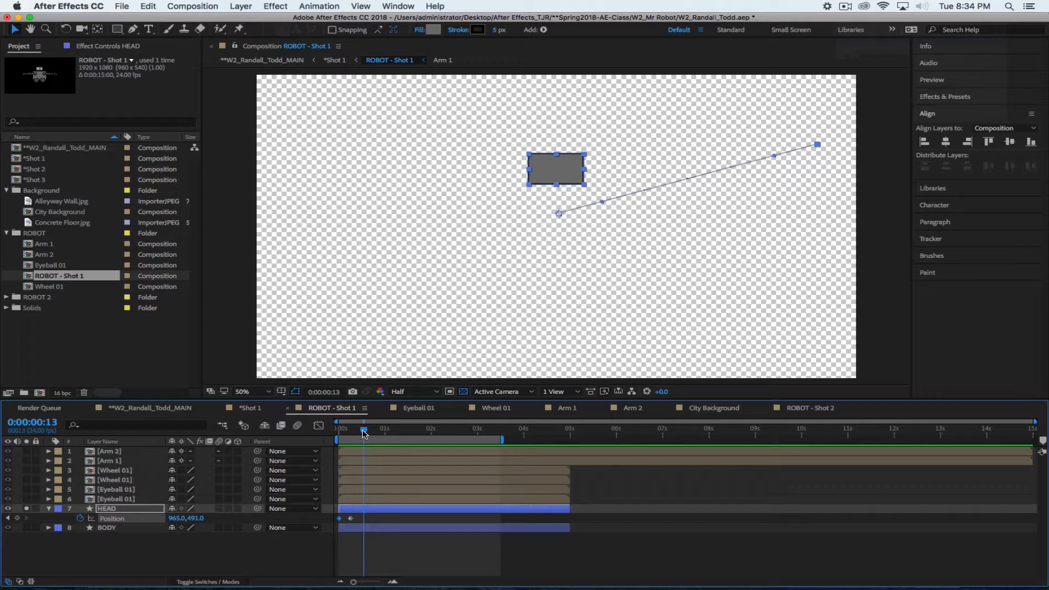
pyautogui.click(26, 507)
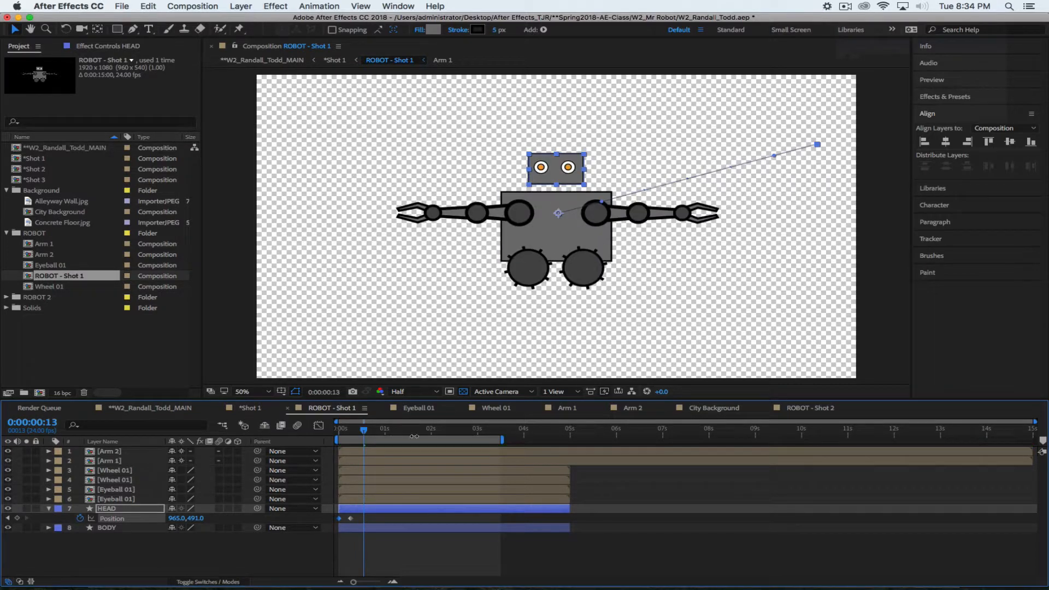
# Undo the fly-in and set a single head Position keyframe of 965, 491 at frame 0
pyautogui.moveTo(364, 431); pyautogui.dragTo(315, 437)
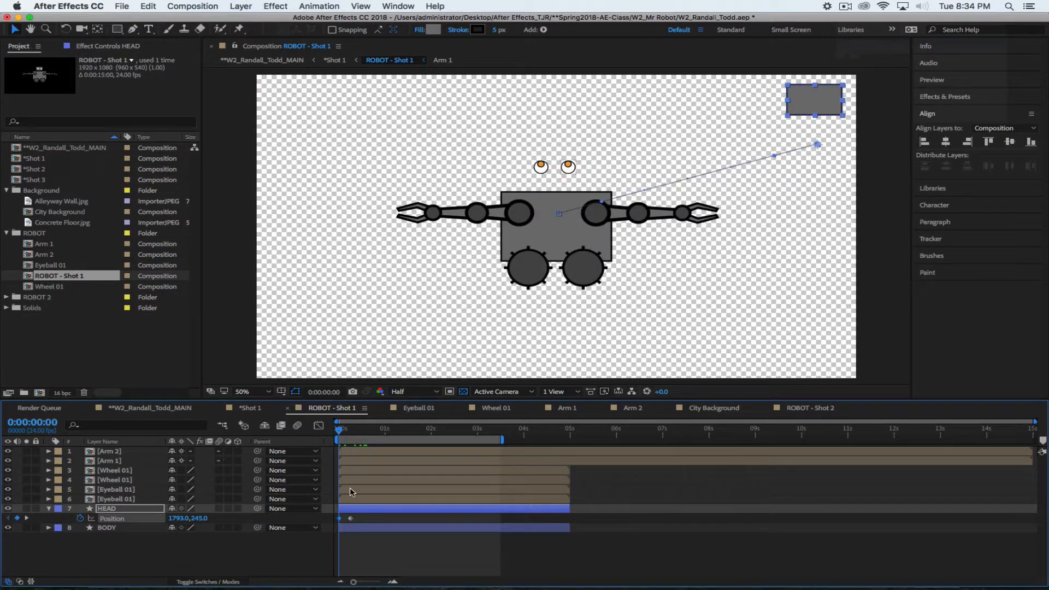
pyautogui.press('super+z')
pyautogui.press('super+z')
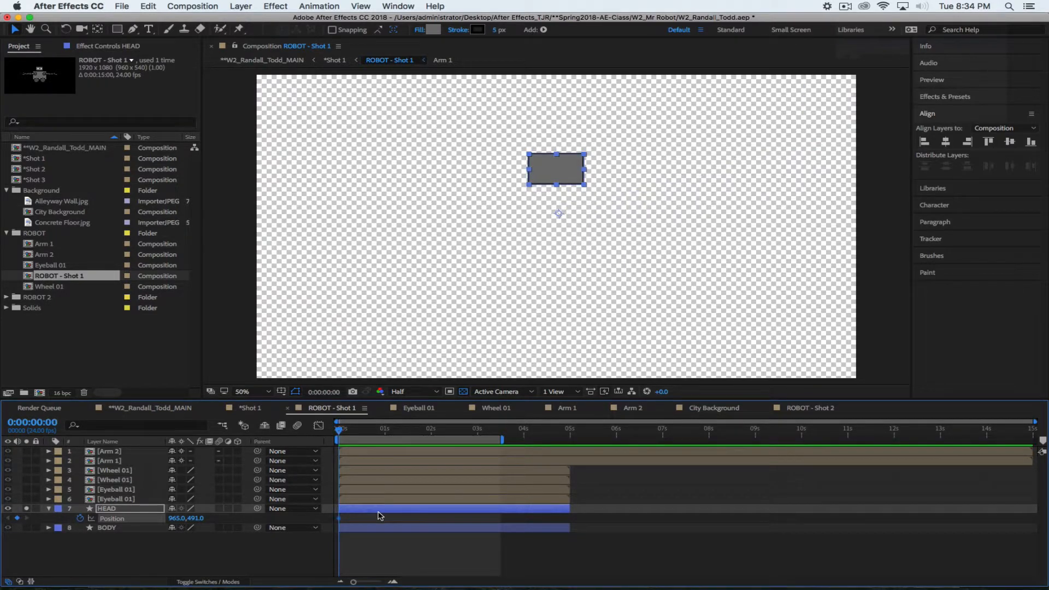
pyautogui.click(172, 549)
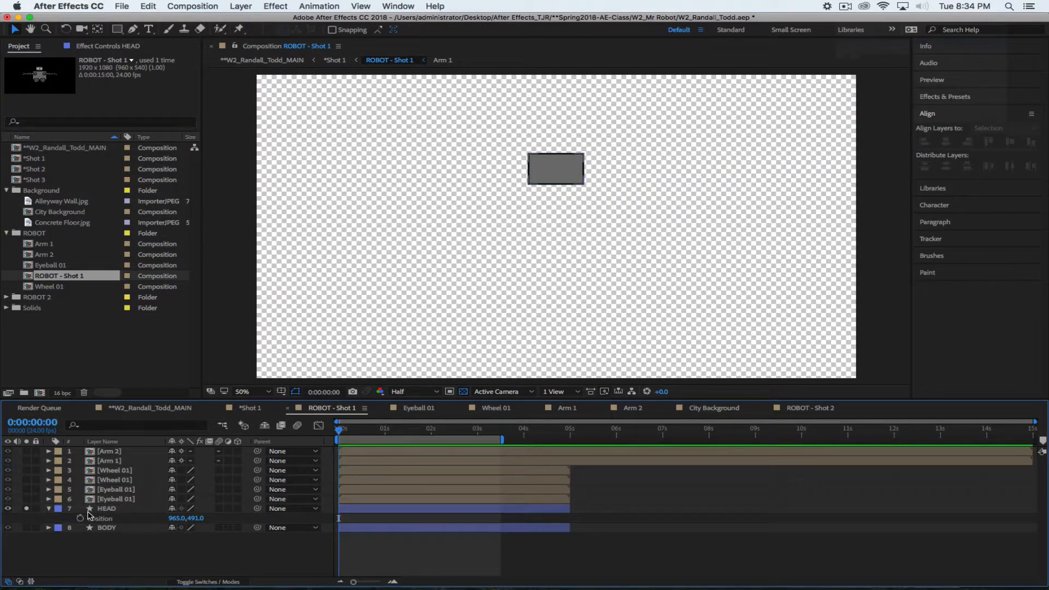
pyautogui.click(125, 509)
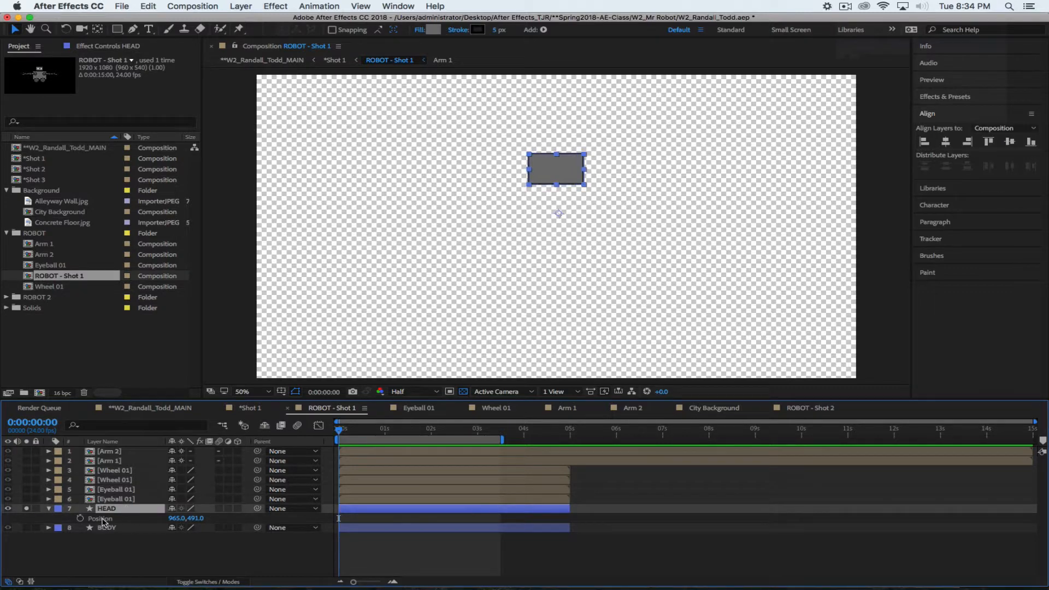
pyautogui.click(80, 518)
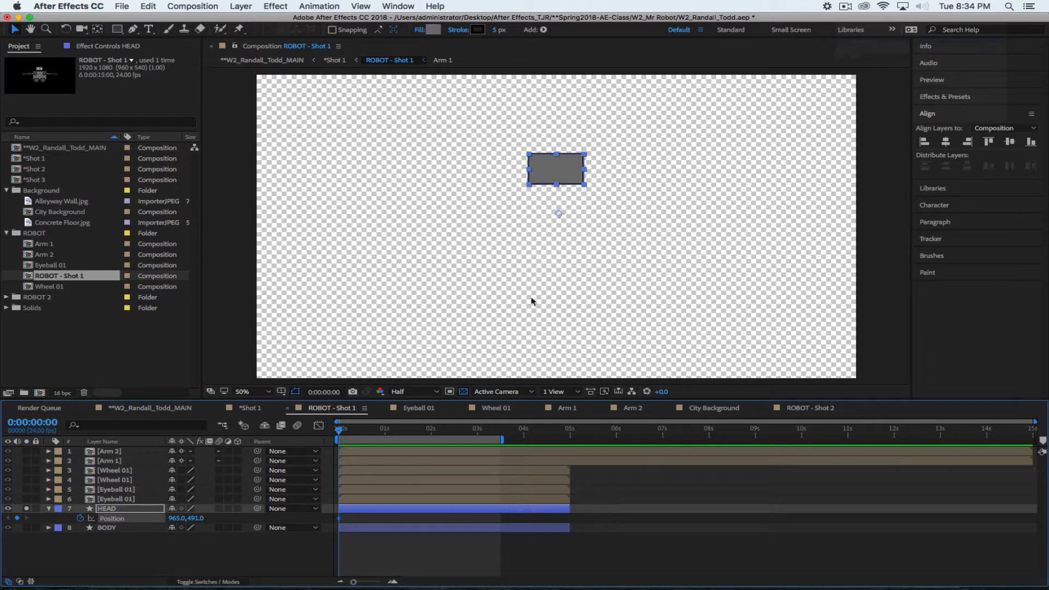
# Move the keyframe later and start the head at 1817, 235 top-right on frame 0
pyautogui.moveTo(339, 523)
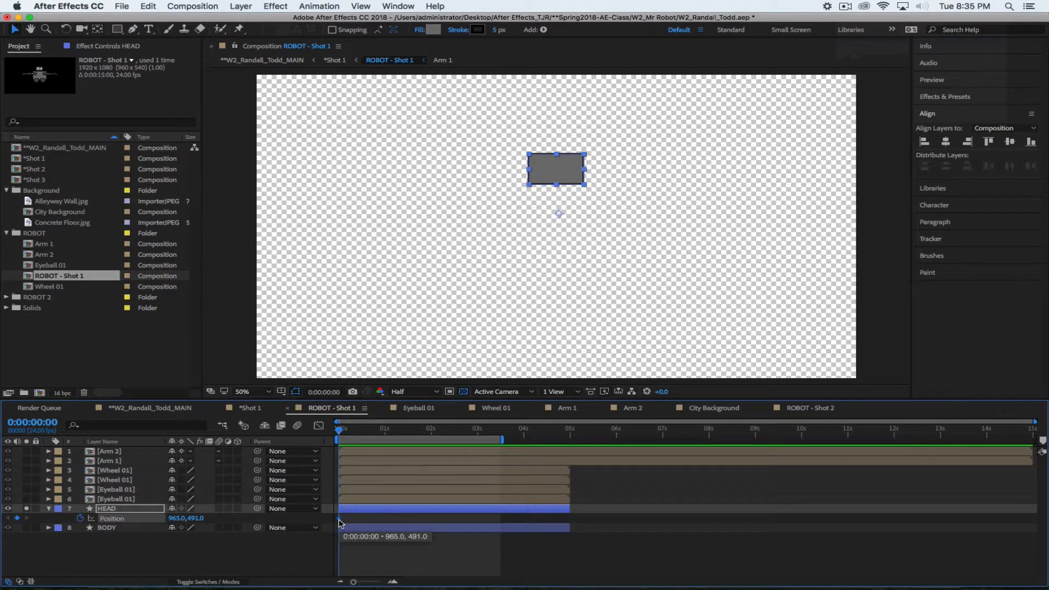
pyautogui.moveTo(338, 522); pyautogui.dragTo(356, 521)
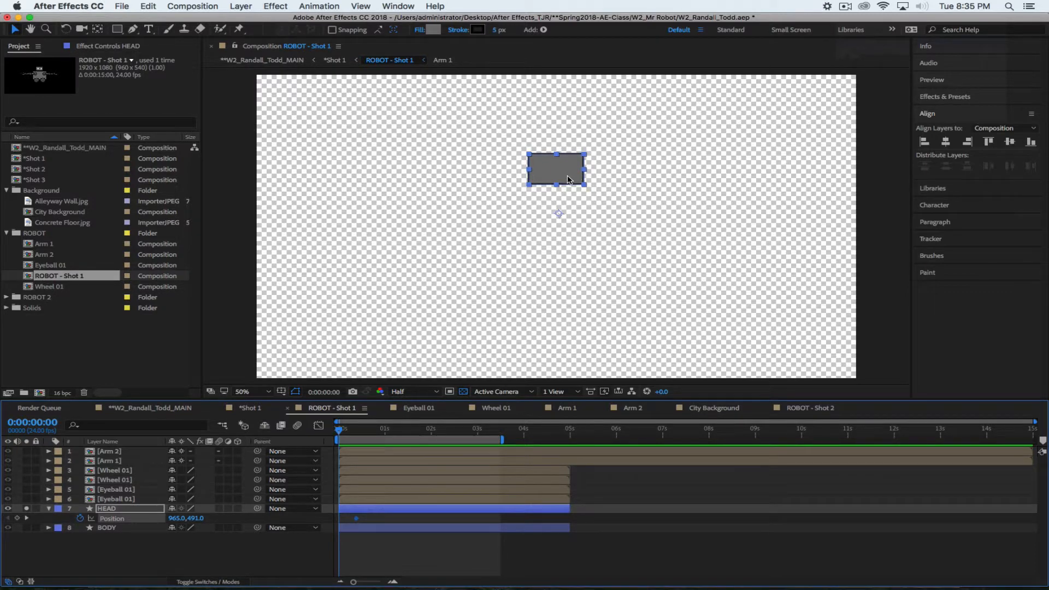
pyautogui.moveTo(567, 175); pyautogui.dragTo(832, 107)
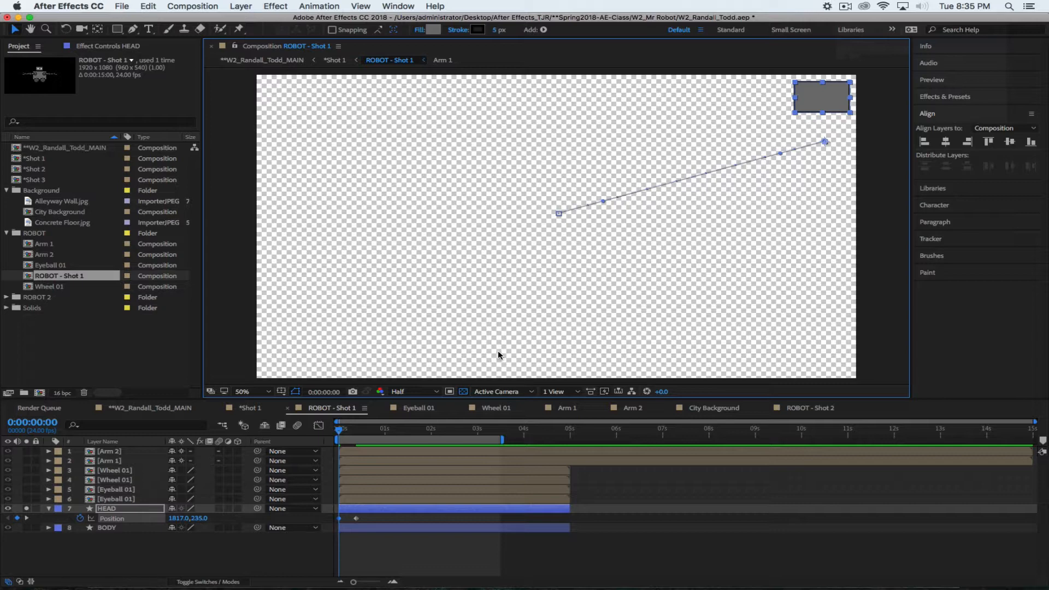
pyautogui.moveTo(341, 431)
pyautogui.mouseDown()
pyautogui.moveTo(370, 433)
pyautogui.moveTo(328, 432)
pyautogui.moveTo(371, 432)
pyautogui.moveTo(324, 428)
pyautogui.mouseUp()
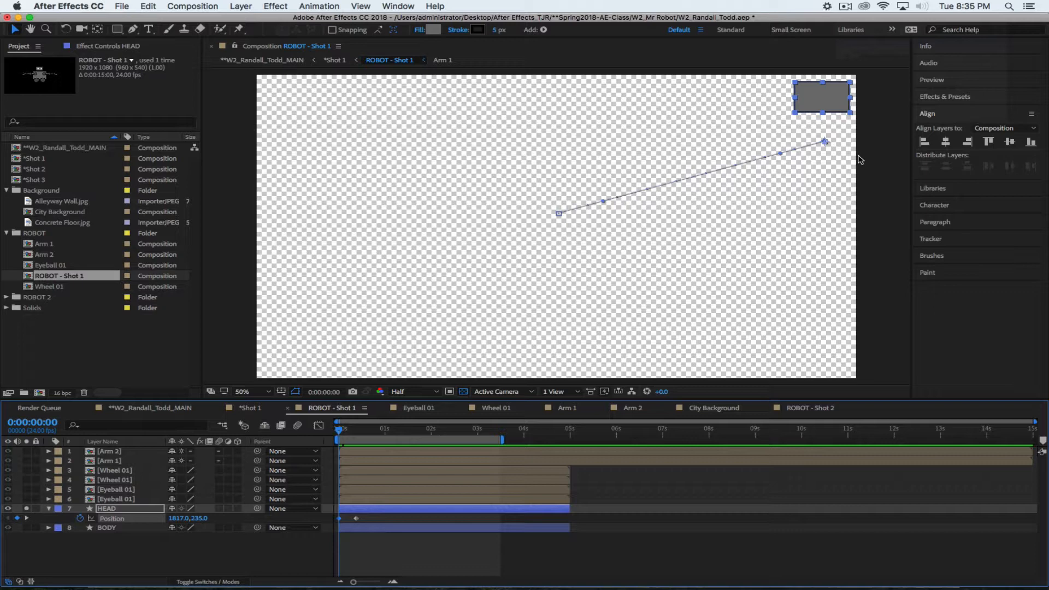
pyautogui.moveTo(780, 154); pyautogui.dragTo(765, 130)
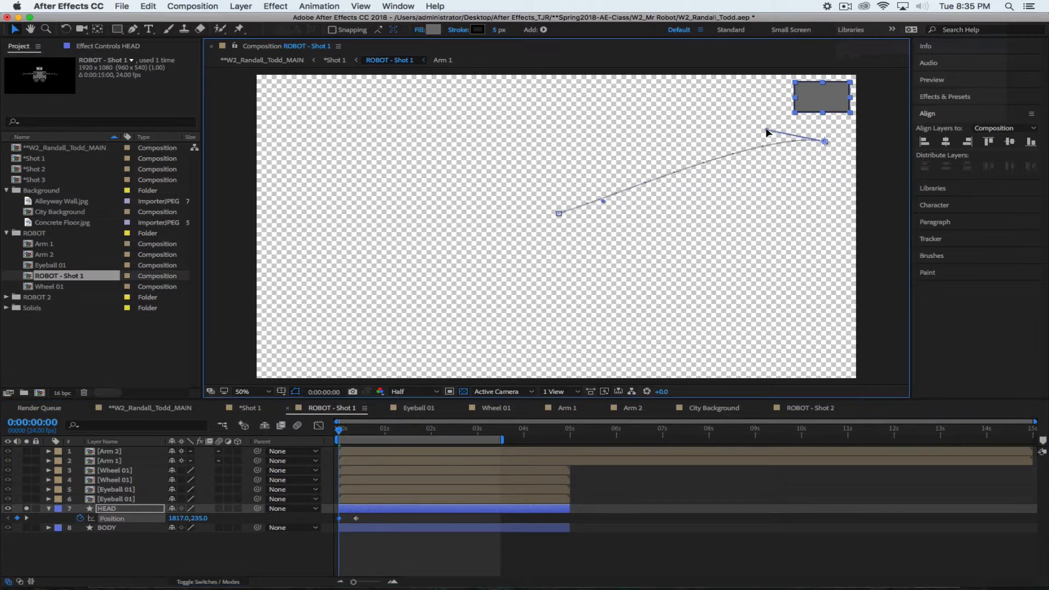
pyautogui.moveTo(603, 201); pyautogui.dragTo(611, 167)
pyautogui.moveTo(766, 130); pyautogui.dragTo(767, 134)
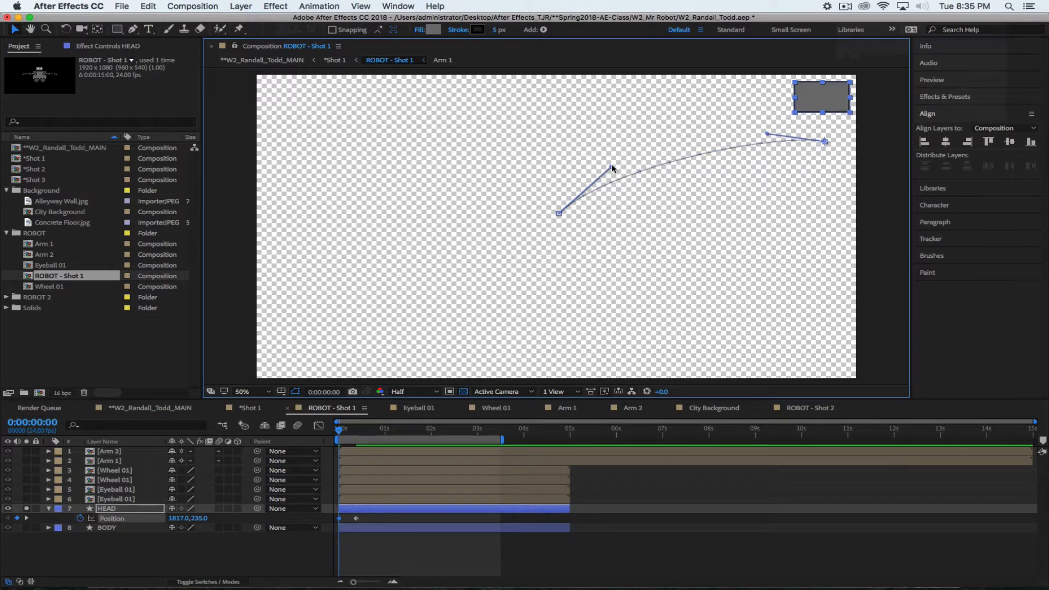
pyautogui.moveTo(612, 165); pyautogui.dragTo(617, 164)
pyautogui.moveTo(341, 435); pyautogui.dragTo(294, 420)
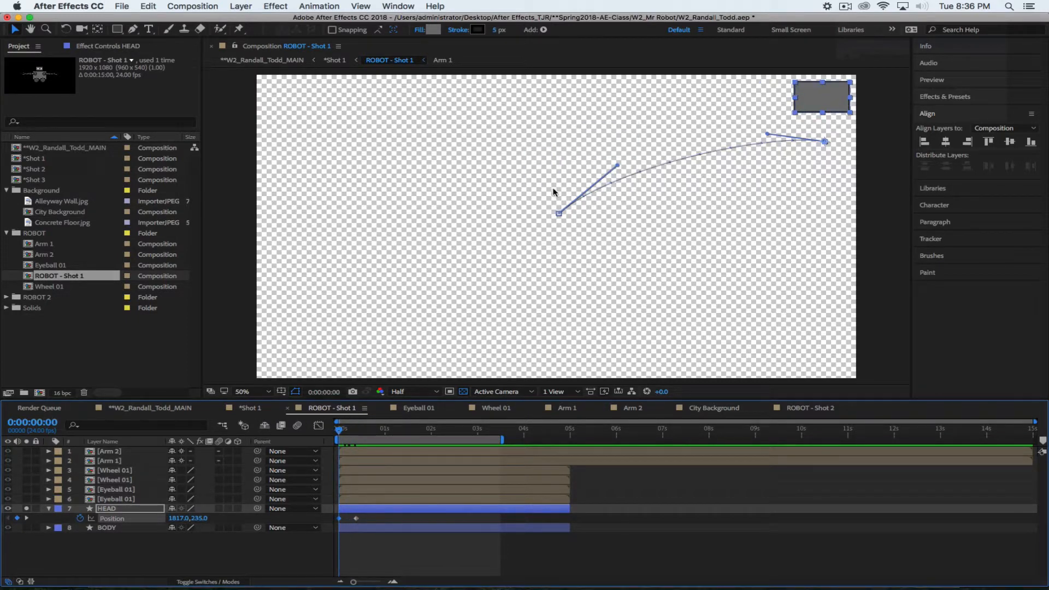
pyautogui.press('super+z')
pyautogui.press('super+z')
pyautogui.press('super+z')
pyautogui.press('super+z')
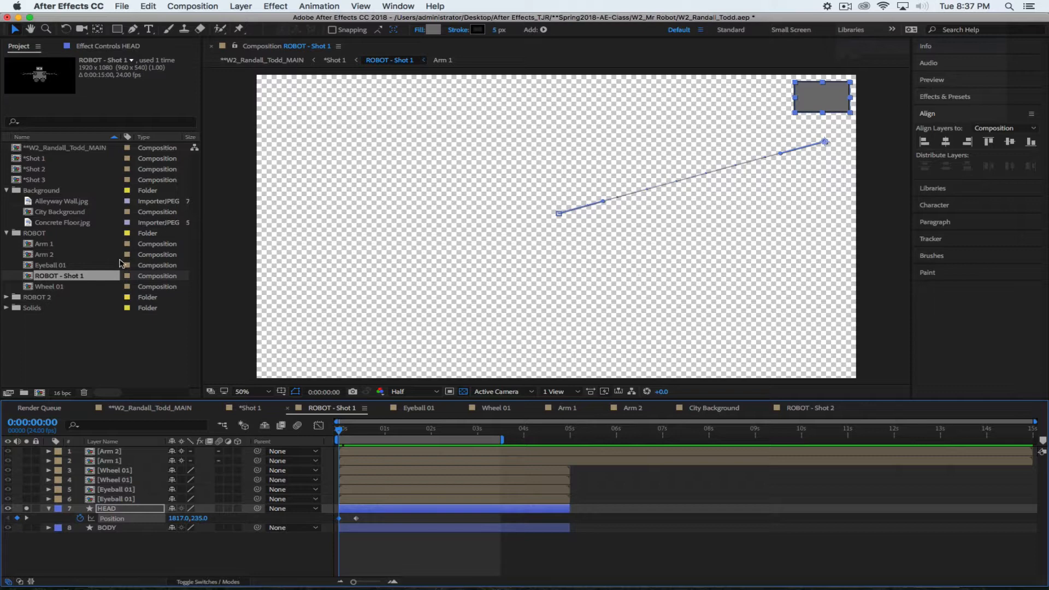
# Bend the head's motion path into an upward arc from top right to centre, then show its Opacity
pyautogui.click(845, 6)
pyautogui.click(854, 41)
pyautogui.moveTo(338, 431)
pyautogui.mouseDown()
pyautogui.moveTo(363, 432)
pyautogui.moveTo(322, 433)
pyautogui.mouseUp()
pyautogui.moveTo(601, 202); pyautogui.dragTo(596, 175)
pyautogui.moveTo(780, 153); pyautogui.dragTo(755, 131)
pyautogui.moveTo(595, 174); pyautogui.dragTo(599, 173)
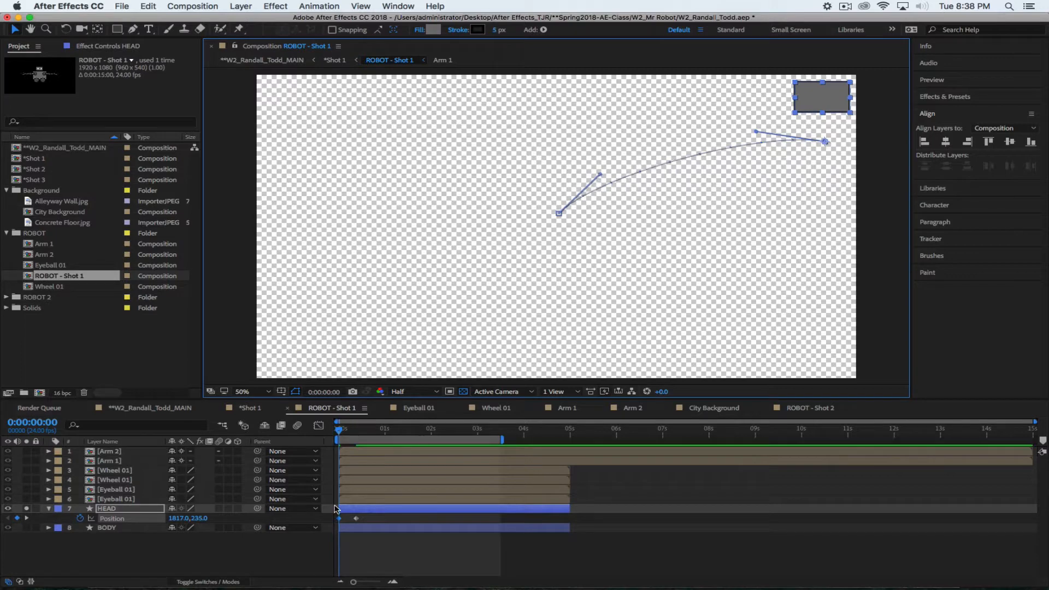
pyautogui.moveTo(338, 429)
pyautogui.mouseDown()
pyautogui.moveTo(386, 430)
pyautogui.moveTo(321, 430)
pyautogui.mouseUp()
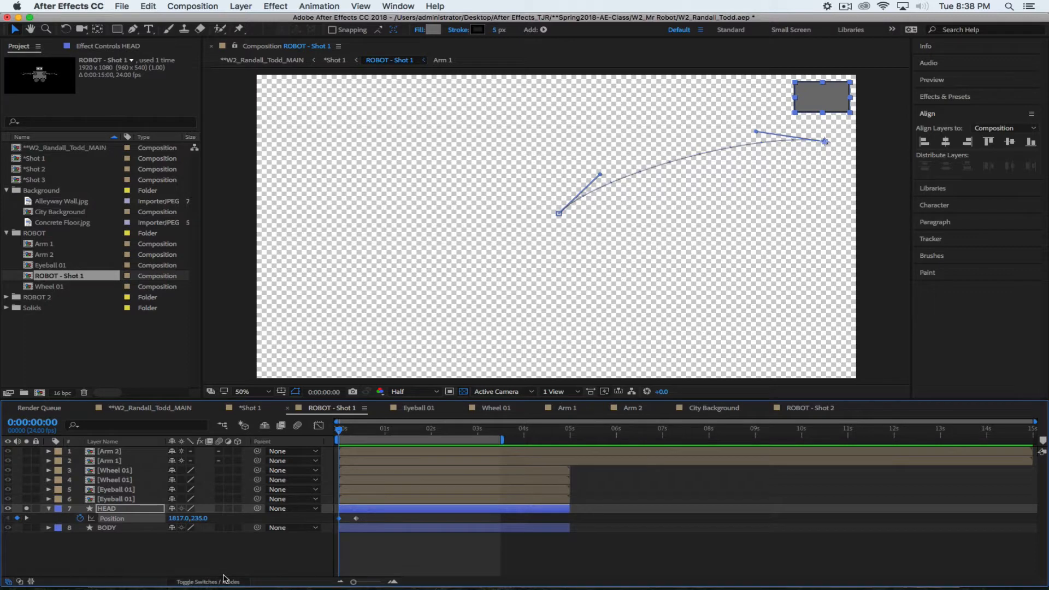
pyautogui.press('t')
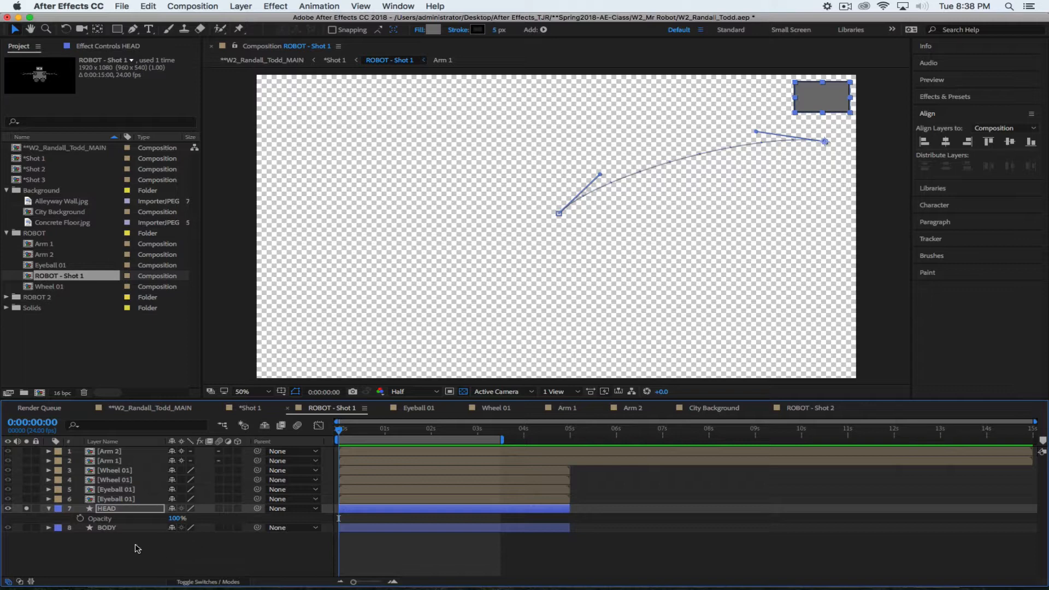
# Keyframe the head's Opacity at 100% and slide that keyframe to about frame 5
pyautogui.click(80, 519)
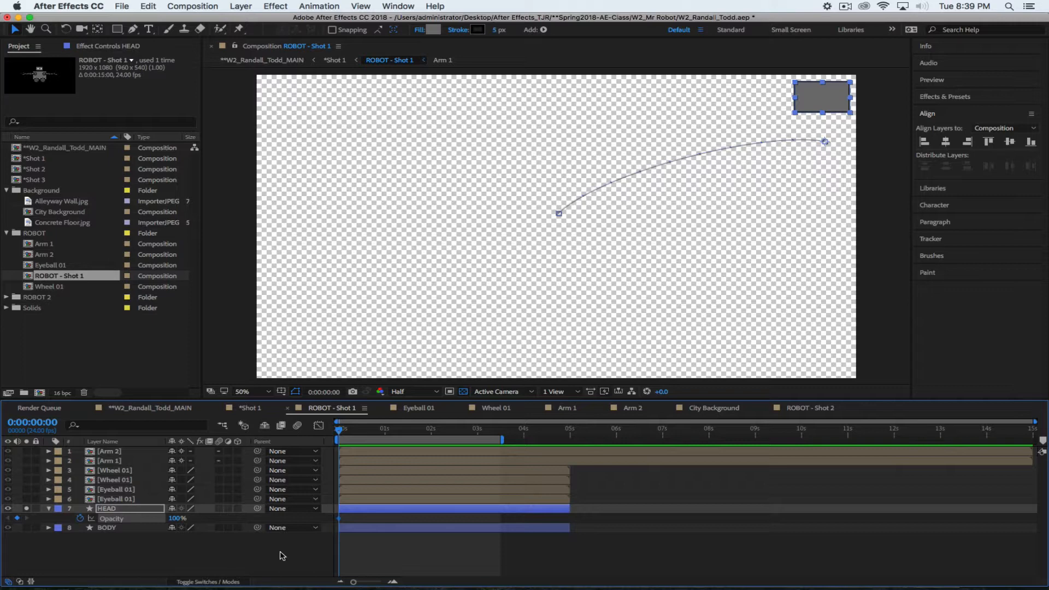
pyautogui.press('u')
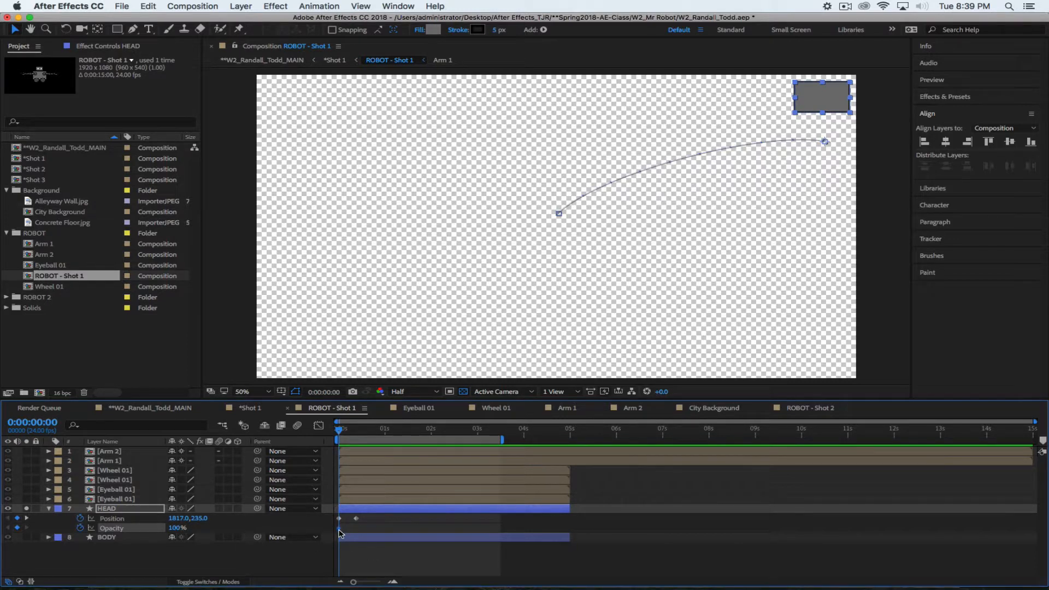
pyautogui.moveTo(339, 528); pyautogui.dragTo(348, 529)
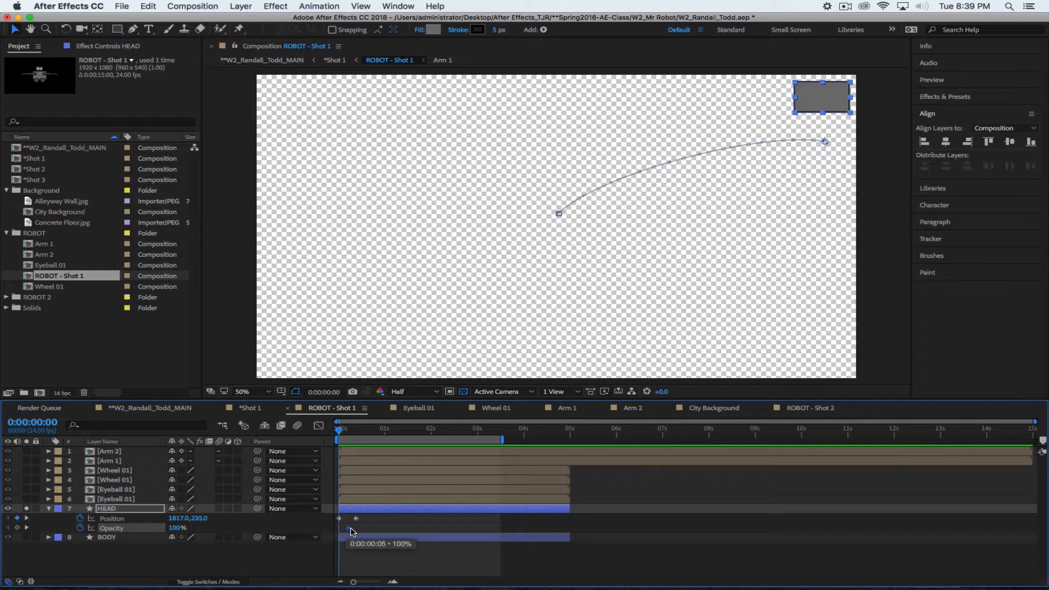
pyautogui.moveTo(345, 531); pyautogui.dragTo(458, 528)
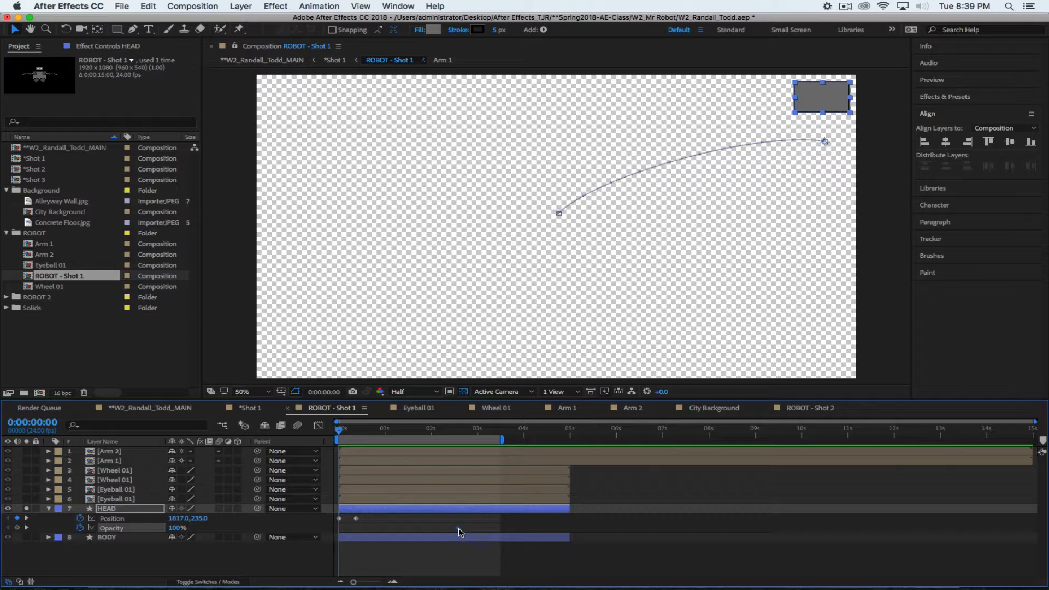
pyautogui.moveTo(459, 529); pyautogui.dragTo(349, 532)
# Set the head's starting Opacity to 0% at frame 0
pyautogui.click(174, 527)
pyautogui.write('0')
pyautogui.press('Return')
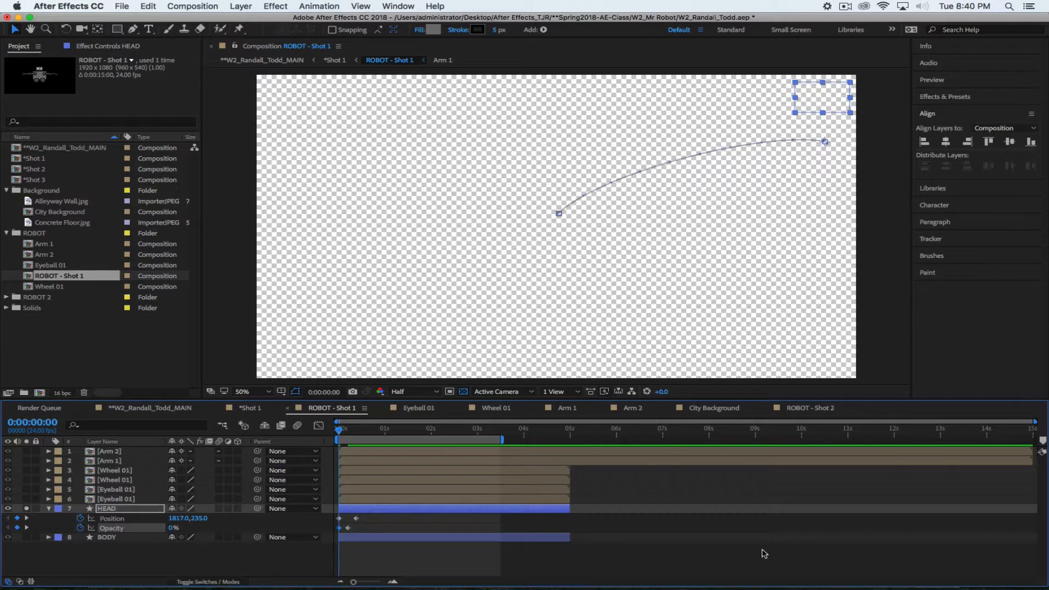
# Trim the work area to about the first second, preview, and stop at frame 17
pyautogui.moveTo(502, 440); pyautogui.dragTo(396, 443)
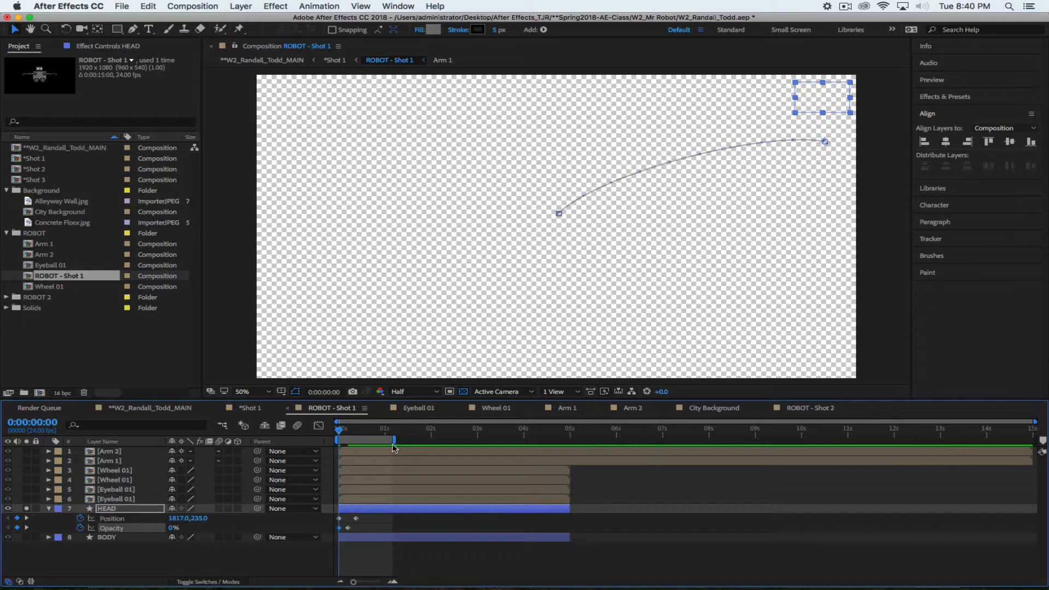
pyautogui.press('space')
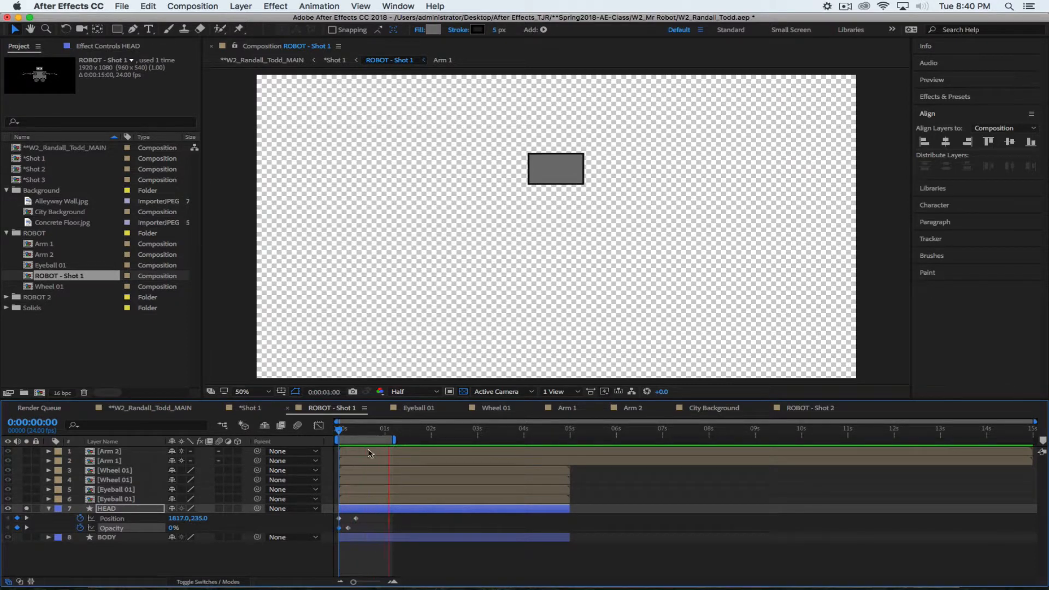
pyautogui.click(186, 571)
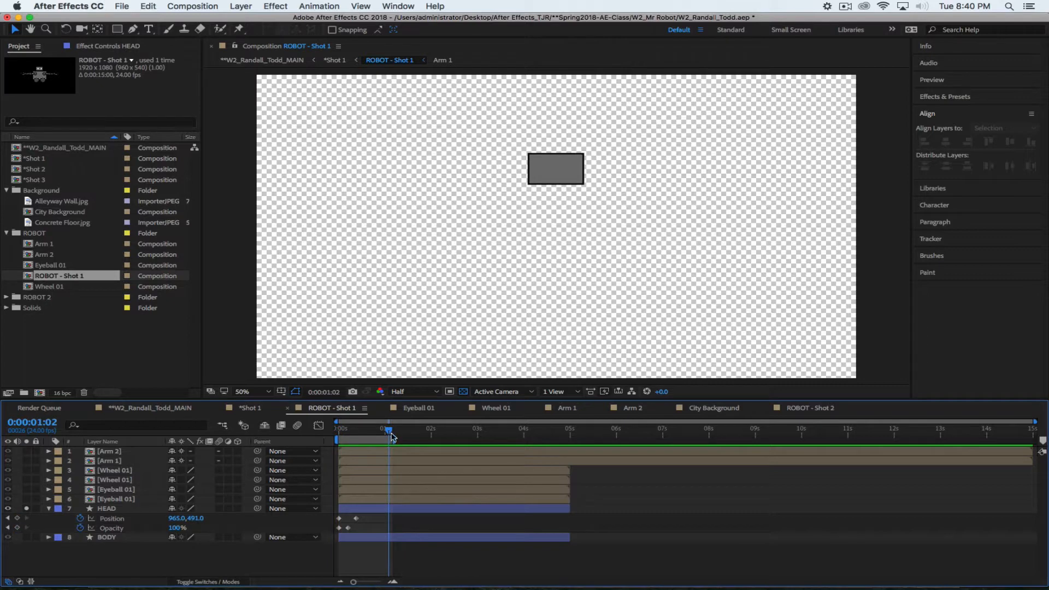
pyautogui.moveTo(388, 433); pyautogui.dragTo(370, 434)
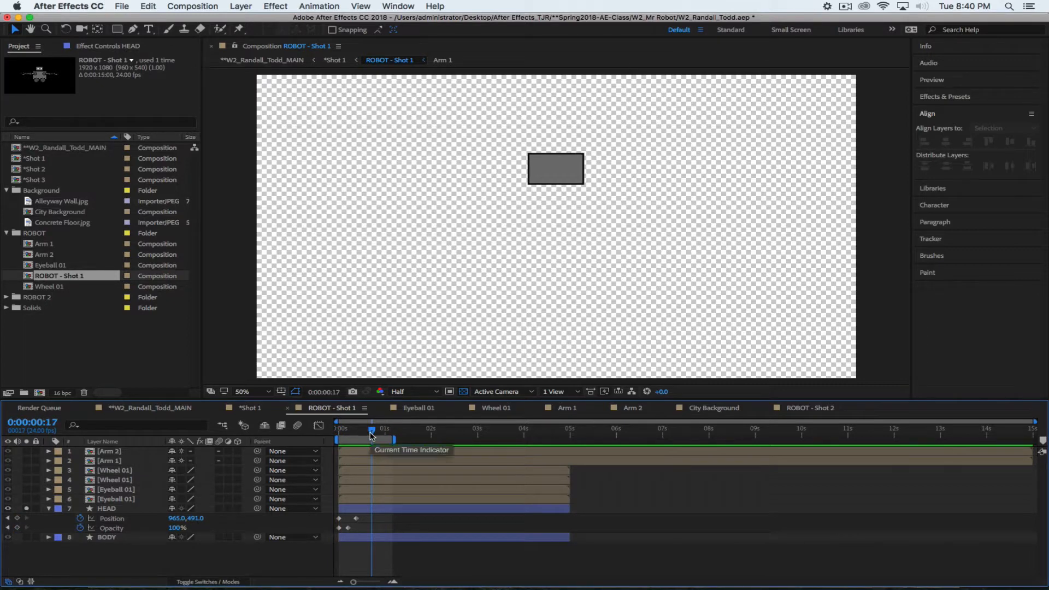
# Apply Easy Ease In to HEAD's second Position keyframe and preview from the start
pyautogui.click(356, 518)
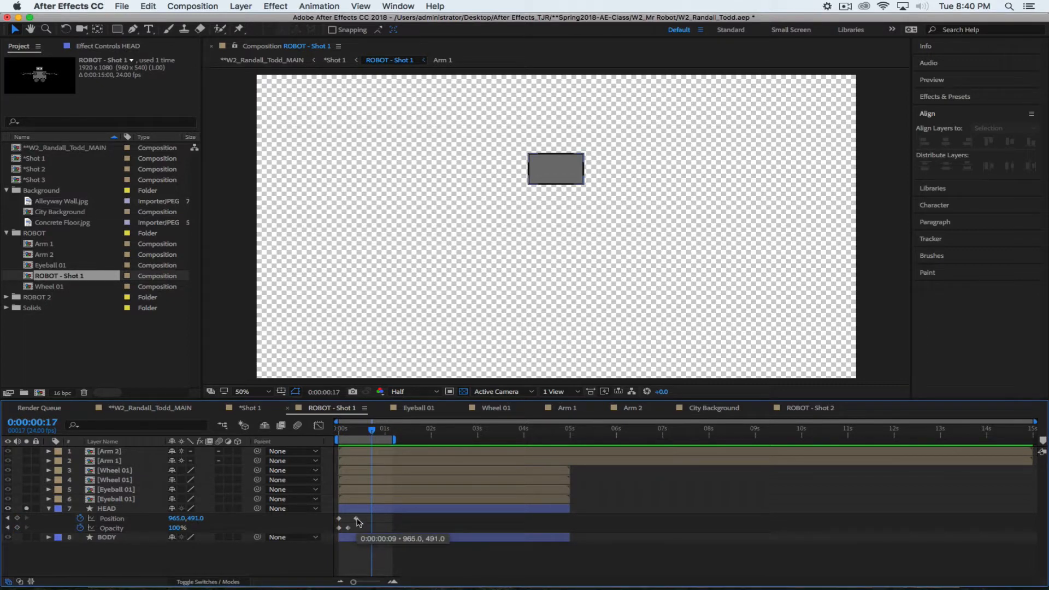
pyautogui.rightClick(356, 519)
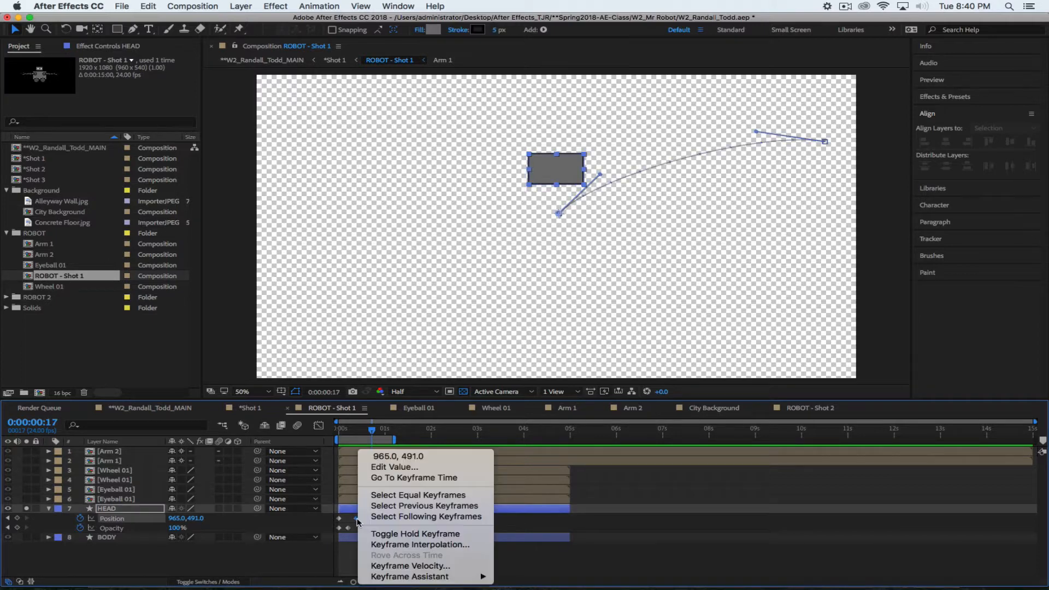
pyautogui.moveTo(412, 578)
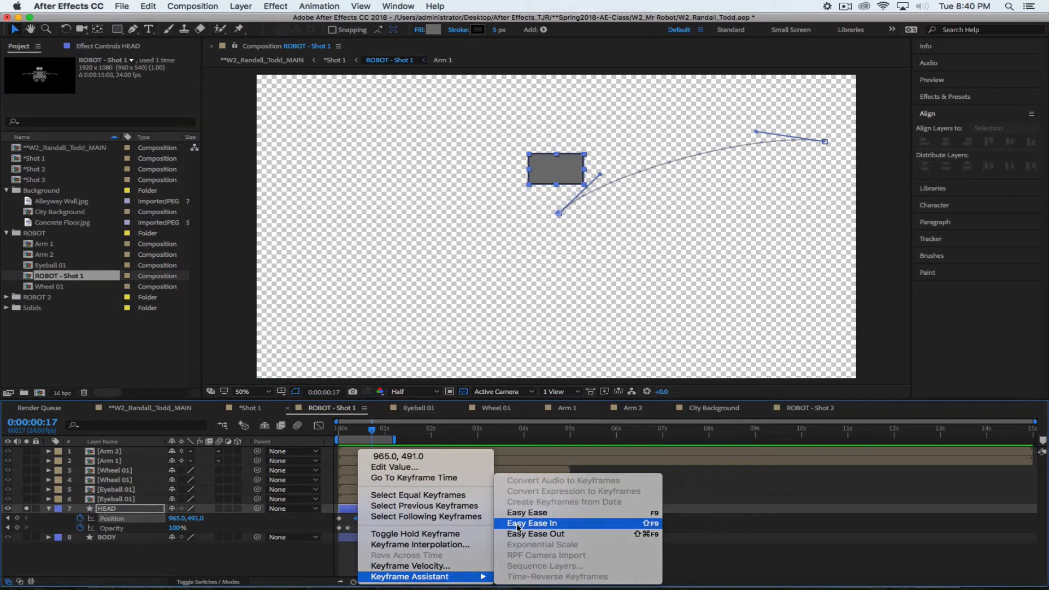
pyautogui.click(517, 526)
pyautogui.moveTo(374, 432); pyautogui.dragTo(333, 430)
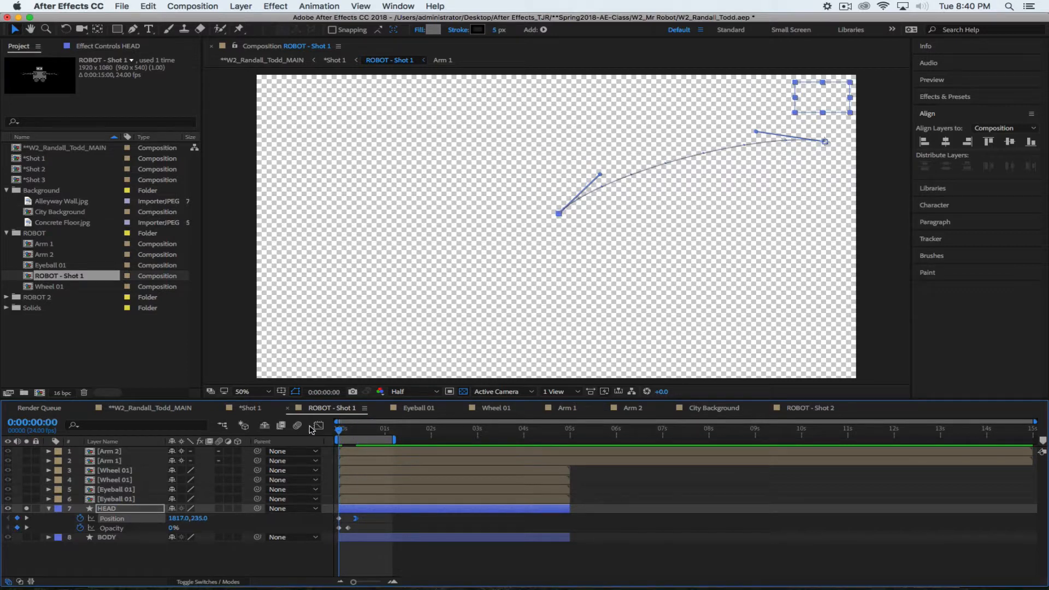
pyautogui.press('space')
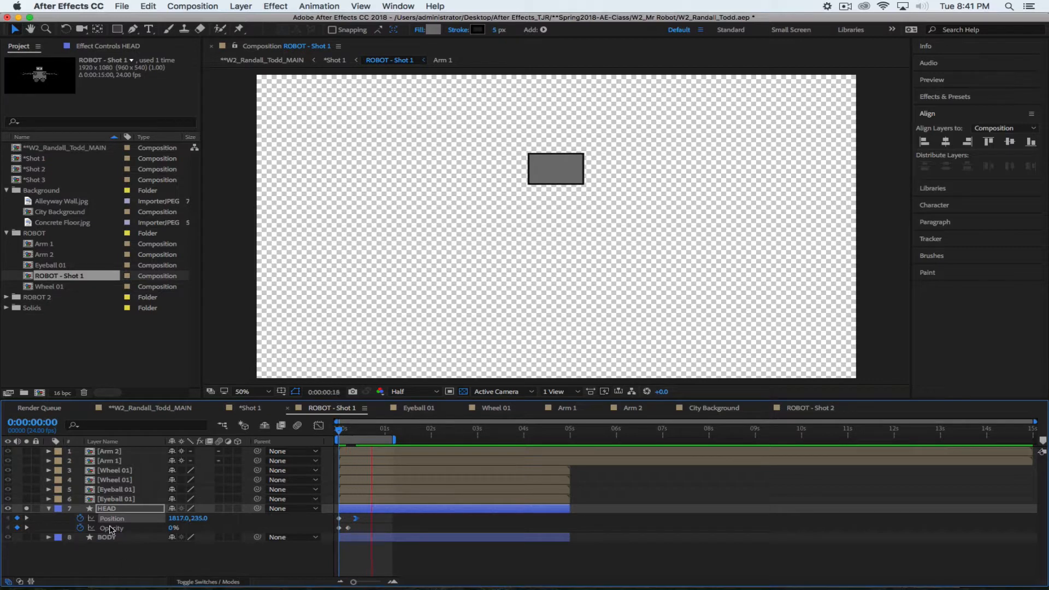
# Key the head's Rotation from 0x at 0s to 1x+0.0° at frame 9 and preview the spin
pyautogui.press('space')
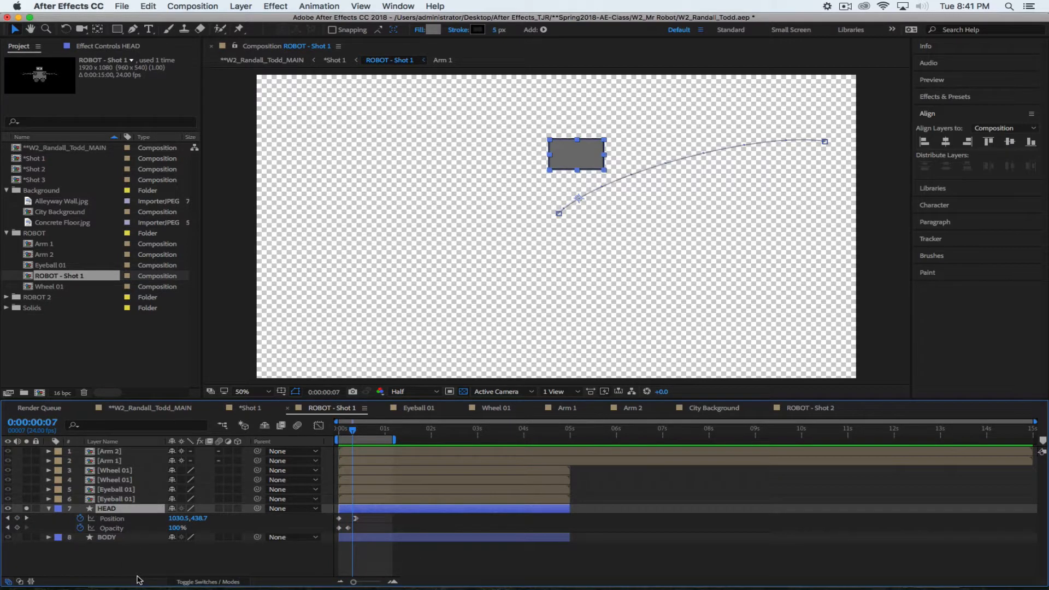
pyautogui.hotkey('shift', 'r')
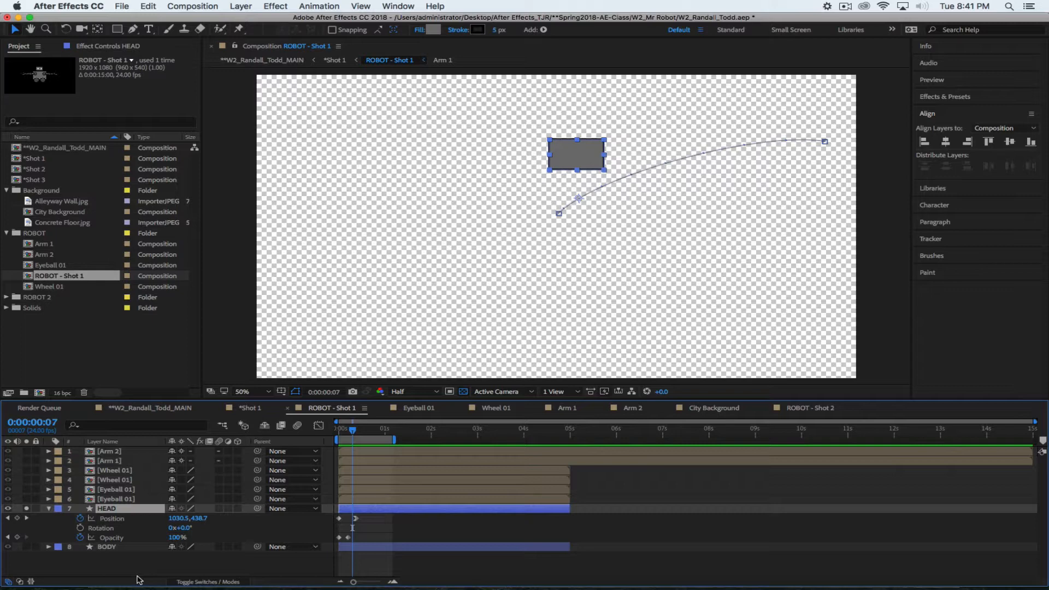
pyautogui.moveTo(352, 430); pyautogui.dragTo(339, 429)
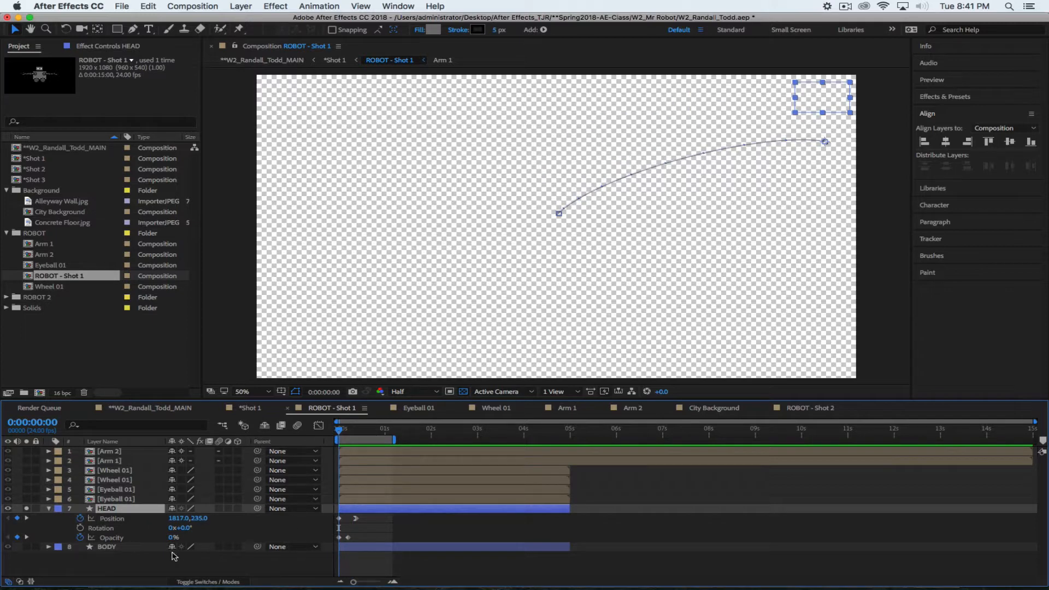
pyautogui.click(81, 528)
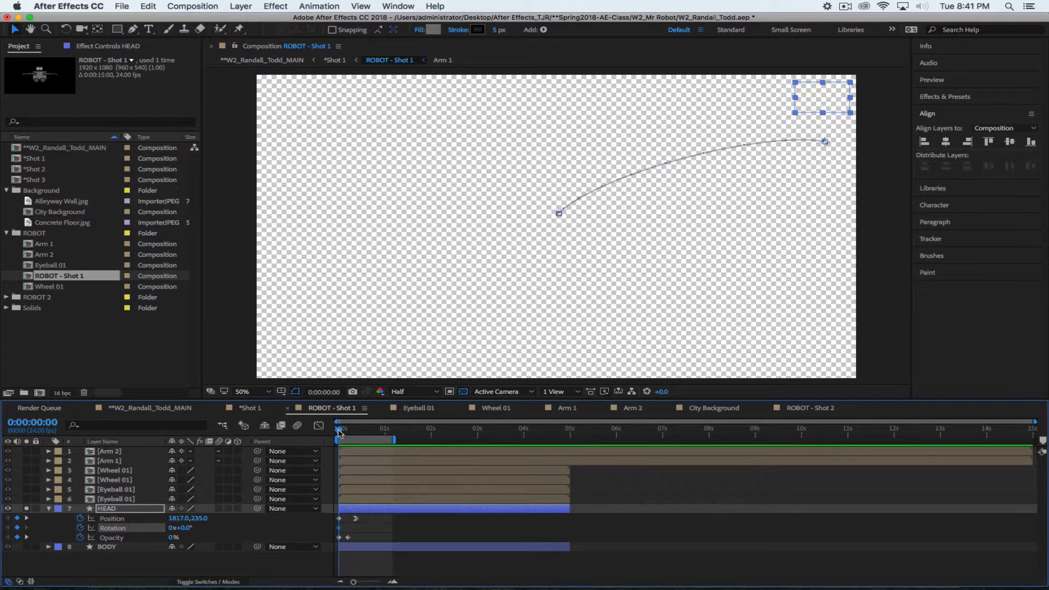
pyautogui.moveTo(340, 431); pyautogui.dragTo(357, 432)
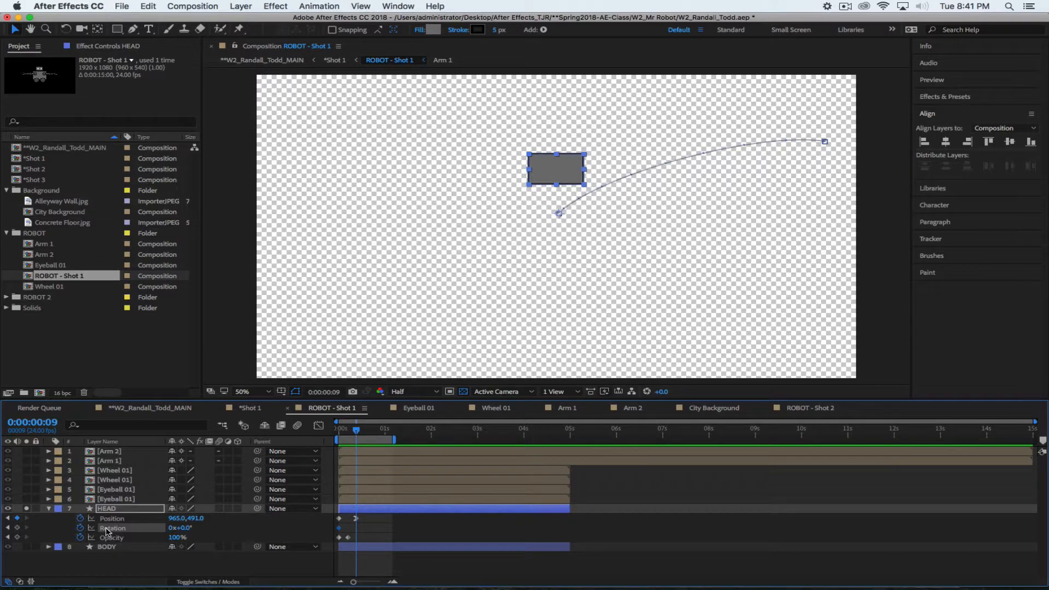
pyautogui.click(171, 528)
pyautogui.write('1')
pyautogui.press('Return')
pyautogui.press('space')
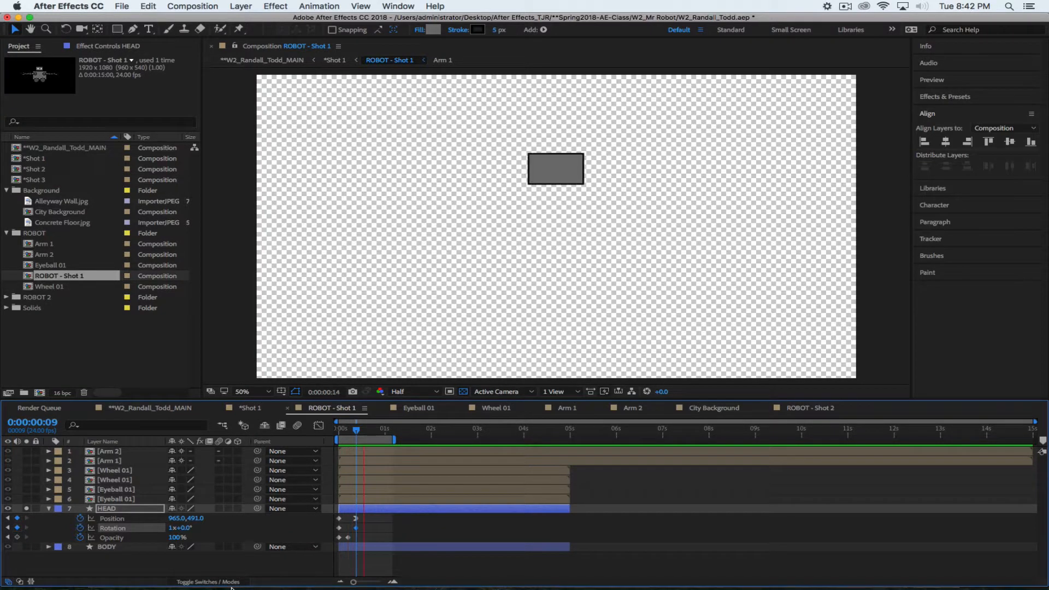
pyautogui.press('space')
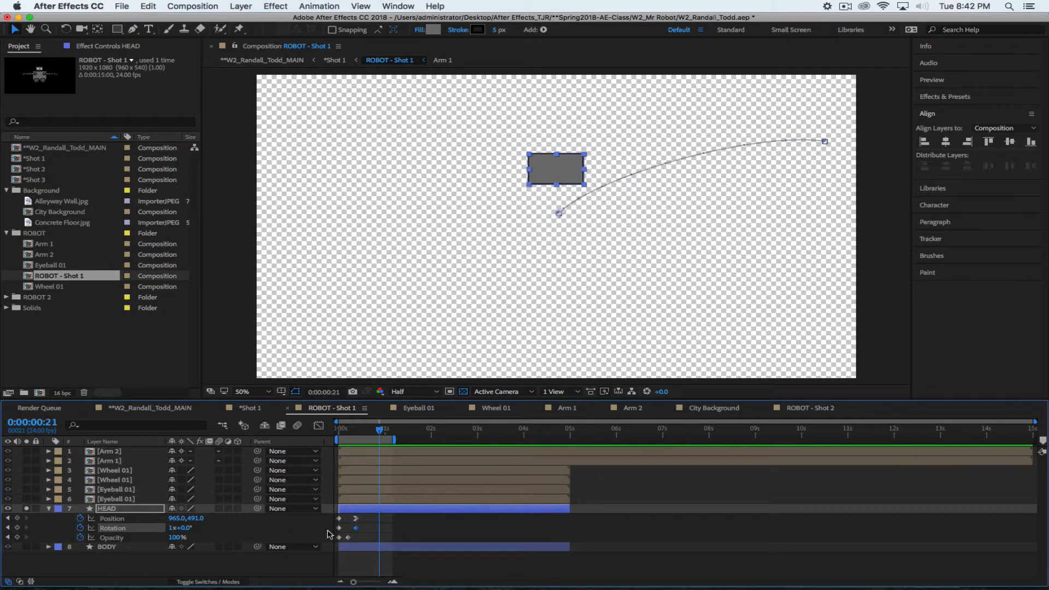
pyautogui.click(124, 510)
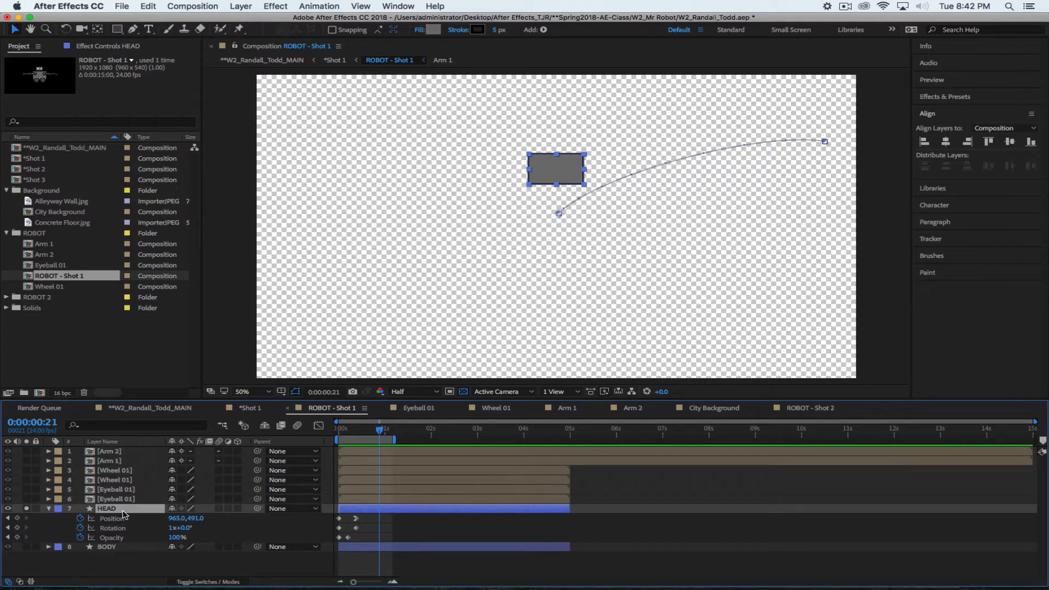
# Turn on motion blur for the HEAD layer and for the whole composition
pyautogui.click(206, 582)
pyautogui.click(206, 582)
pyautogui.click(219, 509)
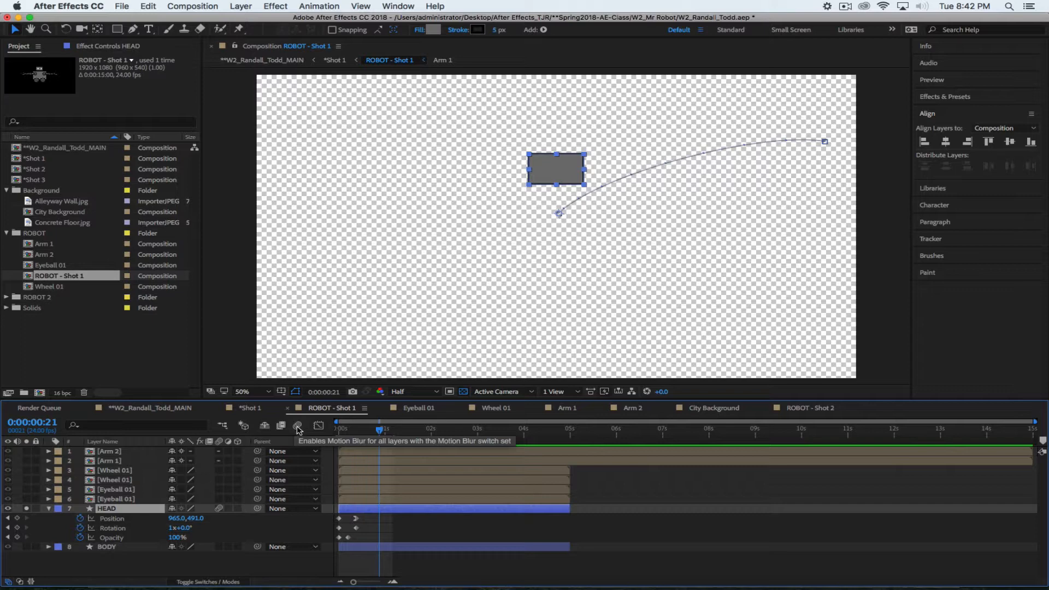
pyautogui.click(299, 426)
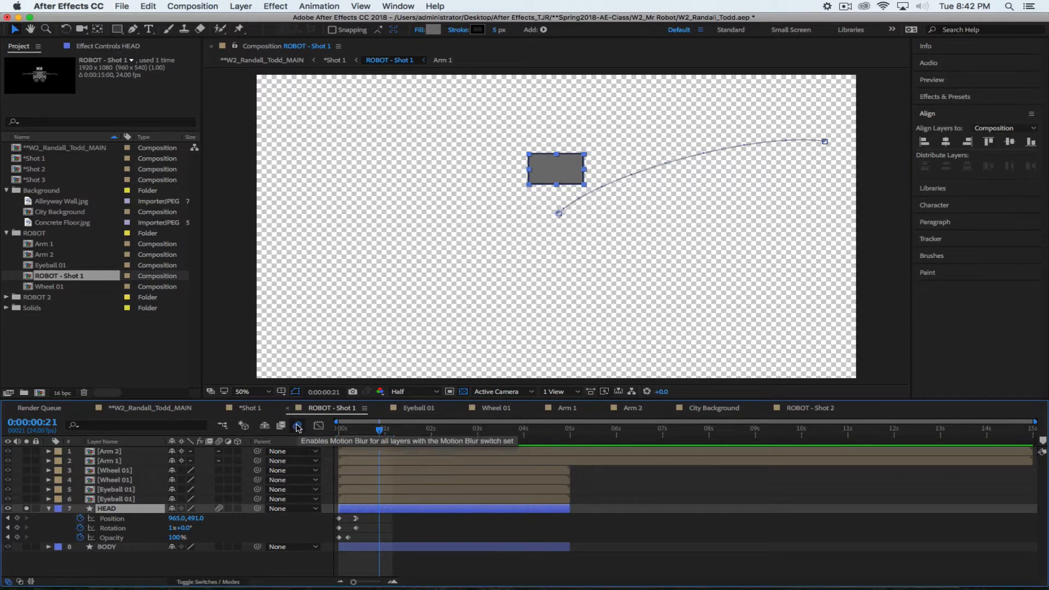
pyautogui.click(219, 509)
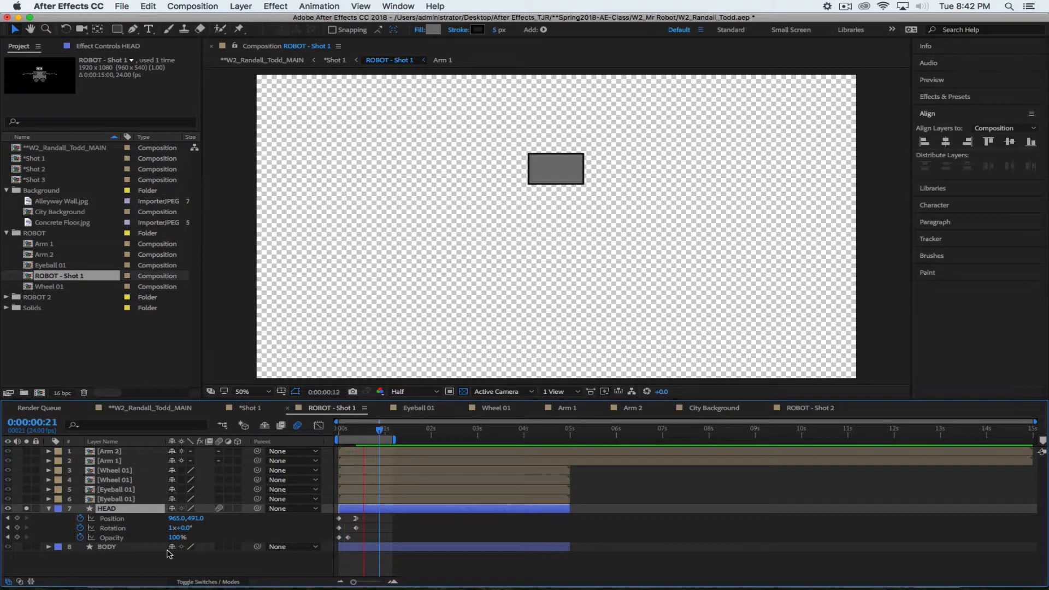
# Unsolo HEAD to show the whole robot and preview the blurred head flying in
pyautogui.press('space')
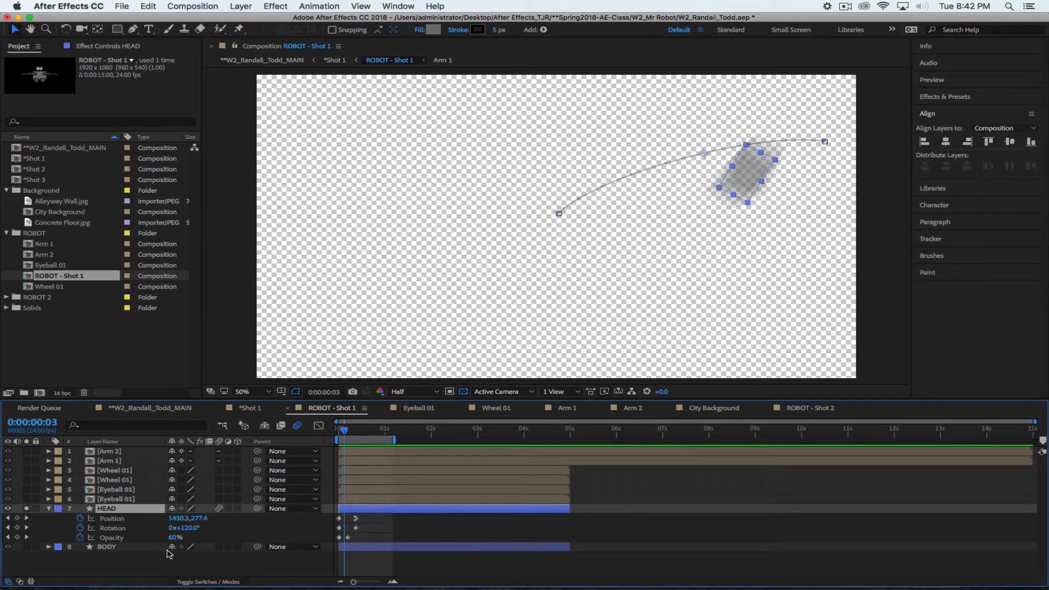
pyautogui.click(27, 508)
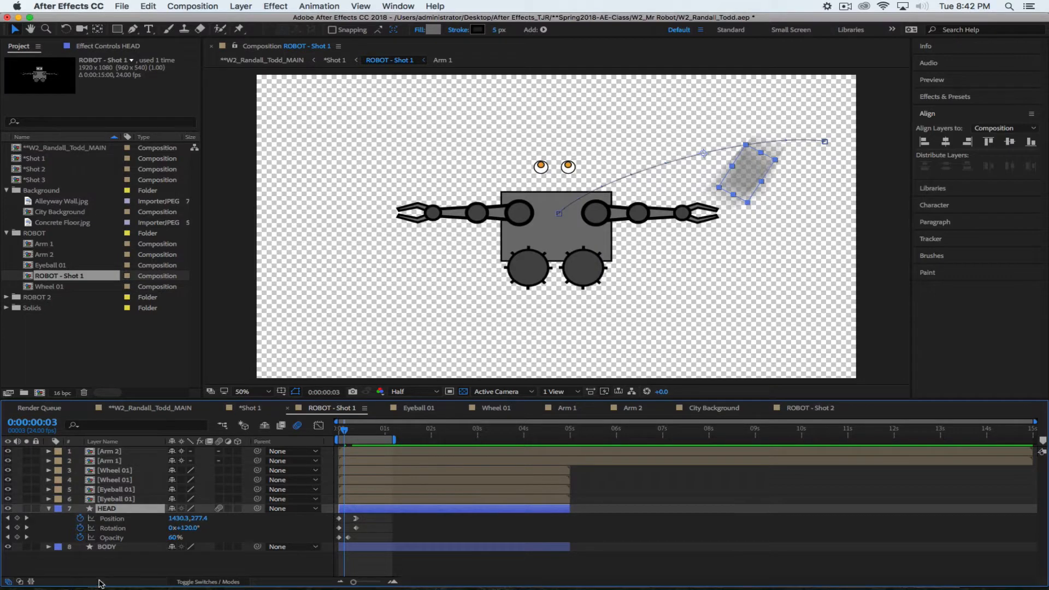
pyautogui.moveTo(344, 431)
pyautogui.mouseDown()
pyautogui.moveTo(331, 432)
pyautogui.moveTo(359, 432)
pyautogui.mouseUp()
pyautogui.press('space')
pyautogui.press('space')
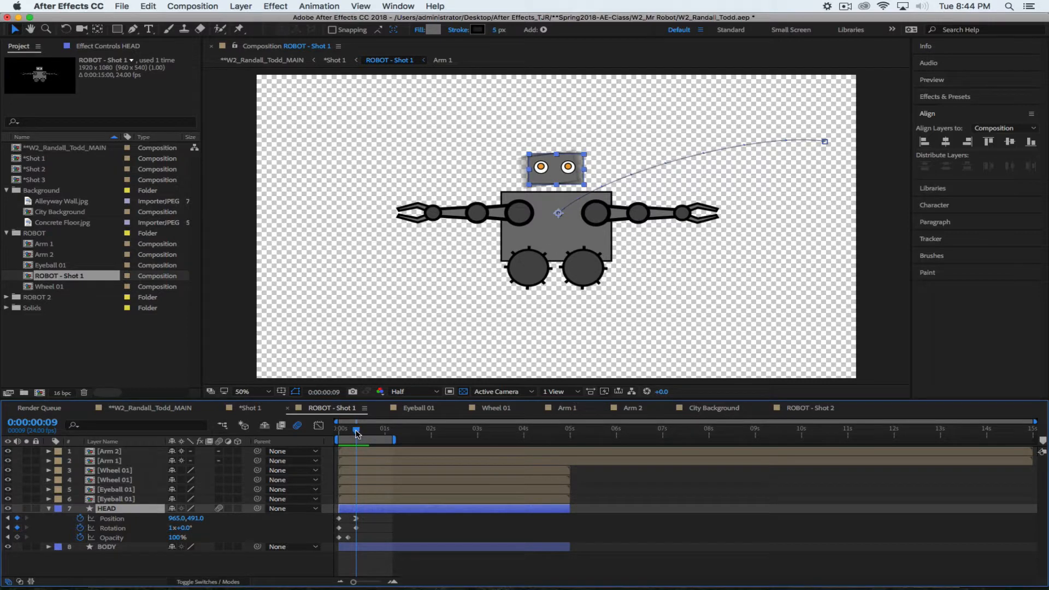
pyautogui.moveTo(355, 433); pyautogui.dragTo(348, 433)
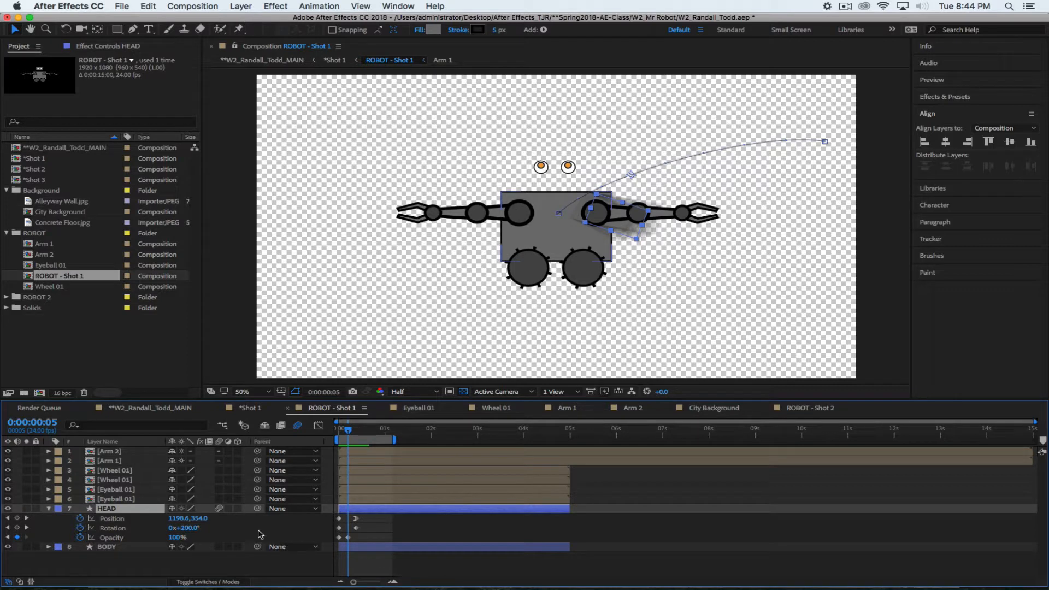
# Keyframe Eyeball 01's Position so it flies in from 1854, 329 to 998, 329
pyautogui.click(127, 491)
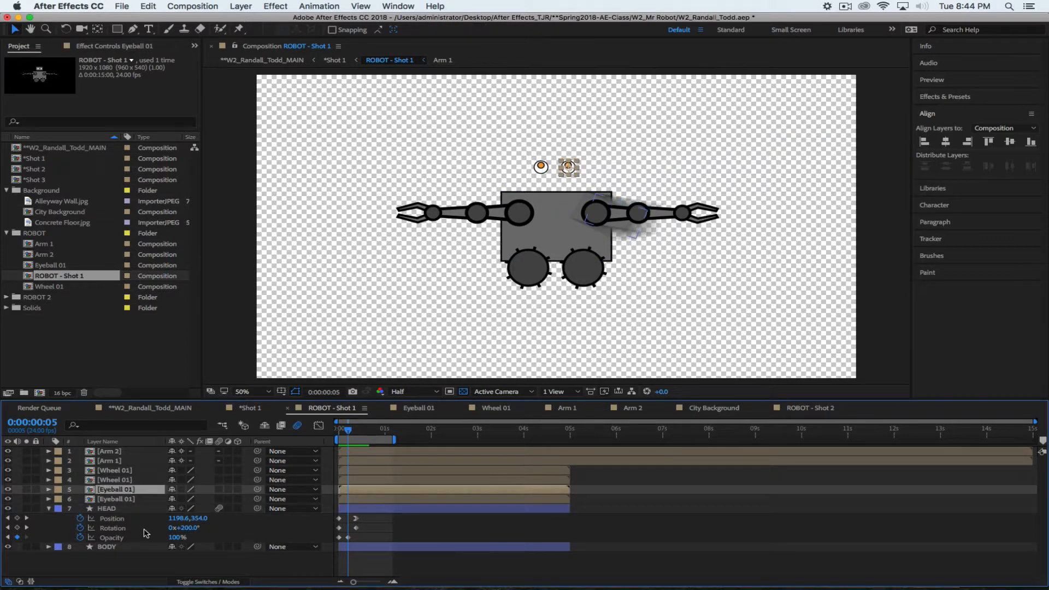
pyautogui.click(124, 500)
pyautogui.click(124, 490)
pyautogui.press('p')
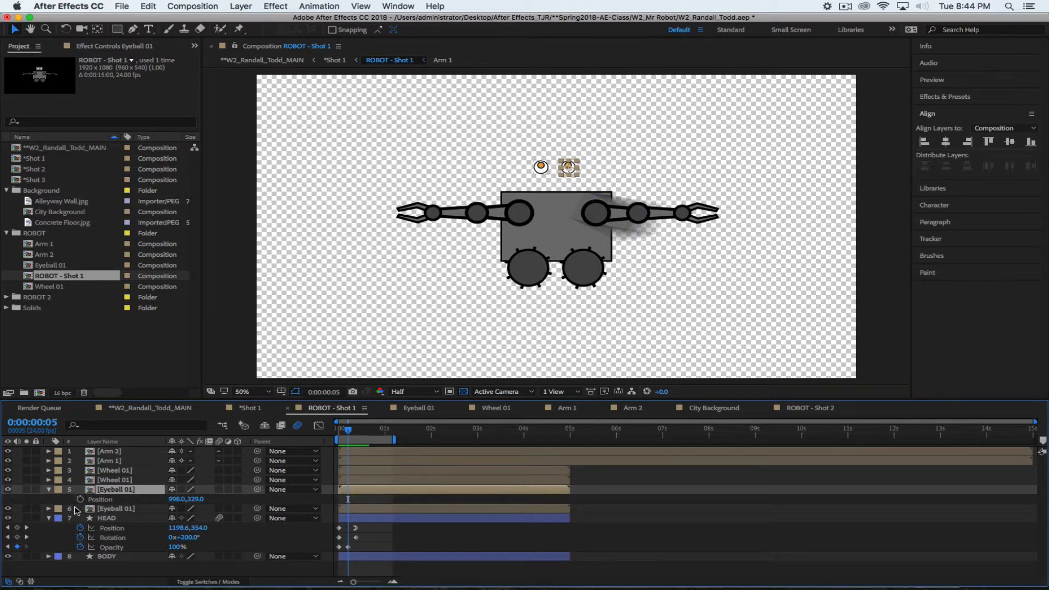
pyautogui.click(80, 498)
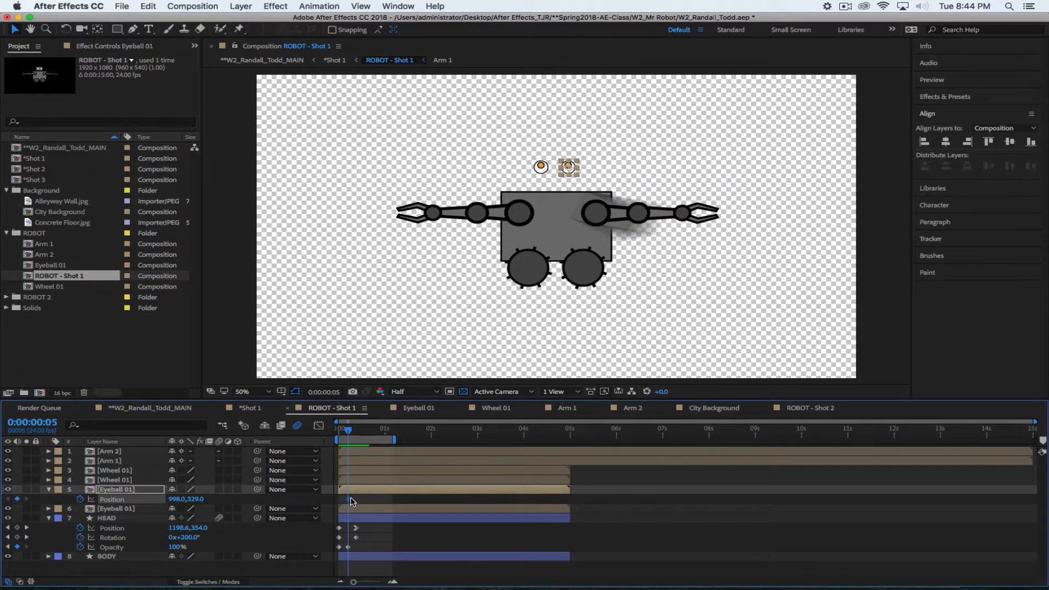
pyautogui.moveTo(349, 499); pyautogui.dragTo(366, 501)
pyautogui.moveTo(176, 499); pyautogui.dragTo(579, 502)
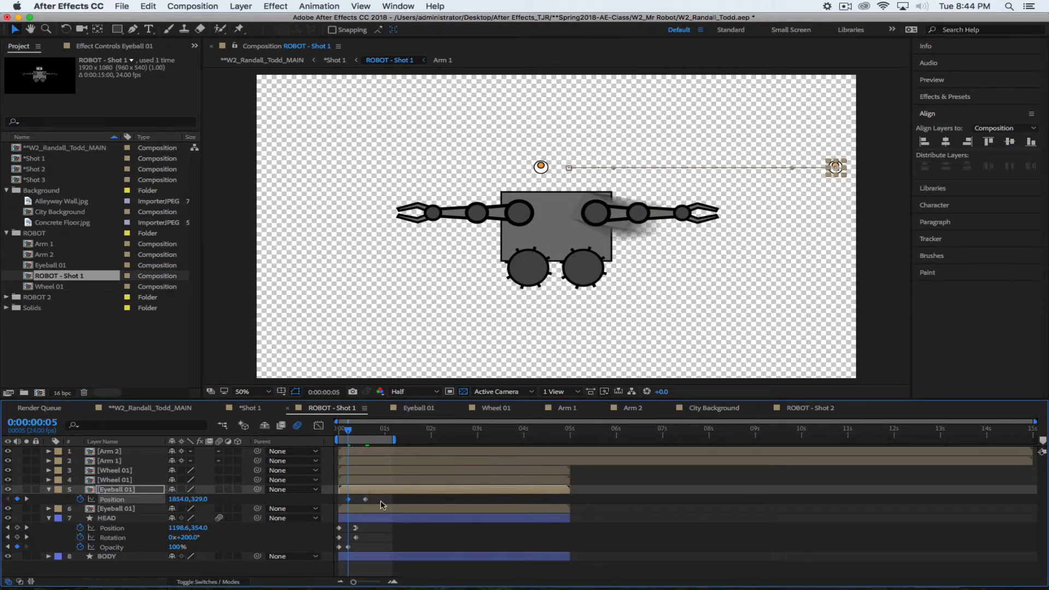
# Bend the eyeball's path into a sagging curve and Easy Ease In its landing keyframe
pyautogui.moveTo(791, 169); pyautogui.dragTo(794, 209)
pyautogui.moveTo(615, 170); pyautogui.dragTo(597, 202)
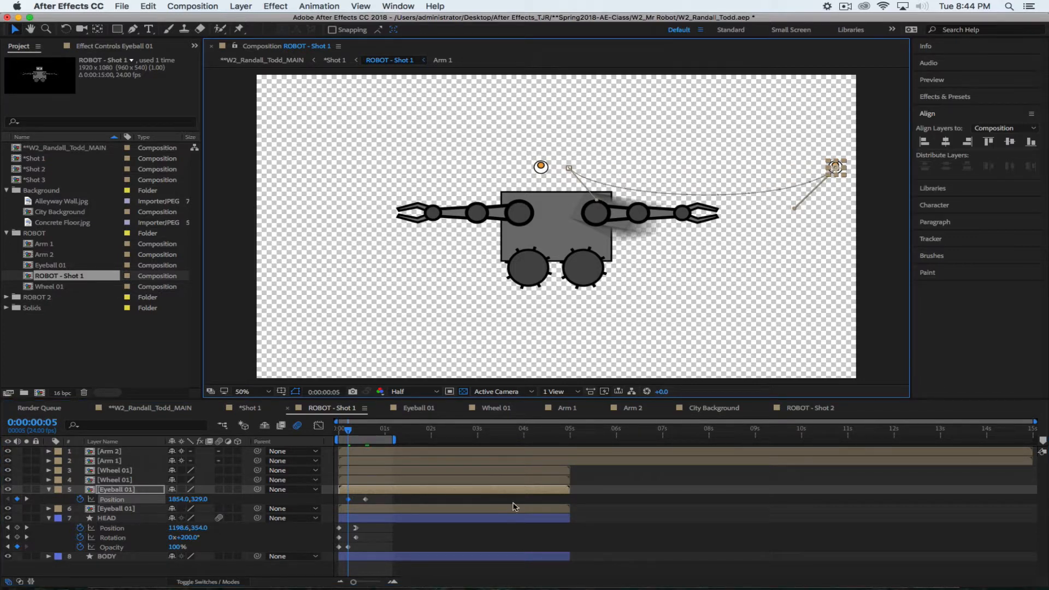
pyautogui.click(365, 499)
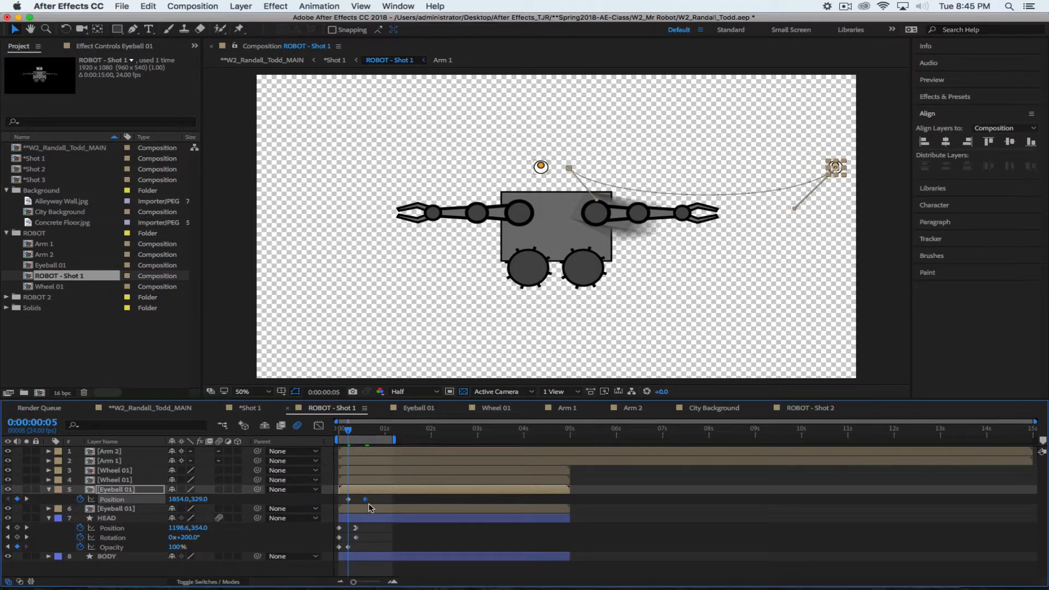
pyautogui.rightClick(365, 499)
pyautogui.moveTo(441, 575)
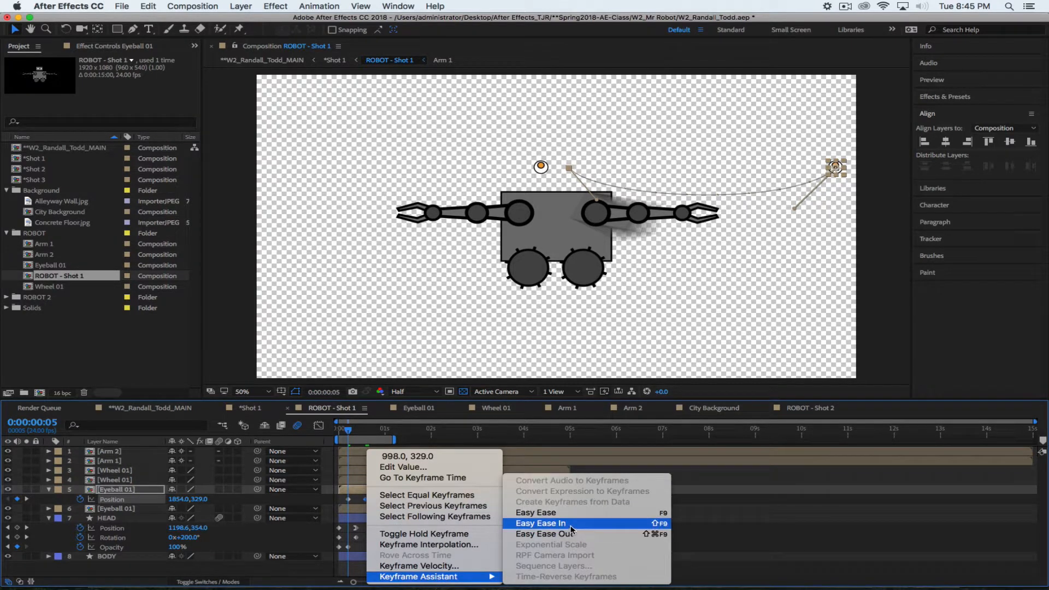
pyautogui.click(541, 529)
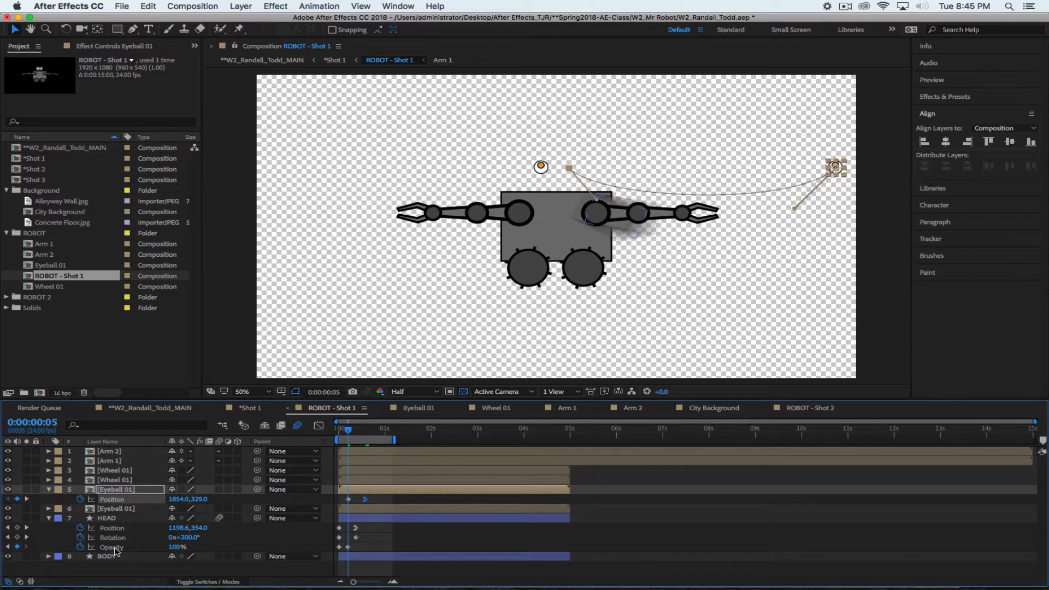
# Keyframe Eyeball 01's Opacity starting at 0%, shown alongside Position, and preview from the start
pyautogui.press('t')
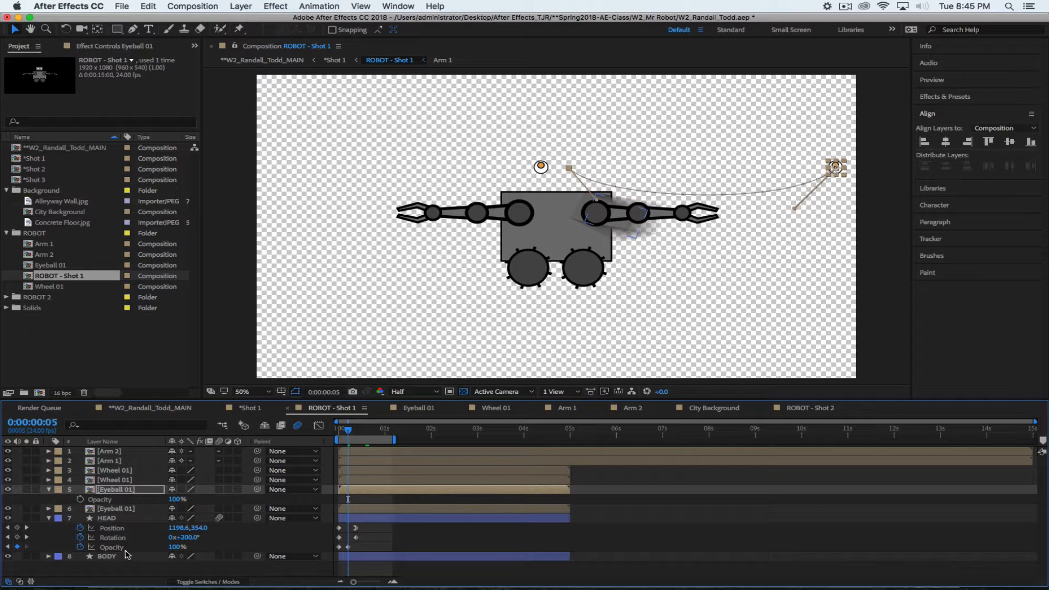
pyautogui.hotkey('shift', 'p')
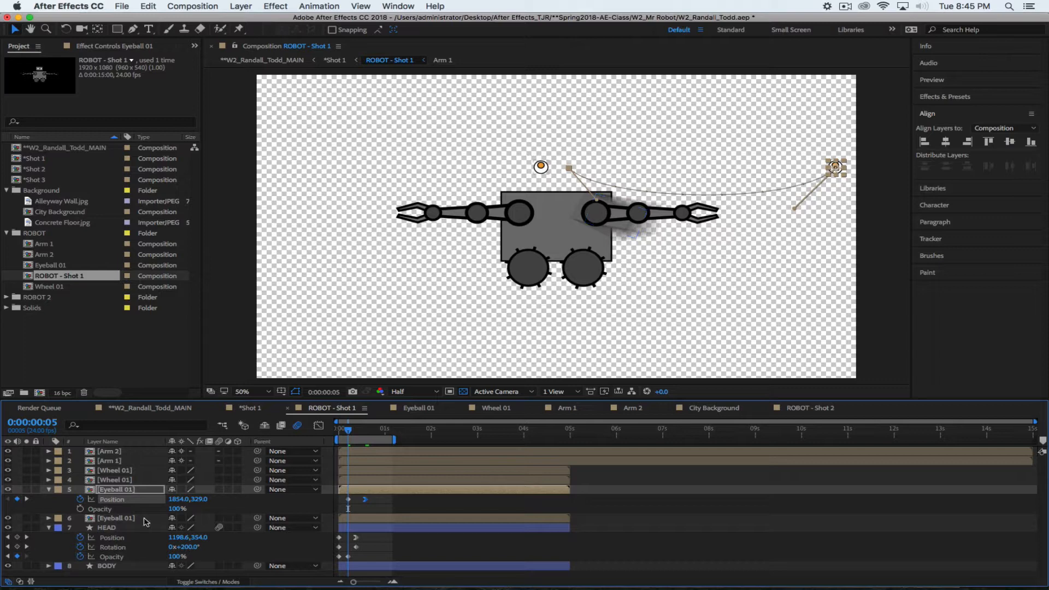
pyautogui.click(80, 508)
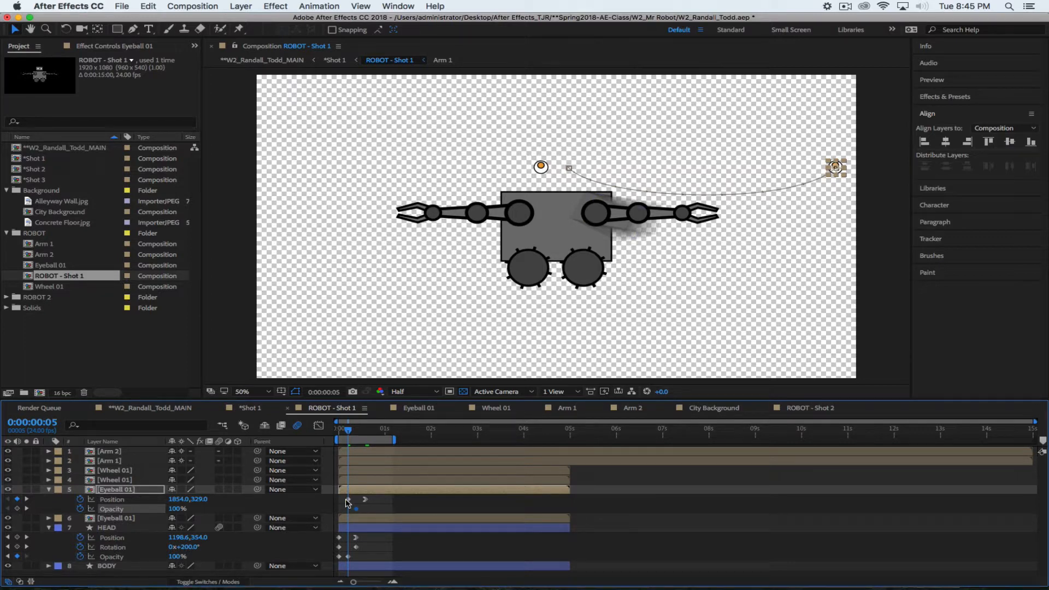
pyautogui.moveTo(176, 508); pyautogui.dragTo(70, 503)
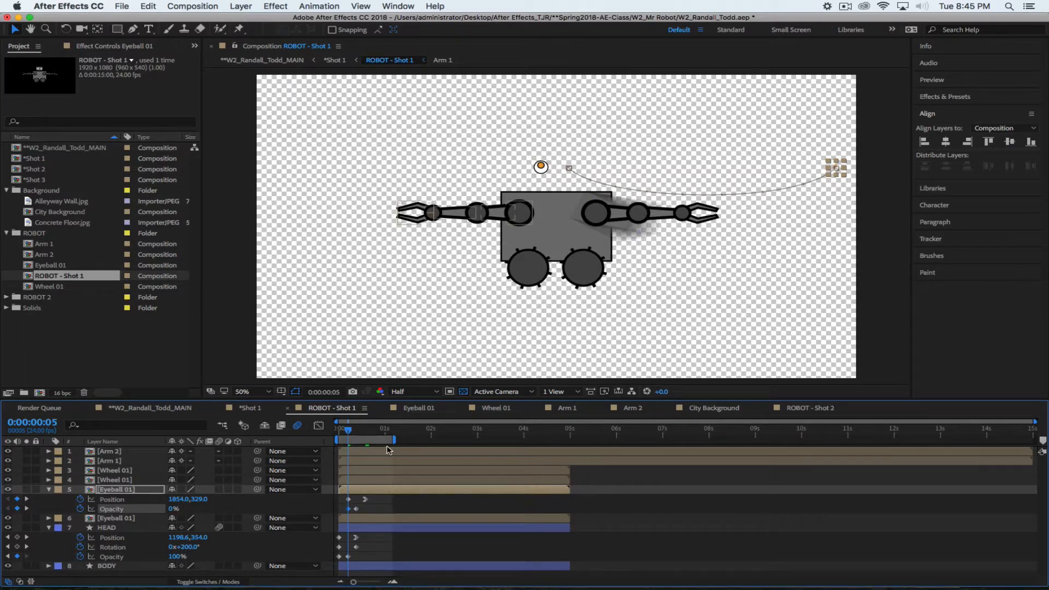
pyautogui.press('Home')
pyautogui.press('space')
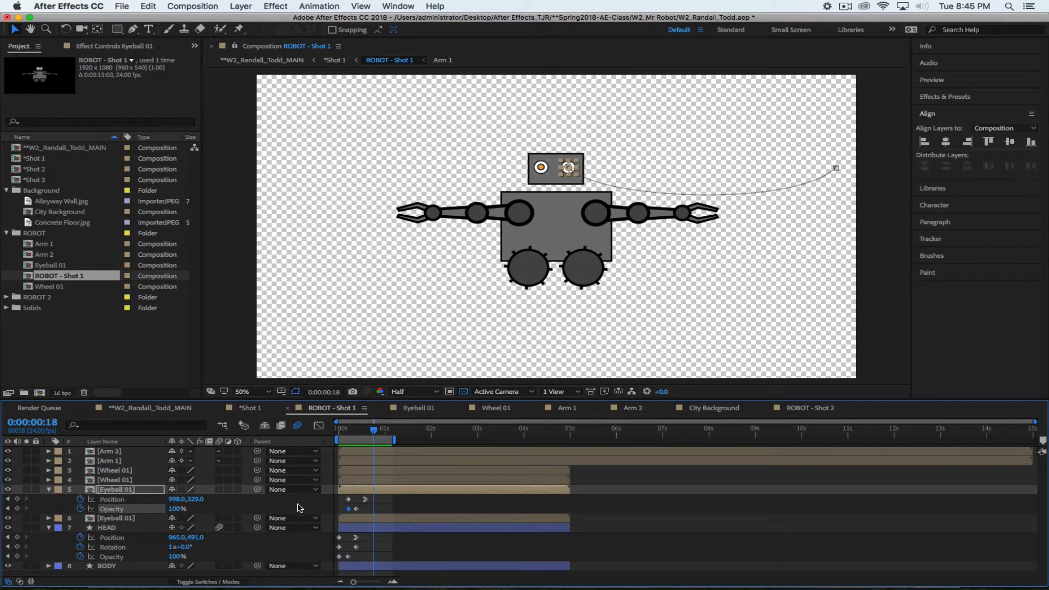
# Enable motion blur on the first Eyeball 01 layer and preview it
pyautogui.click(219, 490)
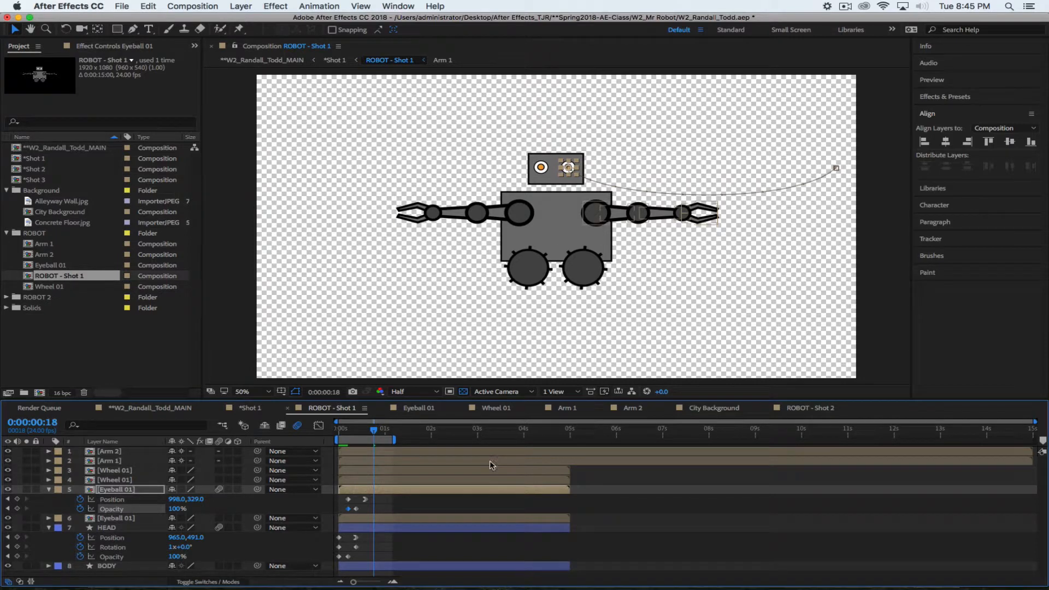
pyautogui.press('space')
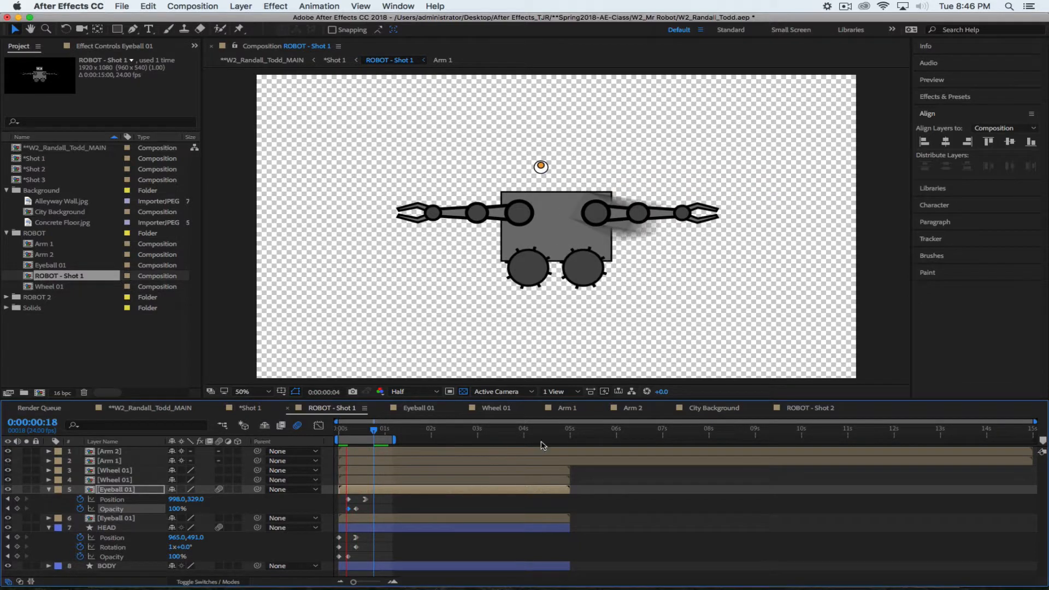
pyautogui.press('space')
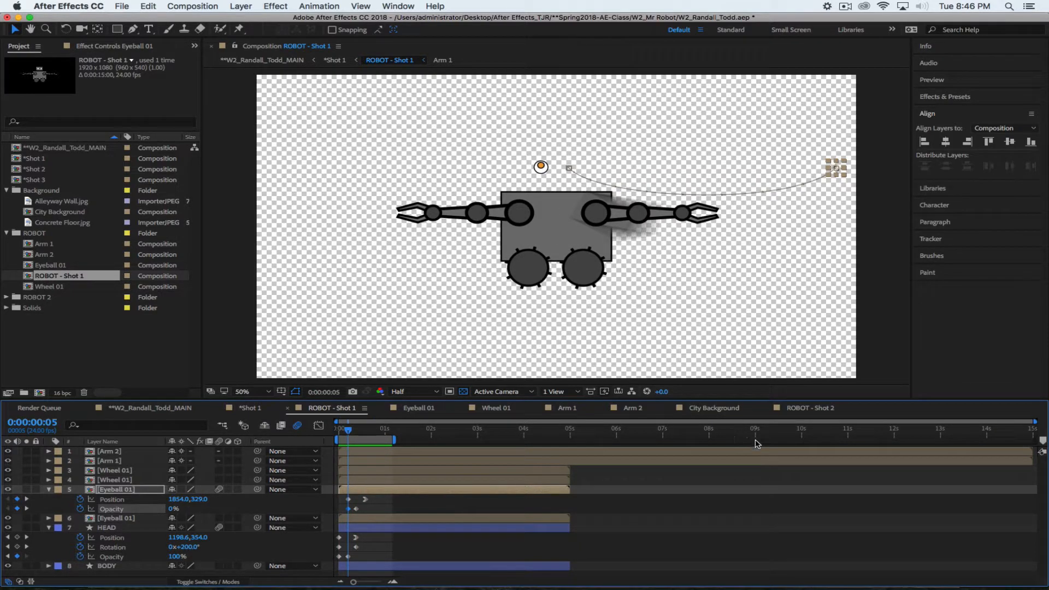
# In Wheel 01, remove Null 1's Rotation keyframes, then return to ROBOT - Shot 1 and preview
pyautogui.click(496, 408)
pyautogui.moveTo(364, 431); pyautogui.dragTo(326, 440)
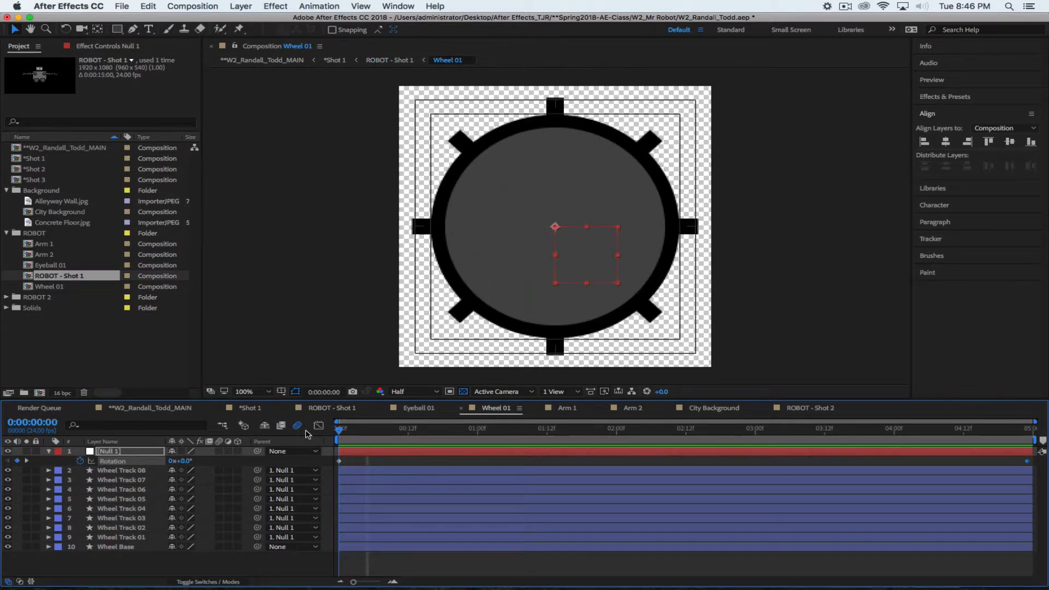
pyautogui.click(80, 462)
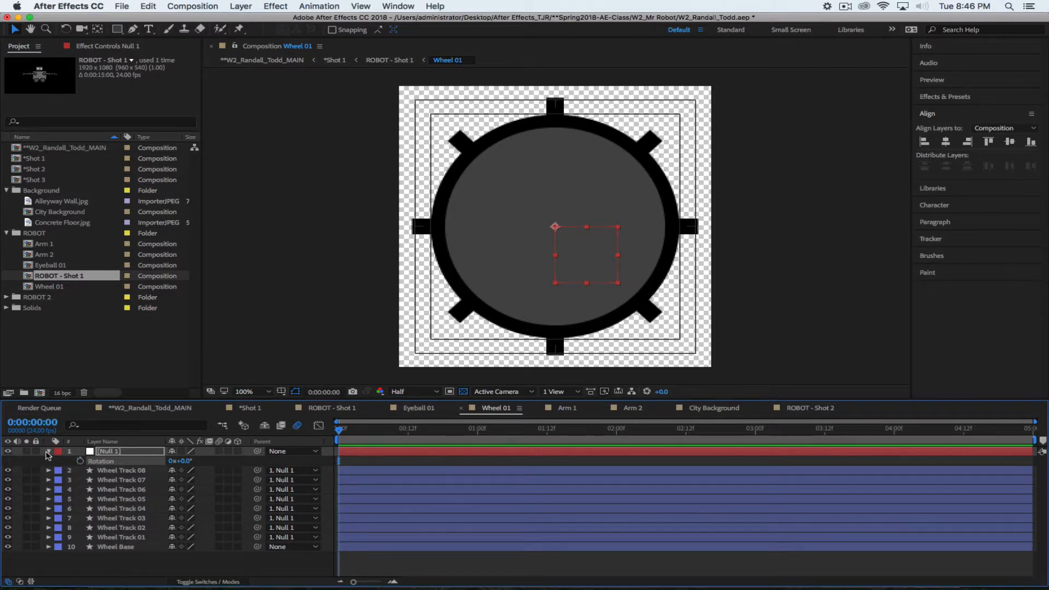
pyautogui.click(48, 451)
pyautogui.click(90, 553)
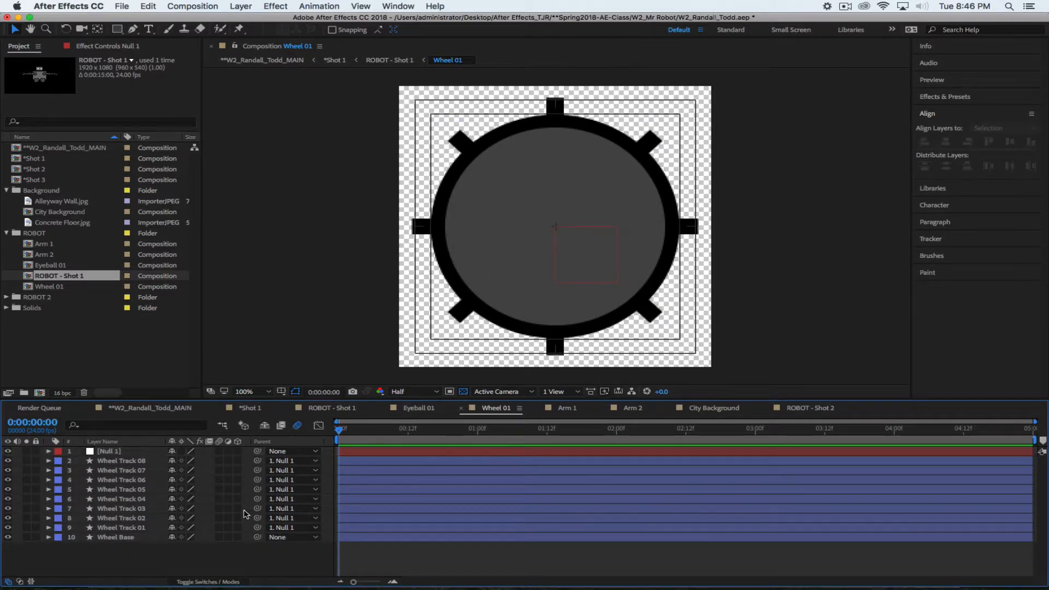
pyautogui.click(322, 411)
pyautogui.press('space')
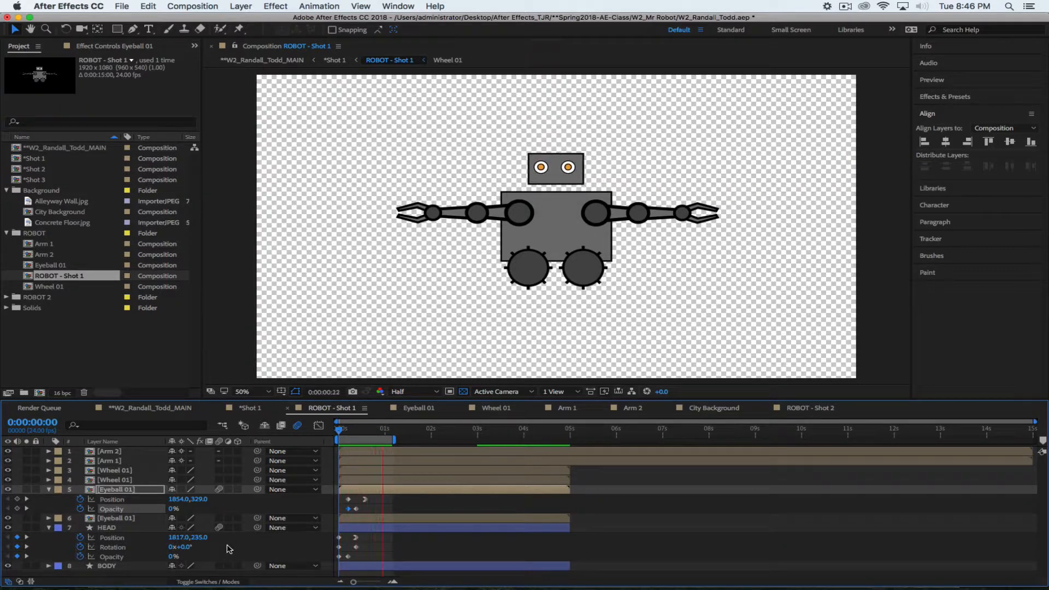
# On the second Eyeball 01 layer, set Position and Opacity keyframes at frame 8
pyautogui.press('space')
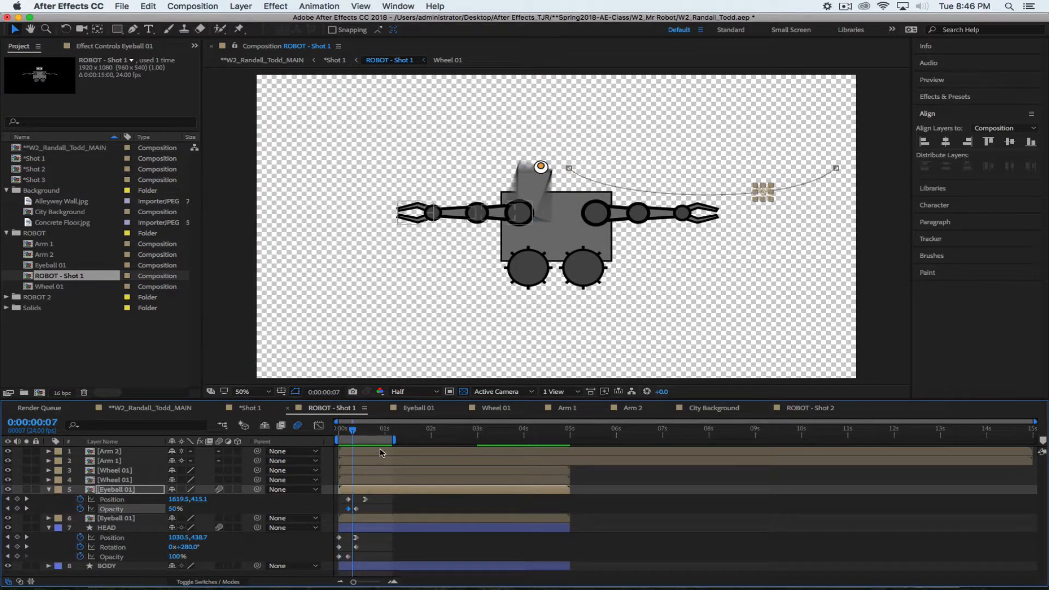
pyautogui.moveTo(352, 431); pyautogui.dragTo(309, 428)
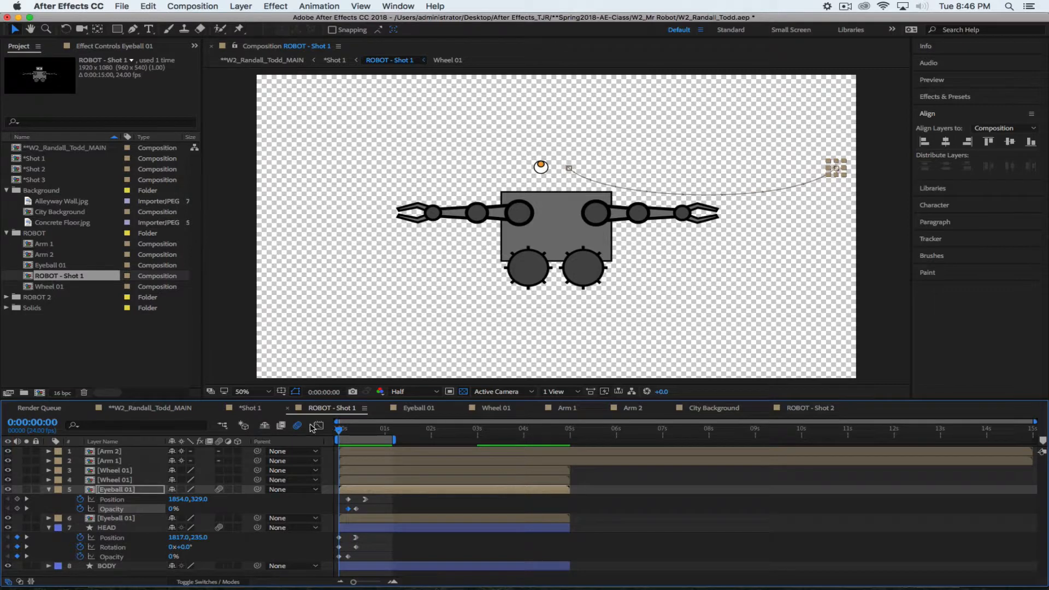
pyautogui.click(127, 518)
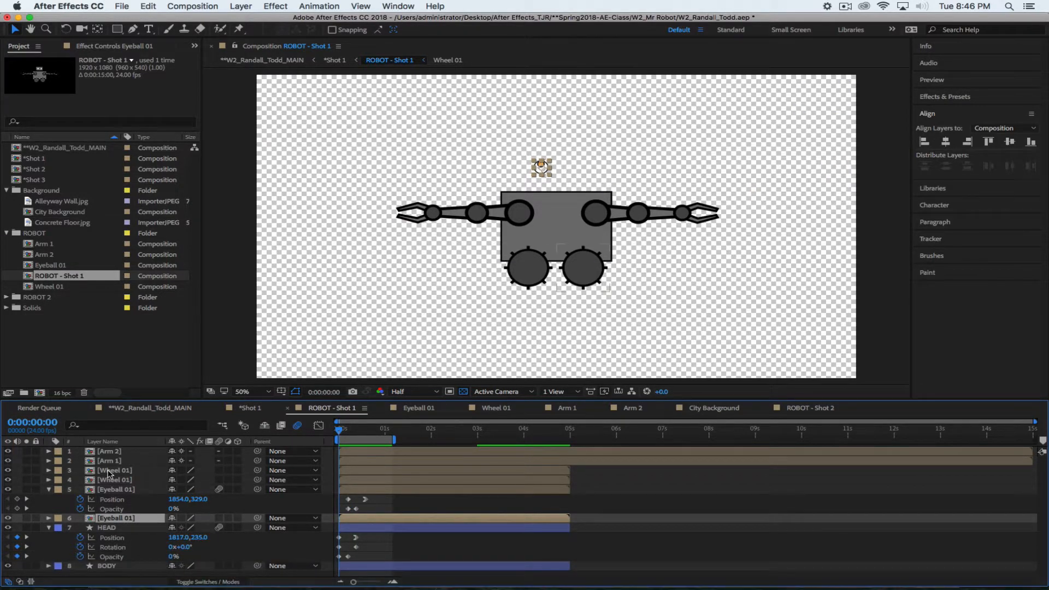
pyautogui.press('p')
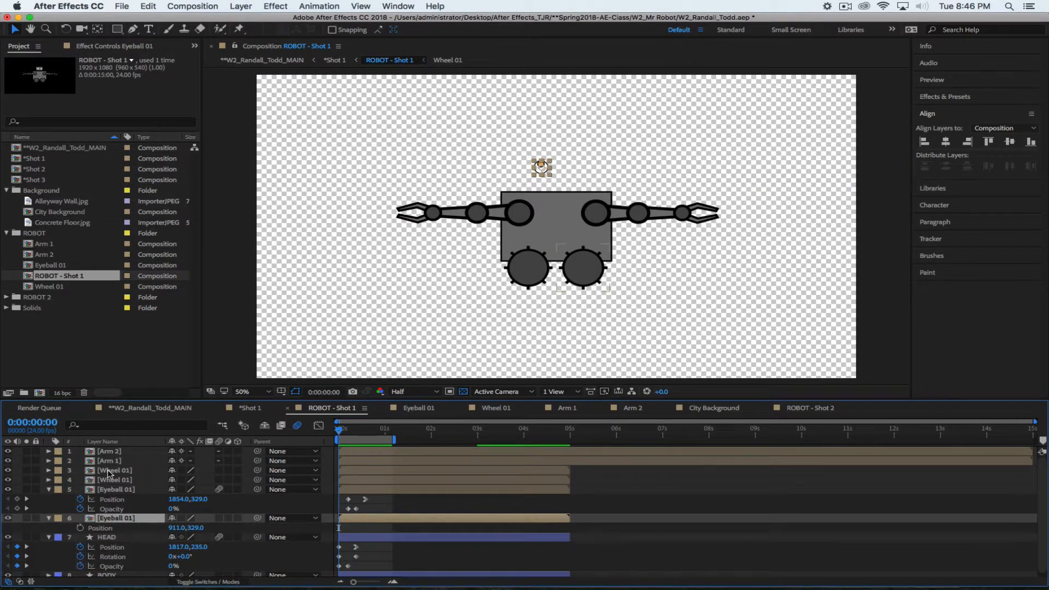
pyautogui.hotkey('shift', 't')
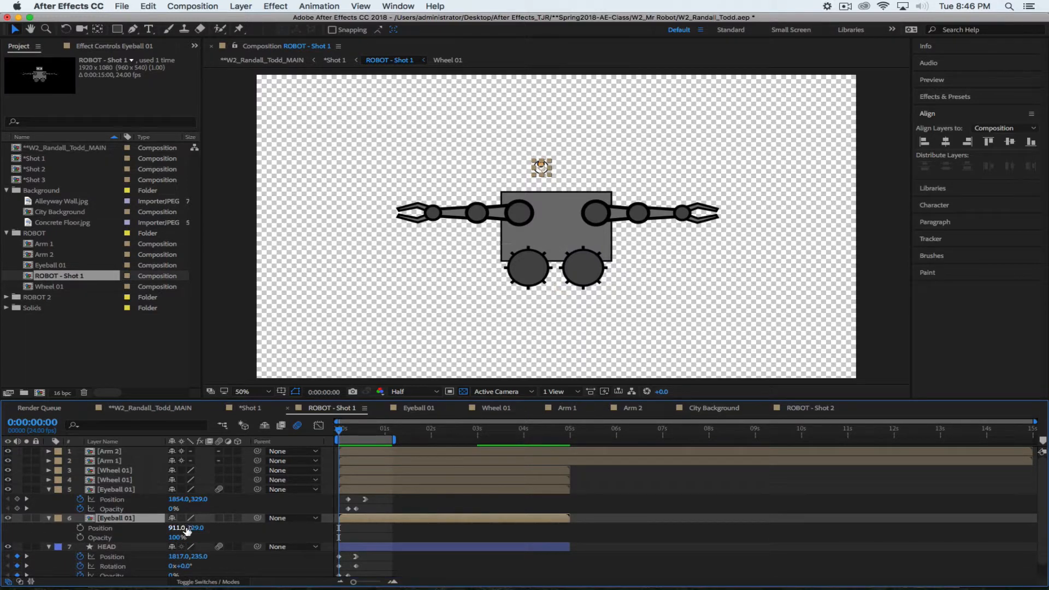
pyautogui.moveTo(339, 432); pyautogui.dragTo(350, 432)
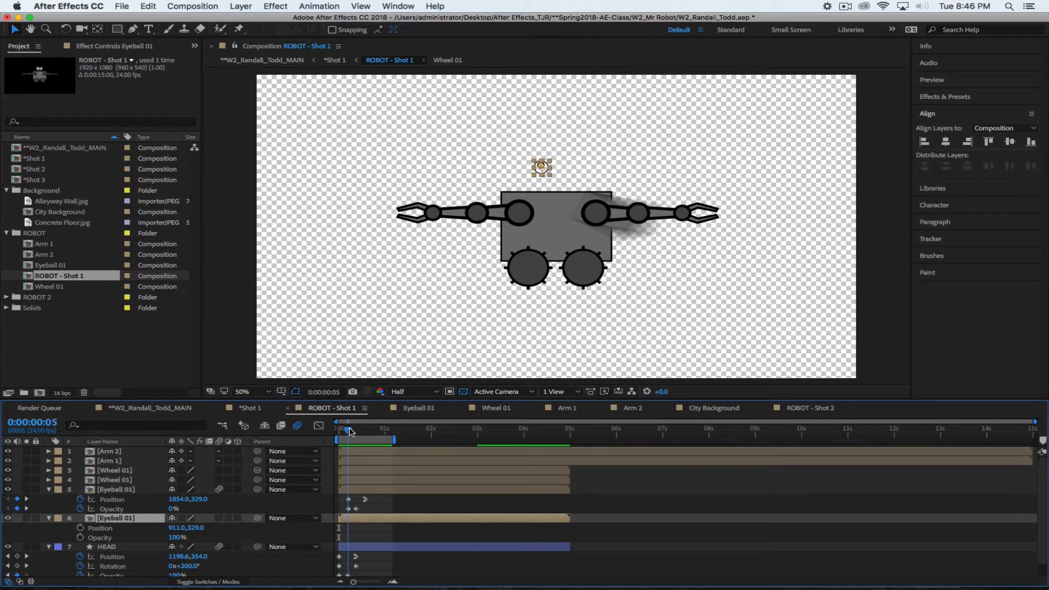
pyautogui.moveTo(351, 431); pyautogui.dragTo(354, 432)
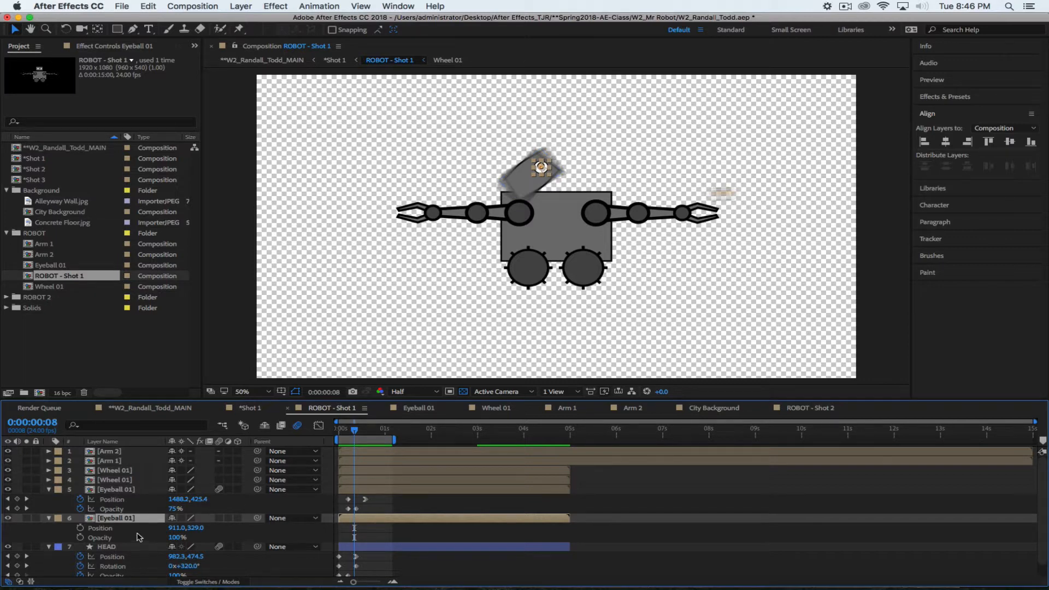
pyautogui.click(80, 528)
pyautogui.click(80, 537)
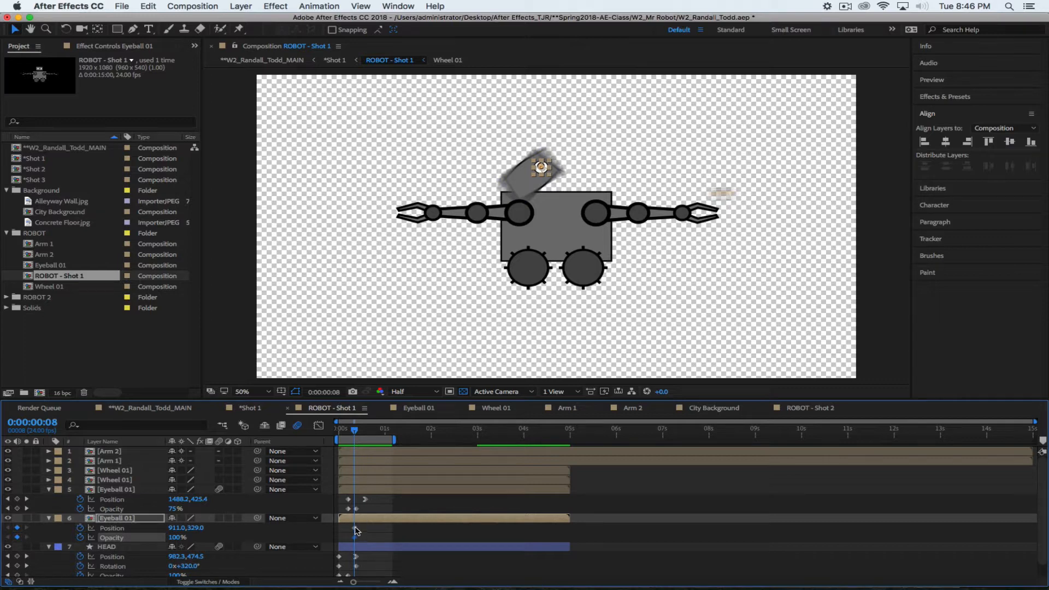
# Shift the arrival keyframe later and move the second eyeball's start position to 156, 150
pyautogui.moveTo(355, 527)
pyautogui.mouseDown()
pyautogui.moveTo(372, 527)
pyautogui.moveTo(364, 542)
pyautogui.mouseUp()
pyautogui.moveTo(172, 499); pyautogui.dragTo(80, 497)
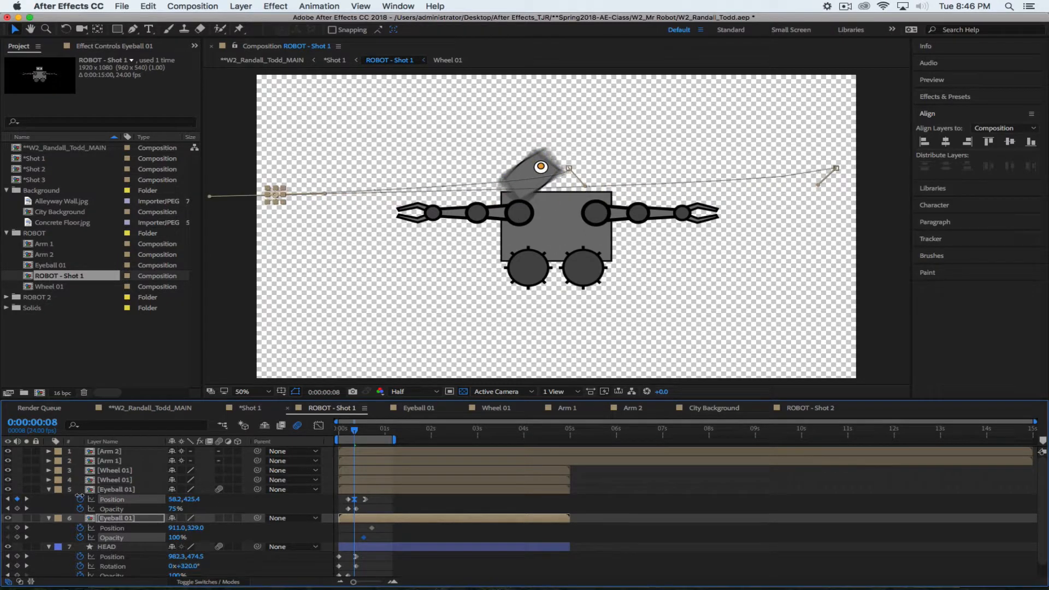
pyautogui.hotkey('ctrl', 'z')
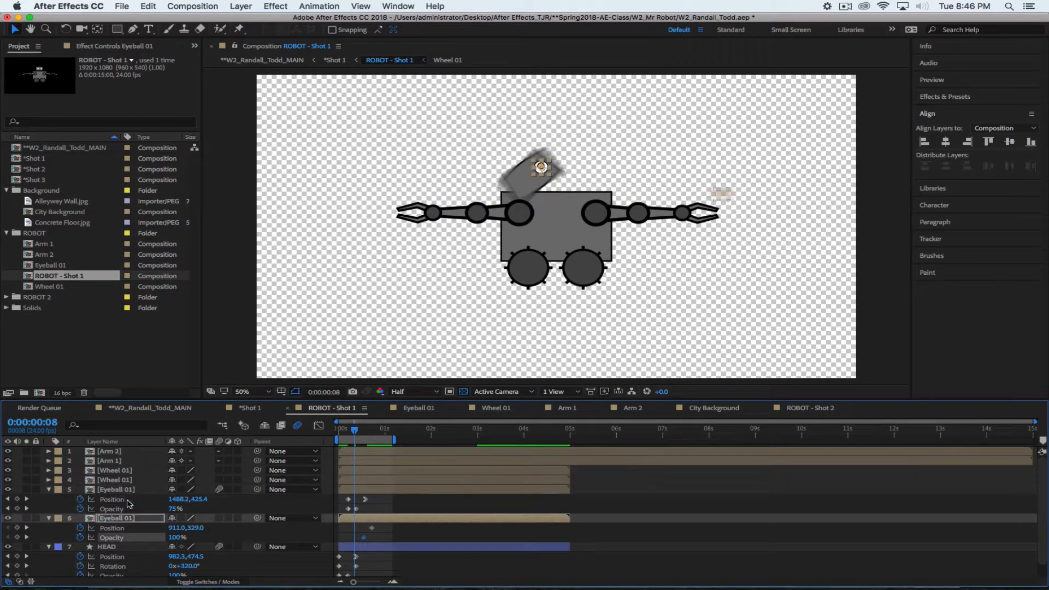
pyautogui.moveTo(174, 528); pyautogui.dragTo(82, 528)
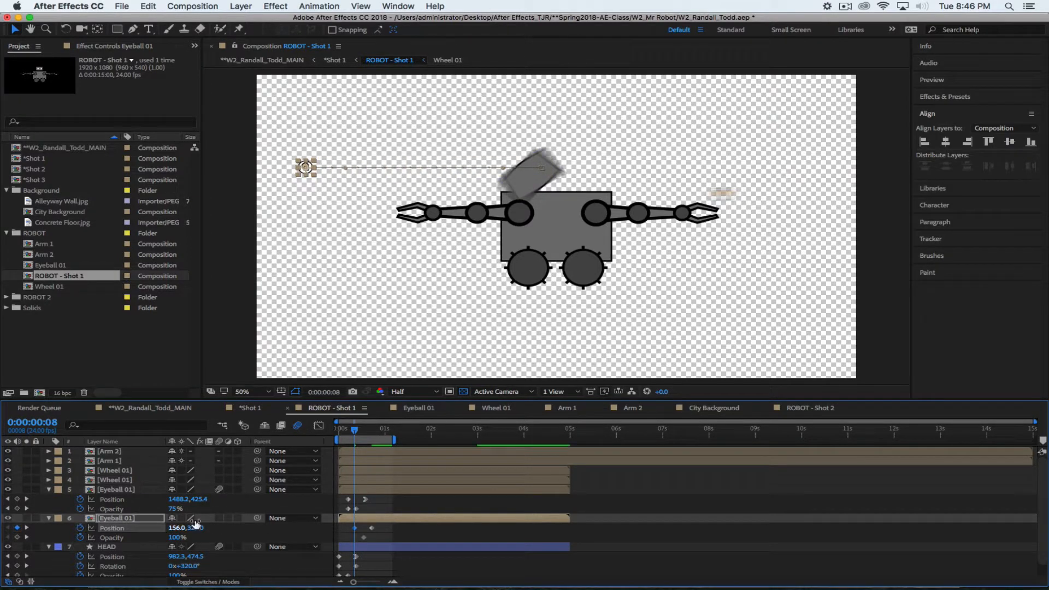
pyautogui.moveTo(196, 528); pyautogui.dragTo(224, 585)
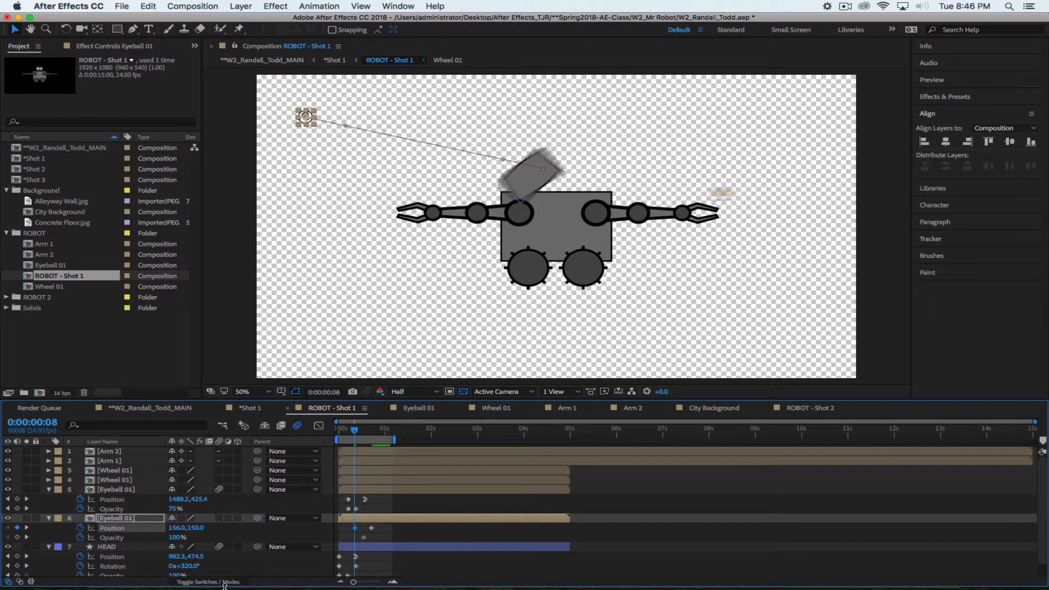
# Curve the second eyeball's flight path, set its starting Opacity to 0%, and select its arriving keyframe
pyautogui.moveTo(346, 124); pyautogui.dragTo(348, 175)
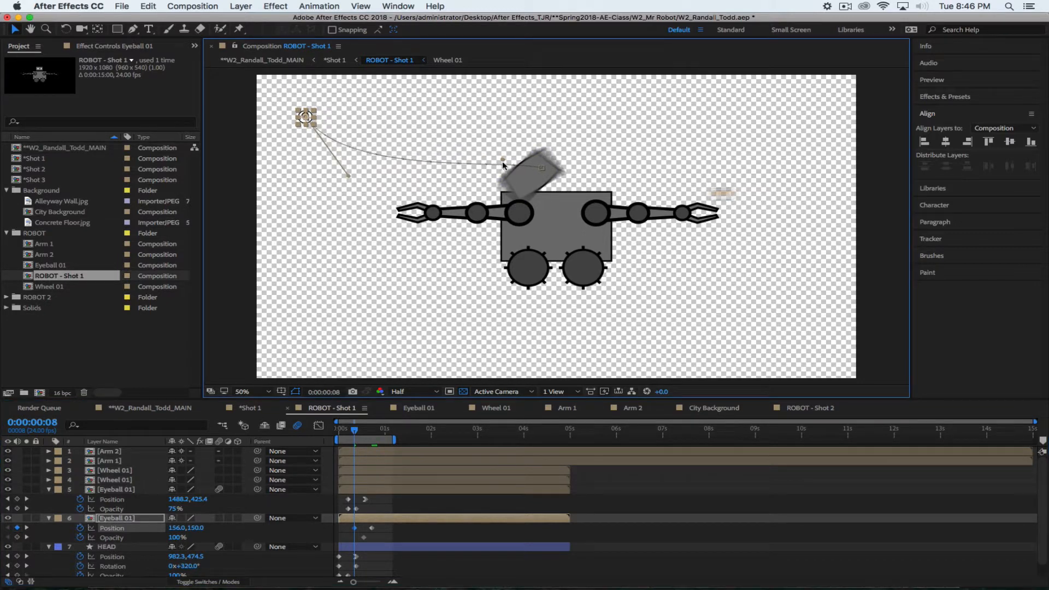
pyautogui.moveTo(503, 162); pyautogui.dragTo(428, 188)
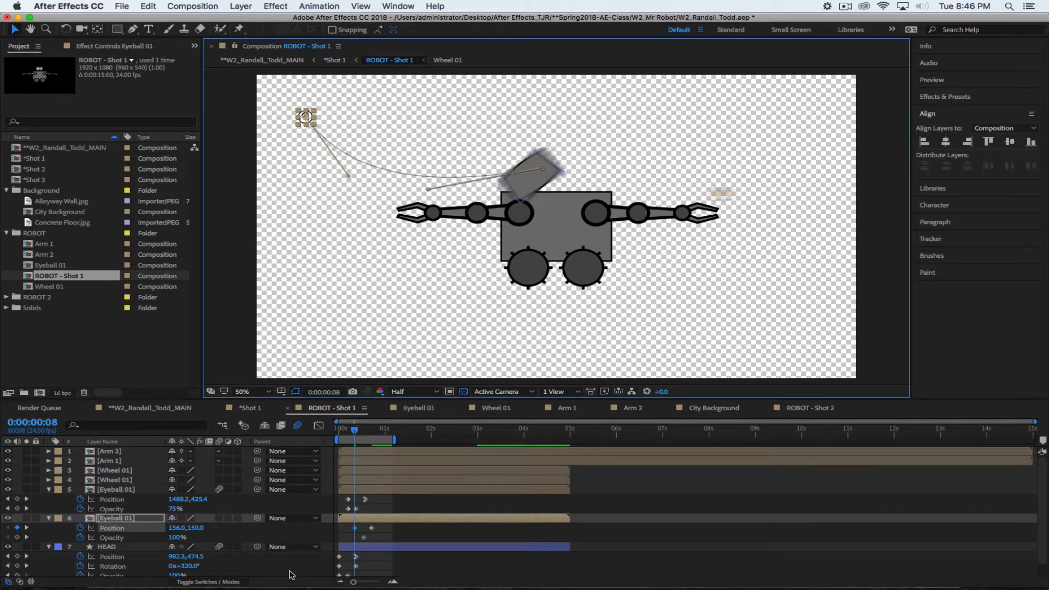
pyautogui.click(17, 536)
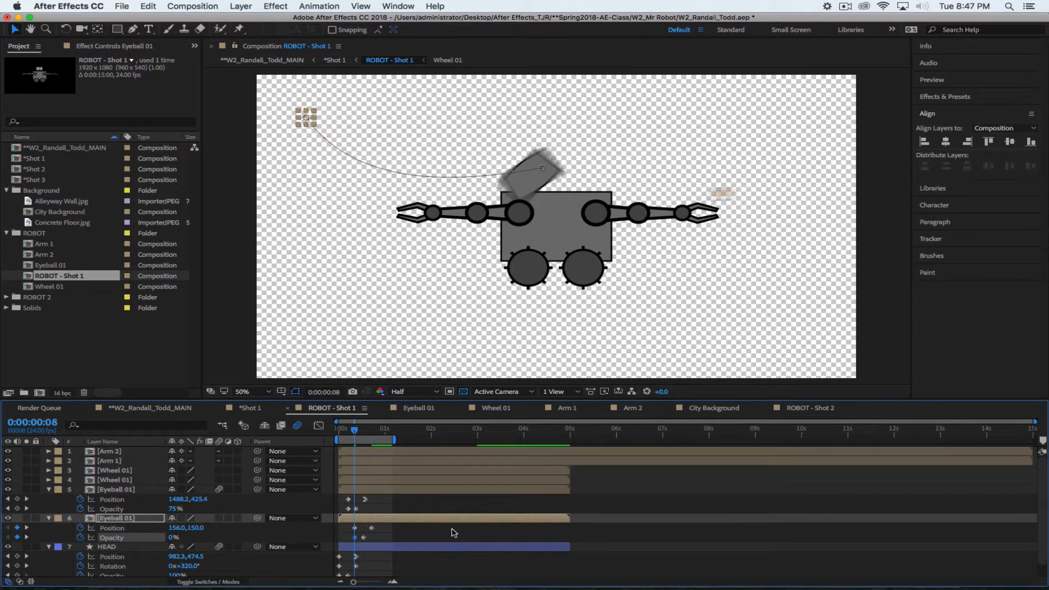
pyautogui.click(372, 528)
pyautogui.rightClick(372, 528)
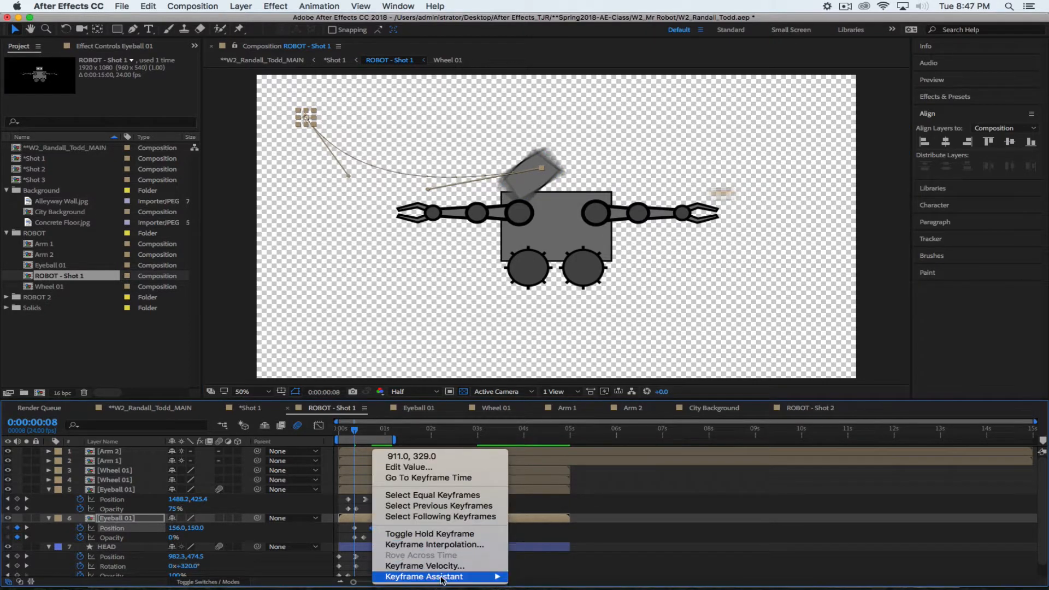
# Ease in the second eyeball's arriving Position keyframe, then preview and stop at 0:00:00:15
pyautogui.moveTo(470, 575)
pyautogui.click(634, 526)
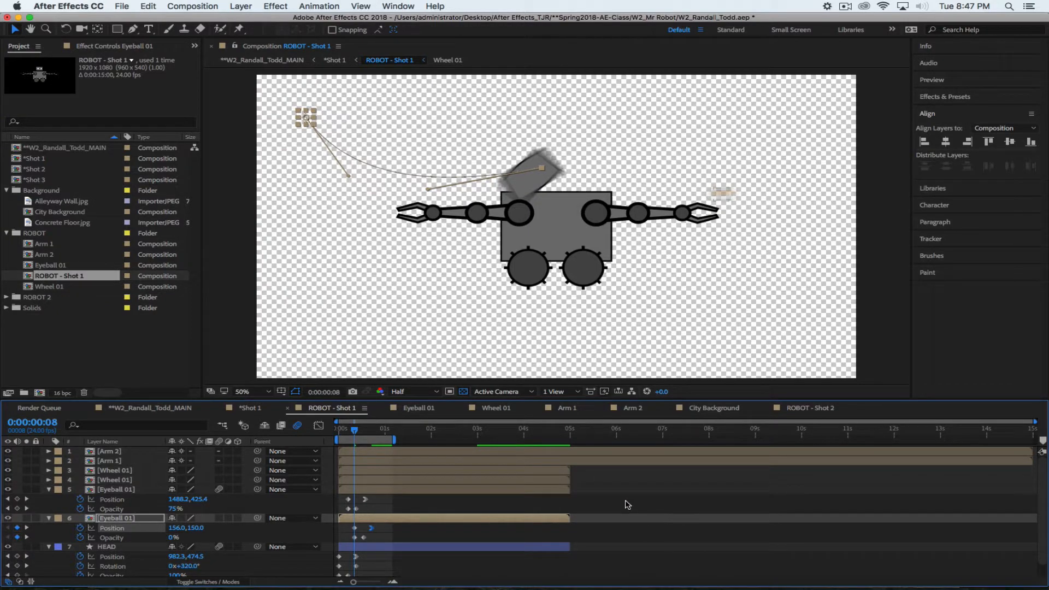
pyautogui.press('space')
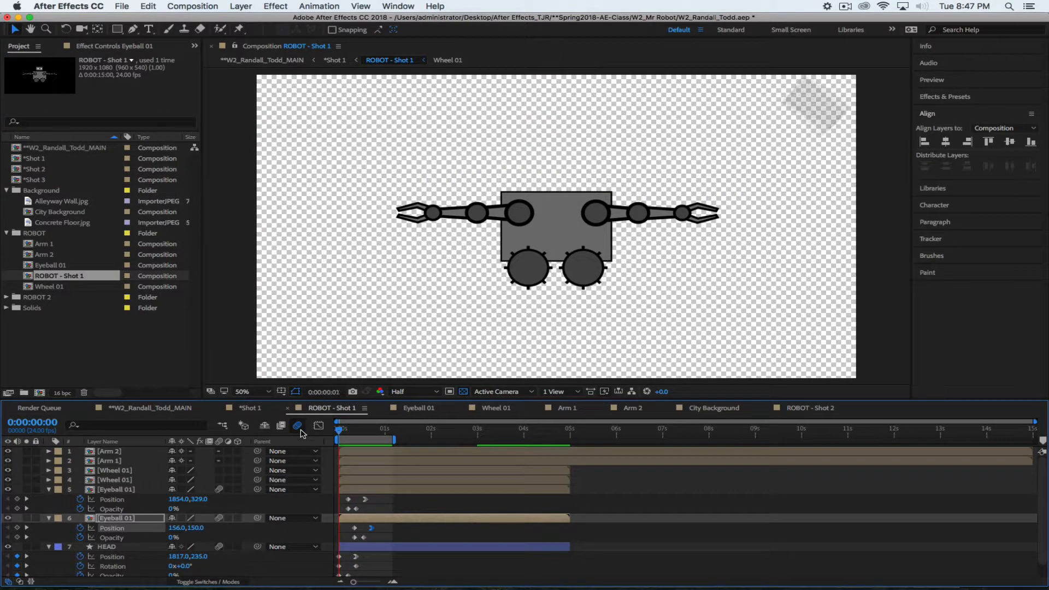
pyautogui.press('space')
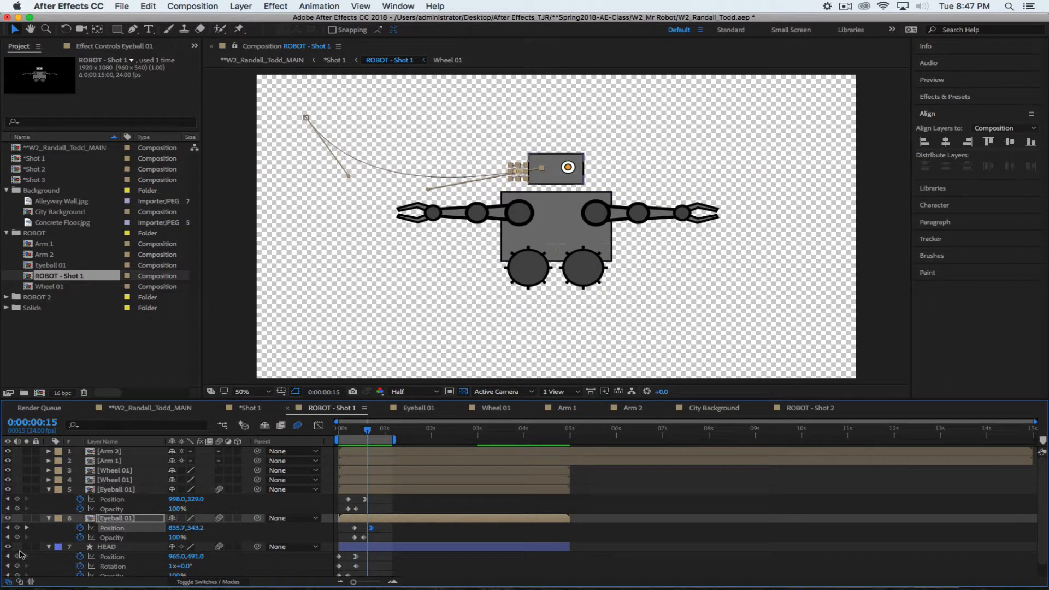
# Collapse the eyeball and HEAD layers, then review HEAD's animated path and timing
pyautogui.click(48, 488)
pyautogui.click(49, 498)
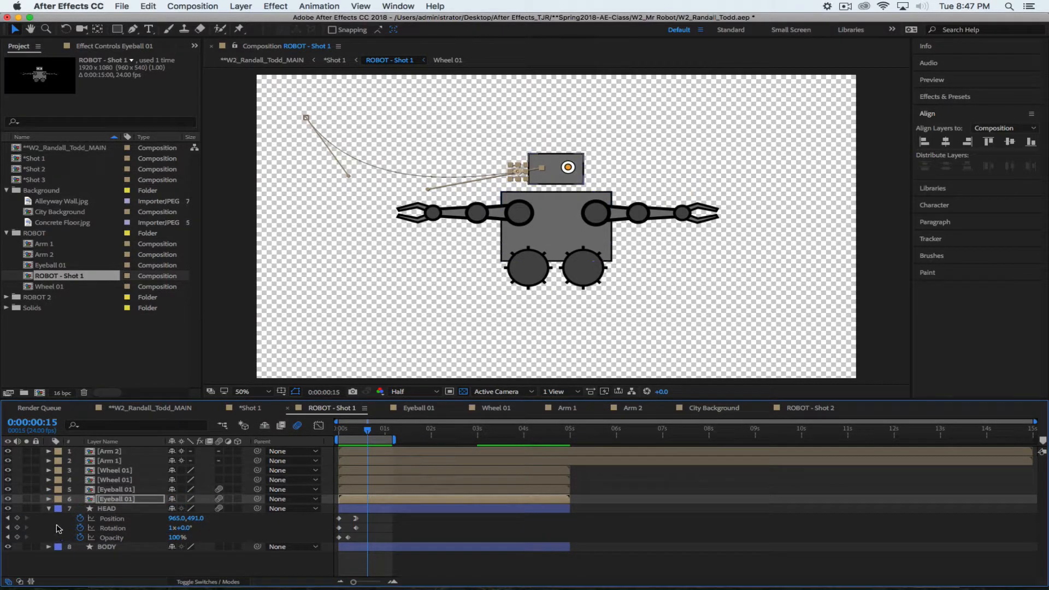
pyautogui.click(48, 508)
pyautogui.click(100, 548)
pyautogui.click(106, 507)
pyautogui.click(108, 517)
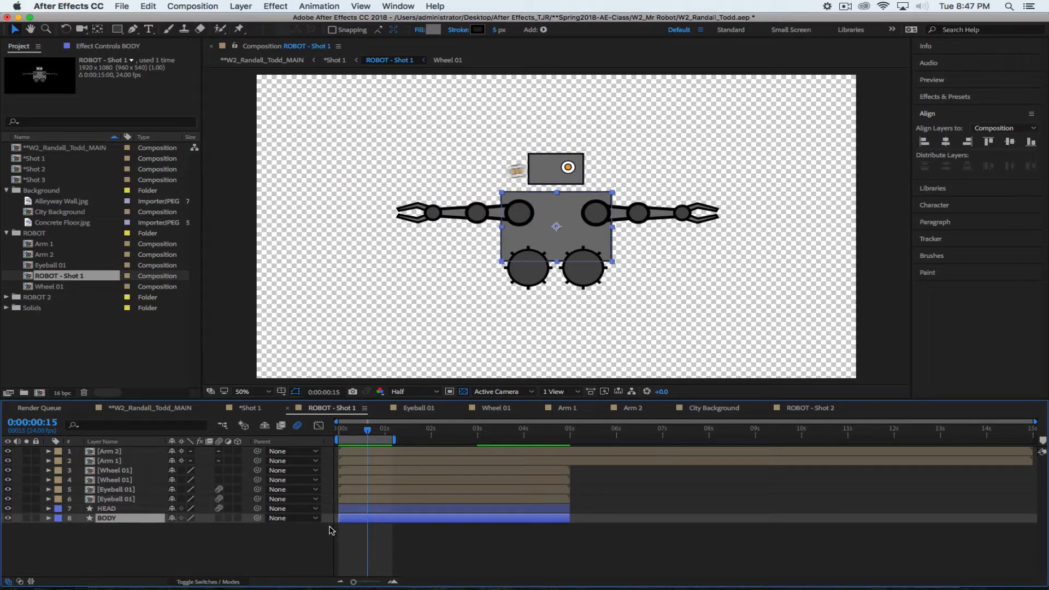
pyautogui.click(112, 508)
pyautogui.press('u')
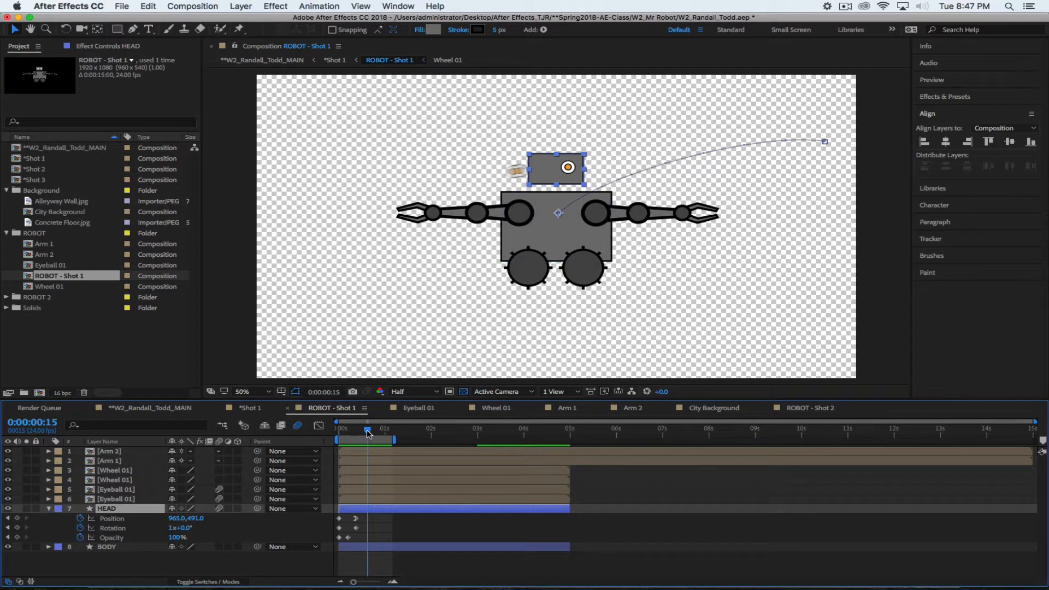
pyautogui.moveTo(368, 433); pyautogui.dragTo(362, 434)
# Keyframe BODY's Position, Rotation and Opacity, and shift its end keyframes later
pyautogui.click(103, 546)
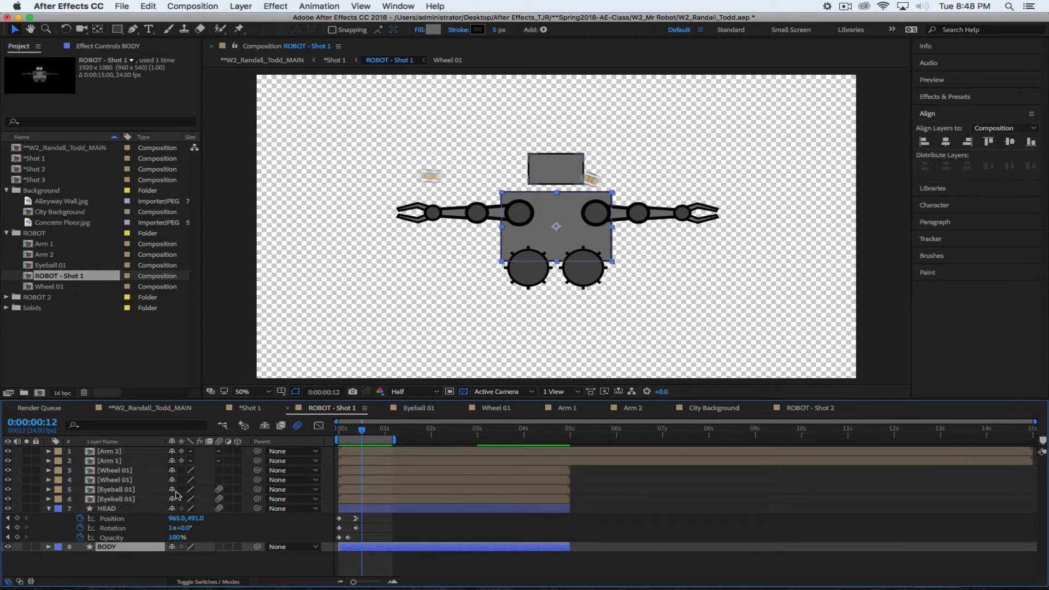
pyautogui.press('p')
pyautogui.hotkey('shift', 't')
pyautogui.hotkey('shift', 'r')
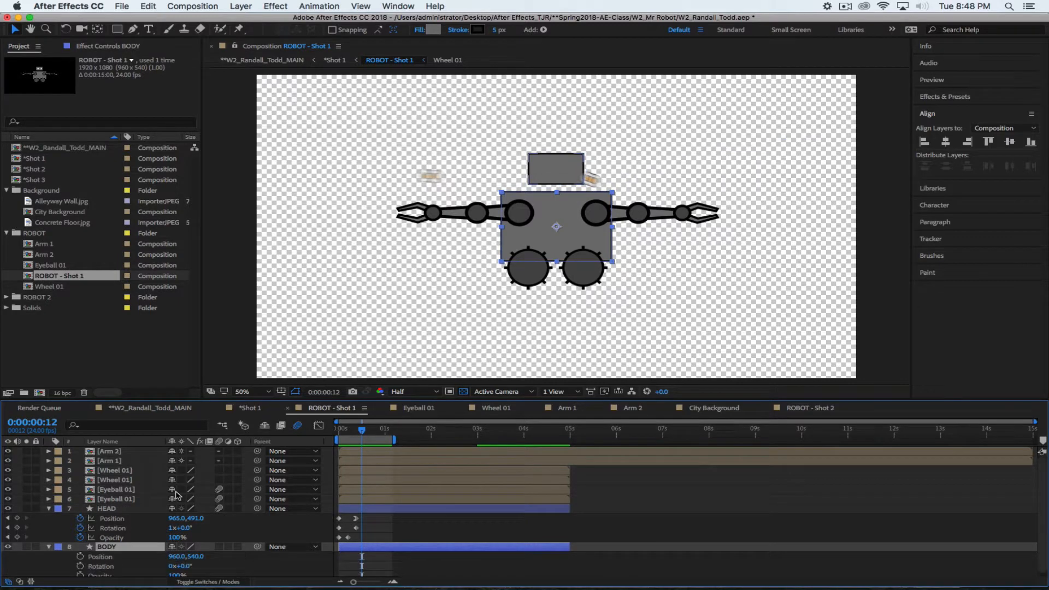
pyautogui.scroll(-1, 160, 522)
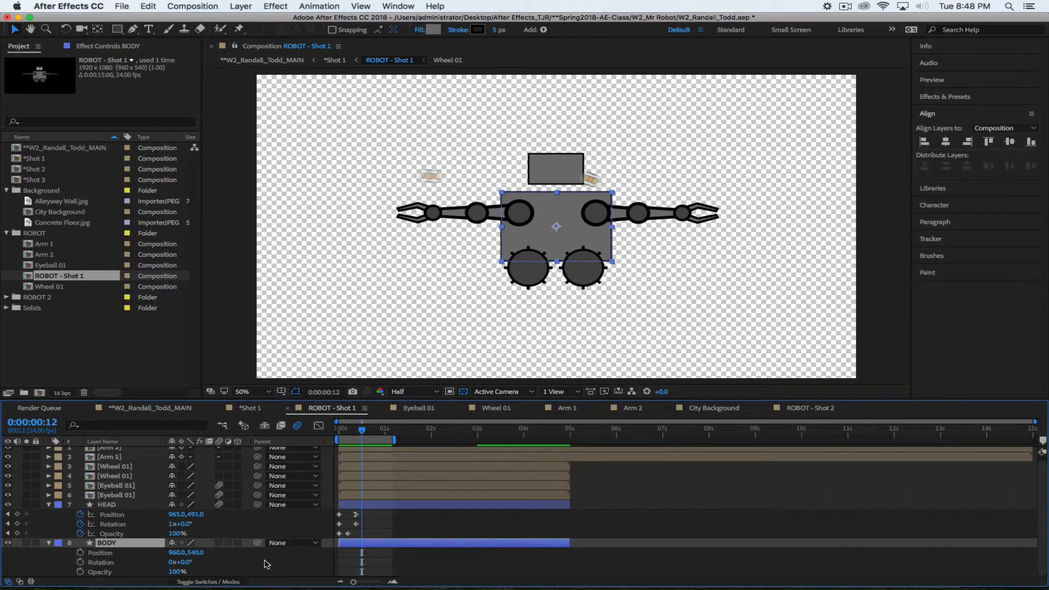
pyautogui.click(81, 552)
pyautogui.click(81, 561)
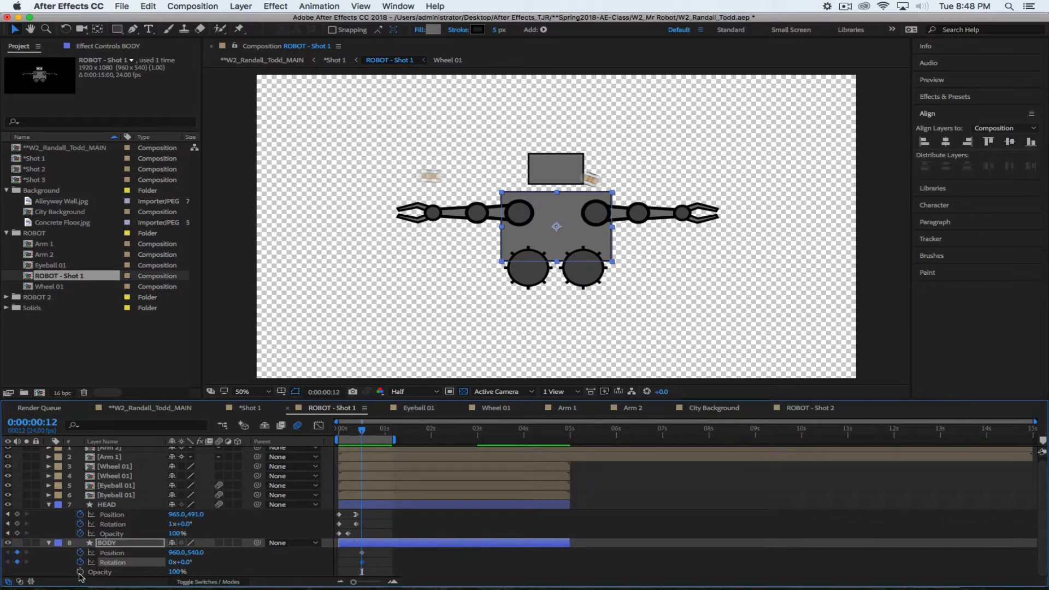
pyautogui.click(80, 571)
pyautogui.moveTo(362, 553); pyautogui.dragTo(371, 575)
# Start BODY at 0% opacity and position 200,540 on frame 12, curving its path upward
pyautogui.moveTo(175, 572); pyautogui.dragTo(44, 572)
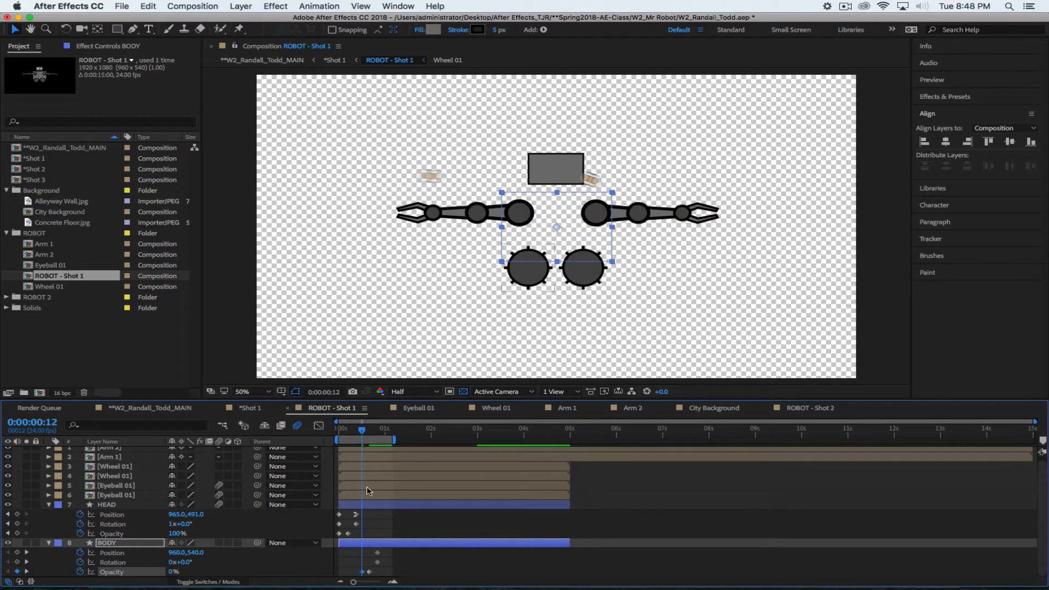
pyautogui.moveTo(361, 433)
pyautogui.mouseDown()
pyautogui.moveTo(376, 434)
pyautogui.moveTo(360, 434)
pyautogui.mouseUp()
pyautogui.moveTo(184, 553); pyautogui.dragTo(122, 552)
pyautogui.moveTo(361, 227); pyautogui.dragTo(387, 189)
pyautogui.moveTo(518, 226); pyautogui.dragTo(514, 194)
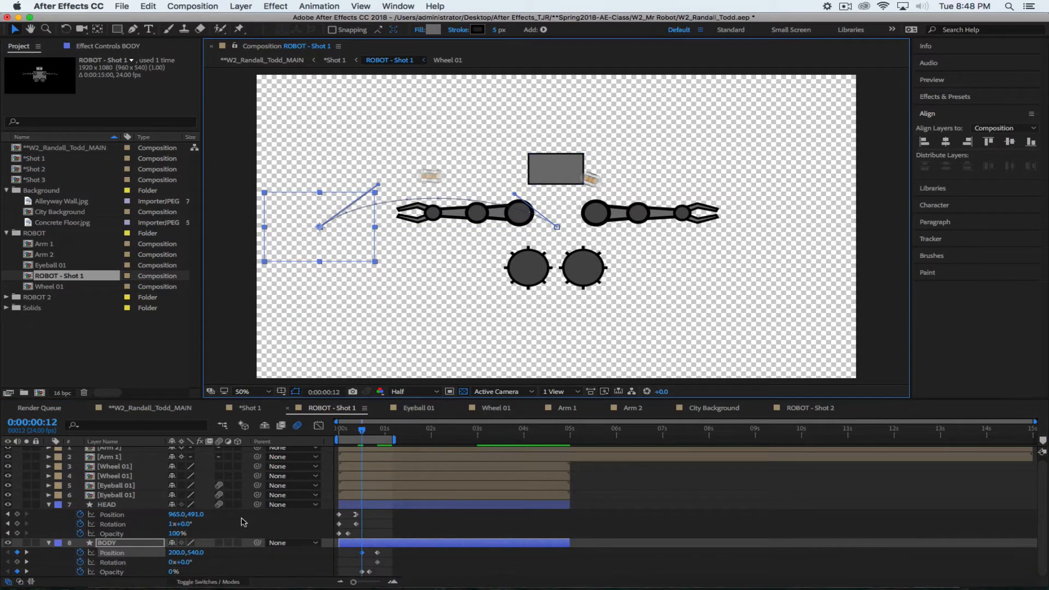
# Set BODY's starting rotation to -1 revolution and Easy Ease In its landing Position and Rotation keyframes
pyautogui.click(171, 562)
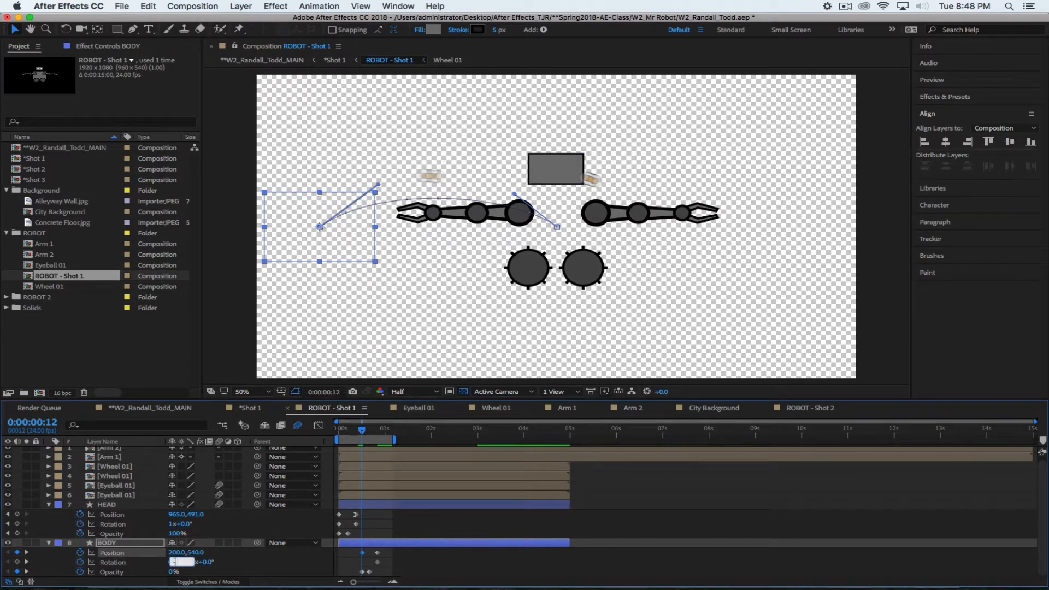
pyautogui.write('-1x+0.0°')
pyautogui.press('Return')
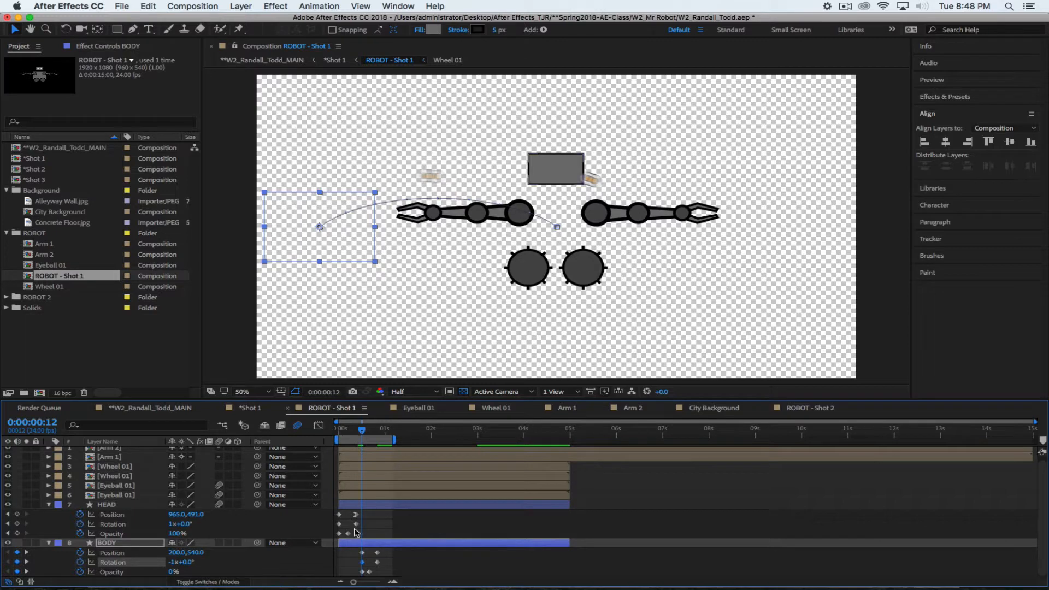
pyautogui.click(377, 552)
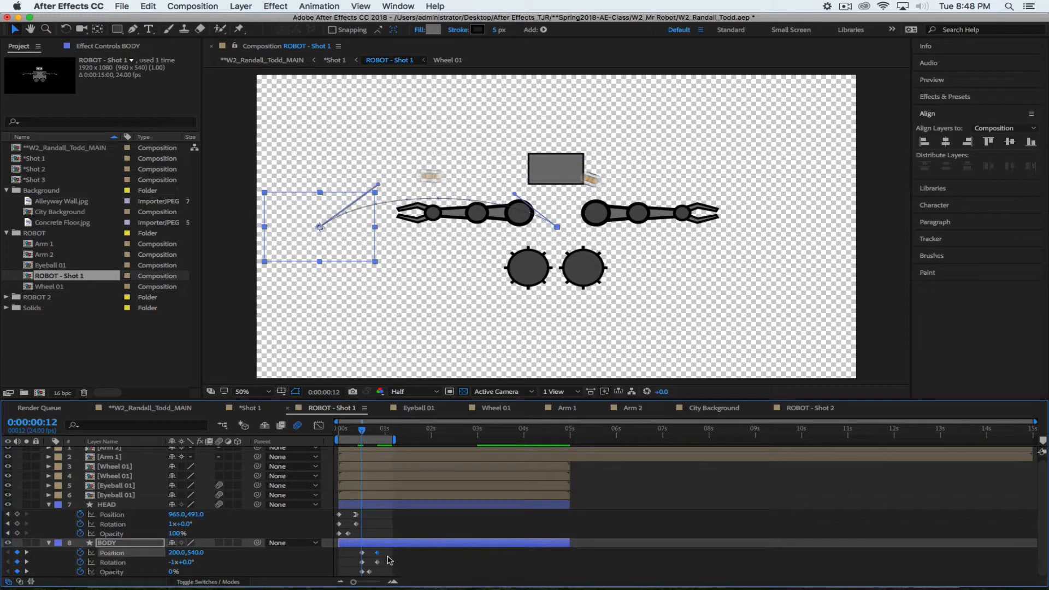
pyautogui.moveTo(389, 549); pyautogui.dragTo(375, 563)
pyautogui.rightClick(377, 561)
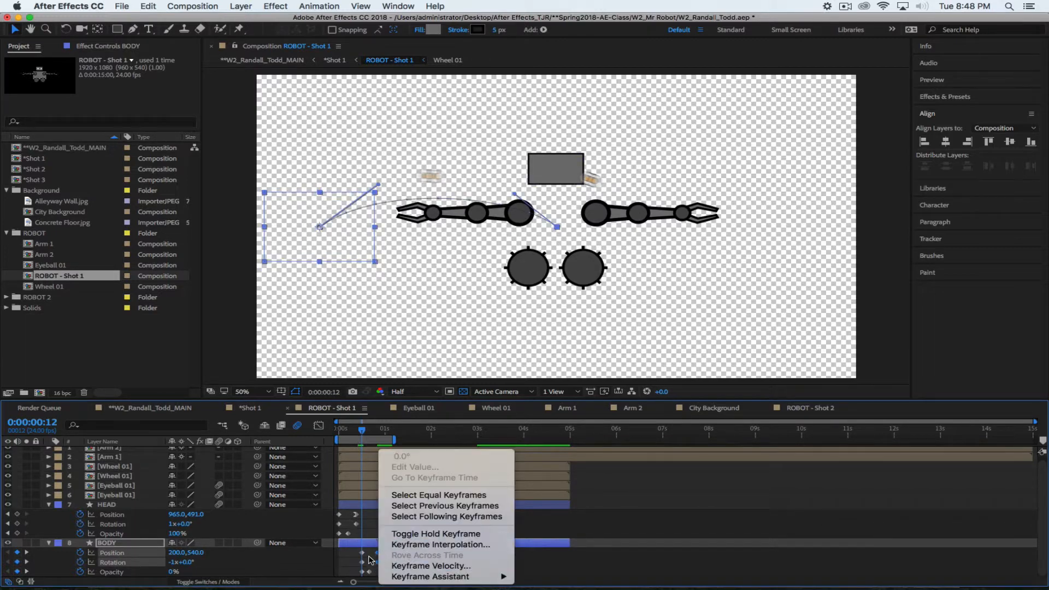
pyautogui.moveTo(480, 578)
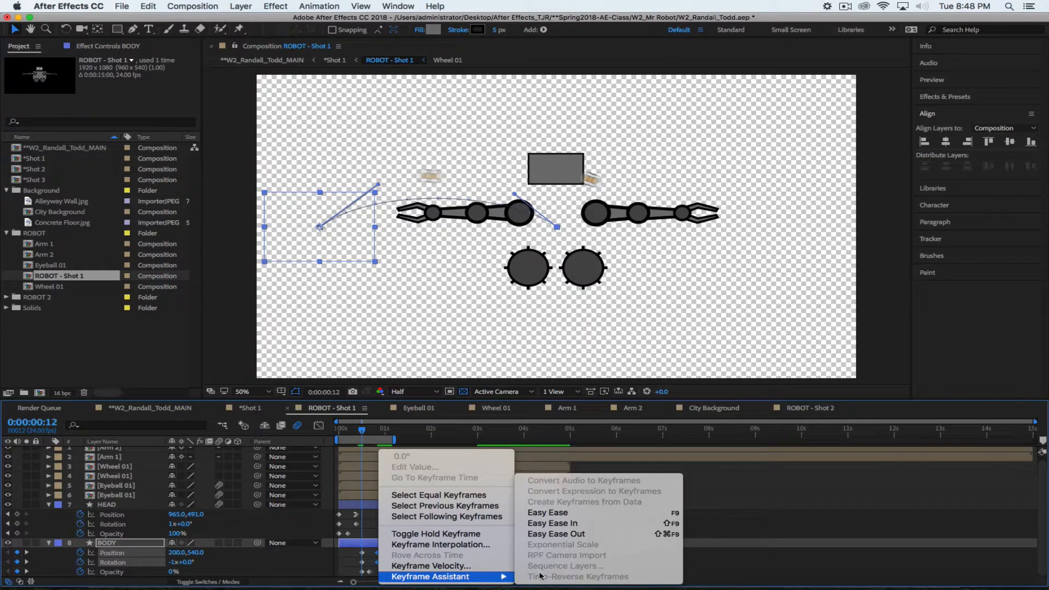
pyautogui.click(558, 524)
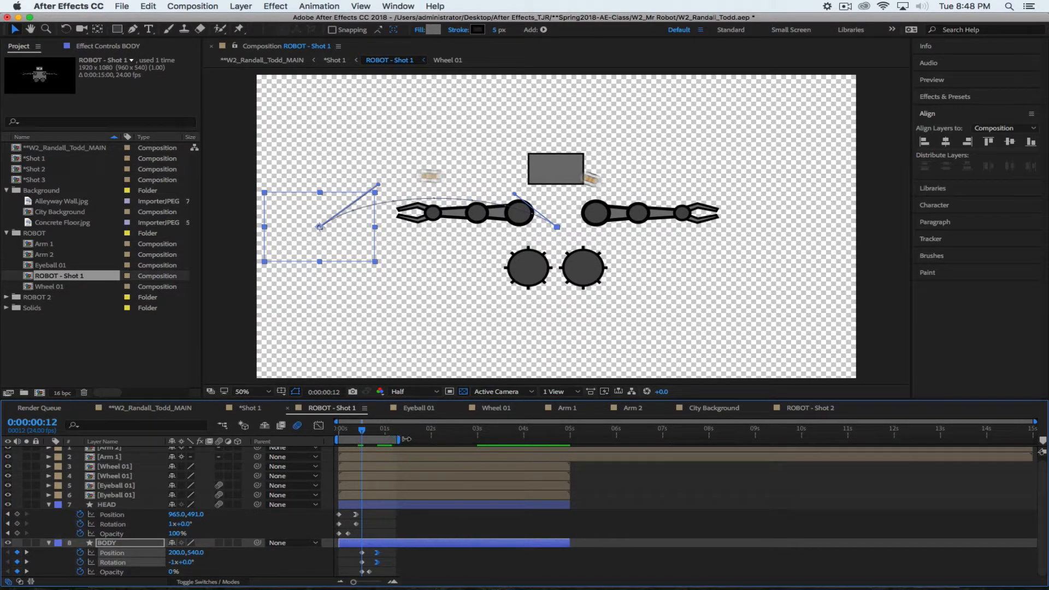
# Extend the work area, preview the shot, return to frame 16, and collapse HEAD and BODY
pyautogui.moveTo(406, 438); pyautogui.dragTo(416, 439)
pyautogui.press('space')
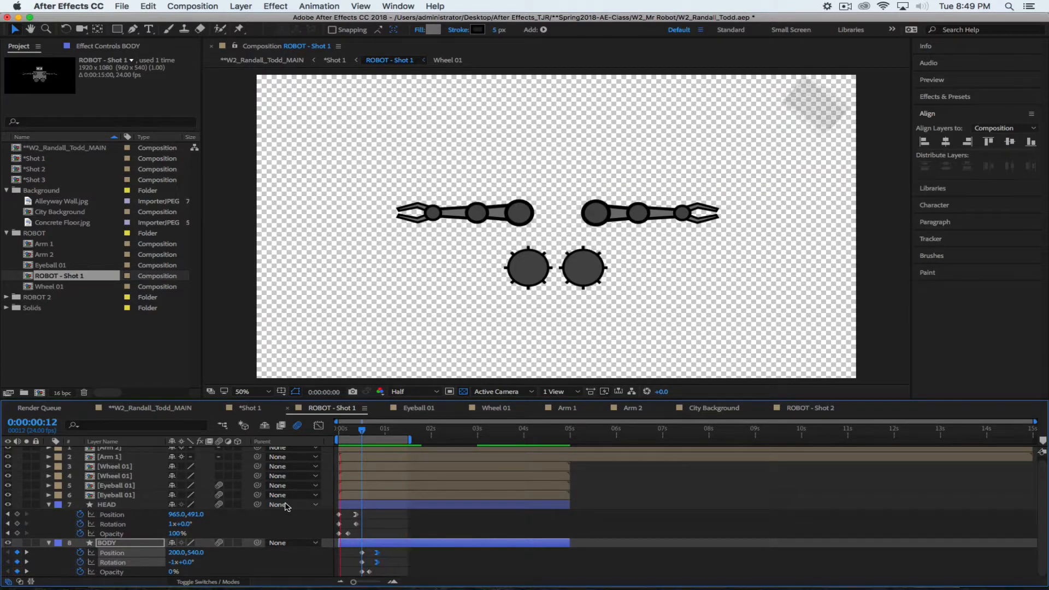
pyautogui.press('space')
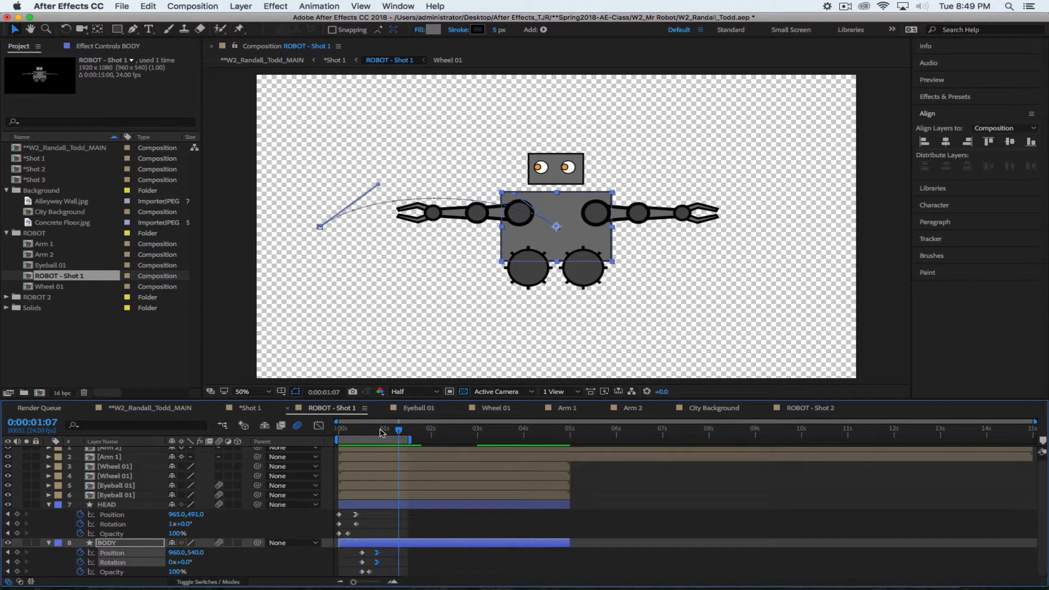
pyautogui.moveTo(381, 433); pyautogui.dragTo(370, 434)
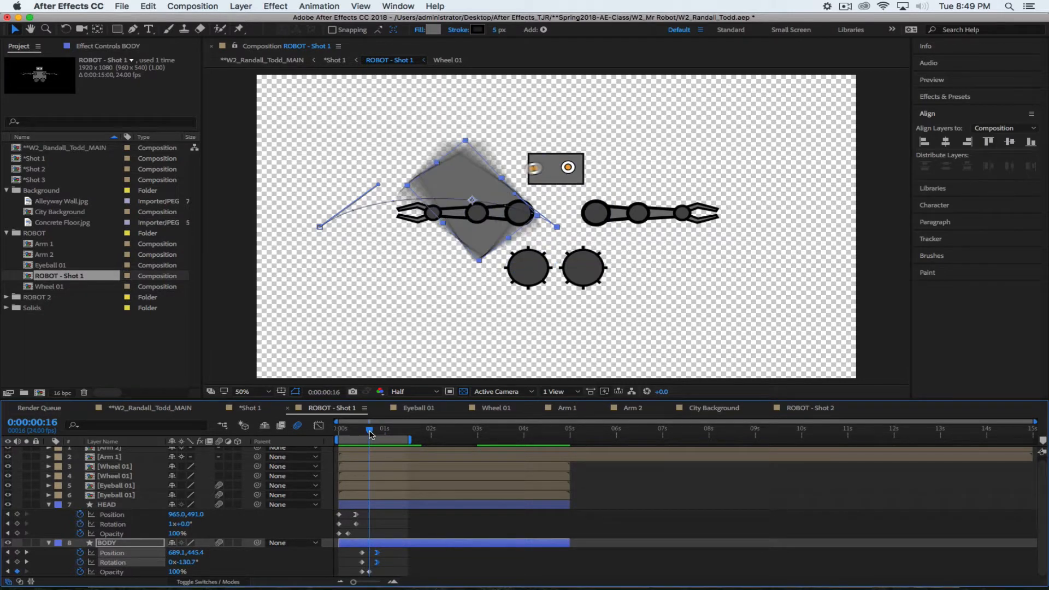
pyautogui.click(49, 504)
pyautogui.click(49, 518)
pyautogui.click(63, 553)
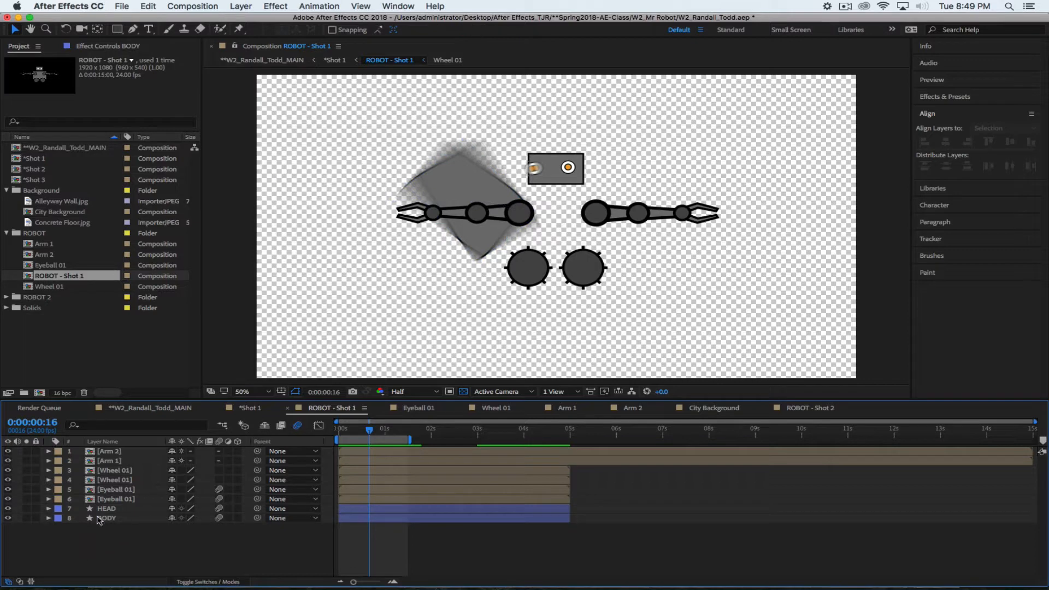
# Add Position, Rotation and Opacity keyframes to Arm 1
pyautogui.click(121, 463)
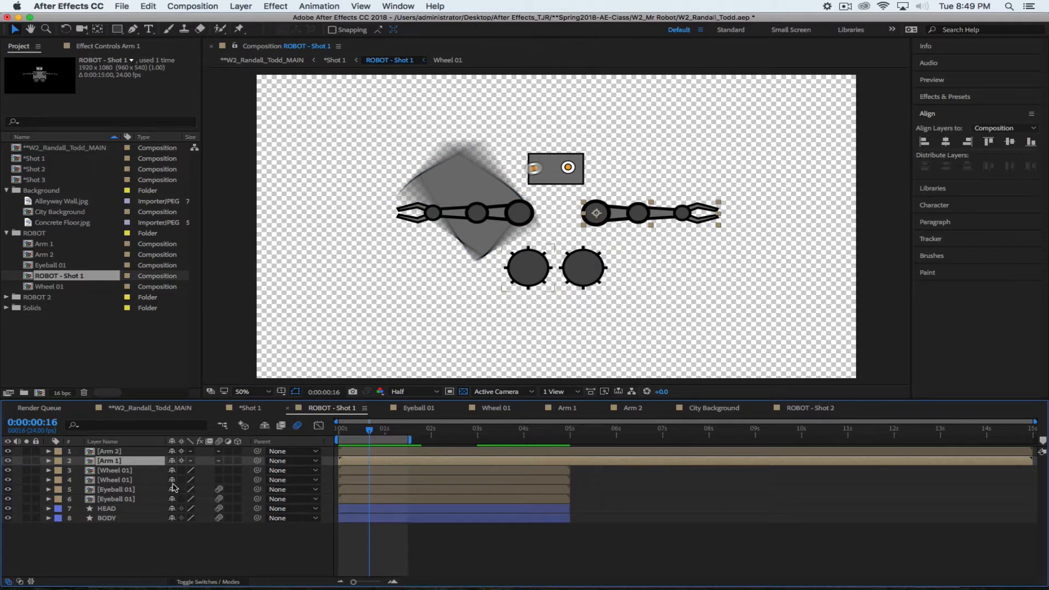
pyautogui.press('p')
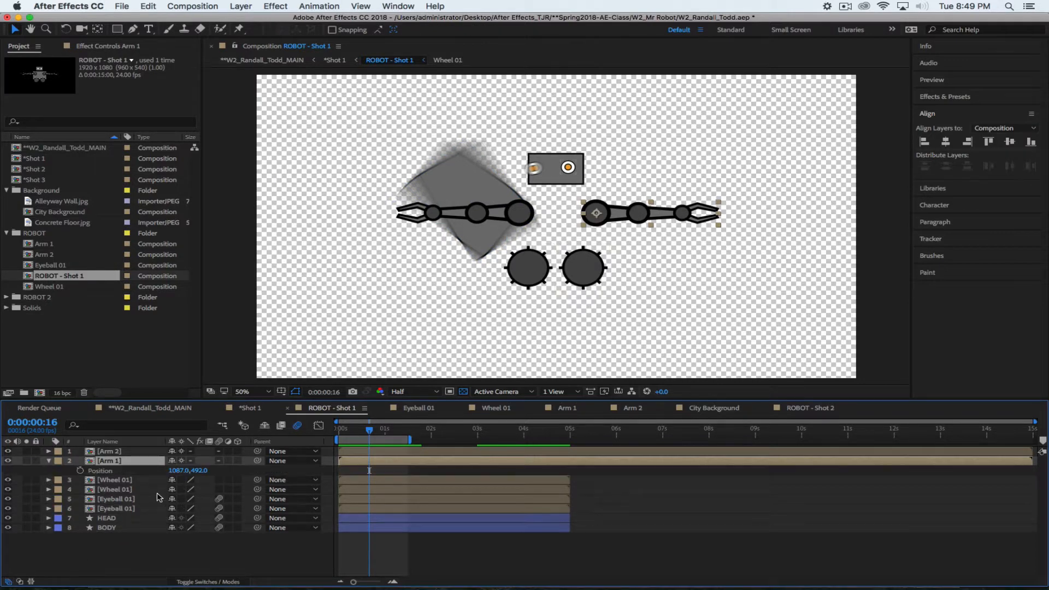
pyautogui.hotkey('shift', 'r')
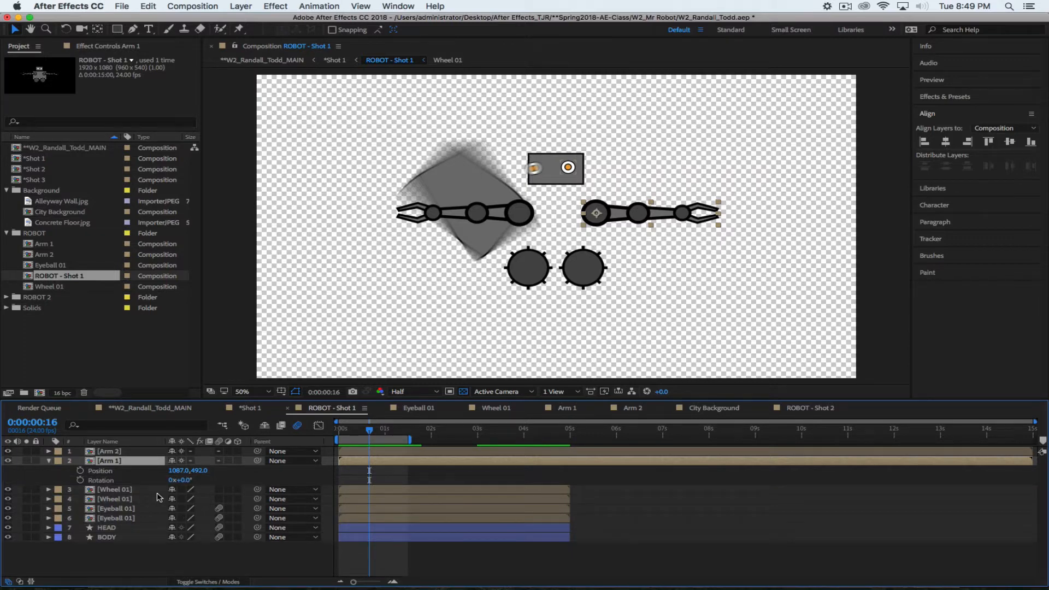
pyautogui.hotkey('shift', 't')
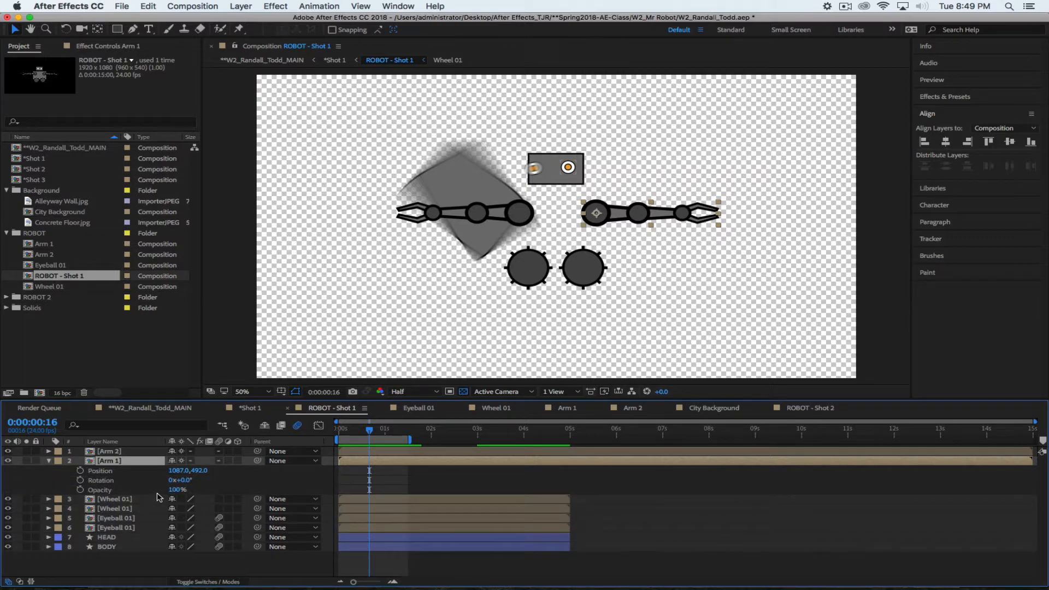
pyautogui.click(80, 470)
pyautogui.click(80, 480)
pyautogui.click(81, 489)
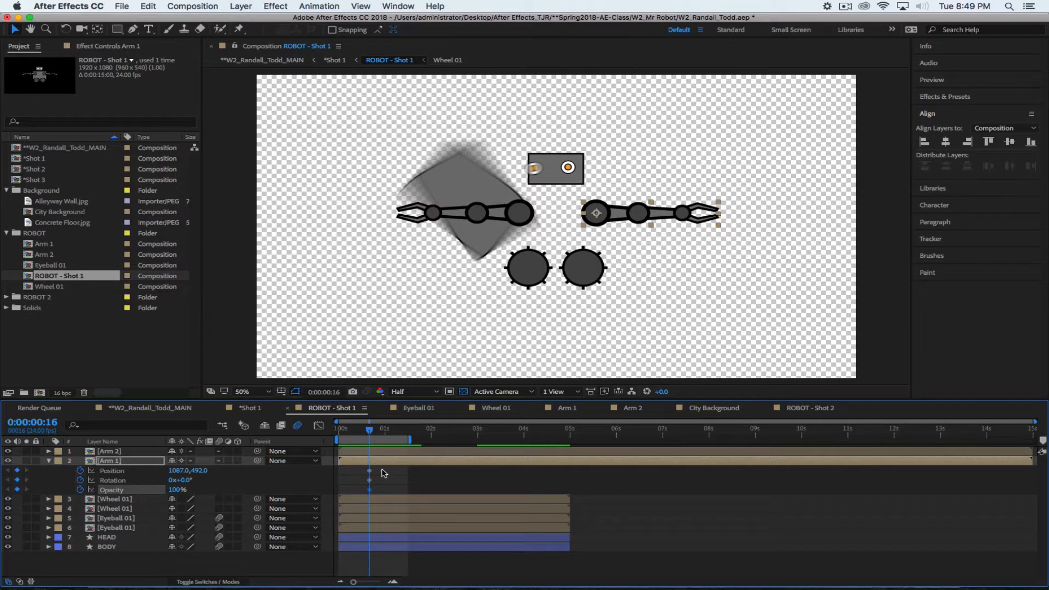
# Shift Arm 1's keyframes later and start it off-right at 1518,673 on frame 16
pyautogui.moveTo(361, 472); pyautogui.dragTo(381, 490)
pyautogui.click(374, 490)
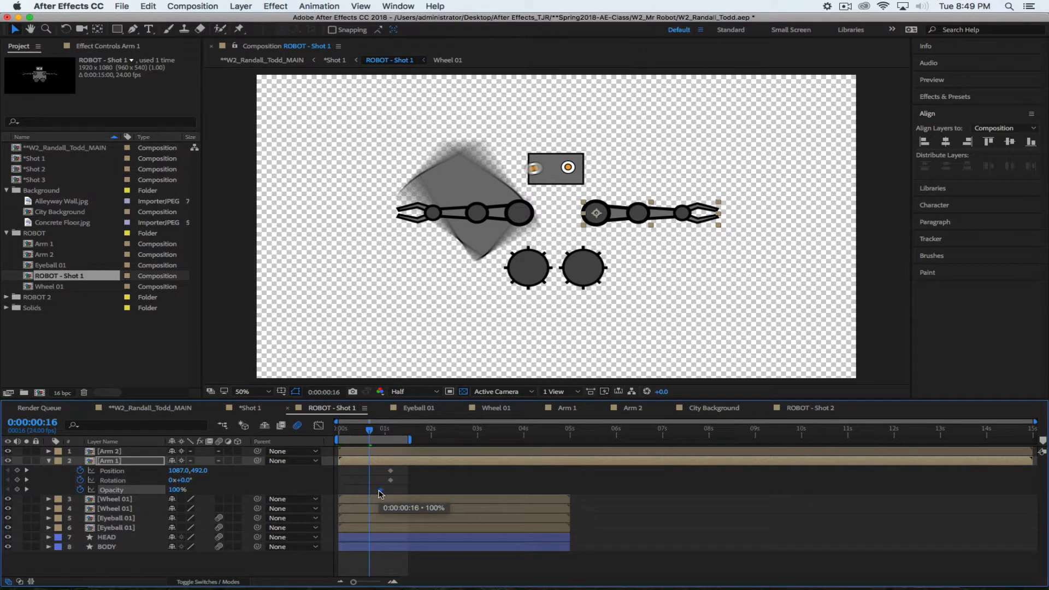
pyautogui.click(227, 484)
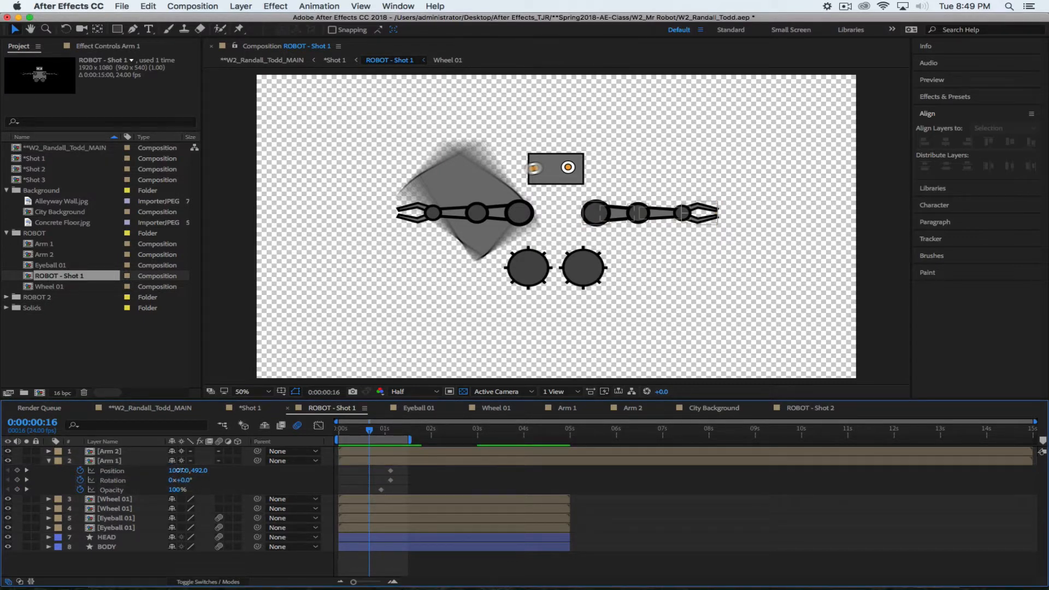
pyautogui.moveTo(181, 471); pyautogui.dragTo(433, 503)
pyautogui.moveTo(201, 471); pyautogui.dragTo(308, 474)
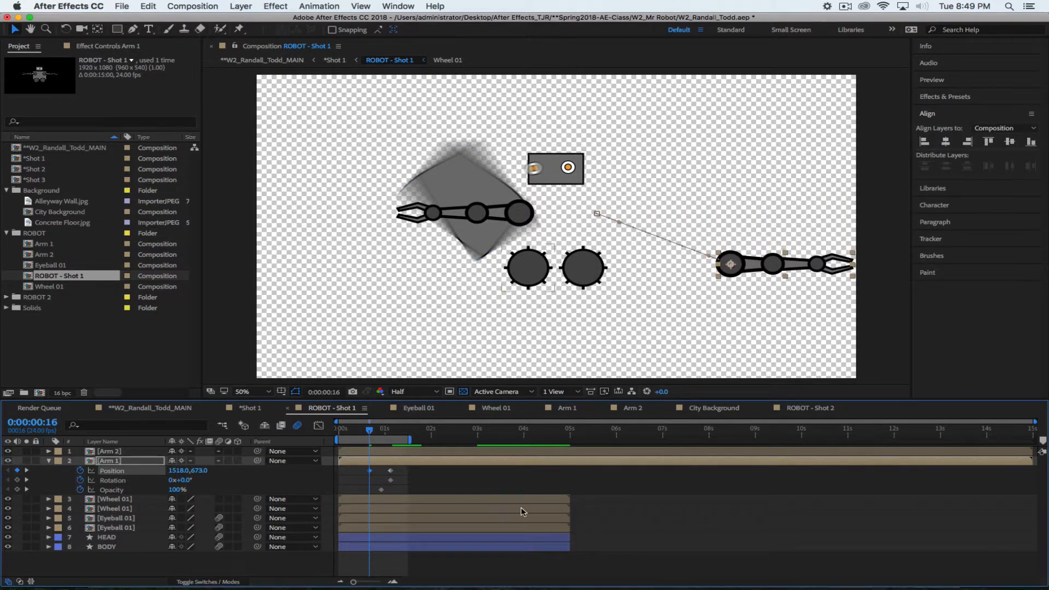
# Give Arm 1 a starting rotation of 2 revolutions and starting opacity of 0%
pyautogui.click(173, 482)
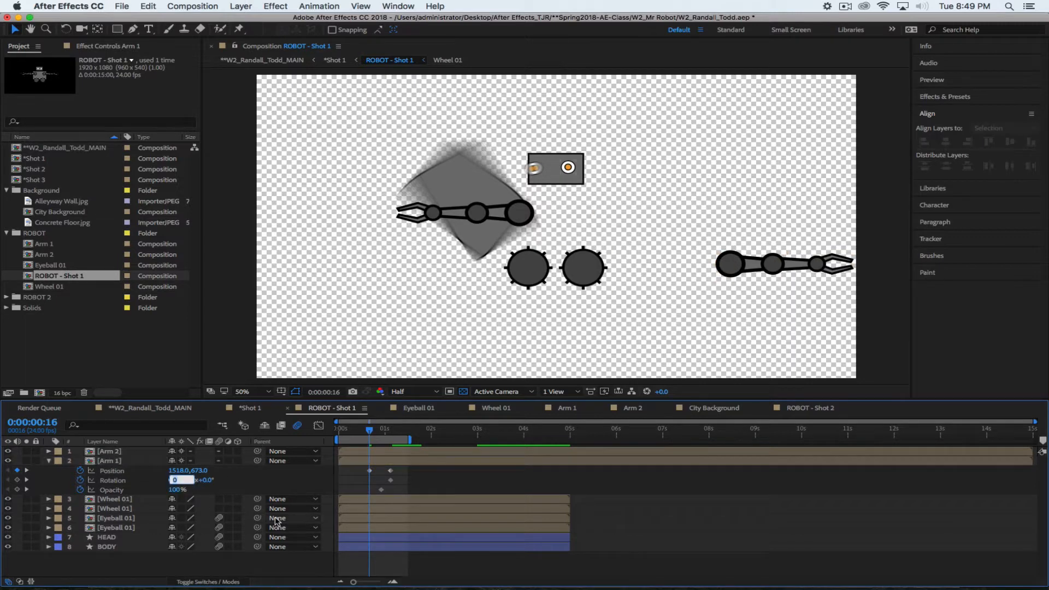
pyautogui.write('2')
pyautogui.press('Return')
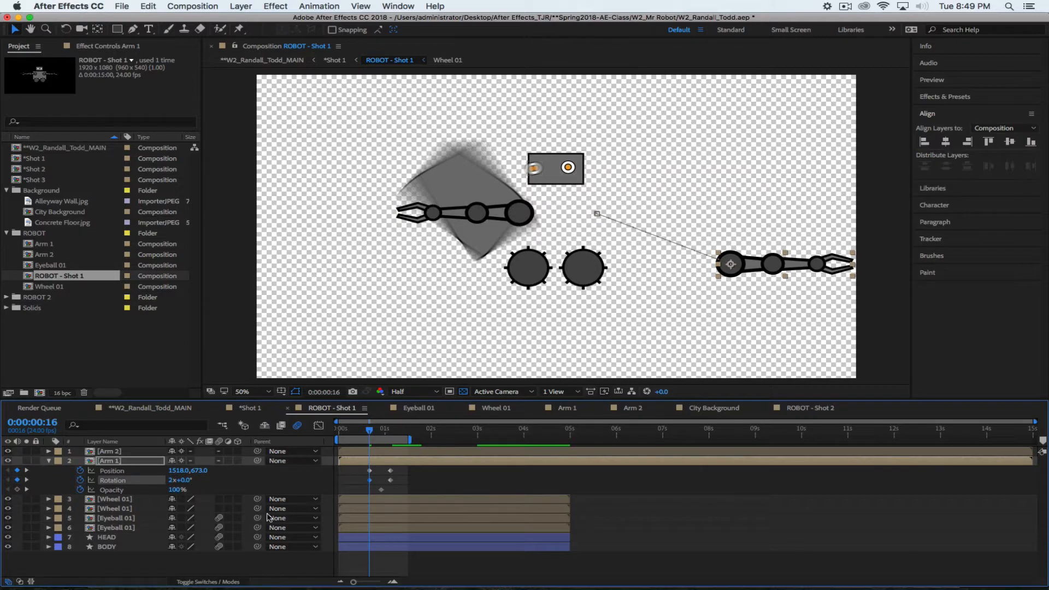
pyautogui.click(174, 489)
pyautogui.write('0')
pyautogui.press('Return')
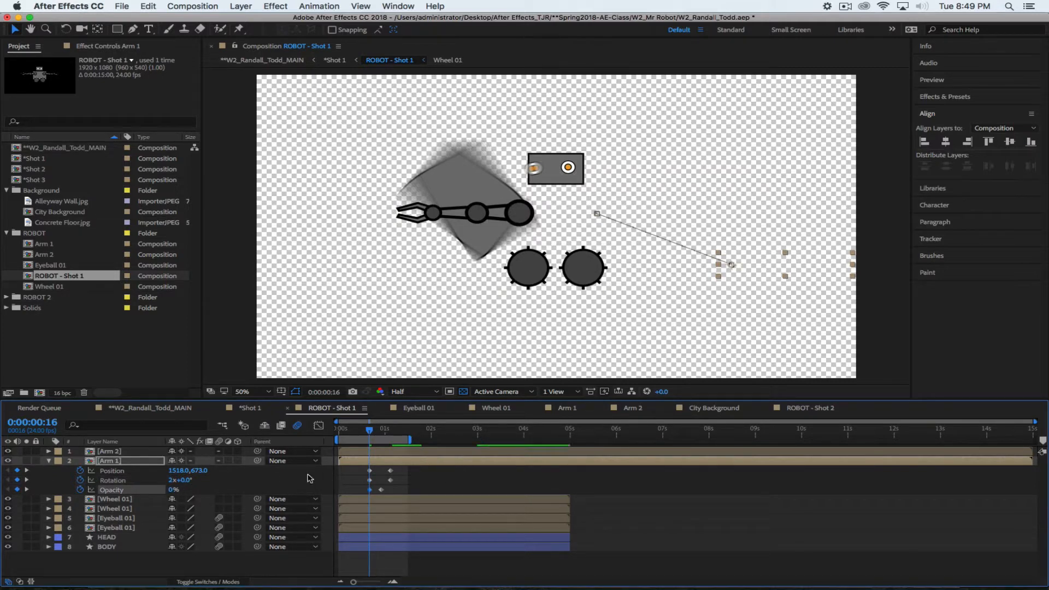
# Bend Arm 1's motion path into an upward arc
pyautogui.click(130, 472)
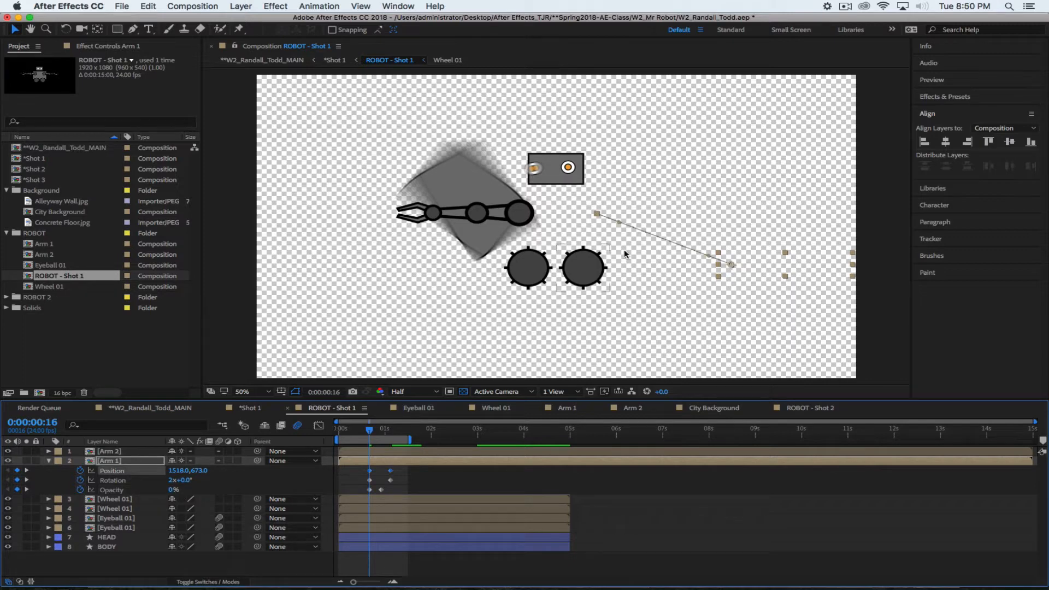
pyautogui.moveTo(620, 222); pyautogui.dragTo(653, 171)
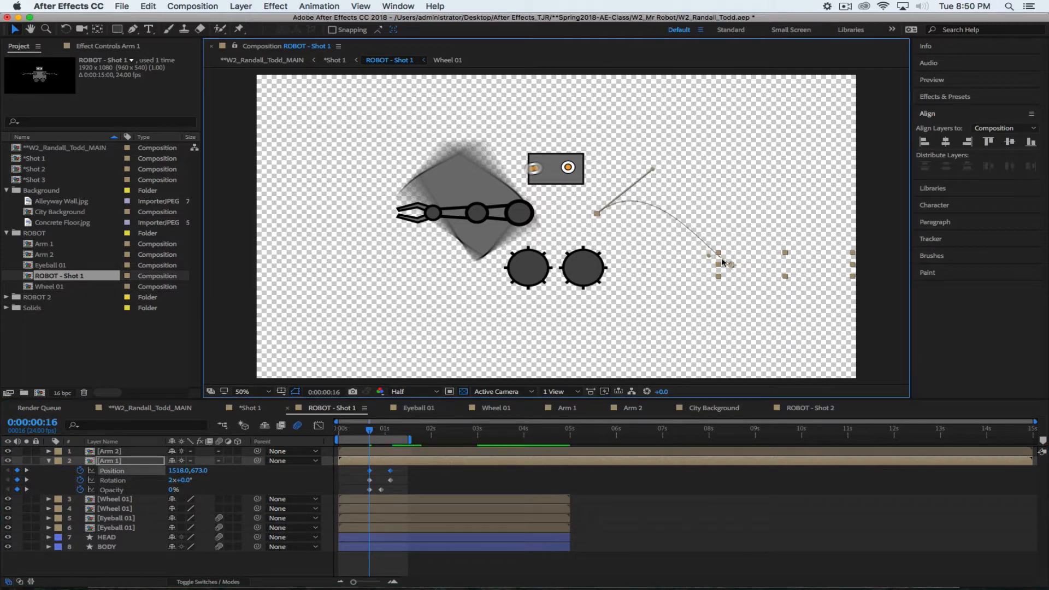
pyautogui.moveTo(709, 254); pyautogui.dragTo(732, 212)
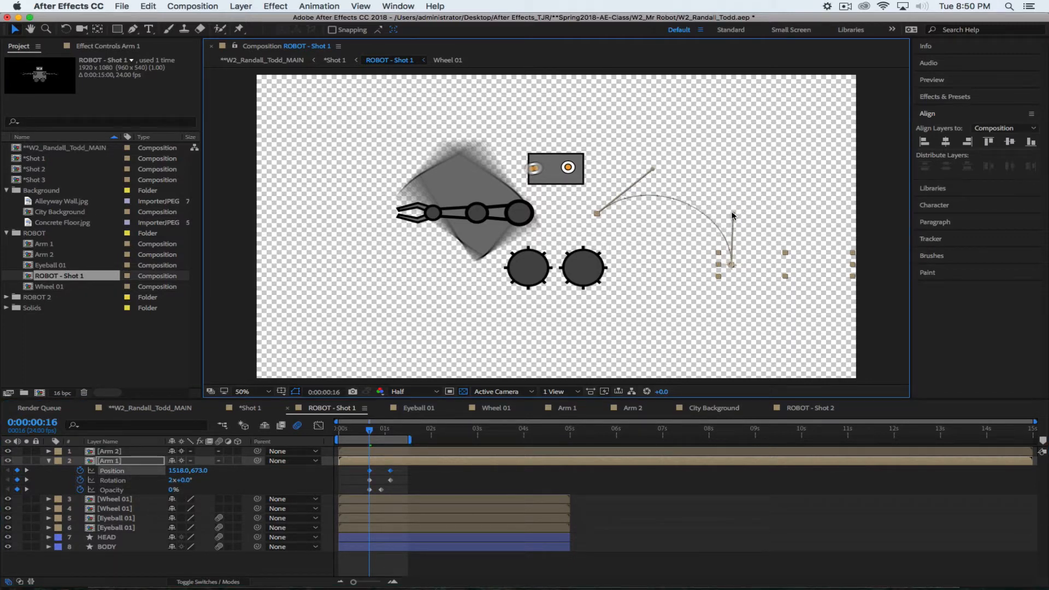
pyautogui.moveTo(650, 171); pyautogui.dragTo(646, 176)
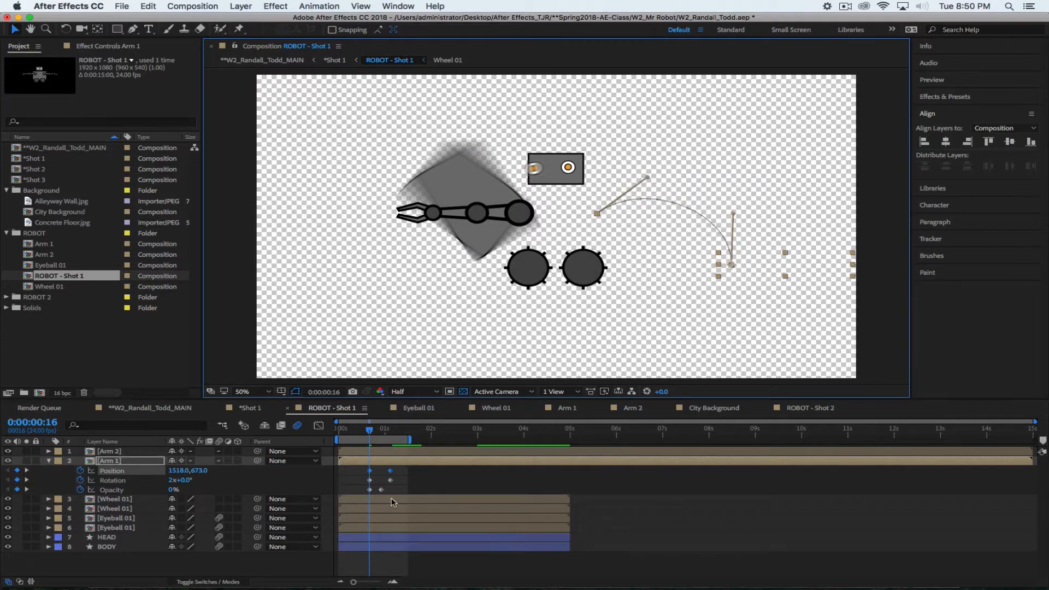
# Easy Ease In Arm 1's final Position and Rotation keyframes and extend the work area to 2 seconds
pyautogui.moveTo(403, 469); pyautogui.dragTo(383, 483)
pyautogui.rightClick(389, 480)
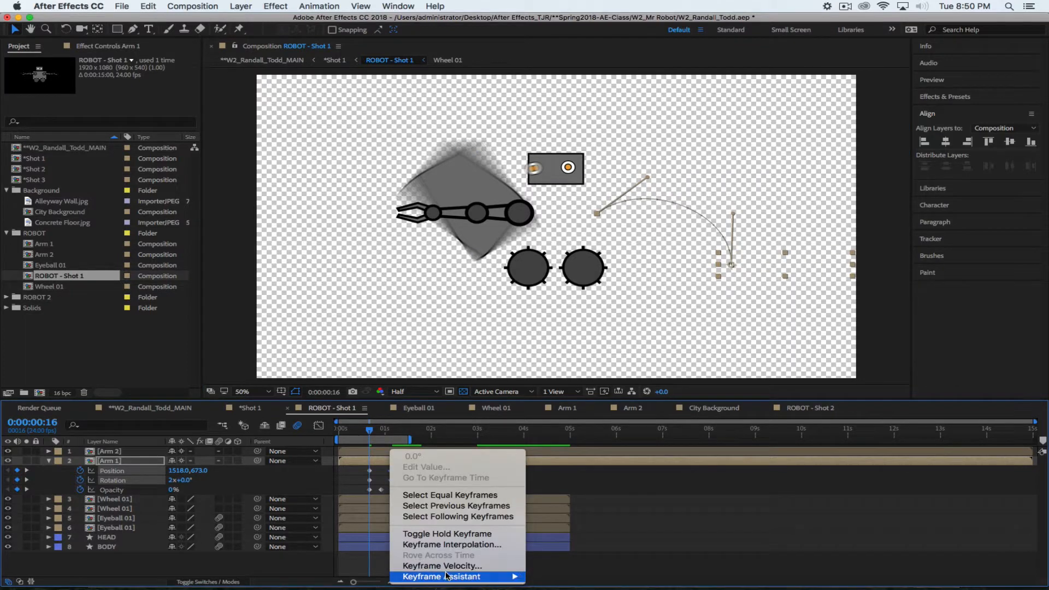
pyautogui.moveTo(449, 576)
pyautogui.click(568, 523)
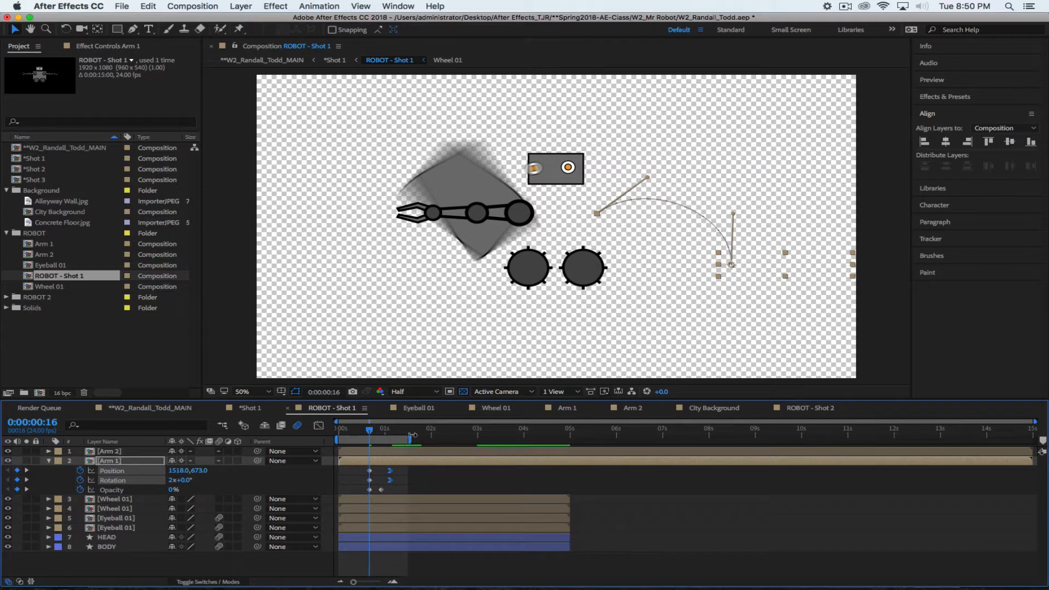
pyautogui.moveTo(414, 442); pyautogui.dragTo(432, 441)
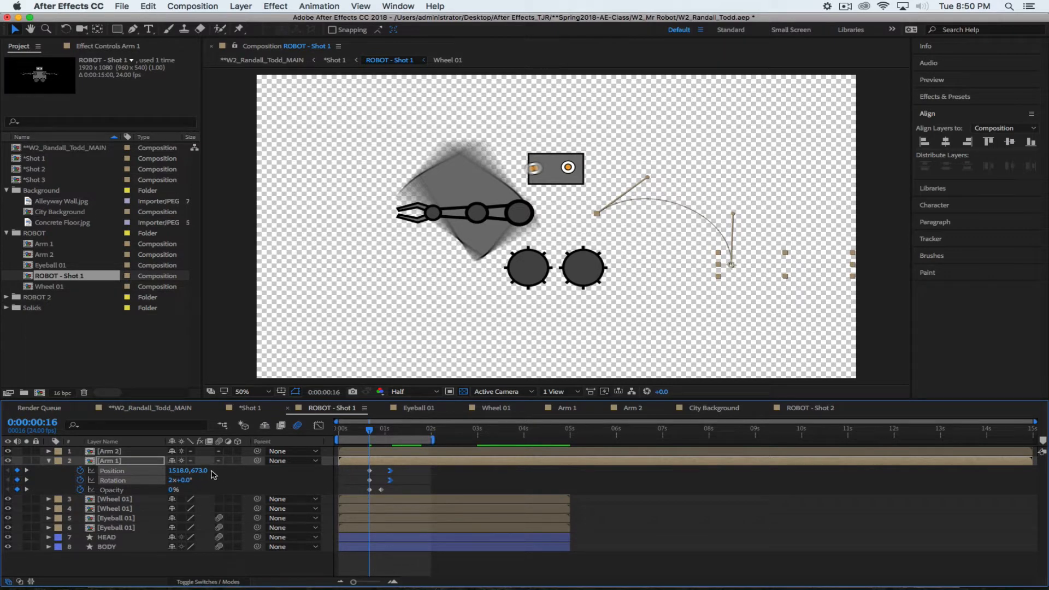
pyautogui.press('space')
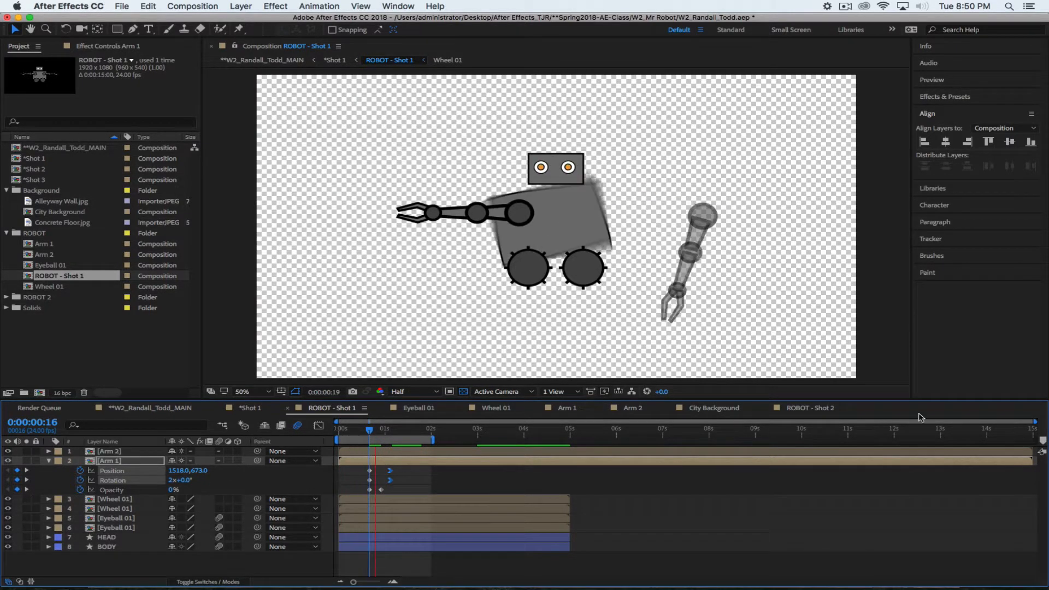
pyautogui.press('space')
pyautogui.click(495, 408)
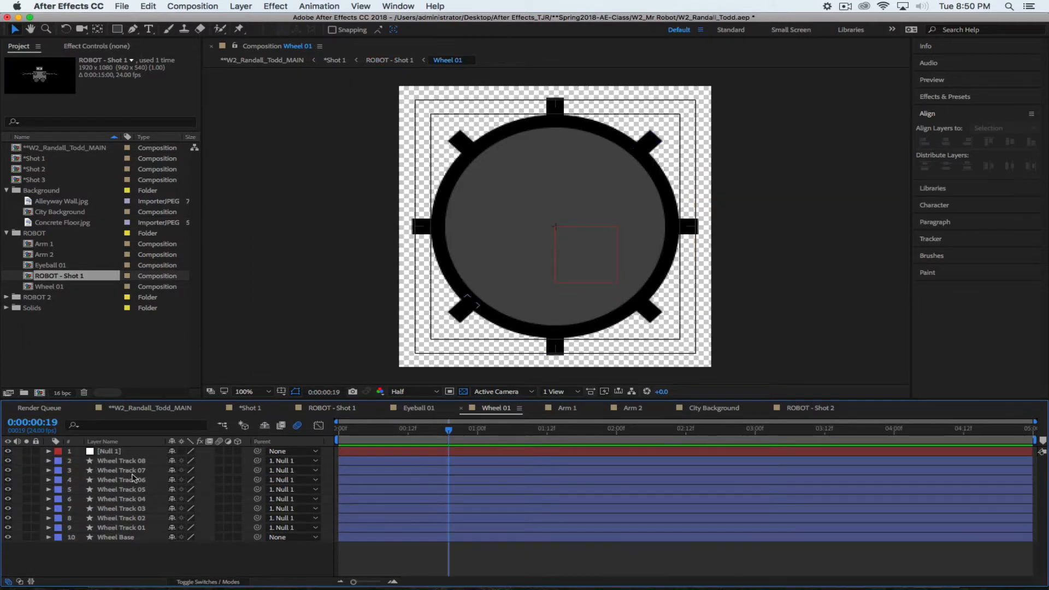
pyautogui.click(117, 452)
pyautogui.press('r')
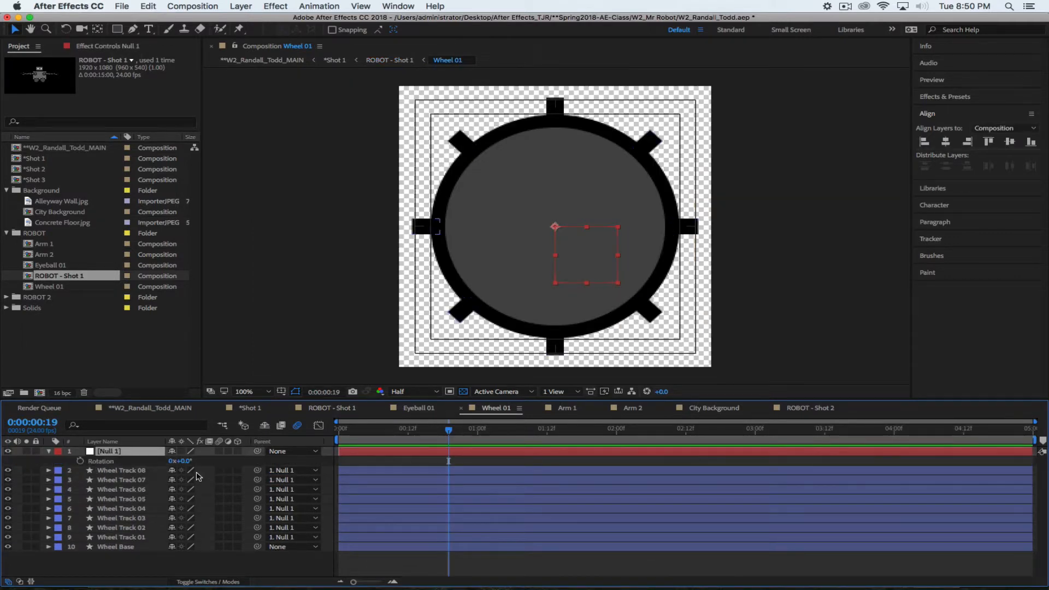
pyautogui.moveTo(449, 431); pyautogui.dragTo(337, 430)
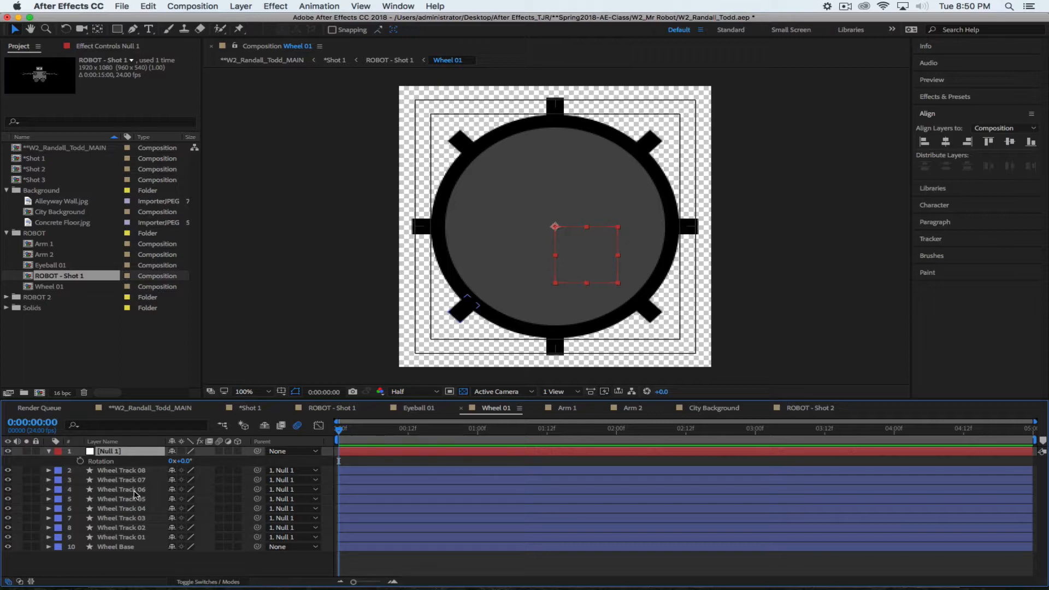
pyautogui.click(50, 451)
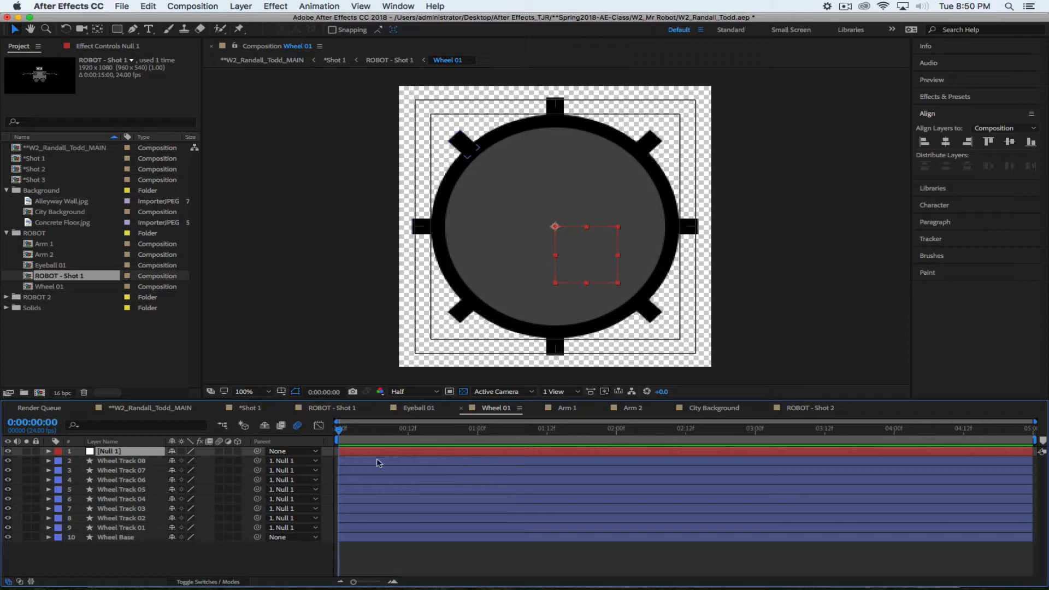
pyautogui.click(164, 408)
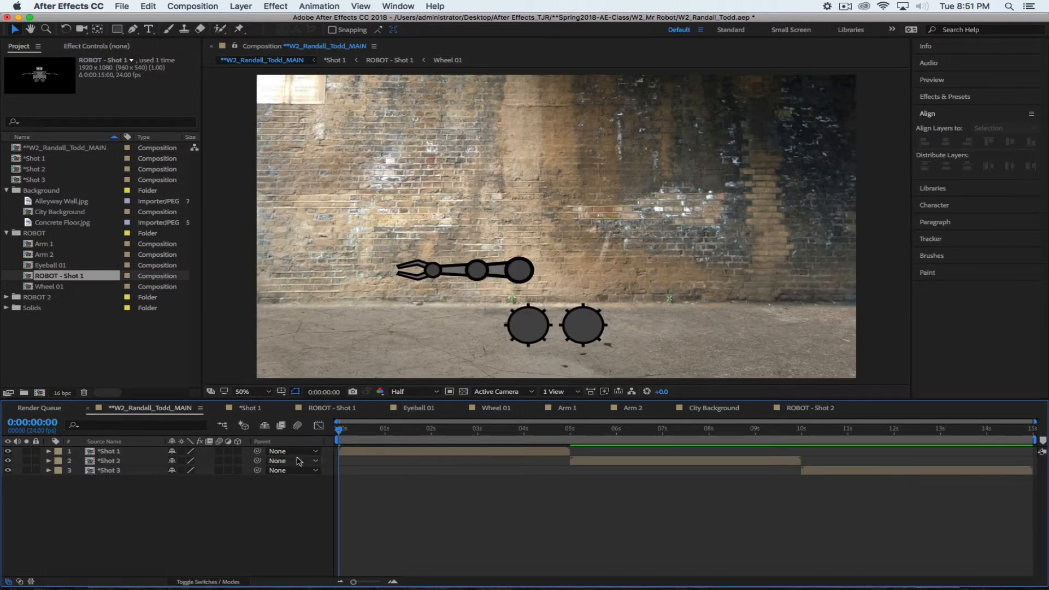
# Check the Arm 1 comp, then return to ROBOT - Shot 1 with the Timeline maximized
pyautogui.click(328, 408)
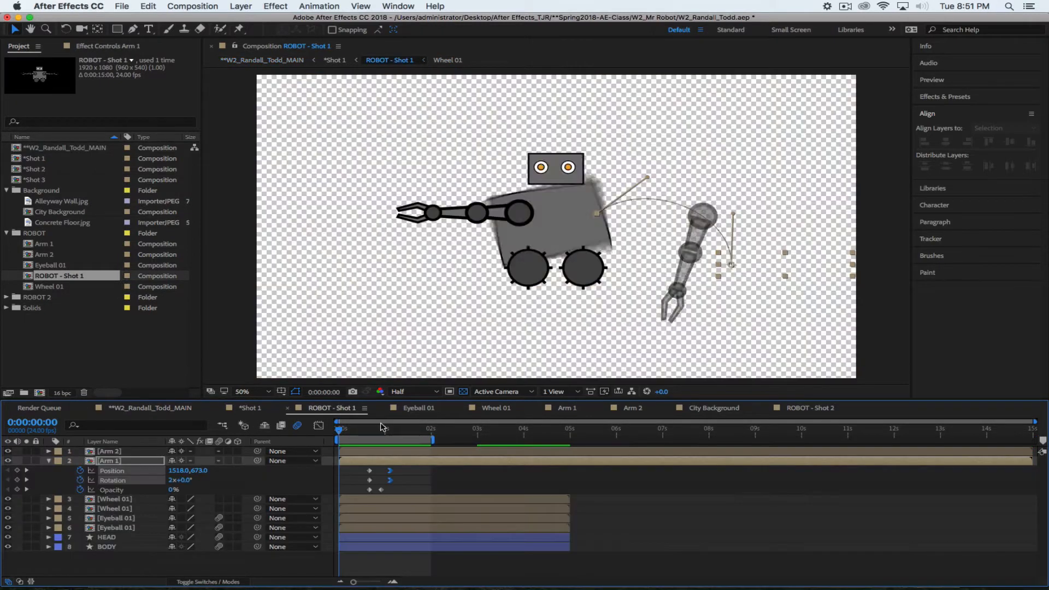
pyautogui.moveTo(372, 430); pyautogui.dragTo(428, 438)
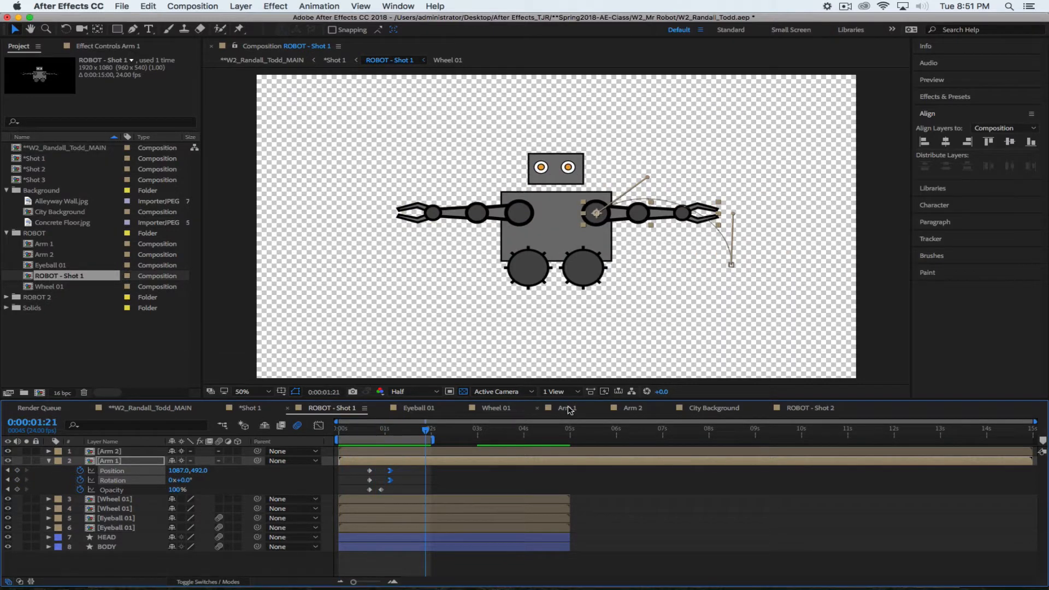
pyautogui.click(567, 408)
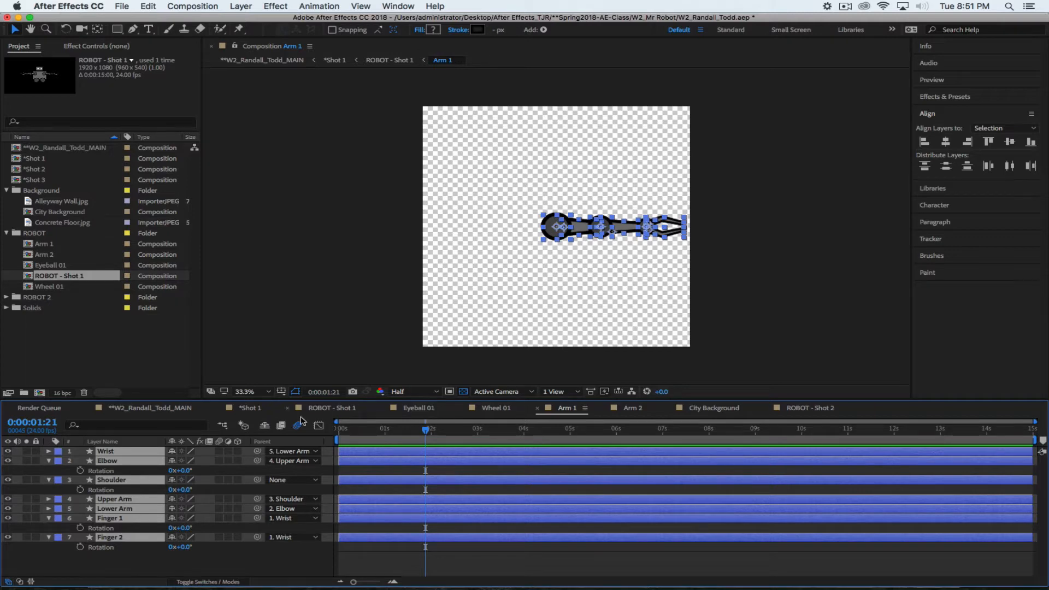
pyautogui.click(49, 461)
pyautogui.click(100, 552)
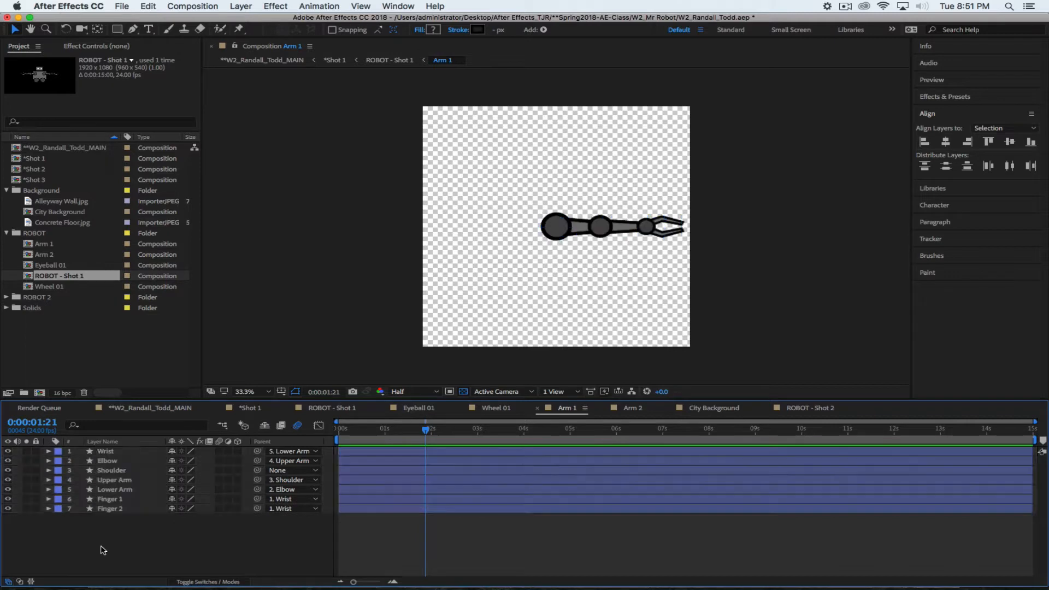
pyautogui.click(327, 408)
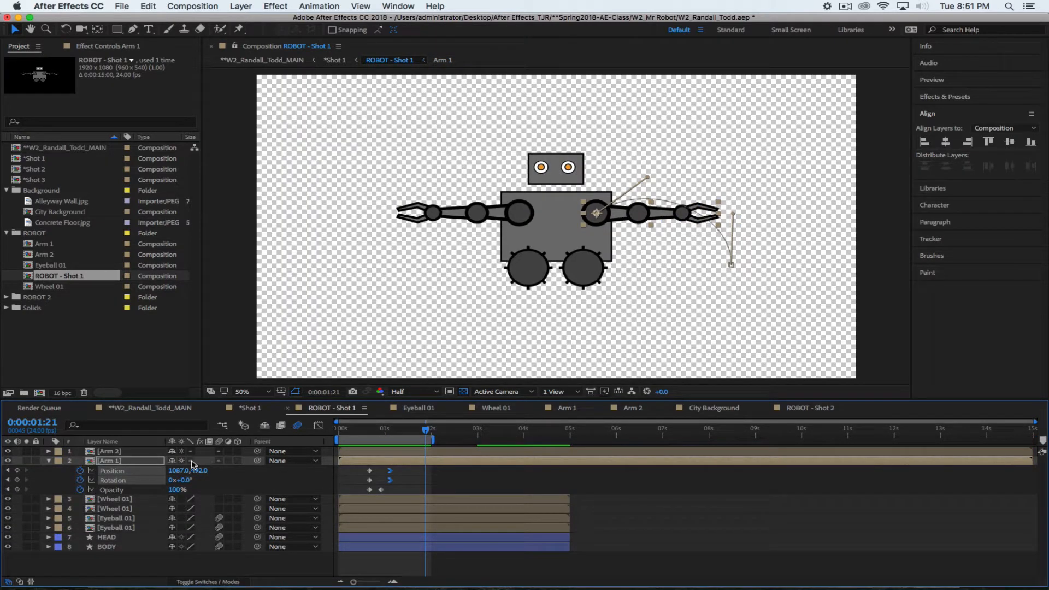
pyautogui.press('`')
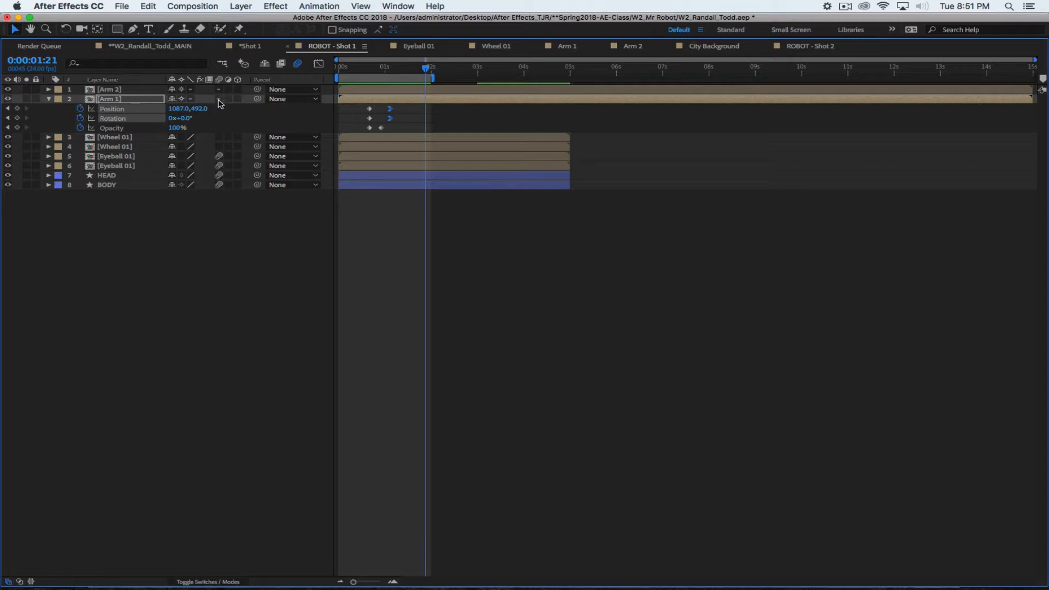
# Enable motion blur on Wrist, Elbow and all remaining layers in the Arm 1 comp
pyautogui.doubleClick(94, 99)
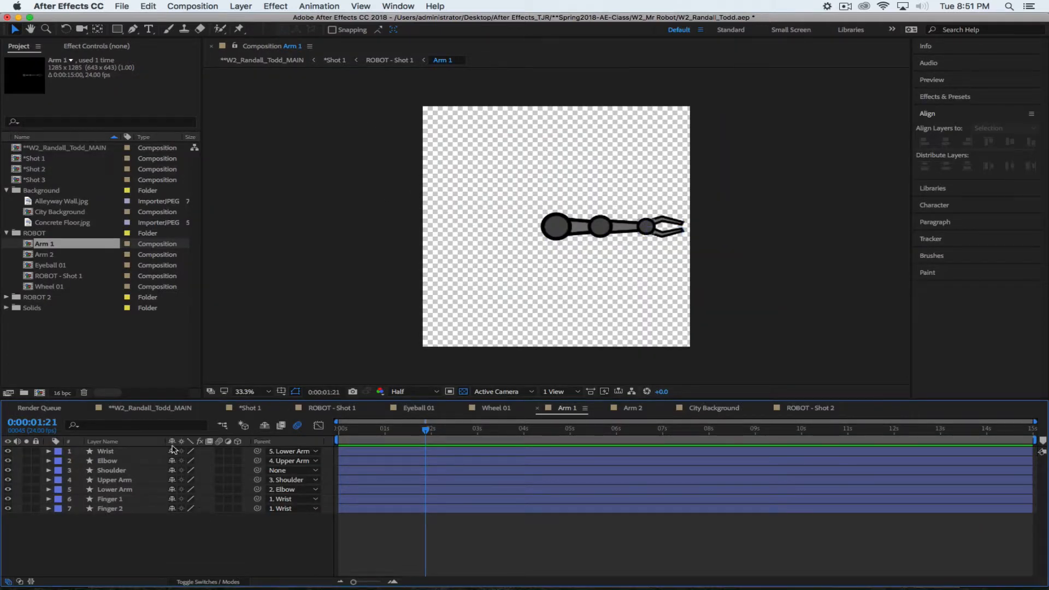
pyautogui.click(218, 451)
pyautogui.click(218, 460)
pyautogui.moveTo(218, 469); pyautogui.dragTo(219, 509)
# Return to ROBOT - Shot 1, preview the blurred arm from 0:00:00:21, and collapse Arm 1
pyautogui.press('Tab')
pyautogui.click(339, 462)
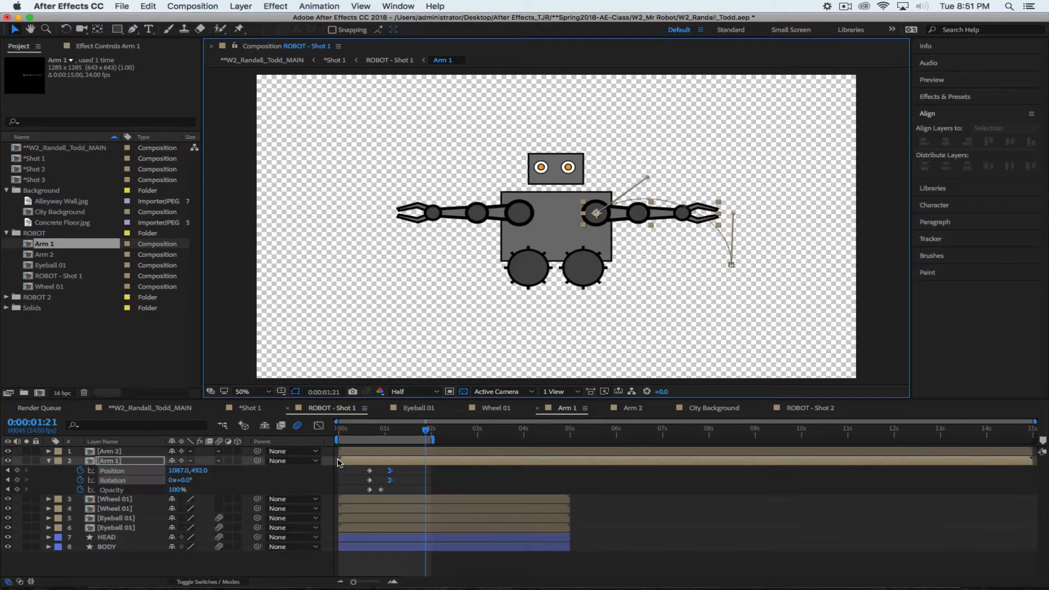
pyautogui.moveTo(391, 430); pyautogui.dragTo(379, 430)
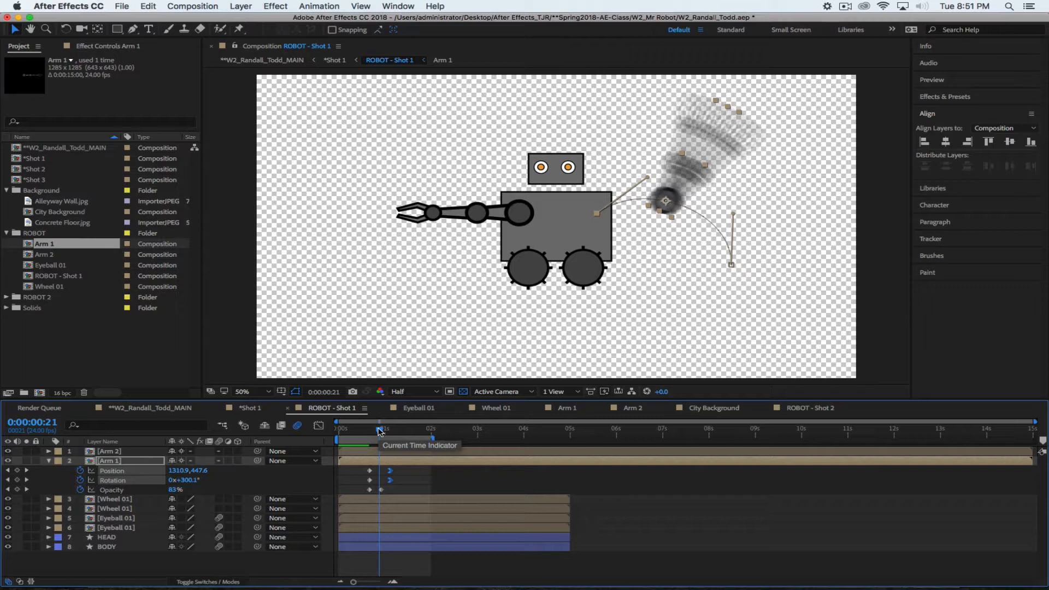
pyautogui.press('space')
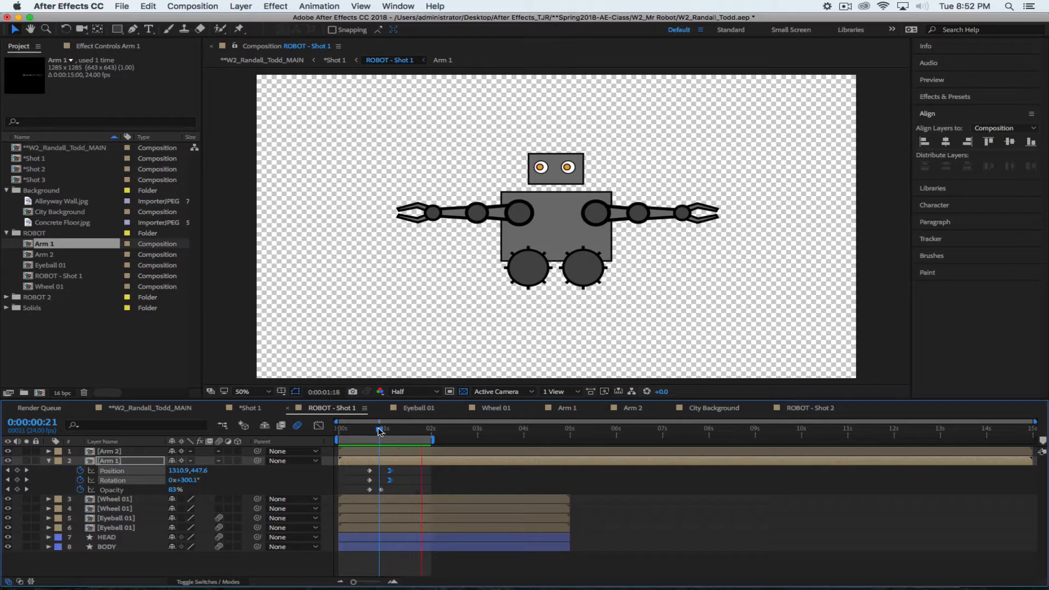
pyautogui.moveTo(380, 432); pyautogui.dragTo(366, 431)
pyautogui.click(49, 460)
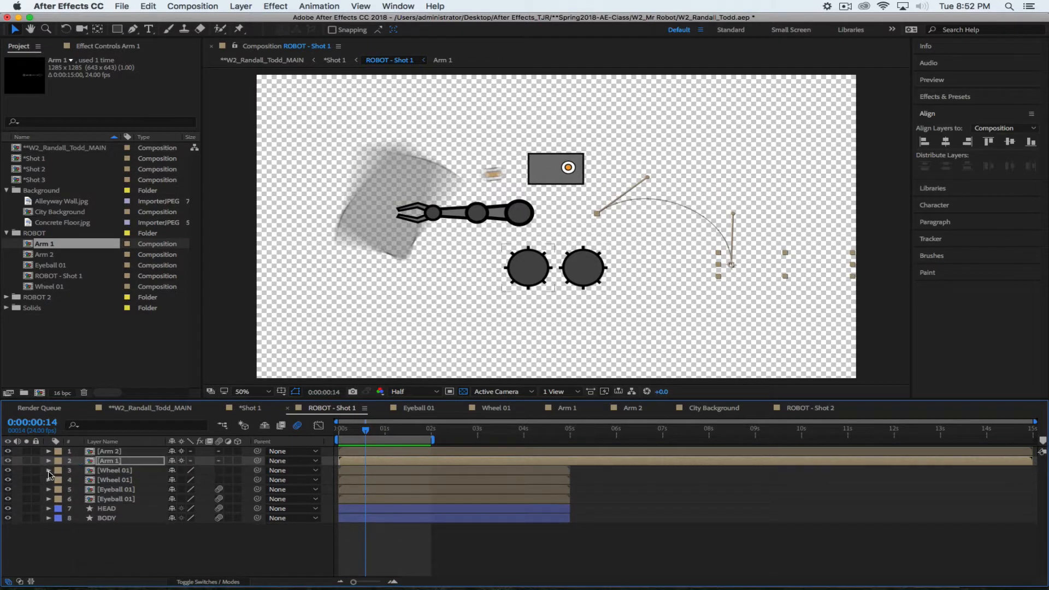
# Recheck Arm 1's animated properties at 0:00:00:19
pyautogui.click(104, 452)
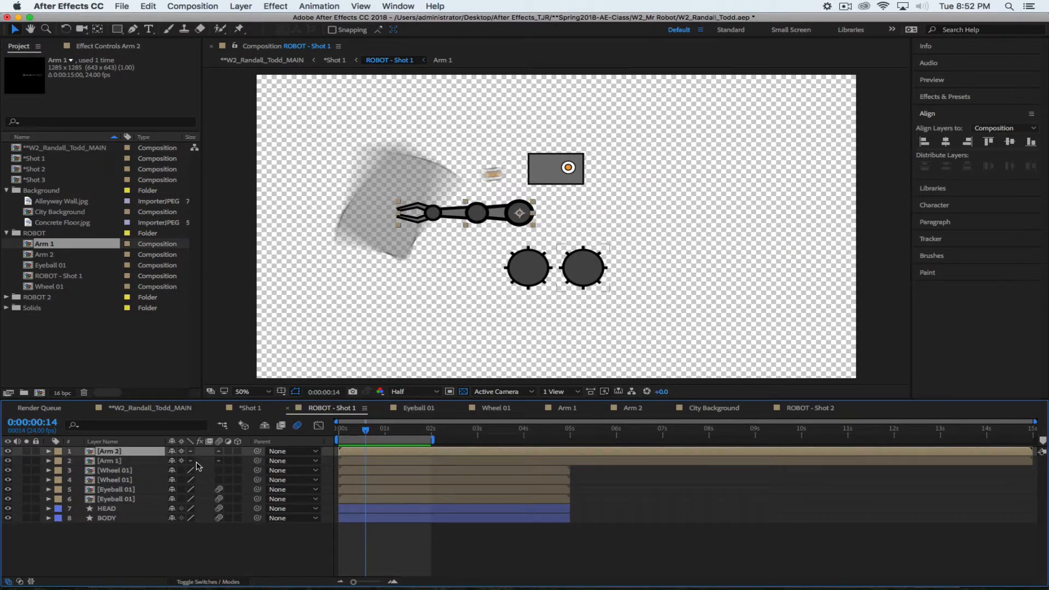
pyautogui.click(125, 461)
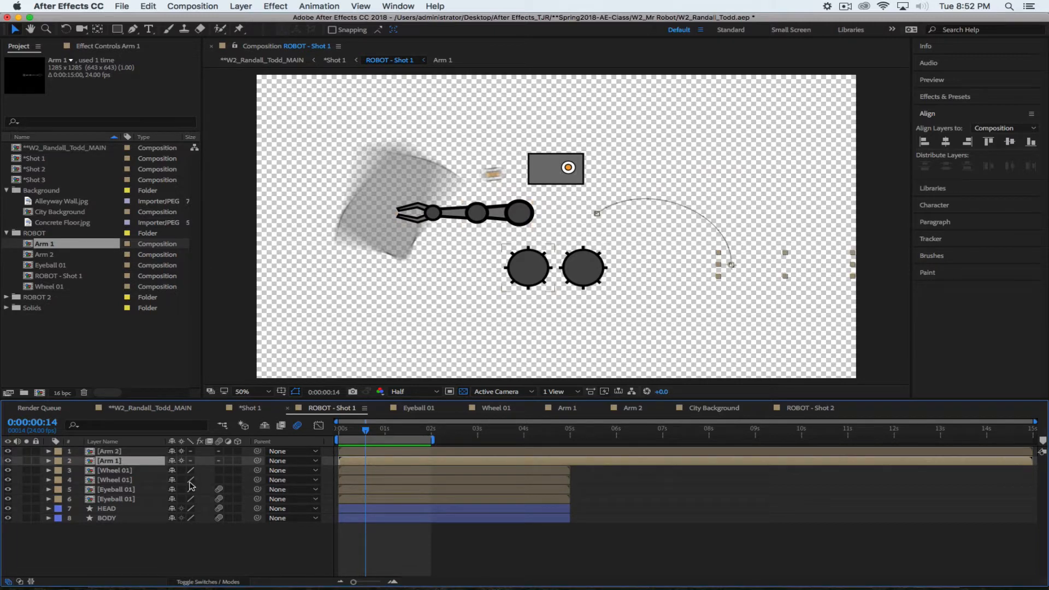
pyautogui.press('u')
pyautogui.moveTo(366, 430); pyautogui.dragTo(376, 433)
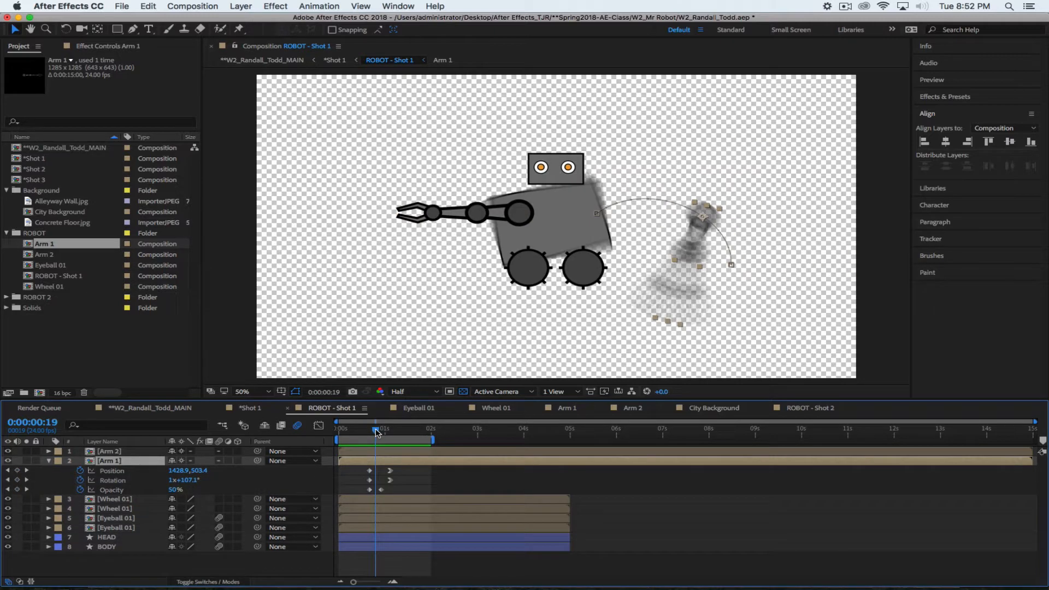
# Keyframe Arm 2's Position, Opacity and Rotation, moving the new keyframes to one second
pyautogui.click(112, 451)
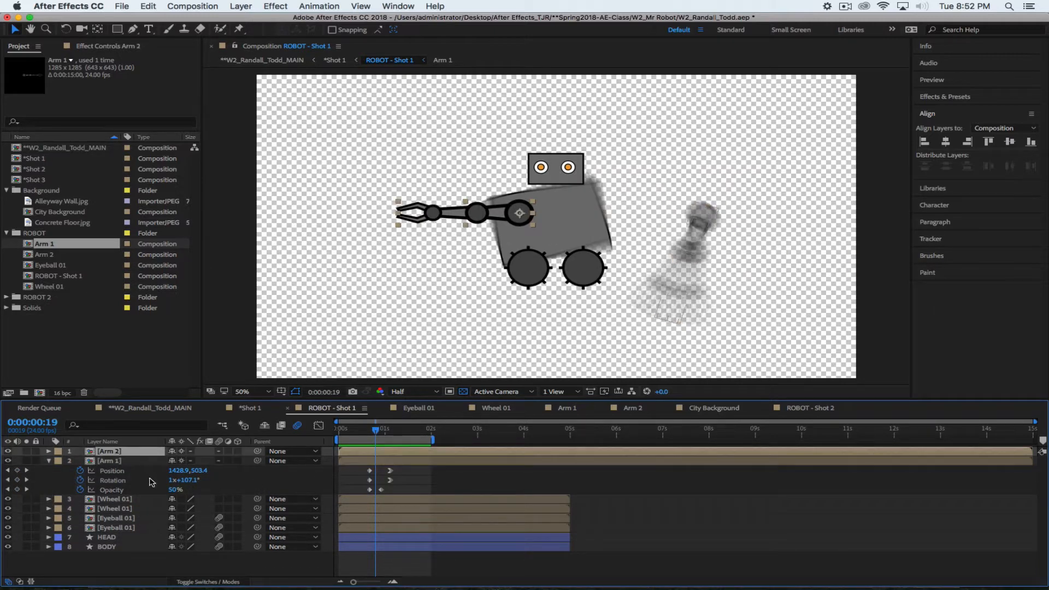
pyautogui.press('p')
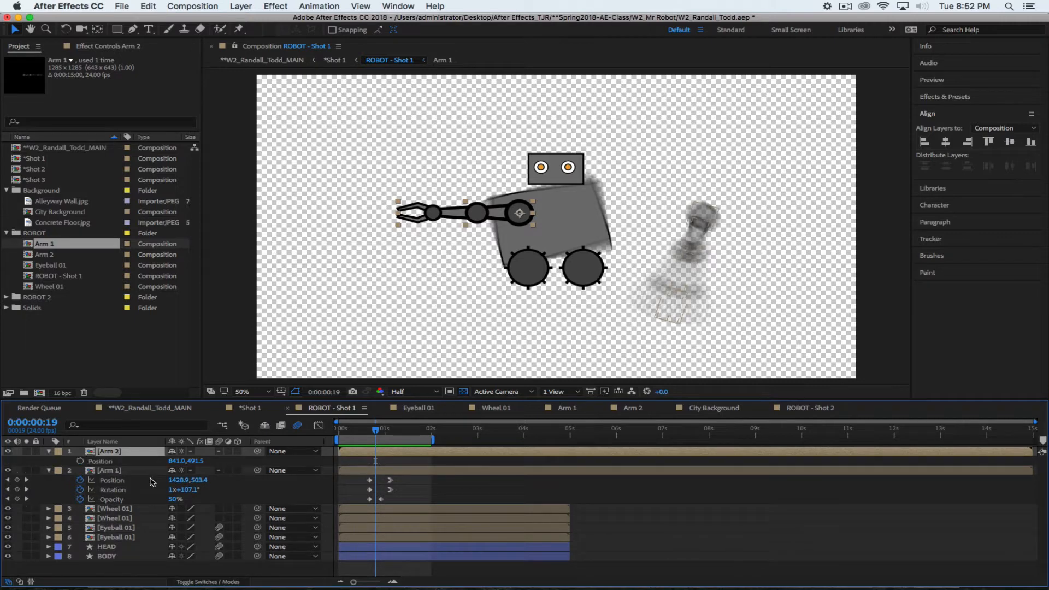
pyautogui.hotkey('shift', 't')
pyautogui.hotkey('shift', 'r')
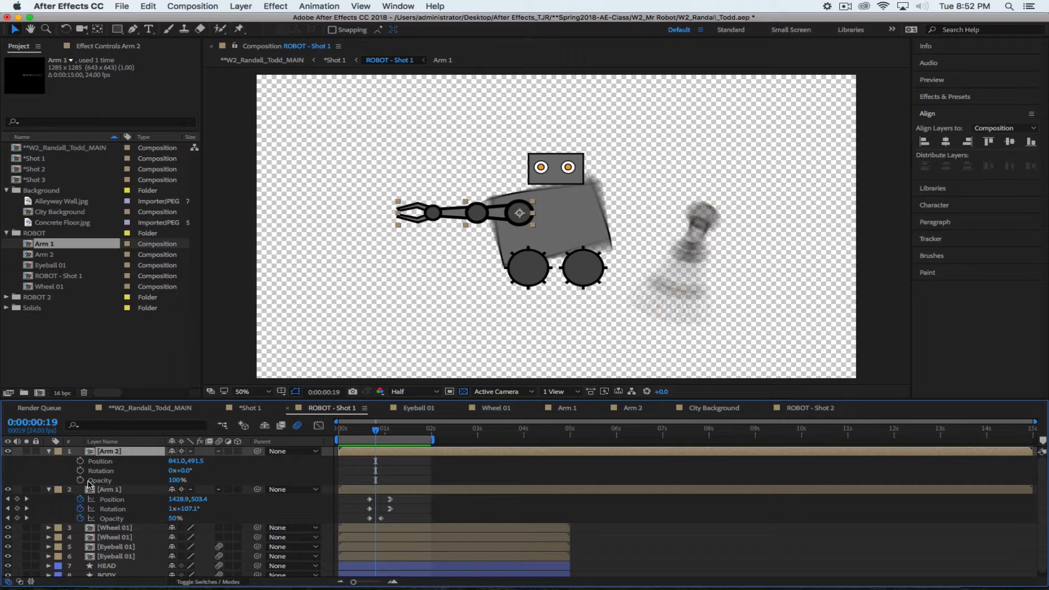
pyautogui.moveTo(81, 462); pyautogui.dragTo(81, 480)
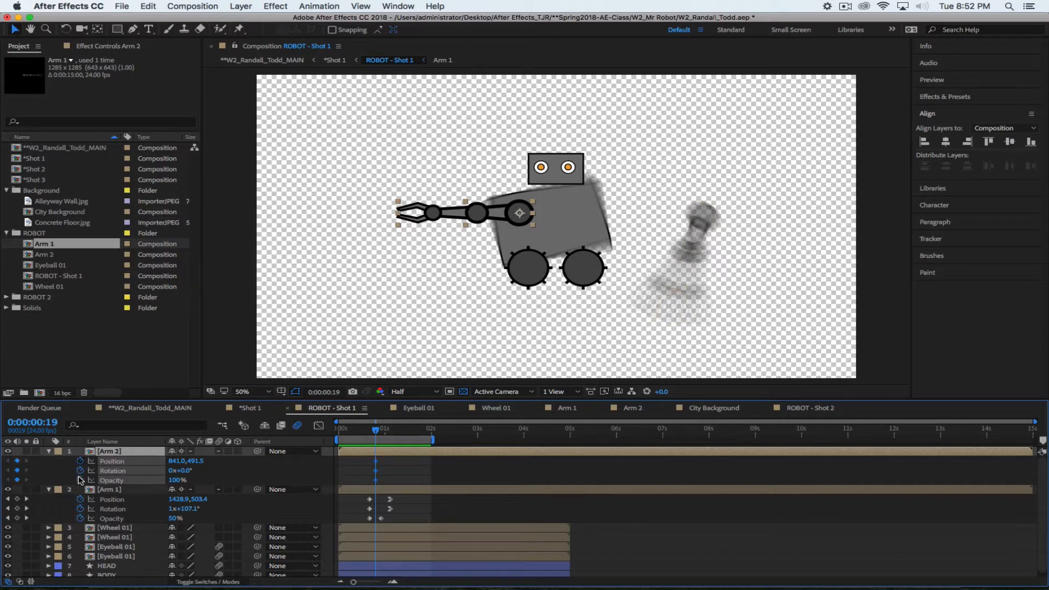
pyautogui.moveTo(375, 479)
pyautogui.mouseDown()
pyautogui.moveTo(398, 480)
pyautogui.moveTo(386, 483)
pyautogui.mouseUp()
pyautogui.click(386, 481)
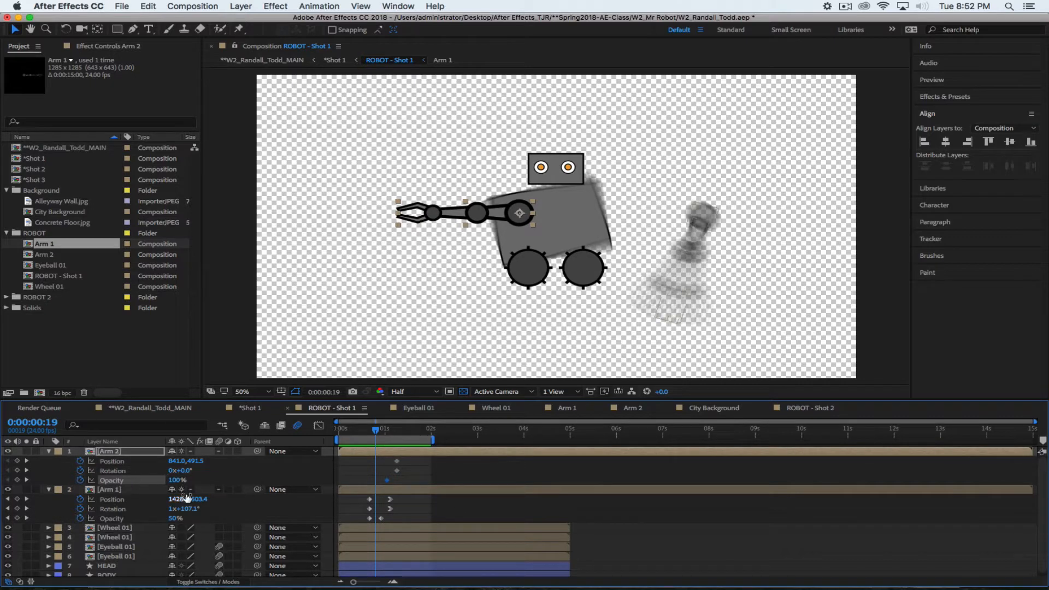
# Start Arm 2 at 0% opacity, -2 revolutions, and further left at 416,491.5
pyautogui.click(175, 480)
pyautogui.write('0')
pyautogui.press('Return')
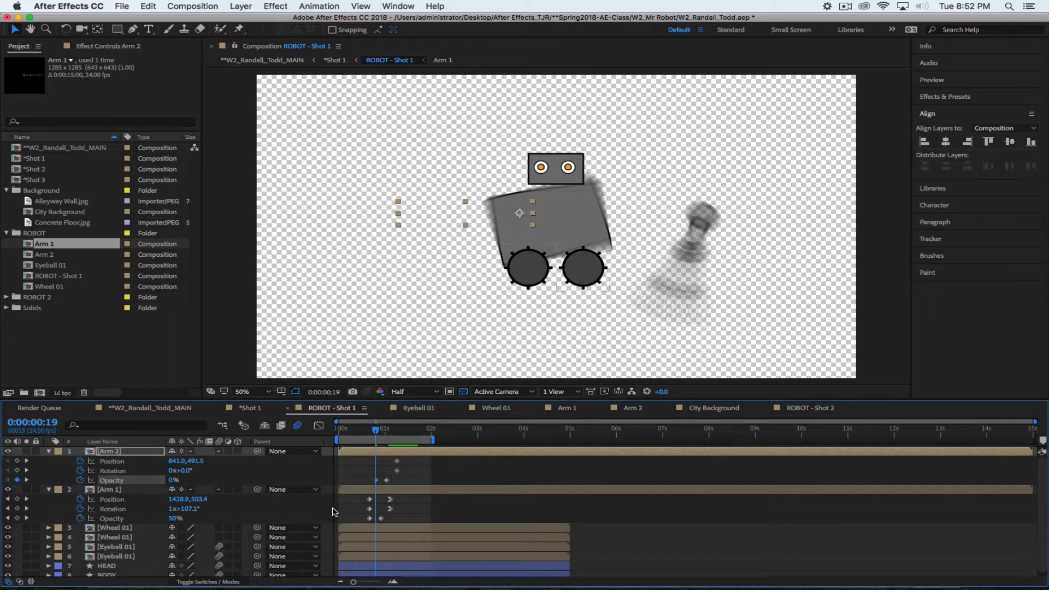
pyautogui.click(173, 470)
pyautogui.write('-2')
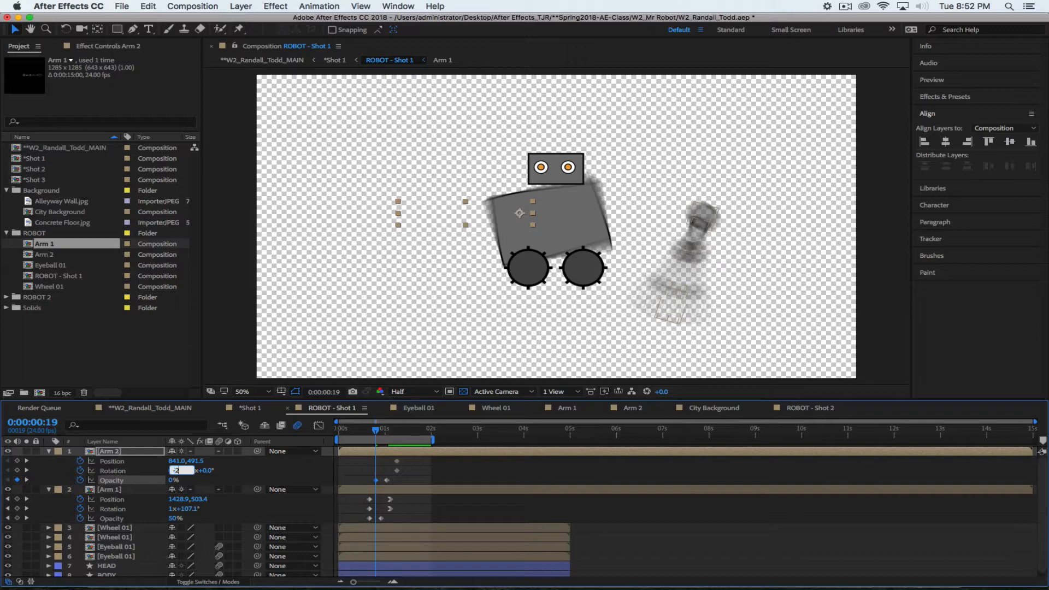
pyautogui.press('Return')
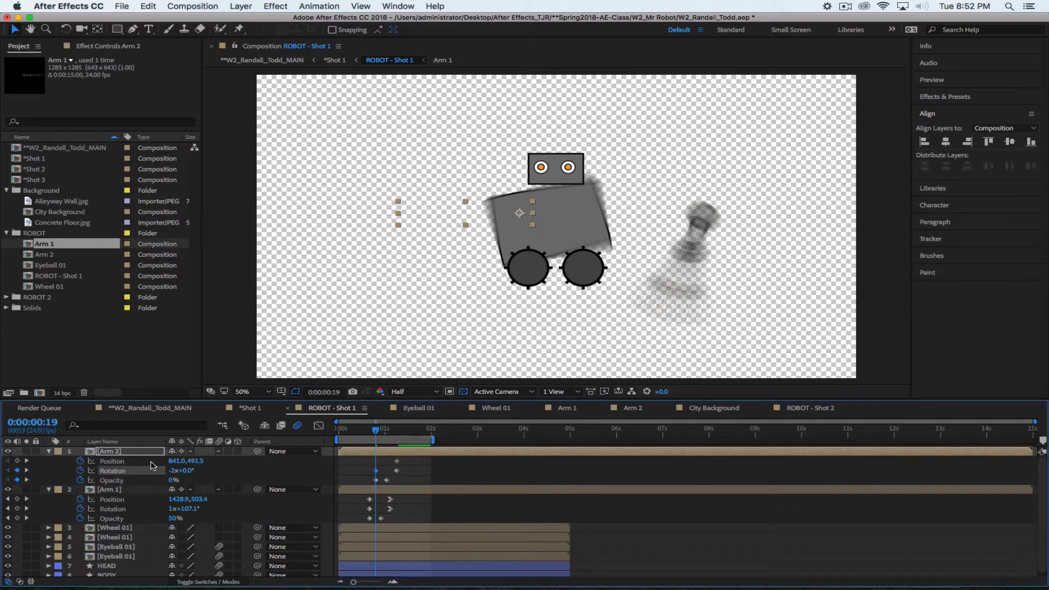
pyautogui.moveTo(174, 460); pyautogui.dragTo(1, 462)
# Curve both ends of Arm 2's motion path upward and select its ending keyframes
pyautogui.moveTo(410, 213); pyautogui.dragTo(413, 185)
pyautogui.moveTo(497, 213); pyautogui.dragTo(497, 166)
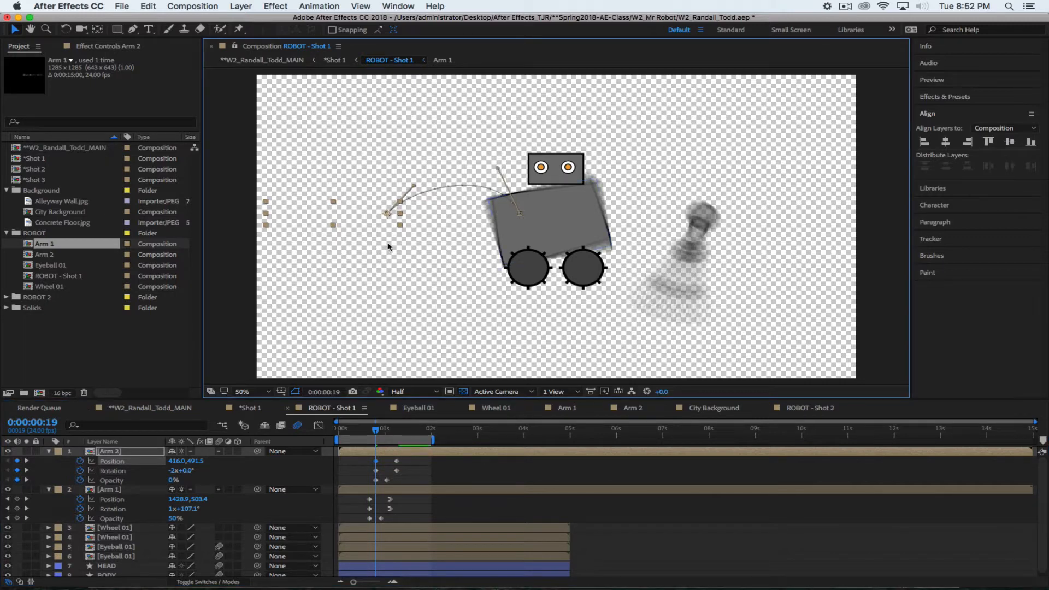
pyautogui.moveTo(406, 458); pyautogui.dragTo(389, 474)
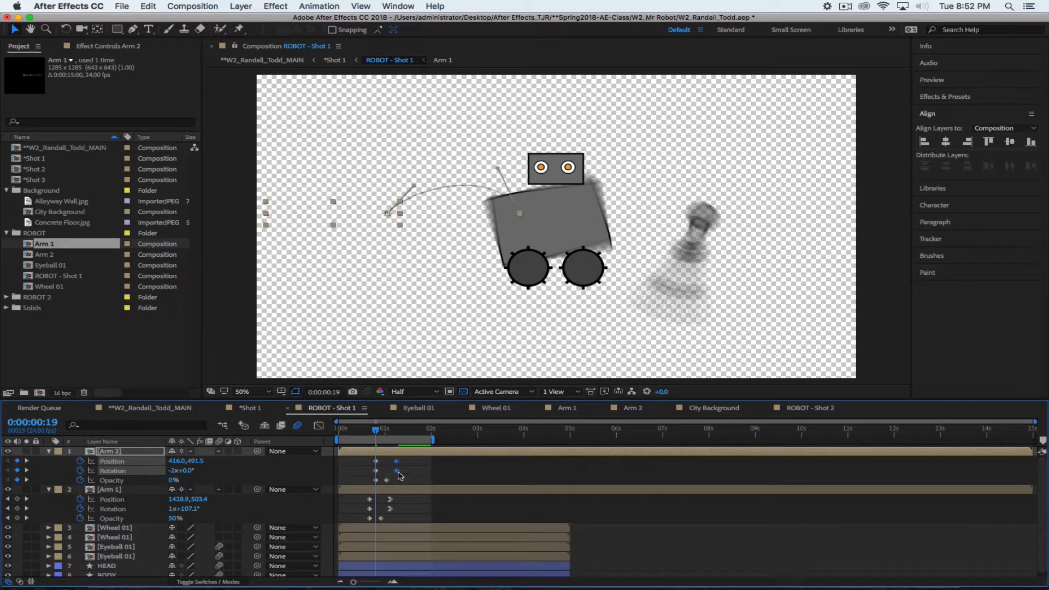
# Easy Ease In Arm 2's final Position and Rotation keyframes and preview
pyautogui.rightClick(396, 470)
pyautogui.moveTo(473, 580)
pyautogui.click(568, 523)
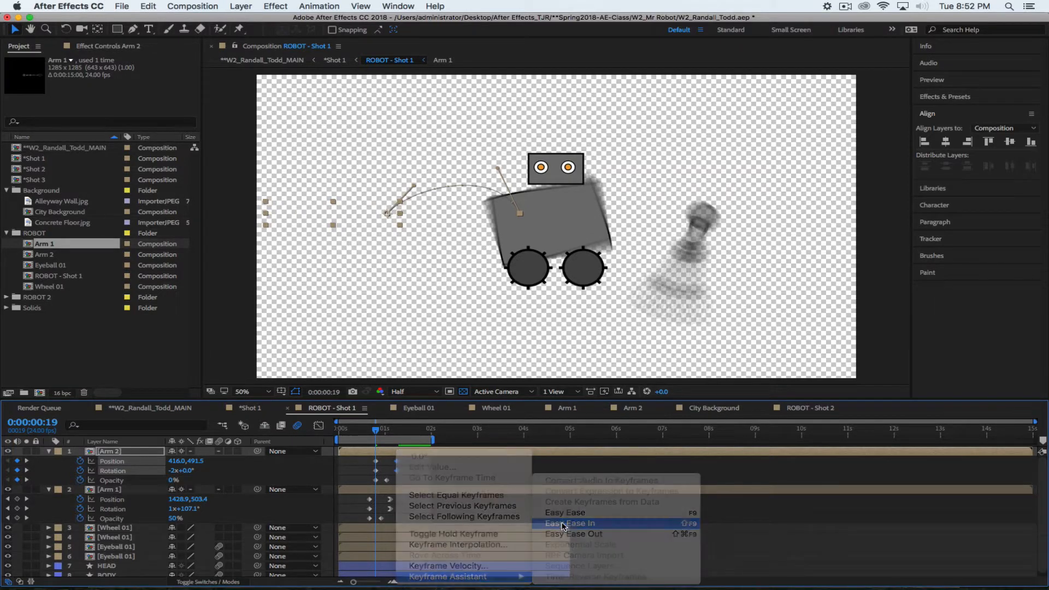
pyautogui.press('space')
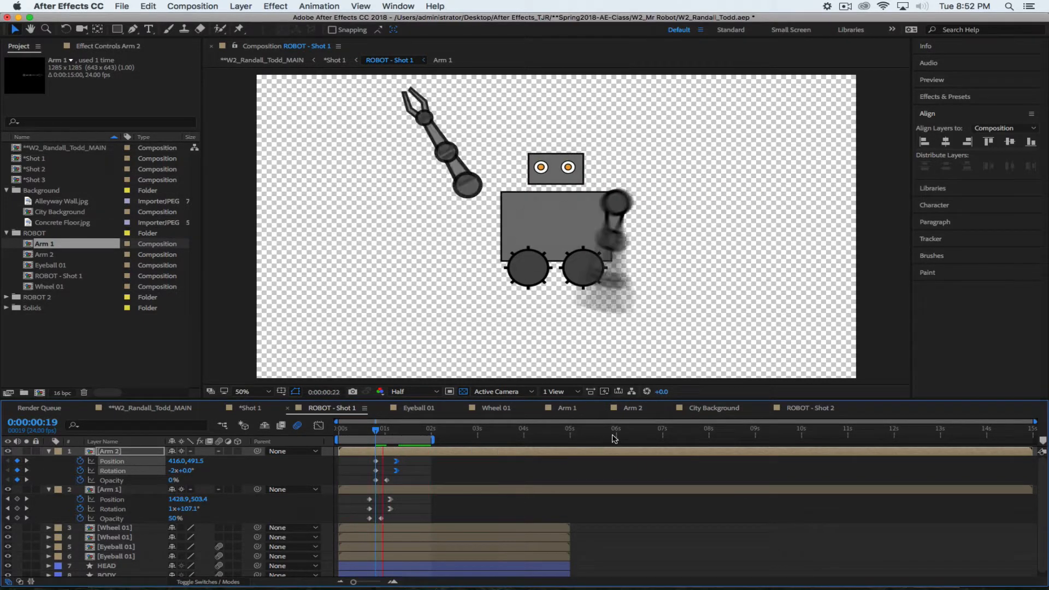
# Enable motion blur on every Arm 2 layer, then preview ROBOT - Shot 1 again
pyautogui.click(632, 408)
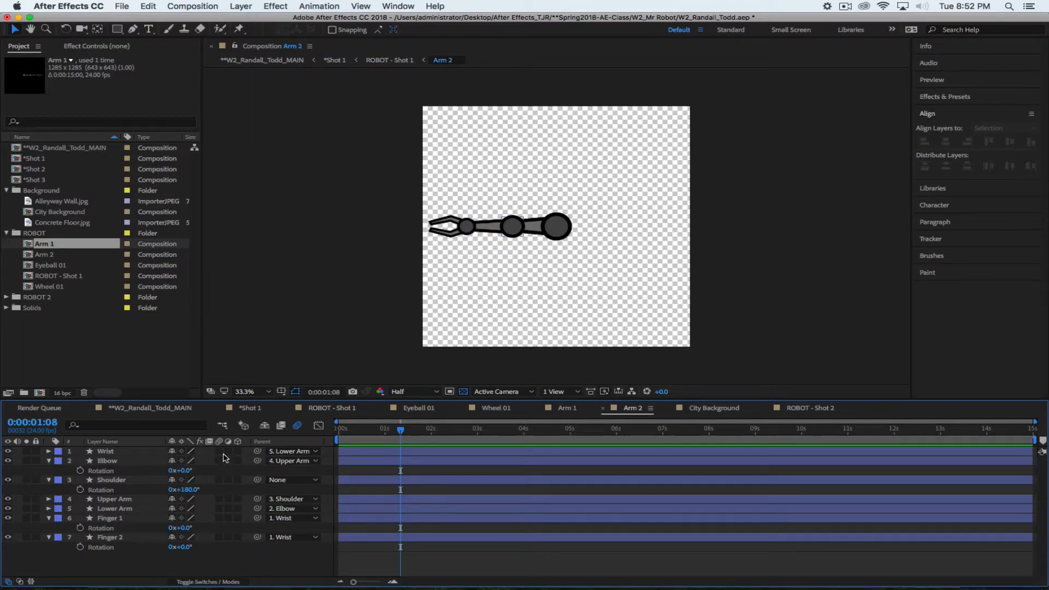
pyautogui.moveTo(220, 451); pyautogui.dragTo(219, 537)
pyautogui.press('Tab')
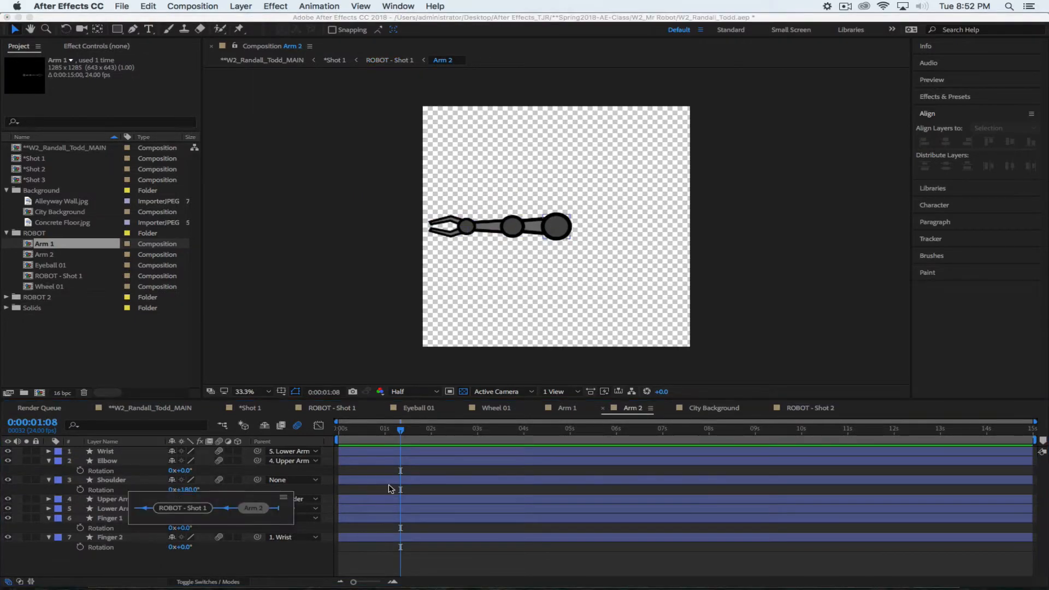
pyautogui.click(167, 512)
pyautogui.press('space')
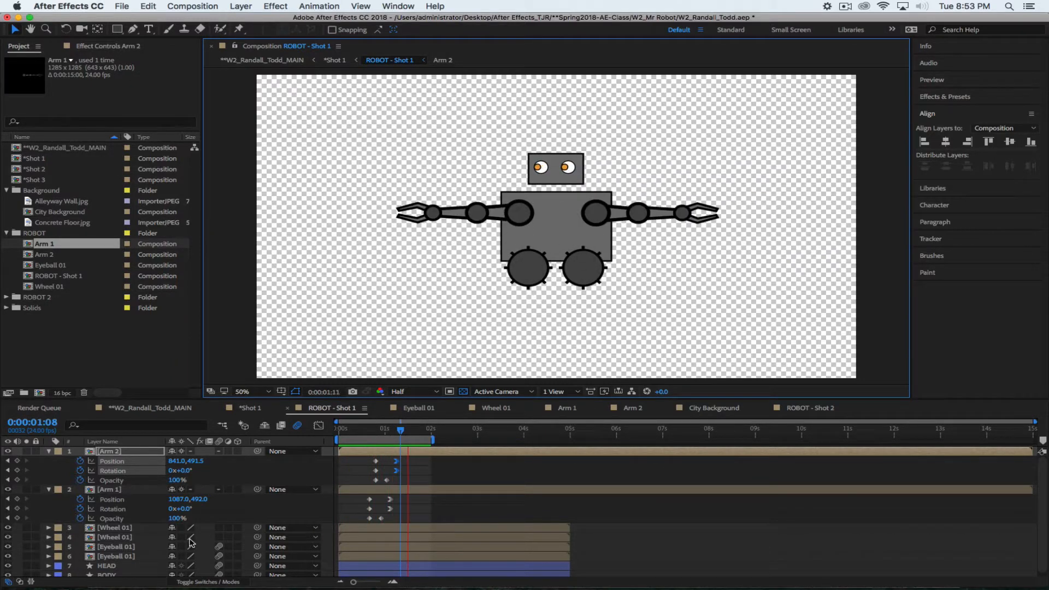
# Stop the preview, collapse the Arm 2 and Arm 1 property rows, and deselect all layers
pyautogui.press('space')
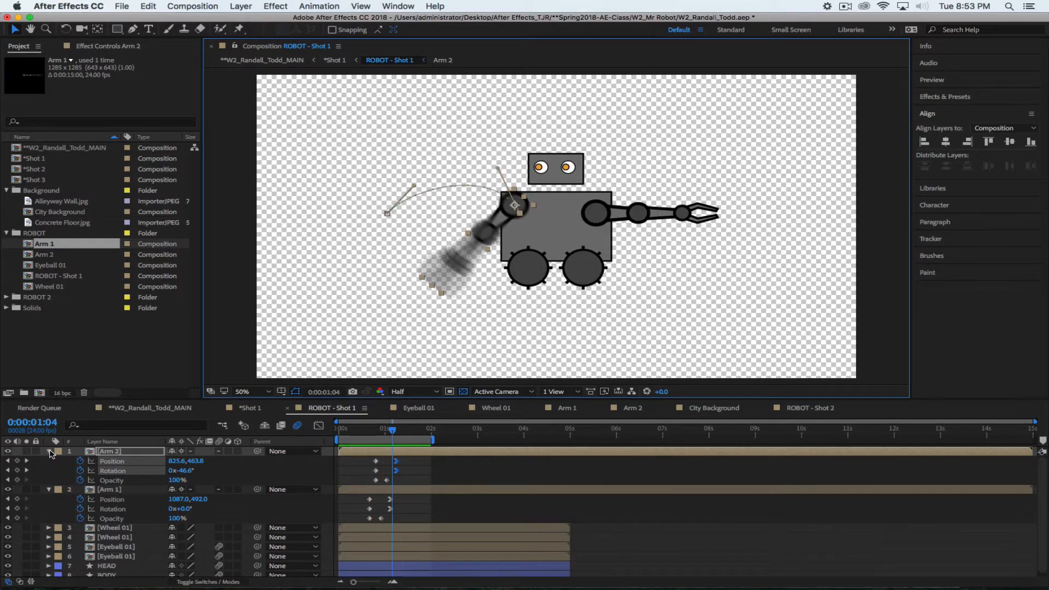
pyautogui.click(48, 451)
pyautogui.click(48, 460)
pyautogui.click(112, 558)
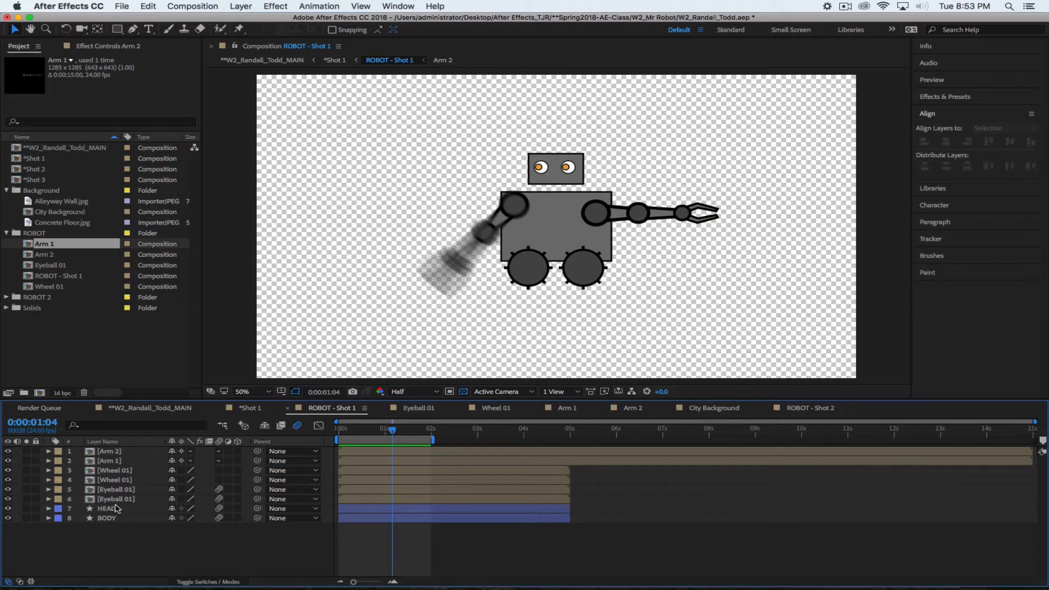
# Pick the right-hand Wheel 01 layer and reveal its Rotation, checking the arms' keyframes
pyautogui.click(122, 481)
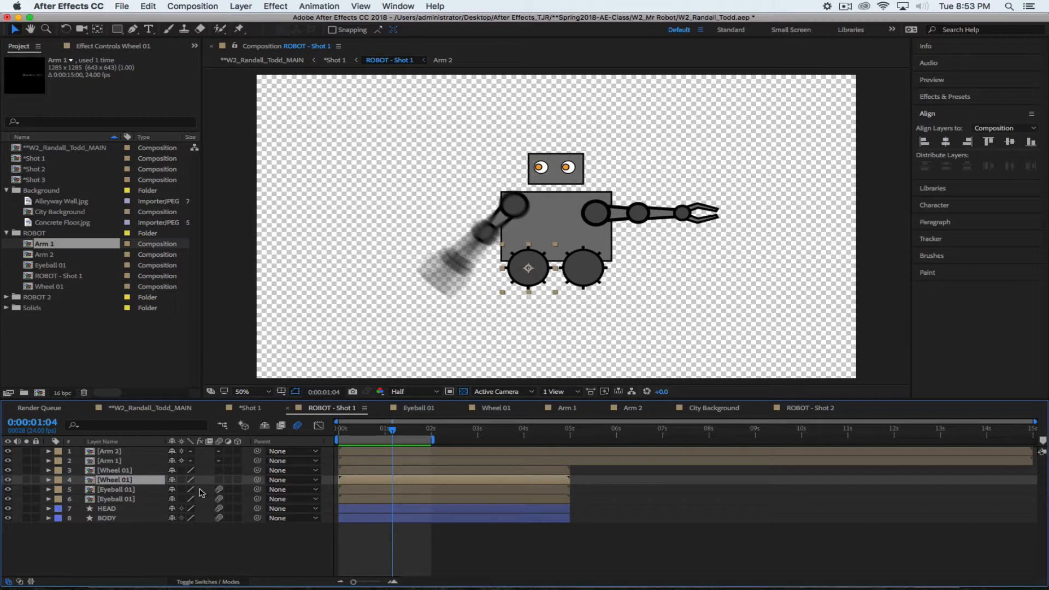
pyautogui.click(123, 471)
pyautogui.click(127, 480)
pyautogui.click(131, 471)
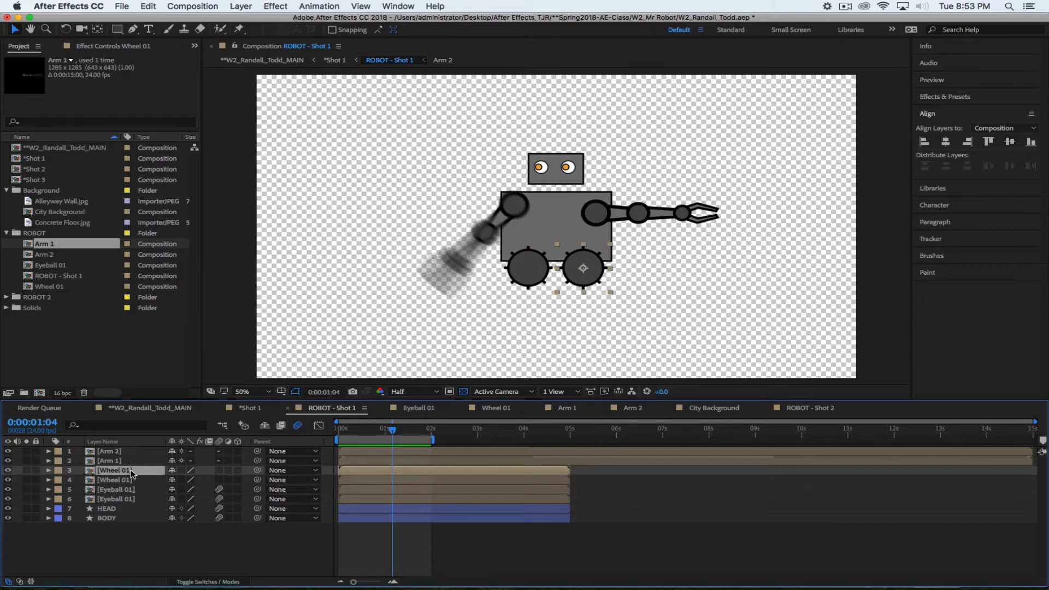
pyautogui.press('r')
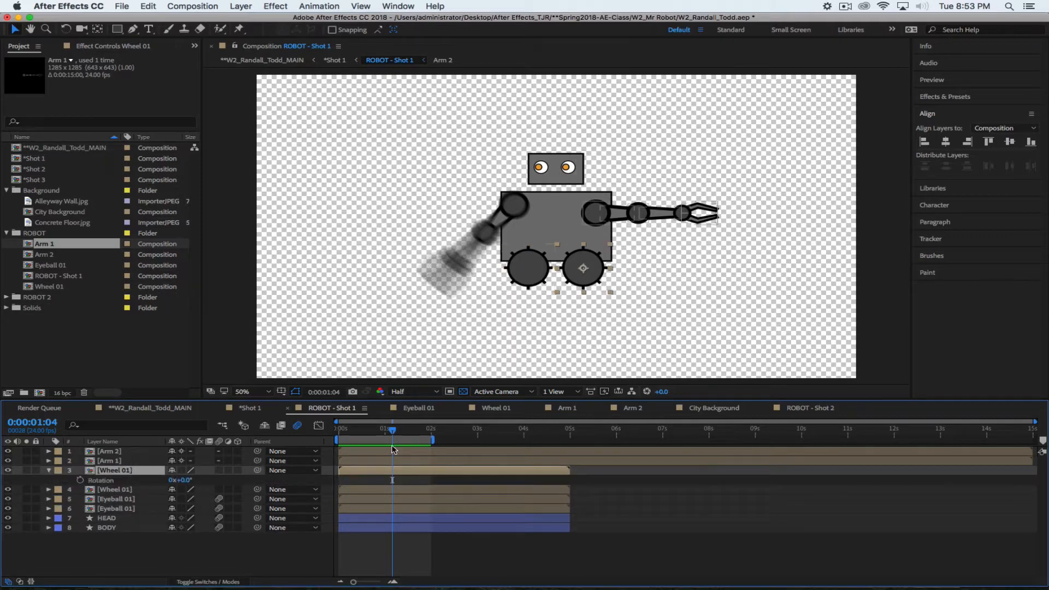
pyautogui.click(119, 462)
pyautogui.press('u')
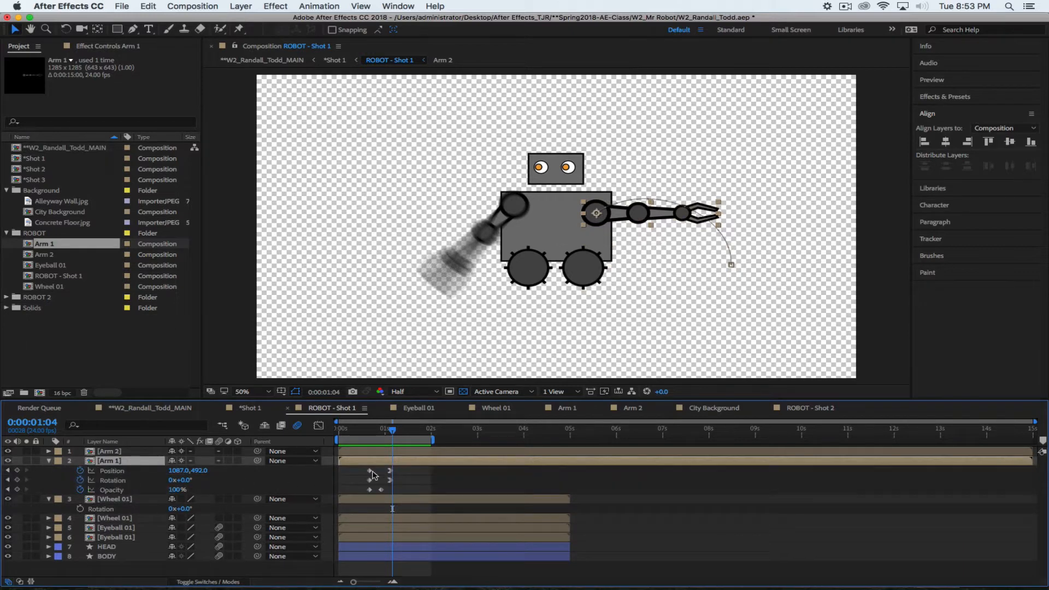
pyautogui.click(128, 451)
pyautogui.press('u')
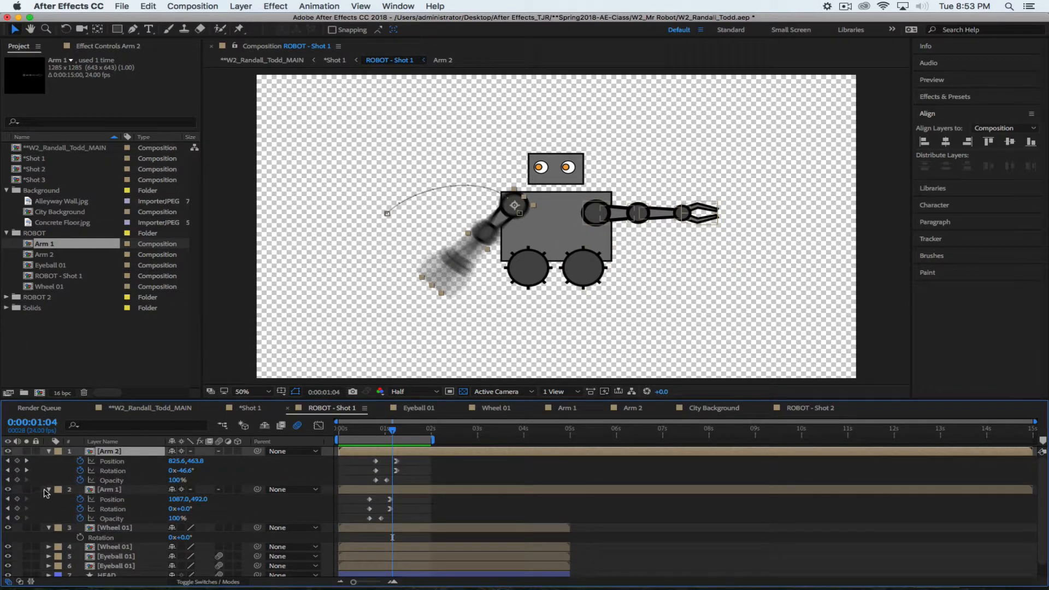
pyautogui.click(48, 490)
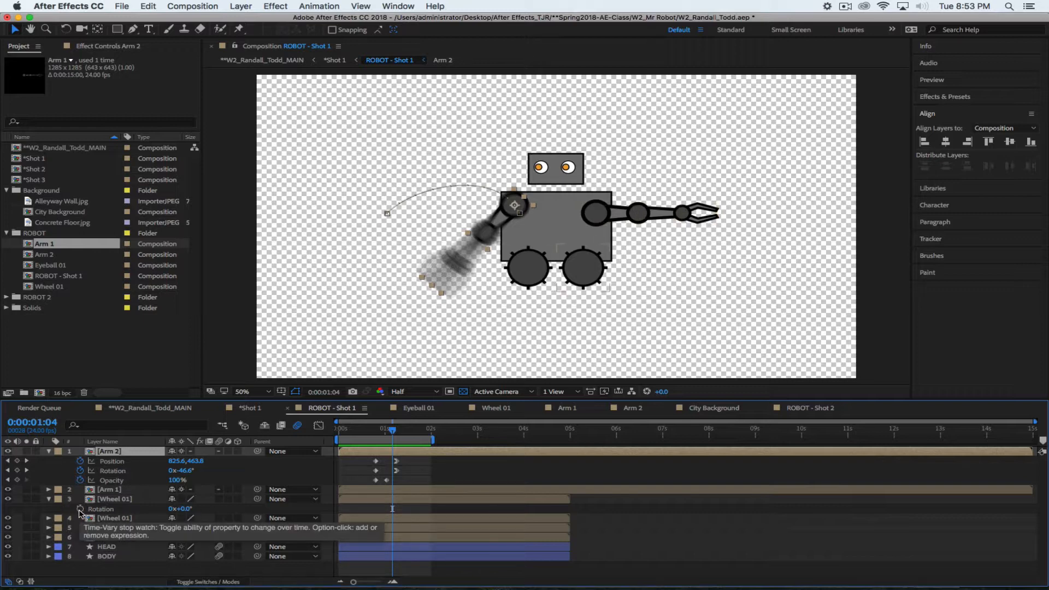
# Keyframe the wheel's Rotation and Position, starting it off-frame right at X 2026
pyautogui.click(81, 509)
pyautogui.moveTo(392, 509); pyautogui.dragTo(412, 516)
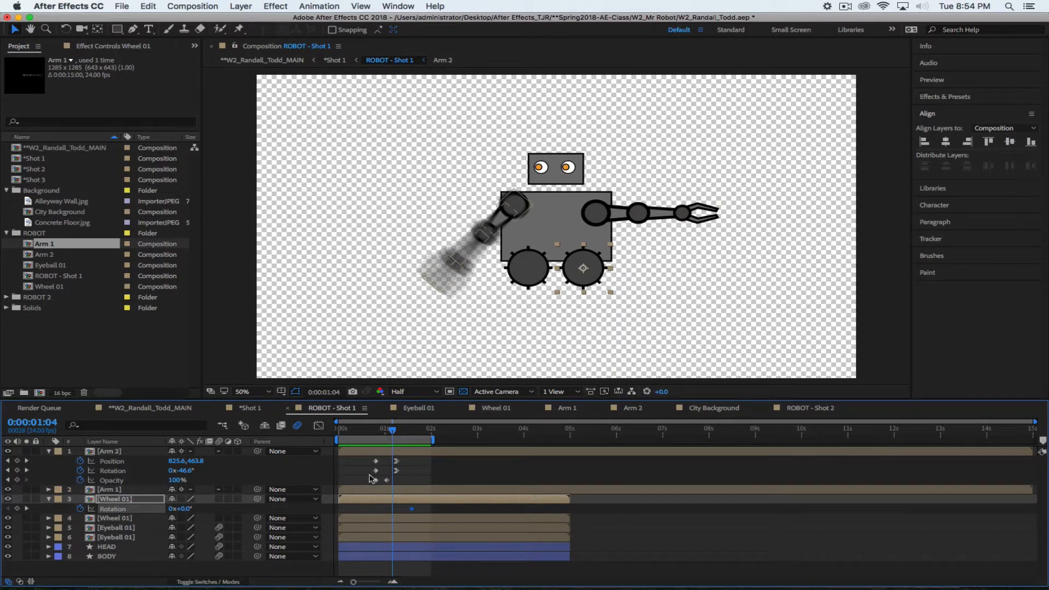
pyautogui.hotkey('alt', 'shift', 'p')
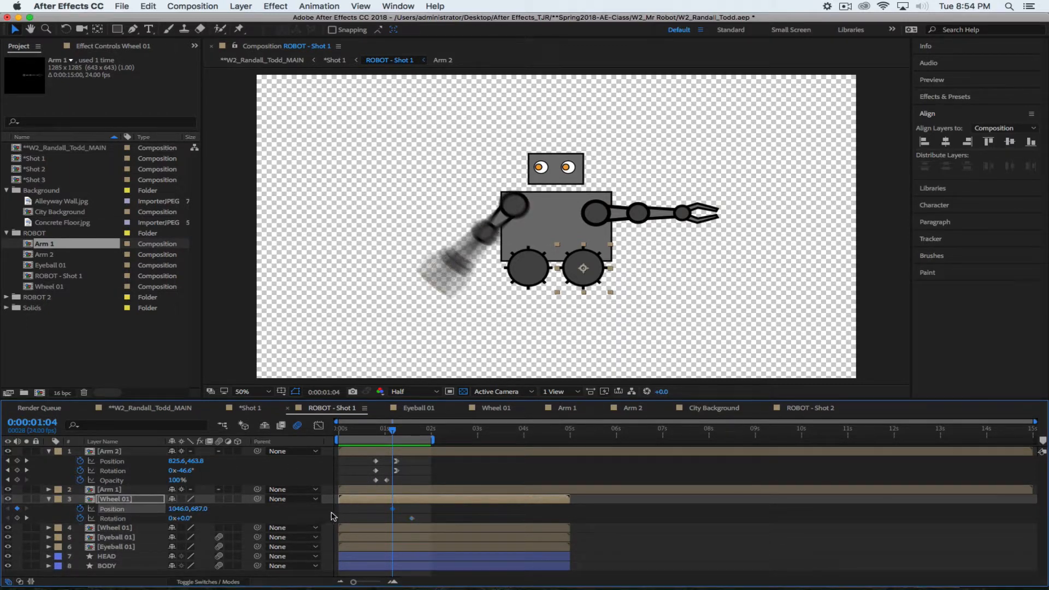
pyautogui.moveTo(392, 509); pyautogui.dragTo(412, 510)
pyautogui.moveTo(177, 508); pyautogui.dragTo(251, 520)
pyautogui.hotkey('shift', 'Right')
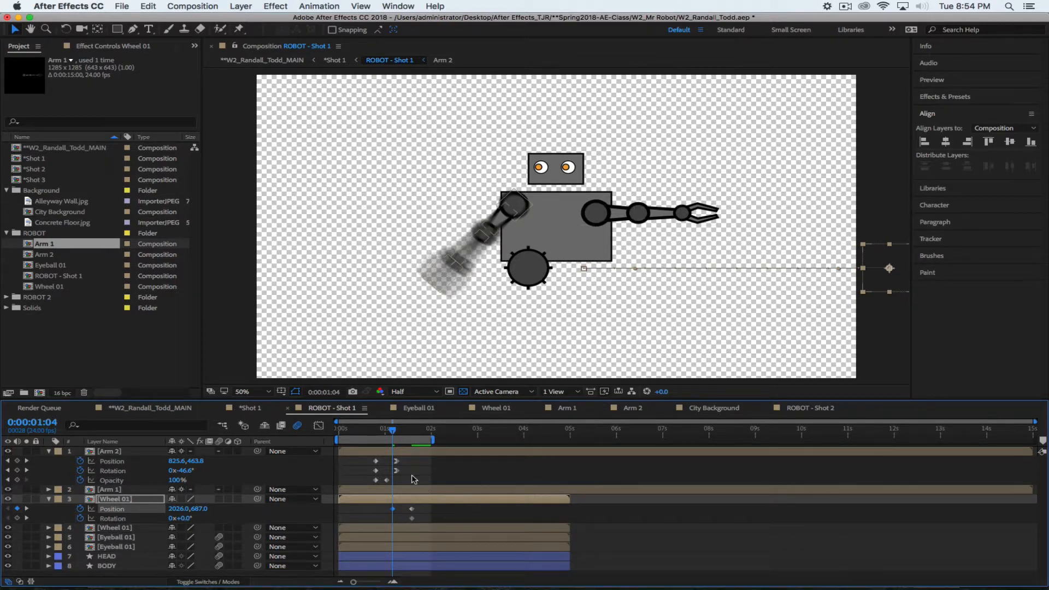
pyautogui.press('space')
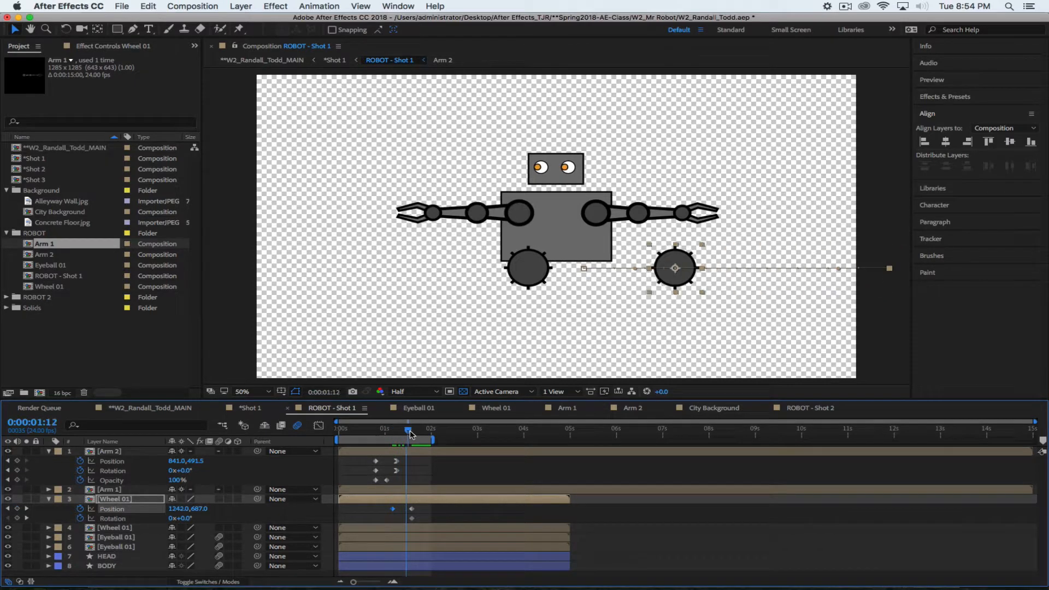
pyautogui.press('space')
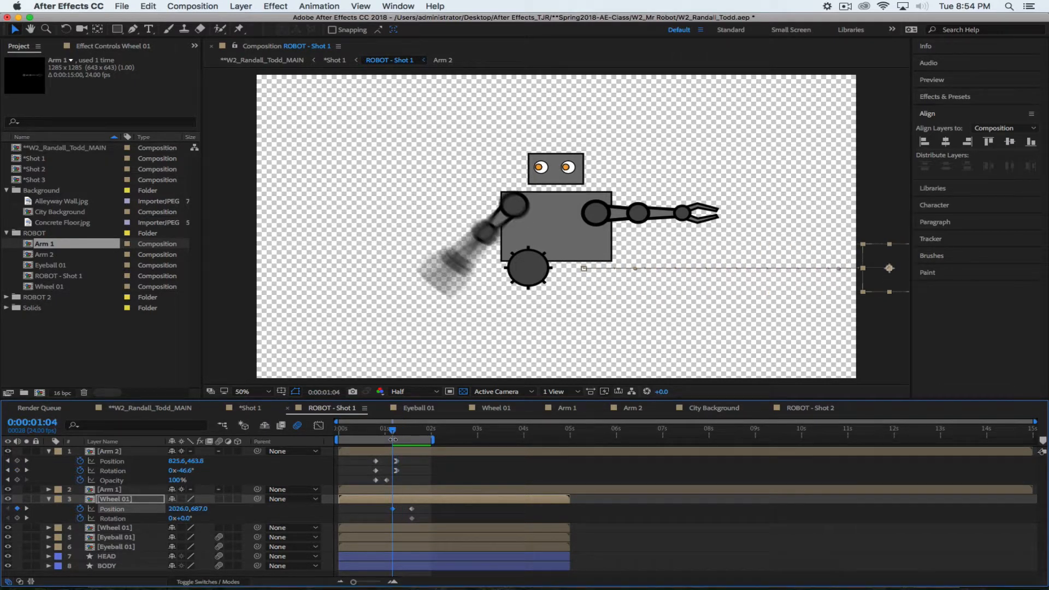
pyautogui.click(172, 518)
pyautogui.write('-1')
pyautogui.press('Return')
pyautogui.click(403, 430)
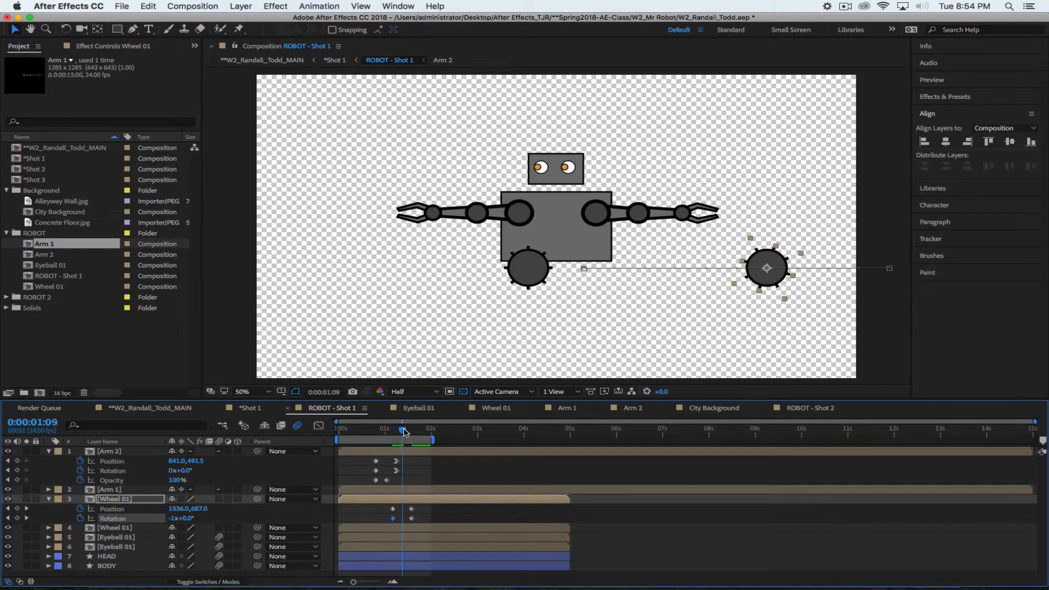
pyautogui.moveTo(403, 430)
pyautogui.mouseDown()
pyautogui.moveTo(393, 433)
pyautogui.moveTo(414, 431)
pyautogui.moveTo(397, 435)
pyautogui.mouseUp()
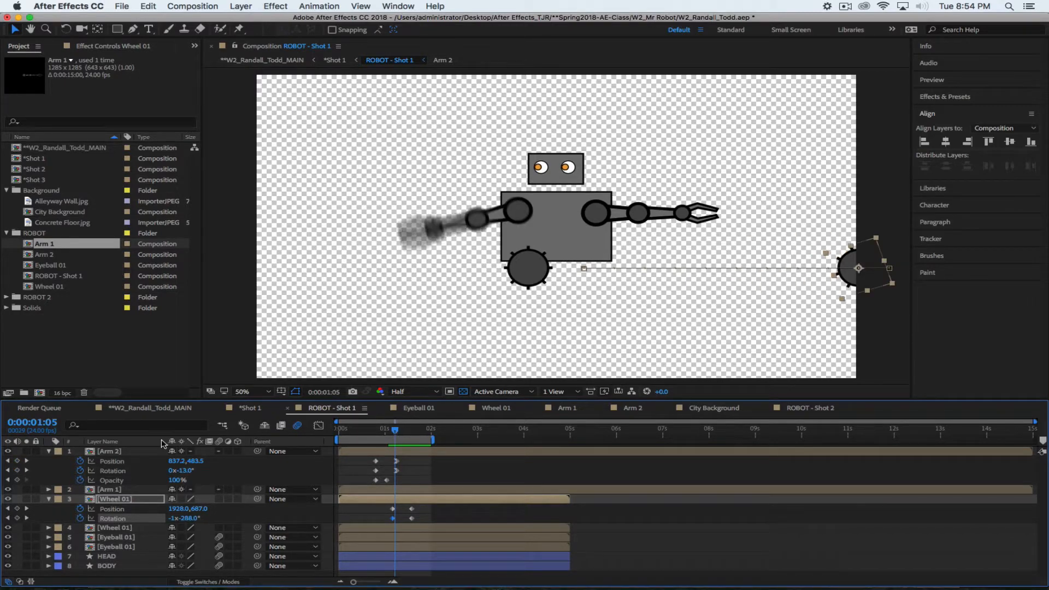
pyautogui.click(152, 410)
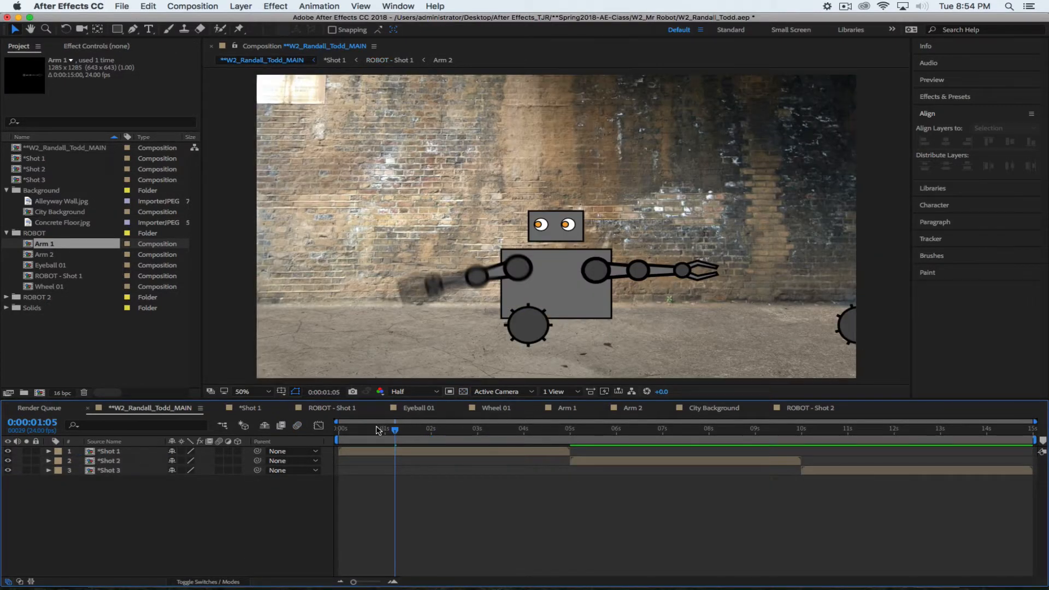
# In the Shot 1 comp, try the robot at 89% scale, undo it, and return to ROBOT - Shot 1
pyautogui.click(122, 452)
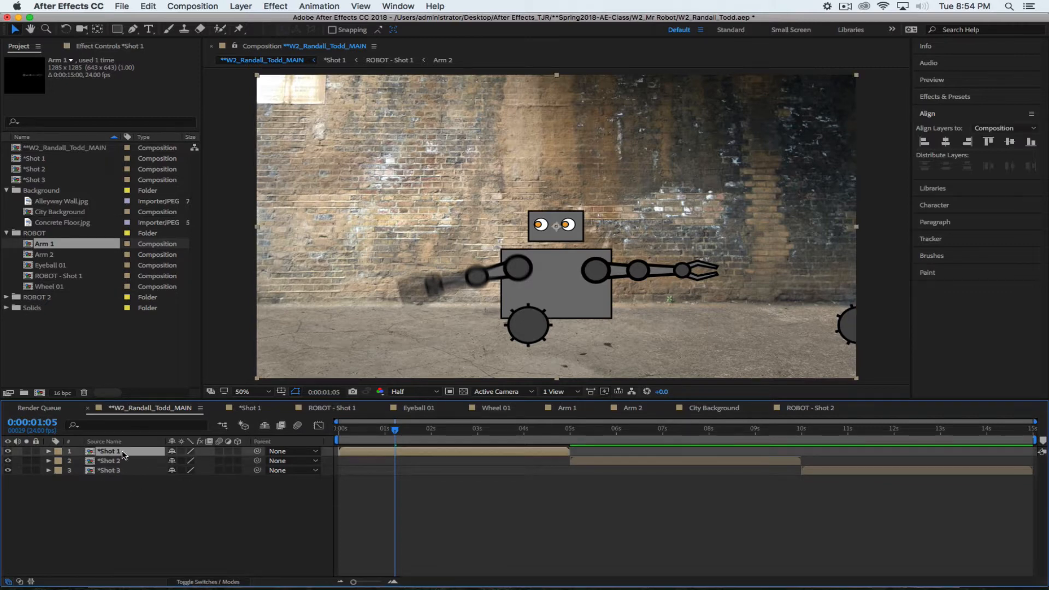
pyautogui.click(262, 408)
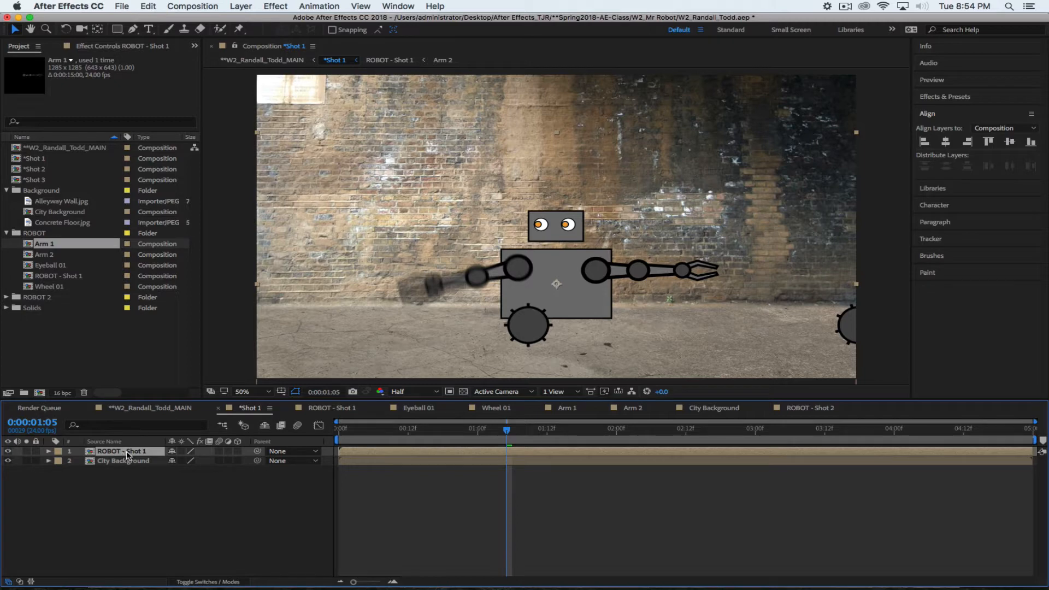
pyautogui.press('s')
pyautogui.moveTo(206, 461); pyautogui.dragTo(202, 464)
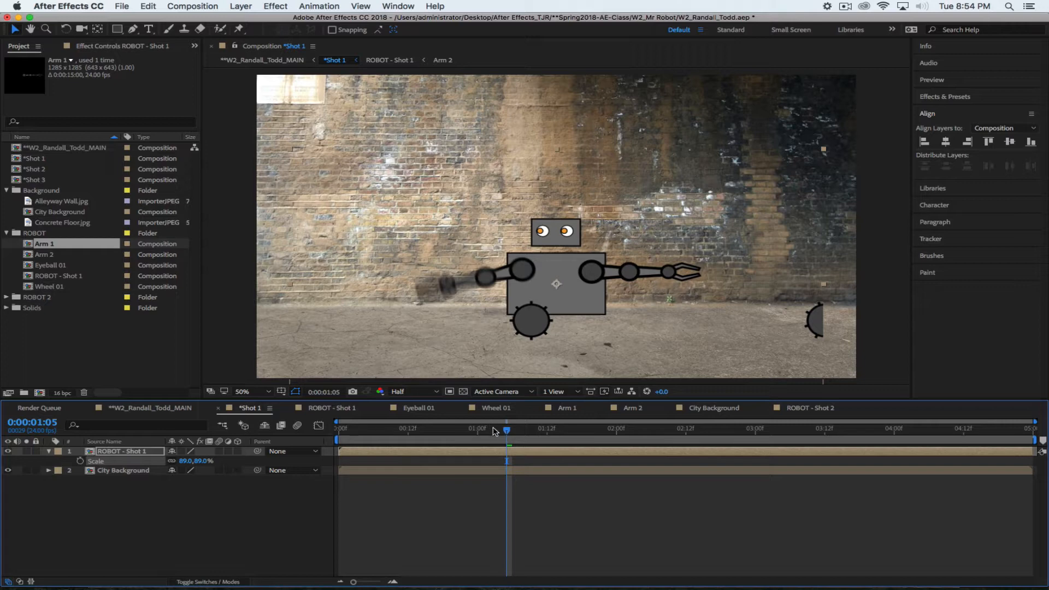
pyautogui.moveTo(494, 432)
pyautogui.mouseDown()
pyautogui.moveTo(421, 431)
pyautogui.moveTo(512, 436)
pyautogui.mouseUp()
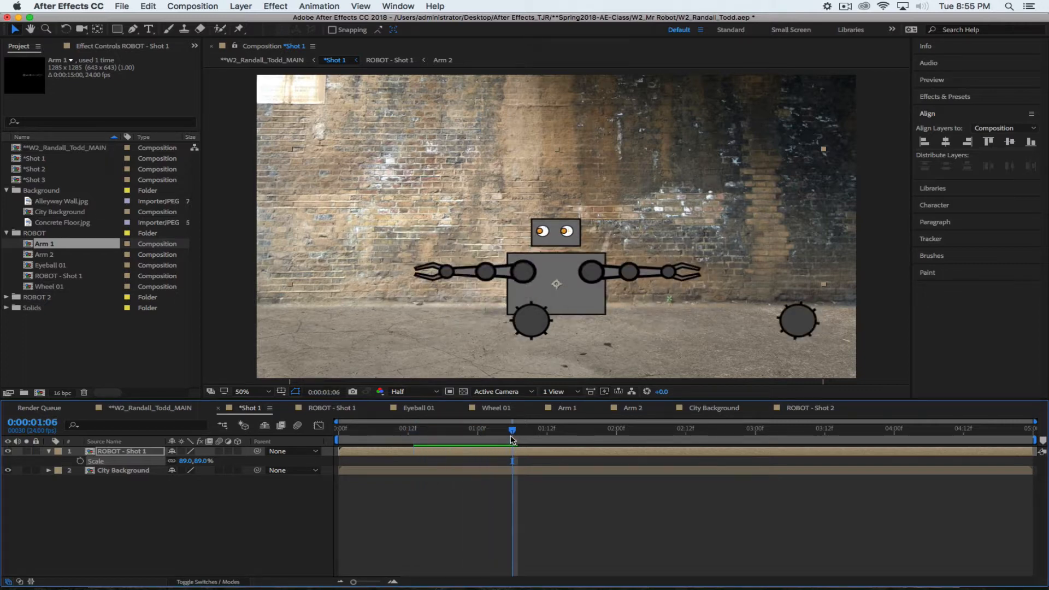
pyautogui.press('super+z')
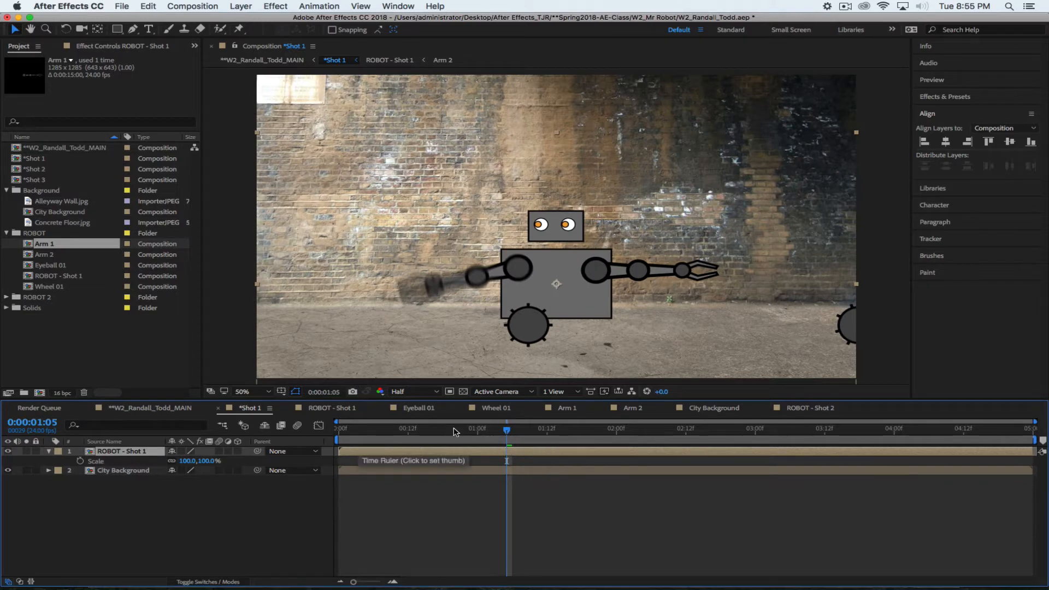
pyautogui.click(342, 408)
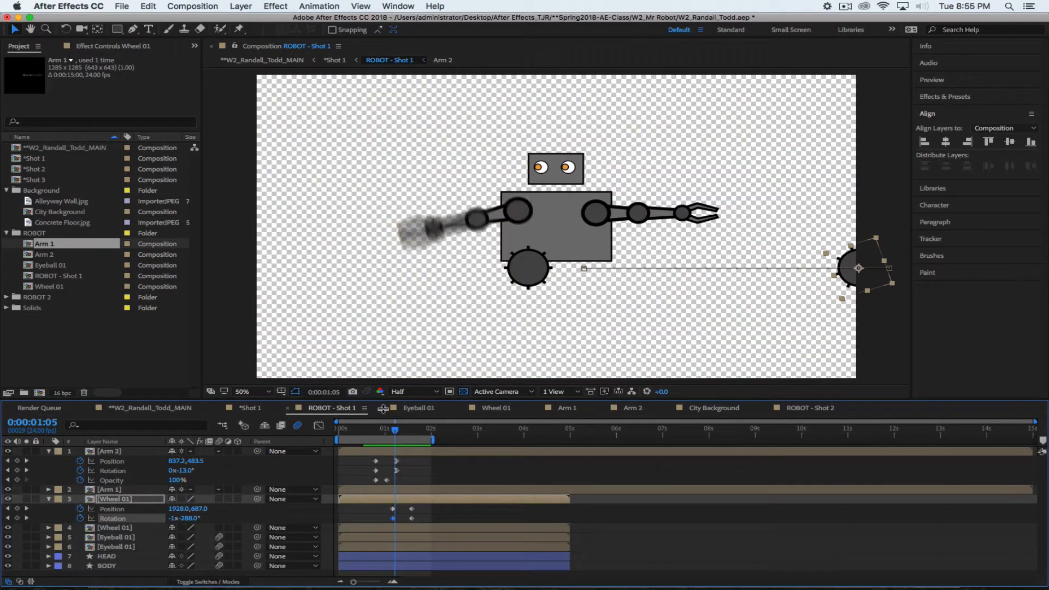
# Add Opacity keyframes so the right wheel fades from 0% at 0:00:01:04 to 100%
pyautogui.moveTo(395, 433); pyautogui.dragTo(393, 433)
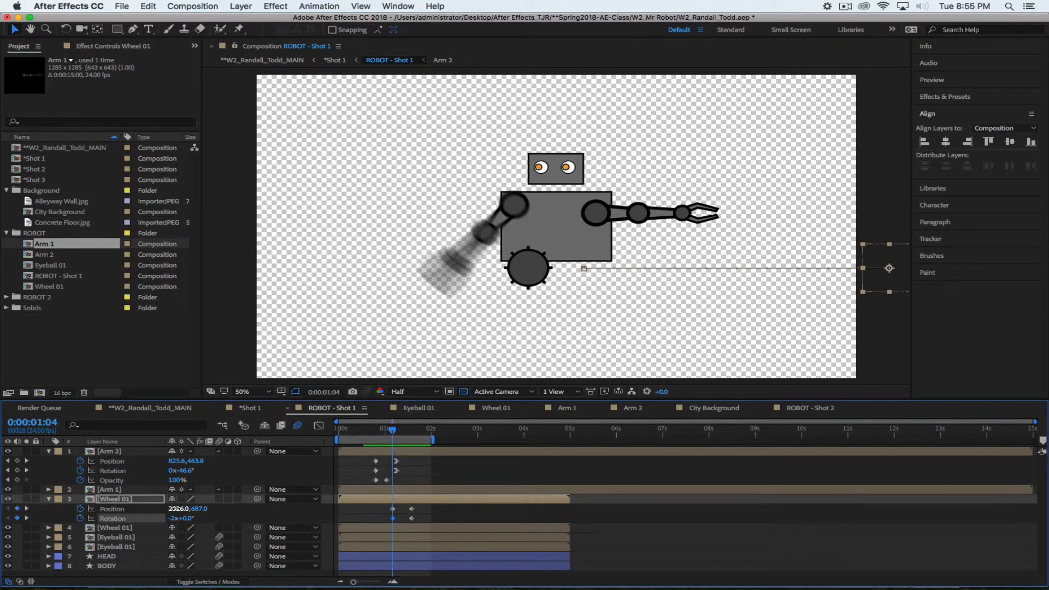
pyautogui.moveTo(176, 508); pyautogui.dragTo(52, 507)
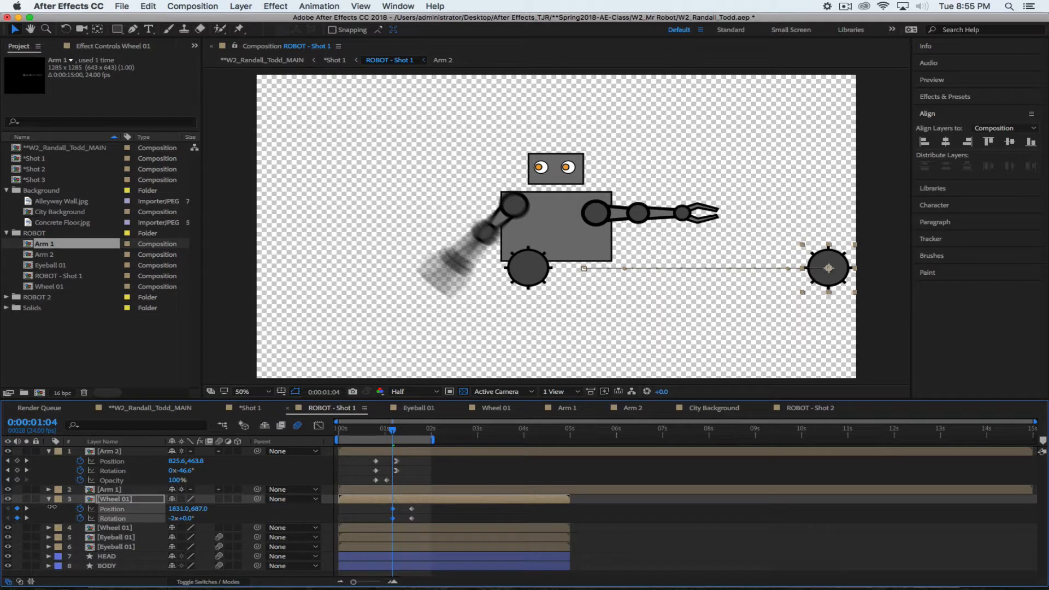
pyautogui.press('t')
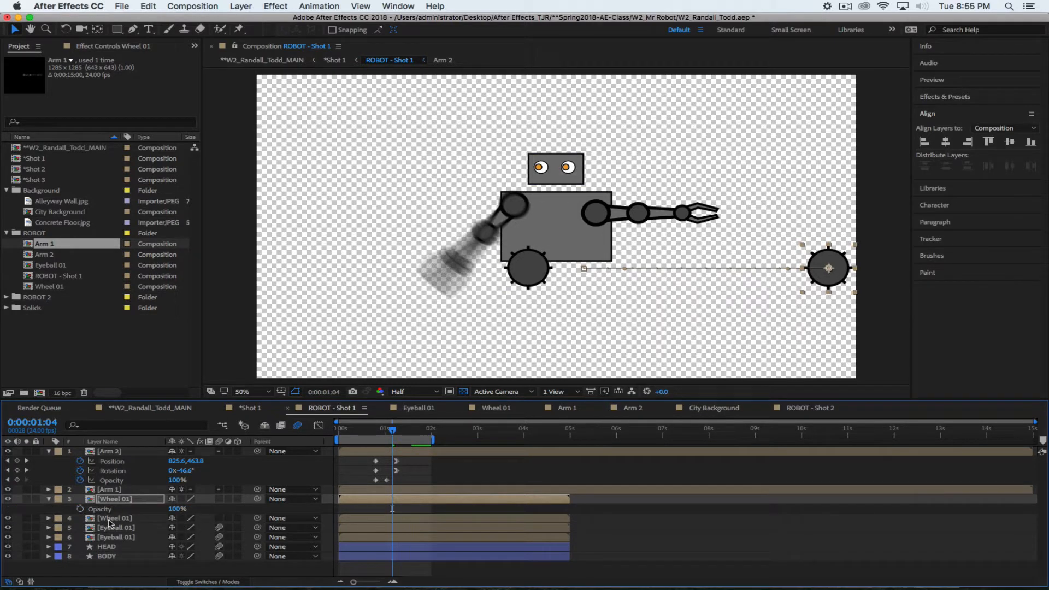
pyautogui.click(80, 508)
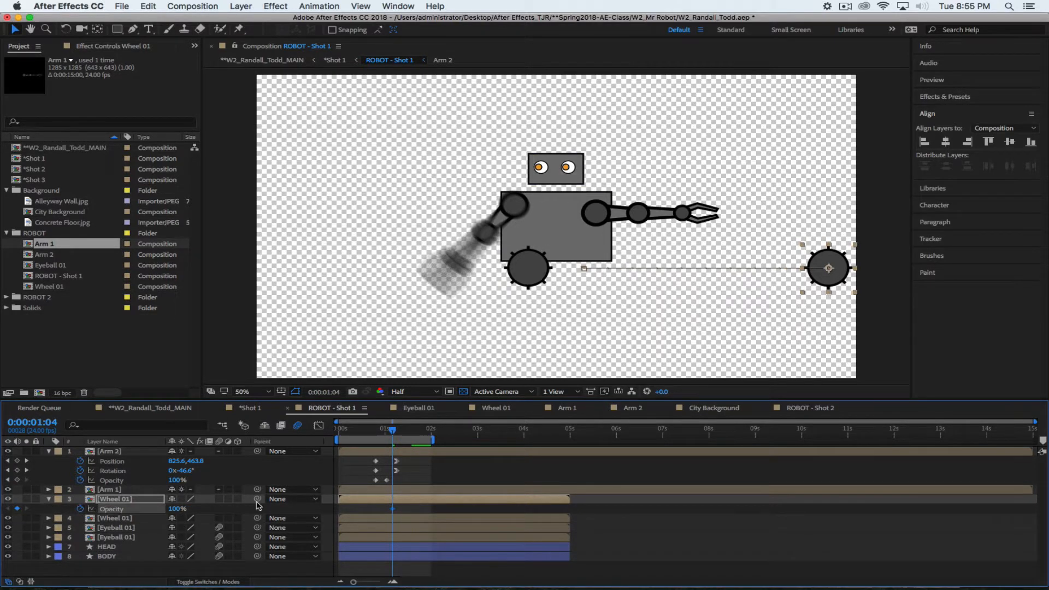
pyautogui.moveTo(393, 509); pyautogui.dragTo(400, 509)
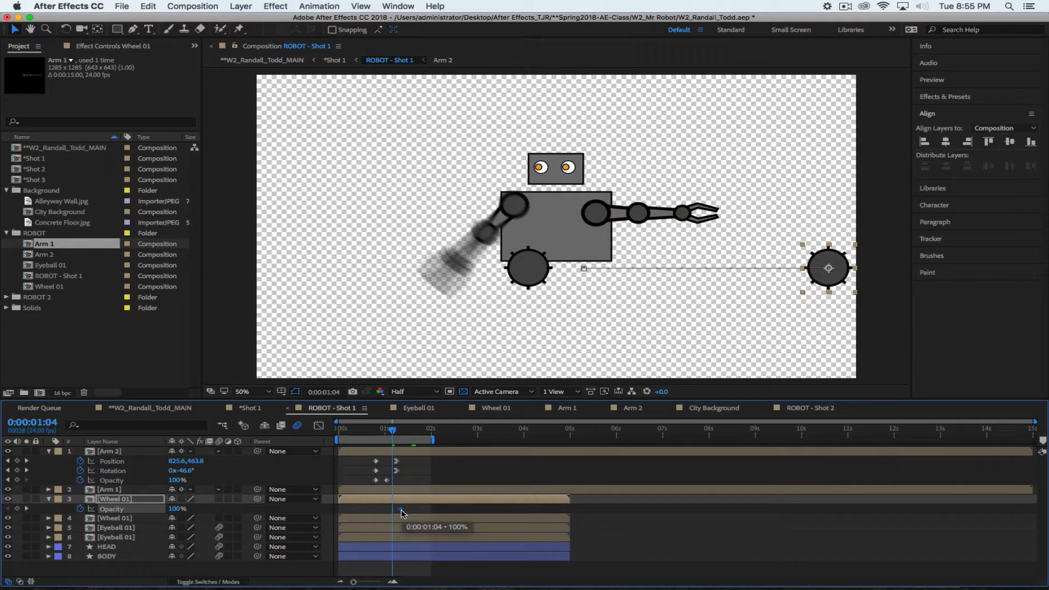
pyautogui.moveTo(174, 508); pyautogui.dragTo(3, 502)
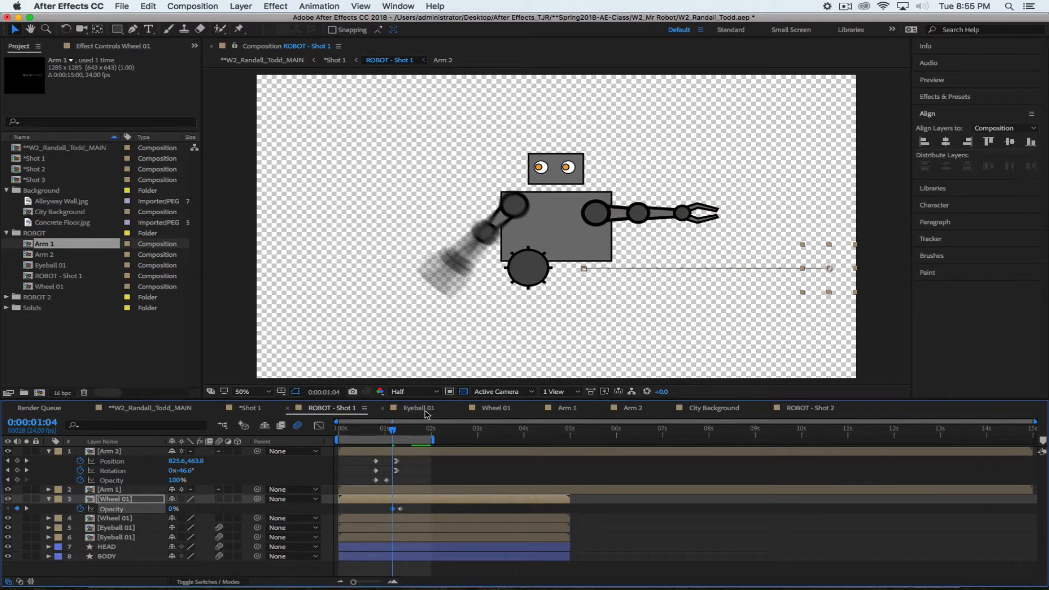
# Extend the work area to about 3.5s, enable the wheel's motion blur, and Easy Ease In its opacity keyframe
pyautogui.moveTo(432, 440); pyautogui.dragTo(497, 443)
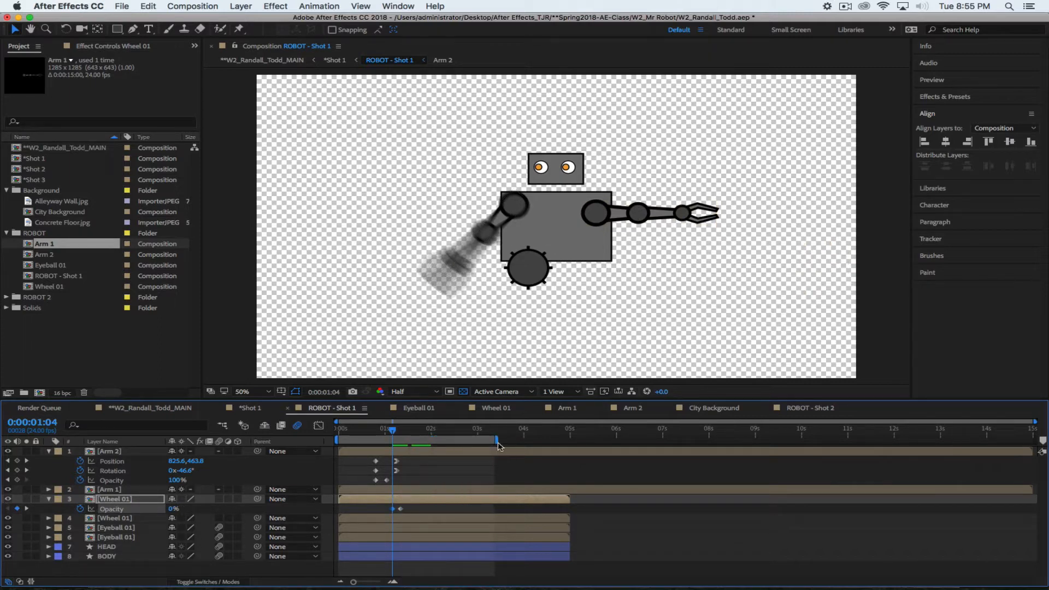
pyautogui.press('space')
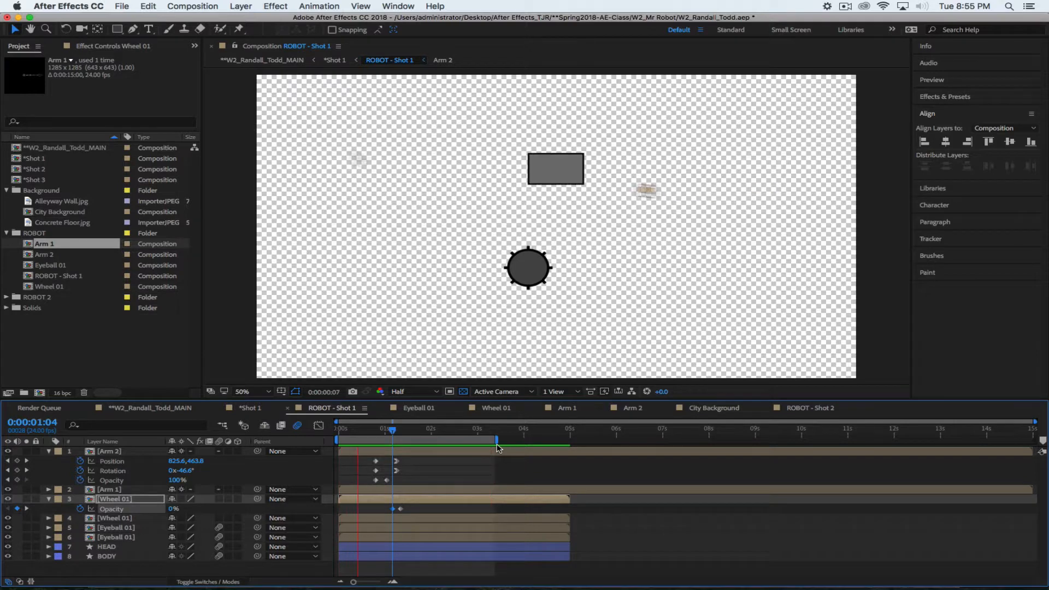
pyautogui.press('space')
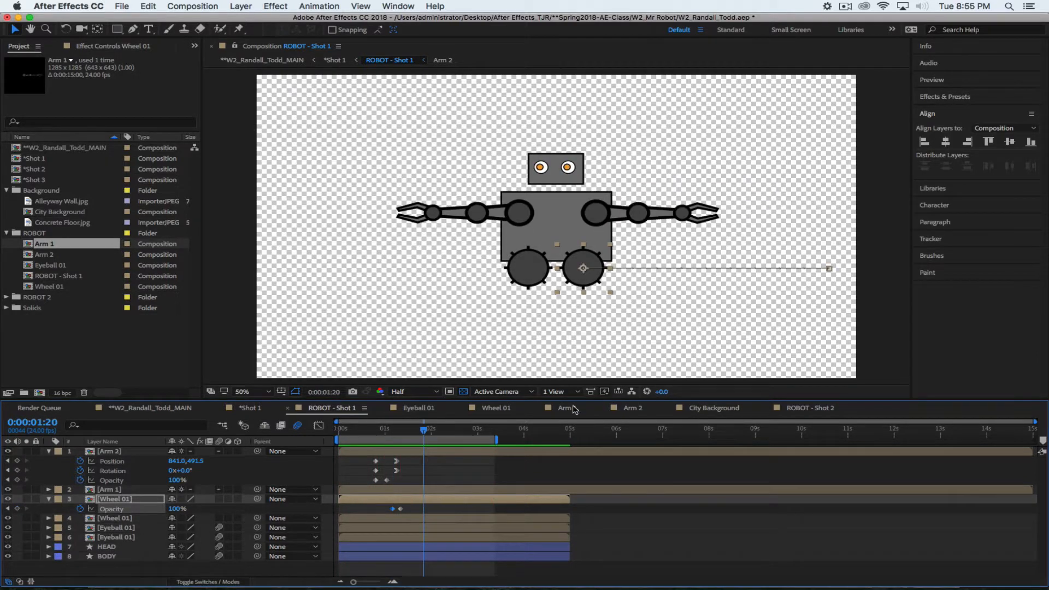
pyautogui.moveTo(430, 430)
pyautogui.mouseDown()
pyautogui.moveTo(388, 431)
pyautogui.moveTo(418, 431)
pyautogui.mouseUp()
pyautogui.click(219, 499)
pyautogui.rightClick(400, 509)
pyautogui.moveTo(472, 579)
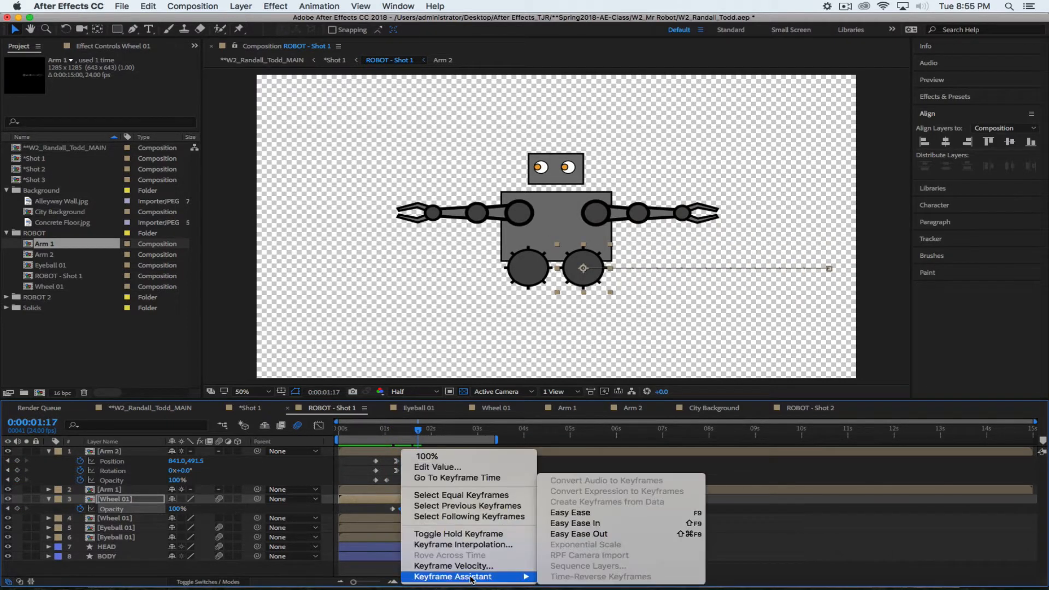
pyautogui.click(576, 523)
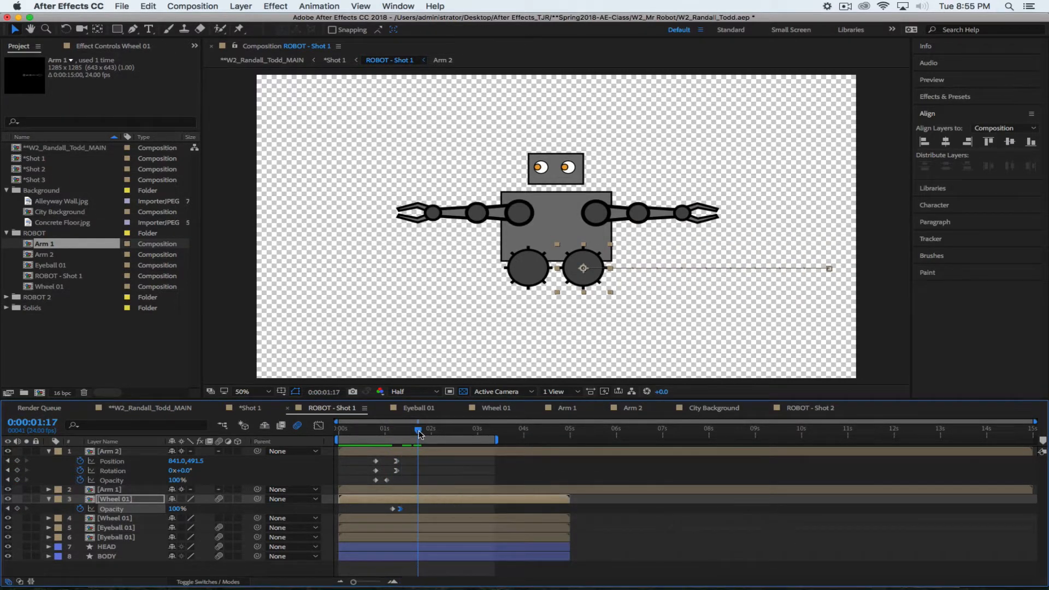
pyautogui.moveTo(419, 433); pyautogui.dragTo(394, 428)
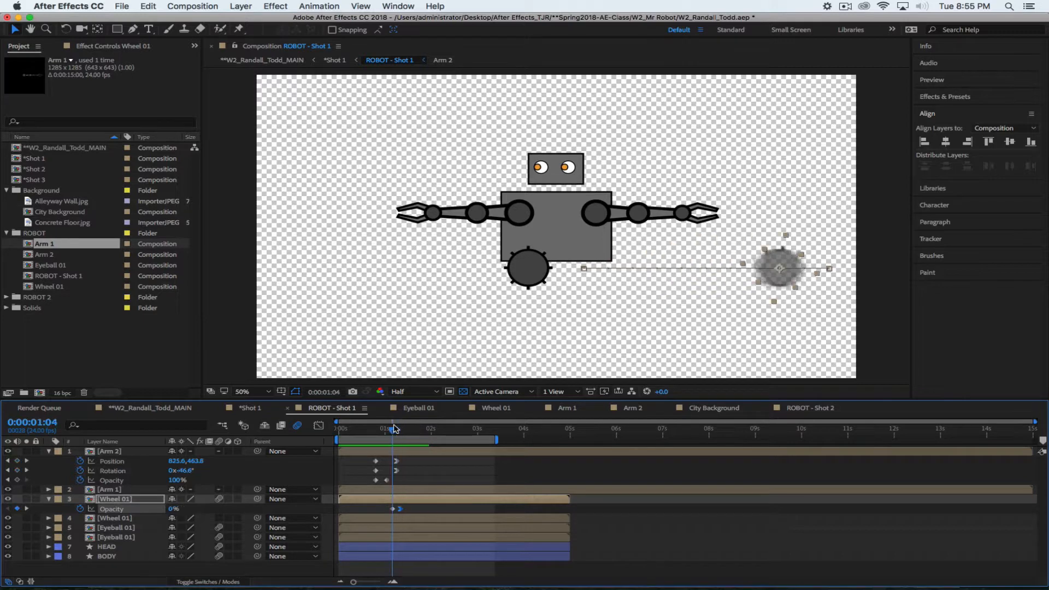
# Keyframe the second Wheel 01's Position, Rotation and Opacity, starting it far left at X 87
pyautogui.click(122, 519)
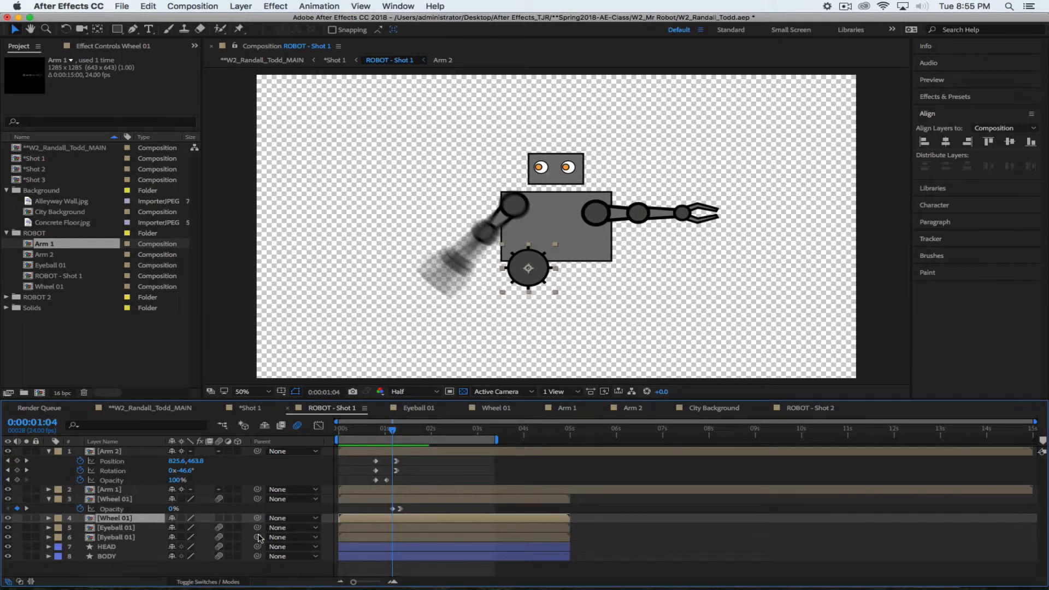
pyautogui.press('p')
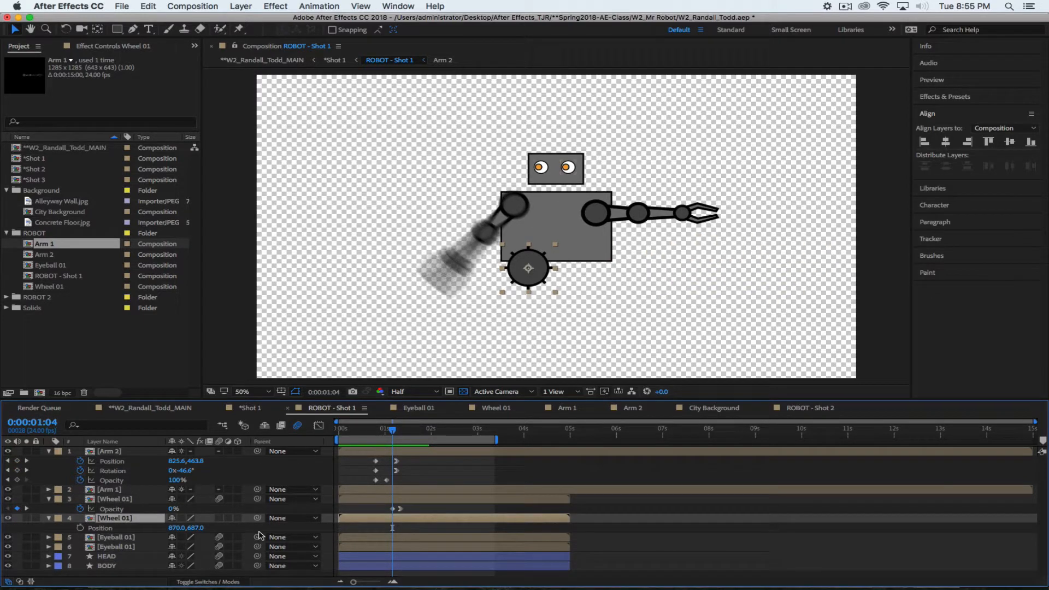
pyautogui.hotkey('shift', 'r')
pyautogui.hotkey('shift', 't')
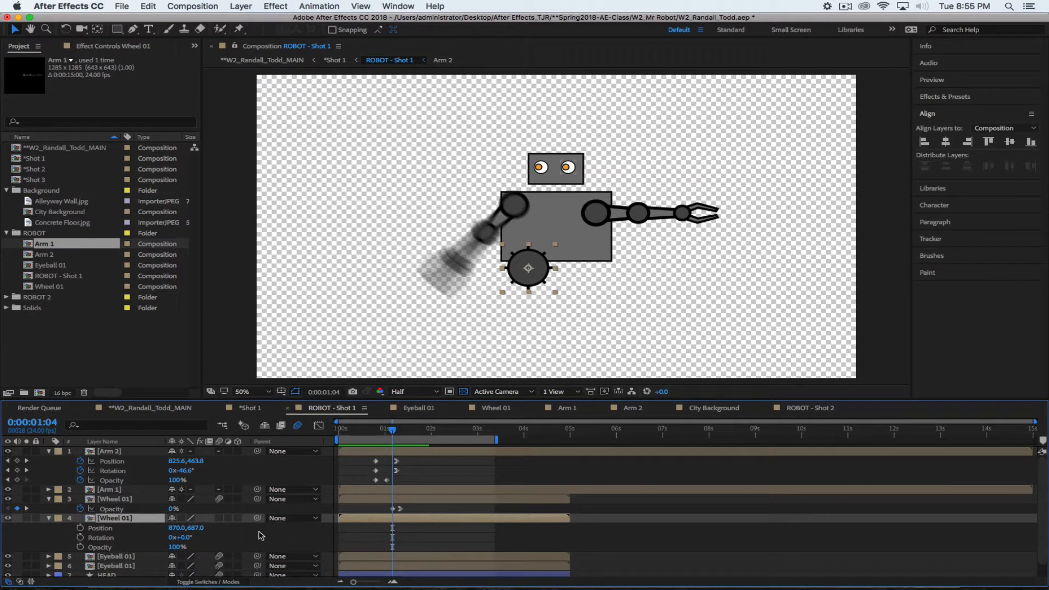
pyautogui.click(80, 528)
pyautogui.click(80, 537)
pyautogui.click(80, 546)
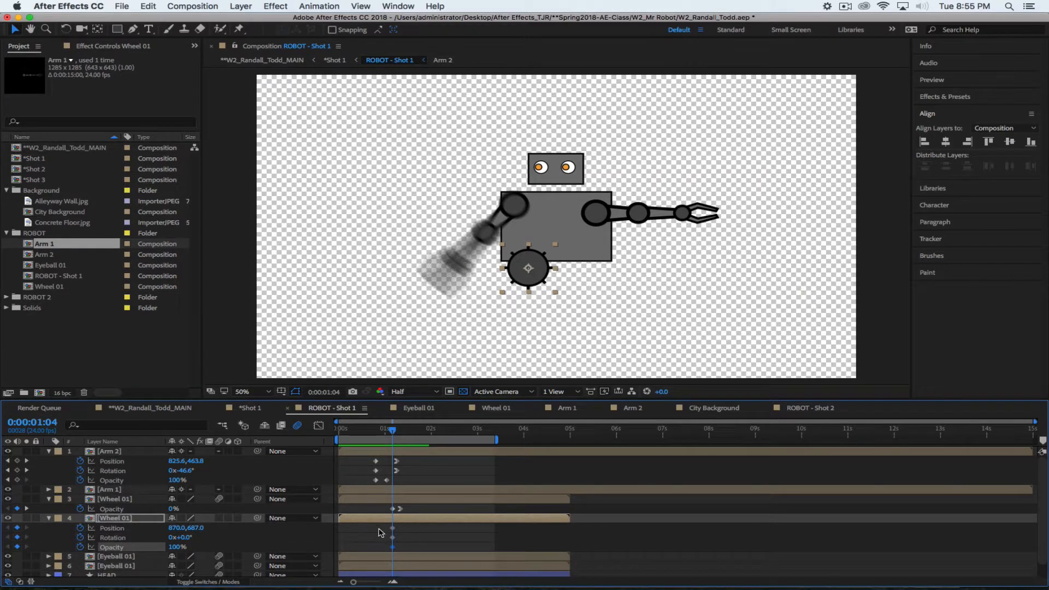
pyautogui.moveTo(387, 527); pyautogui.dragTo(405, 538)
pyautogui.click(403, 549)
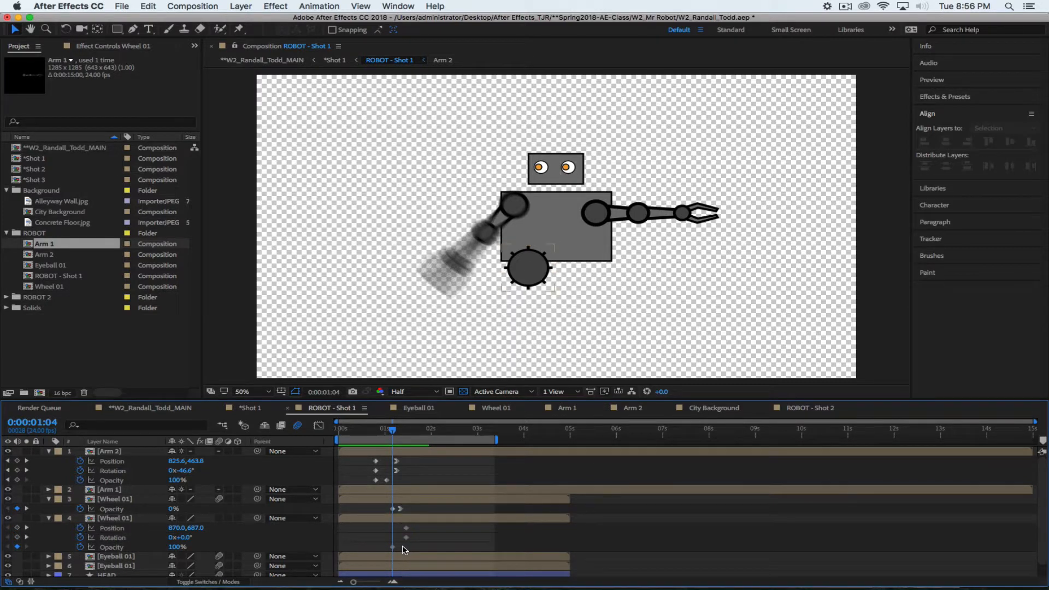
pyautogui.moveTo(171, 528); pyautogui.dragTo(80, 527)
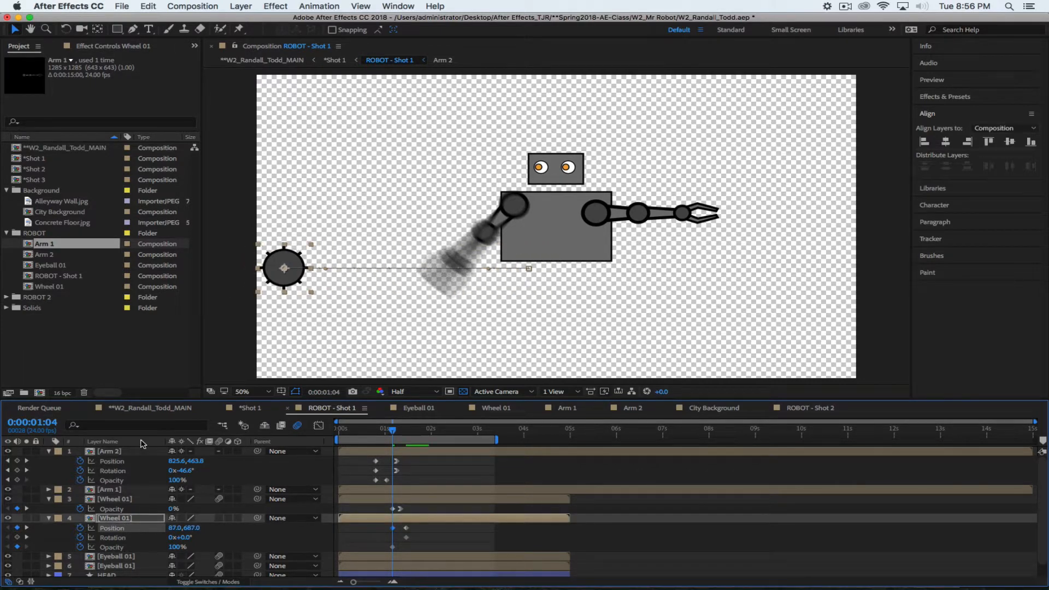
# Give the wheel a 2x starting rotation and Easy Ease In its position and rotation keyframes
pyautogui.click(170, 537)
pyautogui.write('2')
pyautogui.press('Return')
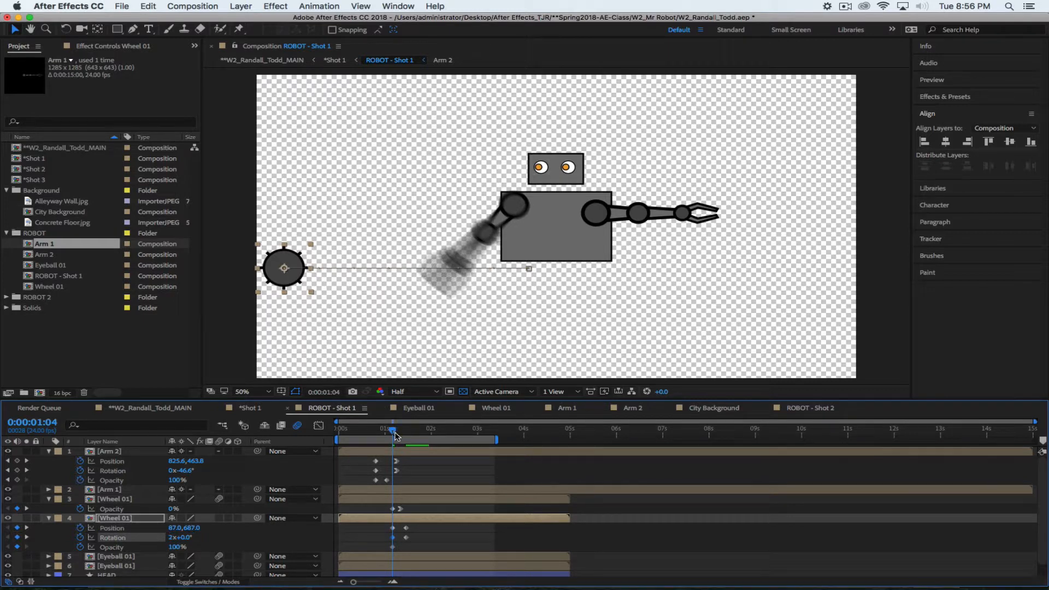
pyautogui.moveTo(395, 435)
pyautogui.mouseDown()
pyautogui.moveTo(407, 437)
pyautogui.moveTo(393, 436)
pyautogui.mouseUp()
pyautogui.moveTo(413, 535); pyautogui.dragTo(401, 523)
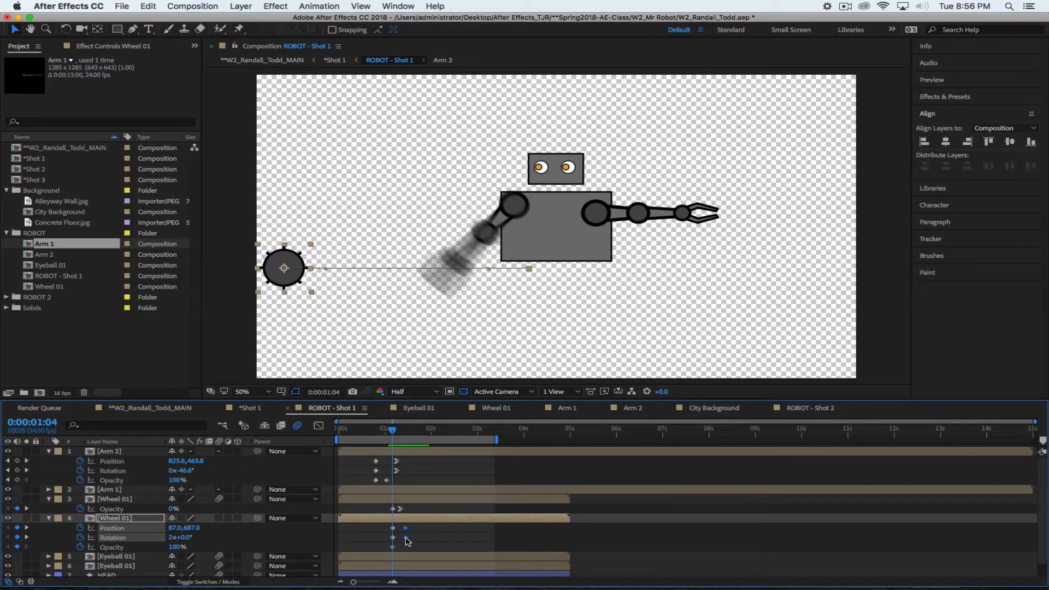
pyautogui.rightClick(405, 537)
pyautogui.moveTo(545, 571)
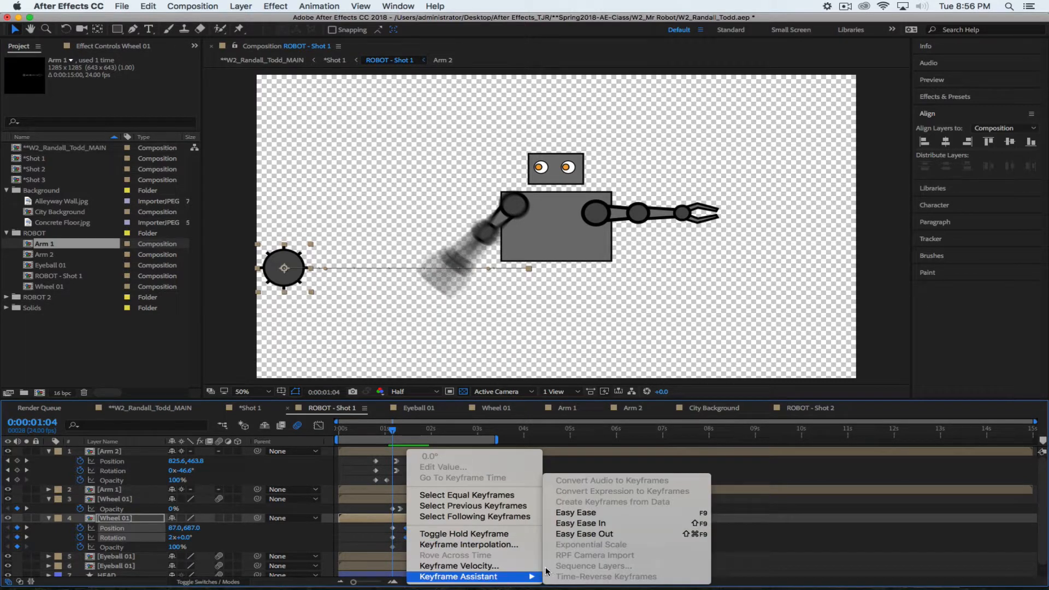
pyautogui.click(588, 523)
pyautogui.moveTo(382, 429)
pyautogui.mouseDown()
pyautogui.moveTo(411, 435)
pyautogui.moveTo(391, 435)
pyautogui.mouseUp()
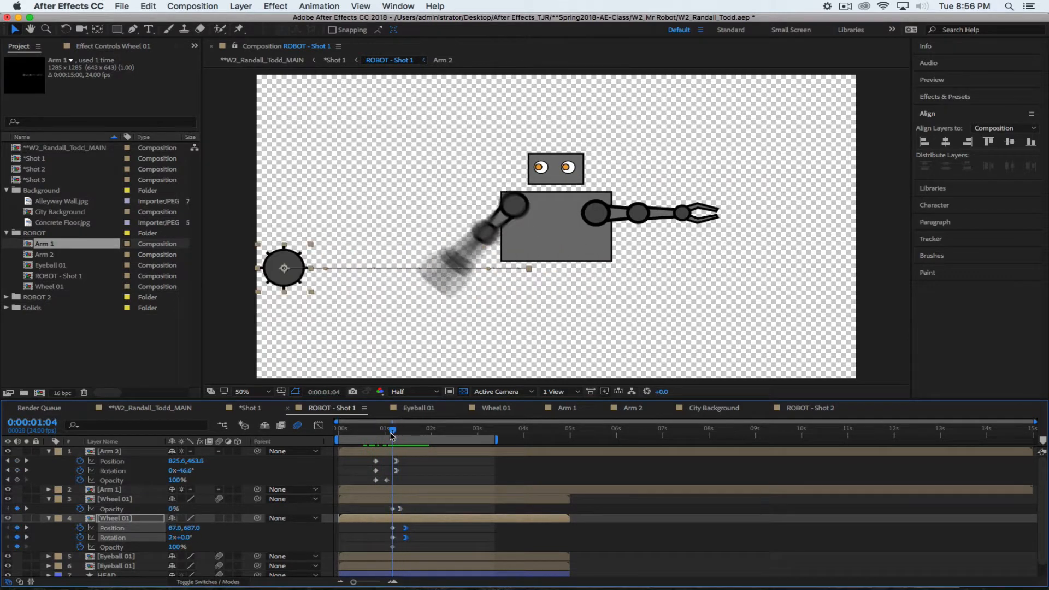
# Set the wheel's first Opacity keyframe to 0% and play the animation from the start
pyautogui.click(394, 546)
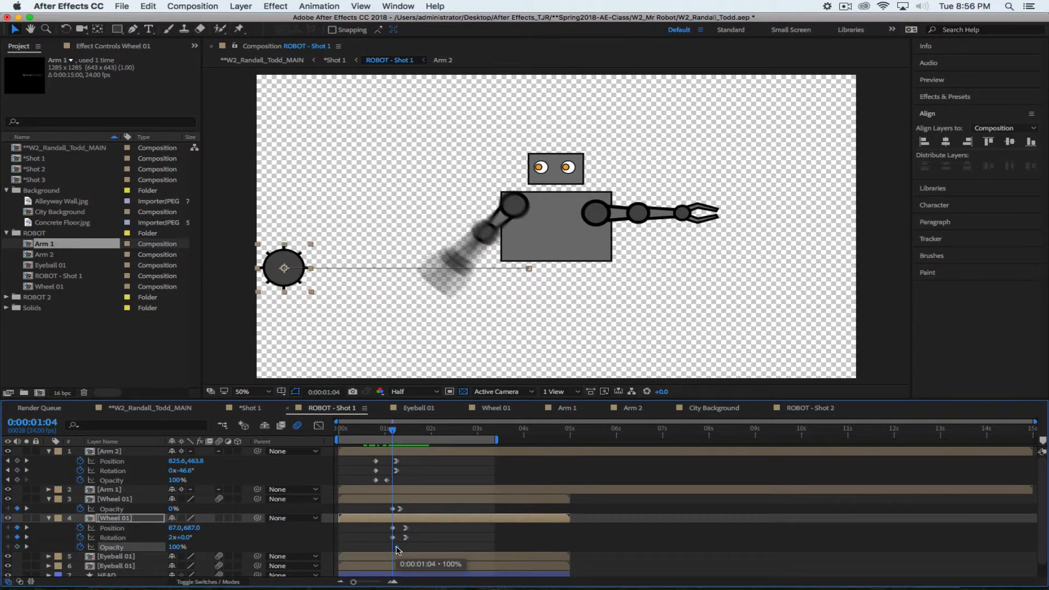
pyautogui.moveTo(176, 547); pyautogui.dragTo(60, 544)
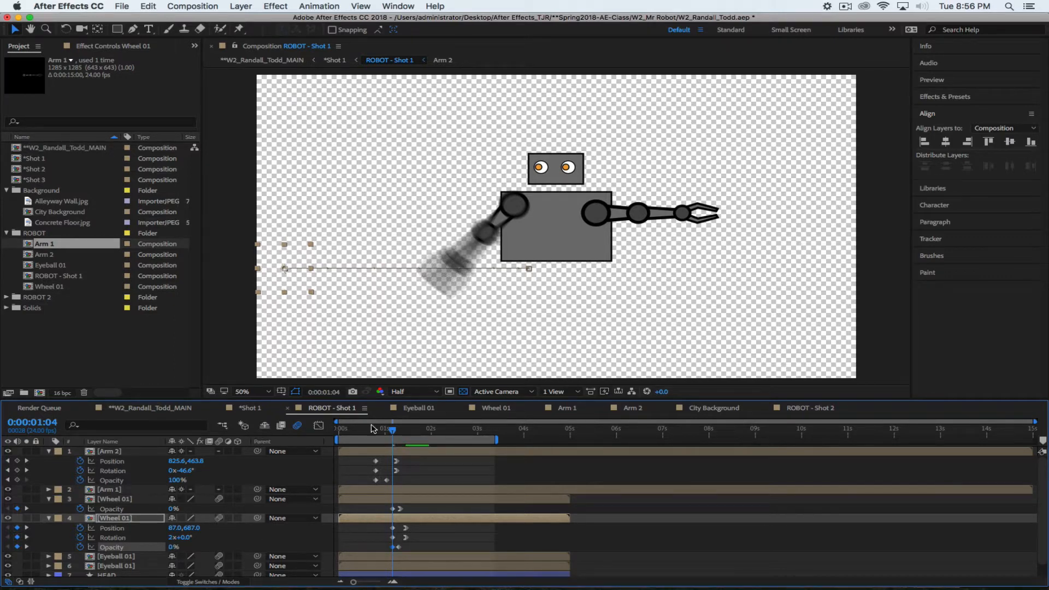
pyautogui.moveTo(393, 427); pyautogui.dragTo(213, 432)
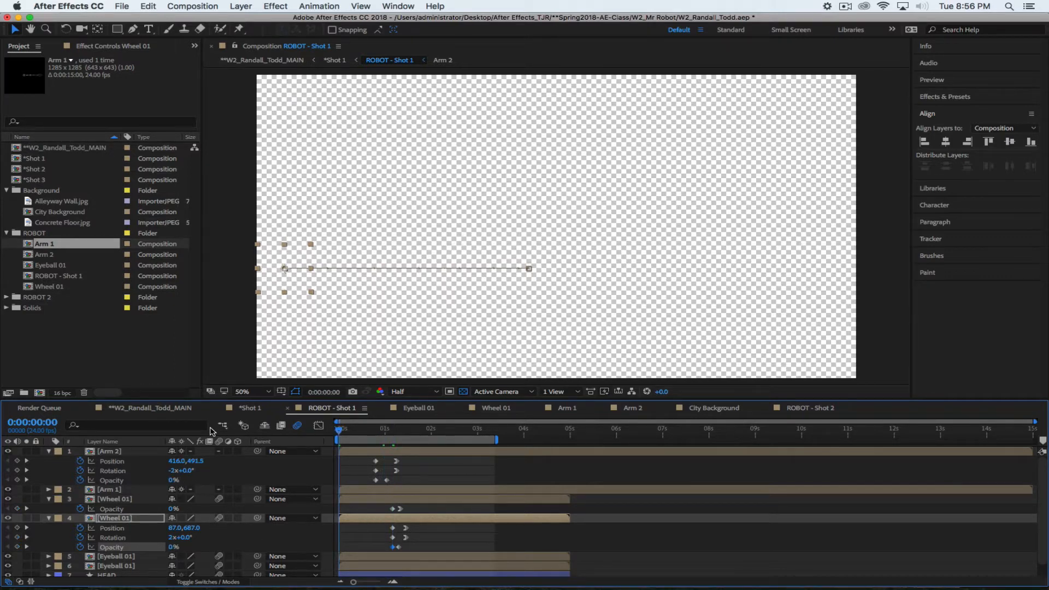
pyautogui.press('space')
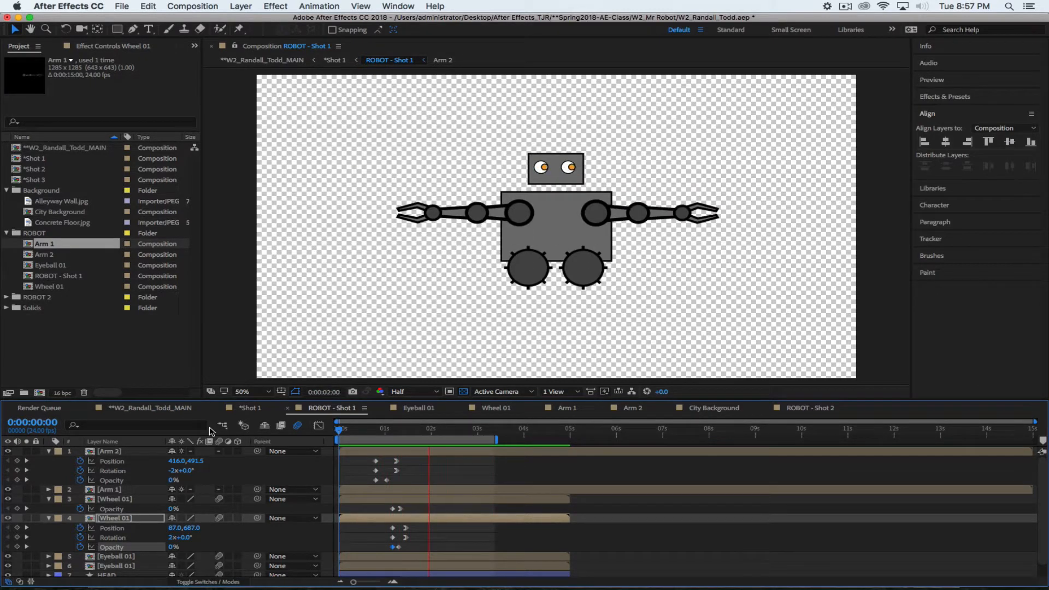
# Collapse the Arm 2 layer and both Wheel 01 layers in the timeline
pyautogui.click(48, 470)
pyautogui.click(48, 480)
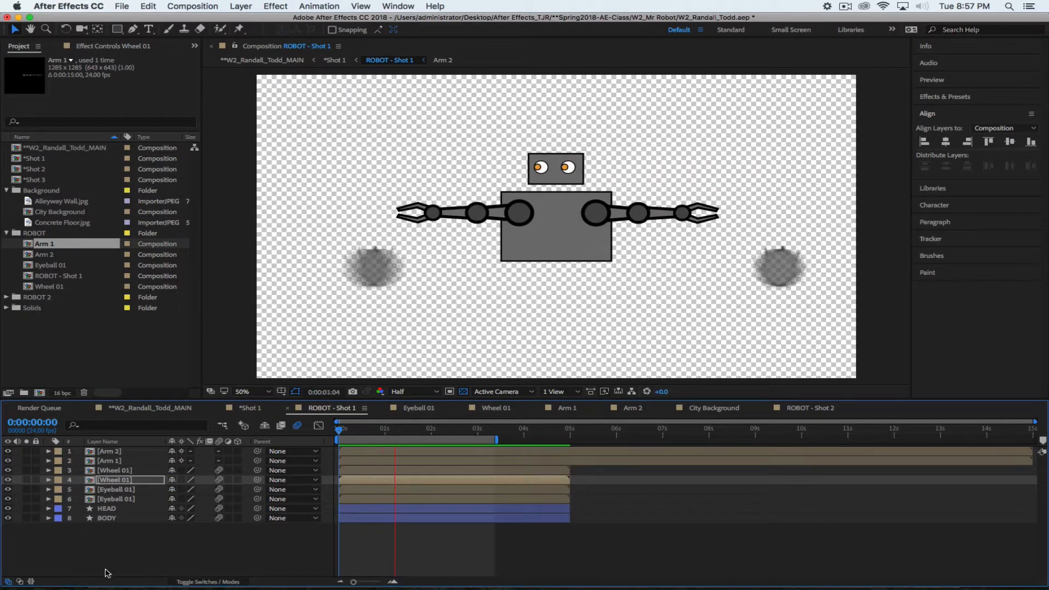
pyautogui.click(155, 559)
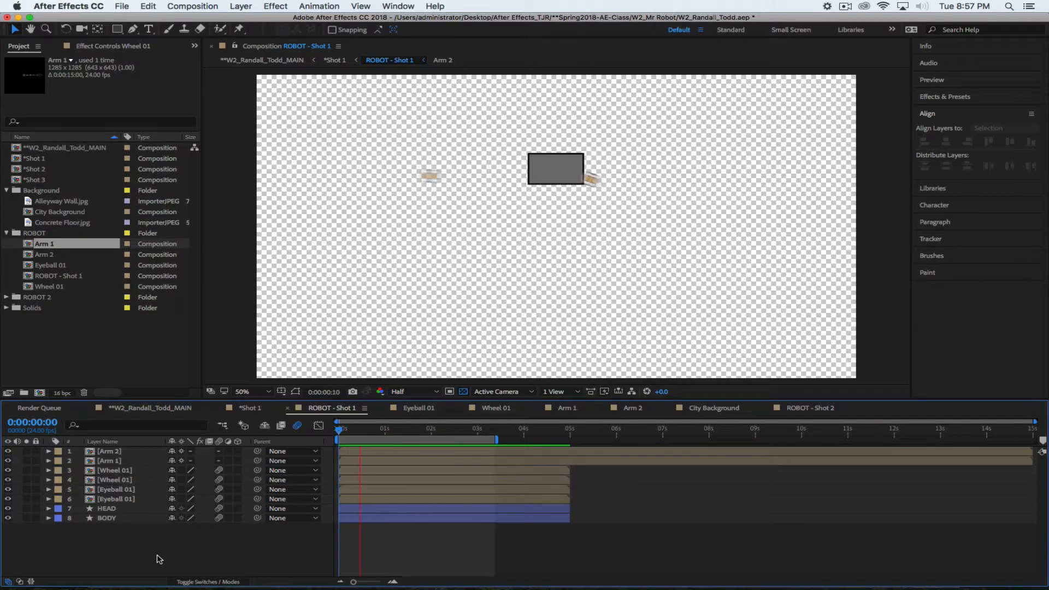
# Stop the preview at 0:00:02:07 and select the Wheel 01 layers
pyautogui.press('space')
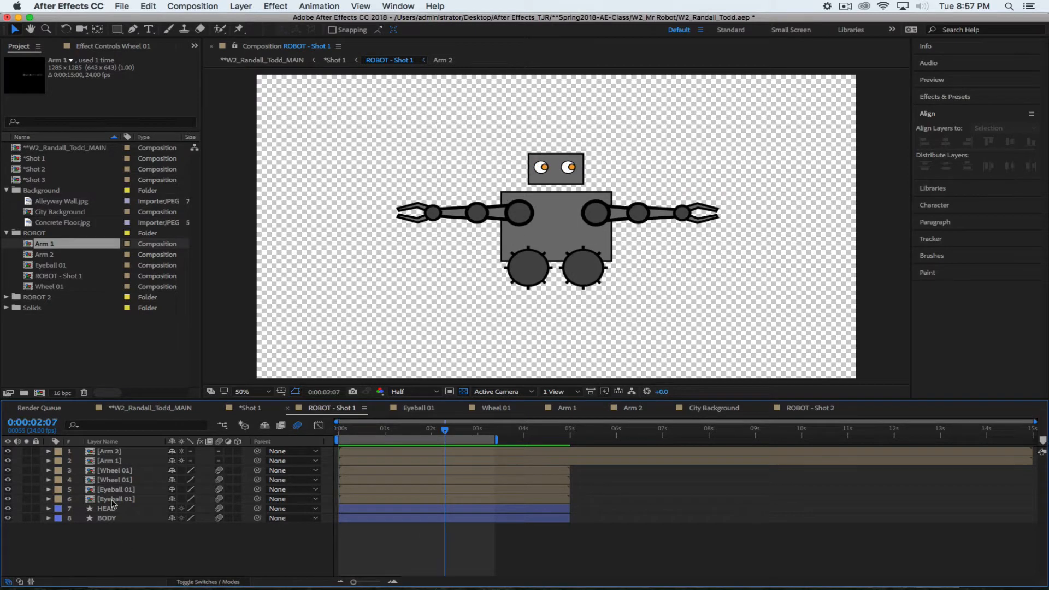
pyautogui.click(107, 471)
pyautogui.click(116, 478)
pyautogui.click(116, 470)
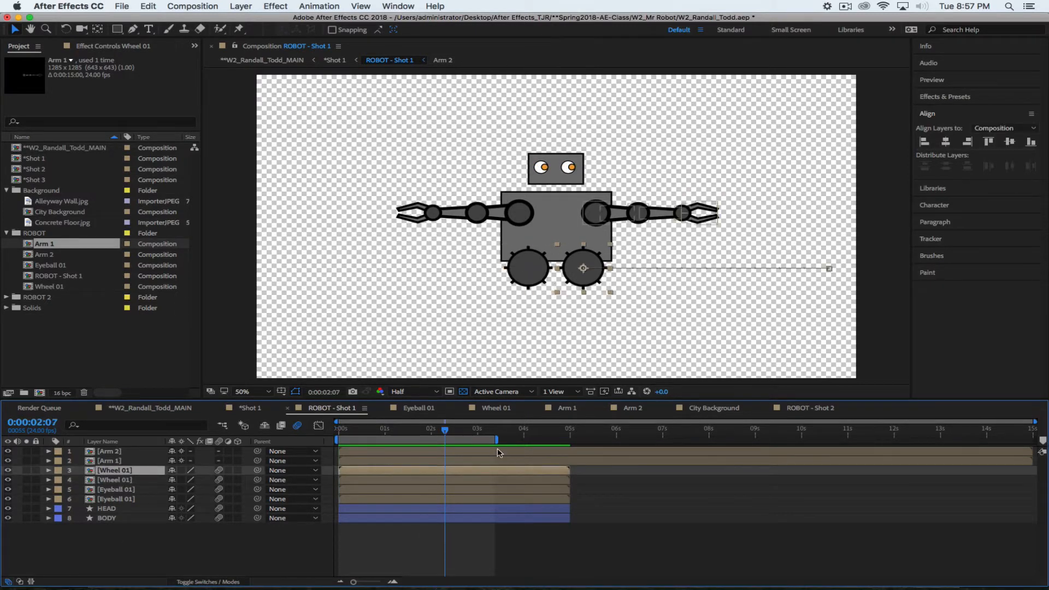
# Extend the work area end to about 5 seconds and set the time to 0:00:03:00
pyautogui.moveTo(445, 430); pyautogui.dragTo(562, 445)
pyautogui.moveTo(432, 430); pyautogui.dragTo(477, 442)
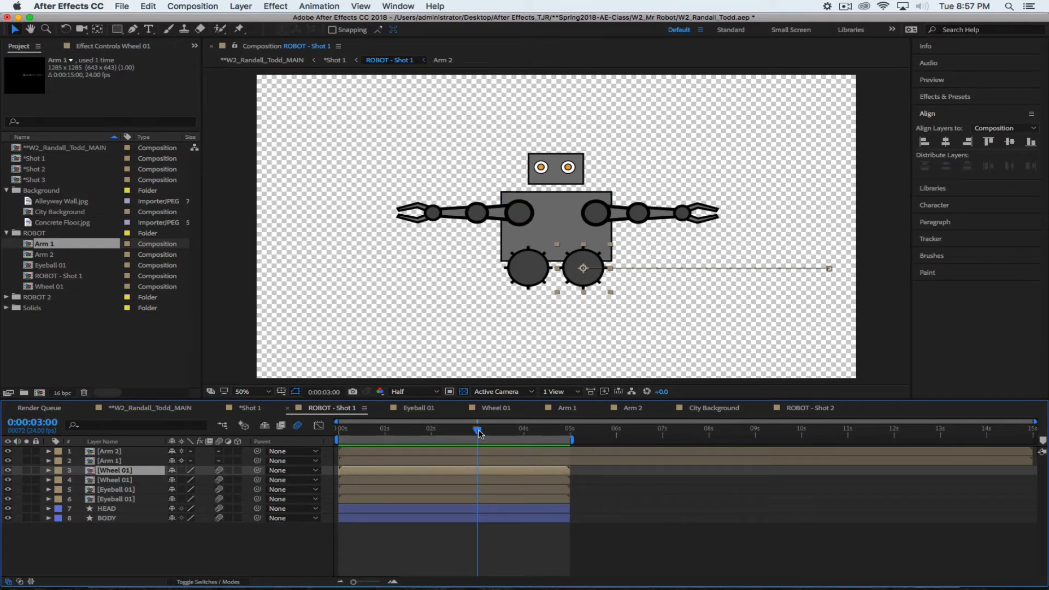
pyautogui.moveTo(477, 431)
pyautogui.mouseDown()
pyautogui.moveTo(508, 432)
pyautogui.moveTo(477, 437)
pyautogui.mouseUp()
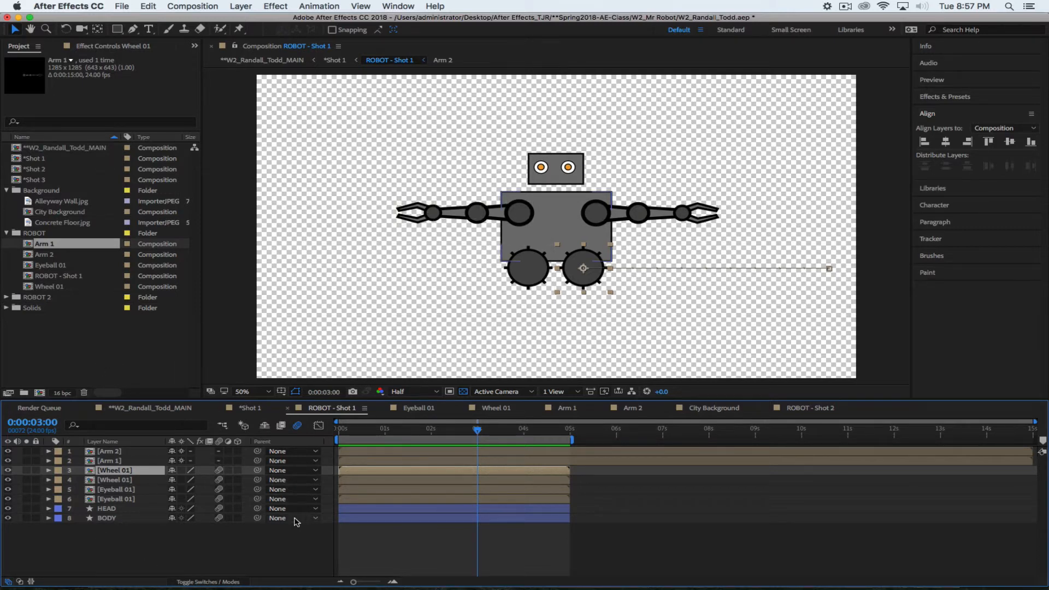
# In the Shot 1 comp, scrub the timeline and show the ROBOT - Shot 1 layer's Position
pyautogui.click(250, 408)
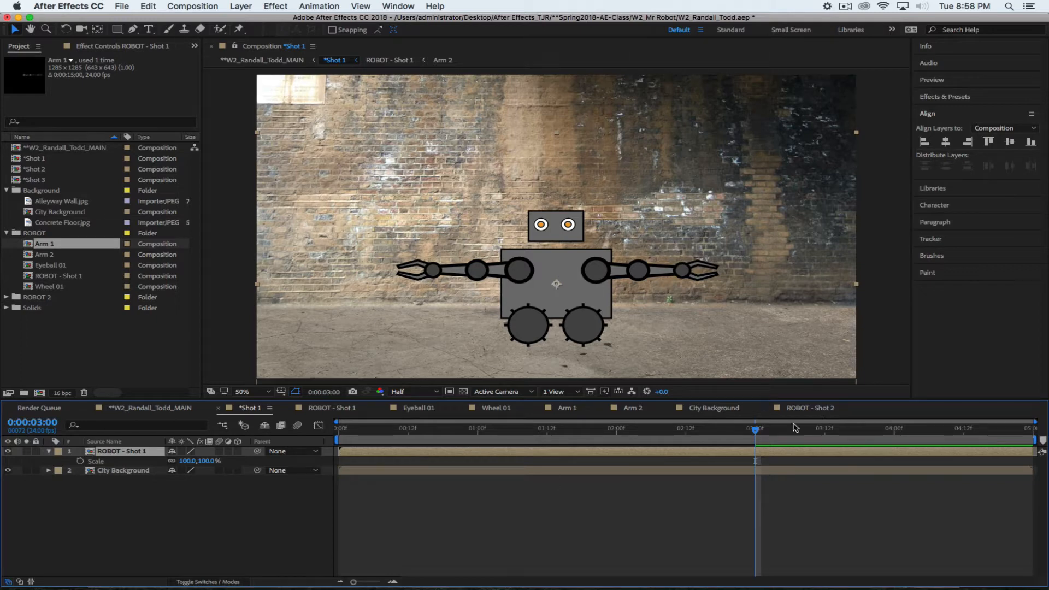
pyautogui.moveTo(755, 430); pyautogui.dragTo(754, 479)
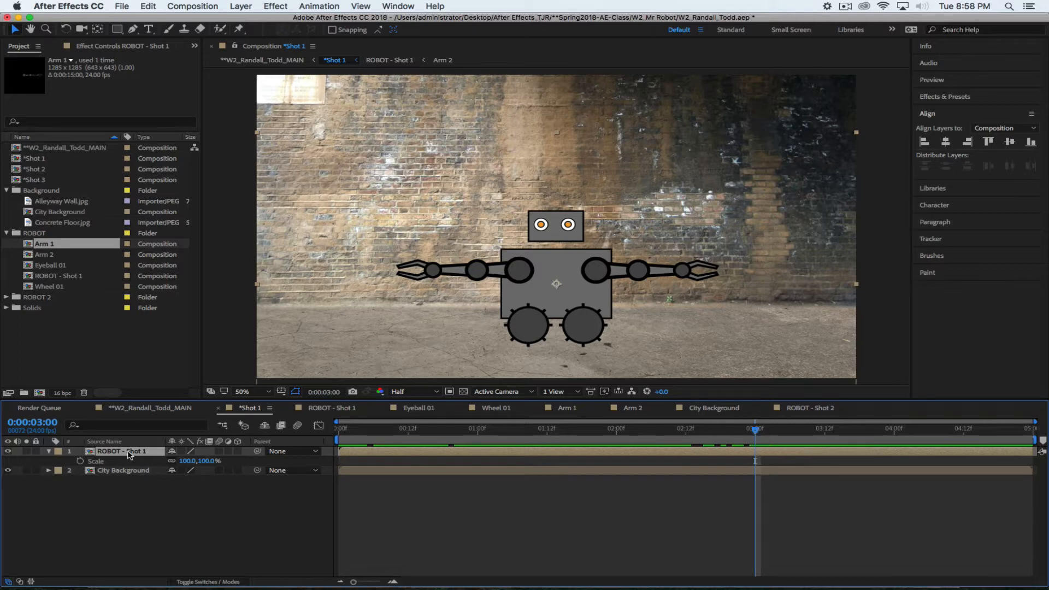
pyautogui.press('p')
# Keyframe the robot's Position from 960,744 at 3:00 to off-screen right (2469,744) at 4:23
pyautogui.click(80, 461)
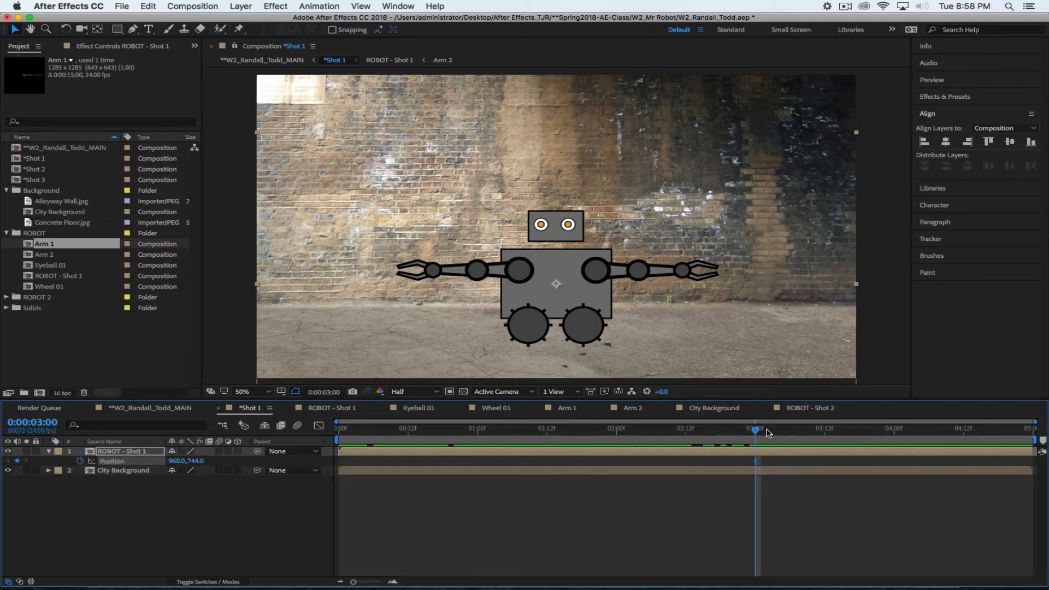
pyautogui.moveTo(758, 433); pyautogui.dragTo(1027, 433)
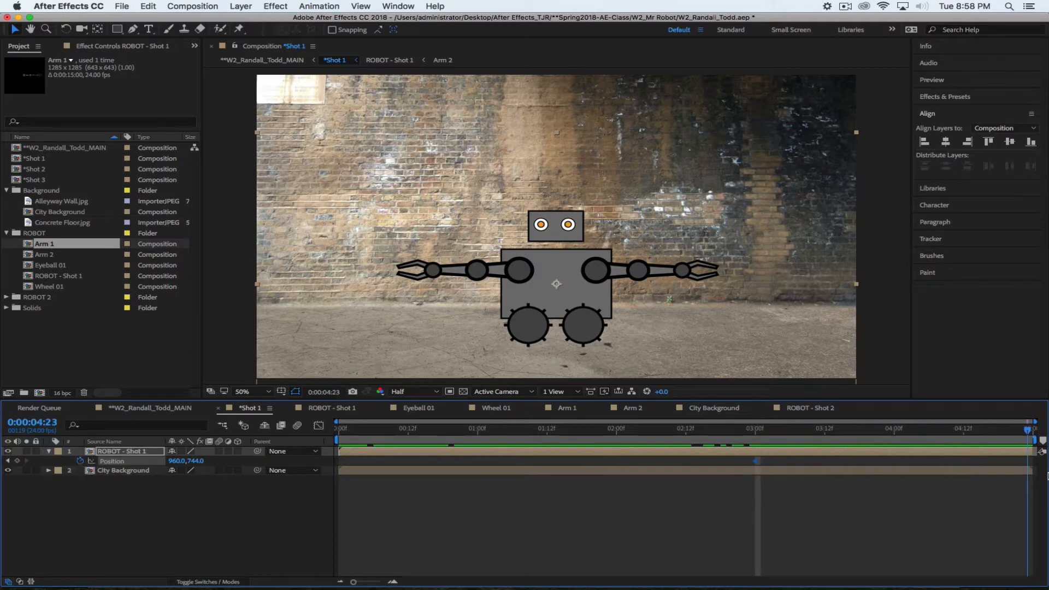
pyautogui.moveTo(174, 461); pyautogui.dragTo(1041, 440)
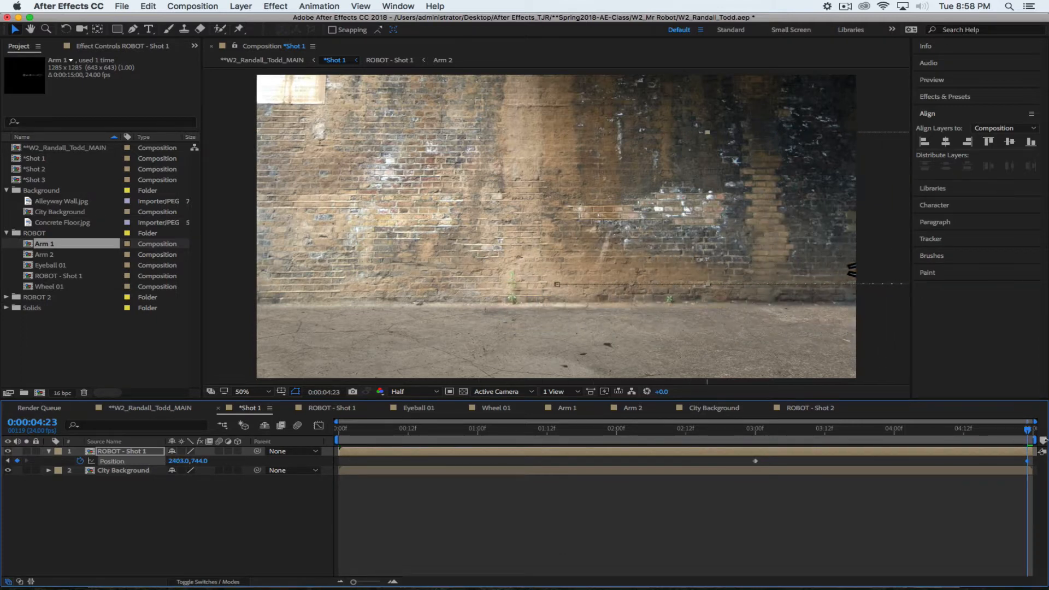
pyautogui.moveTo(176, 461); pyautogui.dragTo(216, 461)
pyautogui.moveTo(1022, 430); pyautogui.dragTo(755, 432)
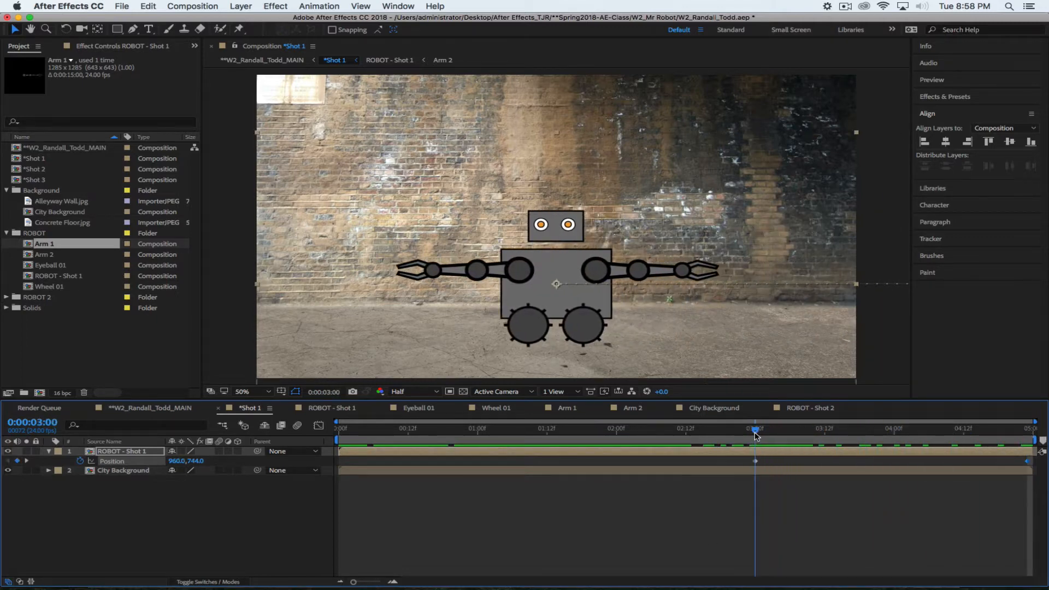
# Apply Easy Ease Out to the 3:00 Position keyframe and check the last frame
pyautogui.rightClick(755, 461)
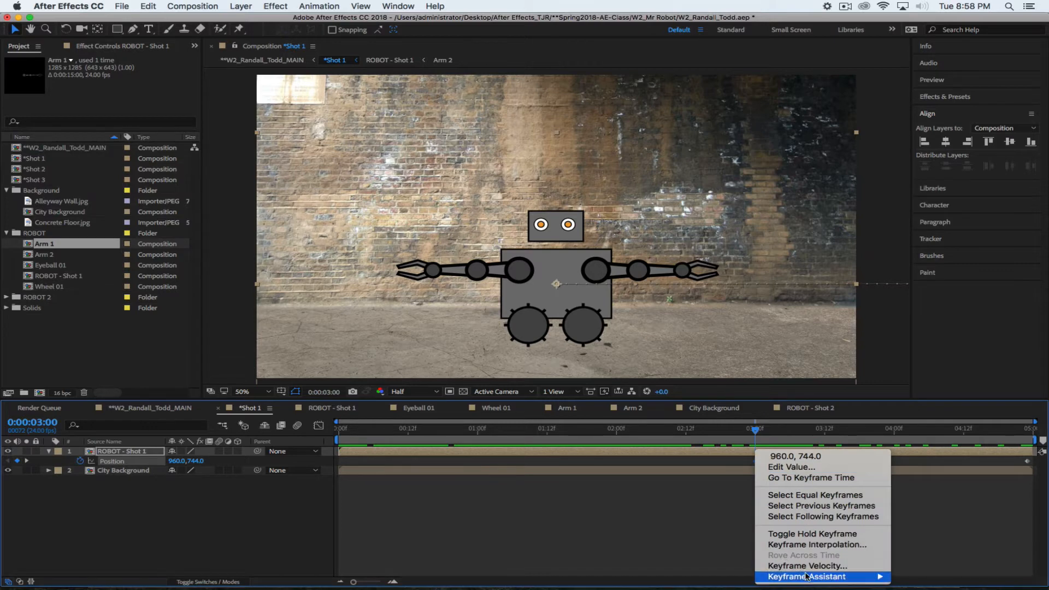
pyautogui.moveTo(884, 577)
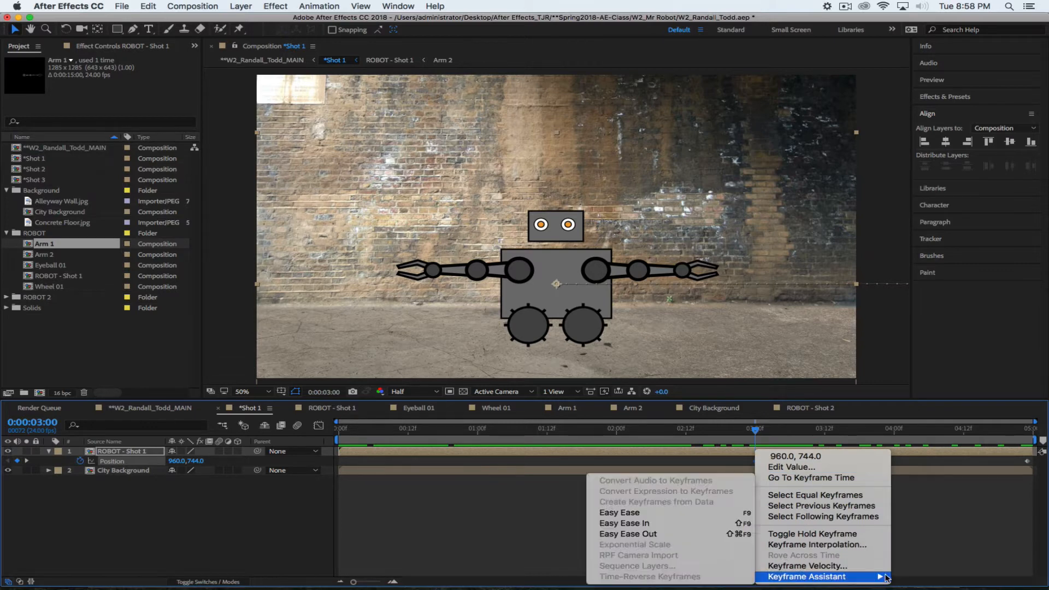
pyautogui.click(637, 534)
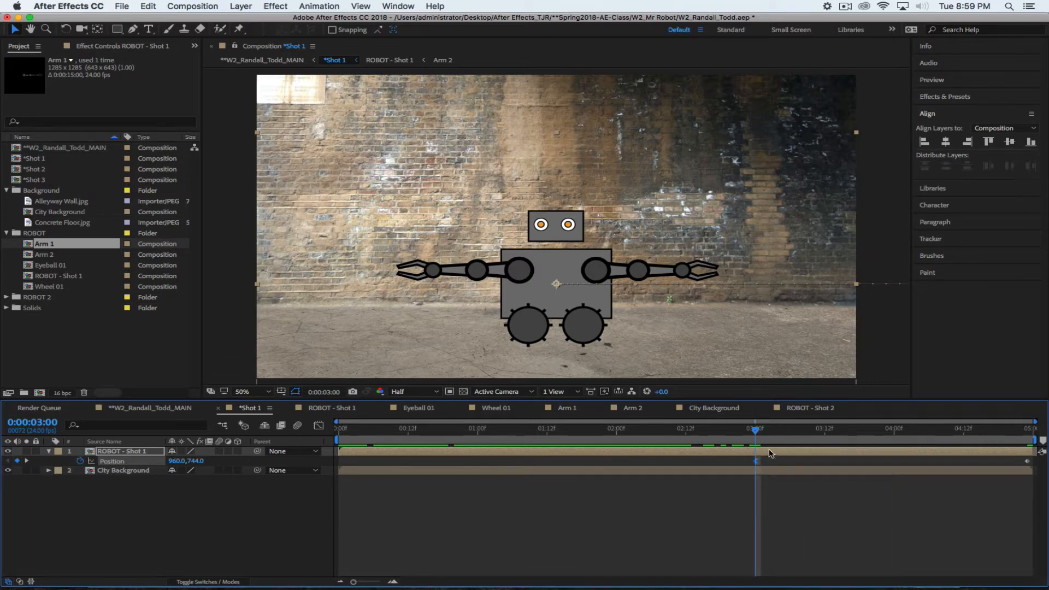
pyautogui.moveTo(752, 431); pyautogui.dragTo(754, 479)
# Open the ROBOT - Shot 1 precomp, then open the Wheel 01 composition from it
pyautogui.click(635, 498)
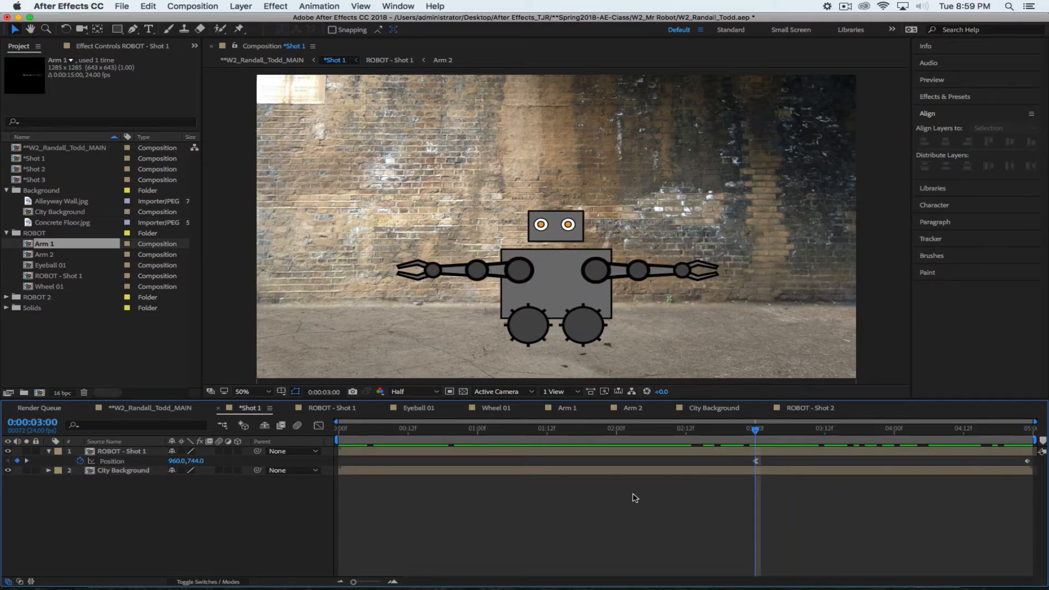
pyautogui.moveTo(755, 433)
pyautogui.mouseDown()
pyautogui.moveTo(768, 432)
pyautogui.moveTo(755, 434)
pyautogui.mouseUp()
pyautogui.click(737, 454)
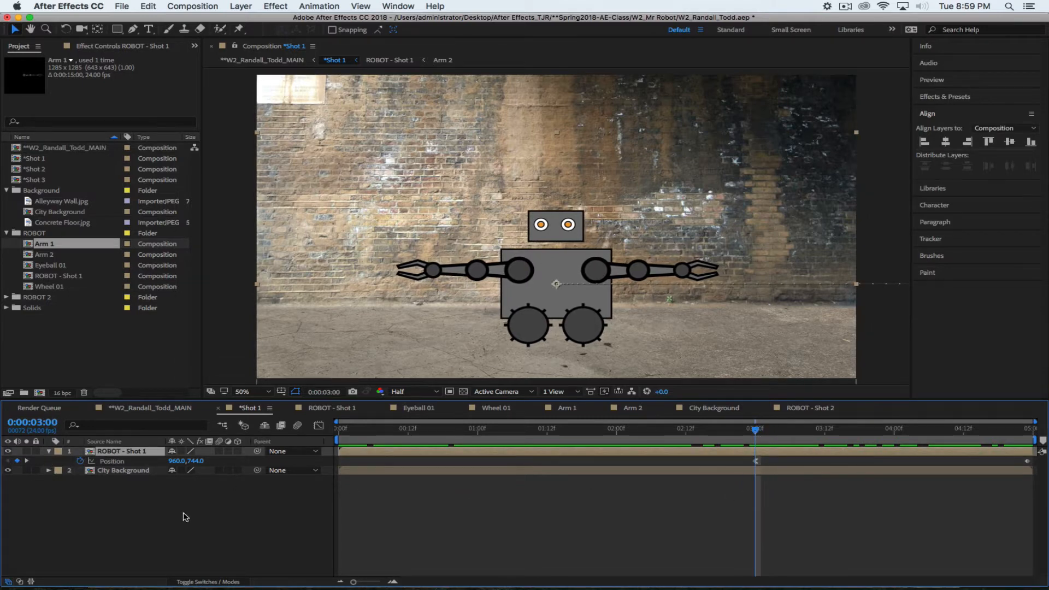
pyautogui.doubleClick(91, 453)
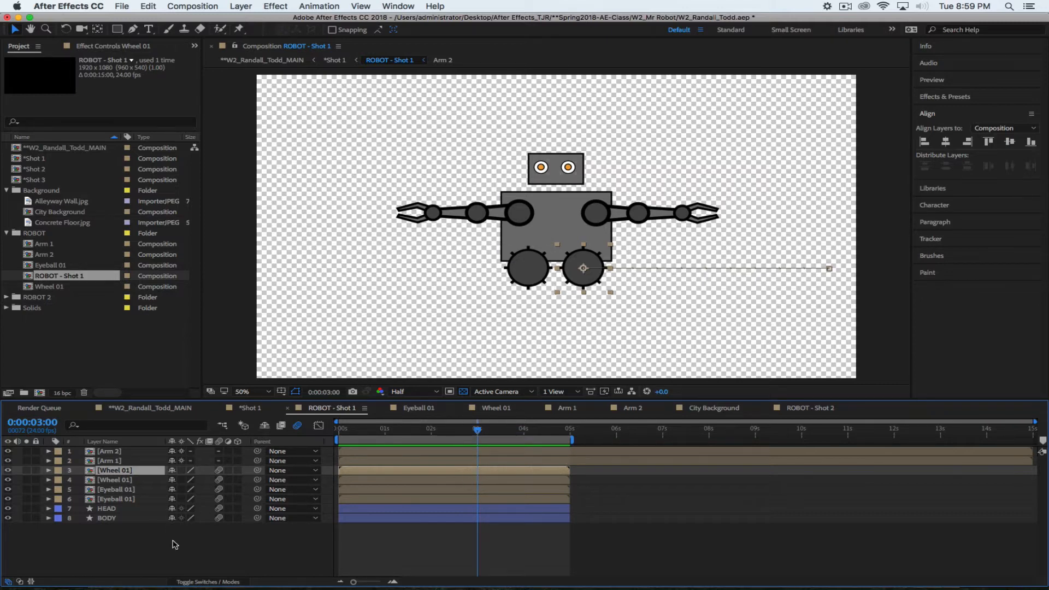
pyautogui.doubleClick(93, 471)
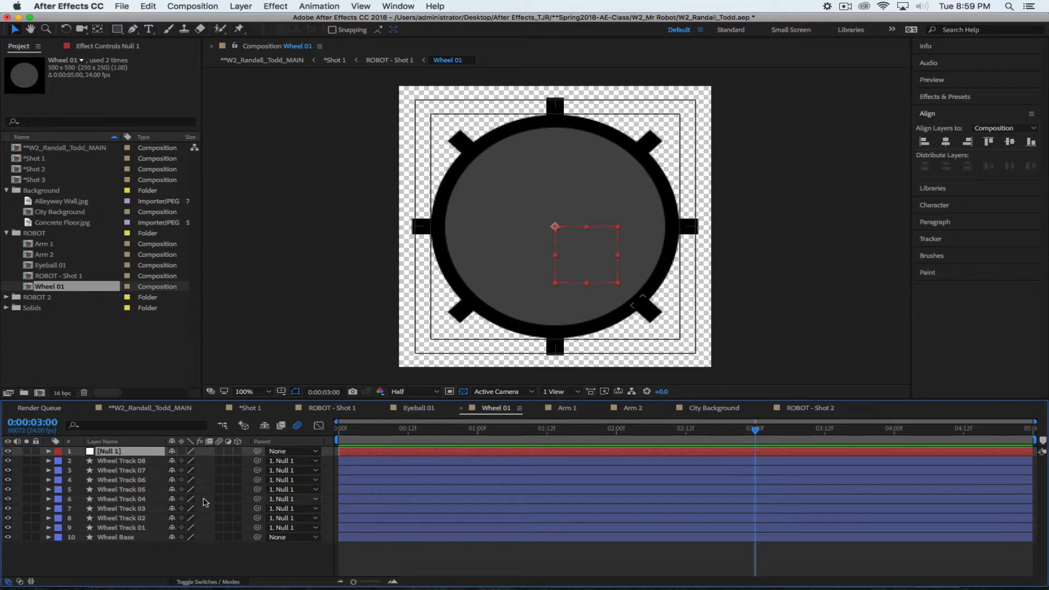
# Keyframe Null 1 Rotation from 0x+0.0° at 3:00 to 2x+0.0° on the last frame
pyautogui.press('r')
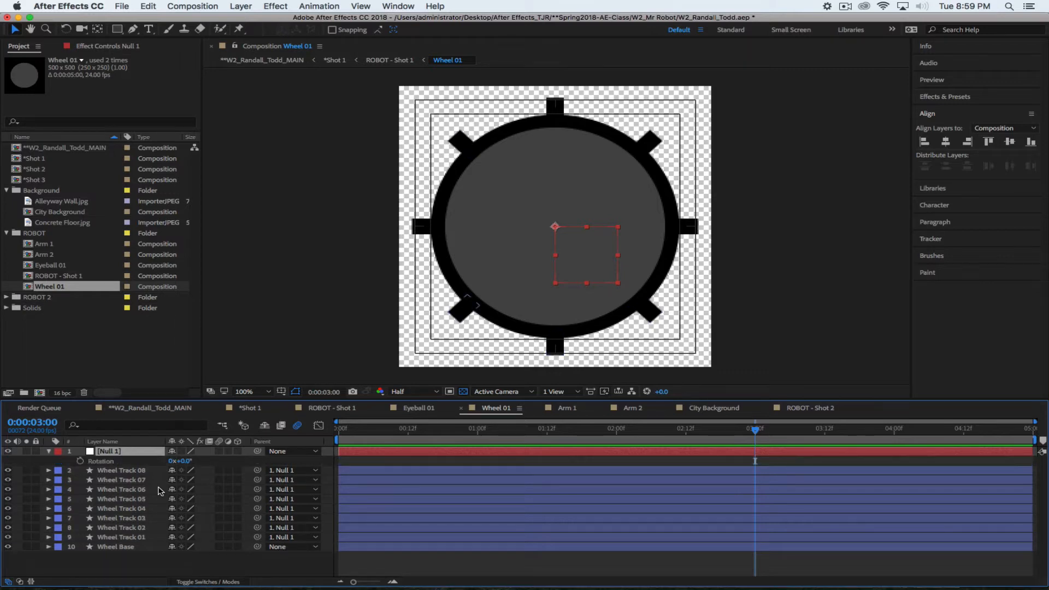
pyautogui.click(80, 461)
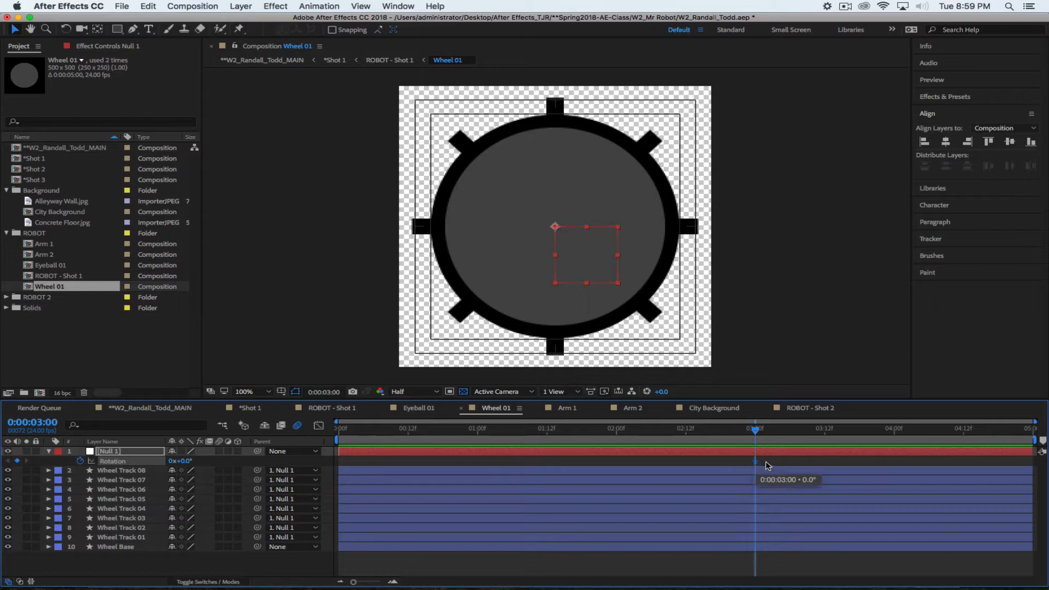
pyautogui.moveTo(757, 444); pyautogui.dragTo(1027, 439)
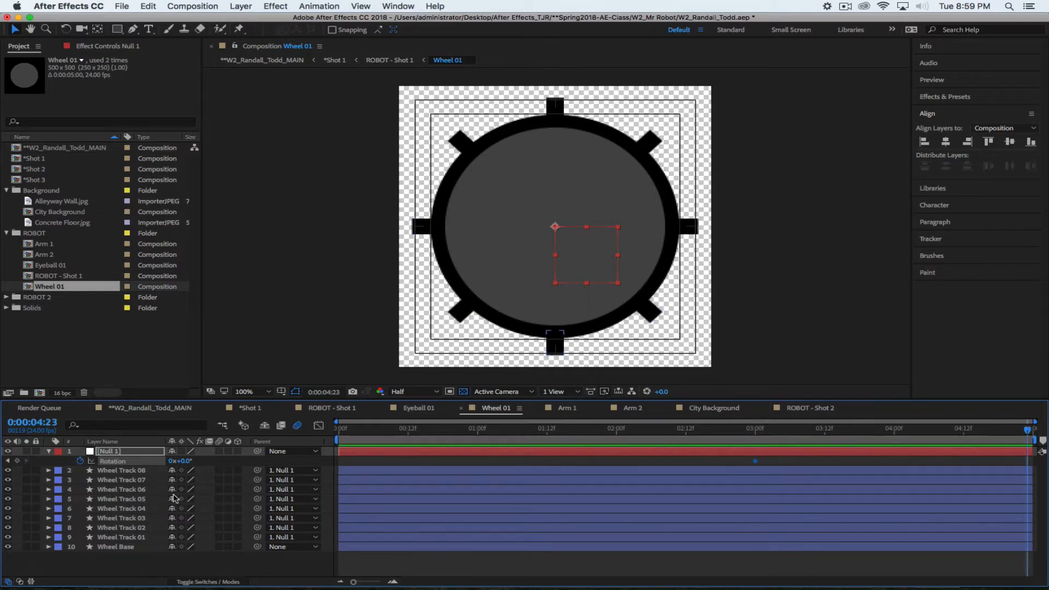
pyautogui.click(170, 461)
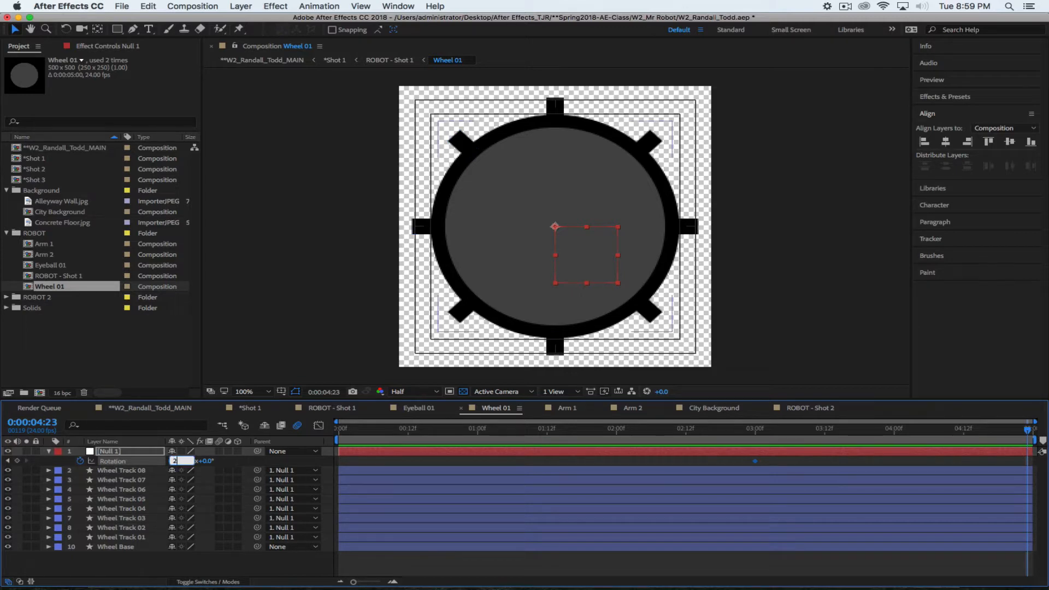
pyautogui.press('Return')
pyautogui.moveTo(1027, 430); pyautogui.dragTo(929, 430)
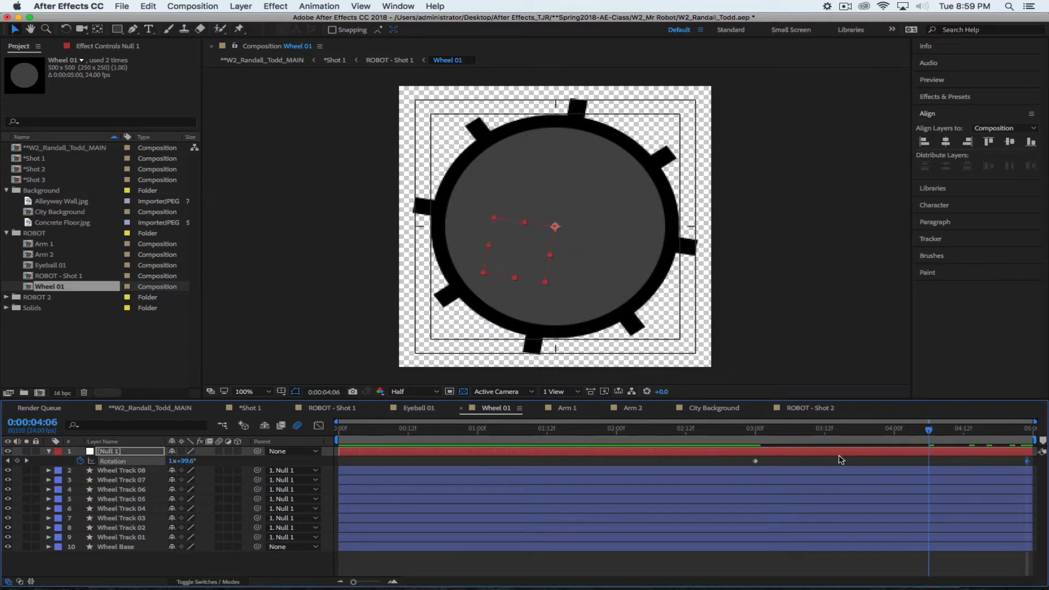
pyautogui.moveTo(839, 456); pyautogui.dragTo(757, 465)
# Apply Easy Ease Out to the first Rotation keyframe and play the wheel spin
pyautogui.rightClick(756, 462)
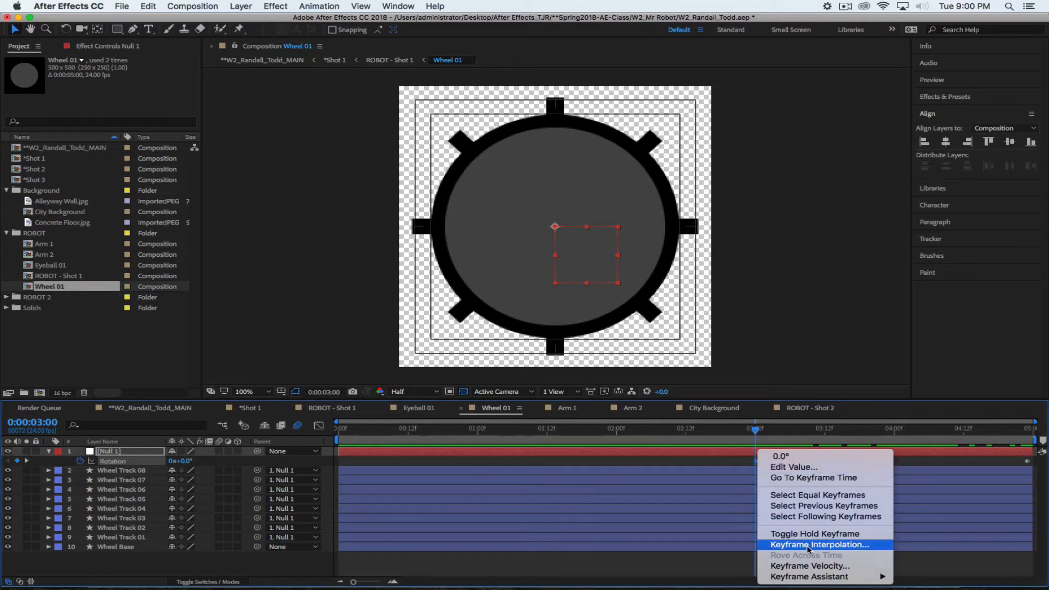
pyautogui.moveTo(808, 576)
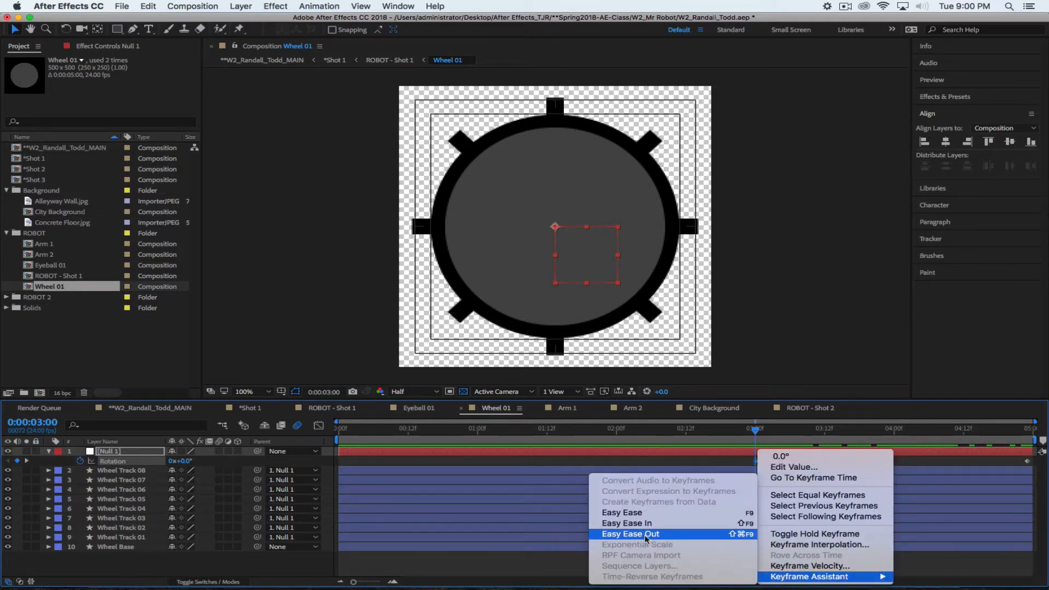
pyautogui.click(637, 524)
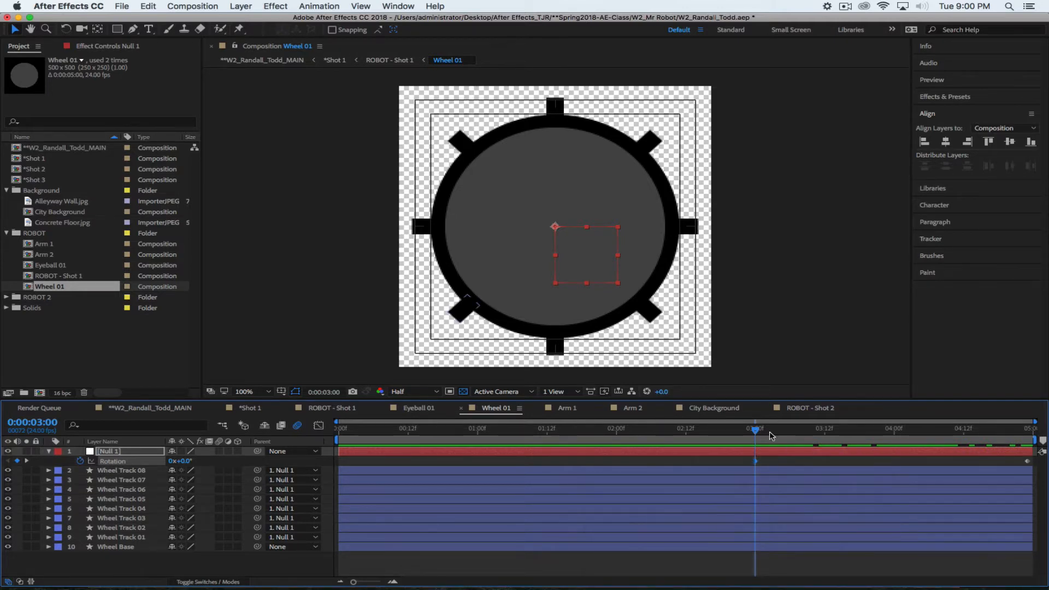
pyautogui.rightClick(755, 461)
pyautogui.moveTo(770, 576)
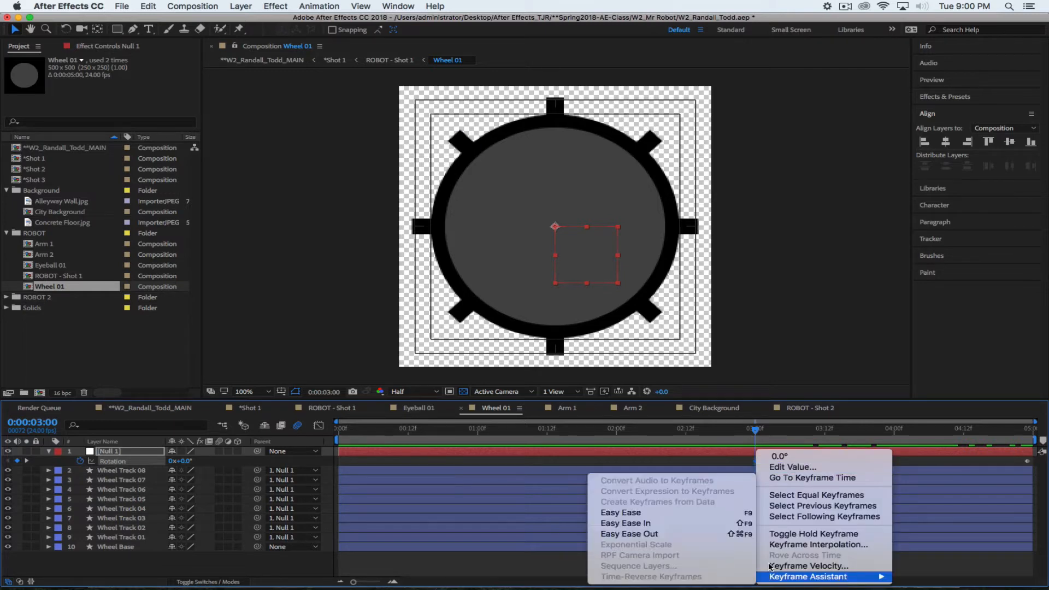
pyautogui.click(658, 534)
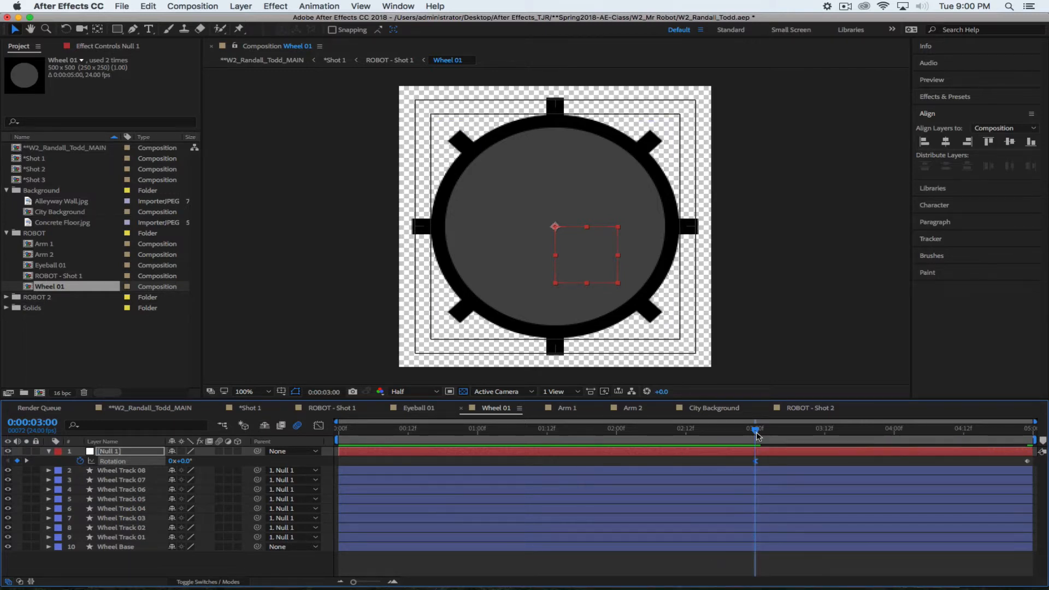
pyautogui.press('space')
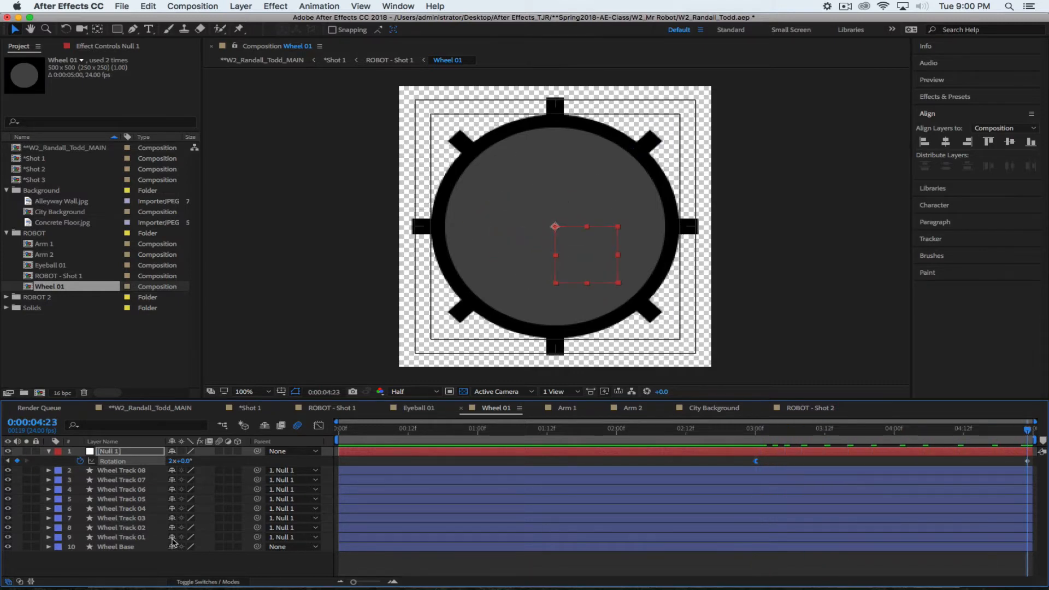
# Preview the Shot 1 comp from the start, then deselect the ROBOT - Shot 1 layer
pyautogui.click(250, 409)
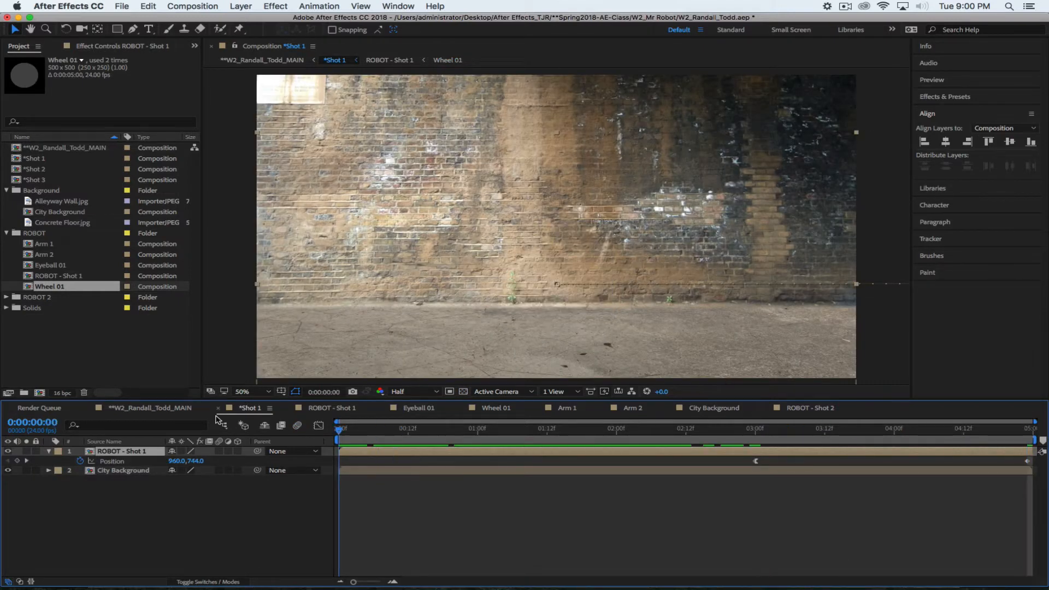
pyautogui.press('Home')
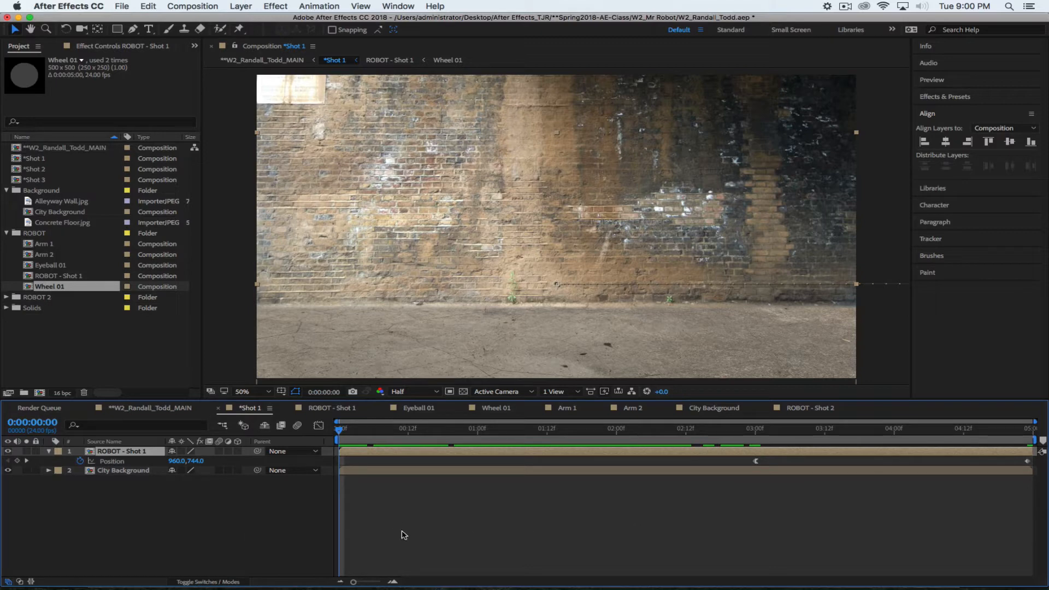
pyautogui.press('space')
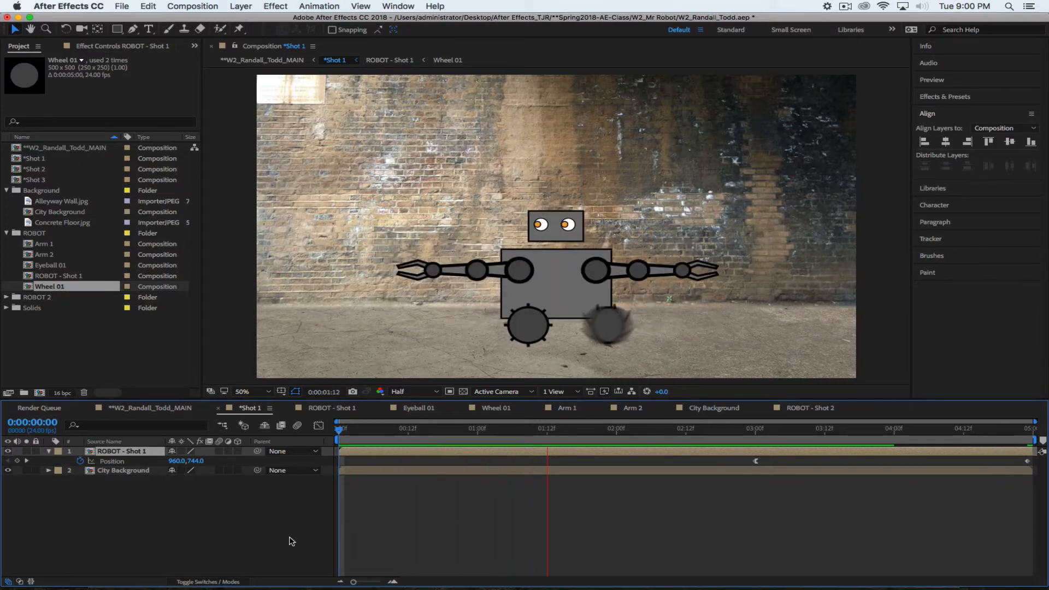
pyautogui.press('space')
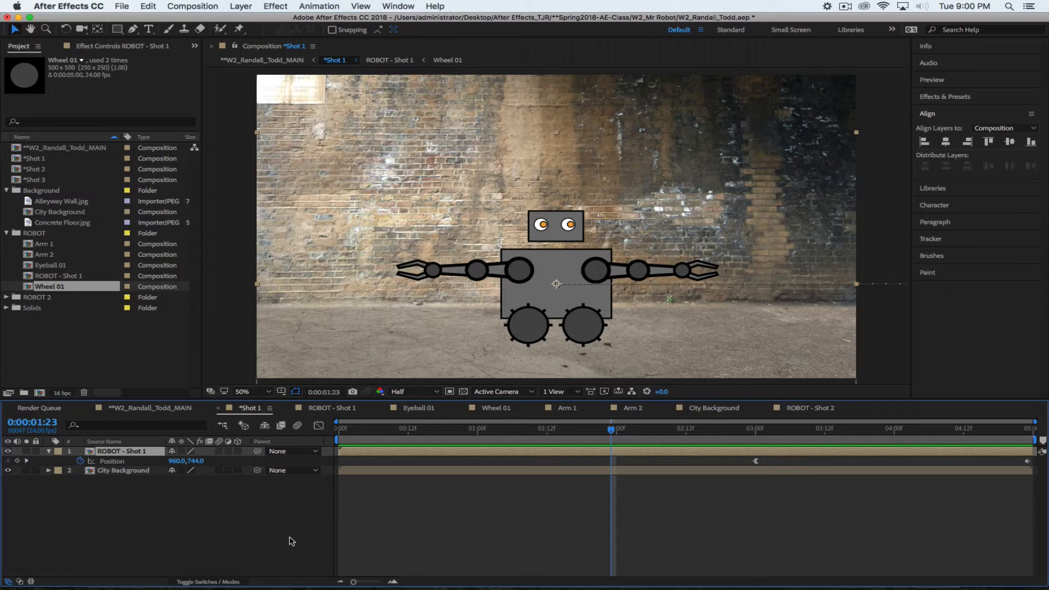
pyautogui.click(173, 519)
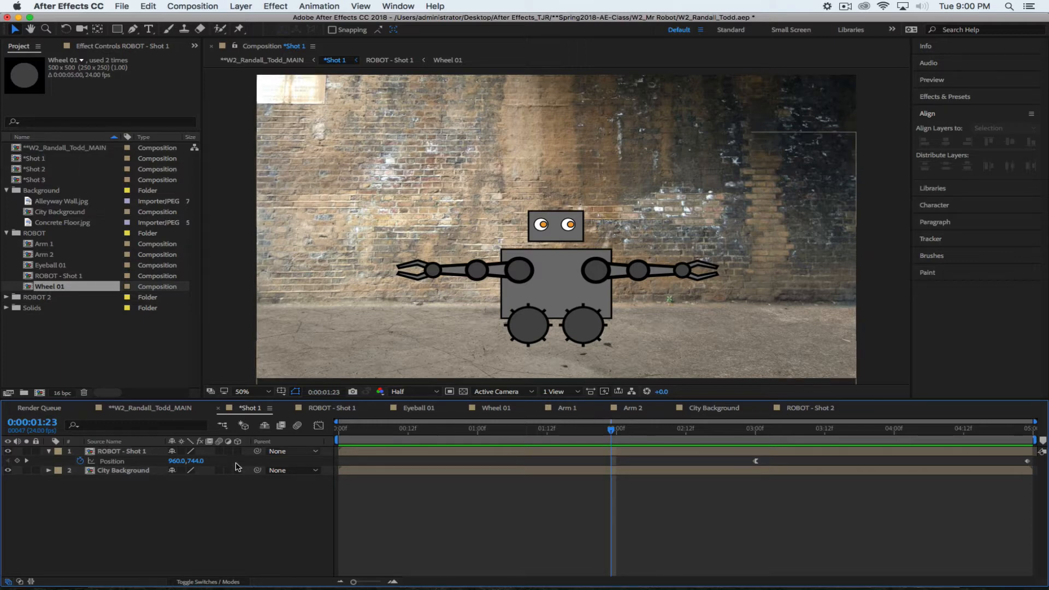
# Check the wheel motion in Shot 1 around 0:00:01:12, then return to the Arm 1 comp
pyautogui.click(562, 408)
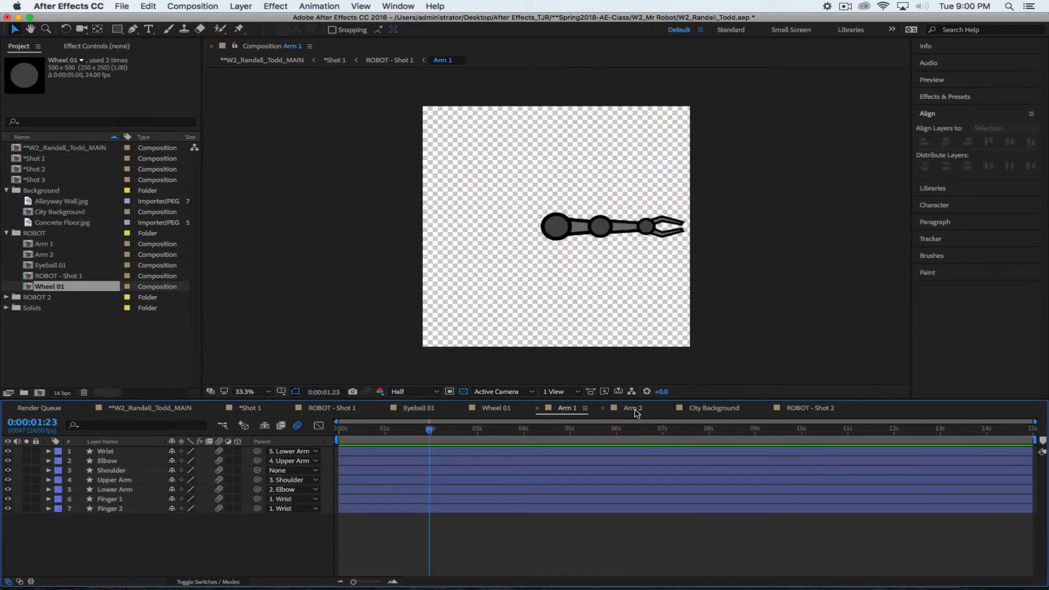
pyautogui.moveTo(429, 430); pyautogui.dragTo(529, 431)
pyautogui.click(249, 408)
pyautogui.moveTo(574, 455); pyautogui.dragTo(548, 452)
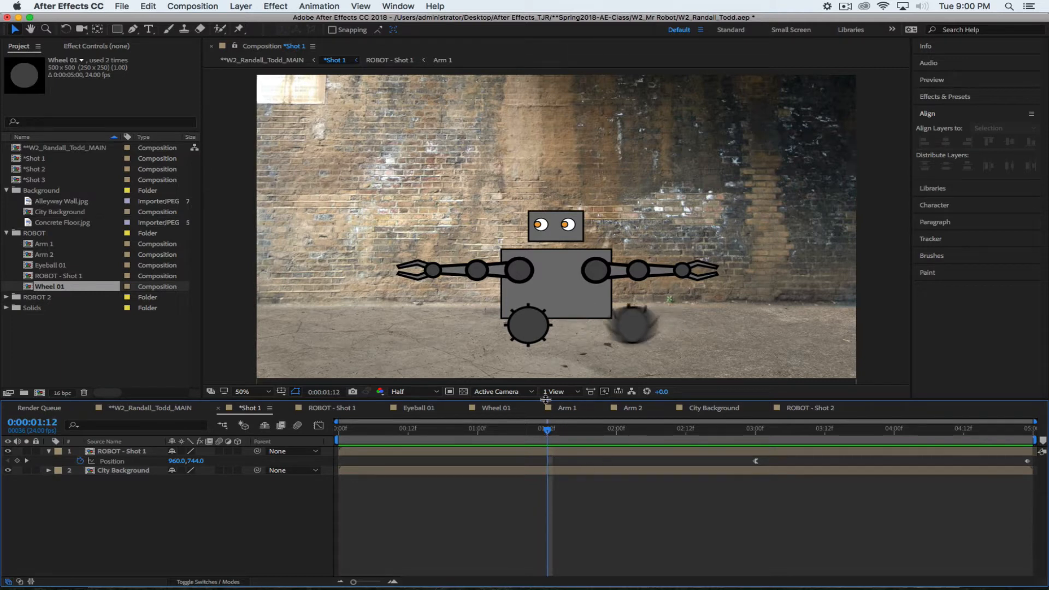
pyautogui.click(564, 408)
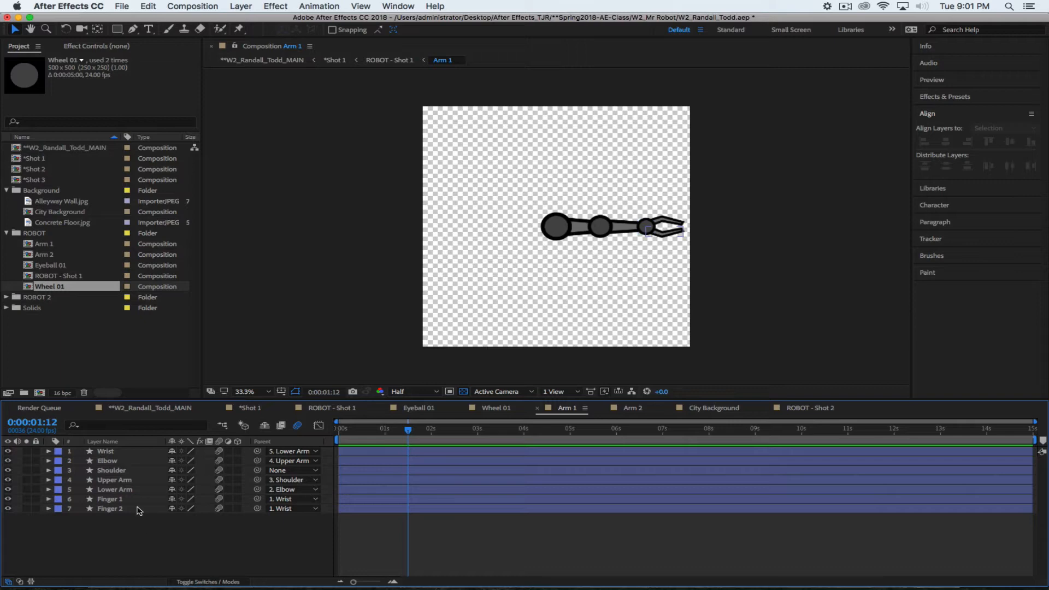
# Move the Shoulder, Elbow and Wrist layers above Upper Arm, Lower Arm and the fingers
pyautogui.moveTo(142, 471)
pyautogui.mouseDown()
pyautogui.moveTo(141, 454)
pyautogui.moveTo(124, 469)
pyautogui.moveTo(130, 480)
pyautogui.mouseUp()
pyautogui.click(128, 480)
pyautogui.click(128, 488)
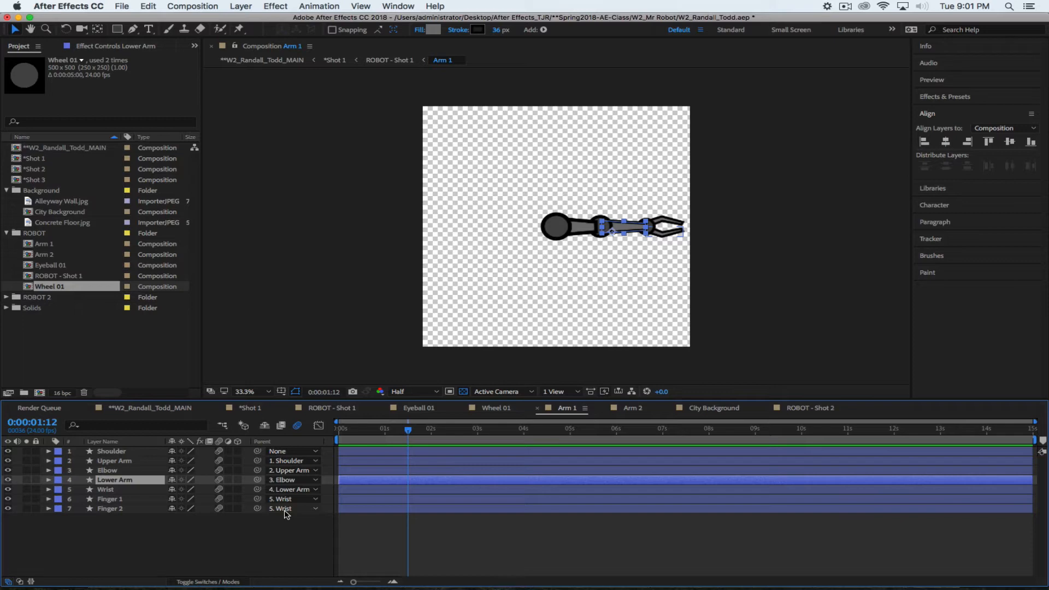
pyautogui.click(197, 529)
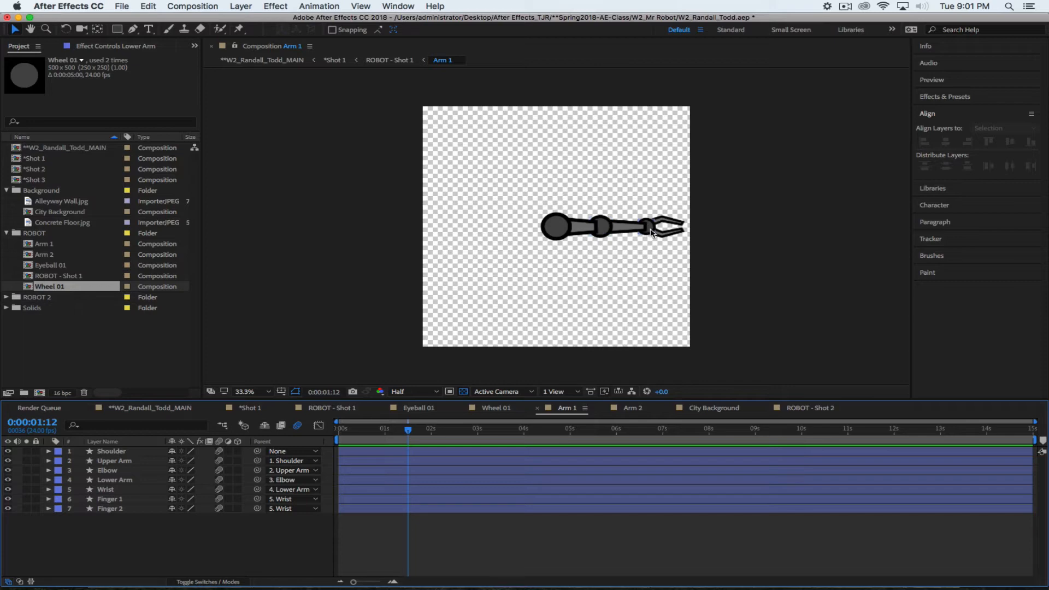
pyautogui.moveTo(110, 471)
pyautogui.mouseDown()
pyautogui.moveTo(113, 460)
pyautogui.moveTo(102, 475)
pyautogui.moveTo(109, 467)
pyautogui.mouseUp()
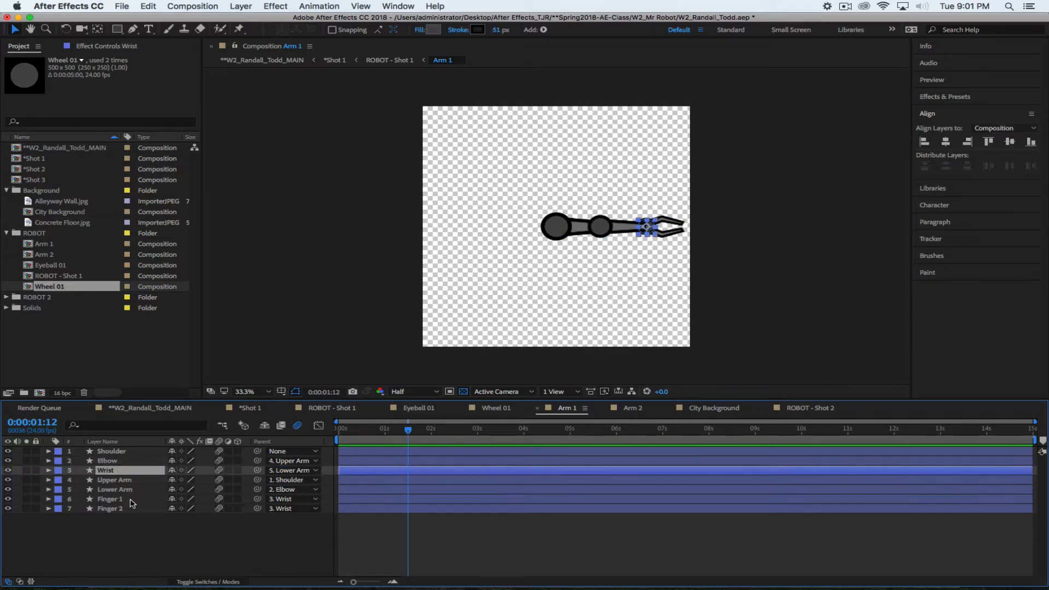
pyautogui.click(147, 546)
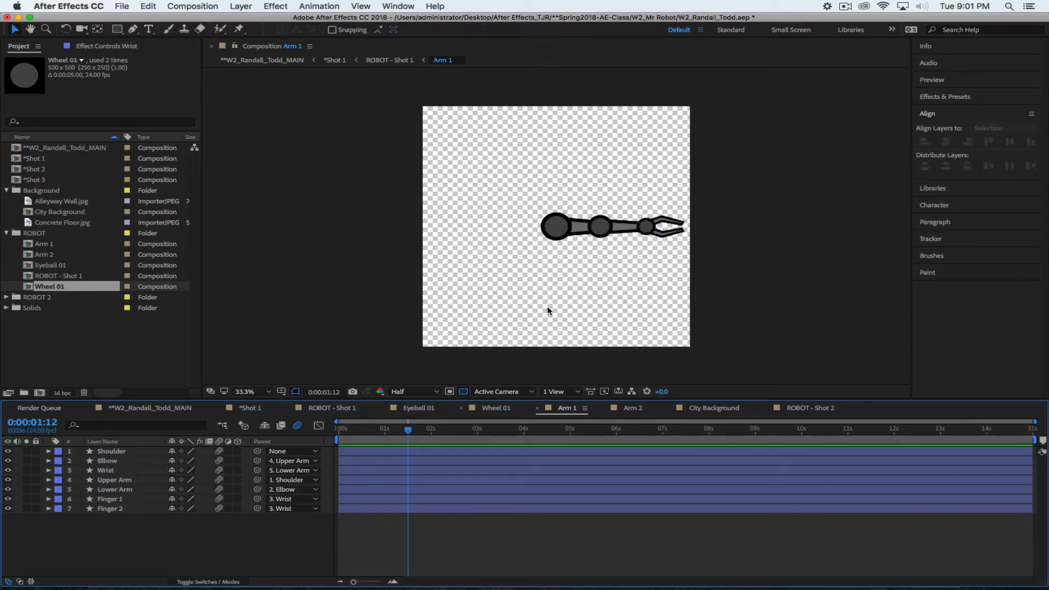
# Select the Shoulder layer and keyframe its Rotation at 0x+72.0° to swing the arm down
pyautogui.click(115, 470)
pyautogui.click(112, 454)
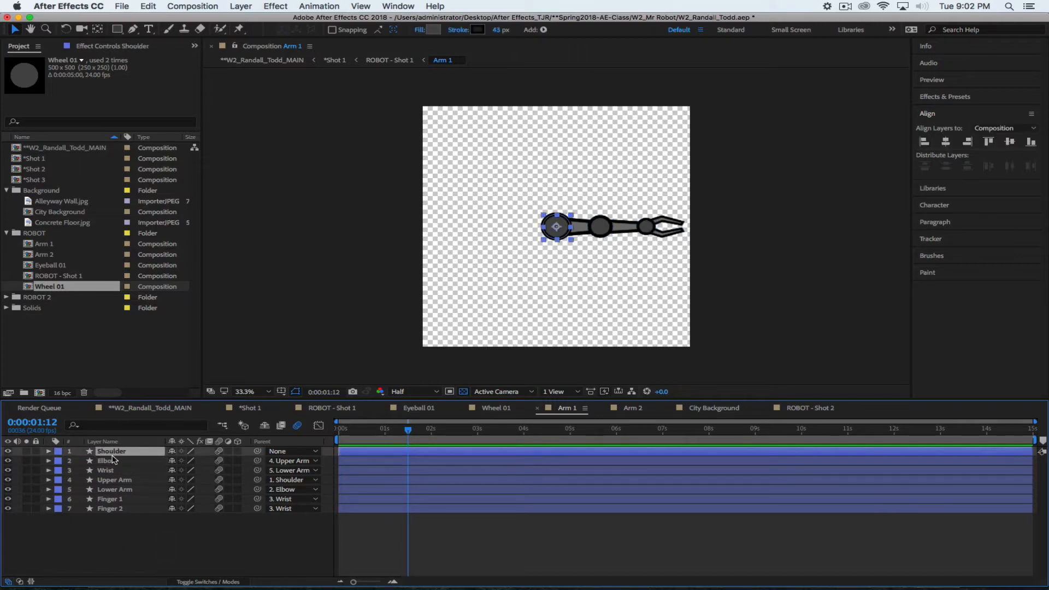
pyautogui.click(113, 460)
pyautogui.click(114, 470)
pyautogui.click(119, 452)
pyautogui.click(119, 460)
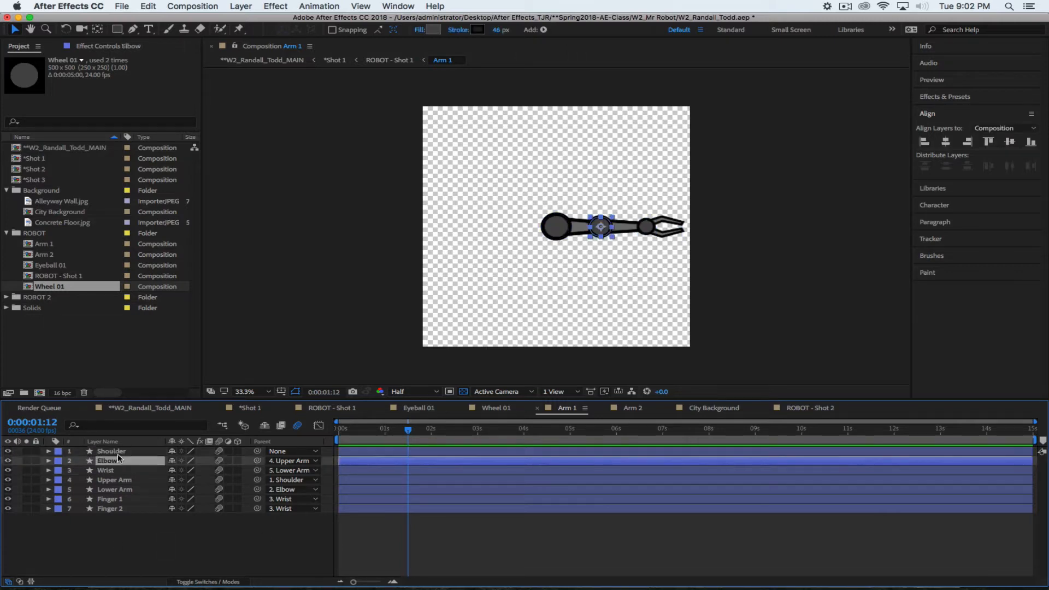
pyautogui.click(118, 452)
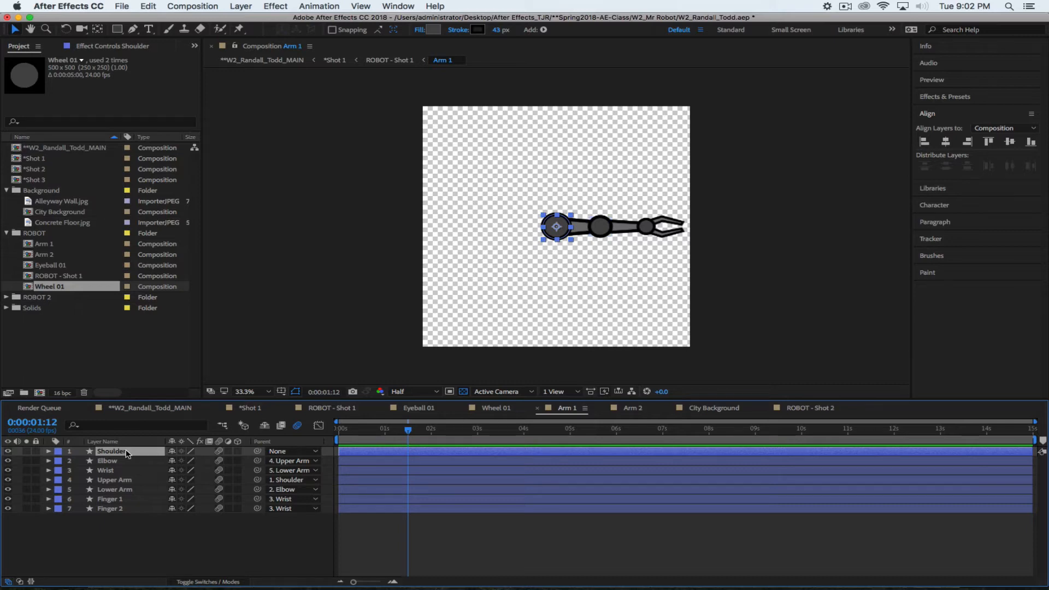
pyautogui.press('r')
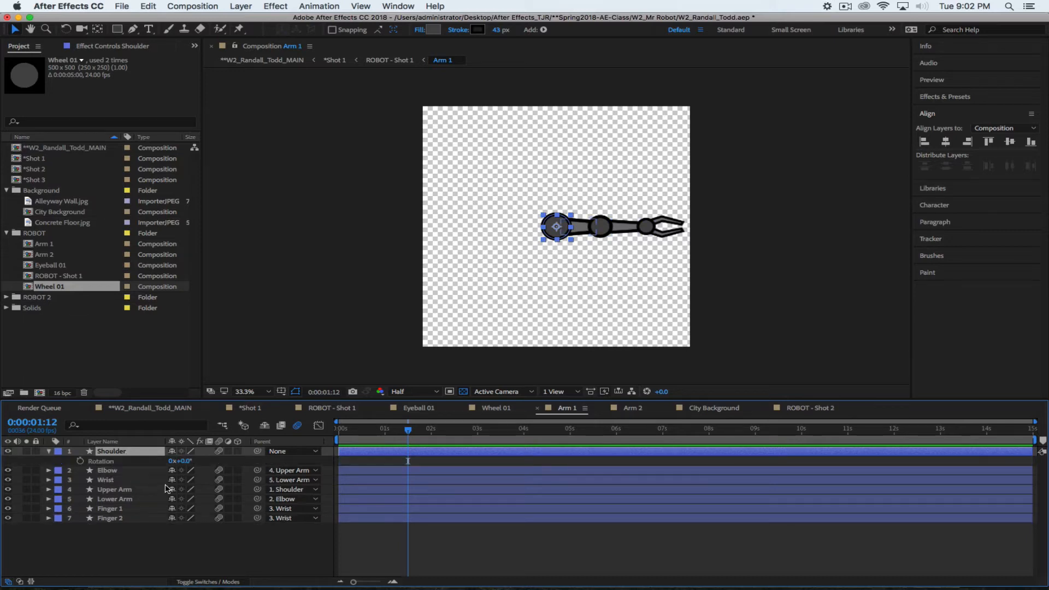
pyautogui.click(81, 461)
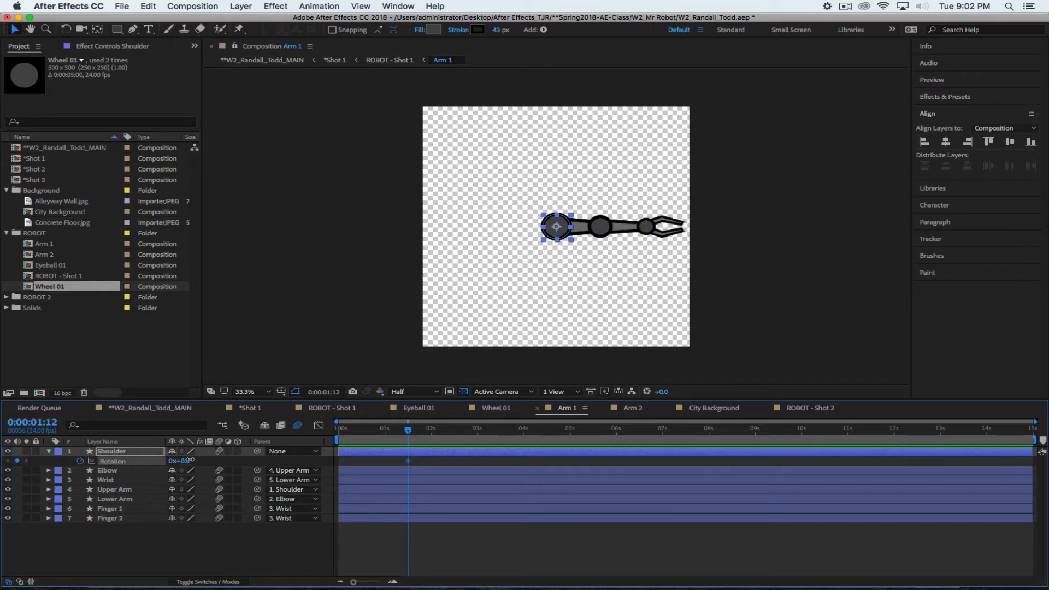
pyautogui.moveTo(182, 461); pyautogui.dragTo(232, 465)
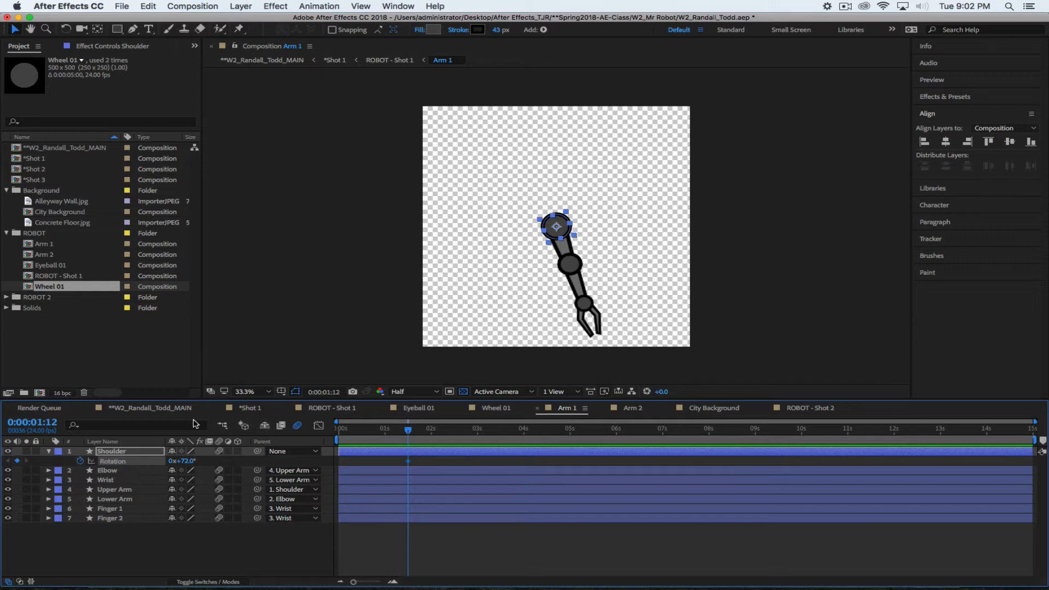
# Compare the lowered arm in ROBOT - Shot 1 with Arm 1, then select Arm 1 in the Project panel
pyautogui.click(252, 408)
pyautogui.click(336, 409)
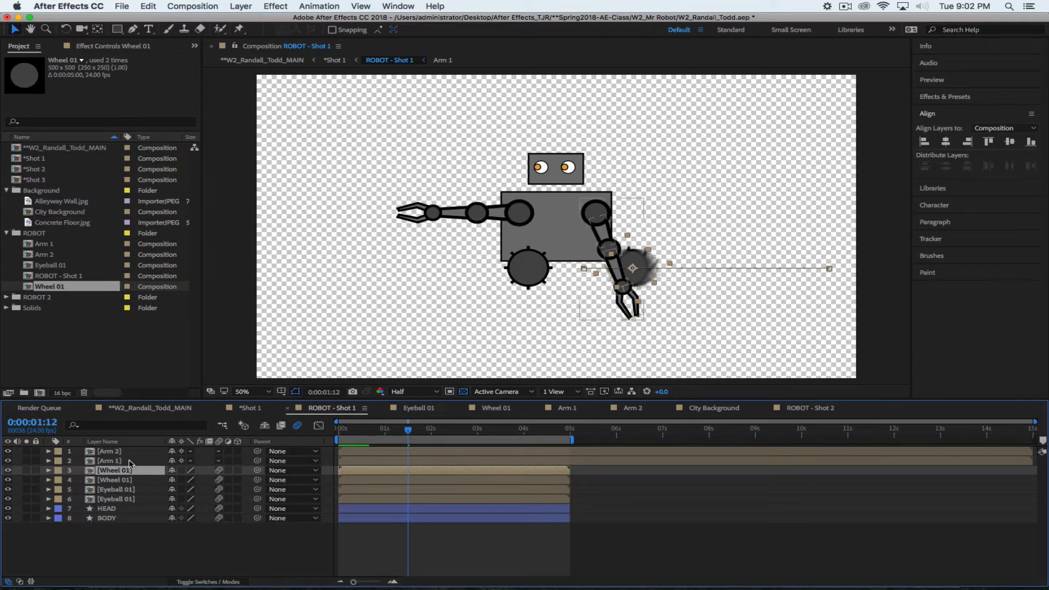
pyautogui.click(567, 409)
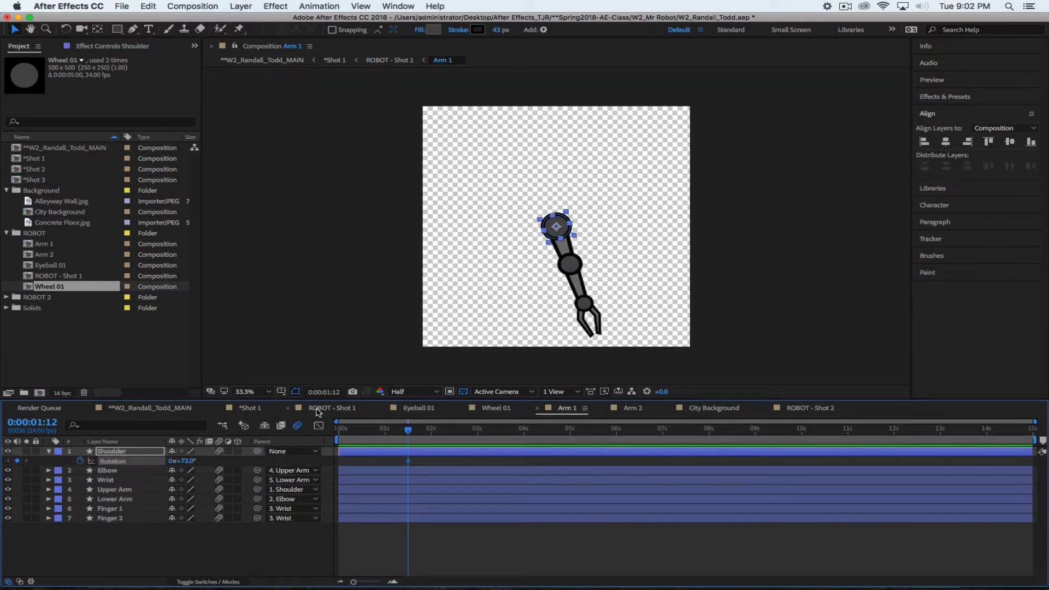
pyautogui.click(334, 409)
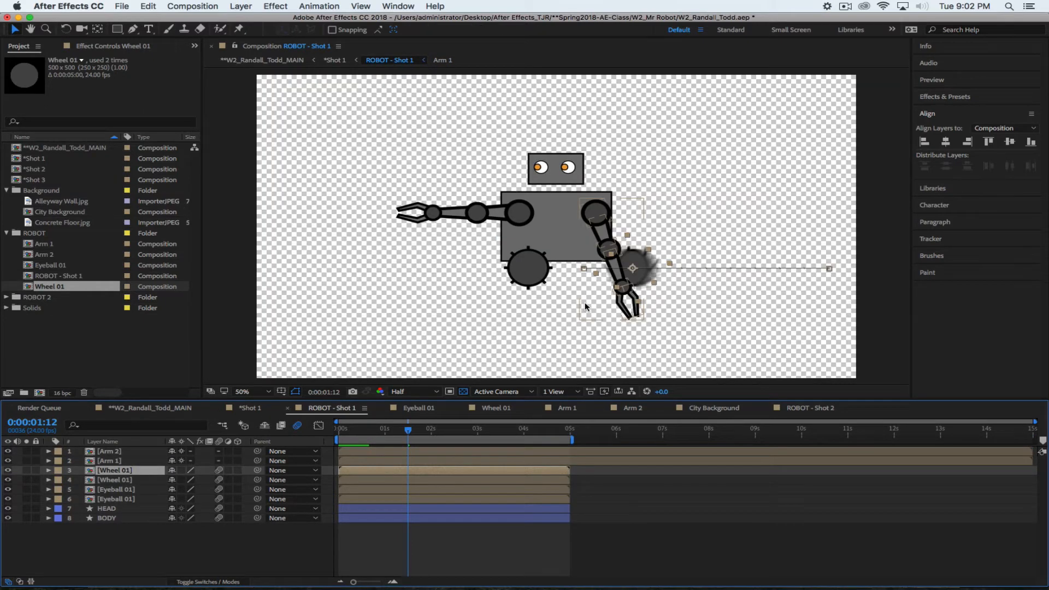
pyautogui.click(568, 410)
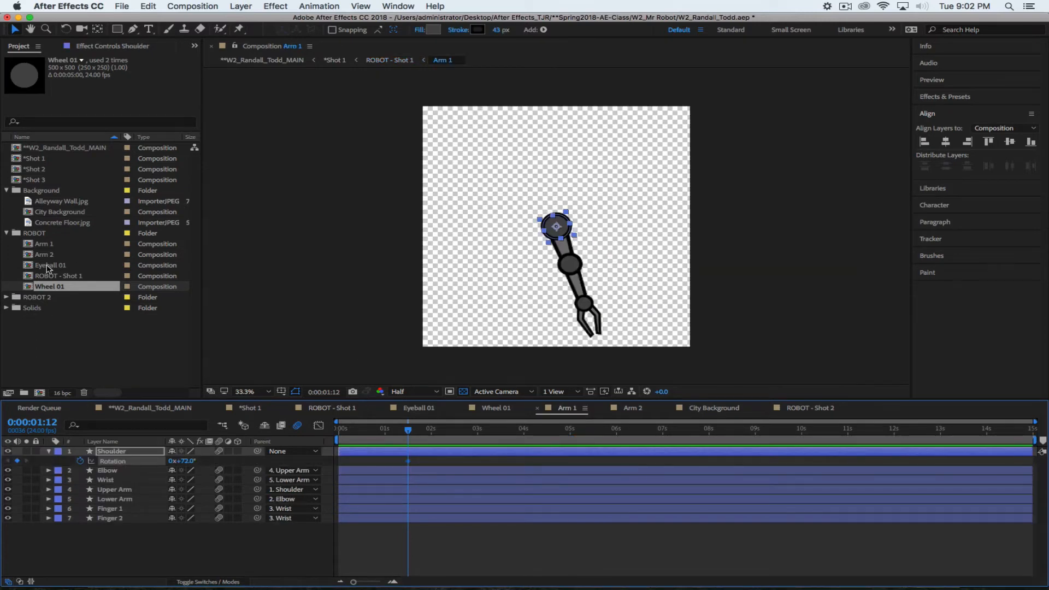
pyautogui.click(38, 246)
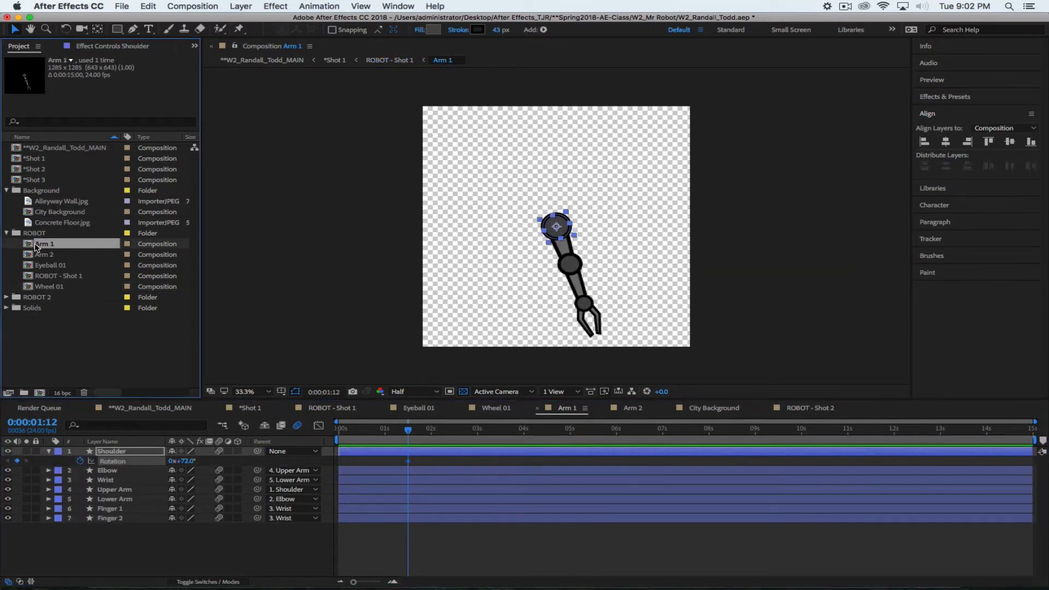
# Rename the Arm 1 composition to Arm Right
pyautogui.press('Return')
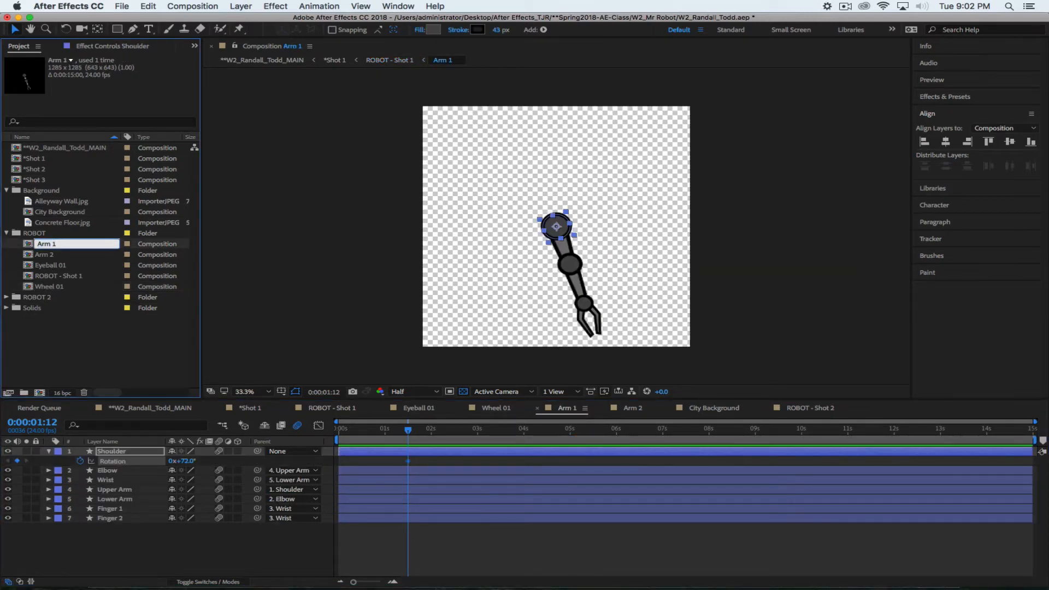
pyautogui.press('BackSpace')
pyautogui.write('Rigt')
pyautogui.write('h')
pyautogui.press('Return')
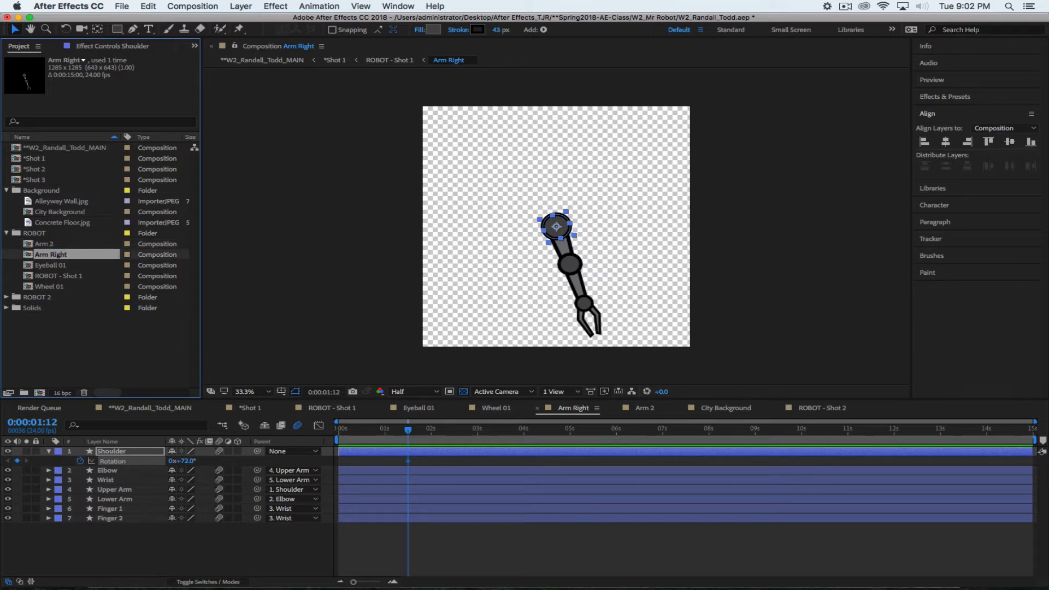
# Rename the Arm 2 composition to Arm Left
pyautogui.click(87, 329)
pyautogui.click(52, 244)
pyautogui.press('Return')
pyautogui.write('Arm Lef')
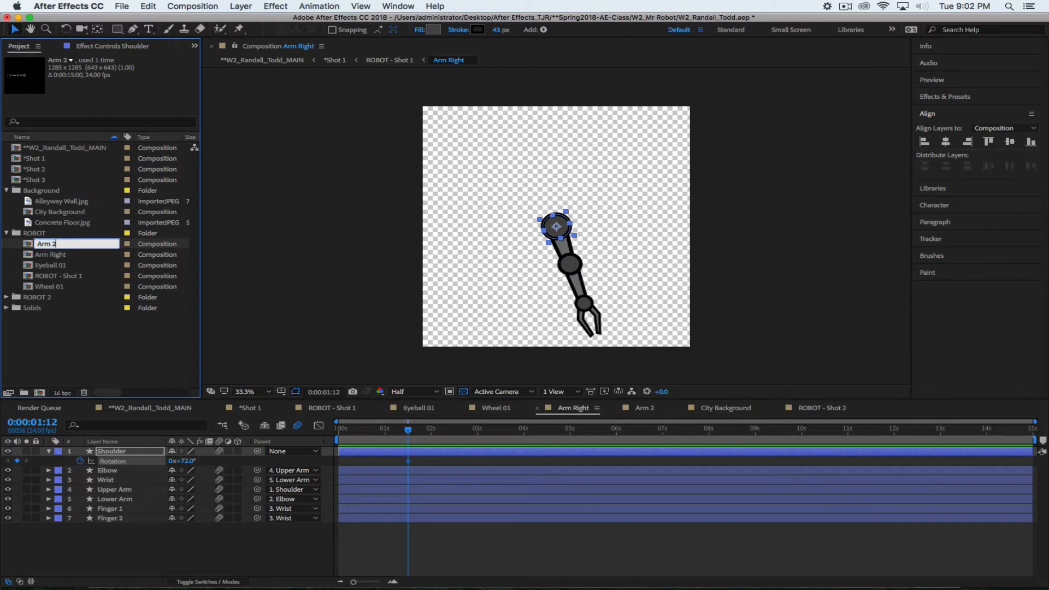
pyautogui.write('t')
pyautogui.click(142, 355)
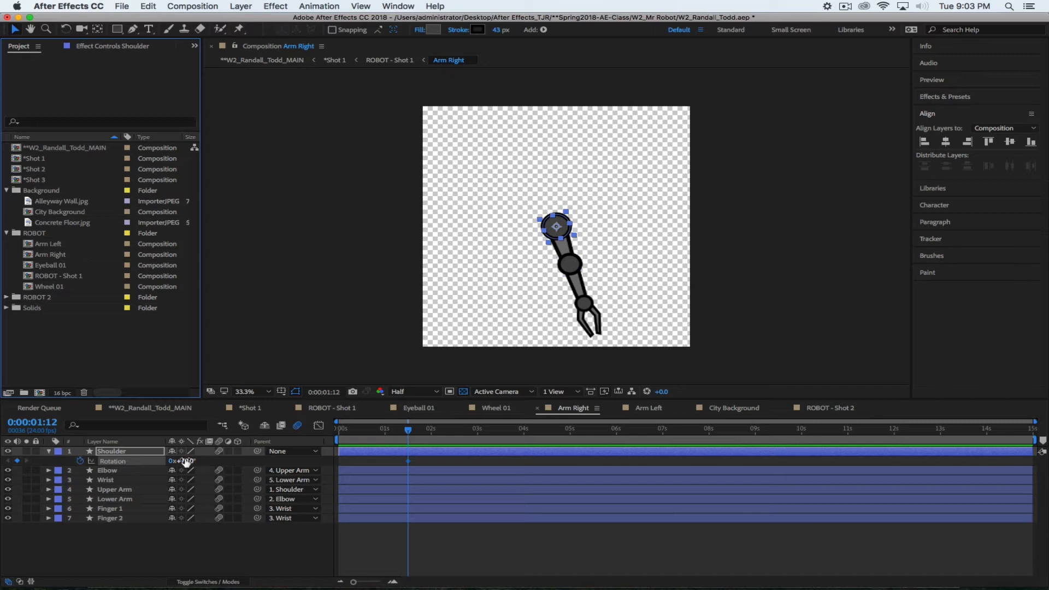
pyautogui.click(250, 408)
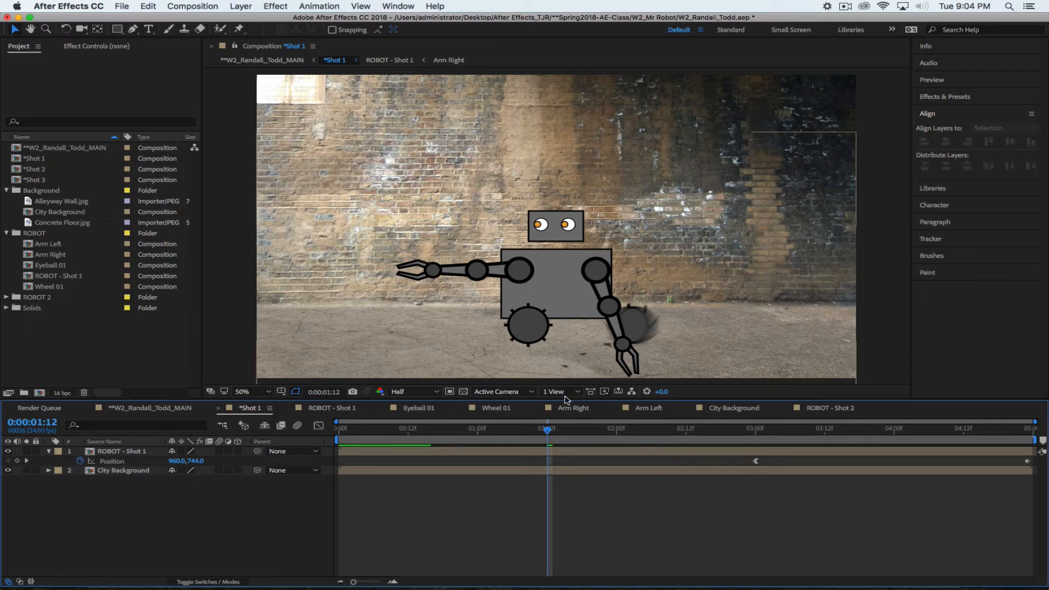
pyautogui.moveTo(547, 428); pyautogui.dragTo(546, 450)
pyautogui.moveTo(547, 432)
pyautogui.mouseDown()
pyautogui.moveTo(536, 432)
pyautogui.moveTo(549, 435)
pyautogui.mouseUp()
pyautogui.click(579, 410)
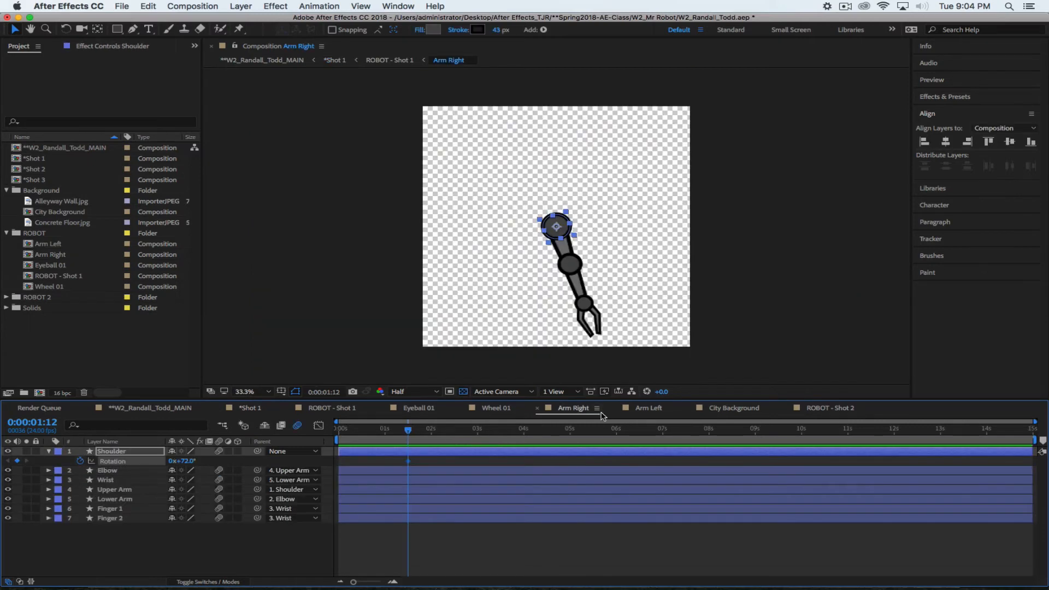
# In Arm Right, show the Elbow and Wrist Rotation properties and bend the elbow to 104°
pyautogui.moveTo(682, 415); pyautogui.dragTo(583, 419)
pyautogui.click(633, 409)
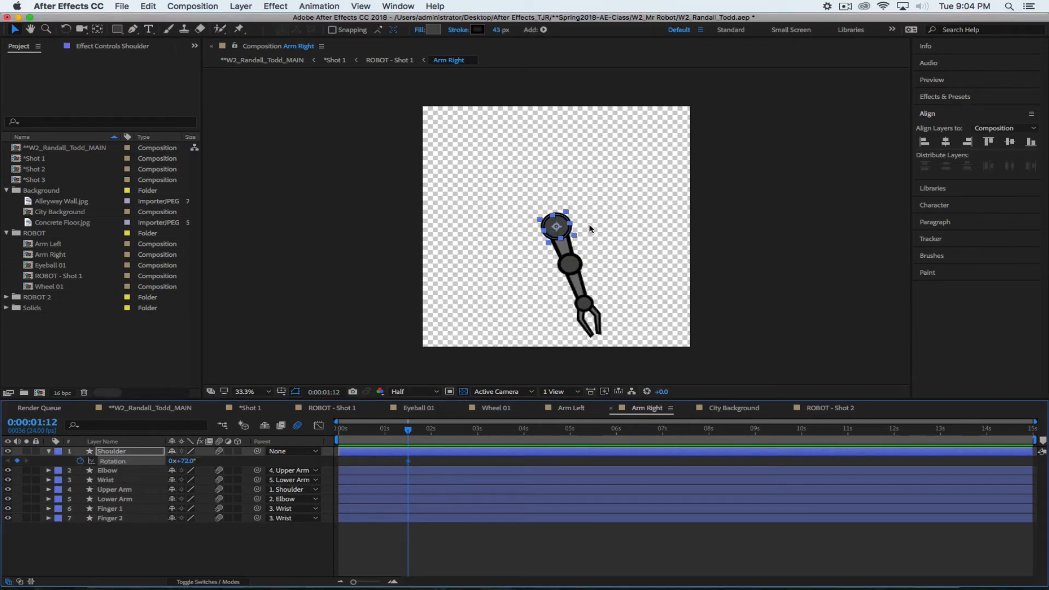
pyautogui.click(107, 470)
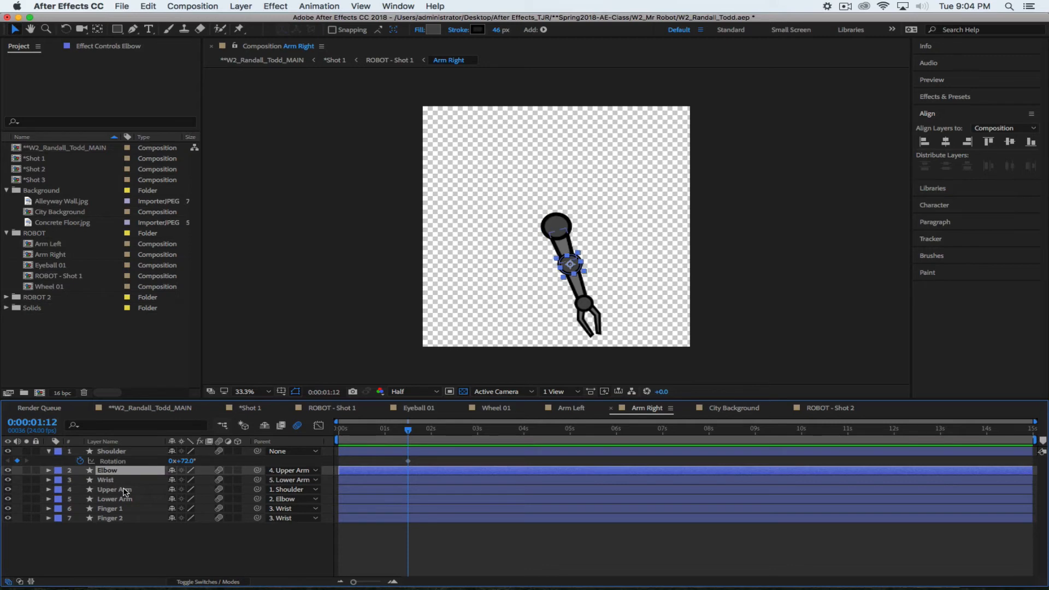
pyautogui.press('r')
pyautogui.click(109, 489)
pyautogui.press('r')
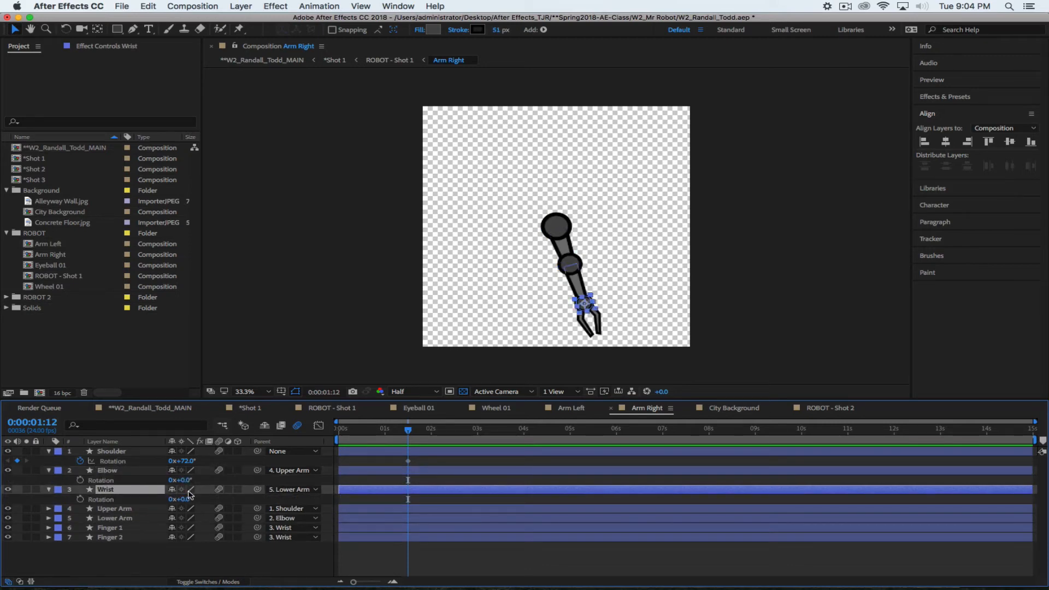
pyautogui.moveTo(182, 480); pyautogui.dragTo(244, 500)
# Check the pose in ROBOT - Shot 1, then turn Arm Right's wrist to 113°
pyautogui.click(267, 552)
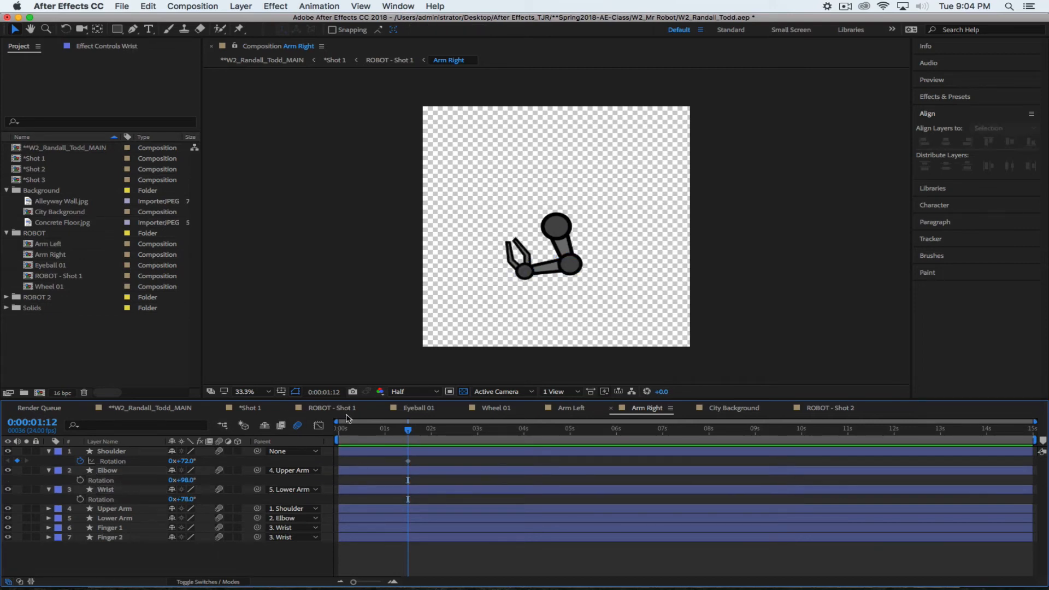
pyautogui.click(332, 408)
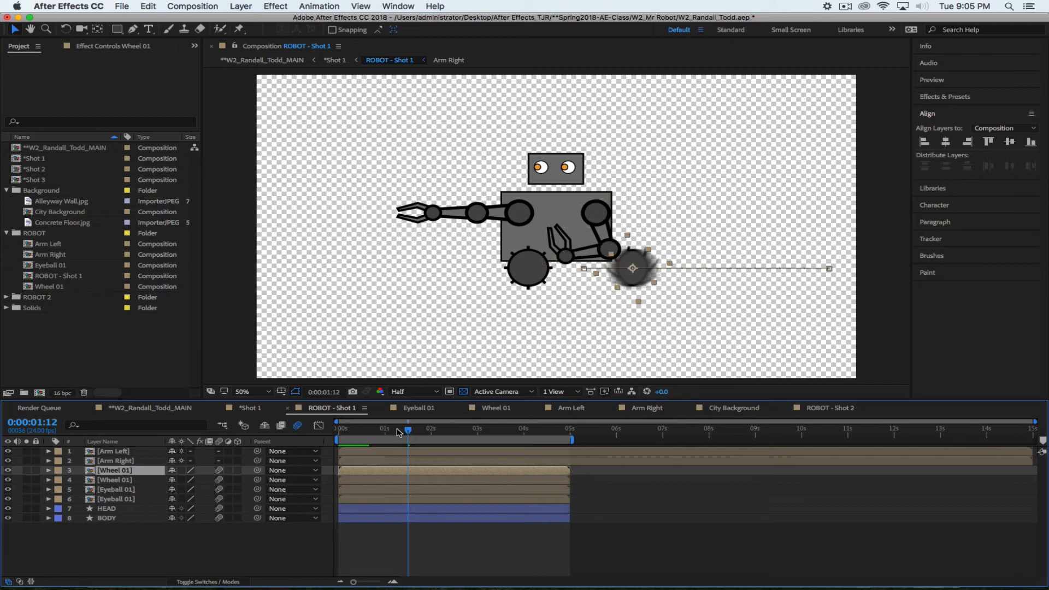
pyautogui.moveTo(407, 432); pyautogui.dragTo(433, 432)
pyautogui.click(571, 408)
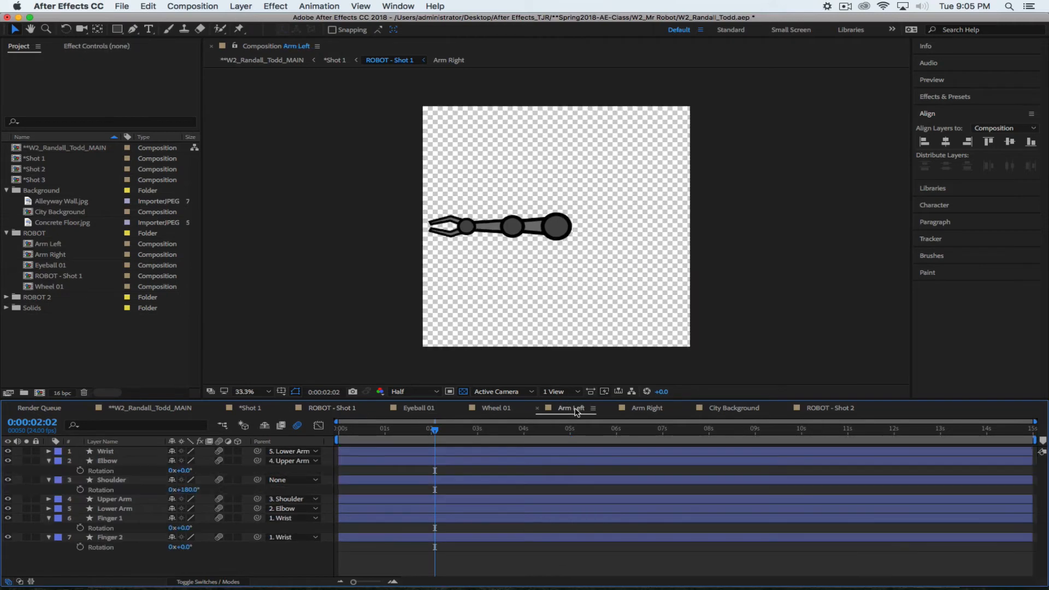
pyautogui.click(646, 409)
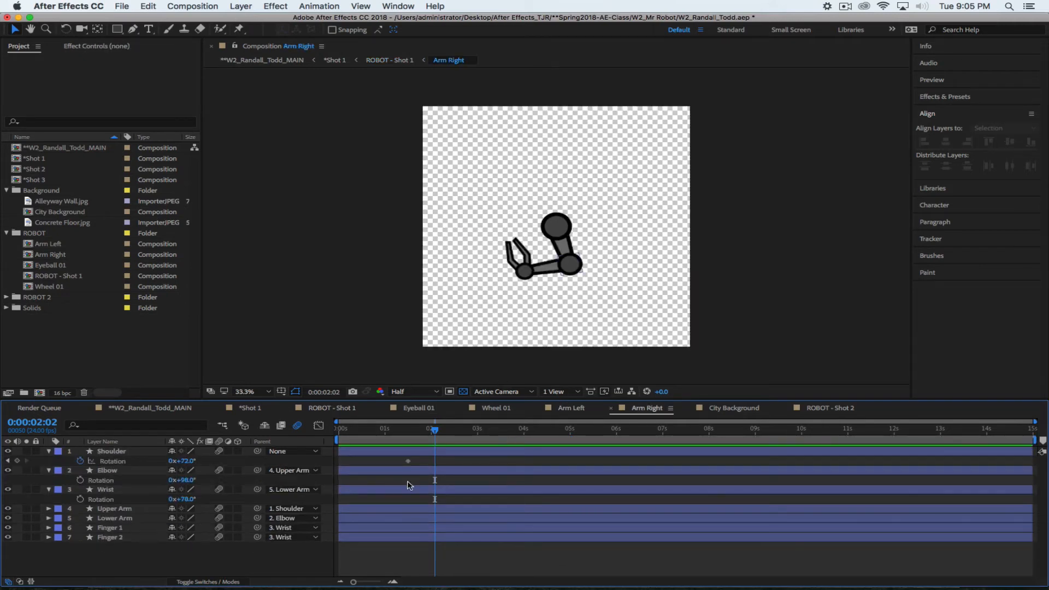
pyautogui.moveTo(183, 499)
pyautogui.mouseDown()
pyautogui.moveTo(210, 499)
pyautogui.moveTo(191, 480)
pyautogui.mouseUp()
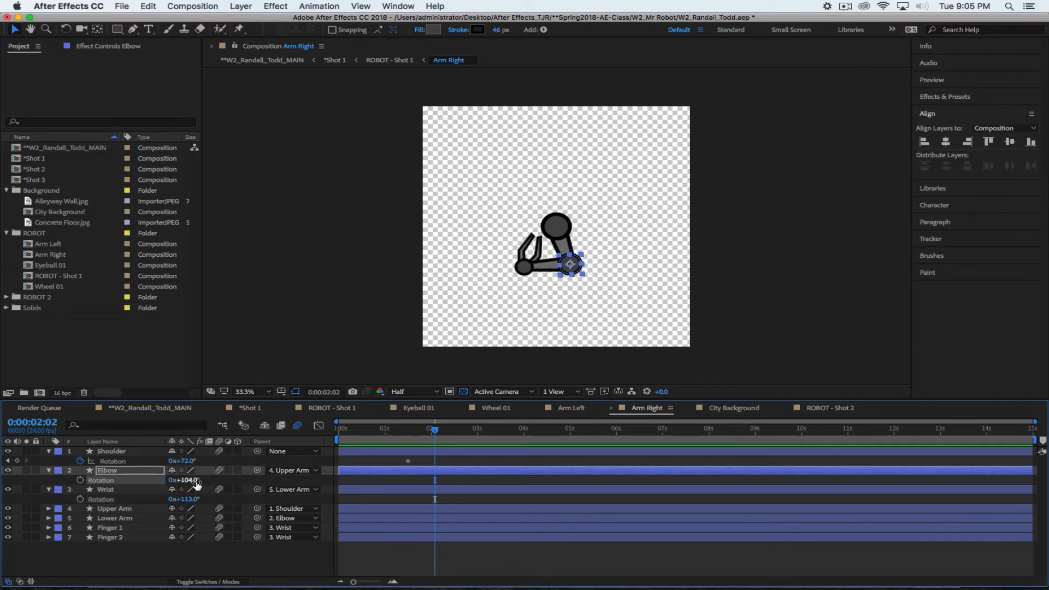
pyautogui.moveTo(435, 428); pyautogui.dragTo(408, 430)
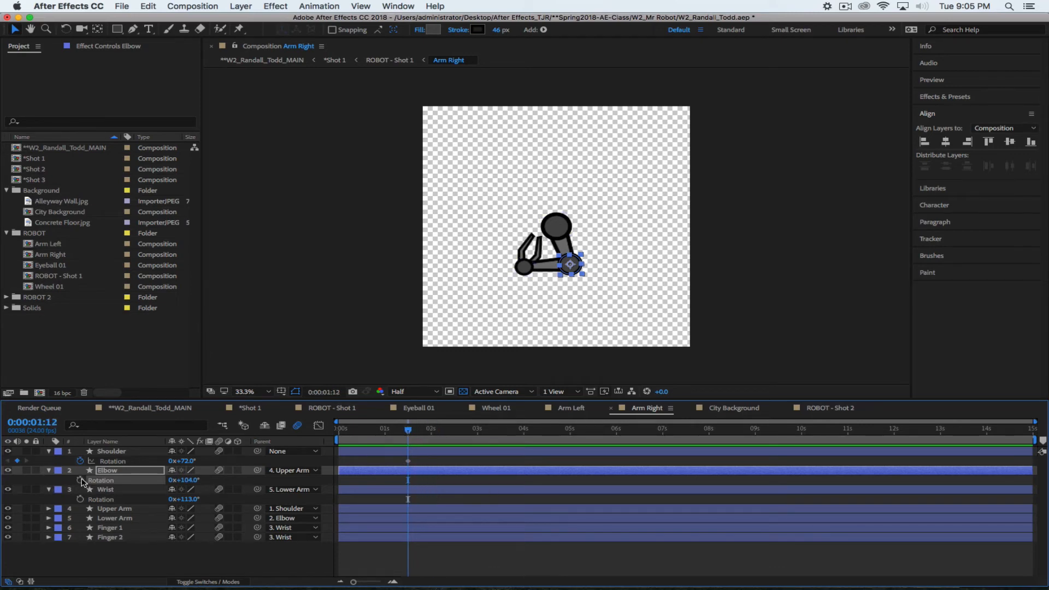
# Start elbow and wrist rotation keyframes at 1:12 and end the work area at 5:00
pyautogui.click(80, 480)
pyautogui.click(80, 499)
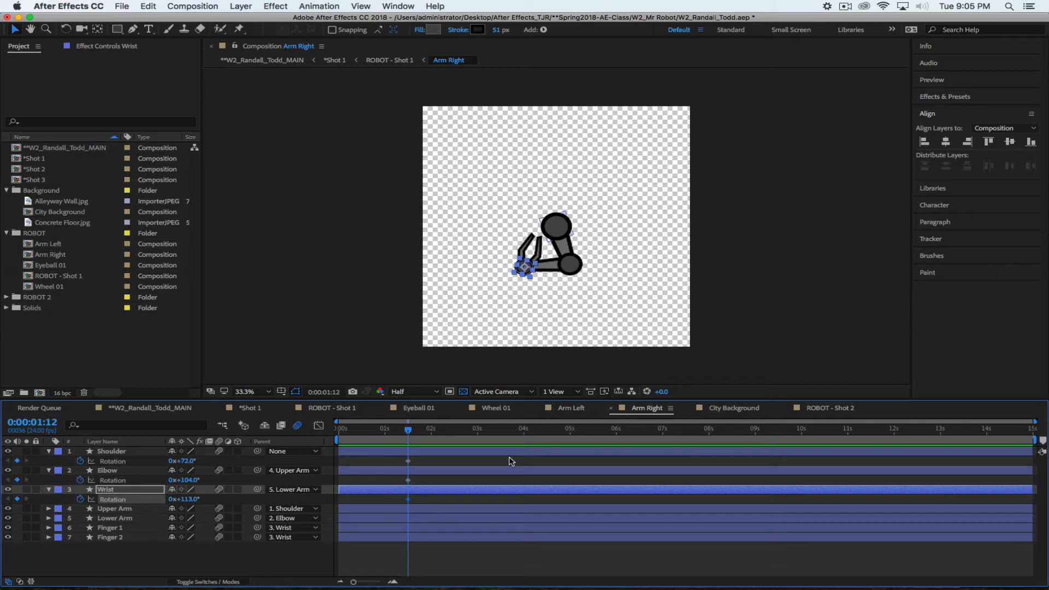
pyautogui.moveTo(586, 435); pyautogui.dragTo(428, 447)
pyautogui.press('n')
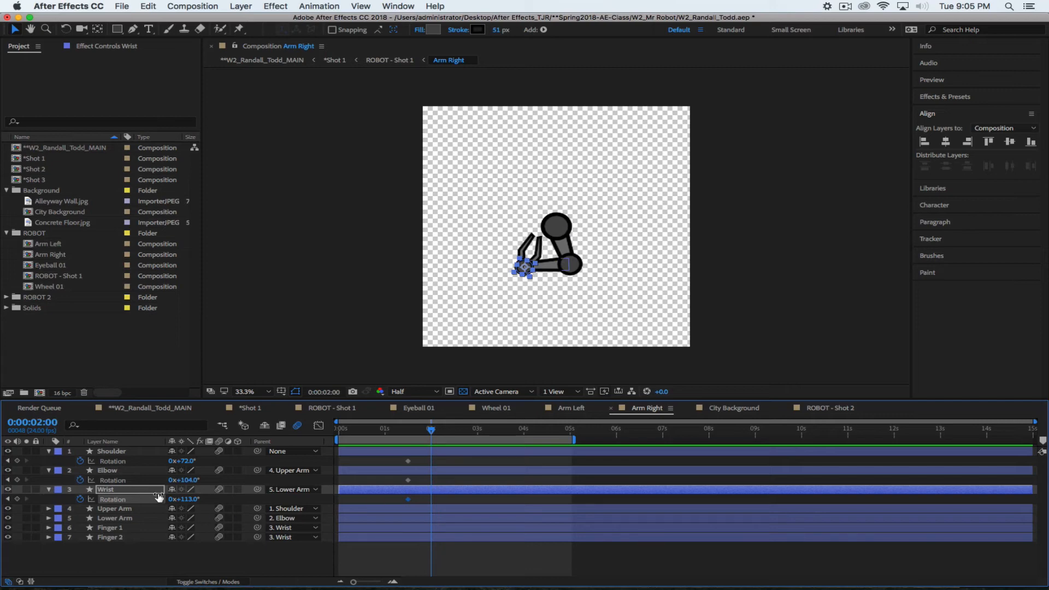
# Keyframe shoulder, elbow and wrist at 2:00, then pose shoulder -41° and wrist -65° at 2:06
pyautogui.click(17, 460)
pyautogui.click(17, 480)
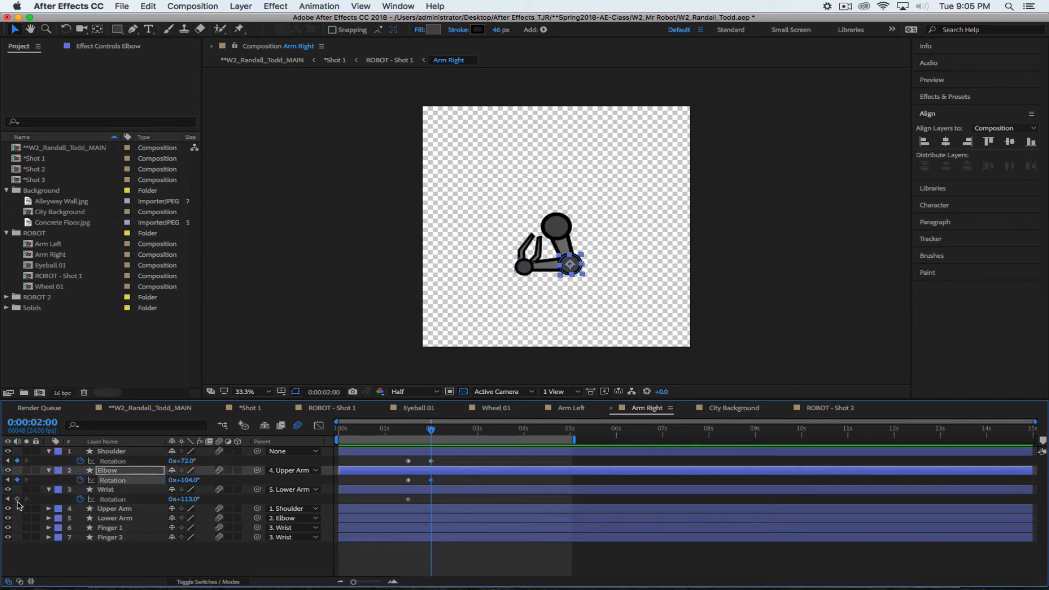
pyautogui.click(16, 498)
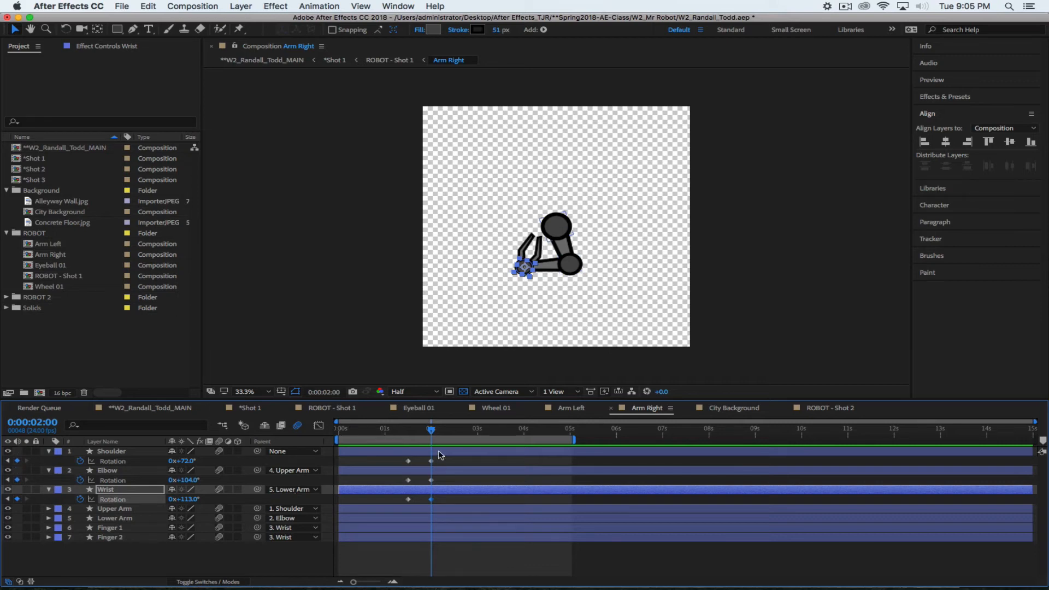
pyautogui.moveTo(431, 431); pyautogui.dragTo(444, 431)
pyautogui.moveTo(184, 461); pyautogui.dragTo(69, 460)
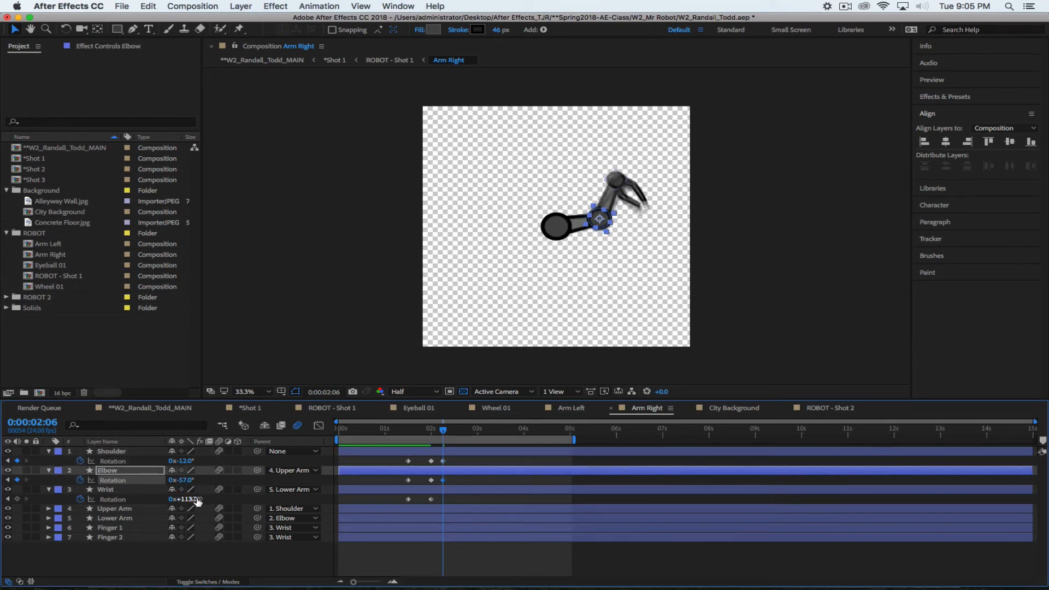
pyautogui.moveTo(197, 502); pyautogui.dragTo(125, 476)
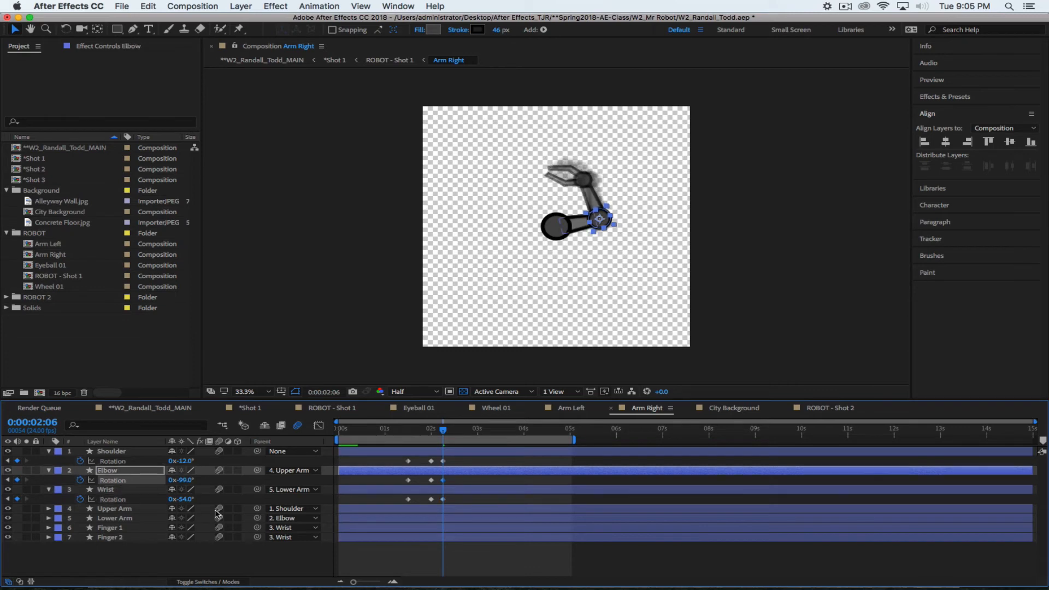
pyautogui.moveTo(188, 499); pyautogui.dragTo(180, 499)
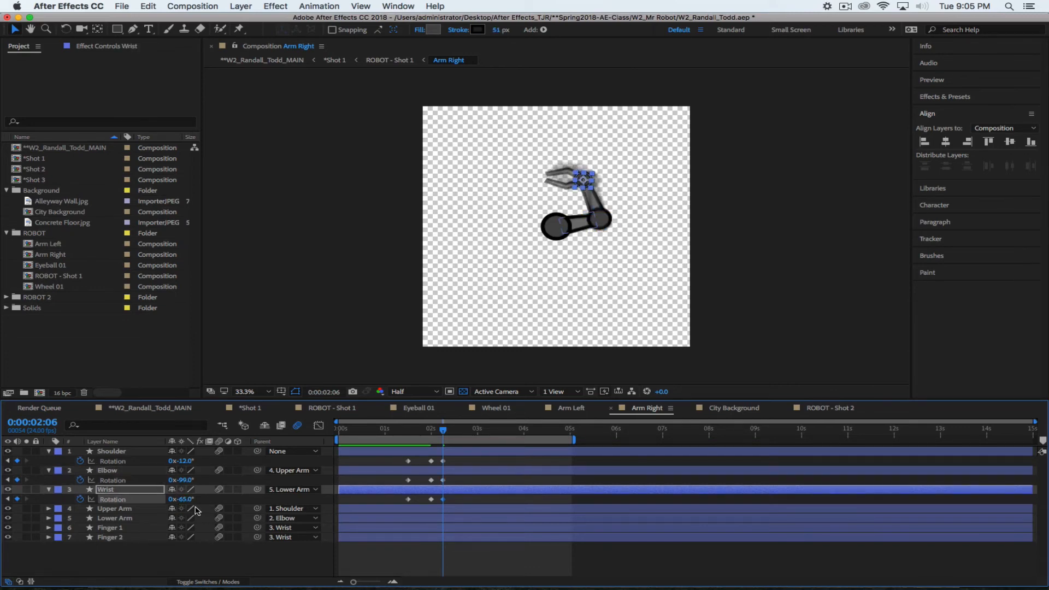
pyautogui.moveTo(181, 460); pyautogui.dragTo(165, 461)
# Add elbow and wrist rotation keyframes at 2:13
pyautogui.moveTo(444, 433); pyautogui.dragTo(457, 434)
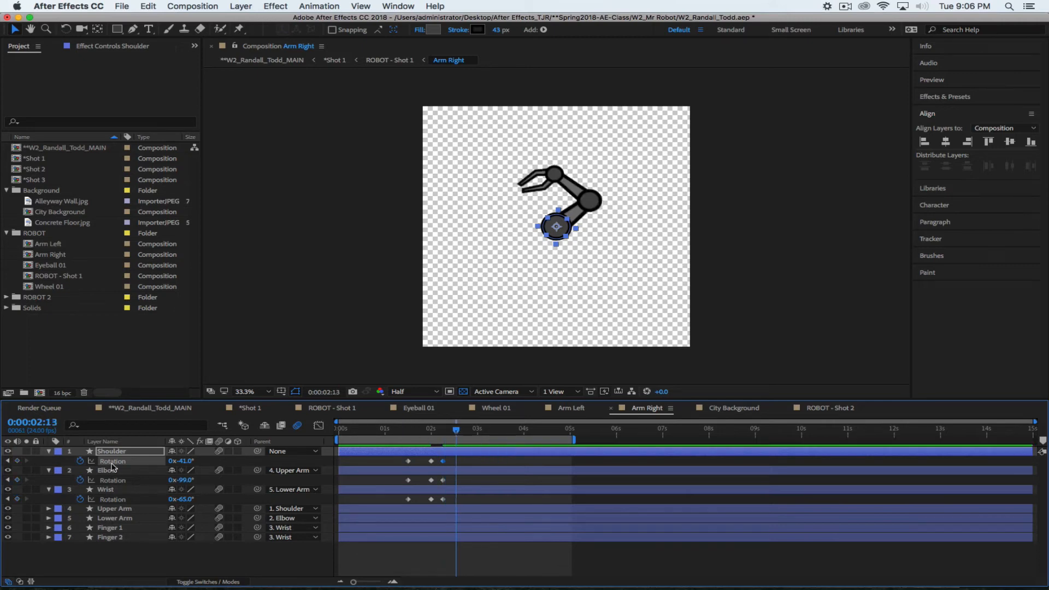
pyautogui.click(17, 479)
pyautogui.click(17, 499)
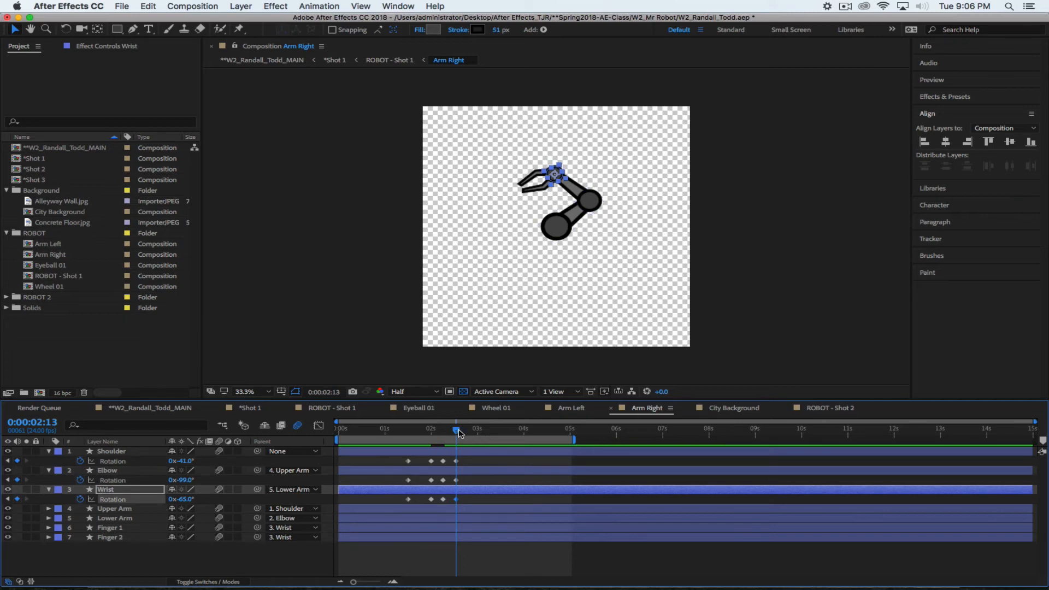
# At 3:04, turn the wrist to -75°, swing the shoulder further and straighten the elbow to -11°
pyautogui.moveTo(456, 430); pyautogui.dragTo(495, 442)
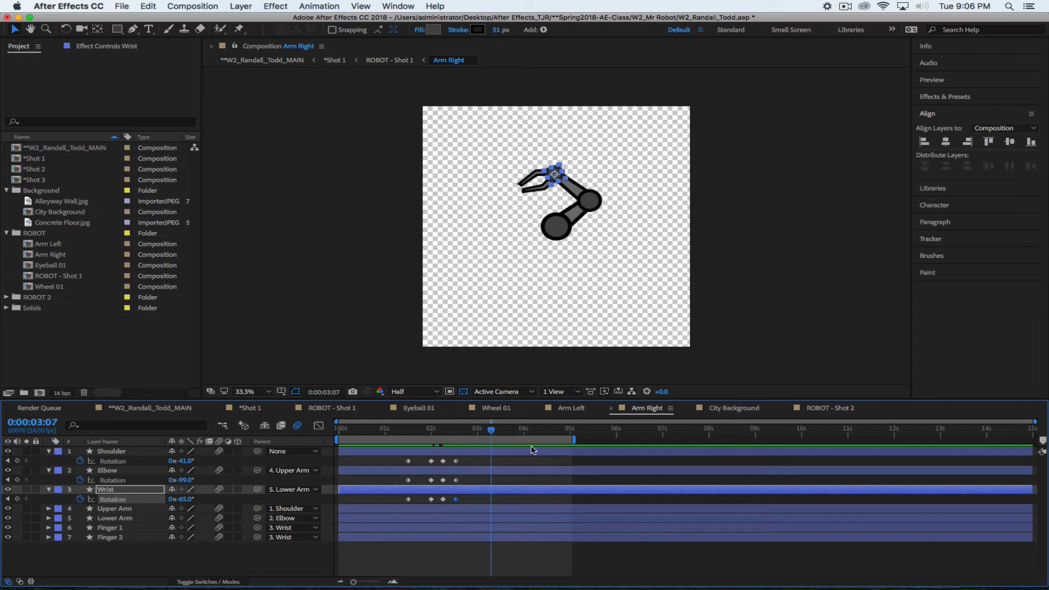
pyautogui.click(485, 431)
pyautogui.moveTo(181, 479)
pyautogui.mouseDown()
pyautogui.moveTo(199, 484)
pyautogui.moveTo(198, 461)
pyautogui.moveTo(221, 466)
pyautogui.moveTo(173, 481)
pyautogui.moveTo(178, 499)
pyautogui.mouseUp()
pyautogui.hotkey('ctrl', 'z')
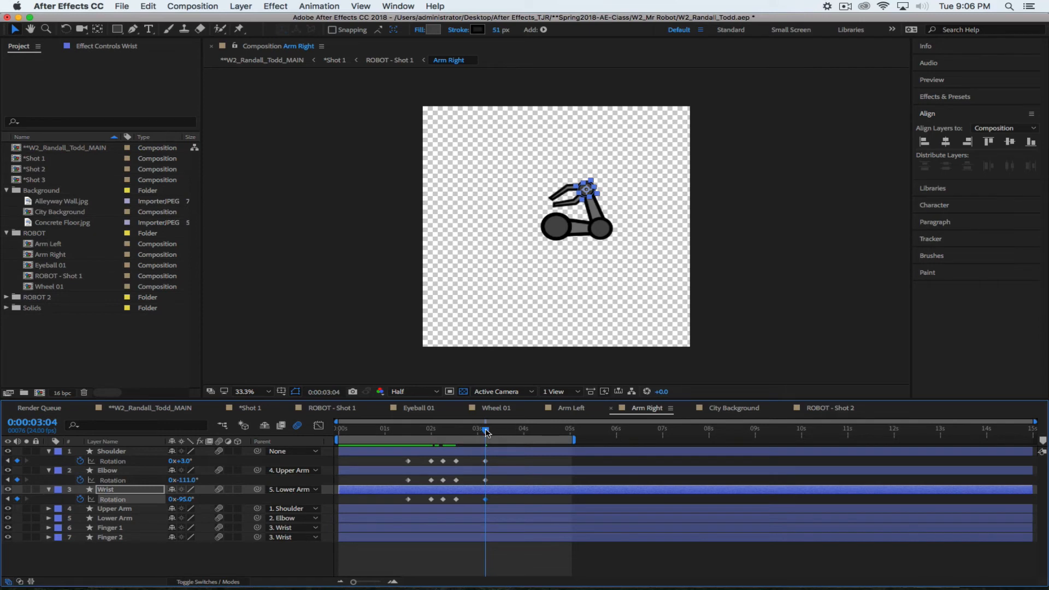
pyautogui.moveTo(485, 430); pyautogui.dragTo(443, 439)
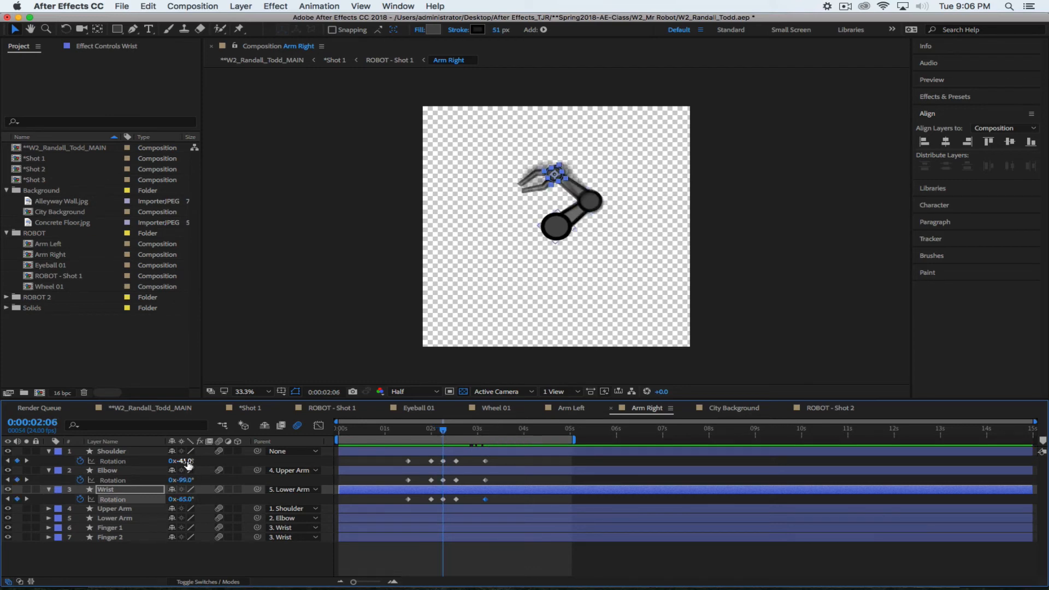
pyautogui.moveTo(183, 460); pyautogui.dragTo(232, 474)
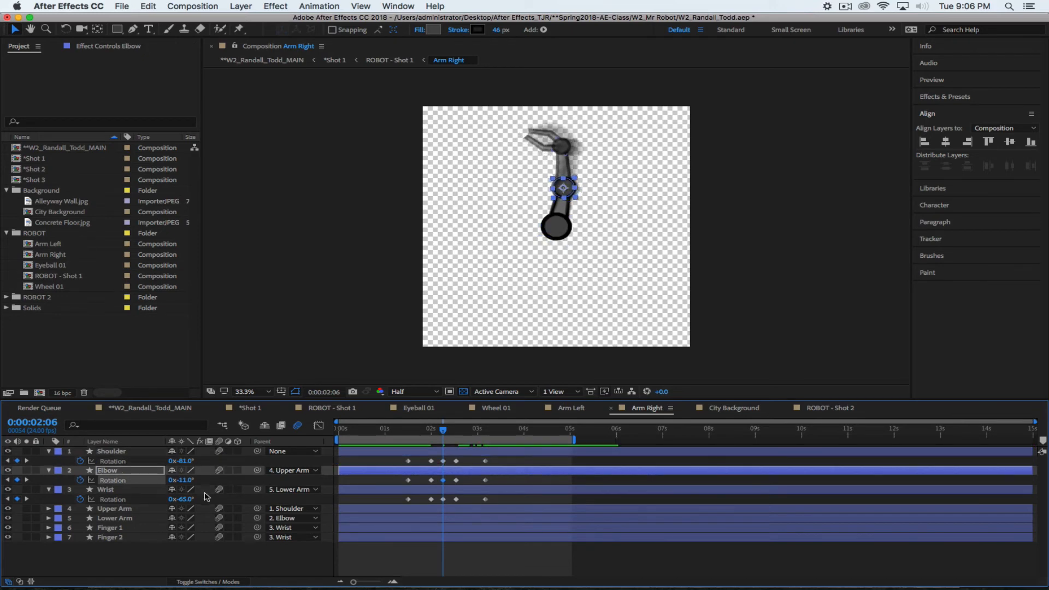
pyautogui.moveTo(181, 499); pyautogui.dragTo(231, 494)
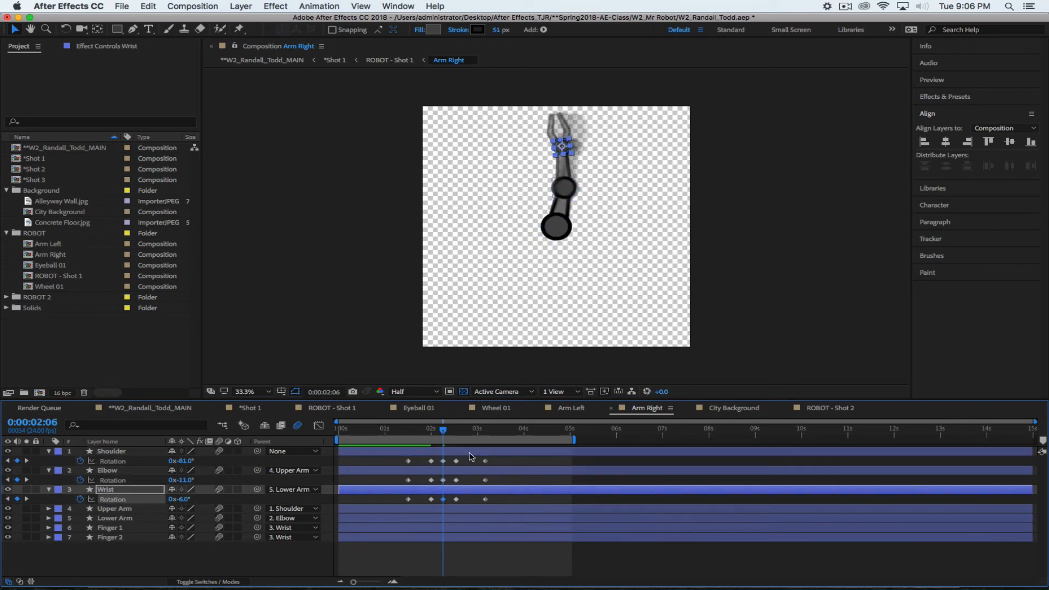
pyautogui.moveTo(444, 430); pyautogui.dragTo(408, 445)
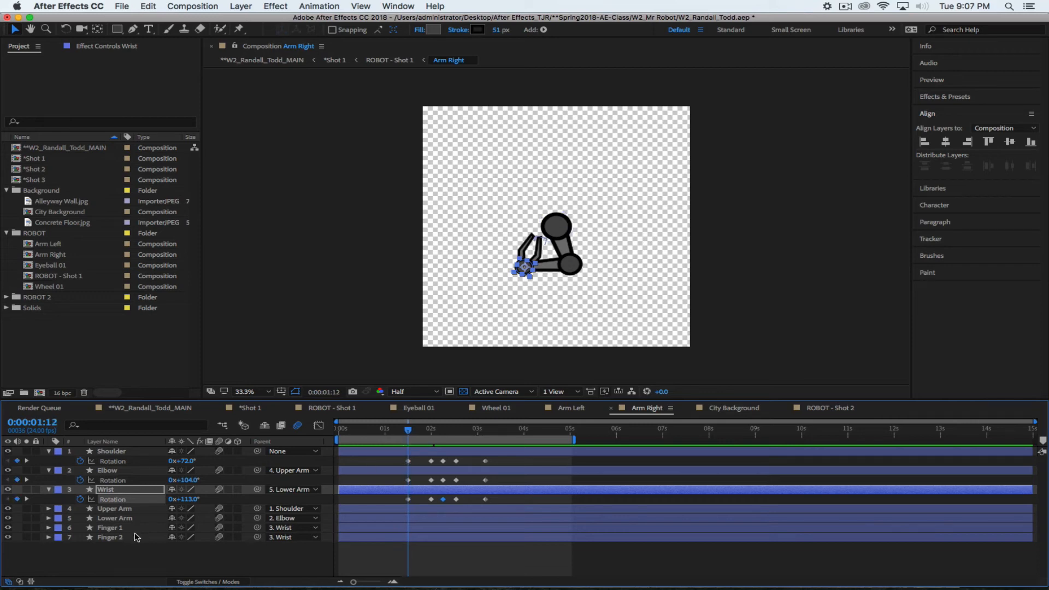
# Show the Rotation property of the Finger 1 and Finger 2 layers
pyautogui.click(125, 517)
pyautogui.click(131, 508)
pyautogui.click(133, 518)
pyautogui.click(134, 509)
pyautogui.click(134, 518)
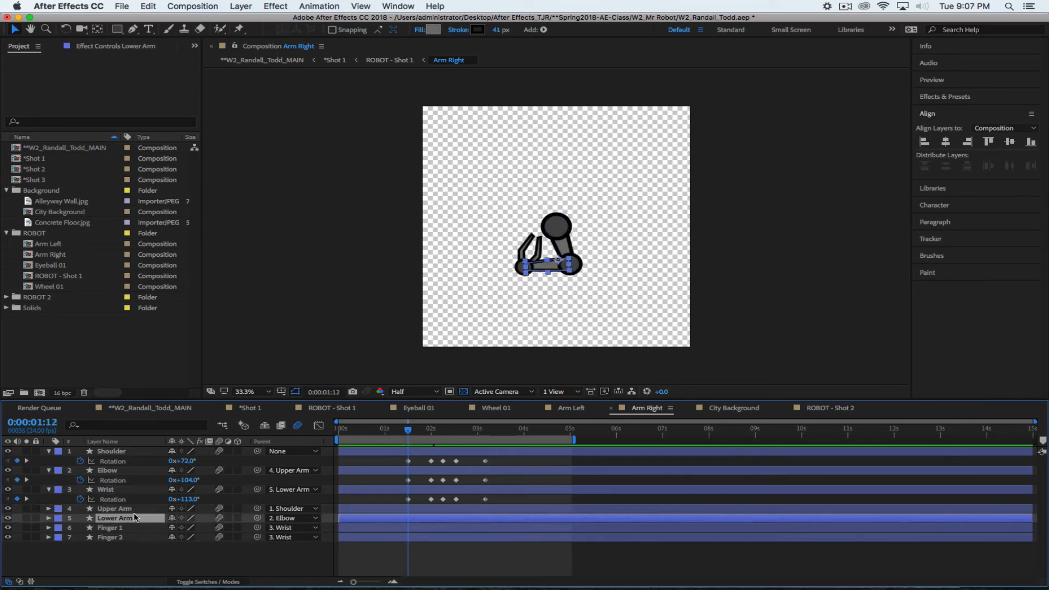
pyautogui.click(135, 509)
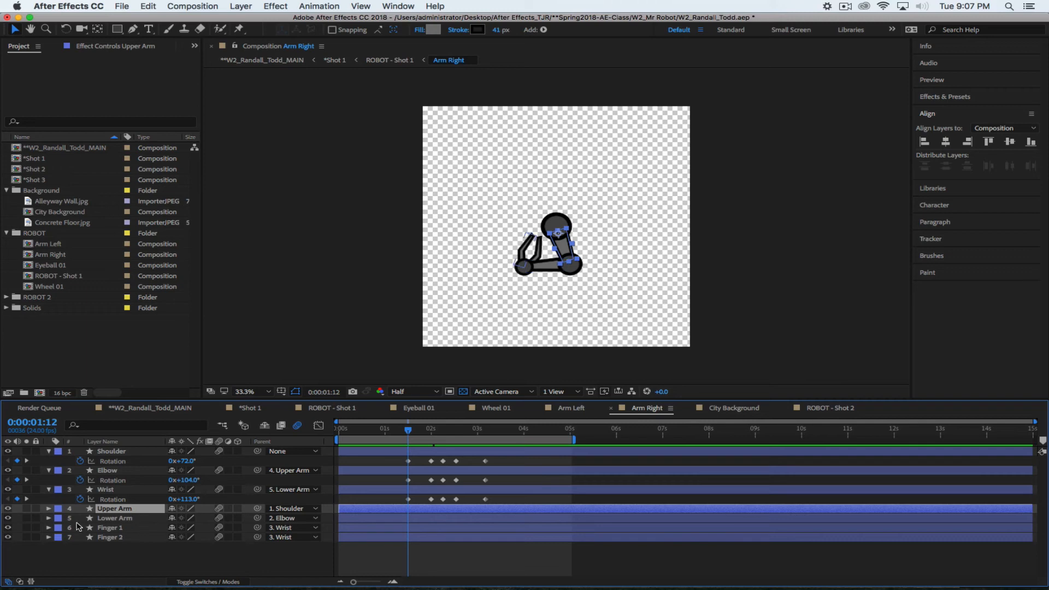
pyautogui.click(130, 529)
pyautogui.click(122, 538)
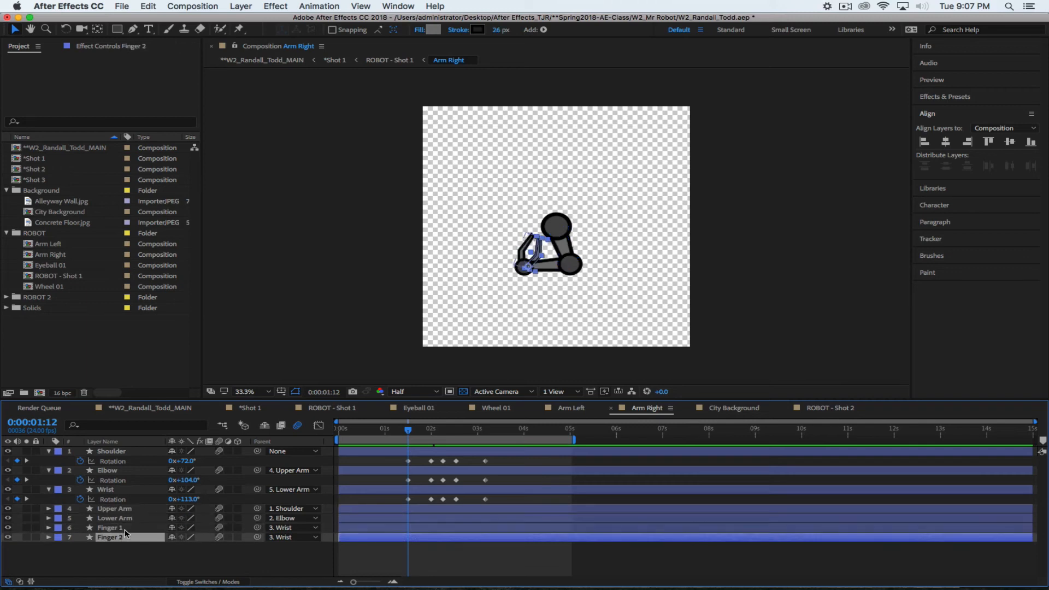
pyautogui.click(131, 528)
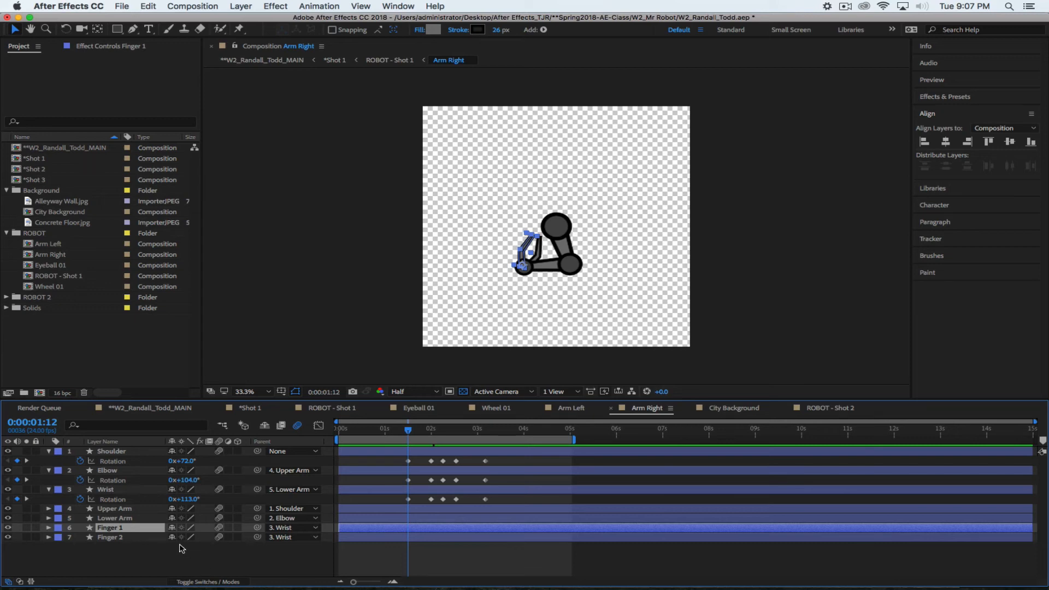
pyautogui.press('r')
pyautogui.click(110, 546)
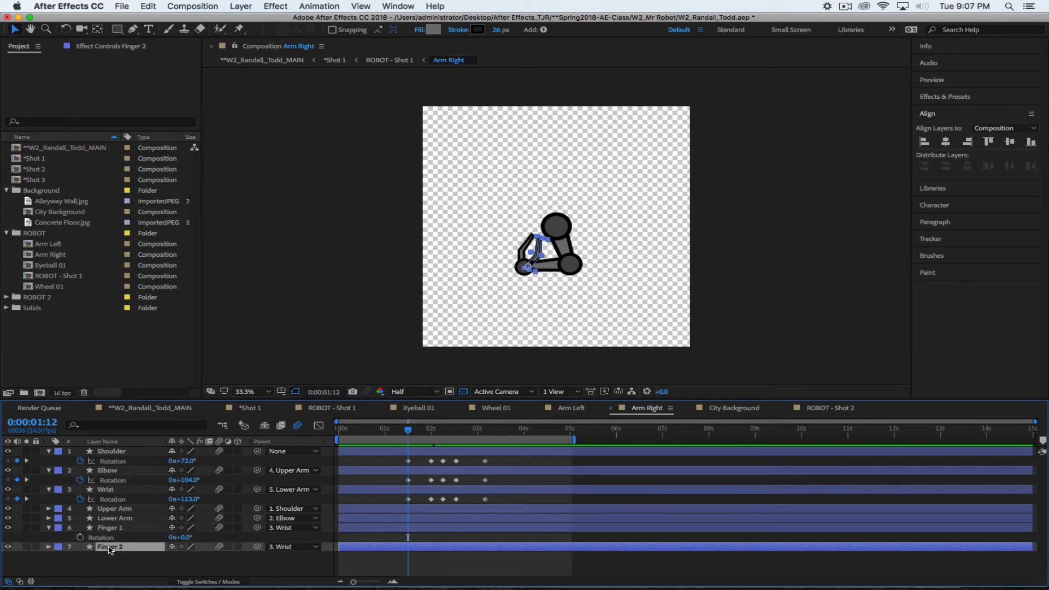
pyautogui.press('r')
# Keyframe finger rotation from 1:12: Finger 1 -79° at 2:06, then 74° and 76° at 3:04
pyautogui.click(79, 556)
pyautogui.click(79, 537)
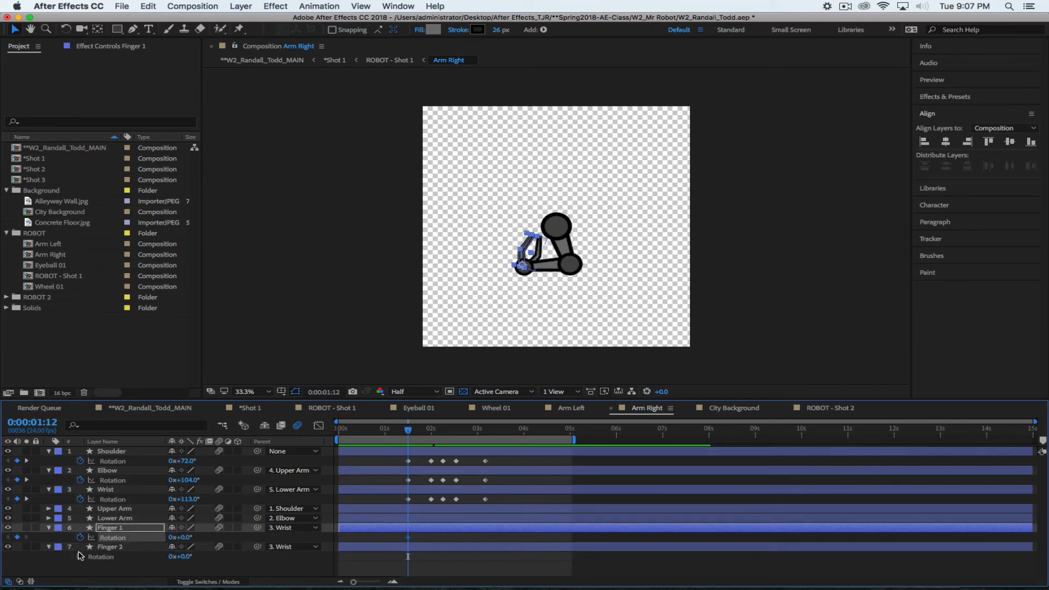
pyautogui.click(111, 556)
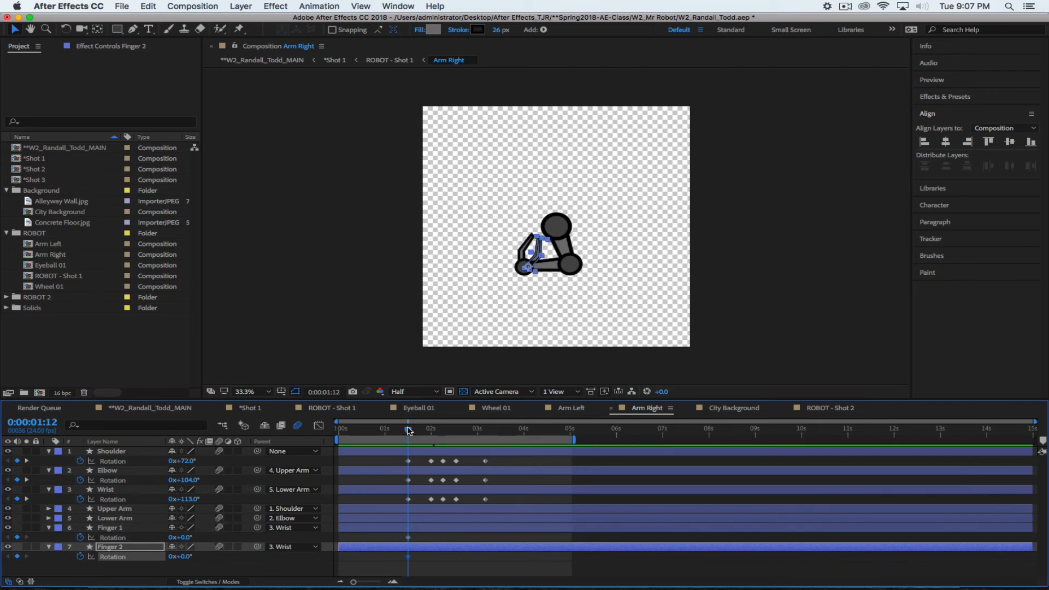
pyautogui.moveTo(409, 430); pyautogui.dragTo(445, 435)
pyautogui.moveTo(445, 435); pyautogui.dragTo(443, 435)
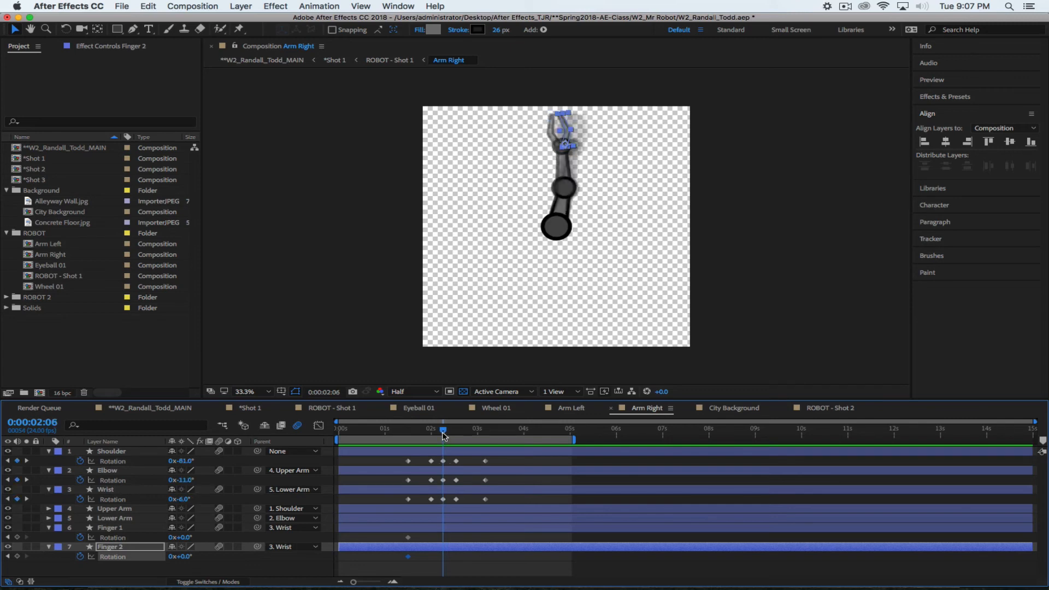
pyautogui.moveTo(190, 540); pyautogui.dragTo(237, 555)
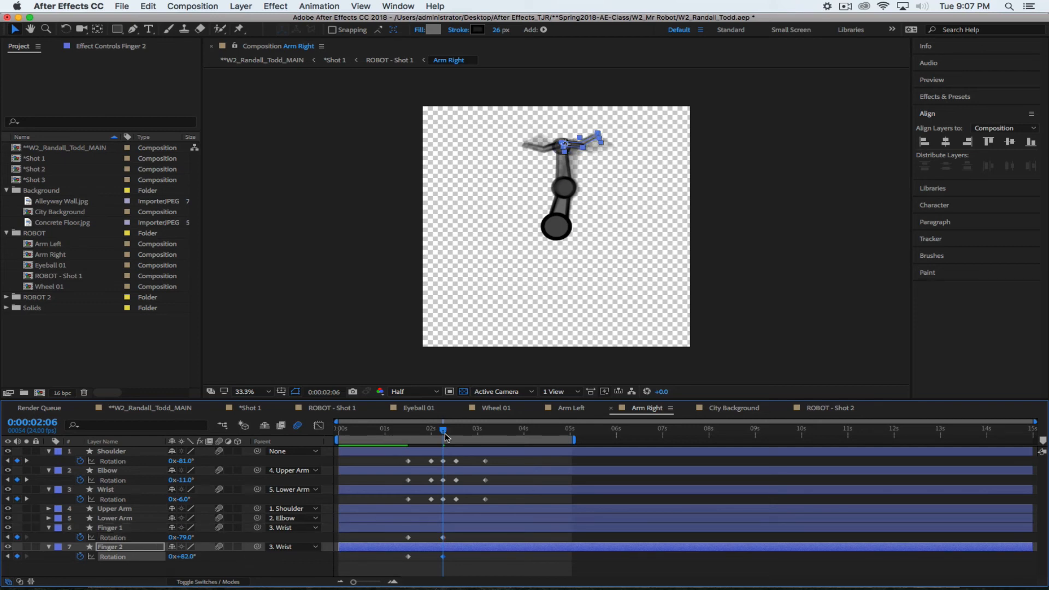
pyautogui.moveTo(445, 436); pyautogui.dragTo(490, 437)
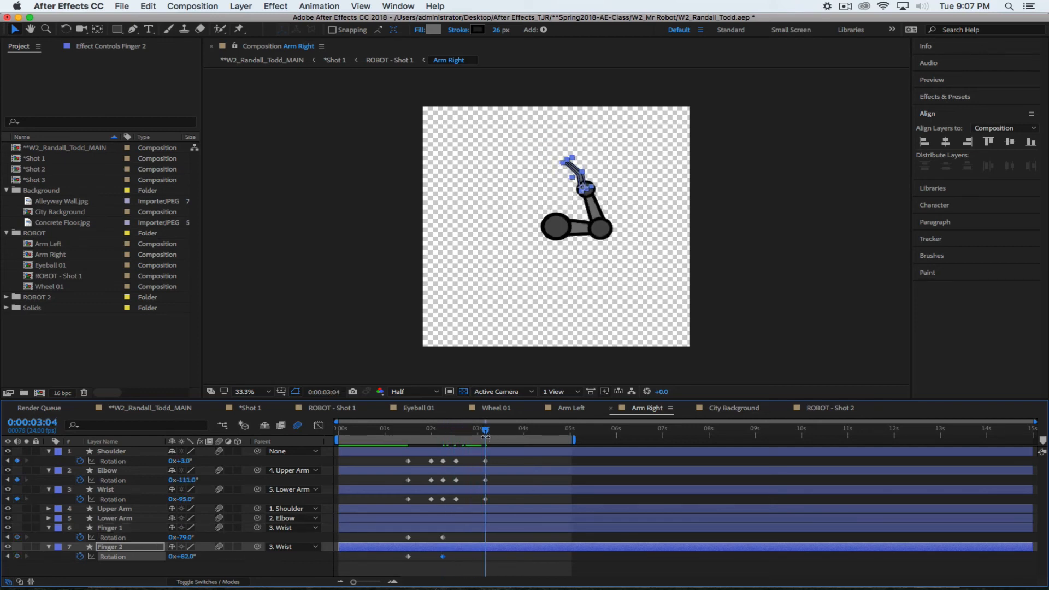
pyautogui.moveTo(187, 557); pyautogui.dragTo(282, 539)
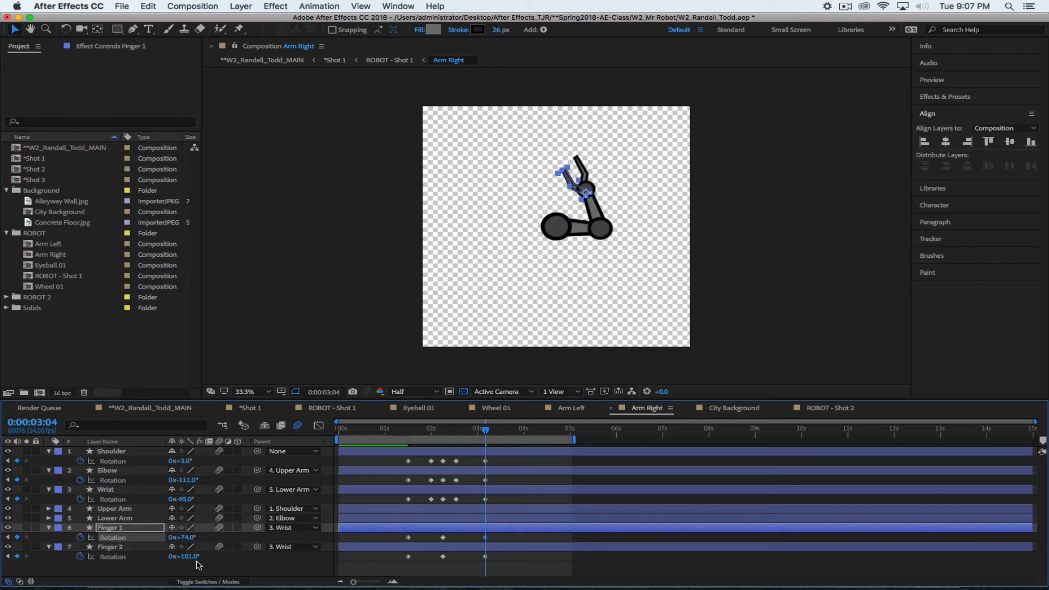
pyautogui.moveTo(190, 557)
pyautogui.mouseDown()
pyautogui.moveTo(163, 556)
pyautogui.moveTo(216, 557)
pyautogui.moveTo(173, 556)
pyautogui.mouseUp()
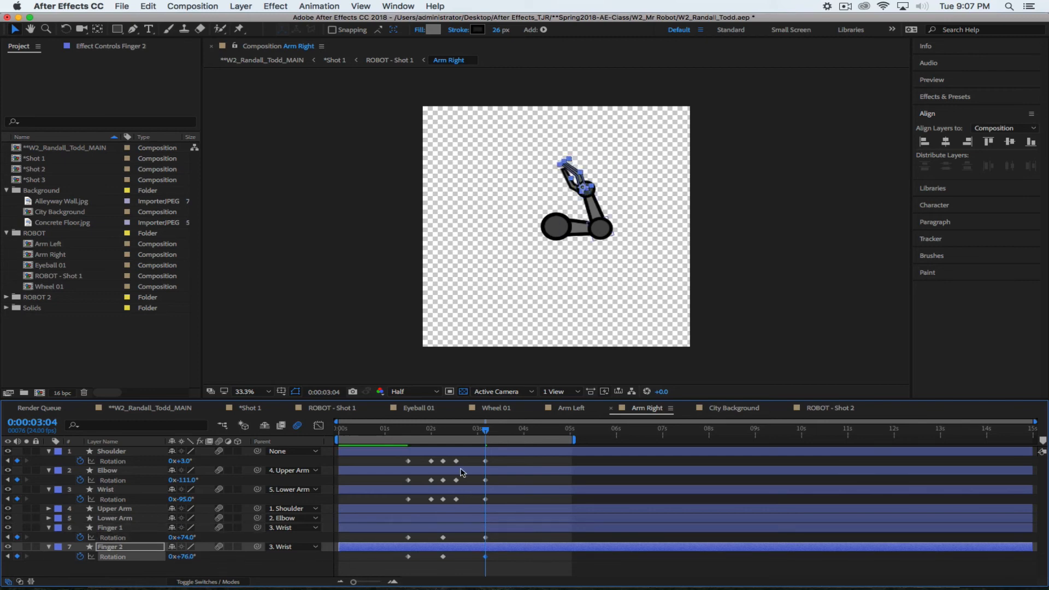
# Slide both fingers' first rotation keyframes to 2 seconds and review the claw motion
pyautogui.moveTo(484, 434); pyautogui.dragTo(438, 441)
pyautogui.moveTo(402, 536); pyautogui.dragTo(429, 558)
pyautogui.moveTo(442, 434); pyautogui.dragTo(514, 457)
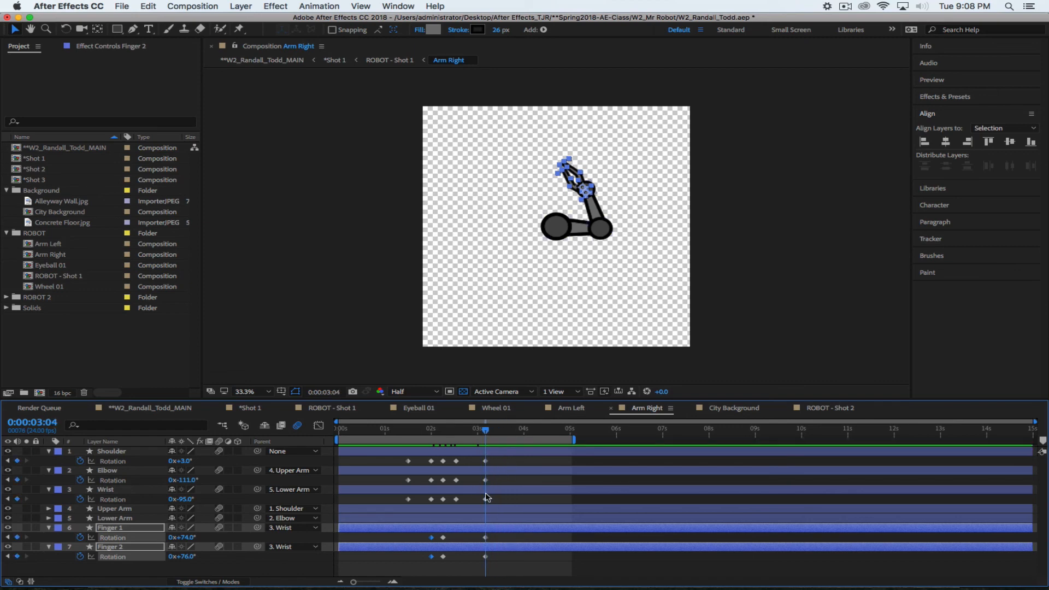
pyautogui.click(673, 264)
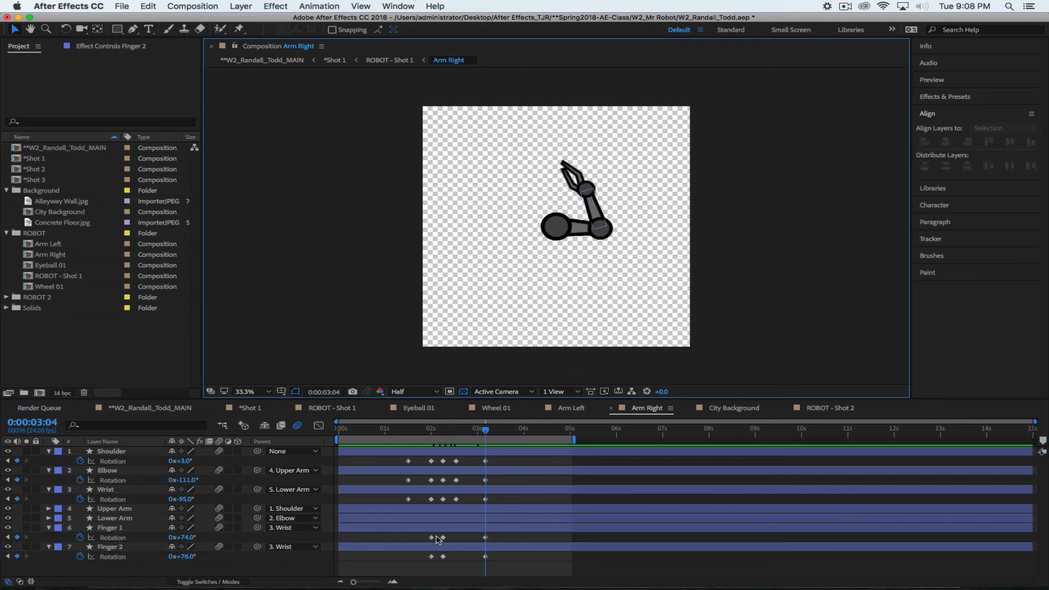
pyautogui.click(122, 528)
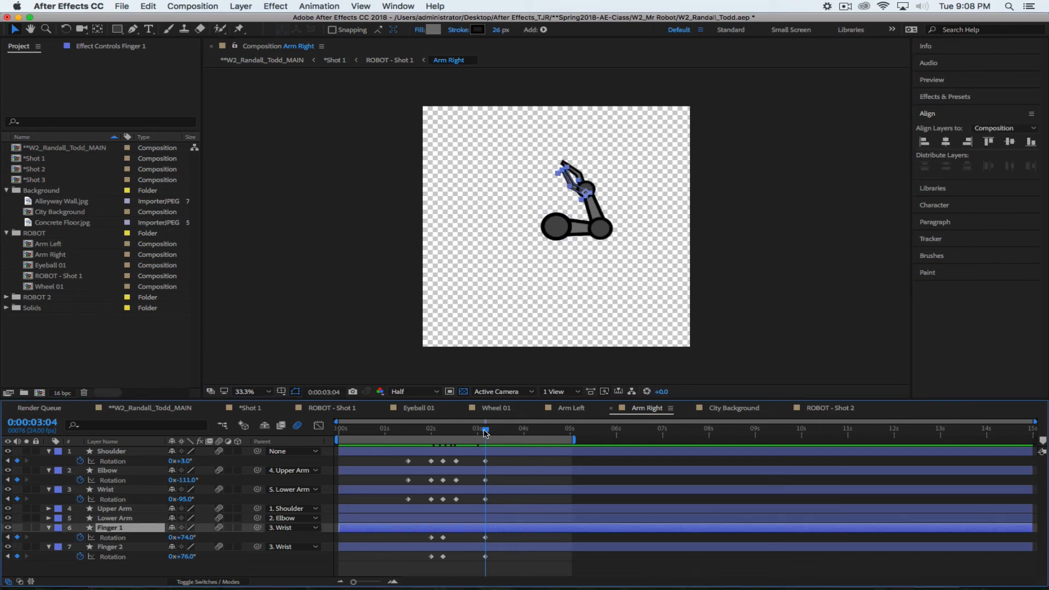
# Review the finger pose at 3:04 and shift Finger 2's Position to -622.0, -55.0
pyautogui.scroll(-2, 559, 246)
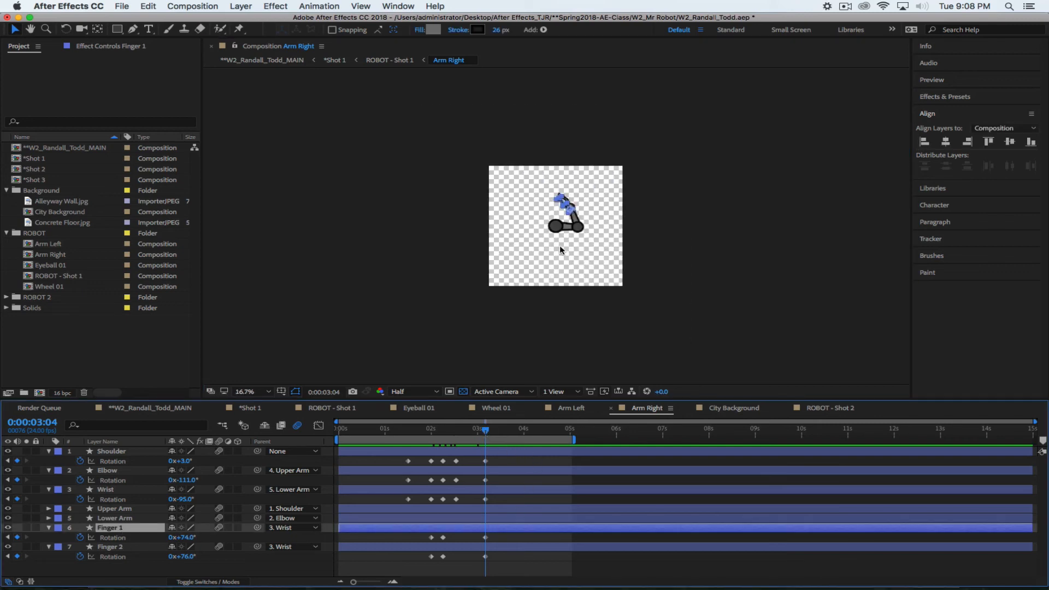
pyautogui.scroll(2, 559, 246)
pyautogui.scroll(3, 559, 245)
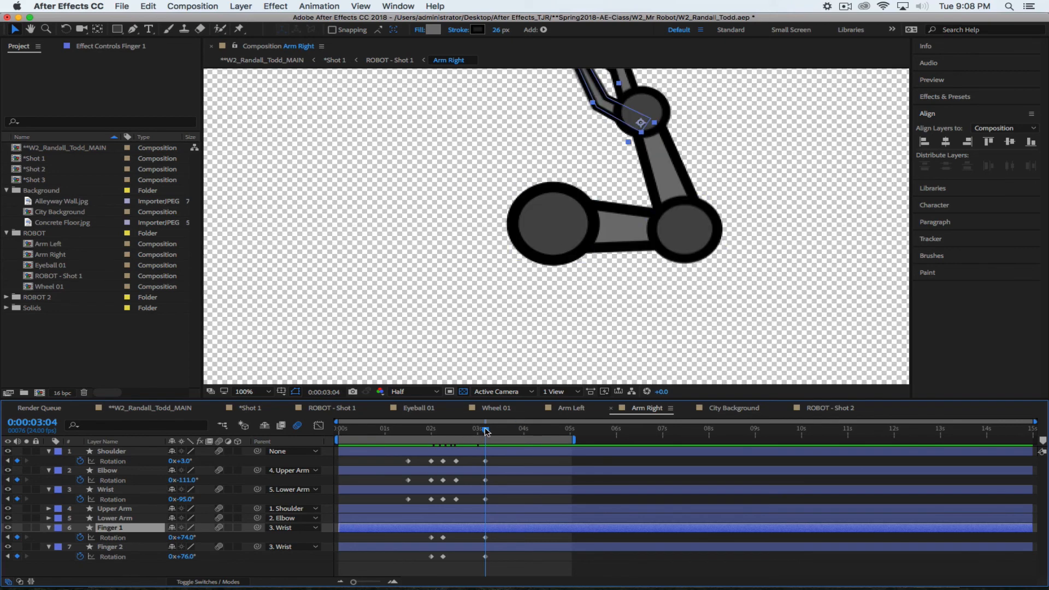
pyautogui.moveTo(486, 431); pyautogui.dragTo(459, 431)
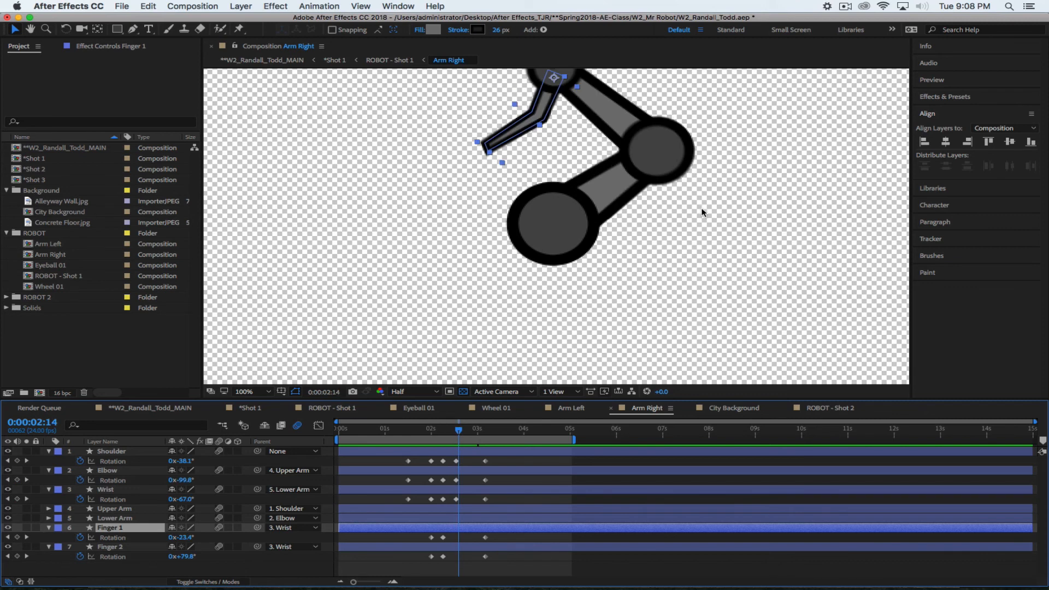
pyautogui.scroll(-2, 703, 274)
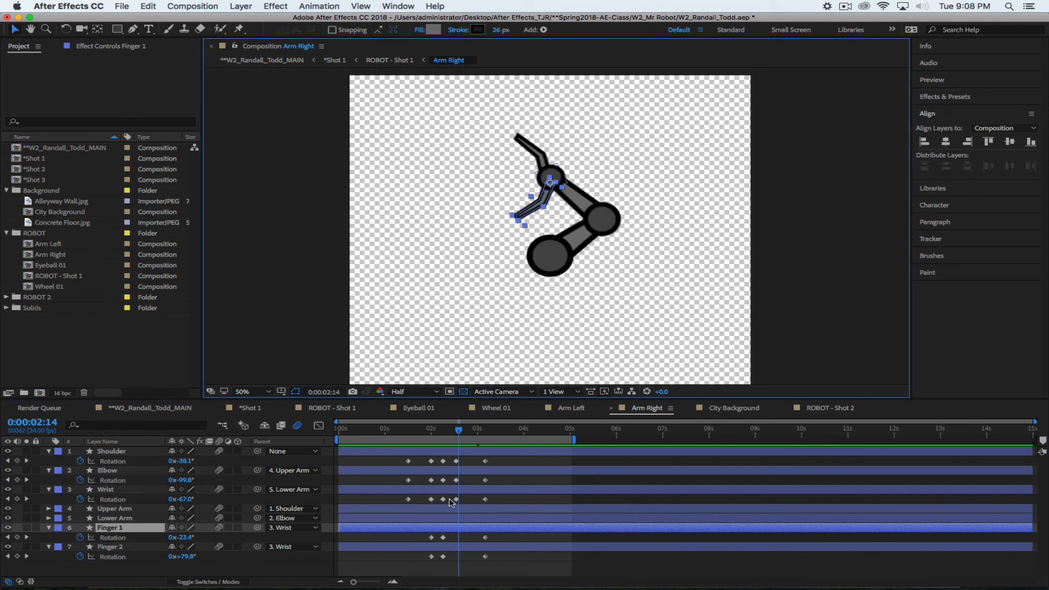
pyautogui.moveTo(460, 433); pyautogui.dragTo(496, 434)
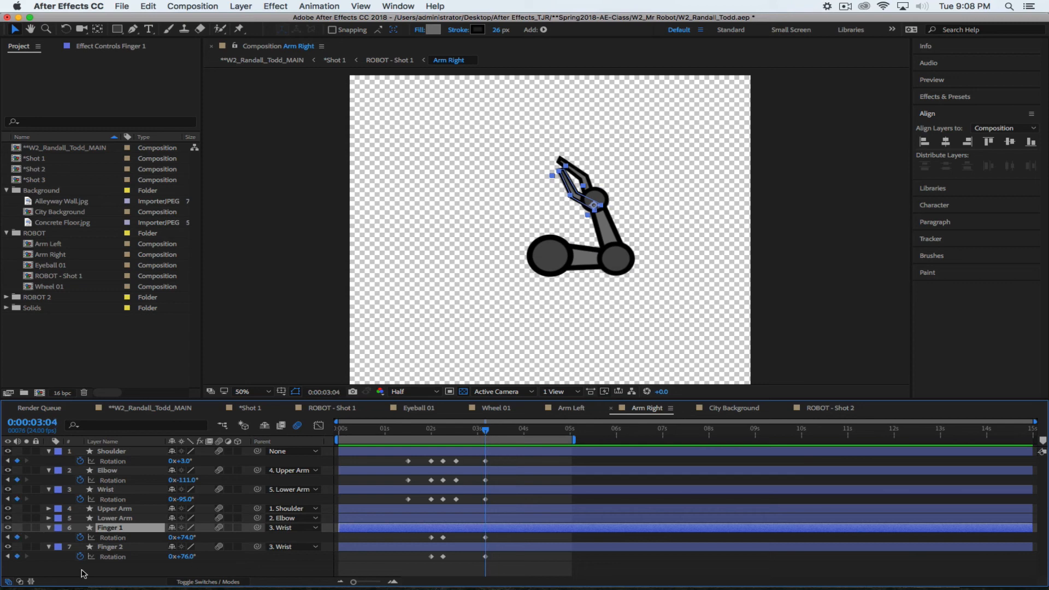
pyautogui.click(138, 538)
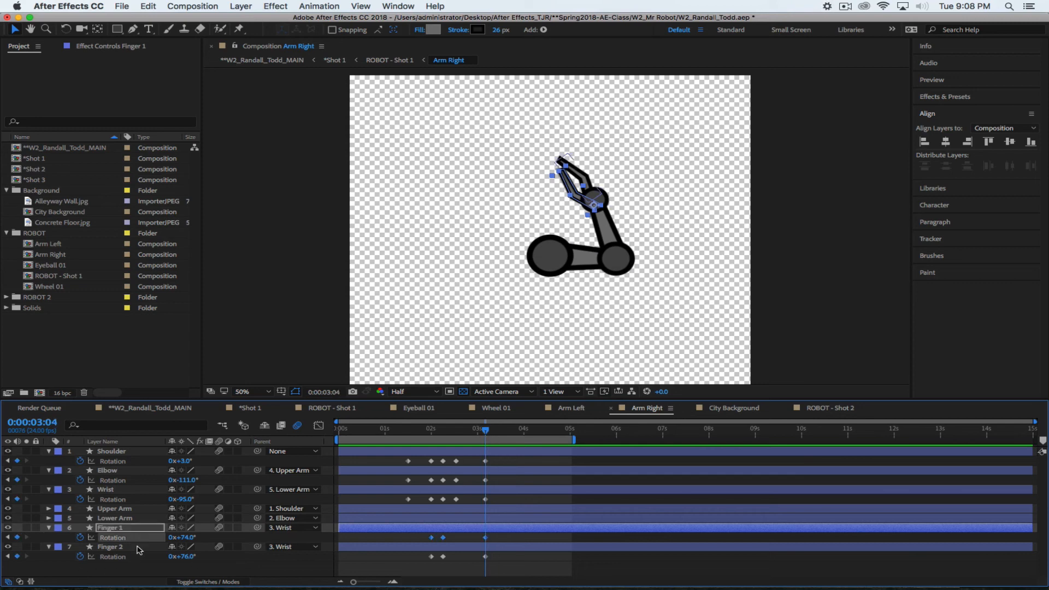
pyautogui.click(138, 547)
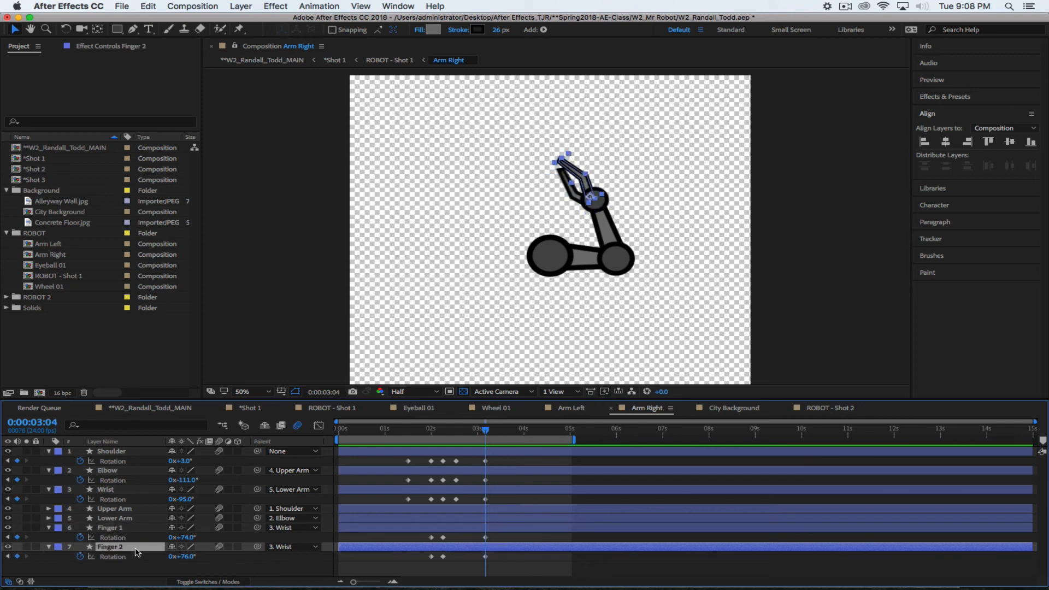
pyautogui.moveTo(176, 560)
pyautogui.mouseDown()
pyautogui.moveTo(150, 556)
pyautogui.moveTo(192, 556)
pyautogui.moveTo(180, 556)
pyautogui.mouseUp()
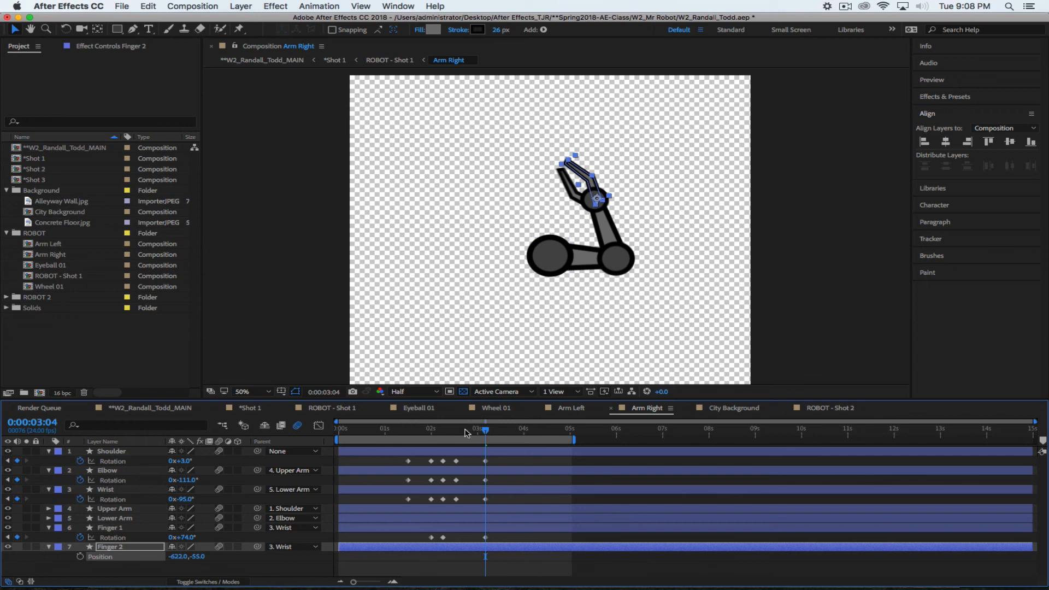
pyautogui.moveTo(480, 431); pyautogui.dragTo(260, 431)
pyautogui.click(330, 407)
# Preview the robot animation in ROBOT - Shot 1, then view the brick-alley Shot 1 comp
pyautogui.press('space')
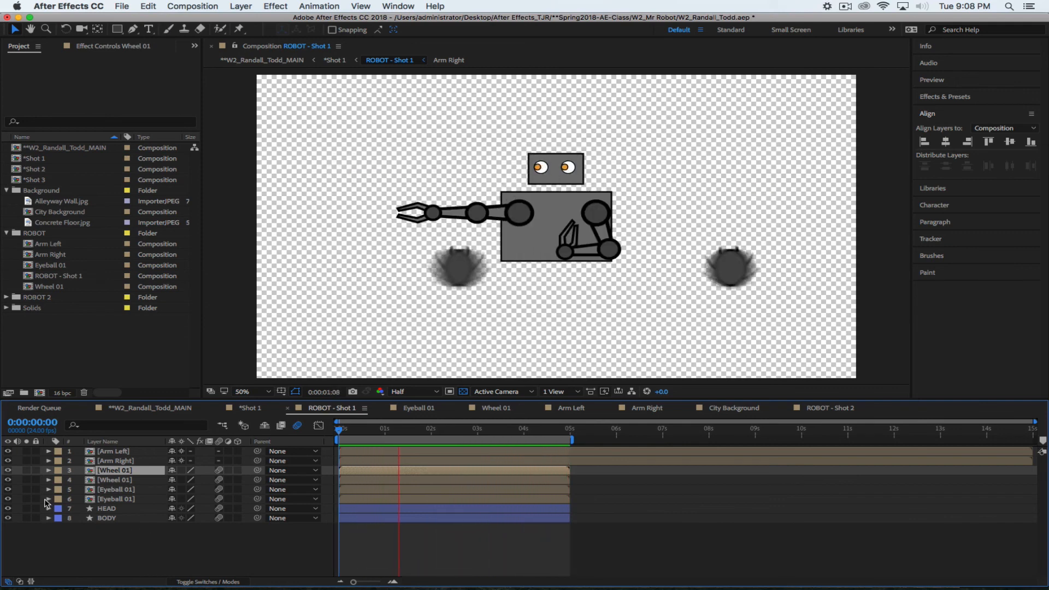
pyautogui.click(246, 408)
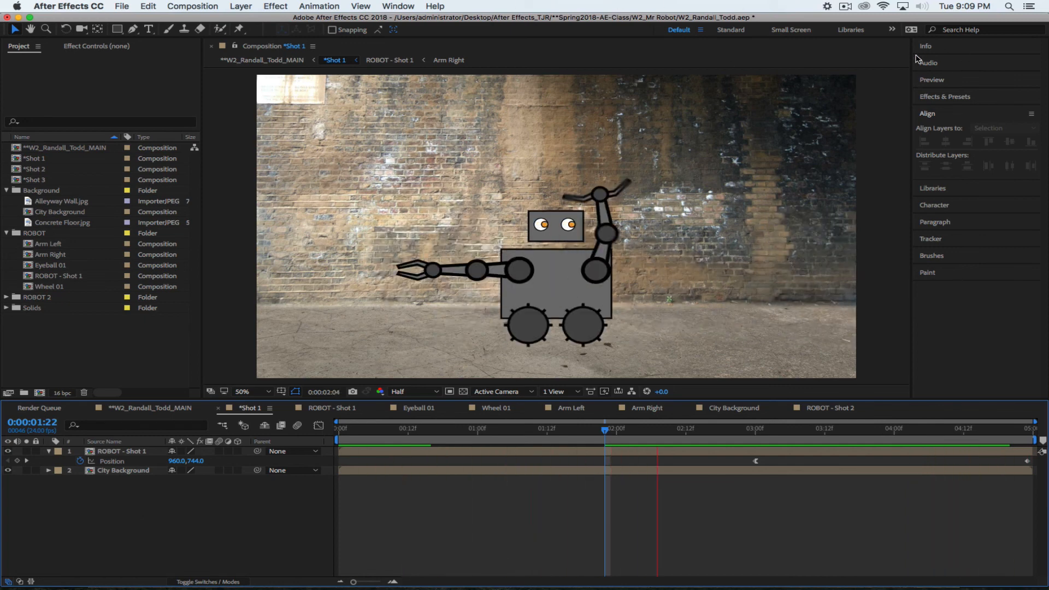
pyautogui.click(845, 6)
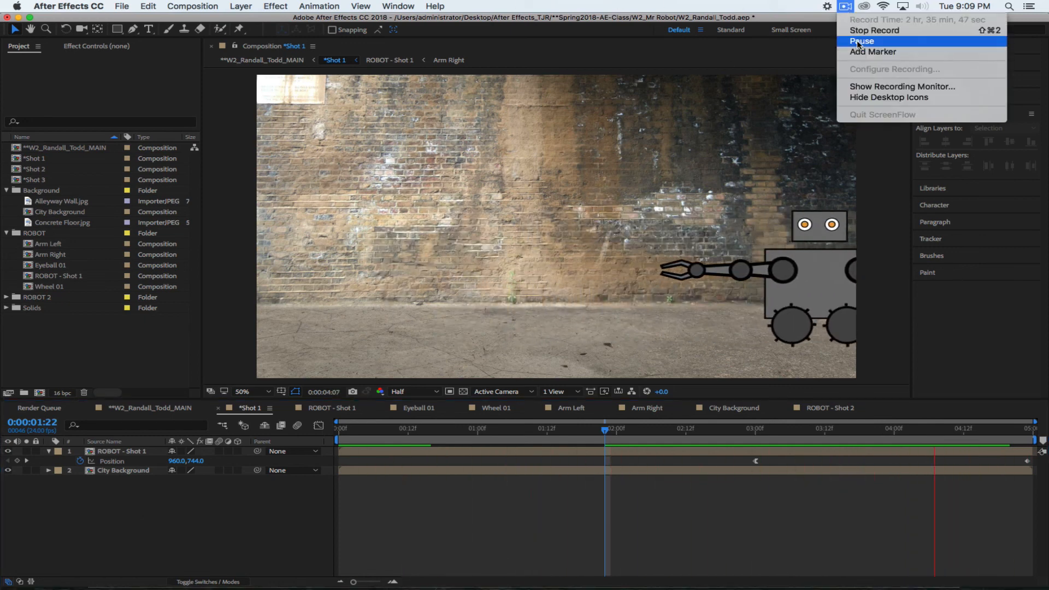